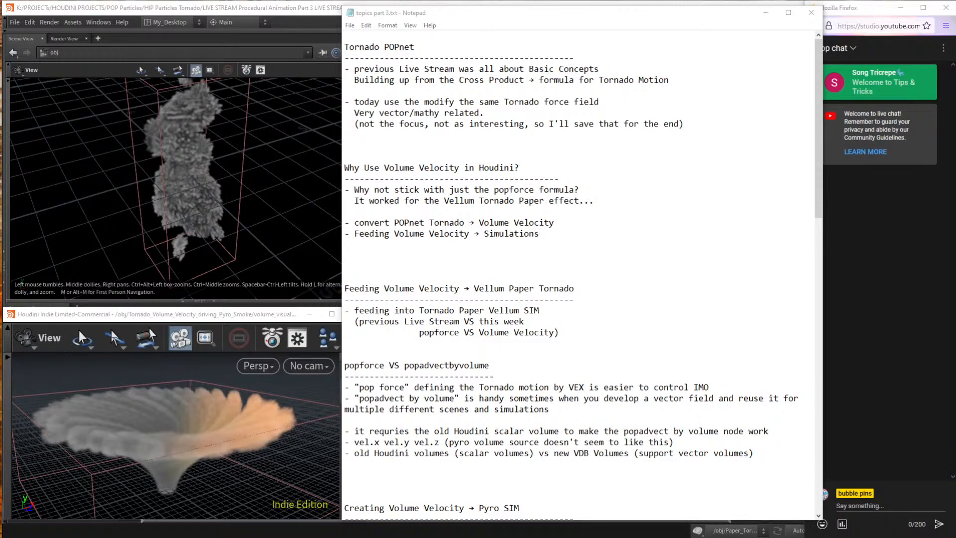
Highlight the "Feeding Volume Velocity → Vellum Paper Tornado" section in the notes, including its heading and three description lines.
{"action": "key", "text": "shift+Up"}
{"action": "key", "text": "shift+Up"}
{"action": "key", "text": "shift+Up"}
{"action": "key", "text": "shift+Up"}
{"action": "key", "text": "shift+Up"}
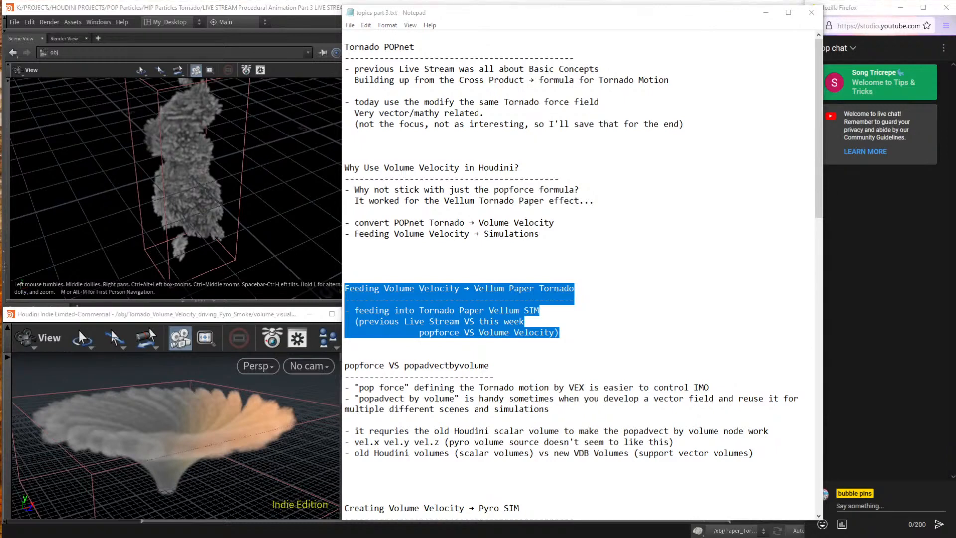
Switch to the browser, make its window smaller, and view the Vellum SIM tornado clips above the Cross Product section.
{"action": "key", "text": "alt+Tab"}
{"action": "left_click_drag", "start_coordinate": [524, 107], "coordinate": [481, 97]}
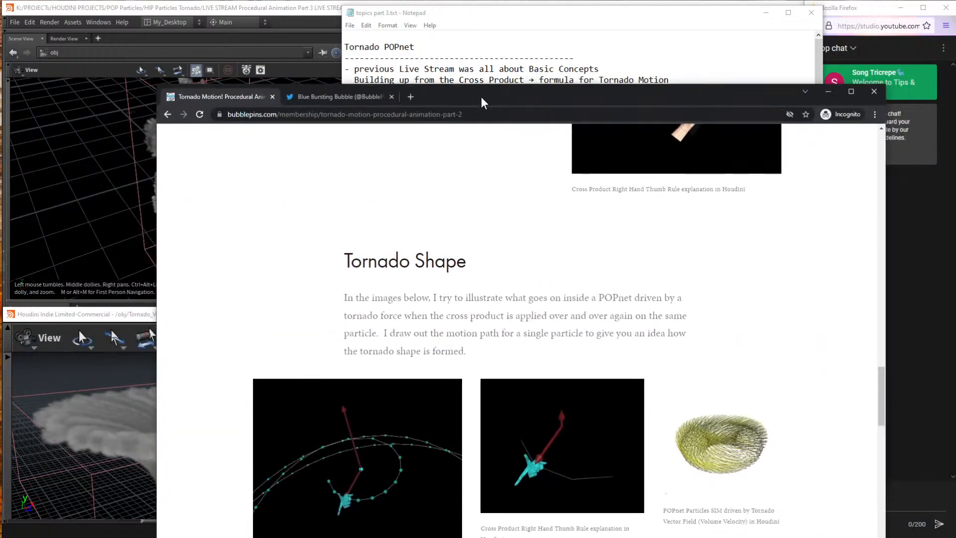
{"action": "left_click_drag", "start_coordinate": [158, 85], "coordinate": [204, 149]}
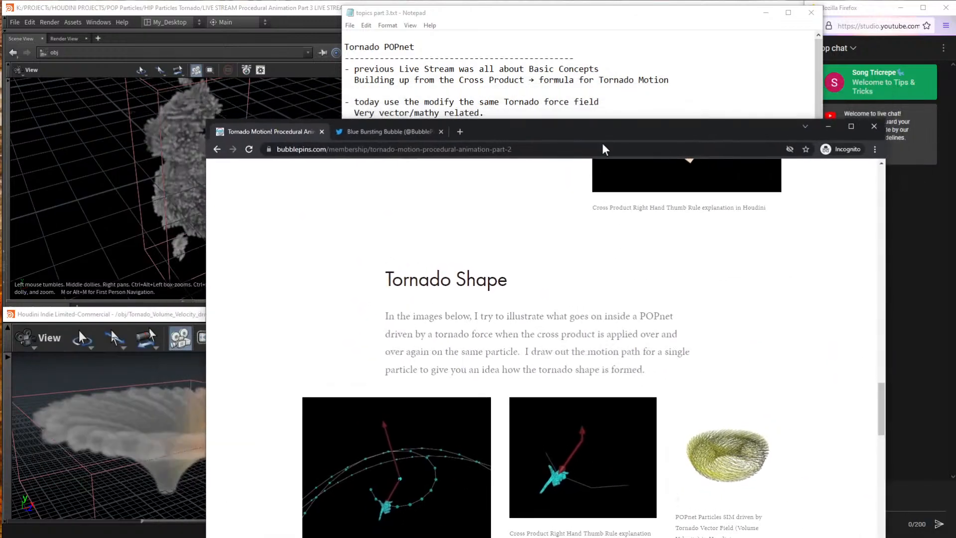
{"action": "left_click_drag", "start_coordinate": [602, 147], "coordinate": [618, 87]}
{"action": "scroll", "coordinate": [745, 319], "scroll_direction": "up", "scroll_amount": 15}
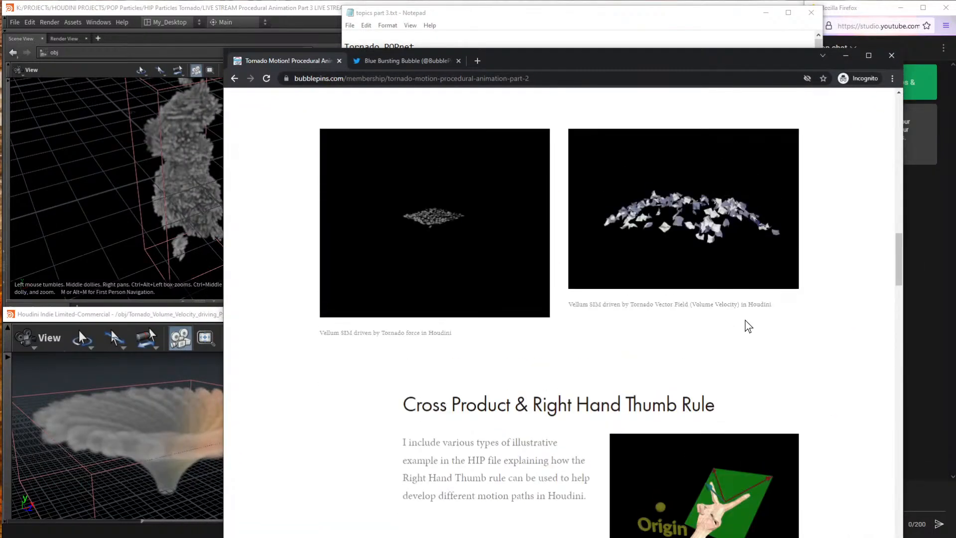
{"action": "scroll", "coordinate": [745, 319], "scroll_direction": "down", "scroll_amount": 5}
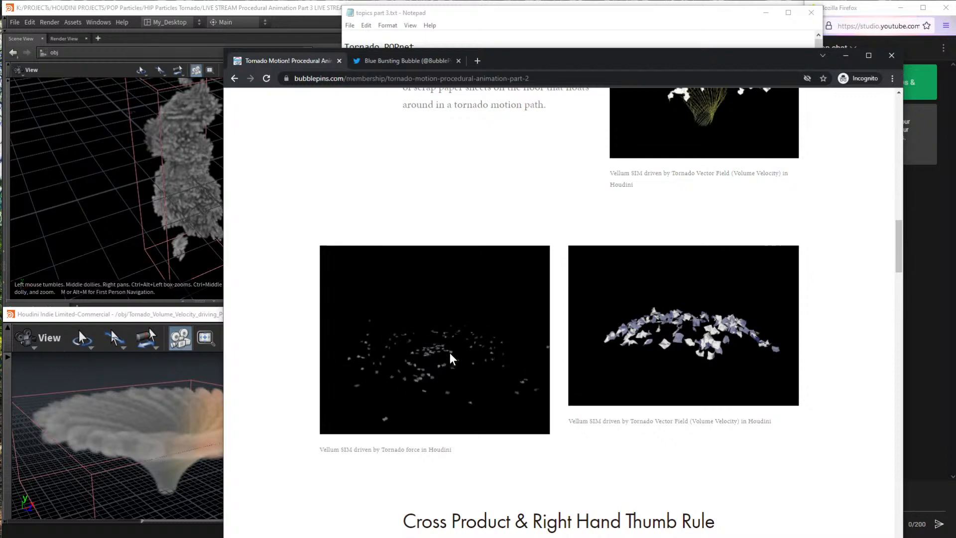
Return to the Notepad topics file and skim the outline down to the Volume Visualization topic and back to its beginning.
{"action": "key", "text": "alt+Tab"}
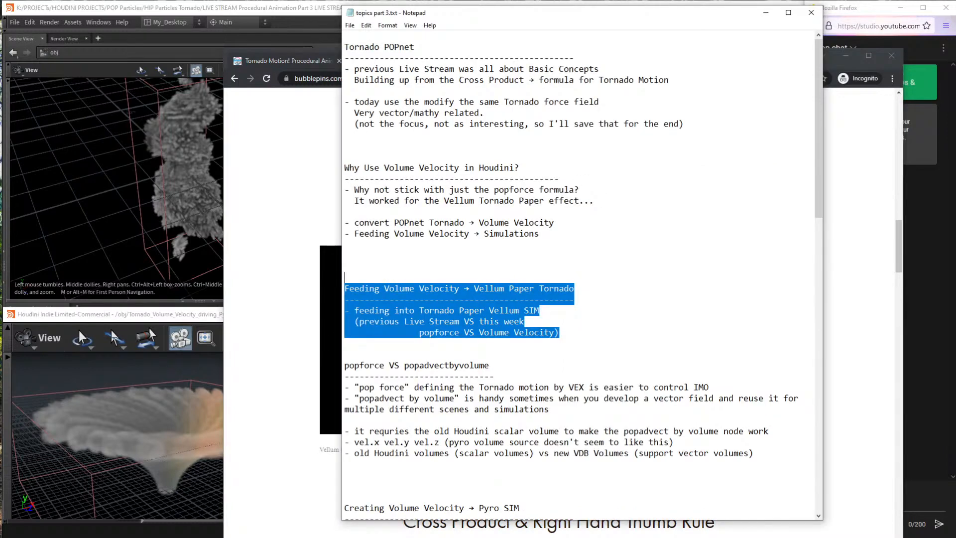
{"action": "left_click", "coordinate": [344, 278]}
{"action": "scroll", "coordinate": [578, 277], "scroll_direction": "down", "scroll_amount": 9}
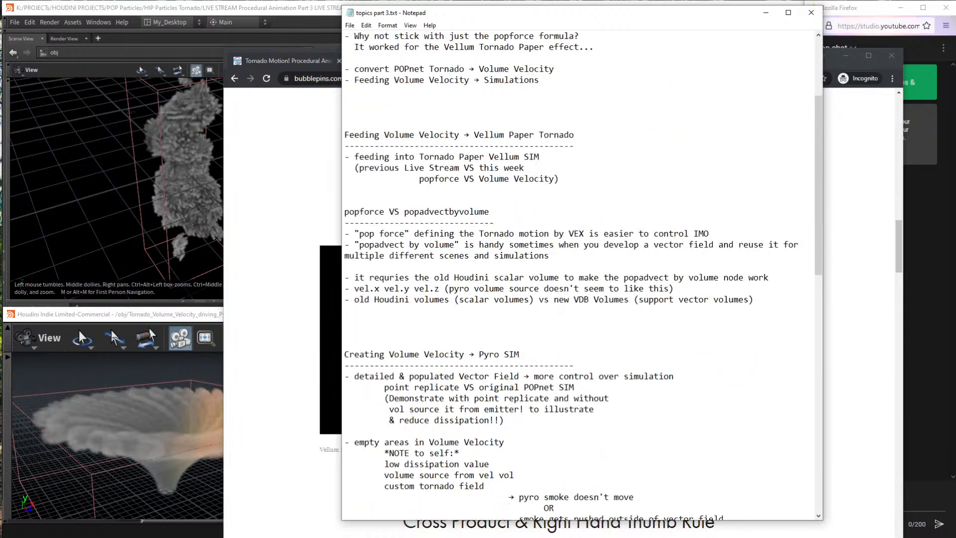
{"action": "scroll", "coordinate": [578, 277], "scroll_direction": "down", "scroll_amount": 9}
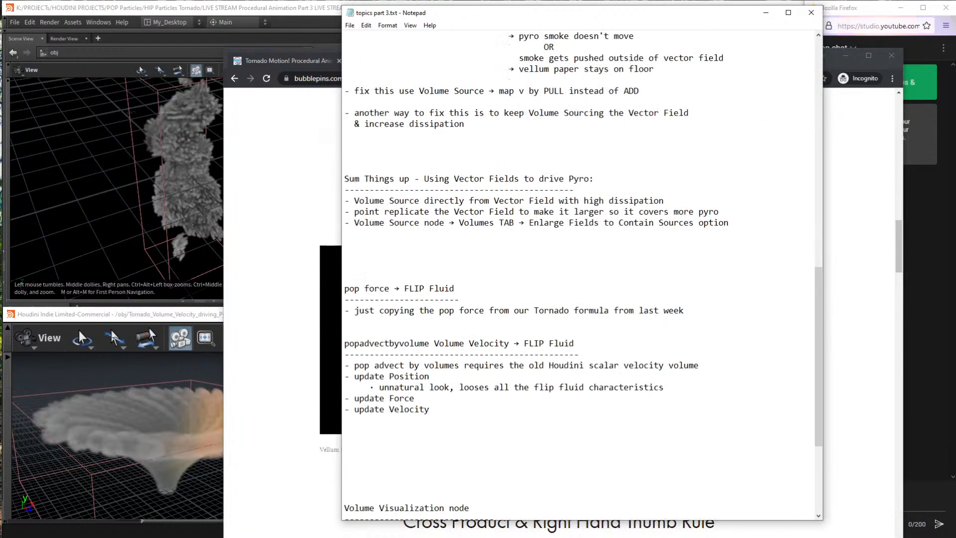
{"action": "scroll", "coordinate": [578, 277], "scroll_direction": "down", "scroll_amount": 3}
{"action": "scroll", "coordinate": [579, 277], "scroll_direction": "up", "scroll_amount": 20}
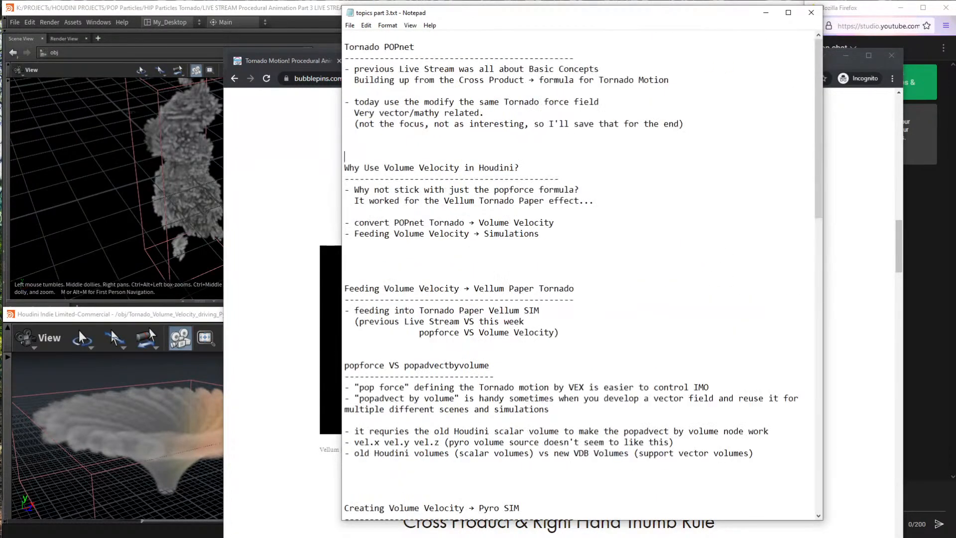
Bring the browser window forward and move it off this screen to uncover the notes and Houdini windows.
{"action": "left_click", "coordinate": [314, 151]}
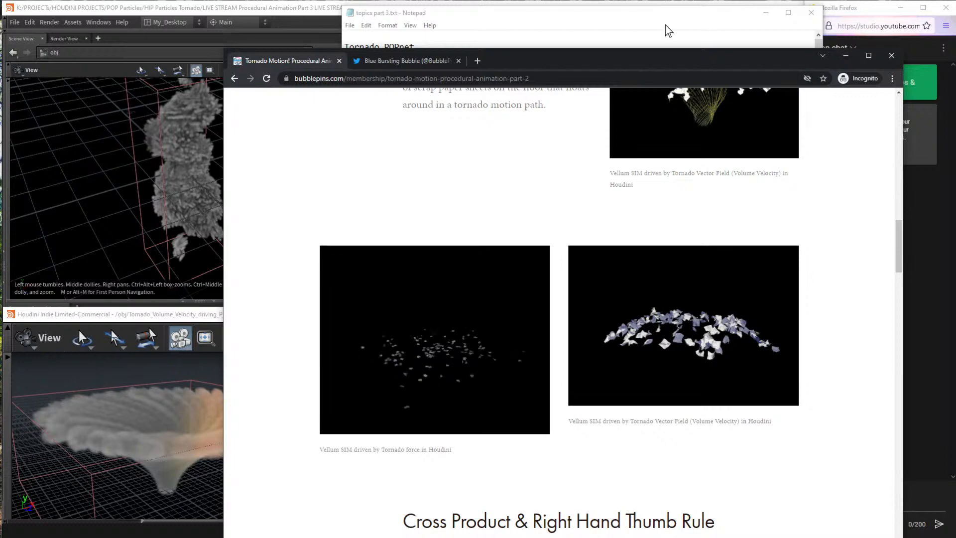
{"action": "left_click", "coordinate": [576, 21]}
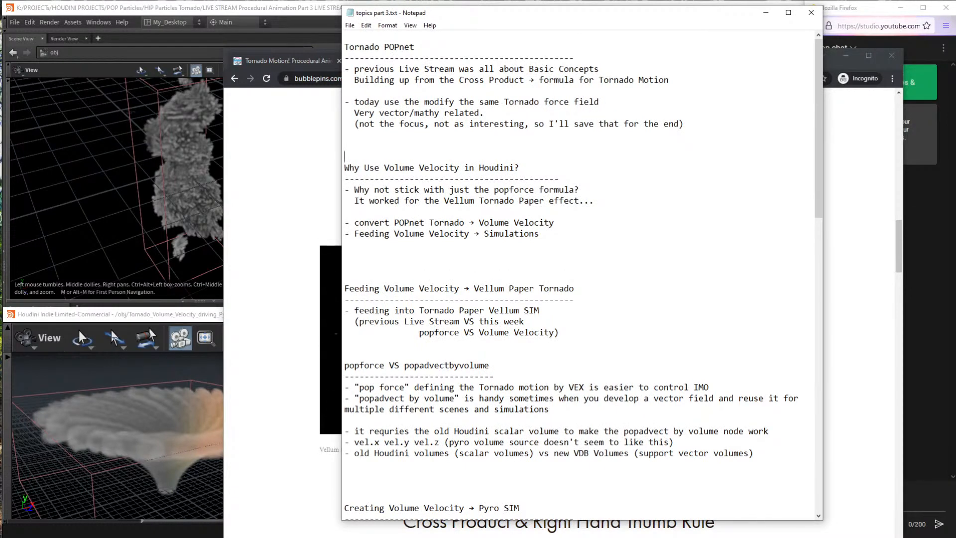
{"action": "left_click", "coordinate": [245, 335]}
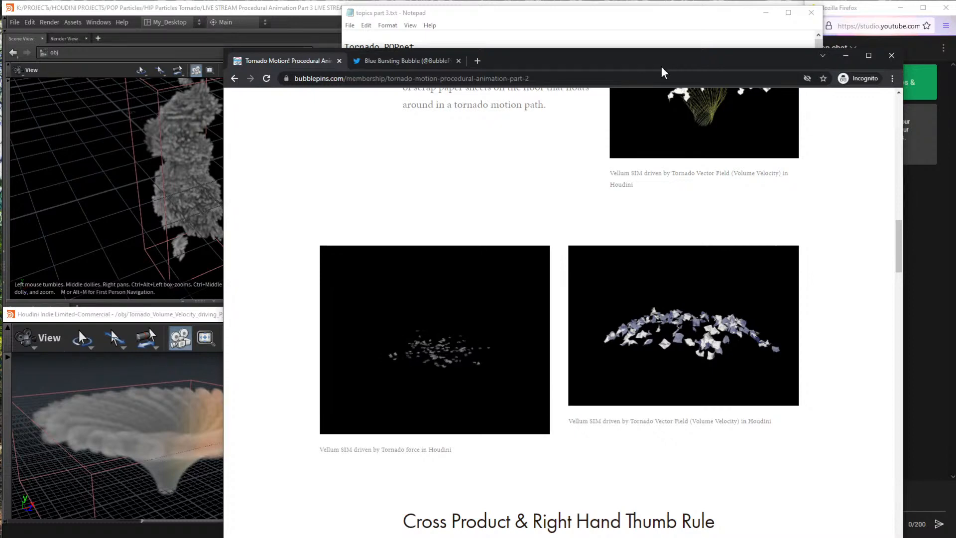
{"action": "left_click_drag", "start_coordinate": [656, 66], "coordinate": [955, 100]}
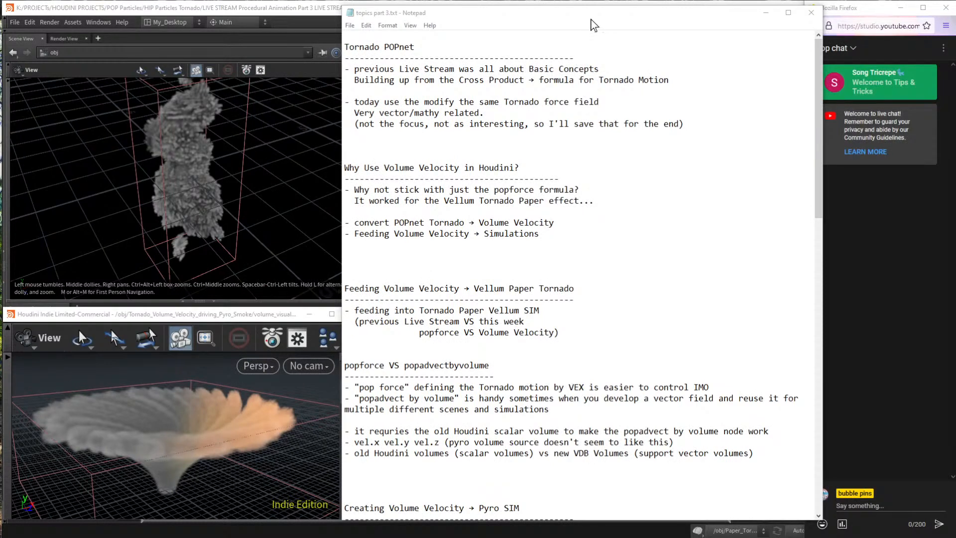
Highlight in turn the note headings on why to use Volume Velocity, feeding it to the Vellum Paper Tornado, and popforce VS popadvectbyvolume.
{"action": "left_click", "coordinate": [593, 26]}
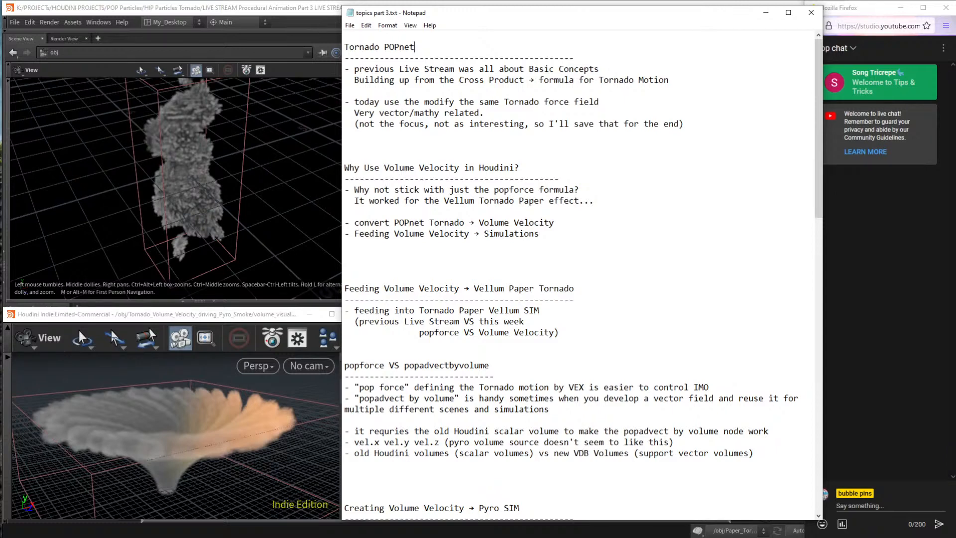
{"action": "left_click_drag", "start_coordinate": [559, 178], "coordinate": [328, 165]}
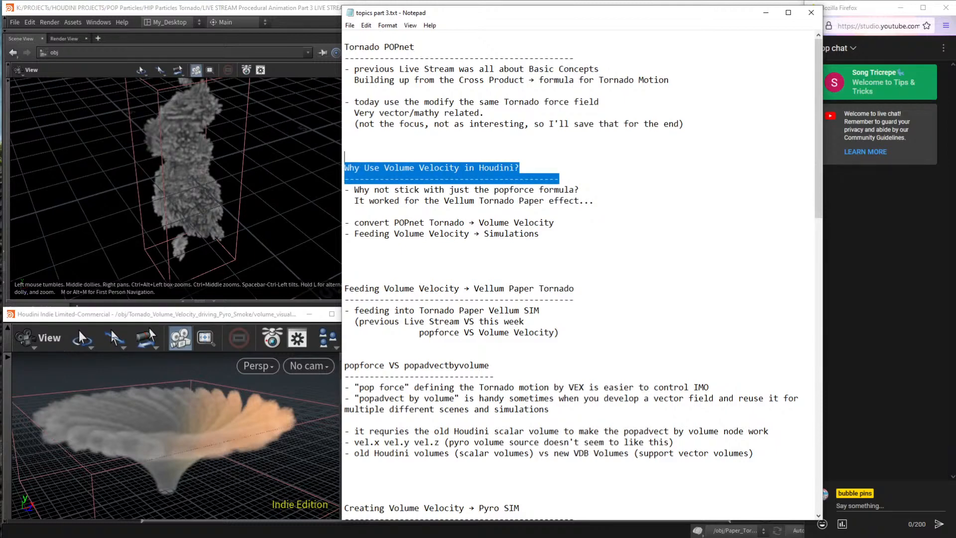
{"action": "left_click_drag", "start_coordinate": [574, 299], "coordinate": [344, 277]}
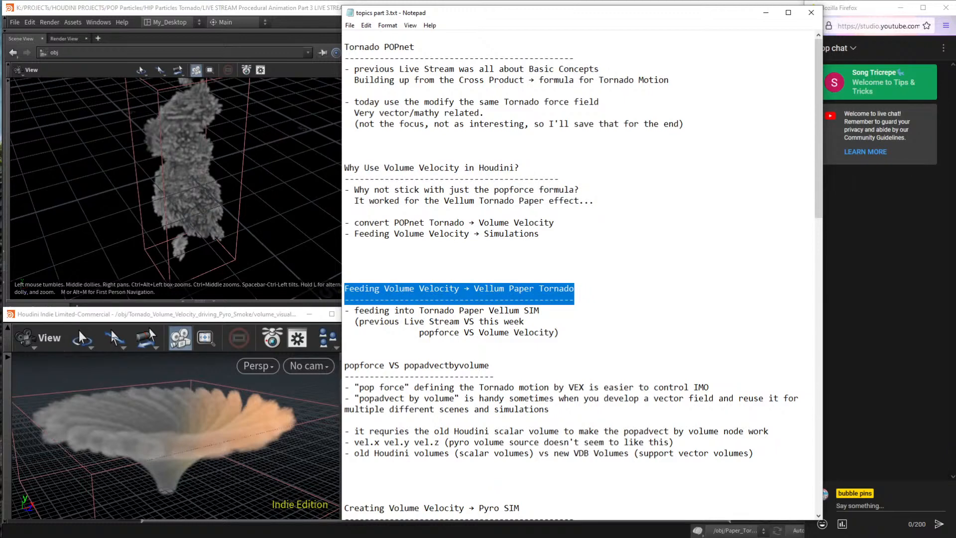
{"action": "left_click_drag", "start_coordinate": [493, 376], "coordinate": [344, 364]}
{"action": "scroll", "coordinate": [344, 364], "scroll_direction": "down", "scroll_amount": 5}
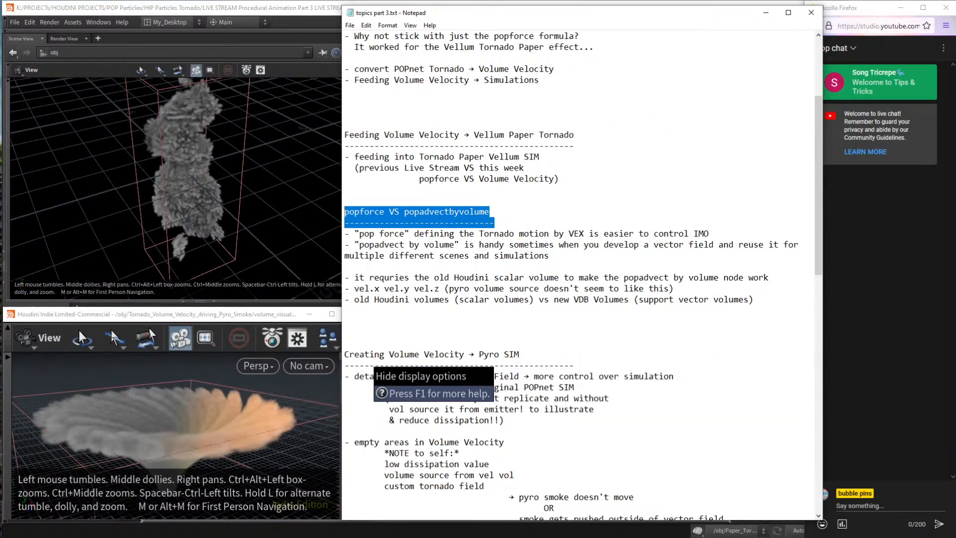
Highlight the words popforce and popadvectbyvolume in their heading, and the "Creating Volume Velocity → Pyro SIM" heading.
{"action": "left_click", "coordinate": [423, 212]}
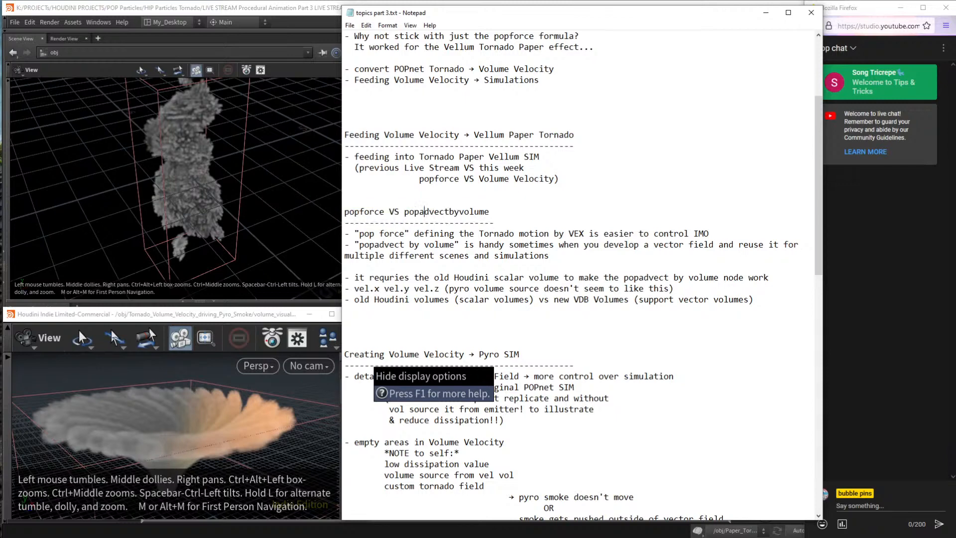
{"action": "double_click", "coordinate": [366, 211]}
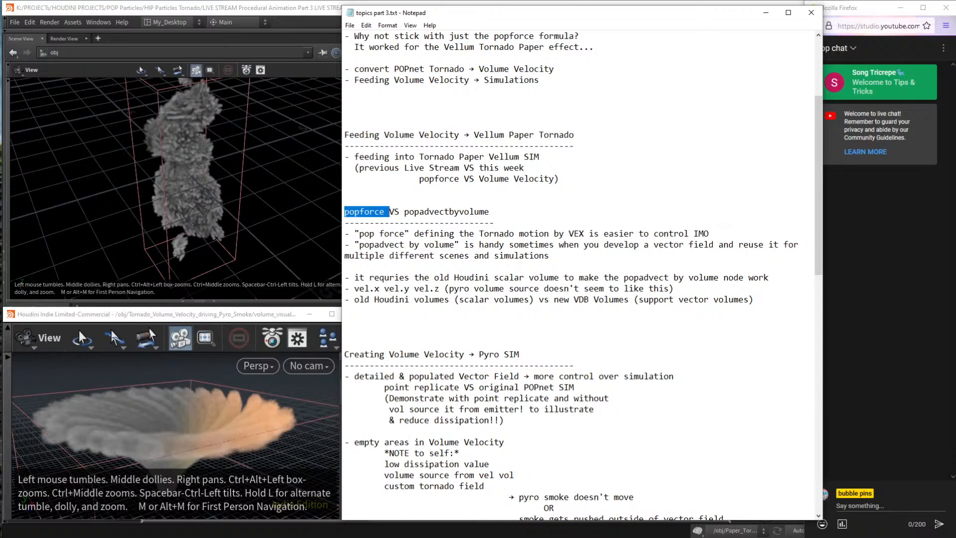
{"action": "double_click", "coordinate": [439, 212]}
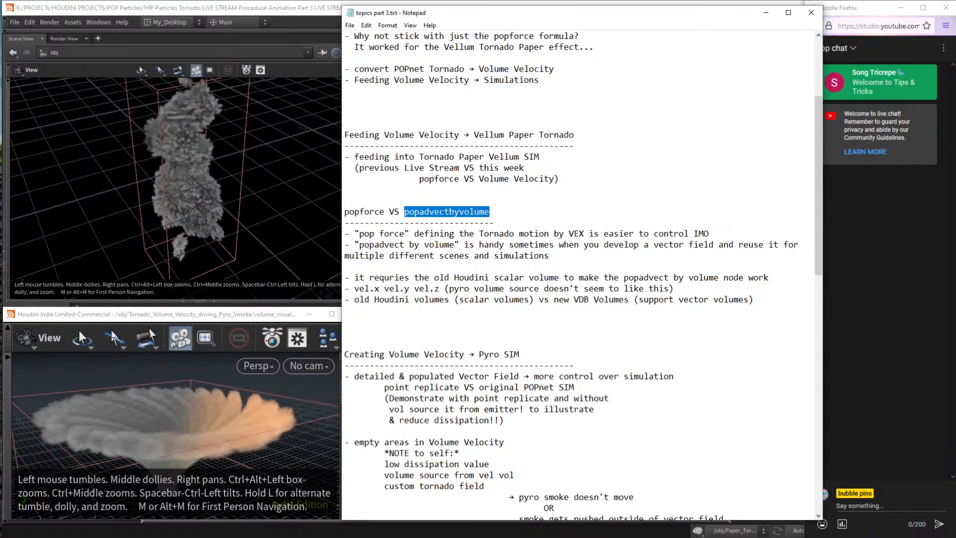
{"action": "left_click", "coordinate": [498, 365]}
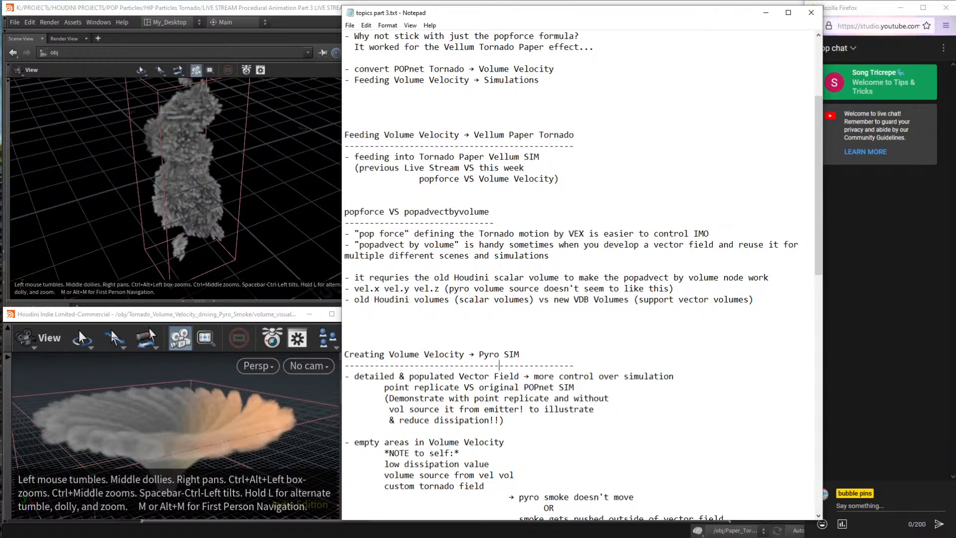
{"action": "left_click_drag", "start_coordinate": [519, 354], "coordinate": [344, 354]}
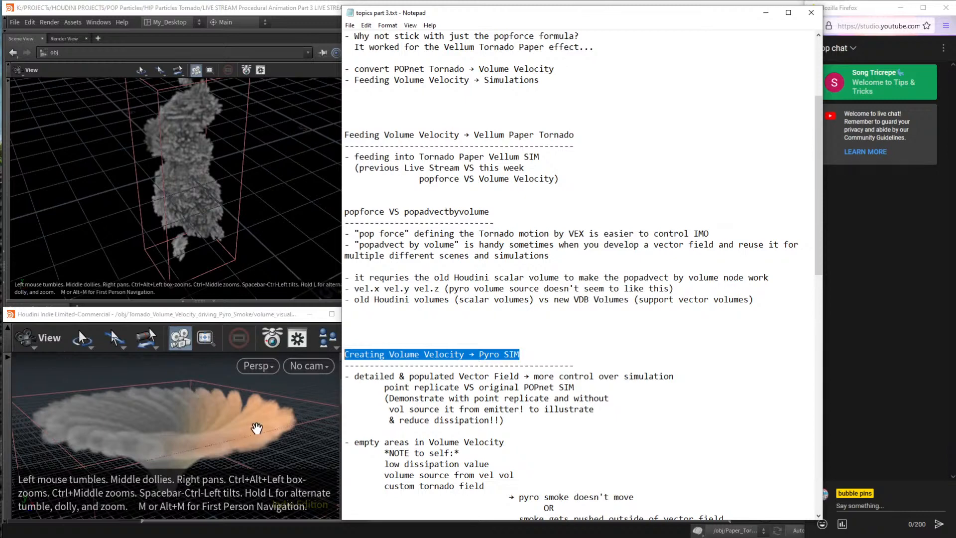
Switch to the Houdini volume_visual Preview window, enlarge it, and place it over the notes.
{"action": "left_click", "coordinate": [255, 427]}
{"action": "left_click_drag", "start_coordinate": [252, 425], "coordinate": [277, 217]}
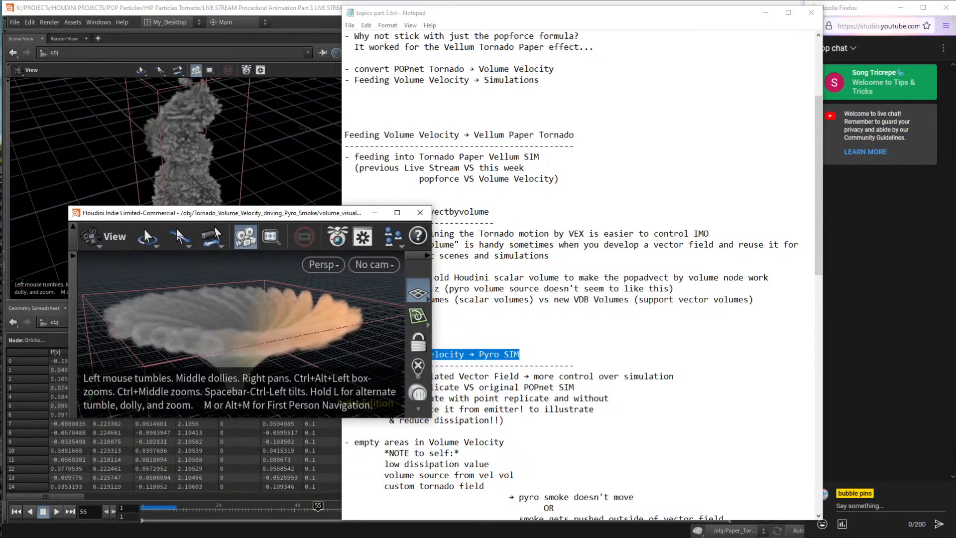
{"action": "left_click_drag", "start_coordinate": [431, 417], "coordinate": [583, 490]}
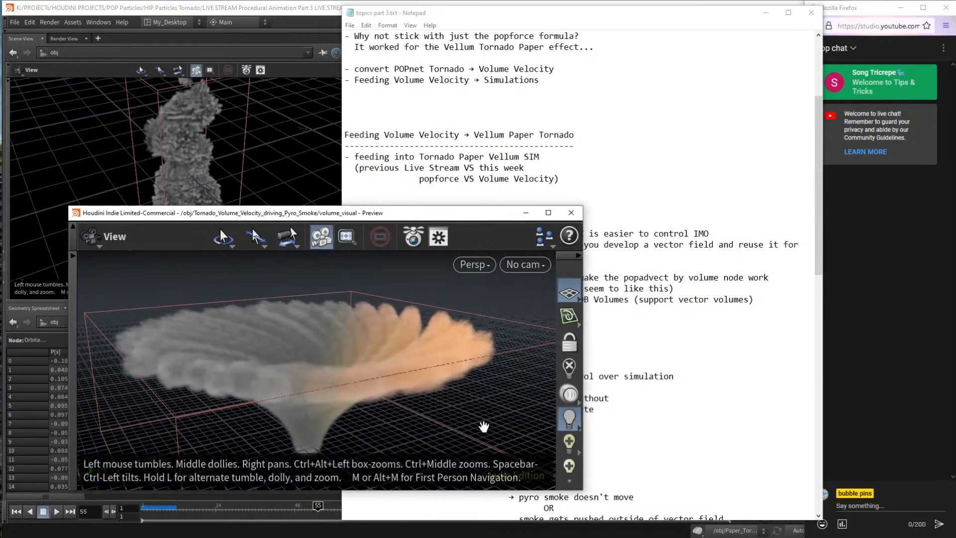
{"action": "left_click_drag", "start_coordinate": [416, 356], "coordinate": [398, 348]}
{"action": "left_click_drag", "start_coordinate": [419, 217], "coordinate": [506, 144]}
Examine the pyro smoke tornado in the preview from the side, from low down and from above.
{"action": "left_click_drag", "start_coordinate": [435, 303], "coordinate": [464, 309]}
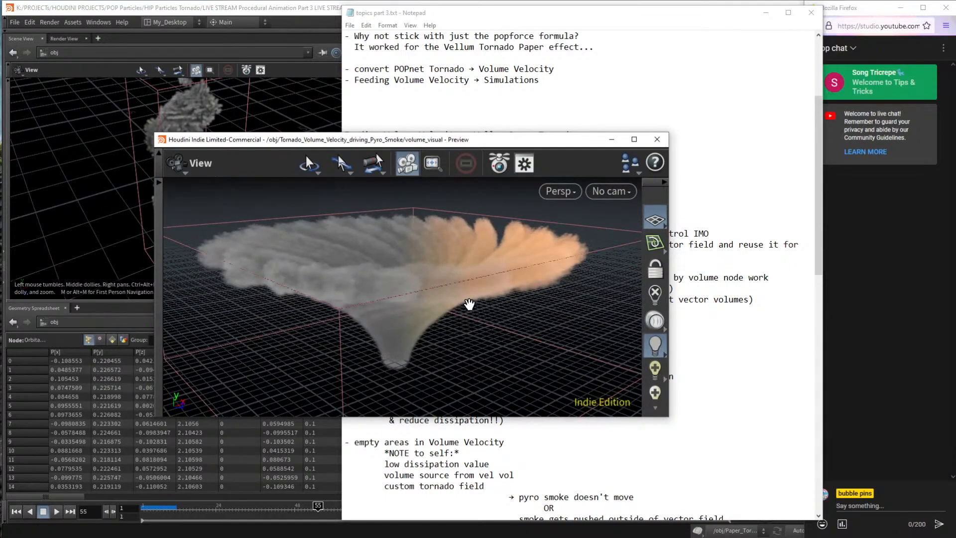
{"action": "mouse_move", "coordinate": [497, 321]}
{"action": "left_mouse_down"}
{"action": "mouse_move", "coordinate": [478, 322]}
{"action": "mouse_move", "coordinate": [487, 324]}
{"action": "left_mouse_up"}
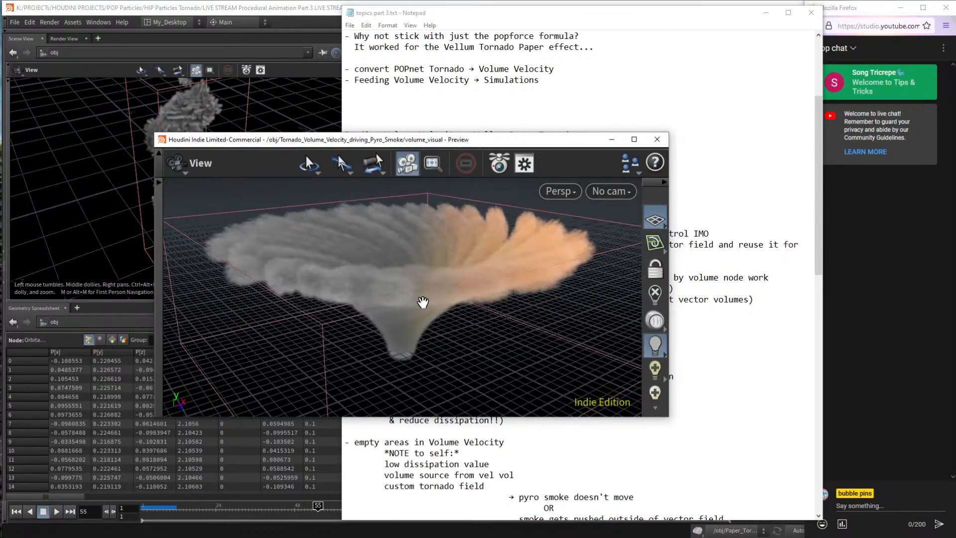
{"action": "left_click_drag", "start_coordinate": [428, 306], "coordinate": [479, 278]}
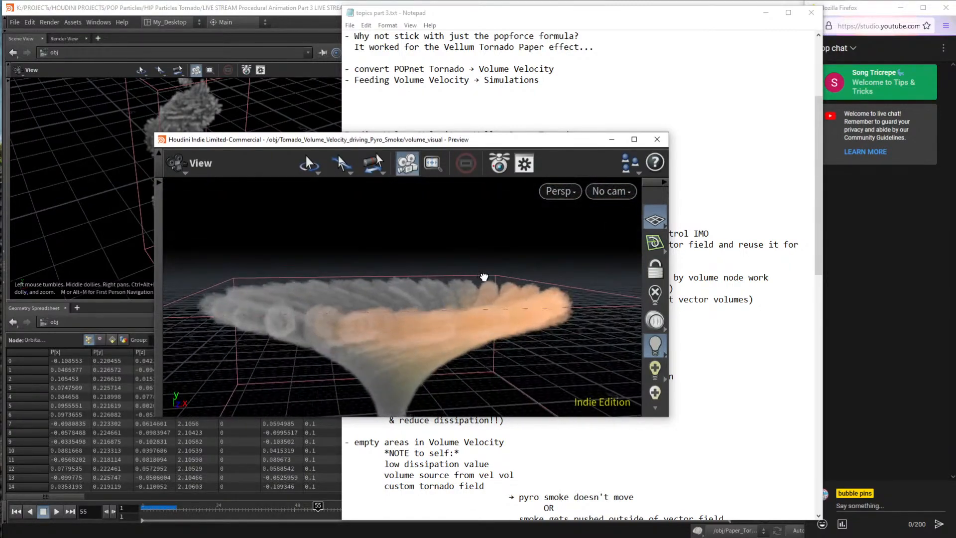
{"action": "middle_click_drag", "start_coordinate": [487, 277], "coordinate": [502, 236]}
{"action": "left_click_drag", "start_coordinate": [501, 236], "coordinate": [405, 256]}
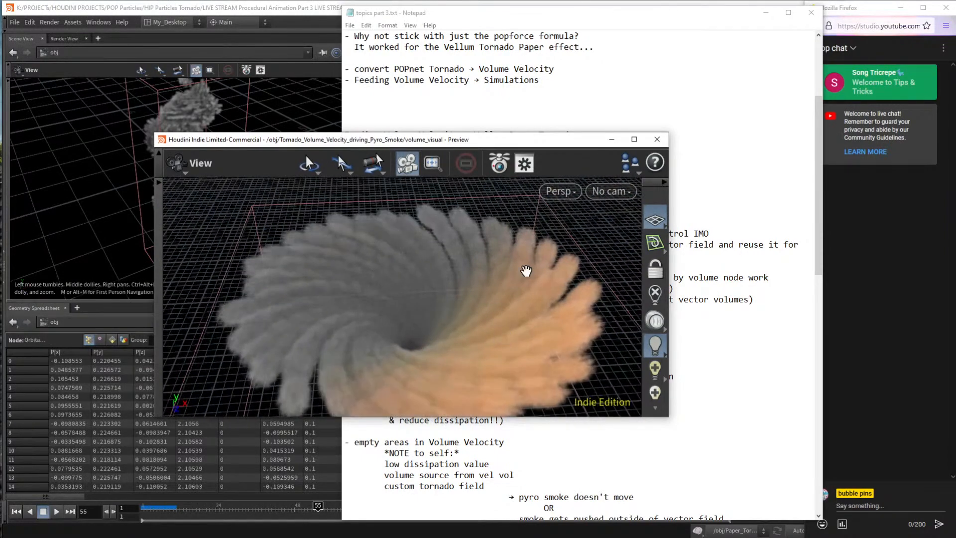
{"action": "left_click_drag", "start_coordinate": [427, 311], "coordinate": [457, 287]}
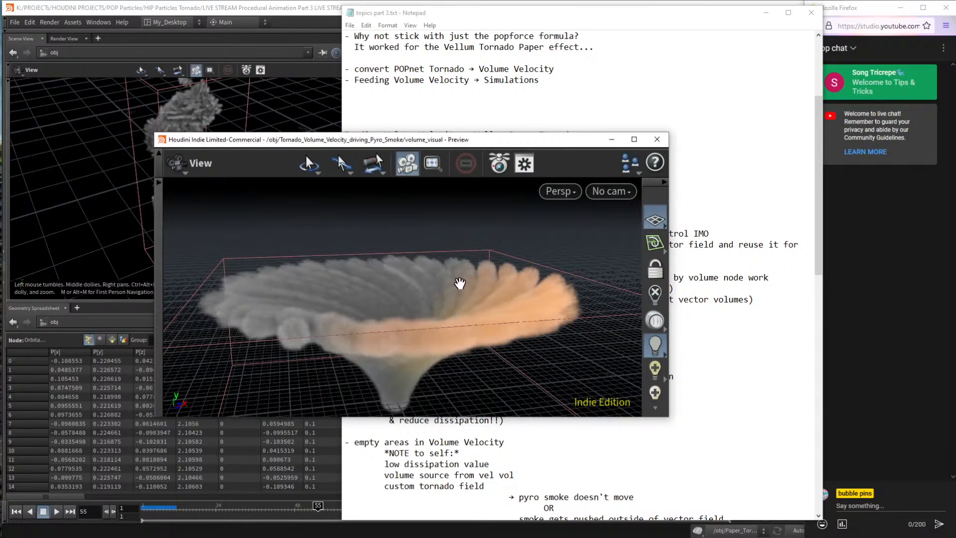
{"action": "left_click_drag", "start_coordinate": [459, 282], "coordinate": [455, 320]}
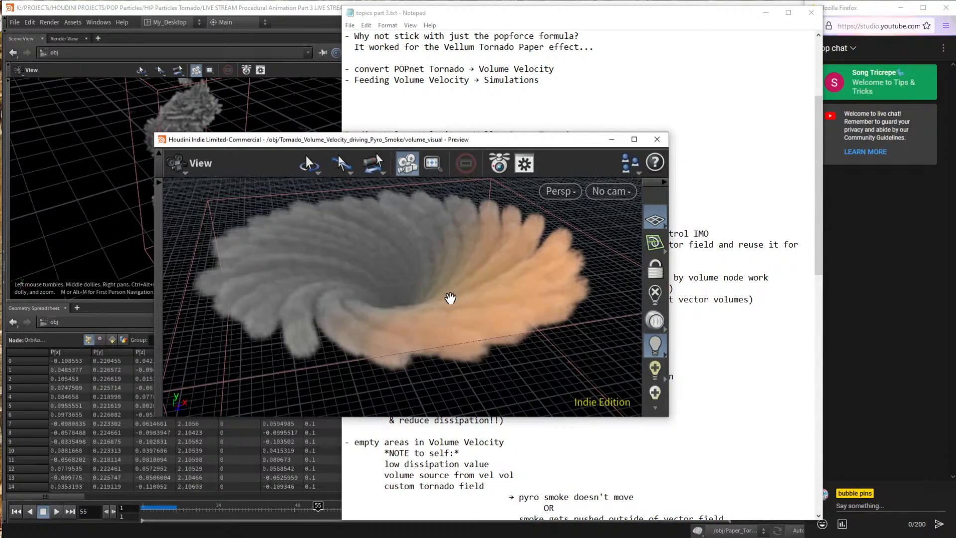
Shrink the volume_visual Preview window and move it back below the main scene view, clear of the paper tornado.
{"action": "left_click_drag", "start_coordinate": [500, 144], "coordinate": [459, 212]}
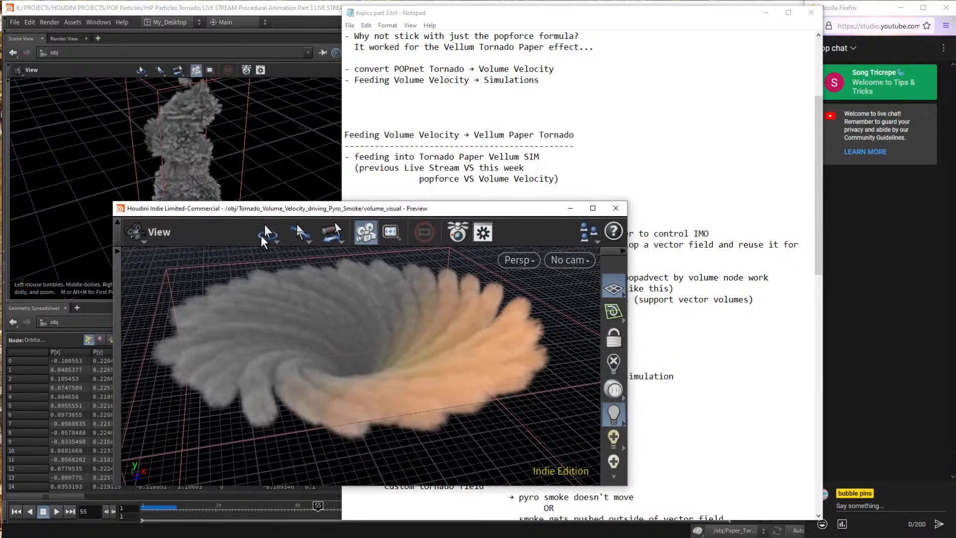
{"action": "left_click_drag", "start_coordinate": [109, 200], "coordinate": [193, 227]}
{"action": "left_click_drag", "start_coordinate": [404, 241], "coordinate": [252, 291]}
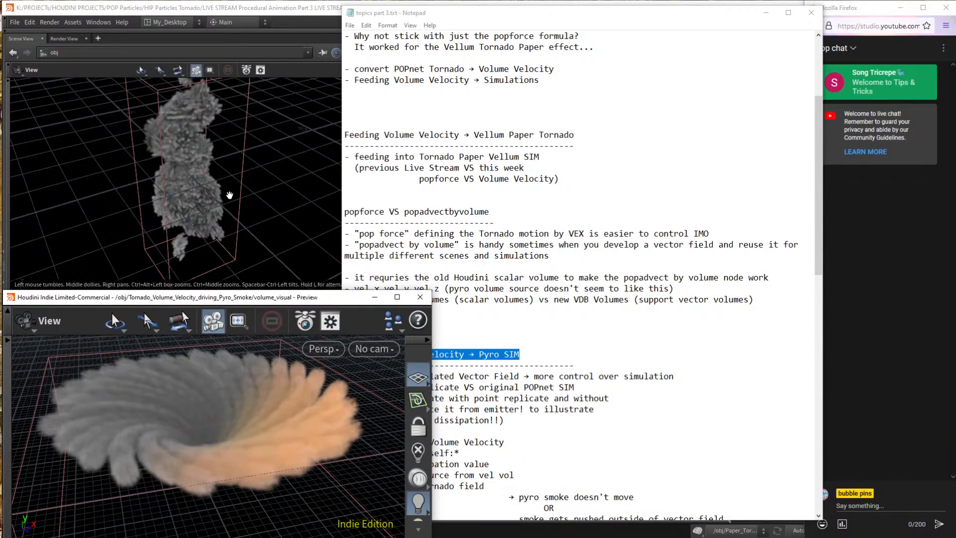
Bring the main Houdini window forward, make the scene view taller than the Geometry Spreadsheet, and inspect the tornado column.
{"action": "mouse_move", "coordinate": [229, 195]}
{"action": "left_mouse_down"}
{"action": "mouse_move", "coordinate": [232, 230]}
{"action": "mouse_move", "coordinate": [405, 207]}
{"action": "mouse_move", "coordinate": [232, 213]}
{"action": "left_mouse_up"}
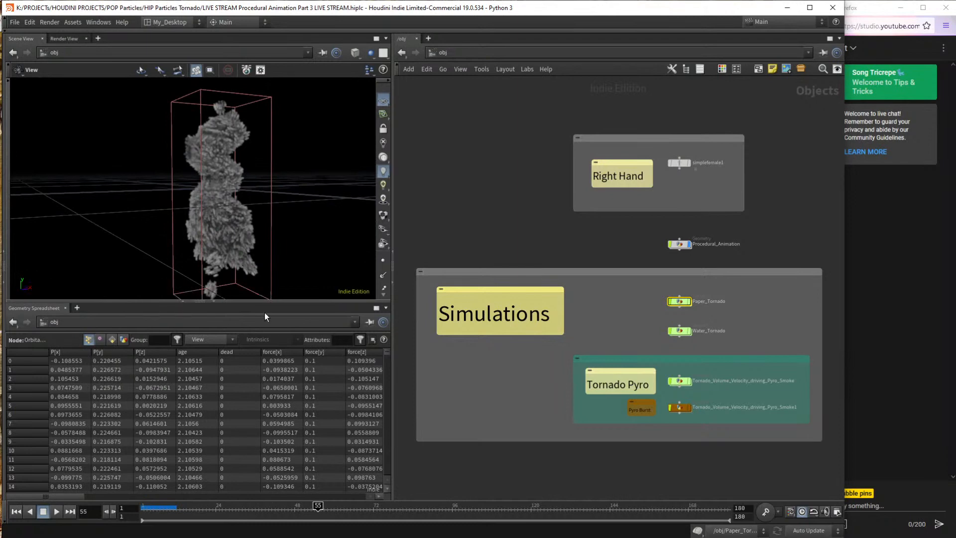
{"action": "left_click_drag", "start_coordinate": [279, 301], "coordinate": [281, 363]}
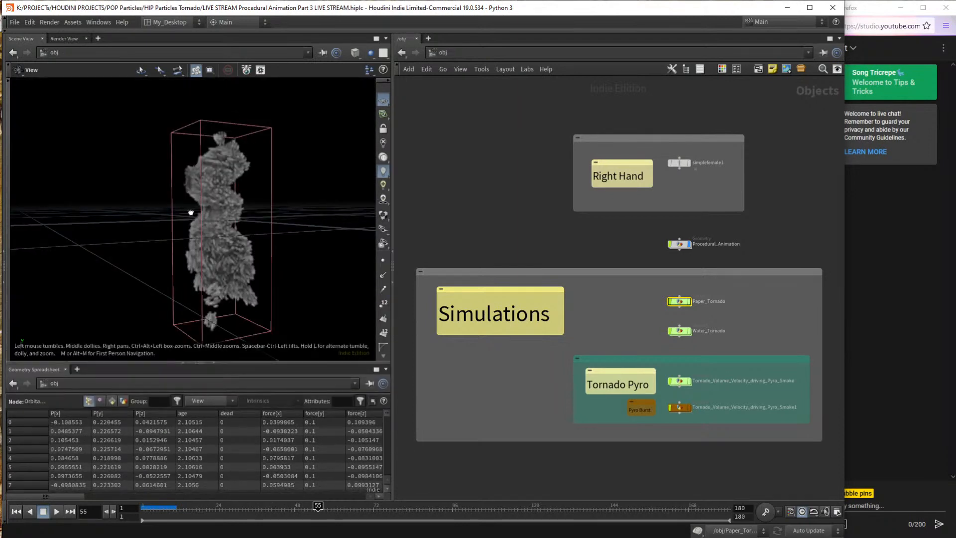
{"action": "left_click_drag", "start_coordinate": [190, 213], "coordinate": [201, 277]}
{"action": "scroll", "coordinate": [270, 244], "scroll_direction": "up", "scroll_amount": 2}
{"action": "scroll", "coordinate": [252, 245], "scroll_direction": "down", "scroll_amount": 3}
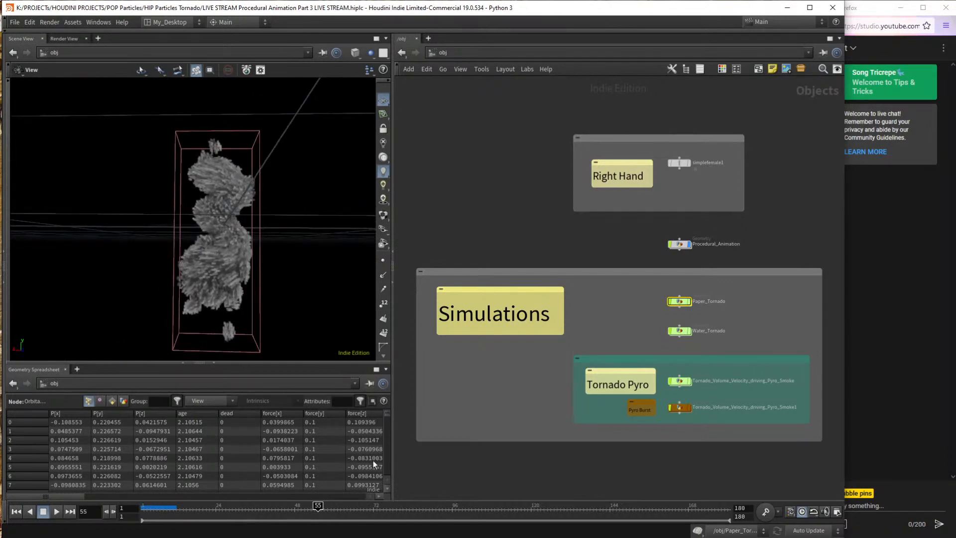
Place the volume_visual Preview window over the network area and narrow the main Houdini window to make room beside it.
{"action": "key", "text": "alt+Tab"}
{"action": "left_click_drag", "start_coordinate": [268, 296], "coordinate": [767, 163]}
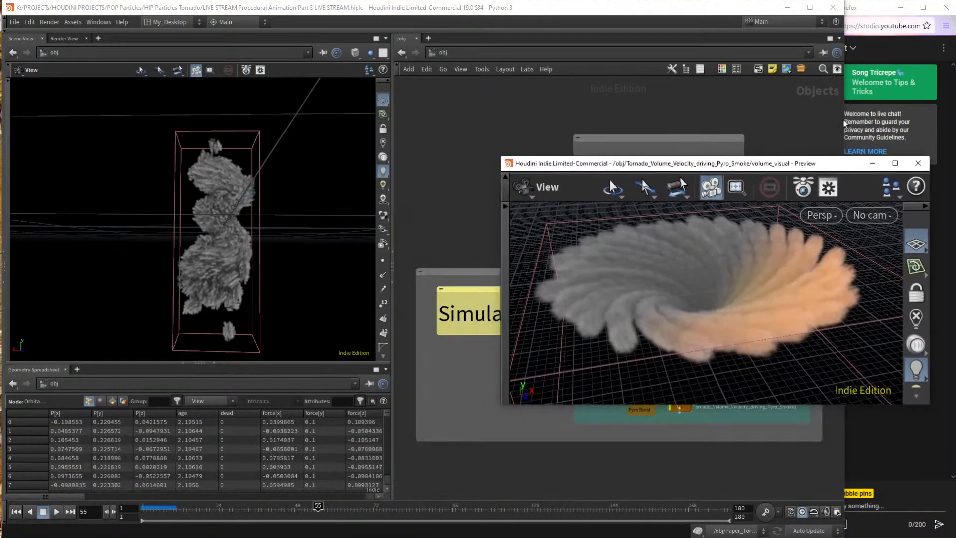
{"action": "left_click_drag", "start_coordinate": [844, 123], "coordinate": [578, 142]}
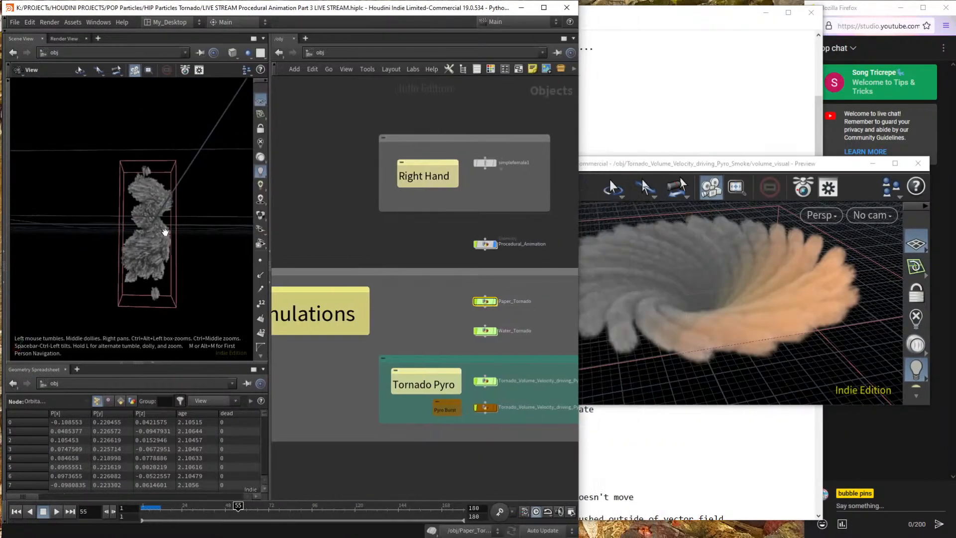
Inspect the tornado column in a maximized scene view, trace its zigzag shape with an annotation, and restore the split pane layout.
{"action": "scroll", "coordinate": [164, 232], "scroll_direction": "up", "scroll_amount": 3}
{"action": "key", "text": "ctrl+b"}
{"action": "scroll", "coordinate": [367, 273], "scroll_direction": "down", "scroll_amount": 5}
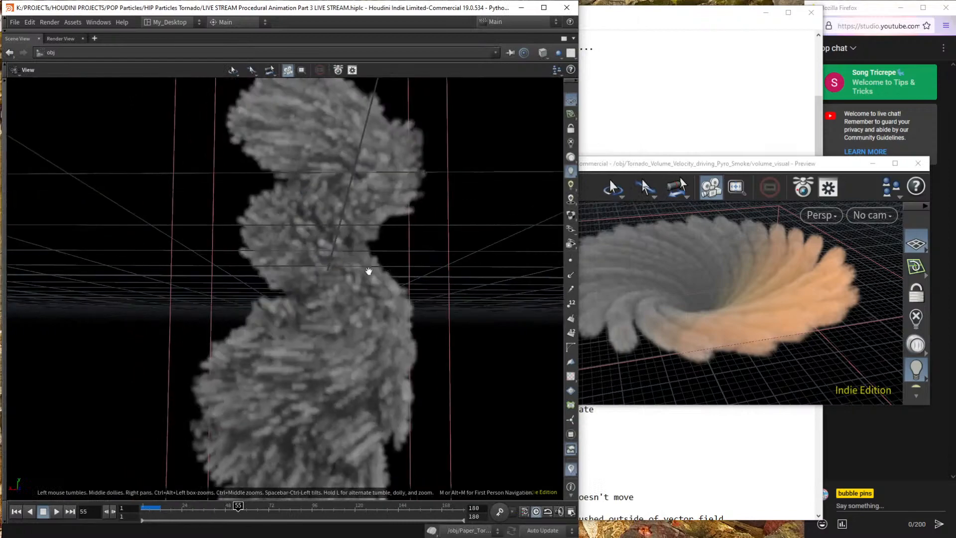
{"action": "left_click_drag", "start_coordinate": [326, 285], "coordinate": [296, 354]}
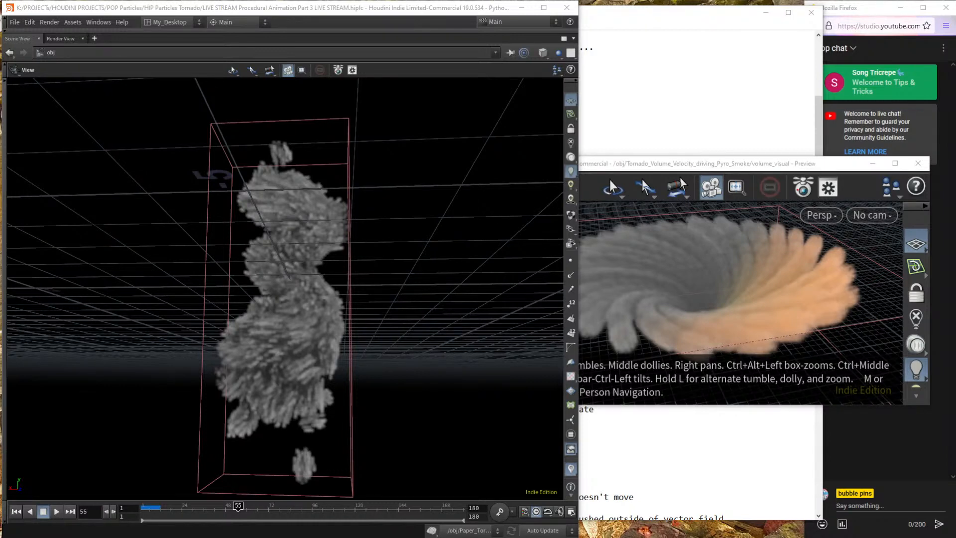
{"action": "mouse_move", "coordinate": [236, 415]}
{"action": "left_mouse_down"}
{"action": "mouse_move", "coordinate": [293, 373]}
{"action": "mouse_move", "coordinate": [240, 363]}
{"action": "mouse_move", "coordinate": [290, 323]}
{"action": "mouse_move", "coordinate": [265, 263]}
{"action": "mouse_move", "coordinate": [320, 230]}
{"action": "mouse_move", "coordinate": [255, 196]}
{"action": "left_mouse_up"}
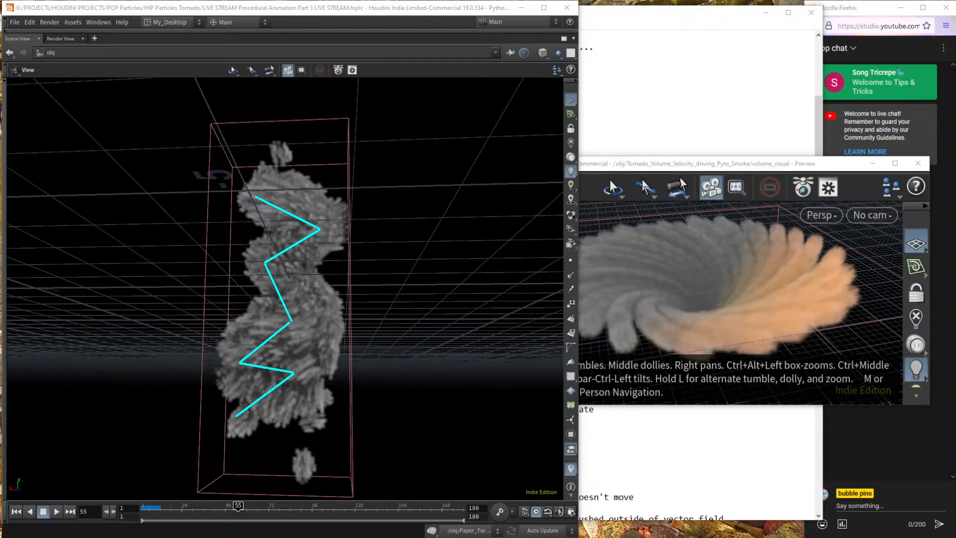
{"action": "key", "text": "Escape"}
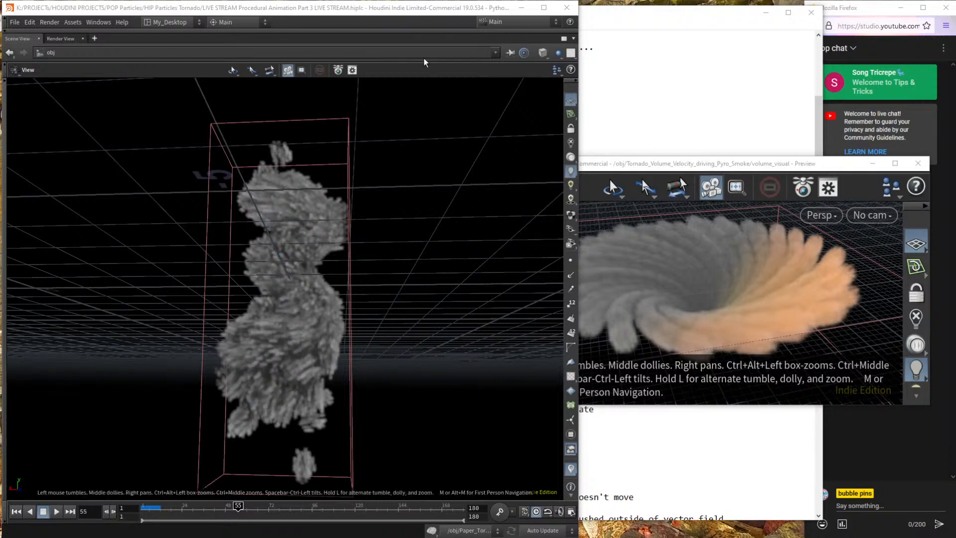
{"action": "key", "text": "ctrl+b"}
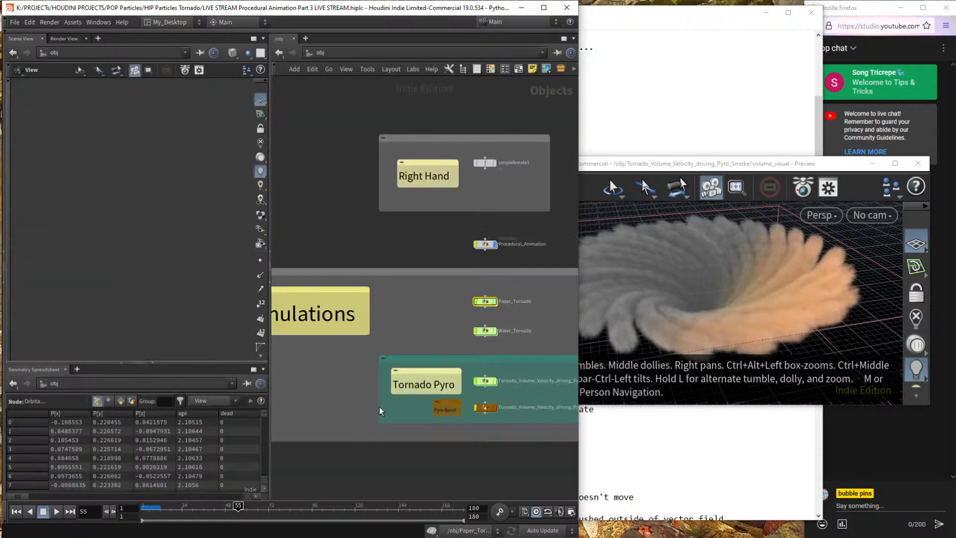
{"action": "double_click", "coordinate": [485, 301]}
{"action": "left_click", "coordinate": [316, 53]}
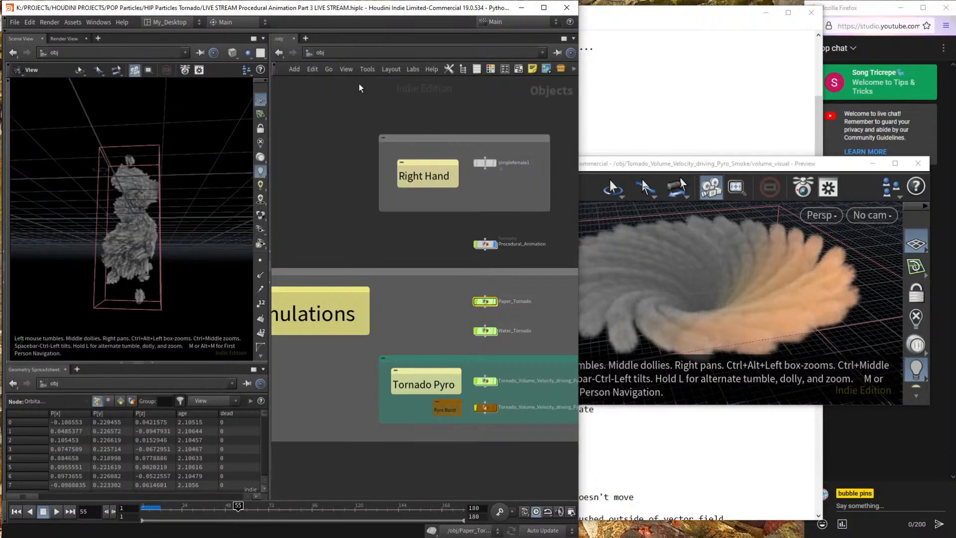
{"action": "double_click", "coordinate": [485, 380]}
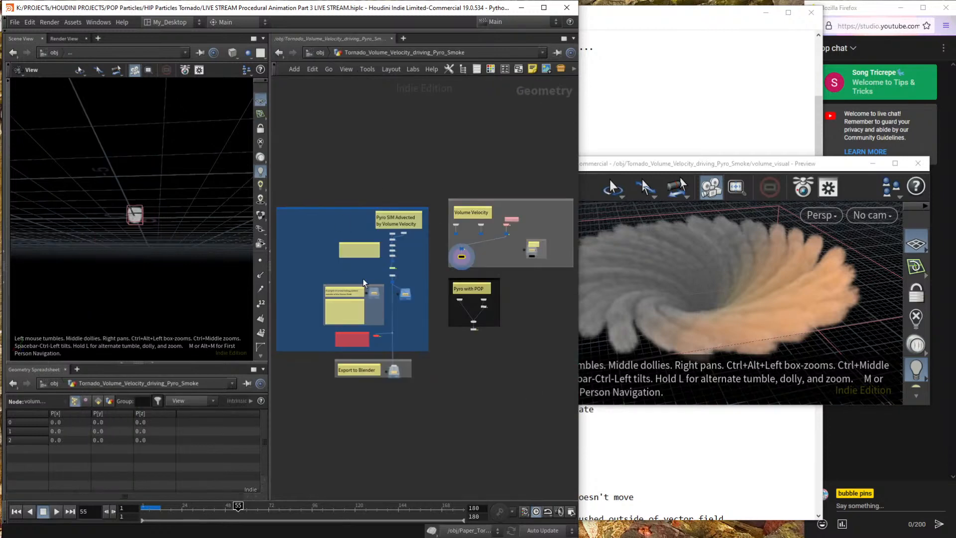
{"action": "left_click", "coordinate": [320, 52]}
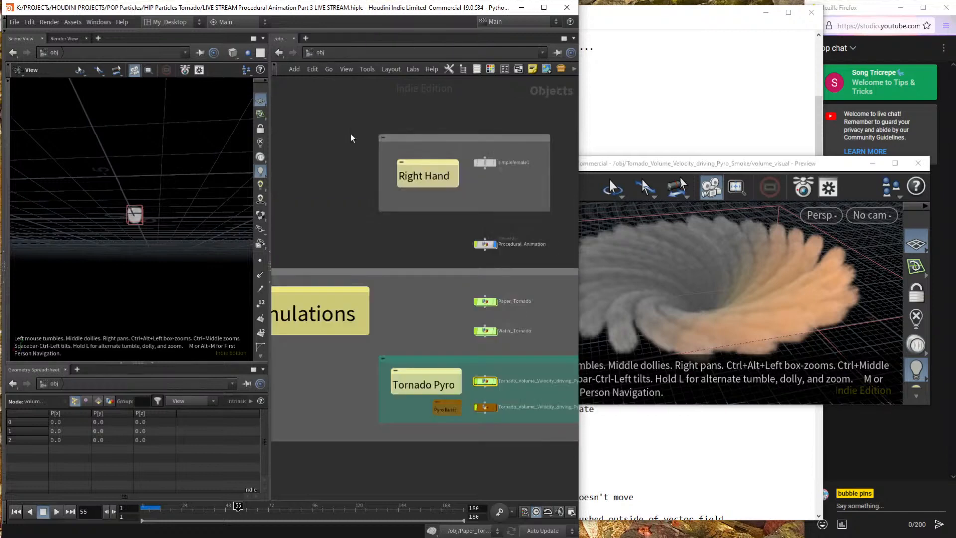
Open the Procedural_Animation network and examine its Tornado section, from the Volume Velocity groups to Simple and Custom Tornado Cached.
{"action": "double_click", "coordinate": [485, 244]}
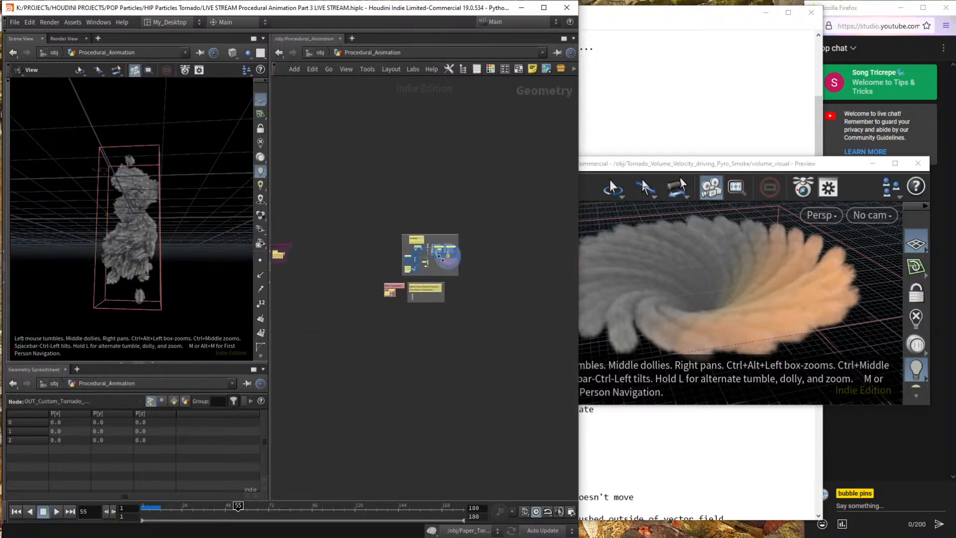
{"action": "scroll", "coordinate": [440, 258], "scroll_direction": "up", "scroll_amount": 5}
{"action": "middle_click_drag", "start_coordinate": [349, 209], "coordinate": [475, 286]}
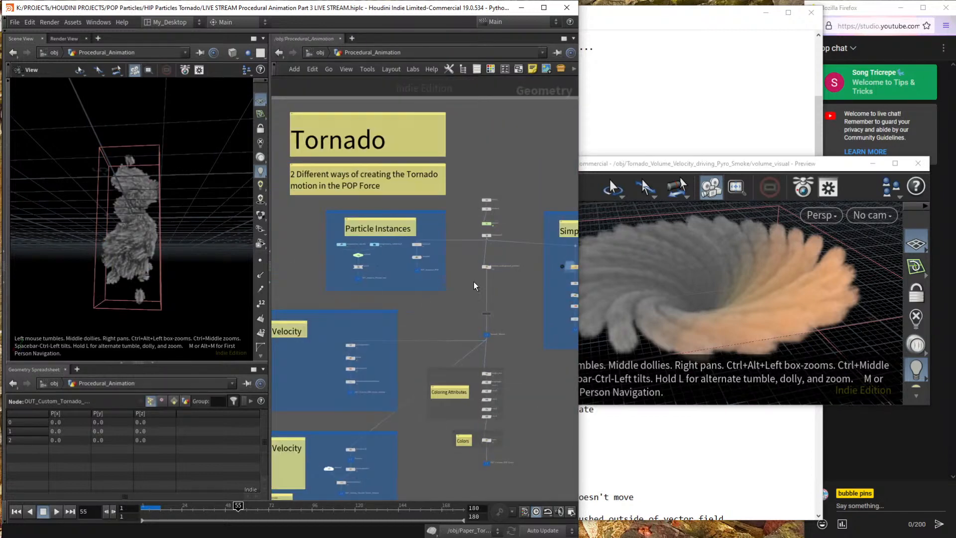
{"action": "middle_click_drag", "start_coordinate": [412, 291], "coordinate": [436, 199]}
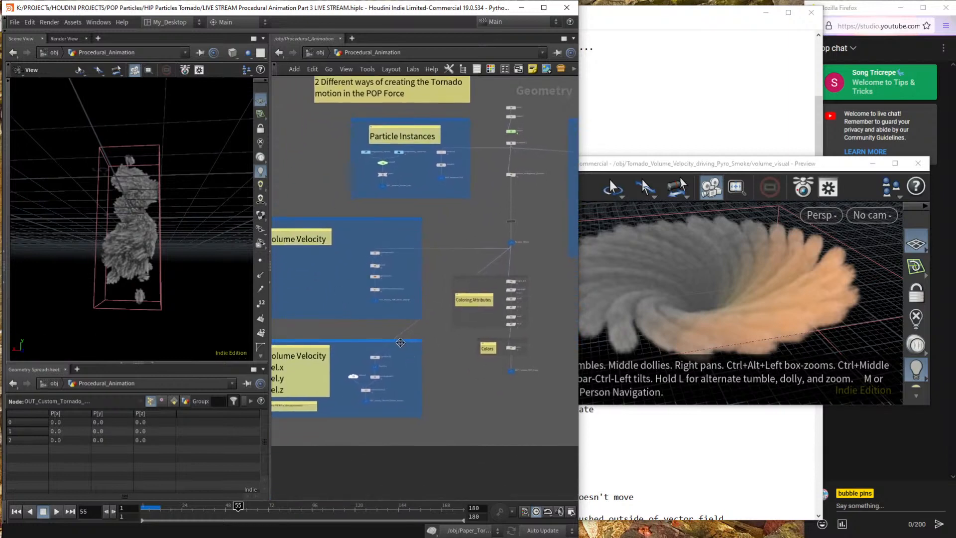
{"action": "middle_click_drag", "start_coordinate": [407, 320], "coordinate": [224, 298]}
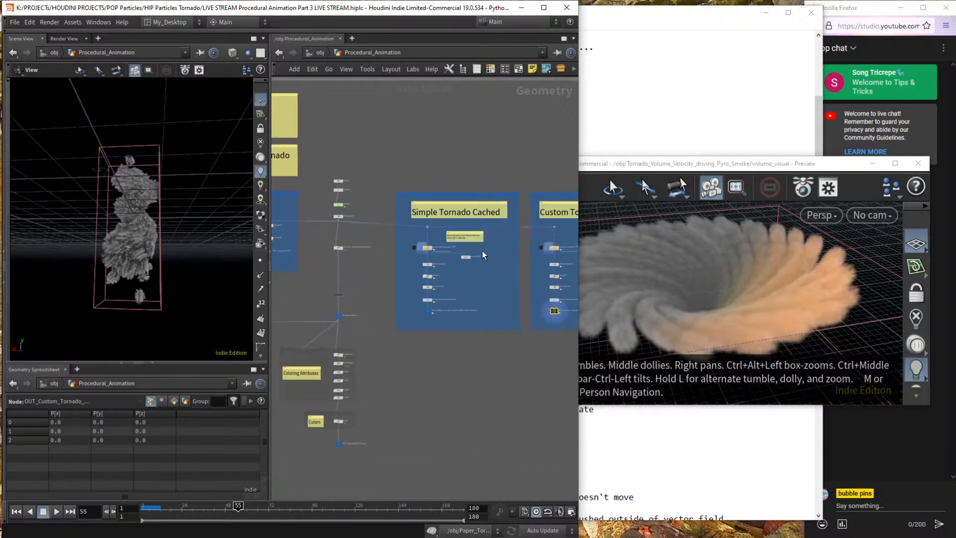
{"action": "scroll", "coordinate": [482, 250], "scroll_direction": "up", "scroll_amount": 3}
{"action": "scroll", "coordinate": [453, 248], "scroll_direction": "up", "scroll_amount": 3}
{"action": "scroll", "coordinate": [415, 261], "scroll_direction": "down", "scroll_amount": 2}
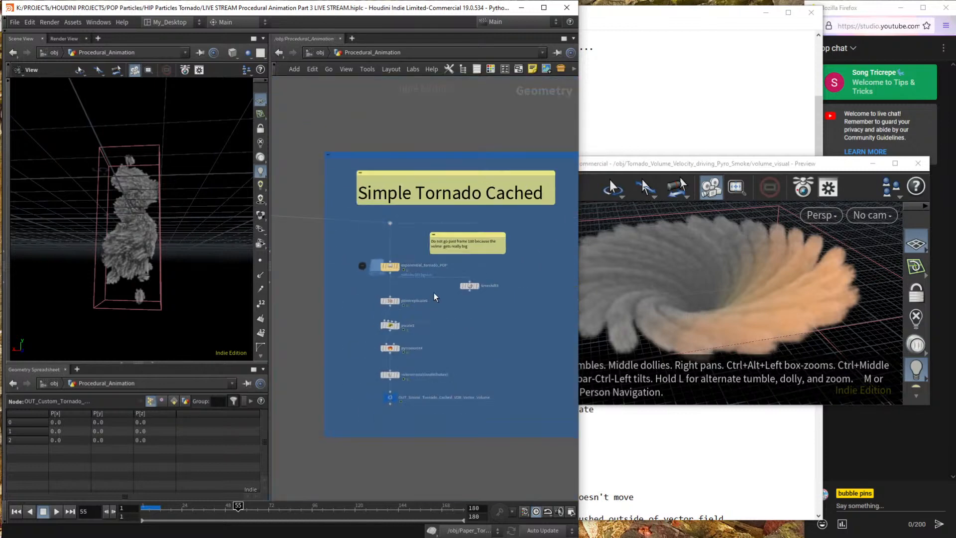
{"action": "middle_click_drag", "start_coordinate": [488, 353], "coordinate": [436, 282]}
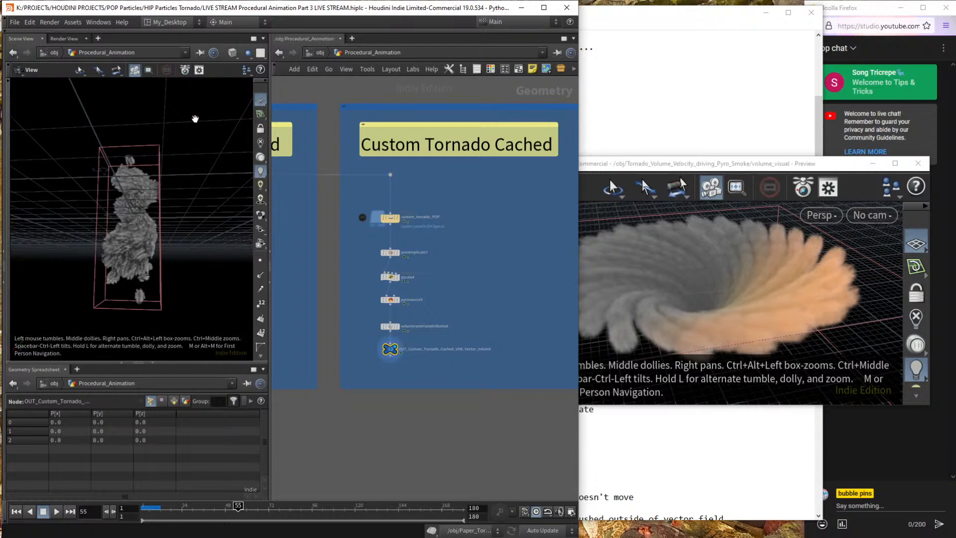
Move to frame 172 with the scene view maximized, inspect the custom tornado volume, and mark its narrow neck with a line.
{"action": "key", "text": "ctrl+b"}
{"action": "scroll", "coordinate": [384, 352], "scroll_direction": "up", "scroll_amount": 4}
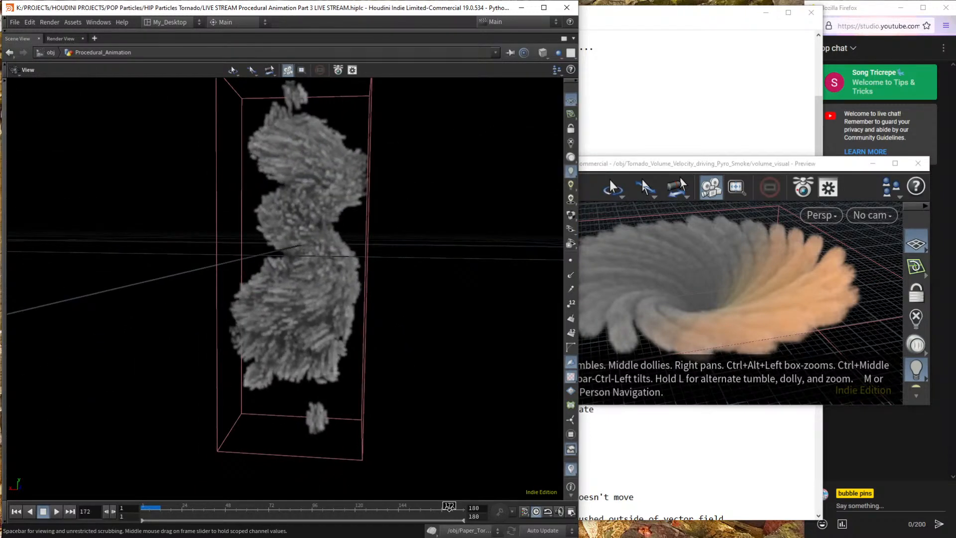
{"action": "scroll", "coordinate": [378, 284], "scroll_direction": "up", "scroll_amount": 3}
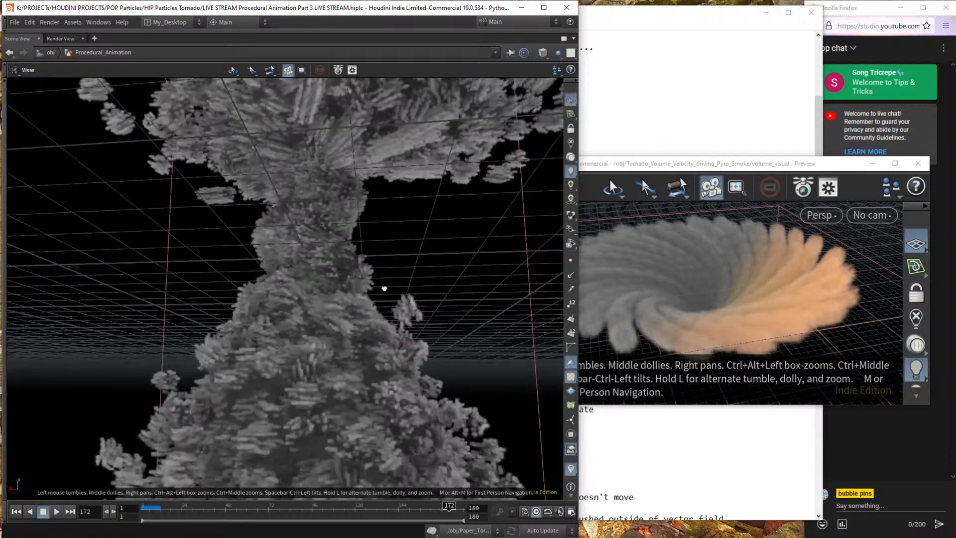
{"action": "left_click_drag", "start_coordinate": [382, 289], "coordinate": [298, 226]}
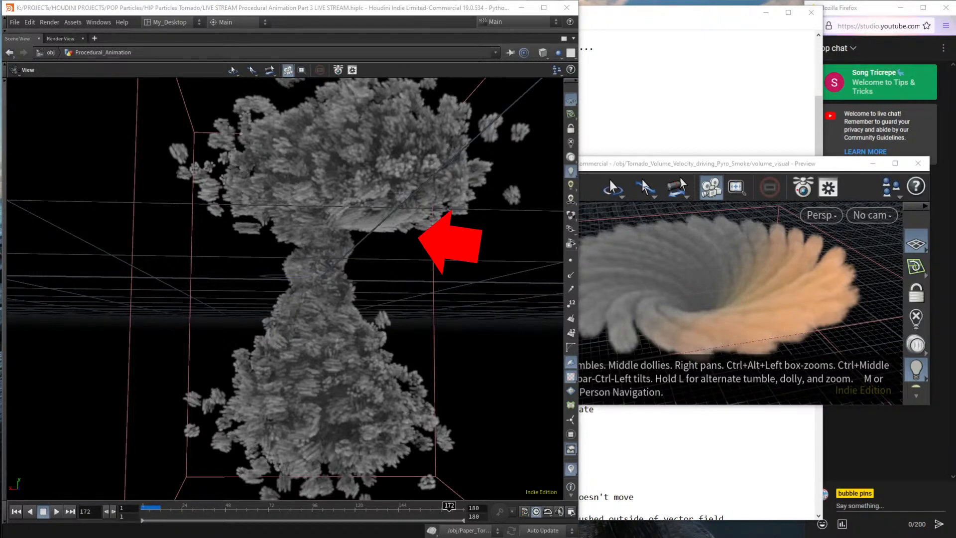
{"action": "left_click_drag", "start_coordinate": [226, 241], "coordinate": [384, 239]}
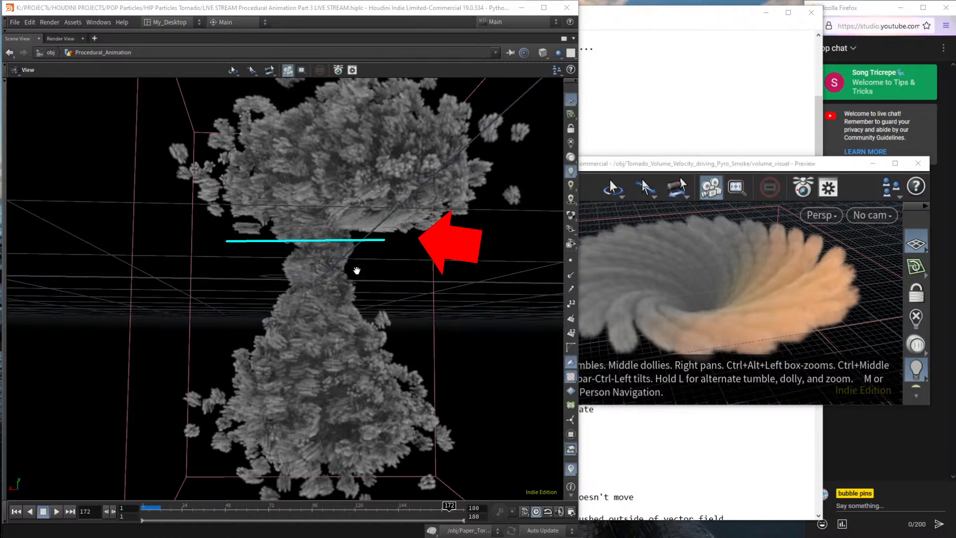
Move the volume_visual Preview window higher, enlarge it, and view the pyro smoke tornado from the side.
{"action": "left_click", "coordinate": [720, 169]}
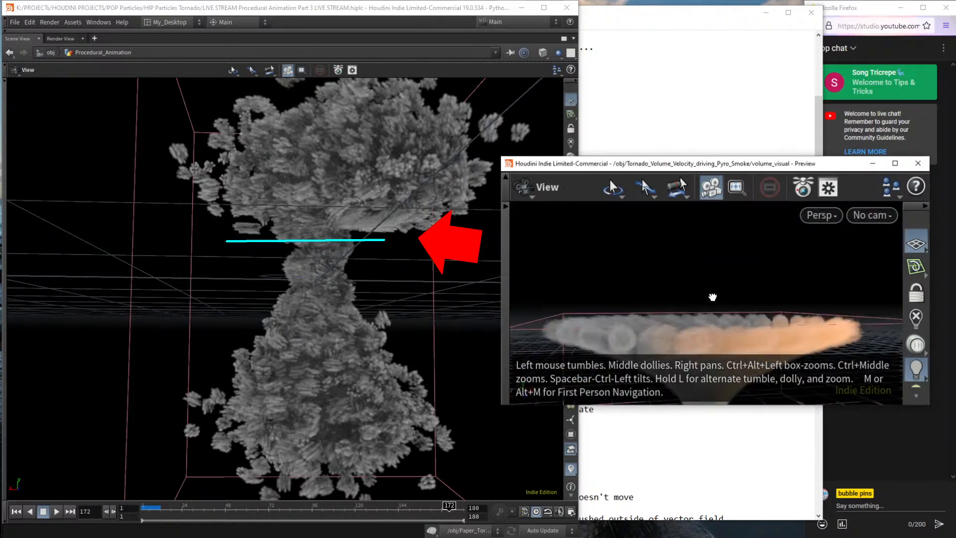
{"action": "left_click_drag", "start_coordinate": [720, 169], "coordinate": [717, 45]}
{"action": "left_click_drag", "start_coordinate": [744, 332], "coordinate": [732, 283]}
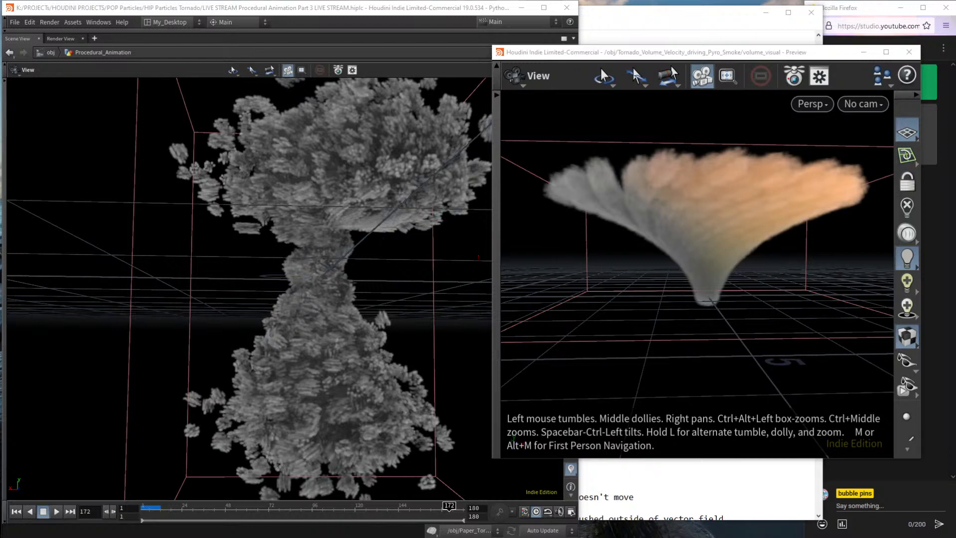
Switch to the topics part 3.txt notes in Notepad and go back to the Tornado POPnet section at their beginning.
{"action": "key", "text": "alt+Tab"}
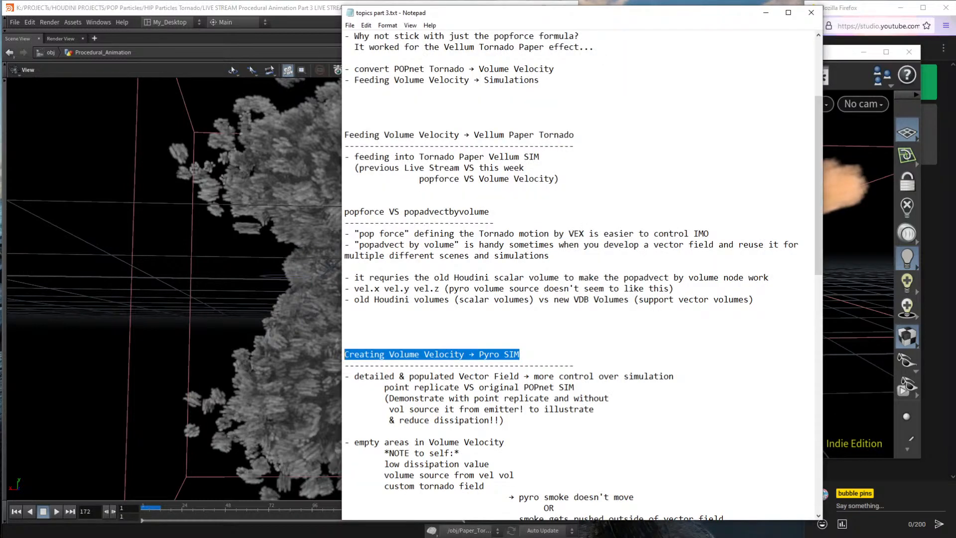
{"action": "left_click", "coordinate": [509, 332]}
{"action": "scroll", "coordinate": [508, 277], "scroll_direction": "up", "scroll_amount": 5}
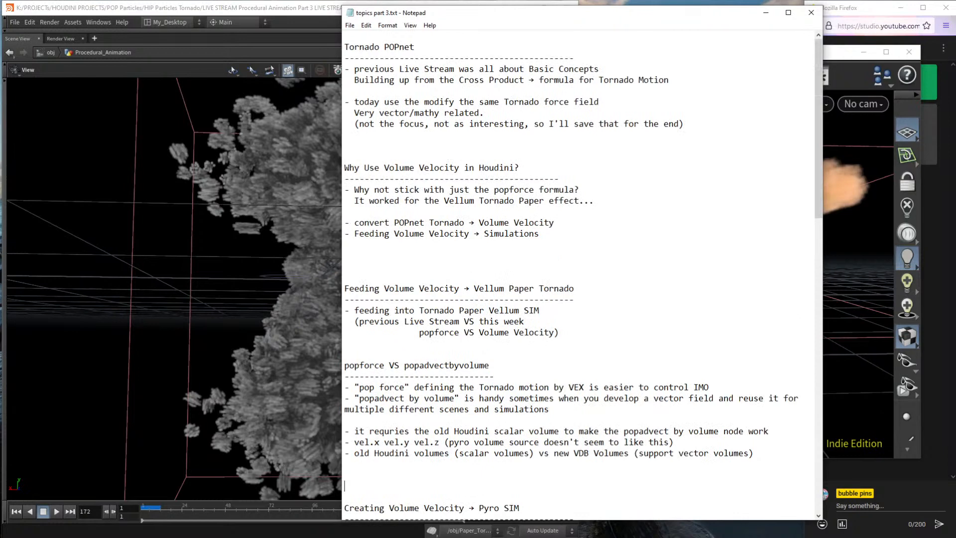
Return to the main Houdini window, restore the split pane layout, and show the cached tornado networks beside the scene view.
{"action": "left_click", "coordinate": [249, 10]}
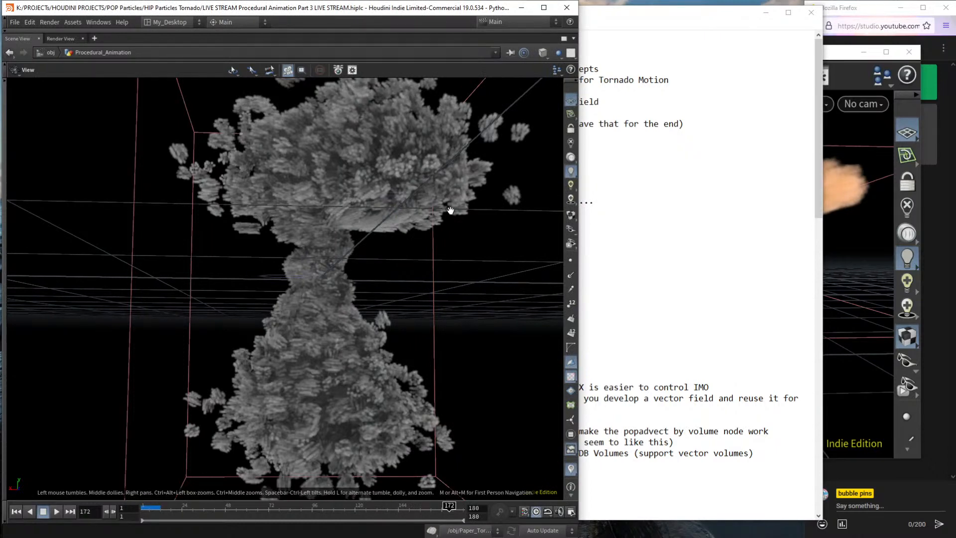
{"action": "key", "text": "ctrl+b"}
{"action": "middle_click_drag", "start_coordinate": [446, 211], "coordinate": [522, 244]}
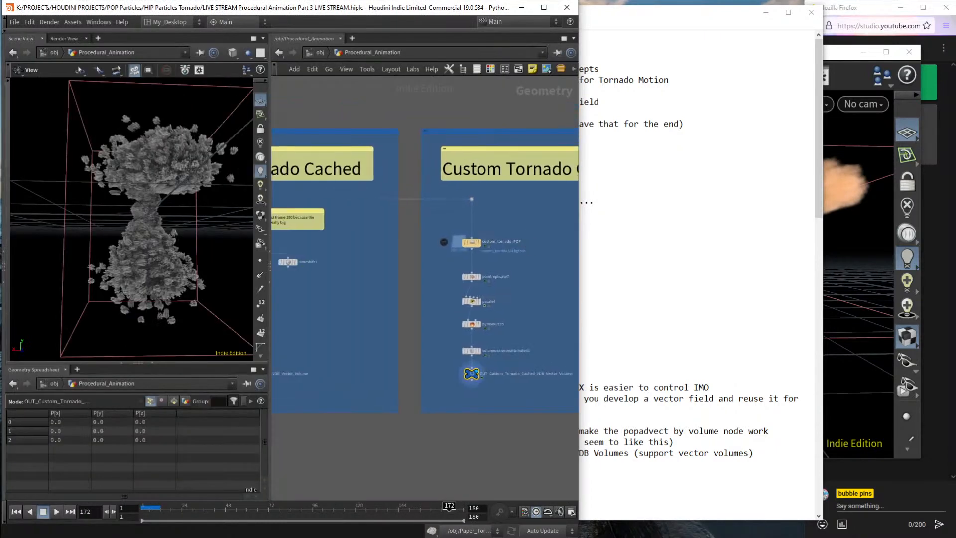
{"action": "left_click", "coordinate": [612, 266]}
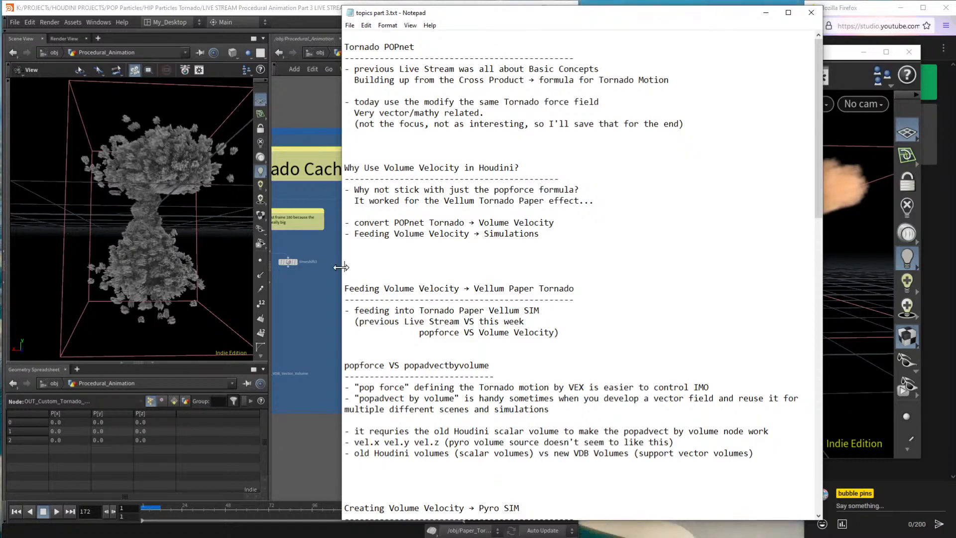
{"action": "left_click", "coordinate": [311, 300]}
{"action": "mouse_move", "coordinate": [162, 212]}
{"action": "left_mouse_down"}
{"action": "mouse_move", "coordinate": [173, 208]}
{"action": "mouse_move", "coordinate": [167, 214]}
{"action": "left_mouse_up"}
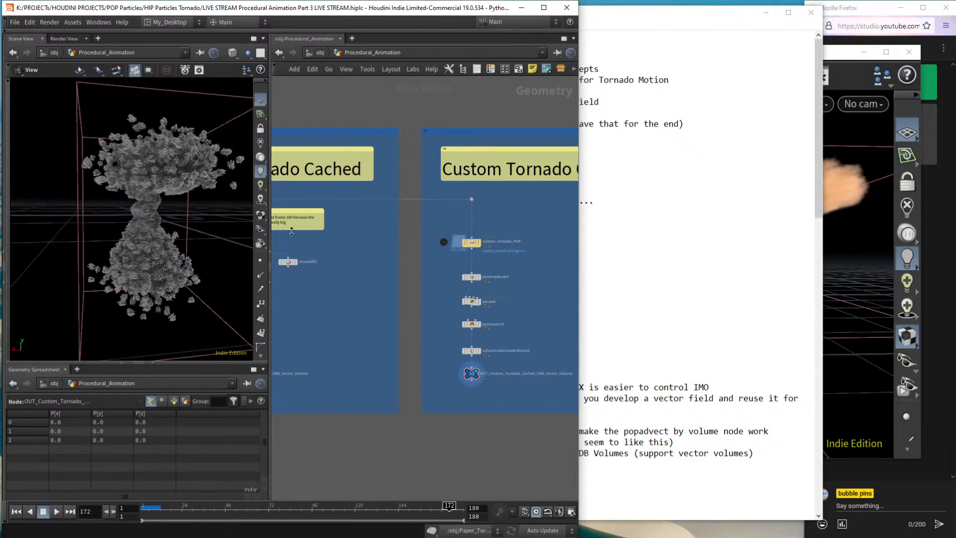
Bring the pyro smoke preview forward for comparison and inspect the custom tornado volume in the main scene view.
{"action": "left_click", "coordinate": [849, 249]}
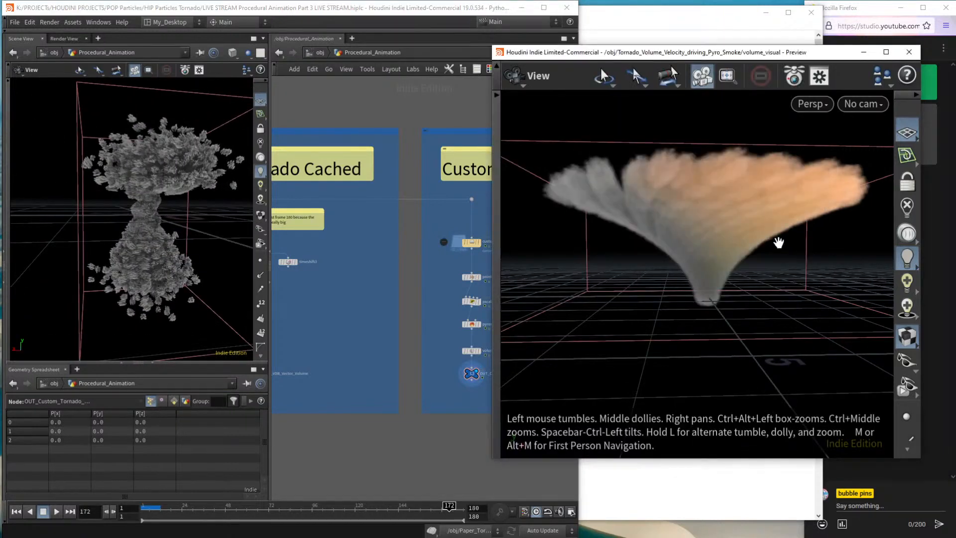
{"action": "mouse_move", "coordinate": [203, 233]}
{"action": "left_mouse_down"}
{"action": "mouse_move", "coordinate": [188, 201]}
{"action": "mouse_move", "coordinate": [170, 196]}
{"action": "mouse_move", "coordinate": [204, 228]}
{"action": "left_mouse_up"}
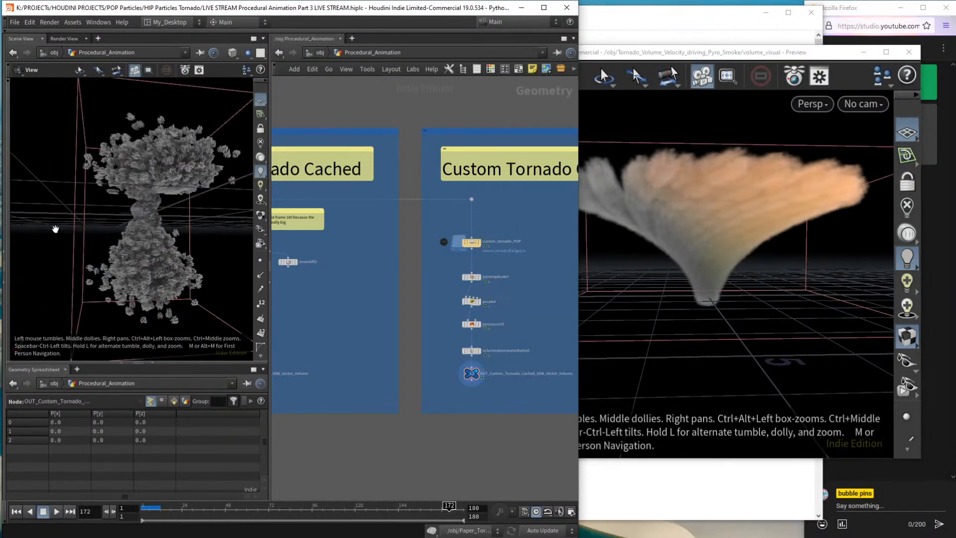
{"action": "left_click_drag", "start_coordinate": [148, 216], "coordinate": [148, 222]}
{"action": "scroll", "coordinate": [148, 222], "scroll_direction": "up", "scroll_amount": 5}
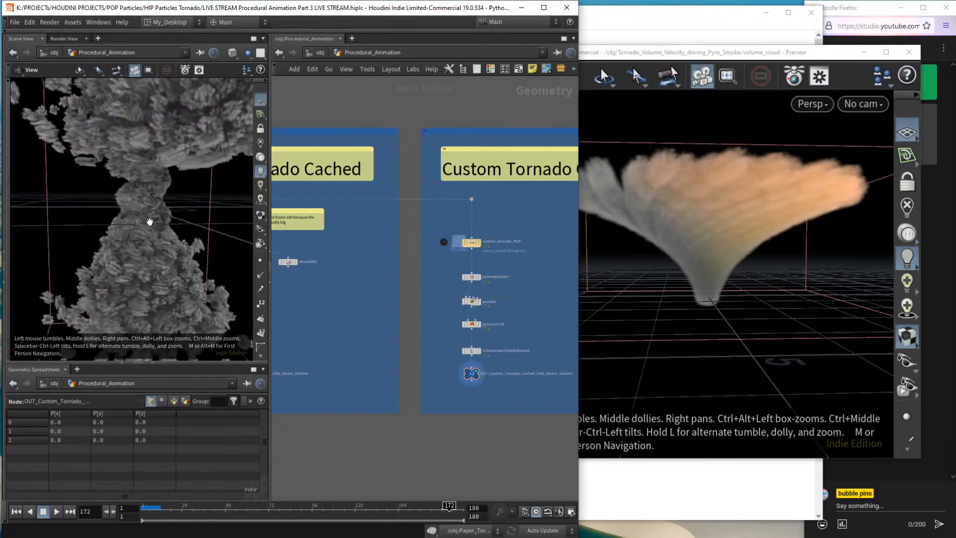
{"action": "scroll", "coordinate": [184, 216], "scroll_direction": "down", "scroll_amount": 5}
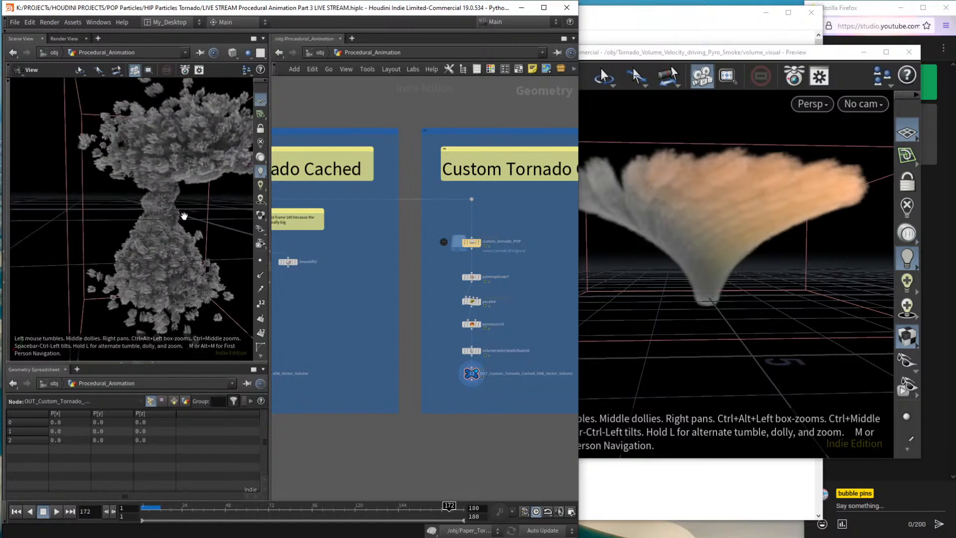
{"action": "right_click_drag", "start_coordinate": [184, 216], "coordinate": [130, 219]}
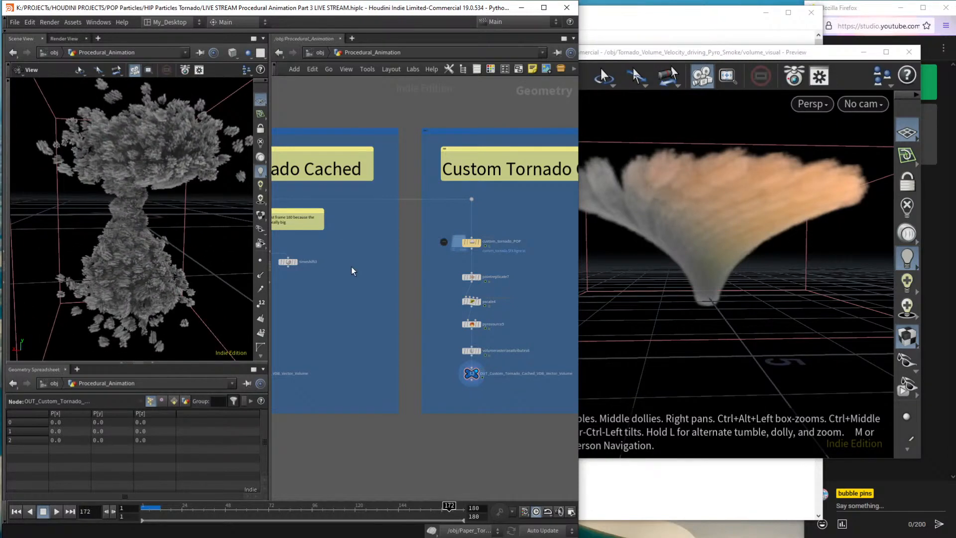
Display the popnet node at frame 1 and go inside it to the popforce2 and popforce3 branches.
{"action": "middle_click_drag", "start_coordinate": [351, 270], "coordinate": [495, 268]}
{"action": "middle_click_drag", "start_coordinate": [402, 298], "coordinate": [511, 313]}
{"action": "middle_click_drag", "start_coordinate": [354, 306], "coordinate": [460, 308]}
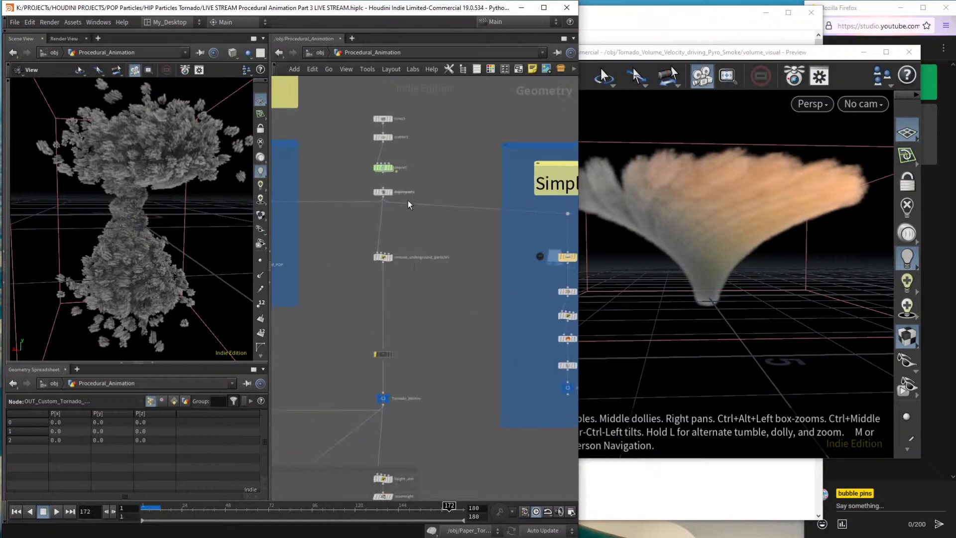
{"action": "middle_click_drag", "start_coordinate": [386, 157], "coordinate": [438, 219]}
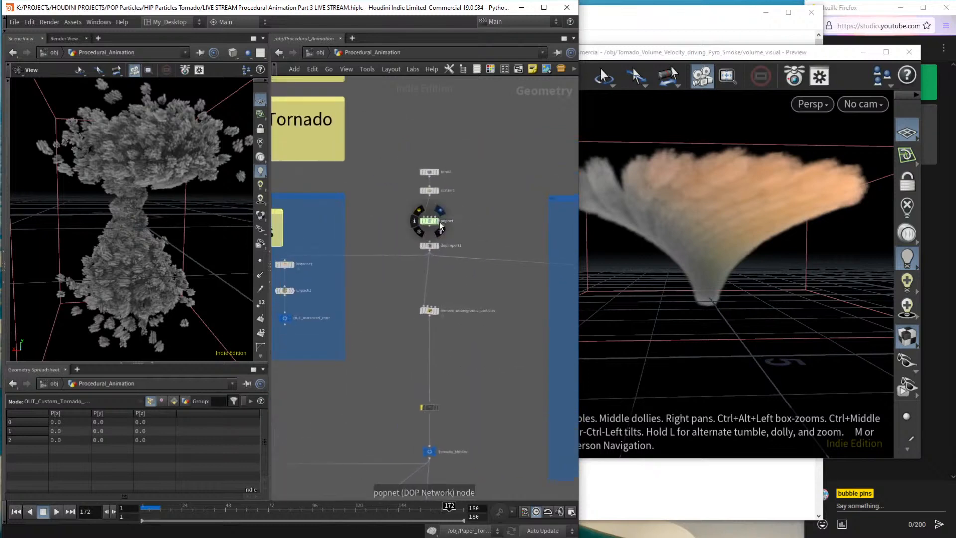
{"action": "double_click", "coordinate": [424, 222]}
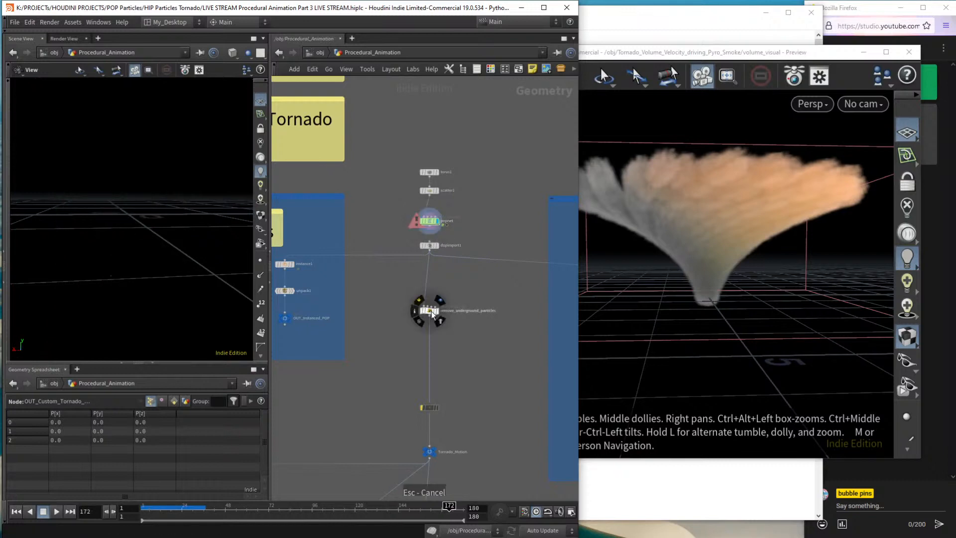
{"action": "key", "text": "ctrl+Up"}
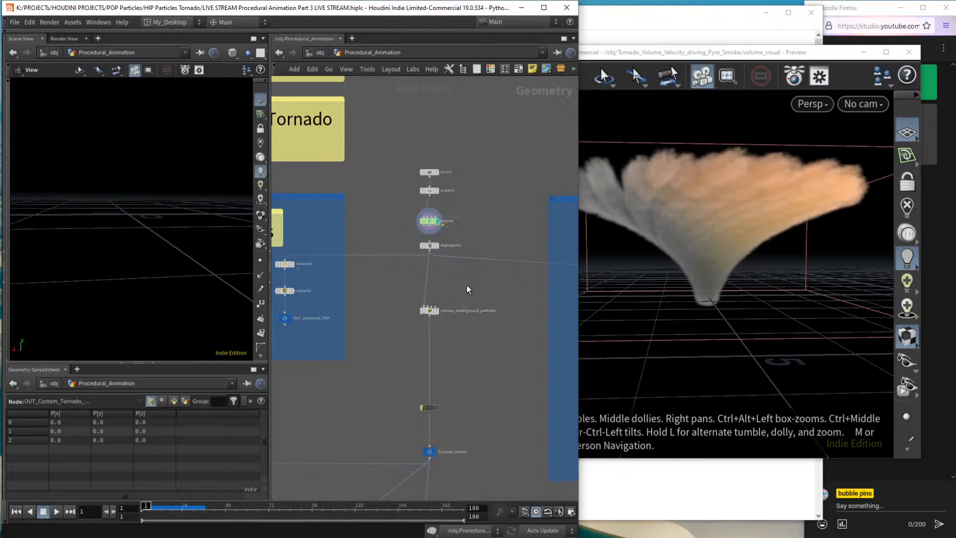
{"action": "double_click", "coordinate": [426, 220]}
{"action": "scroll", "coordinate": [460, 261], "scroll_direction": "up", "scroll_amount": 5}
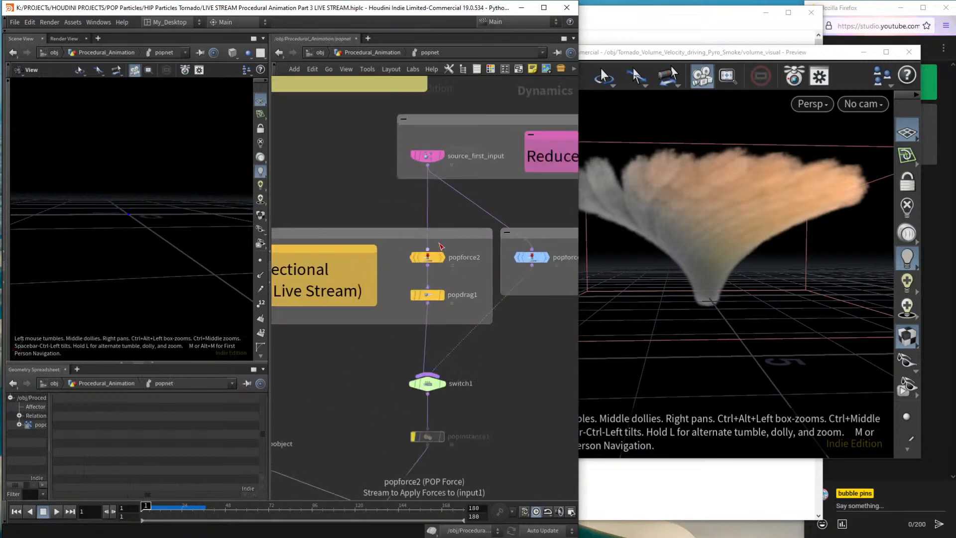
{"action": "middle_click_drag", "start_coordinate": [479, 275], "coordinate": [399, 280]}
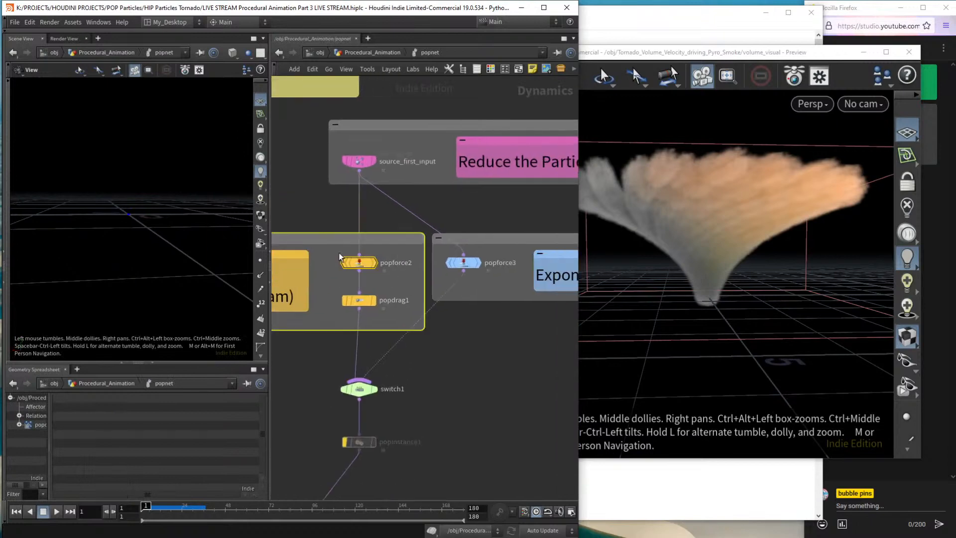
Open the parameters of popforce2 in a separate window to show its orbiting force VEX code.
{"action": "left_click", "coordinate": [359, 262]}
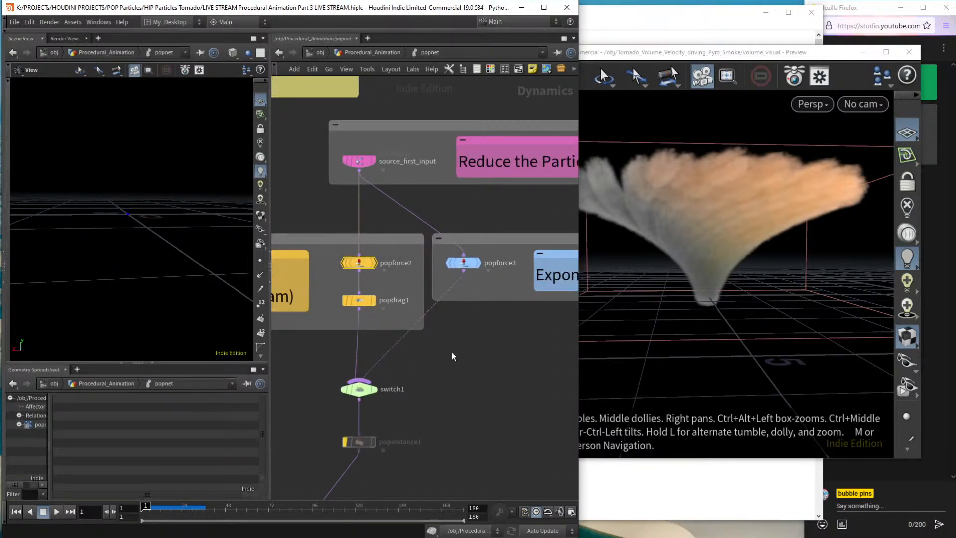
{"action": "right_click", "coordinate": [358, 263]}
{"action": "mouse_move", "coordinate": [439, 306]}
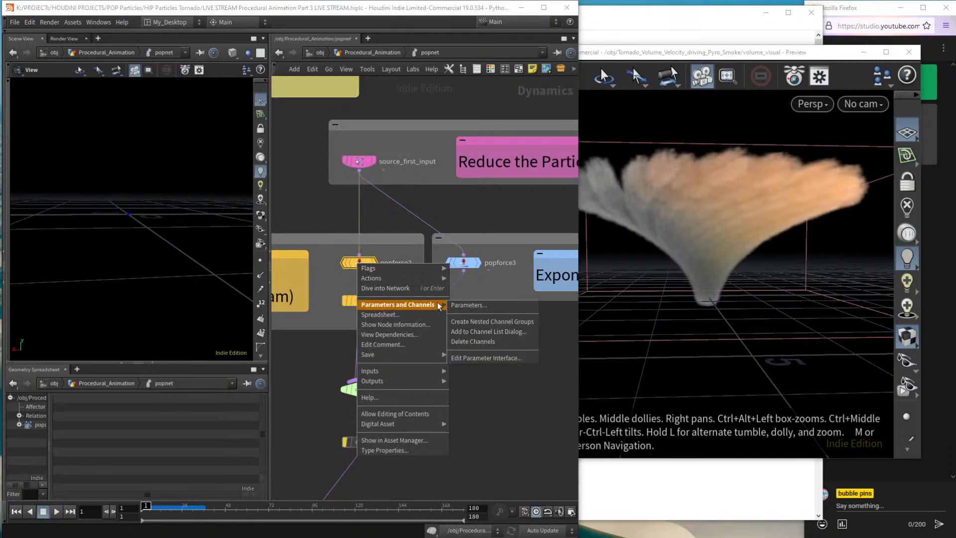
{"action": "left_click", "coordinate": [467, 304]}
{"action": "left_click", "coordinate": [484, 267]}
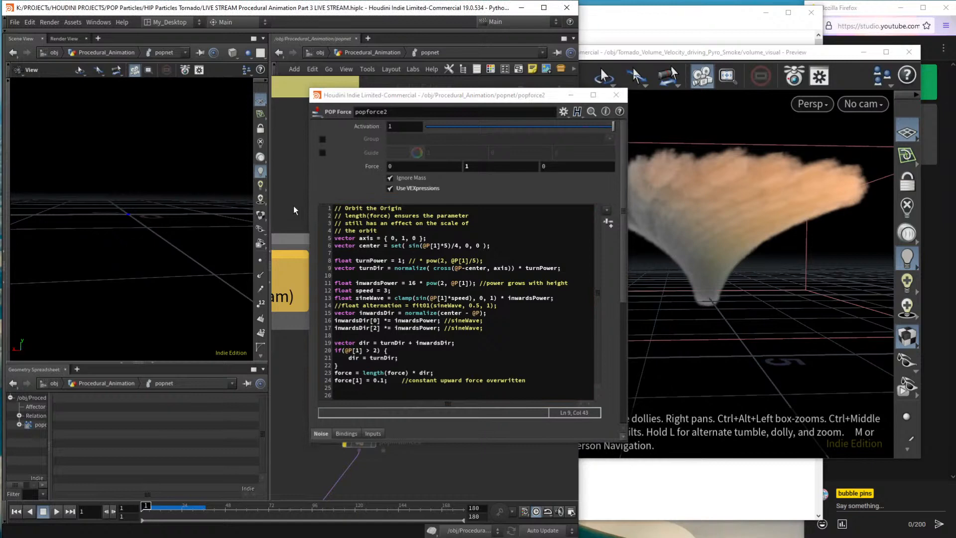
{"action": "left_click", "coordinate": [479, 260]}
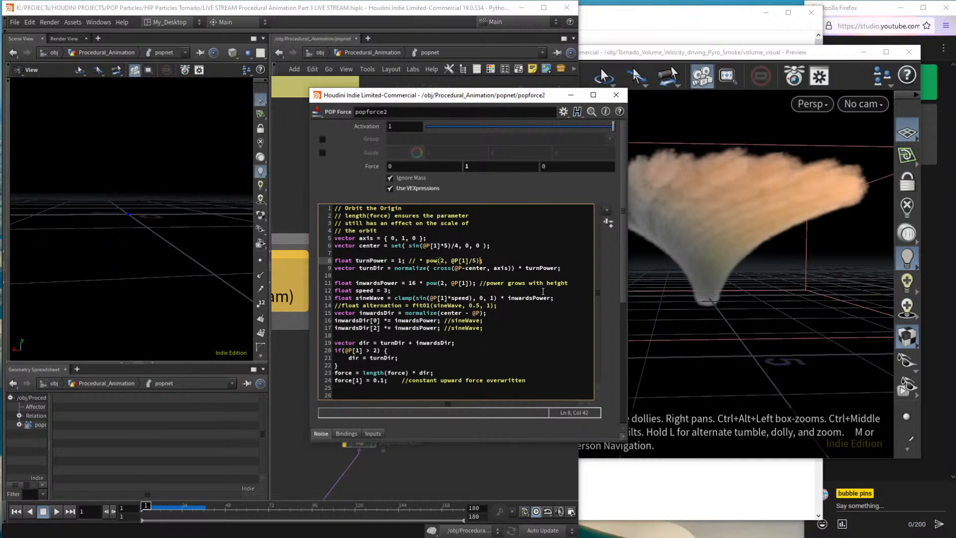
Enlarge the popforce2 code text and parameter window, and place the window beside the network.
{"action": "scroll", "coordinate": [543, 291], "scroll_direction": "up", "scroll_amount": 2, "text": "ctrl"}
{"action": "scroll", "coordinate": [543, 291], "scroll_direction": "up", "scroll_amount": 1, "text": "ctrl"}
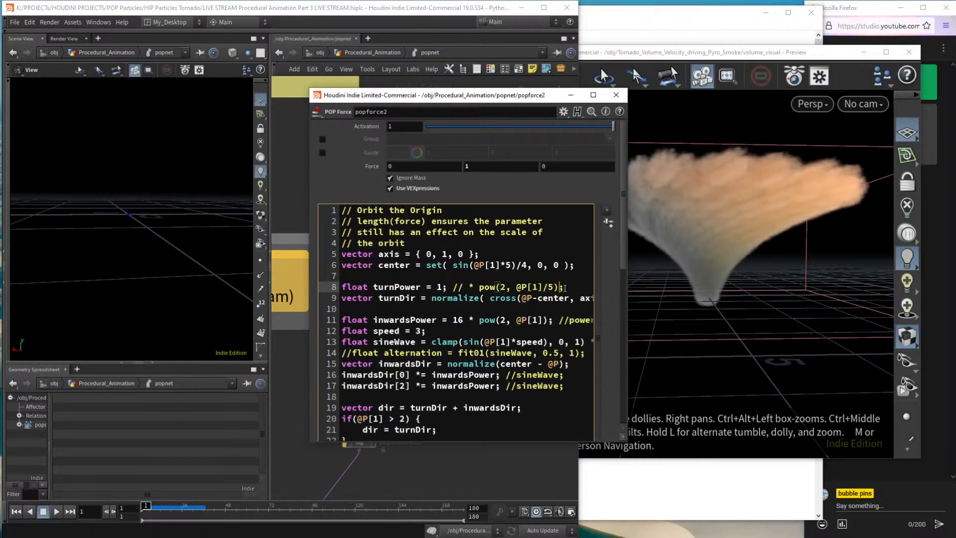
{"action": "left_click_drag", "start_coordinate": [309, 89], "coordinate": [93, 23]}
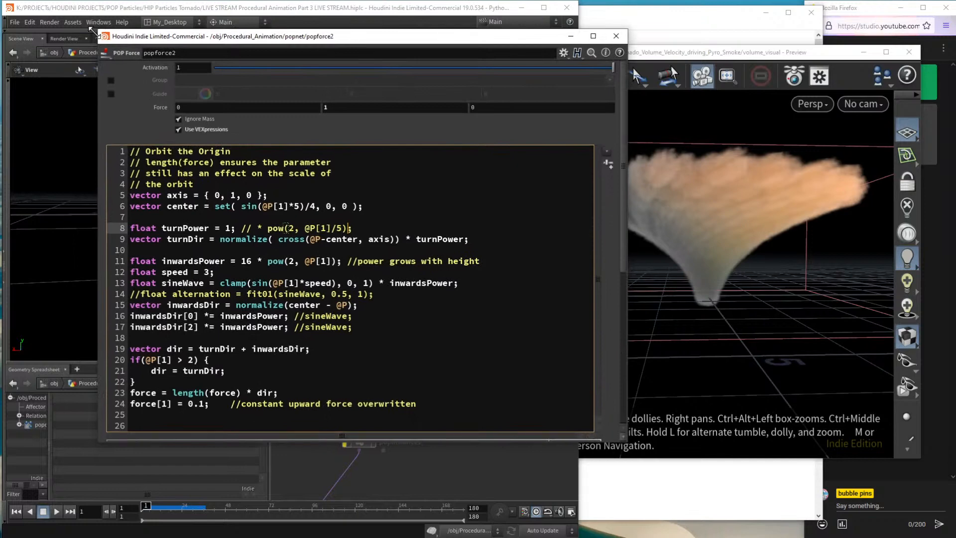
{"action": "left_click_drag", "start_coordinate": [386, 43], "coordinate": [738, 84]}
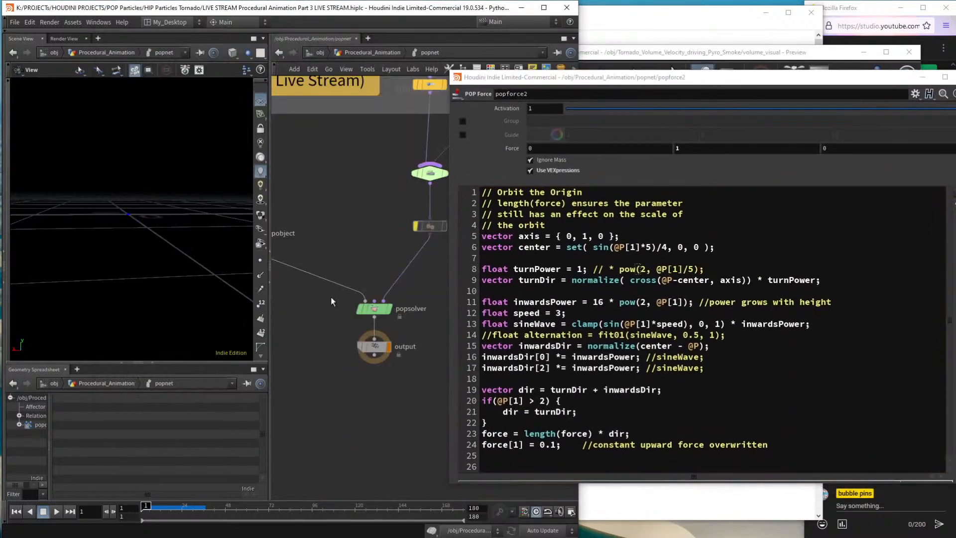
Step out of the popnet and back in, bringing popforce2 and popdrag1 into view beside the code.
{"action": "left_click", "coordinate": [368, 52]}
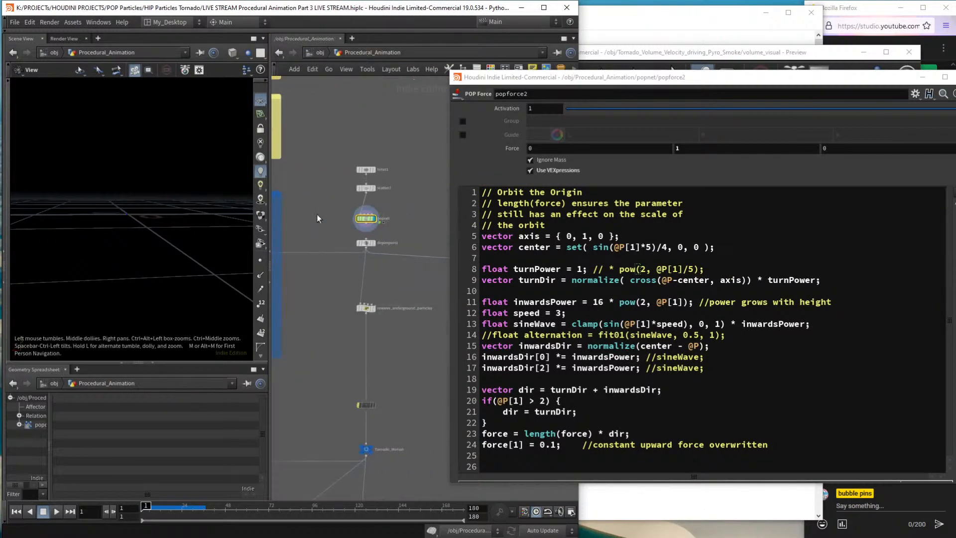
{"action": "double_click", "coordinate": [366, 219]}
{"action": "left_click", "coordinate": [707, 312]}
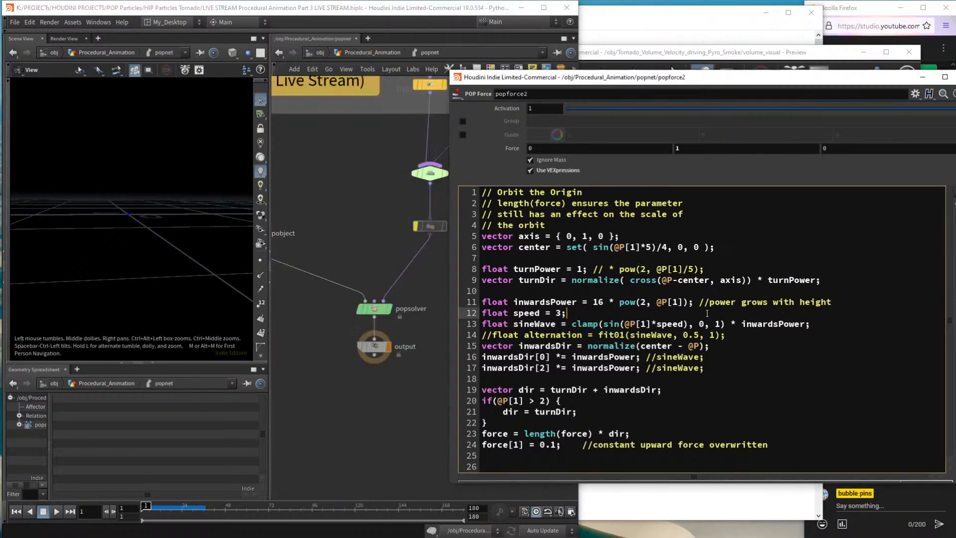
{"action": "middle_click_drag", "start_coordinate": [381, 163], "coordinate": [335, 350]}
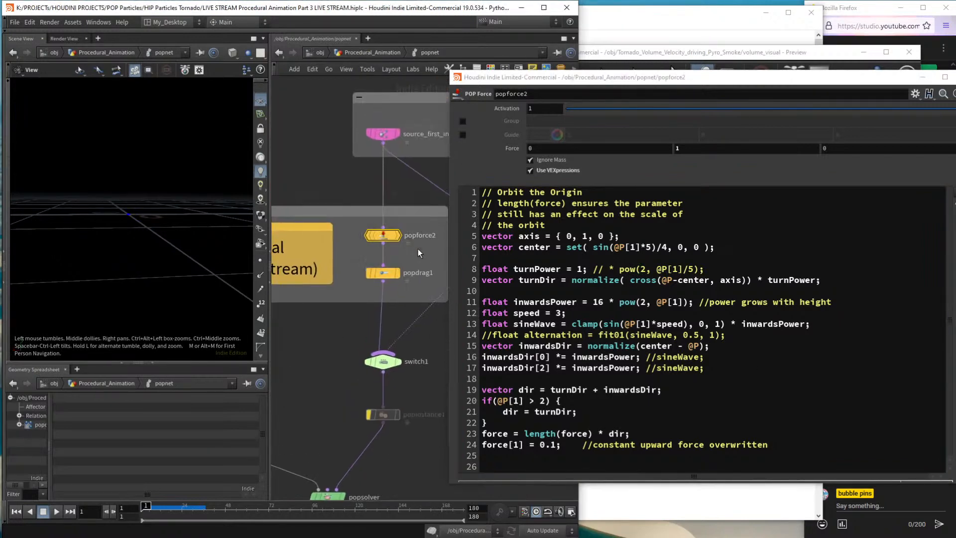
{"action": "middle_click_drag", "start_coordinate": [420, 251], "coordinate": [401, 254]}
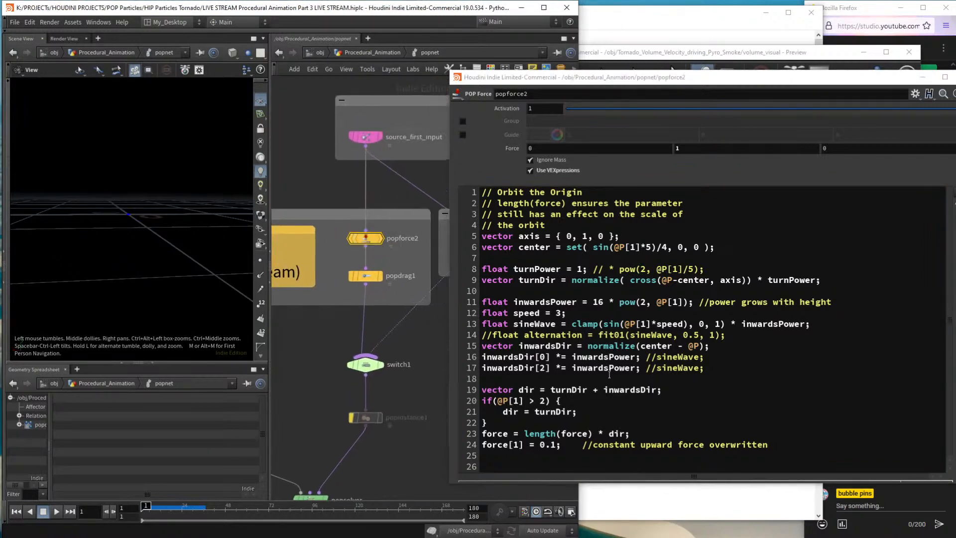
Return to Procedural_Animation, display OUT_Custom_Tornado_Cached_VDB_Vector_Volume at frame 166, and inspect it in a taller scene view.
{"action": "left_click", "coordinate": [351, 54]}
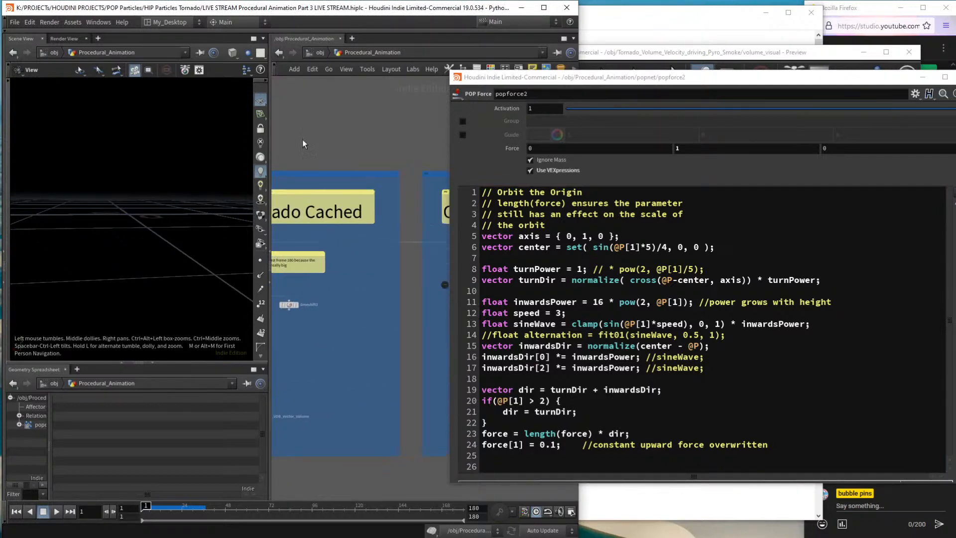
{"action": "mouse_move", "coordinate": [349, 413]}
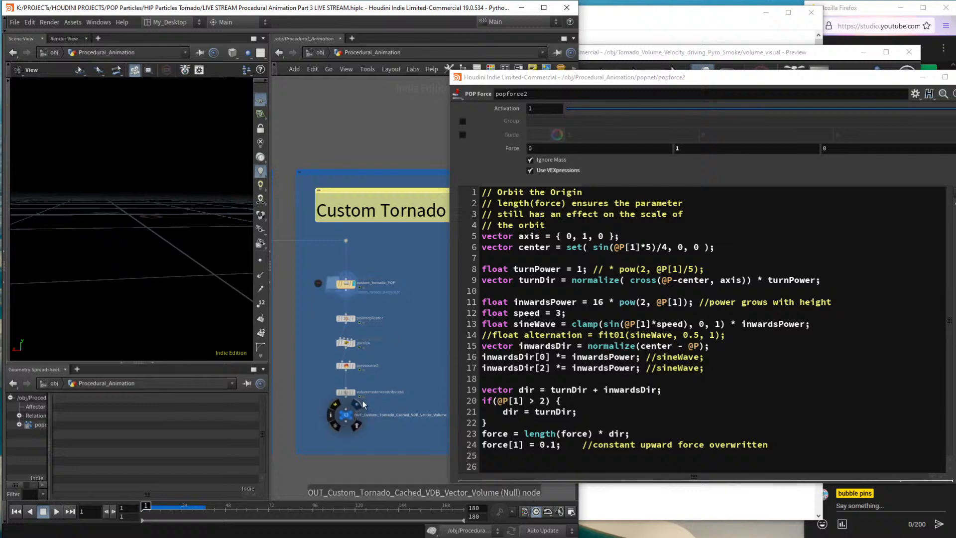
{"action": "left_click", "coordinate": [438, 506]}
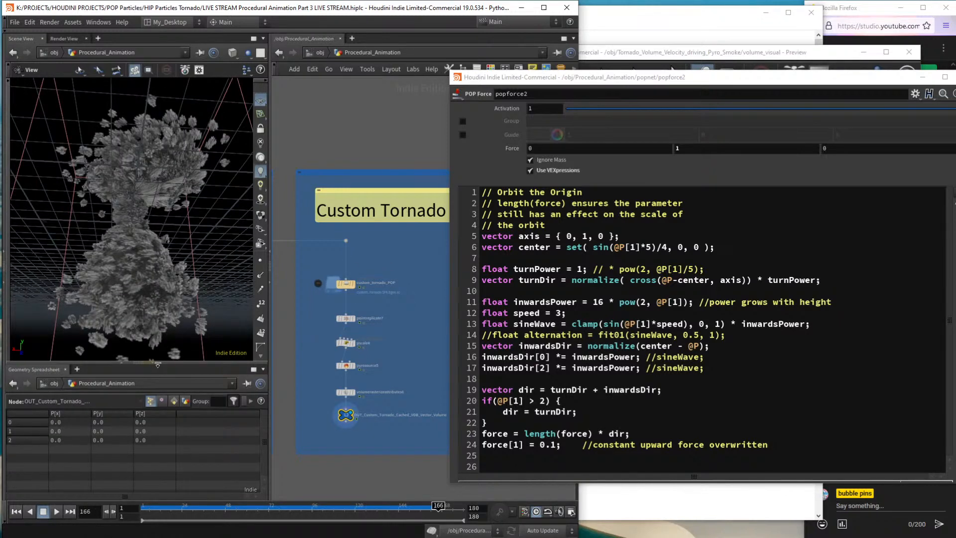
{"action": "left_click_drag", "start_coordinate": [150, 368], "coordinate": [150, 413]}
{"action": "left_click_drag", "start_coordinate": [135, 264], "coordinate": [138, 252]}
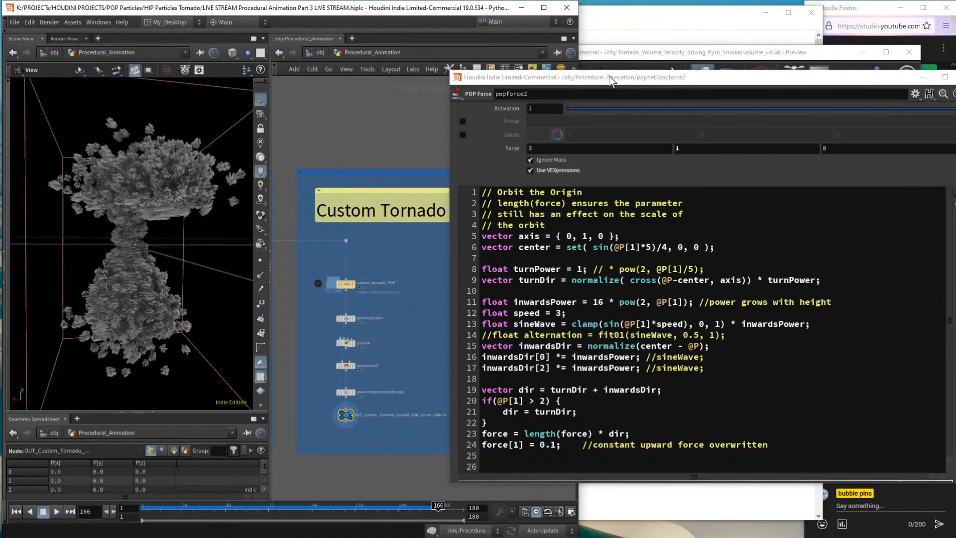
Raise the popforce2 window and highlight its VEX code down to the constant upward force line.
{"action": "left_click_drag", "start_coordinate": [611, 73], "coordinate": [612, 33]}
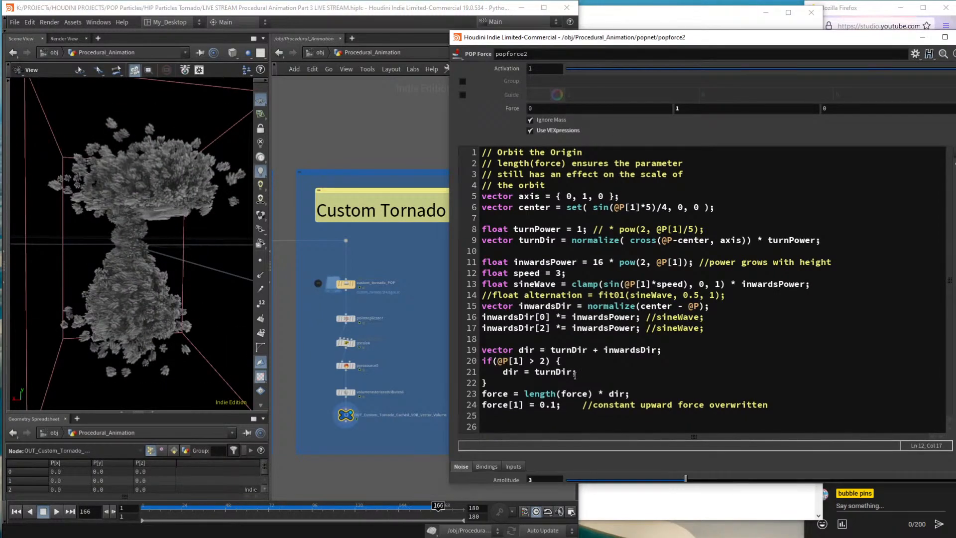
{"action": "left_click_drag", "start_coordinate": [803, 400], "coordinate": [498, 150]}
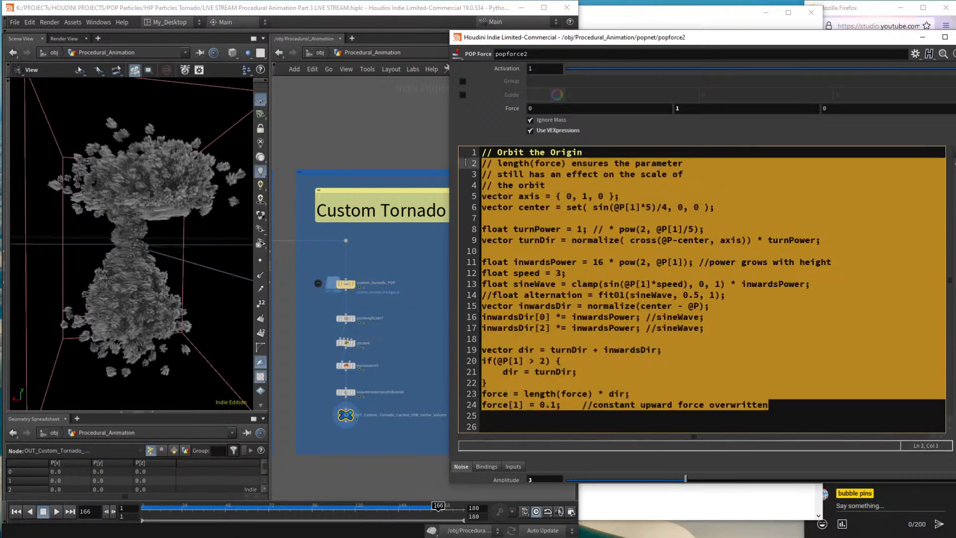
{"action": "left_click", "coordinate": [705, 284]}
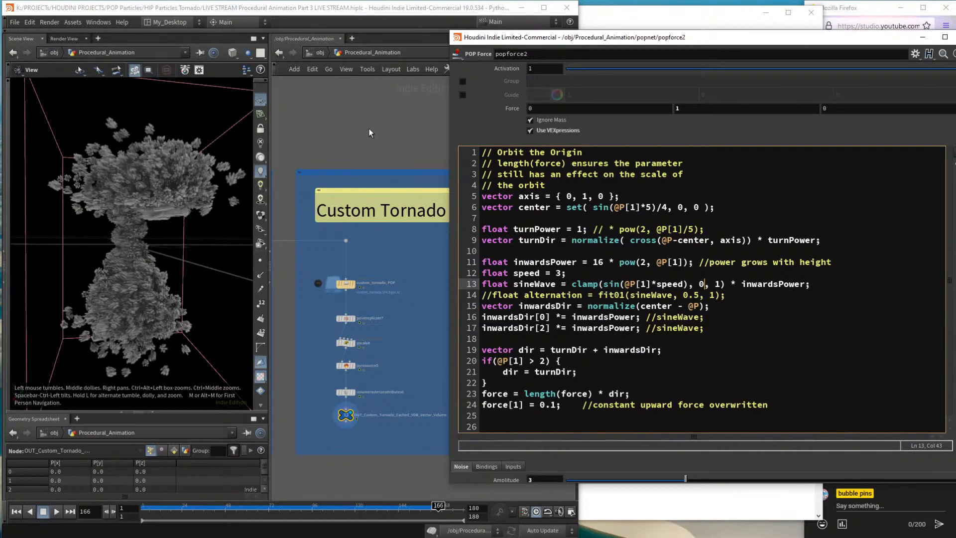
Move the popforce2 window clear of the network and go back inside the popnet.
{"action": "middle_click_drag", "start_coordinate": [319, 138], "coordinate": [404, 140]}
{"action": "left_click_drag", "start_coordinate": [506, 37], "coordinate": [679, 172]}
{"action": "middle_click_drag", "start_coordinate": [350, 149], "coordinate": [543, 135]}
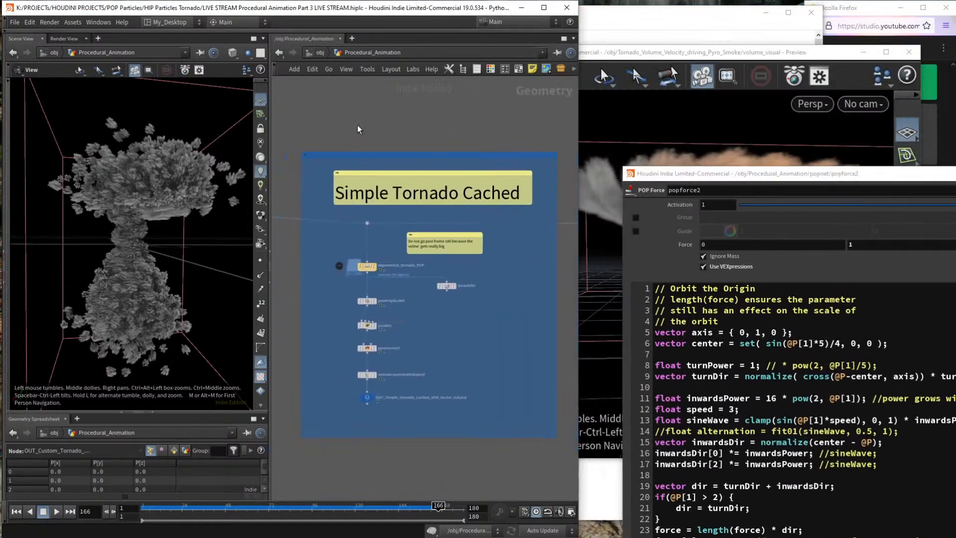
{"action": "middle_click_drag", "start_coordinate": [279, 179], "coordinate": [443, 234]}
{"action": "double_click", "coordinate": [427, 236]}
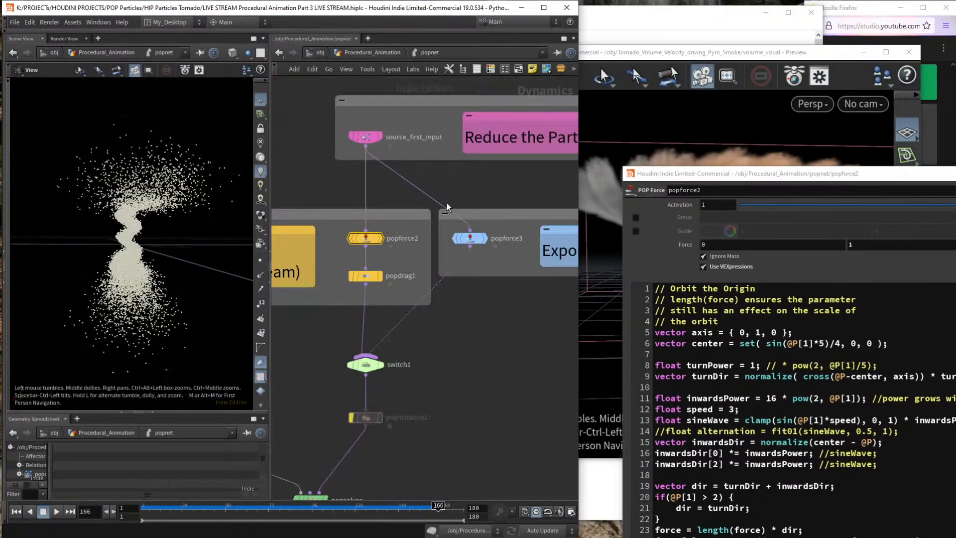
Open the parameters of popforce3 in a separate window to show its force expression.
{"action": "right_click", "coordinate": [473, 242]}
{"action": "mouse_move", "coordinate": [518, 281]}
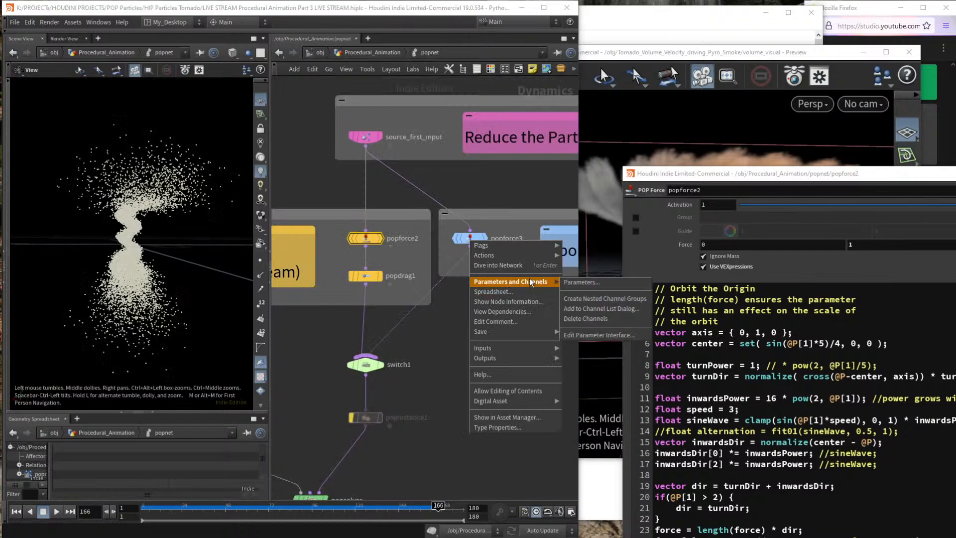
{"action": "left_click", "coordinate": [595, 282]}
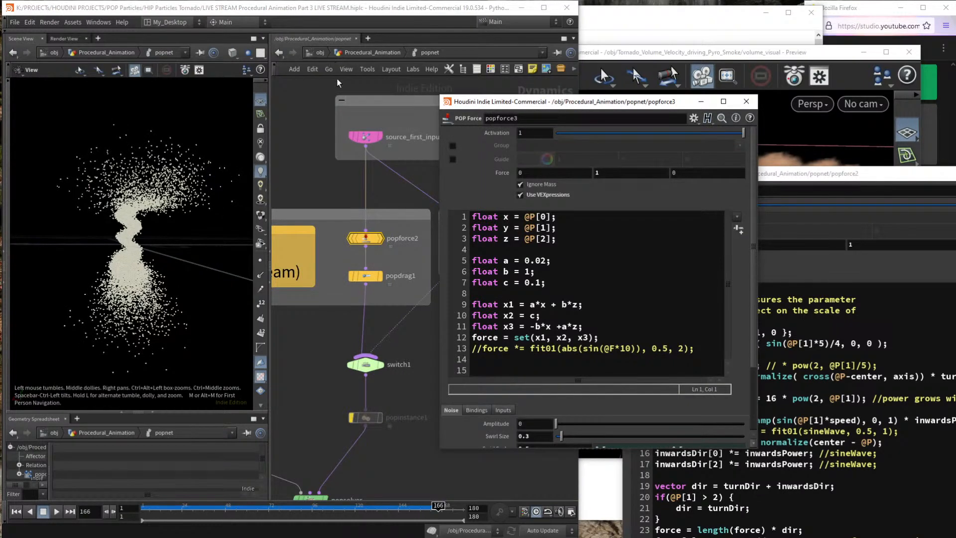
Select switch1, move the popforce3 window clear of the network, and inspect the particle tornado in the scene view.
{"action": "middle_click_drag", "start_coordinate": [348, 458], "coordinate": [363, 359]}
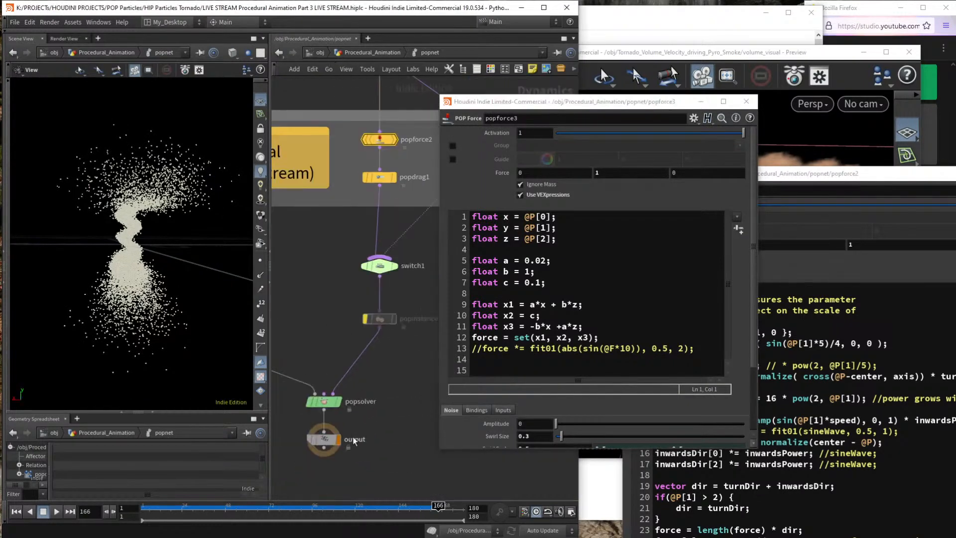
{"action": "middle_click_drag", "start_coordinate": [362, 229], "coordinate": [323, 283]}
{"action": "left_click", "coordinate": [350, 297]}
{"action": "left_click_drag", "start_coordinate": [527, 102], "coordinate": [622, 230]}
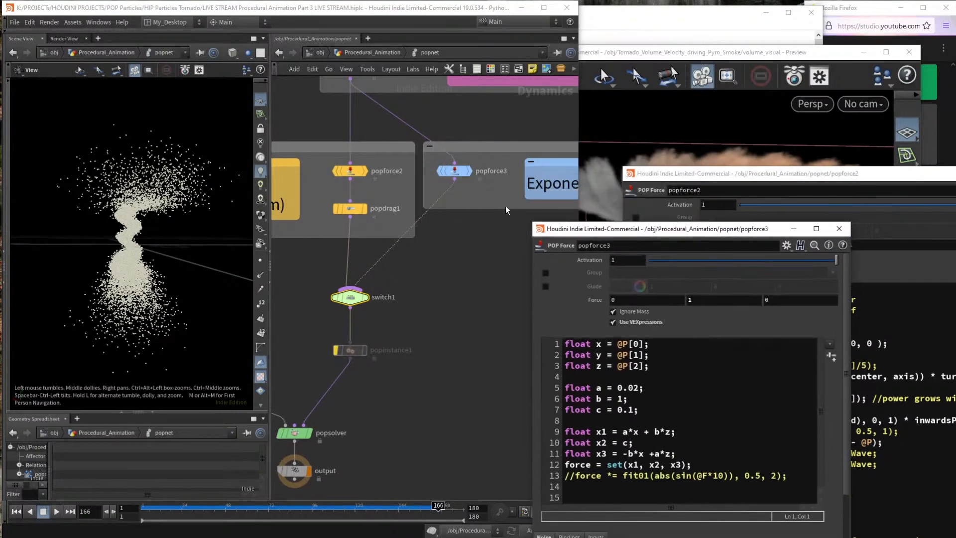
{"action": "key", "text": "p"}
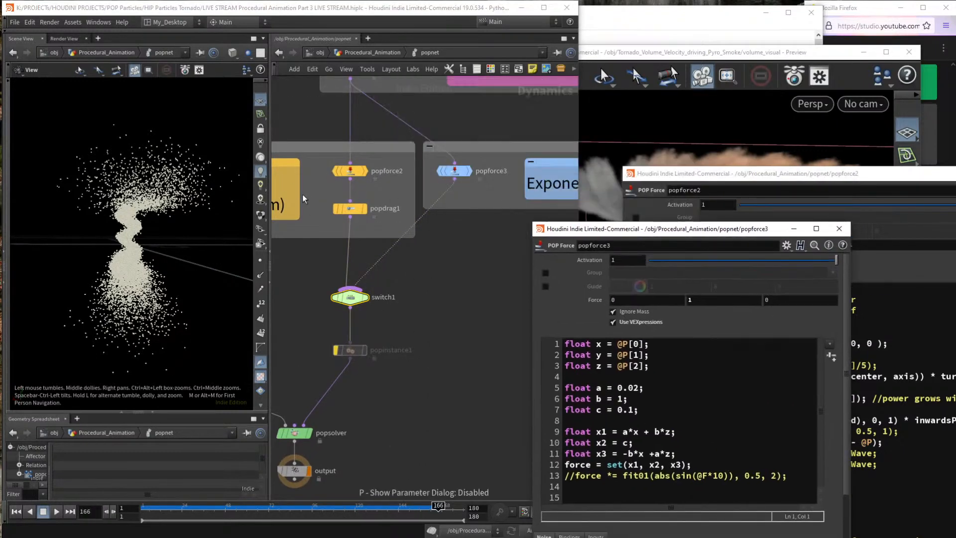
{"action": "left_click_drag", "start_coordinate": [137, 245], "coordinate": [161, 260]}
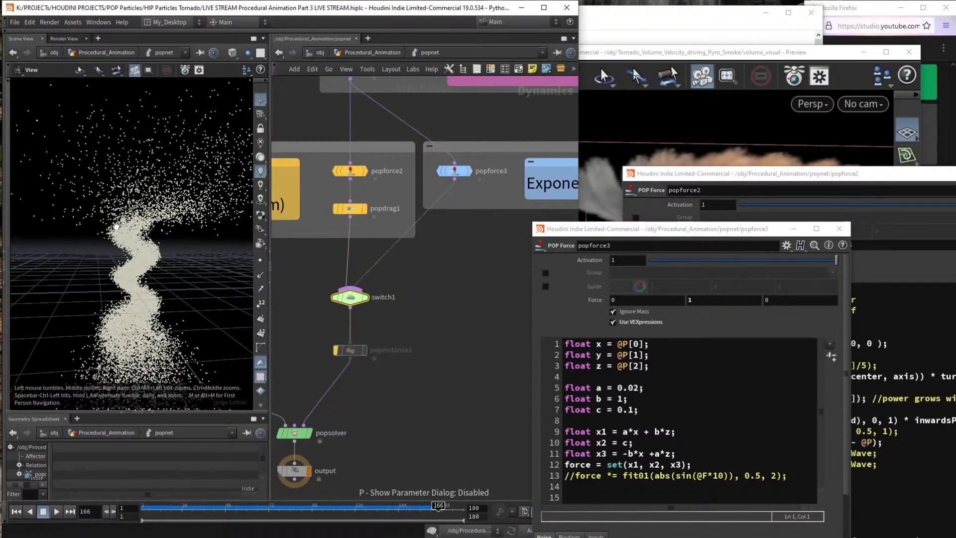
Bring the popforce2 window forward, reduce its code text and size, and place it beside the popforce3 window for comparison.
{"action": "left_click_drag", "start_coordinate": [754, 171], "coordinate": [295, 15]}
{"action": "left_click", "coordinate": [445, 214]}
{"action": "scroll", "coordinate": [445, 214], "scroll_direction": "down", "scroll_amount": 2, "text": "ctrl"}
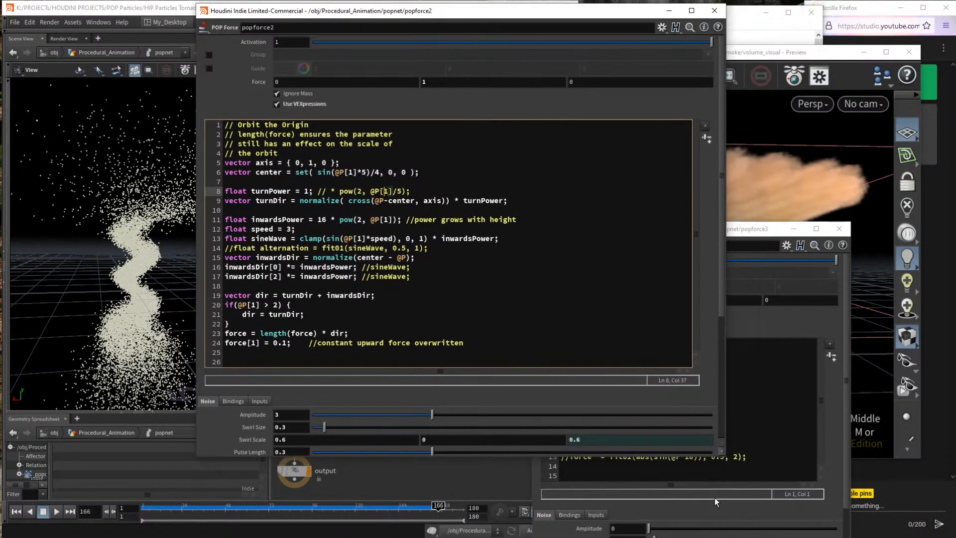
{"action": "left_click_drag", "start_coordinate": [726, 453], "coordinate": [550, 421]}
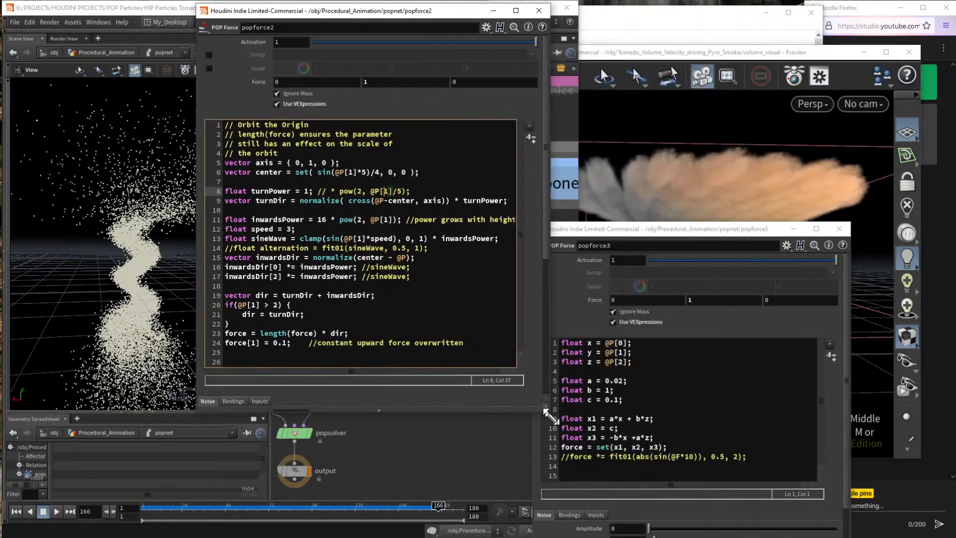
{"action": "left_click_drag", "start_coordinate": [357, 15], "coordinate": [357, 180]}
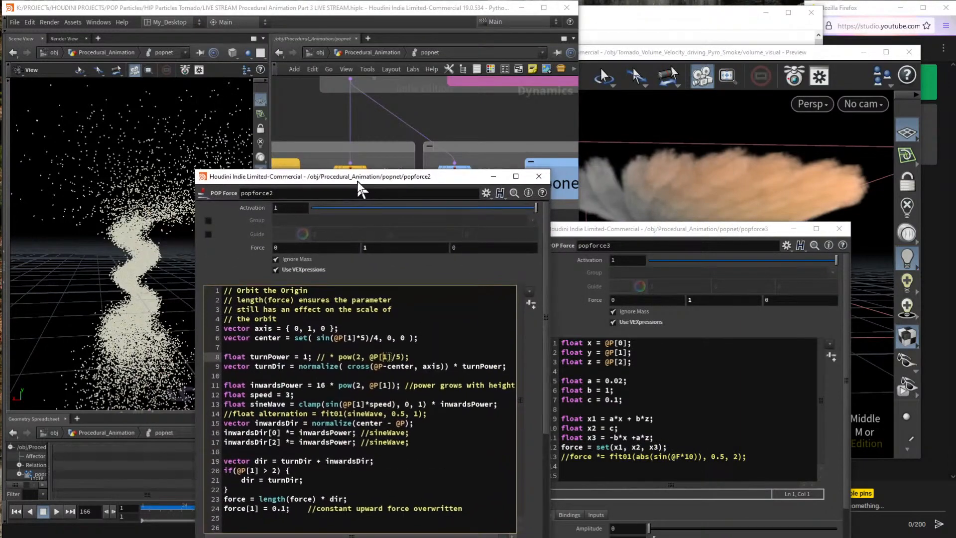
Close the popforce3 window, move the popforce2 window clear of the network, and go up to the Procedural_Animation level.
{"action": "left_click_drag", "start_coordinate": [581, 227], "coordinate": [674, 195]}
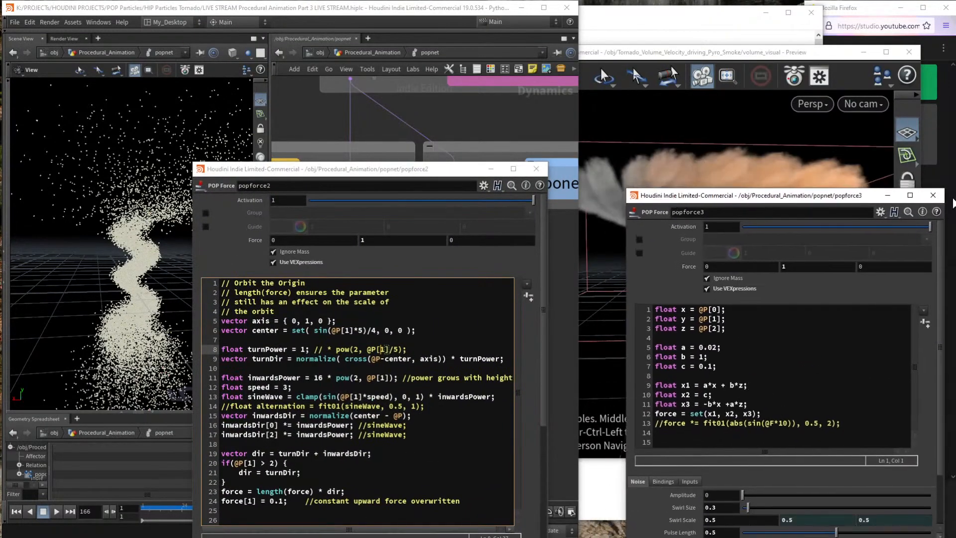
{"action": "left_click", "coordinate": [932, 195]}
{"action": "left_click_drag", "start_coordinate": [440, 175], "coordinate": [427, 420]}
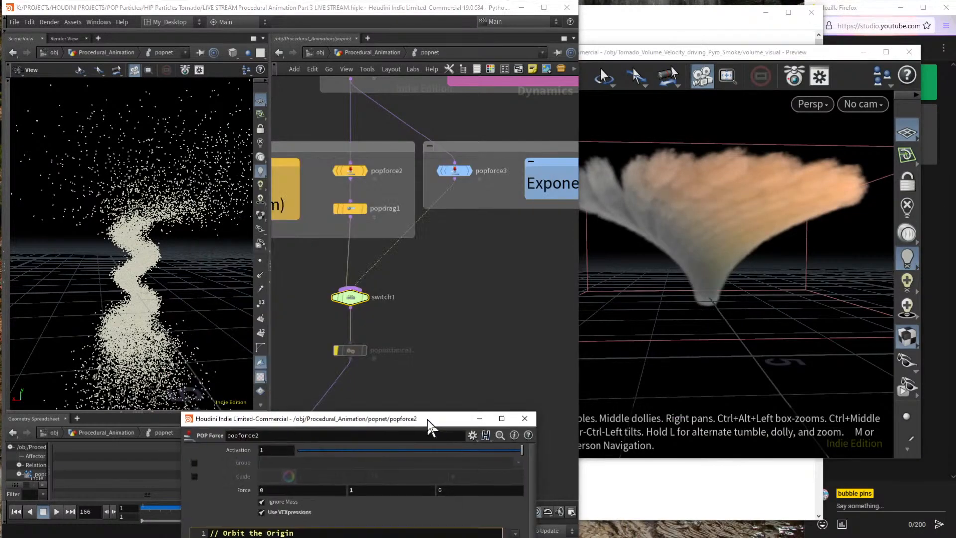
{"action": "left_click", "coordinate": [349, 54]}
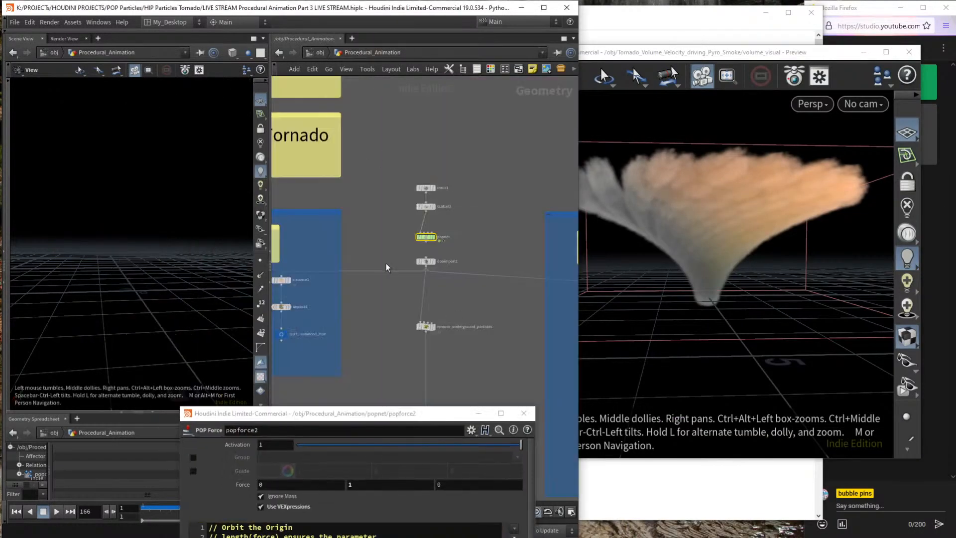
Find the Orbiting Force network under Basic Concept #1 and go inside its popnet5.
{"action": "scroll", "coordinate": [408, 276], "scroll_direction": "down", "scroll_amount": 6}
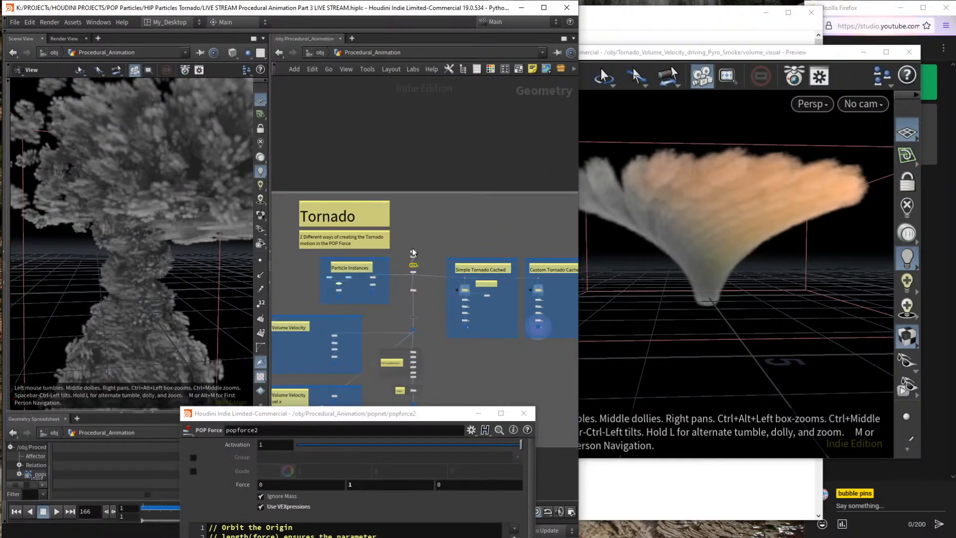
{"action": "key", "text": "ctrl+Up"}
{"action": "middle_click_drag", "start_coordinate": [452, 211], "coordinate": [722, 194]}
{"action": "scroll", "coordinate": [440, 212], "scroll_direction": "down", "scroll_amount": 6}
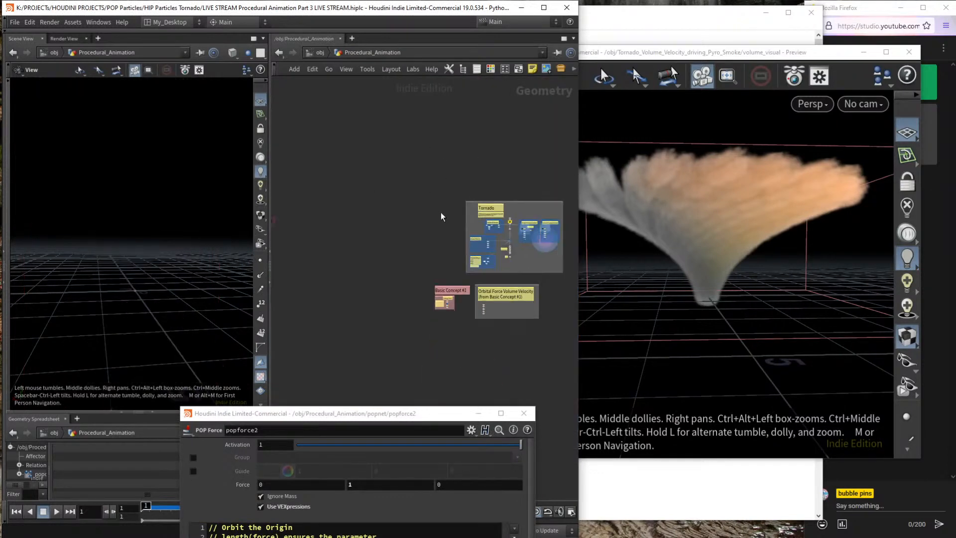
{"action": "scroll", "coordinate": [454, 313], "scroll_direction": "up", "scroll_amount": 7}
{"action": "scroll", "coordinate": [419, 279], "scroll_direction": "up", "scroll_amount": 8}
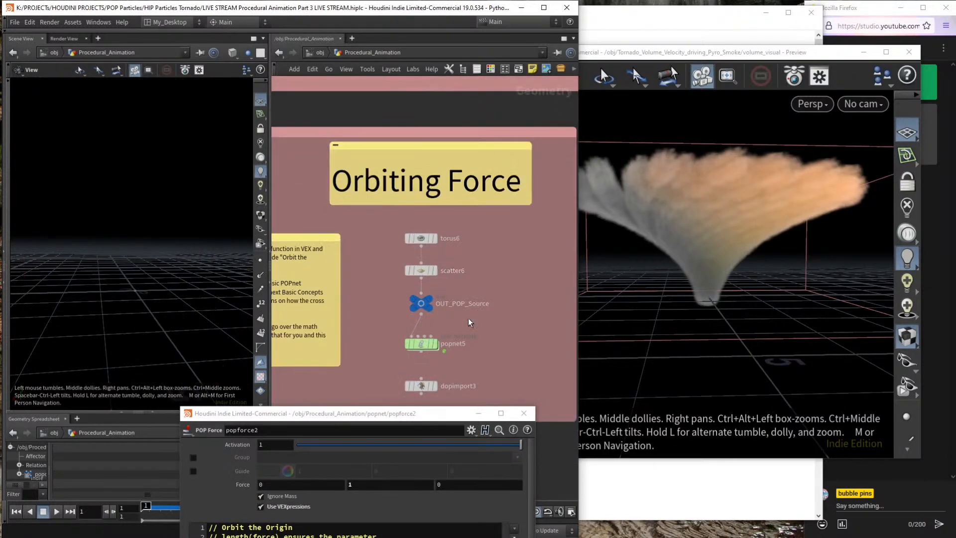
{"action": "scroll", "coordinate": [431, 348], "scroll_direction": "down", "scroll_amount": 4}
{"action": "scroll", "coordinate": [448, 309], "scroll_direction": "up", "scroll_amount": 3}
{"action": "scroll", "coordinate": [387, 286], "scroll_direction": "down", "scroll_amount": 3}
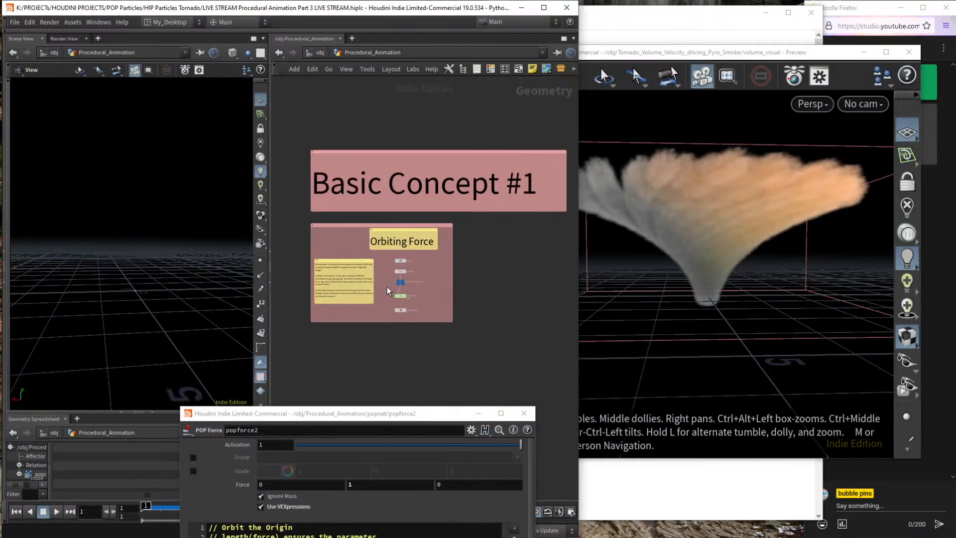
{"action": "scroll", "coordinate": [398, 294], "scroll_direction": "up", "scroll_amount": 4}
{"action": "double_click", "coordinate": [397, 294]}
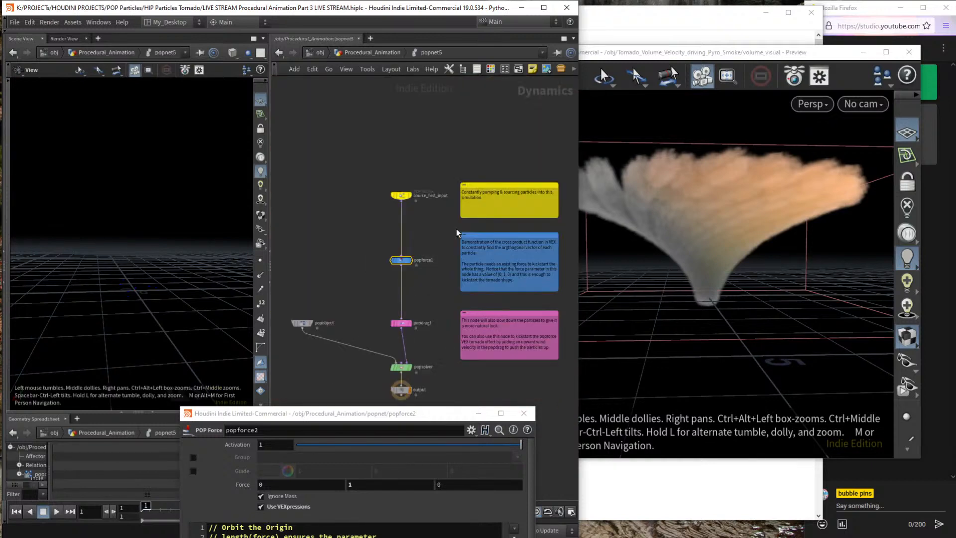
Open the parameters of popforce1 in a separate window and move it clear of the network.
{"action": "right_click", "coordinate": [401, 261]}
{"action": "mouse_move", "coordinate": [441, 304]}
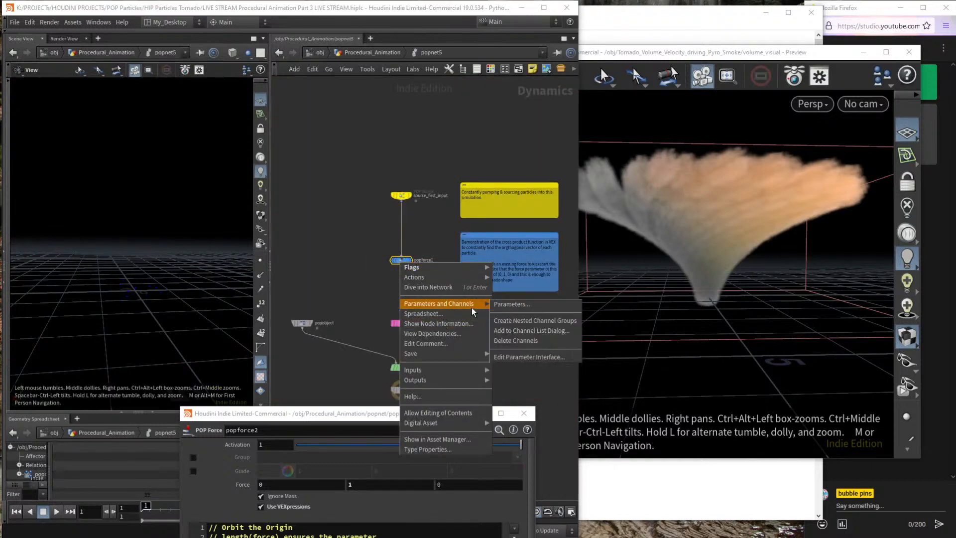
{"action": "left_click", "coordinate": [507, 304]}
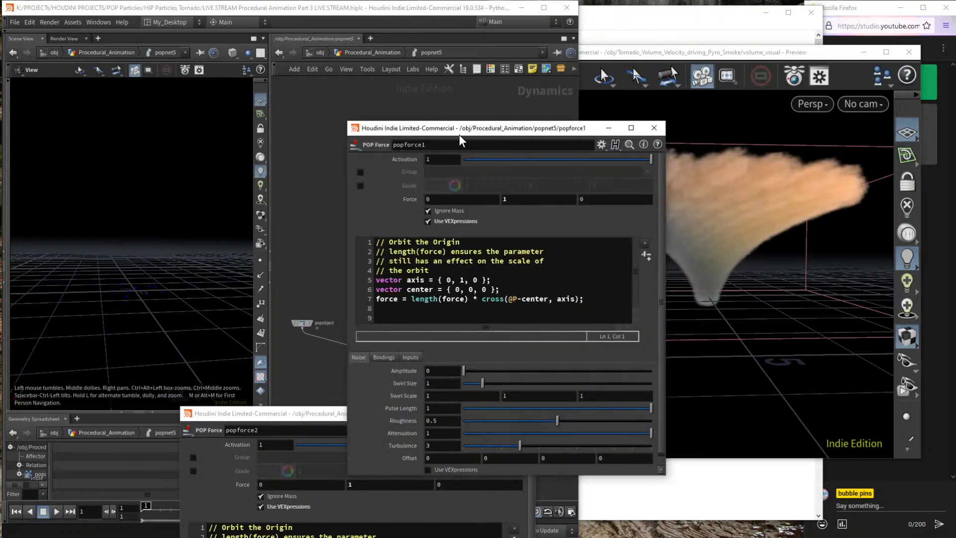
{"action": "left_click_drag", "start_coordinate": [459, 134], "coordinate": [672, 174]}
Return through the obj level to Procedural_Animation and go inside the Tornado popnet.
{"action": "left_click", "coordinate": [355, 51]}
{"action": "left_click", "coordinate": [326, 48]}
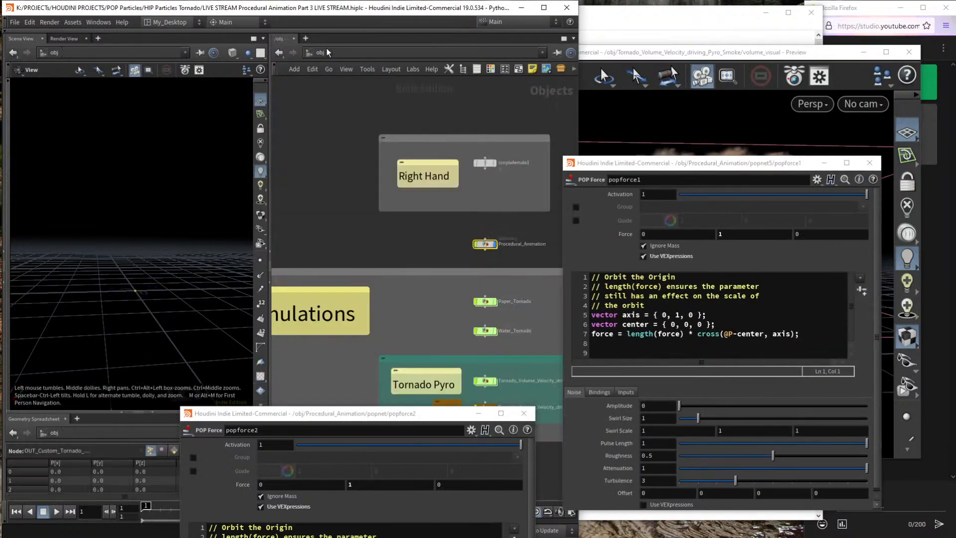
{"action": "scroll", "coordinate": [424, 158], "scroll_direction": "down", "scroll_amount": 1}
{"action": "middle_click_drag", "start_coordinate": [519, 143], "coordinate": [271, 302]}
{"action": "scroll", "coordinate": [474, 235], "scroll_direction": "down", "scroll_amount": 5}
{"action": "middle_click_drag", "start_coordinate": [509, 181], "coordinate": [401, 328]}
{"action": "scroll", "coordinate": [438, 219], "scroll_direction": "up", "scroll_amount": 10}
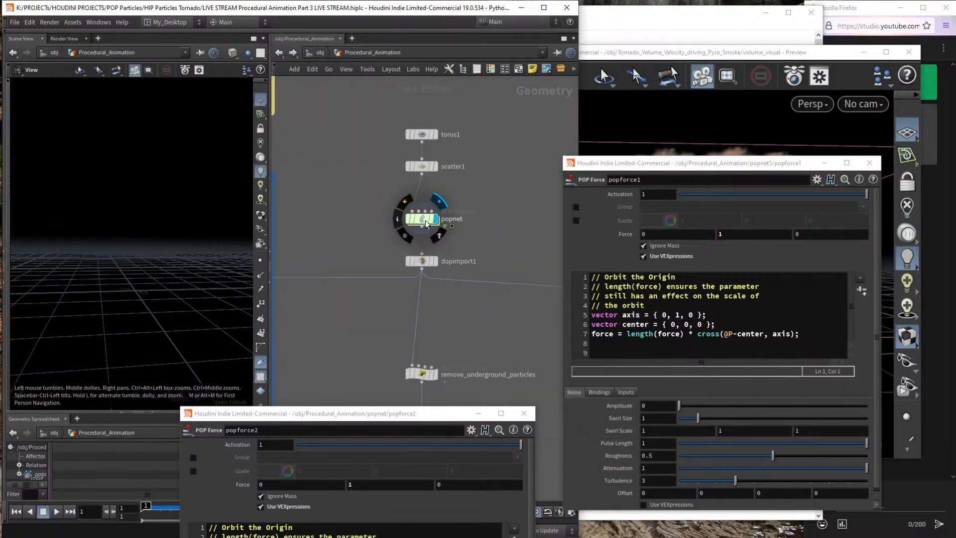
{"action": "double_click", "coordinate": [439, 225]}
Arrange the popforce2 and popforce1 windows side by side so that both force expressions are readable next to the particle tornado.
{"action": "right_click", "coordinate": [351, 170]}
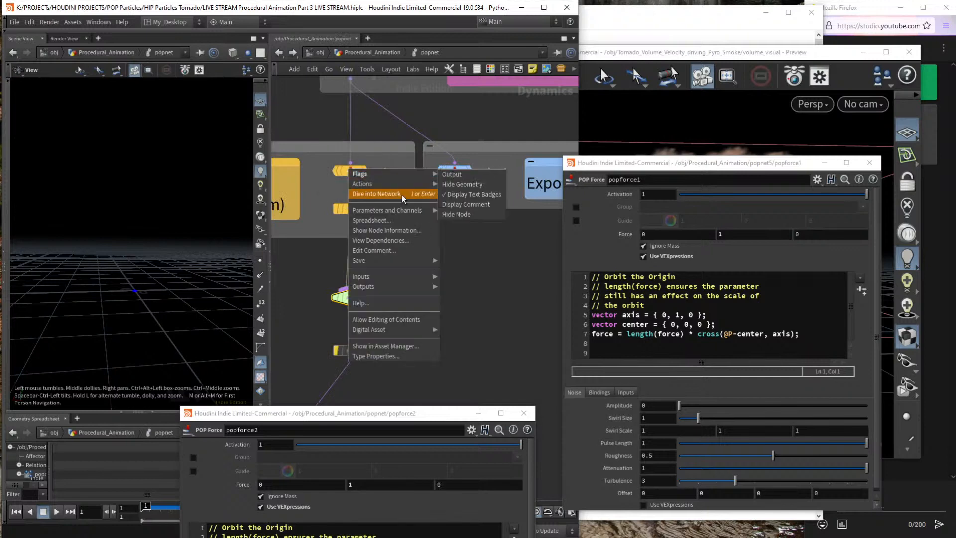
{"action": "left_click", "coordinate": [513, 330]}
{"action": "left_click_drag", "start_coordinate": [397, 416], "coordinate": [406, 105]}
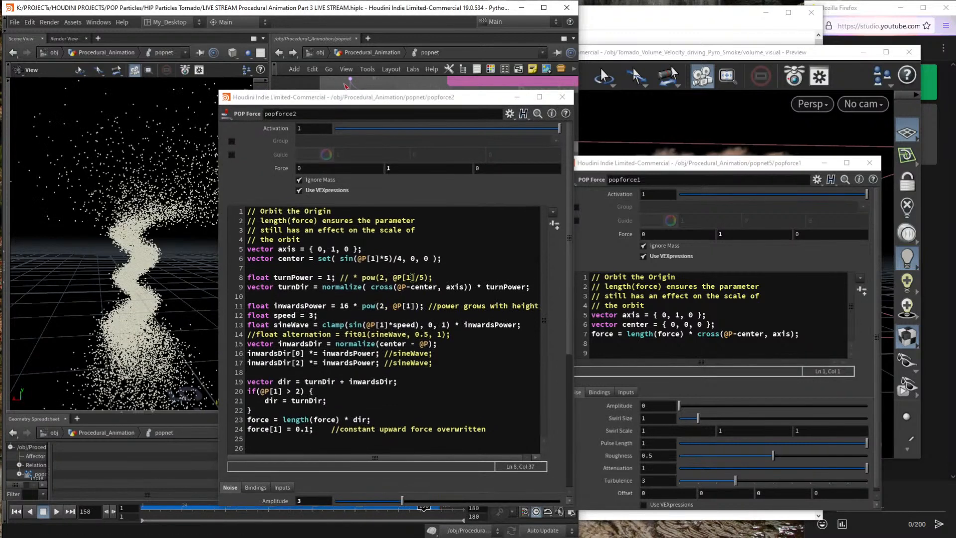
{"action": "left_click_drag", "start_coordinate": [339, 100], "coordinate": [330, 98]}
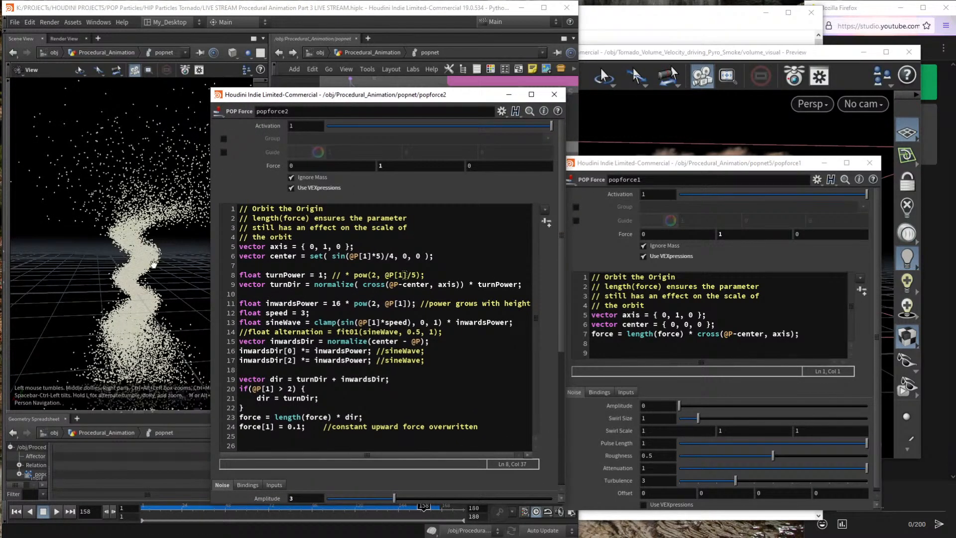
{"action": "left_click_drag", "start_coordinate": [652, 168], "coordinate": [686, 319]}
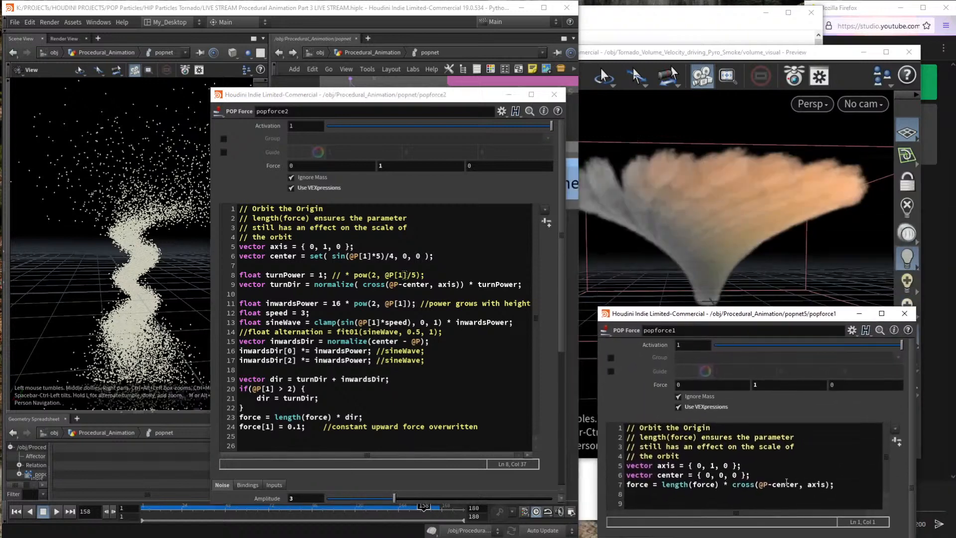
Compare the basic orbit expression in popforce1 with the extended custom expression in popforce2 by highlighting each code block.
{"action": "left_click_drag", "start_coordinate": [834, 484], "coordinate": [626, 427]}
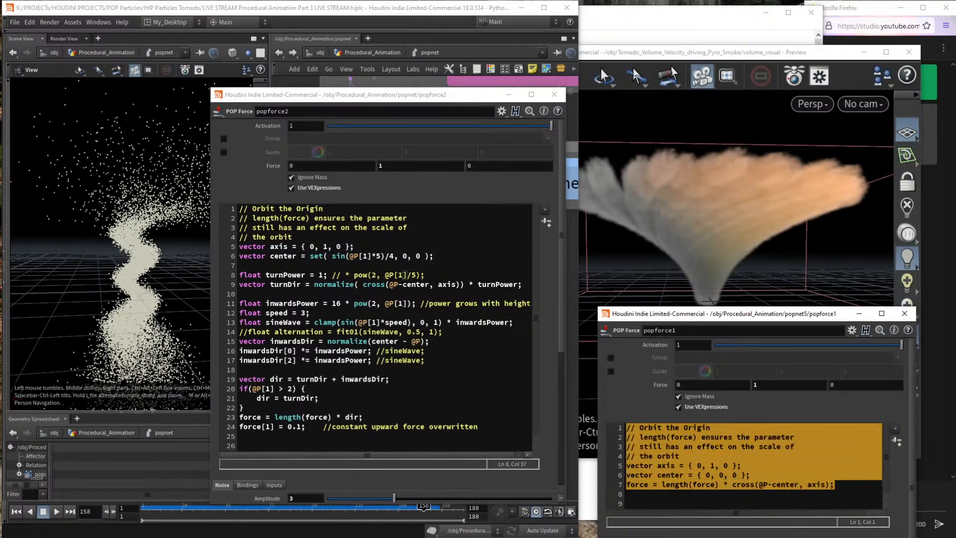
{"action": "left_click", "coordinate": [801, 474]}
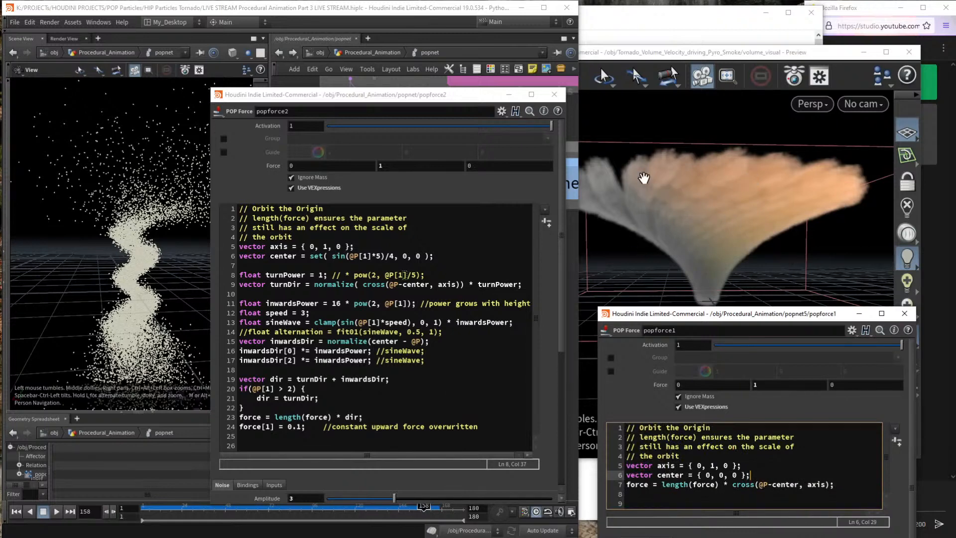
{"action": "left_click", "coordinate": [858, 490]}
{"action": "left_click_drag", "start_coordinate": [841, 485], "coordinate": [577, 464]}
{"action": "left_click", "coordinate": [711, 494]}
{"action": "left_click_drag", "start_coordinate": [513, 433], "coordinate": [242, 188]}
{"action": "left_click", "coordinate": [430, 398]}
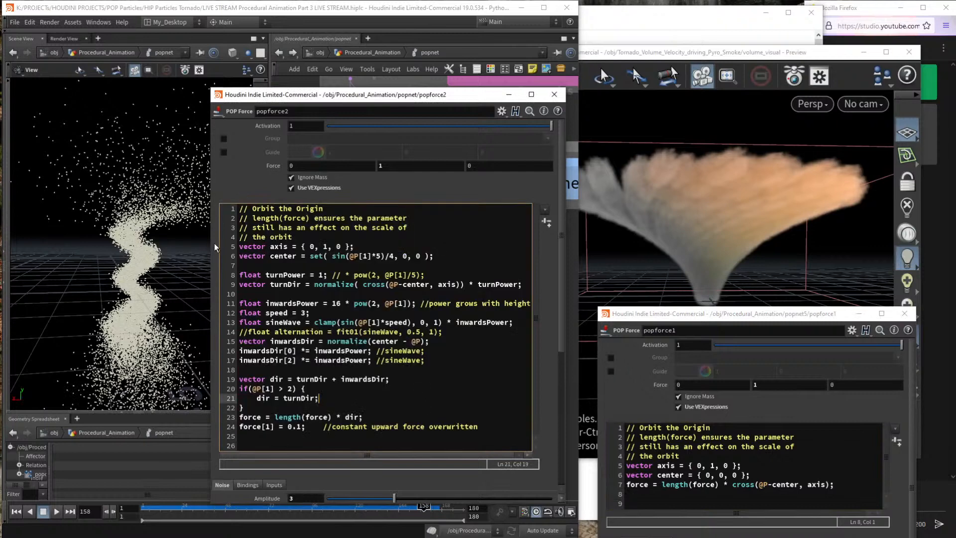
Highlight inwardsDir on line 16 and the full sineWave definition on line 13 of the popforce2 expression.
{"action": "double_click", "coordinate": [268, 350]}
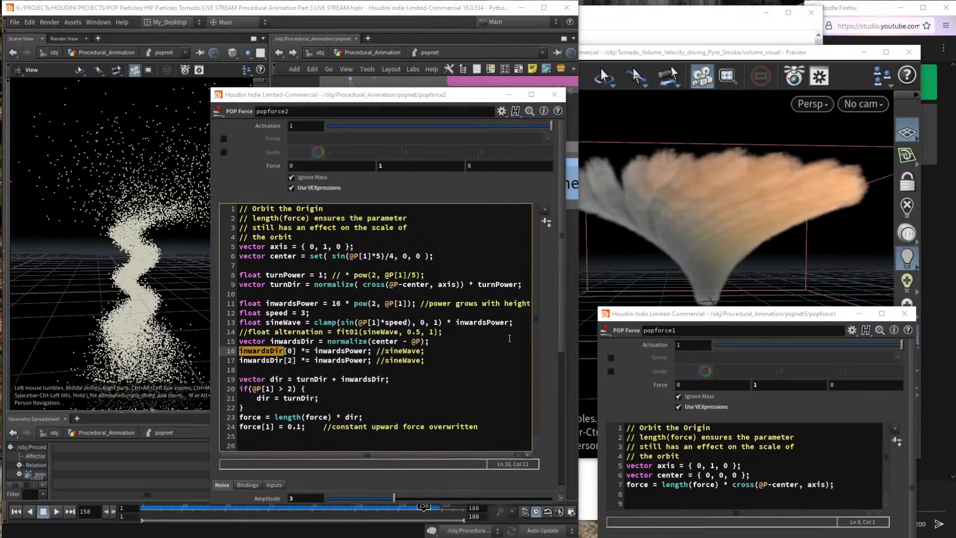
{"action": "double_click", "coordinate": [283, 322]}
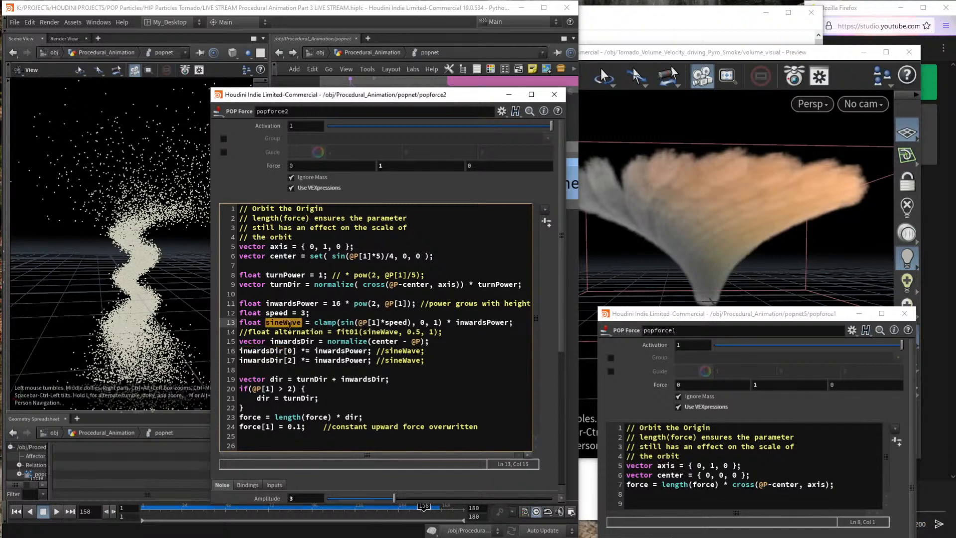
{"action": "left_click_drag", "start_coordinate": [513, 323], "coordinate": [180, 324]}
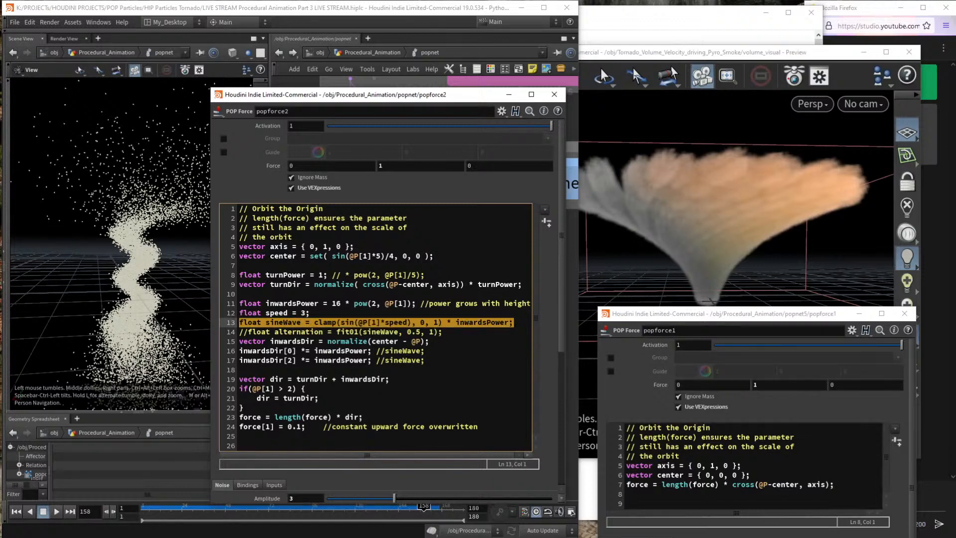
Trace the tornado's zigzag shape with on-screen lines, frame the sineWave code line, and clear the annotations.
{"action": "left_click", "coordinate": [164, 202]}
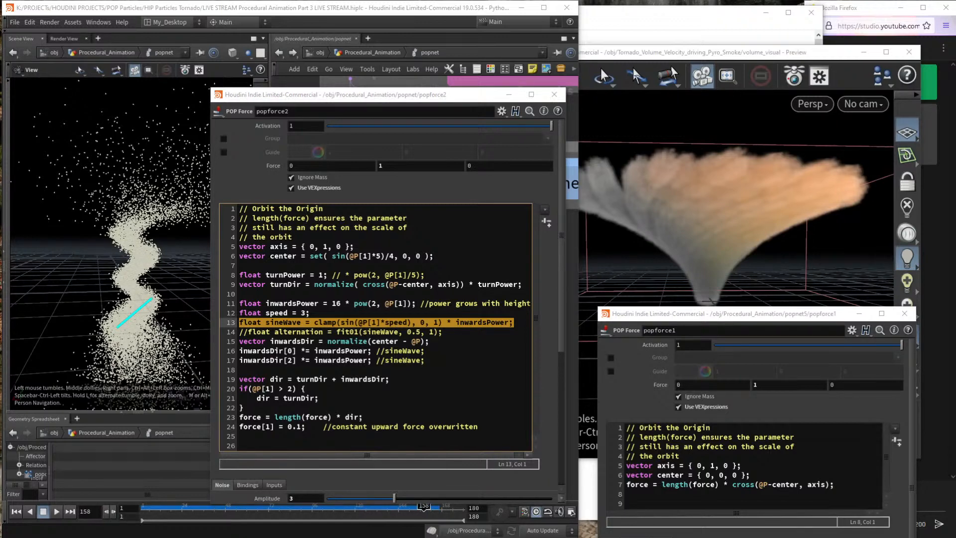
{"action": "left_click_drag", "start_coordinate": [151, 299], "coordinate": [120, 276]}
{"action": "left_click_drag", "start_coordinate": [196, 312], "coordinate": [531, 331]}
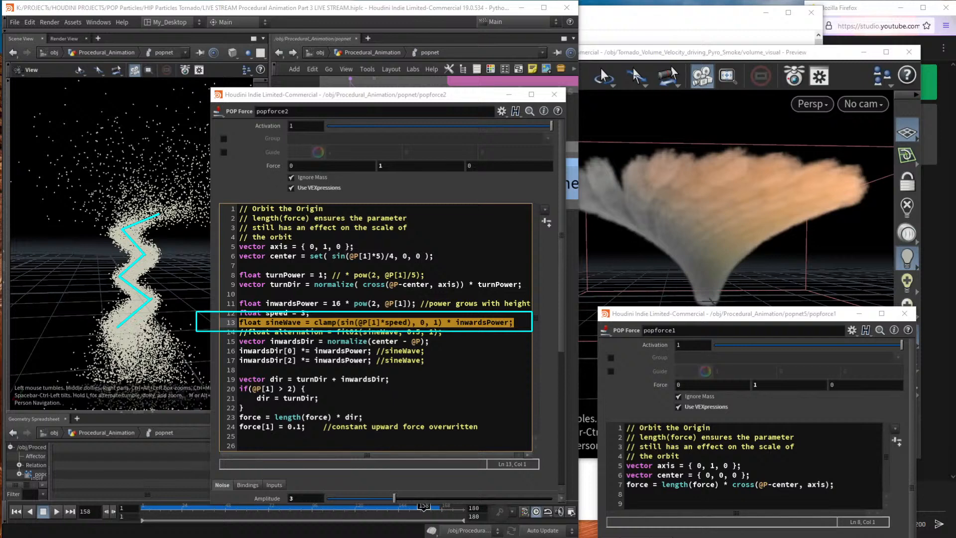
{"action": "key", "text": "Escape"}
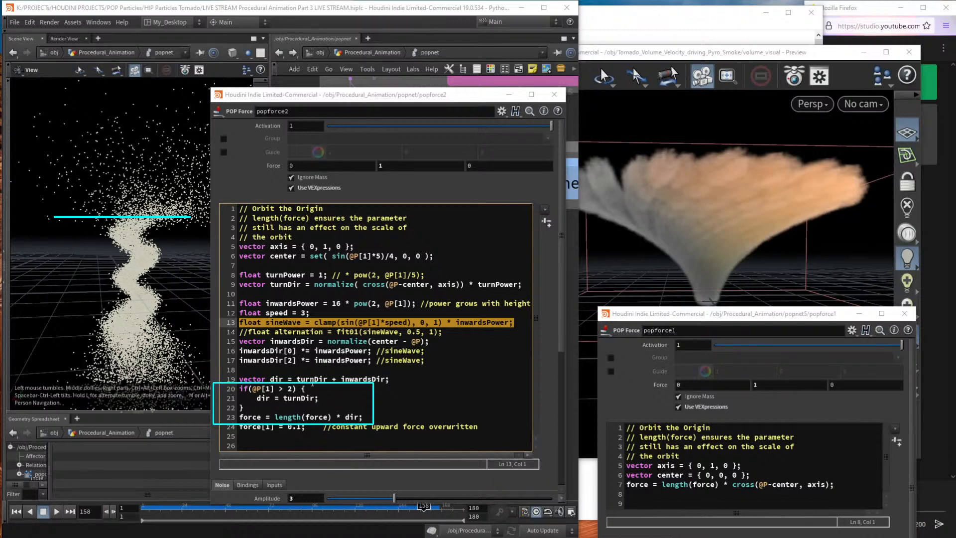
Highlight the @P position attribute in the if condition on line 20 of the popforce2 expression.
{"action": "left_click", "coordinate": [257, 388]}
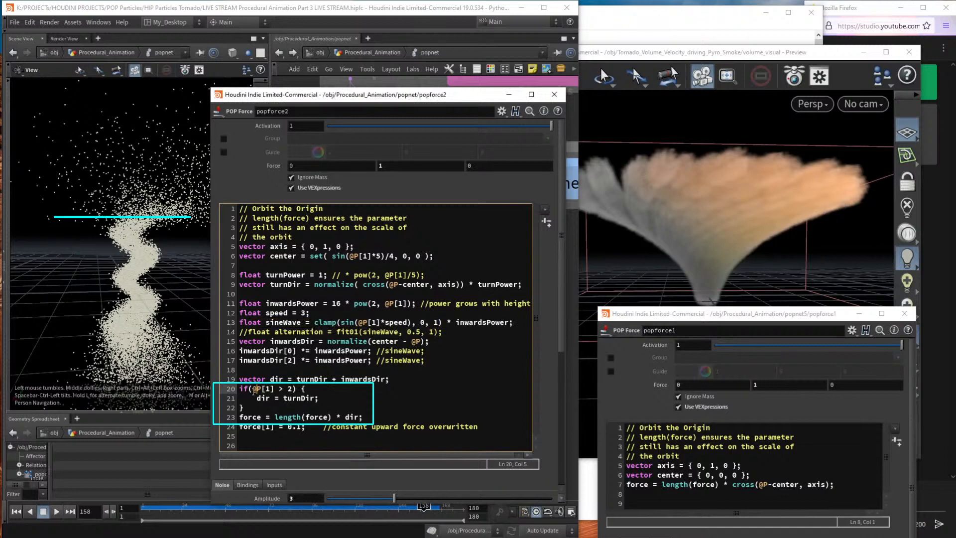
{"action": "left_click_drag", "start_coordinate": [252, 389], "coordinate": [277, 390]}
{"action": "left_click", "coordinate": [262, 388]}
{"action": "left_click_drag", "start_coordinate": [260, 388], "coordinate": [251, 389]}
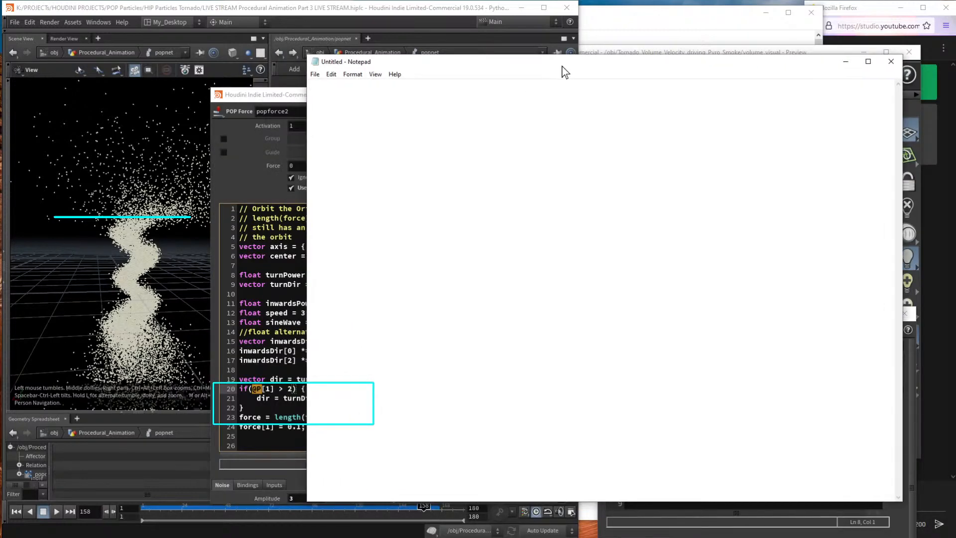
Switch to Notepad, shrink and reposition its blank window over the code, and set the font size to 72.
{"action": "left_click_drag", "start_coordinate": [305, 56], "coordinate": [533, 171]}
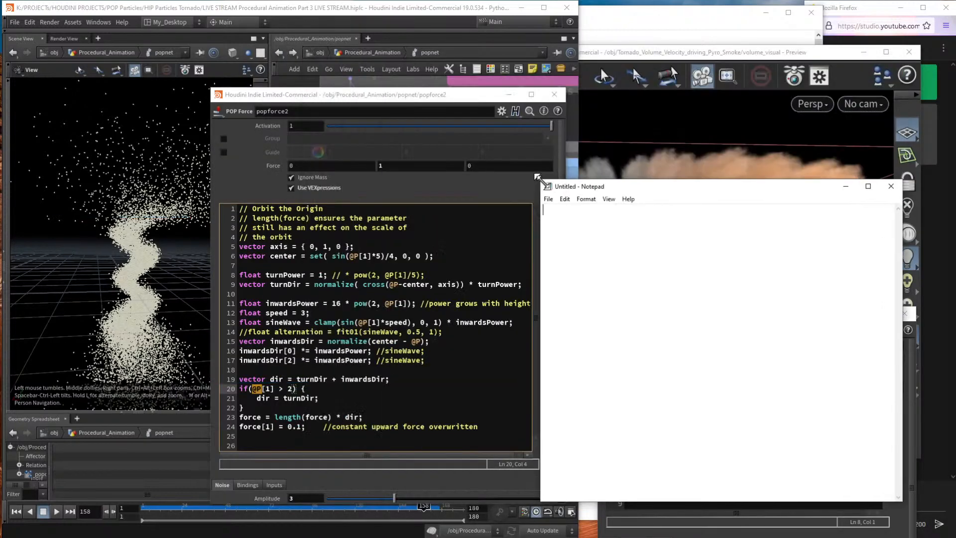
{"action": "left_click_drag", "start_coordinate": [628, 177], "coordinate": [542, 70]}
{"action": "left_click", "coordinate": [490, 80]}
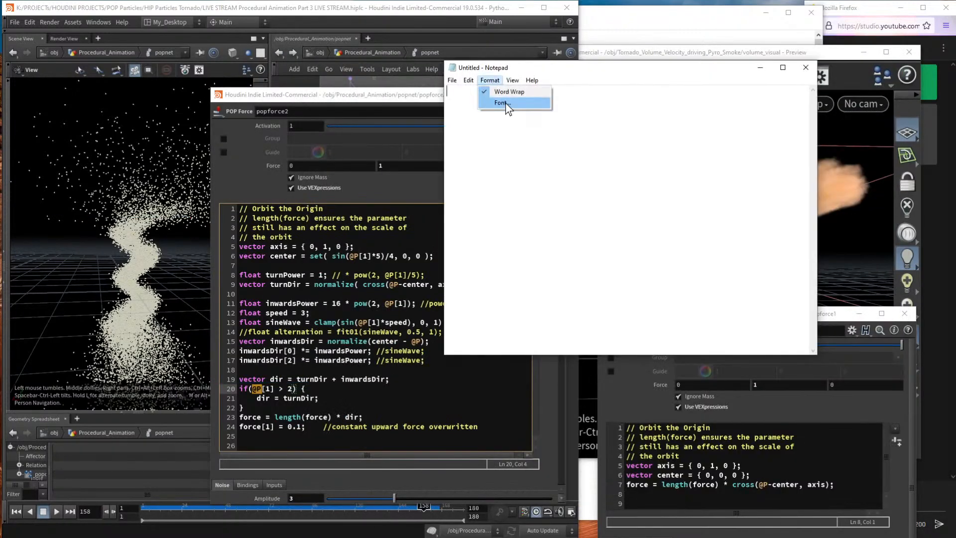
{"action": "left_click", "coordinate": [503, 103]}
{"action": "scroll", "coordinate": [639, 239], "scroll_direction": "down", "scroll_amount": 3}
{"action": "left_click", "coordinate": [633, 250]}
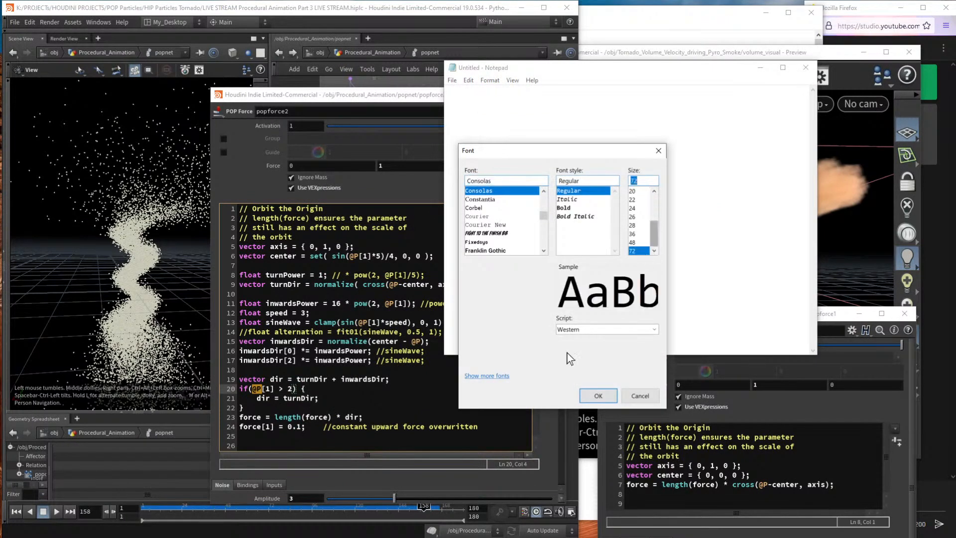
{"action": "left_click", "coordinate": [598, 395]}
Write "@P = (x, y ,z)" in the note and widen the window so that the text fits on one line.
{"action": "type", "text": "@P "}
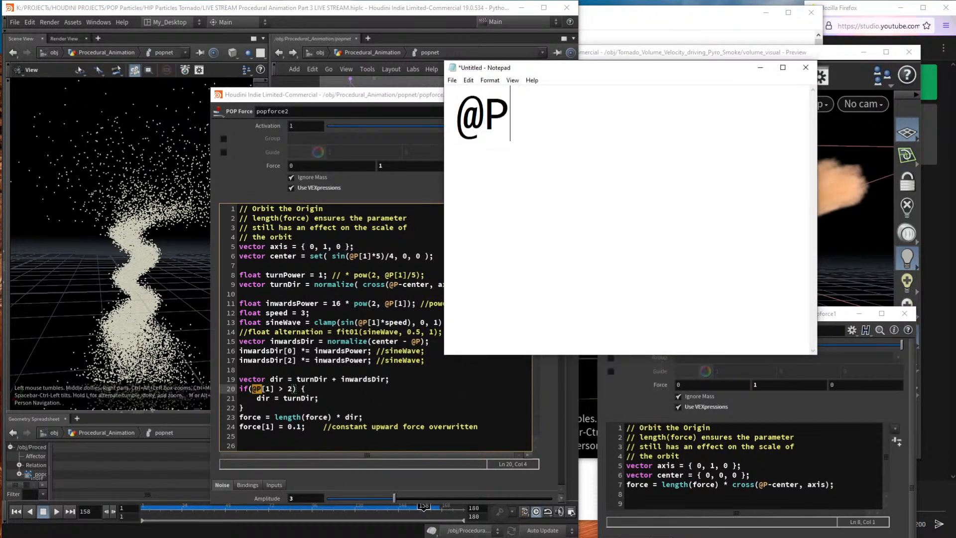
{"action": "type", "text": "= (x, y ,z)"}
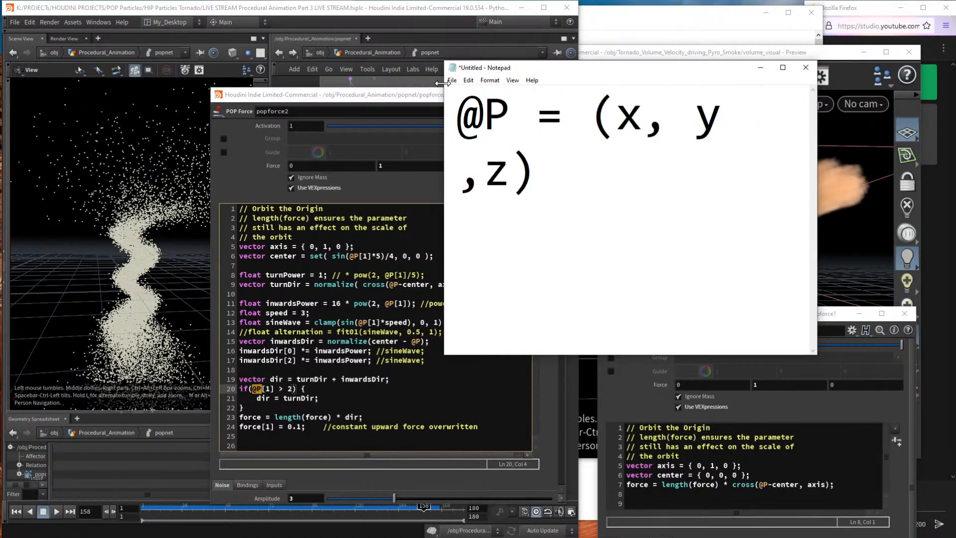
{"action": "left_click_drag", "start_coordinate": [444, 199], "coordinate": [340, 199]}
{"action": "key", "text": "Left"}
{"action": "key", "text": "Left"}
{"action": "key", "text": "Left"}
{"action": "key", "text": "Left"}
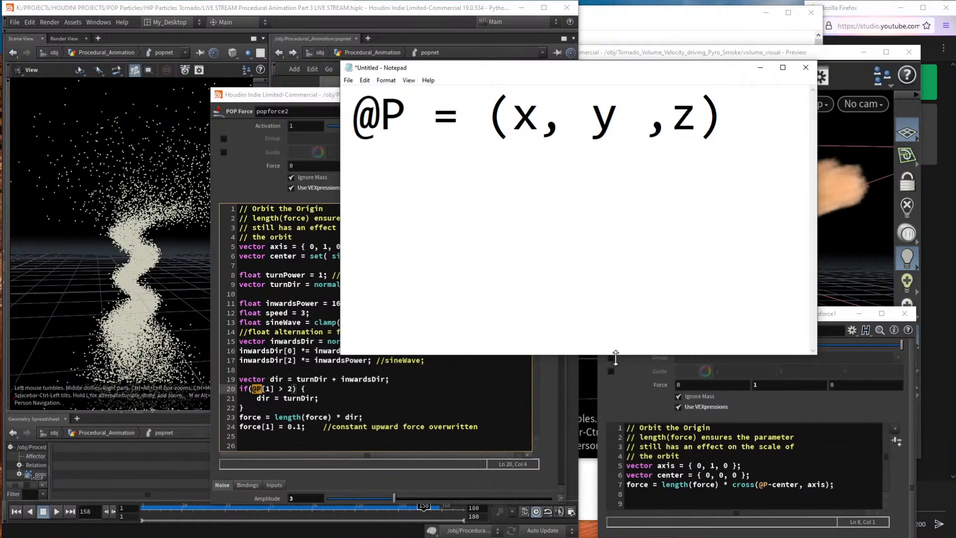
Reduce the note window's height and add a second line reading "@P[1] = y (height)".
{"action": "left_click_drag", "start_coordinate": [616, 356], "coordinate": [616, 271]}
{"action": "key", "text": "End"}
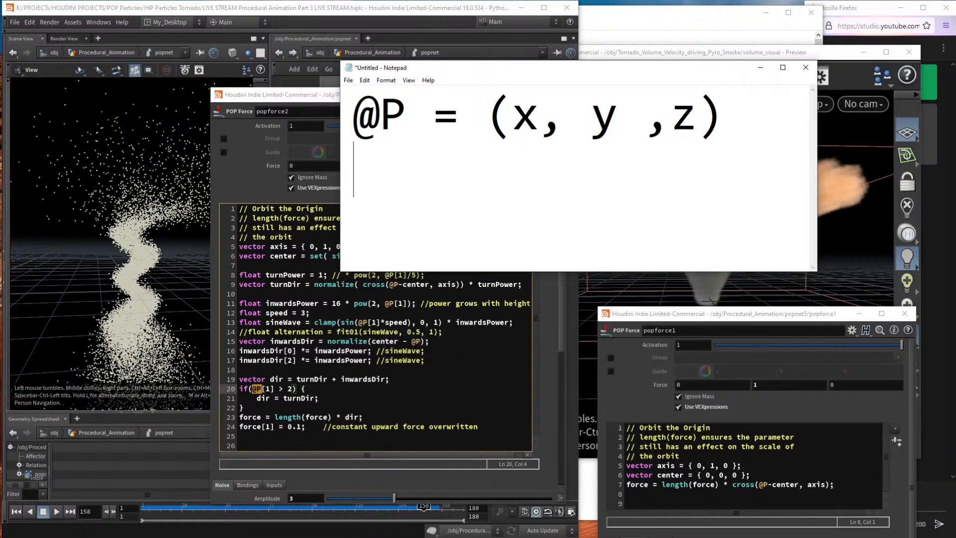
{"action": "type", "text": "@P"}
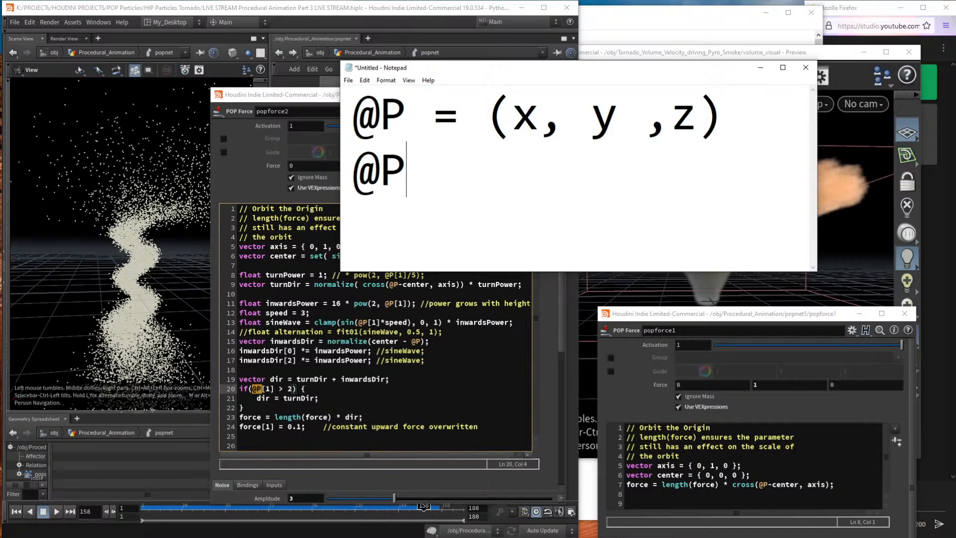
{"action": "type", "text": "[1] ="}
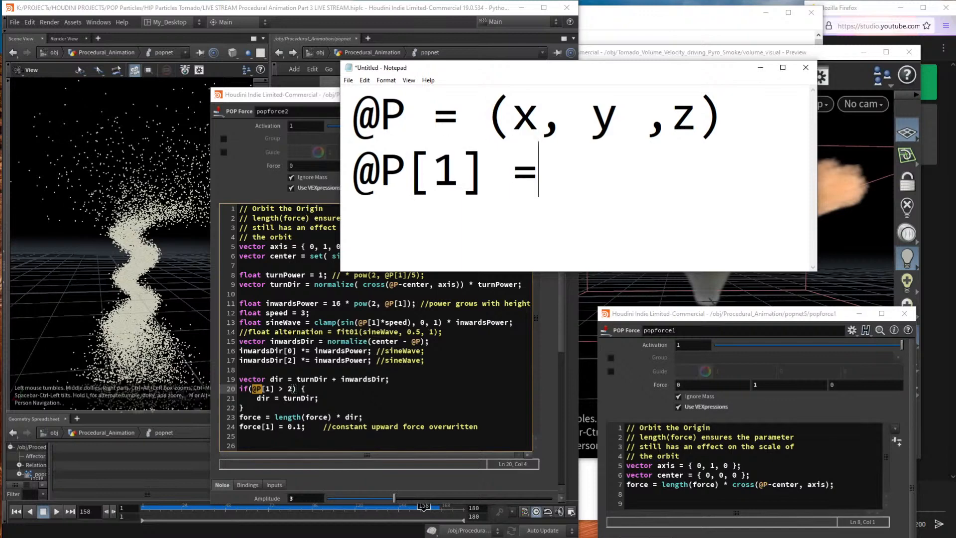
{"action": "type", "text": " y (heg"}
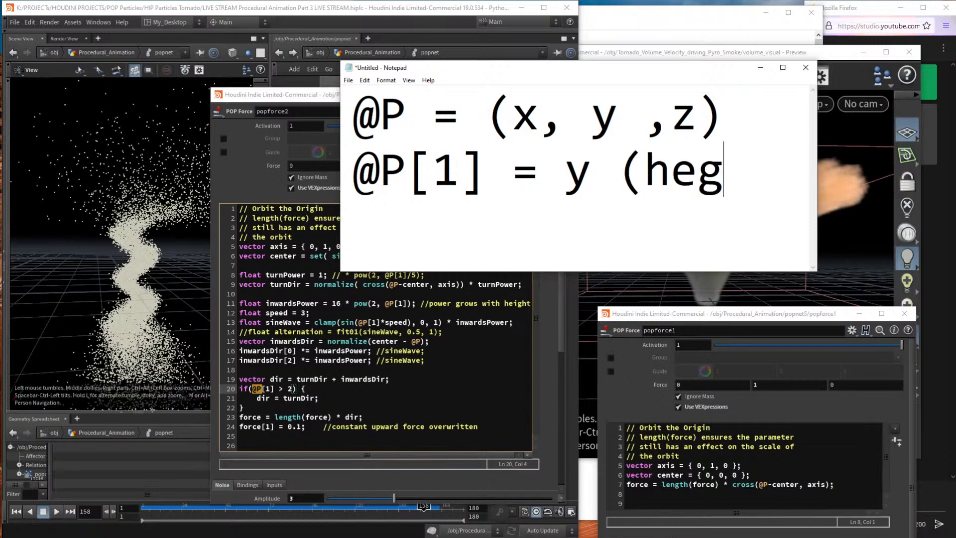
{"action": "key", "text": "BackSpace"}
{"action": "type", "text": "ight)"}
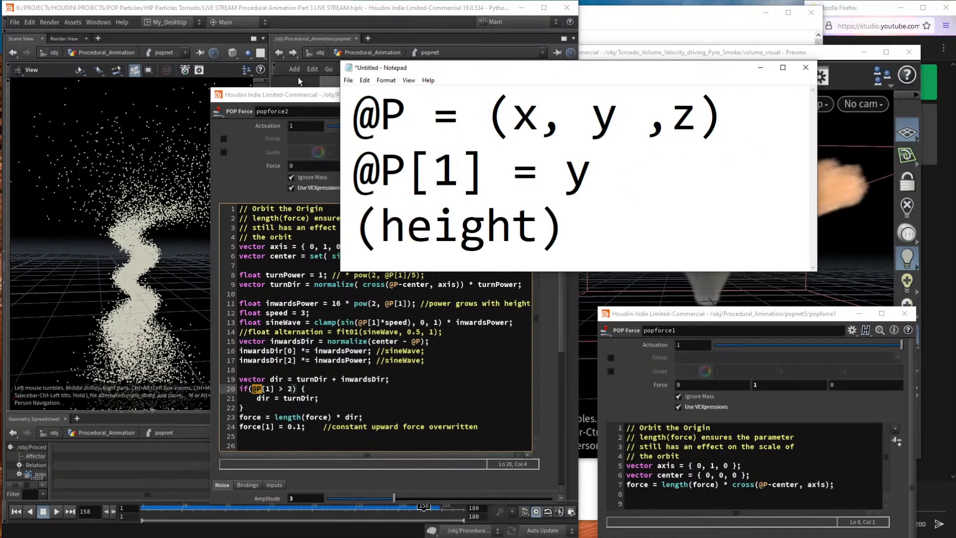
Enlarge the note window so the height line fits on one line, and reposition it over the code with more room below.
{"action": "left_click_drag", "start_coordinate": [341, 65], "coordinate": [169, 33]}
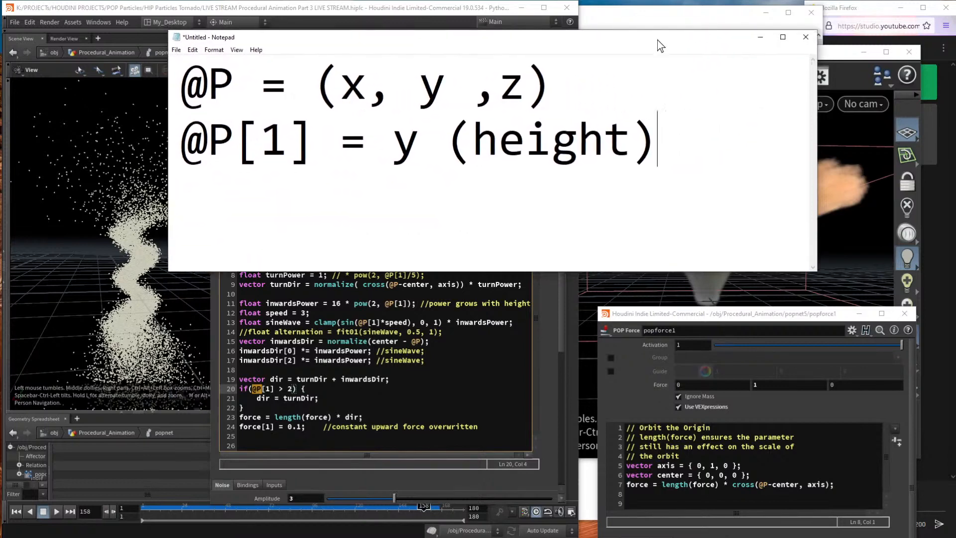
{"action": "left_click_drag", "start_coordinate": [657, 39], "coordinate": [724, 20]}
{"action": "left_click_drag", "start_coordinate": [817, 253], "coordinate": [816, 355]}
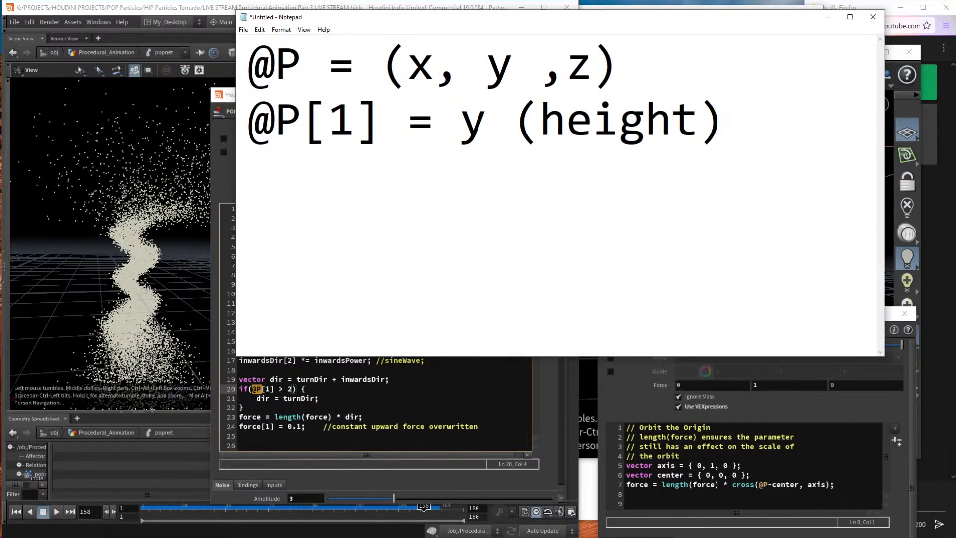
Insert the line "@P[0] = x" between the vector definition and the height line of the note.
{"action": "key", "text": "Return"}
{"action": "type", "text": "@"}
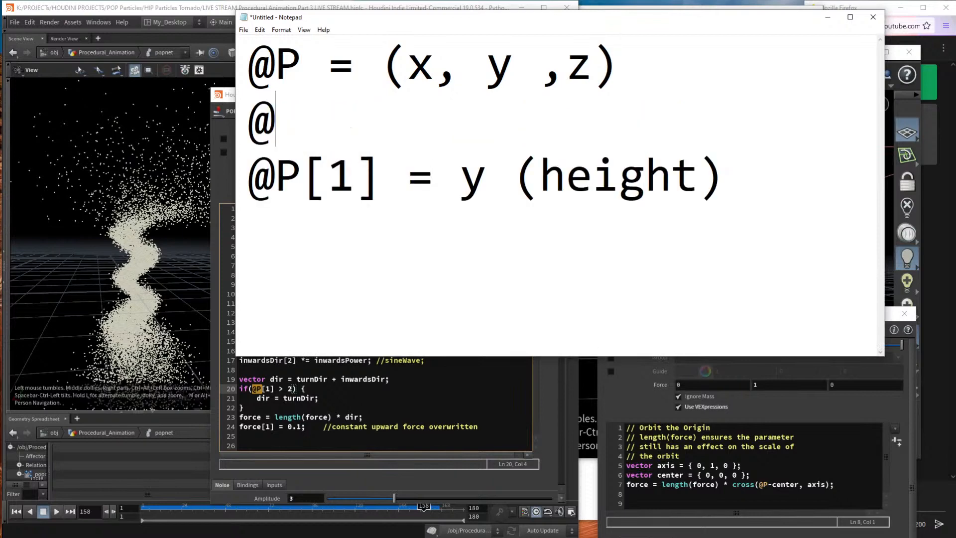
{"action": "type", "text": "P[0] = x"}
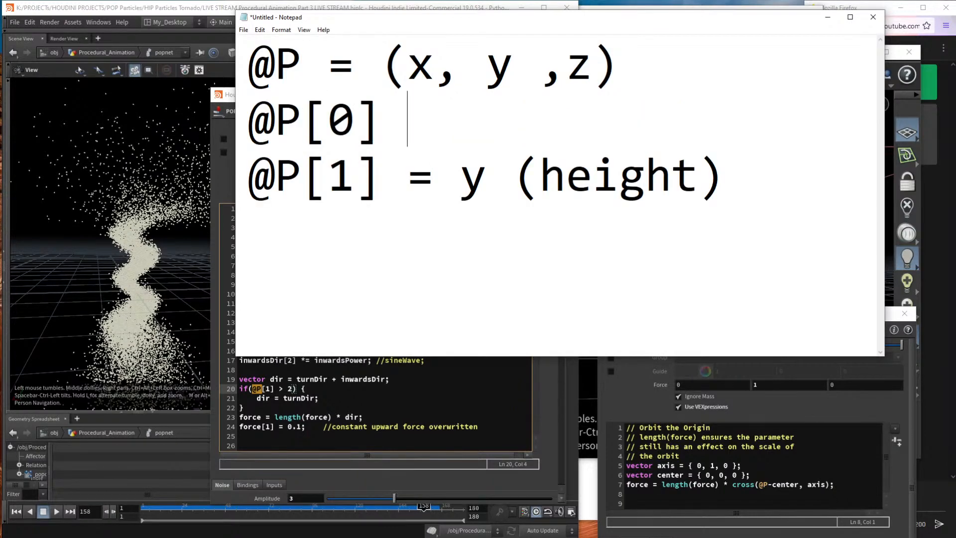
Copy the x component line to the end of the note and change the copy to "@P[2] = z".
{"action": "key", "text": "Down"}
{"action": "key", "text": "Home"}
{"action": "key", "text": "shift+Up"}
{"action": "key", "text": "ctrl+c"}
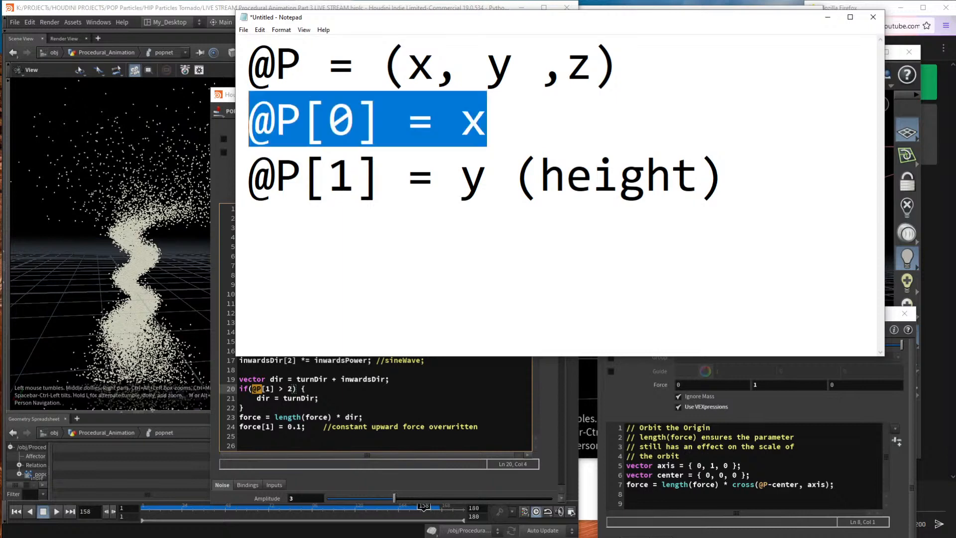
{"action": "key", "text": "Down"}
{"action": "key", "text": "End"}
{"action": "key", "text": "Return"}
{"action": "key", "text": "ctrl+v"}
{"action": "key", "text": "Left"}
{"action": "key", "text": "Left"}
{"action": "key", "text": "Left"}
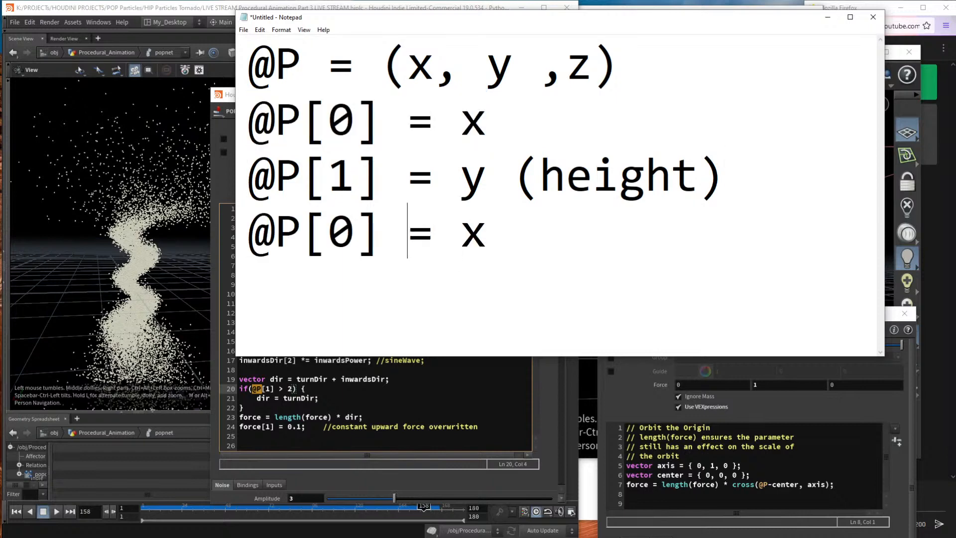
{"action": "key", "text": "Right"}
{"action": "key", "text": "Right"}
{"action": "key", "text": "Right"}
{"action": "key", "text": "BackSpace"}
{"action": "type", "text": "z"}
{"action": "key", "text": "Left"}
{"action": "key", "text": "Left"}
{"action": "key", "text": "Left"}
{"action": "key", "text": "Left"}
{"action": "key", "text": "Left"}
{"action": "key", "text": "BackSpace"}
{"action": "type", "text": "2"}
Highlight the vector's components in the note's first line, then the whole "@P[1] = y (height)" line.
{"action": "left_click_drag", "start_coordinate": [407, 65], "coordinate": [592, 64]}
{"action": "key", "text": "Right"}
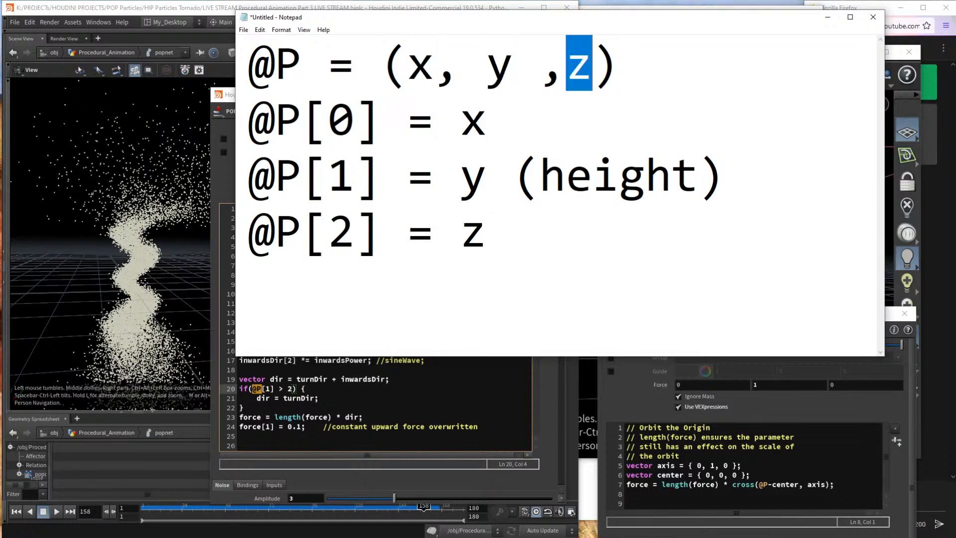
{"action": "left_click", "coordinate": [486, 233]}
{"action": "left_click_drag", "start_coordinate": [724, 174], "coordinate": [249, 174]}
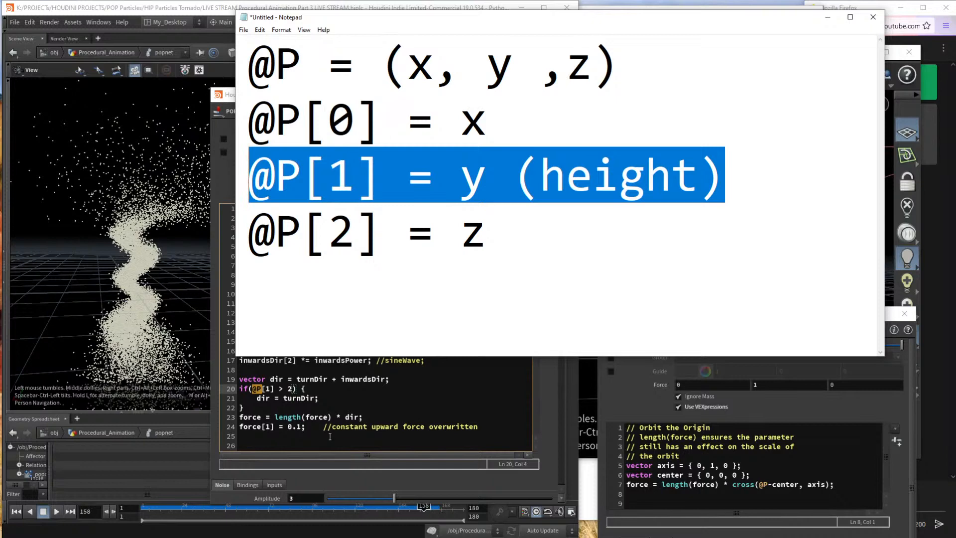
Highlight the if condition on line 20 of the popforce2 code and move the note aside to uncover the code.
{"action": "left_click", "coordinate": [253, 379]}
{"action": "left_click_drag", "start_coordinate": [313, 391], "coordinate": [233, 388]}
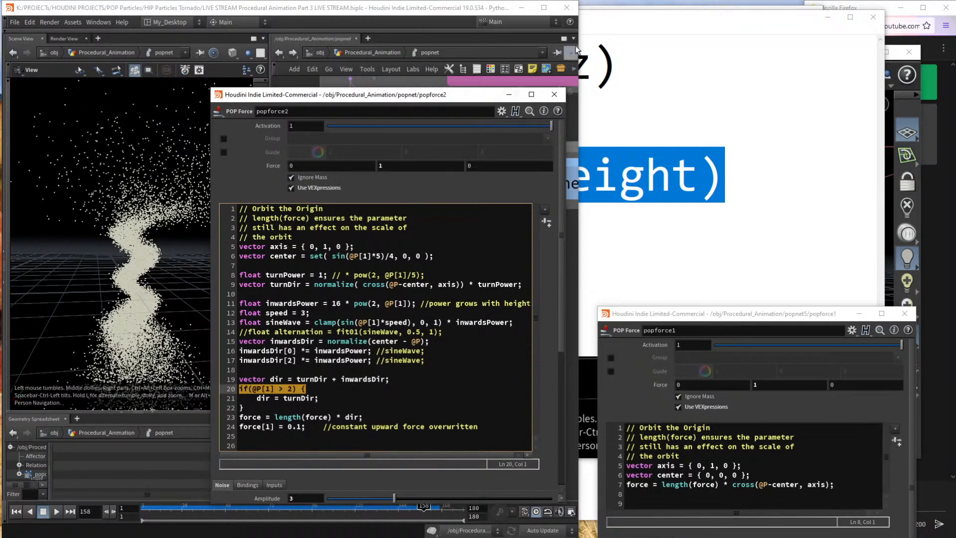
{"action": "left_click", "coordinate": [597, 30]}
{"action": "left_click_drag", "start_coordinate": [355, 31], "coordinate": [640, 36]}
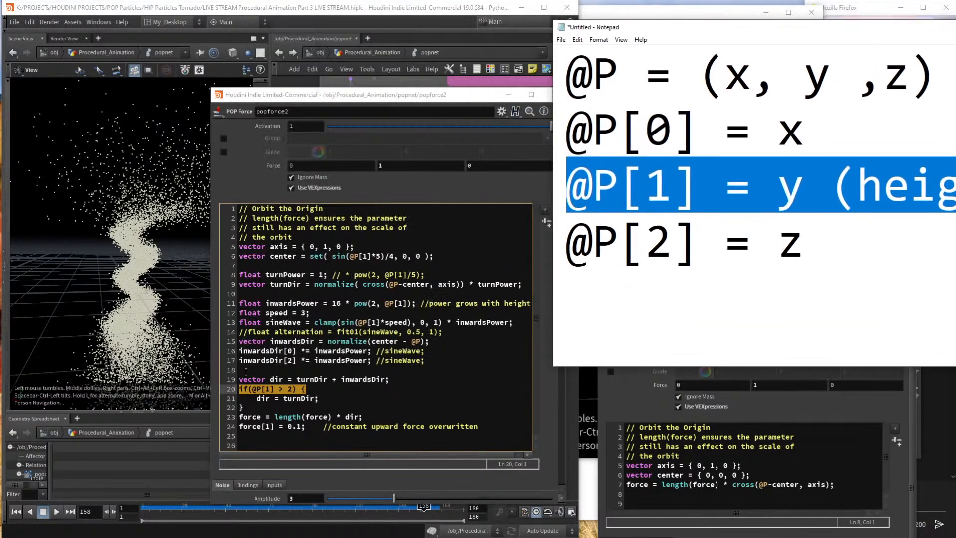
Highlight the @P[1] part and the "> 2" comparison of the if condition on line 20.
{"action": "left_click", "coordinate": [325, 378]}
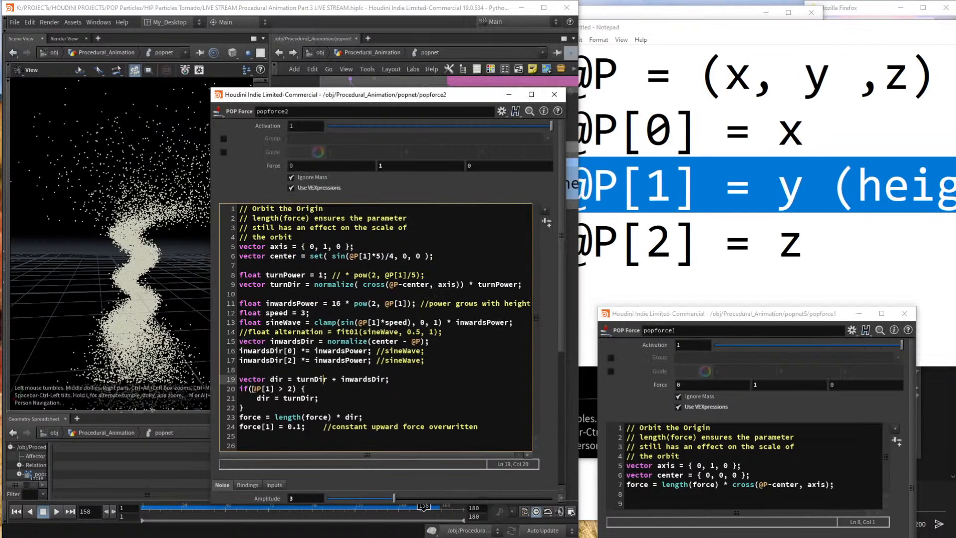
{"action": "left_click_drag", "start_coordinate": [240, 388], "coordinate": [269, 389]}
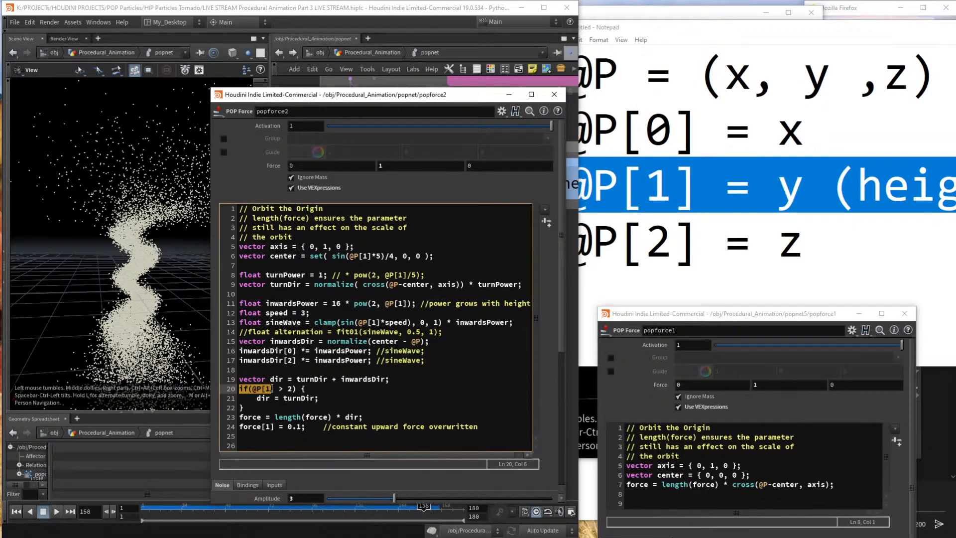
{"action": "type", "text": "1]"}
{"action": "left_click_drag", "start_coordinate": [278, 388], "coordinate": [293, 390]}
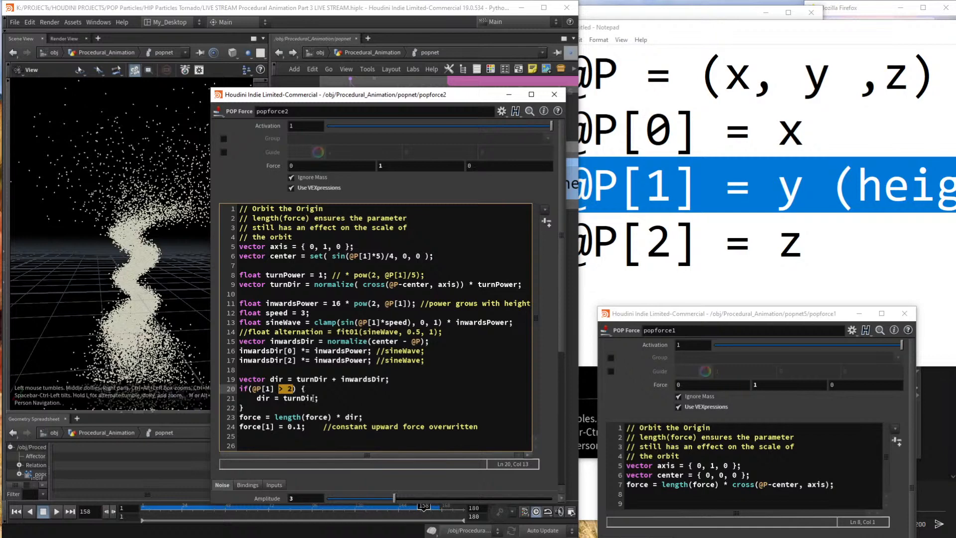
Highlight dir and turnDir in the assignment inside the if block on line 21.
{"action": "left_click", "coordinate": [332, 404]}
{"action": "double_click", "coordinate": [265, 397]}
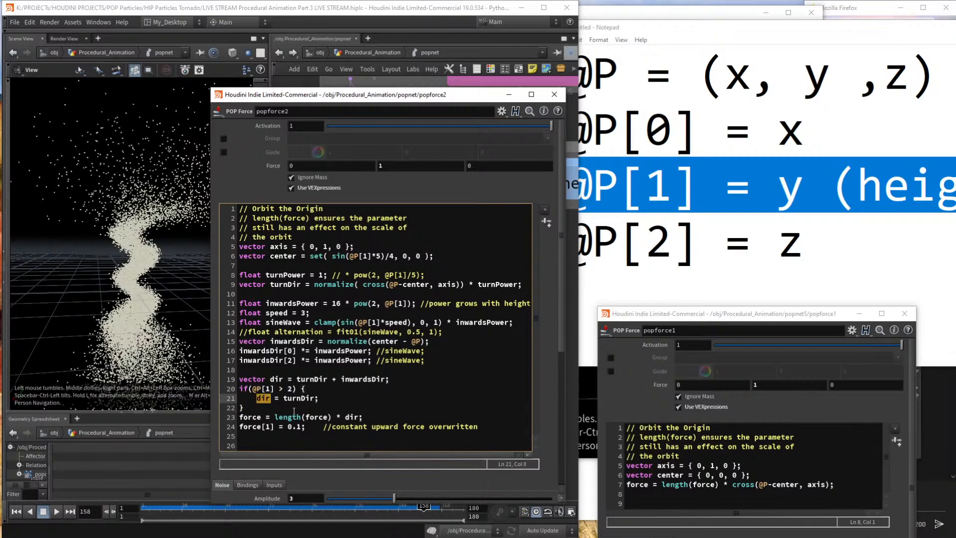
{"action": "double_click", "coordinate": [295, 398]}
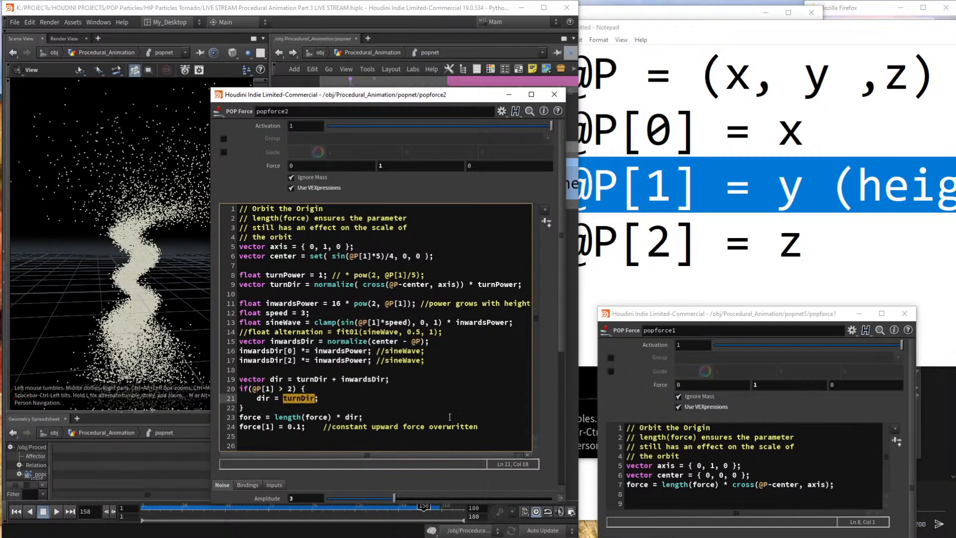
{"action": "double_click", "coordinate": [300, 401]}
Highlight the turnDir formula on line 9, including its normalize function and turnPower multiplier.
{"action": "left_click_drag", "start_coordinate": [315, 284], "coordinate": [521, 285]}
{"action": "left_click", "coordinate": [291, 284]}
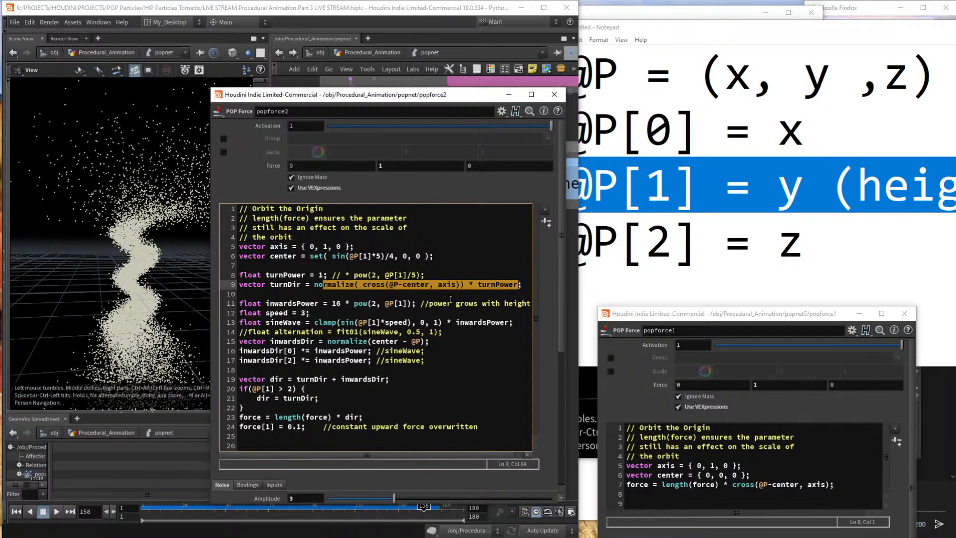
{"action": "left_click", "coordinate": [464, 284]}
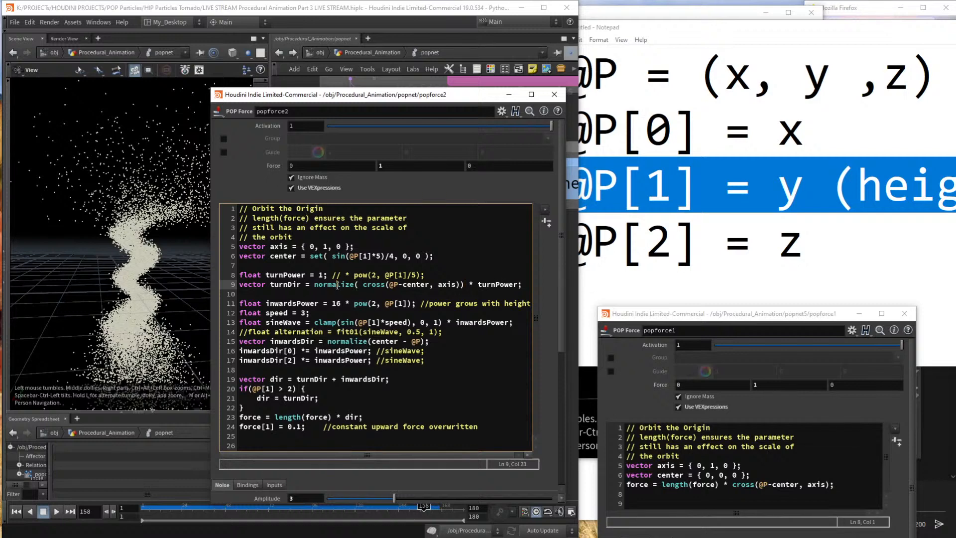
{"action": "double_click", "coordinate": [317, 284]}
{"action": "double_click", "coordinate": [492, 284]}
Shift the popforce2 window slightly, highlight its entire VEX code from line 24 up to line 1, and clear the selection.
{"action": "mouse_move", "coordinate": [387, 99]}
{"action": "left_mouse_down"}
{"action": "mouse_move", "coordinate": [348, 99]}
{"action": "mouse_move", "coordinate": [355, 85]}
{"action": "mouse_move", "coordinate": [399, 89]}
{"action": "left_mouse_up"}
{"action": "left_click", "coordinate": [355, 407]}
{"action": "left_click_drag", "start_coordinate": [523, 418], "coordinate": [263, 203]}
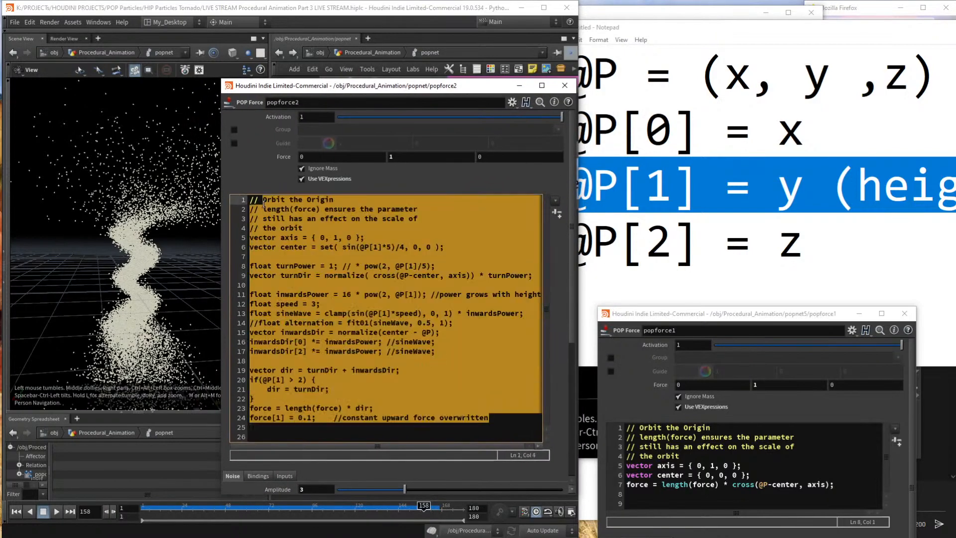
{"action": "left_click", "coordinate": [431, 313]}
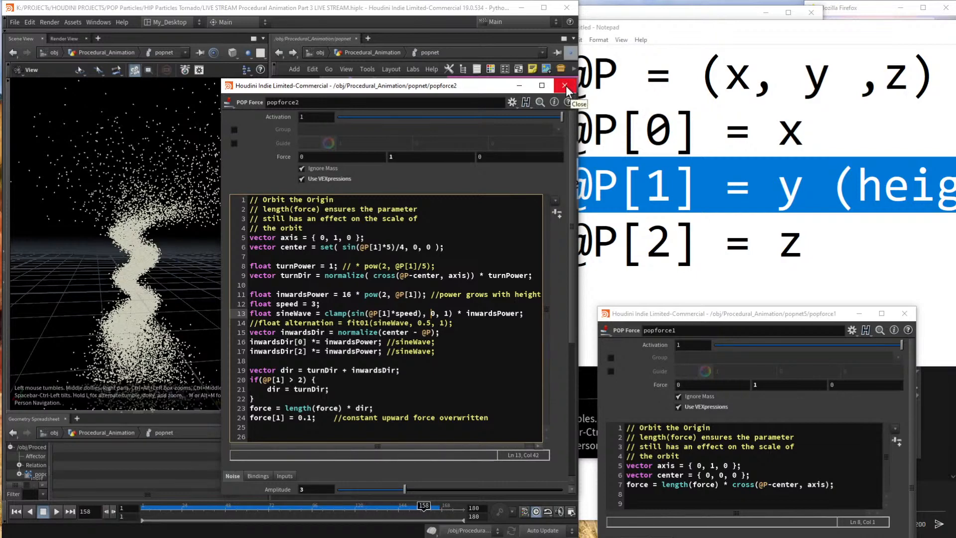
Close the popforce2 and popforce1 parameter windows and close the @P note without saving it.
{"action": "left_click", "coordinate": [564, 85]}
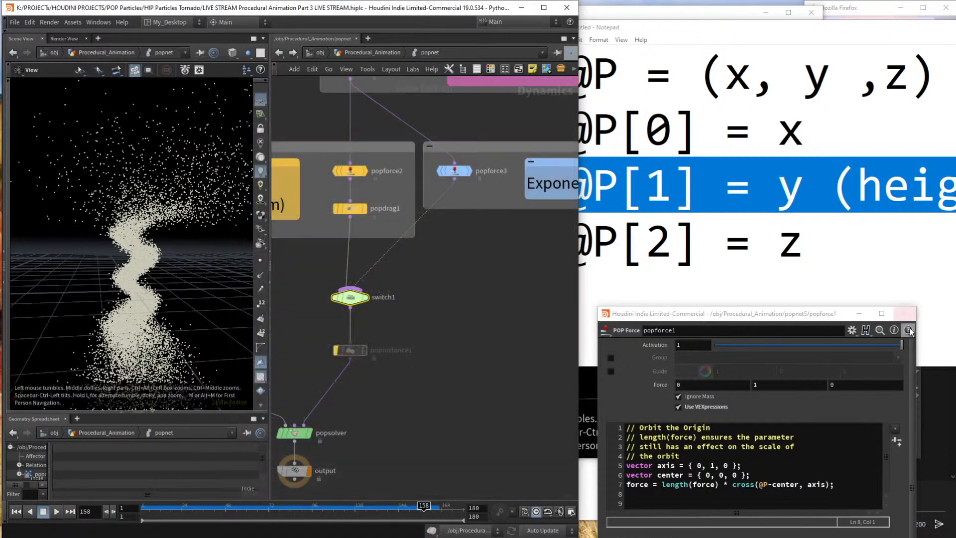
{"action": "left_click_drag", "start_coordinate": [868, 27], "coordinate": [437, 103]}
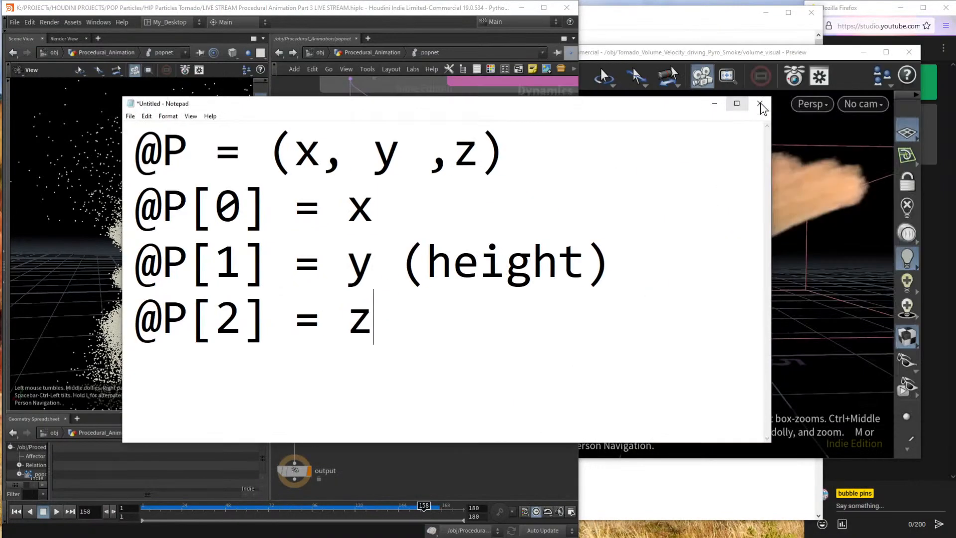
{"action": "left_click", "coordinate": [759, 105]}
{"action": "left_click", "coordinate": [496, 273]}
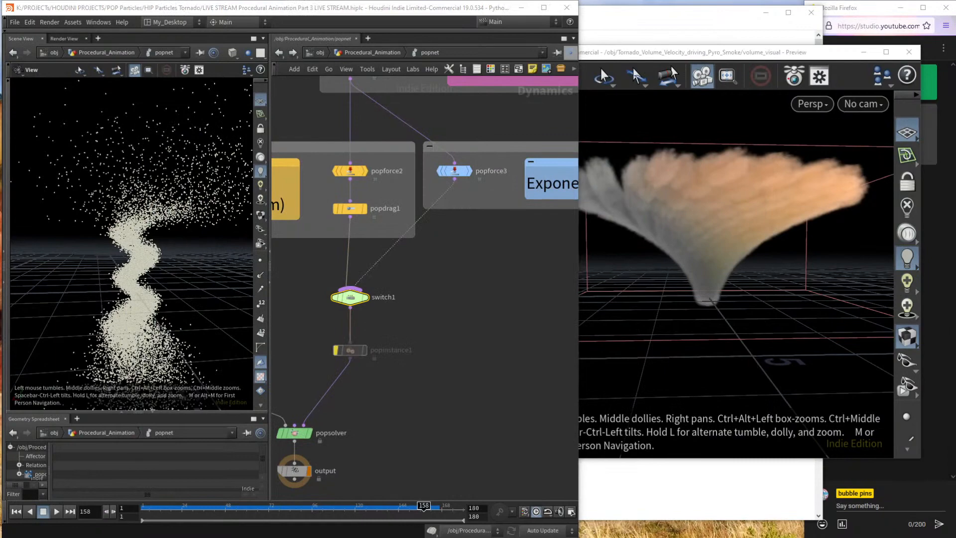
Switch to the topics part 3.txt outline in Notepad.
{"action": "key", "text": "alt+Tab"}
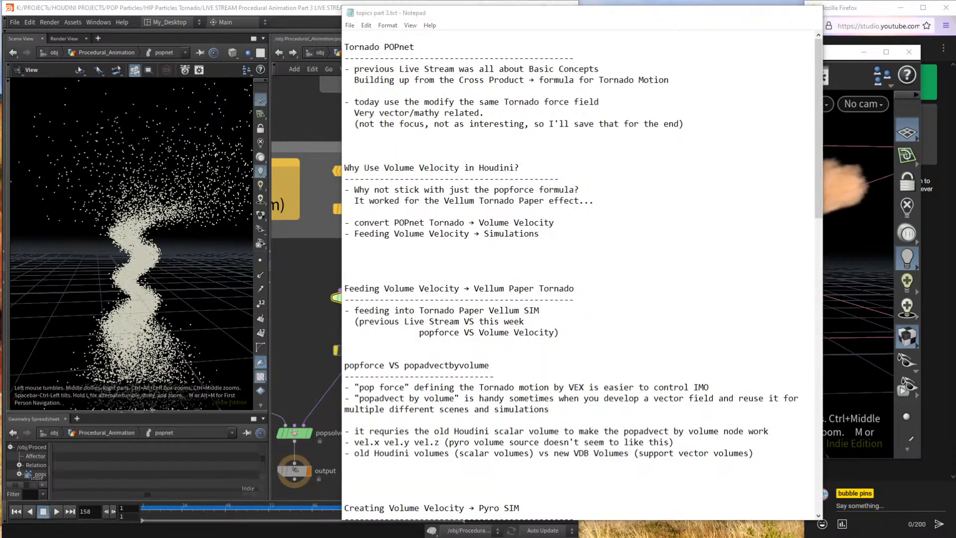
{"action": "key", "text": "alt+Tab"}
{"action": "key", "text": "alt+Tab"}
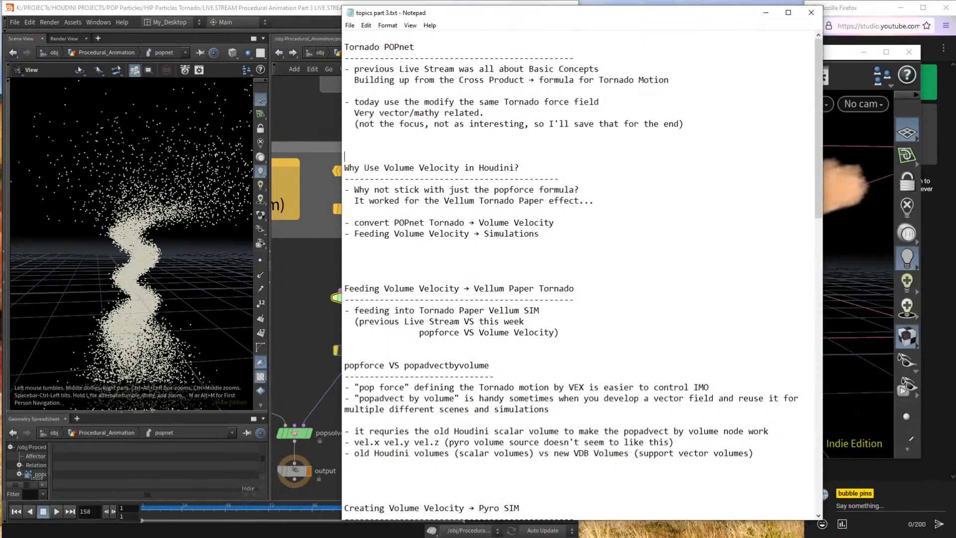
{"action": "left_click_drag", "start_coordinate": [830, 58], "coordinate": [751, 61]}
{"action": "left_click", "coordinate": [736, 65]}
Switch to the YouTube live chat in Firefox and read through the viewer's message by highlighting its text.
{"action": "left_click", "coordinate": [846, 174]}
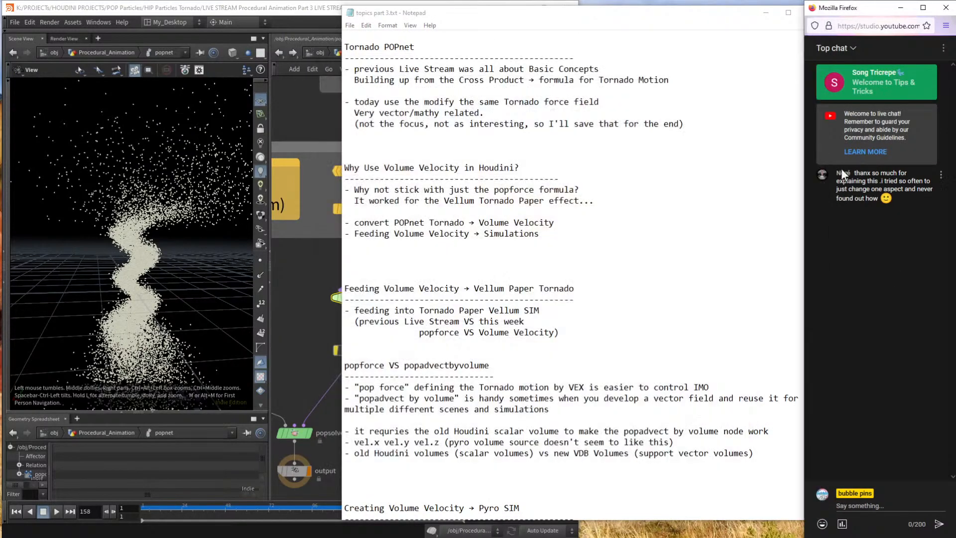
{"action": "left_click_drag", "start_coordinate": [864, 173], "coordinate": [903, 189]}
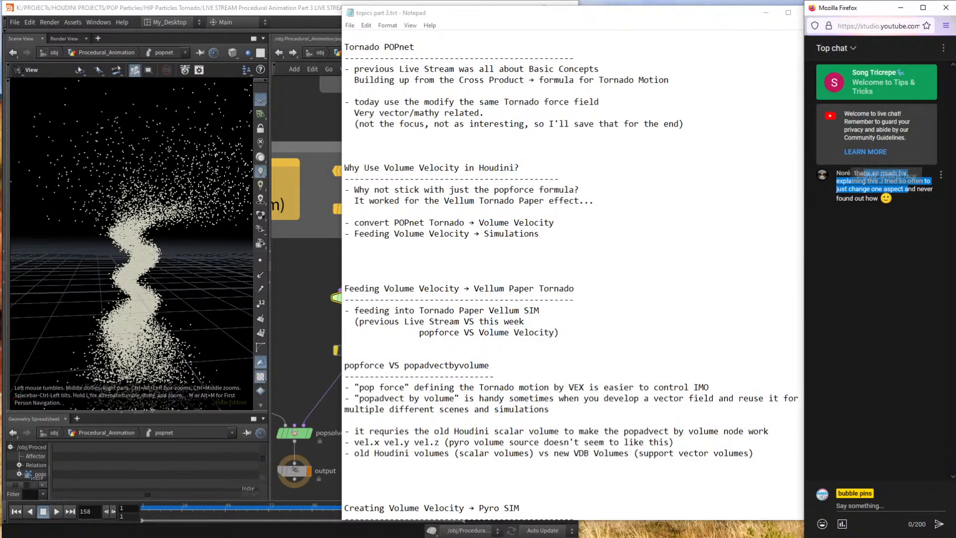
{"action": "left_click_drag", "start_coordinate": [869, 198], "coordinate": [873, 198]}
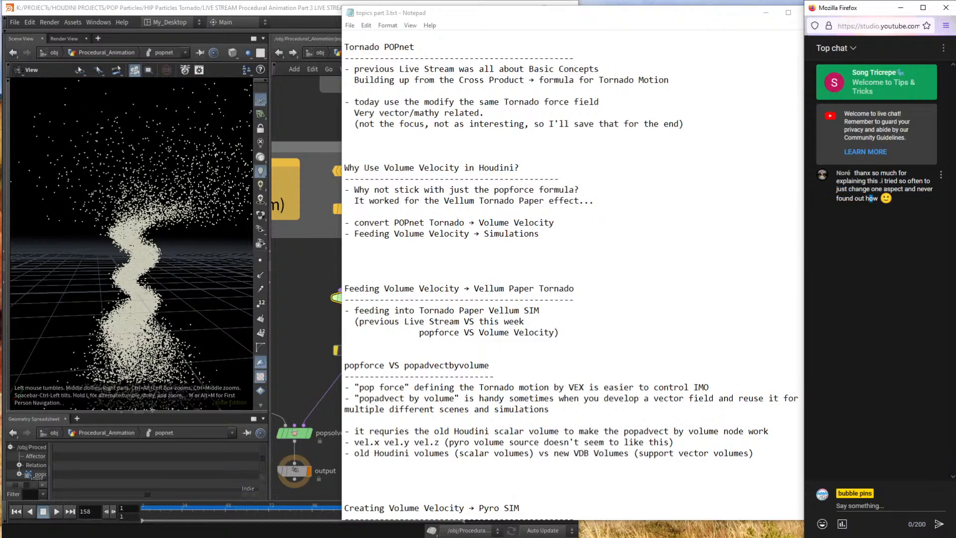
{"action": "left_click", "coordinate": [865, 200]}
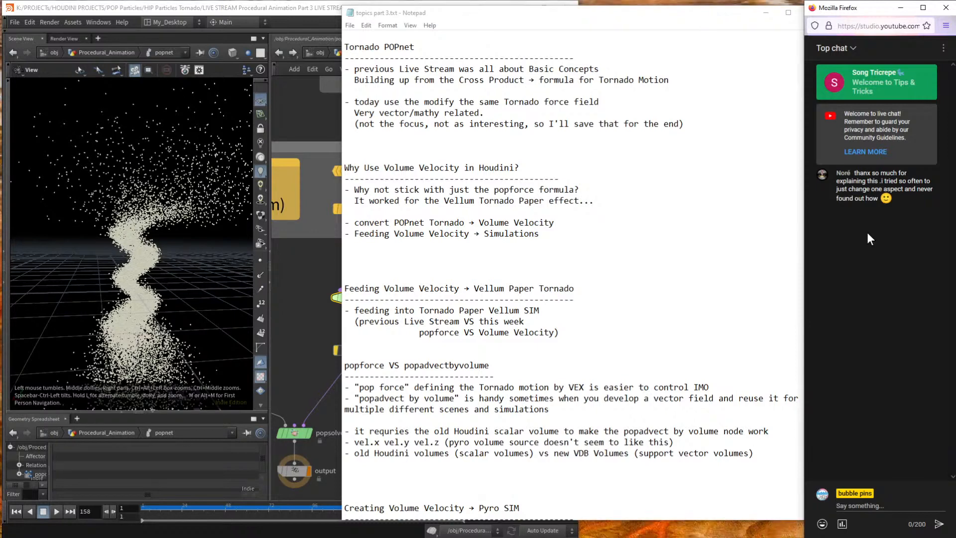
Return to topics part 3.txt in Notepad and narrow its window so it does not cover the live chat.
{"action": "left_click", "coordinate": [594, 200]}
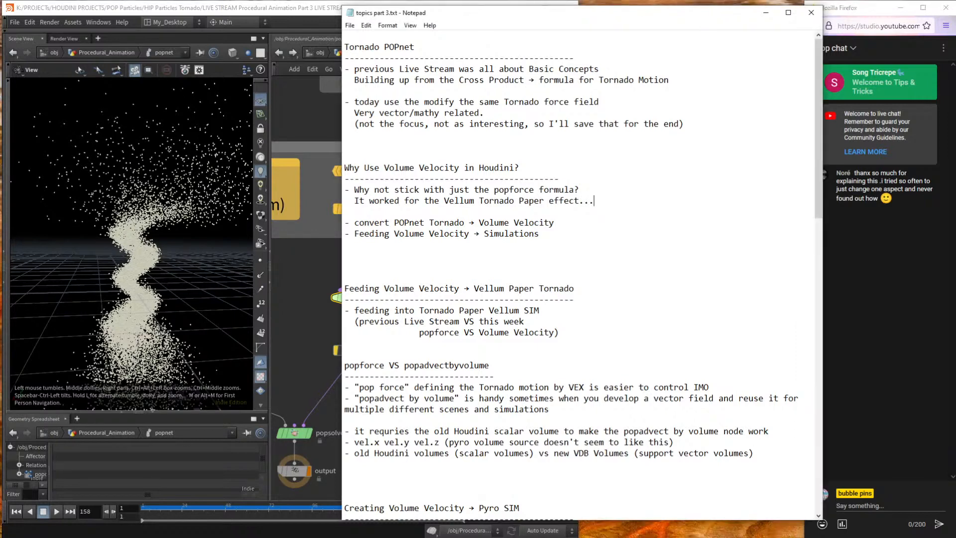
{"action": "left_click_drag", "start_coordinate": [821, 251], "coordinate": [802, 251]}
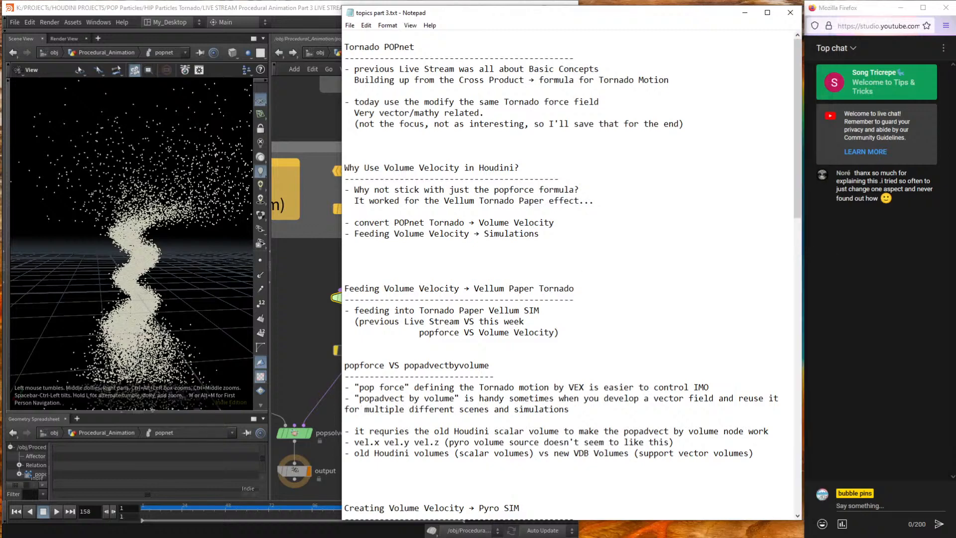
Highlight the note about modifying the same Tornado force field and the "Why Use Volume Velocity in Houdini?" heading in the outline.
{"action": "triple_click", "coordinate": [413, 101]}
{"action": "left_click", "coordinate": [479, 123]}
{"action": "triple_click", "coordinate": [413, 101]}
{"action": "triple_click", "coordinate": [418, 113]}
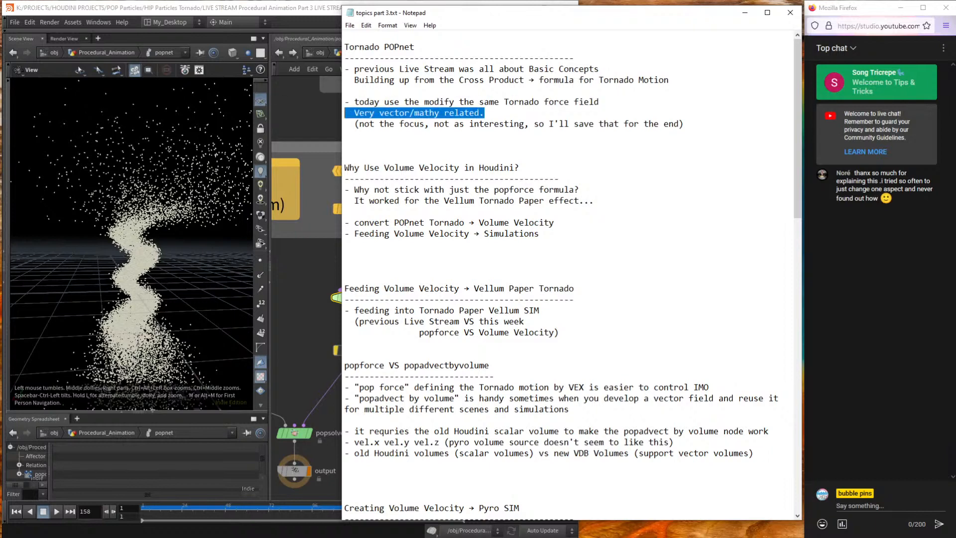
{"action": "left_click_drag", "start_coordinate": [685, 123], "coordinate": [345, 102]}
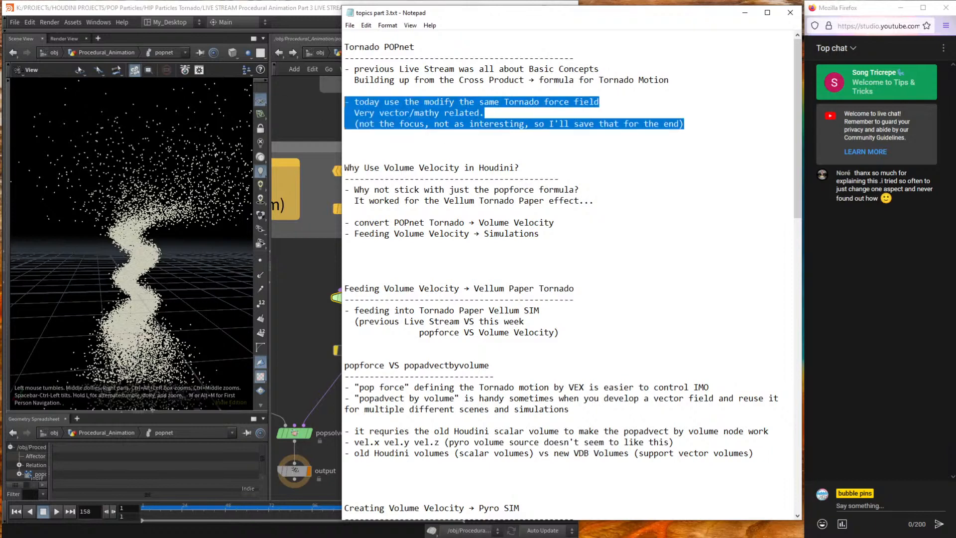
{"action": "left_click", "coordinate": [344, 156]}
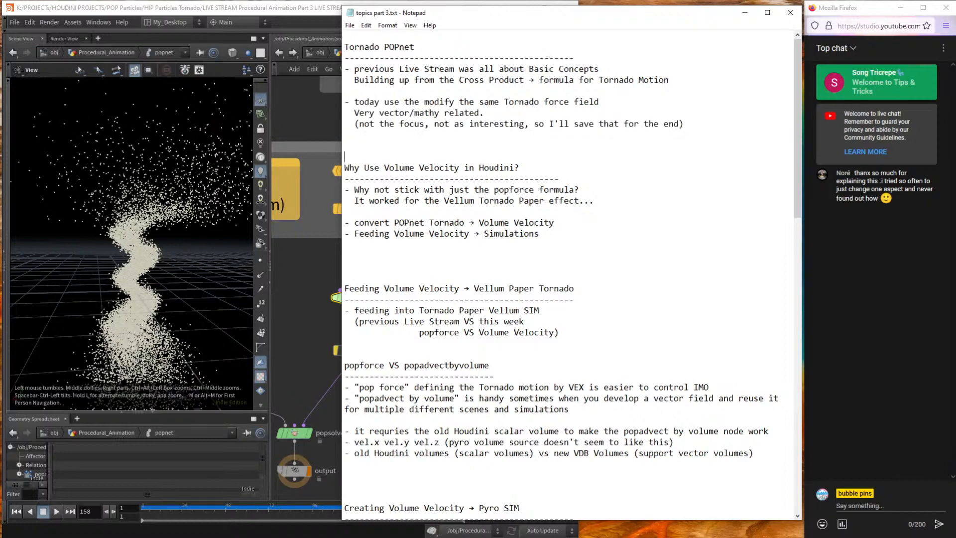
{"action": "triple_click", "coordinate": [431, 167]}
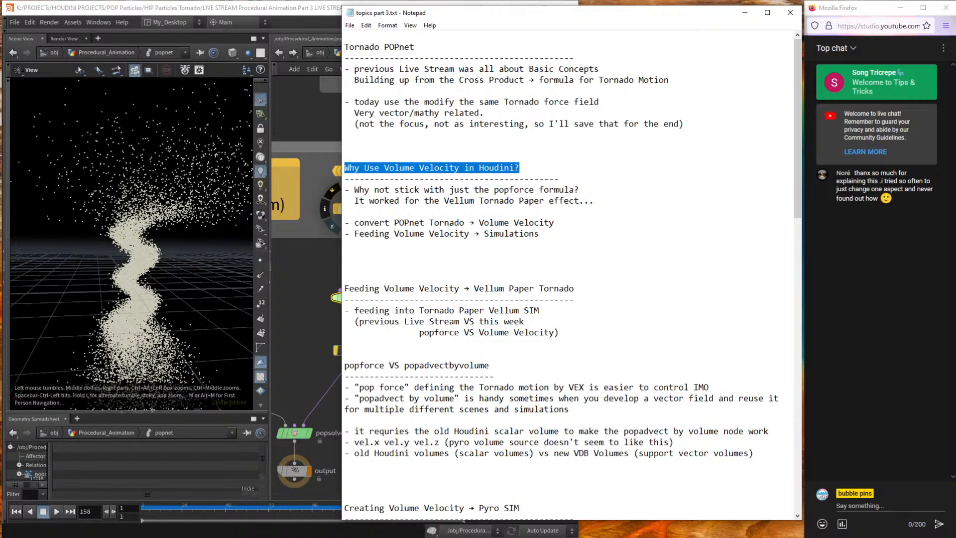
Switch to Houdini with its window widened up to the live chat, and open the Paper_Tornado object's network.
{"action": "left_click", "coordinate": [318, 206]}
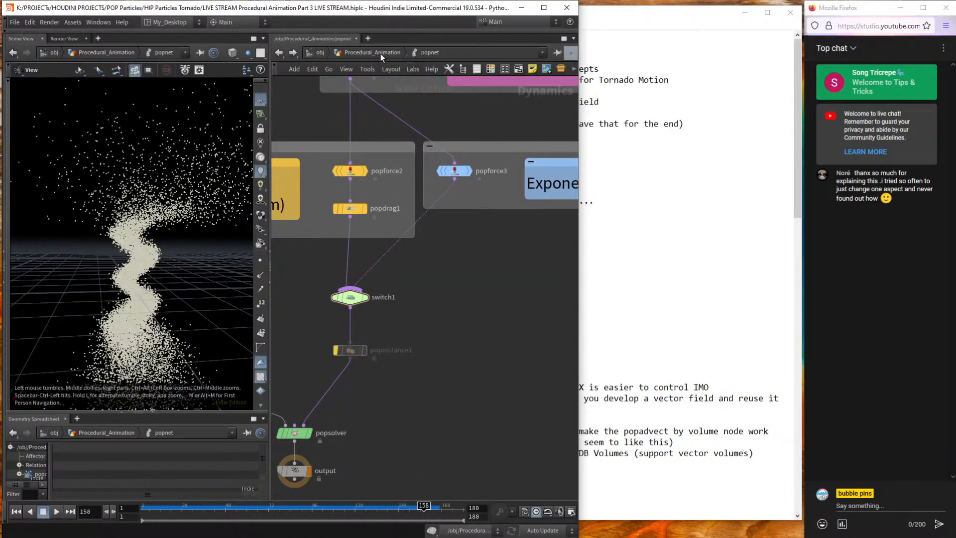
{"action": "left_click_drag", "start_coordinate": [578, 262], "coordinate": [812, 283]}
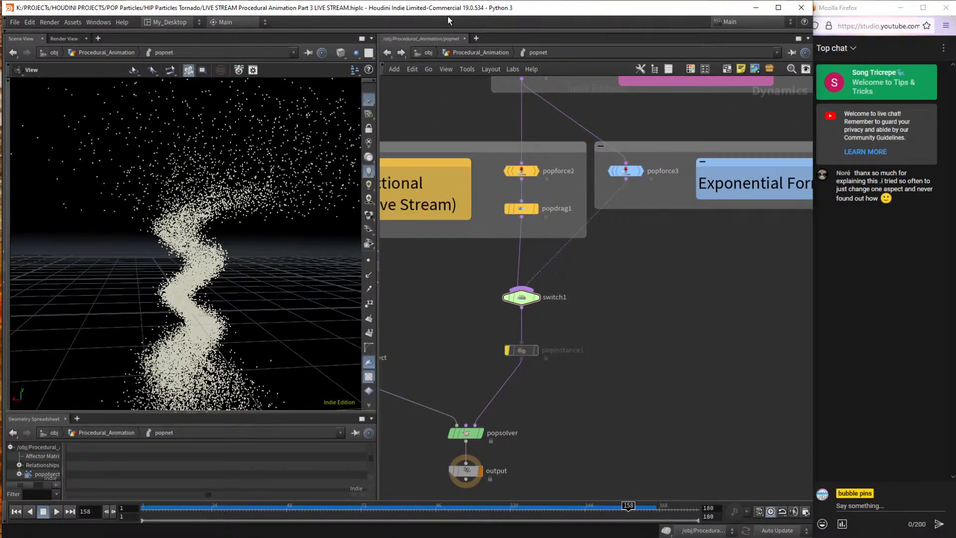
{"action": "left_click", "coordinate": [480, 56]}
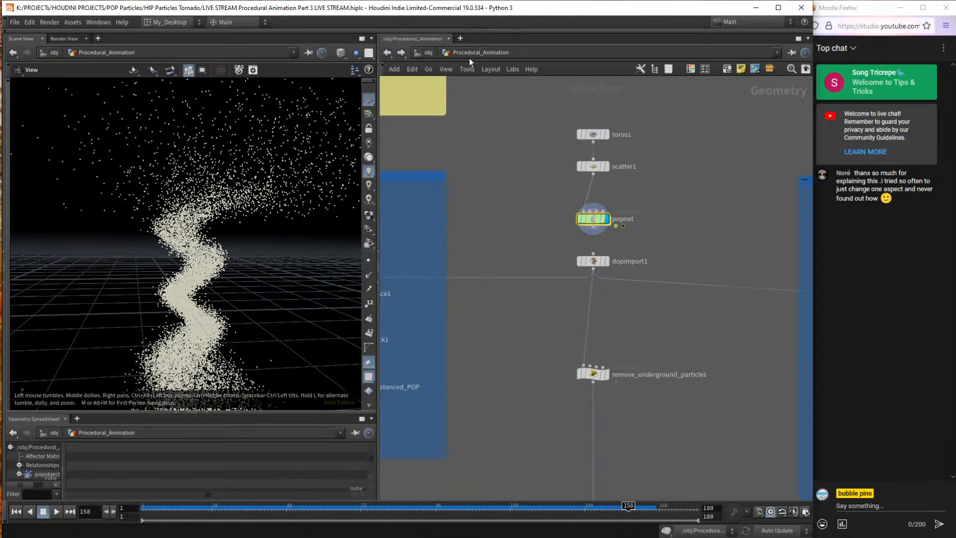
{"action": "left_click", "coordinate": [428, 52]}
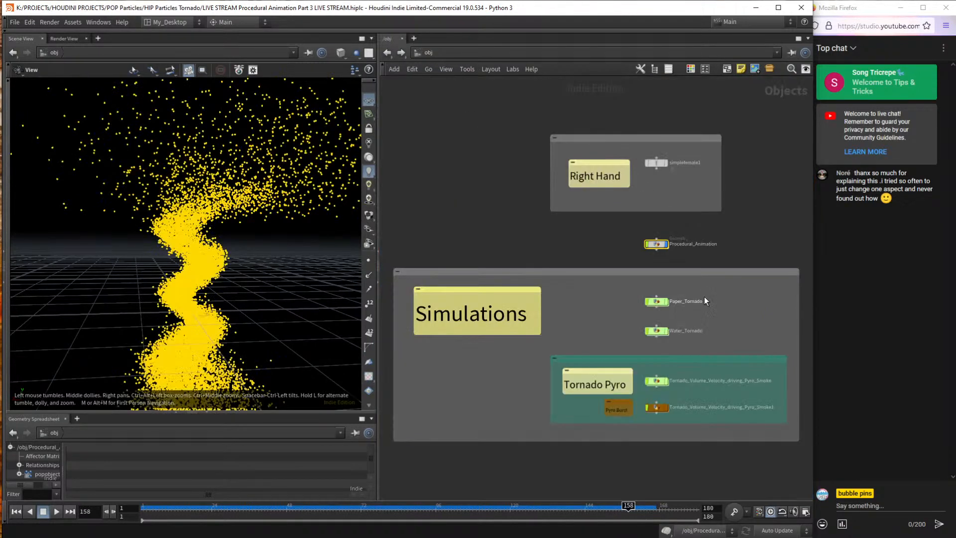
{"action": "left_click", "coordinate": [655, 301]}
{"action": "double_click", "coordinate": [655, 299]}
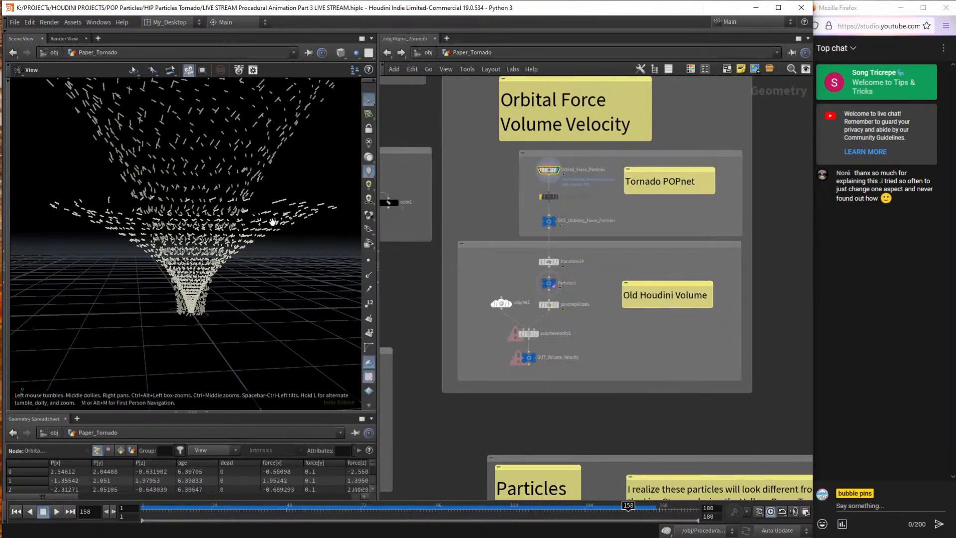
Display the vellumsolver1 result and play the paper simulation from frame 1.
{"action": "scroll", "coordinate": [423, 371], "scroll_direction": "down", "scroll_amount": 3}
{"action": "middle_click_drag", "start_coordinate": [423, 372], "coordinate": [532, 255]}
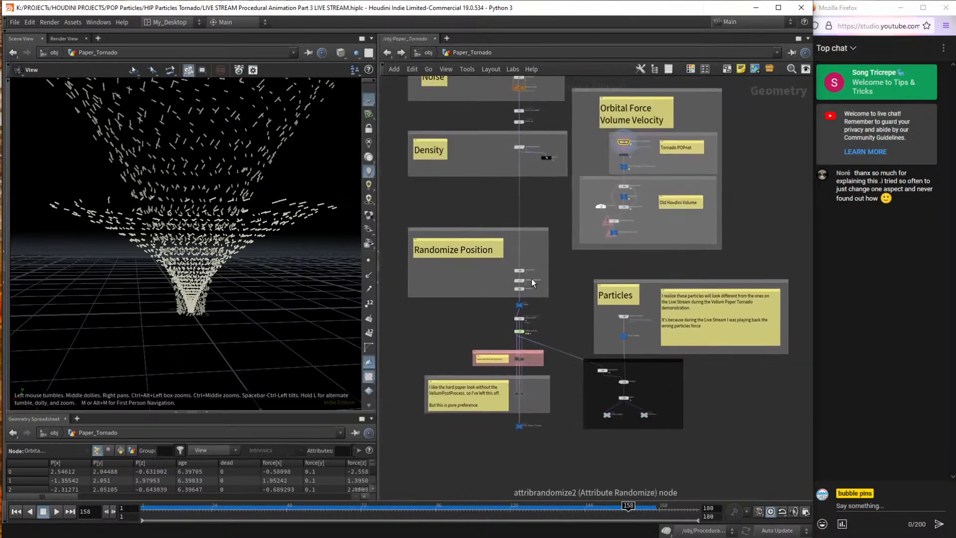
{"action": "scroll", "coordinate": [533, 276], "scroll_direction": "up", "scroll_amount": 5}
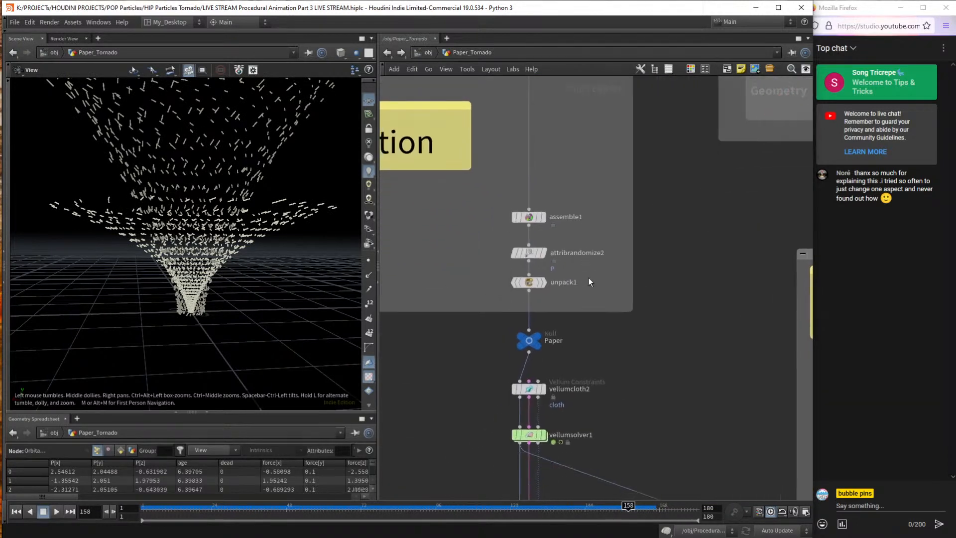
{"action": "key", "text": "ctrl+Up"}
{"action": "middle_click_drag", "start_coordinate": [578, 423], "coordinate": [548, 316]}
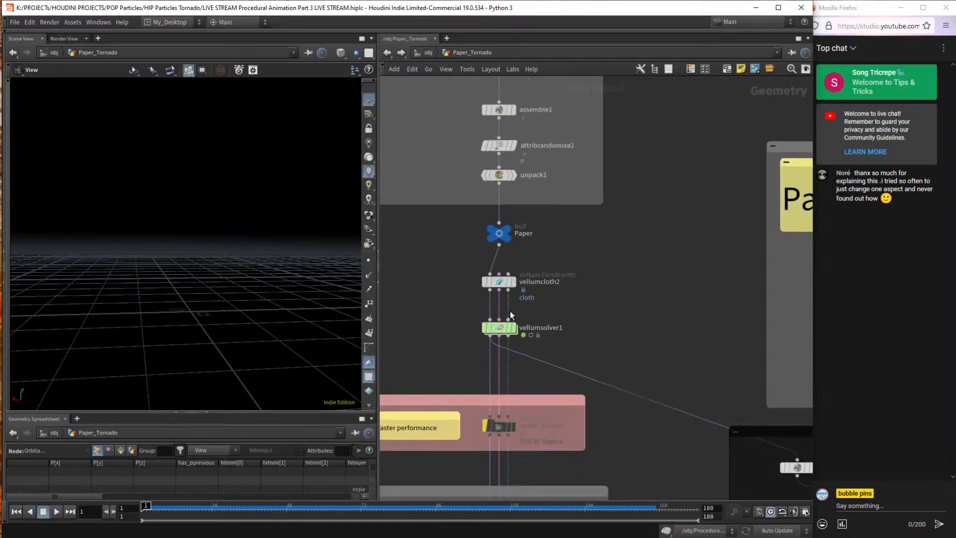
{"action": "left_click", "coordinate": [514, 328]}
{"action": "left_click", "coordinate": [495, 329]}
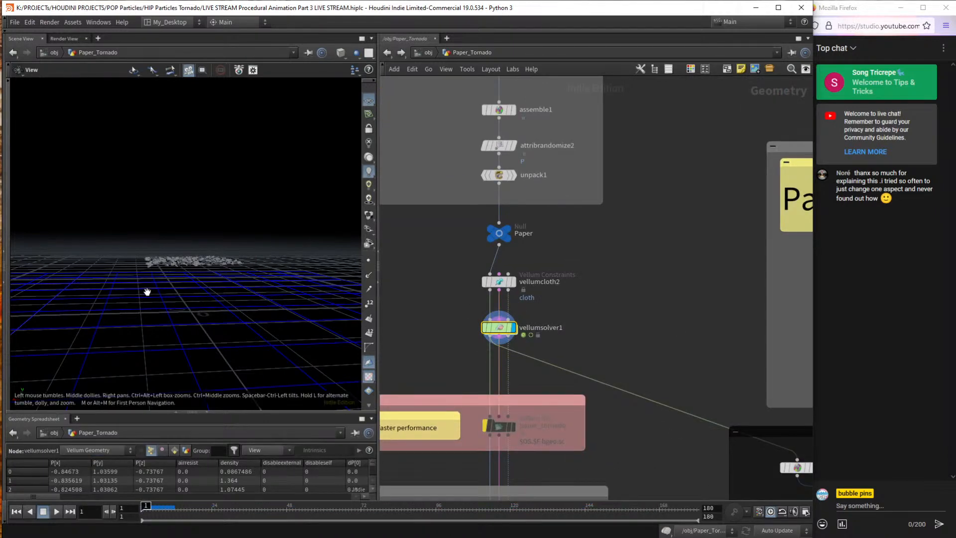
{"action": "key", "text": "Up"}
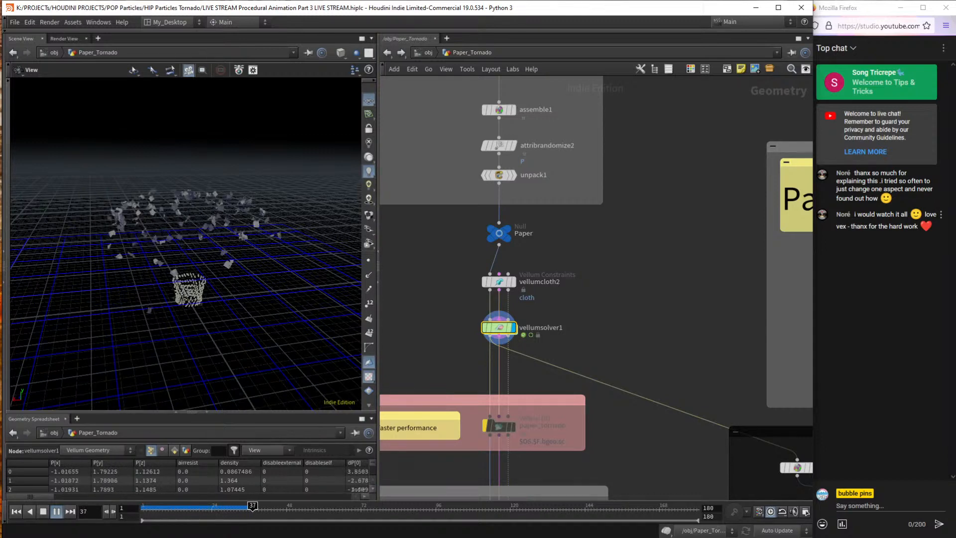
Check the latest live chat message, return to Houdini and rewind the simulation to frame 1.
{"action": "left_click", "coordinate": [854, 217]}
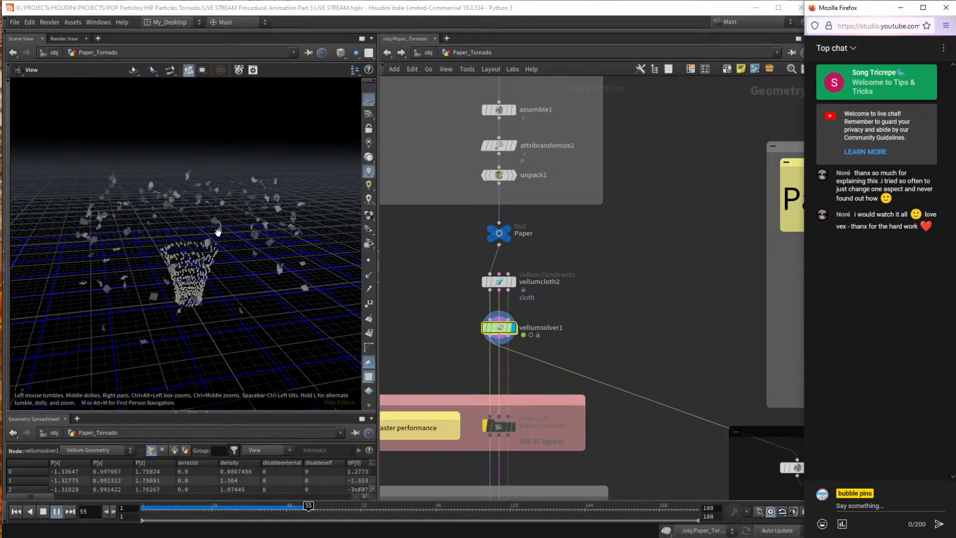
{"action": "left_click", "coordinate": [250, 257]}
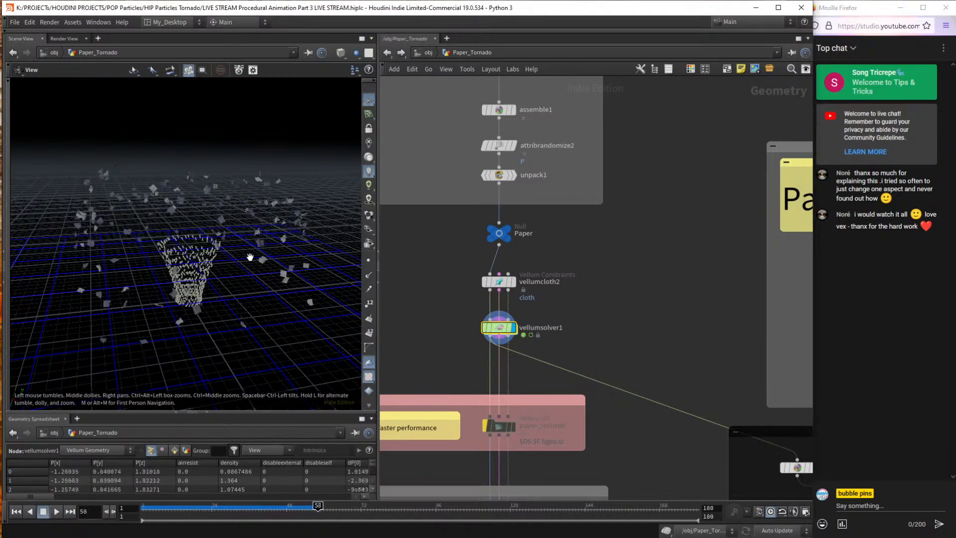
{"action": "key", "text": "ctrl+Up"}
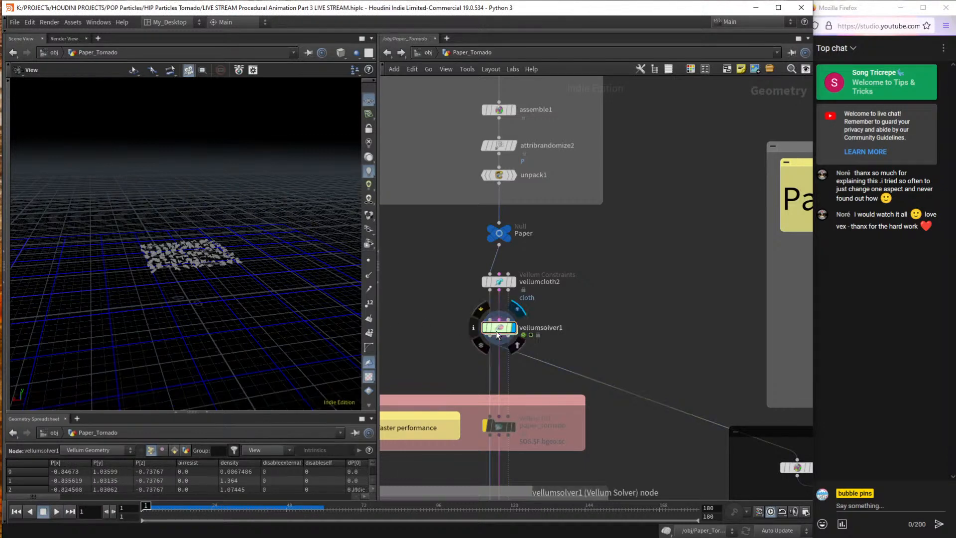
Inside vellumsolver1's forces network, wire popforce1 and popdrag1 into FORCE in place of popadvectbyvolumes1 and place them above it.
{"action": "double_click", "coordinate": [495, 331]}
{"action": "left_click_drag", "start_coordinate": [511, 319], "coordinate": [573, 282]}
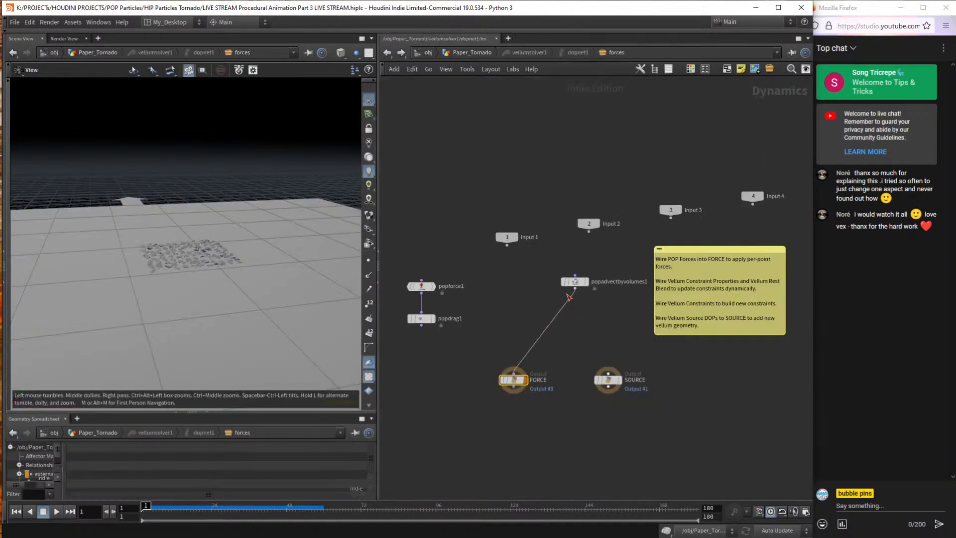
{"action": "left_click", "coordinate": [421, 325]}
{"action": "left_click", "coordinate": [512, 370]}
{"action": "left_click_drag", "start_coordinate": [438, 276], "coordinate": [513, 346]}
{"action": "middle_click_drag", "start_coordinate": [587, 336], "coordinate": [501, 335]}
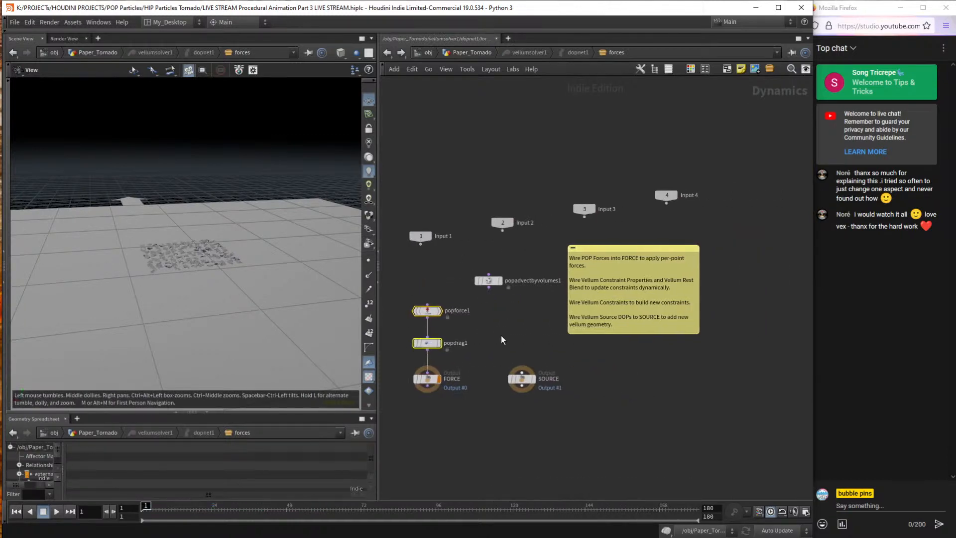
{"action": "left_click", "coordinate": [503, 336]}
Open the parameters of popforce1 in a separate window.
{"action": "left_click_drag", "start_coordinate": [451, 285], "coordinate": [416, 326]}
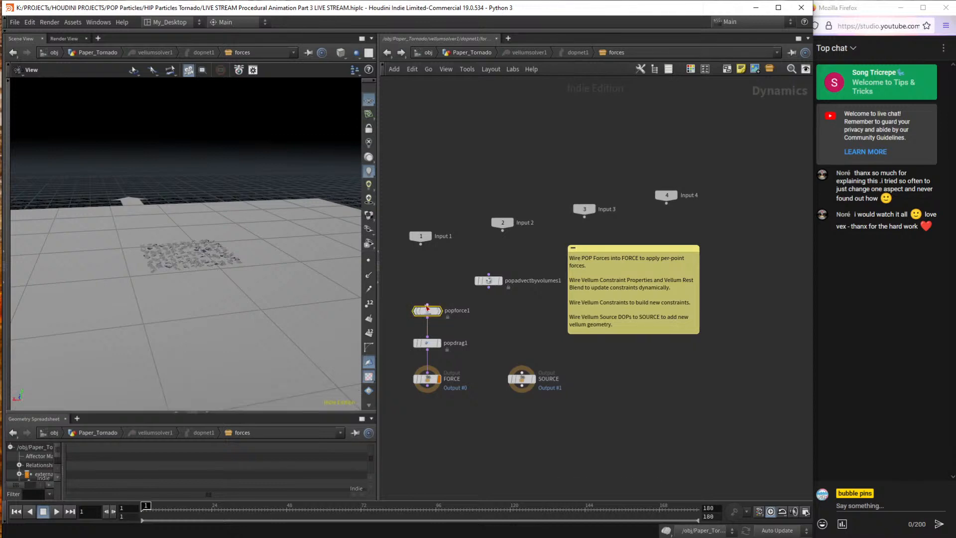
{"action": "right_click", "coordinate": [431, 311]}
{"action": "mouse_move", "coordinate": [485, 354]}
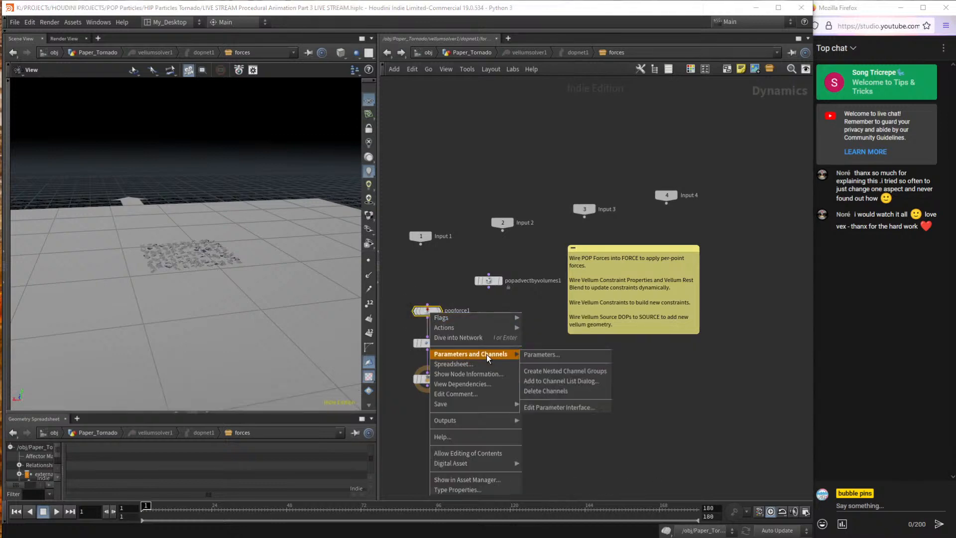
{"action": "left_click", "coordinate": [574, 354]}
{"action": "left_click_drag", "start_coordinate": [577, 361], "coordinate": [439, 311]}
Examine popforce1's orbit VEX code from the axis vector to the final force line, moving the parameter window clear of the nodes.
{"action": "left_click", "coordinate": [547, 320]}
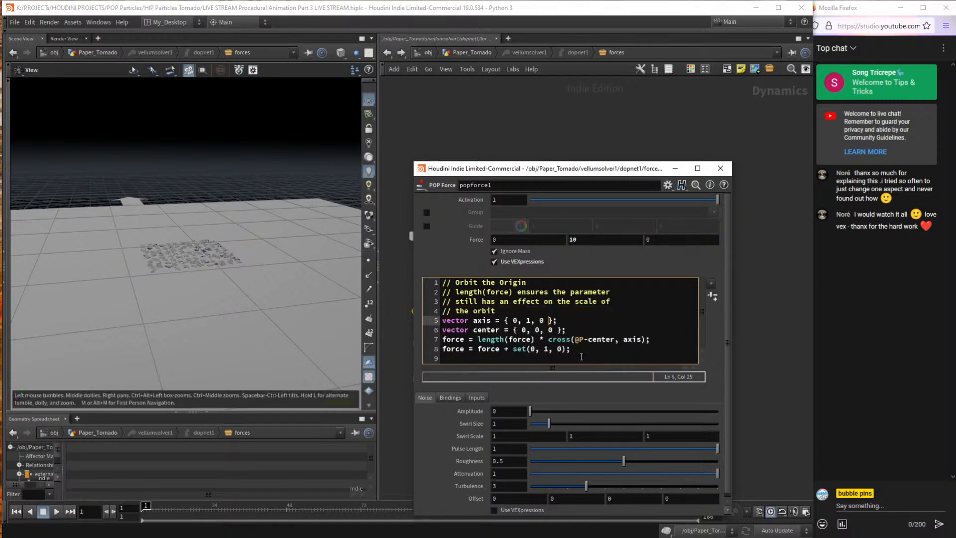
{"action": "left_click", "coordinate": [611, 349]}
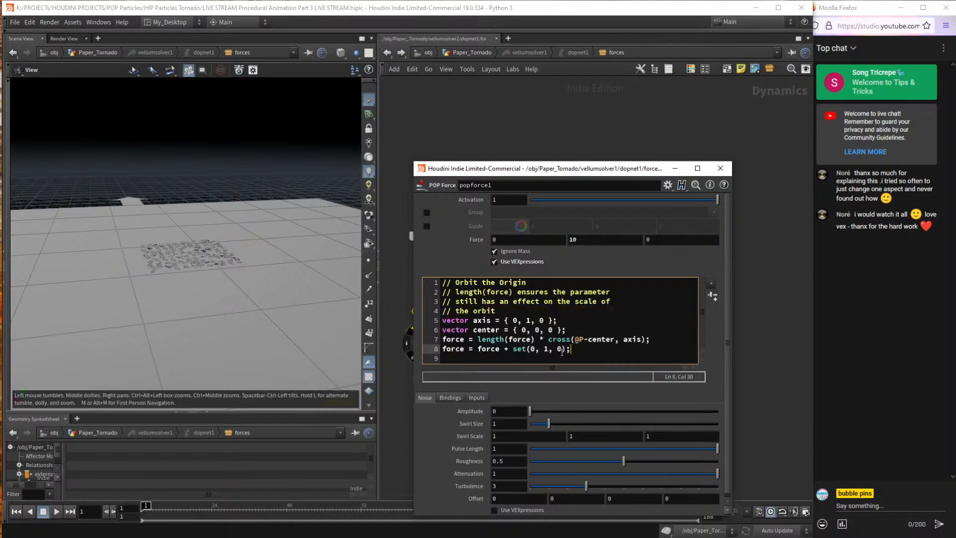
{"action": "left_click_drag", "start_coordinate": [603, 356], "coordinate": [400, 314]}
{"action": "left_click", "coordinate": [617, 348]}
{"action": "left_click_drag", "start_coordinate": [625, 172], "coordinate": [217, 323]}
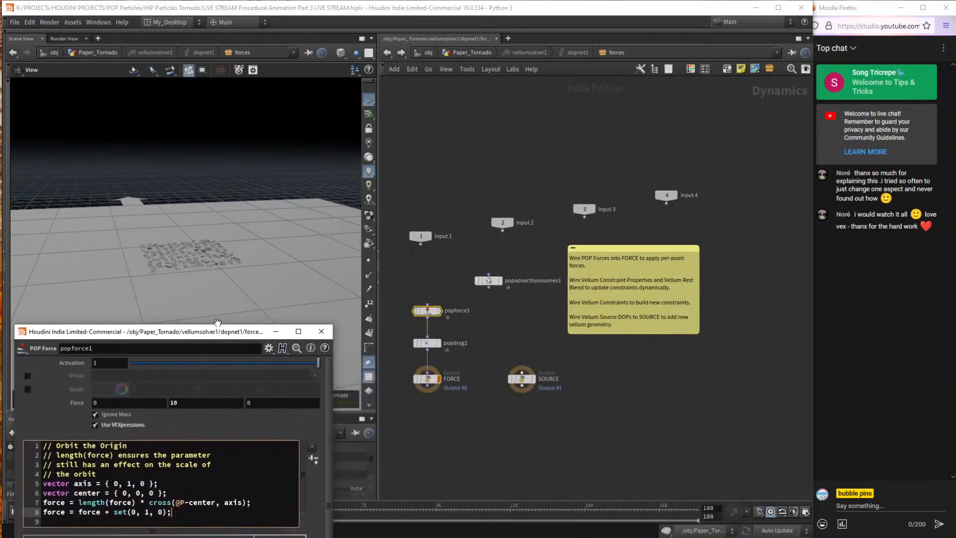
Return to the Paper_Tornado network and, while the simulation plays, highlight the @P-center and axis arguments of the cross product.
{"action": "left_click", "coordinate": [472, 53]}
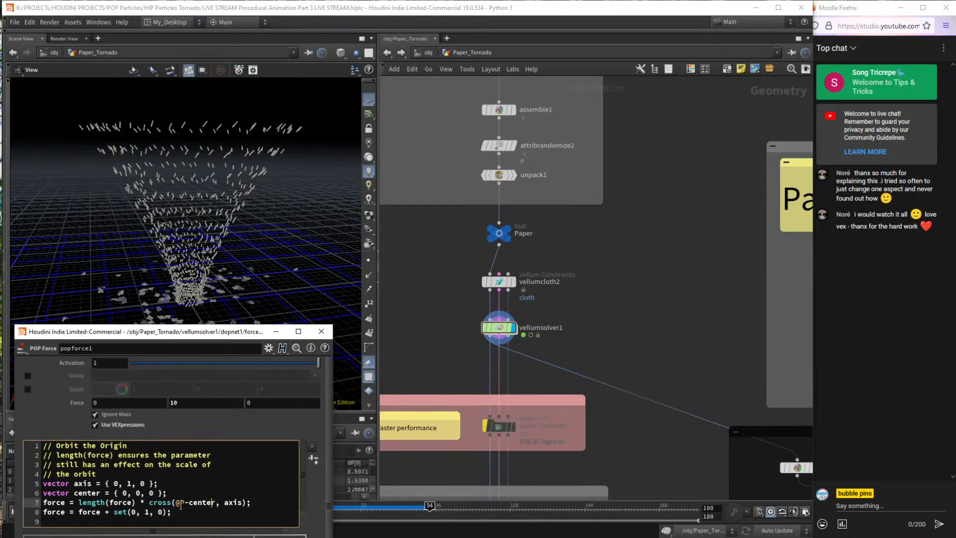
{"action": "left_click_drag", "start_coordinate": [220, 502], "coordinate": [175, 502]}
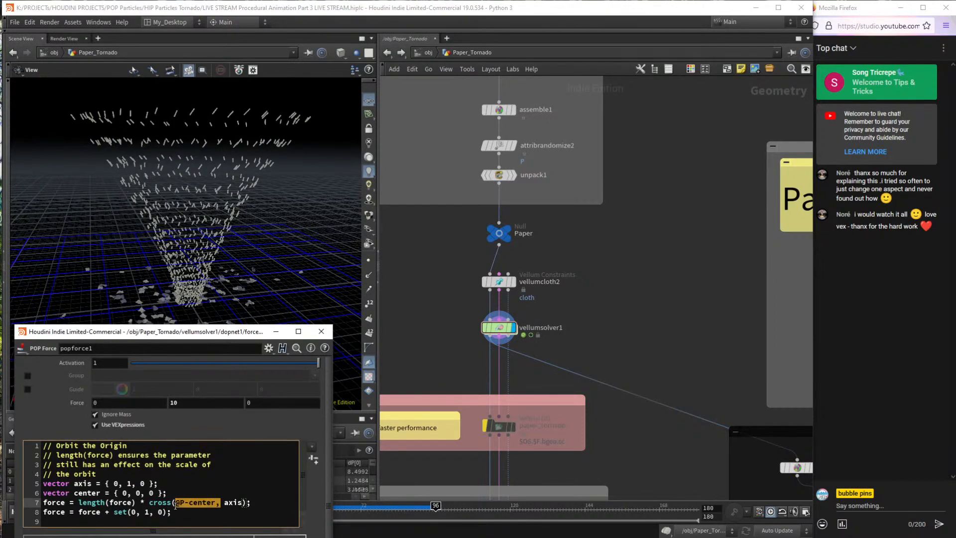
{"action": "double_click", "coordinate": [232, 502]}
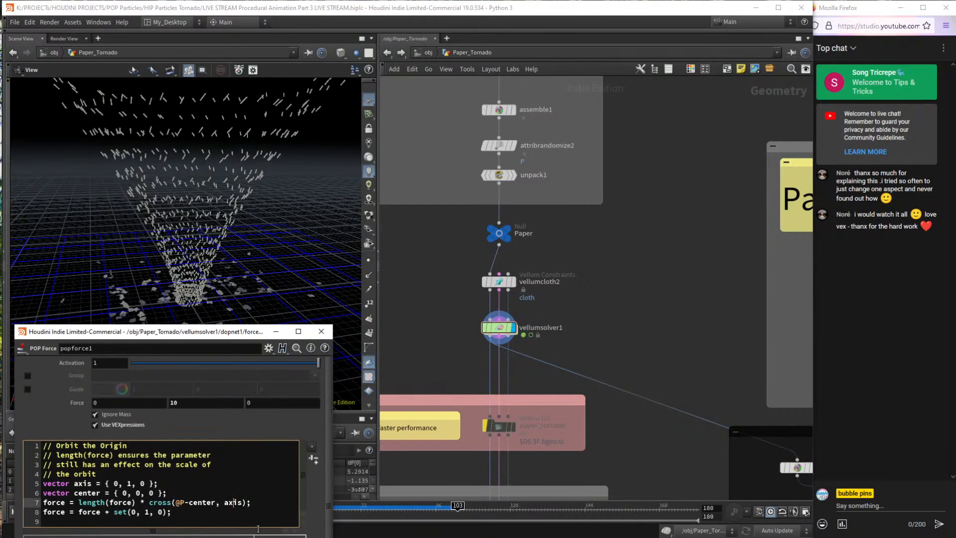
{"action": "left_click", "coordinate": [246, 494]}
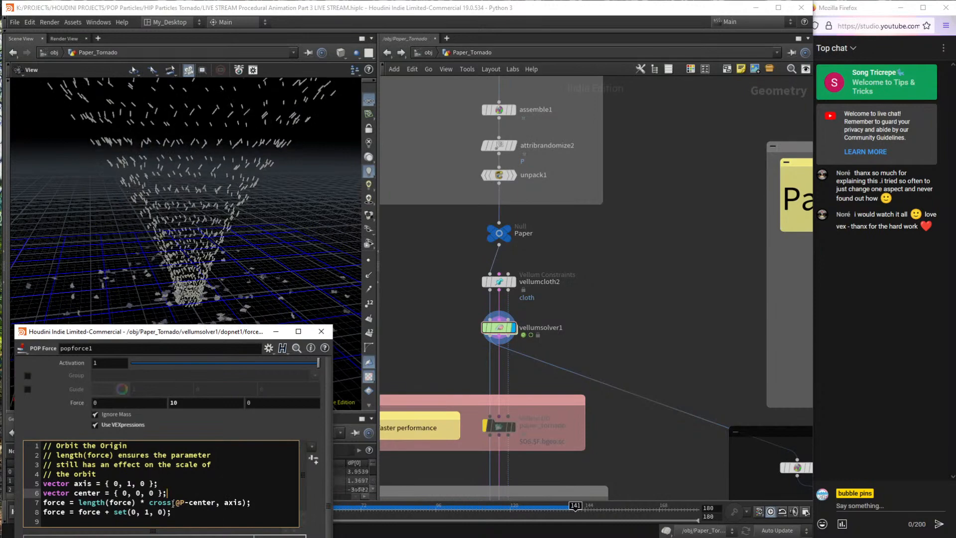
{"action": "left_click_drag", "start_coordinate": [175, 502], "coordinate": [244, 502]}
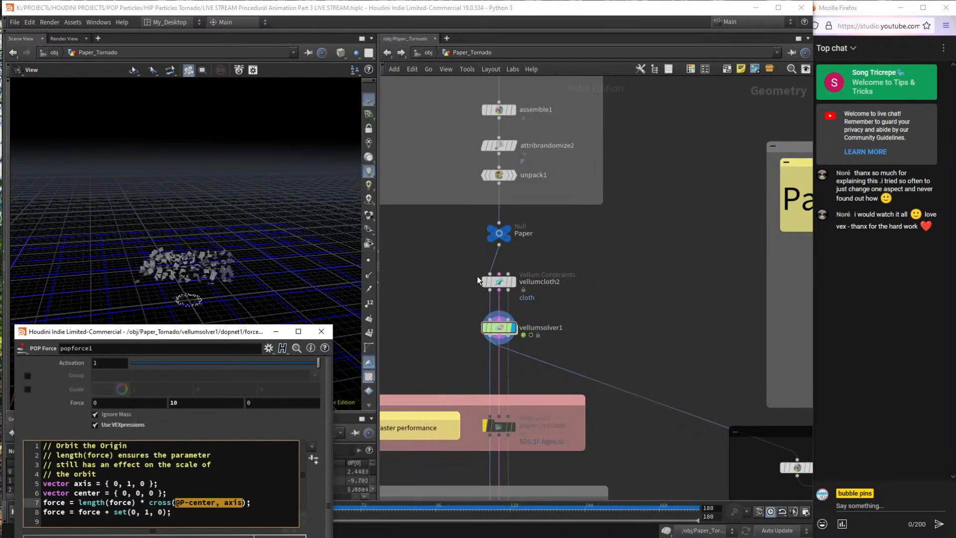
Uncover more of the viewport and inspect the paper motion from several angles, both outside and inside vellumsolver1's forces network.
{"action": "left_click_drag", "start_coordinate": [193, 330], "coordinate": [230, 354]}
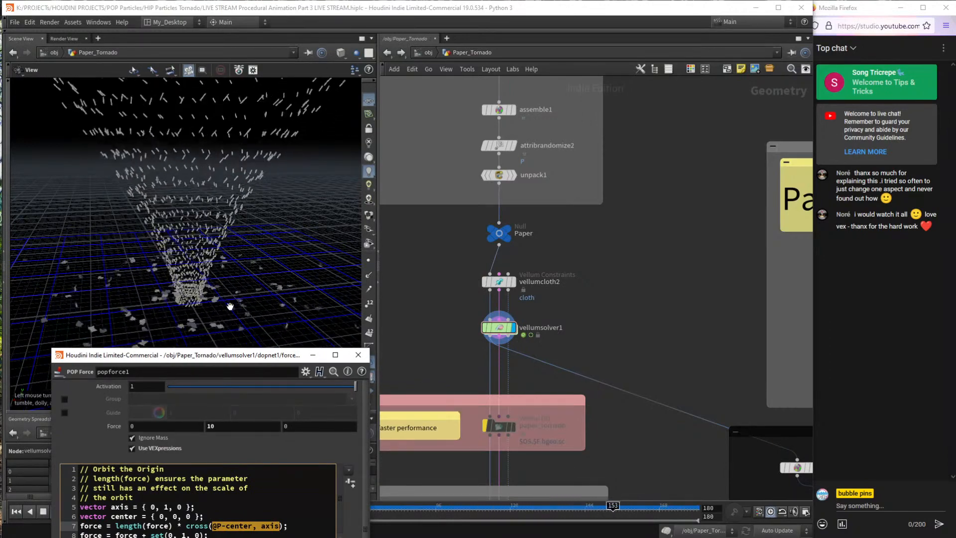
{"action": "left_click_drag", "start_coordinate": [197, 272], "coordinate": [197, 255]}
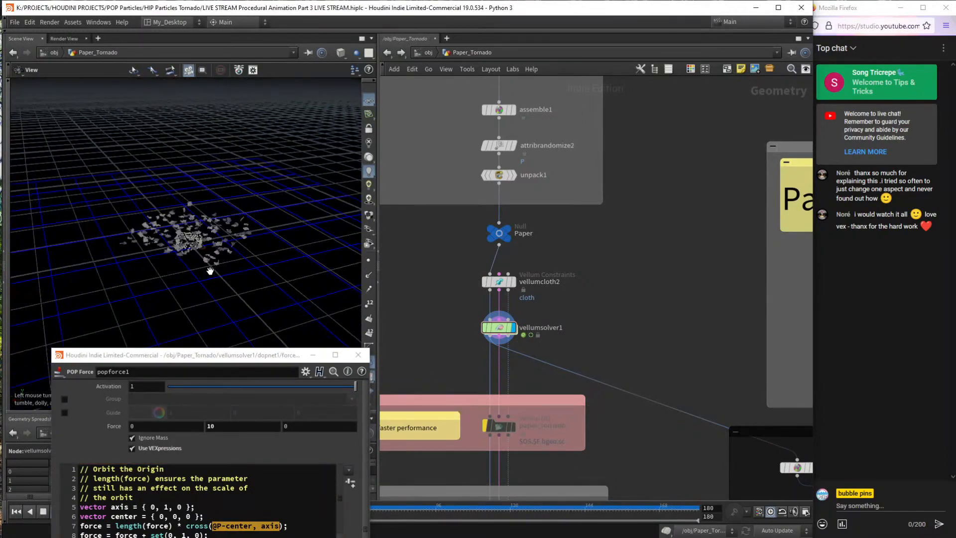
{"action": "double_click", "coordinate": [497, 327]}
{"action": "left_click_drag", "start_coordinate": [198, 253], "coordinate": [212, 254]}
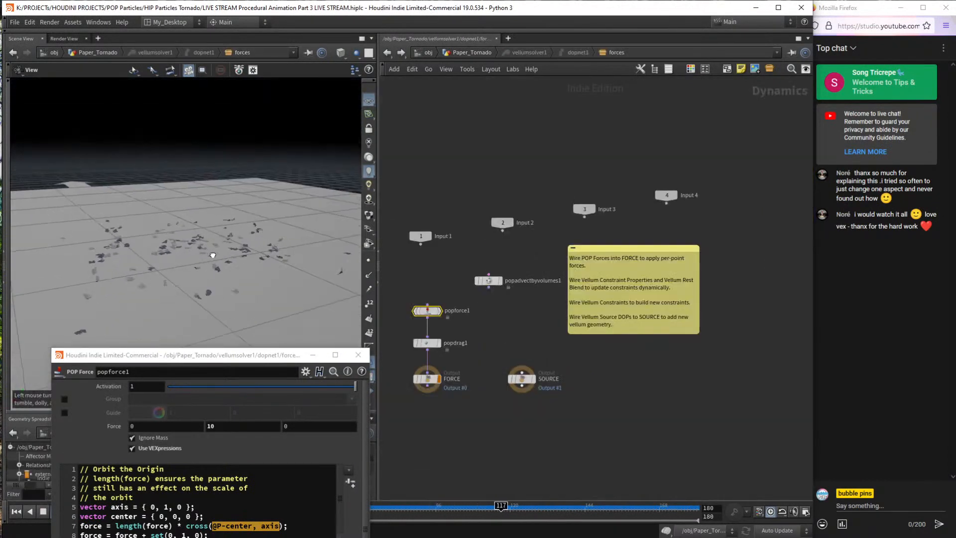
{"action": "middle_click_drag", "start_coordinate": [495, 356], "coordinate": [526, 366]}
{"action": "left_click_drag", "start_coordinate": [279, 264], "coordinate": [258, 255]}
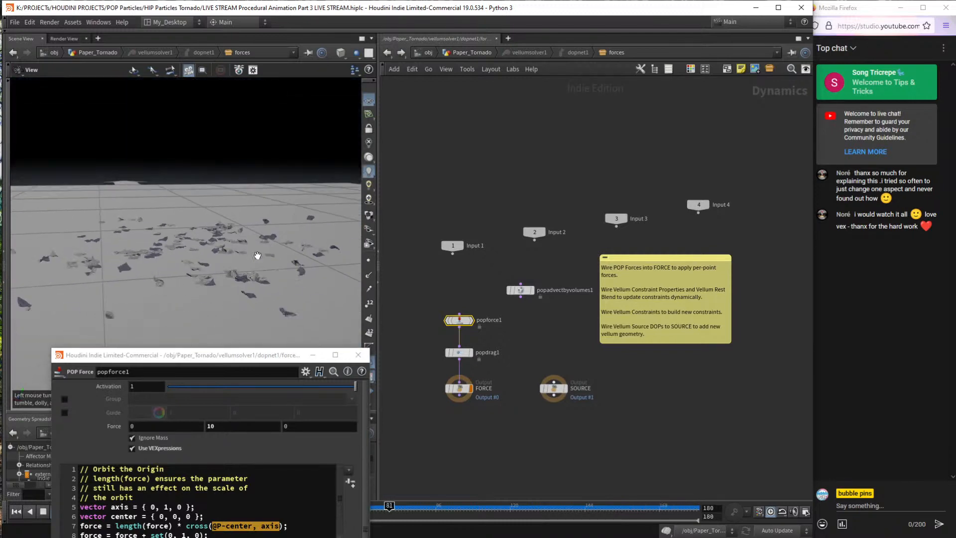
Return to the Paper_Tornado network and move the vellumsolver1 node slightly lower.
{"action": "left_click", "coordinate": [472, 53]}
{"action": "left_click_drag", "start_coordinate": [428, 352], "coordinate": [628, 323]}
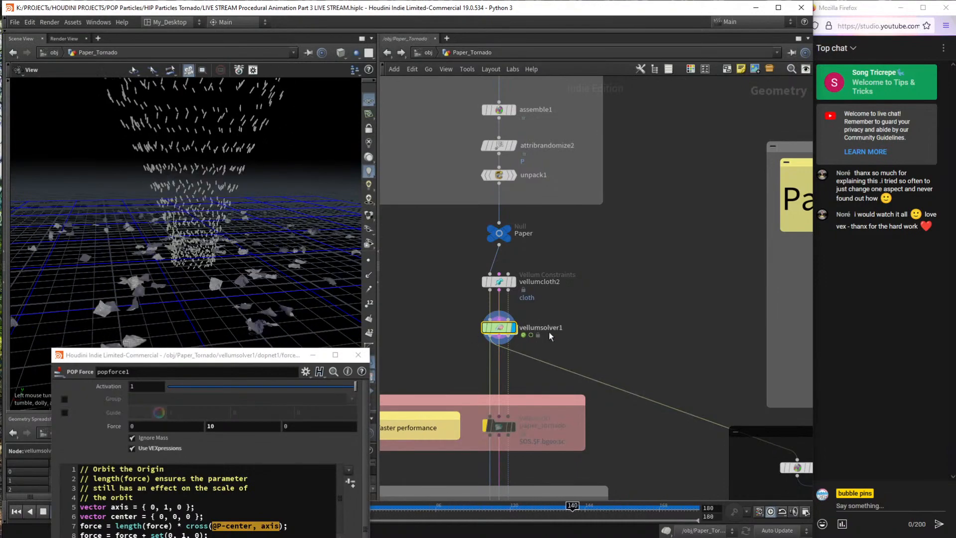
{"action": "left_click_drag", "start_coordinate": [497, 327], "coordinate": [496, 338]}
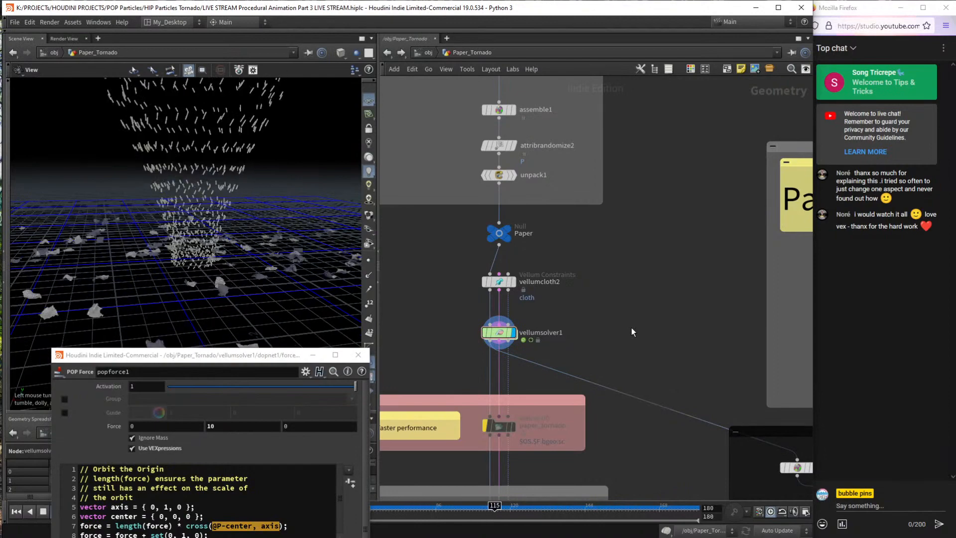
Place a DOP Network beside vellumsolver1, look inside it, then return to Paper_Tornado and delete the new node.
{"action": "key", "text": "Tab"}
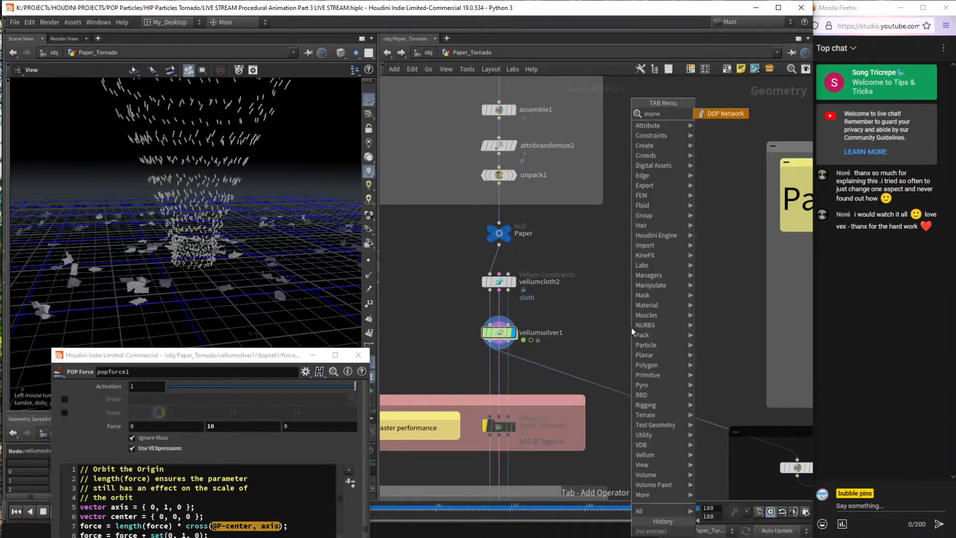
{"action": "left_click", "coordinate": [631, 327]}
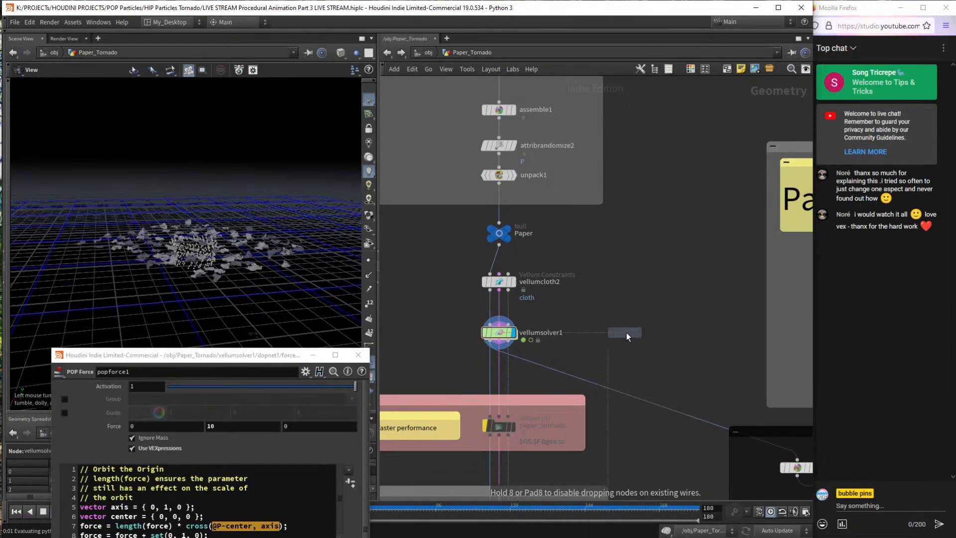
{"action": "left_click", "coordinate": [626, 332]}
{"action": "double_click", "coordinate": [622, 333]}
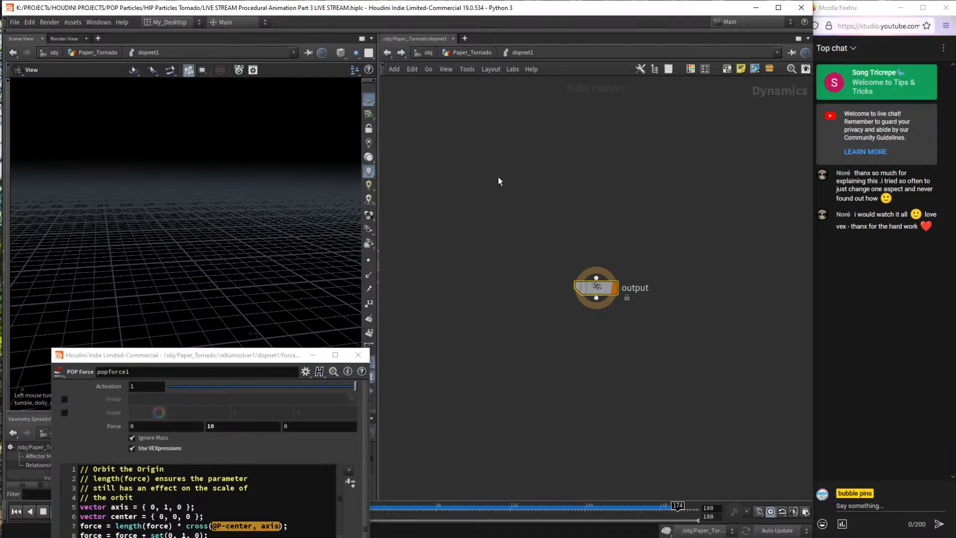
{"action": "left_click", "coordinate": [472, 53]}
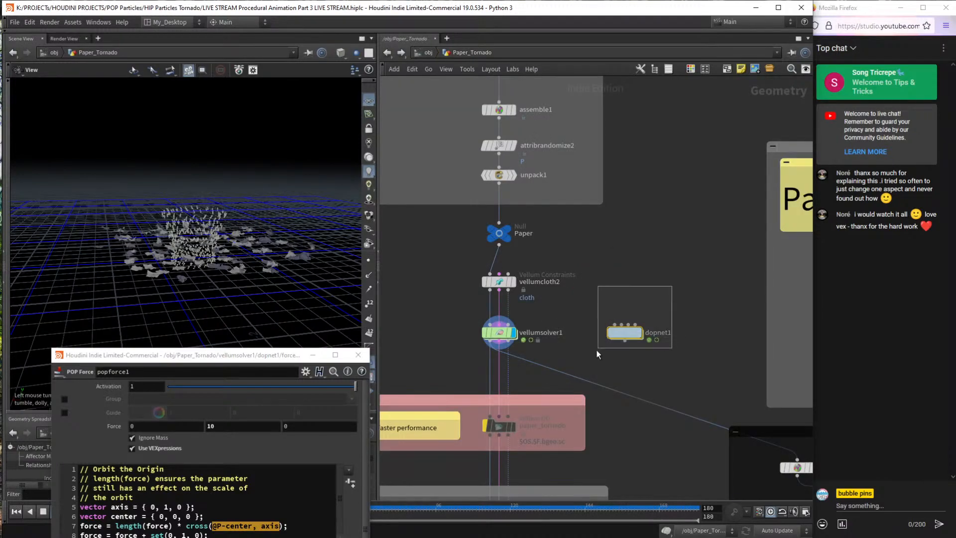
{"action": "key", "text": "Delete"}
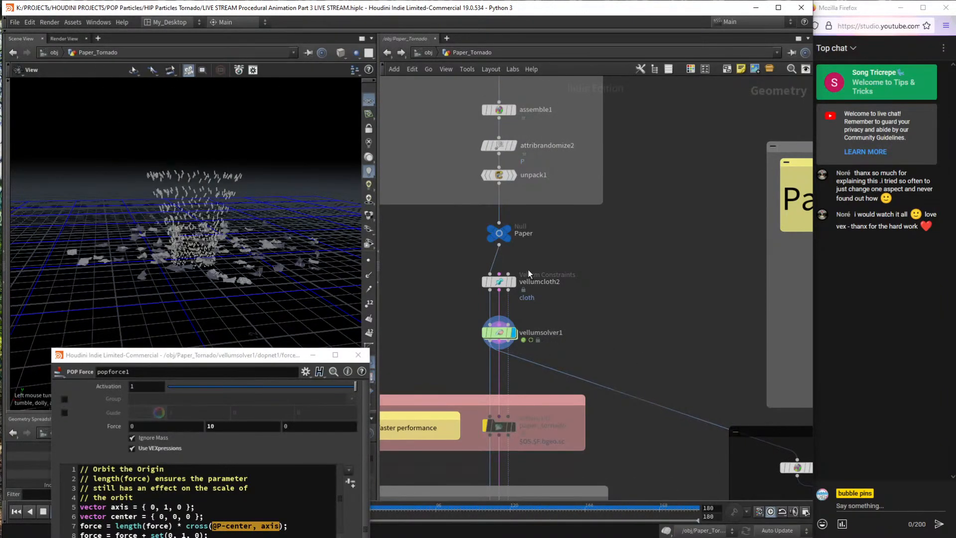
Select vellumsolver1, look into its forces network, and return to the Paper_Tornado network.
{"action": "mouse_move", "coordinate": [504, 331]}
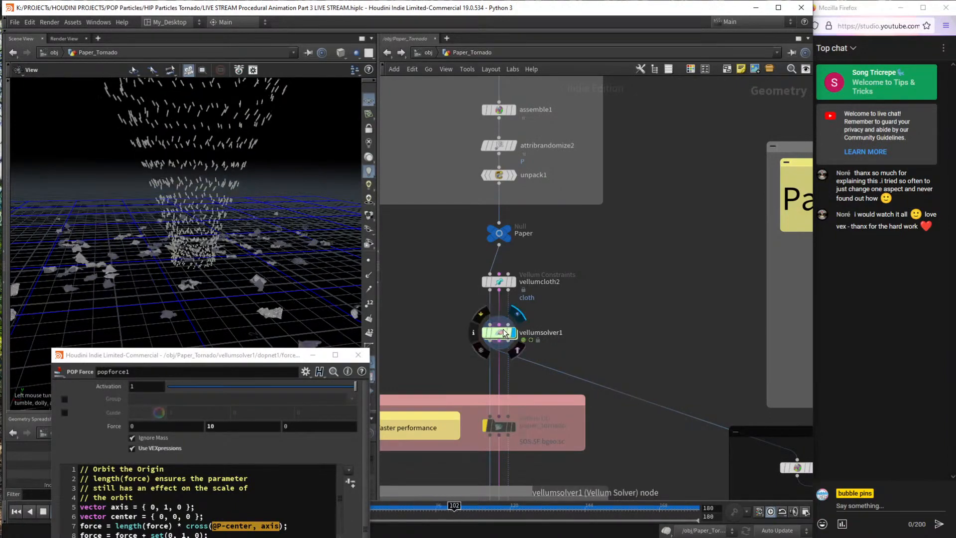
{"action": "left_click", "coordinate": [502, 331]}
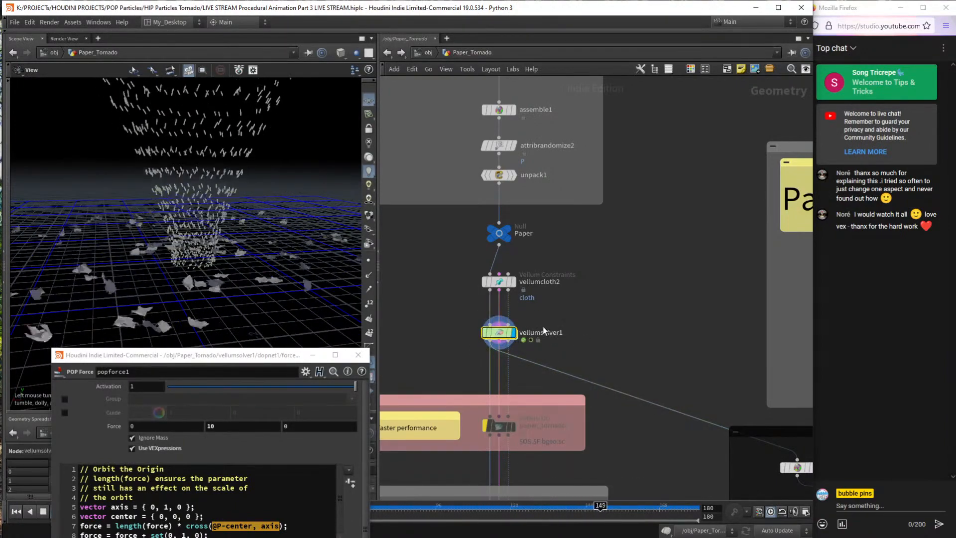
{"action": "left_click_drag", "start_coordinate": [454, 314], "coordinate": [613, 362]}
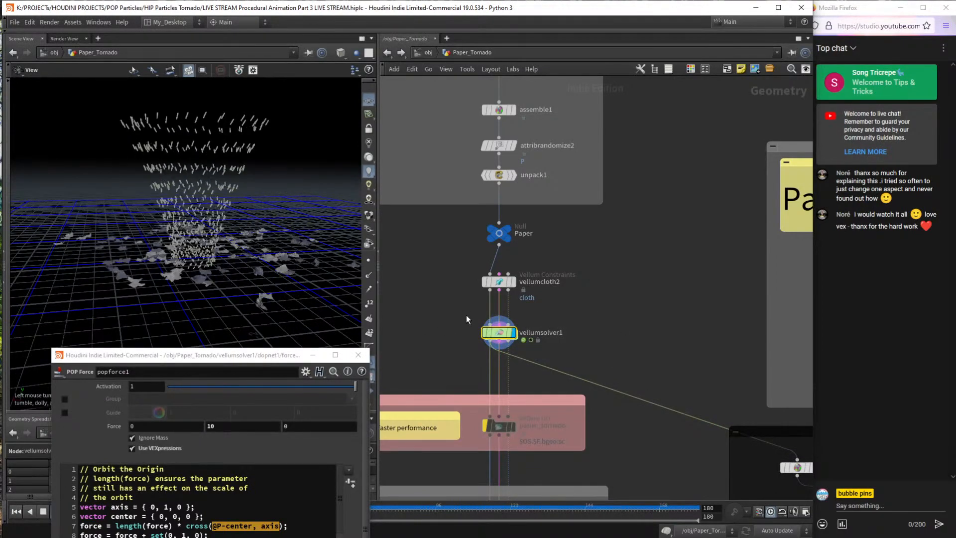
{"action": "double_click", "coordinate": [504, 330]}
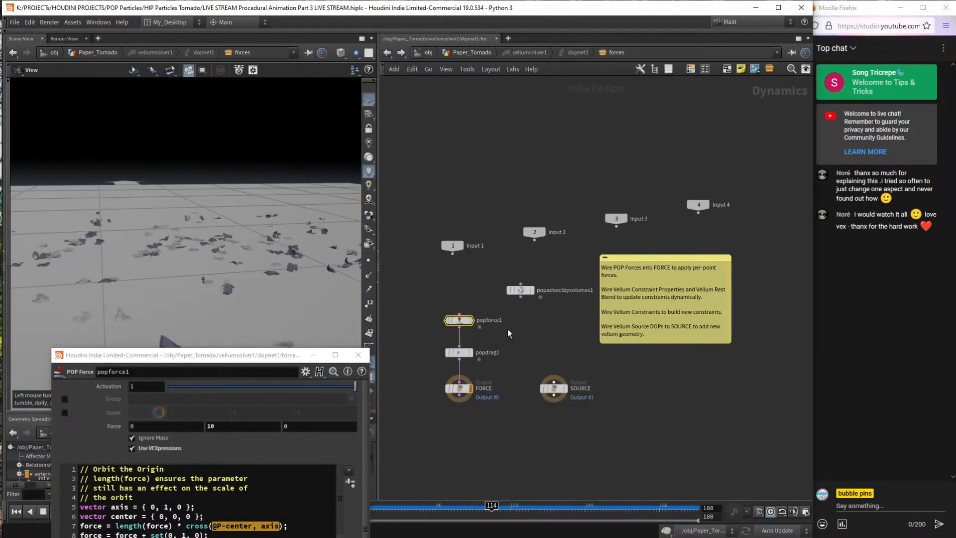
{"action": "left_click", "coordinate": [471, 52]}
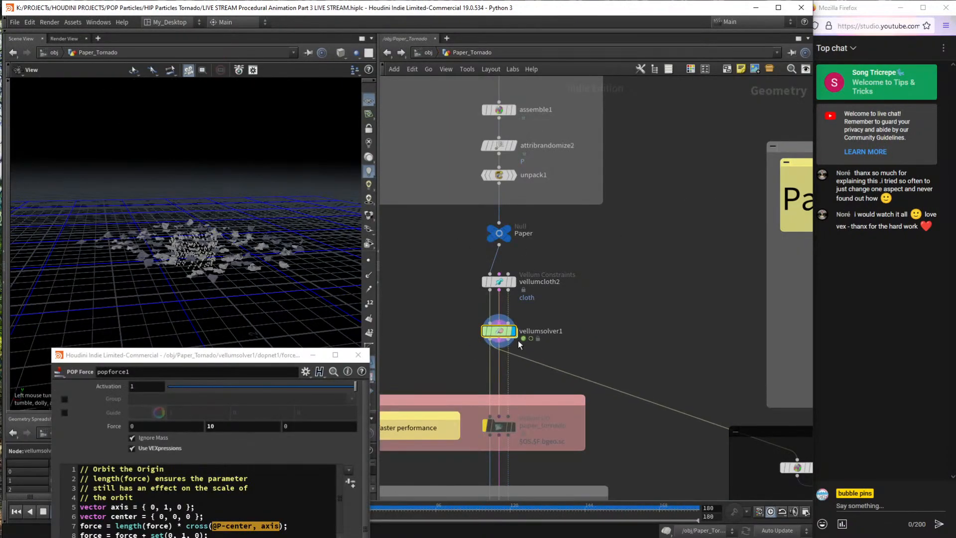
Reopen vellumsolver1's forces network and examine the FORCE and SOURCE outputs, leaving FORCE selected.
{"action": "double_click", "coordinate": [499, 333]}
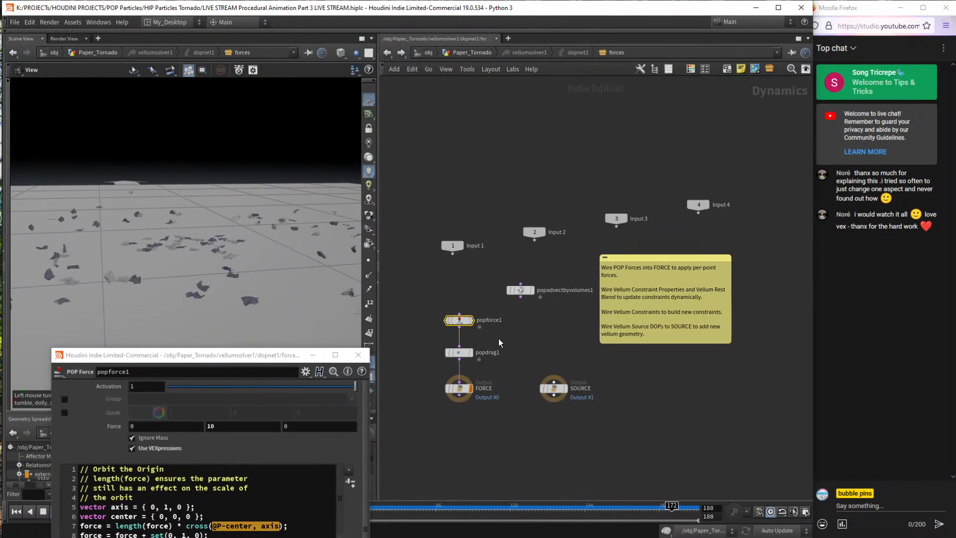
{"action": "scroll", "coordinate": [494, 336], "scroll_direction": "up", "scroll_amount": 2}
{"action": "scroll", "coordinate": [495, 336], "scroll_direction": "up", "scroll_amount": 4}
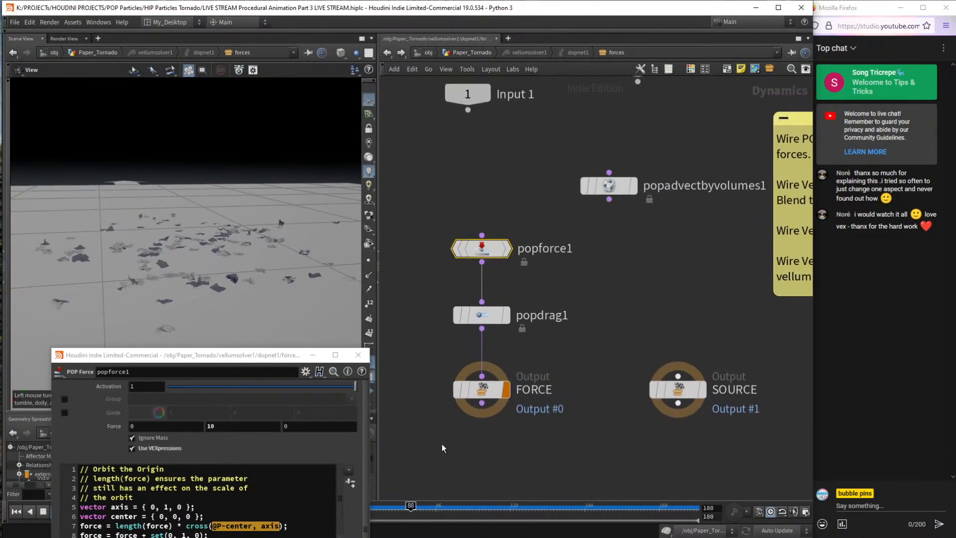
{"action": "left_click_drag", "start_coordinate": [441, 440], "coordinate": [714, 358]}
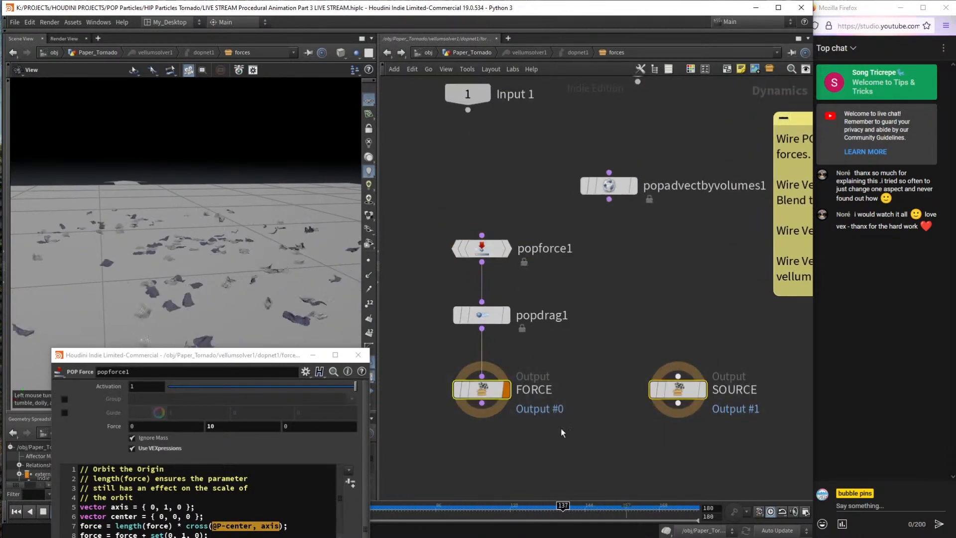
{"action": "left_click", "coordinate": [584, 442]}
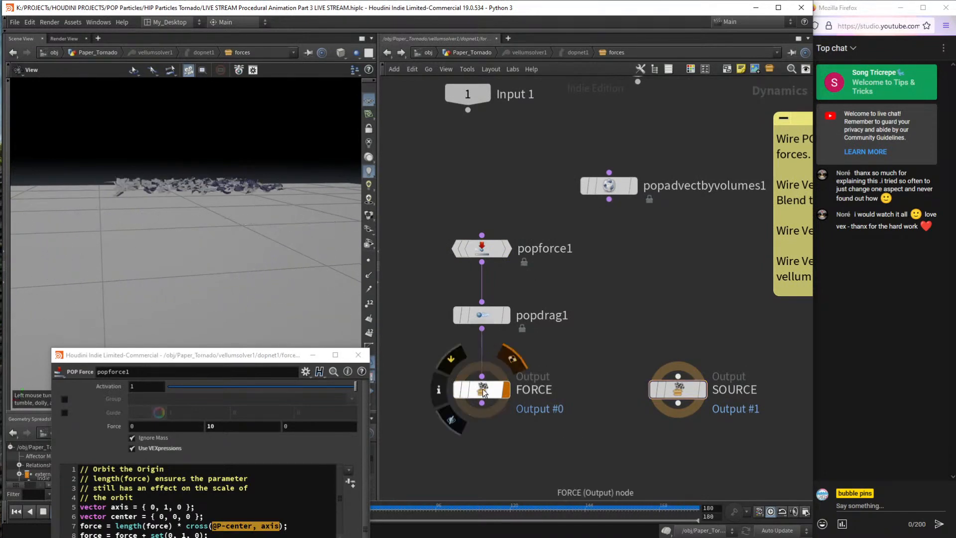
{"action": "mouse_move", "coordinate": [507, 402]}
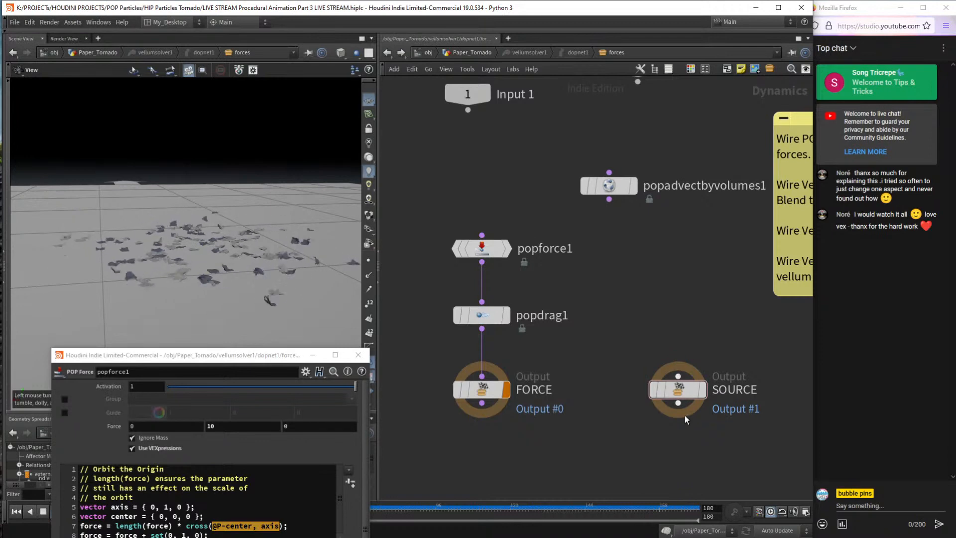
{"action": "mouse_move", "coordinate": [476, 388]}
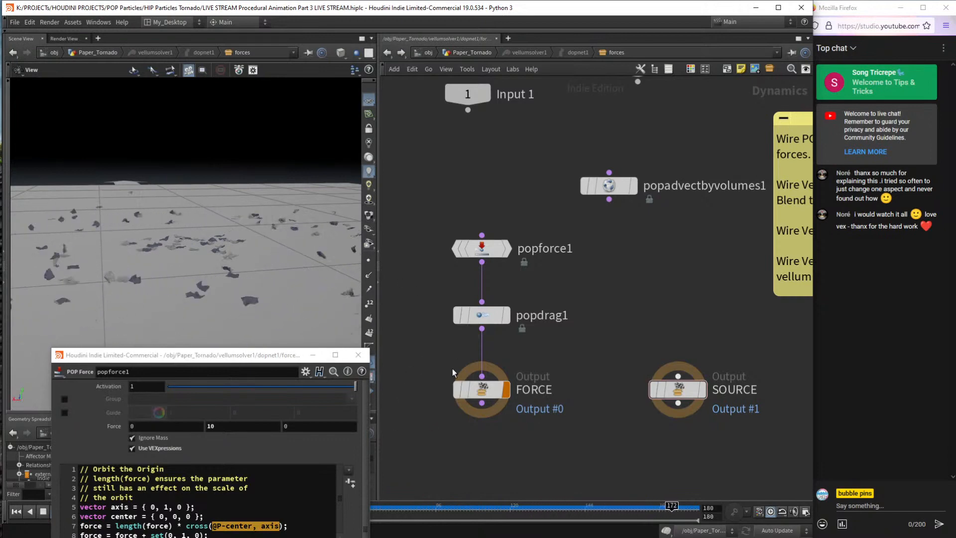
{"action": "left_click", "coordinate": [463, 386]}
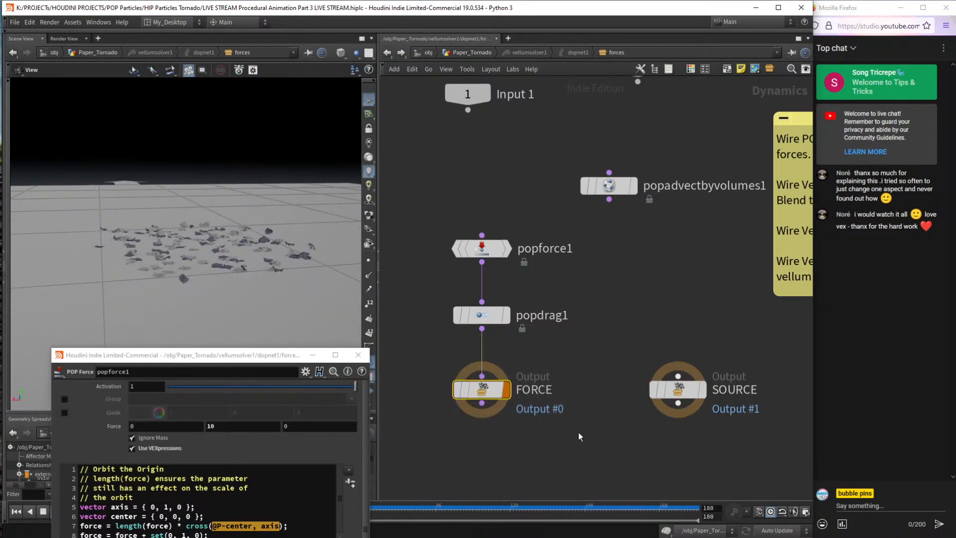
{"action": "mouse_move", "coordinate": [514, 358]}
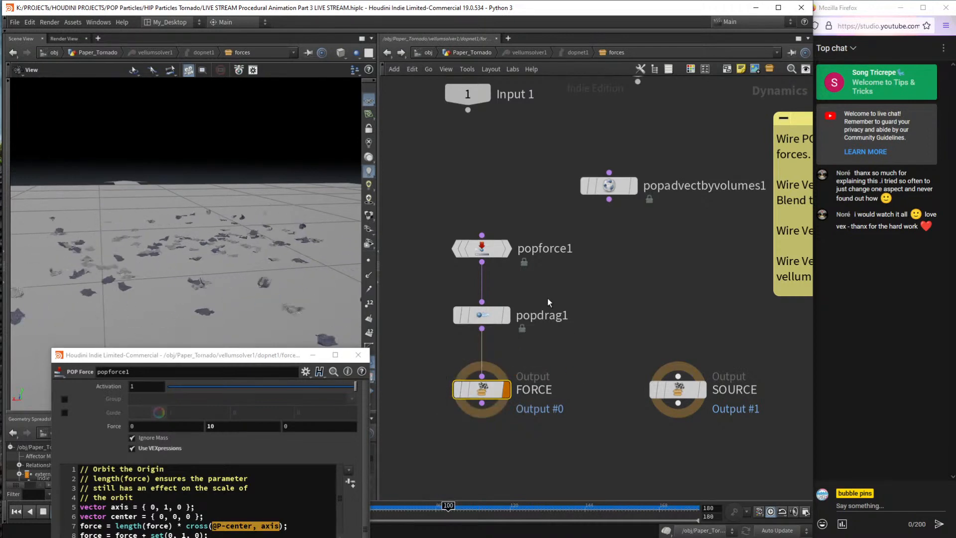
Move popadvectbyvolumes1 slightly higher, select popforce1, and raise and widen its parameter window with the VEX code text enlarged.
{"action": "left_click_drag", "start_coordinate": [608, 185], "coordinate": [614, 147]}
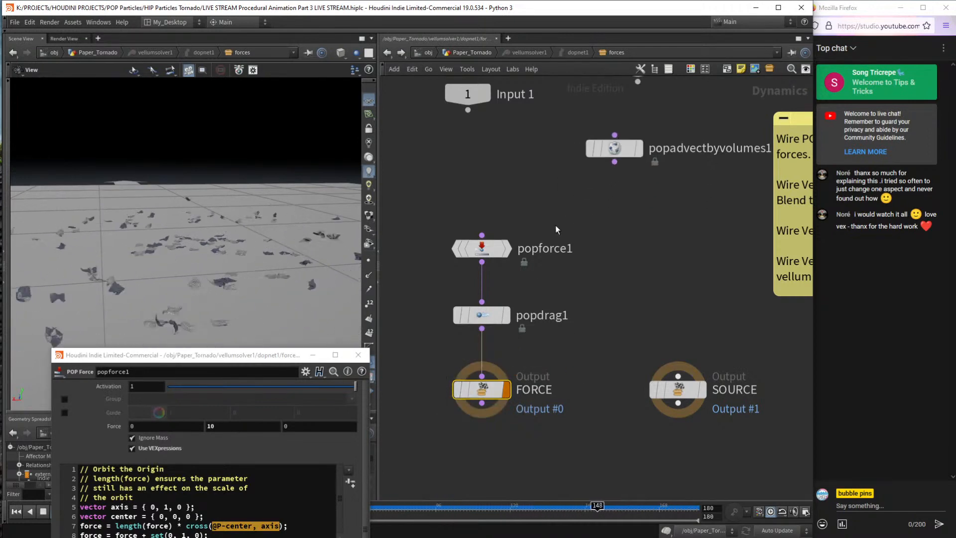
{"action": "left_click", "coordinate": [481, 248]}
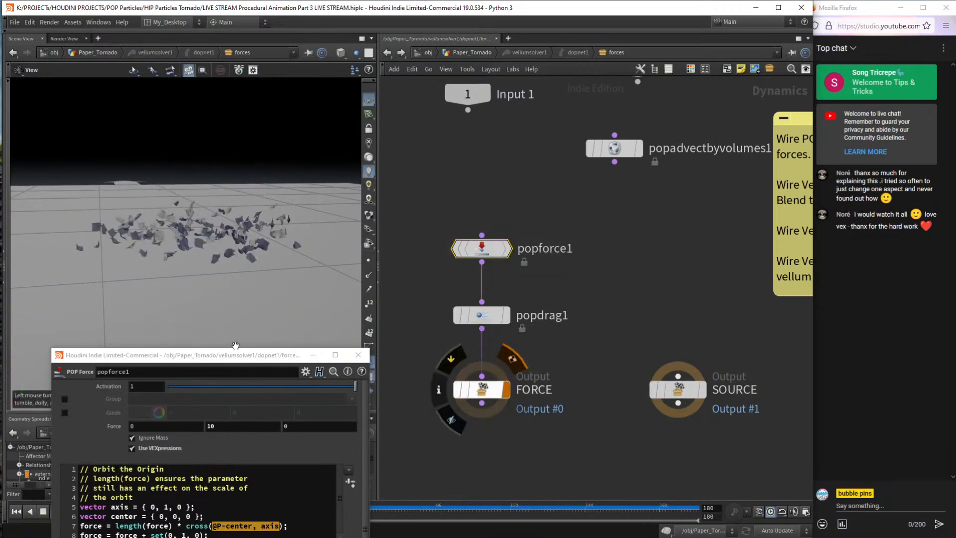
{"action": "left_click_drag", "start_coordinate": [233, 362], "coordinate": [238, 326]}
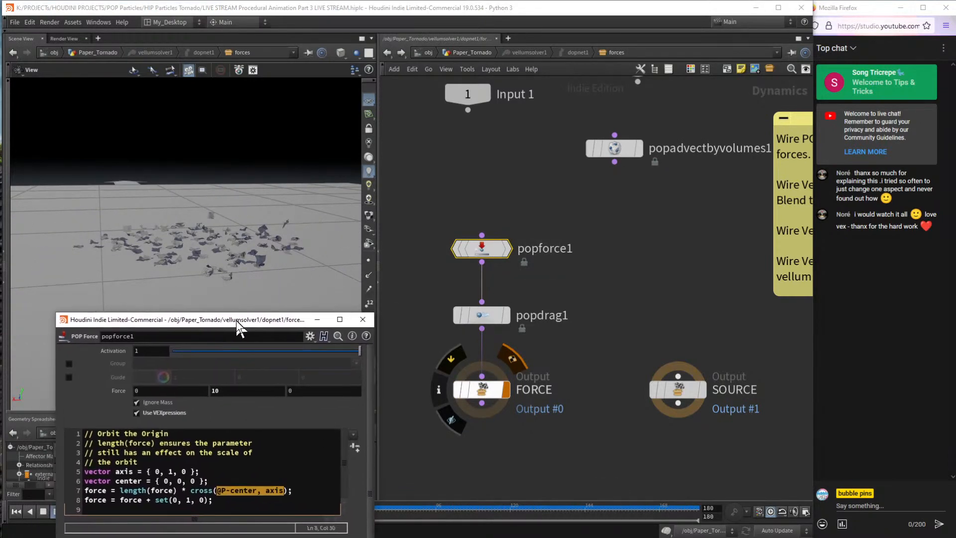
{"action": "left_click", "coordinate": [286, 466]}
{"action": "scroll", "coordinate": [284, 467], "scroll_direction": "up", "scroll_amount": 2, "text": "ctrl"}
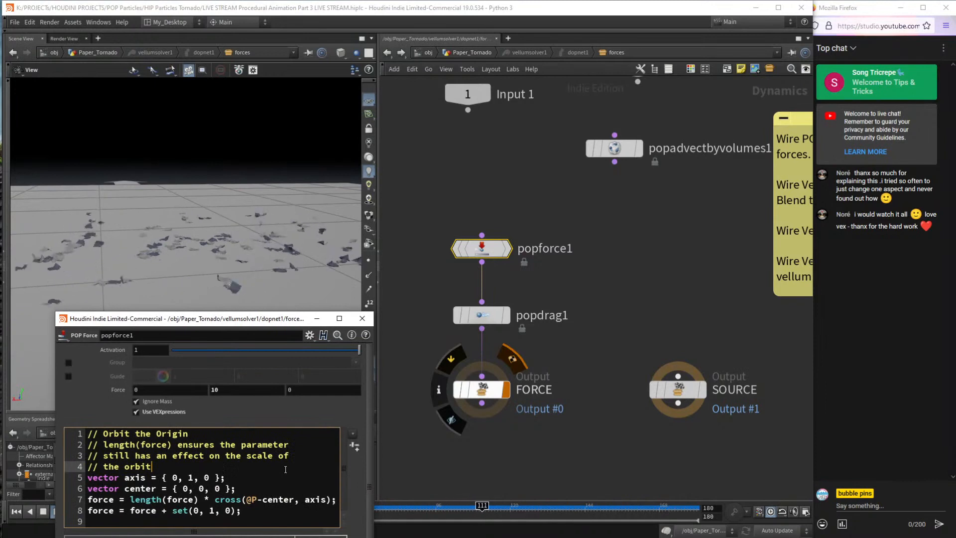
{"action": "left_click_drag", "start_coordinate": [56, 338], "coordinate": [16, 338]}
Inspect the swirling paper simulation from a higher viewpoint, both close up and from farther away.
{"action": "left_click_drag", "start_coordinate": [209, 243], "coordinate": [214, 251]}
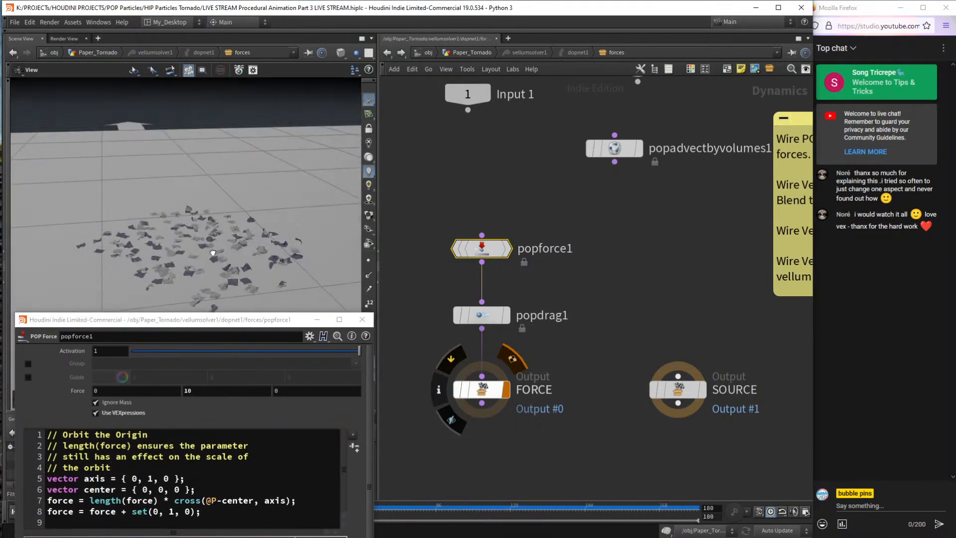
{"action": "middle_click_drag", "start_coordinate": [213, 252], "coordinate": [236, 206]}
{"action": "left_click_drag", "start_coordinate": [236, 206], "coordinate": [228, 226]}
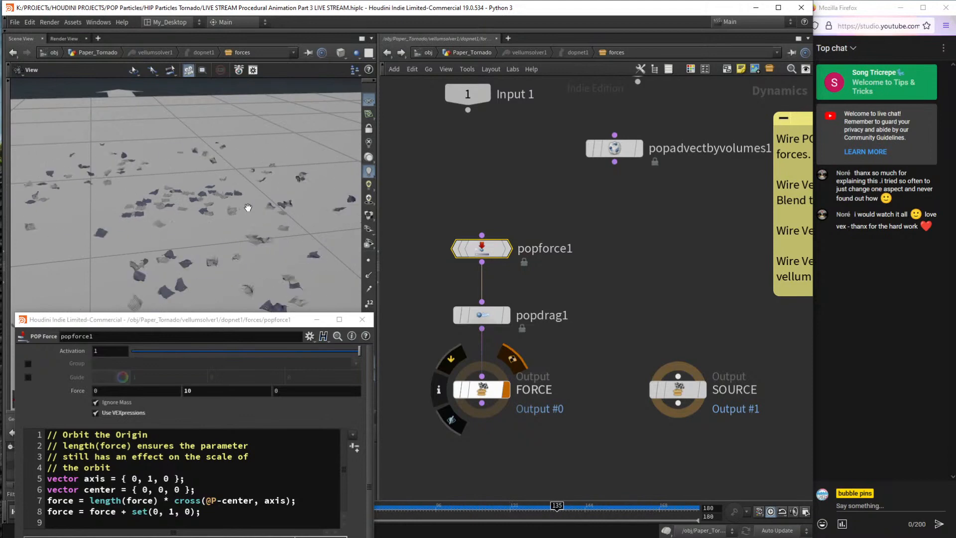
{"action": "right_click_drag", "start_coordinate": [297, 128], "coordinate": [245, 227]}
{"action": "mouse_move", "coordinate": [244, 227]}
{"action": "left_mouse_down"}
{"action": "mouse_move", "coordinate": [241, 209]}
{"action": "mouse_move", "coordinate": [244, 232]}
{"action": "left_mouse_up"}
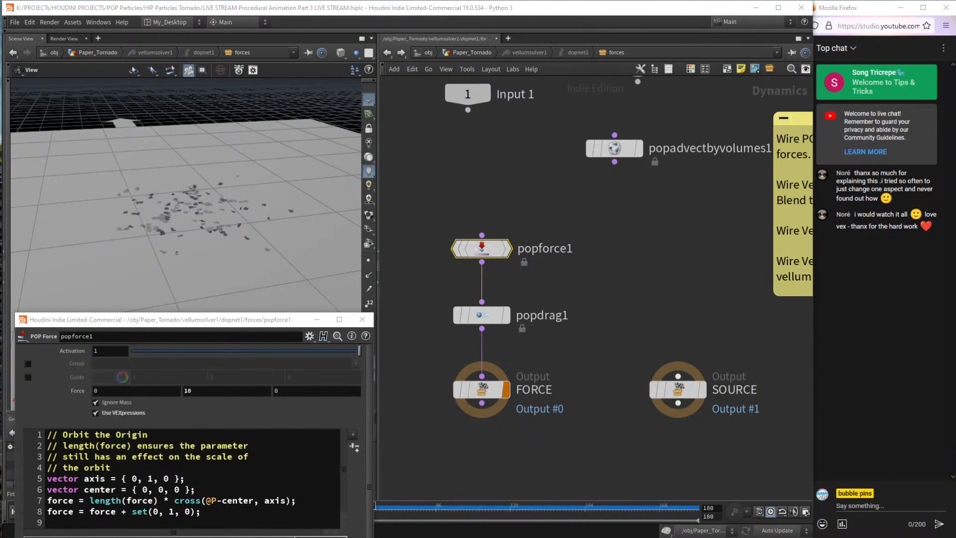
Bring in the browser, view the tornado and volume velocity examples in the Procedural Animation overview, and return to the membership page.
{"action": "left_click_drag", "start_coordinate": [569, 1], "coordinate": [681, 88]}
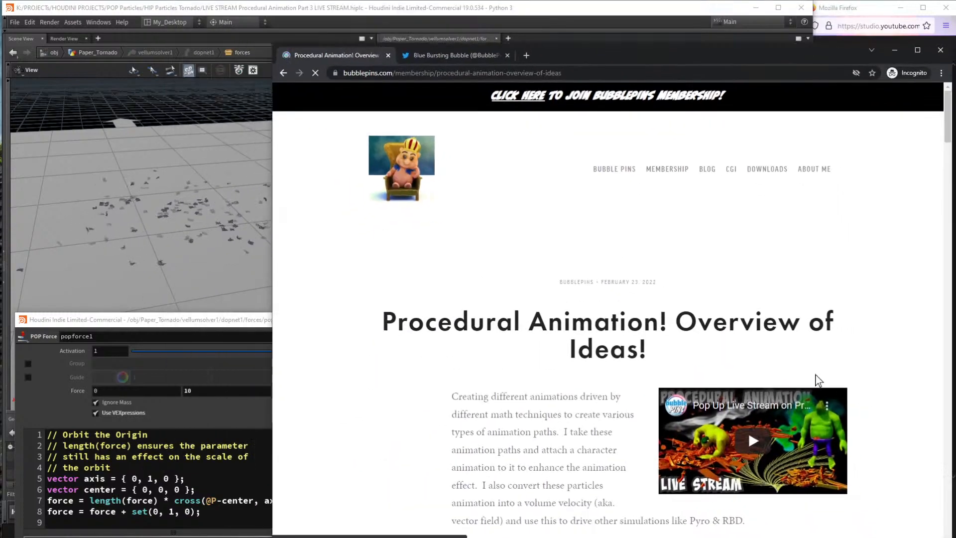
{"action": "scroll", "coordinate": [814, 373], "scroll_direction": "down", "scroll_amount": 10}
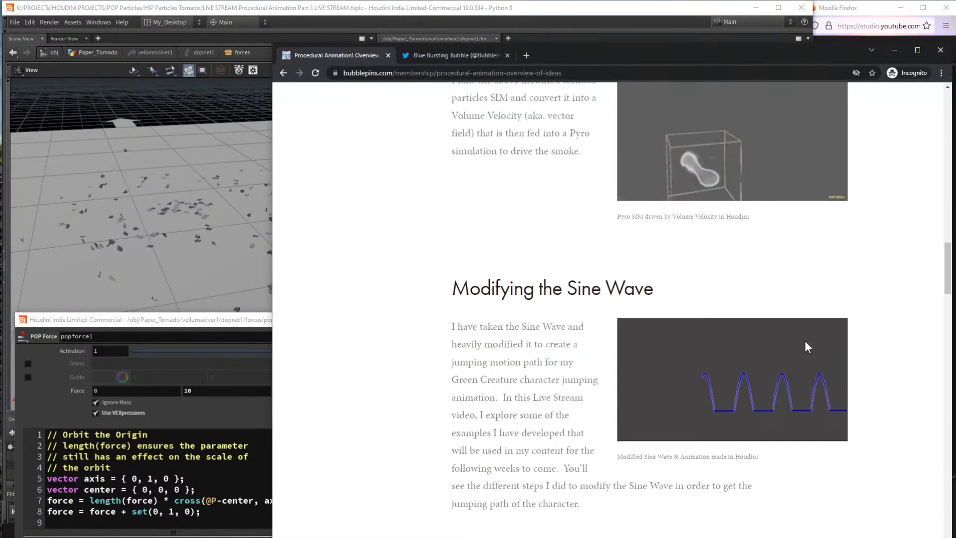
{"action": "scroll", "coordinate": [805, 340], "scroll_direction": "down", "scroll_amount": 20}
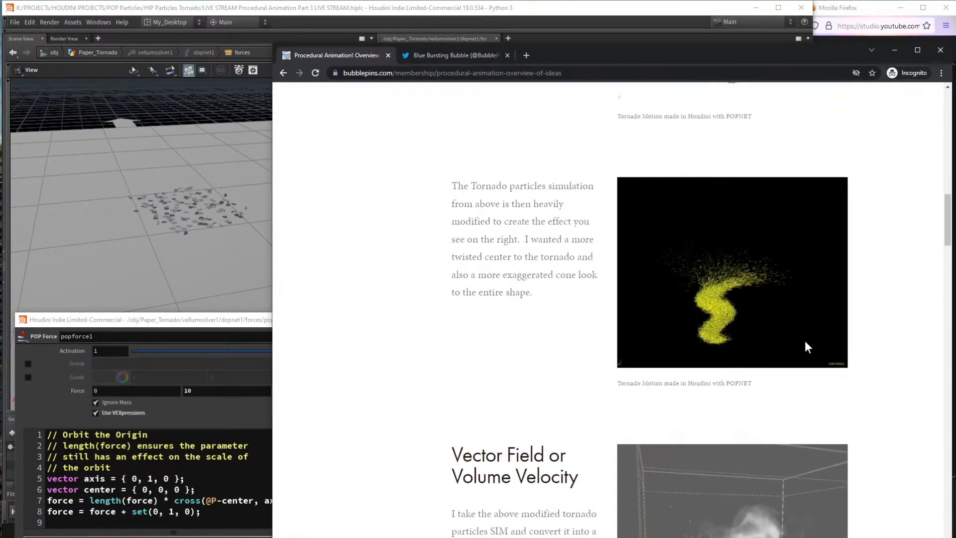
{"action": "key", "text": "alt+Left"}
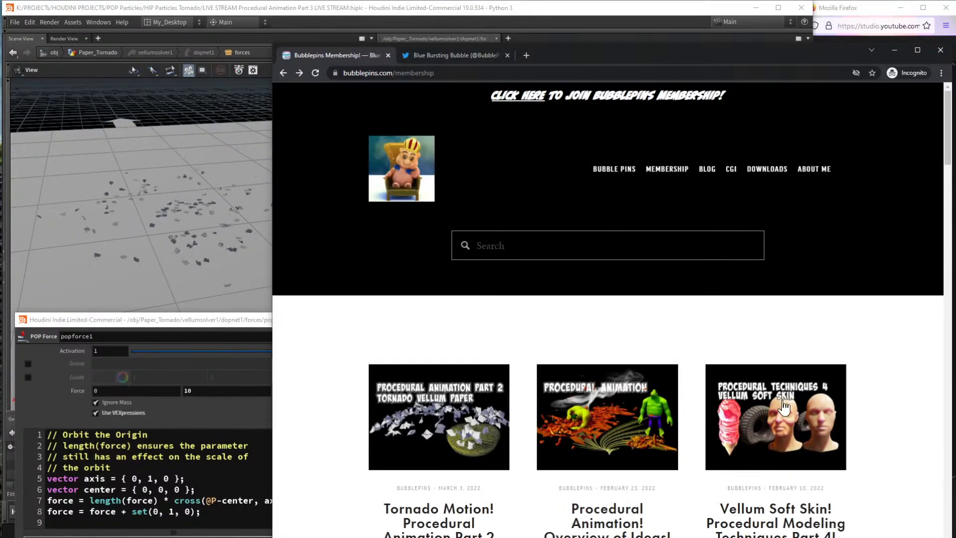
View the baggy skin examples in the Vellum Soft Skin article, then return to the article list on the membership page.
{"action": "left_click", "coordinate": [782, 399]}
{"action": "scroll", "coordinate": [704, 291], "scroll_direction": "down", "scroll_amount": 20}
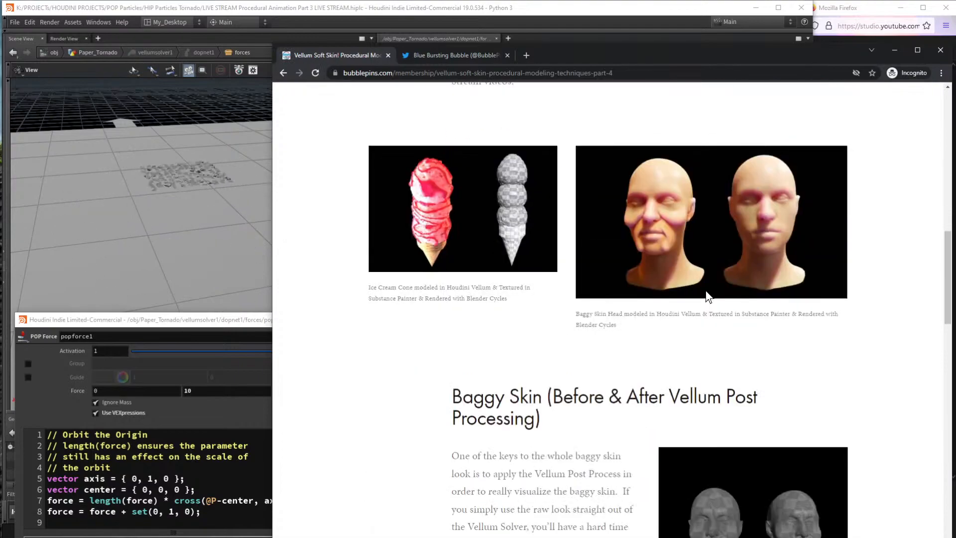
{"action": "scroll", "coordinate": [707, 291], "scroll_direction": "up", "scroll_amount": 20}
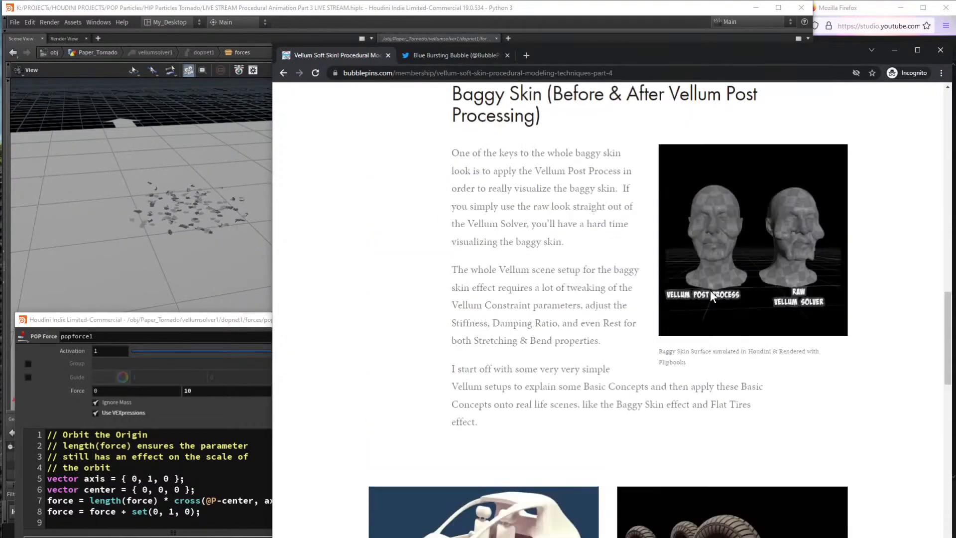
{"action": "key", "text": "alt+Left"}
{"action": "scroll", "coordinate": [539, 298], "scroll_direction": "down", "scroll_amount": 10}
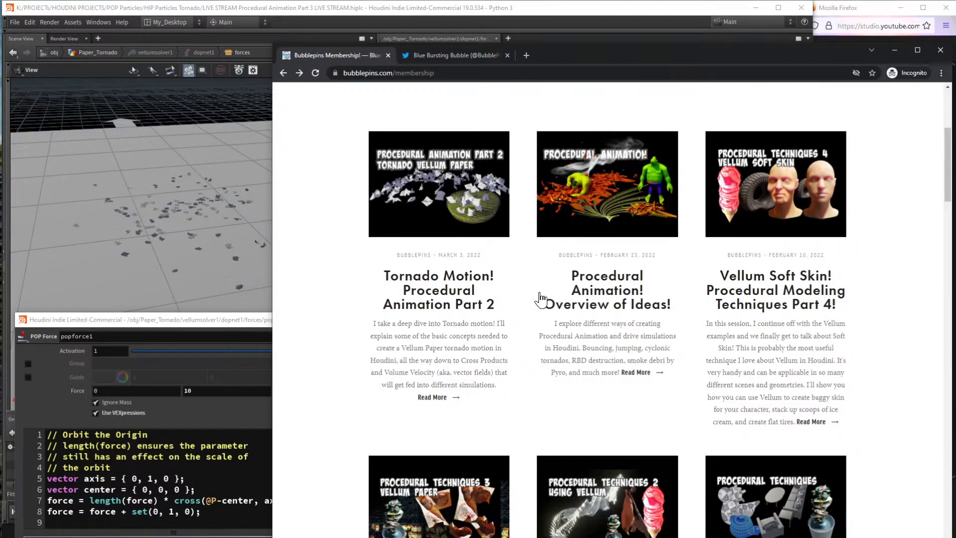
View the Poster Flying Across City Block section of the Vellum Paper Part 3 article, then return to Houdini's forces network.
{"action": "left_click", "coordinate": [435, 299]}
{"action": "scroll", "coordinate": [547, 359], "scroll_direction": "down", "scroll_amount": 10}
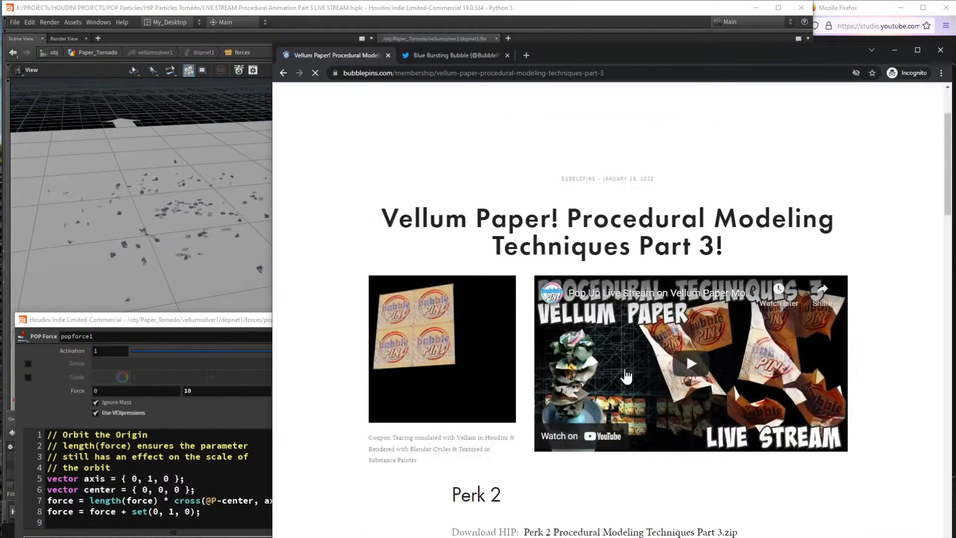
{"action": "scroll", "coordinate": [723, 160], "scroll_direction": "up", "scroll_amount": 5}
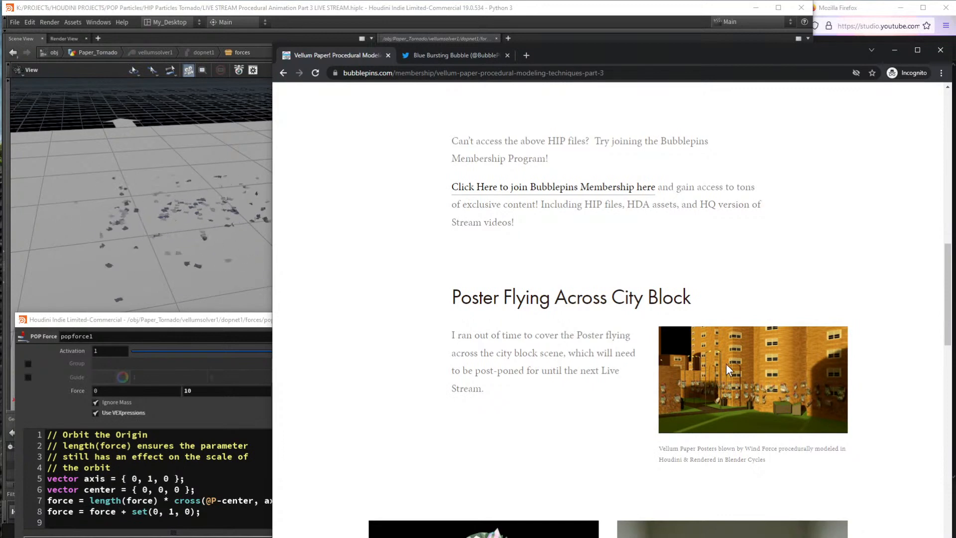
{"action": "left_click_drag", "start_coordinate": [611, 49], "coordinate": [955, 45]}
{"action": "left_click", "coordinate": [452, 285]}
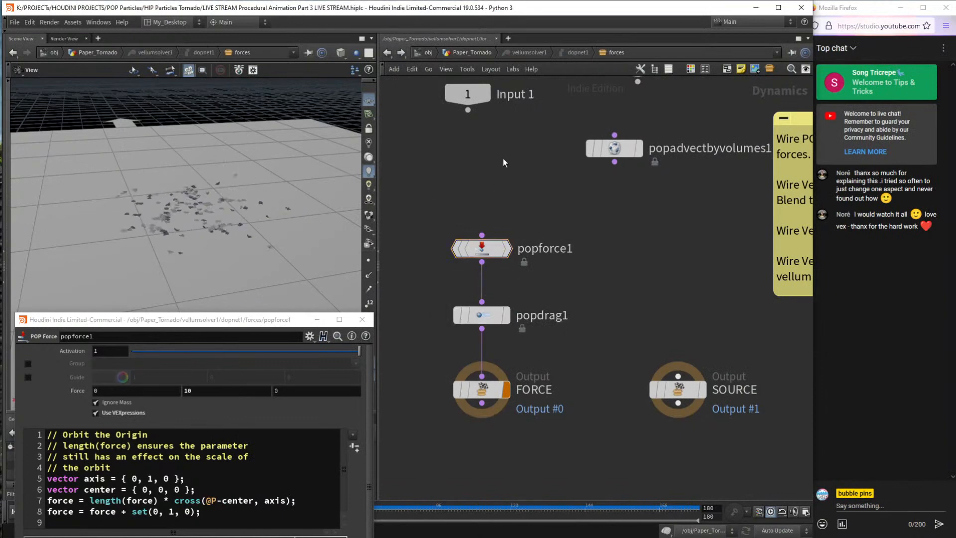
Review the orbit VEX code in the popforce1 node's floating parameter window, then close that window.
{"action": "left_click_drag", "start_coordinate": [435, 277], "coordinate": [588, 223]}
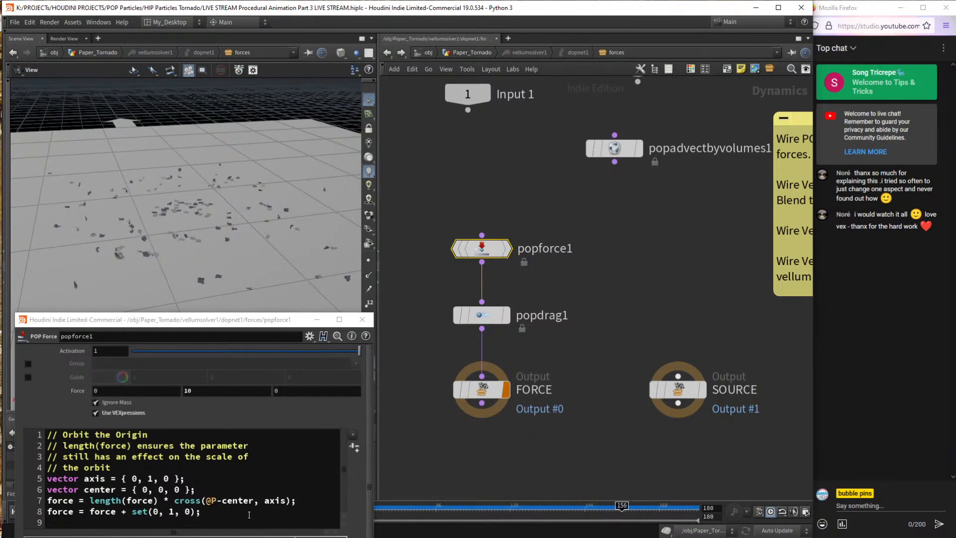
{"action": "left_click_drag", "start_coordinate": [209, 521], "coordinate": [230, 456]}
{"action": "left_click", "coordinate": [230, 456]}
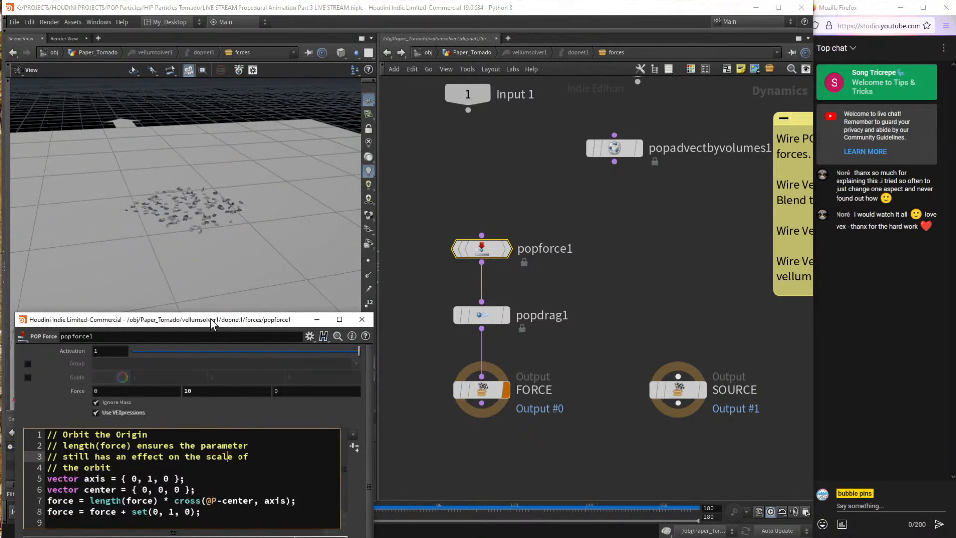
{"action": "left_click_drag", "start_coordinate": [211, 321], "coordinate": [217, 279]}
{"action": "key", "text": "ctrl+a"}
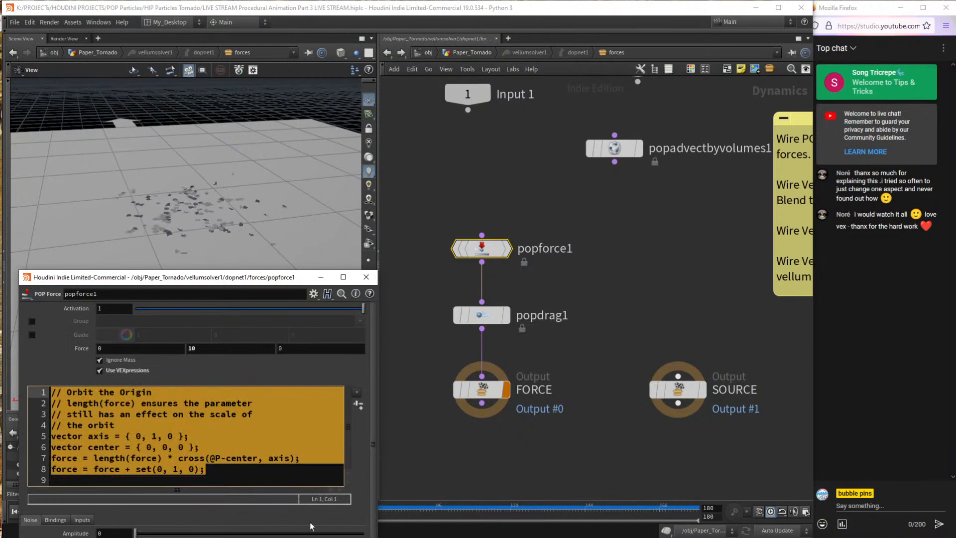
{"action": "left_click", "coordinate": [257, 471]}
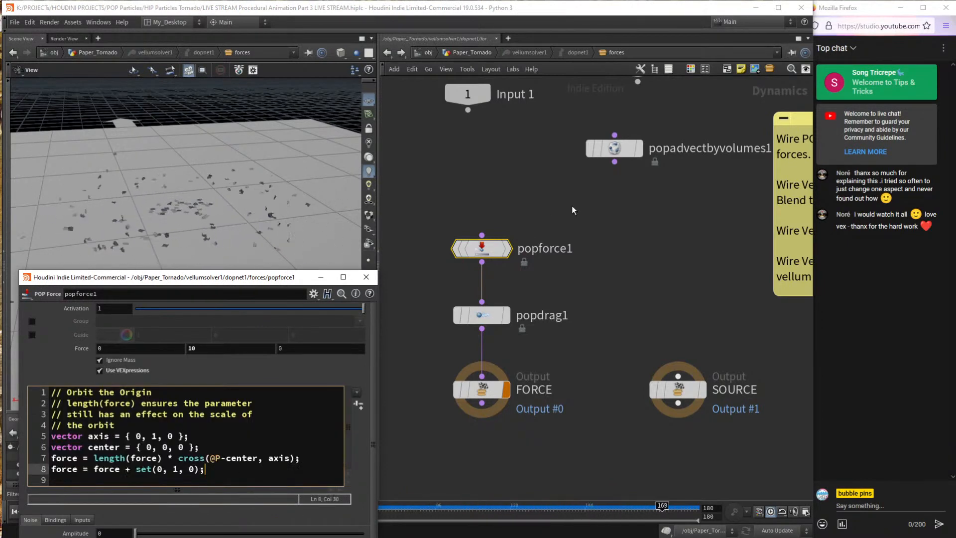
{"action": "left_click", "coordinate": [366, 277]}
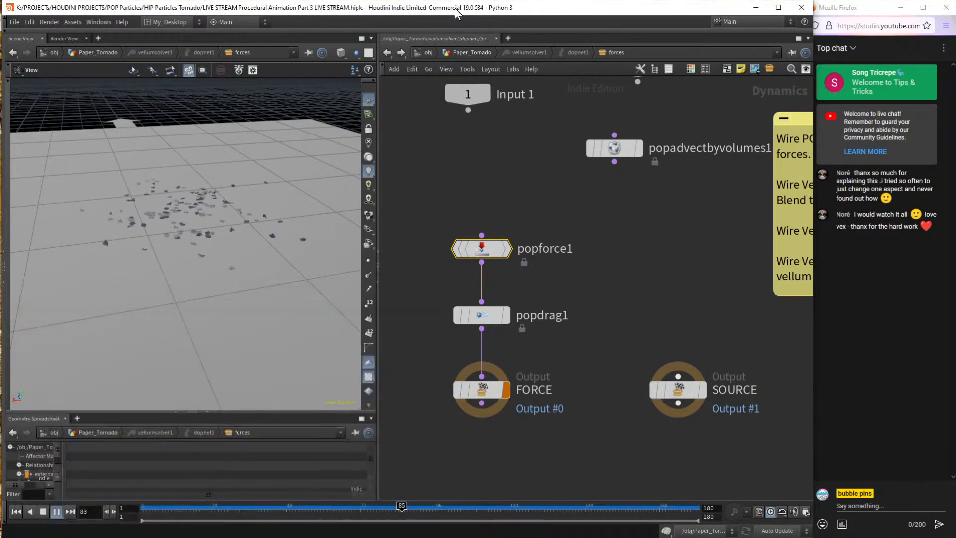
Rewind the paper simulation to the first frame and return to the object-level network.
{"action": "left_click", "coordinate": [664, 270]}
{"action": "key", "text": "ctrl+Up"}
{"action": "left_click", "coordinate": [473, 52]}
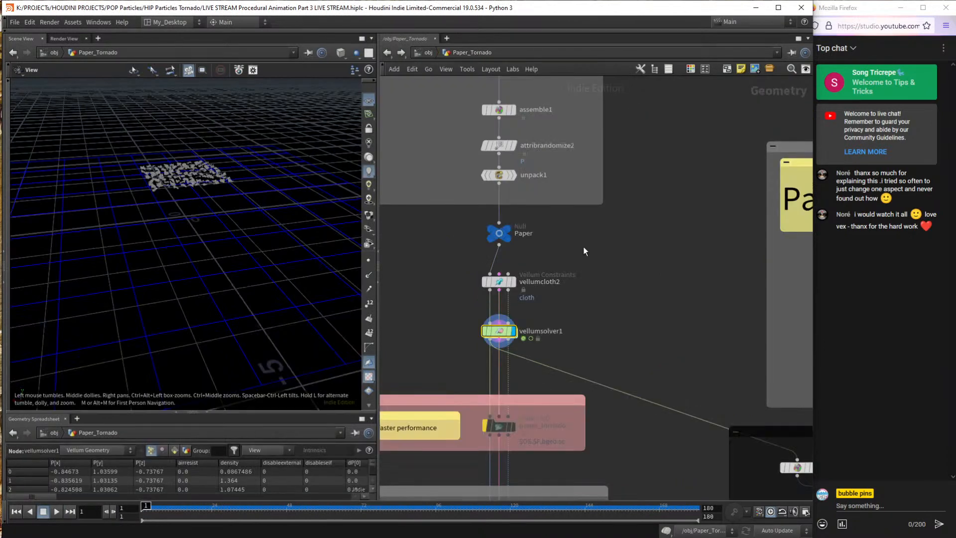
{"action": "scroll", "coordinate": [584, 247], "scroll_direction": "down", "scroll_amount": 5}
{"action": "left_click", "coordinate": [427, 53]}
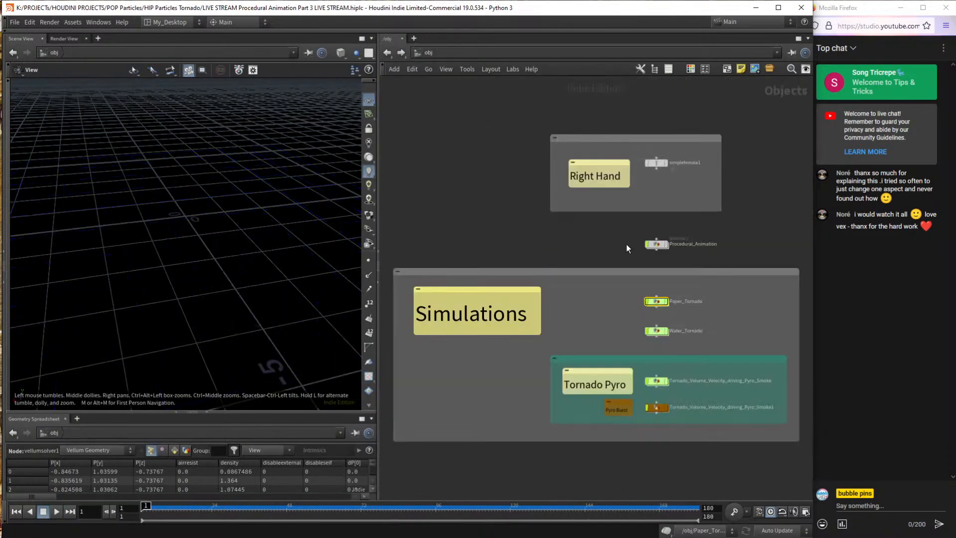
Open the popnet5 network in the Orbiting Force example under Basic Concept #1 of the Procedural_Animation object.
{"action": "double_click", "coordinate": [656, 243]}
{"action": "scroll", "coordinate": [569, 223], "scroll_direction": "down", "scroll_amount": 5}
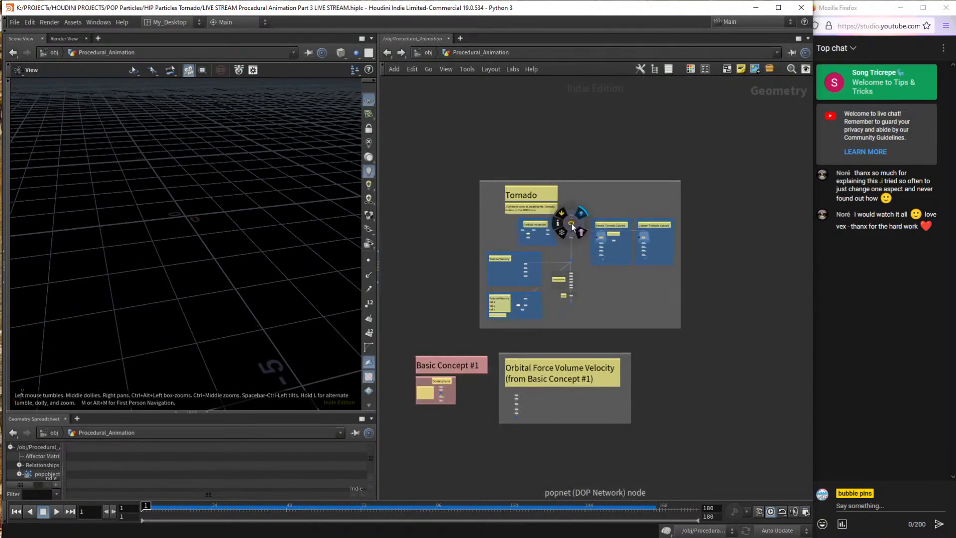
{"action": "middle_click_drag", "start_coordinate": [571, 223], "coordinate": [539, 103]}
{"action": "scroll", "coordinate": [621, 204], "scroll_direction": "up", "scroll_amount": 5}
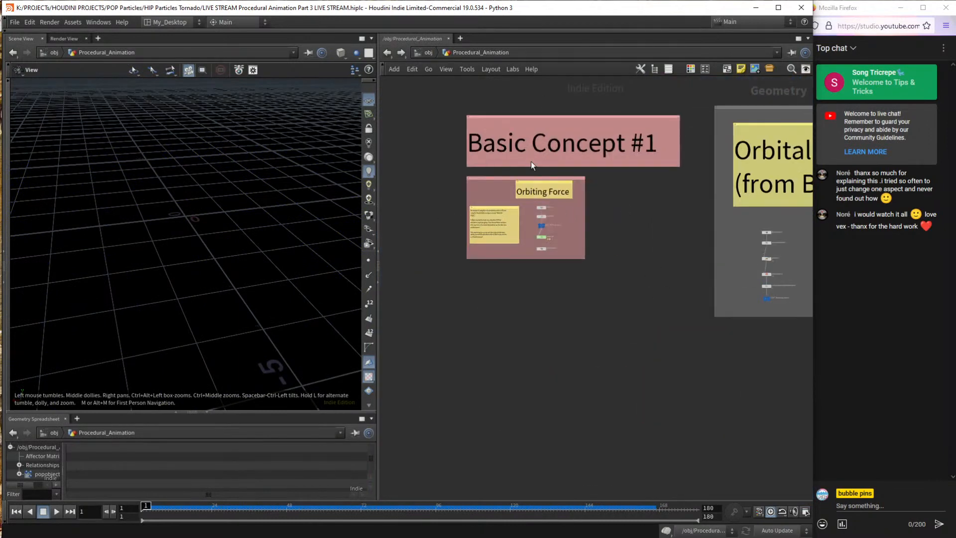
{"action": "scroll", "coordinate": [534, 245], "scroll_direction": "up", "scroll_amount": 8}
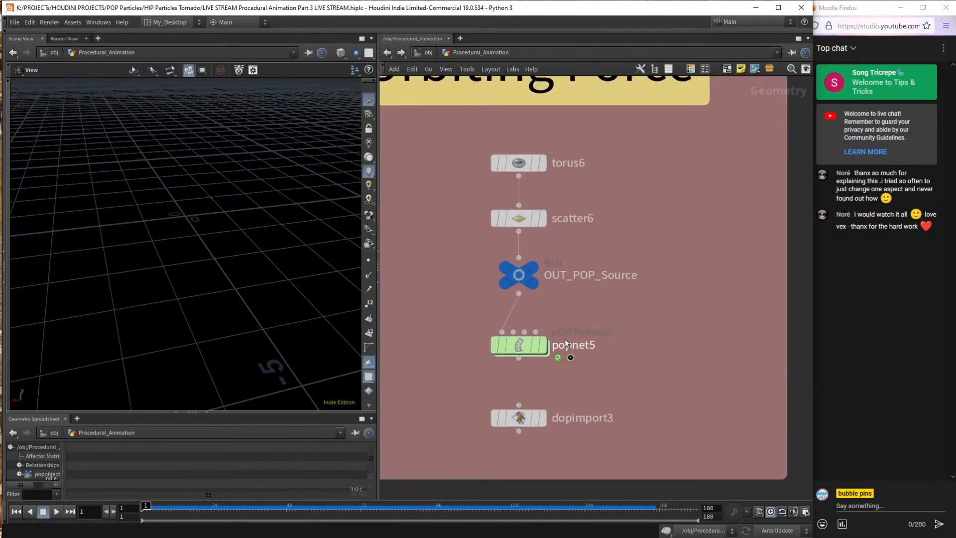
{"action": "double_click", "coordinate": [519, 345]}
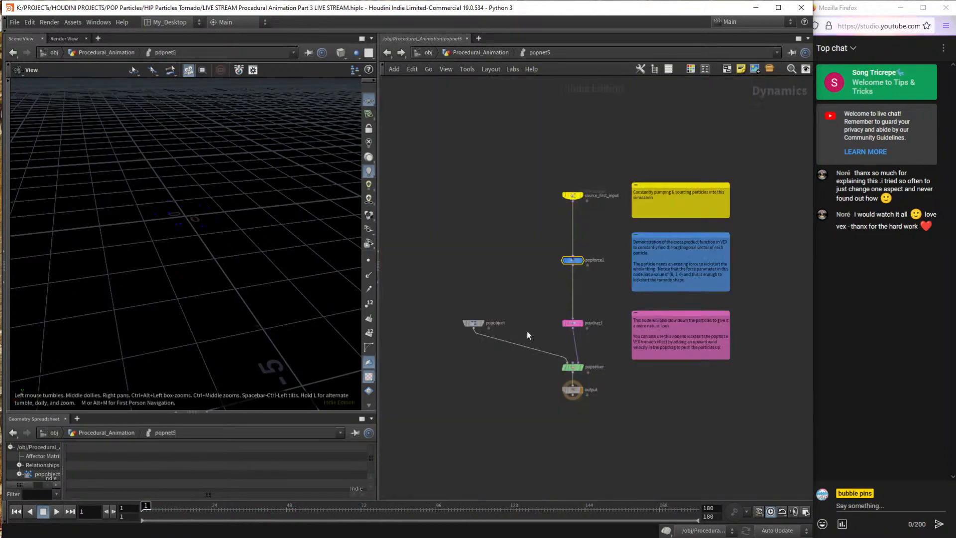
Play the orbiting particle simulation while viewing it from another angle, then rewind it to the first frame.
{"action": "left_click", "coordinate": [501, 255]}
{"action": "key", "text": "Up"}
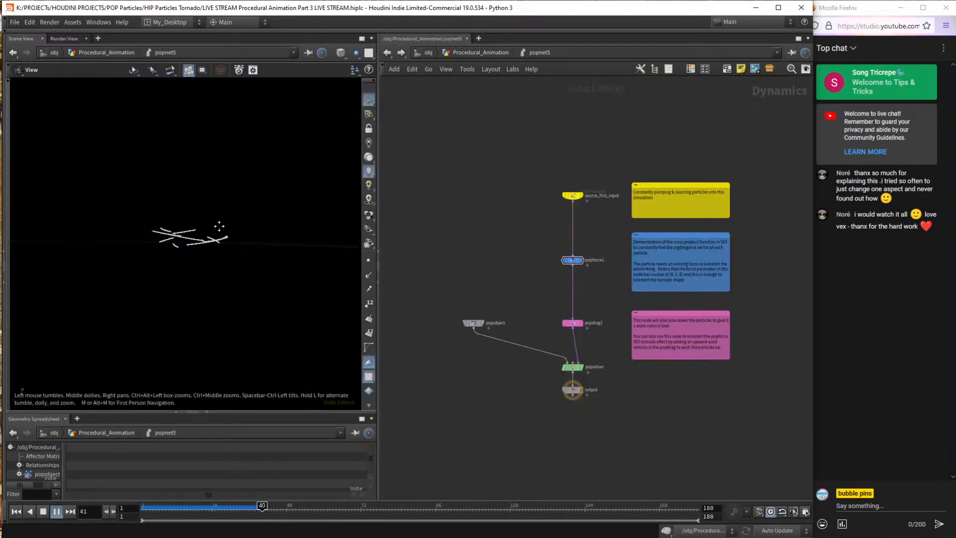
{"action": "left_click_drag", "start_coordinate": [219, 226], "coordinate": [156, 207]}
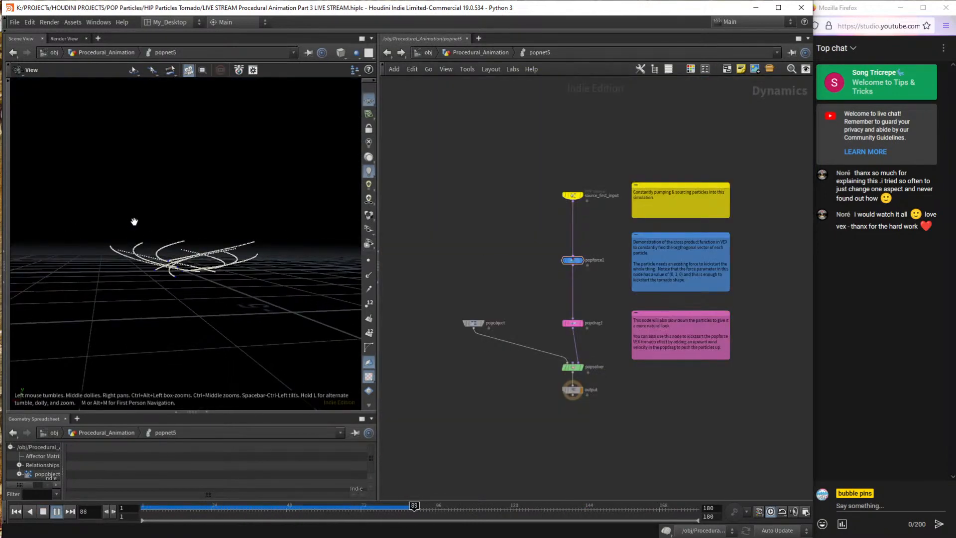
{"action": "key", "text": "ctrl+Up"}
Copy the popforce1 and popdrag1 nodes from the popnet5 network.
{"action": "scroll", "coordinate": [613, 284], "scroll_direction": "up", "scroll_amount": 4}
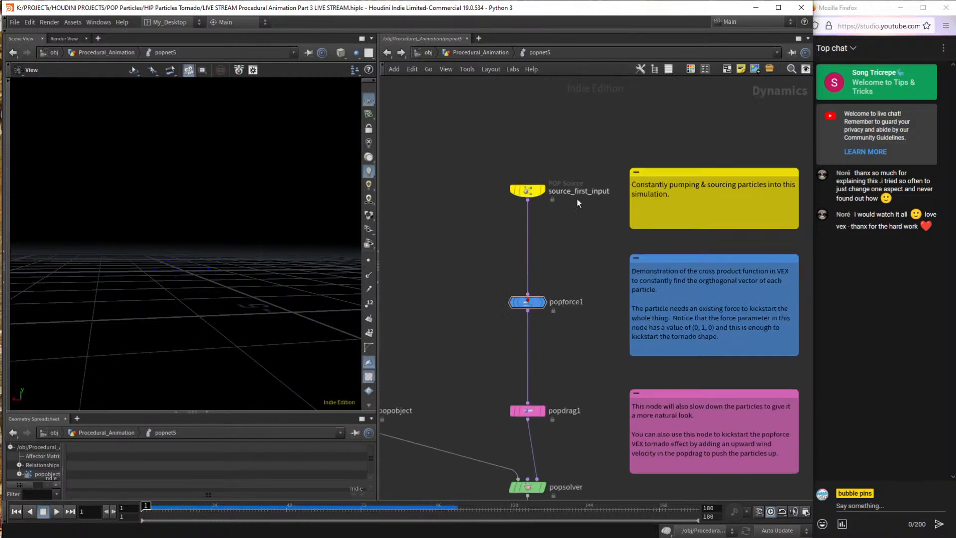
{"action": "key", "text": "Up"}
{"action": "scroll", "coordinate": [583, 321], "scroll_direction": "down", "scroll_amount": 3}
{"action": "left_click_drag", "start_coordinate": [491, 189], "coordinate": [583, 252]}
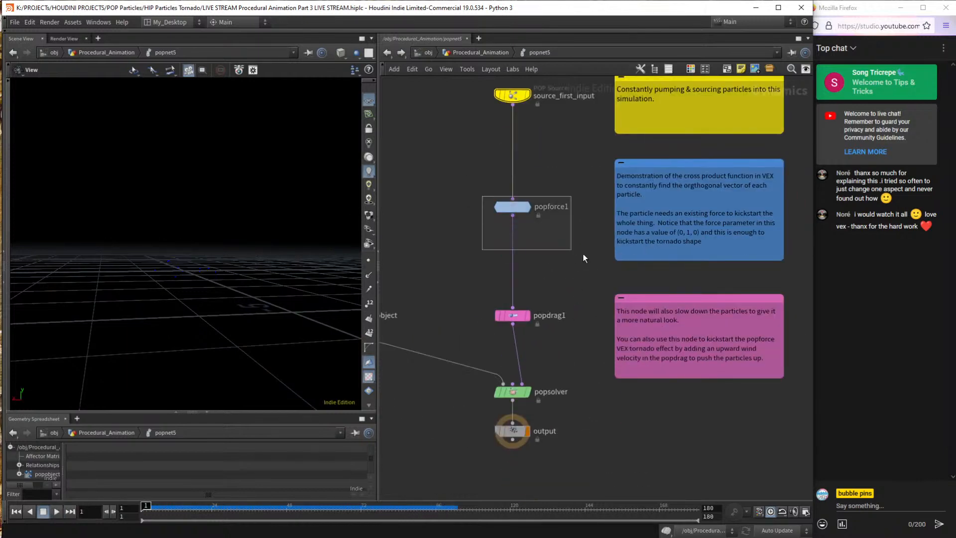
{"action": "scroll", "coordinate": [549, 305], "scroll_direction": "down", "scroll_amount": 2}
{"action": "key", "text": "Down"}
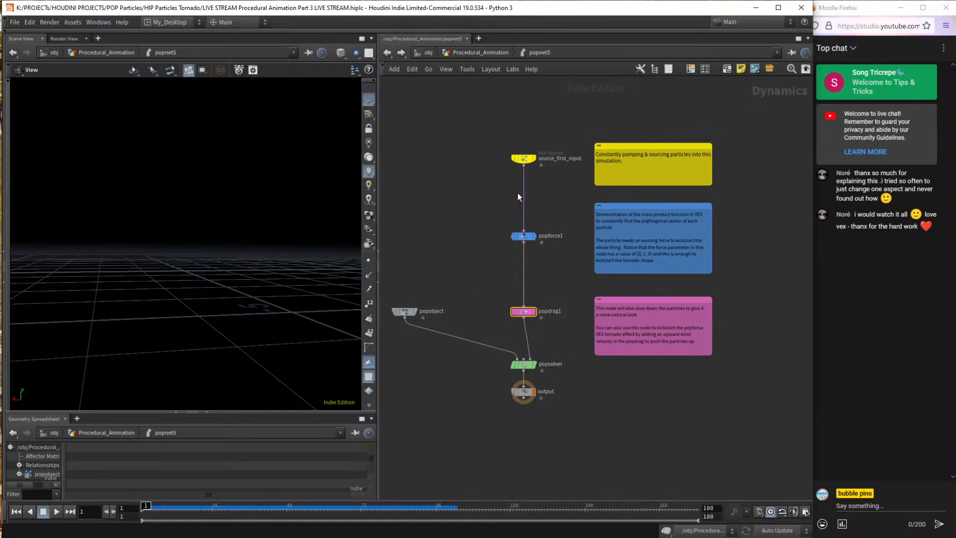
{"action": "left_click_drag", "start_coordinate": [496, 217], "coordinate": [574, 343]}
{"action": "left_click", "coordinate": [522, 159]}
{"action": "left_click_drag", "start_coordinate": [492, 212], "coordinate": [572, 336]}
{"action": "key", "text": "ctrl+c"}
Return to the Paper_Tornado object and open the forces network inside vellumsolver1.
{"action": "left_click", "coordinate": [446, 52]}
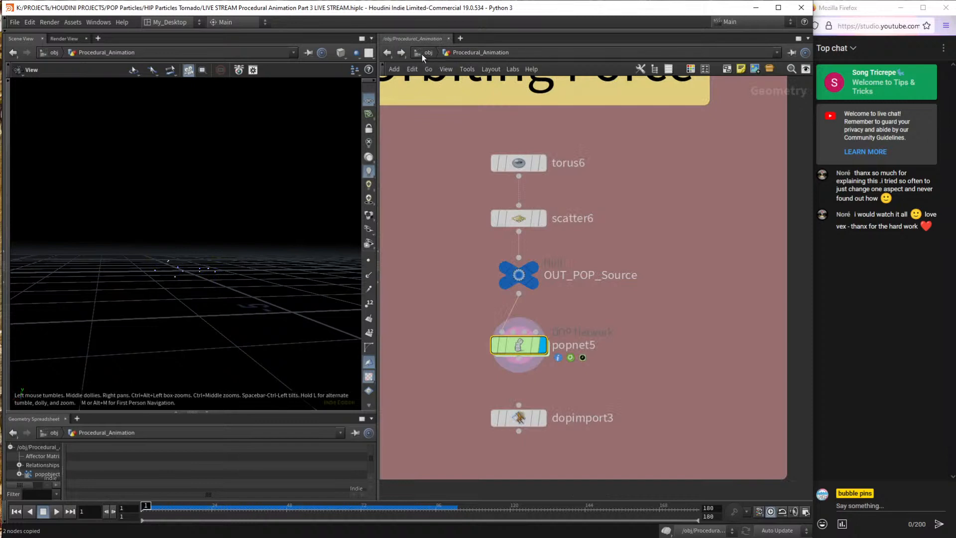
{"action": "left_click", "coordinate": [425, 53]}
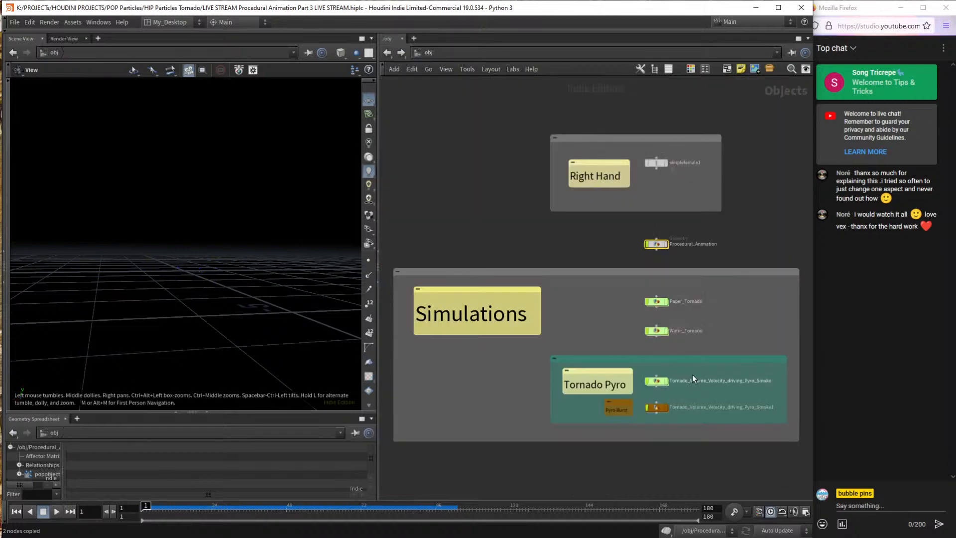
{"action": "double_click", "coordinate": [657, 300]}
{"action": "scroll", "coordinate": [609, 282], "scroll_direction": "up", "scroll_amount": 2}
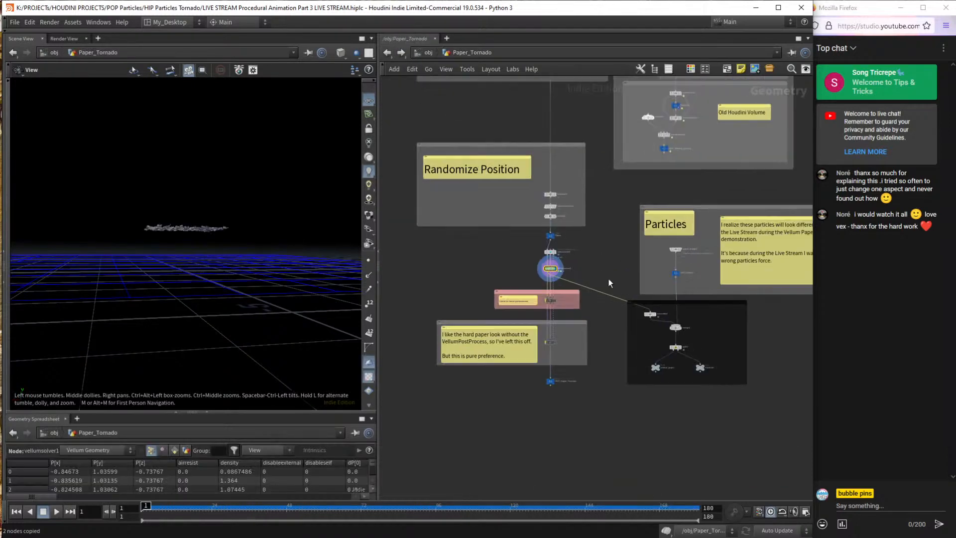
{"action": "scroll", "coordinate": [608, 282], "scroll_direction": "up", "scroll_amount": 3}
{"action": "double_click", "coordinate": [503, 259]}
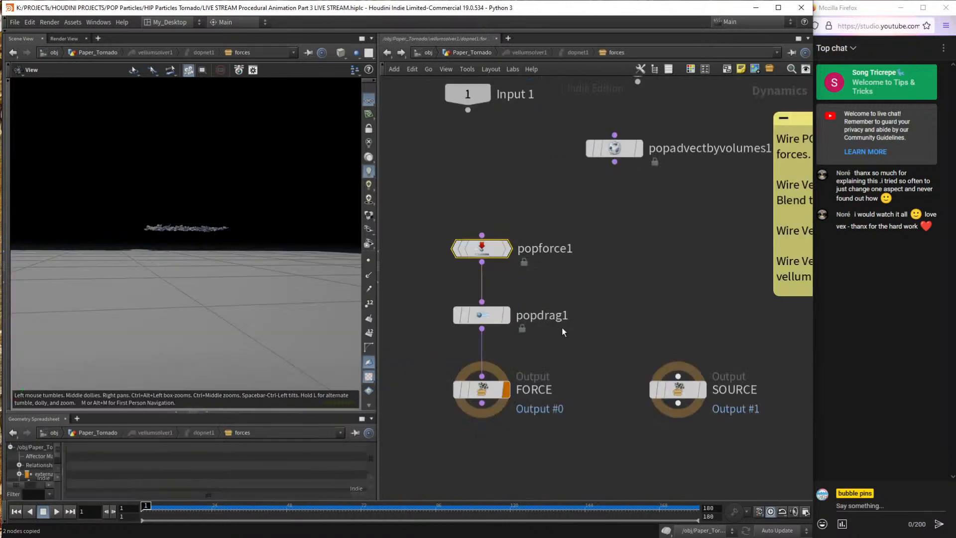
Move the existing popforce1 and popdrag1 nodes aside to clear space above the FORCE output.
{"action": "middle_click_drag", "start_coordinate": [563, 332], "coordinate": [719, 358]}
{"action": "scroll", "coordinate": [607, 229], "scroll_direction": "up", "scroll_amount": 2}
{"action": "left_click_drag", "start_coordinate": [576, 241], "coordinate": [628, 421]}
{"action": "left_click_drag", "start_coordinate": [631, 292], "coordinate": [426, 217]}
{"action": "middle_click_drag", "start_coordinate": [655, 309], "coordinate": [500, 284]}
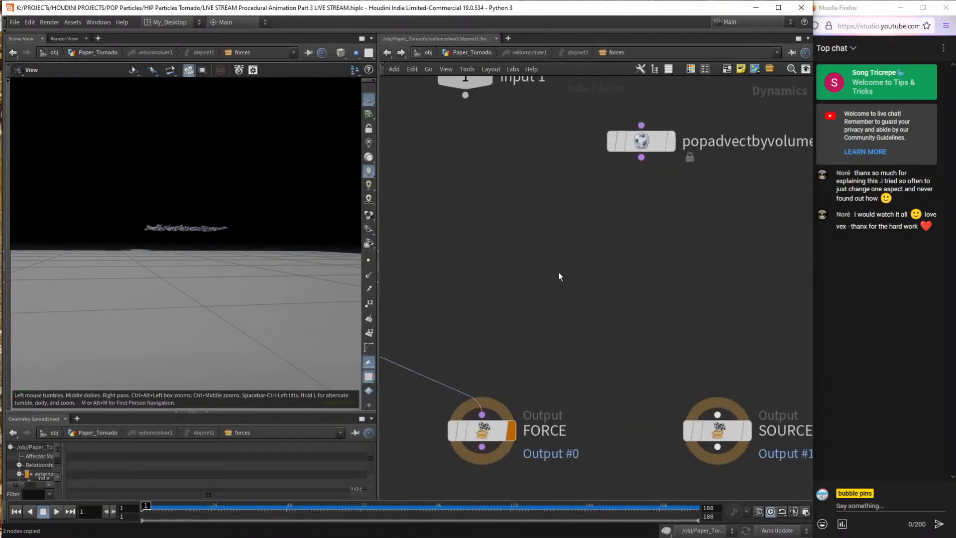
Paste the copied force and drag nodes, line them up above the FORCE output, and wire popdrag2 into it.
{"action": "key", "text": "ctrl+v"}
{"action": "scroll", "coordinate": [592, 258], "scroll_direction": "down", "scroll_amount": 1}
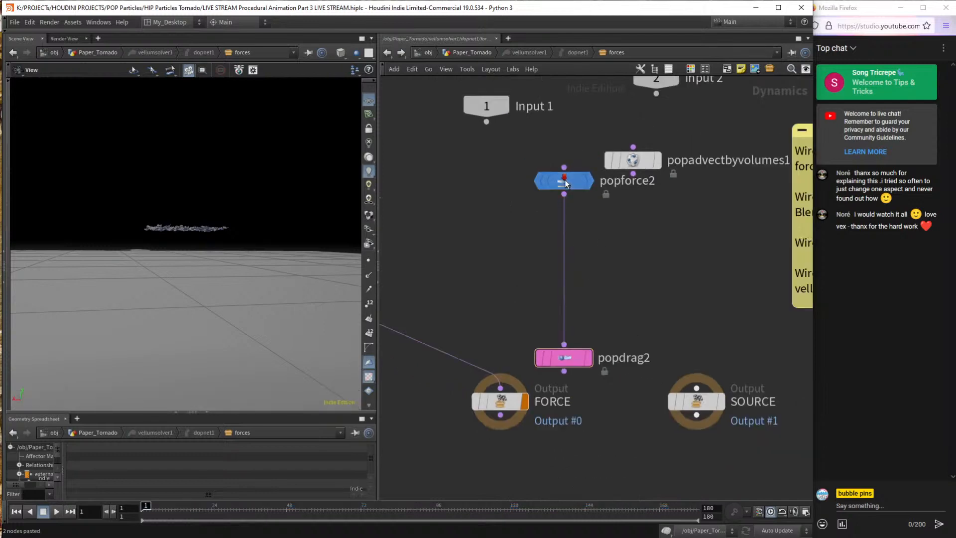
{"action": "left_click_drag", "start_coordinate": [565, 184], "coordinate": [552, 303]}
{"action": "left_click", "coordinate": [567, 363], "text": "shift"}
{"action": "left_click_drag", "start_coordinate": [567, 363], "coordinate": [501, 414]}
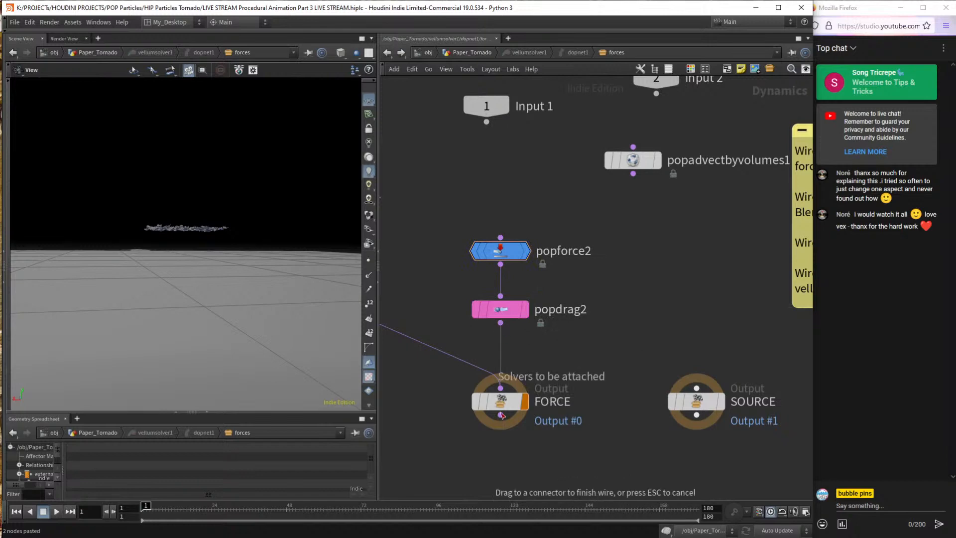
{"action": "left_click", "coordinate": [502, 415]}
Play the paper simulation with the pasted forces, stop it, and inspect the papers from above.
{"action": "key", "text": "Up"}
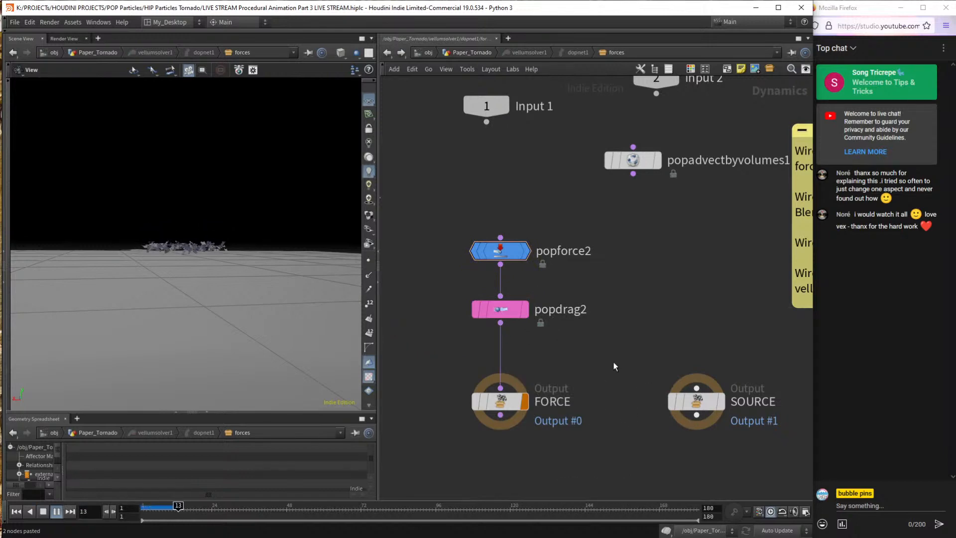
{"action": "left_click_drag", "start_coordinate": [195, 250], "coordinate": [198, 289]}
{"action": "key", "text": "f"}
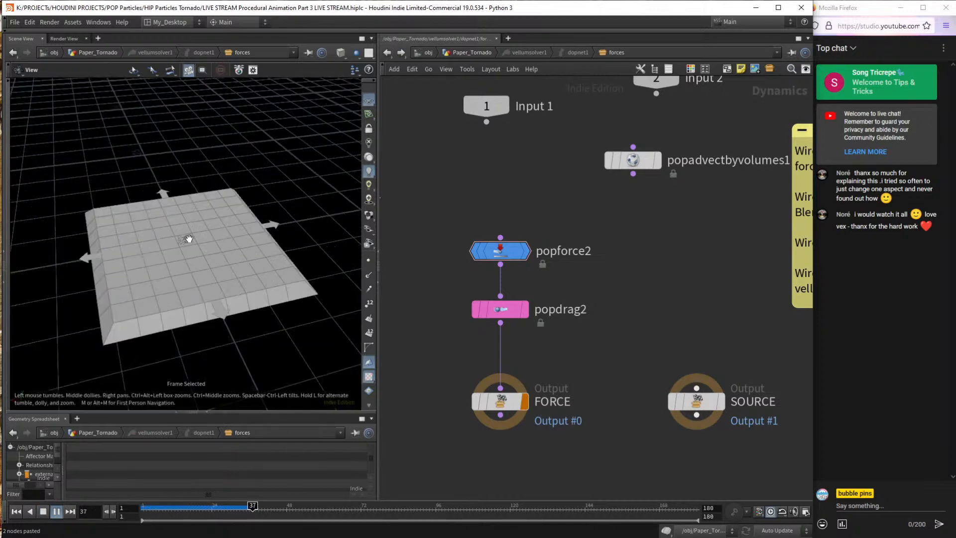
{"action": "left_click_drag", "start_coordinate": [189, 239], "coordinate": [178, 246]}
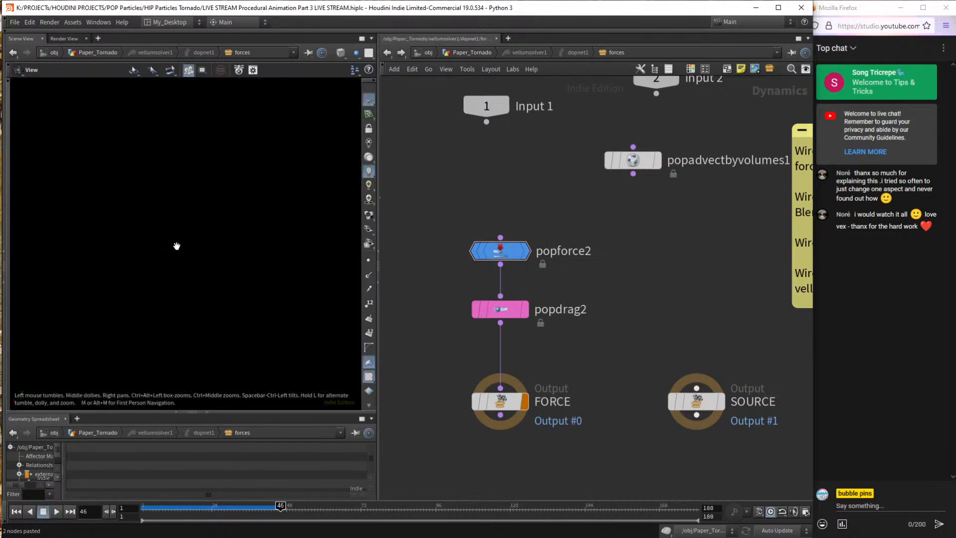
{"action": "scroll", "coordinate": [176, 246], "scroll_direction": "down", "scroll_amount": 5}
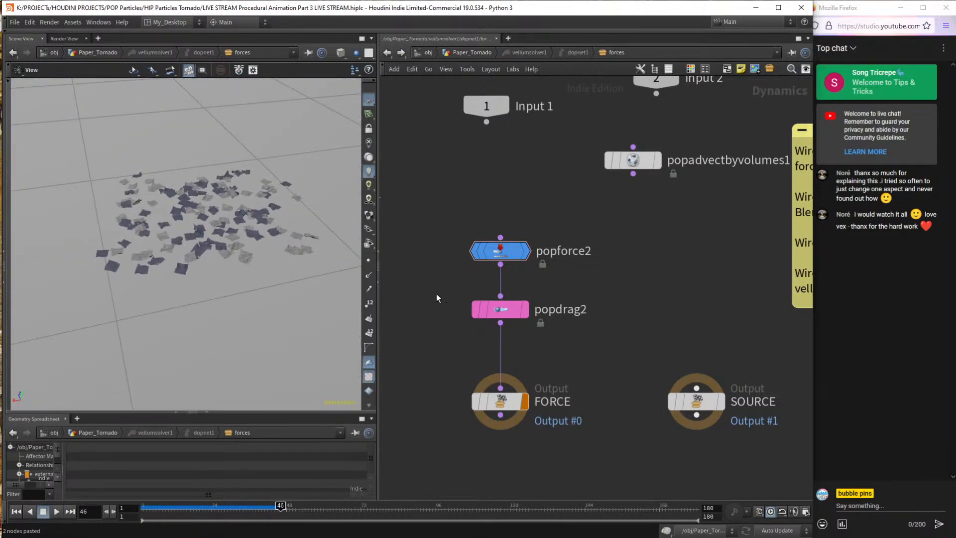
Show popforce2's parameters and widen both the parameter area and the network pane to make its VEX code readable.
{"action": "key", "text": "p"}
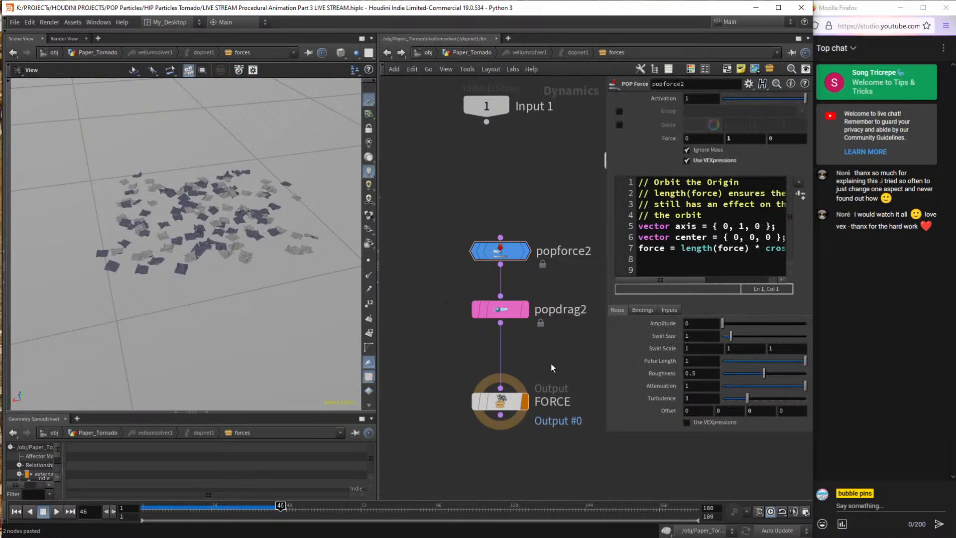
{"action": "middle_click_drag", "start_coordinate": [551, 362], "coordinate": [484, 400]}
{"action": "mouse_move", "coordinate": [611, 434]}
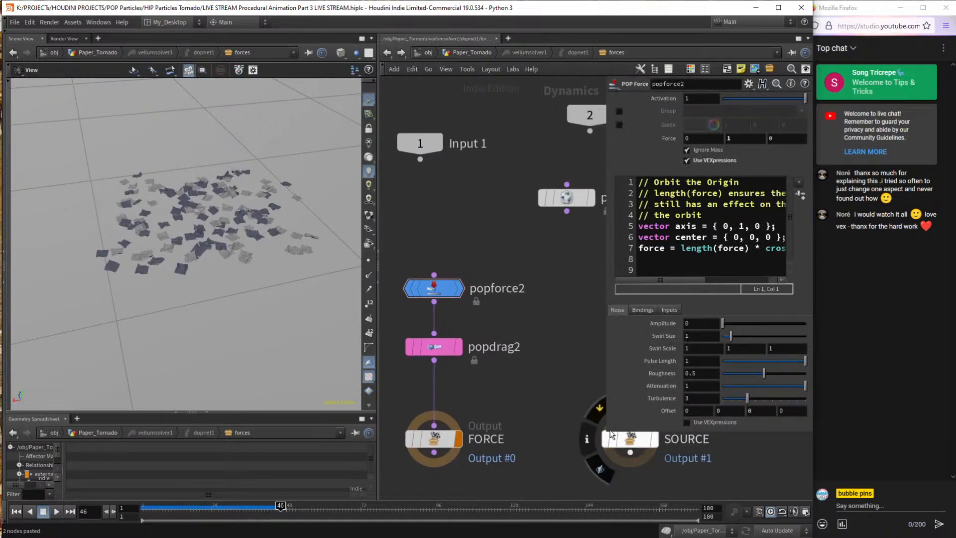
{"action": "left_click_drag", "start_coordinate": [606, 436], "coordinate": [524, 443]}
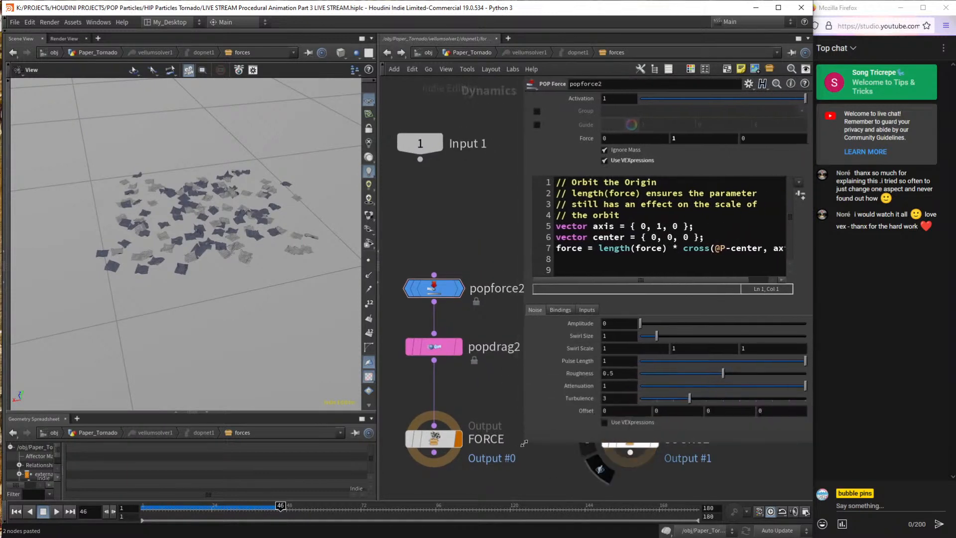
{"action": "left_click_drag", "start_coordinate": [178, 217], "coordinate": [202, 271]}
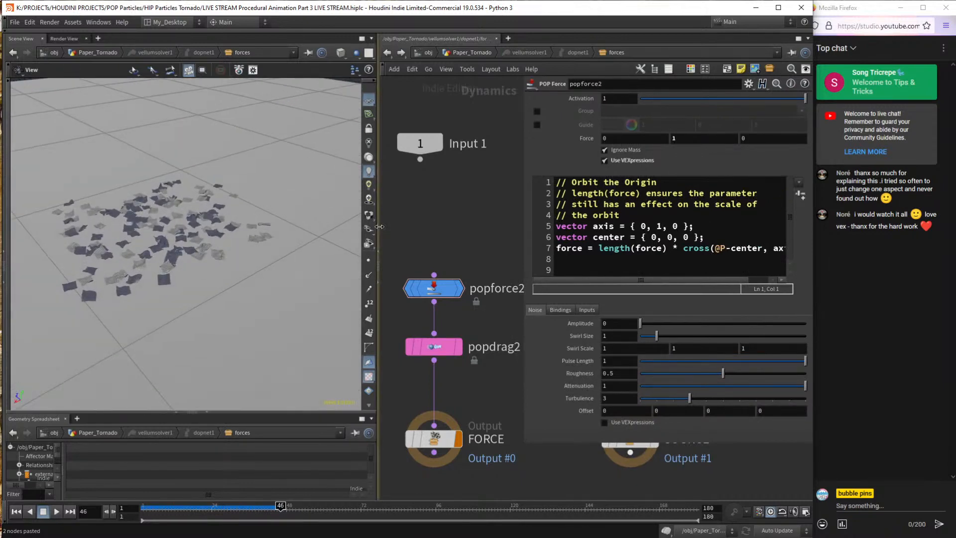
{"action": "left_click_drag", "start_coordinate": [377, 231], "coordinate": [340, 233]}
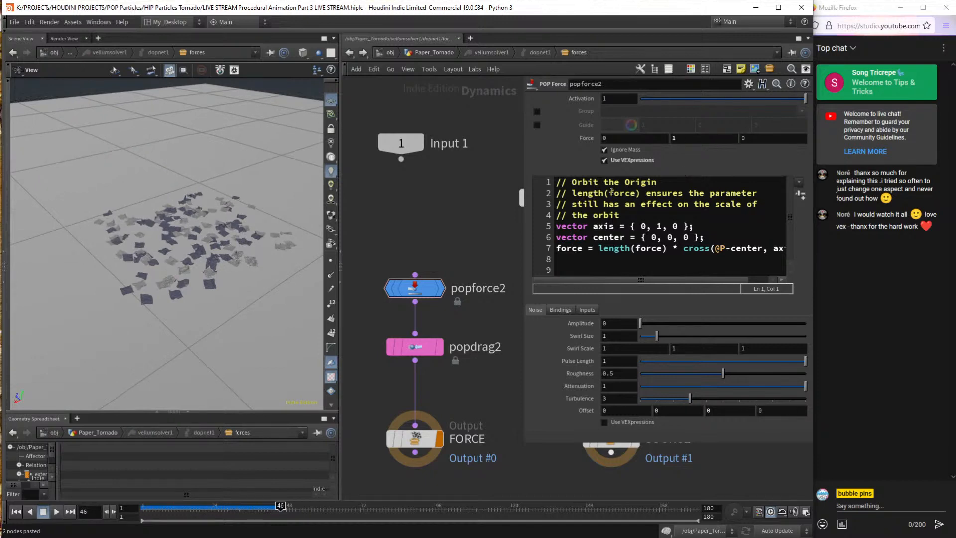
Set popforce2's Y force to 10 and replay the paper simulation from the first frame.
{"action": "left_click", "coordinate": [680, 137]}
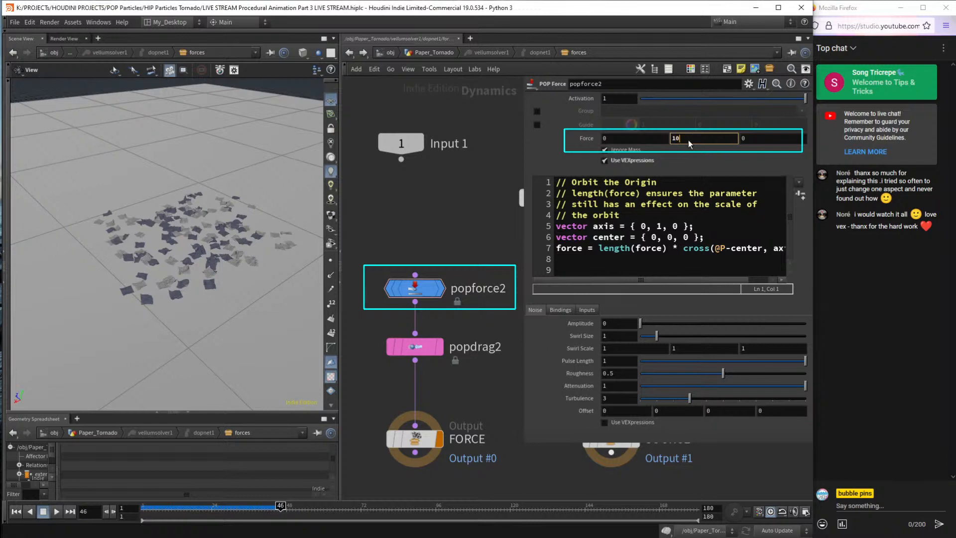
{"action": "key", "text": "Return"}
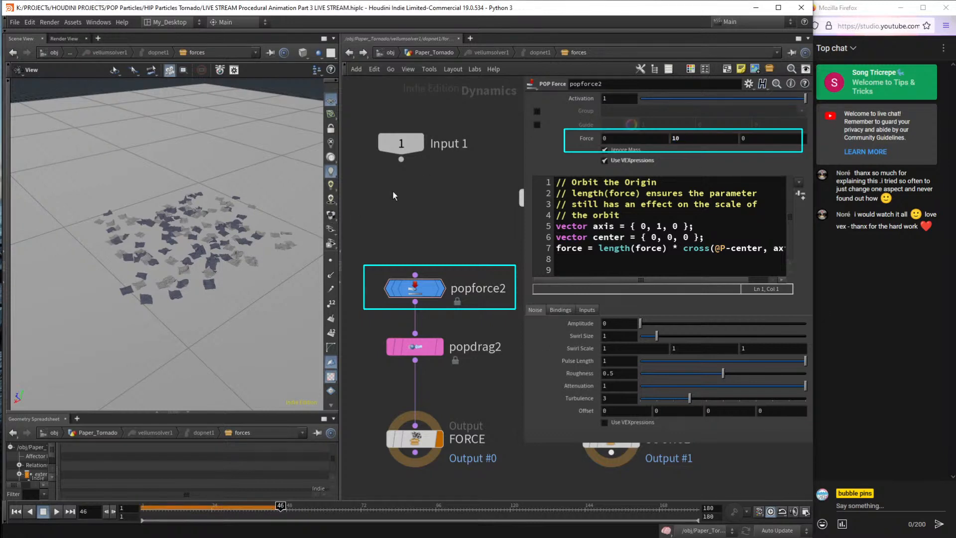
{"action": "key", "text": "ctrl+Up"}
{"action": "key", "text": "Up"}
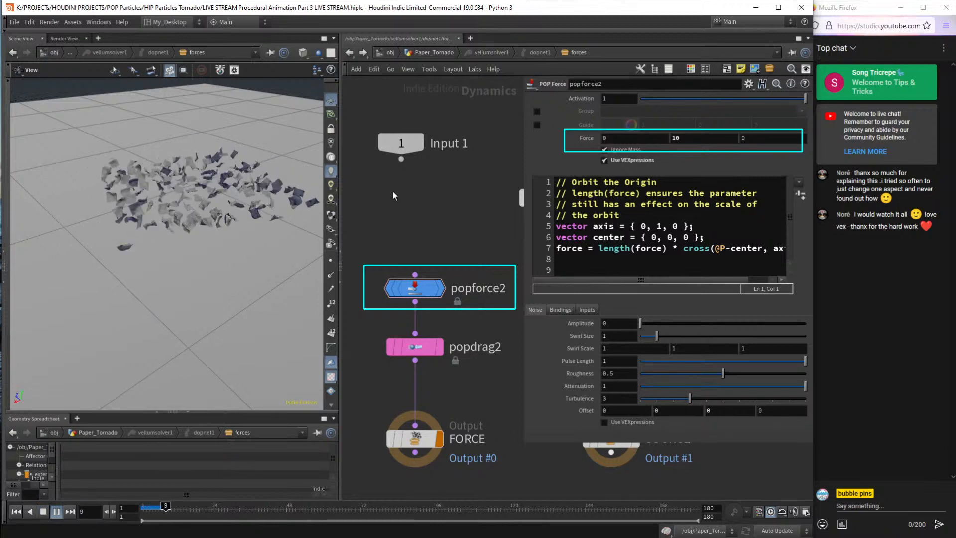
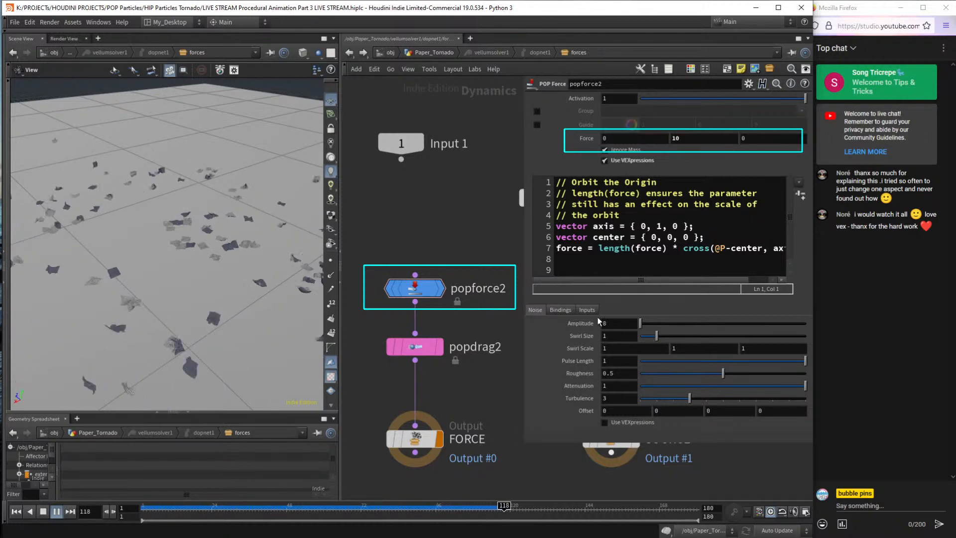
Rewind the paper simulation, move both popforce and popdrag pairs aside with parameters hidden, and place popadvectbyvolumes1 above the FORCE output.
{"action": "key", "text": "ctrl+Up"}
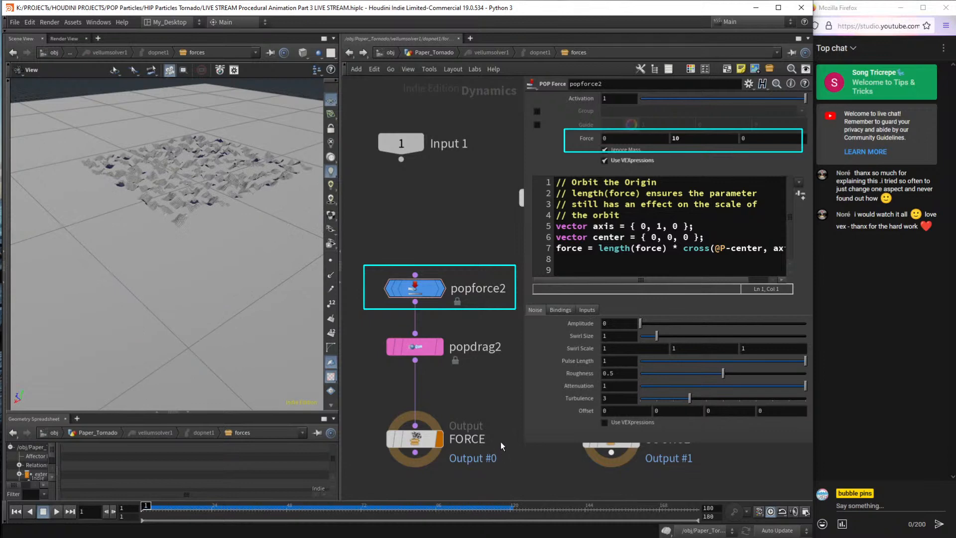
{"action": "key", "text": "p"}
{"action": "scroll", "coordinate": [504, 324], "scroll_direction": "down", "scroll_amount": 5}
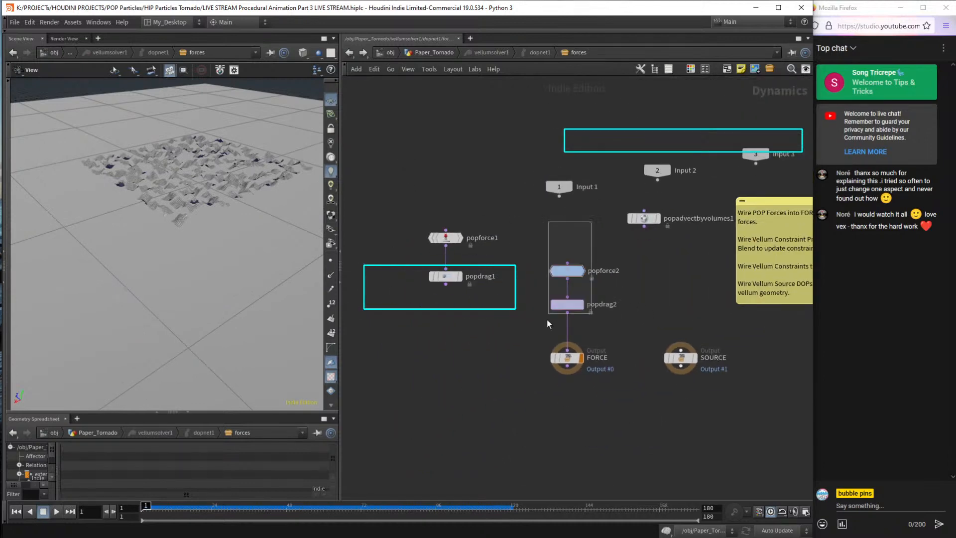
{"action": "left_click_drag", "start_coordinate": [568, 299], "coordinate": [446, 355]}
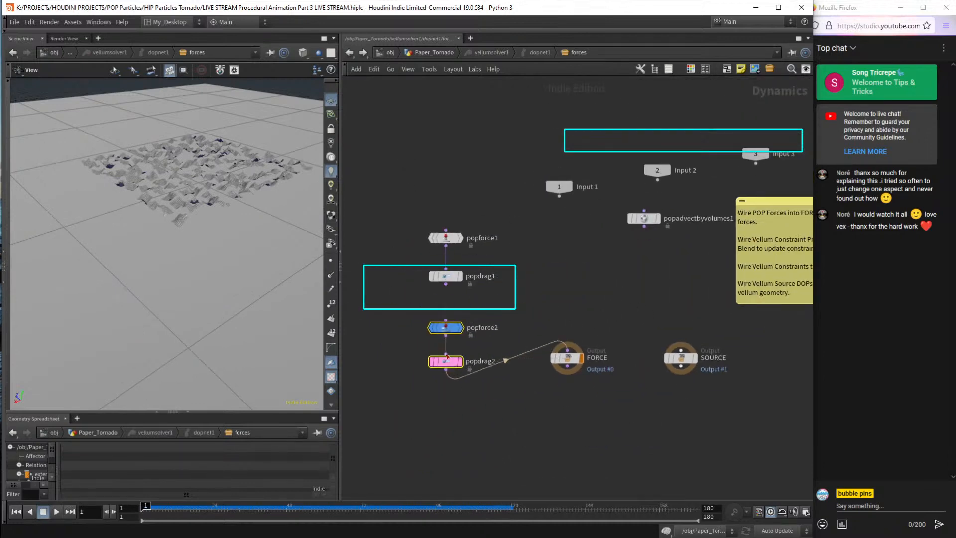
{"action": "left_click_drag", "start_coordinate": [422, 172], "coordinate": [500, 405]}
{"action": "left_click_drag", "start_coordinate": [448, 365], "coordinate": [414, 312]}
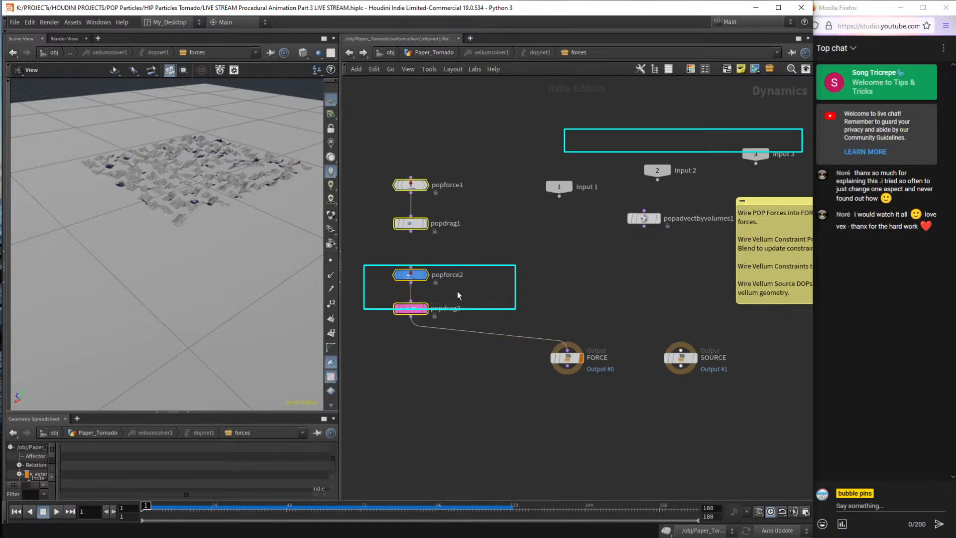
{"action": "left_click", "coordinate": [458, 295]}
{"action": "mouse_move", "coordinate": [645, 224]}
{"action": "left_mouse_down"}
{"action": "mouse_move", "coordinate": [560, 254]}
{"action": "mouse_move", "coordinate": [579, 282]}
{"action": "mouse_move", "coordinate": [569, 273]}
{"action": "mouse_move", "coordinate": [710, 255]}
{"action": "left_mouse_up"}
{"action": "left_click_drag", "start_coordinate": [614, 314], "coordinate": [517, 237]}
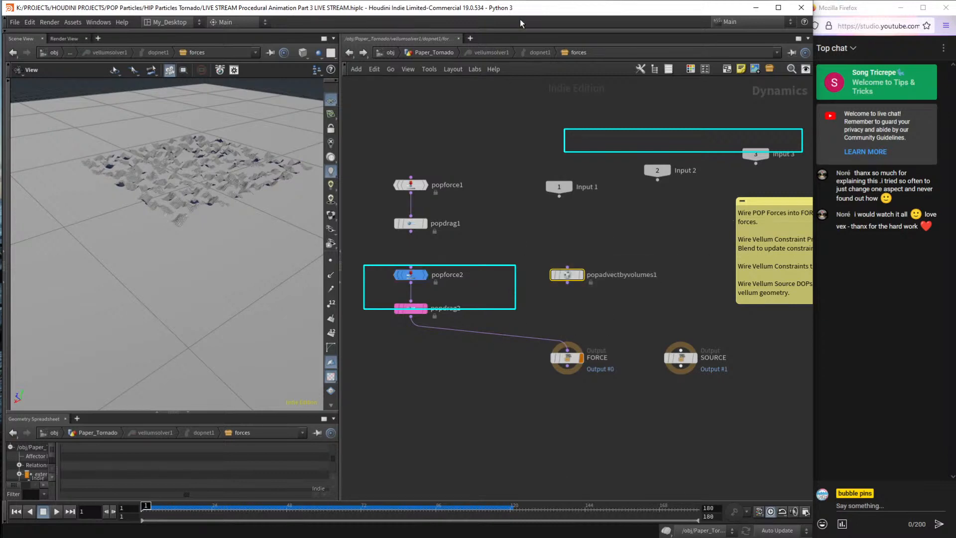
Leave Paper_Tornado and open the popnet node inside the Tornado section of Procedural_Animation.
{"action": "left_click", "coordinate": [424, 53]}
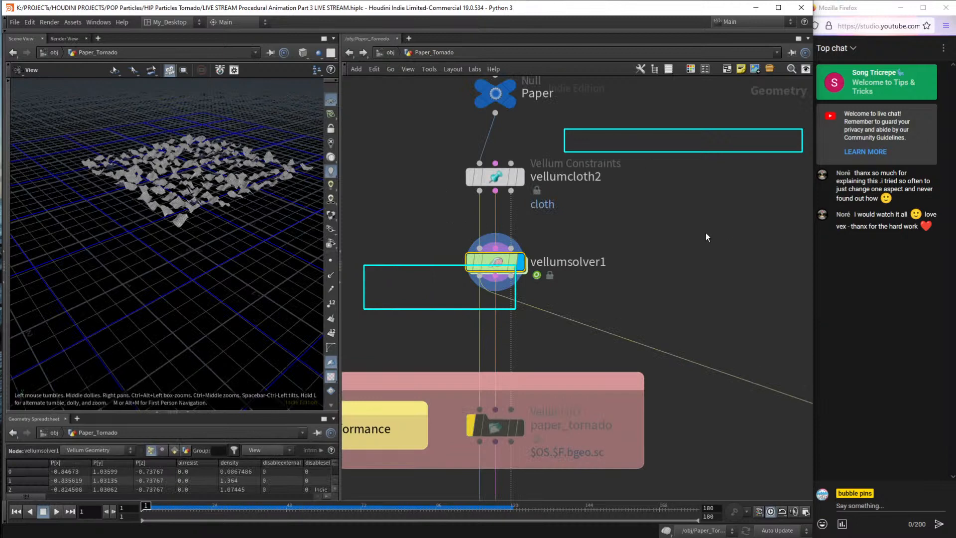
{"action": "left_click", "coordinate": [380, 53]}
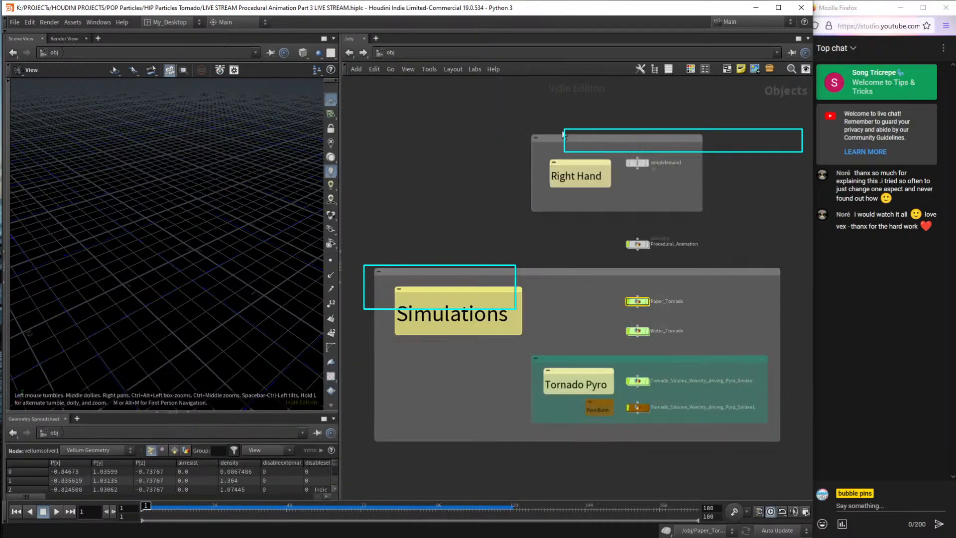
{"action": "double_click", "coordinate": [637, 243]}
{"action": "scroll", "coordinate": [563, 266], "scroll_direction": "down", "scroll_amount": 6}
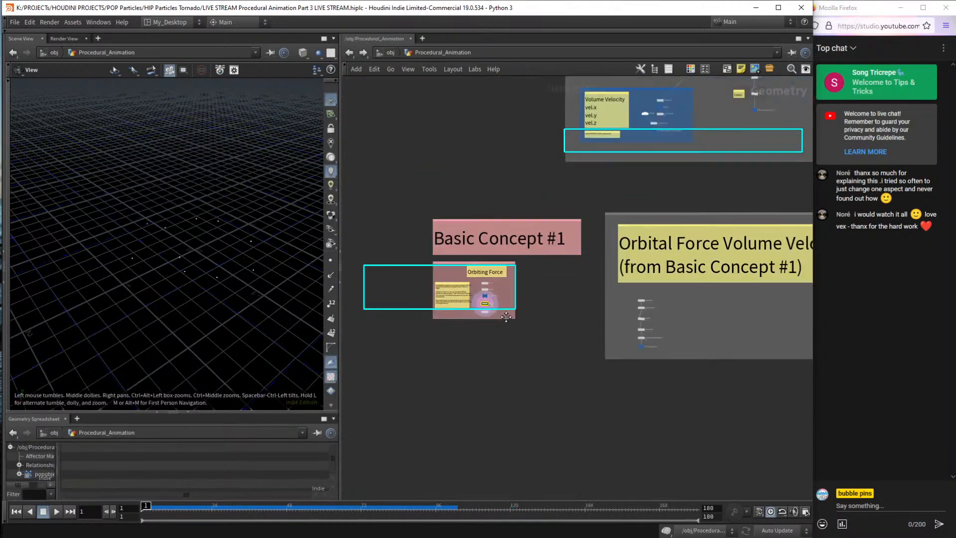
{"action": "middle_click_drag", "start_coordinate": [620, 235], "coordinate": [690, 427]}
{"action": "scroll", "coordinate": [563, 267], "scroll_direction": "up", "scroll_amount": 8}
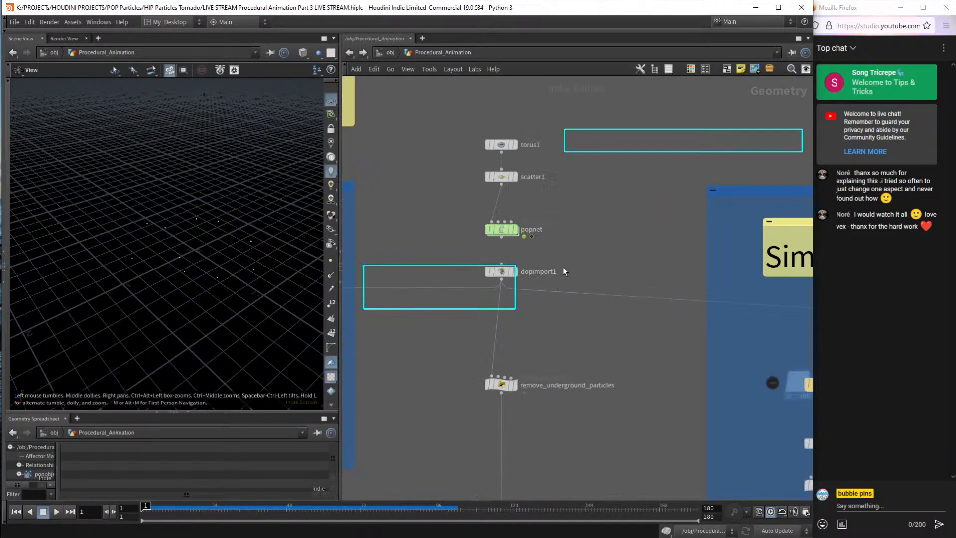
{"action": "middle_click_drag", "start_coordinate": [562, 267], "coordinate": [648, 381]}
{"action": "scroll", "coordinate": [716, 379], "scroll_direction": "down", "scroll_amount": 1}
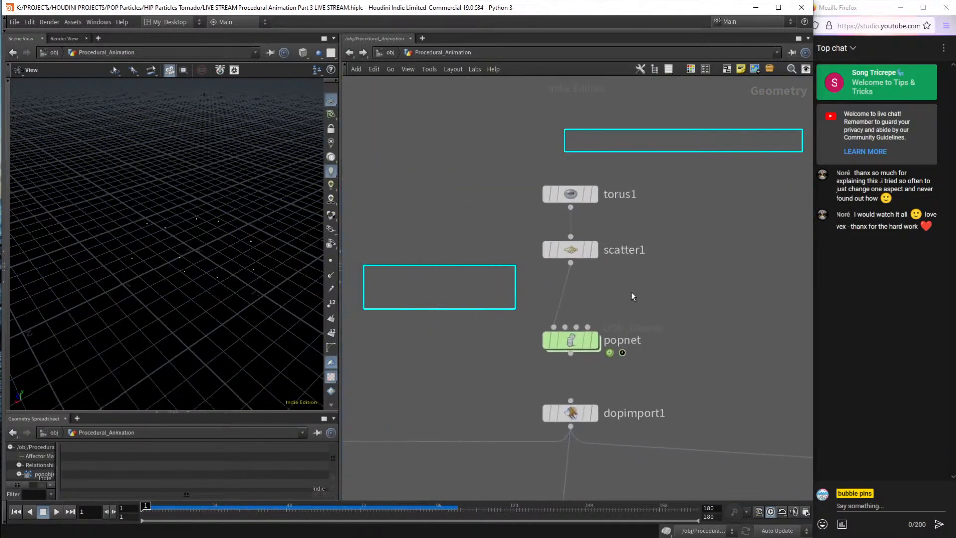
{"action": "mouse_move", "coordinate": [588, 347]}
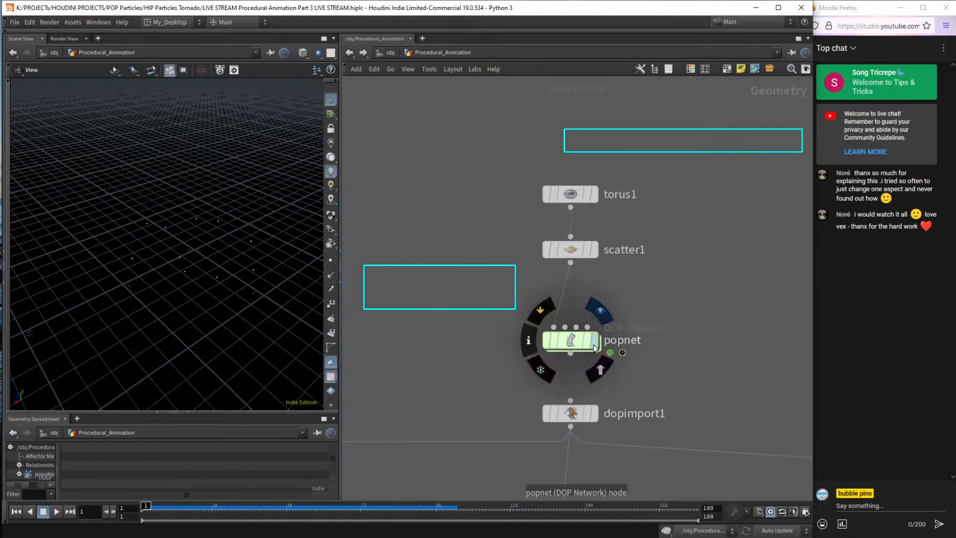
{"action": "double_click", "coordinate": [575, 346]}
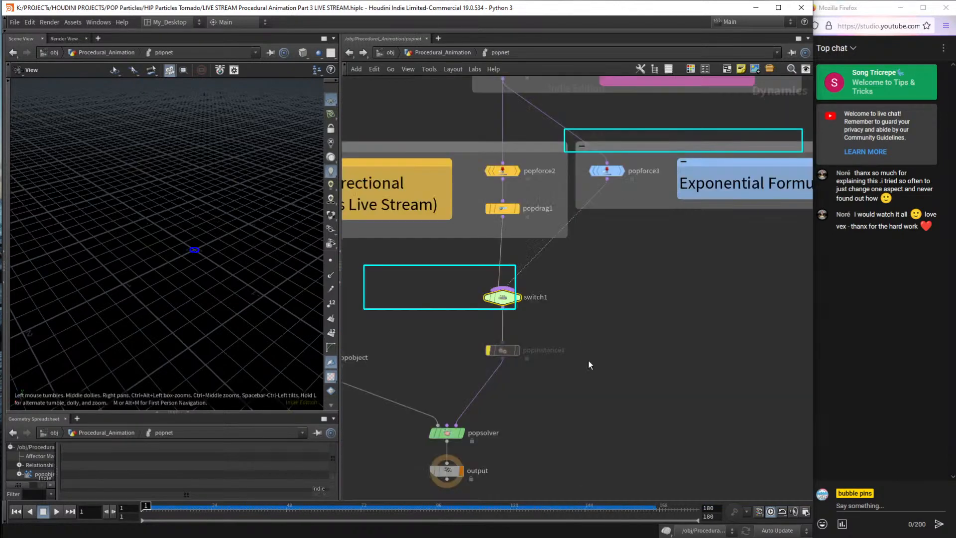
Show switch1's parameters in a smaller parameter area, play the particle simulation briefly, and rewind it.
{"action": "key", "text": "p"}
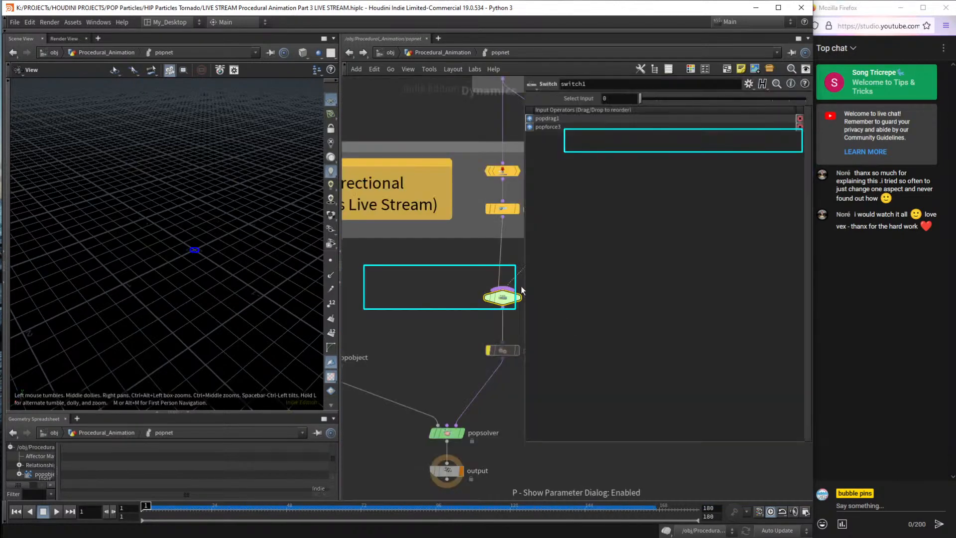
{"action": "left_click_drag", "start_coordinate": [525, 441], "coordinate": [616, 298]}
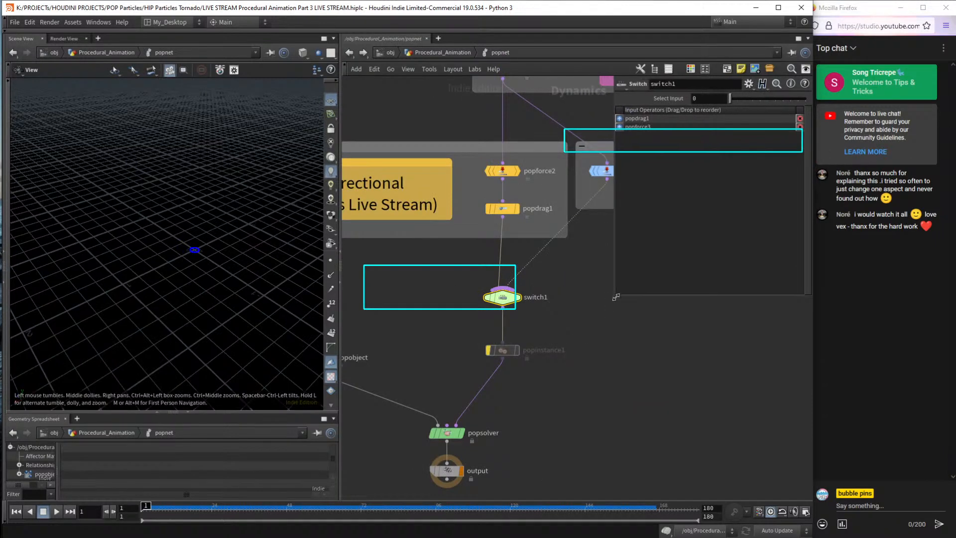
{"action": "key", "text": "Up"}
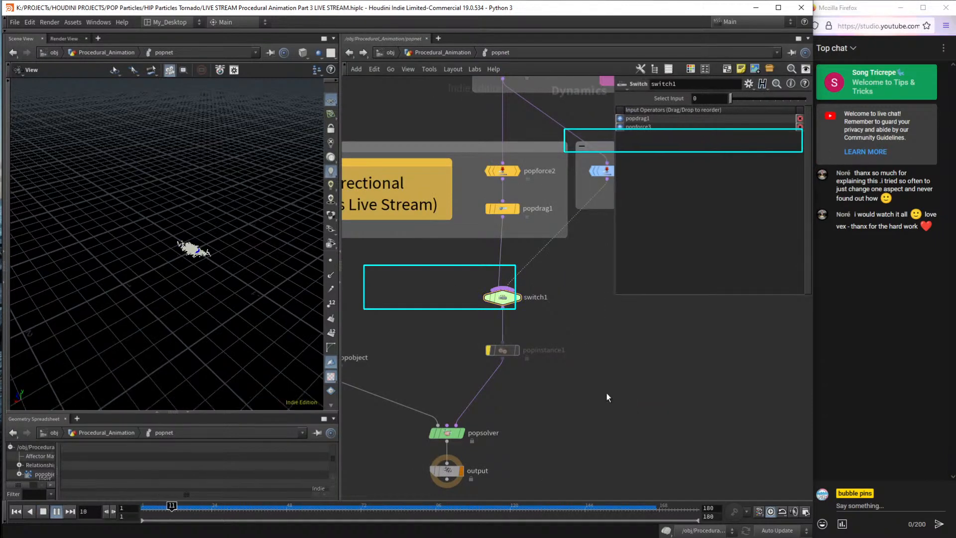
{"action": "key", "text": "Up"}
{"action": "key", "text": "ctrl+Up"}
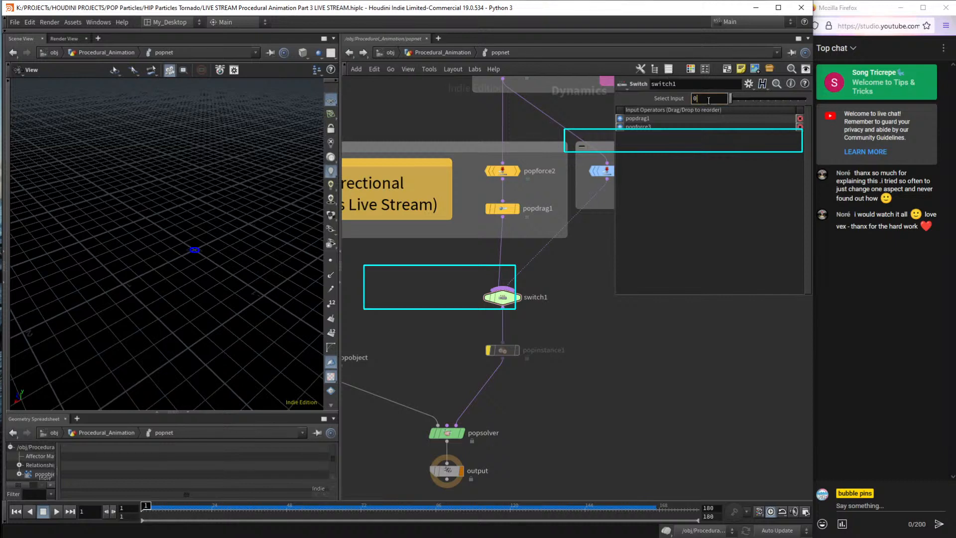
Set switch1's Select Input to 1, return it to 0, replay the particles, and rewind to the first frame.
{"action": "type", "text": "1"}
{"action": "key", "text": "Return"}
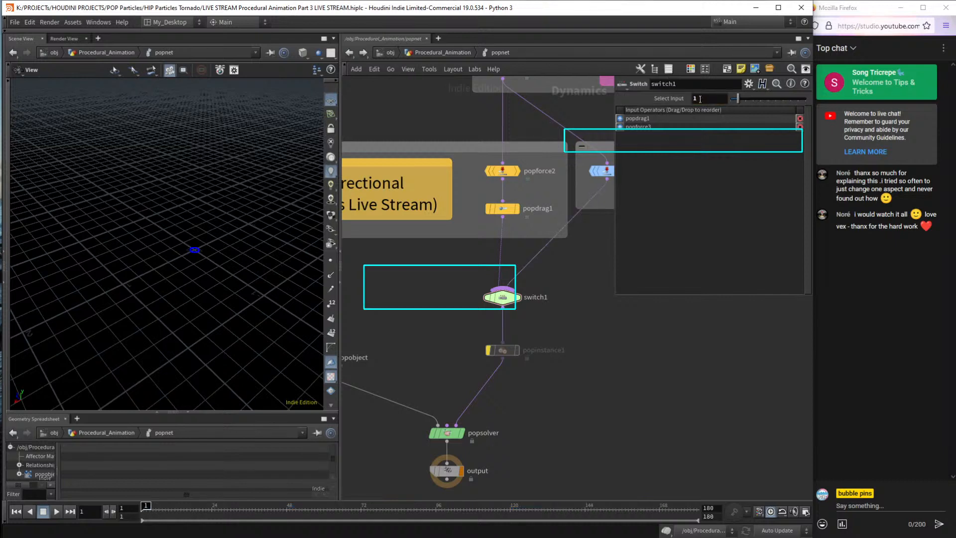
{"action": "key", "text": "Down"}
{"action": "key", "text": "Up"}
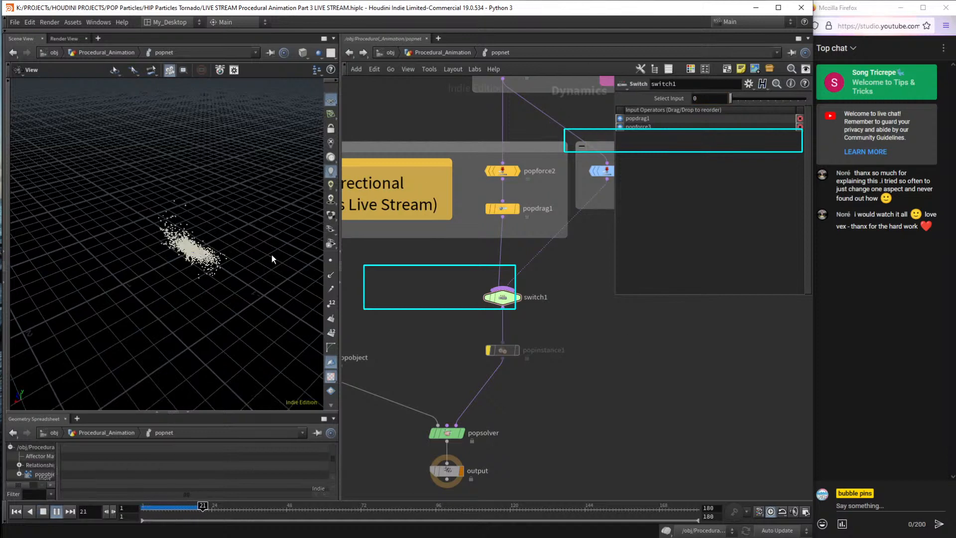
{"action": "key", "text": "Up"}
{"action": "key", "text": "ctrl+Up"}
Set switch1's Select Input to 1, play the particle simulation while viewing it from the side, and stop it.
{"action": "type", "text": "1"}
{"action": "key", "text": "Return"}
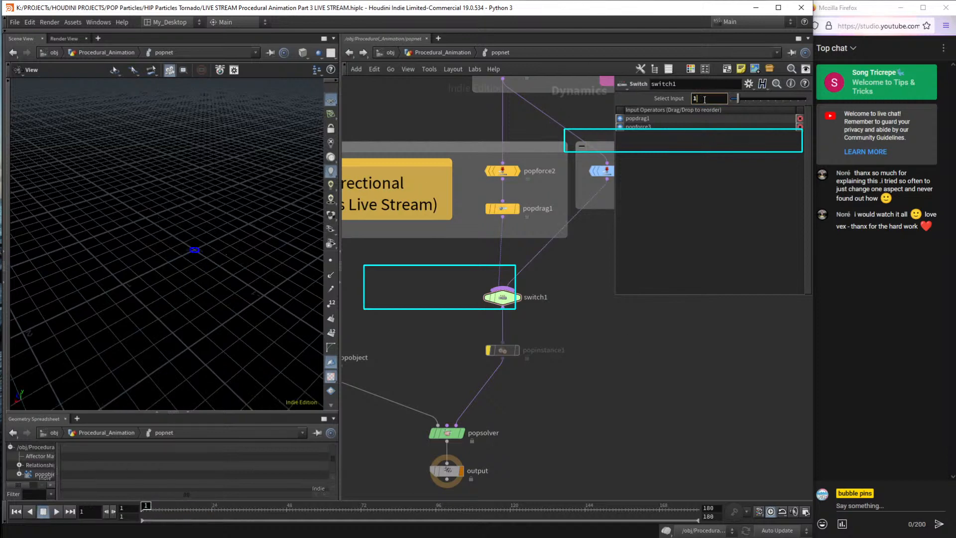
{"action": "key", "text": "Up"}
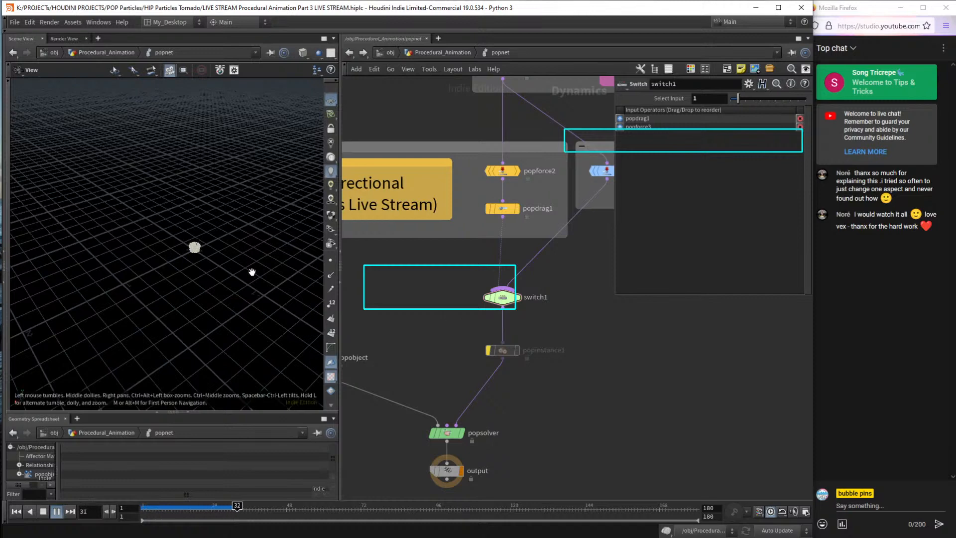
{"action": "left_click_drag", "start_coordinate": [252, 273], "coordinate": [291, 377]}
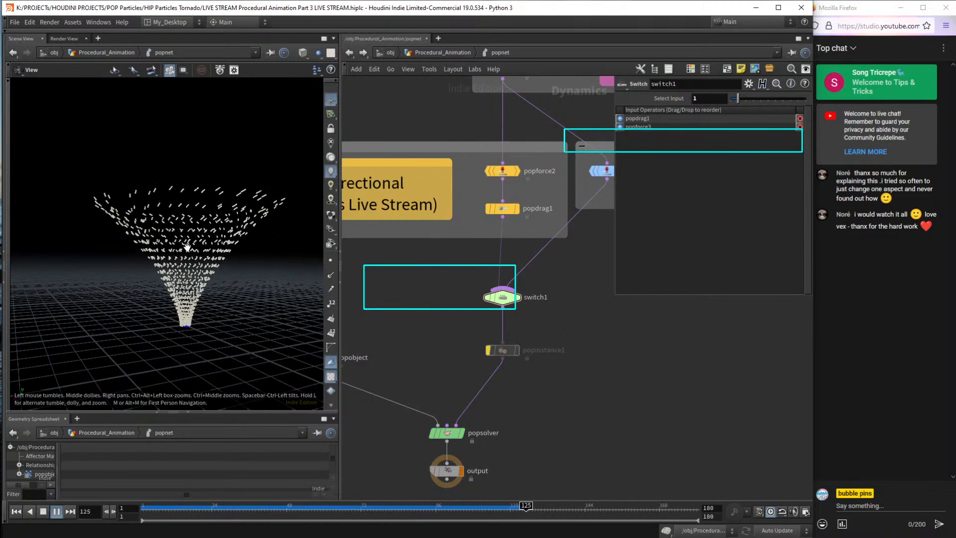
{"action": "left_click", "coordinate": [56, 511]}
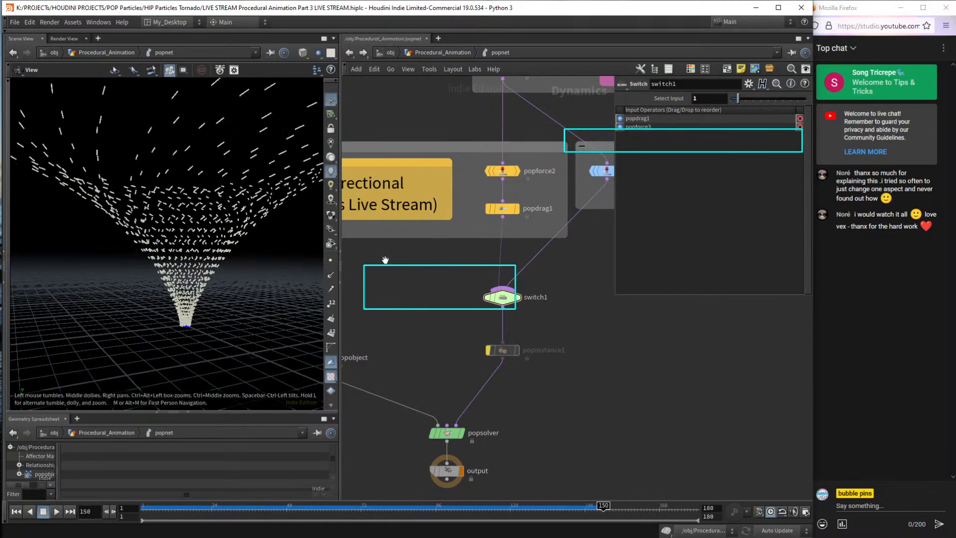
Show popforce3's VEX code in the Exponential Formula group and inspect the tornado from a slightly higher angle.
{"action": "middle_click_drag", "start_coordinate": [588, 309], "coordinate": [520, 355]}
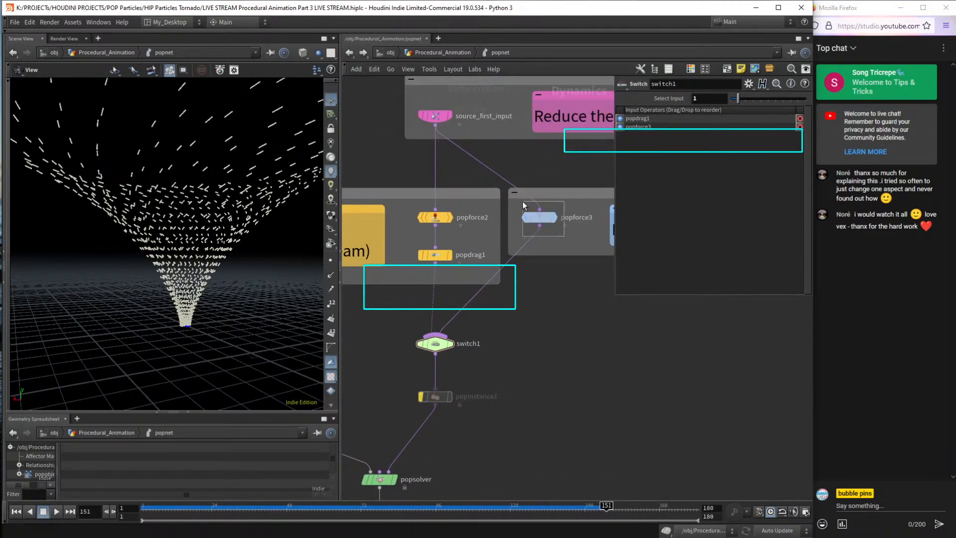
{"action": "left_click", "coordinate": [538, 217]}
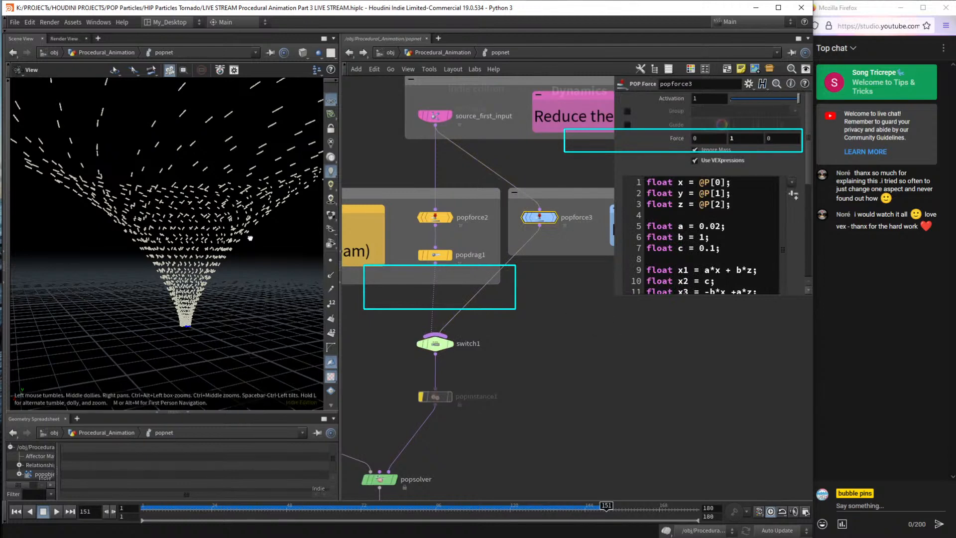
{"action": "left_click_drag", "start_coordinate": [250, 238], "coordinate": [254, 278]}
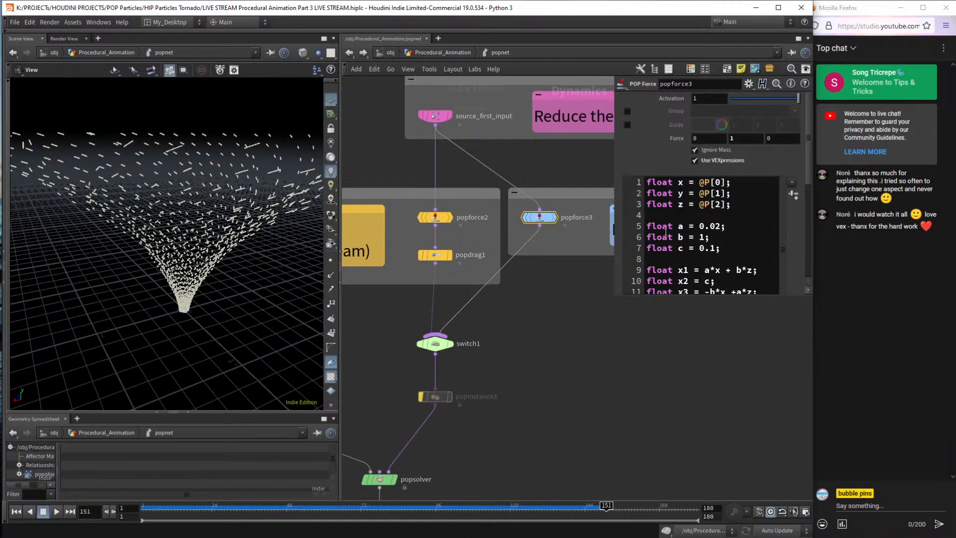
{"action": "scroll", "coordinate": [666, 232], "scroll_direction": "down", "scroll_amount": 3}
{"action": "scroll", "coordinate": [734, 255], "scroll_direction": "up", "scroll_amount": 3}
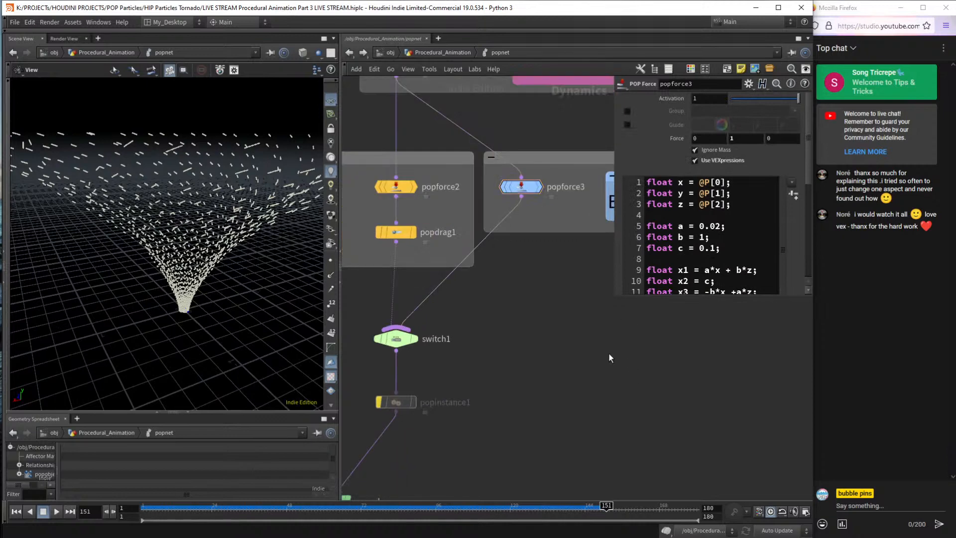
Rewind the simulation, leave popnet, and find the Orbiting Force group under Basic Concept #1.
{"action": "key", "text": "ctrl+Up"}
{"action": "key", "text": "h"}
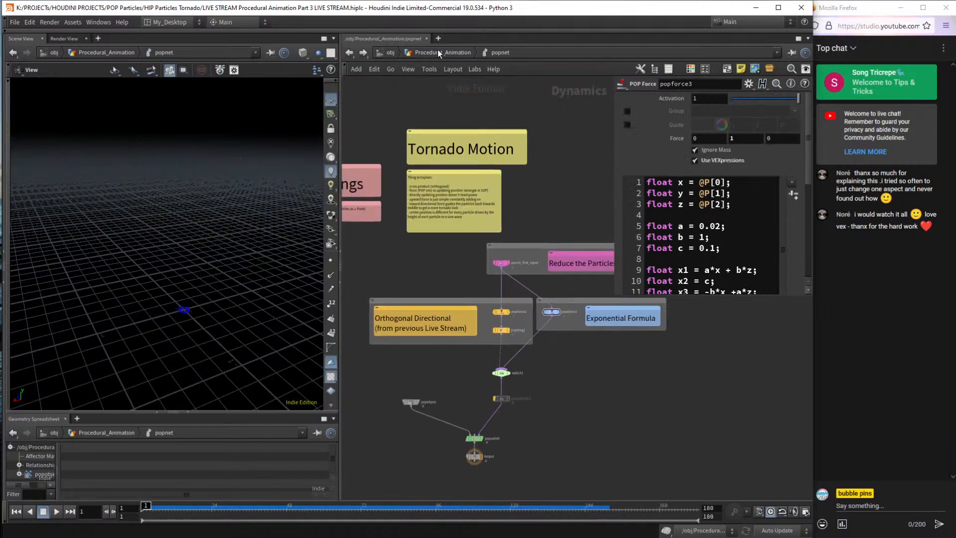
{"action": "left_click", "coordinate": [437, 53]}
{"action": "scroll", "coordinate": [478, 251], "scroll_direction": "down", "scroll_amount": 5}
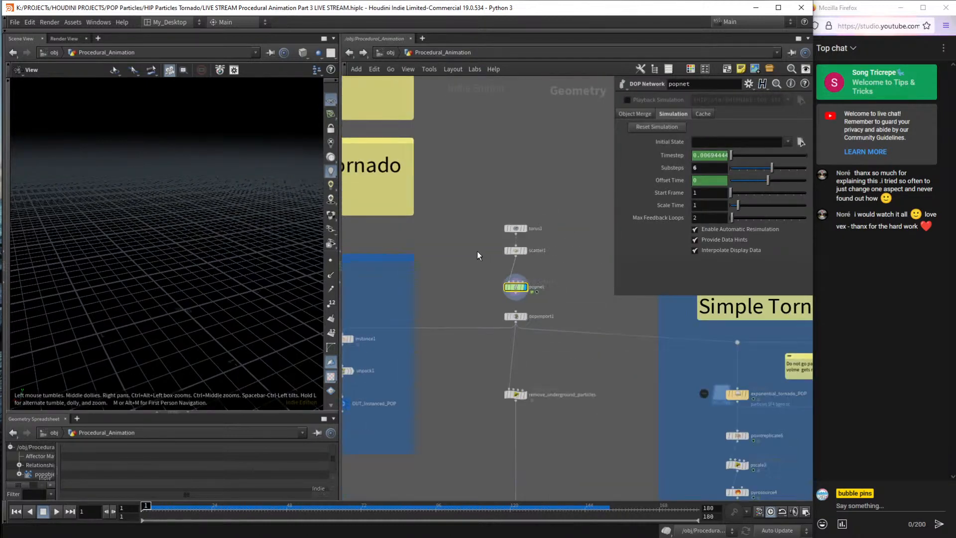
{"action": "right_click", "coordinate": [444, 329]}
{"action": "left_click", "coordinate": [480, 263]}
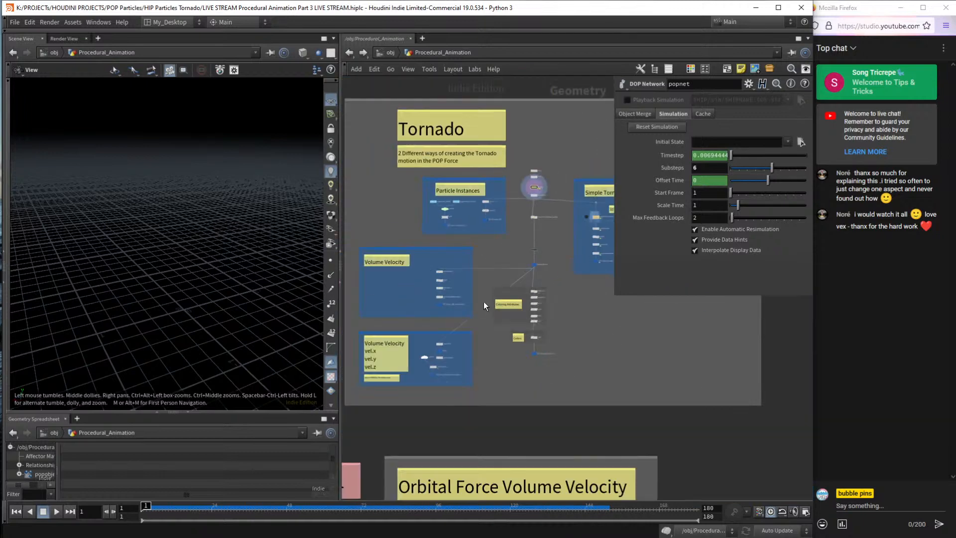
{"action": "middle_click_drag", "start_coordinate": [450, 362], "coordinate": [482, 316]}
{"action": "scroll", "coordinate": [498, 333], "scroll_direction": "up", "scroll_amount": 6}
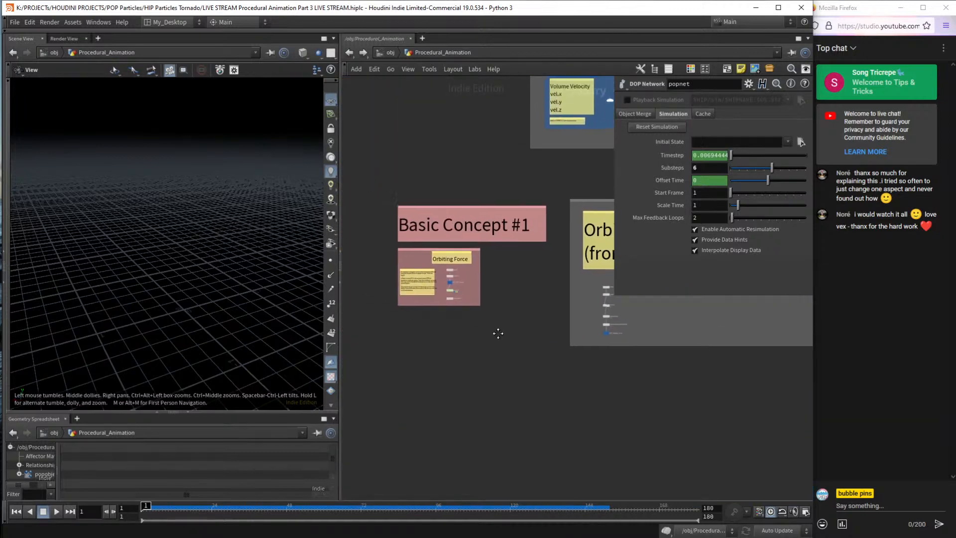
{"action": "scroll", "coordinate": [564, 331], "scroll_direction": "down", "scroll_amount": 5}
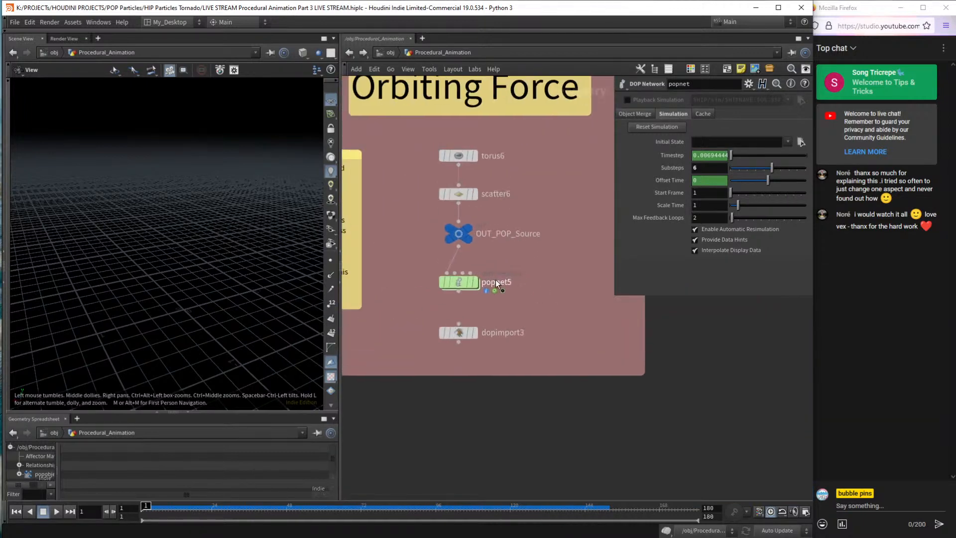
Open popnet5 and copy its popforce1 and popdrag1 nodes together.
{"action": "double_click", "coordinate": [457, 279]}
{"action": "left_click_drag", "start_coordinate": [473, 163], "coordinate": [560, 333]}
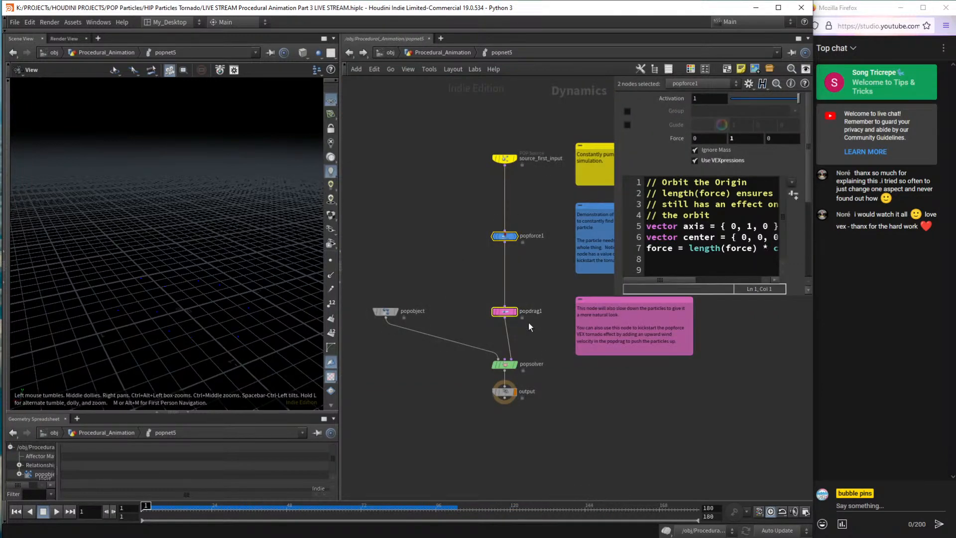
{"action": "key", "text": "ctrl+c"}
Leave popnet5, open the main tornado popnet, and paste the copied popforce and popdrag nodes into it.
{"action": "left_click", "coordinate": [418, 52]}
{"action": "key", "text": "2"}
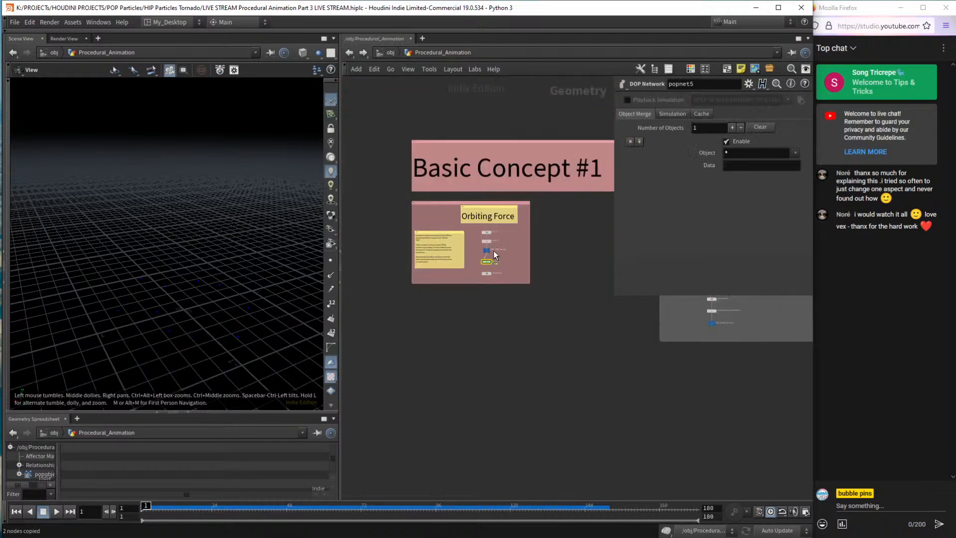
{"action": "scroll", "coordinate": [501, 232], "scroll_direction": "up", "scroll_amount": 5}
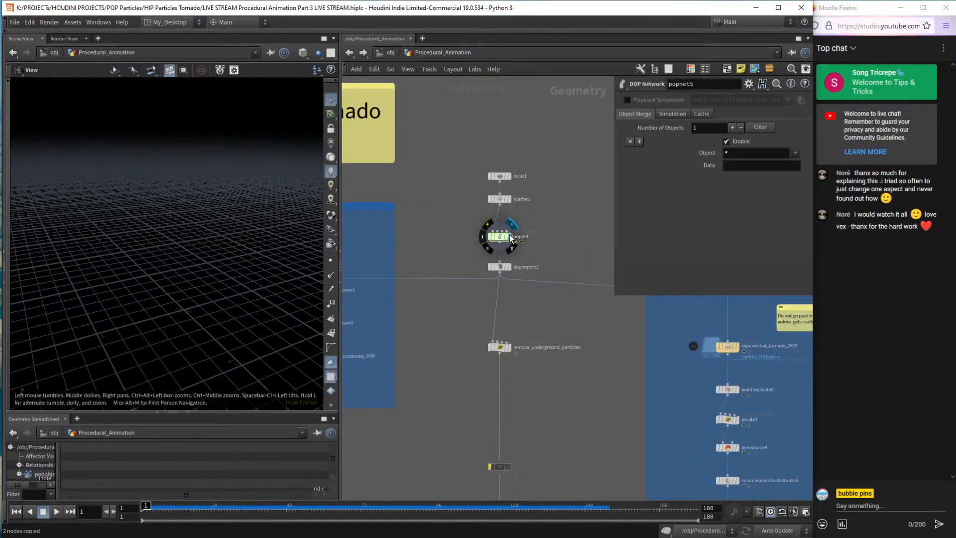
{"action": "double_click", "coordinate": [498, 234]}
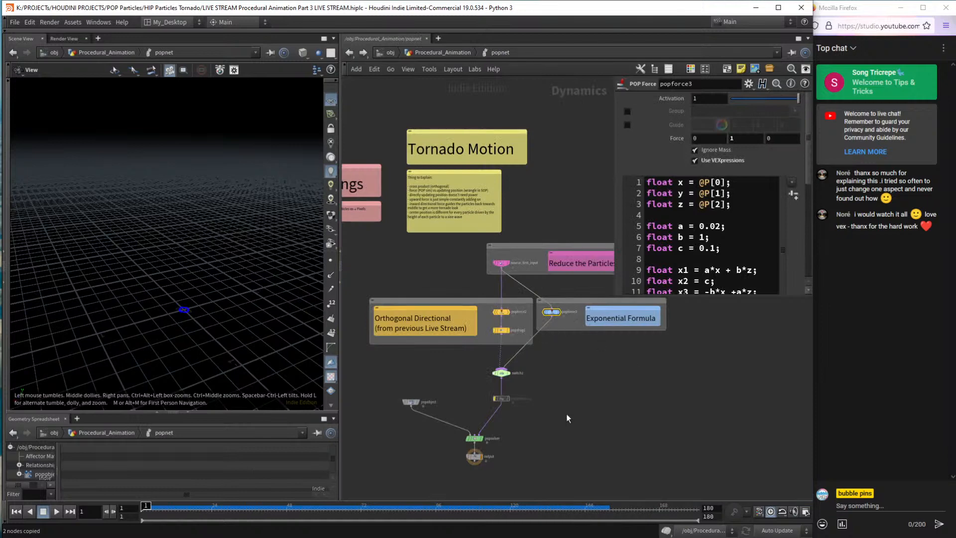
{"action": "scroll", "coordinate": [573, 384], "scroll_direction": "down", "scroll_amount": 2}
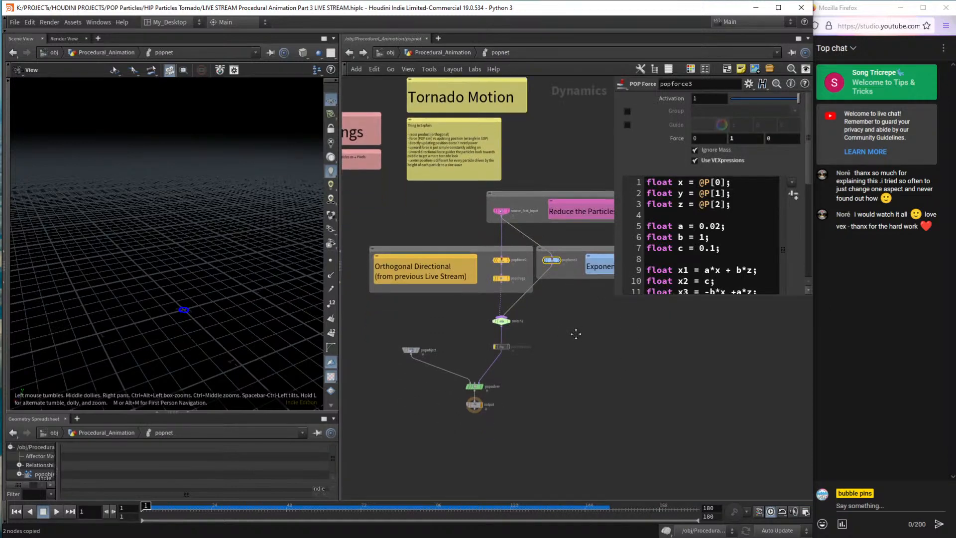
{"action": "key", "text": "ctrl+v"}
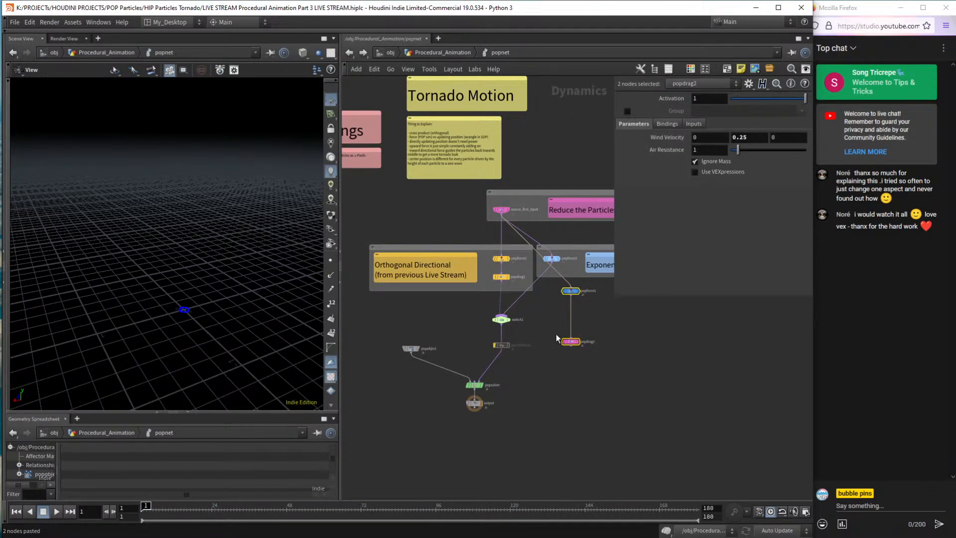
Connect the pasted popforce1 and popdrag2 chain to switch1 as its third input and place it beside the Exponential Formula group.
{"action": "left_click", "coordinate": [533, 330]}
{"action": "scroll", "coordinate": [533, 330], "scroll_direction": "up", "scroll_amount": 4}
{"action": "left_click_drag", "start_coordinate": [609, 364], "coordinate": [637, 307]}
{"action": "scroll", "coordinate": [529, 380], "scroll_direction": "down", "scroll_amount": 5}
{"action": "left_click", "coordinate": [496, 289], "text": "shift"}
{"action": "middle_click_drag", "start_coordinate": [636, 308], "coordinate": [556, 337]}
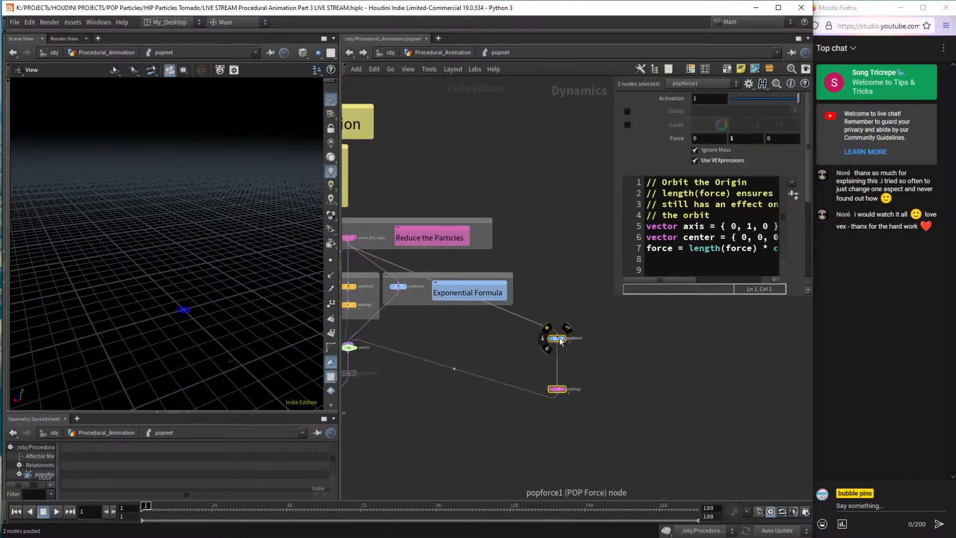
{"action": "left_click_drag", "start_coordinate": [556, 338], "coordinate": [554, 287]}
{"action": "middle_click_drag", "start_coordinate": [505, 312], "coordinate": [596, 295]}
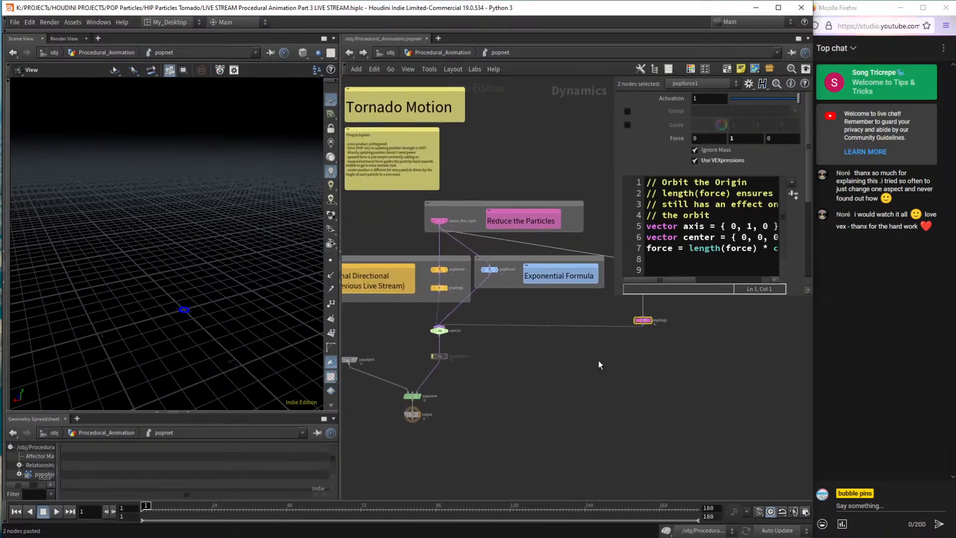
Set switch1's Select Input to 2 and play the particle simulation with popforce1's orbit code shown, viewing it from the side.
{"action": "left_click", "coordinate": [438, 330]}
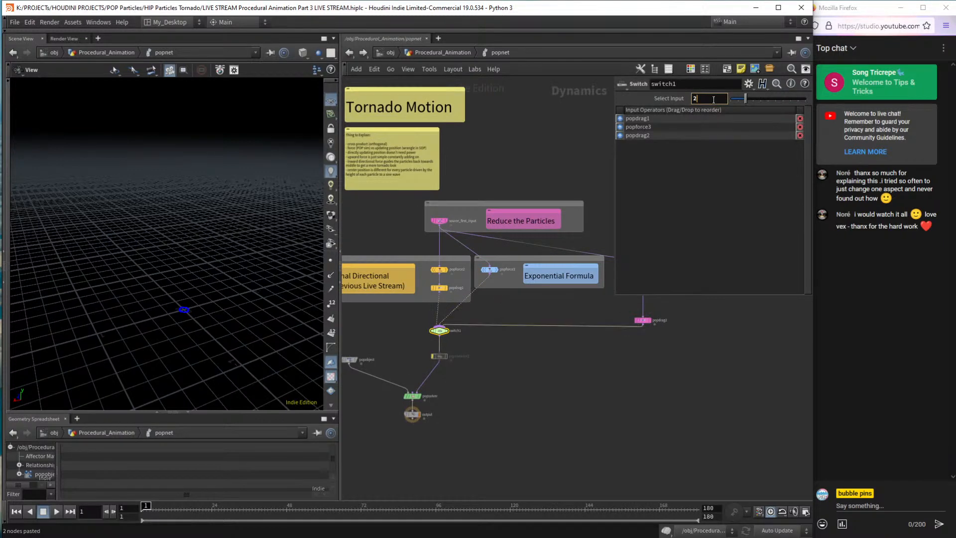
{"action": "middle_click_drag", "start_coordinate": [640, 320], "coordinate": [515, 314]}
{"action": "left_click_drag", "start_coordinate": [533, 366], "coordinate": [515, 229]}
{"action": "middle_click_drag", "start_coordinate": [515, 230], "coordinate": [692, 223]}
{"action": "left_click", "coordinate": [560, 398]}
{"action": "key", "text": "Up"}
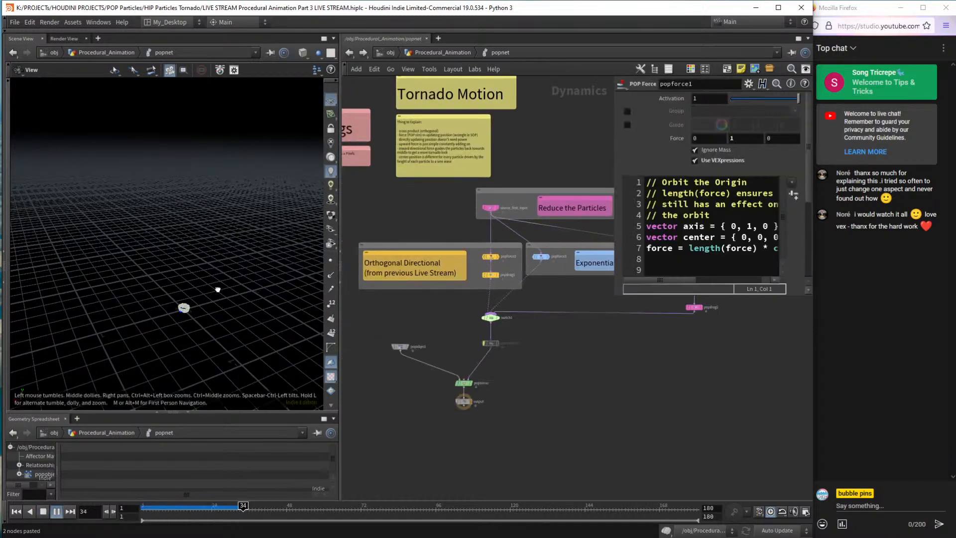
{"action": "left_click_drag", "start_coordinate": [217, 272], "coordinate": [224, 324]}
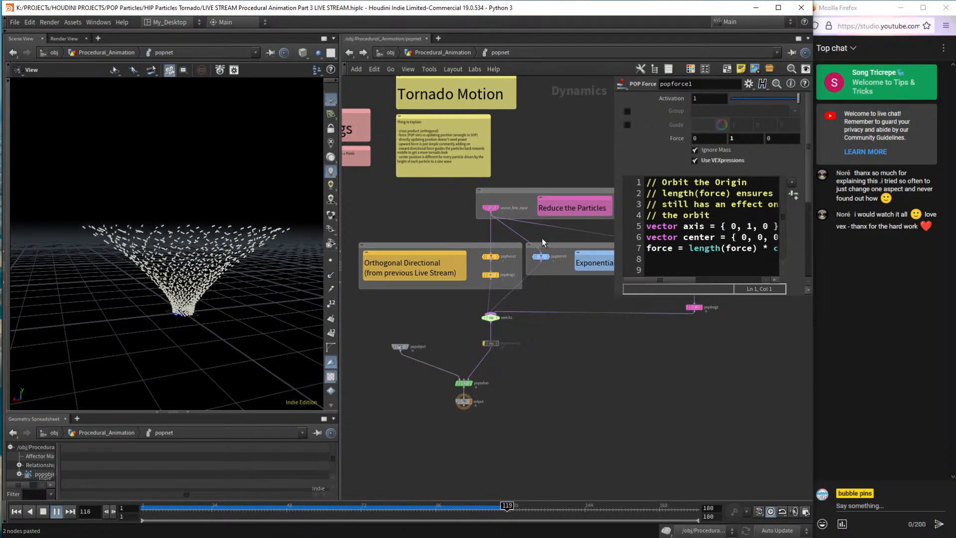
Return to the Procedural_Animation network and display torus1, examining the source ring up close.
{"action": "left_click", "coordinate": [443, 52]}
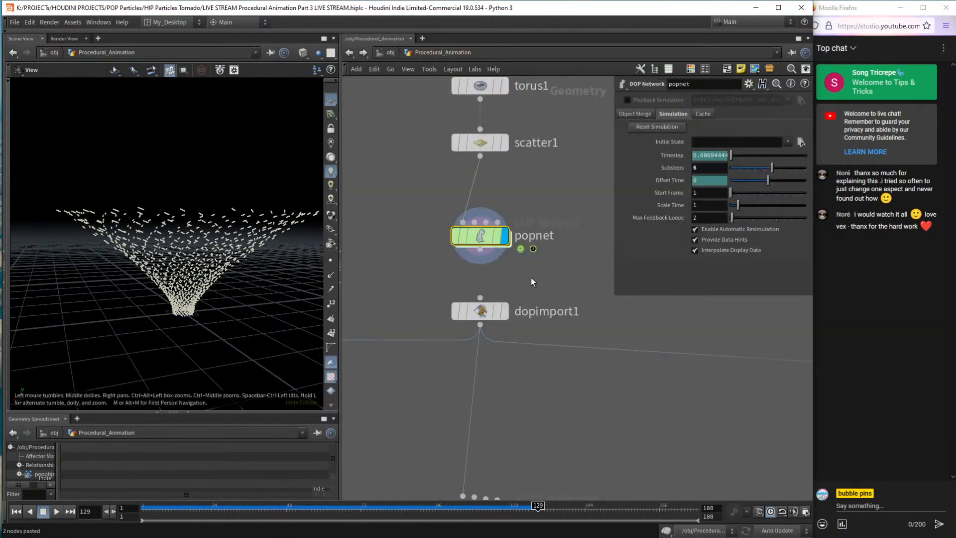
{"action": "scroll", "coordinate": [540, 319], "scroll_direction": "down", "scroll_amount": 3}
{"action": "left_click", "coordinate": [516, 181]}
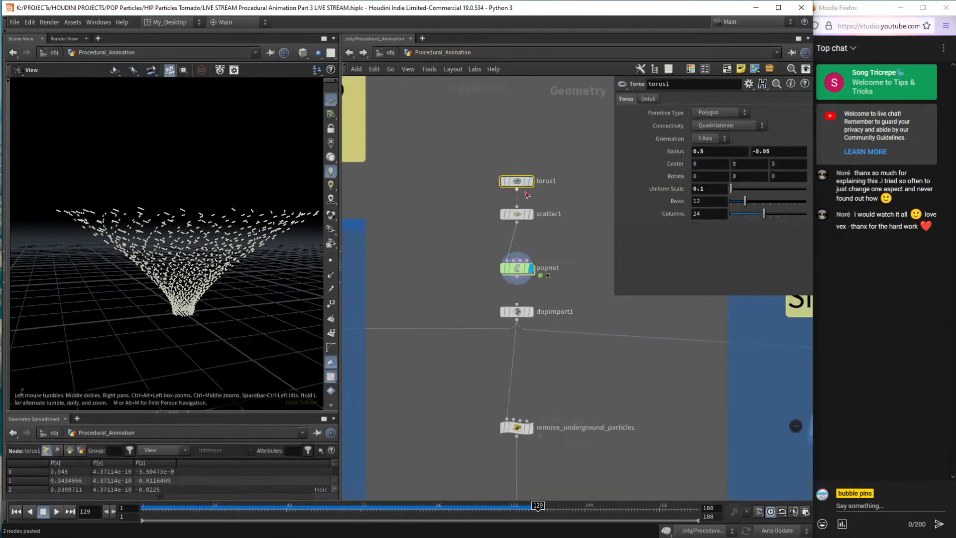
{"action": "left_click", "coordinate": [531, 182]}
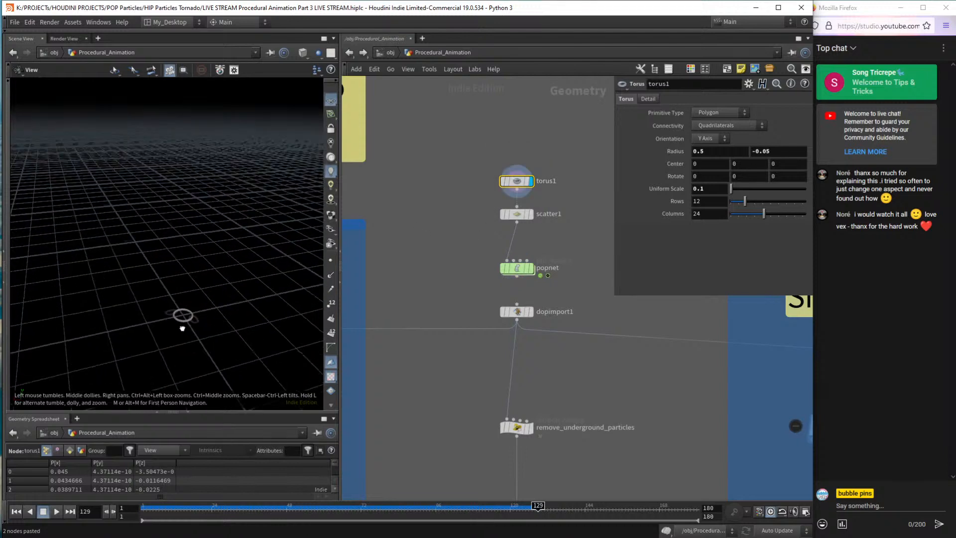
{"action": "left_click_drag", "start_coordinate": [232, 304], "coordinate": [194, 323]}
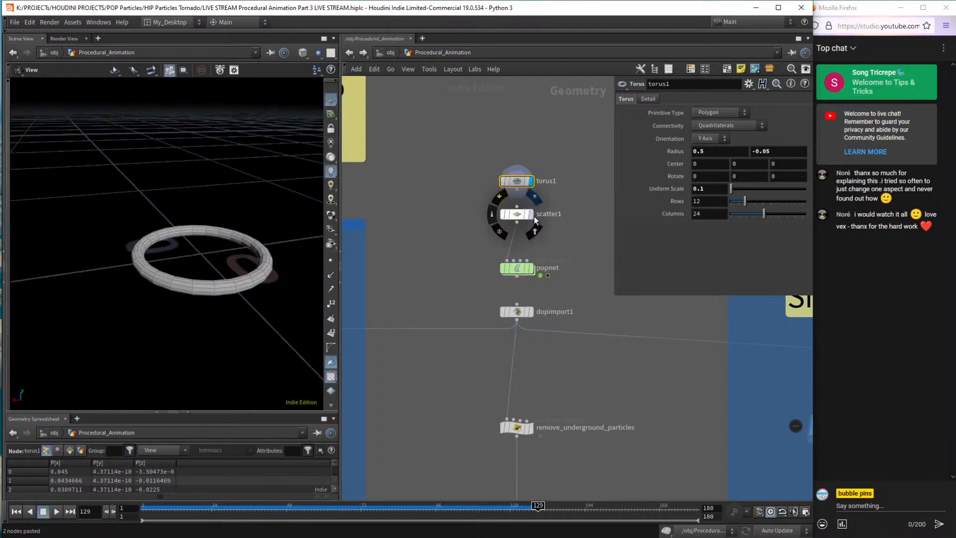
Display the outputs of scatter1, popnet and dopimport1 in turn and look at the particles from a higher angle.
{"action": "left_click", "coordinate": [531, 214]}
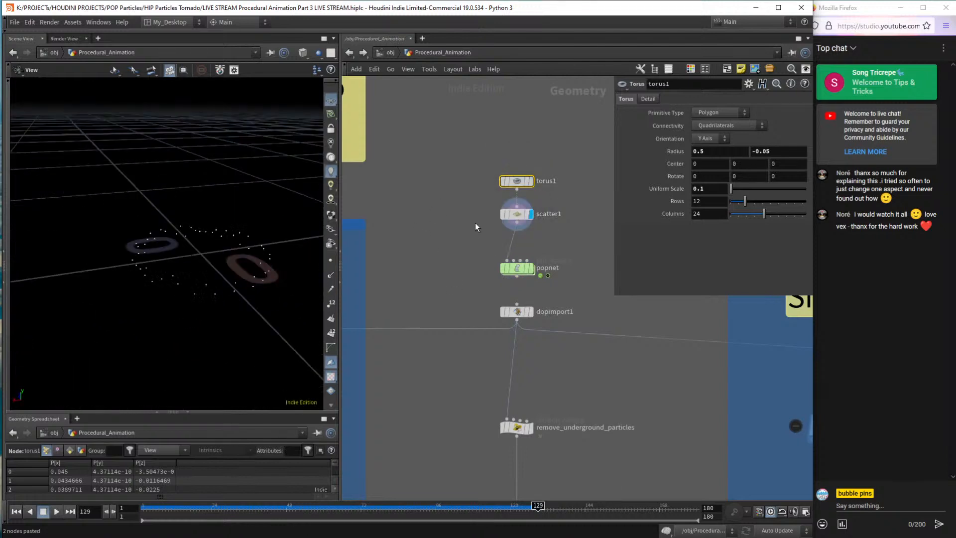
{"action": "left_click", "coordinate": [531, 268]}
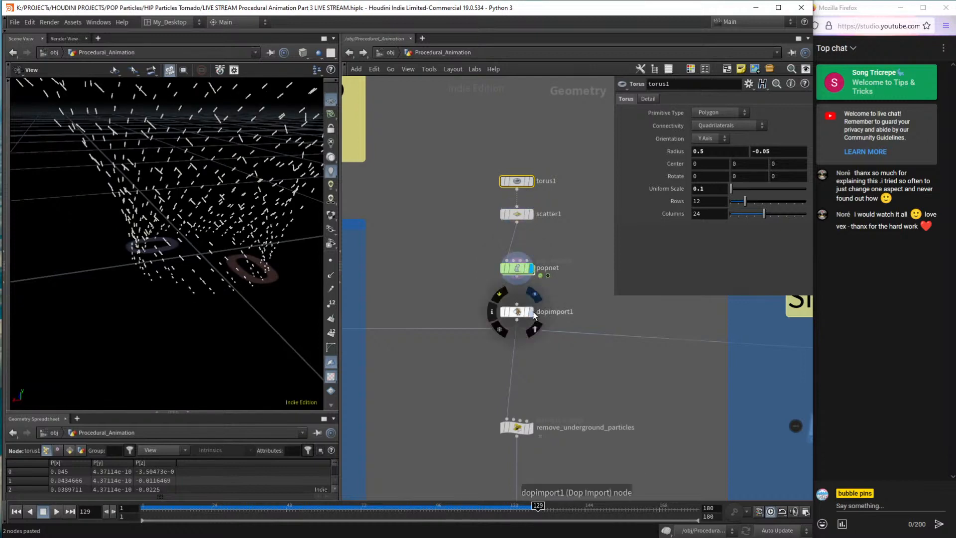
{"action": "left_click", "coordinate": [532, 312]}
{"action": "left_click", "coordinate": [518, 311]}
{"action": "left_click_drag", "start_coordinate": [462, 290], "coordinate": [598, 333]}
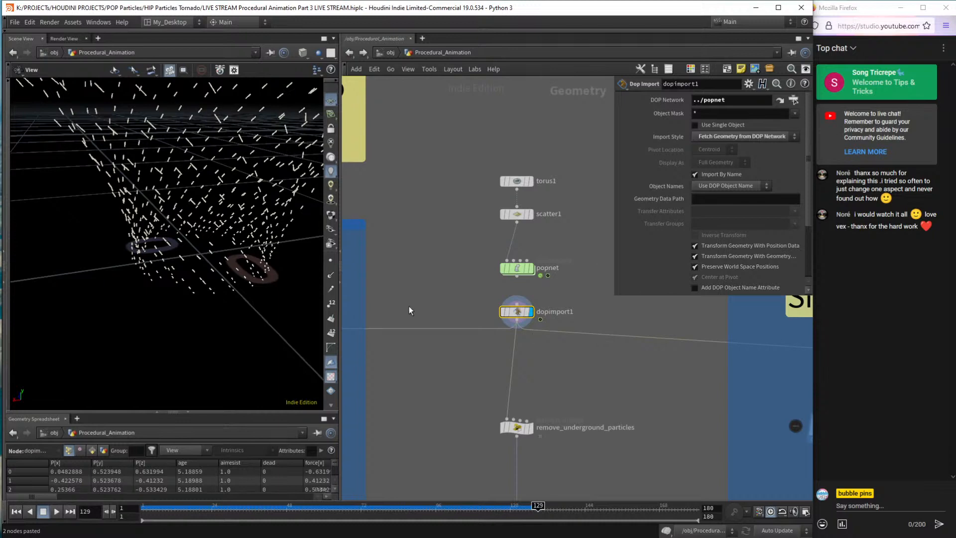
{"action": "left_click_drag", "start_coordinate": [224, 239], "coordinate": [180, 244]}
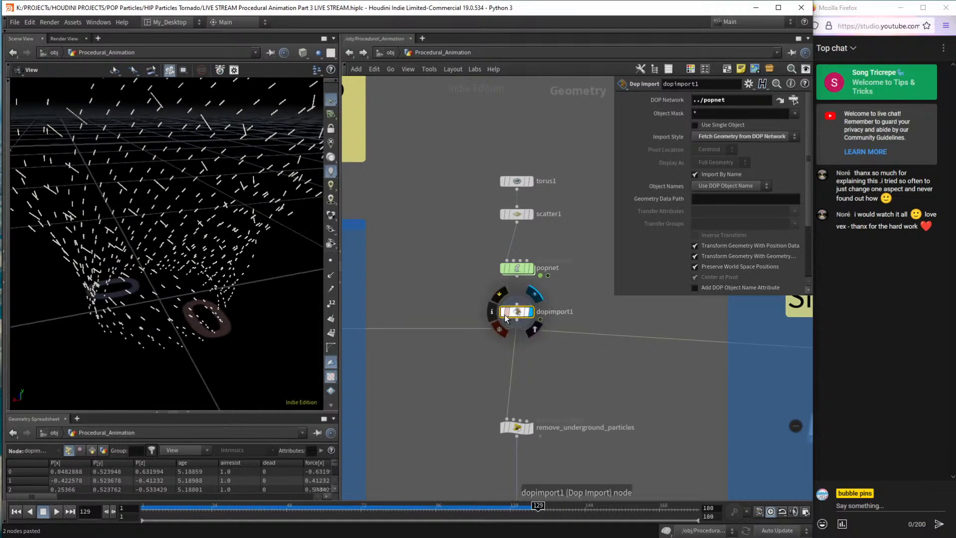
Review popnet's simulation settings and how dopimport1 fetches its geometry.
{"action": "left_click", "coordinate": [515, 269]}
{"action": "left_click_drag", "start_coordinate": [610, 247], "coordinate": [460, 292]}
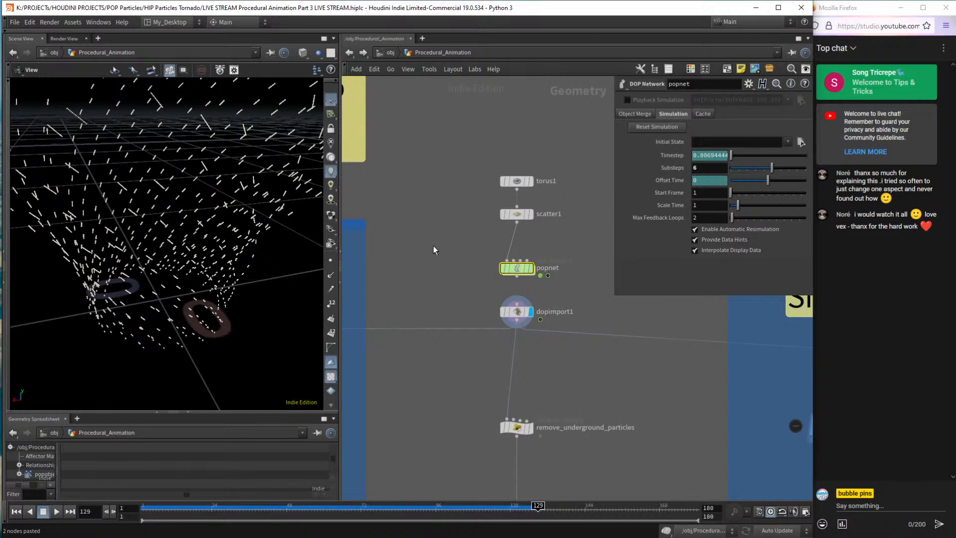
{"action": "left_click_drag", "start_coordinate": [482, 256], "coordinate": [587, 295]}
{"action": "left_click_drag", "start_coordinate": [486, 316], "coordinate": [478, 337]}
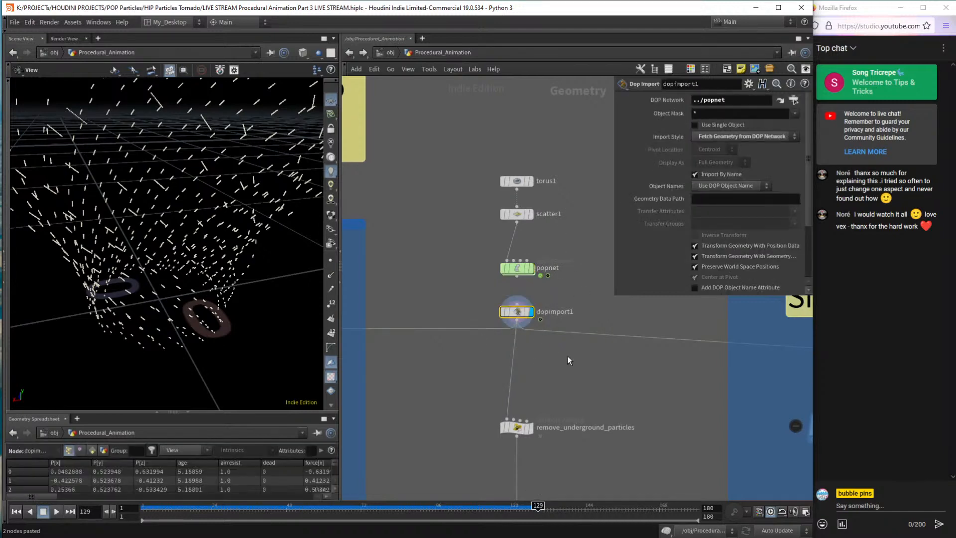
{"action": "scroll", "coordinate": [566, 356], "scroll_direction": "down", "scroll_amount": 2}
{"action": "middle_click_drag", "start_coordinate": [608, 370], "coordinate": [543, 344]}
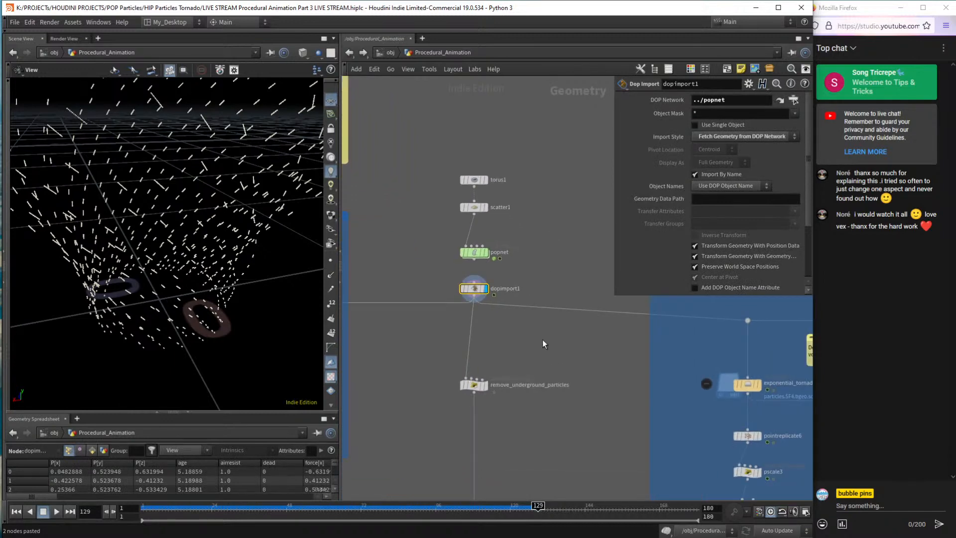
{"action": "scroll", "coordinate": [553, 354], "scroll_direction": "down", "scroll_amount": 3}
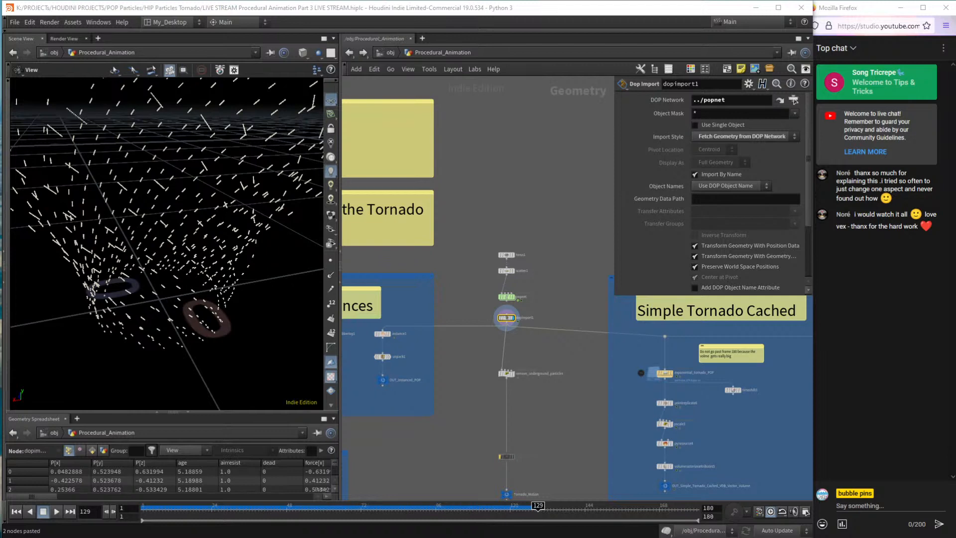
Point out the network path, go up to the obj level, and re-enter Procedural_Animation.
{"action": "left_click_drag", "start_coordinate": [367, 43], "coordinate": [486, 61]}
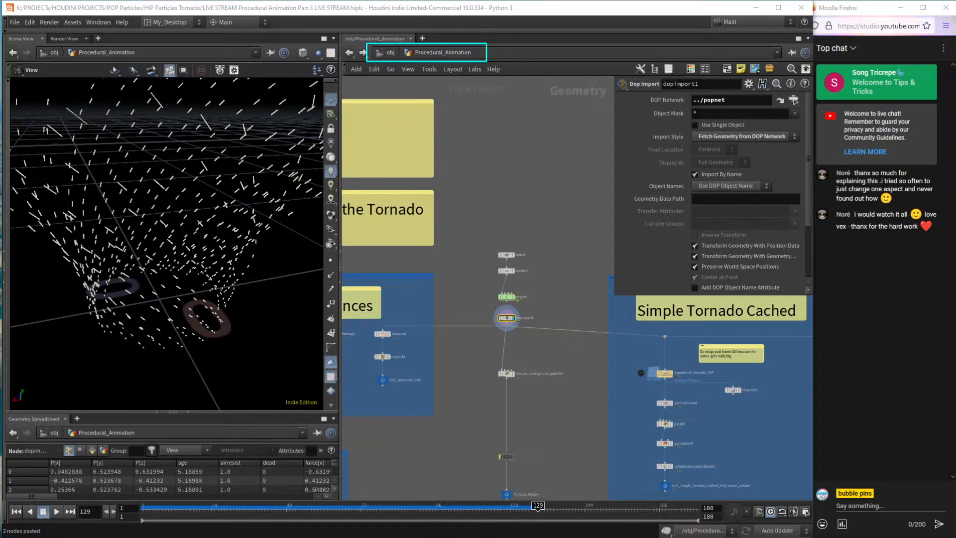
{"action": "left_click_drag", "start_coordinate": [438, 132], "coordinate": [439, 72]}
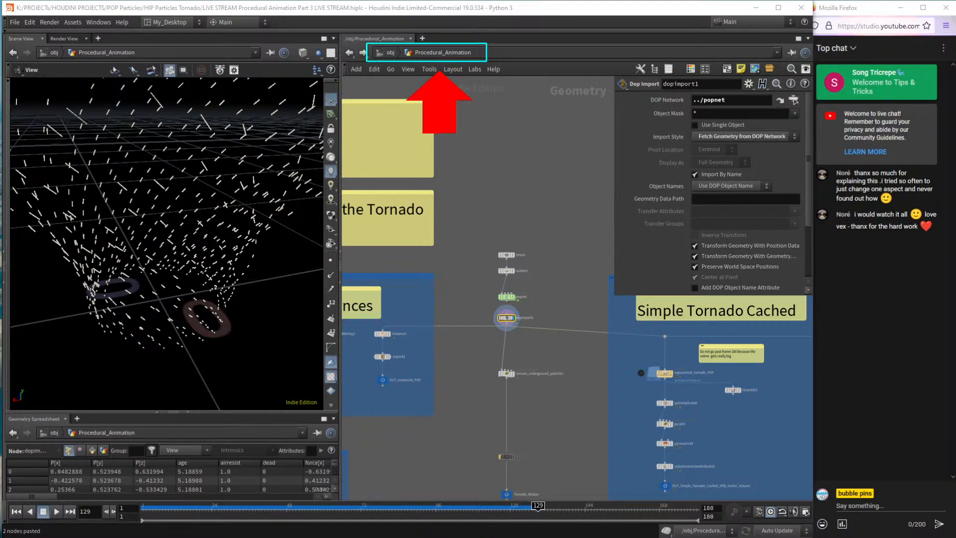
{"action": "left_click", "coordinate": [390, 52]}
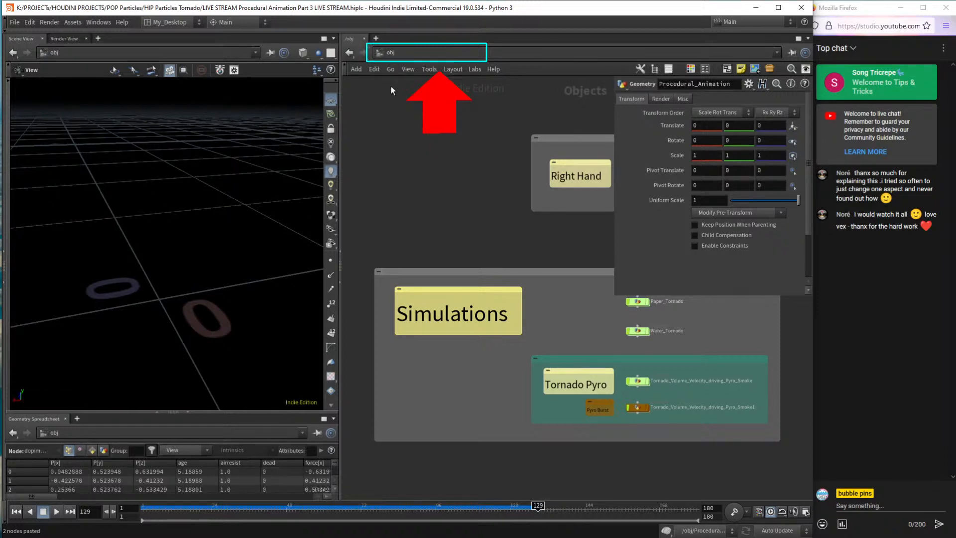
{"action": "middle_click_drag", "start_coordinate": [611, 252], "coordinate": [525, 228]}
{"action": "double_click", "coordinate": [535, 219]}
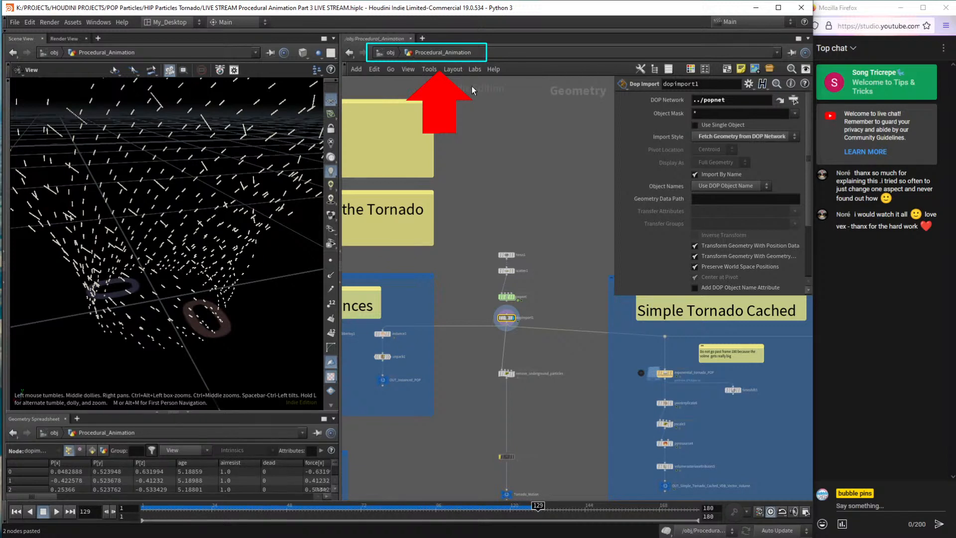
Enter popnet to show its place in the network path, and return to Procedural_Animation.
{"action": "scroll", "coordinate": [487, 268], "scroll_direction": "up", "scroll_amount": 5}
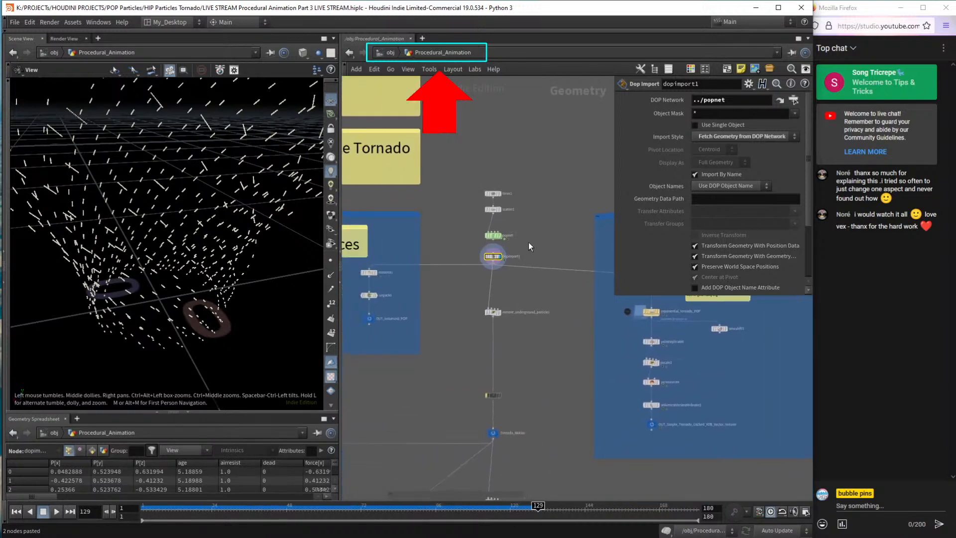
{"action": "scroll", "coordinate": [525, 255], "scroll_direction": "up", "scroll_amount": 2}
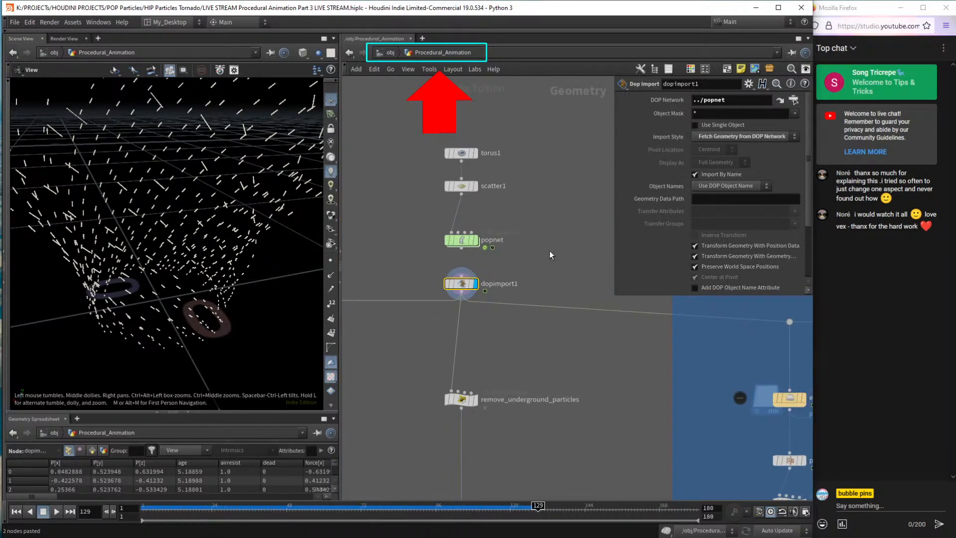
{"action": "left_click", "coordinate": [462, 241]}
{"action": "mouse_move", "coordinate": [460, 242]}
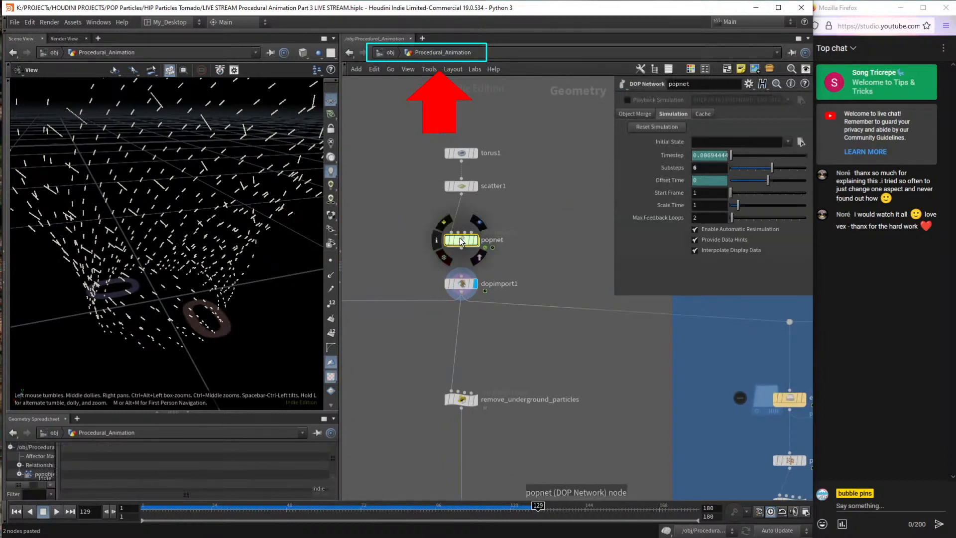
{"action": "double_click", "coordinate": [460, 241]}
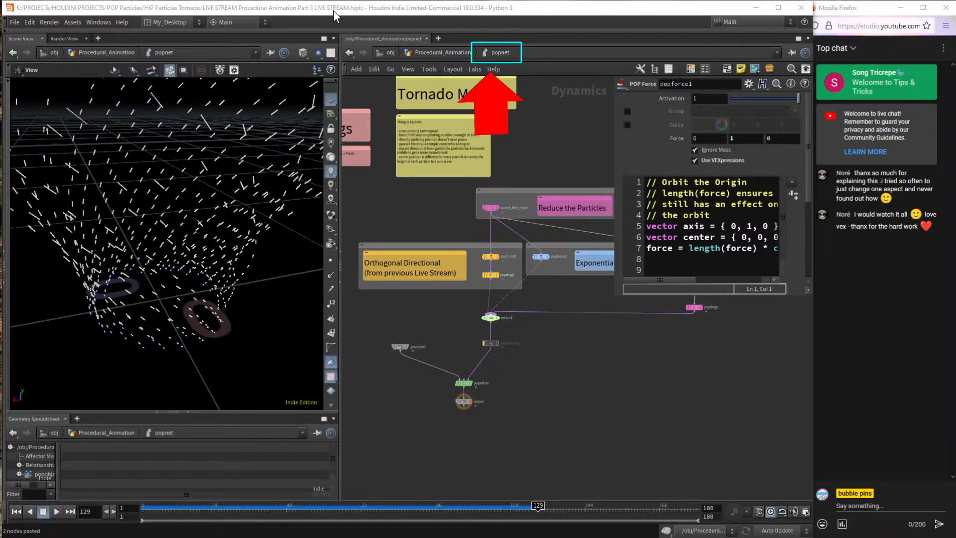
{"action": "left_click", "coordinate": [435, 52]}
Play the simulation through dopimport1 to frame 170, viewing the whole tornado from the side.
{"action": "left_click_drag", "start_coordinate": [387, 303], "coordinate": [524, 268]}
{"action": "scroll", "coordinate": [498, 295], "scroll_direction": "down", "scroll_amount": 5}
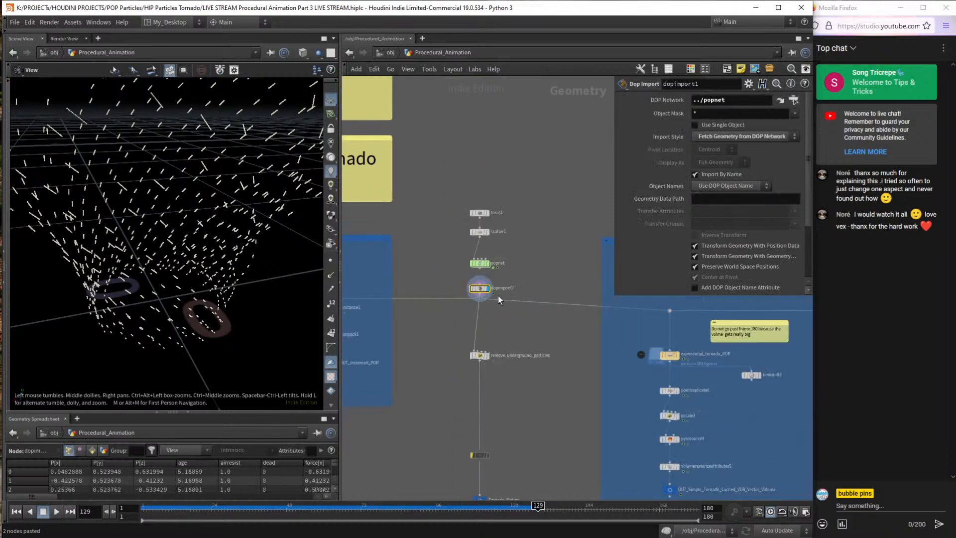
{"action": "scroll", "coordinate": [497, 294], "scroll_direction": "down", "scroll_amount": 3}
{"action": "middle_click_drag", "start_coordinate": [498, 294], "coordinate": [508, 250]}
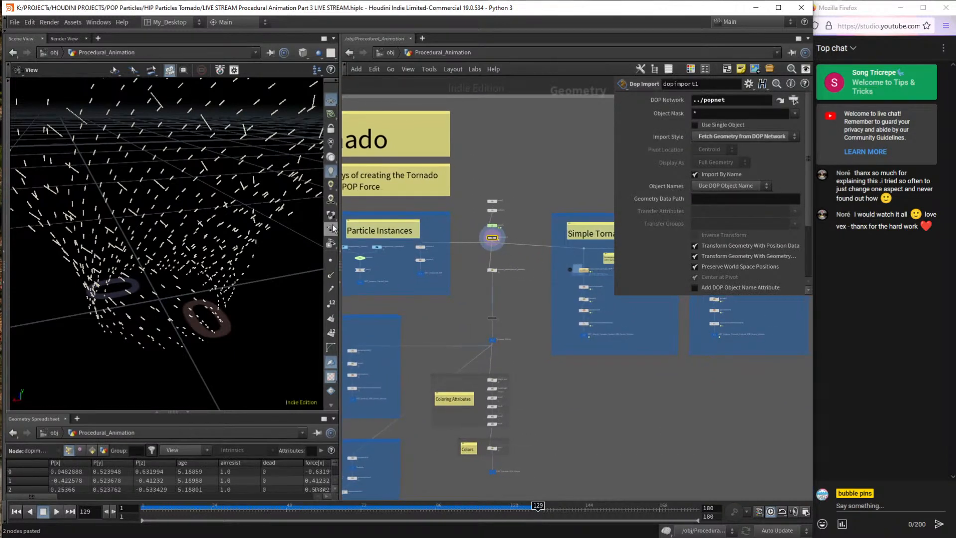
{"action": "scroll", "coordinate": [509, 222], "scroll_direction": "up", "scroll_amount": 5}
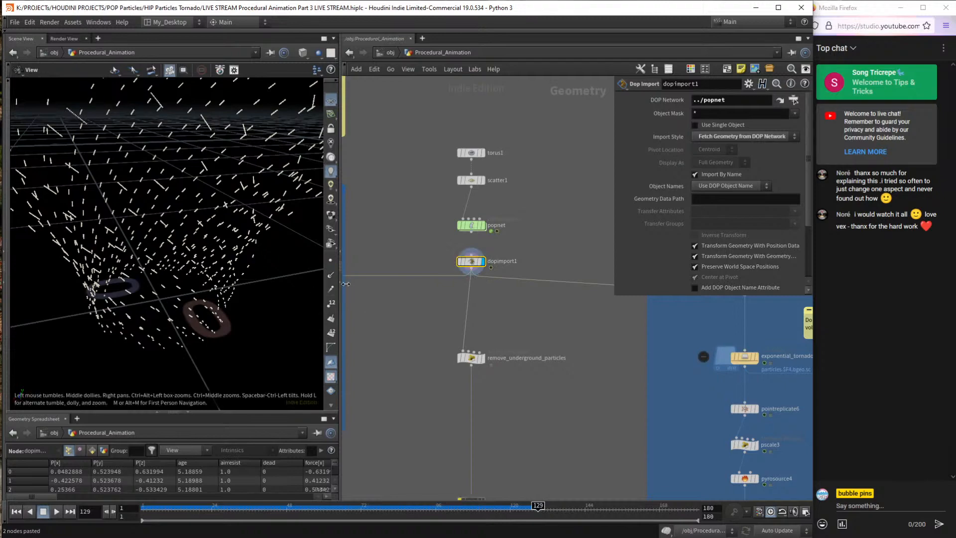
{"action": "key", "text": "Up"}
{"action": "left_click_drag", "start_coordinate": [214, 279], "coordinate": [187, 259]}
{"action": "key", "text": "Up"}
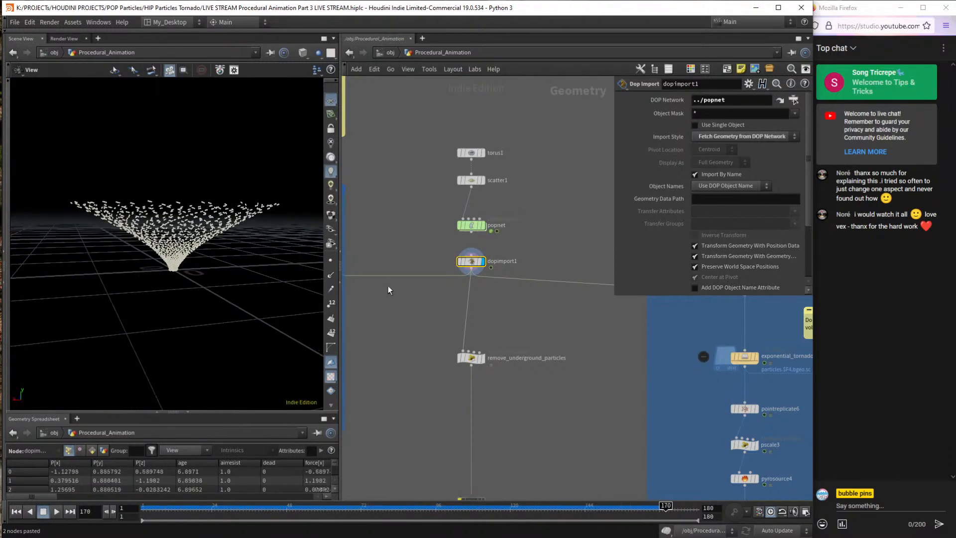
Display remove_underground_particles and inspect the tornado's base at ground level.
{"action": "left_click_drag", "start_coordinate": [427, 331], "coordinate": [559, 387]}
{"action": "left_click", "coordinate": [484, 357]}
{"action": "left_click_drag", "start_coordinate": [253, 326], "coordinate": [245, 314]}
{"action": "middle_click_drag", "start_coordinate": [246, 314], "coordinate": [147, 255]}
{"action": "left_click_drag", "start_coordinate": [148, 256], "coordinate": [169, 249]}
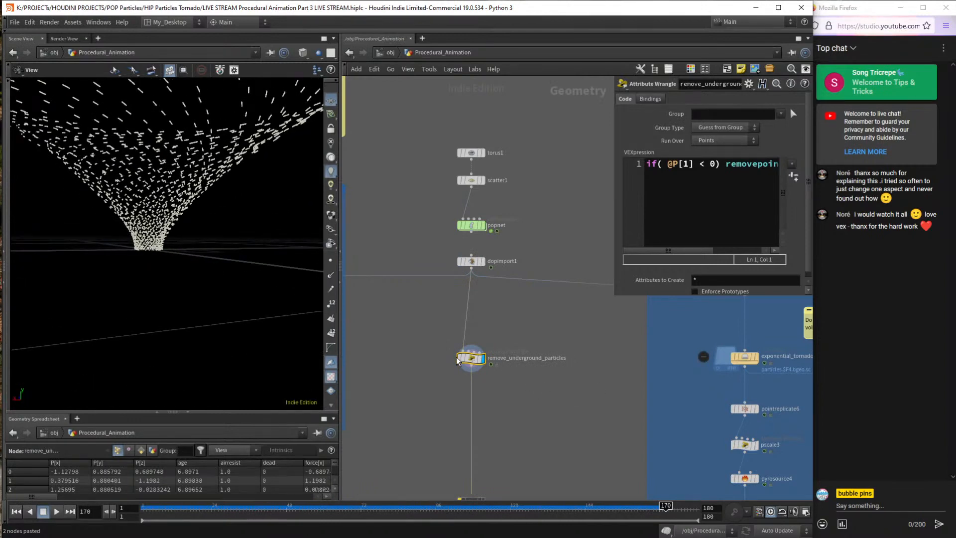
Bypass the remove_underground_particles wrangle and display the Tornado_Motion null further down the network.
{"action": "mouse_move", "coordinate": [459, 362]}
{"action": "left_click_drag", "start_coordinate": [423, 328], "coordinate": [569, 395]}
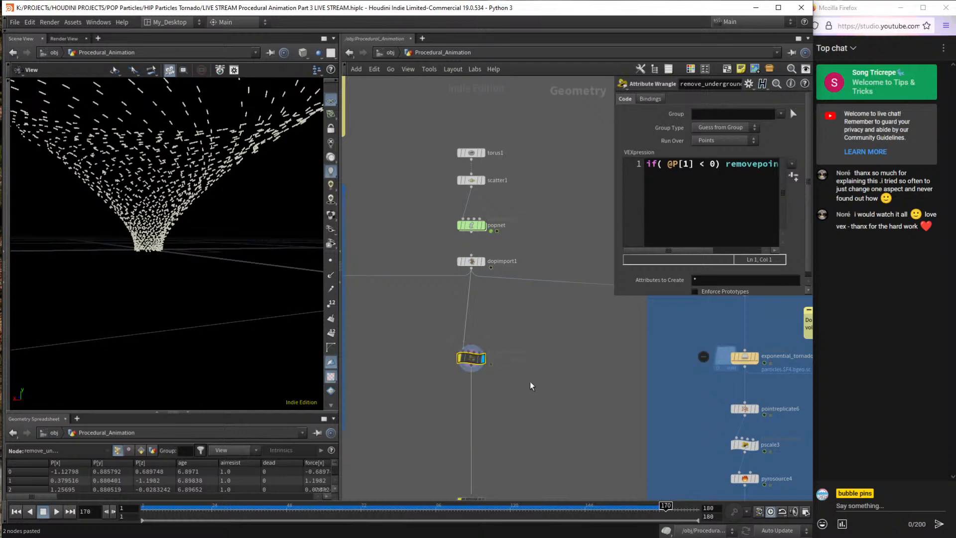
{"action": "left_click_drag", "start_coordinate": [189, 259], "coordinate": [149, 259]}
{"action": "scroll", "coordinate": [449, 345], "scroll_direction": "down", "scroll_amount": 3}
{"action": "middle_click_drag", "start_coordinate": [433, 331], "coordinate": [465, 249]}
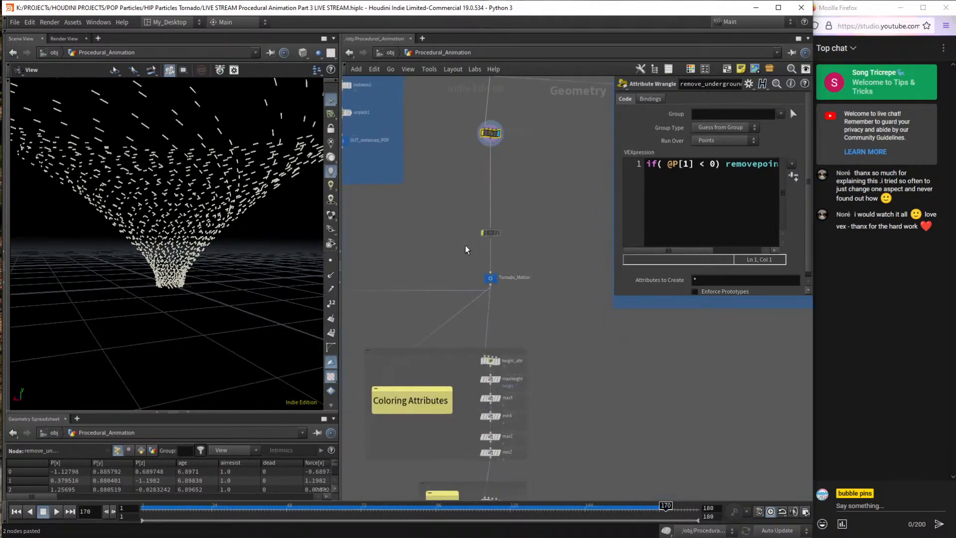
{"action": "left_click", "coordinate": [497, 274]}
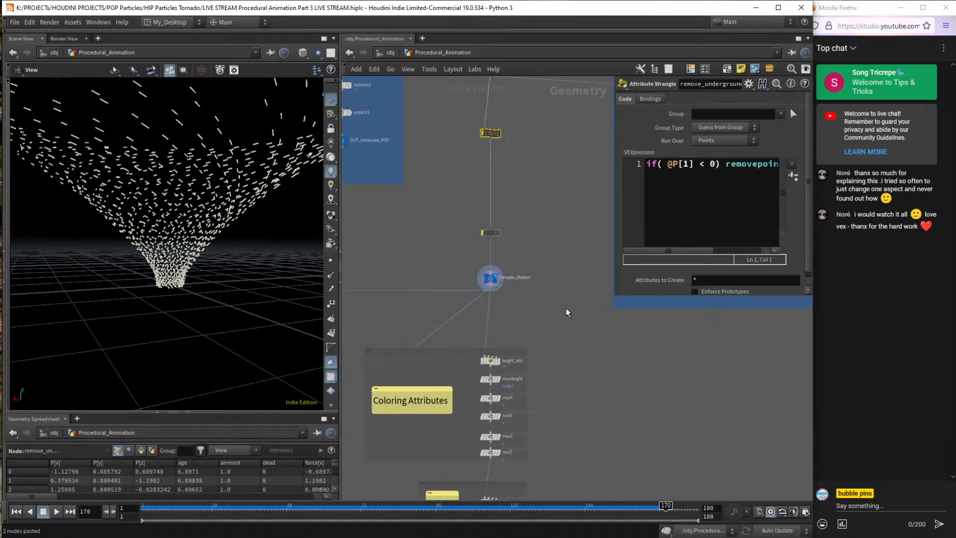
Display pointreplicate3 at the start of the Volume Velocity network.
{"action": "key", "text": "h"}
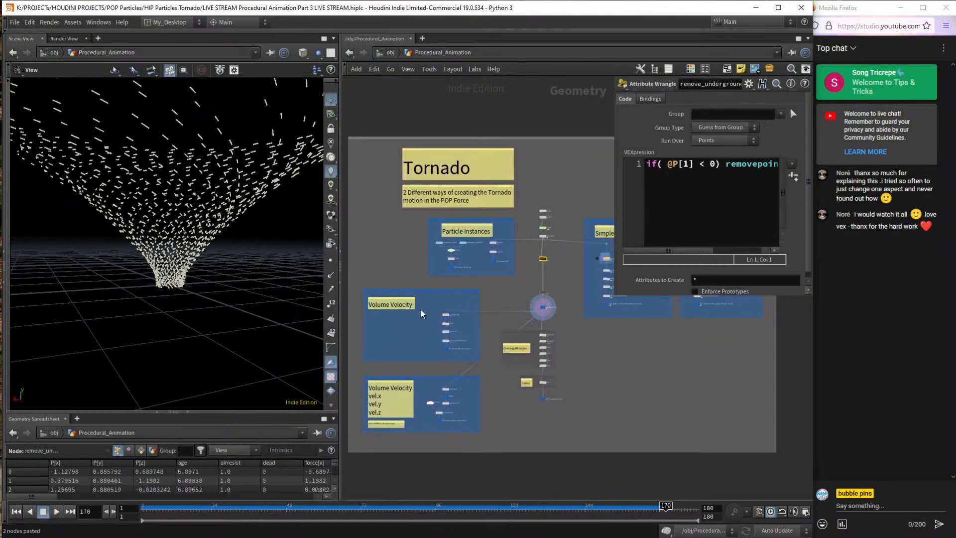
{"action": "scroll", "coordinate": [426, 315], "scroll_direction": "up", "scroll_amount": 2}
{"action": "scroll", "coordinate": [426, 317], "scroll_direction": "up", "scroll_amount": 1}
{"action": "left_click_drag", "start_coordinate": [379, 293], "coordinate": [463, 293]}
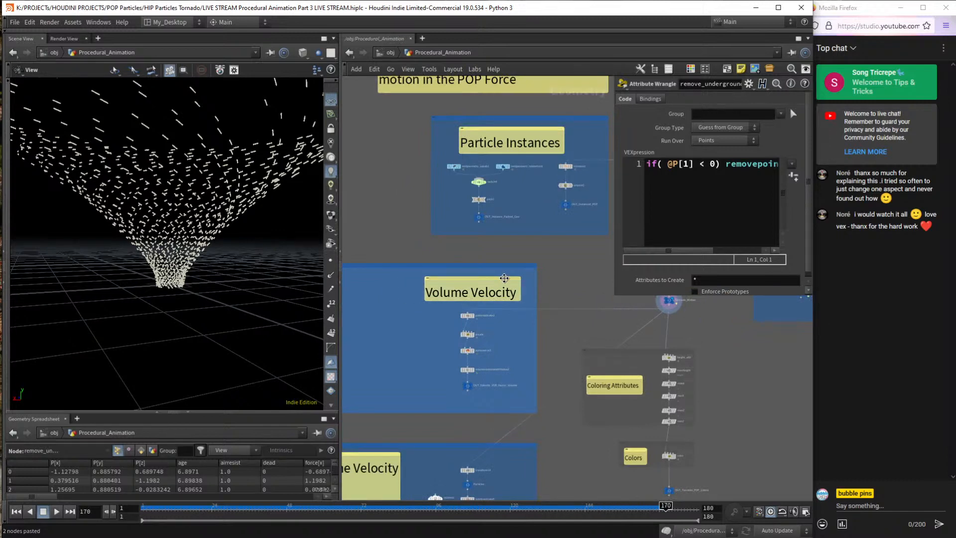
{"action": "scroll", "coordinate": [453, 335], "scroll_direction": "up", "scroll_amount": 1}
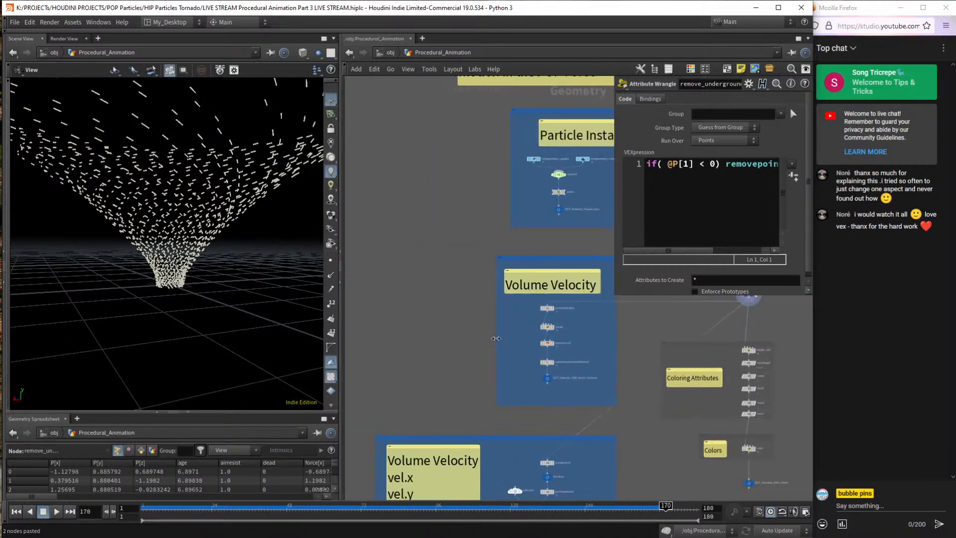
{"action": "scroll", "coordinate": [592, 373], "scroll_direction": "up", "scroll_amount": 4}
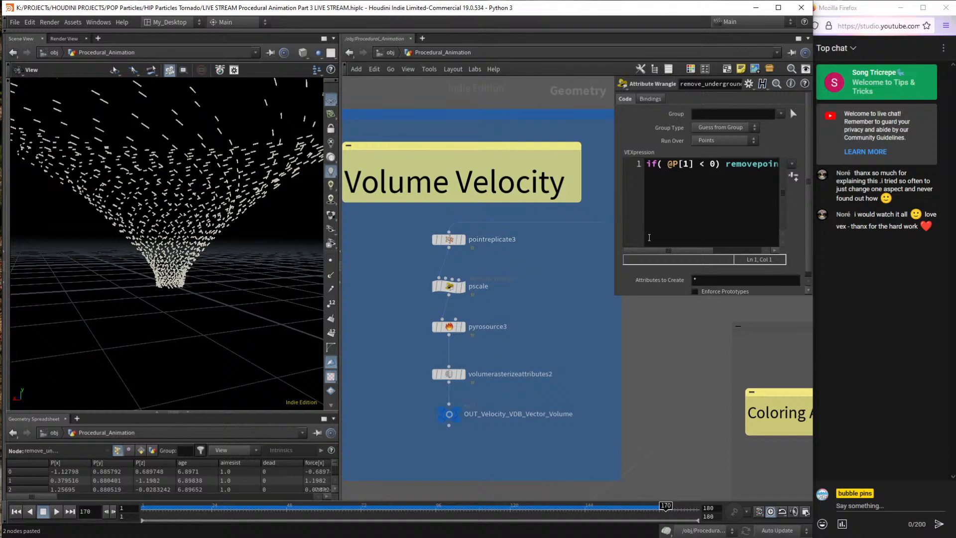
{"action": "mouse_move", "coordinate": [461, 243]}
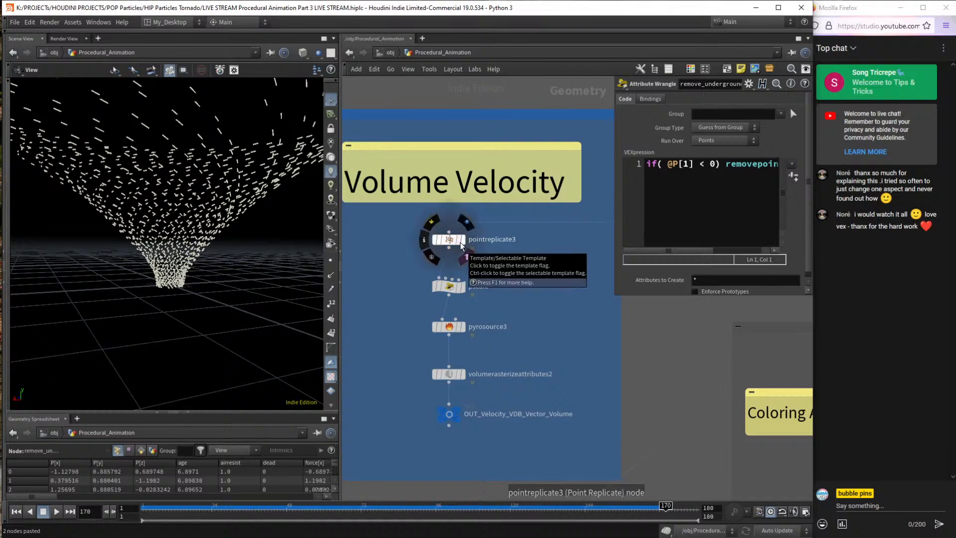
{"action": "left_click", "coordinate": [462, 244]}
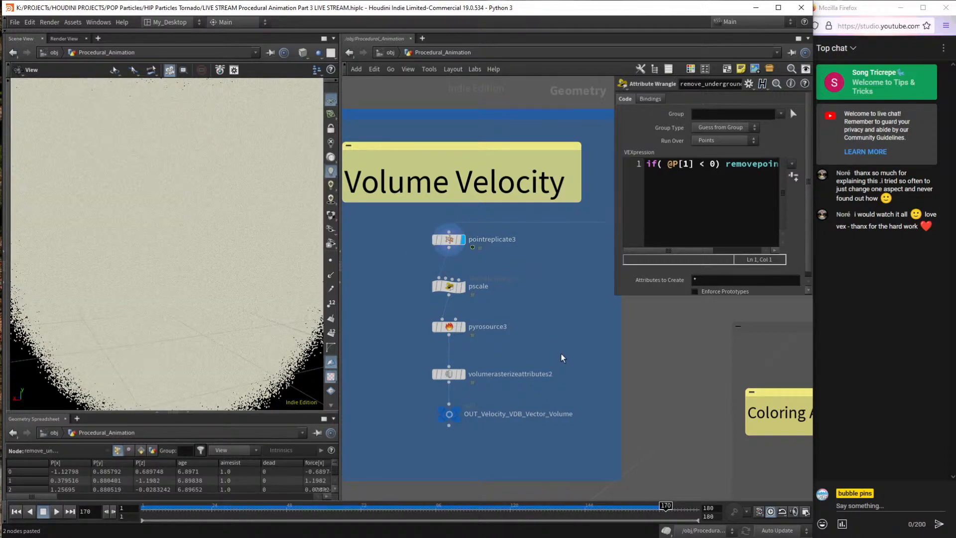
View the whole replicated point cloud from a raised angle and play the simulation.
{"action": "scroll", "coordinate": [180, 292], "scroll_direction": "down", "scroll_amount": 10}
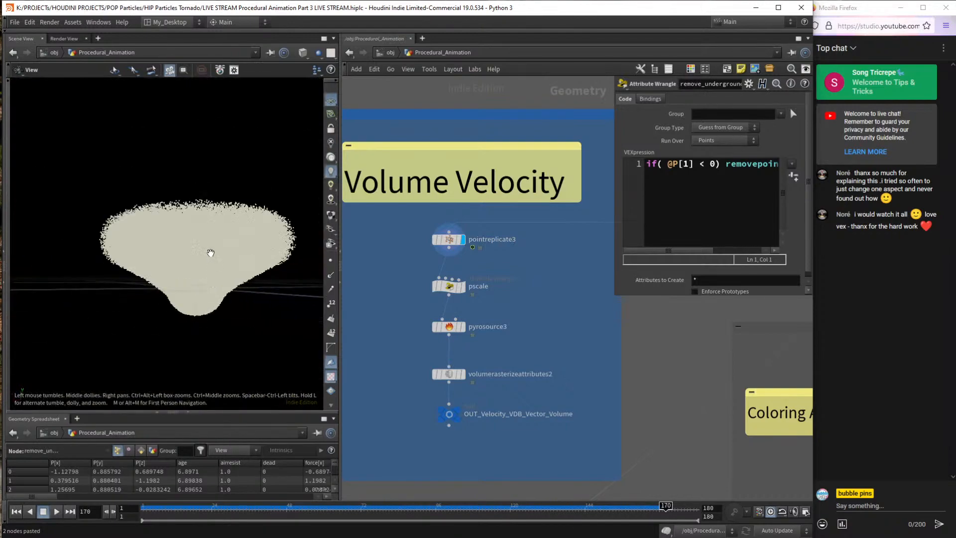
{"action": "left_click_drag", "start_coordinate": [210, 252], "coordinate": [196, 279]}
{"action": "key", "text": "Up"}
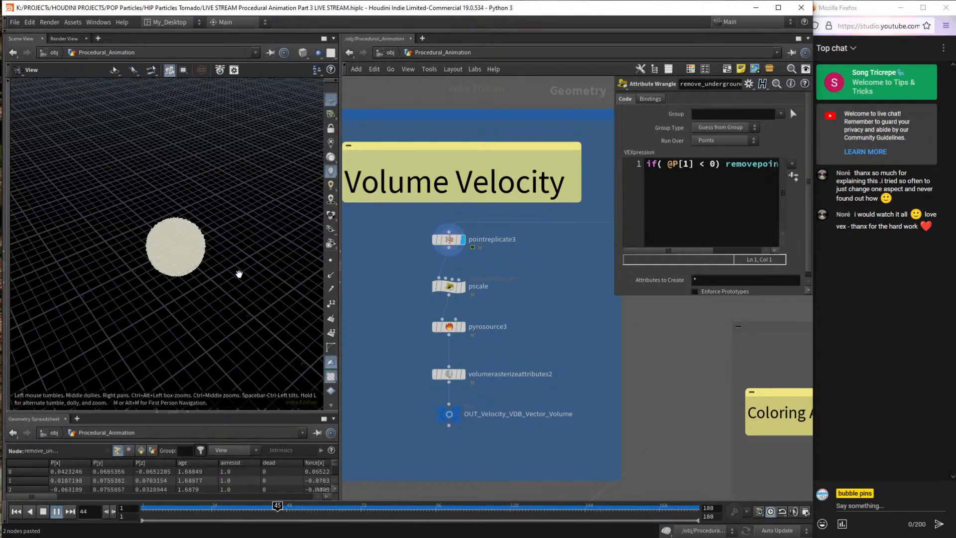
Stop the playback and bypass the Point Replicate node at the head of the Volume Velocity network, keeping the particles framed.
{"action": "key", "text": "Escape"}
{"action": "left_click", "coordinate": [472, 237]}
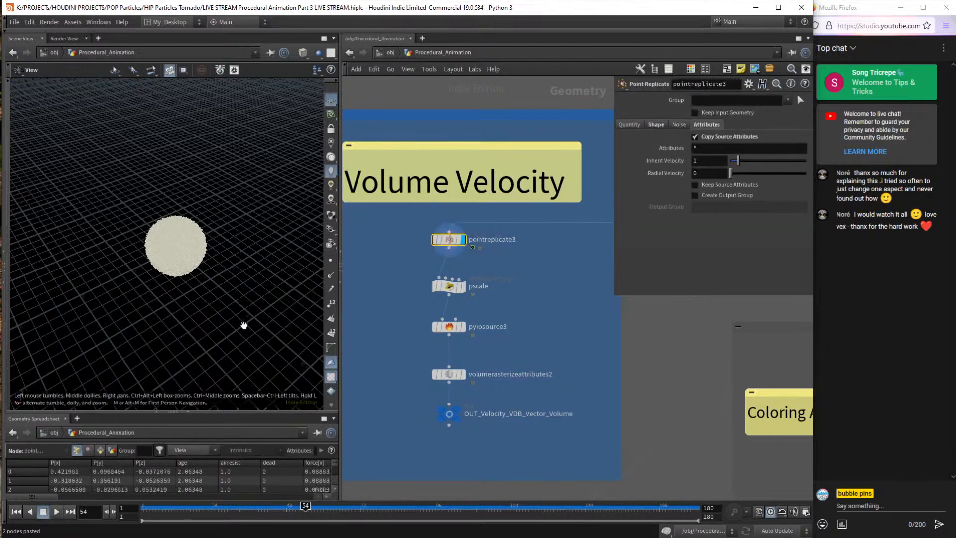
{"action": "left_click", "coordinate": [435, 240]}
{"action": "scroll", "coordinate": [190, 271], "scroll_direction": "up", "scroll_amount": 3}
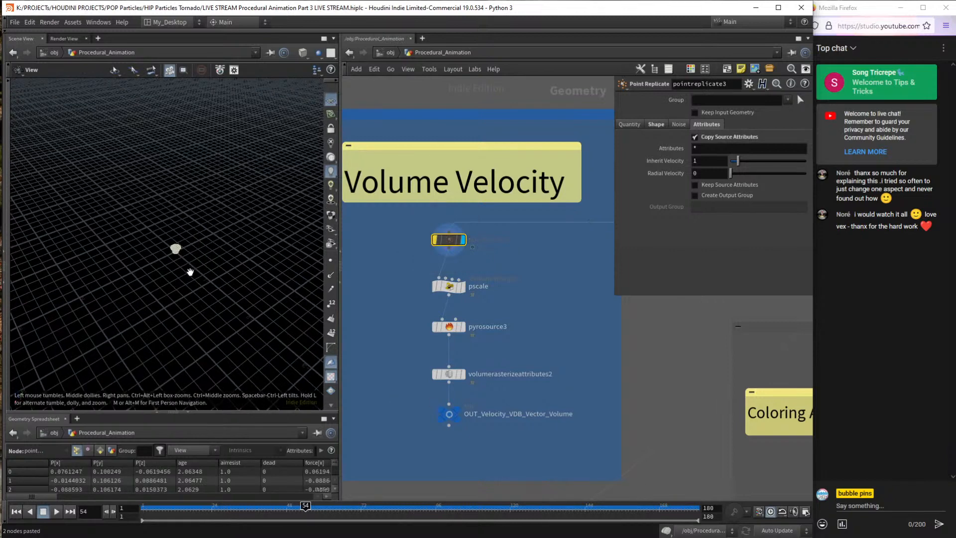
{"action": "key", "text": "f"}
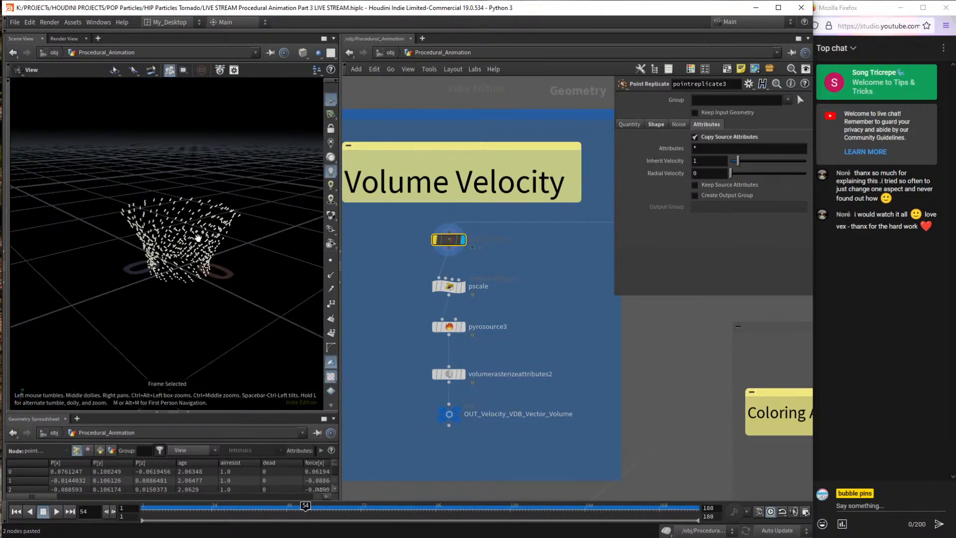
{"action": "scroll", "coordinate": [198, 237], "scroll_direction": "down", "scroll_amount": 5}
{"action": "mouse_move", "coordinate": [463, 291]}
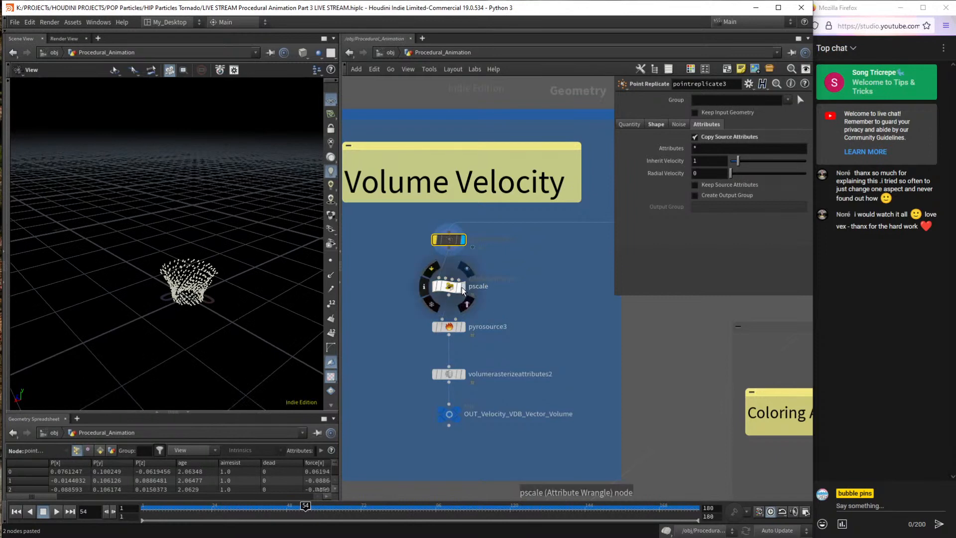
{"action": "left_click_drag", "start_coordinate": [391, 301], "coordinate": [359, 263]}
{"action": "left_click_drag", "start_coordinate": [252, 285], "coordinate": [208, 282]}
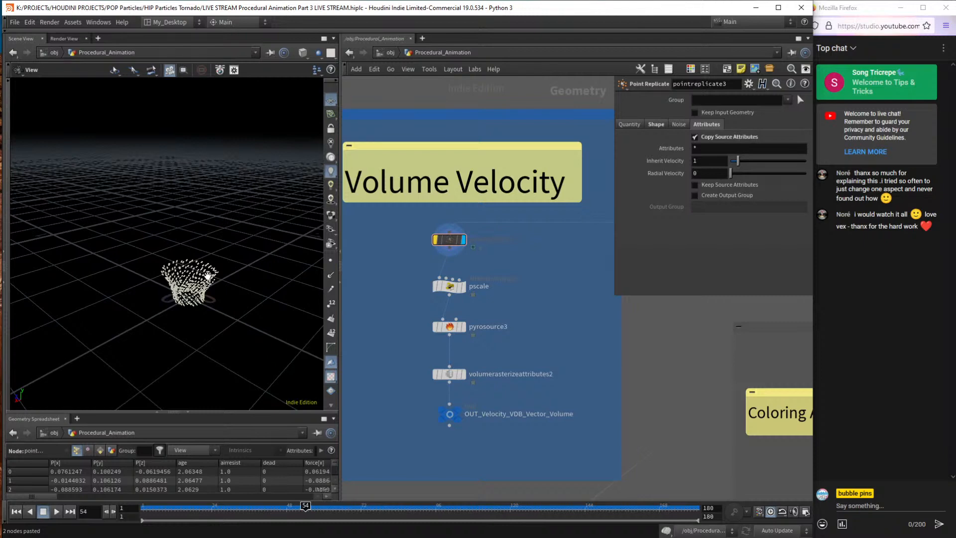
Select the pyrosource3 node and enlarge the Geometry Spreadsheet to show more of its point attributes.
{"action": "left_click_drag", "start_coordinate": [417, 340], "coordinate": [527, 311]}
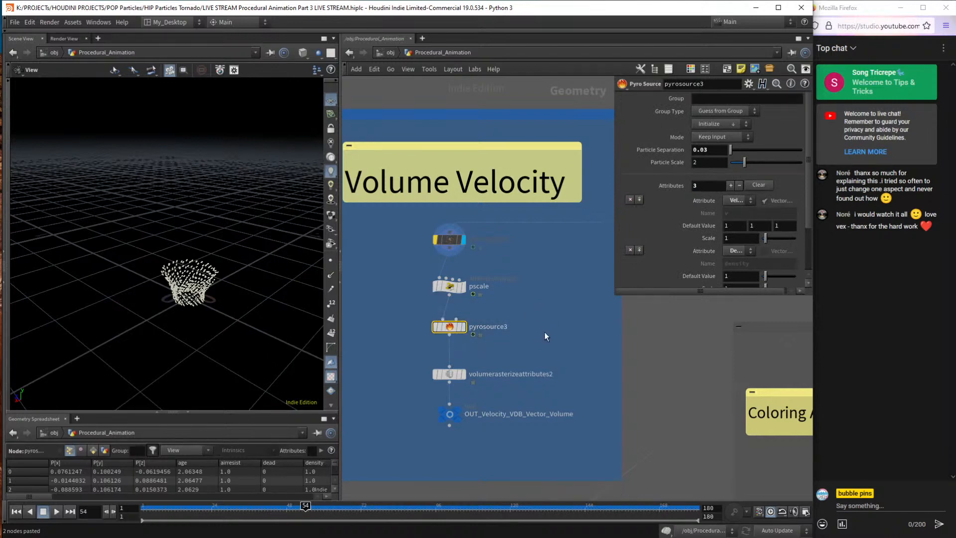
{"action": "left_click_drag", "start_coordinate": [222, 298], "coordinate": [239, 277]}
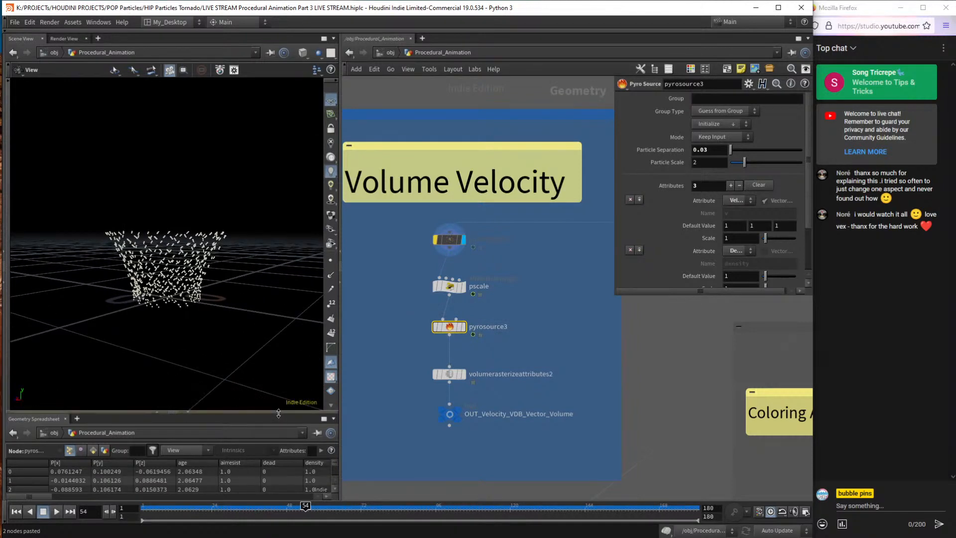
{"action": "left_click_drag", "start_coordinate": [278, 412], "coordinate": [277, 356]}
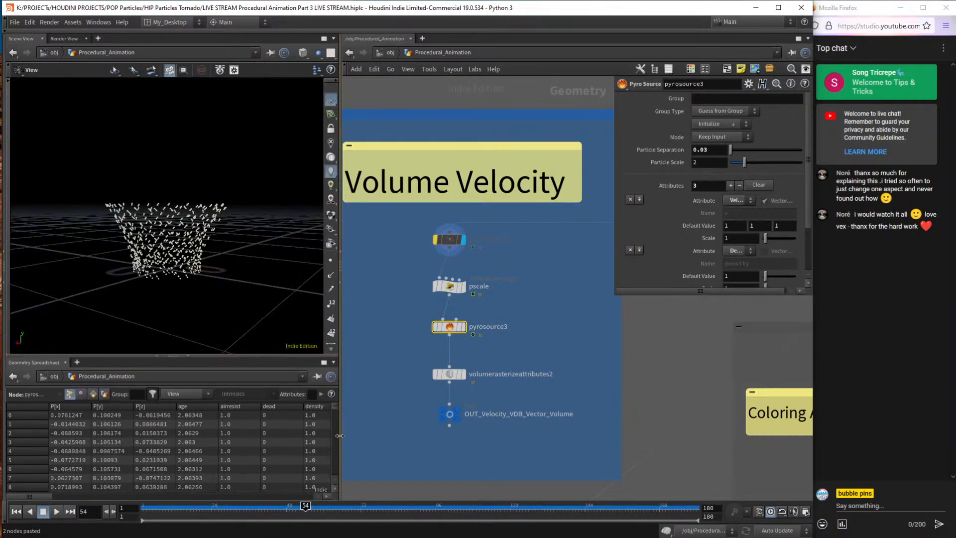
{"action": "left_click_drag", "start_coordinate": [341, 435], "coordinate": [405, 435]}
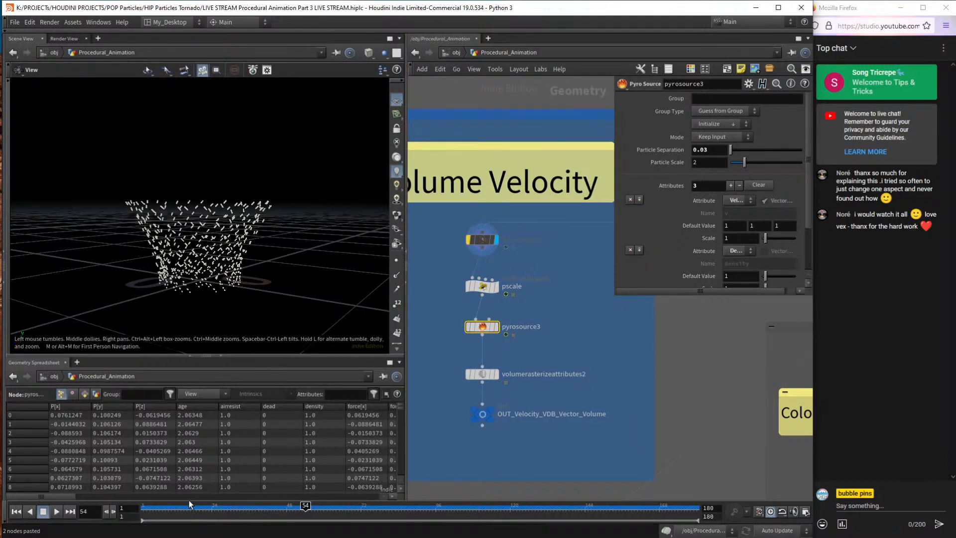
{"action": "mouse_move", "coordinate": [57, 497]}
{"action": "left_mouse_down"}
{"action": "mouse_move", "coordinate": [332, 509]}
{"action": "mouse_move", "coordinate": [55, 496]}
{"action": "left_mouse_up"}
{"action": "mouse_move", "coordinate": [269, 221]}
{"action": "left_mouse_down"}
{"action": "mouse_move", "coordinate": [269, 238]}
{"action": "mouse_move", "coordinate": [271, 208]}
{"action": "left_mouse_up"}
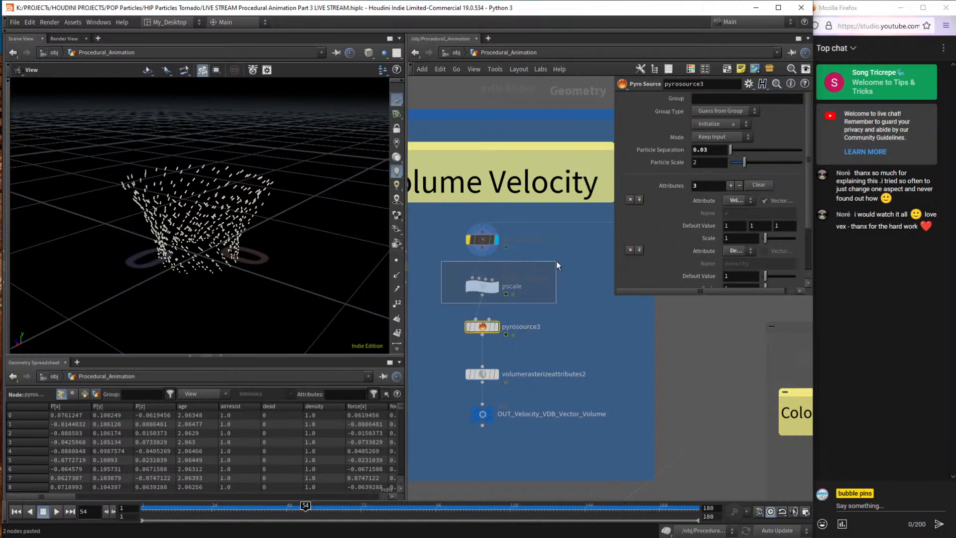
Display the pscale wrangle and examine its point attributes in the Geometry Spreadsheet.
{"action": "left_click", "coordinate": [485, 287]}
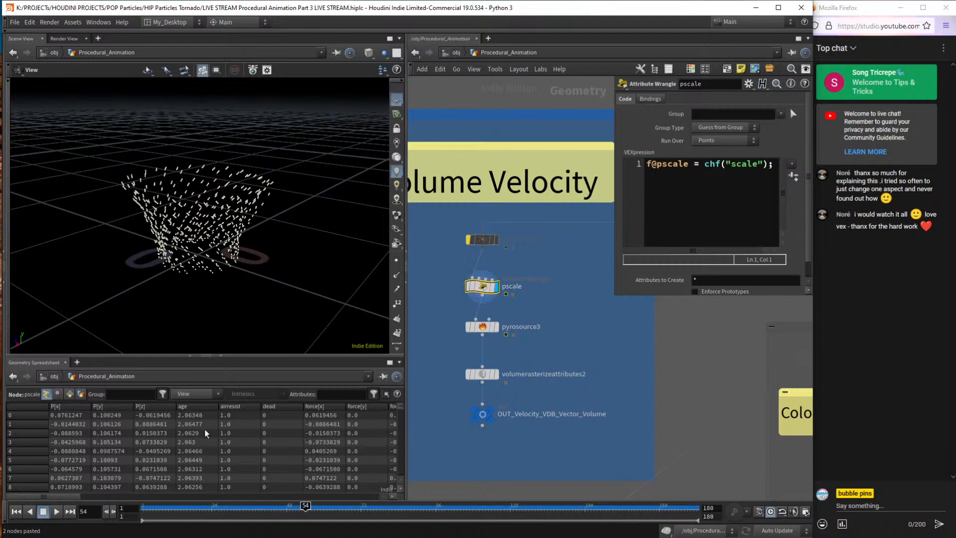
{"action": "left_click_drag", "start_coordinate": [61, 497], "coordinate": [105, 497]}
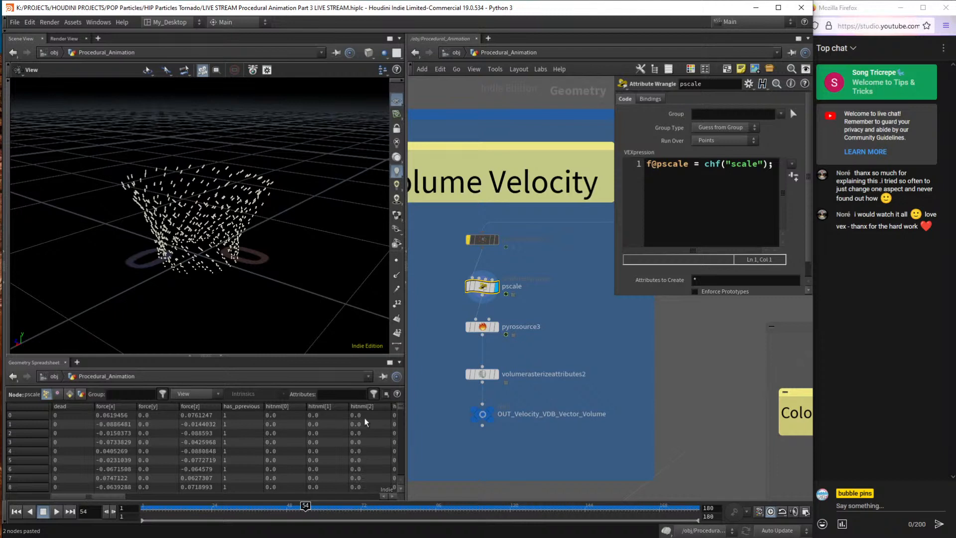
{"action": "left_click_drag", "start_coordinate": [105, 496], "coordinate": [61, 496]}
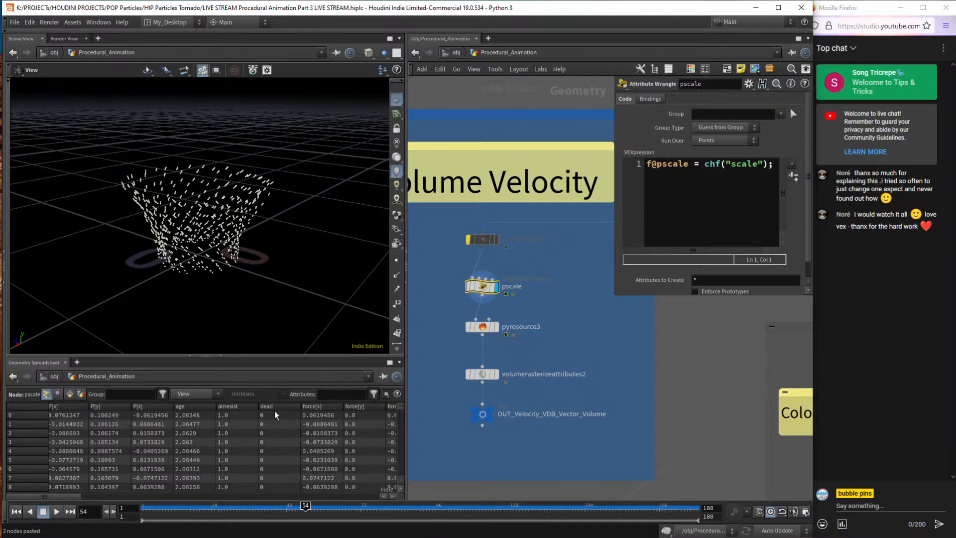
{"action": "mouse_move", "coordinate": [78, 502]}
{"action": "left_mouse_down"}
{"action": "mouse_move", "coordinate": [188, 514]}
{"action": "mouse_move", "coordinate": [326, 511]}
{"action": "mouse_move", "coordinate": [69, 505]}
{"action": "left_mouse_up"}
Add a Clean node fed by pscale, set it as the displayed node and enable Remove Attribs for all attributes (*).
{"action": "mouse_move", "coordinate": [501, 338]}
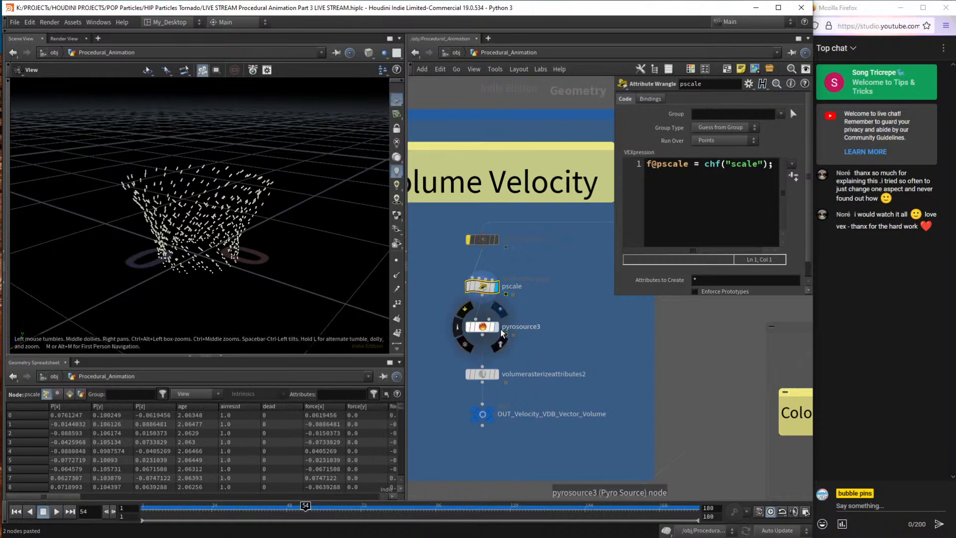
{"action": "left_click", "coordinate": [506, 294]}
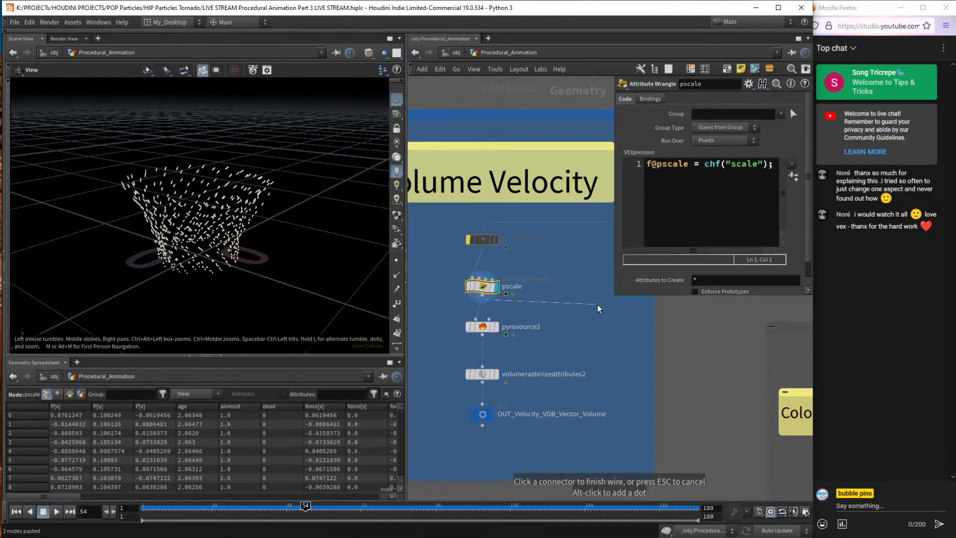
{"action": "key", "text": "Tab"}
{"action": "type", "text": "clean"}
{"action": "key", "text": "Return"}
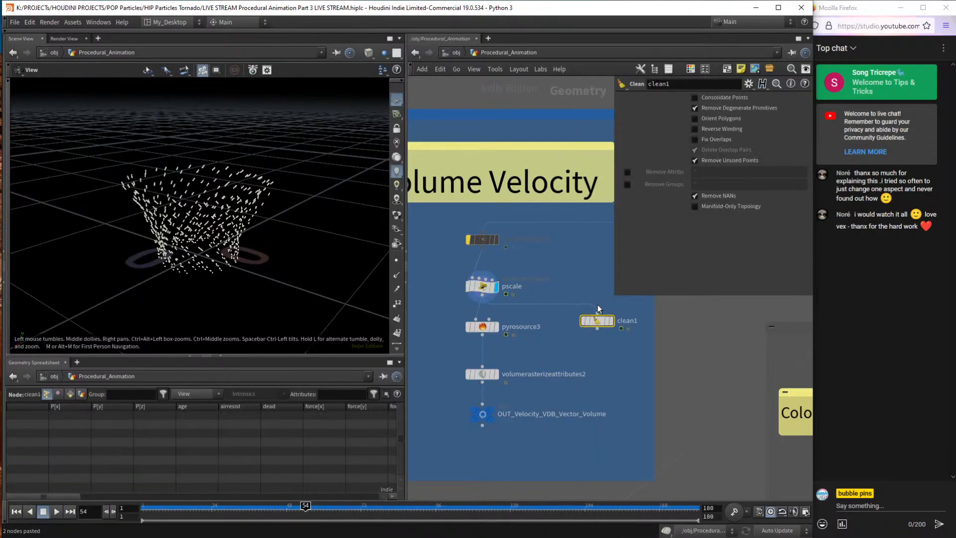
{"action": "left_click_drag", "start_coordinate": [600, 320], "coordinate": [594, 326]}
{"action": "left_click", "coordinate": [605, 328]}
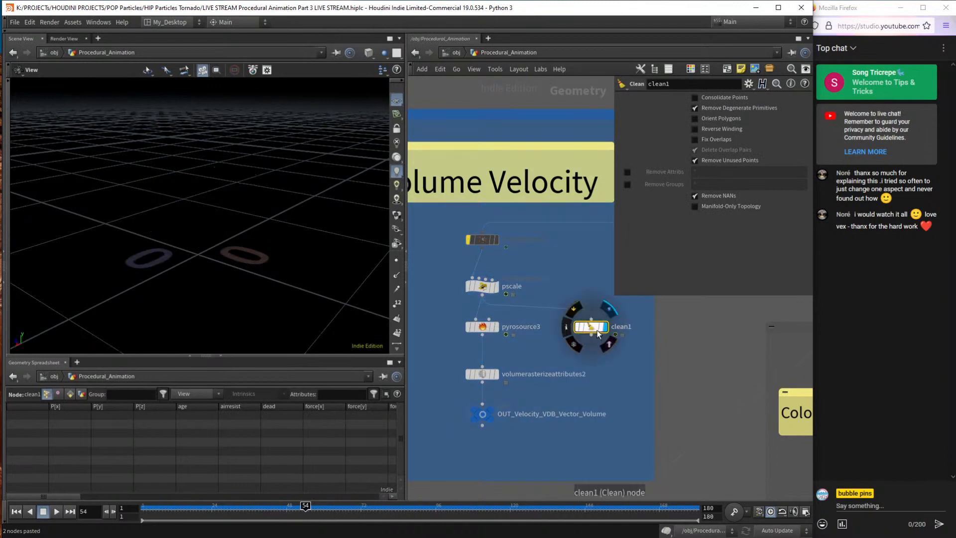
{"action": "left_click", "coordinate": [627, 172]}
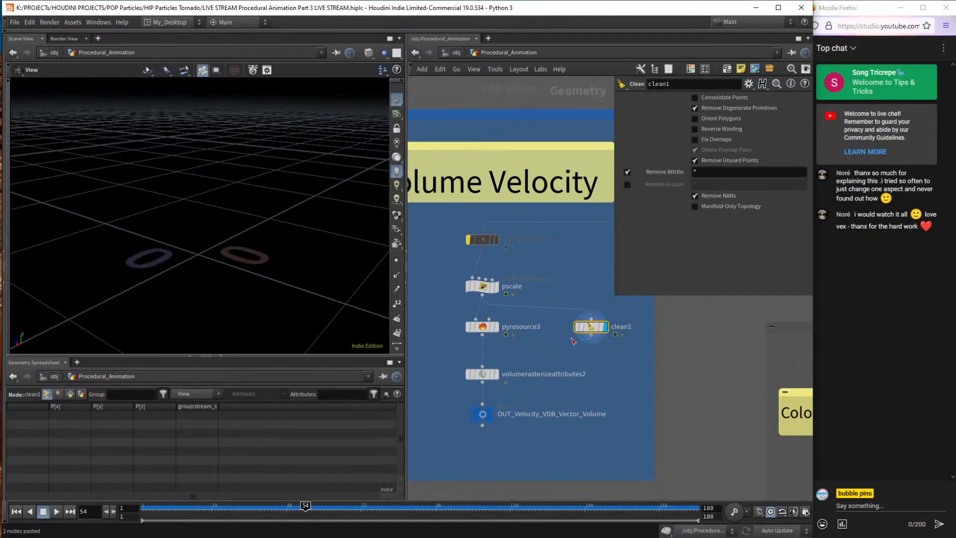
Wire the Clean node's output into pyrosource3, place it between pscale and pyrosource3, and display pyrosource3.
{"action": "left_click_drag", "start_coordinate": [591, 339], "coordinate": [484, 347]}
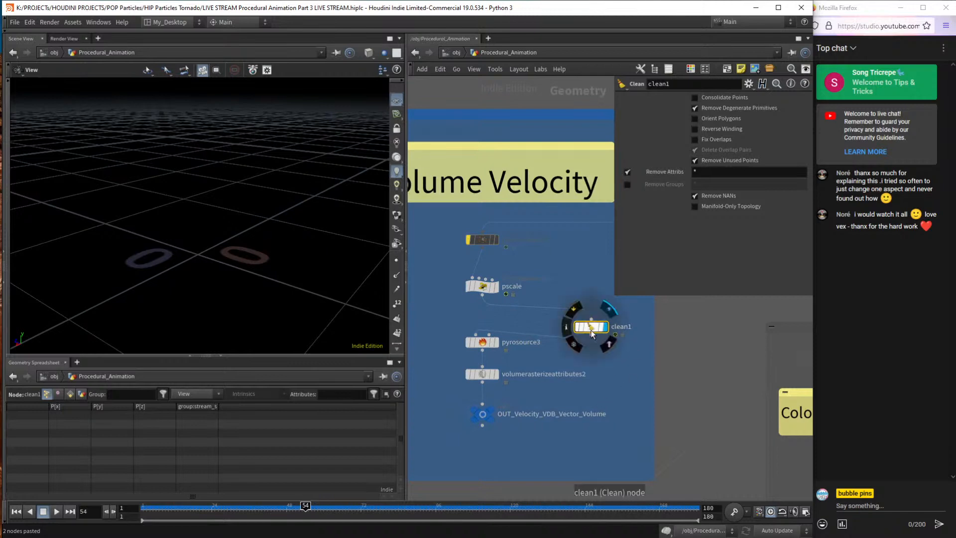
{"action": "left_click_drag", "start_coordinate": [590, 327], "coordinate": [571, 302]}
{"action": "left_click", "coordinate": [484, 344]}
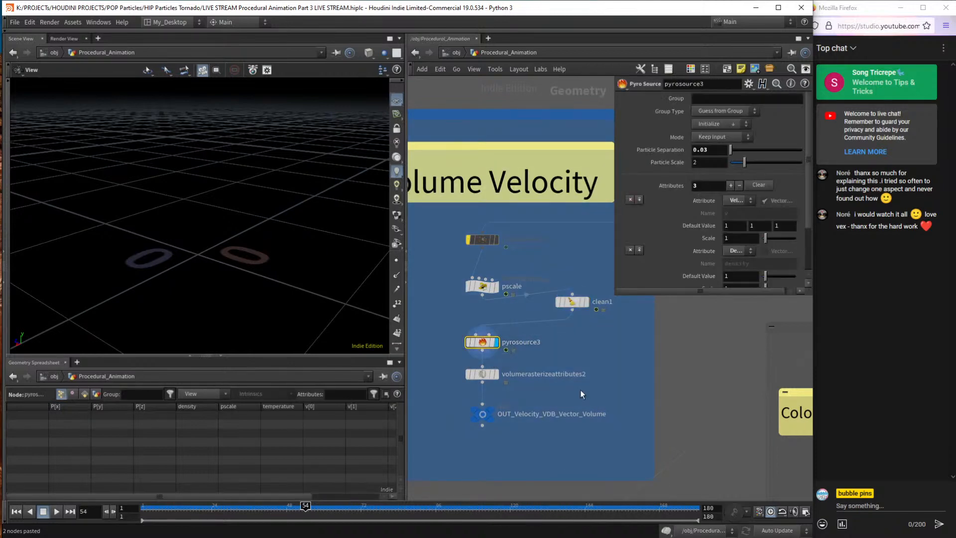
Inspect the parameters and node information of pyrosource3 at frame 1, and scrub the timeline to frame 40.
{"action": "key", "text": "ctrl+Up"}
{"action": "left_click_drag", "start_coordinate": [616, 294], "coordinate": [570, 390]}
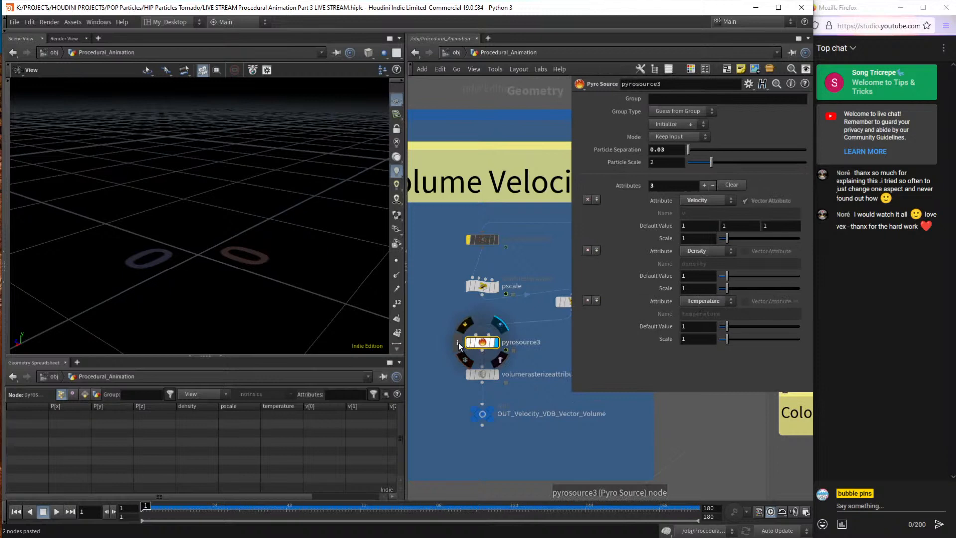
{"action": "left_click", "coordinate": [457, 342]}
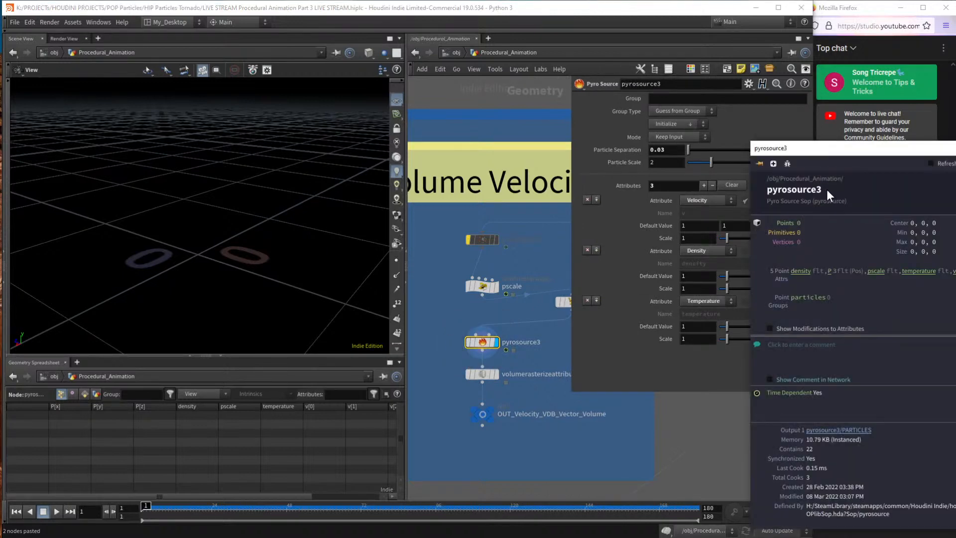
{"action": "left_click_drag", "start_coordinate": [857, 151], "coordinate": [716, 133]}
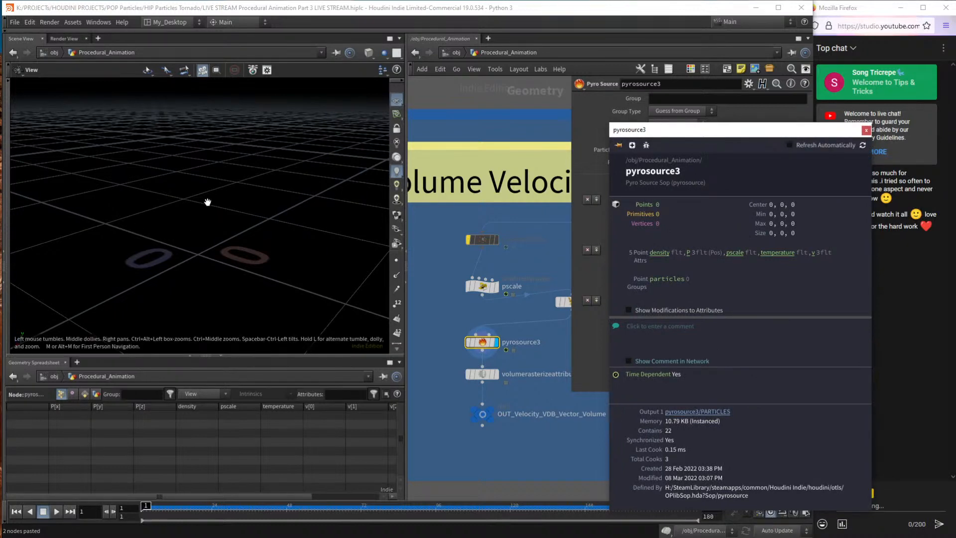
{"action": "left_click_drag", "start_coordinate": [207, 201], "coordinate": [209, 180]}
{"action": "left_click_drag", "start_coordinate": [157, 507], "coordinate": [262, 506]}
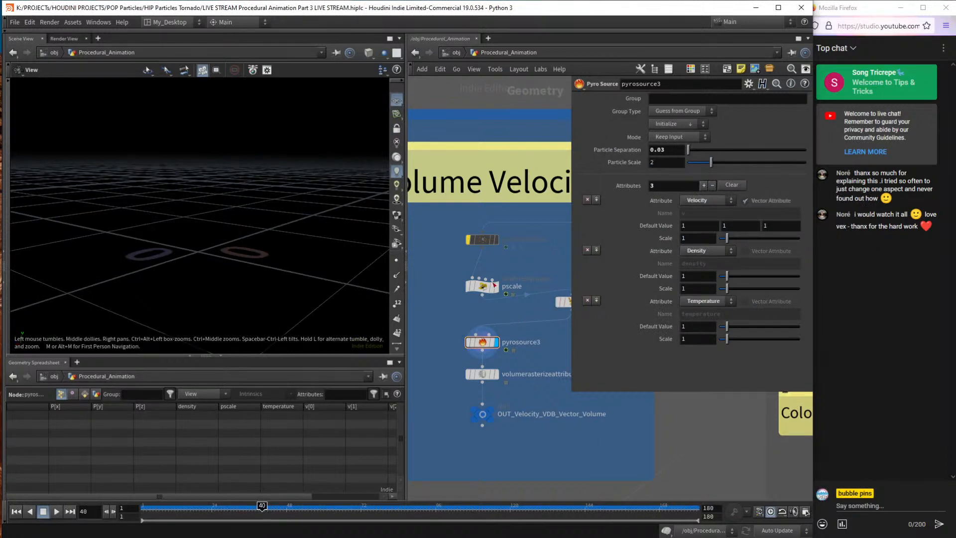
Compare the outputs of the pscale, Clean and pyrosource3 nodes at frame 40 by displaying each one.
{"action": "left_click", "coordinate": [500, 289]}
{"action": "left_click", "coordinate": [488, 288]}
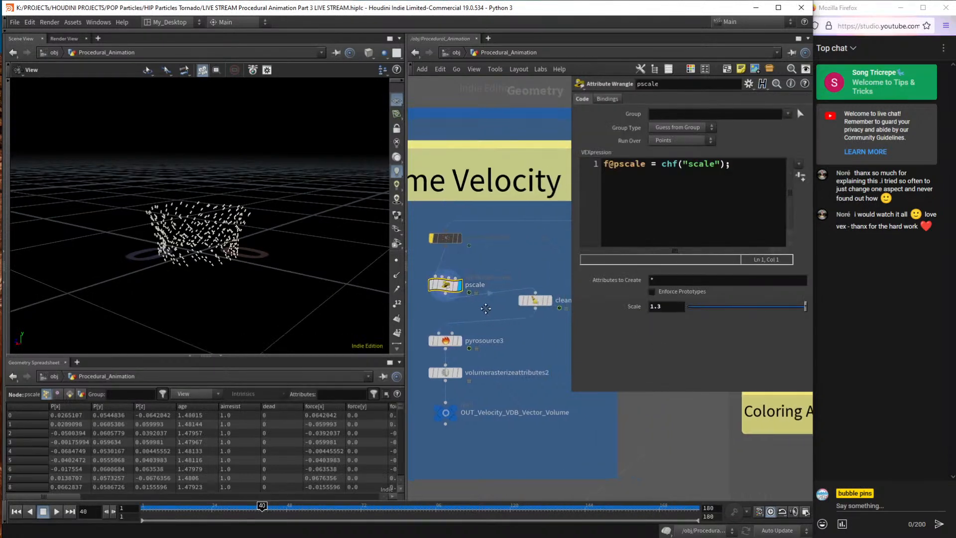
{"action": "left_click", "coordinate": [546, 299]}
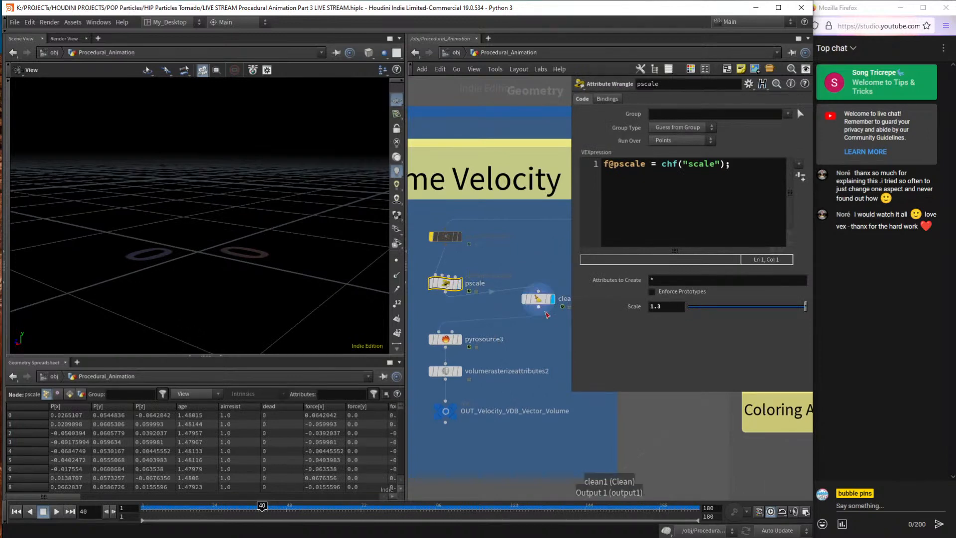
{"action": "left_click", "coordinate": [534, 301]}
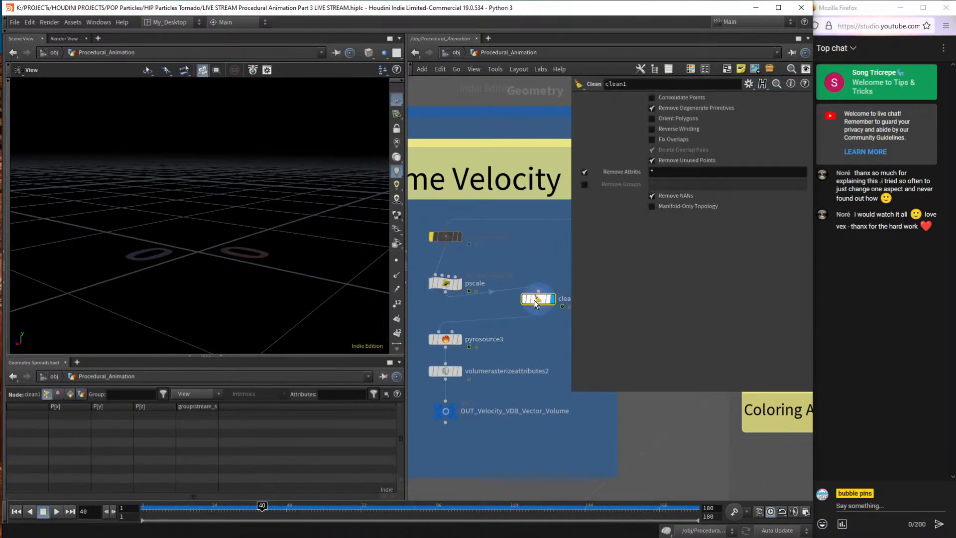
{"action": "left_click", "coordinate": [459, 341]}
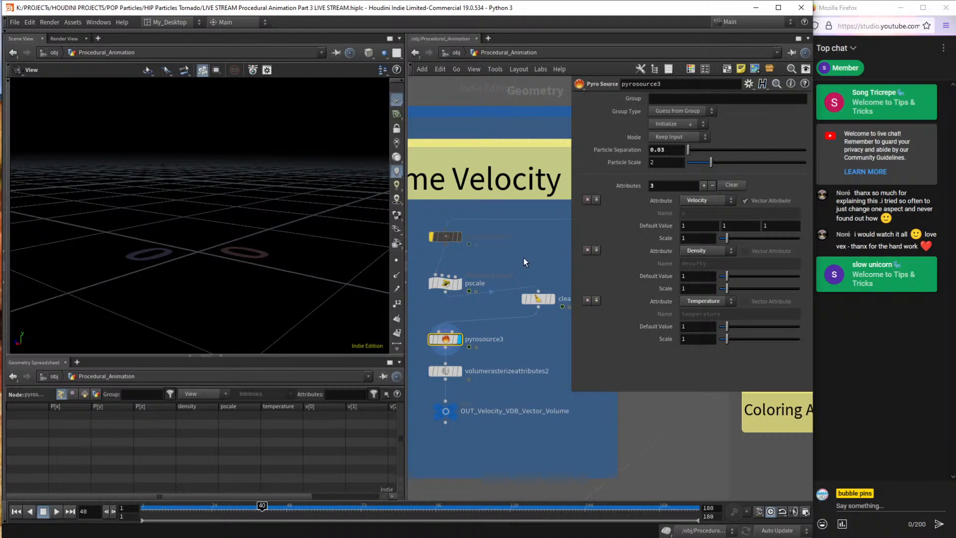
{"action": "left_click", "coordinate": [537, 299]}
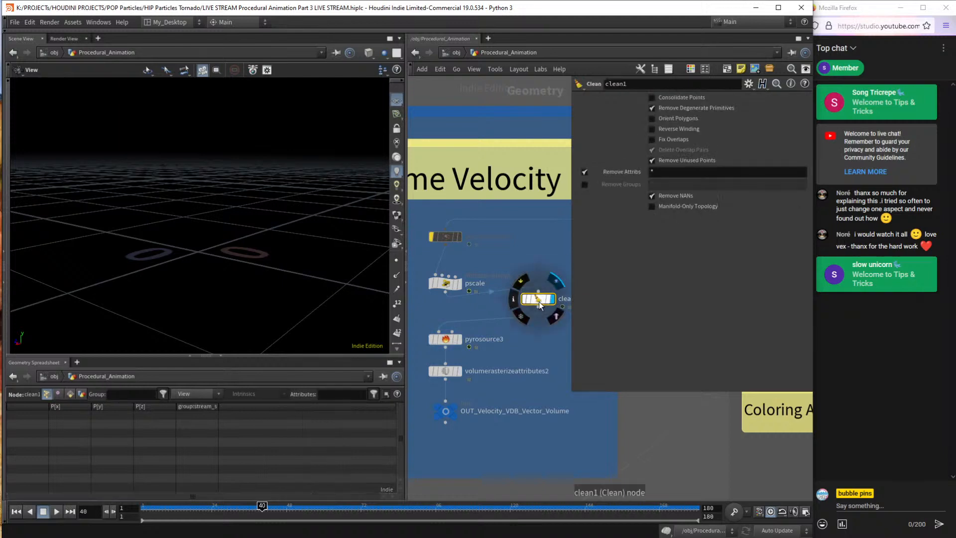
Duplicate the Tornado_Motion null and place the copy inside the Volume Velocity box, just above the Clean node.
{"action": "left_click_drag", "start_coordinate": [452, 285], "coordinate": [446, 274]}
{"action": "scroll", "coordinate": [512, 297], "scroll_direction": "down", "scroll_amount": 3}
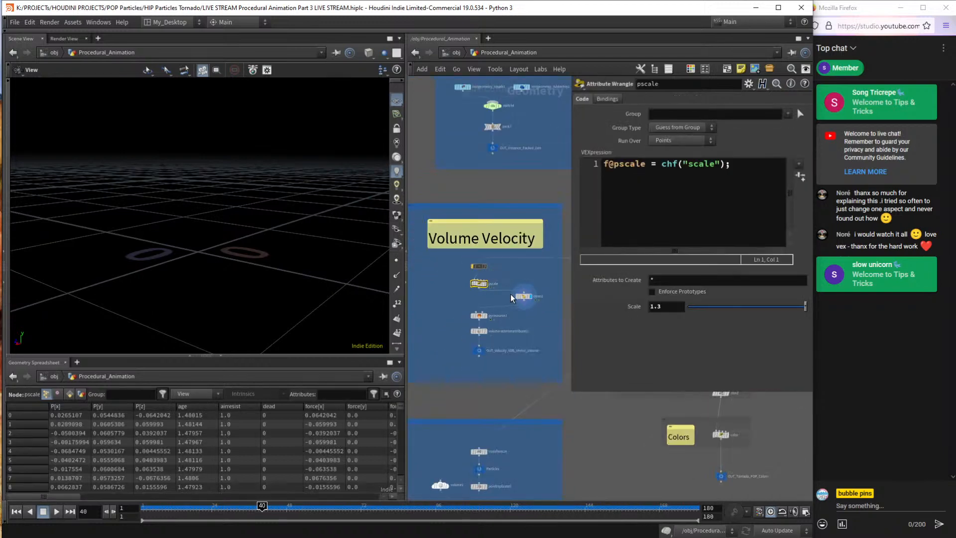
{"action": "scroll", "coordinate": [512, 298], "scroll_direction": "down", "scroll_amount": 5}
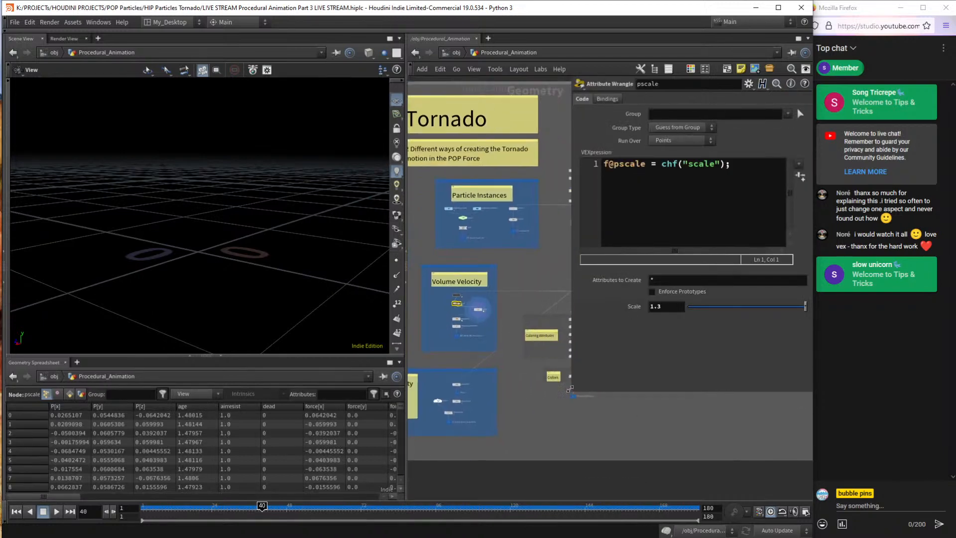
{"action": "left_click_drag", "start_coordinate": [570, 390], "coordinate": [653, 361]}
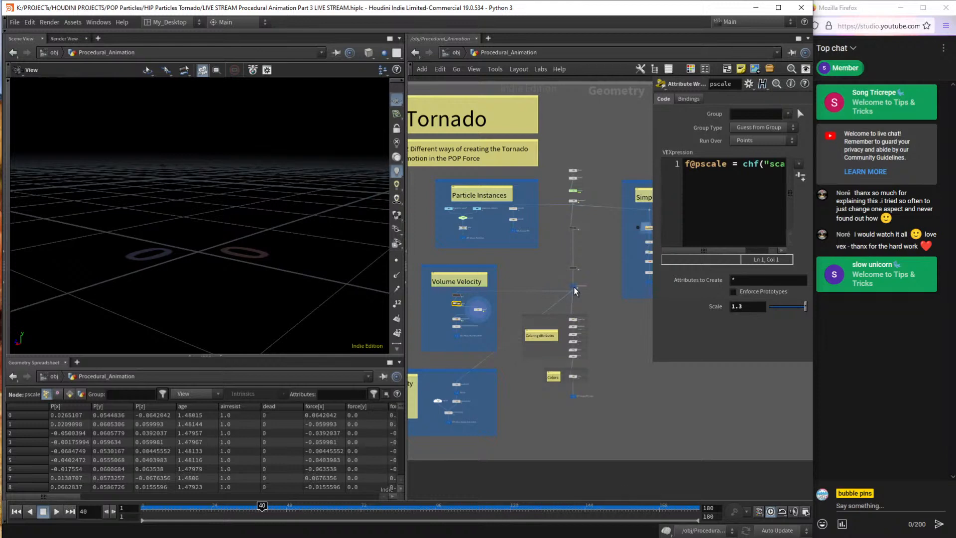
{"action": "scroll", "coordinate": [574, 291], "scroll_direction": "up", "scroll_amount": 5}
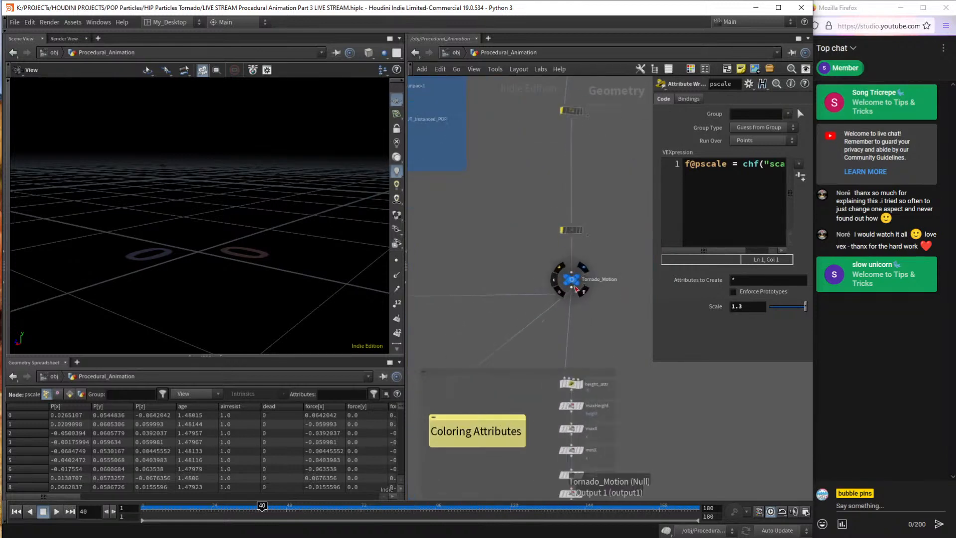
{"action": "left_click_drag", "start_coordinate": [574, 285], "coordinate": [455, 262], "text": "alt"}
{"action": "middle_click_drag", "start_coordinate": [472, 224], "coordinate": [618, 175]}
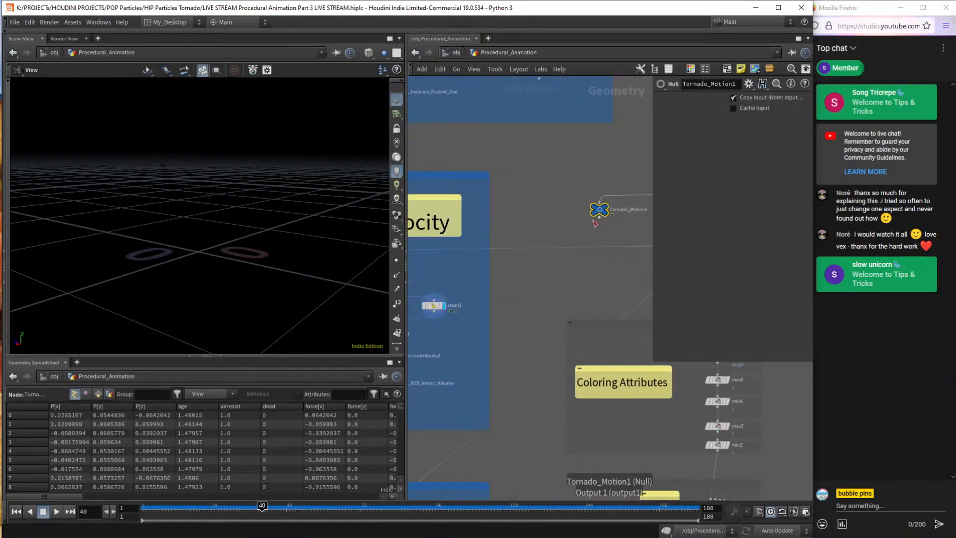
{"action": "left_click_drag", "start_coordinate": [597, 211], "coordinate": [457, 271]}
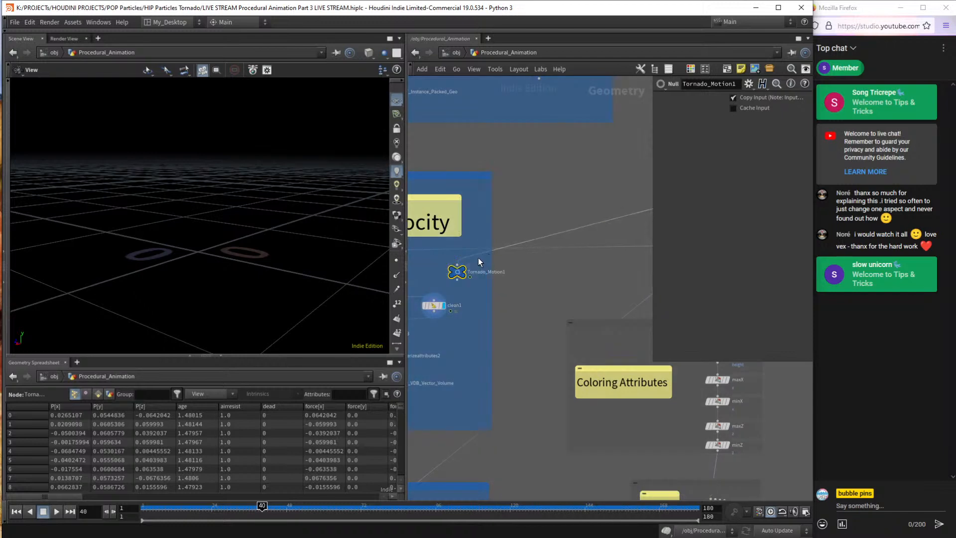
Widen the network editor and move the Volume Velocity note to the upper edge of its network box.
{"action": "middle_click_drag", "start_coordinate": [478, 261], "coordinate": [581, 262]}
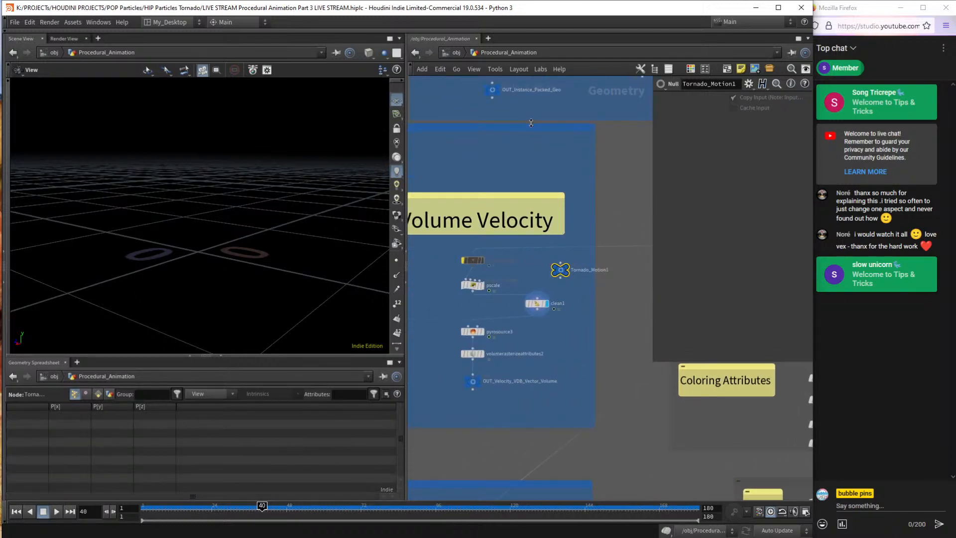
{"action": "left_click_drag", "start_coordinate": [405, 161], "coordinate": [328, 161]}
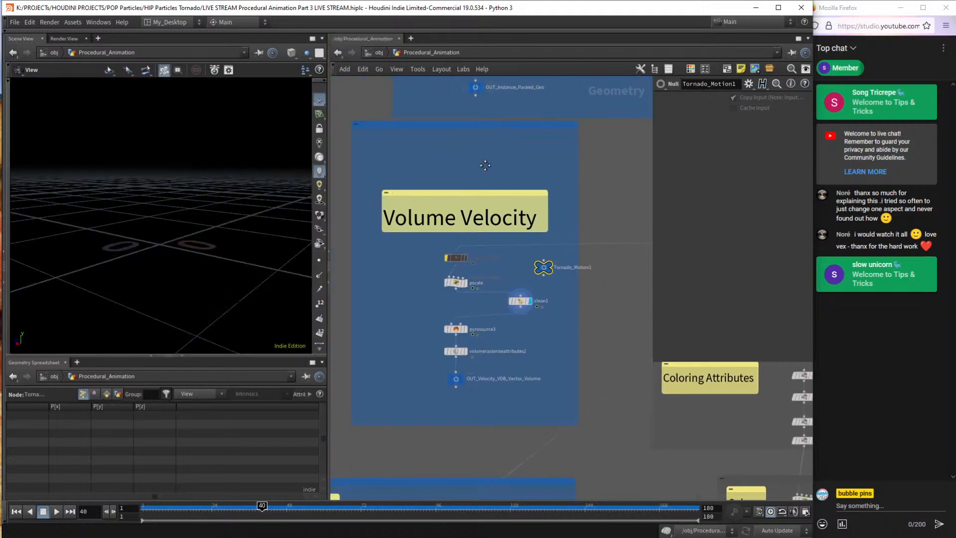
{"action": "left_click_drag", "start_coordinate": [508, 193], "coordinate": [507, 153]}
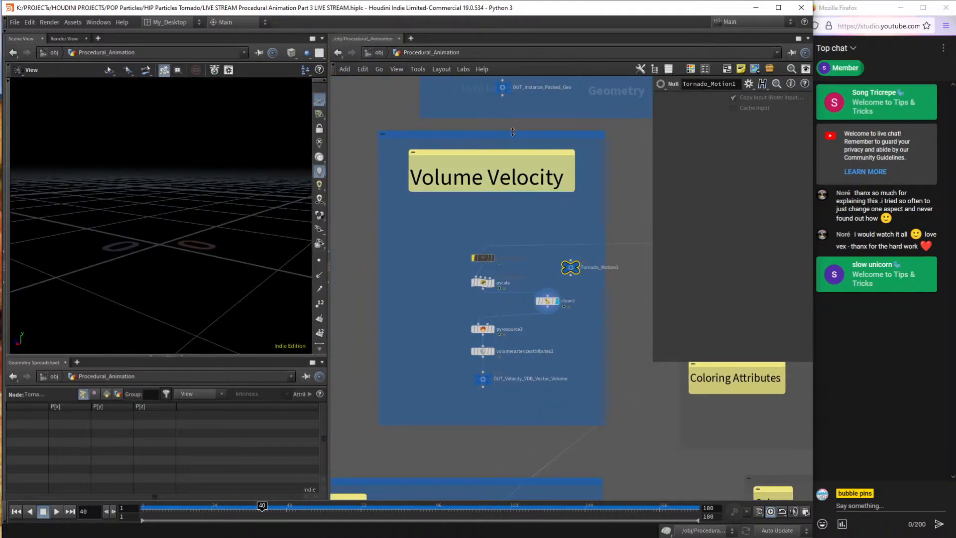
{"action": "scroll", "coordinate": [518, 151], "scroll_direction": "up", "scroll_amount": 4}
{"action": "middle_click_drag", "start_coordinate": [535, 230], "coordinate": [541, 179]}
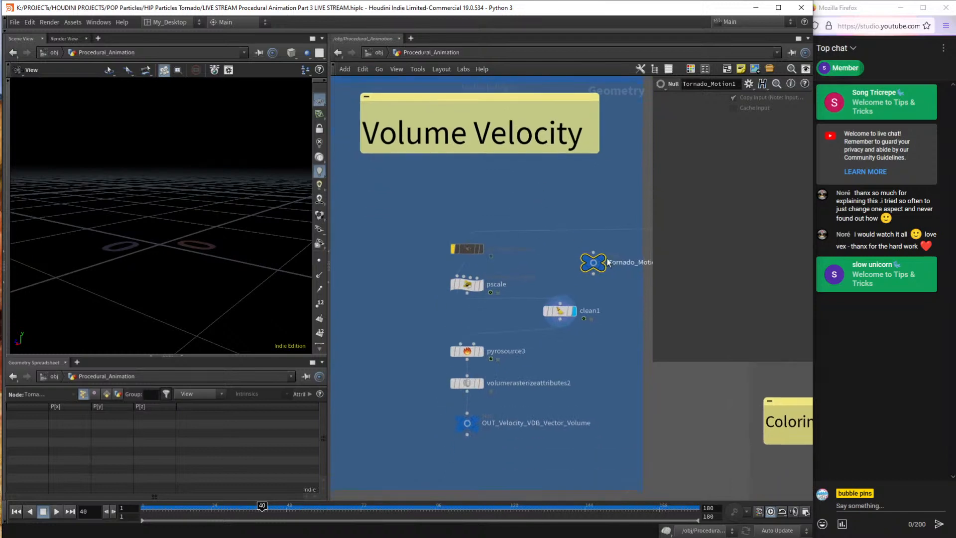
Place the duplicated Tornado_Motion null directly below the Volume Velocity note and rename it Tornado_POPNET.
{"action": "left_click_drag", "start_coordinate": [592, 260], "coordinate": [632, 199]}
{"action": "double_click", "coordinate": [511, 195]}
{"action": "key", "text": "BackSpace"}
{"action": "key", "text": "BackSpace"}
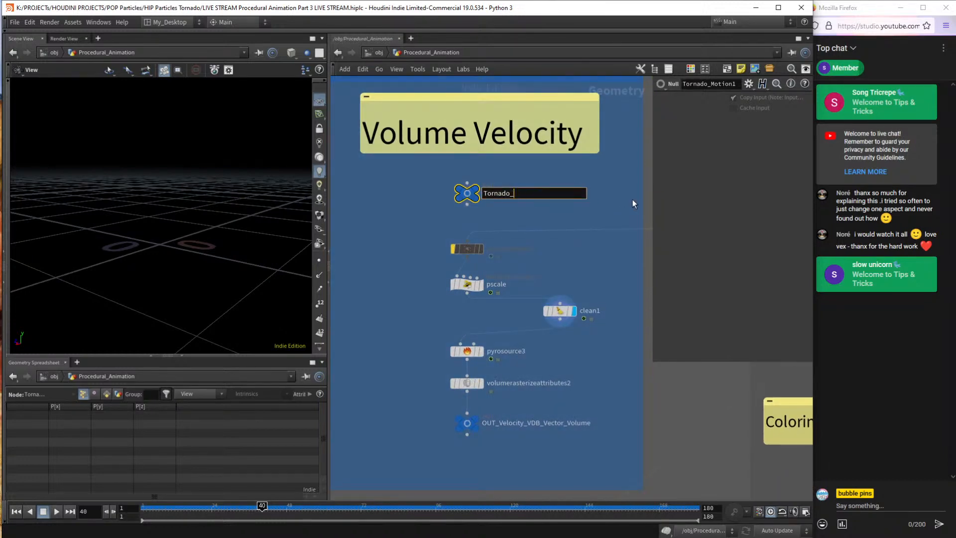
{"action": "type", "text": "POPNET"}
{"action": "key", "text": "Return"}
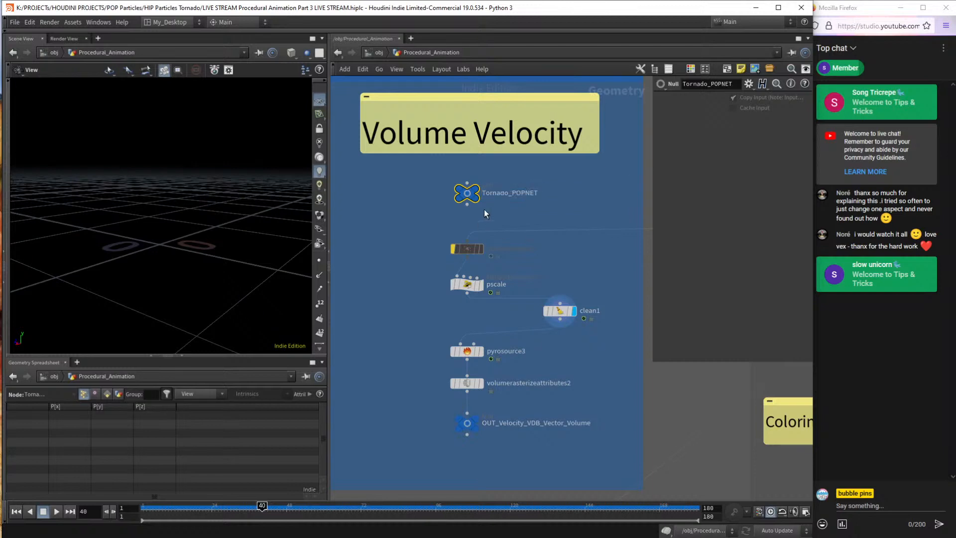
Wire Tornado_POPNET into the dark node above pscale, display pscale and save the scene.
{"action": "left_click_drag", "start_coordinate": [468, 205], "coordinate": [475, 238]}
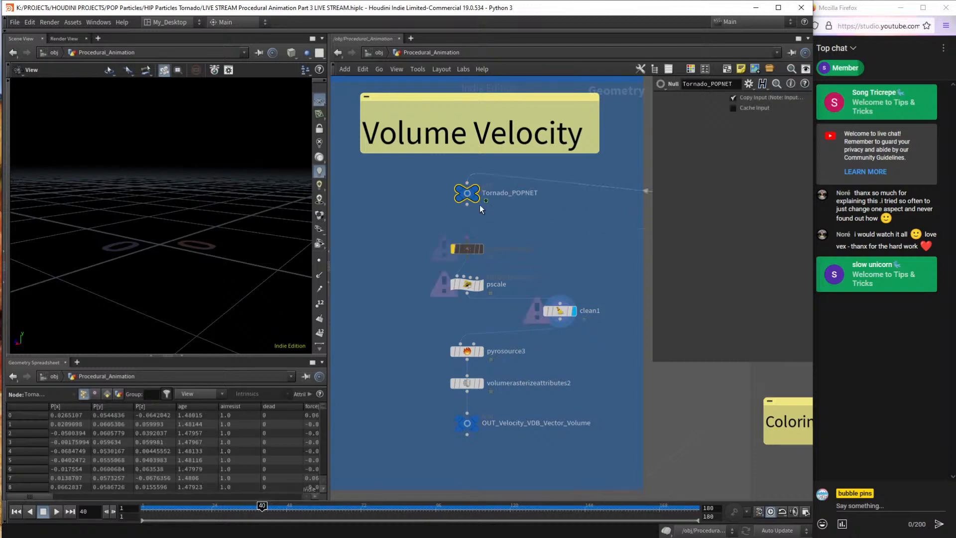
{"action": "left_click", "coordinate": [466, 243]}
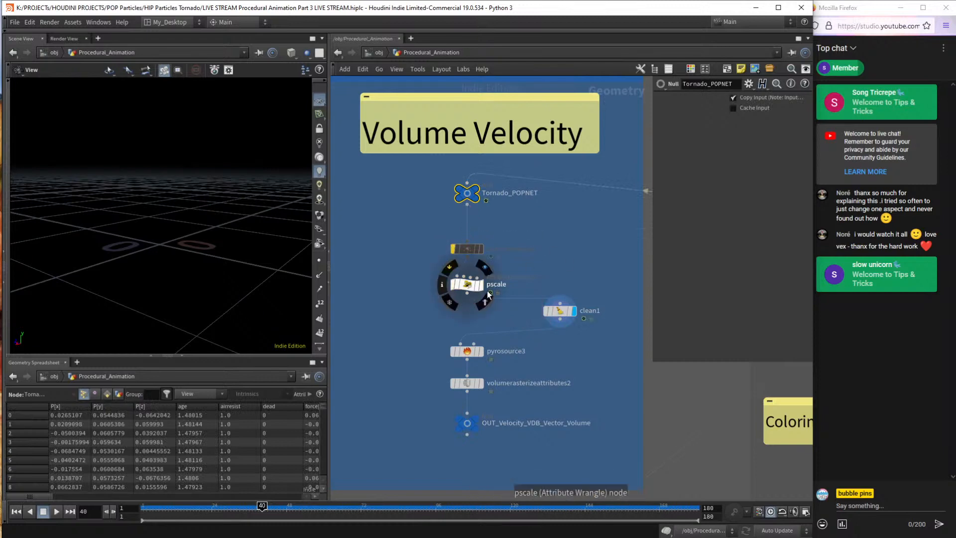
{"action": "left_click", "coordinate": [454, 285]}
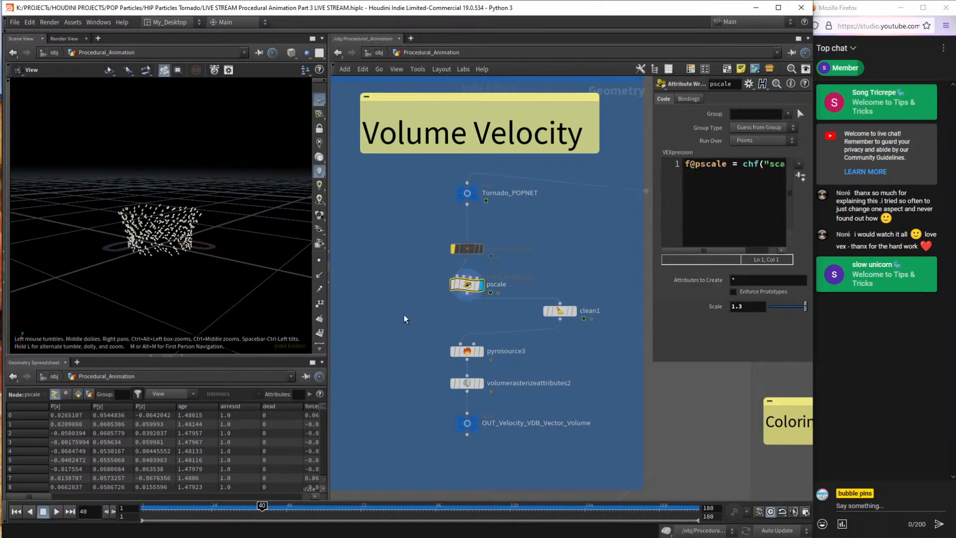
{"action": "key", "text": "ctrl+s"}
Examine the pscale node's point attributes in the Geometry Spreadsheet, sorting the points by airresist.
{"action": "left_click_drag", "start_coordinate": [382, 318], "coordinate": [522, 277]}
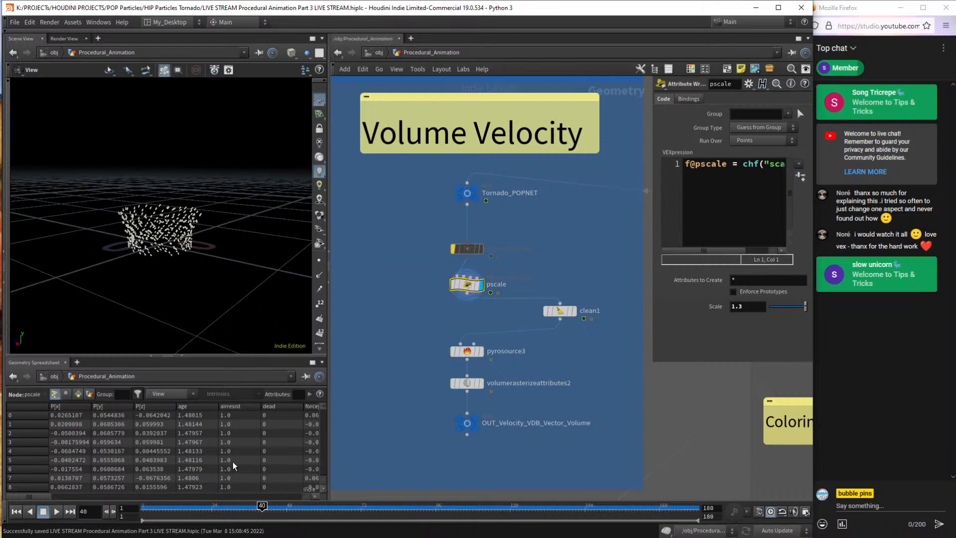
{"action": "left_click", "coordinate": [199, 406]}
{"action": "left_click", "coordinate": [245, 406]}
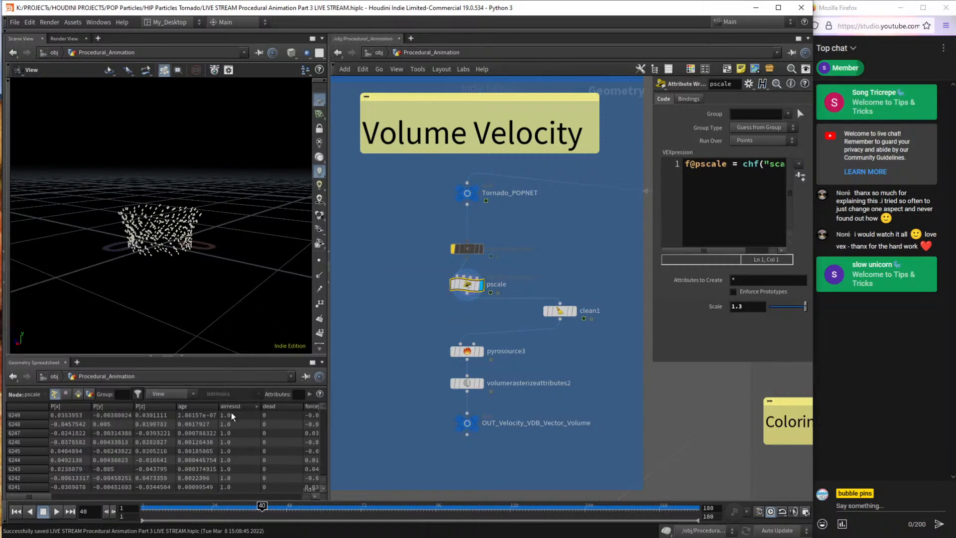
{"action": "mouse_move", "coordinate": [50, 496]}
{"action": "left_mouse_down"}
{"action": "mouse_move", "coordinate": [159, 498]}
{"action": "mouse_move", "coordinate": [37, 497]}
{"action": "left_mouse_up"}
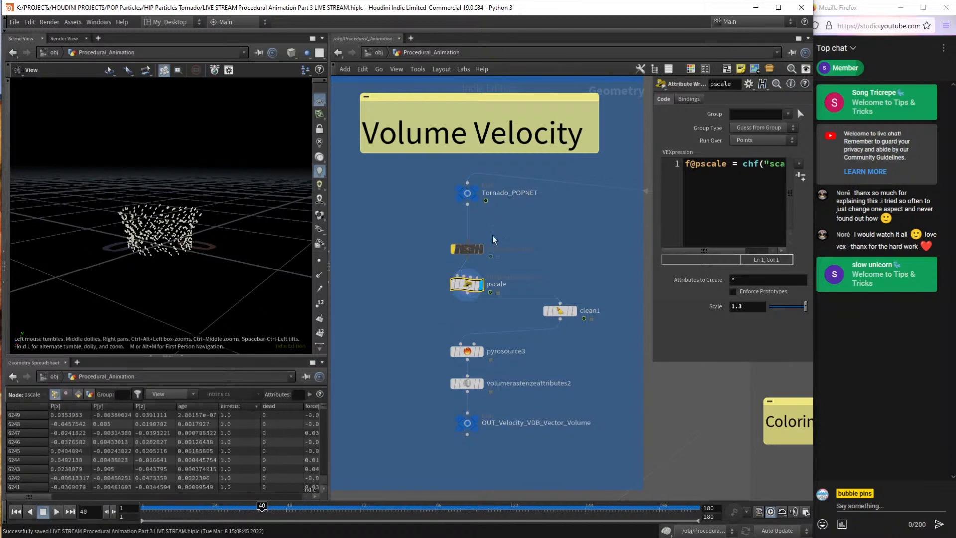
Move the dark node and pscale slightly upward in the chain, and select pyrosource3.
{"action": "left_click_drag", "start_coordinate": [478, 248], "coordinate": [479, 237]}
{"action": "left_click_drag", "start_coordinate": [466, 287], "coordinate": [466, 284]}
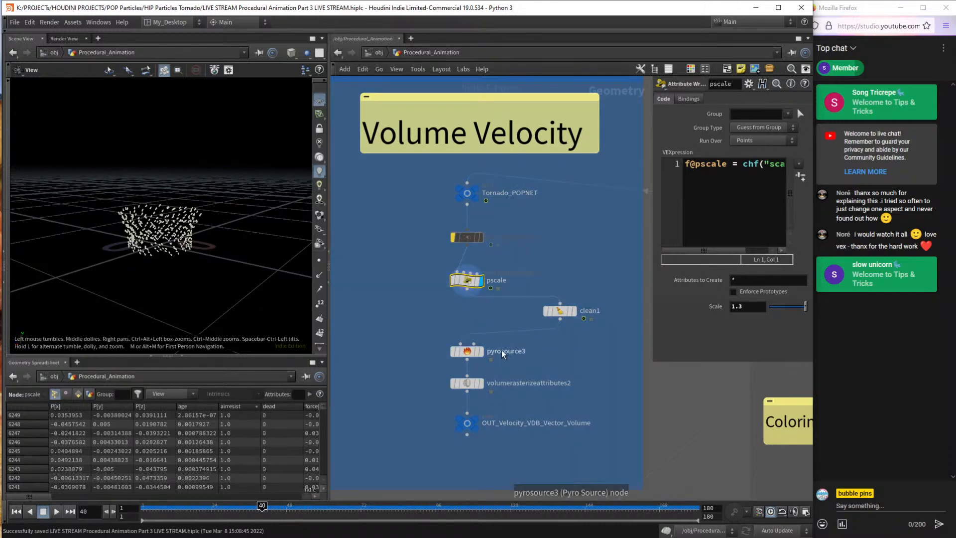
{"action": "left_click_drag", "start_coordinate": [511, 373], "coordinate": [423, 338]}
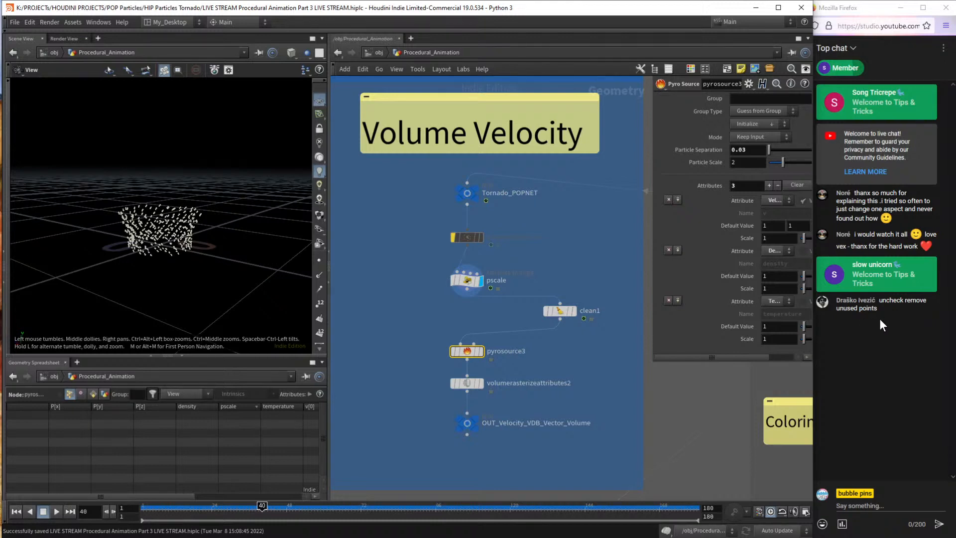
Display clean1 and disable its Remove Unused Points, Remove NANs and Remove Degenerate Primitives options, checking at frame 34.
{"action": "left_click", "coordinate": [560, 311]}
{"action": "left_click", "coordinate": [572, 310]}
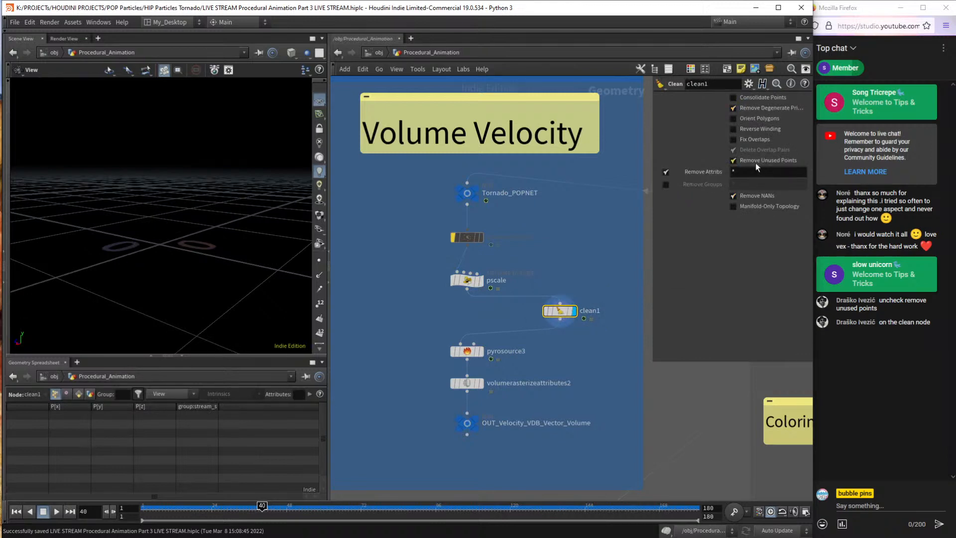
{"action": "left_click", "coordinate": [772, 161]}
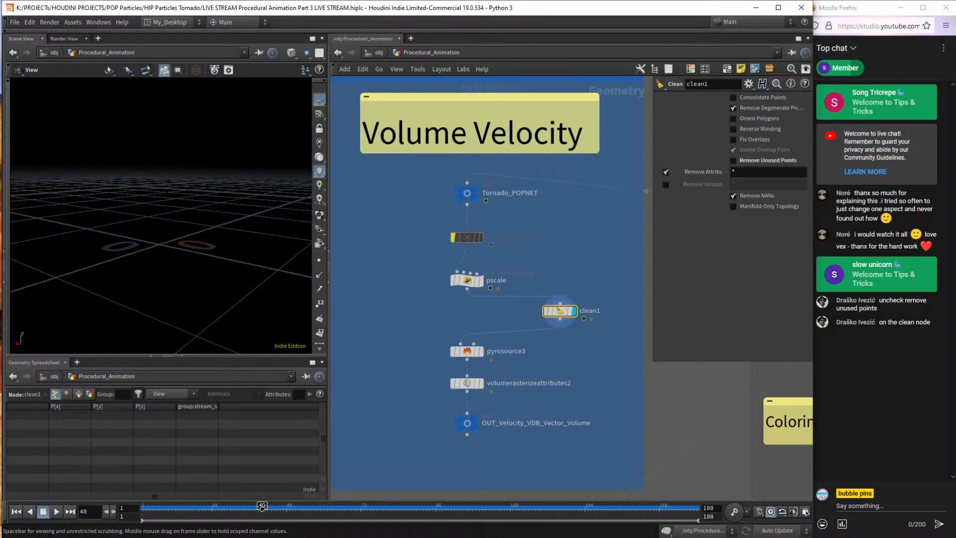
{"action": "mouse_move", "coordinate": [261, 506]}
{"action": "left_mouse_down"}
{"action": "mouse_move", "coordinate": [339, 506]}
{"action": "mouse_move", "coordinate": [243, 506]}
{"action": "left_mouse_up"}
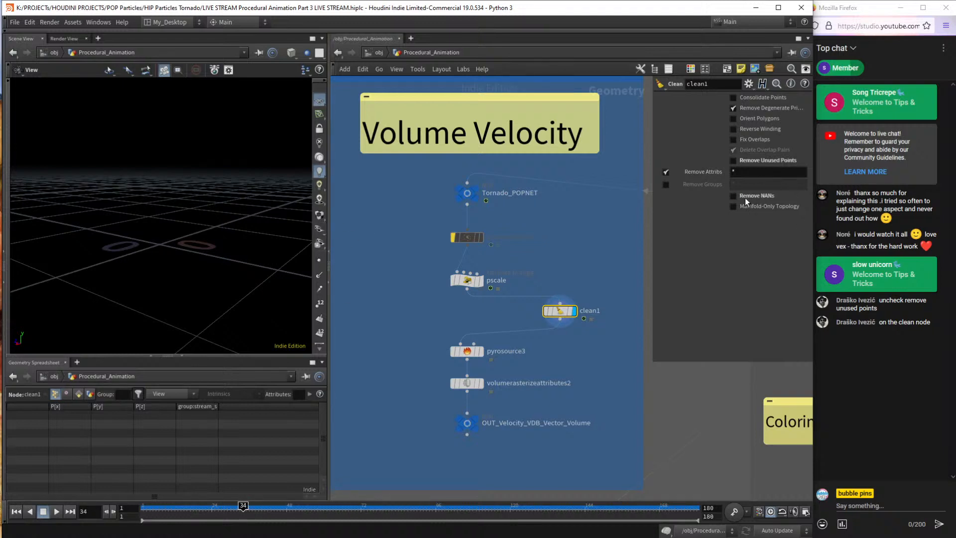
{"action": "left_click", "coordinate": [756, 108]}
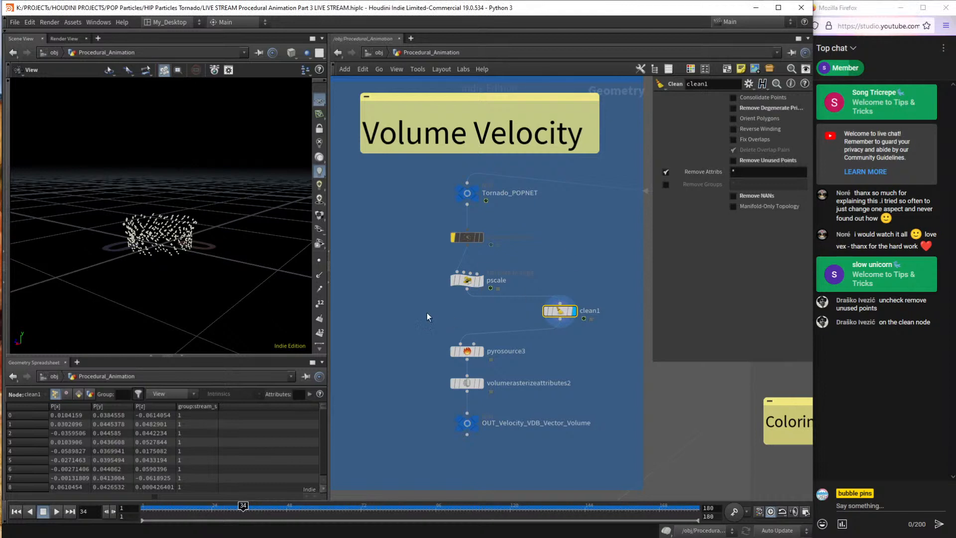
Align clean1 vertically between pscale and pyrosource3, and display pyrosource3.
{"action": "mouse_move", "coordinate": [557, 317]}
{"action": "left_click_drag", "start_coordinate": [556, 316], "coordinate": [469, 320]}
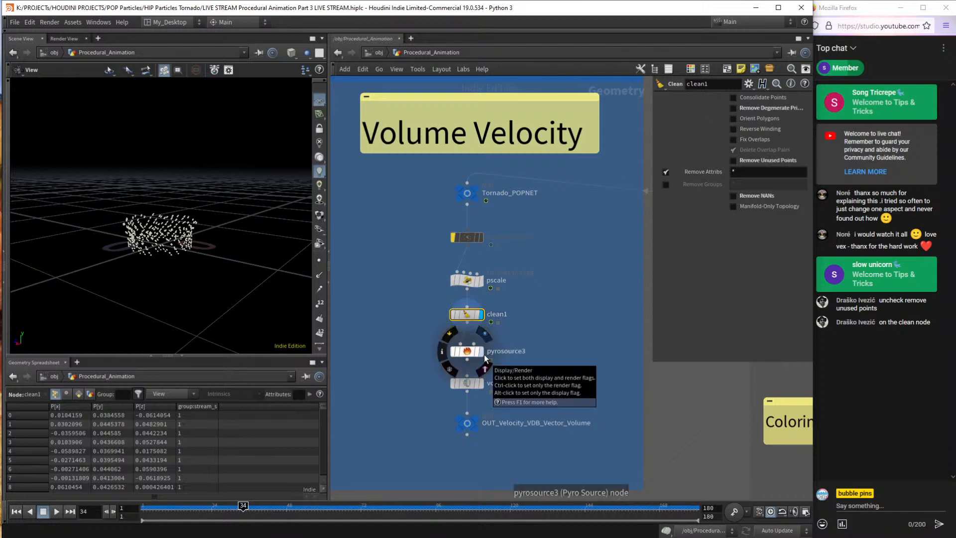
{"action": "left_click", "coordinate": [483, 353]}
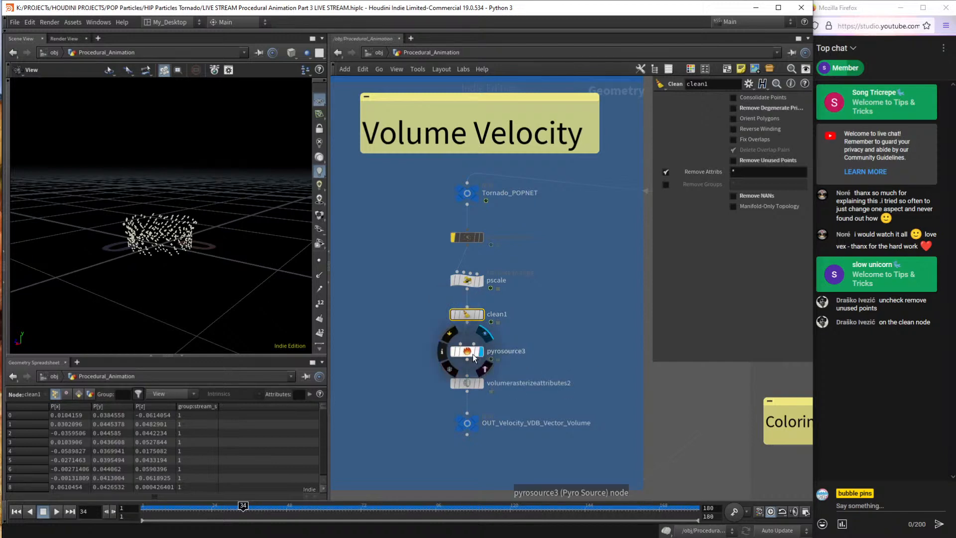
Examine the density, pscale, temperature and velocity attributes of pyrosource3 in the Geometry Spreadsheet.
{"action": "left_click", "coordinate": [473, 353]}
{"action": "left_click", "coordinate": [527, 382]}
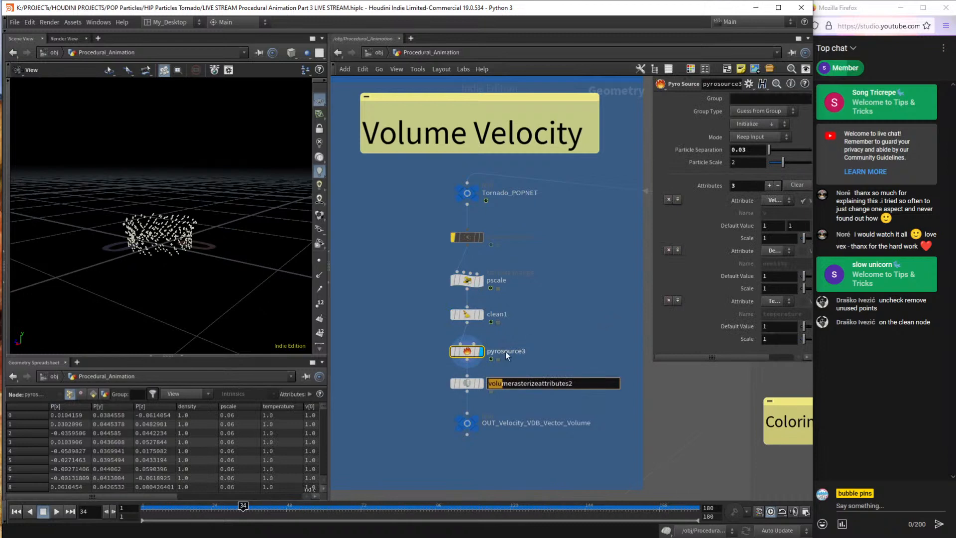
{"action": "left_click", "coordinate": [470, 351]}
{"action": "left_click", "coordinate": [417, 321]}
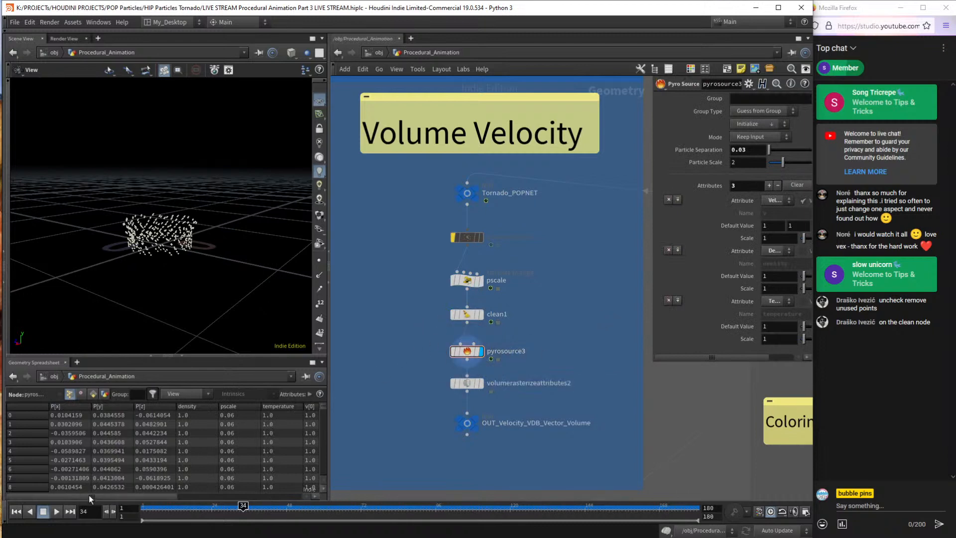
{"action": "left_click_drag", "start_coordinate": [89, 494], "coordinate": [141, 491]}
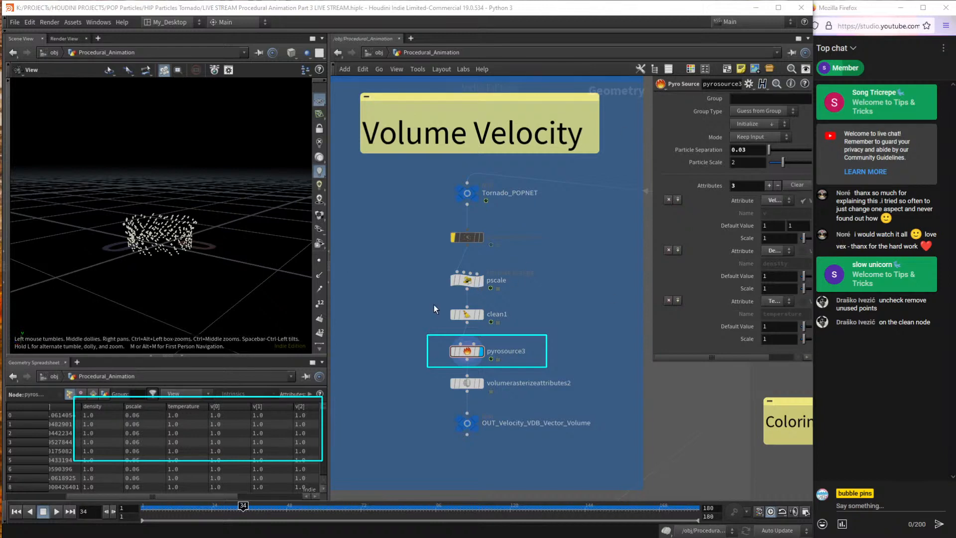
Select clean1 and enlarge the parameter pane so that its full option names fit.
{"action": "left_click", "coordinate": [466, 314]}
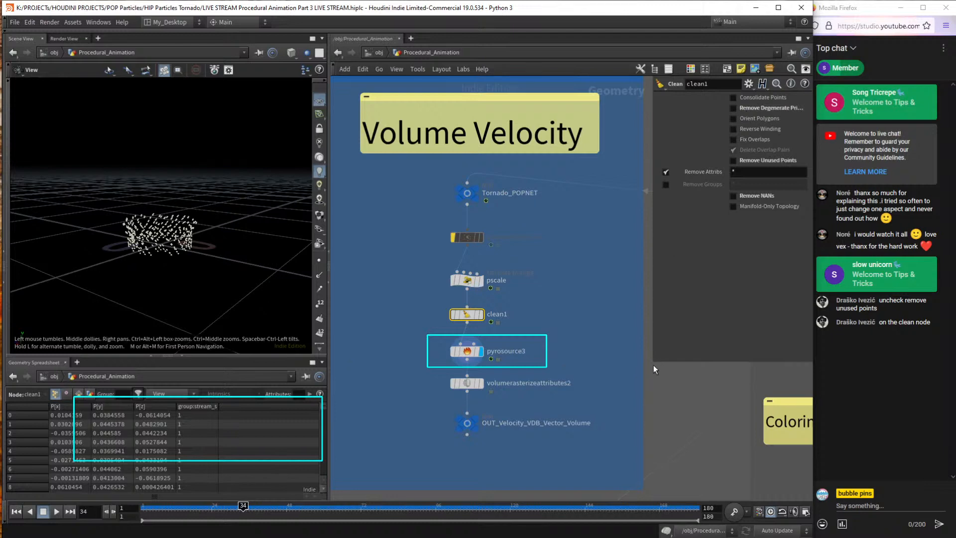
{"action": "left_click_drag", "start_coordinate": [654, 369], "coordinate": [585, 319]}
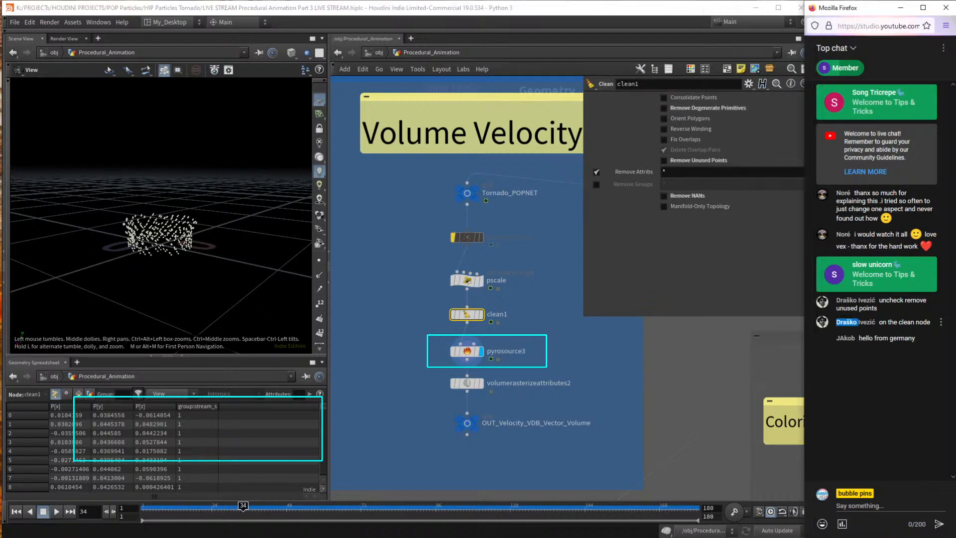
{"action": "double_click", "coordinate": [846, 322]}
{"action": "left_click", "coordinate": [436, 326]}
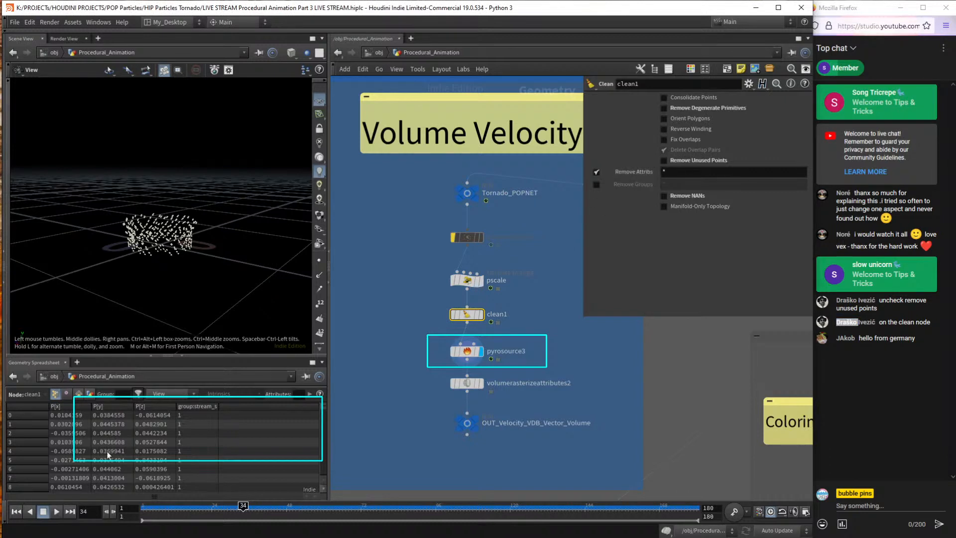
Compare the point attributes of Tornado_POPNET with those of pyrosource3 in the Geometry Spreadsheet.
{"action": "left_click", "coordinate": [509, 267]}
{"action": "left_click", "coordinate": [472, 195]}
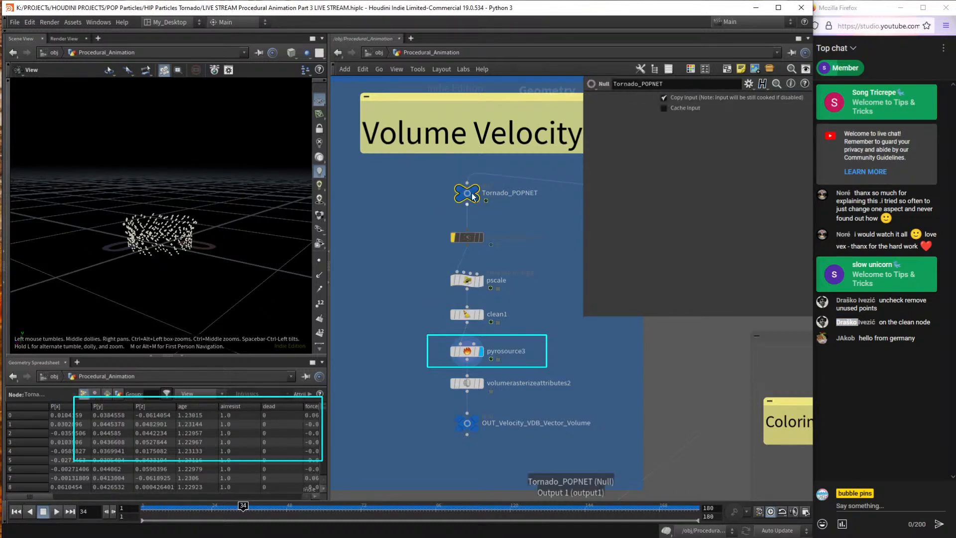
{"action": "mouse_move", "coordinate": [475, 195]}
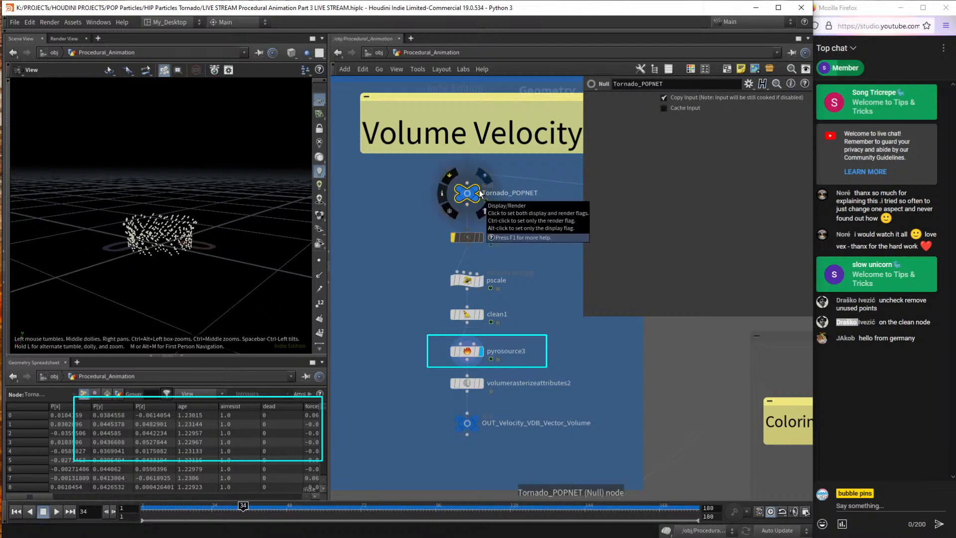
{"action": "mouse_move", "coordinate": [41, 496]}
{"action": "left_mouse_down"}
{"action": "mouse_move", "coordinate": [301, 508]}
{"action": "mouse_move", "coordinate": [30, 504]}
{"action": "left_mouse_up"}
{"action": "left_click", "coordinate": [495, 351]}
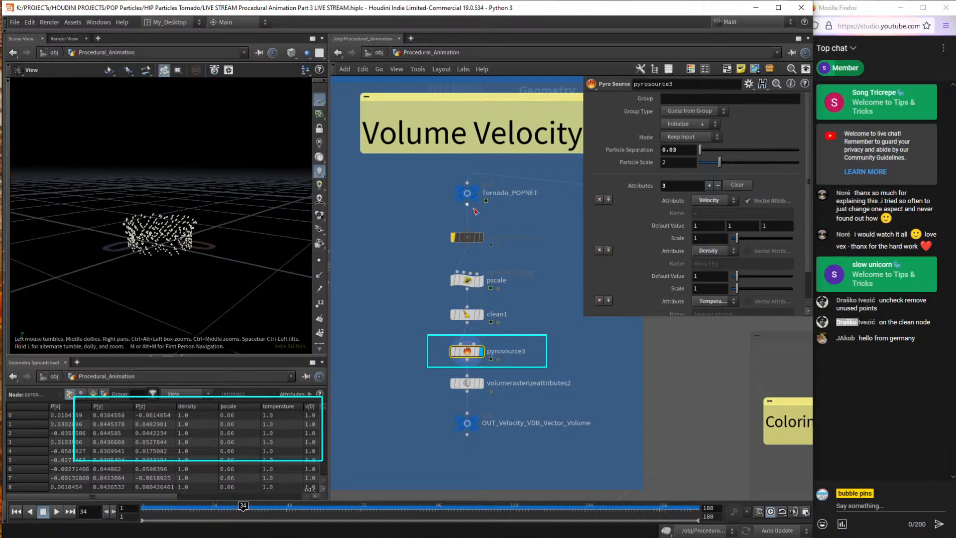
Review the parameters and attributes of clean1, pyrosource3 and volumerasterizeattributes2 by selecting each node.
{"action": "left_click_drag", "start_coordinate": [419, 309], "coordinate": [551, 335]}
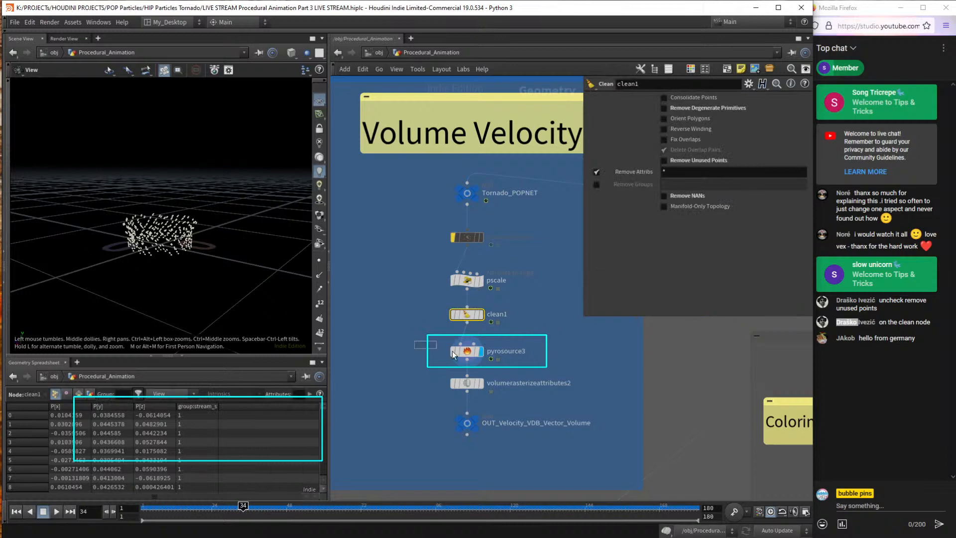
{"action": "left_click_drag", "start_coordinate": [414, 341], "coordinate": [548, 365]}
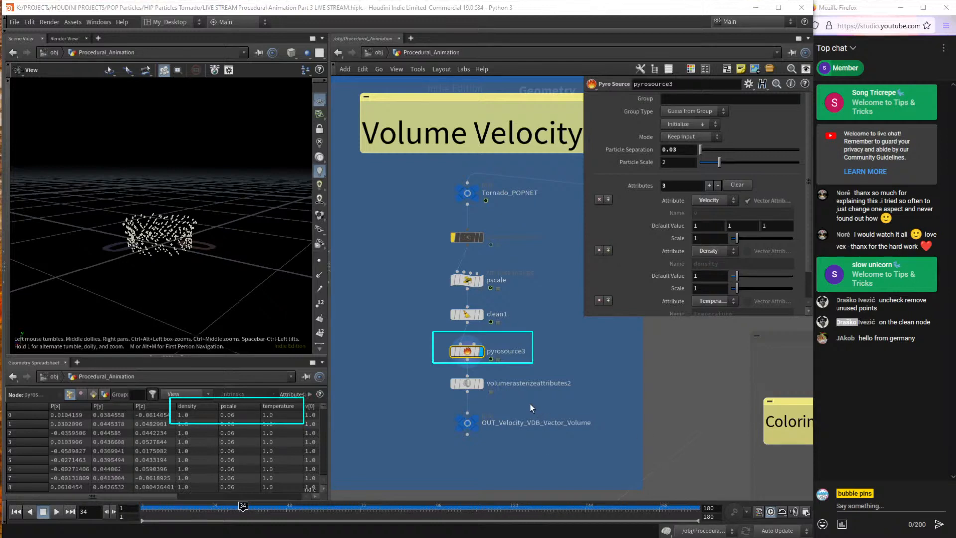
{"action": "left_click", "coordinate": [827, 365]}
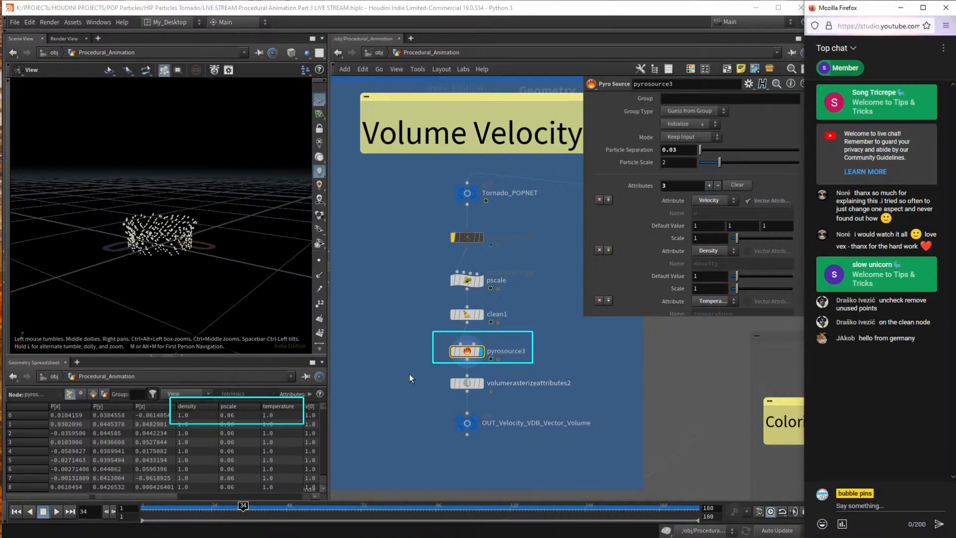
{"action": "left_click_drag", "start_coordinate": [409, 374], "coordinate": [599, 403]}
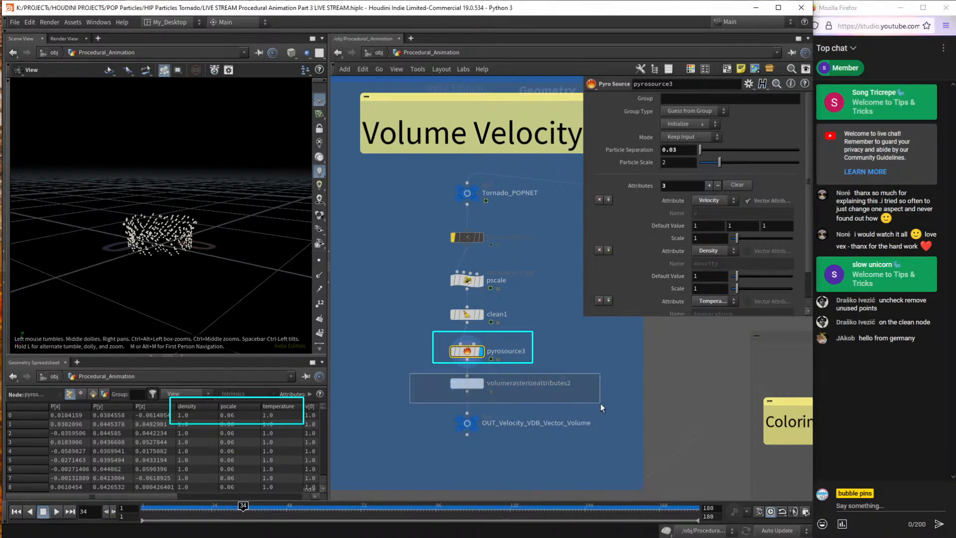
{"action": "left_click_drag", "start_coordinate": [600, 403], "coordinate": [601, 403]}
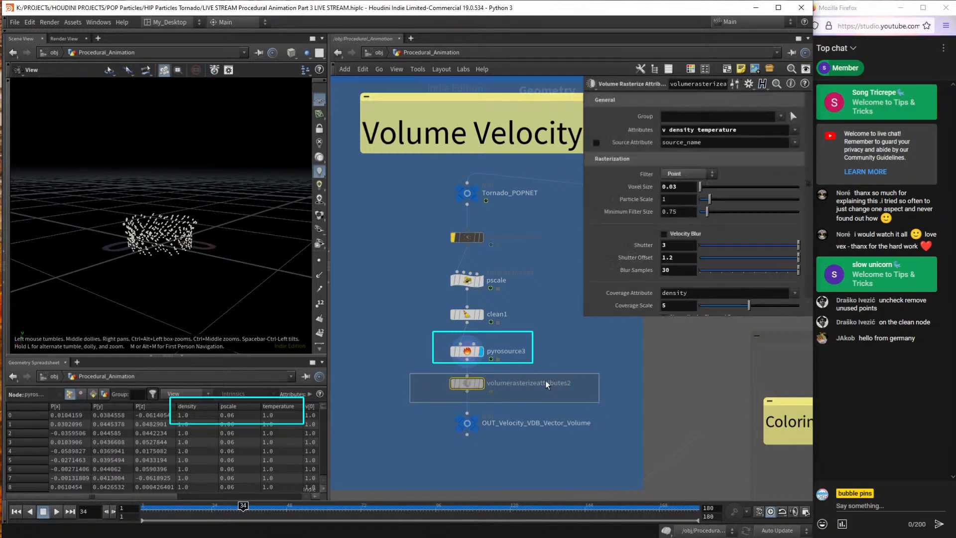
{"action": "left_click_drag", "start_coordinate": [435, 344], "coordinate": [566, 366]}
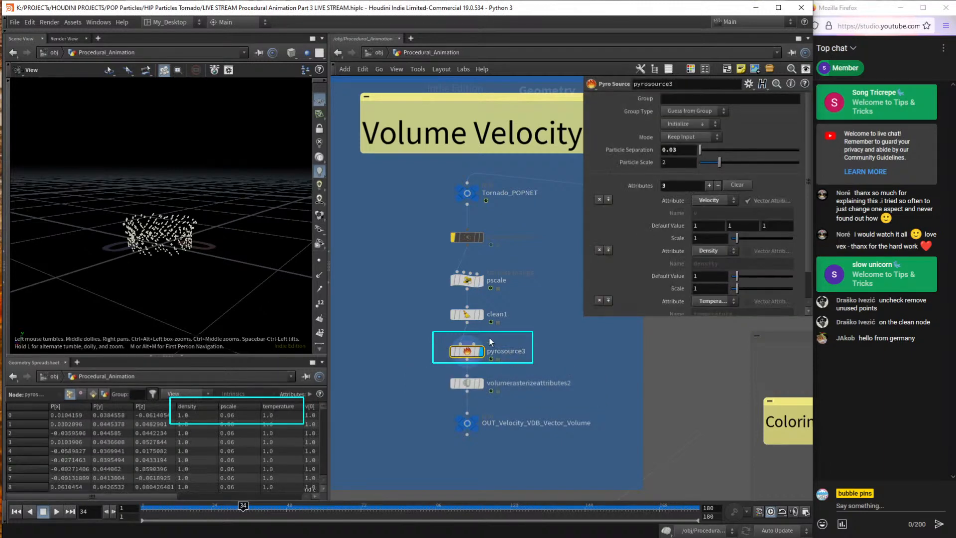
Check the node info of pyrosource3 and display the volumerasterizeattributes2 result in the viewport.
{"action": "left_click", "coordinate": [443, 351]}
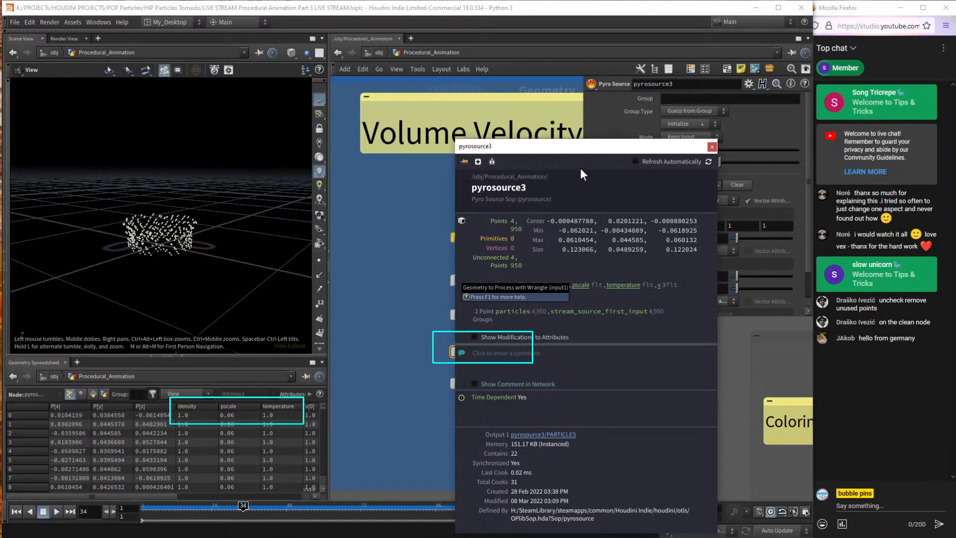
{"action": "left_click", "coordinate": [553, 14]}
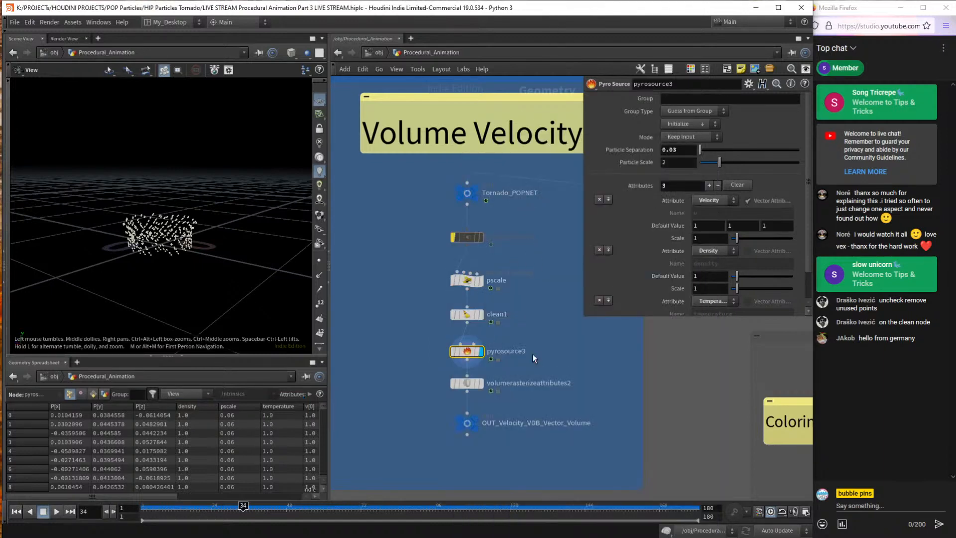
{"action": "left_click_drag", "start_coordinate": [432, 373], "coordinate": [591, 398]}
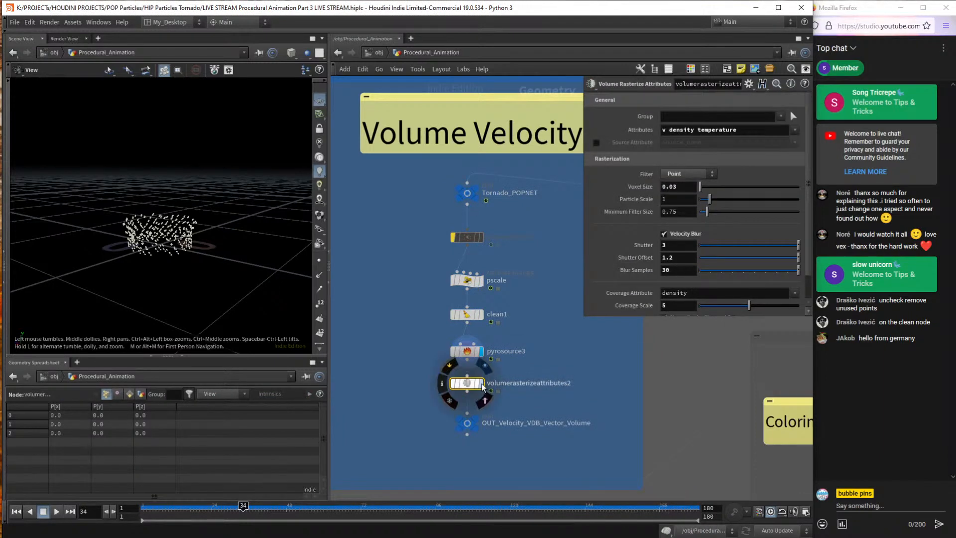
{"action": "left_click", "coordinate": [481, 383]}
{"action": "left_click_drag", "start_coordinate": [194, 234], "coordinate": [185, 259]}
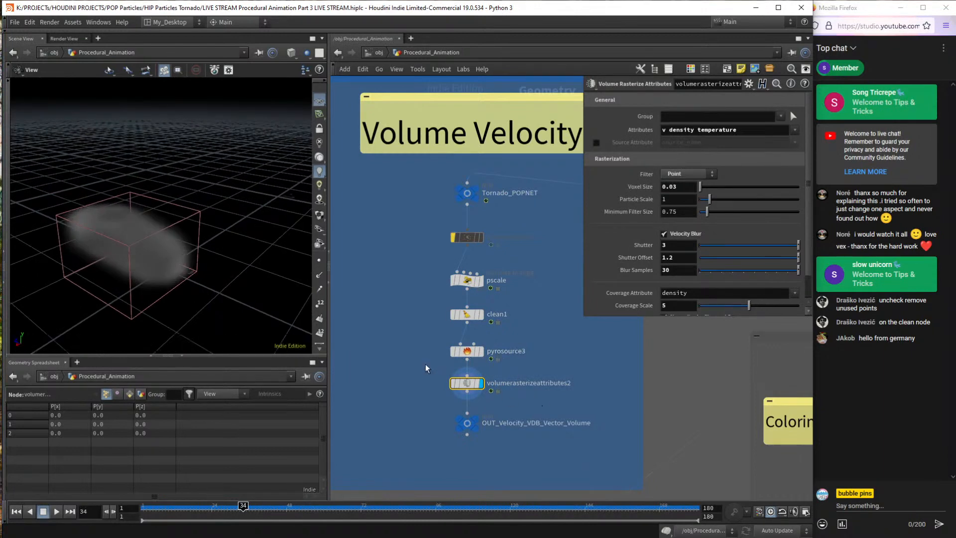
Compare the parameters and point attributes of pyrosource3 with those of volumerasterizeattributes2.
{"action": "left_click_drag", "start_coordinate": [518, 347], "coordinate": [518, 345]}
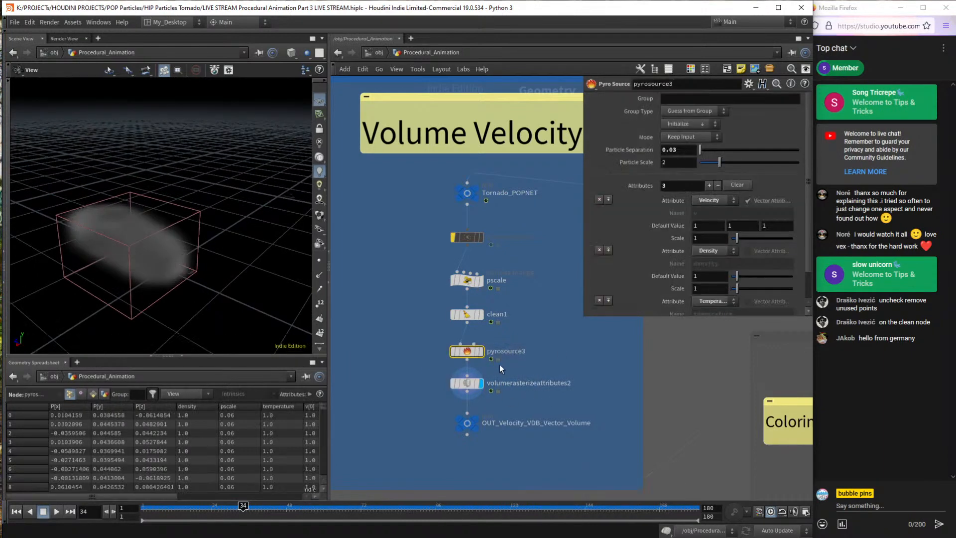
{"action": "mouse_move", "coordinate": [473, 351]}
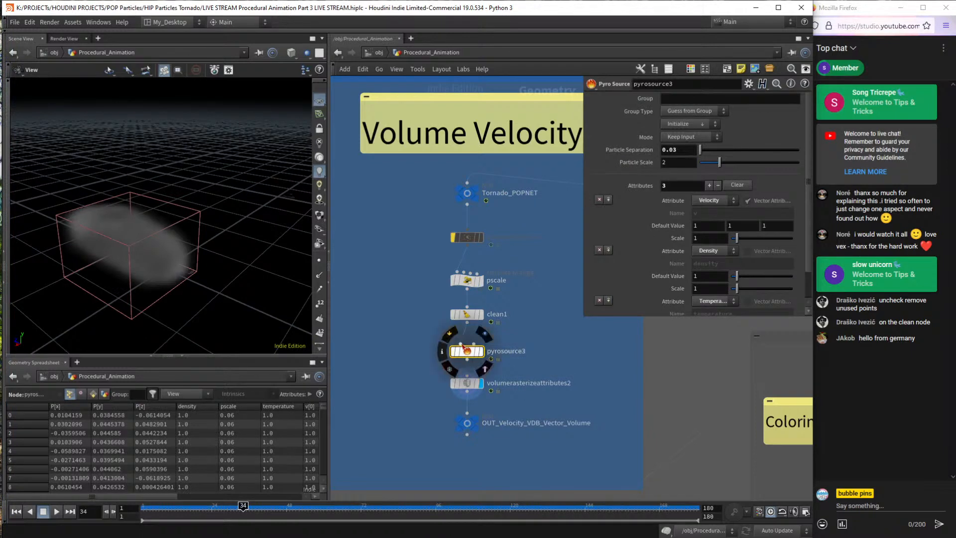
{"action": "left_click_drag", "start_coordinate": [420, 373], "coordinate": [577, 399]}
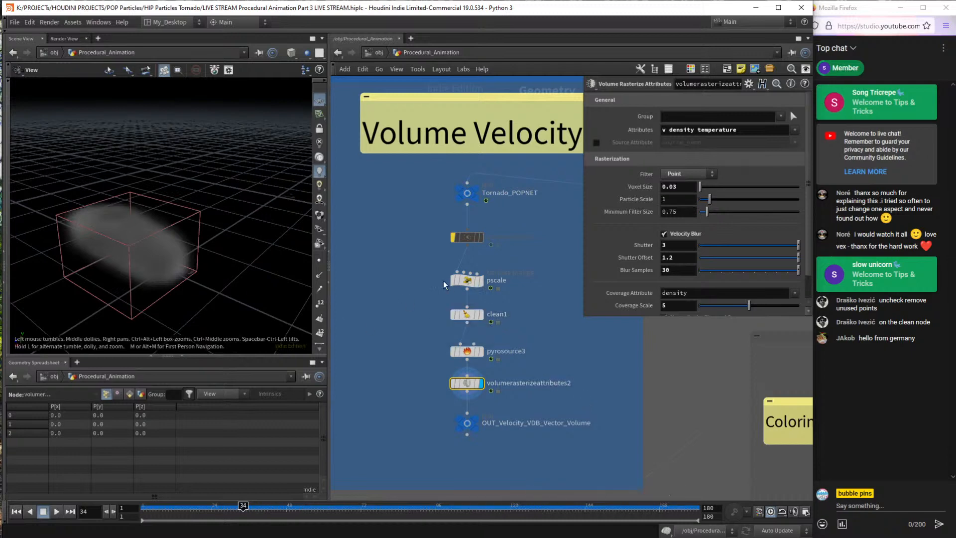
Select the pscale wrangle and bypass clean1 to view how the rasterized volume responds.
{"action": "left_click_drag", "start_coordinate": [424, 291], "coordinate": [509, 278]}
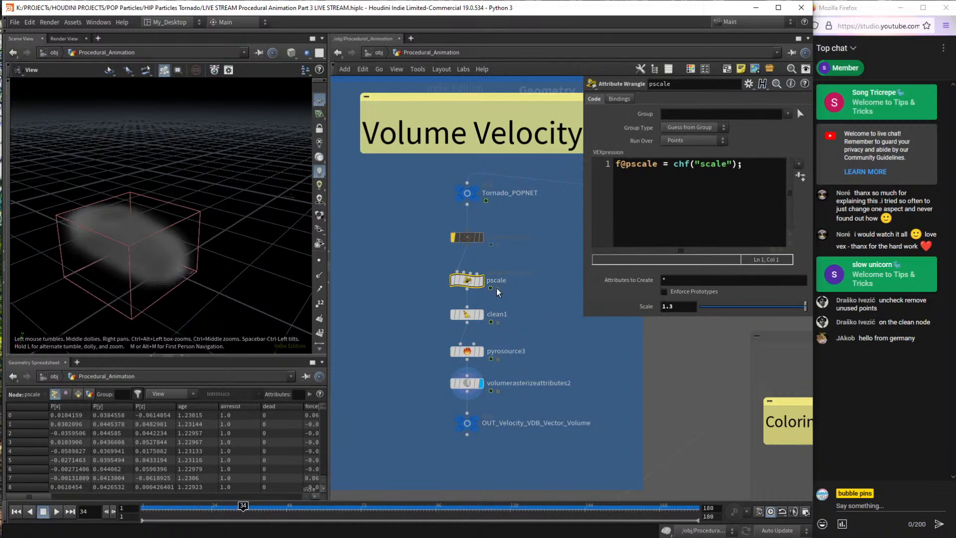
{"action": "left_click", "coordinate": [453, 315]}
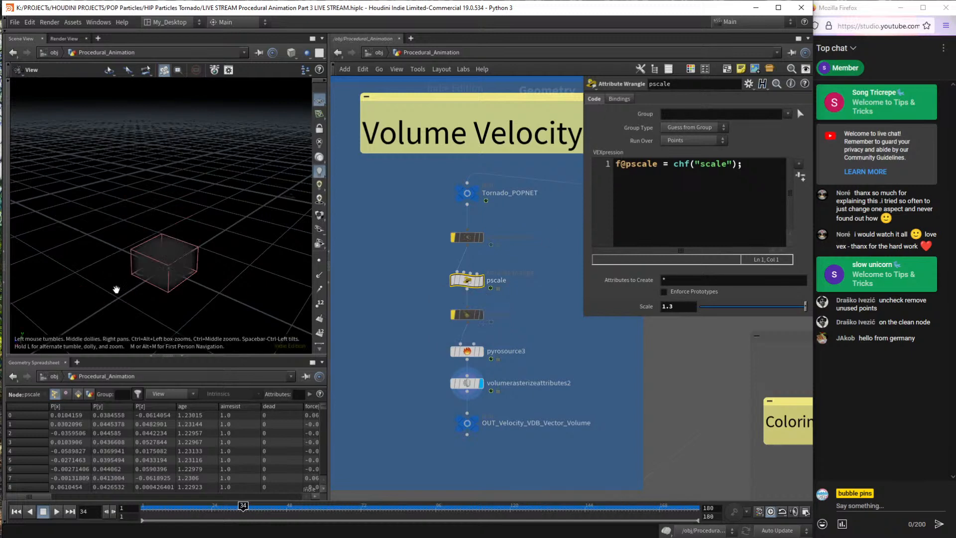
{"action": "left_click_drag", "start_coordinate": [168, 260], "coordinate": [112, 234]}
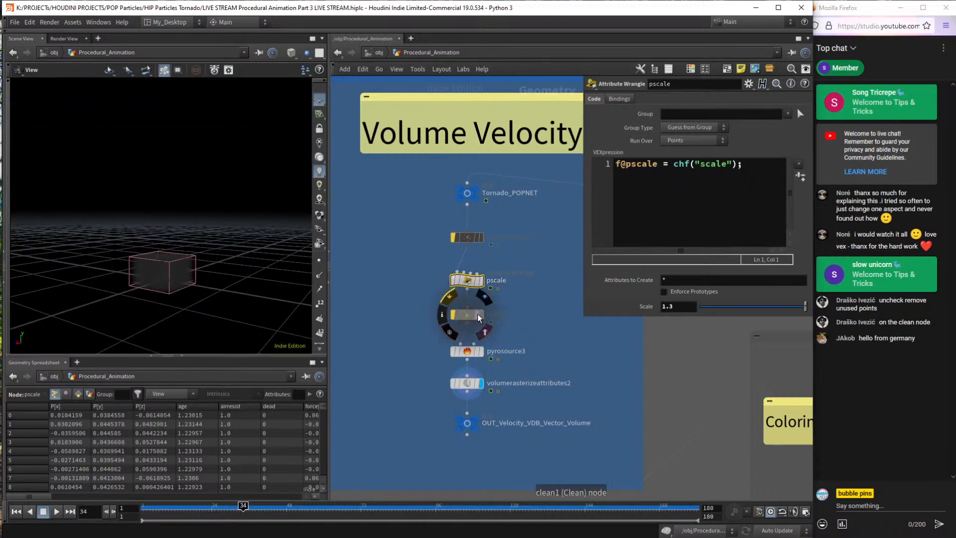
{"action": "left_click", "coordinate": [477, 316]}
Enlarge the parameter pane to fit all three pyrosource3 attributes and review the volumerasterizeattributes2 parameters.
{"action": "left_click", "coordinate": [481, 352]}
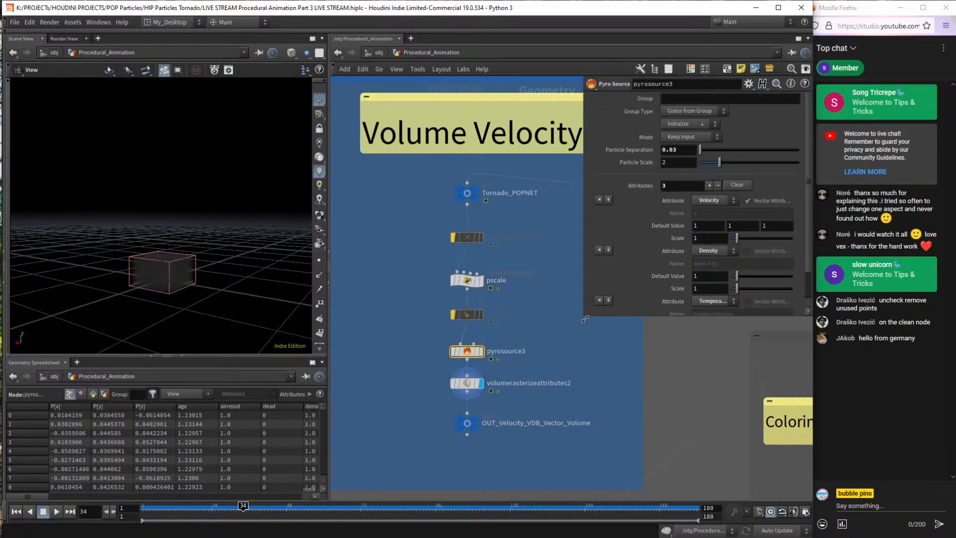
{"action": "left_click_drag", "start_coordinate": [583, 316], "coordinate": [580, 373]}
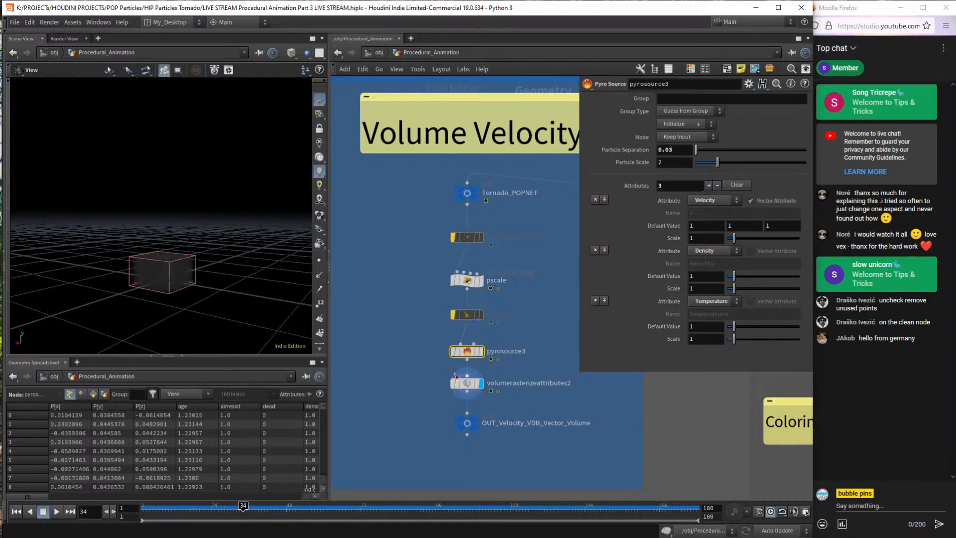
{"action": "left_click_drag", "start_coordinate": [416, 374], "coordinate": [587, 399]}
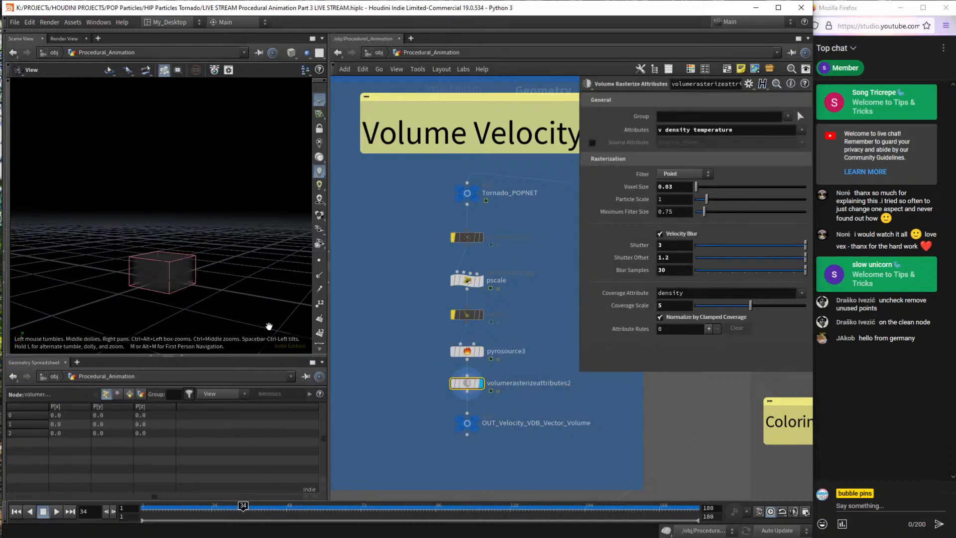
Vary the Scale of the pscale wrangle down to -0.3 and up to 1.1 to test its effect on the volume.
{"action": "left_click", "coordinate": [467, 280]}
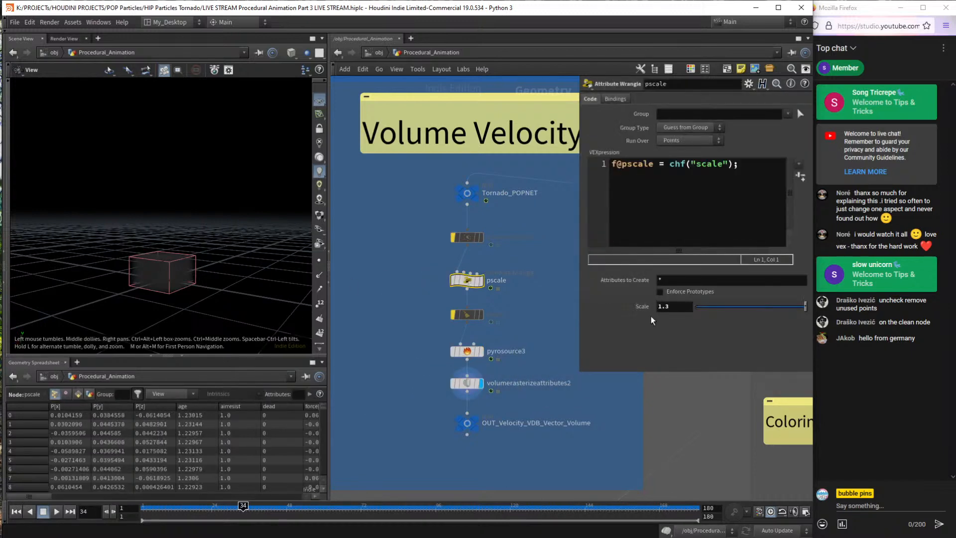
{"action": "scroll", "coordinate": [676, 308], "scroll_direction": "down", "scroll_amount": 6}
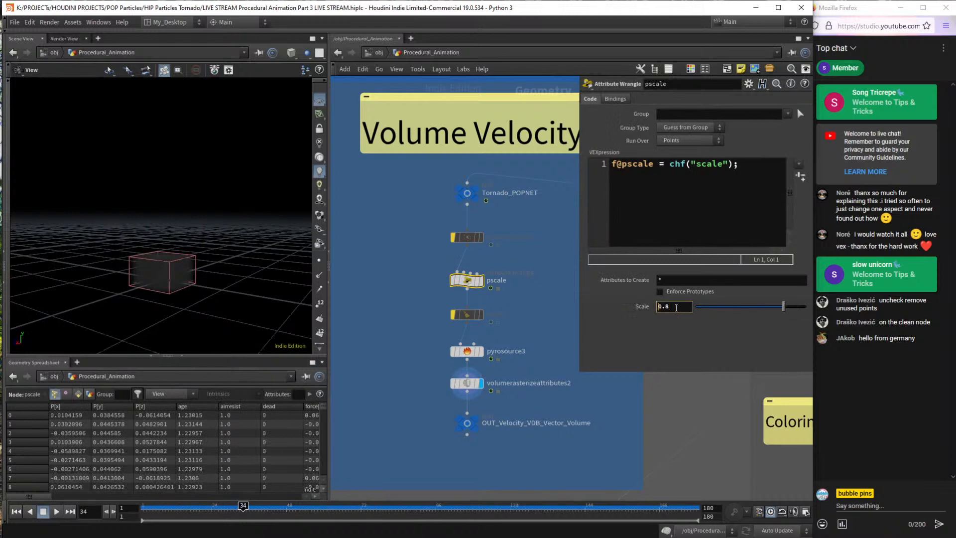
{"action": "scroll", "coordinate": [676, 308], "scroll_direction": "up", "scroll_amount": 5}
{"action": "scroll", "coordinate": [676, 307], "scroll_direction": "down", "scroll_amount": 9}
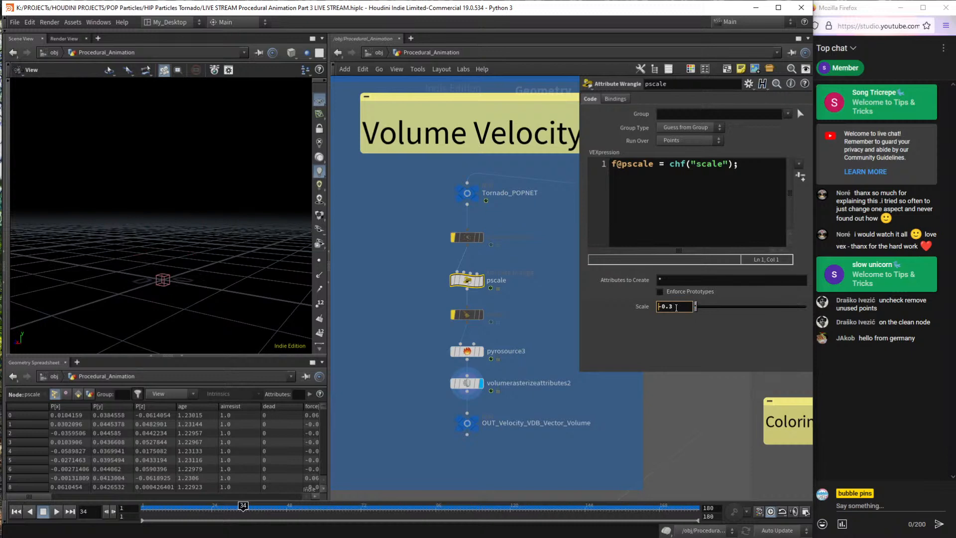
{"action": "scroll", "coordinate": [676, 307], "scroll_direction": "up", "scroll_amount": 8}
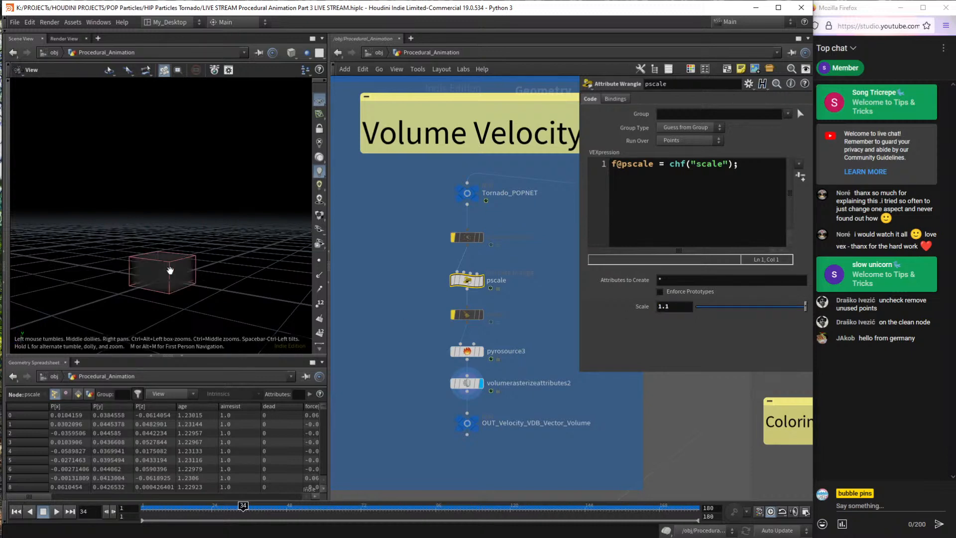
Test a Scale of 0 on the pscale wrangle, then set it back to 1.3.
{"action": "left_click_drag", "start_coordinate": [170, 270], "coordinate": [174, 286]}
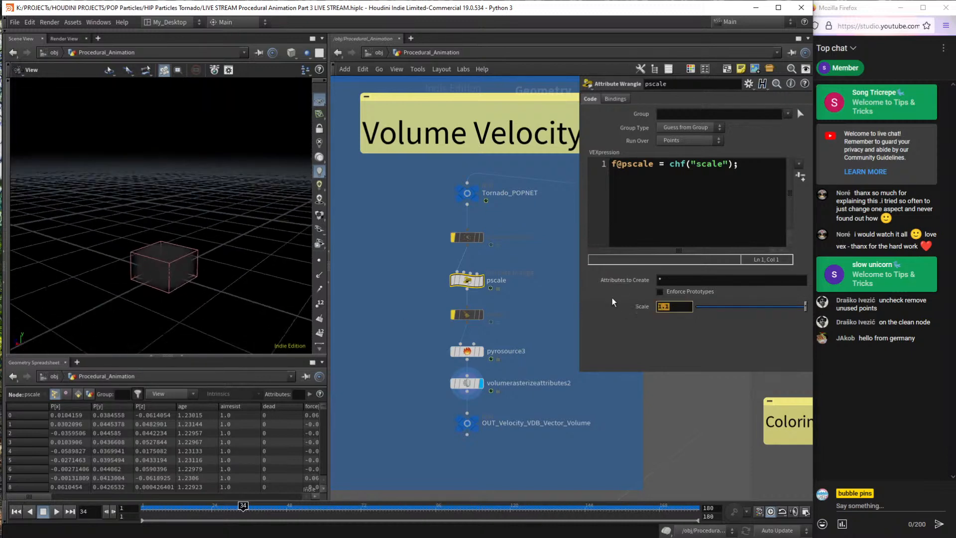
{"action": "type", "text": "0"}
{"action": "key", "text": "Return"}
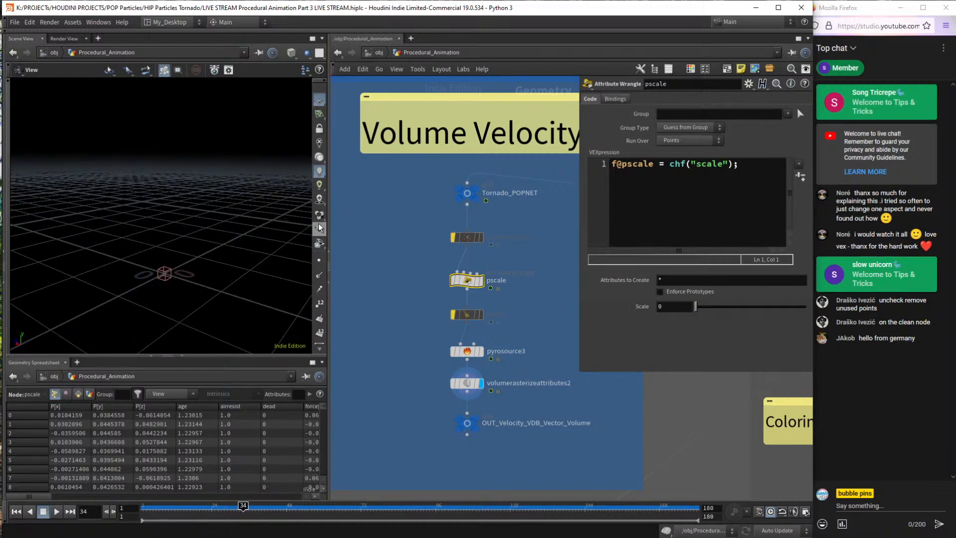
{"action": "double_click", "coordinate": [677, 306]}
{"action": "type", "text": "1.3"}
{"action": "key", "text": "Return"}
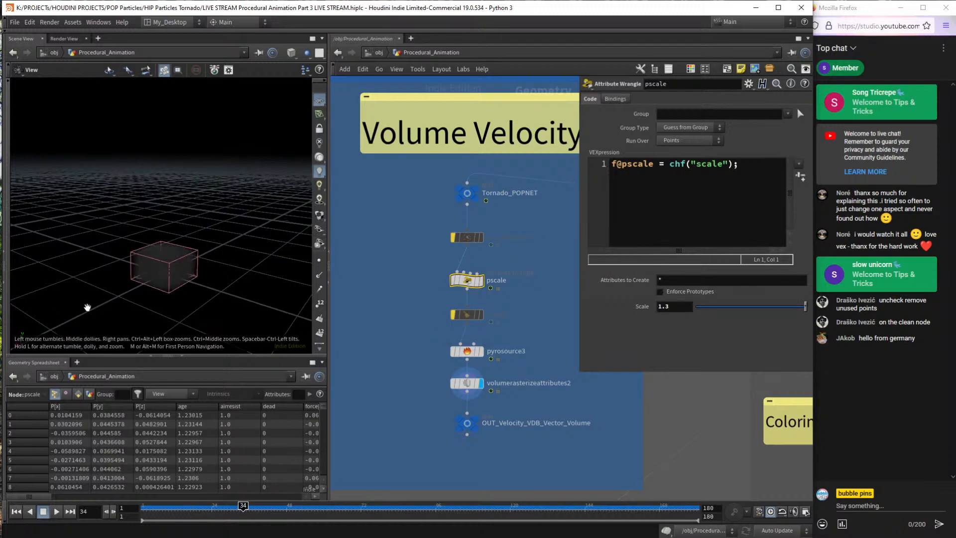
{"action": "left_click_drag", "start_coordinate": [149, 299], "coordinate": [164, 288]}
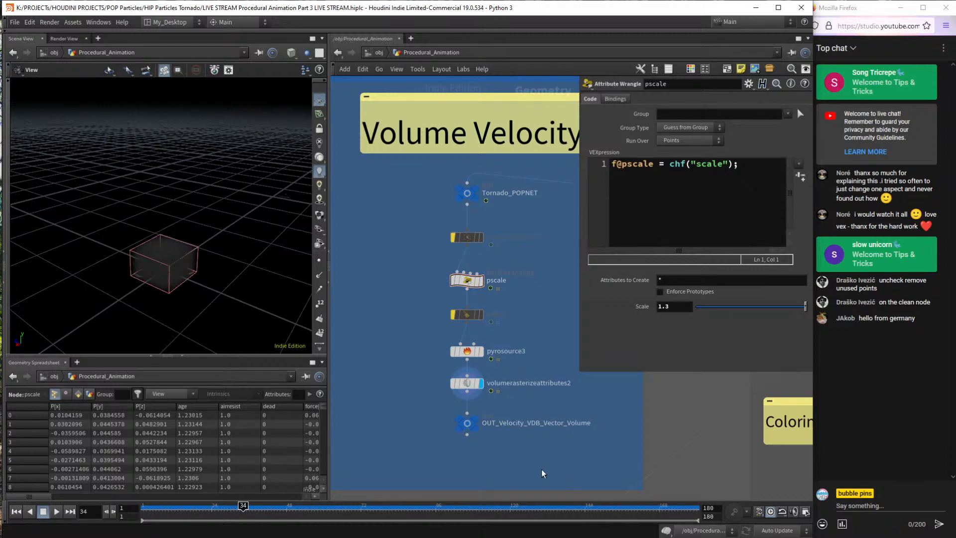
Play the animation to frame 63 and examine the rasterized volume in the viewport.
{"action": "key", "text": "Up"}
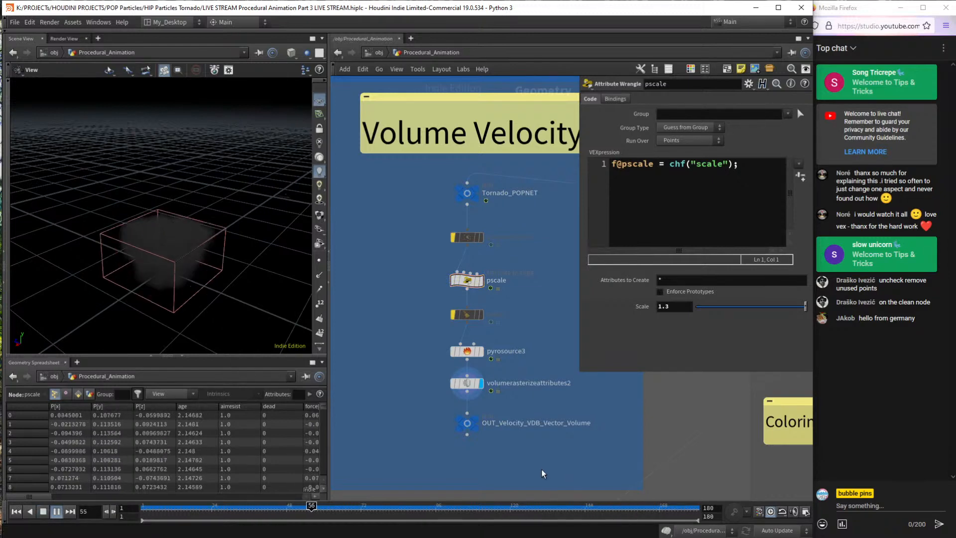
{"action": "key", "text": "Up"}
{"action": "left_click_drag", "start_coordinate": [203, 231], "coordinate": [200, 224]}
Set the viewport background's color scheme to Light in the display options.
{"action": "key", "text": "d"}
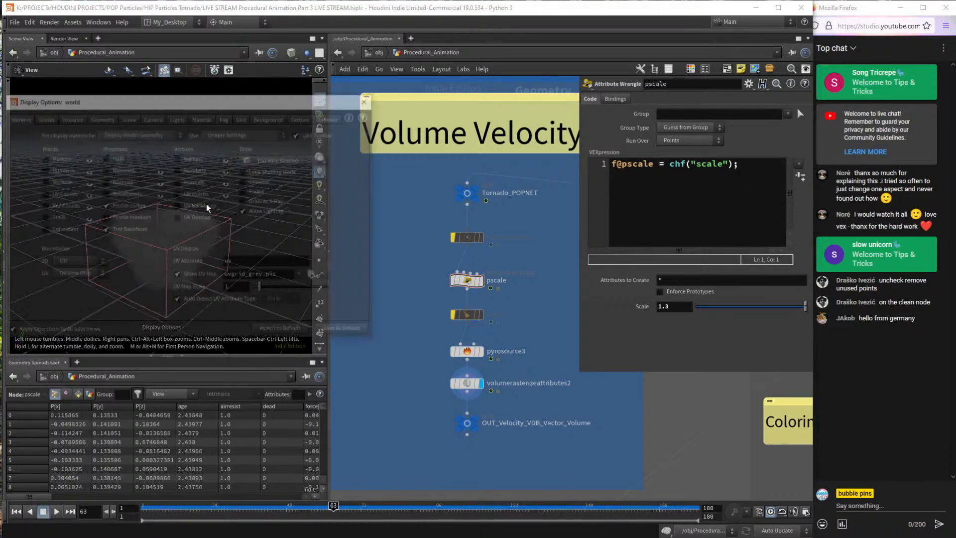
{"action": "left_click", "coordinate": [270, 118]}
{"action": "left_click", "coordinate": [95, 133]}
{"action": "left_click", "coordinate": [77, 154]}
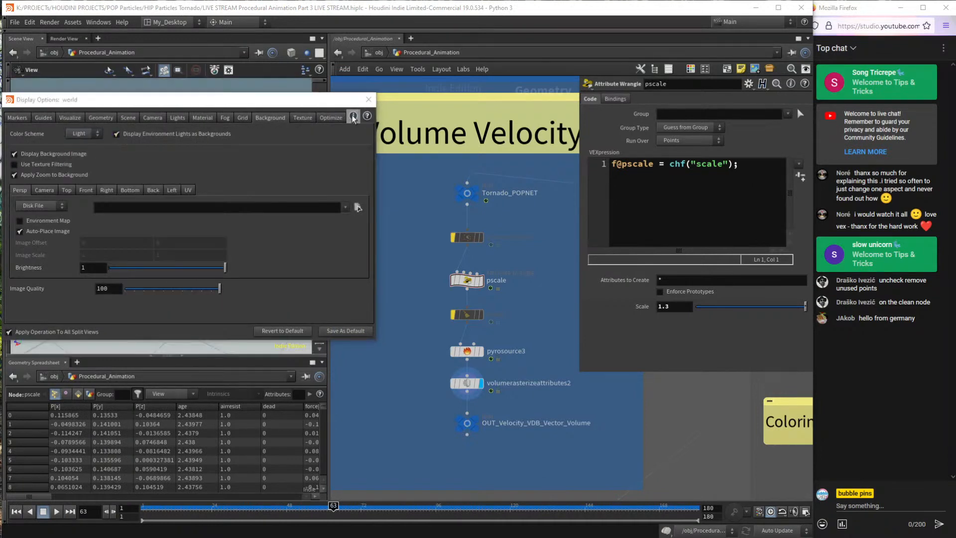
{"action": "left_click", "coordinate": [368, 99]}
Play the animation on to frame 103 and examine the tornado volume from above and from the side.
{"action": "key", "text": "Up"}
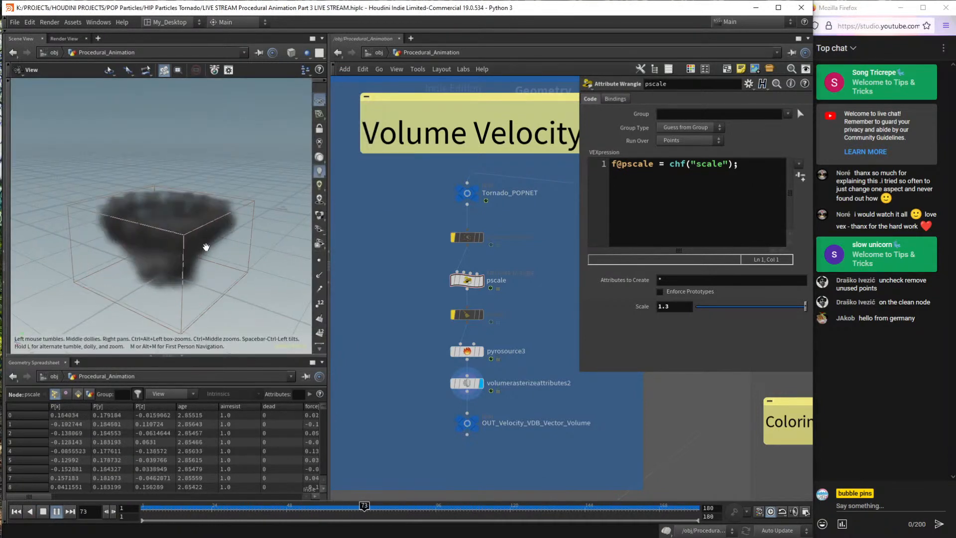
{"action": "left_click_drag", "start_coordinate": [178, 264], "coordinate": [179, 209]}
{"action": "key", "text": "Up"}
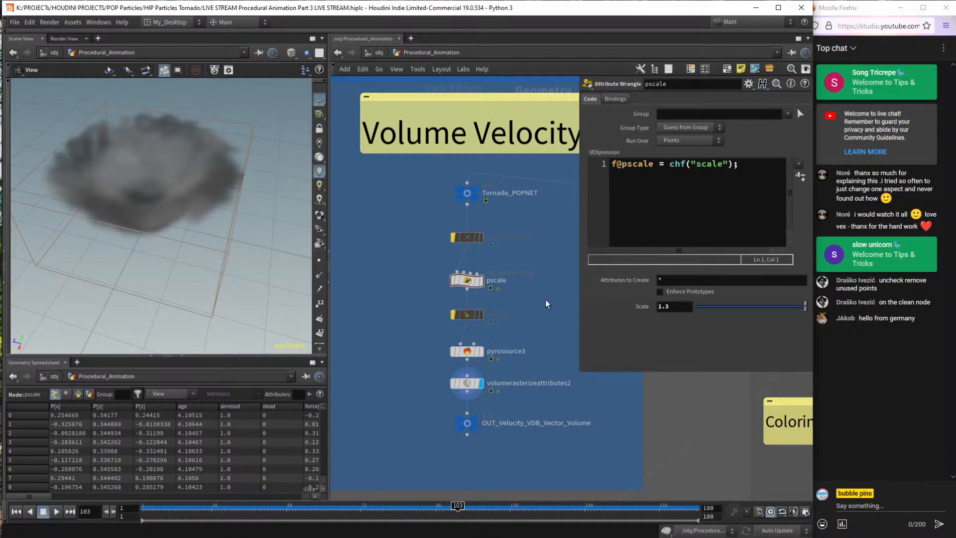
{"action": "left_click_drag", "start_coordinate": [209, 224], "coordinate": [187, 224]}
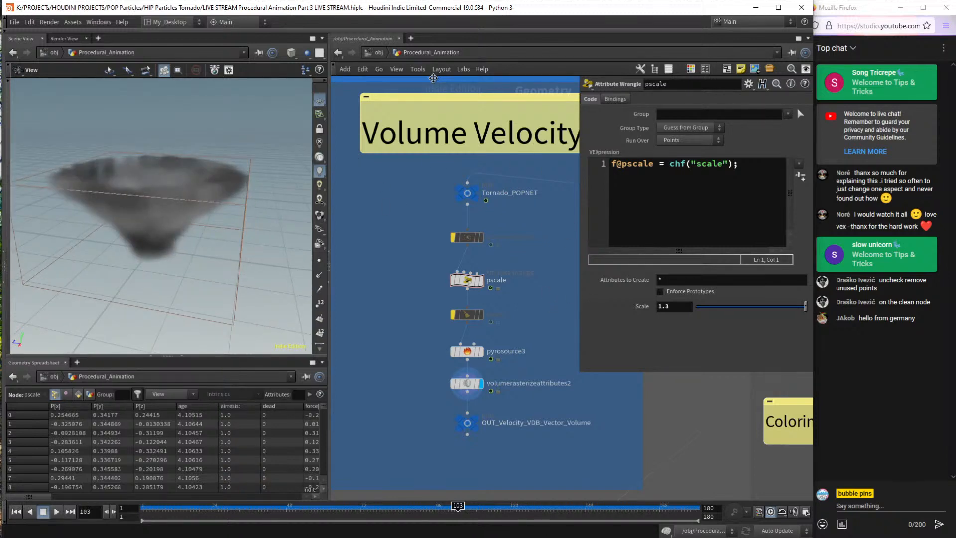
{"action": "middle_click_drag", "start_coordinate": [470, 446], "coordinate": [468, 414]}
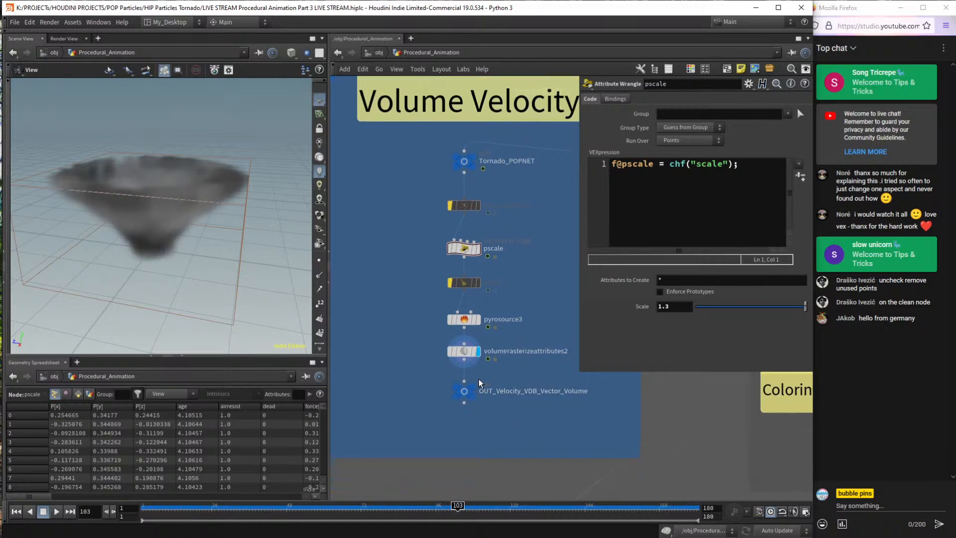
{"action": "left_click_drag", "start_coordinate": [187, 203], "coordinate": [226, 217]}
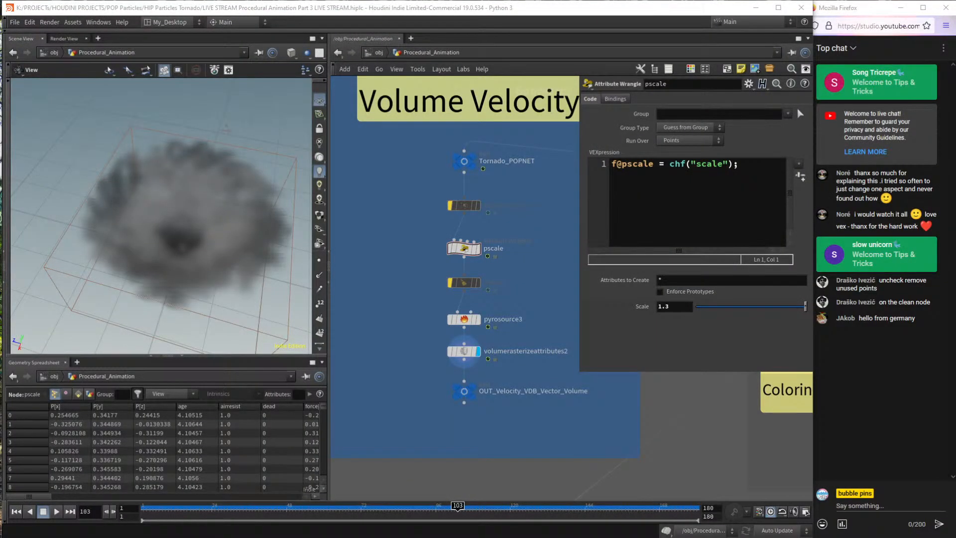
Bring in the floating Tornado_Volume_Velocity_driving_Pyro_Smoke viewer and compare its pyro smoke with the rasterized volume.
{"action": "left_click_drag", "start_coordinate": [955, 234], "coordinate": [460, 82]}
{"action": "left_click_drag", "start_coordinate": [492, 199], "coordinate": [507, 235]}
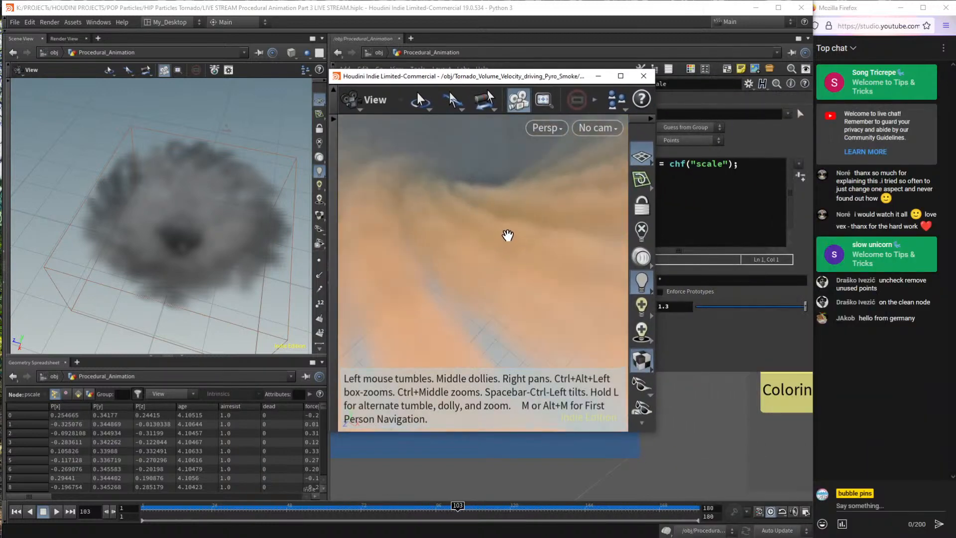
{"action": "scroll", "coordinate": [509, 235], "scroll_direction": "down", "scroll_amount": 8}
{"action": "left_click_drag", "start_coordinate": [502, 270], "coordinate": [522, 235]}
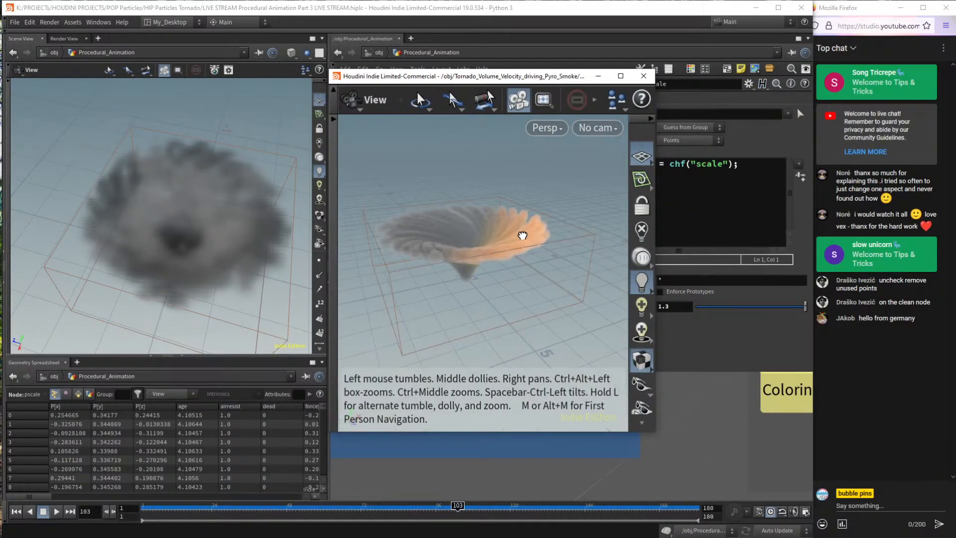
{"action": "left_click_drag", "start_coordinate": [245, 228], "coordinate": [249, 198]}
{"action": "key", "text": "alt+Tab"}
{"action": "left_click_drag", "start_coordinate": [404, 251], "coordinate": [521, 261]}
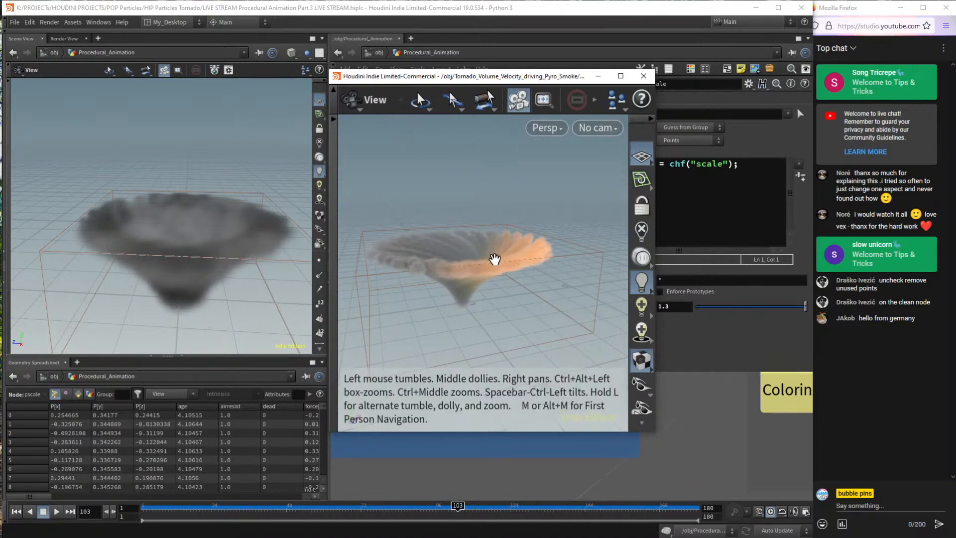
{"action": "mouse_move", "coordinate": [495, 259]}
{"action": "left_mouse_down"}
{"action": "mouse_move", "coordinate": [516, 246]}
{"action": "mouse_move", "coordinate": [485, 246]}
{"action": "mouse_move", "coordinate": [533, 256]}
{"action": "mouse_move", "coordinate": [486, 249]}
{"action": "mouse_move", "coordinate": [495, 274]}
{"action": "mouse_move", "coordinate": [489, 243]}
{"action": "mouse_move", "coordinate": [506, 261]}
{"action": "left_mouse_up"}
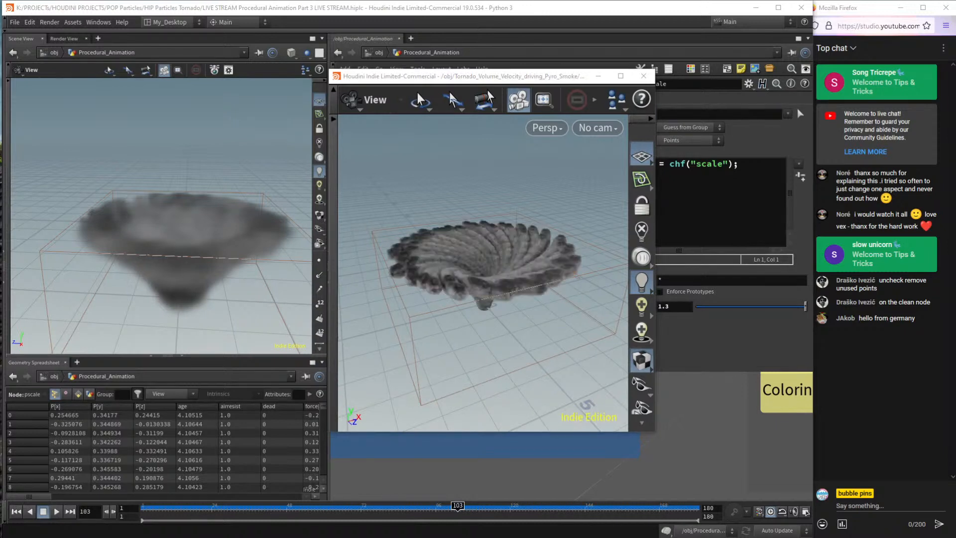
View the pyro smoke from a lower angle and move its floating viewer off the main Houdini window.
{"action": "left_click_drag", "start_coordinate": [470, 277], "coordinate": [518, 273]}
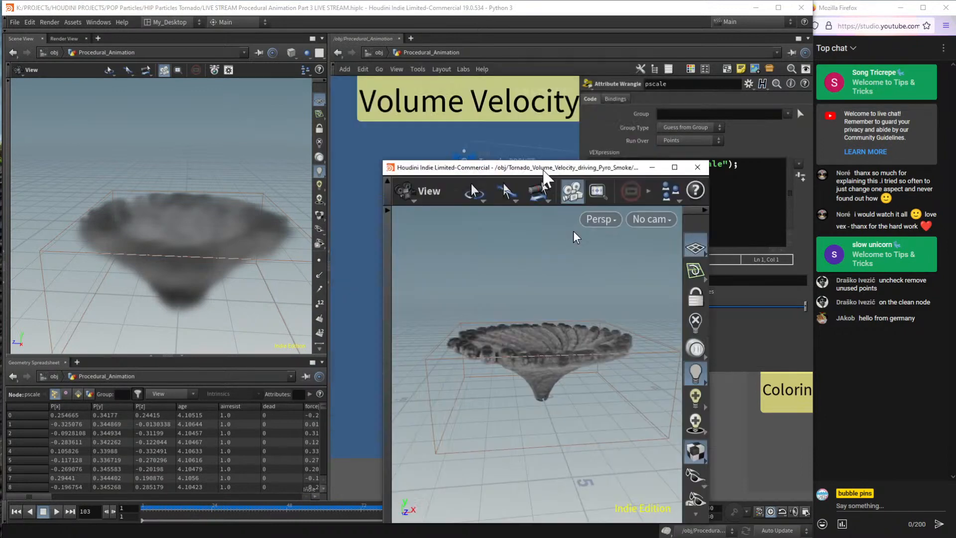
{"action": "left_click_drag", "start_coordinate": [477, 76], "coordinate": [872, 471]}
{"action": "left_click_drag", "start_coordinate": [871, 471], "coordinate": [955, 318]}
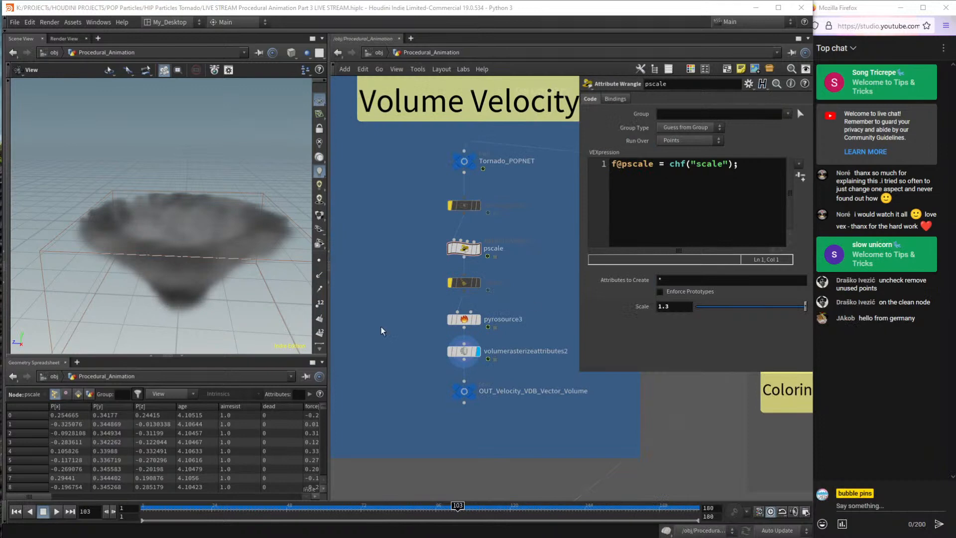
Paste the volume_visual node and place it below OUT_Velocity_VDB_Vector_Volume, off to one side.
{"action": "middle_click_drag", "start_coordinate": [527, 426], "coordinate": [468, 404]}
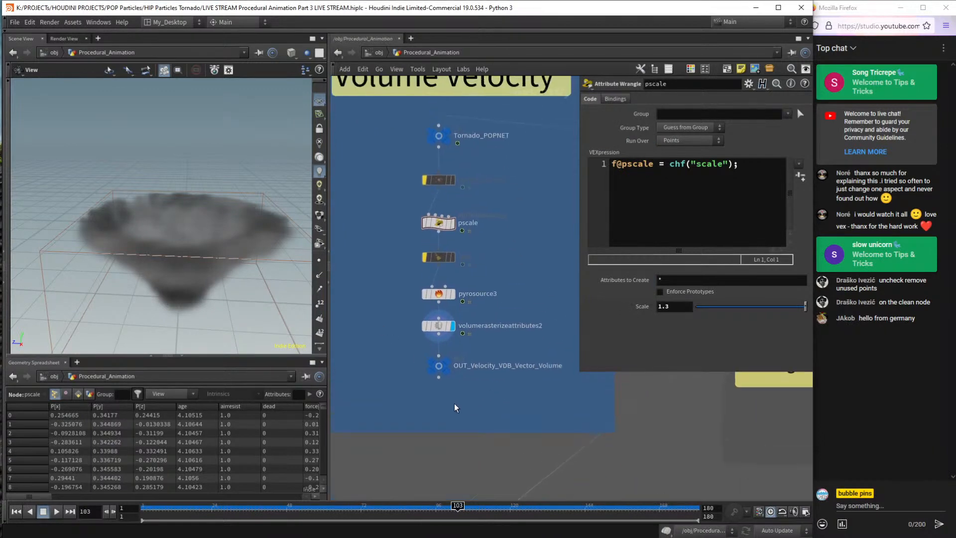
{"action": "key", "text": "ctrl+v"}
{"action": "left_click_drag", "start_coordinate": [449, 402], "coordinate": [443, 413]}
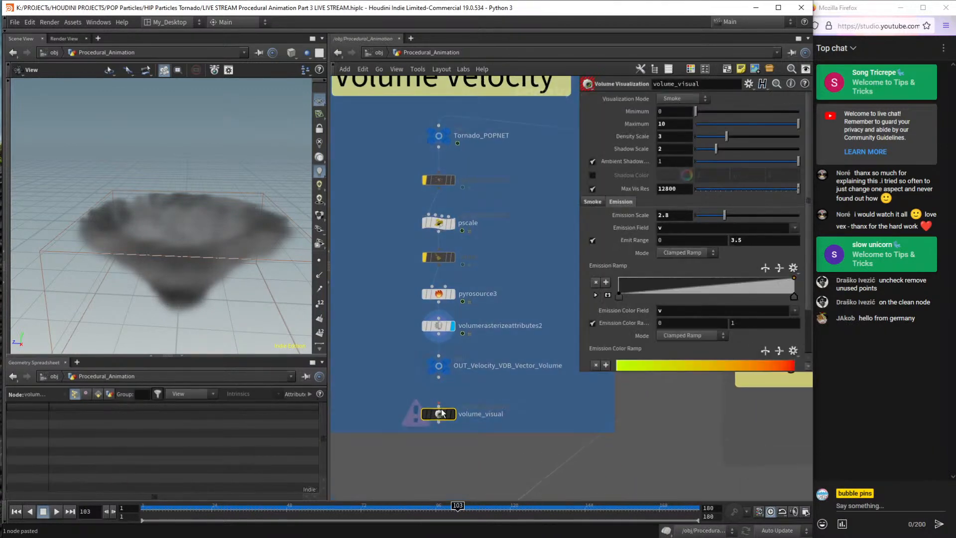
{"action": "mouse_move", "coordinate": [428, 420]}
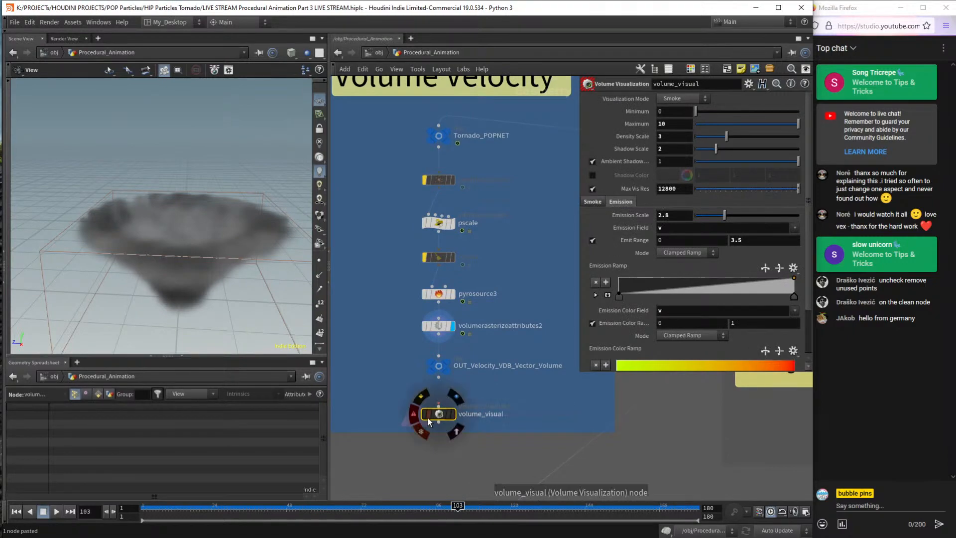
{"action": "left_click_drag", "start_coordinate": [428, 417], "coordinate": [490, 412]}
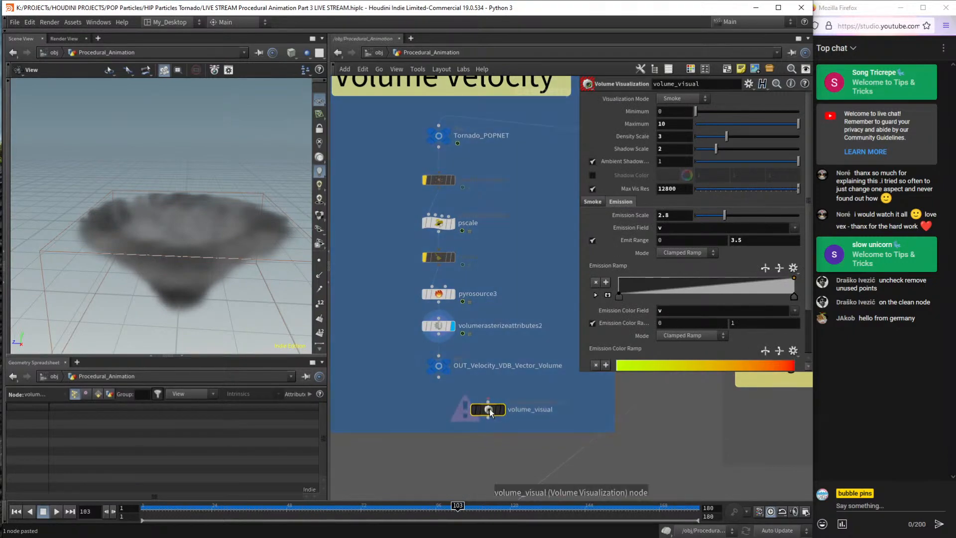
Add a new Volume Visualization node, wire it to the output of OUT_Velocity_VDB_Vector_Volume and display it.
{"action": "key", "text": "Tab"}
{"action": "type", "text": "volume vis"}
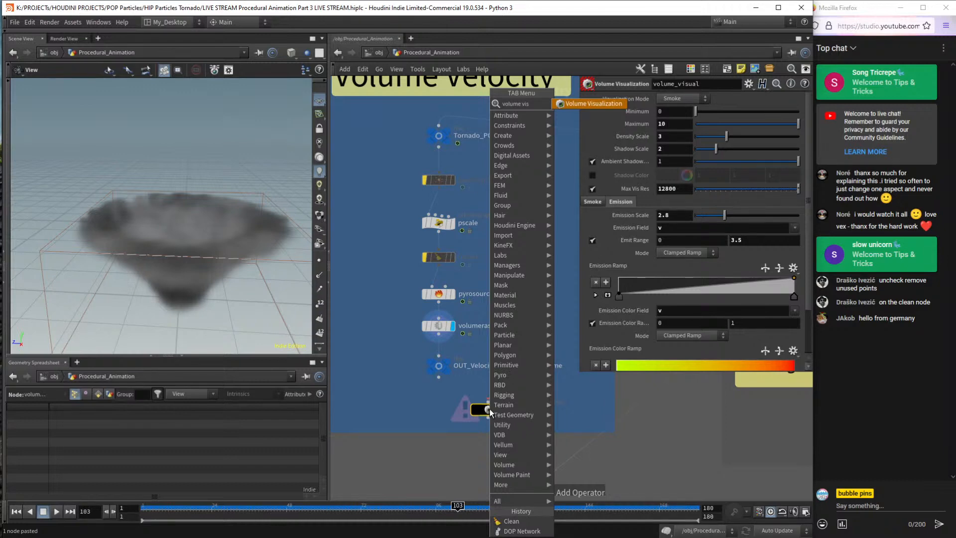
{"action": "left_click", "coordinate": [489, 409]}
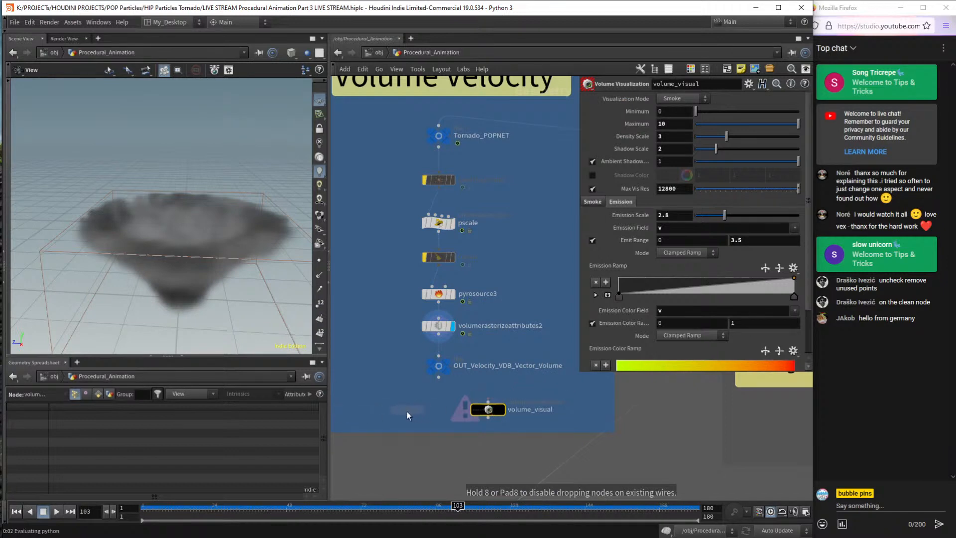
{"action": "key", "text": "ctrl+v"}
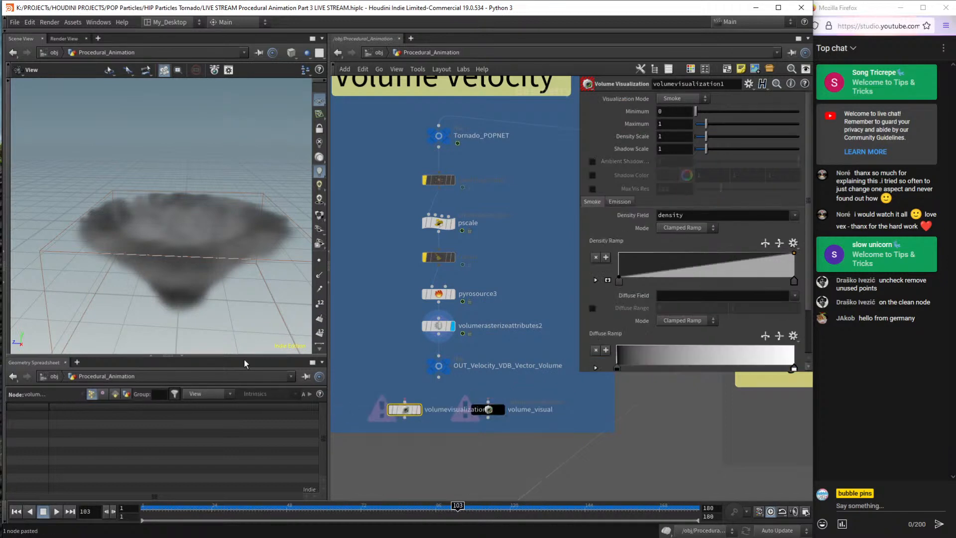
{"action": "left_click_drag", "start_coordinate": [244, 357], "coordinate": [246, 412]}
{"action": "left_click_drag", "start_coordinate": [199, 284], "coordinate": [228, 282]}
{"action": "left_click_drag", "start_coordinate": [438, 377], "coordinate": [377, 409]}
{"action": "left_click", "coordinate": [420, 409]}
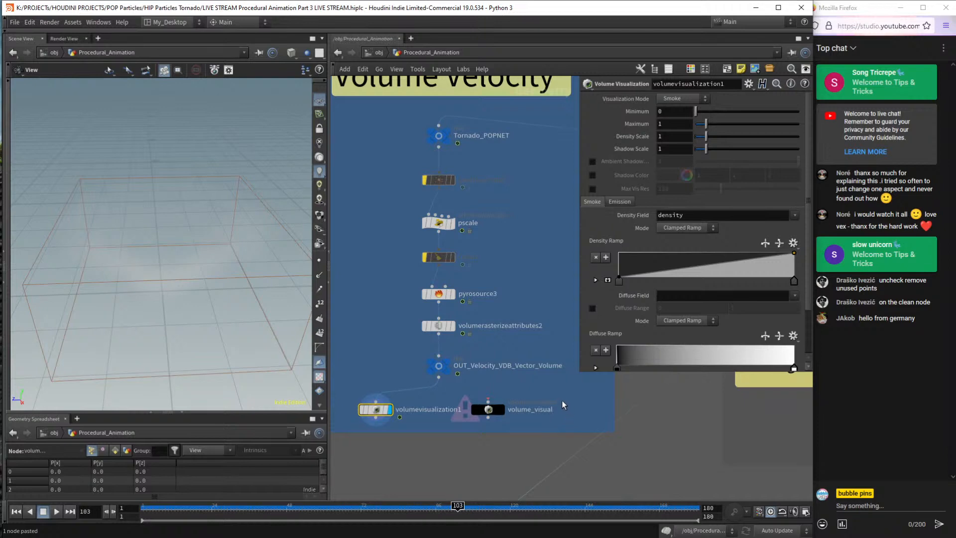
Compare the display of OUT_Velocity_VDB_Vector_Volume with volumevisualization1 and color the volumevisualization1 node black.
{"action": "key", "text": "c"}
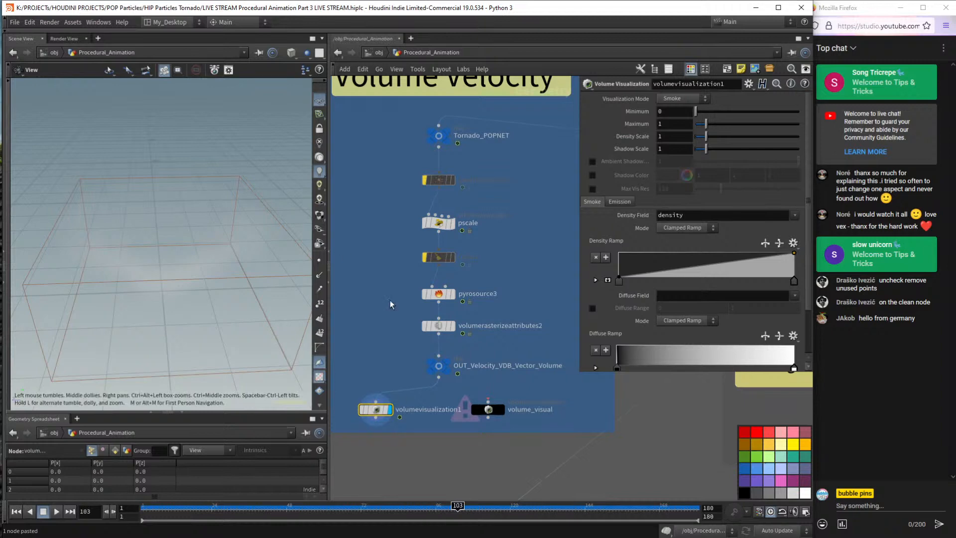
{"action": "left_click_drag", "start_coordinate": [441, 366], "coordinate": [440, 371]}
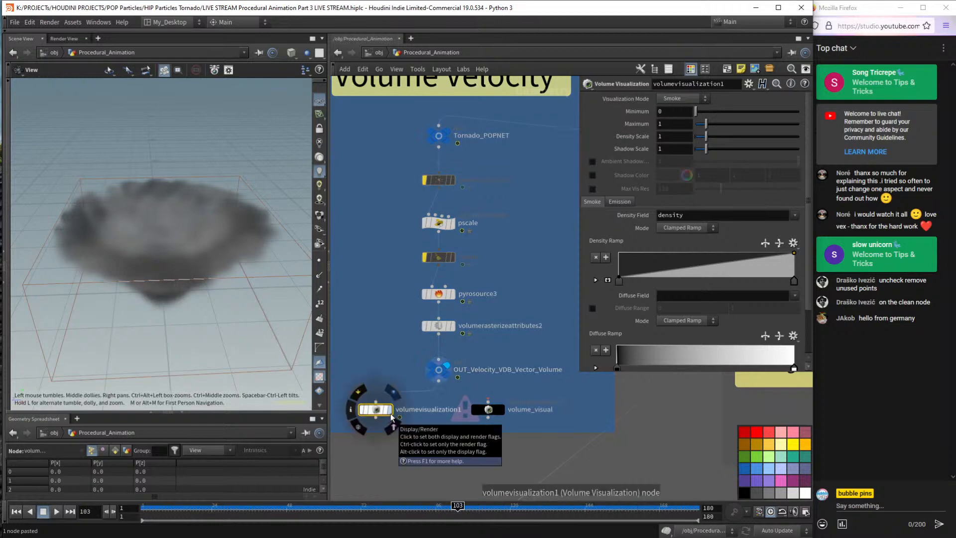
{"action": "left_click_drag", "start_coordinate": [390, 413], "coordinate": [366, 422]}
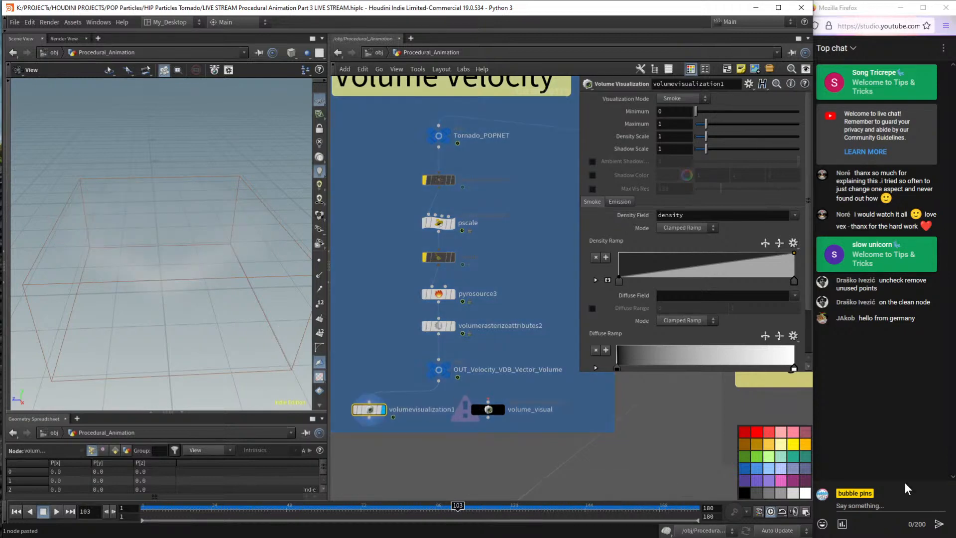
{"action": "left_click", "coordinate": [747, 496]}
Compare the parameters of volume_visual and volumevisualization1, and delete the unconnected volume_visual node.
{"action": "mouse_move", "coordinate": [495, 411]}
{"action": "left_mouse_down"}
{"action": "mouse_move", "coordinate": [518, 405]}
{"action": "mouse_move", "coordinate": [512, 418]}
{"action": "mouse_move", "coordinate": [518, 409]}
{"action": "mouse_move", "coordinate": [507, 409]}
{"action": "left_mouse_up"}
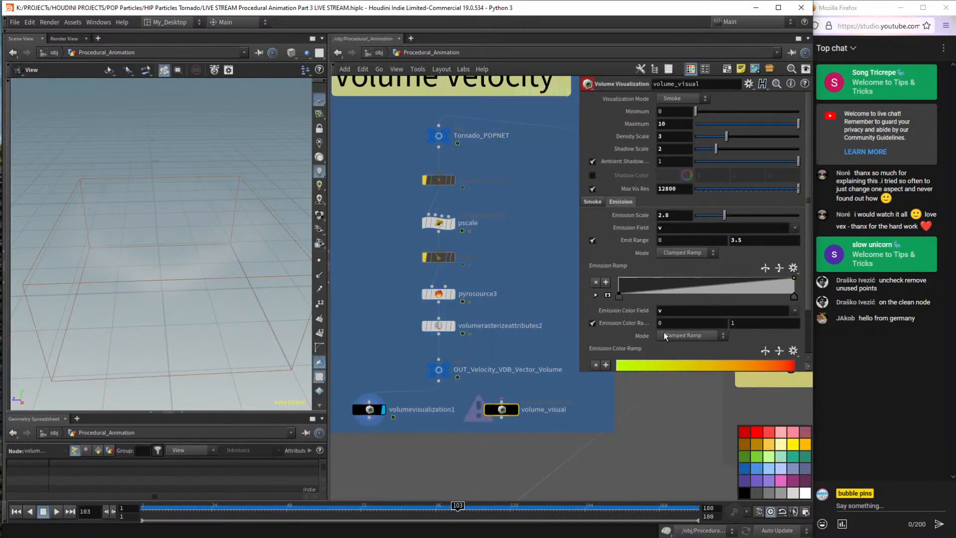
{"action": "left_click", "coordinate": [372, 410]}
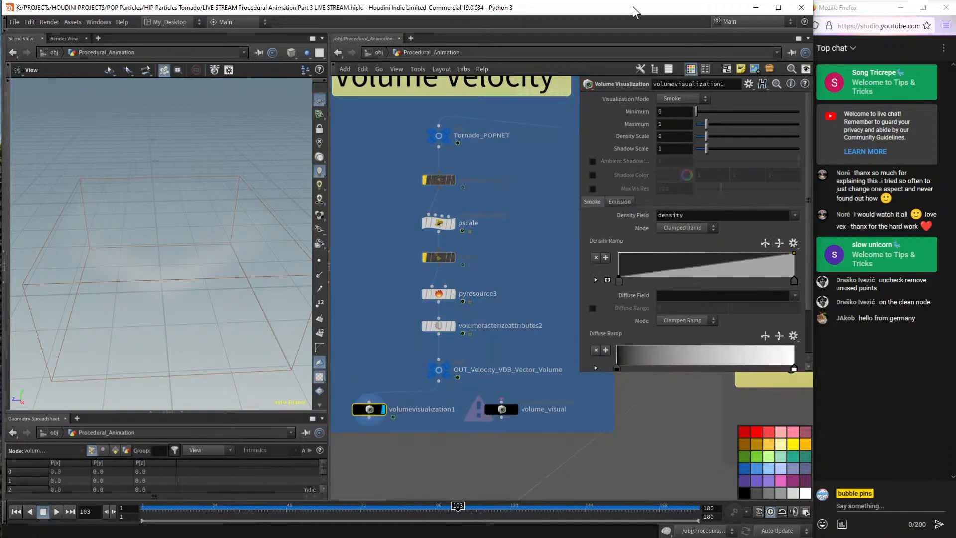
{"action": "left_click", "coordinate": [501, 411]}
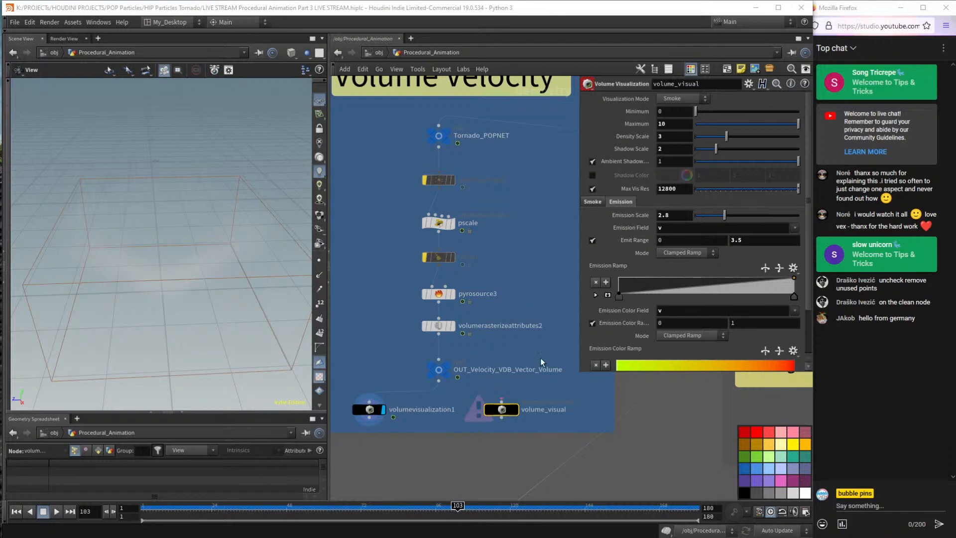
{"action": "left_click", "coordinate": [500, 411]}
{"action": "key", "text": "Delete"}
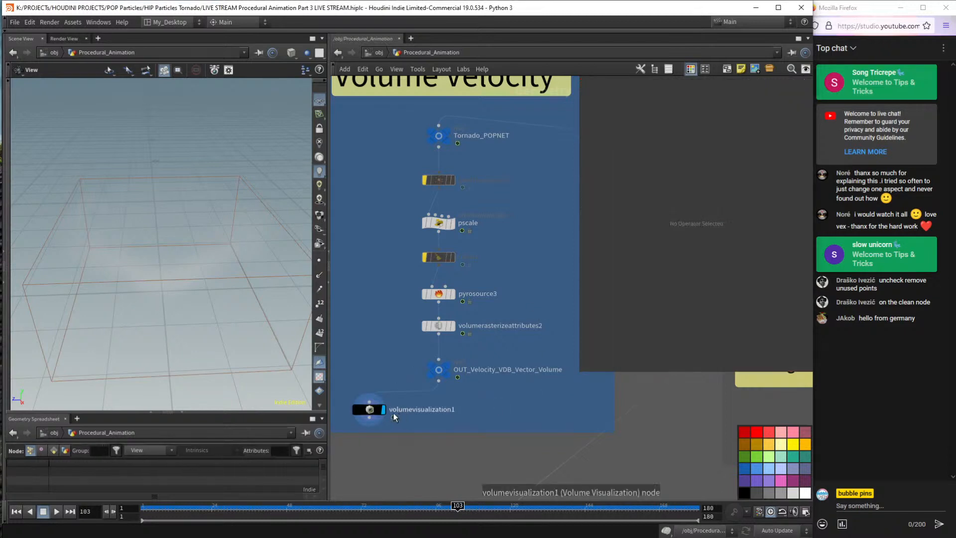
Add a Pyro Bake Volume node beside volumevisualization1, feed it from OUT_Velocity_VDB_Vector_Volume and display it.
{"action": "left_click_drag", "start_coordinate": [368, 410], "coordinate": [439, 421]}
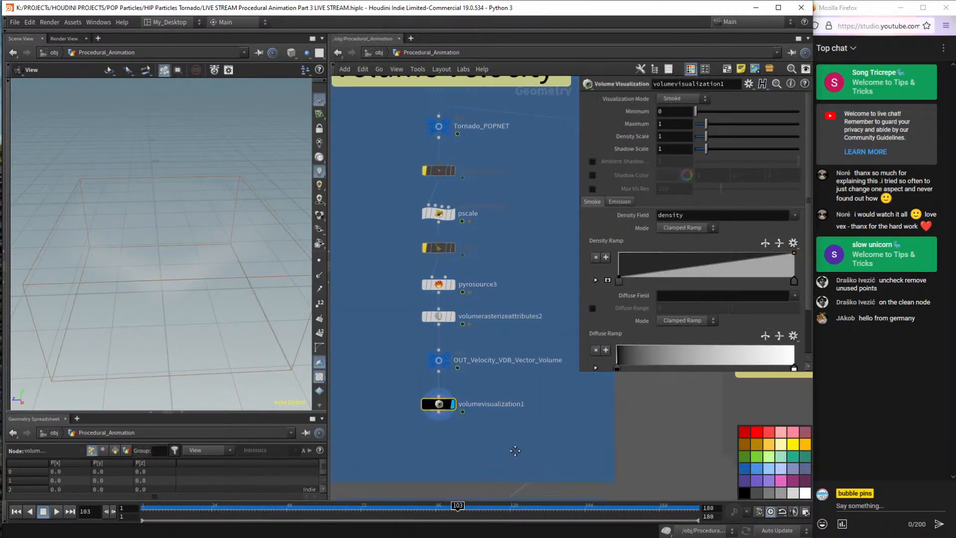
{"action": "scroll", "coordinate": [518, 420], "scroll_direction": "down", "scroll_amount": 2}
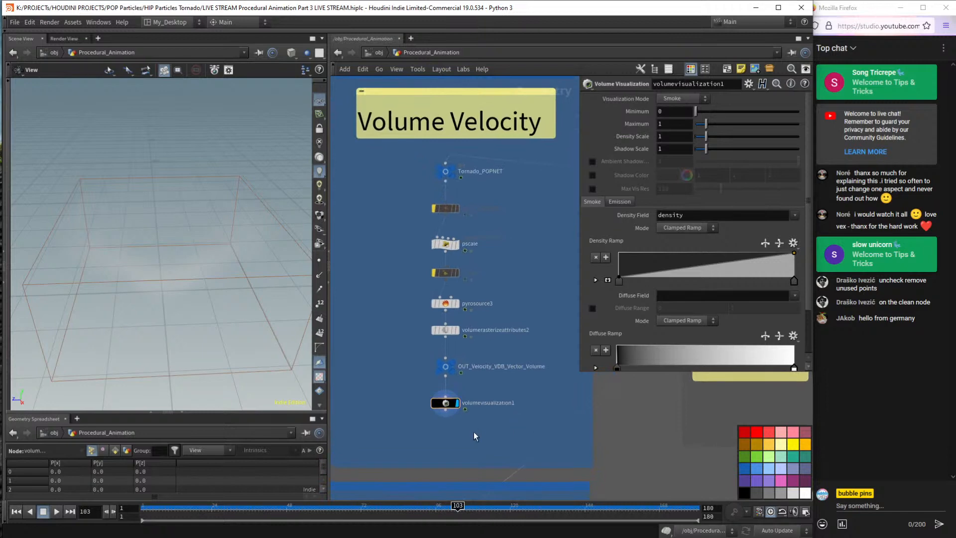
{"action": "key", "text": "Tab"}
{"action": "type", "text": "pyro bak"}
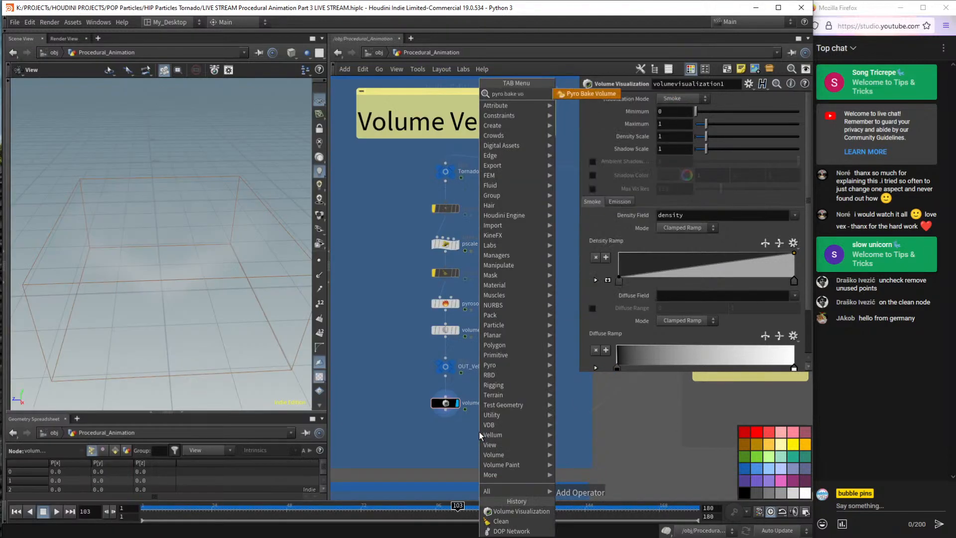
{"action": "key", "text": "Return"}
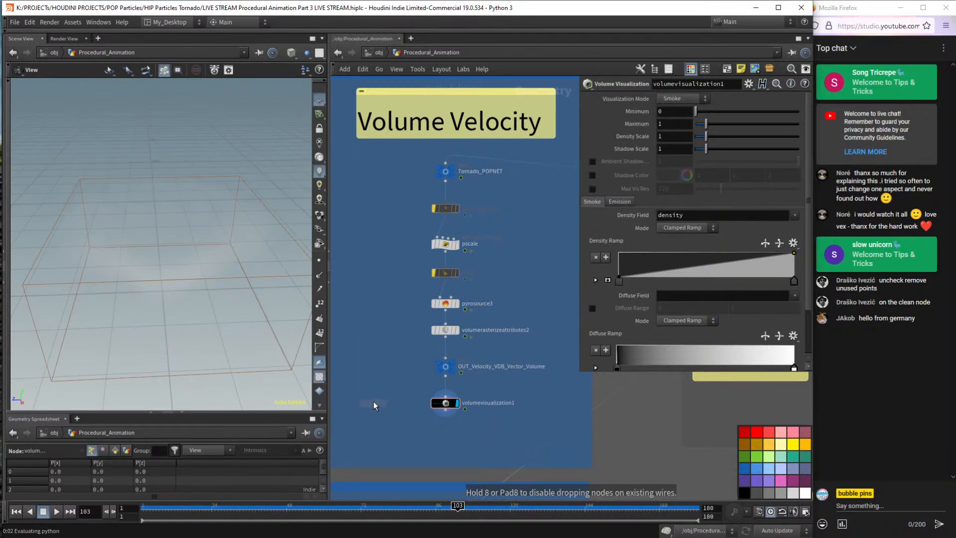
{"action": "left_click", "coordinate": [374, 401]}
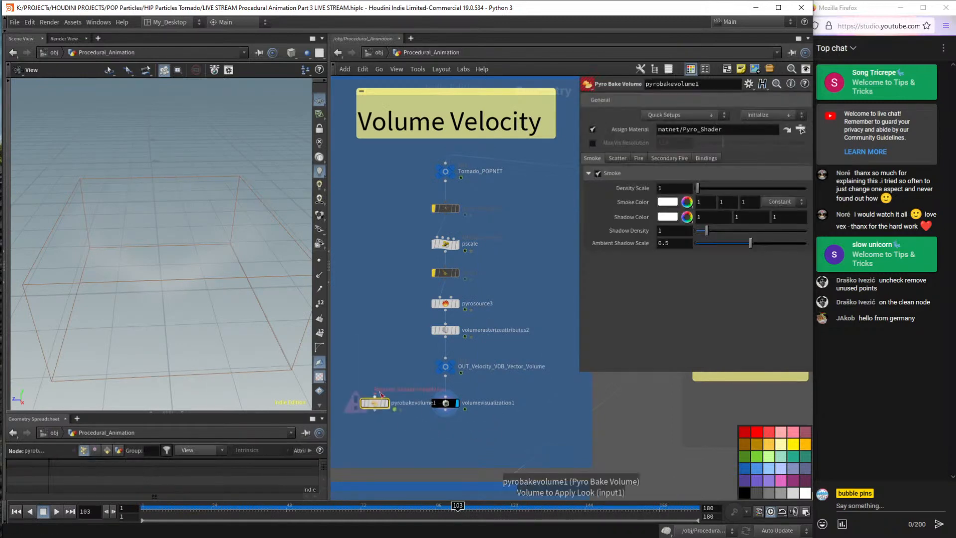
{"action": "mouse_move", "coordinate": [184, 261]}
{"action": "left_mouse_down"}
{"action": "mouse_move", "coordinate": [180, 251]}
{"action": "mouse_move", "coordinate": [181, 260]}
{"action": "left_mouse_up"}
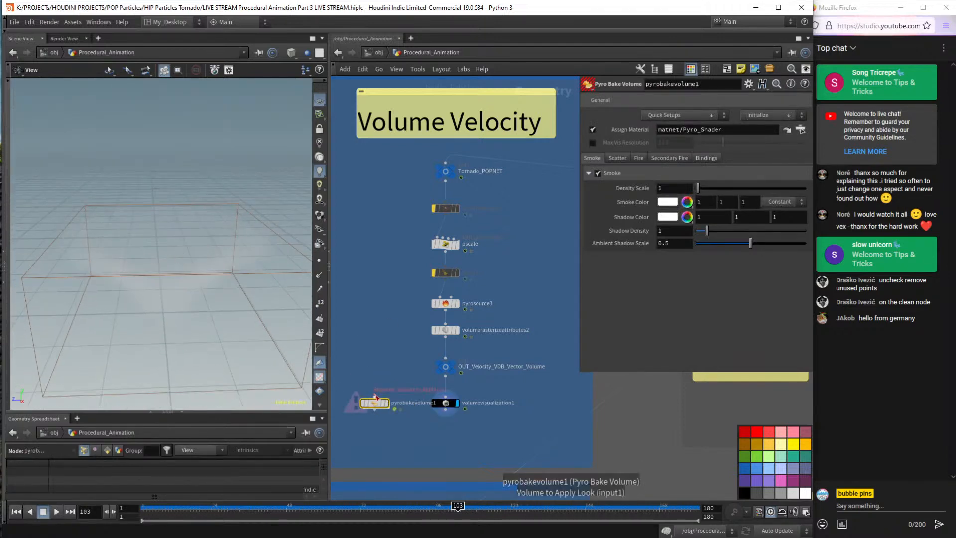
{"action": "left_click_drag", "start_coordinate": [445, 374], "coordinate": [383, 402]}
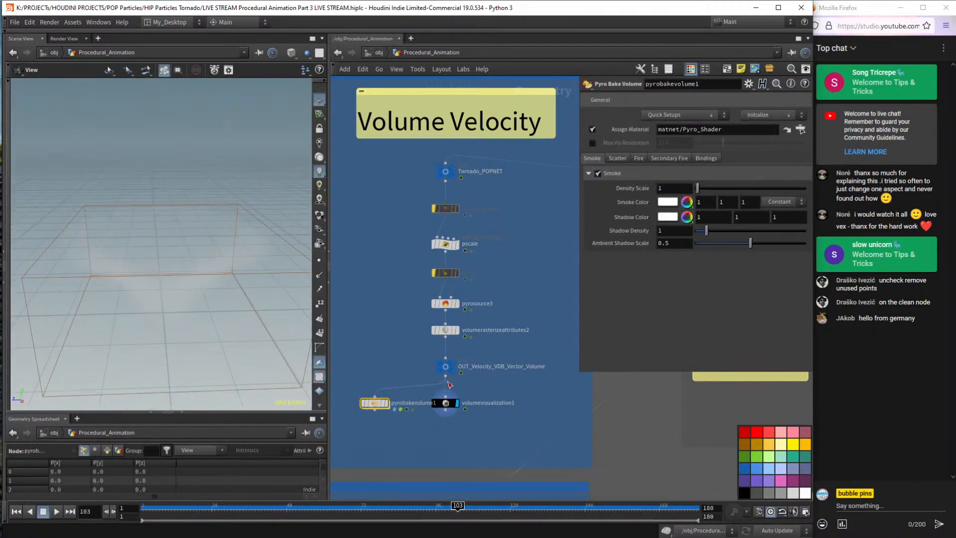
{"action": "left_click", "coordinate": [388, 403]}
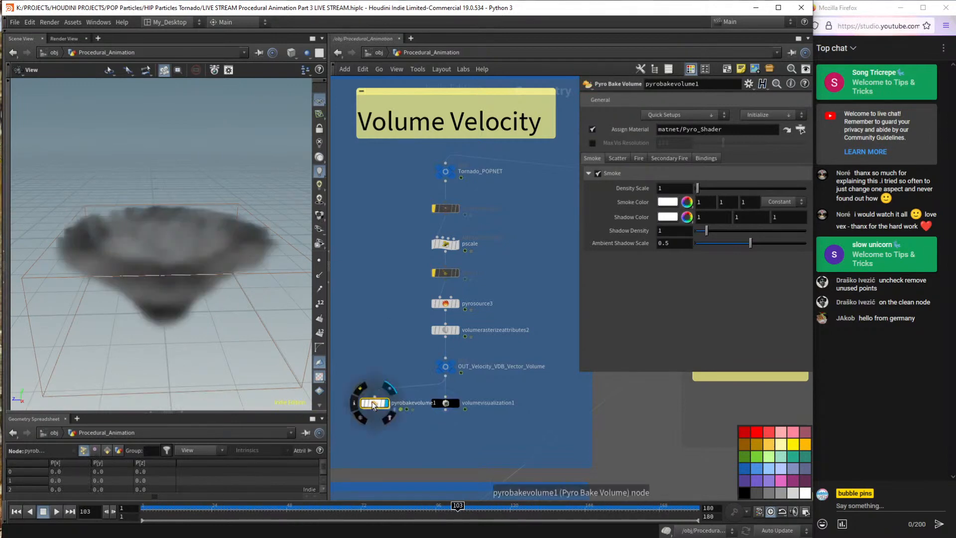
Examine the tornado volume displayed by the Pyro Bake Volume node from the side and up close.
{"action": "left_click_drag", "start_coordinate": [189, 249], "coordinate": [207, 295]}
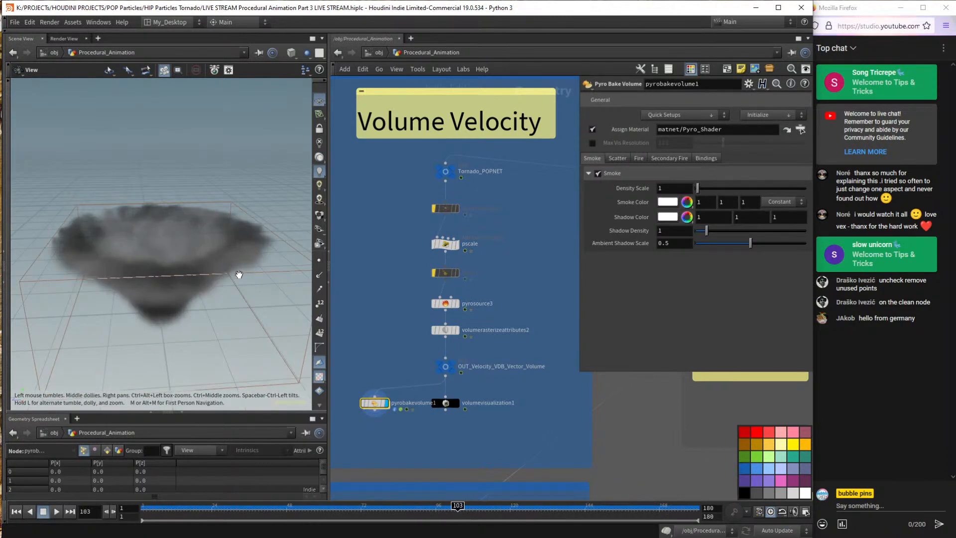
{"action": "left_click_drag", "start_coordinate": [239, 276], "coordinate": [170, 266]}
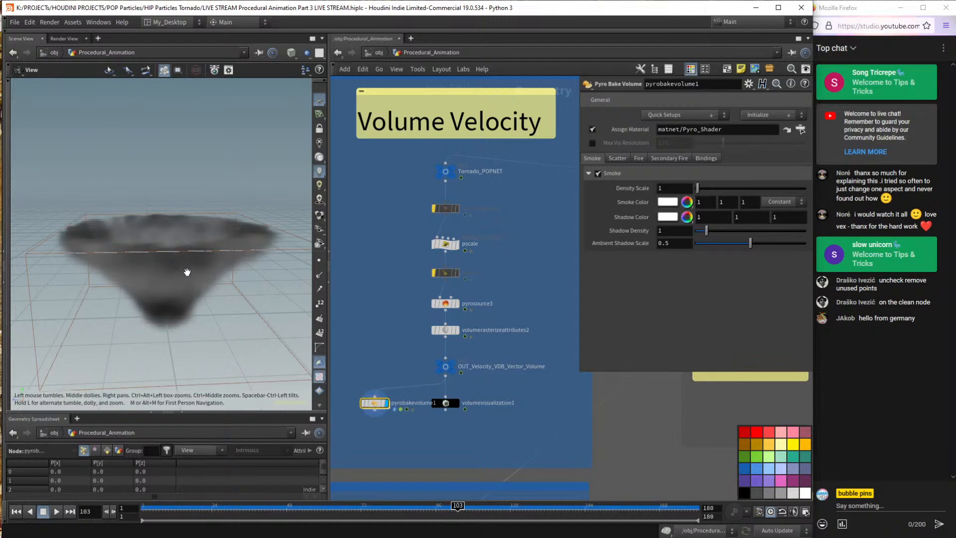
{"action": "scroll", "coordinate": [186, 269], "scroll_direction": "up", "scroll_amount": 5}
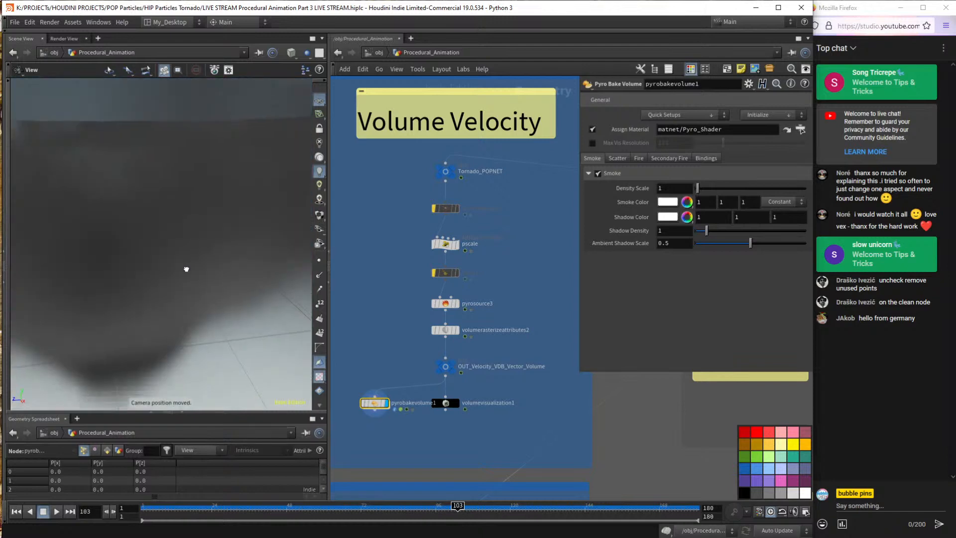
{"action": "scroll", "coordinate": [186, 264], "scroll_direction": "down", "scroll_amount": 4}
{"action": "scroll", "coordinate": [183, 271], "scroll_direction": "down", "scroll_amount": 2}
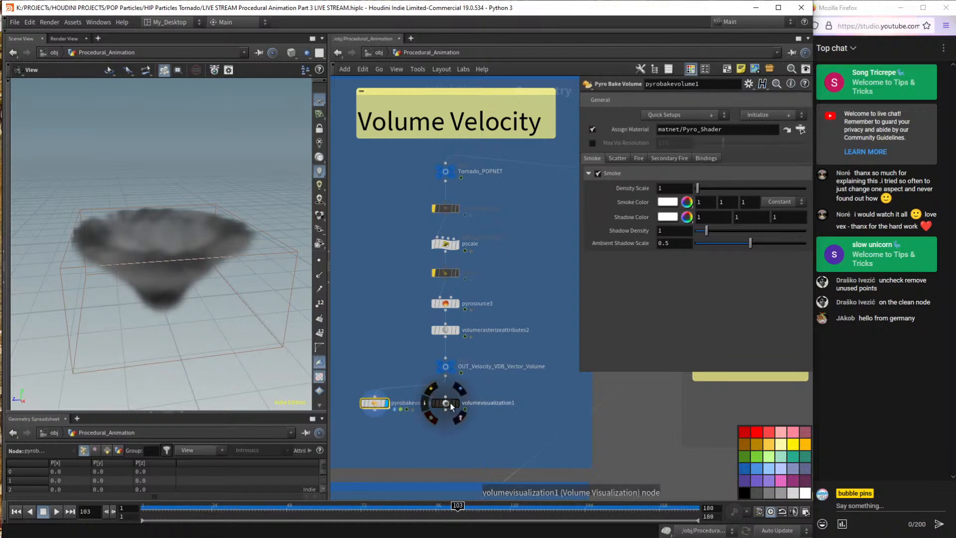
Move volumevisualization1 clear of pyrobakevolume1 in the network and compare the parameters of the two nodes.
{"action": "left_click_drag", "start_coordinate": [450, 402], "coordinate": [467, 404]}
{"action": "left_click", "coordinate": [467, 403]}
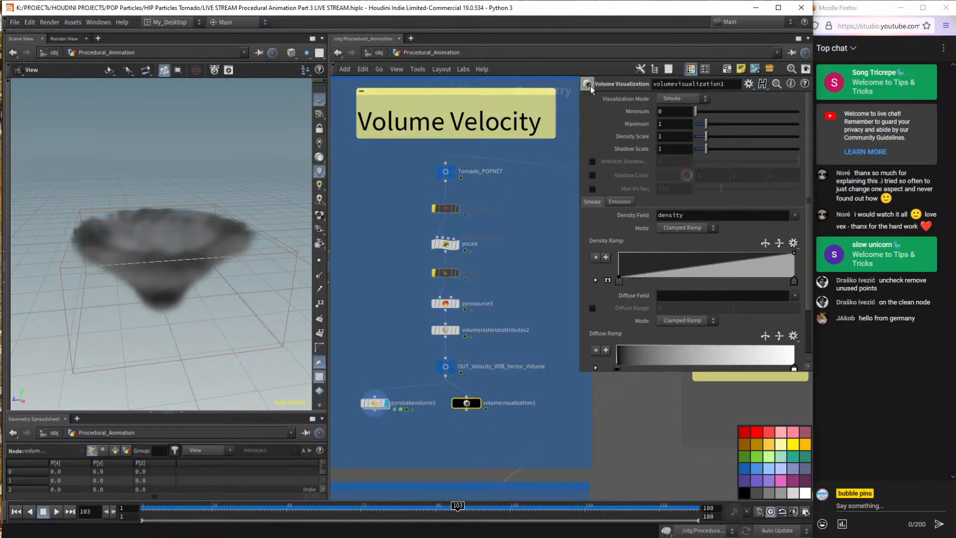
{"action": "left_click", "coordinate": [377, 402]}
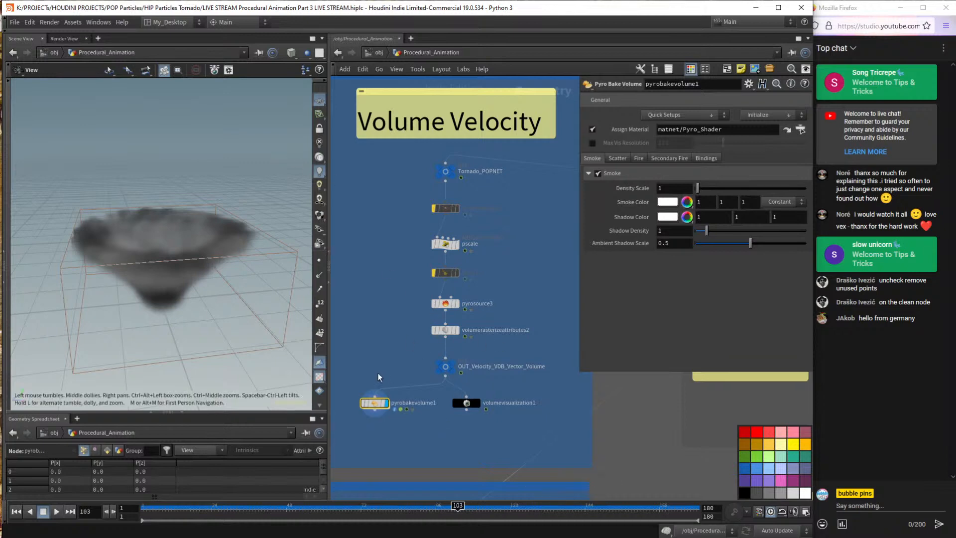
Compare the tornado volume at Normal and Low volume quality in the viewport's geometry display options, and return the quality to High.
{"action": "mouse_move", "coordinate": [175, 219]}
{"action": "left_mouse_down"}
{"action": "mouse_move", "coordinate": [188, 194]}
{"action": "mouse_move", "coordinate": [180, 246]}
{"action": "mouse_move", "coordinate": [178, 232]}
{"action": "left_mouse_up"}
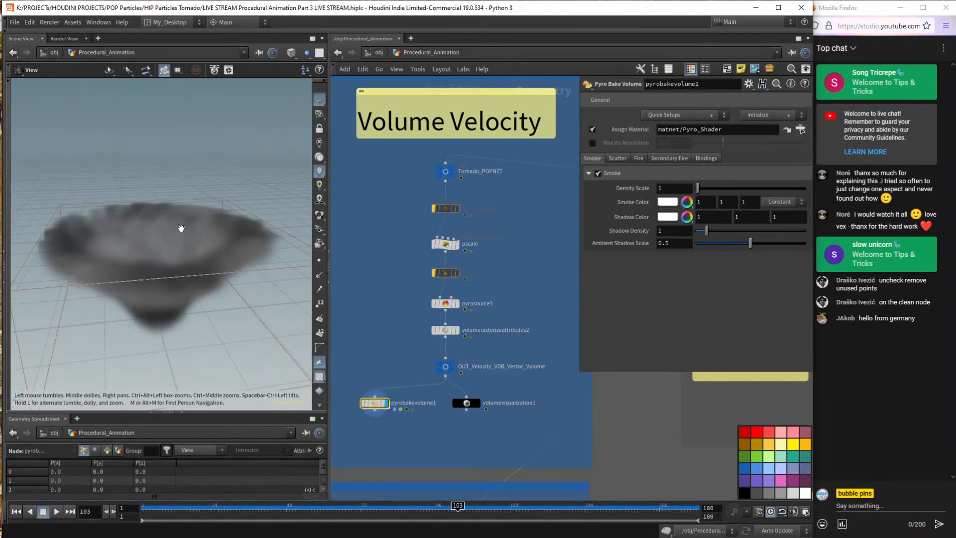
{"action": "left_click_drag", "start_coordinate": [179, 190], "coordinate": [179, 208]}
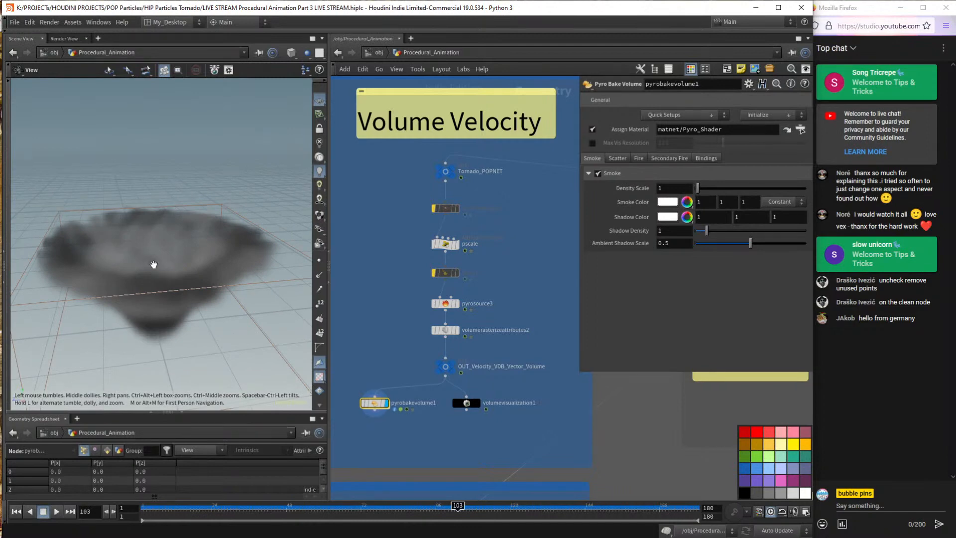
{"action": "mouse_move", "coordinate": [160, 245]}
{"action": "left_mouse_down"}
{"action": "mouse_move", "coordinate": [163, 222]}
{"action": "mouse_move", "coordinate": [154, 256]}
{"action": "mouse_move", "coordinate": [156, 247]}
{"action": "left_mouse_up"}
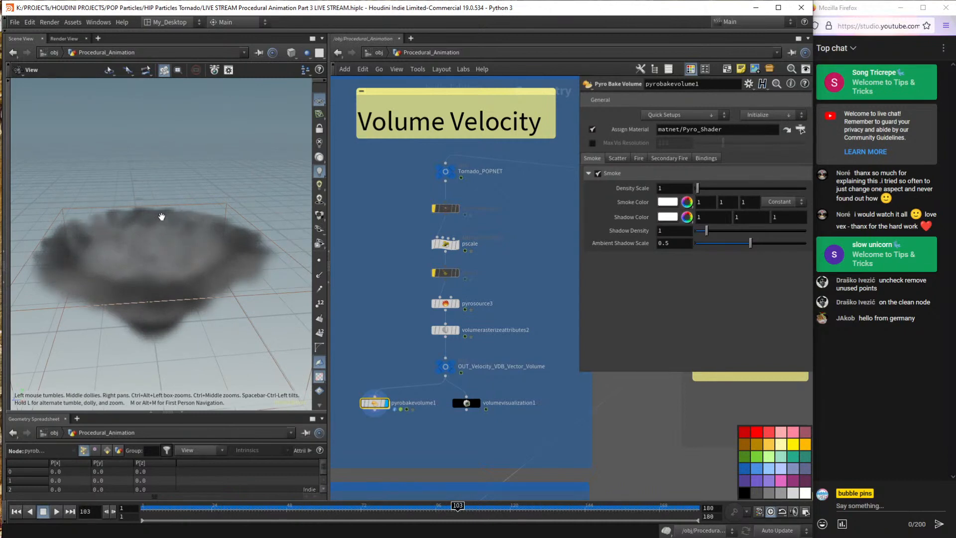
{"action": "key", "text": "d"}
{"action": "left_click_drag", "start_coordinate": [174, 118], "coordinate": [447, 195]}
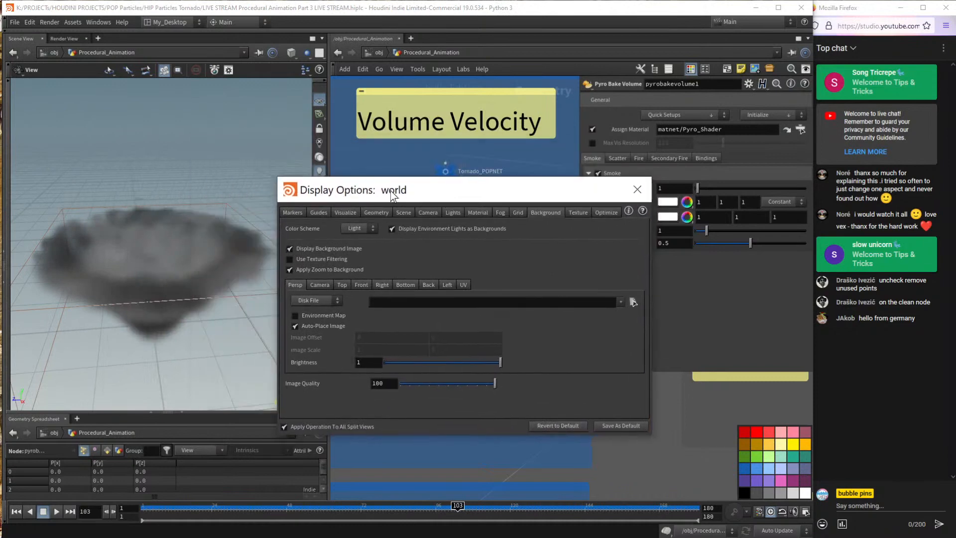
{"action": "left_click", "coordinate": [375, 213]}
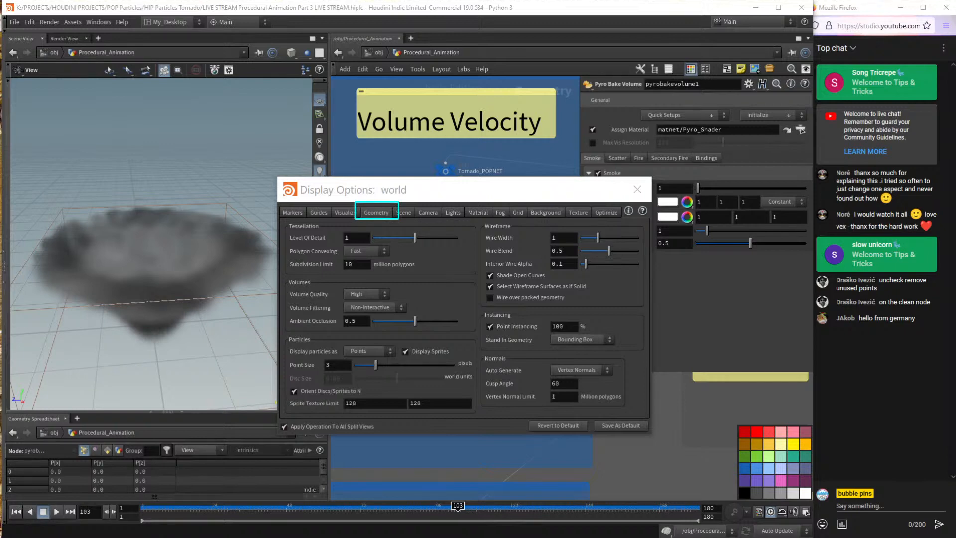
{"action": "left_click", "coordinate": [362, 295]}
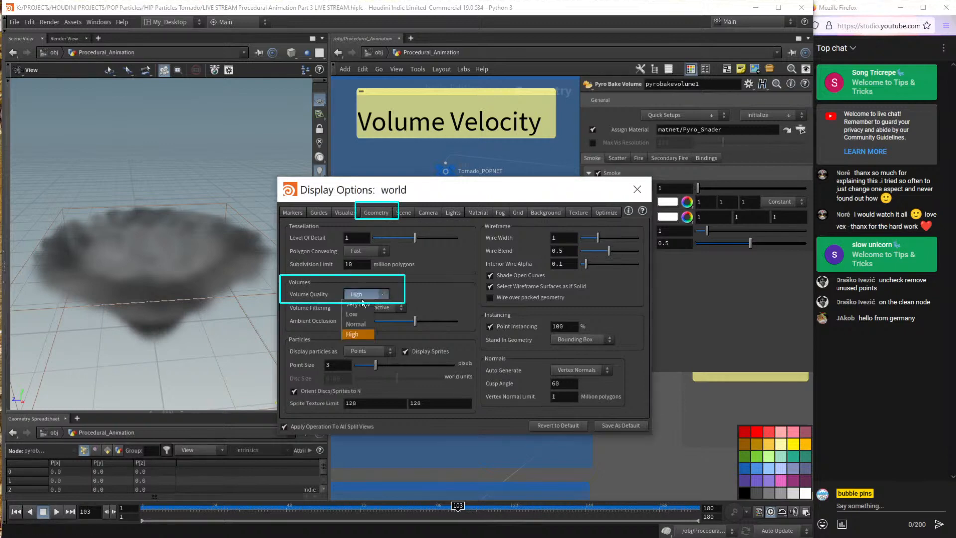
{"action": "left_click", "coordinate": [354, 324]}
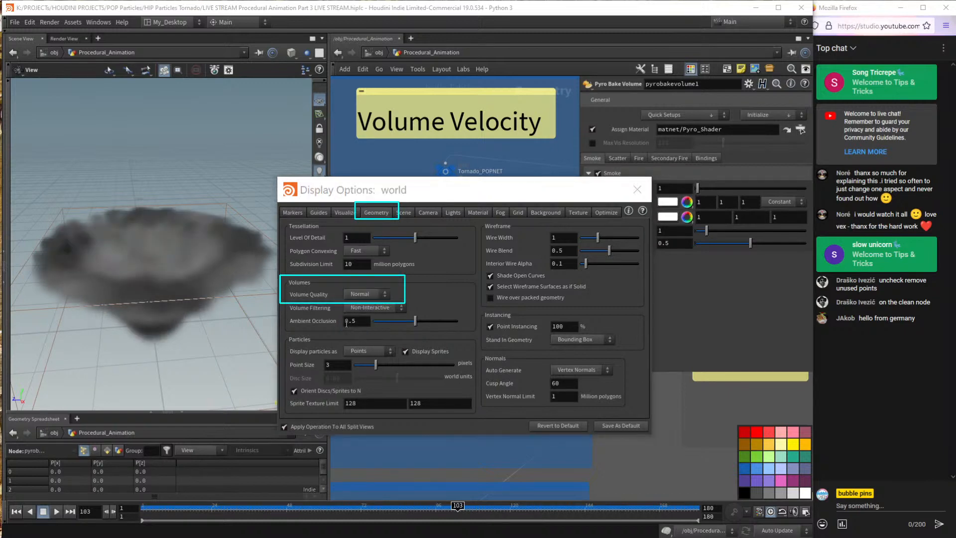
{"action": "left_click", "coordinate": [363, 297]}
{"action": "left_click", "coordinate": [357, 315]}
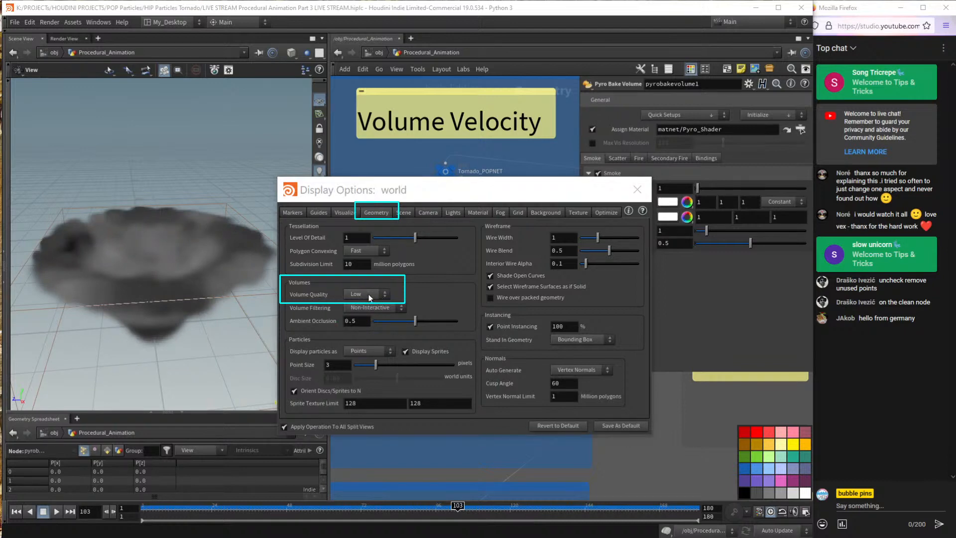
{"action": "left_click", "coordinate": [370, 297]}
{"action": "left_click", "coordinate": [354, 332]}
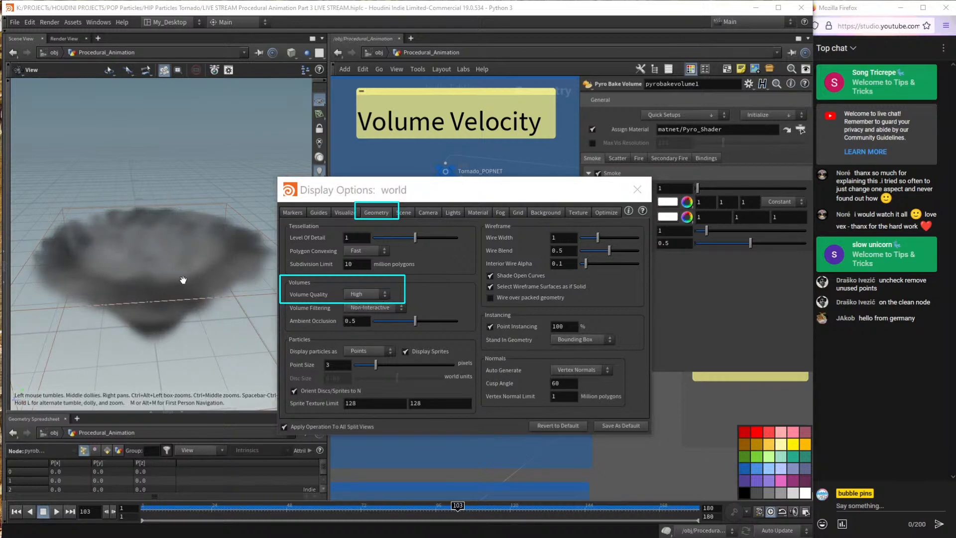
Set the volume quality to Low, view the tornado from the side, and restore the quality to High.
{"action": "left_click", "coordinate": [377, 296]}
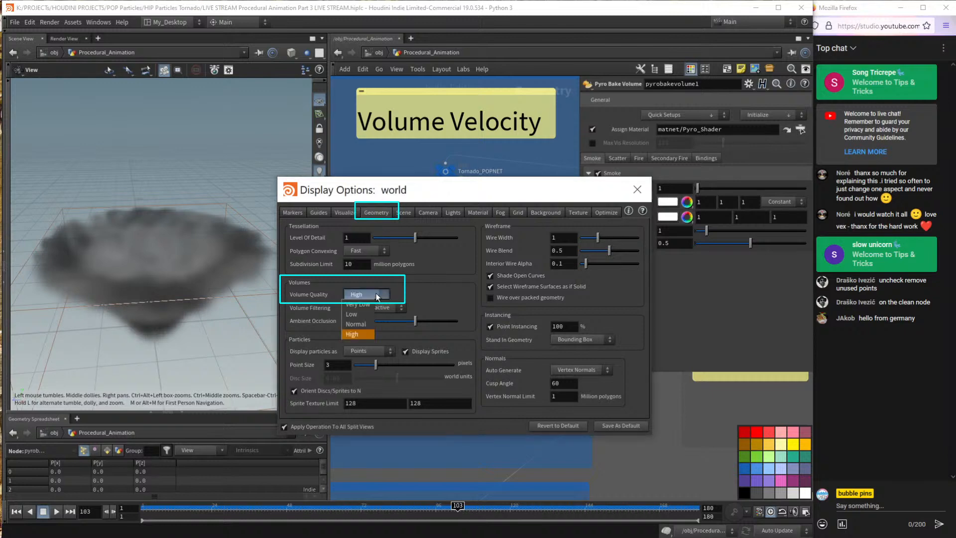
{"action": "left_click", "coordinate": [366, 316]}
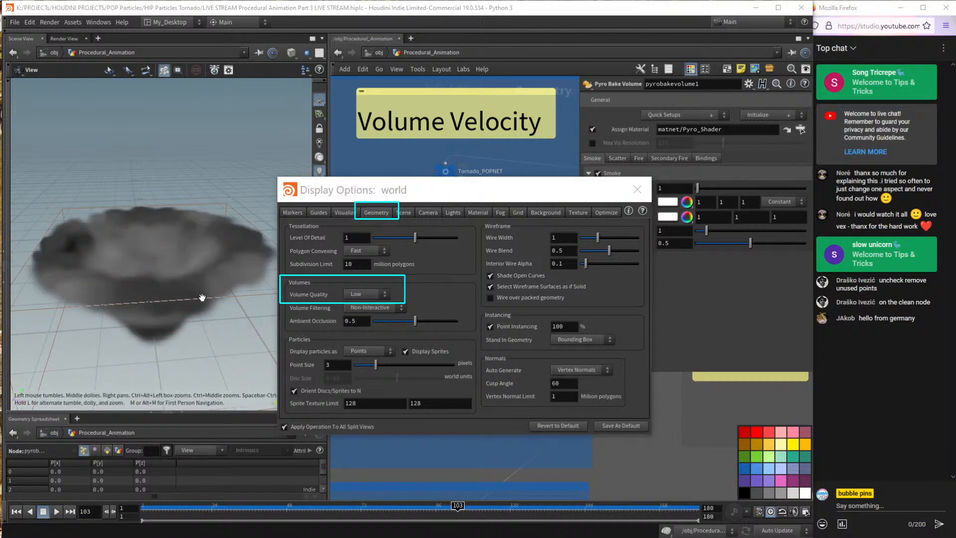
{"action": "left_click_drag", "start_coordinate": [214, 285], "coordinate": [216, 269]}
{"action": "left_click", "coordinate": [369, 299]}
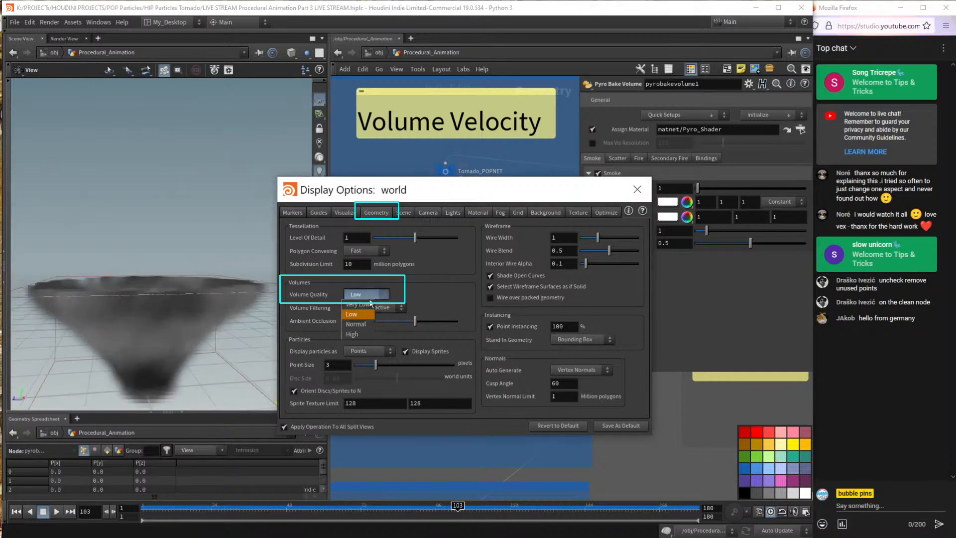
{"action": "left_click", "coordinate": [360, 334]}
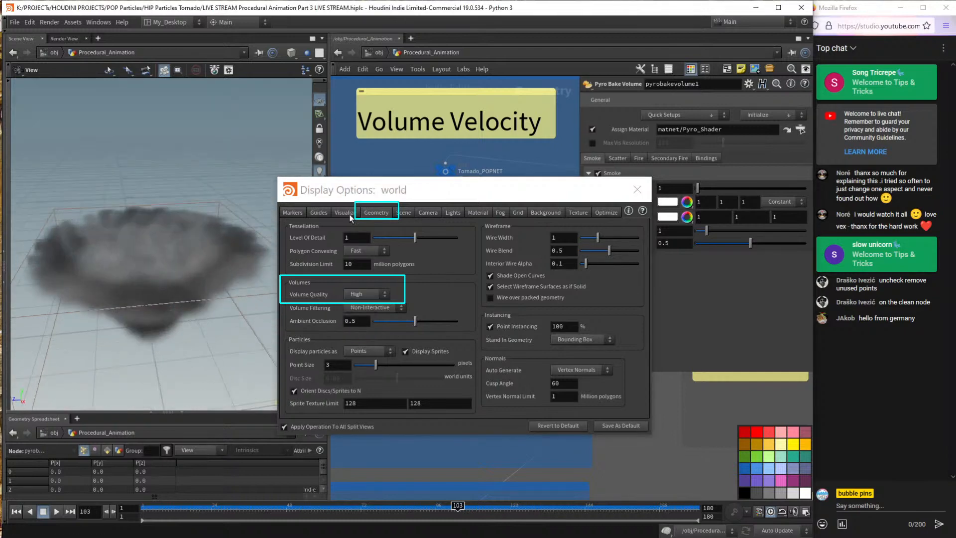
Display OUT_Custom_Tornado_Cached_VDB_Vector_Volume in the Custom Tornado Cached network and examine its volume in the viewport.
{"action": "left_click_drag", "start_coordinate": [372, 189], "coordinate": [675, 259]}
{"action": "scroll", "coordinate": [499, 343], "scroll_direction": "down", "scroll_amount": 3}
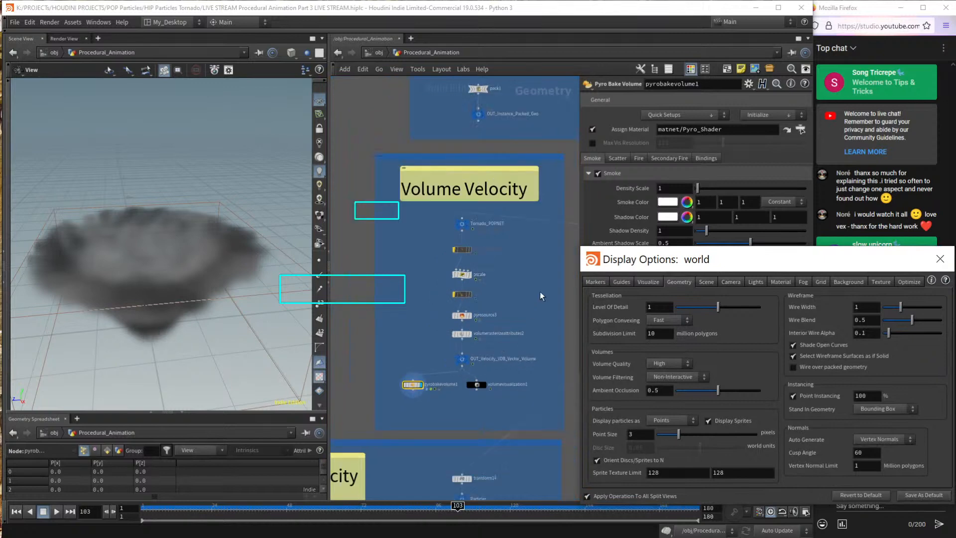
{"action": "scroll", "coordinate": [474, 283], "scroll_direction": "down", "scroll_amount": 2}
{"action": "middle_click_drag", "start_coordinate": [505, 287], "coordinate": [335, 301]}
{"action": "middle_click_drag", "start_coordinate": [564, 197], "coordinate": [325, 255]}
{"action": "middle_click_drag", "start_coordinate": [520, 249], "coordinate": [443, 230]}
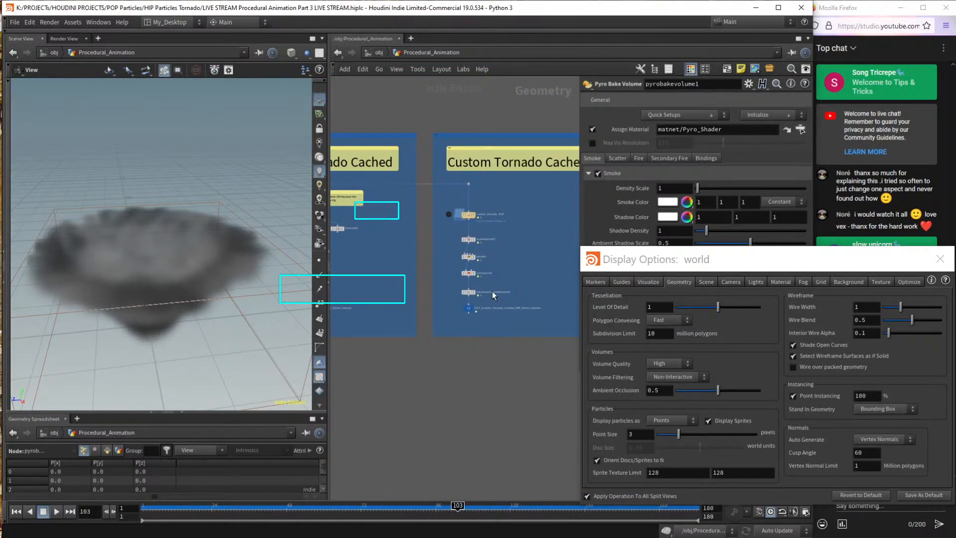
{"action": "scroll", "coordinate": [479, 302], "scroll_direction": "up", "scroll_amount": 5}
{"action": "middle_click_drag", "start_coordinate": [506, 270], "coordinate": [479, 299]}
{"action": "mouse_move", "coordinate": [411, 380]}
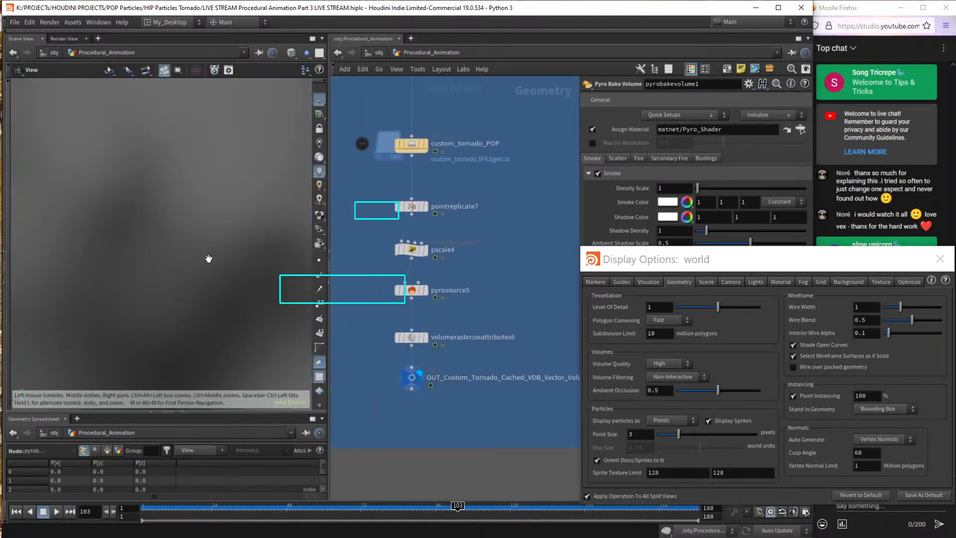
{"action": "scroll", "coordinate": [210, 258], "scroll_direction": "up", "scroll_amount": 5}
{"action": "scroll", "coordinate": [213, 259], "scroll_direction": "down", "scroll_amount": 4}
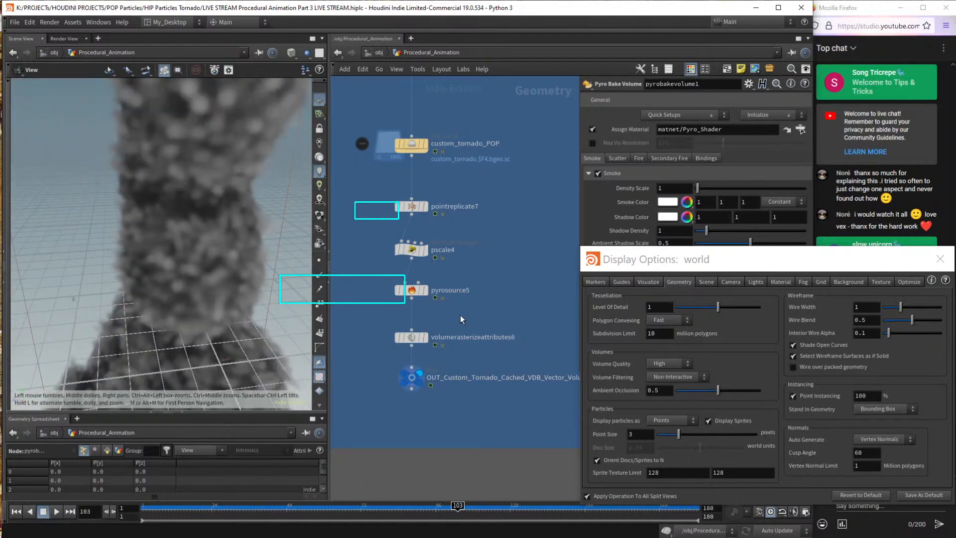
Display OUT_Simple_Tornado_Cached_VDB_Vector_Volume and go to frame 173 to view the grown tornado volume.
{"action": "scroll", "coordinate": [459, 312], "scroll_direction": "down", "scroll_amount": 5}
{"action": "middle_click_drag", "start_coordinate": [459, 312], "coordinate": [553, 317]}
{"action": "scroll", "coordinate": [431, 318], "scroll_direction": "up", "scroll_amount": 5}
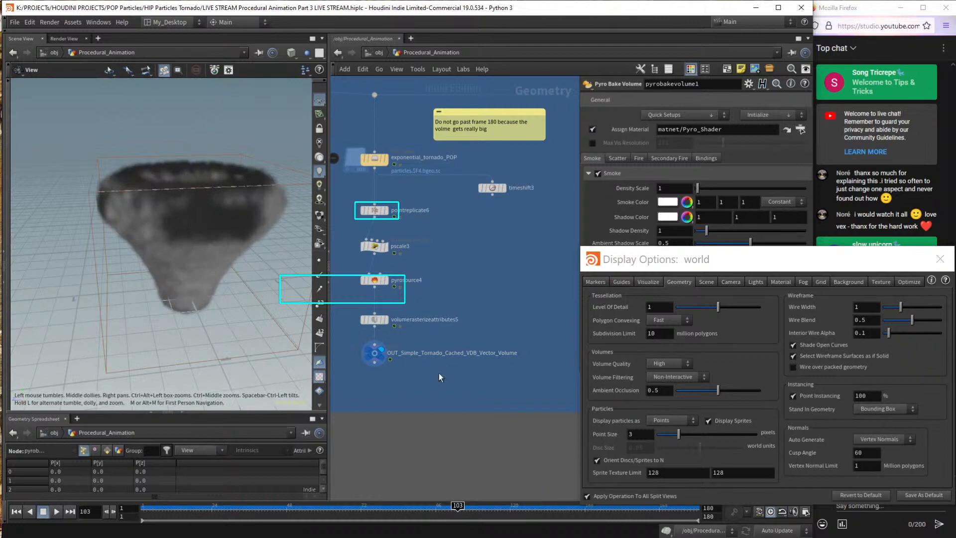
{"action": "left_click", "coordinate": [674, 507]}
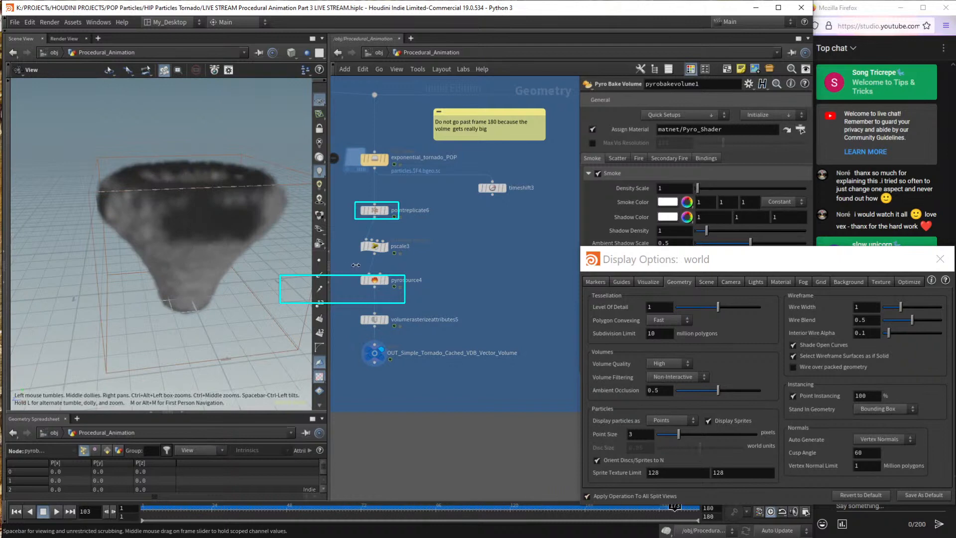
{"action": "scroll", "coordinate": [239, 241], "scroll_direction": "down", "scroll_amount": 5}
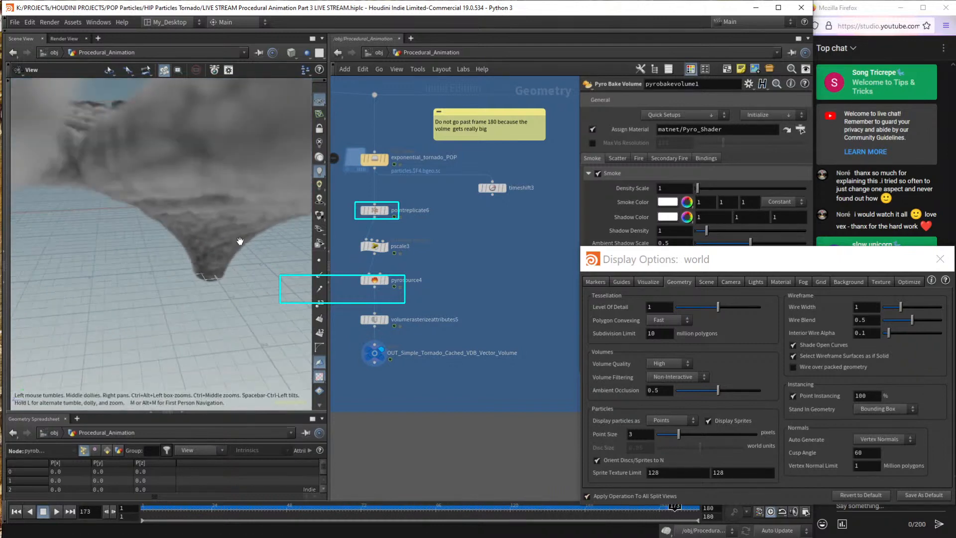
{"action": "left_click_drag", "start_coordinate": [235, 236], "coordinate": [199, 287]}
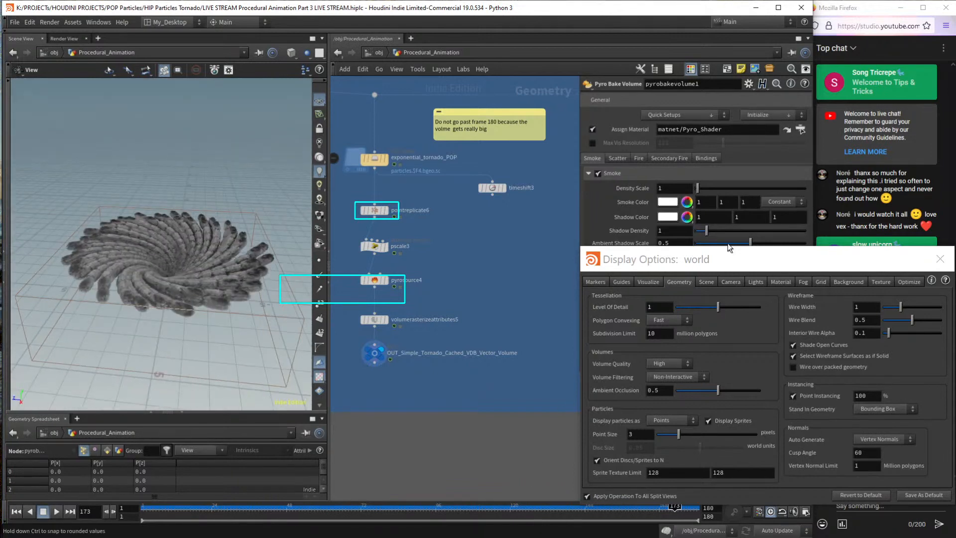
Bring the display options next to the viewport and compare the whole simple tornado at Low and High volume quality.
{"action": "left_click_drag", "start_coordinate": [708, 268], "coordinate": [447, 242]}
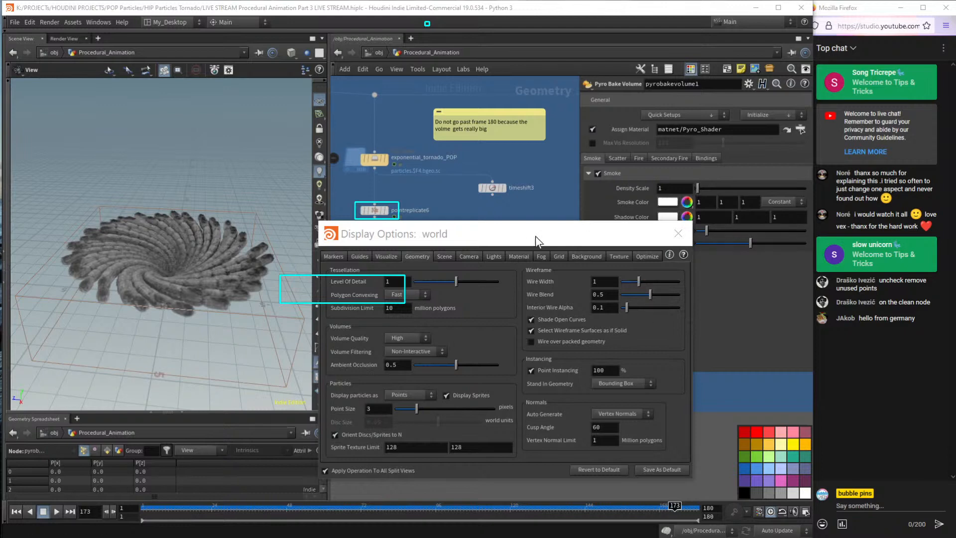
{"action": "left_click_drag", "start_coordinate": [535, 236], "coordinate": [489, 138]}
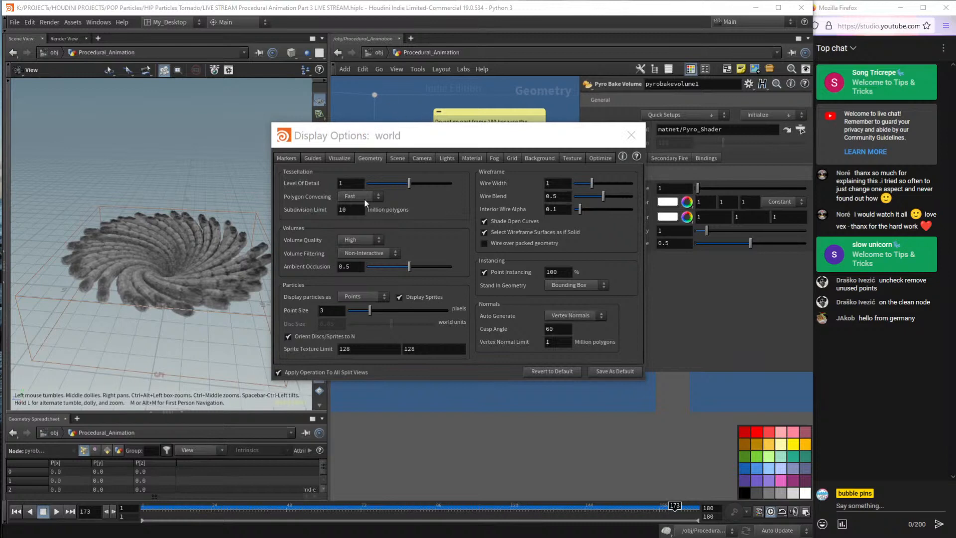
{"action": "left_click", "coordinate": [366, 240]}
{"action": "left_click", "coordinate": [360, 265]}
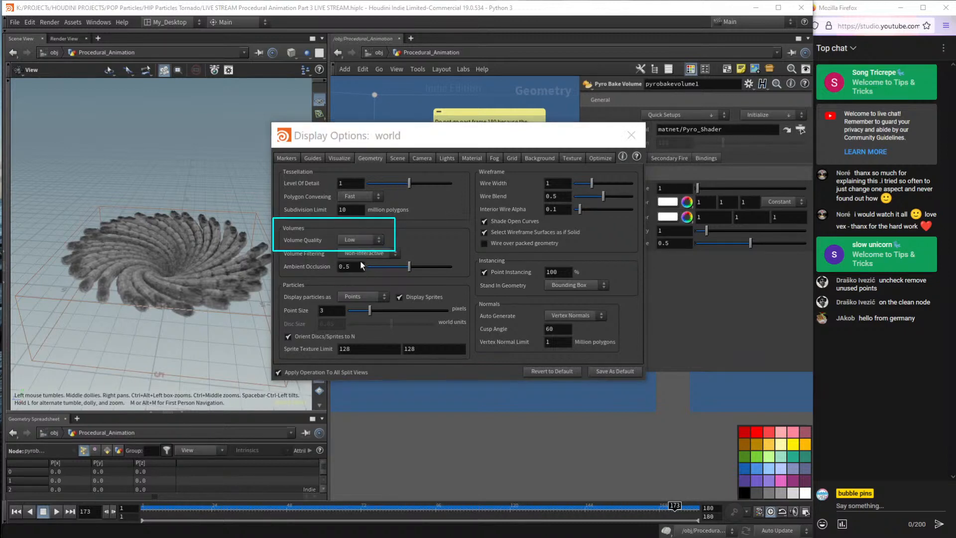
{"action": "left_click", "coordinate": [354, 240]}
{"action": "left_click", "coordinate": [354, 277]}
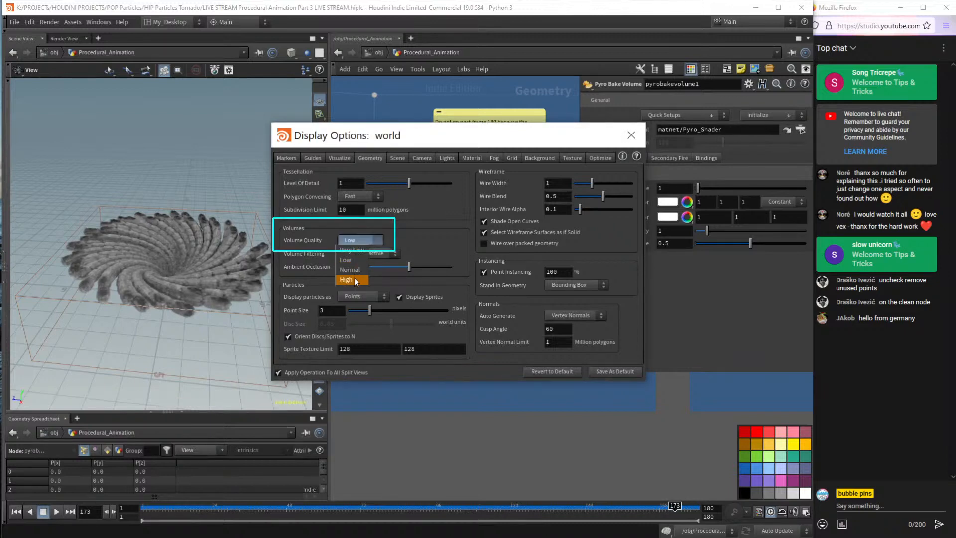
Compare Low and High volume quality on a close-up side view of the tornado's upper rim, finishing at High.
{"action": "left_click_drag", "start_coordinate": [201, 252], "coordinate": [198, 254]}
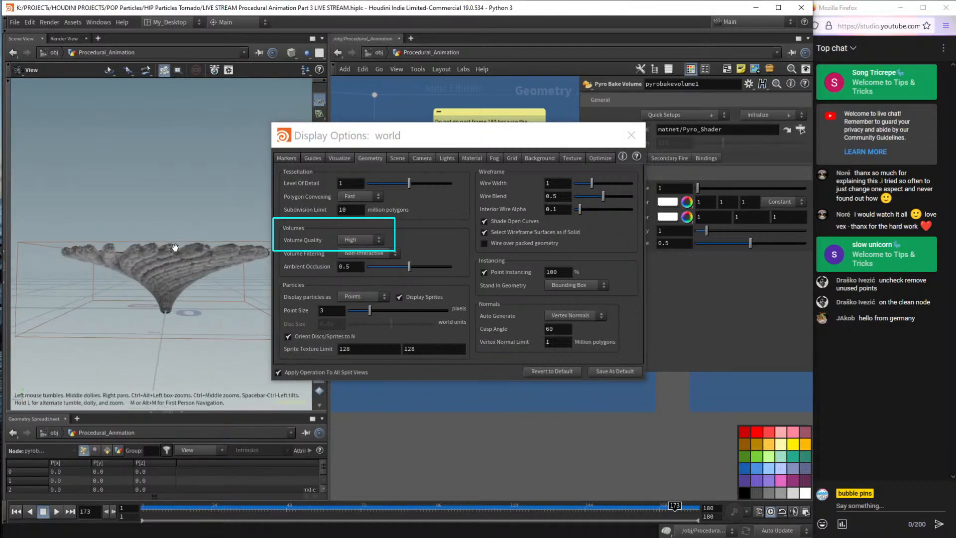
{"action": "scroll", "coordinate": [198, 253], "scroll_direction": "up", "scroll_amount": 5}
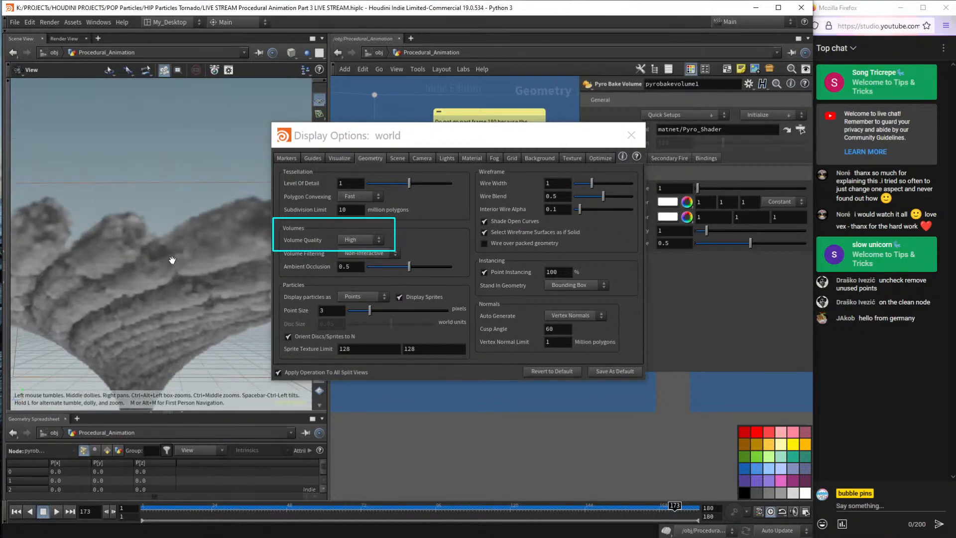
{"action": "left_click", "coordinate": [358, 239]}
{"action": "left_click", "coordinate": [356, 260]}
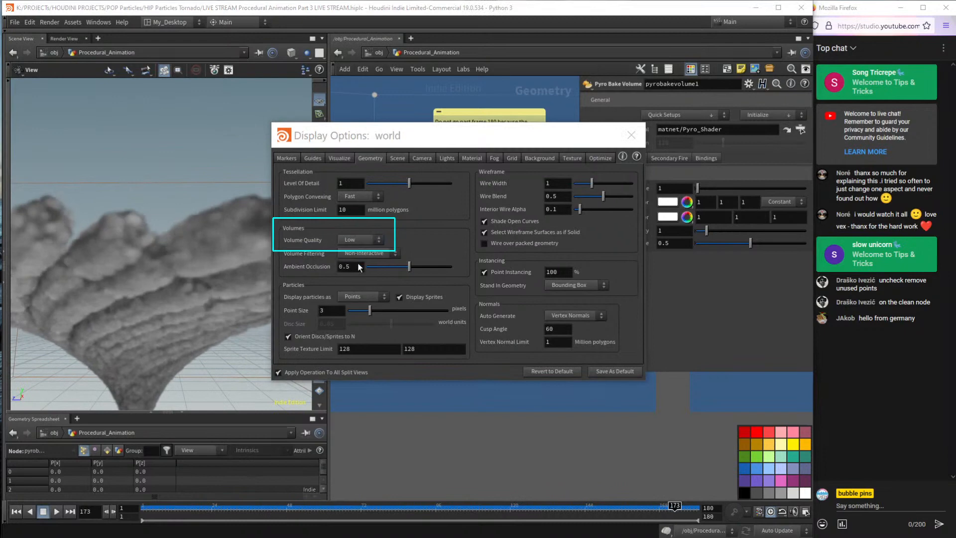
{"action": "scroll", "coordinate": [231, 251], "scroll_direction": "up", "scroll_amount": 5}
{"action": "left_click", "coordinate": [357, 240]}
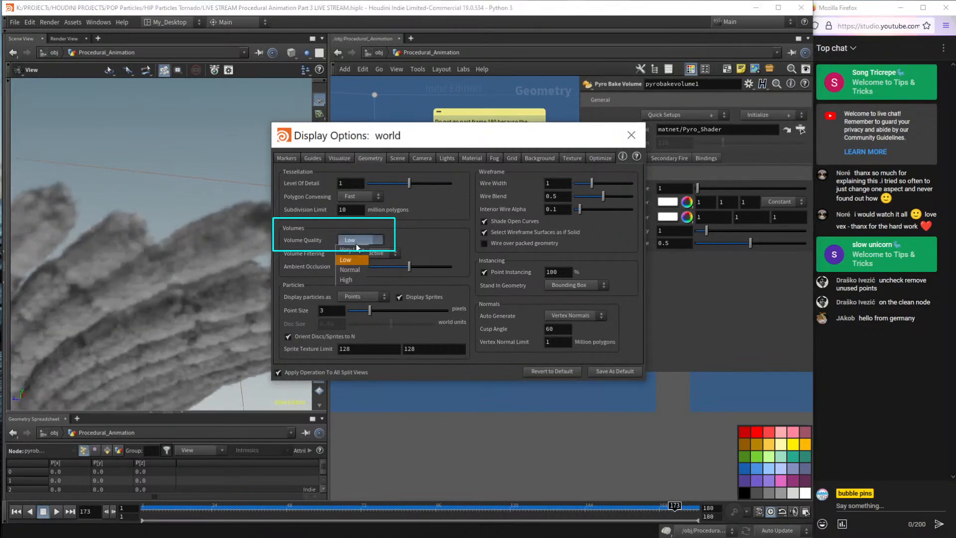
{"action": "left_click", "coordinate": [348, 280]}
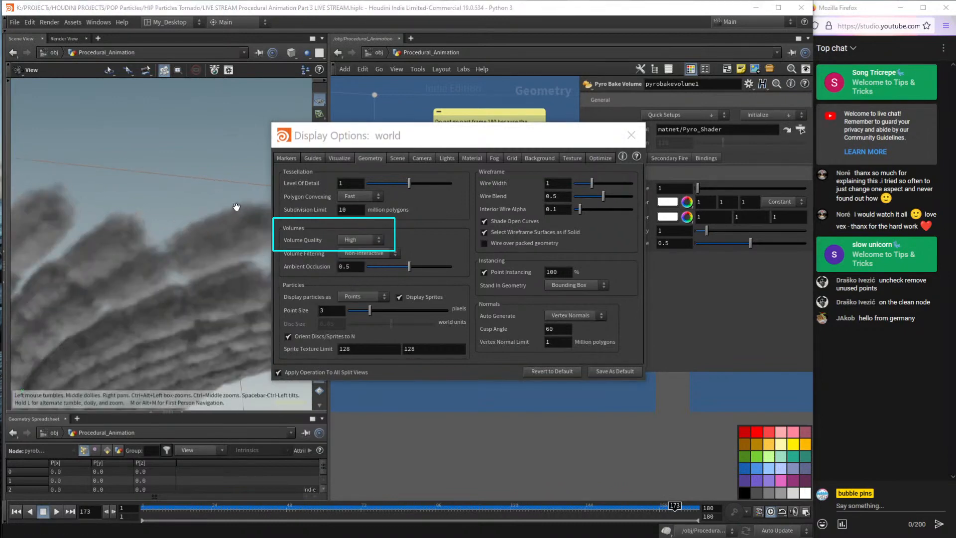
Switch the volume quality to Low and back to High once more, and view the tornado's spiral from above.
{"action": "left_click", "coordinate": [370, 239]}
{"action": "left_click", "coordinate": [367, 259]}
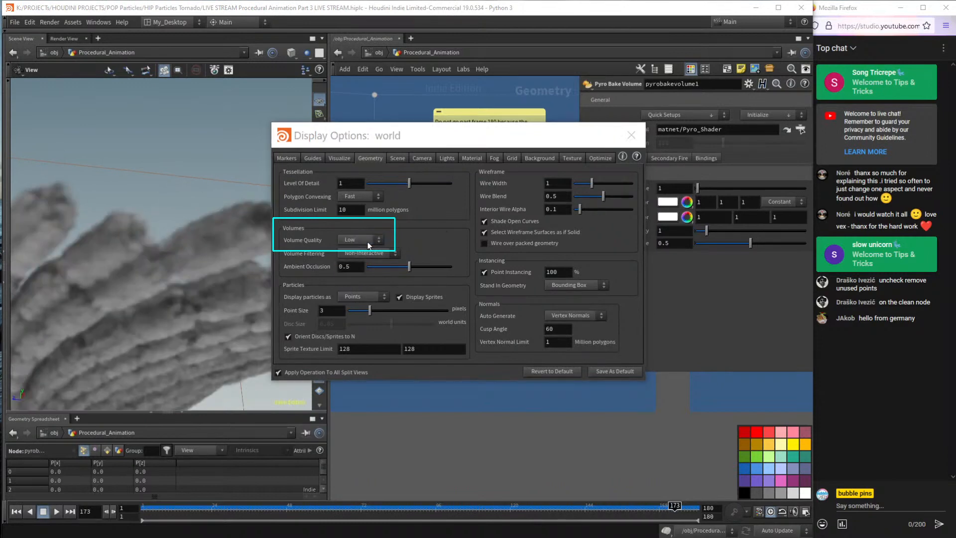
{"action": "left_click", "coordinate": [368, 240]}
{"action": "left_click", "coordinate": [354, 278]}
{"action": "left_click_drag", "start_coordinate": [239, 294], "coordinate": [179, 184]}
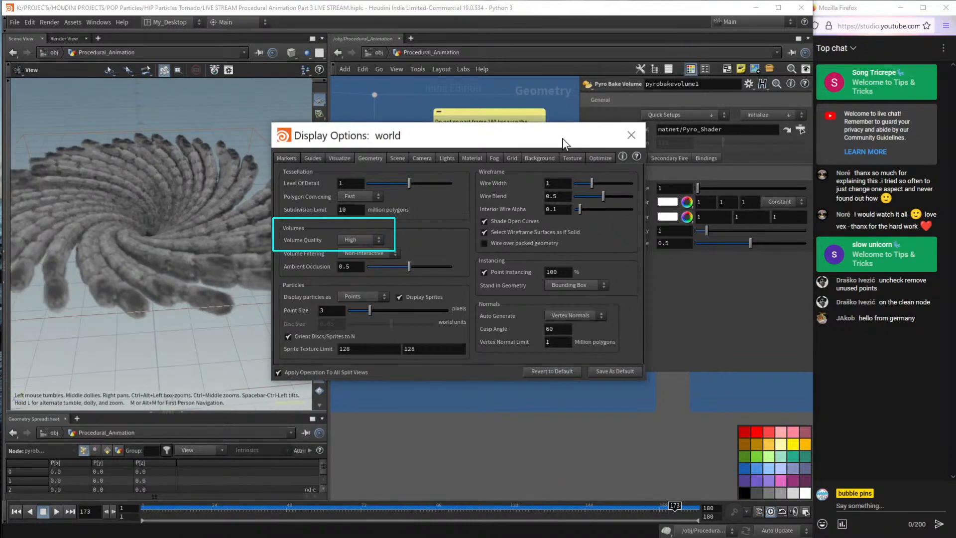
Paste the volume_visual node below OUT_Simple_Tornado_Cached_VDB_Vector_Volume, connect it to that output and display its coloured smoke from the side.
{"action": "left_click_drag", "start_coordinate": [563, 138], "coordinate": [365, 383]}
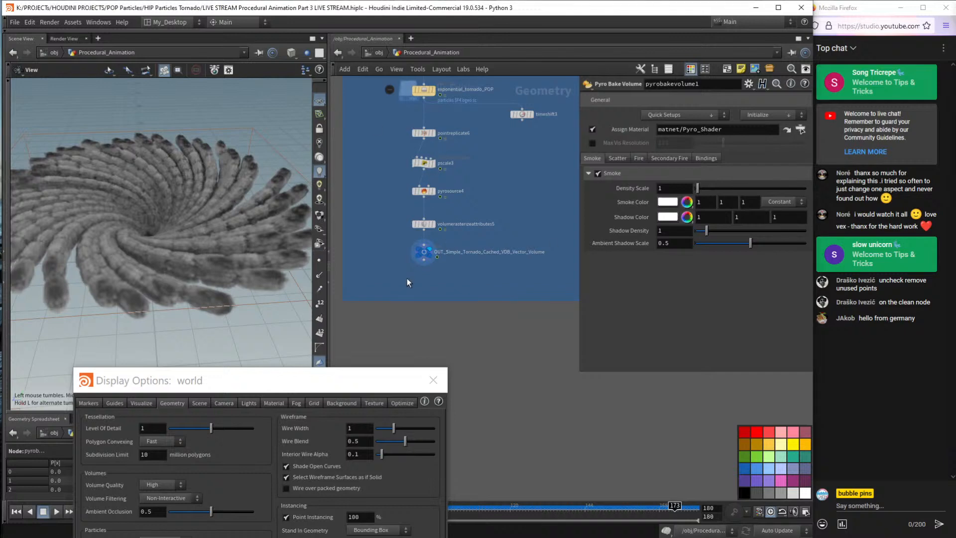
{"action": "key", "text": "ctrl+v"}
{"action": "scroll", "coordinate": [422, 280], "scroll_direction": "up", "scroll_amount": 5}
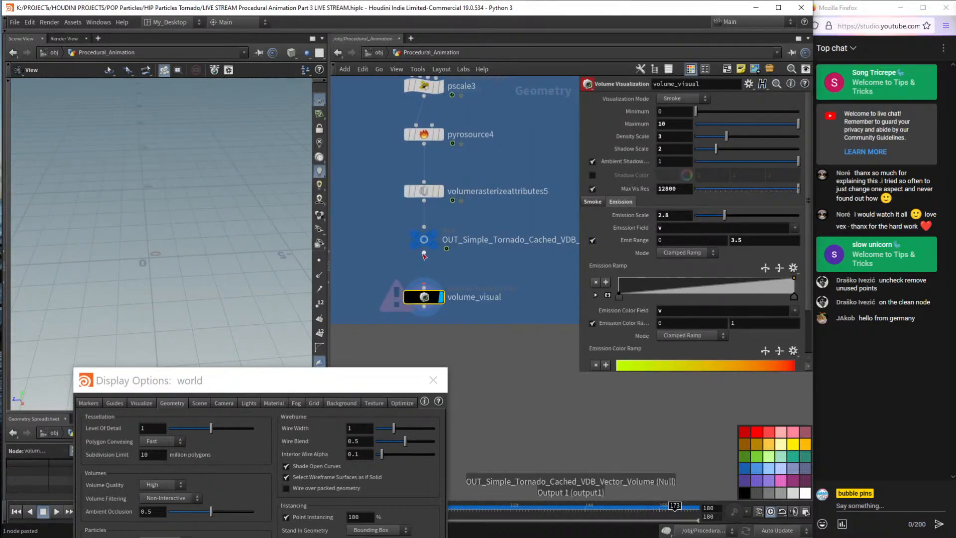
{"action": "left_click_drag", "start_coordinate": [209, 189], "coordinate": [229, 348]}
{"action": "left_click_drag", "start_coordinate": [221, 383], "coordinate": [448, 181]}
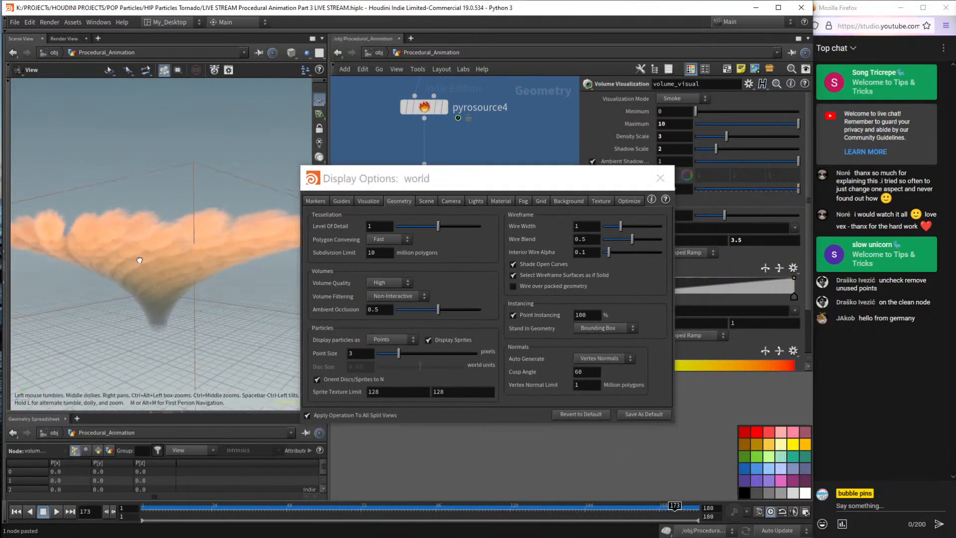
Close the display options, return to the first frame and display OUT_Velocity_VDB_Vector_Volume in the Volume Velocity network.
{"action": "left_click_drag", "start_coordinate": [256, 267], "coordinate": [166, 219]}
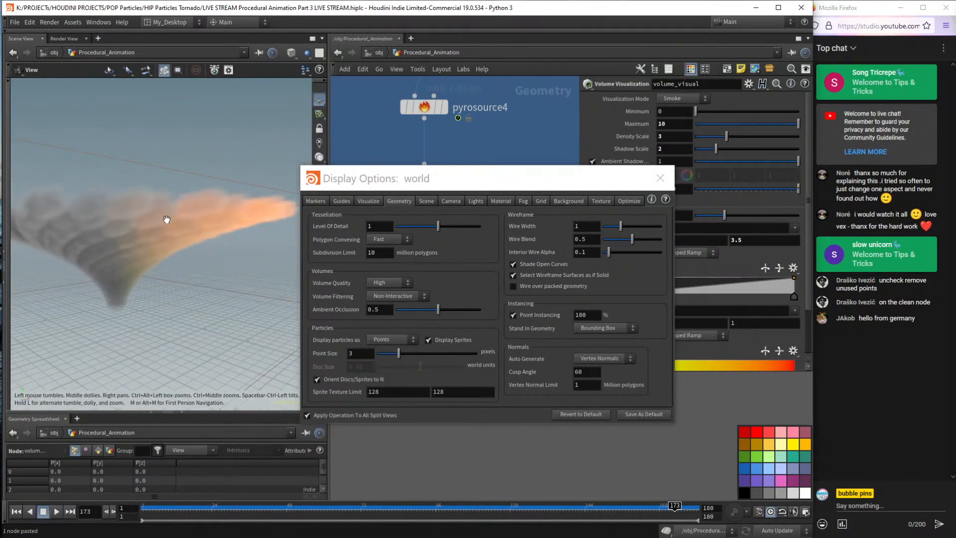
{"action": "left_click", "coordinate": [660, 178]}
{"action": "key", "text": "ctrl+Left"}
{"action": "scroll", "coordinate": [372, 360], "scroll_direction": "down", "scroll_amount": 5}
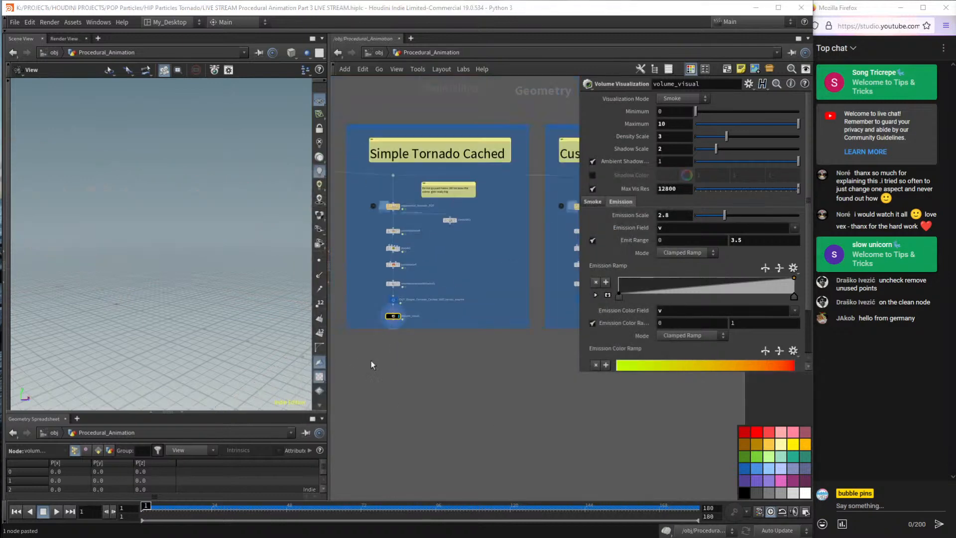
{"action": "scroll", "coordinate": [486, 357], "scroll_direction": "up", "scroll_amount": 5}
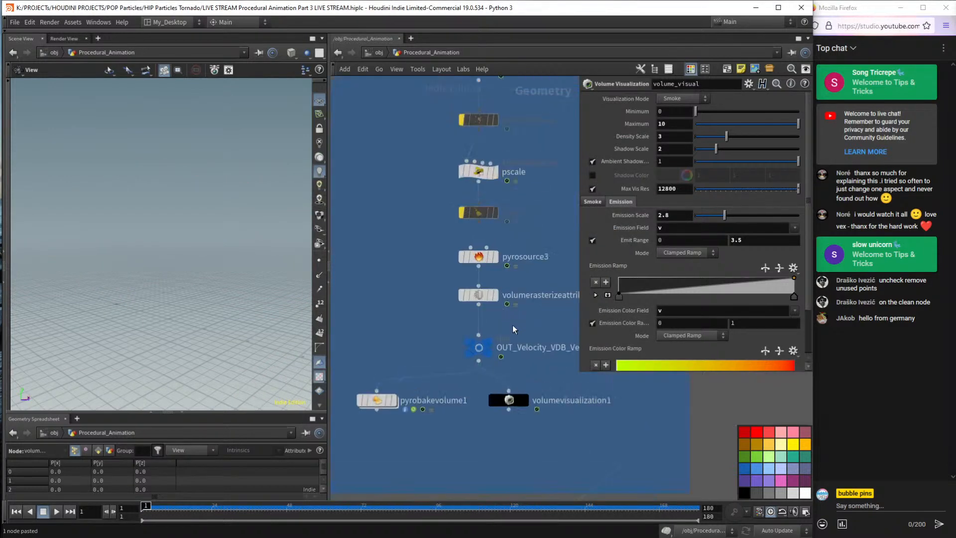
{"action": "left_click", "coordinate": [497, 345]}
Trace the Volume Velocity network's input back through the popnet and Tornado_Motion nodes.
{"action": "scroll", "coordinate": [530, 344], "scroll_direction": "down", "scroll_amount": 5}
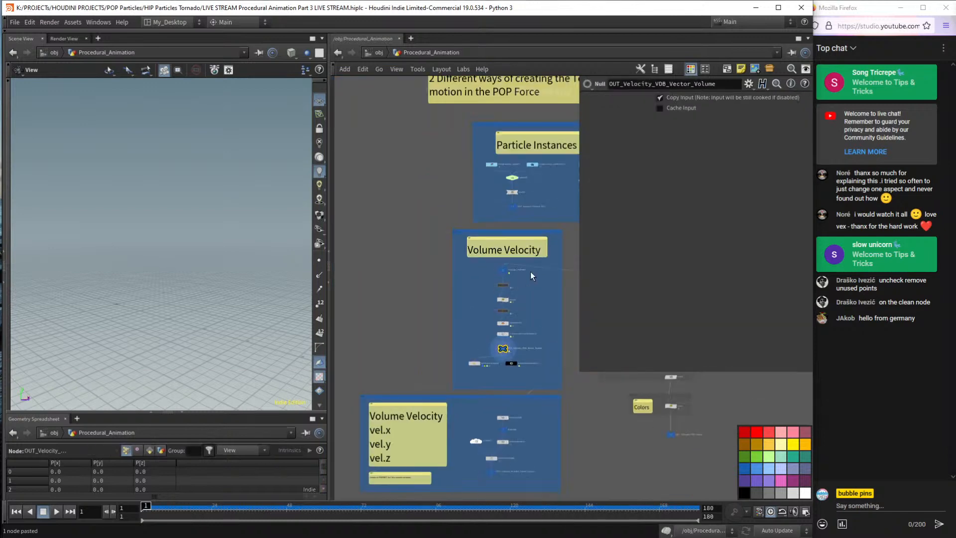
{"action": "scroll", "coordinate": [467, 296], "scroll_direction": "up", "scroll_amount": 5}
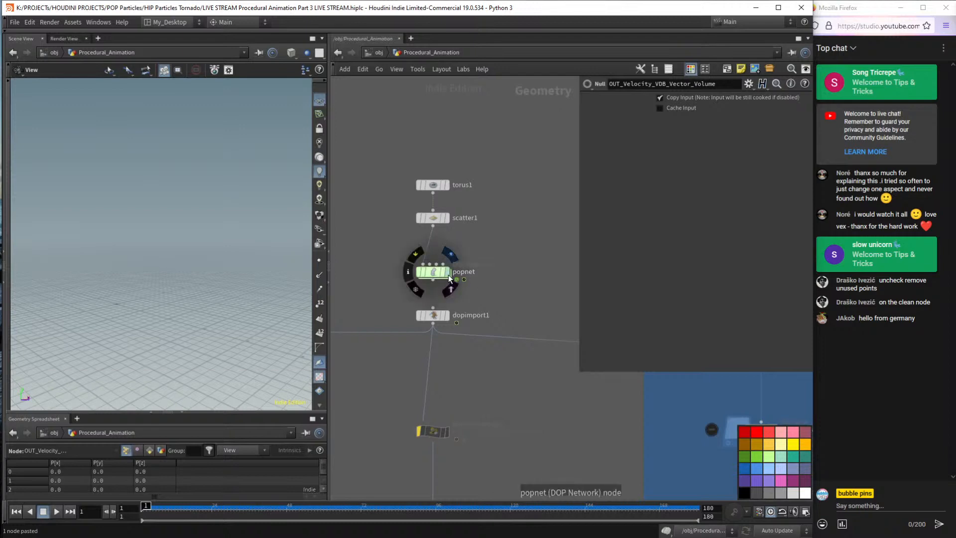
{"action": "scroll", "coordinate": [549, 277], "scroll_direction": "down", "scroll_amount": 4}
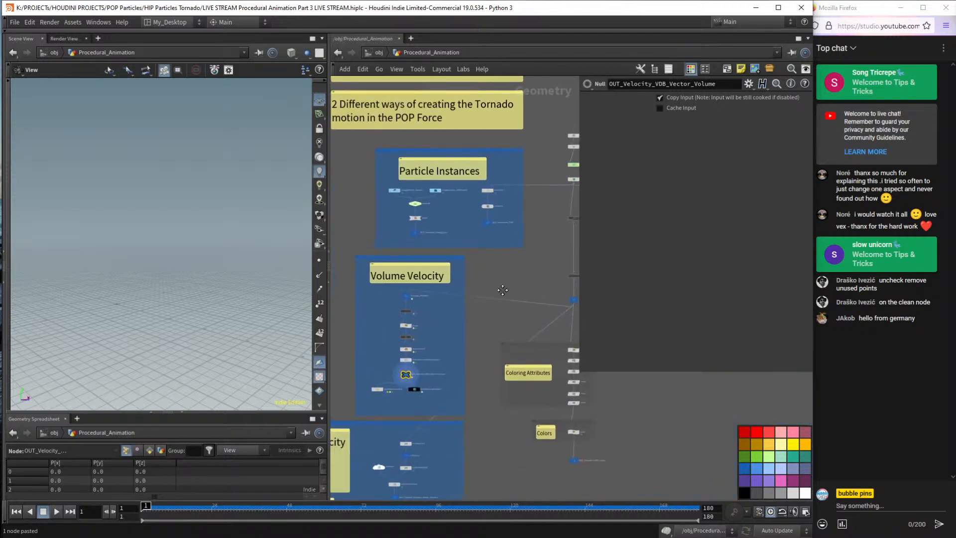
{"action": "left_click", "coordinate": [538, 170]}
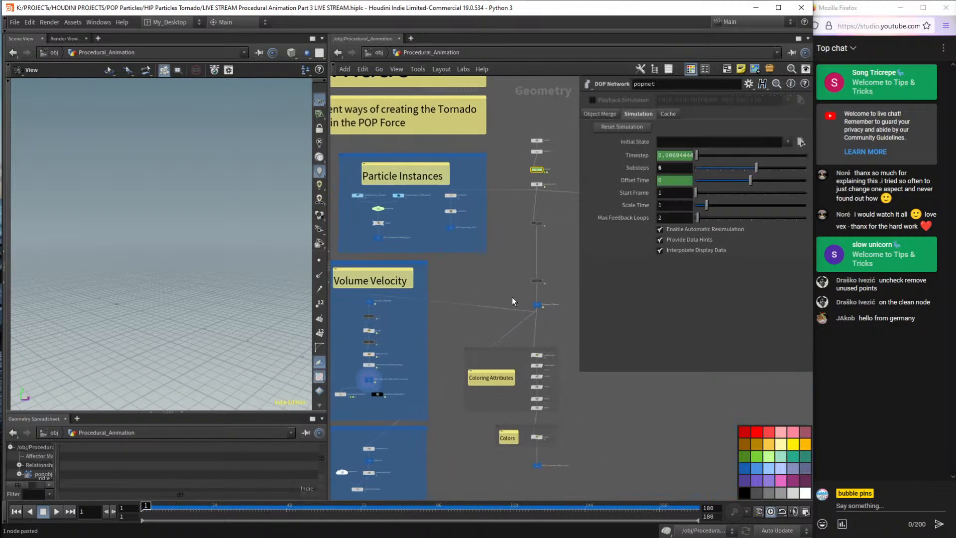
{"action": "left_click", "coordinate": [536, 304]}
{"action": "left_click", "coordinate": [370, 301]}
{"action": "scroll", "coordinate": [473, 318], "scroll_direction": "up", "scroll_amount": 5}
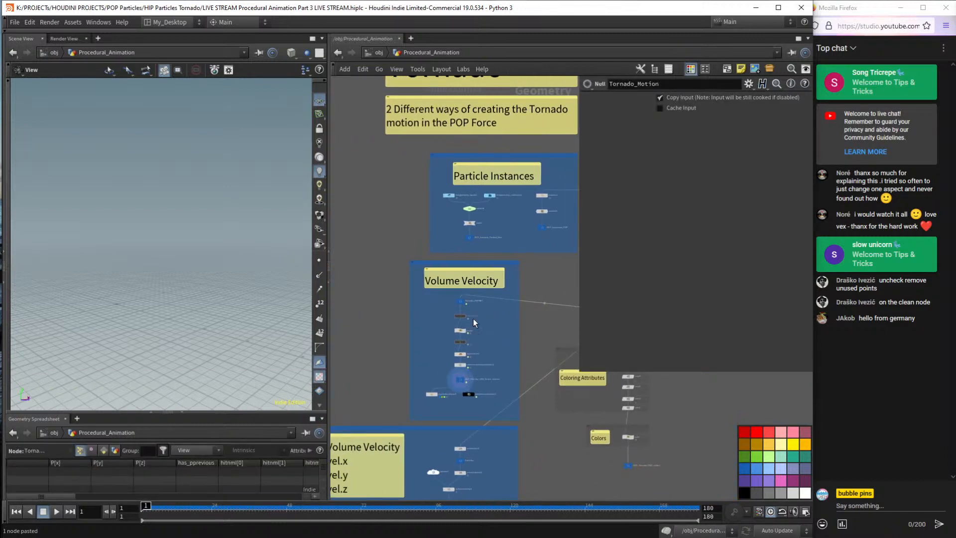
Make room around the Volume Velocity chain and examine its clean1 and pyrosource3 nodes, with pyrosource3 displayed.
{"action": "middle_click_drag", "start_coordinate": [530, 294], "coordinate": [514, 239]}
{"action": "left_click_drag", "start_coordinate": [579, 371], "coordinate": [623, 352]}
{"action": "middle_click_drag", "start_coordinate": [559, 370], "coordinate": [578, 342]}
{"action": "left_click_drag", "start_coordinate": [408, 195], "coordinate": [517, 441]}
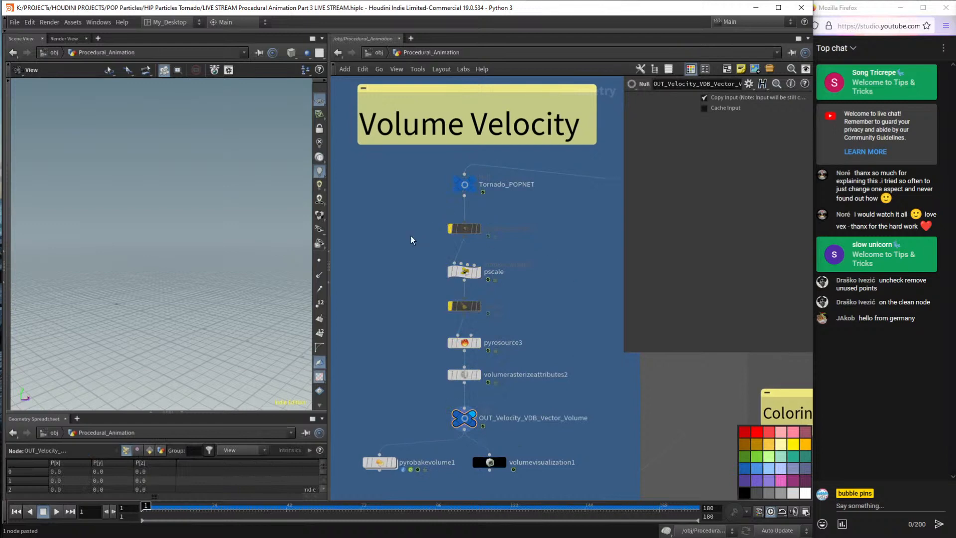
{"action": "left_click", "coordinate": [464, 229]}
{"action": "left_click", "coordinate": [463, 306]}
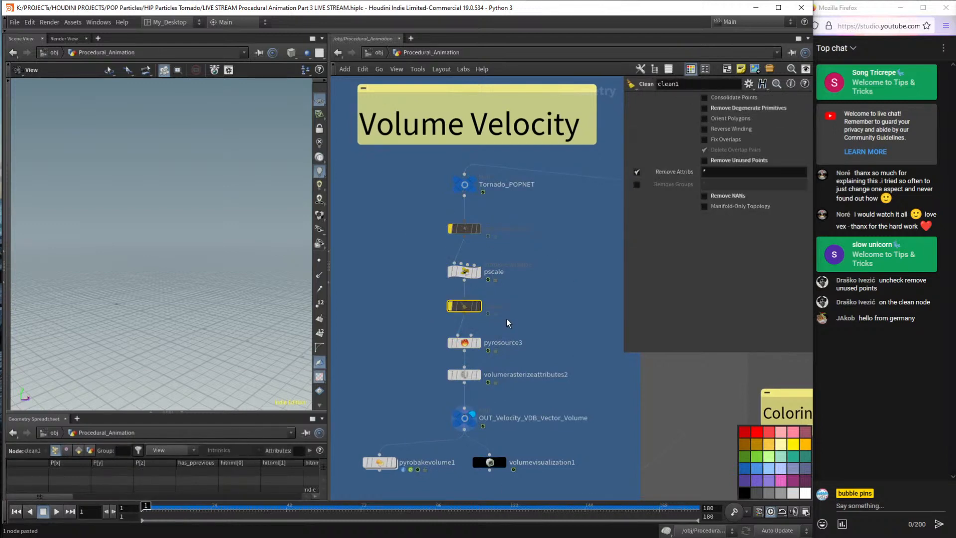
{"action": "left_click", "coordinate": [477, 342]}
{"action": "mouse_move", "coordinate": [479, 377]}
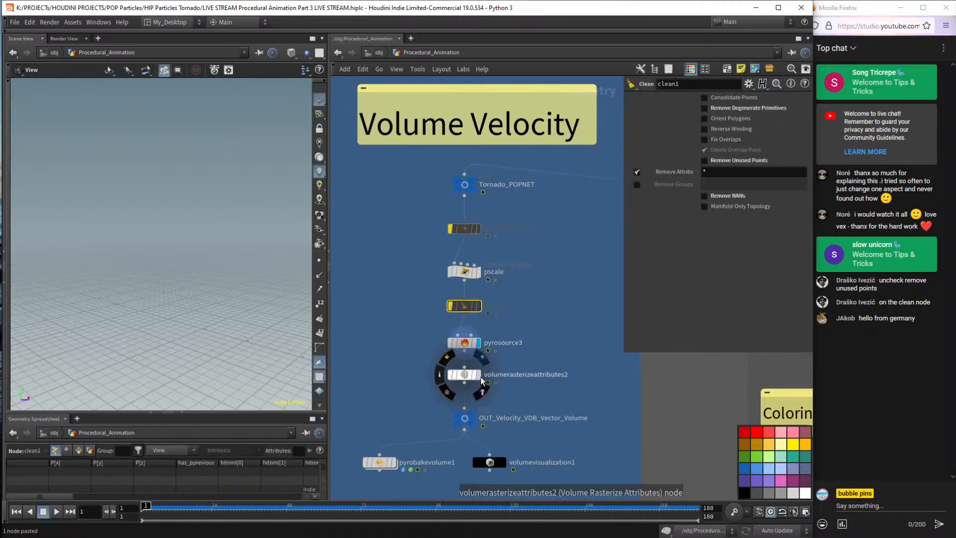
{"action": "left_click", "coordinate": [464, 342]}
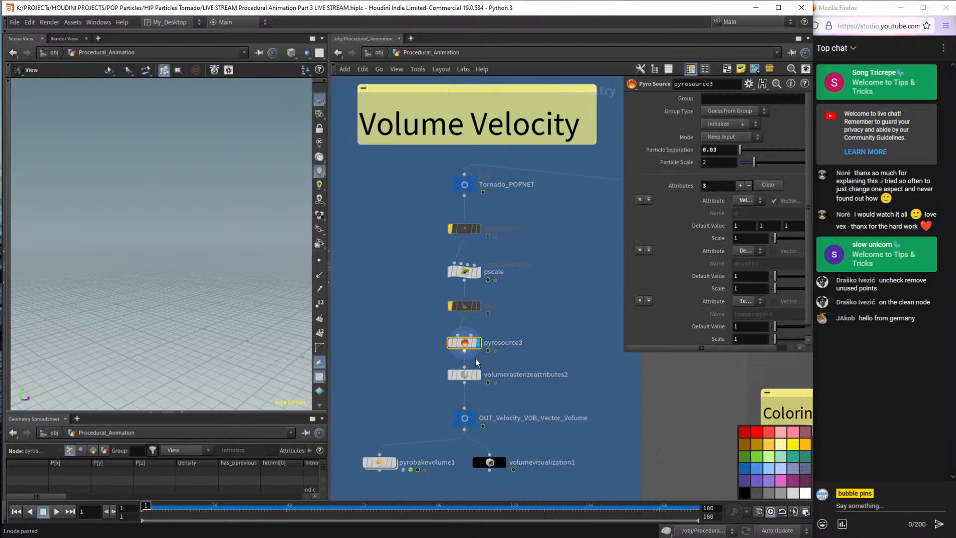
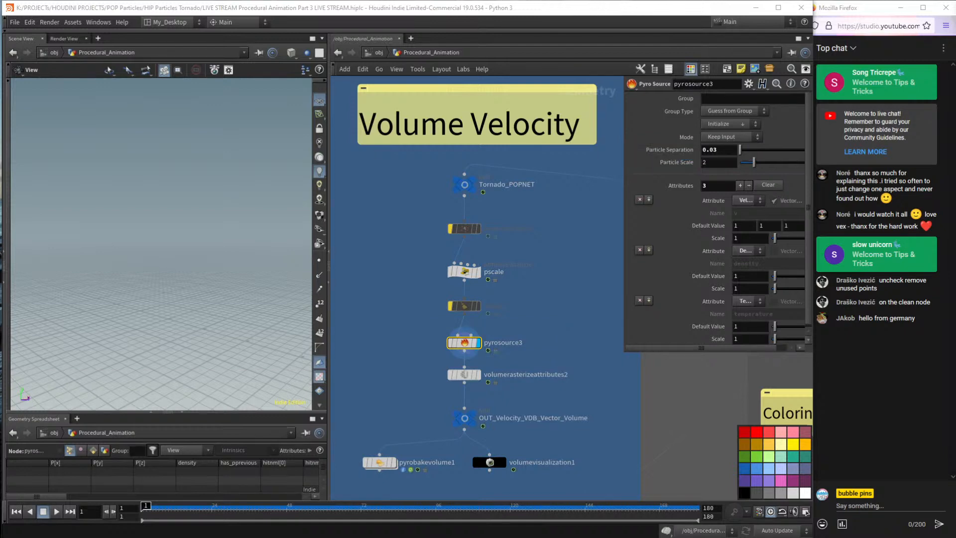
Link the Voxel Size of volumerasterizeattributes2 to pyrosource3's Particle Separation with a relative reference.
{"action": "left_click", "coordinate": [463, 375]}
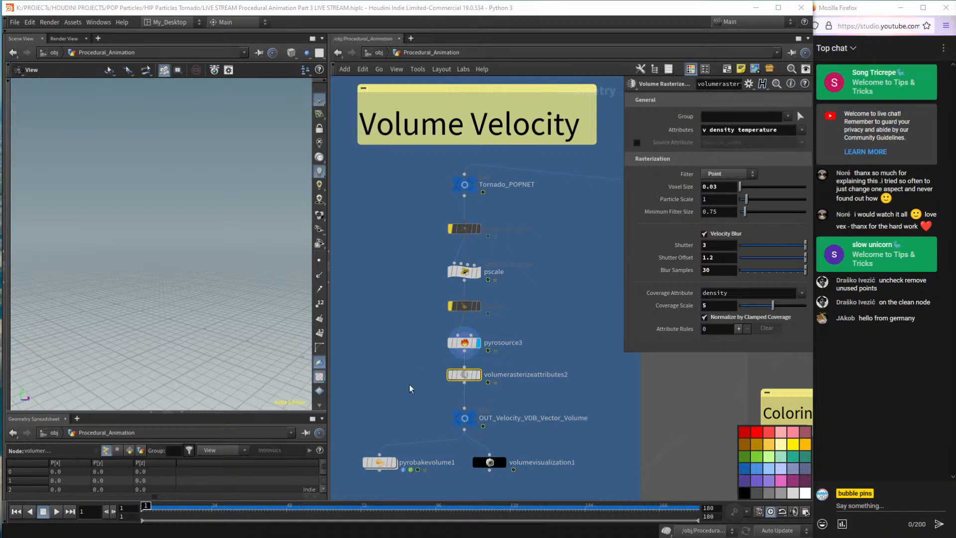
{"action": "left_click_drag", "start_coordinate": [420, 357], "coordinate": [501, 326]}
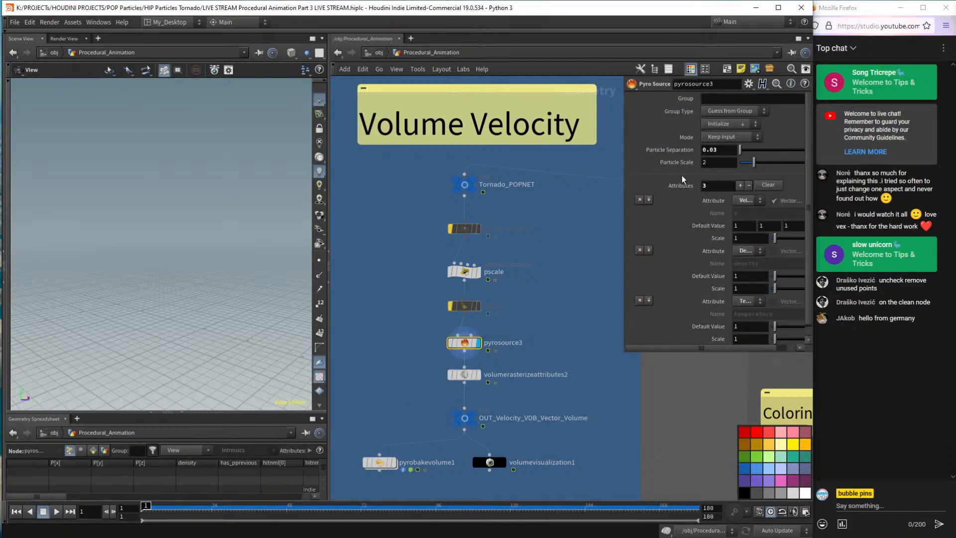
{"action": "right_click", "coordinate": [676, 148]}
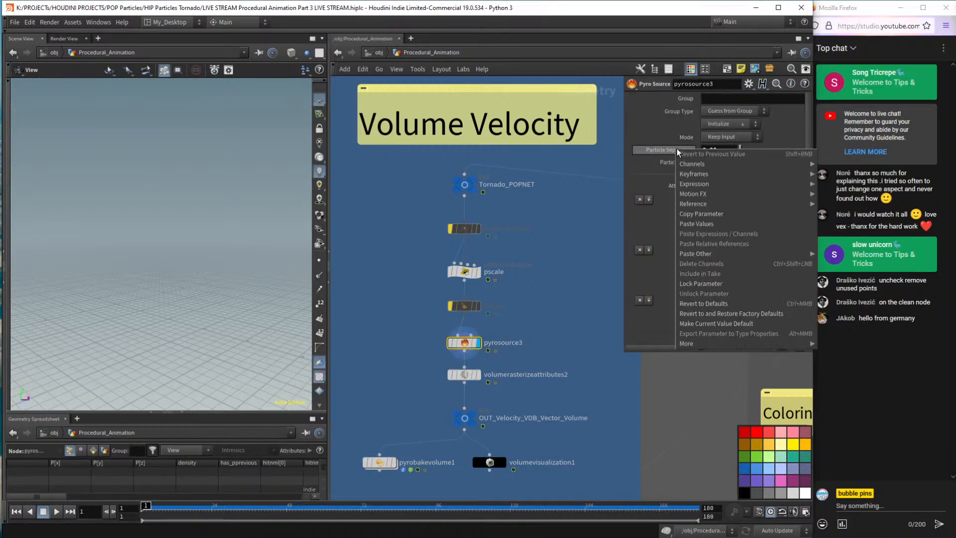
{"action": "left_click", "coordinate": [714, 212]}
{"action": "left_click_drag", "start_coordinate": [550, 383], "coordinate": [552, 384]}
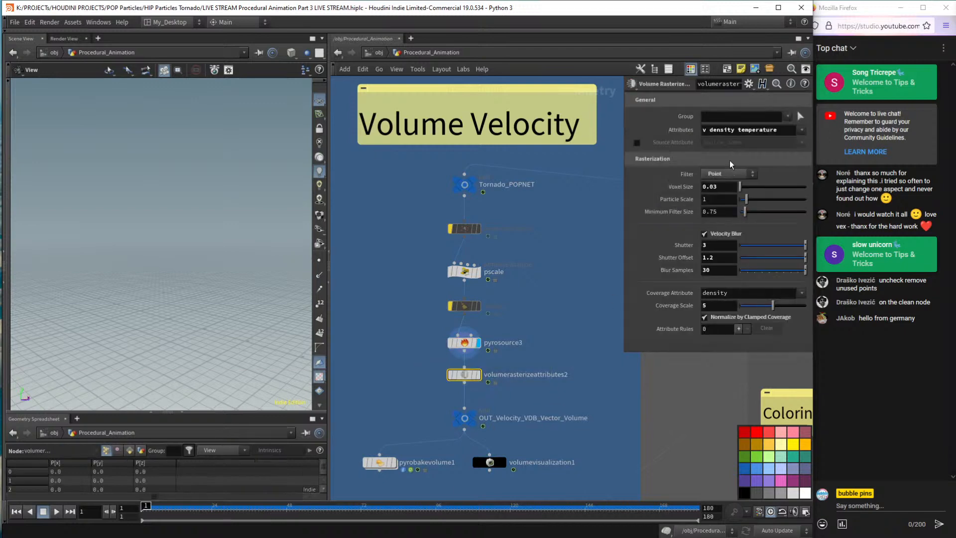
{"action": "right_click", "coordinate": [681, 187]}
{"action": "left_click", "coordinate": [710, 281]}
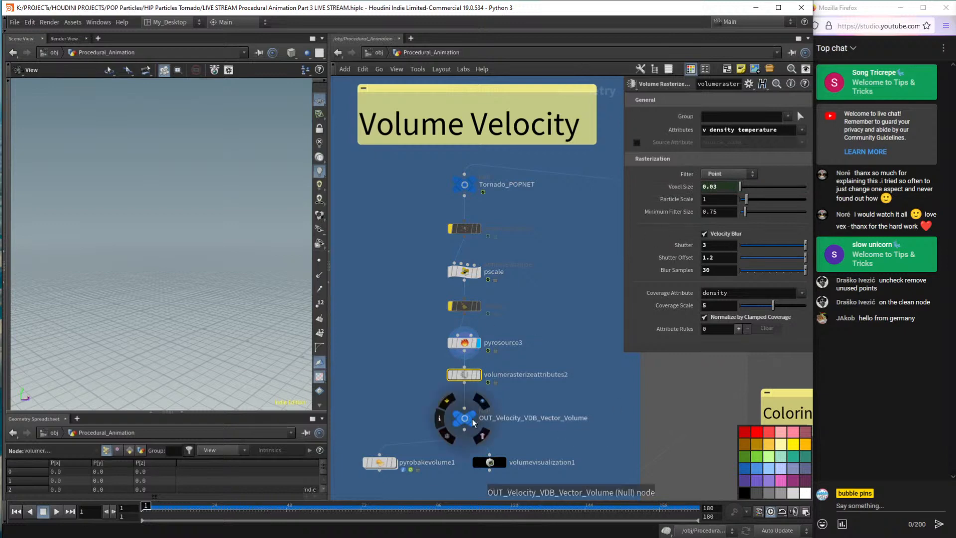
Display OUT_Velocity_VDB_Vector_Volume at frame 149 and frame it in the viewport.
{"action": "left_click", "coordinate": [479, 404]}
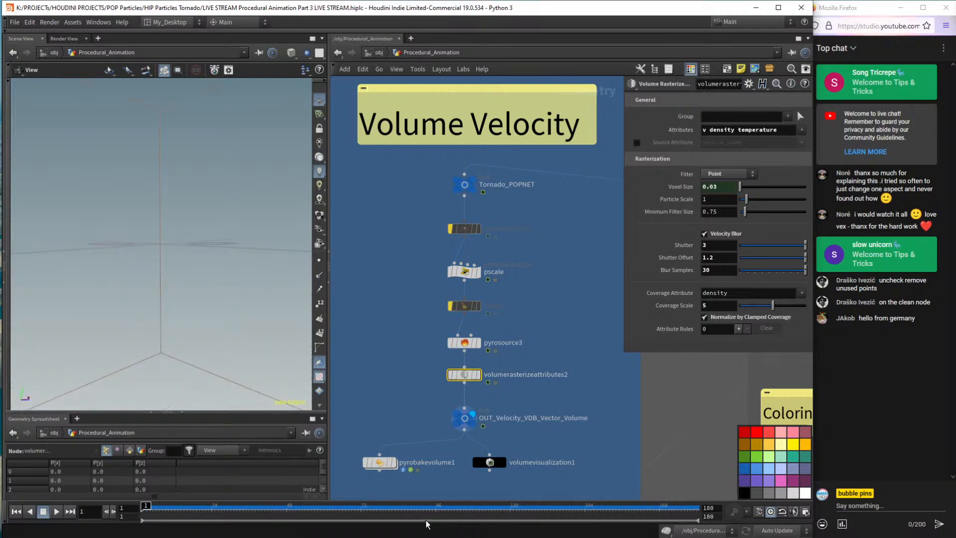
{"action": "left_click", "coordinate": [351, 509]}
{"action": "left_click", "coordinate": [601, 508]}
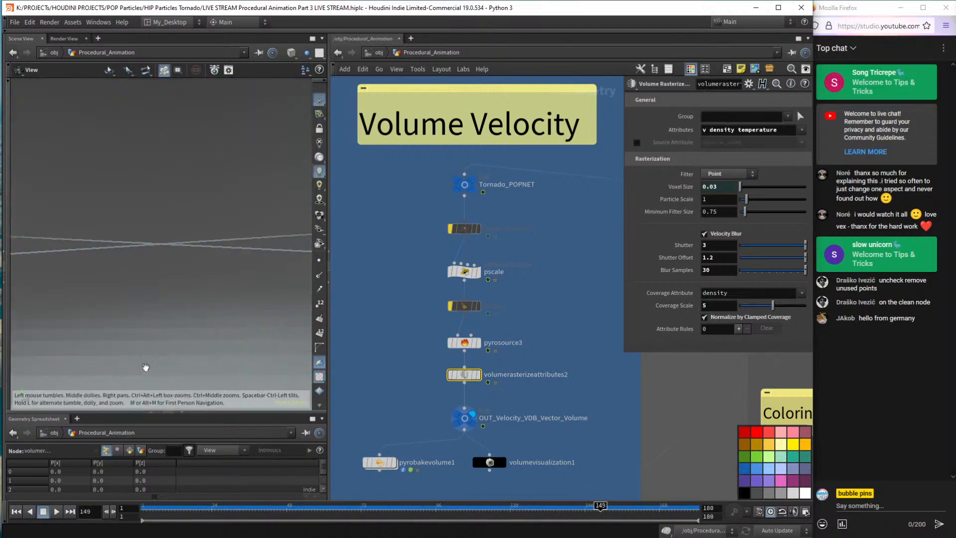
{"action": "key", "text": "f"}
{"action": "left_click_drag", "start_coordinate": [174, 293], "coordinate": [233, 250]}
Play the velocity volume from the first frame and stop, ending with the timeline at frame 140.
{"action": "key", "text": "ctrl+Up"}
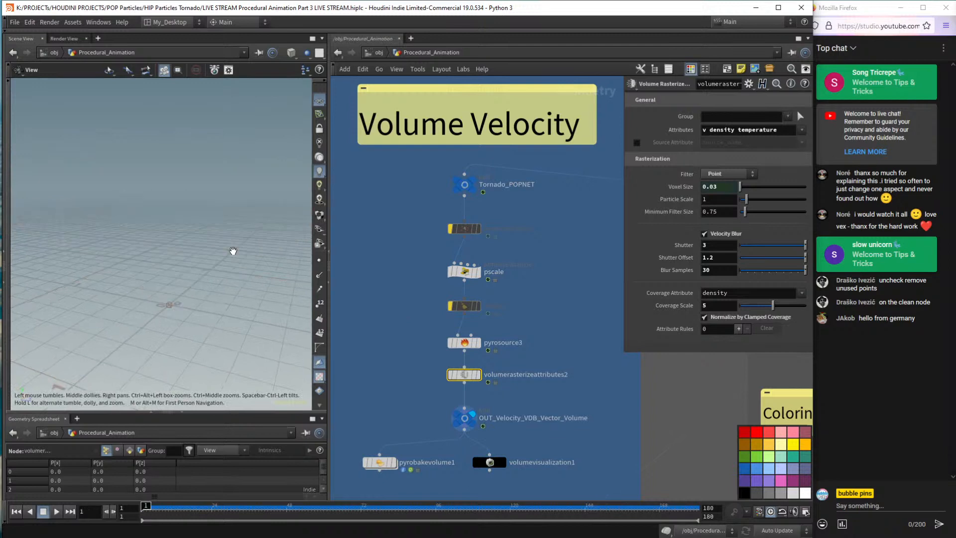
{"action": "key", "text": "Up"}
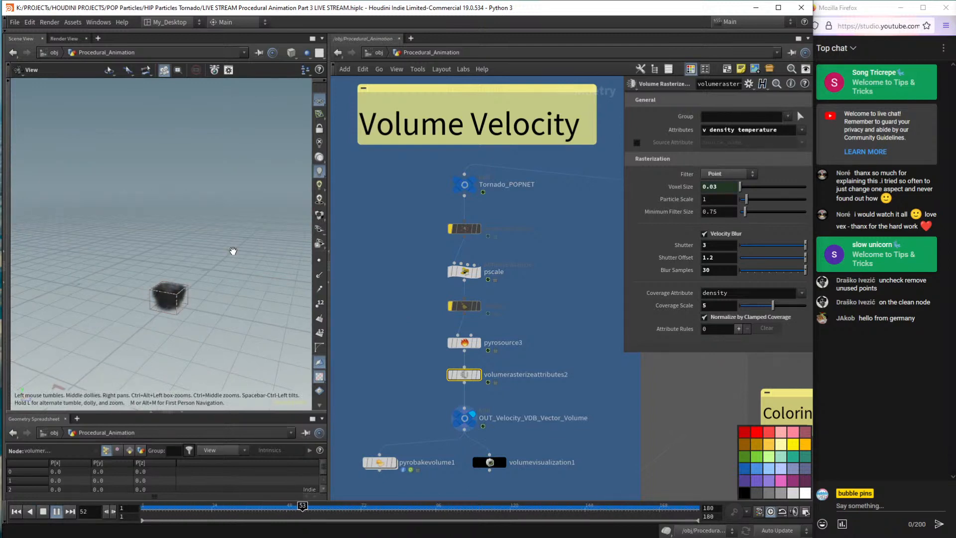
{"action": "key", "text": "Up"}
{"action": "left_click_drag", "start_coordinate": [117, 284], "coordinate": [73, 284]}
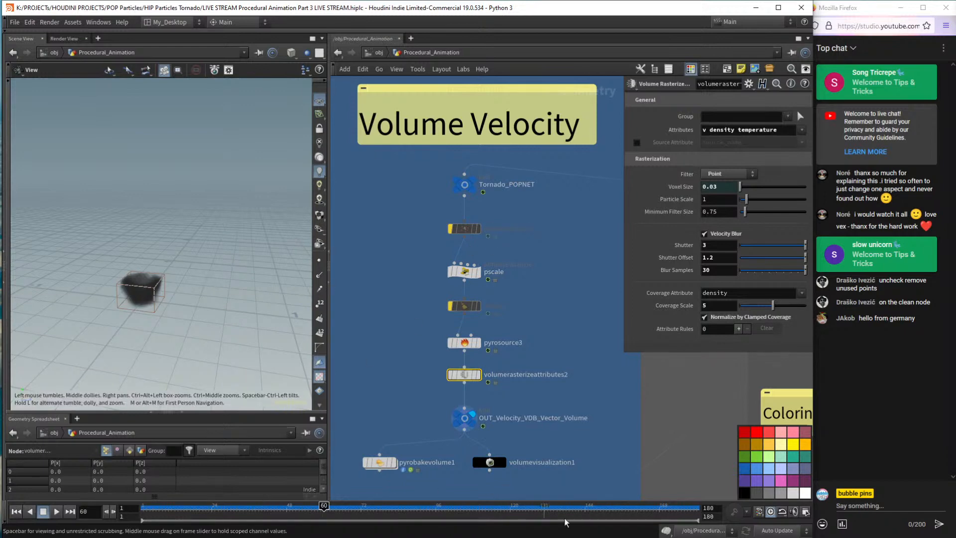
{"action": "left_click_drag", "start_coordinate": [515, 508], "coordinate": [573, 516]}
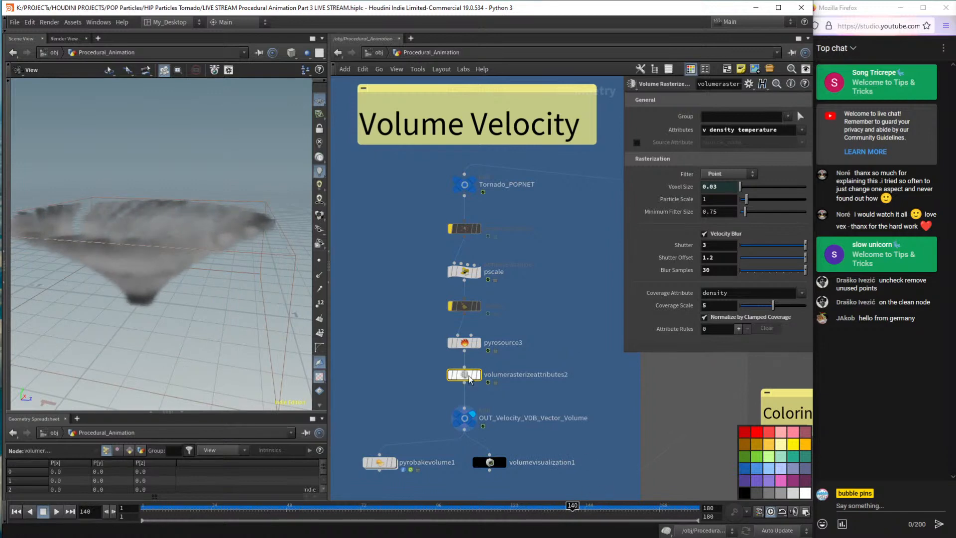
Display the pyrobakevolume1 node, view its smoke spiral from above and colour the node black.
{"action": "left_click_drag", "start_coordinate": [467, 379], "coordinate": [466, 385]}
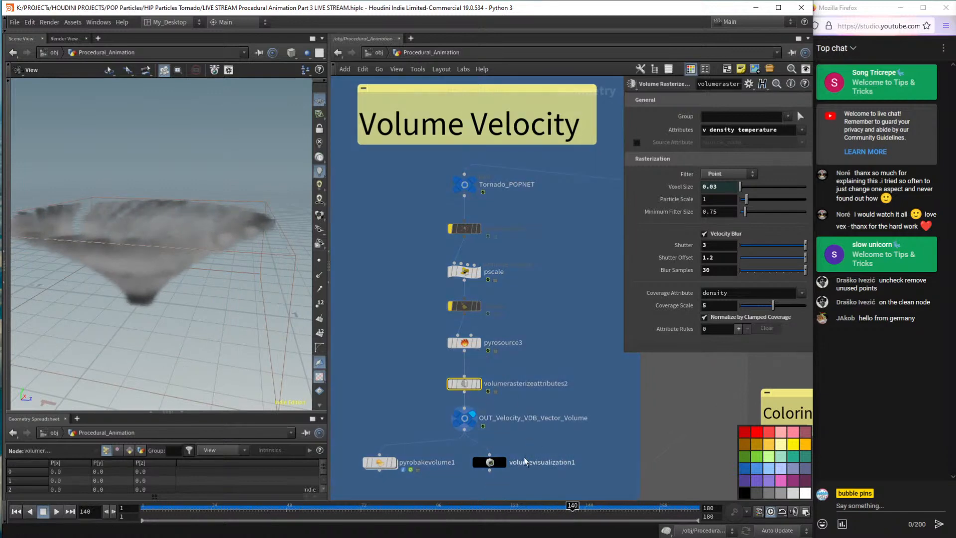
{"action": "middle_click_drag", "start_coordinate": [371, 392], "coordinate": [405, 308]}
{"action": "mouse_move", "coordinate": [430, 384]}
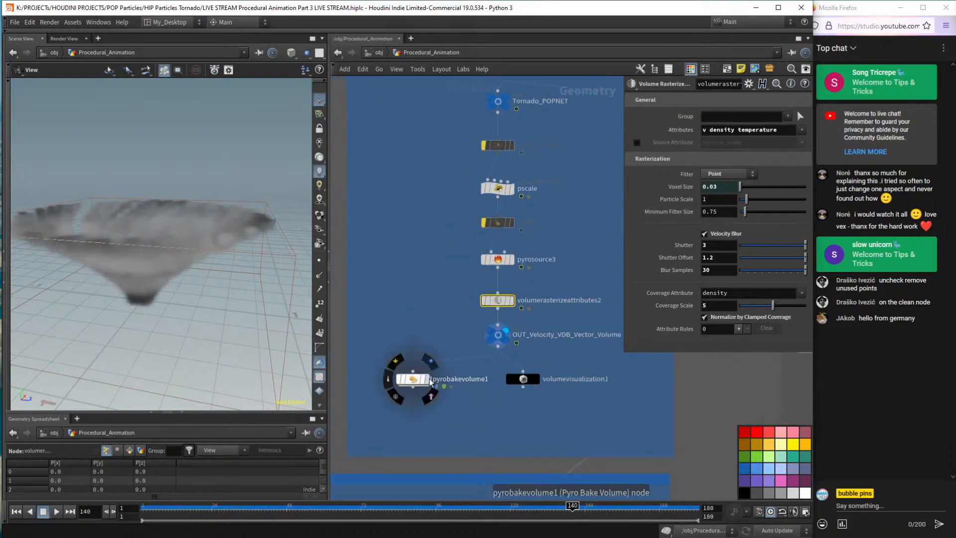
{"action": "left_click", "coordinate": [417, 386]}
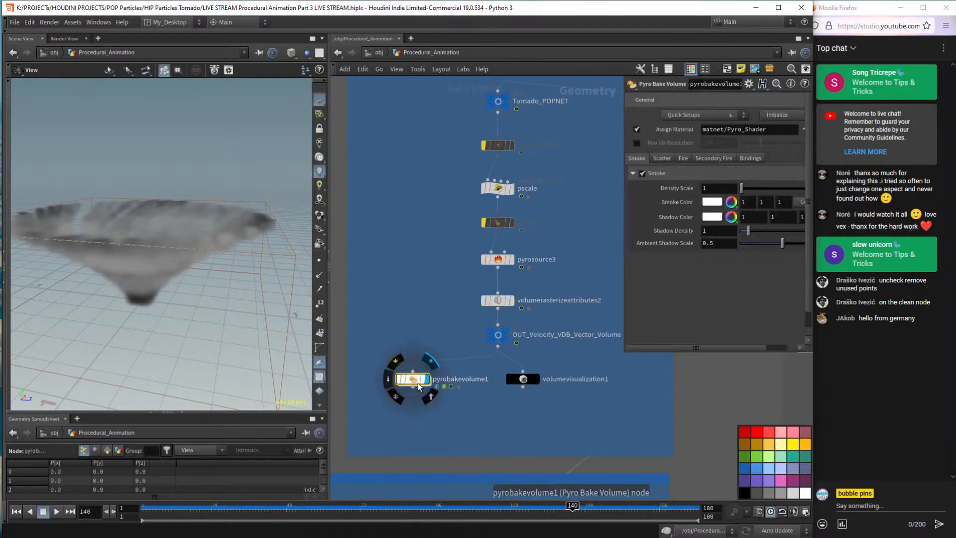
{"action": "left_click_drag", "start_coordinate": [284, 314], "coordinate": [205, 218]}
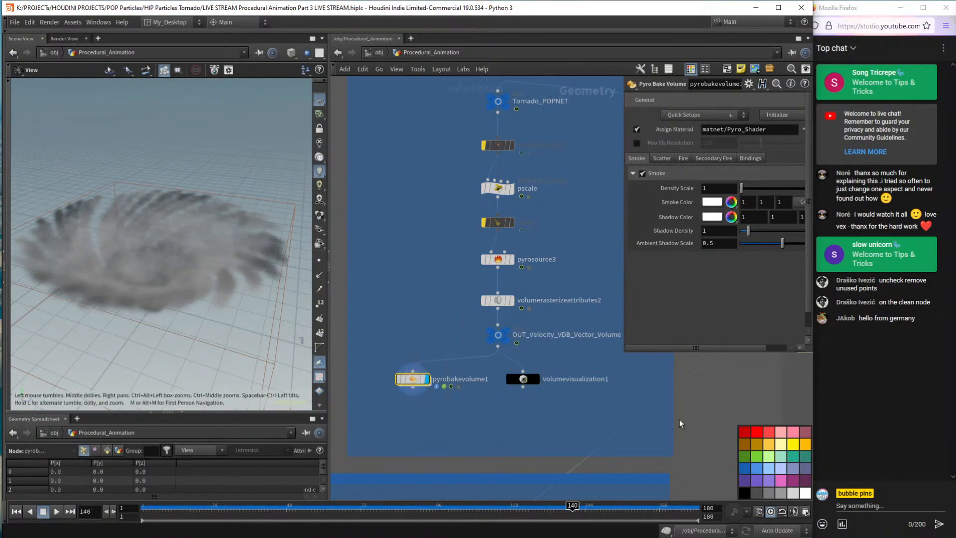
{"action": "left_click", "coordinate": [743, 492]}
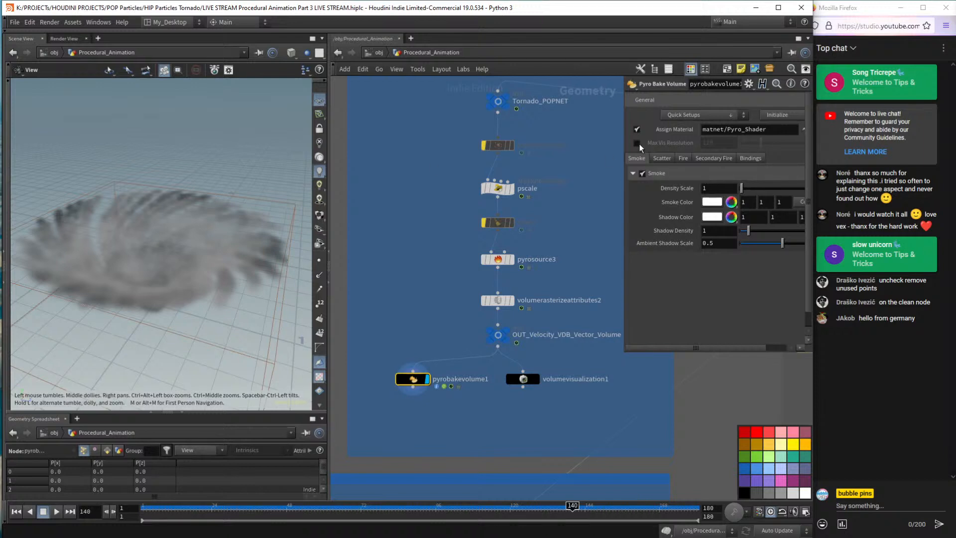
Enable Max Vis Resolution on pyrobakevolume1 and set it to 1280, checking the smoke from the side and above.
{"action": "left_click_drag", "start_coordinate": [136, 234], "coordinate": [168, 225]}
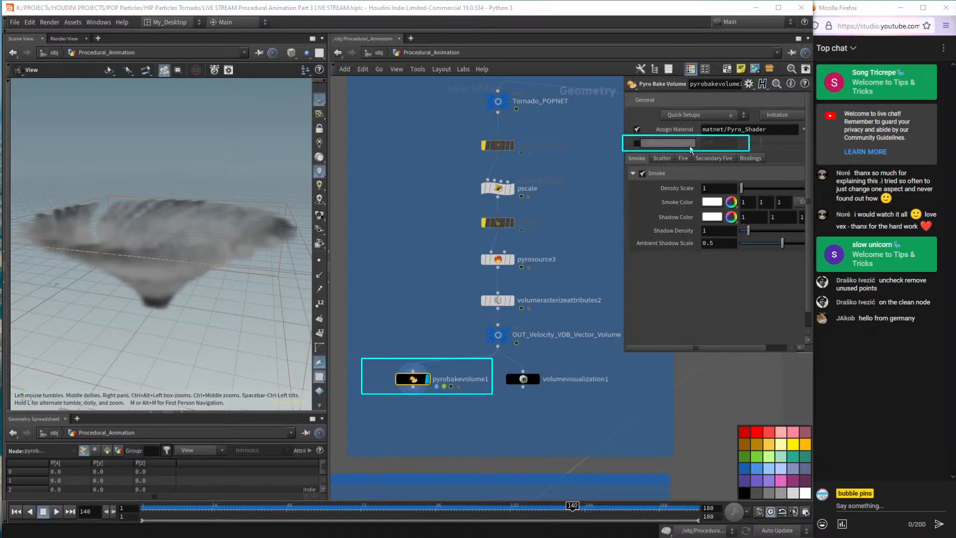
{"action": "left_click", "coordinate": [637, 143]}
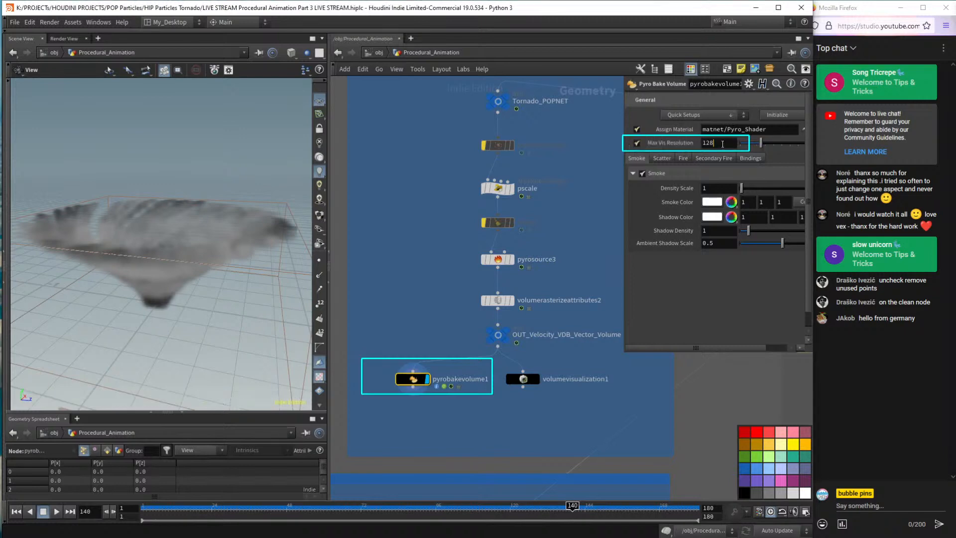
{"action": "left_click", "coordinate": [733, 142]}
{"action": "type", "text": "0"}
{"action": "key", "text": "Return"}
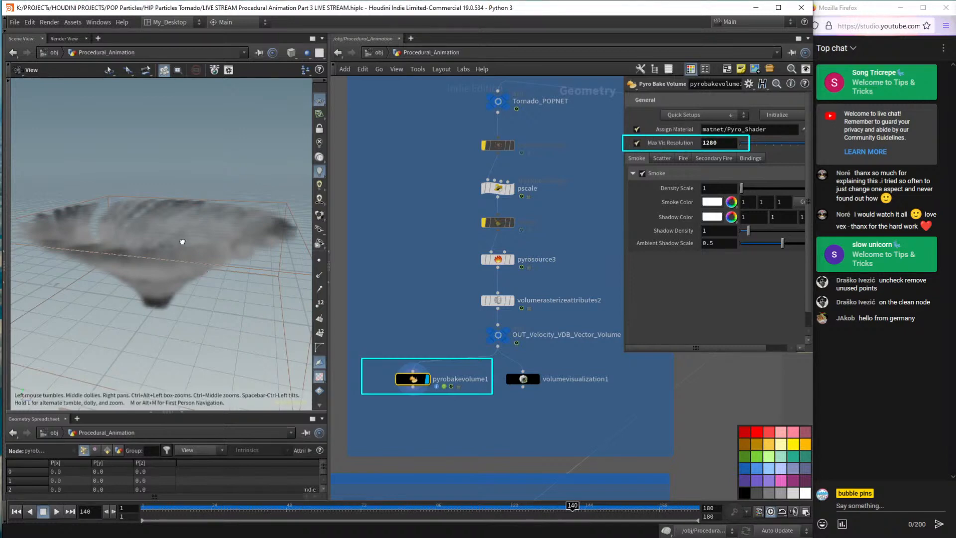
{"action": "mouse_move", "coordinate": [182, 242]}
{"action": "left_mouse_down"}
{"action": "mouse_move", "coordinate": [184, 214]}
{"action": "mouse_move", "coordinate": [194, 213]}
{"action": "mouse_move", "coordinate": [178, 283]}
{"action": "mouse_move", "coordinate": [187, 196]}
{"action": "mouse_move", "coordinate": [187, 270]}
{"action": "mouse_move", "coordinate": [184, 239]}
{"action": "left_mouse_up"}
Look through the Scatter and Smoke settings of pyrobakevolume1 and widen its parameter display.
{"action": "left_click", "coordinate": [661, 159]}
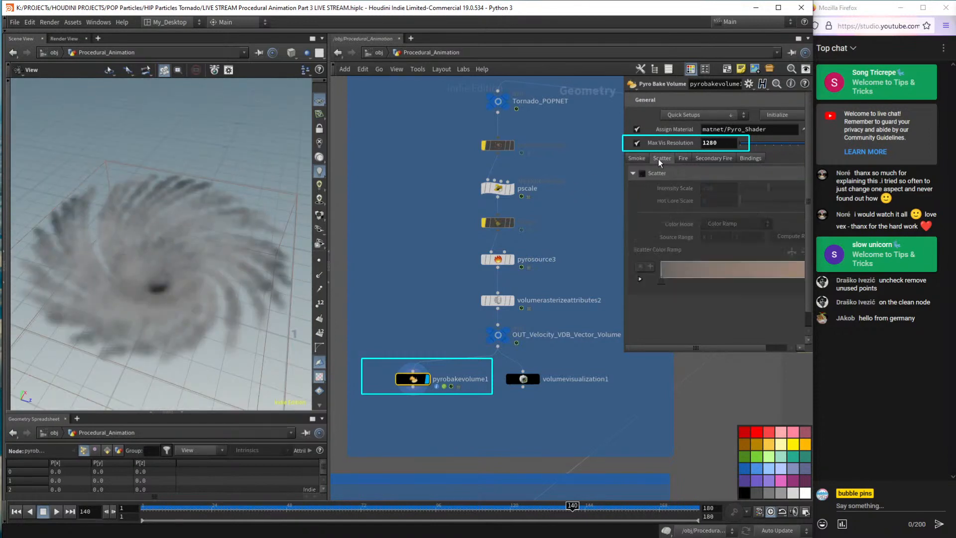
{"action": "left_click", "coordinate": [636, 159]}
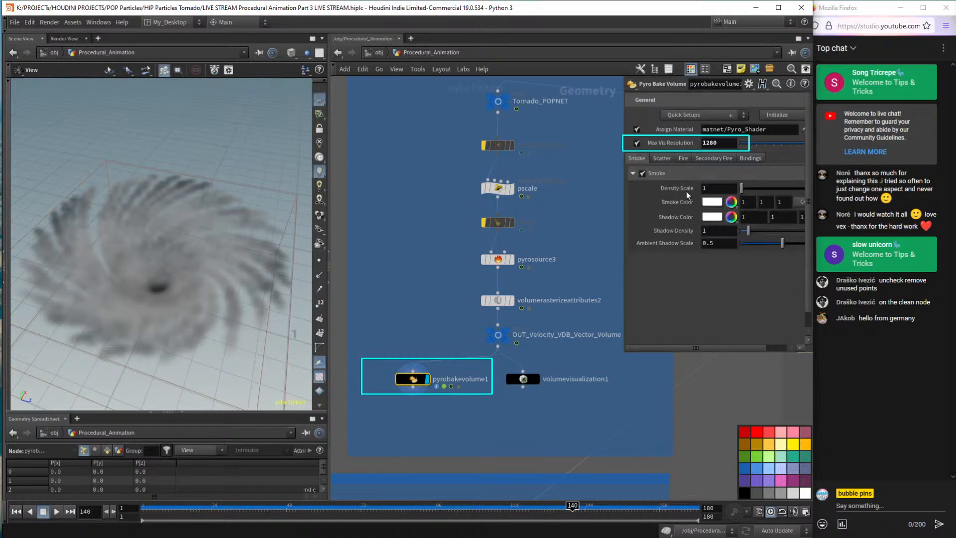
{"action": "left_click_drag", "start_coordinate": [622, 351], "coordinate": [564, 349]}
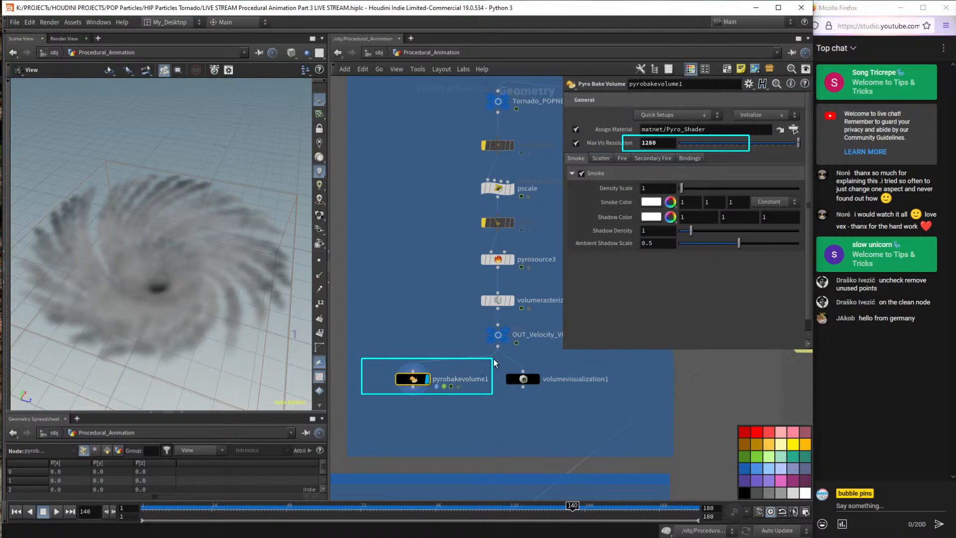
Examine the volume names and voxel sizes in the node info of OUT_Velocity_VDB_Vector_Volume, and close the info window.
{"action": "left_click", "coordinate": [475, 337]}
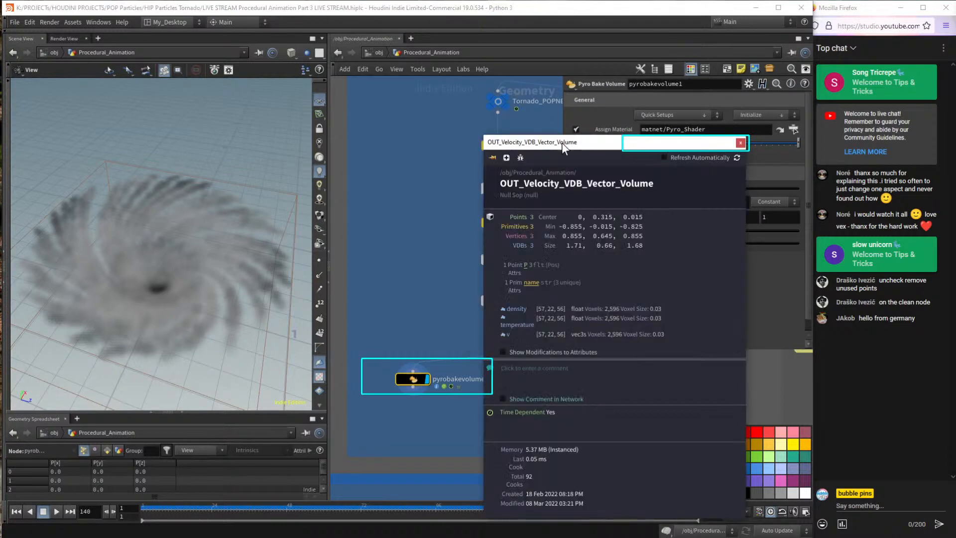
{"action": "left_click_drag", "start_coordinate": [557, 141], "coordinate": [480, 127]}
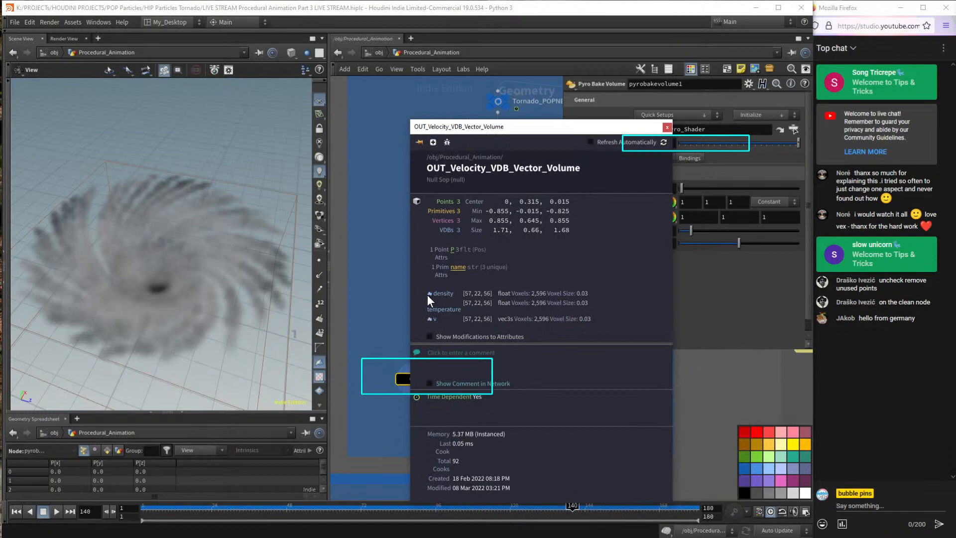
{"action": "key", "text": "Escape"}
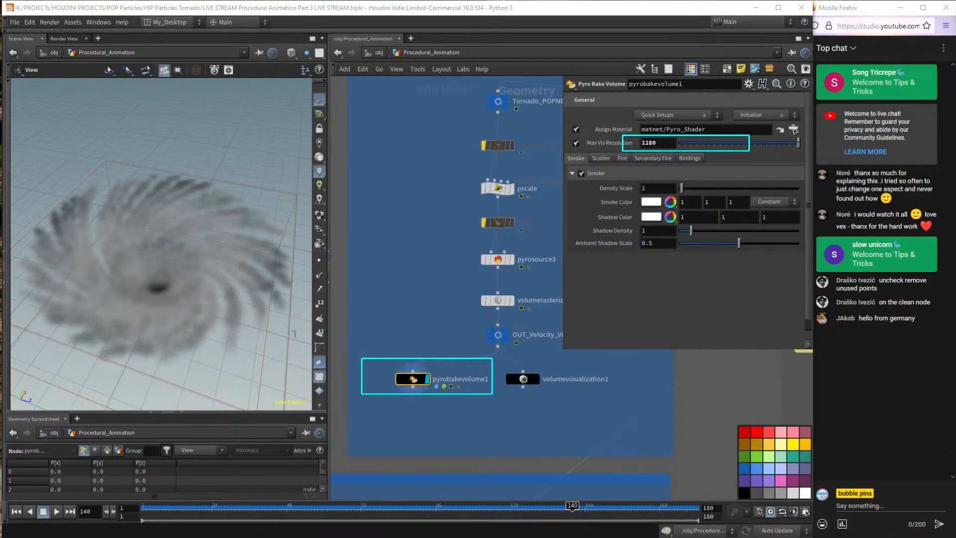
{"action": "left_click", "coordinate": [473, 335]}
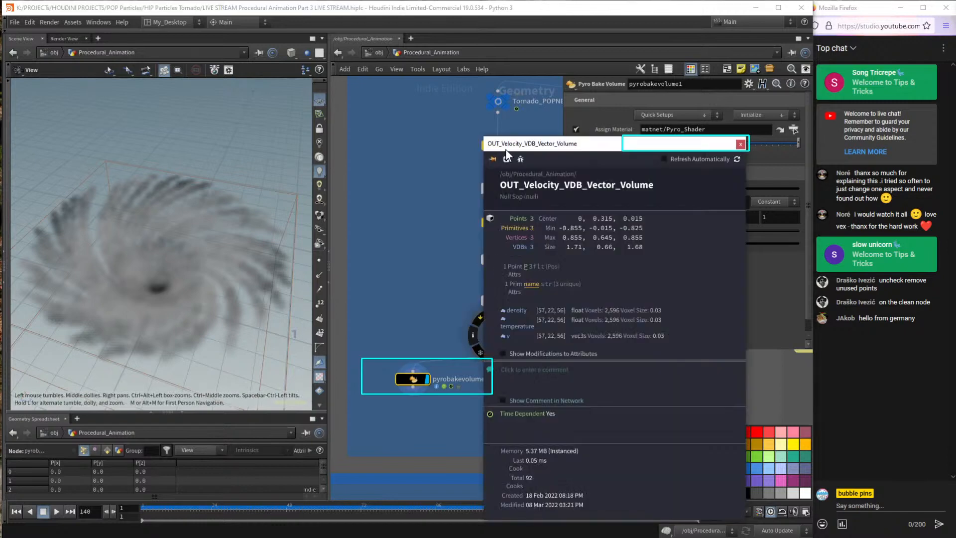
{"action": "left_click_drag", "start_coordinate": [505, 148], "coordinate": [244, 71]}
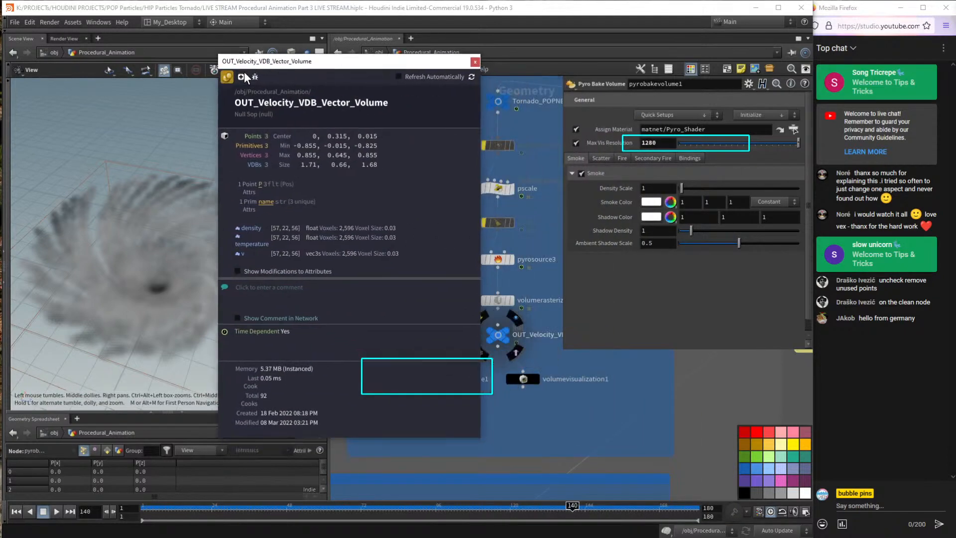
{"action": "left_click_drag", "start_coordinate": [326, 61], "coordinate": [713, 257]}
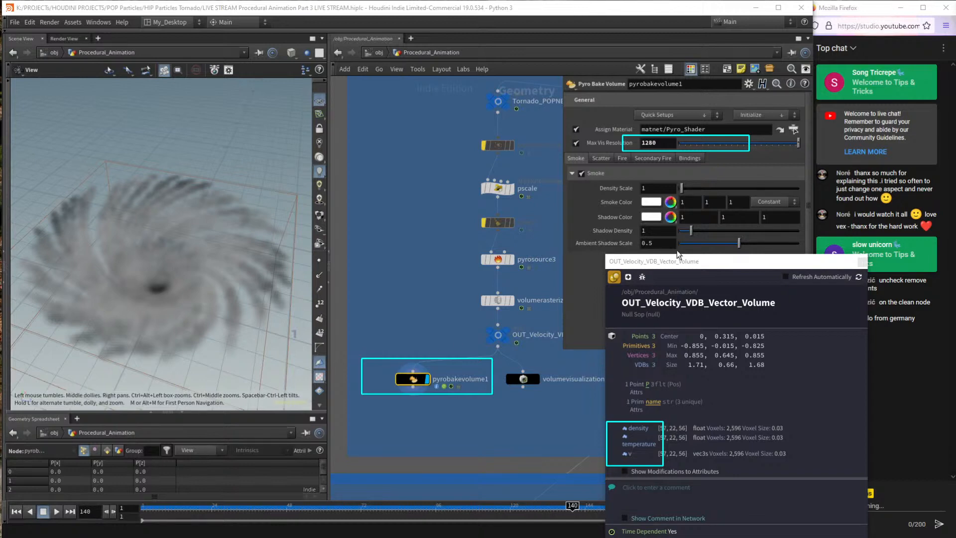
{"action": "left_click", "coordinate": [613, 278]}
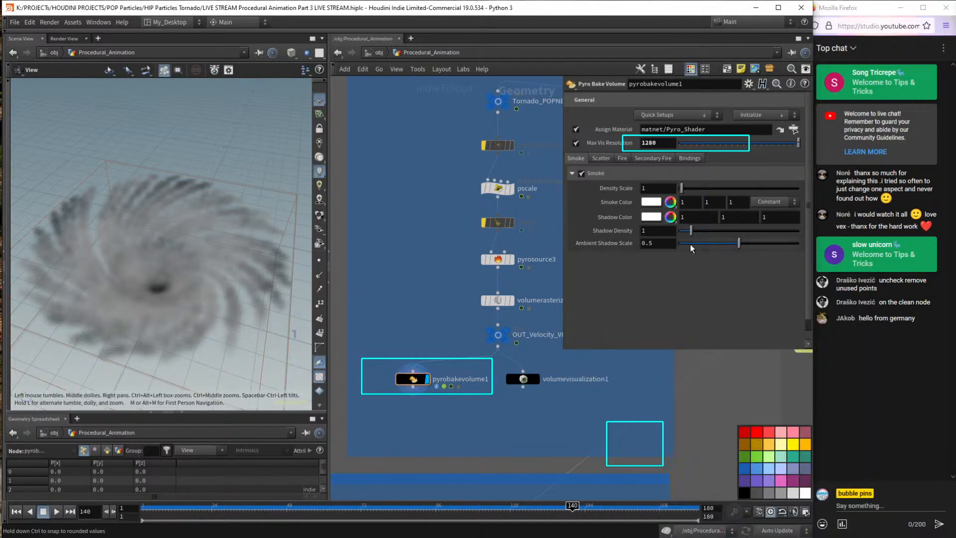
Raise the smoke Density Scale of pyrobakevolume1 first to 5 and finally to 50, viewing the tornado from the side and above.
{"action": "left_click_drag", "start_coordinate": [381, 334], "coordinate": [450, 393]}
{"action": "left_click_drag", "start_coordinate": [390, 350], "coordinate": [415, 392]}
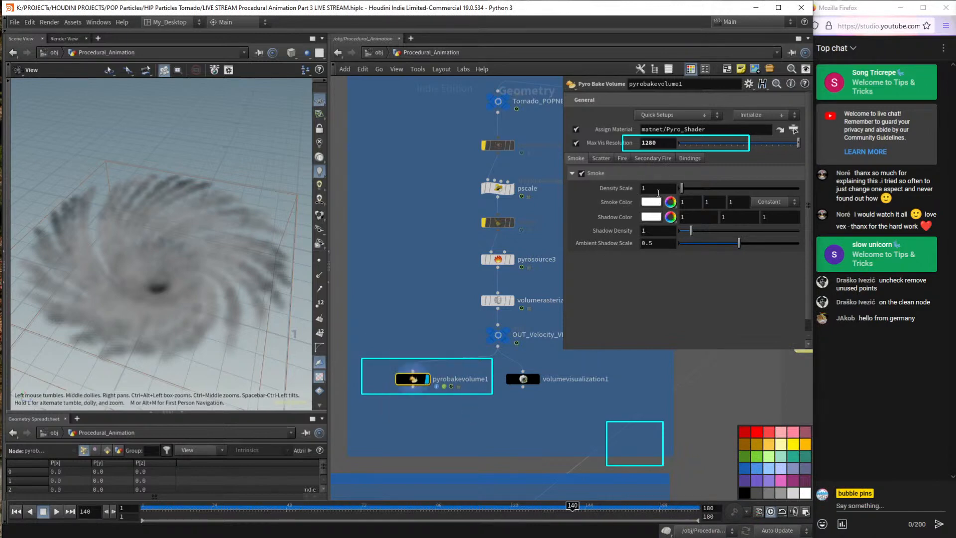
{"action": "left_click_drag", "start_coordinate": [198, 237], "coordinate": [194, 209]}
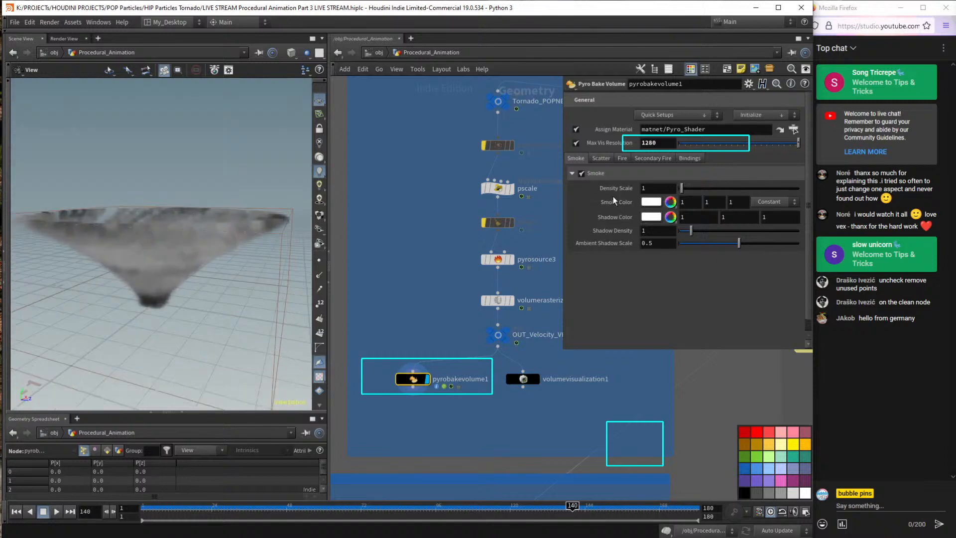
{"action": "left_click", "coordinate": [665, 191]}
{"action": "type", "text": "5"}
{"action": "key", "text": "Return"}
{"action": "left_click_drag", "start_coordinate": [231, 219], "coordinate": [231, 248]}
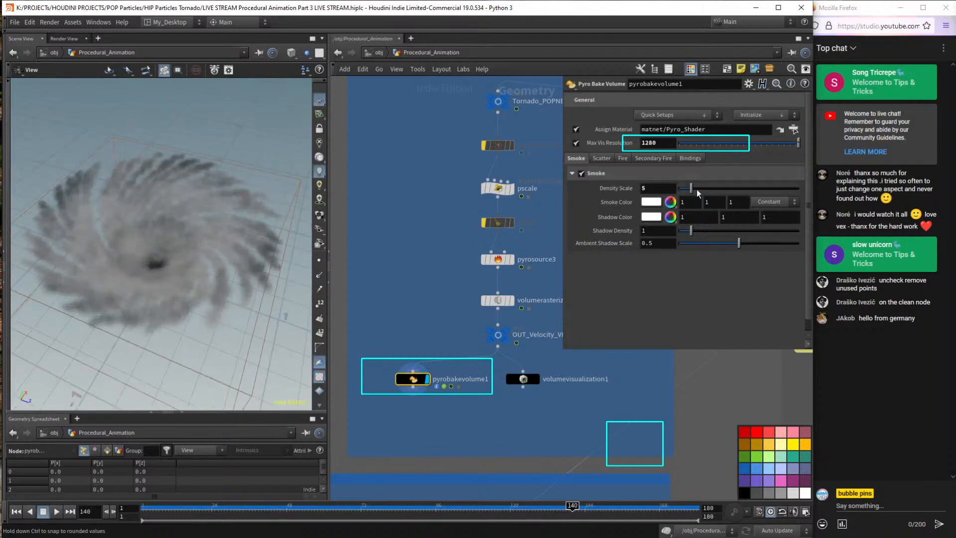
{"action": "left_click_drag", "start_coordinate": [692, 189], "coordinate": [931, 221]}
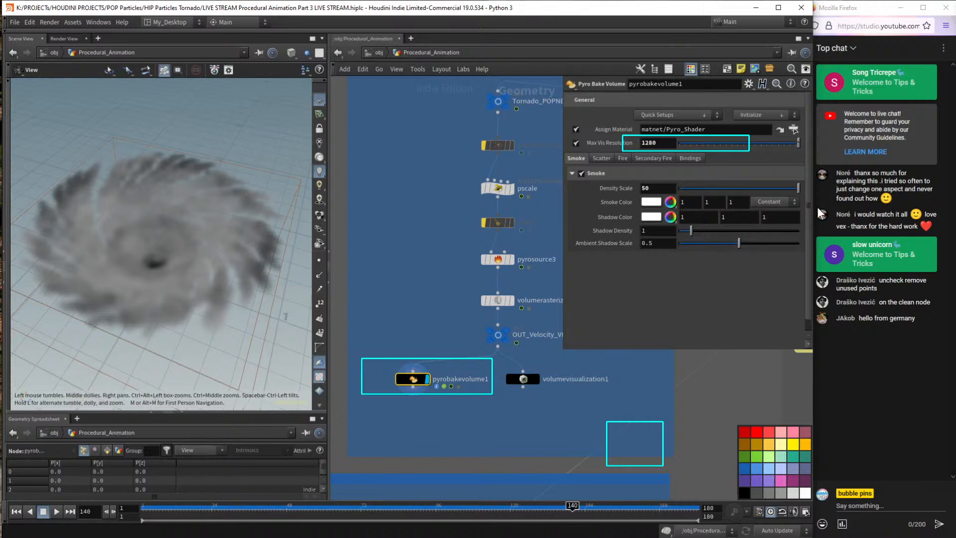
{"action": "left_click_drag", "start_coordinate": [795, 188], "coordinate": [895, 217]}
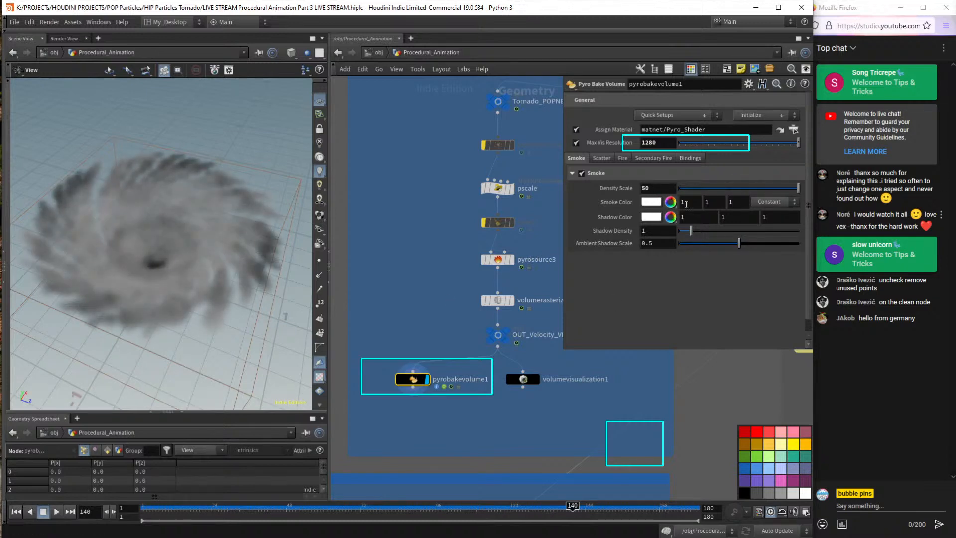
Change the Smoke Color of pyrobakevolume1 to pure red (FF0000).
{"action": "left_click", "coordinate": [649, 203]}
{"action": "left_click", "coordinate": [610, 128]}
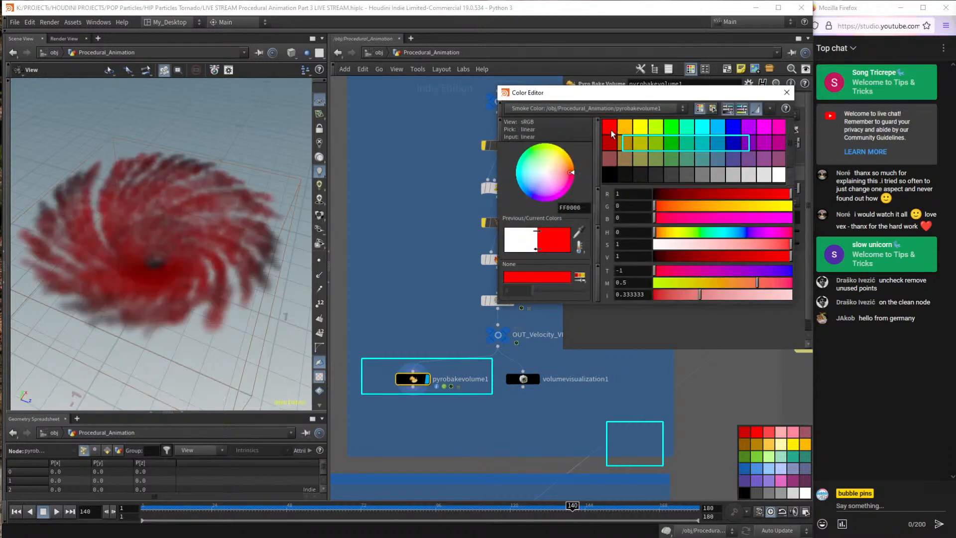
{"action": "left_click_drag", "start_coordinate": [218, 249], "coordinate": [197, 339]}
{"action": "left_click", "coordinate": [786, 93]}
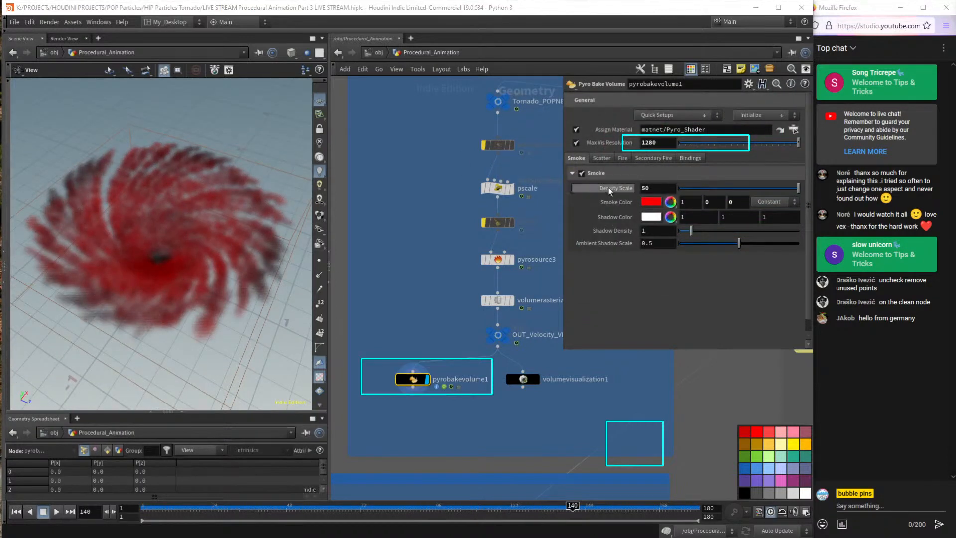
Enable Scatter on pyrobakevolume1 with an Intensity Scale of 370, trying a Hot Core Scale of 250 before returning it to 0.
{"action": "left_click", "coordinate": [601, 158]}
{"action": "left_click", "coordinate": [580, 174]}
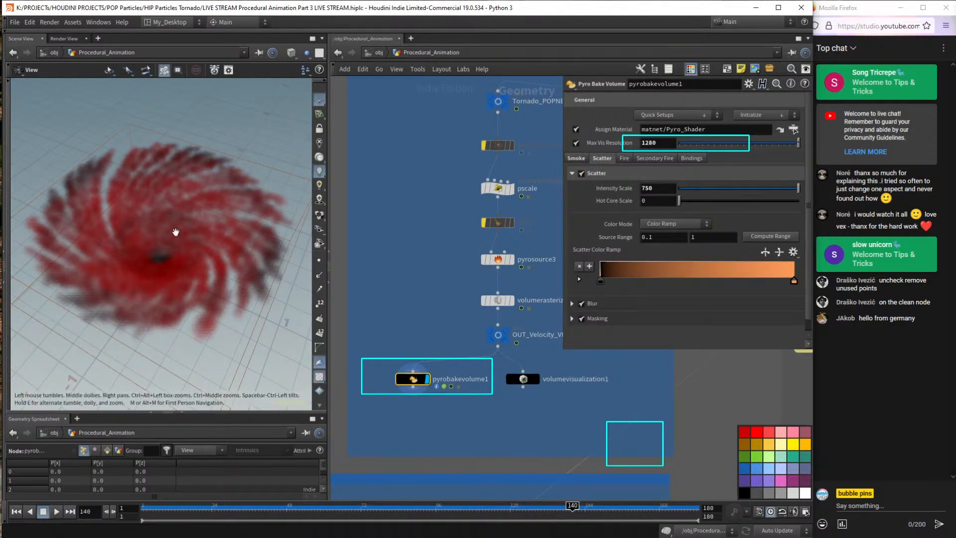
{"action": "mouse_move", "coordinate": [170, 223]}
{"action": "left_mouse_down"}
{"action": "mouse_move", "coordinate": [178, 208]}
{"action": "mouse_move", "coordinate": [140, 190]}
{"action": "mouse_move", "coordinate": [177, 219]}
{"action": "left_mouse_up"}
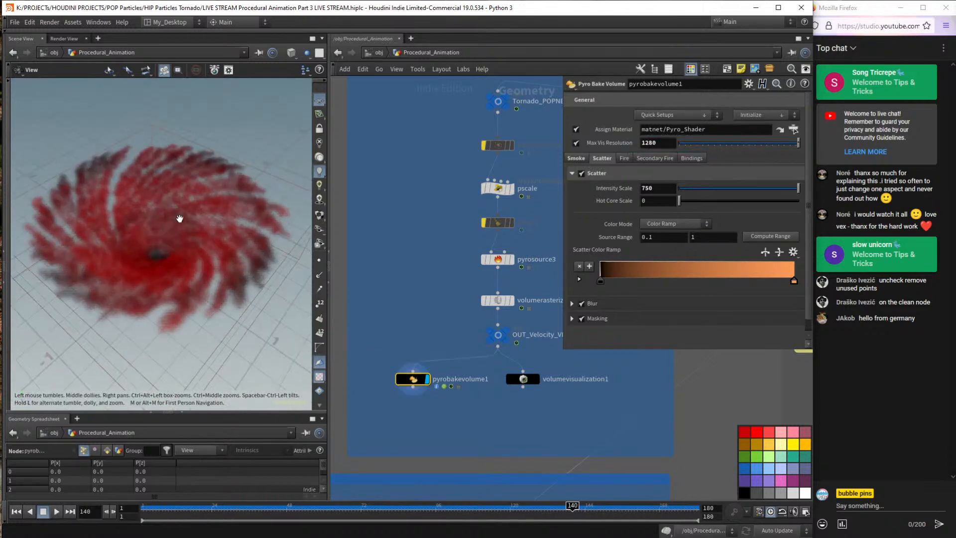
{"action": "left_click_drag", "start_coordinate": [703, 188], "coordinate": [687, 204]}
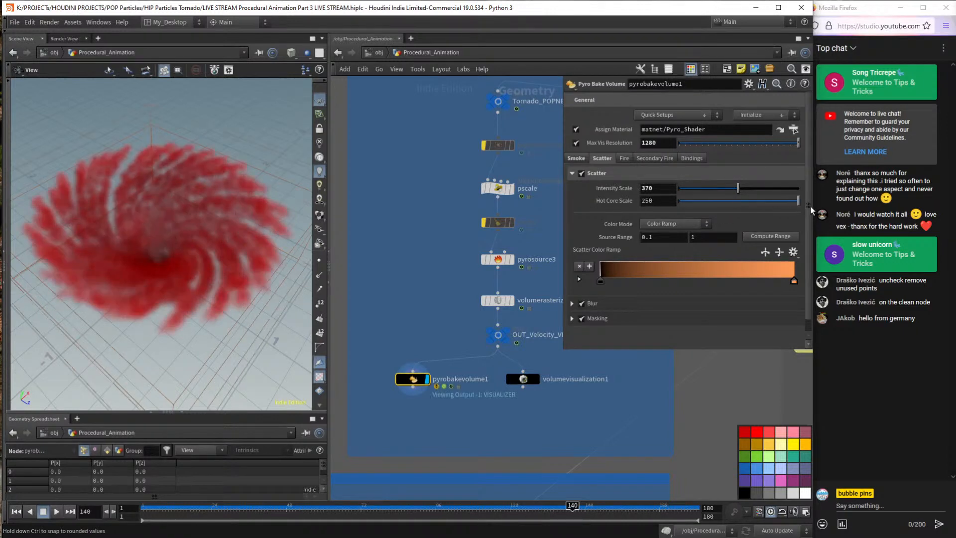
{"action": "left_click_drag", "start_coordinate": [811, 209], "coordinate": [458, 224]}
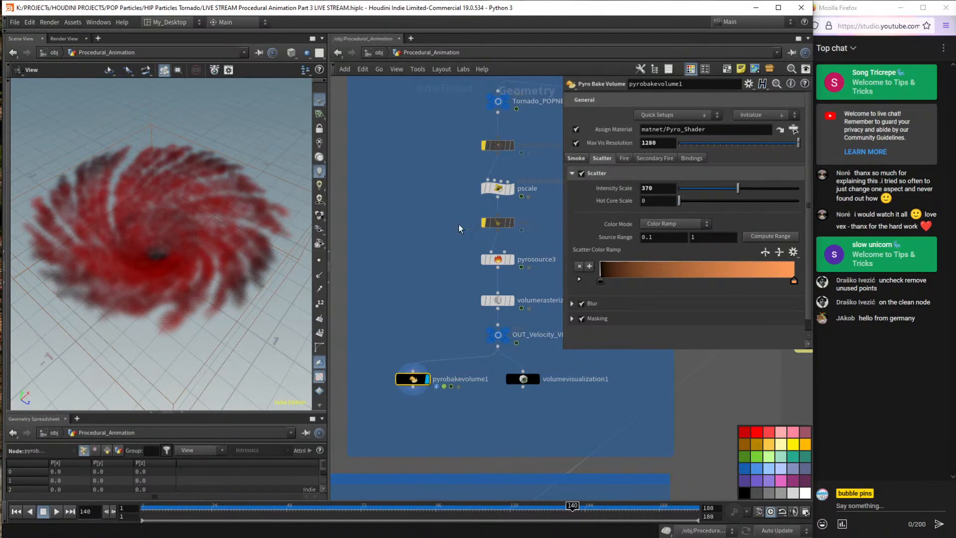
Display the volume rasterize attributes node and the pyrosource3 node in turn to compare the volume with its source points.
{"action": "middle_click_drag", "start_coordinate": [421, 198], "coordinate": [398, 211]}
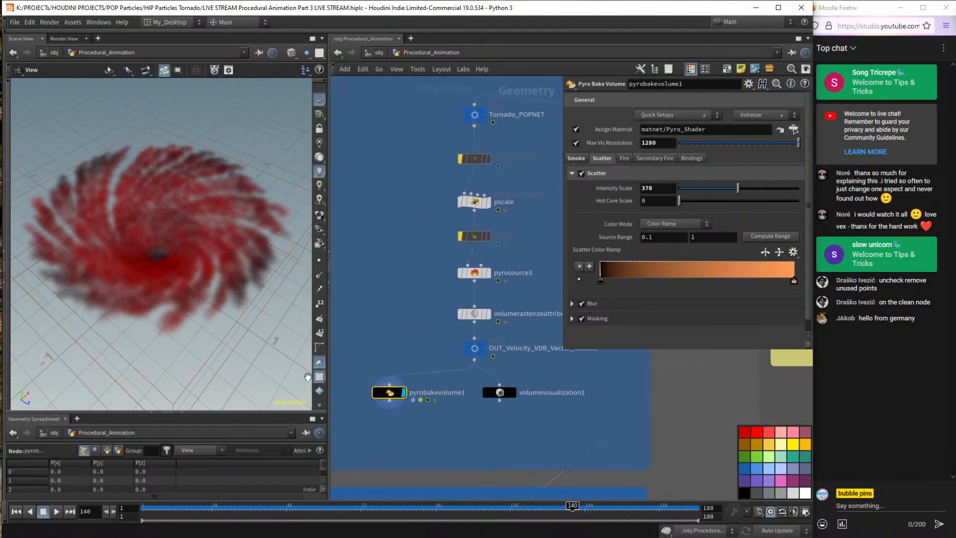
{"action": "left_click", "coordinate": [472, 313]}
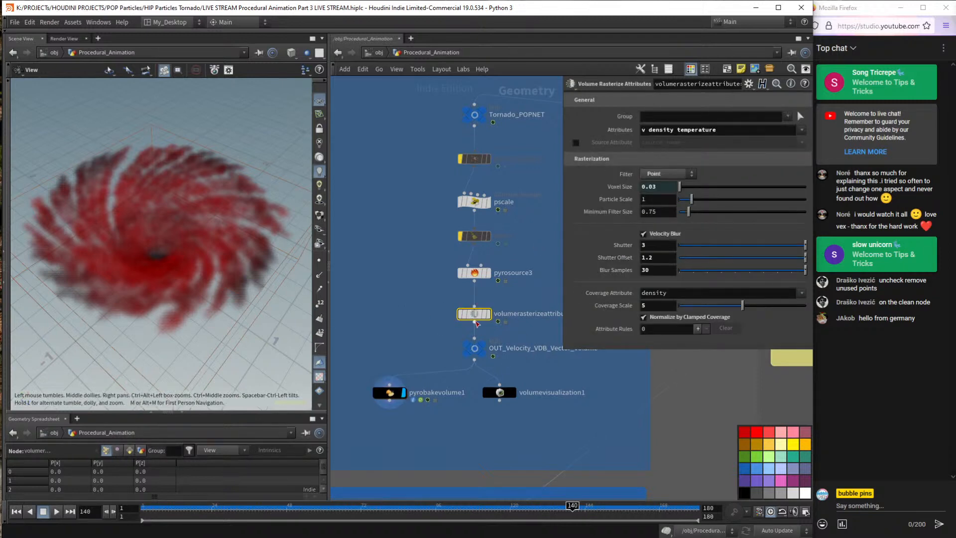
{"action": "left_click", "coordinate": [488, 314]}
{"action": "left_click", "coordinate": [474, 272]}
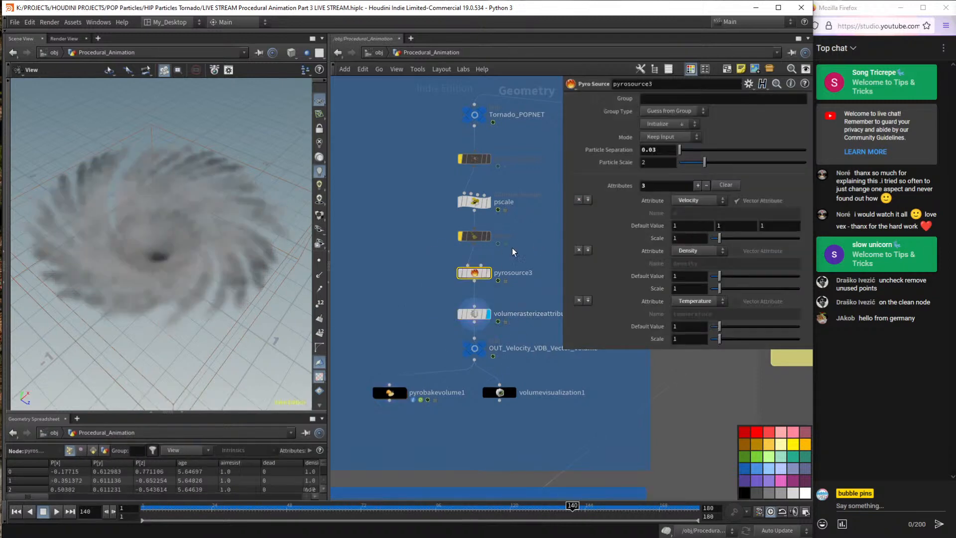
{"action": "left_click", "coordinate": [489, 273]}
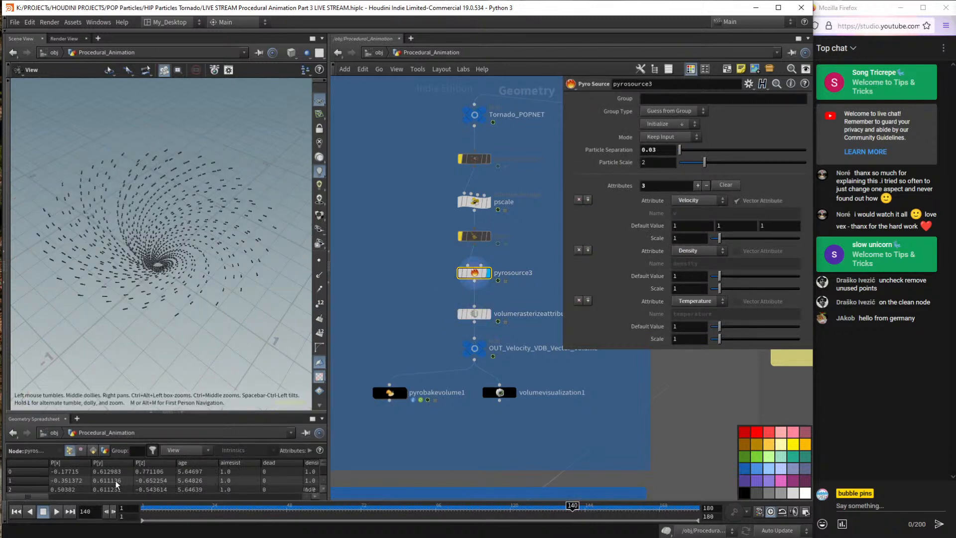
Filter the geometry spreadsheet attributes by "temp" and enlarge the spreadsheet to inspect the temperature values of the pyrosource3 points.
{"action": "left_click_drag", "start_coordinate": [25, 493], "coordinate": [76, 498]}
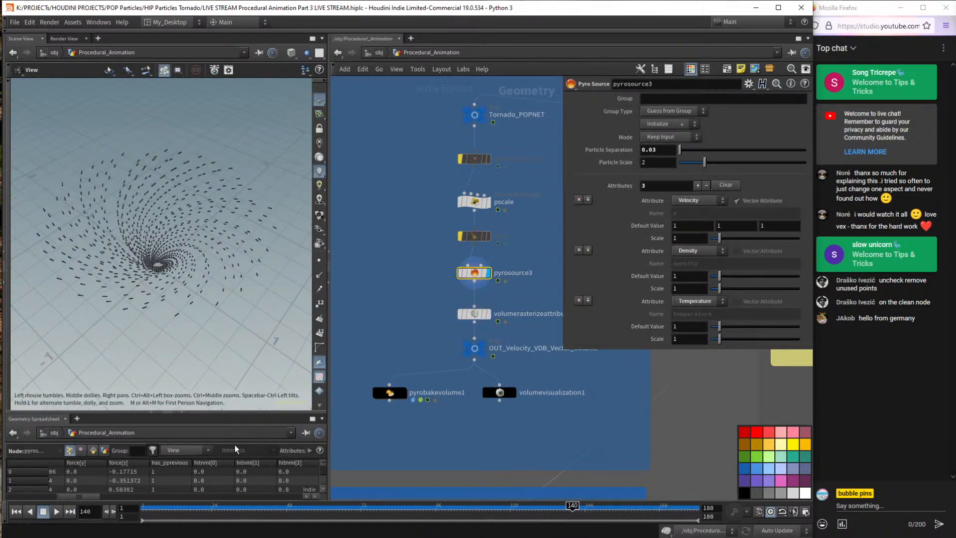
{"action": "scroll", "coordinate": [238, 447], "scroll_direction": "down", "scroll_amount": 1}
{"action": "type", "text": "temperature"}
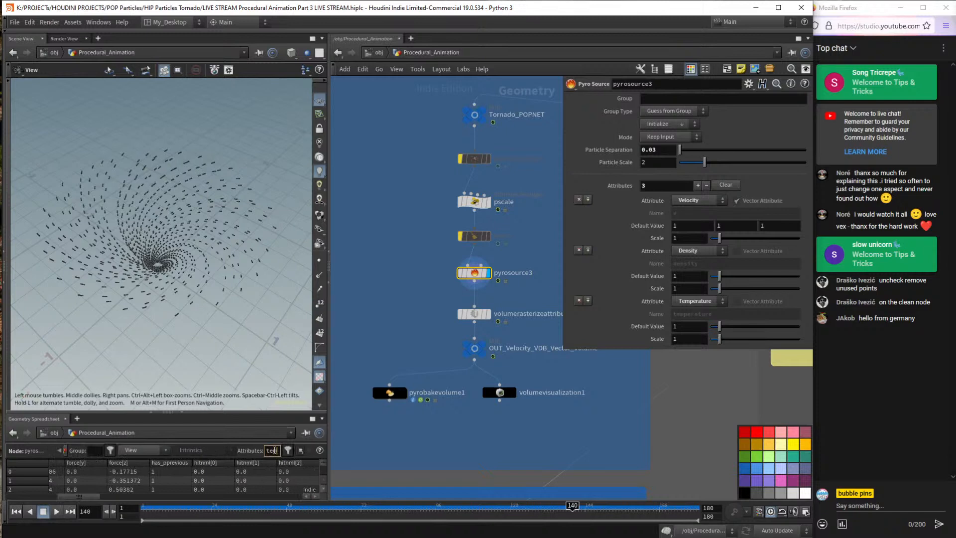
{"action": "key", "text": "Return"}
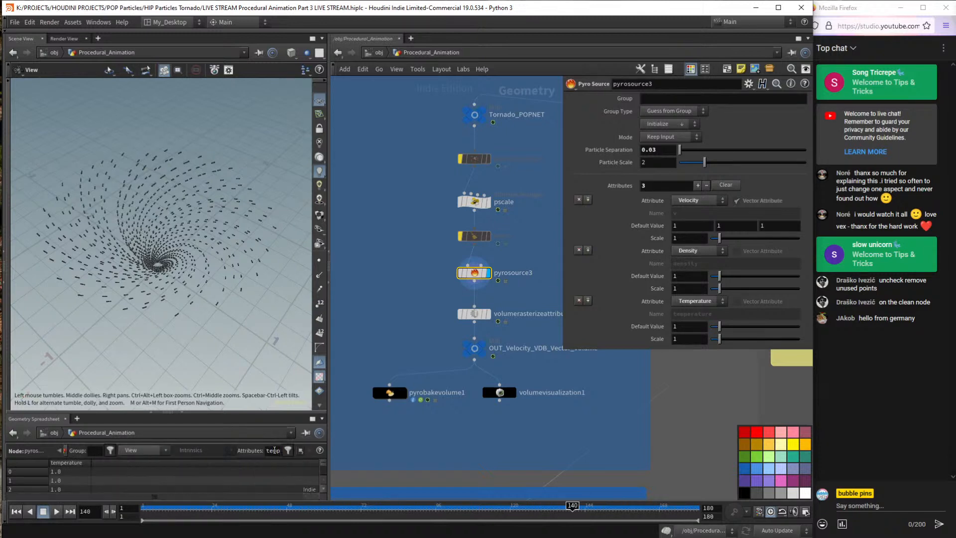
{"action": "left_click_drag", "start_coordinate": [66, 411], "coordinate": [67, 355]}
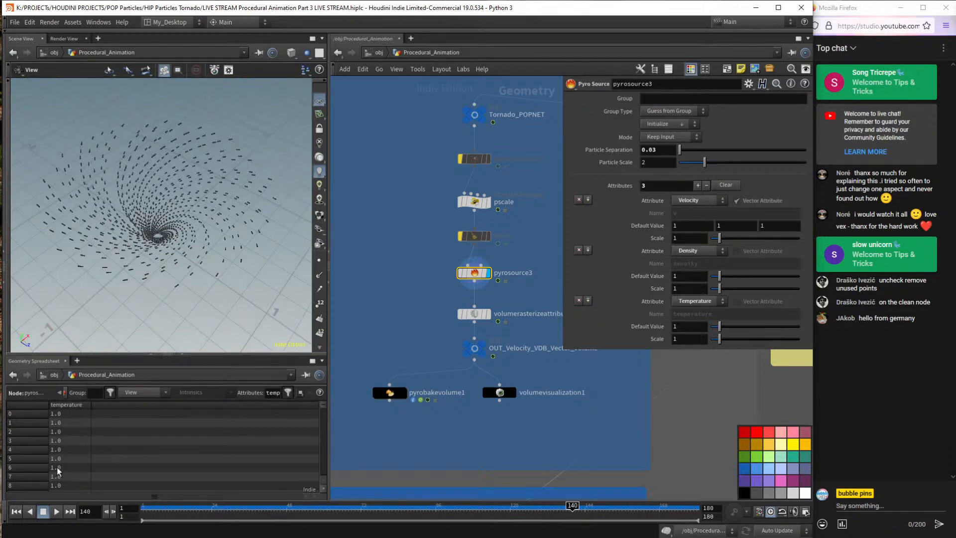
Display pyrobakevolume1 again and enable its Fire component, shrinking the spreadsheet to view the burning tornado from above and the side.
{"action": "left_click", "coordinate": [405, 393]}
{"action": "left_click_drag", "start_coordinate": [134, 218], "coordinate": [199, 245]}
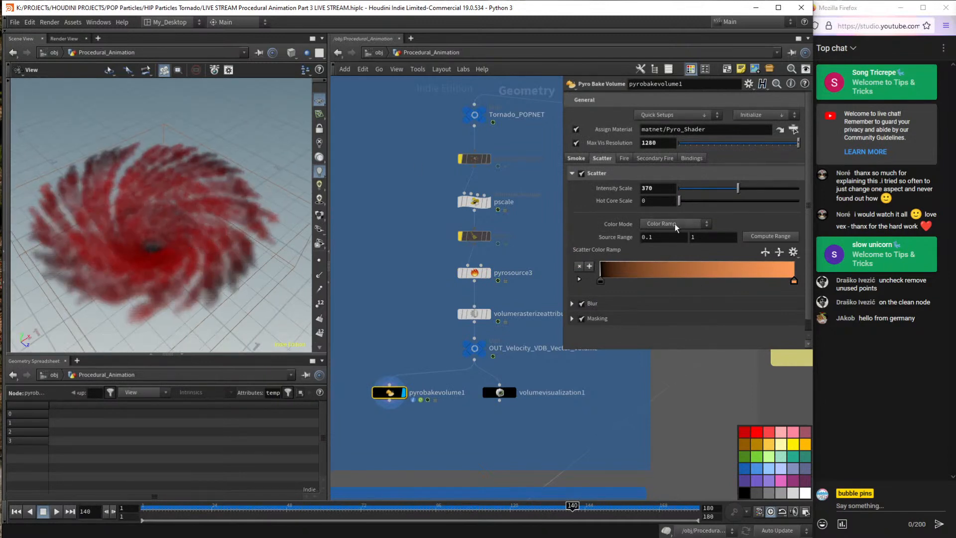
{"action": "left_click_drag", "start_coordinate": [679, 200], "coordinate": [591, 202]}
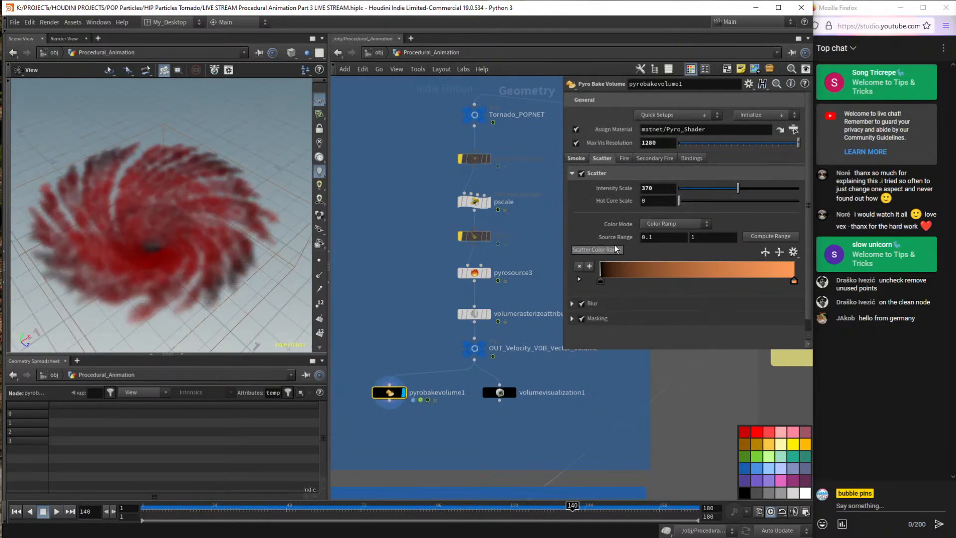
{"action": "left_click", "coordinate": [623, 158]}
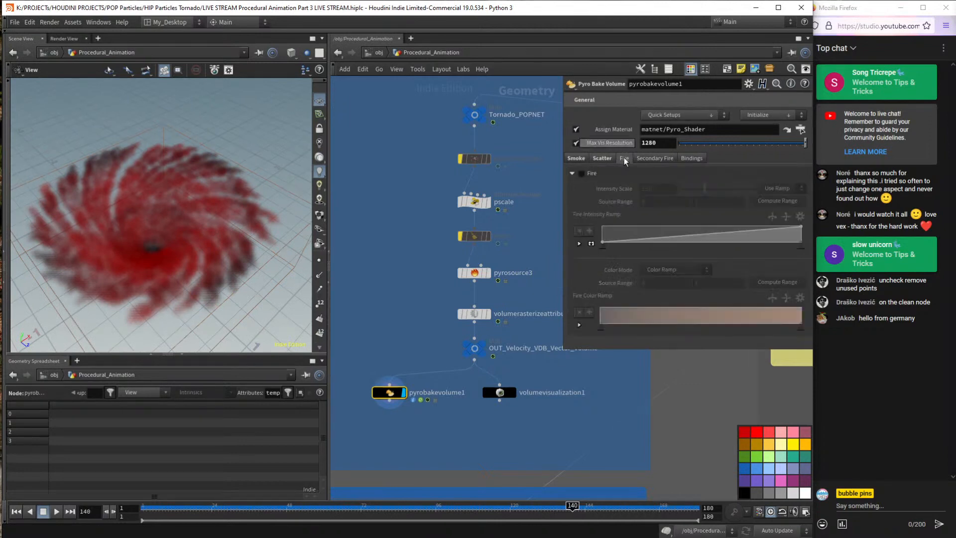
{"action": "left_click", "coordinate": [581, 174]}
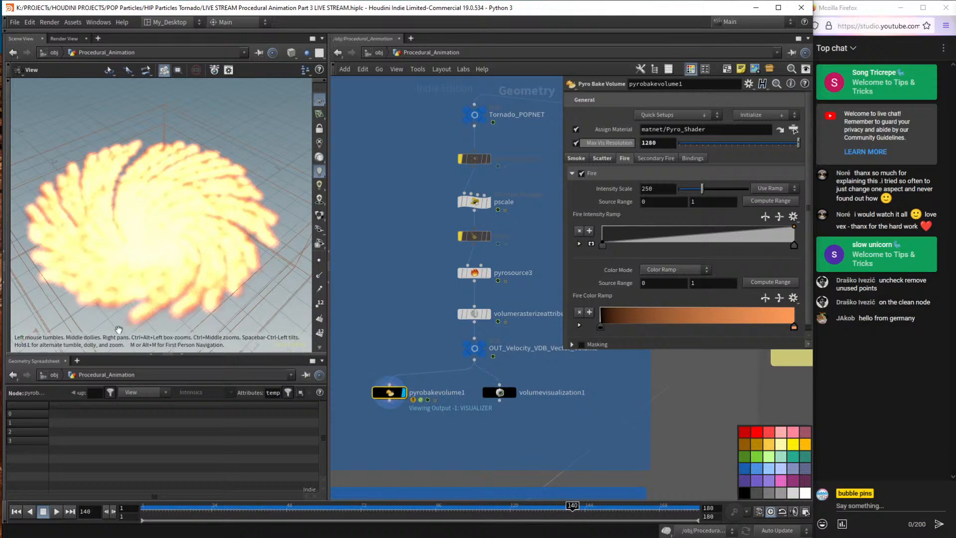
{"action": "left_click_drag", "start_coordinate": [222, 356], "coordinate": [222, 413]}
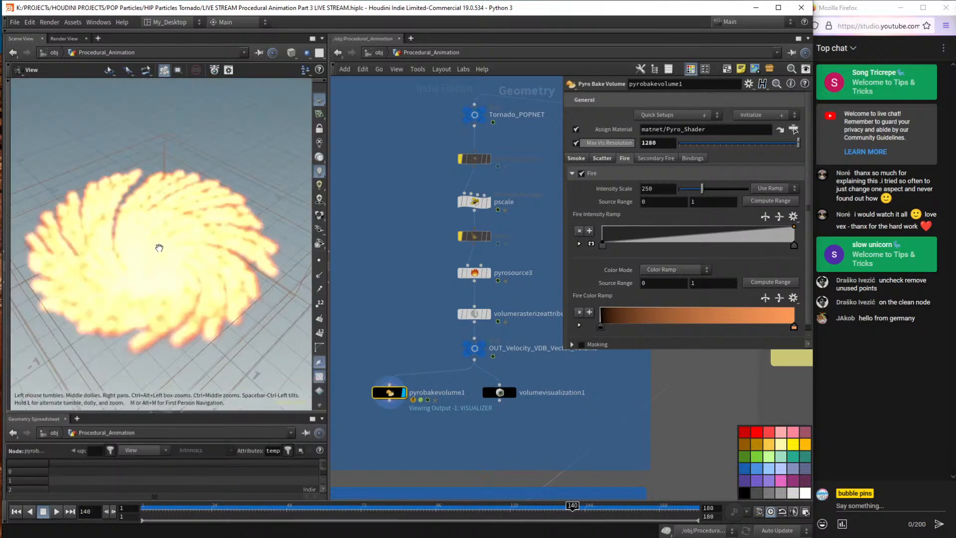
{"action": "left_click_drag", "start_coordinate": [160, 248], "coordinate": [180, 247]}
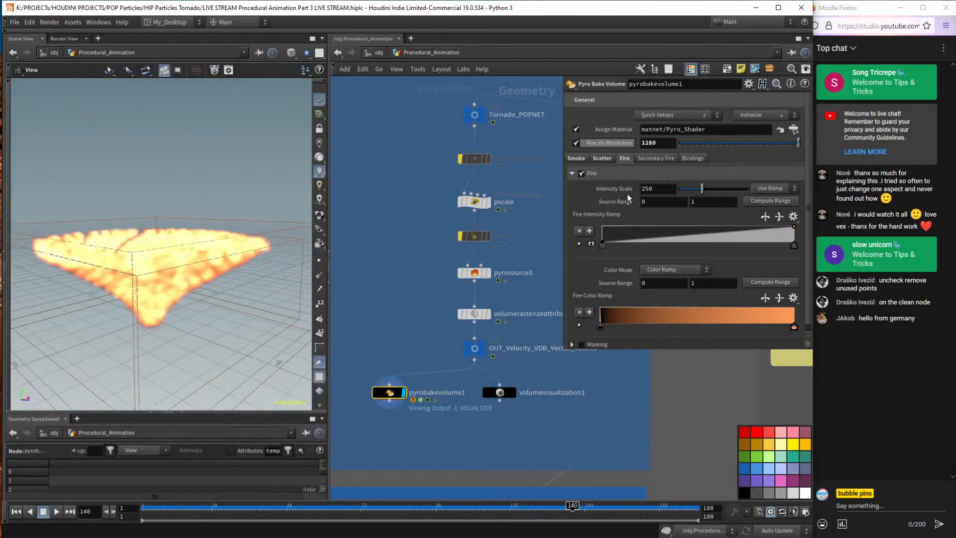
Review the Scatter and Fire settings of pyrobakevolume1 and bring up its Bindings settings.
{"action": "left_click", "coordinate": [601, 158]}
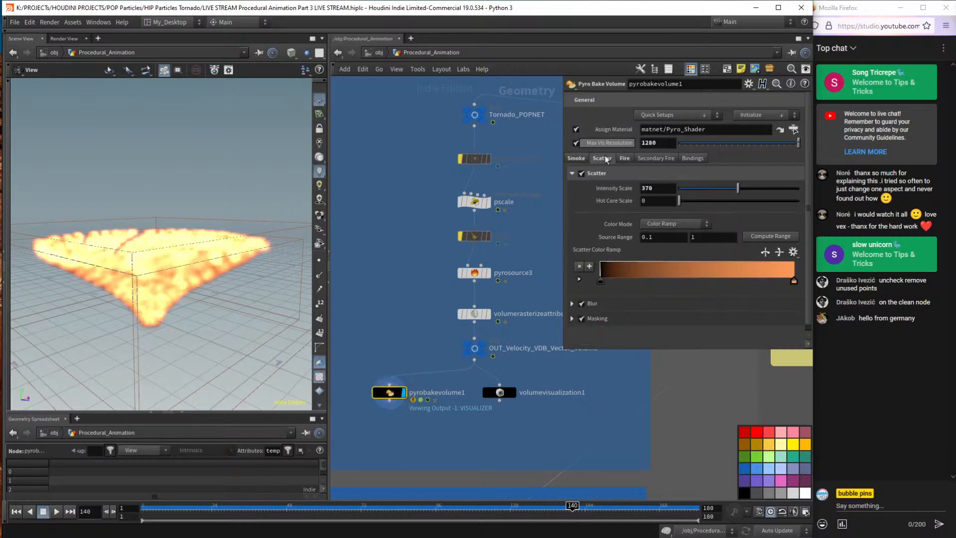
{"action": "left_click", "coordinate": [624, 158]}
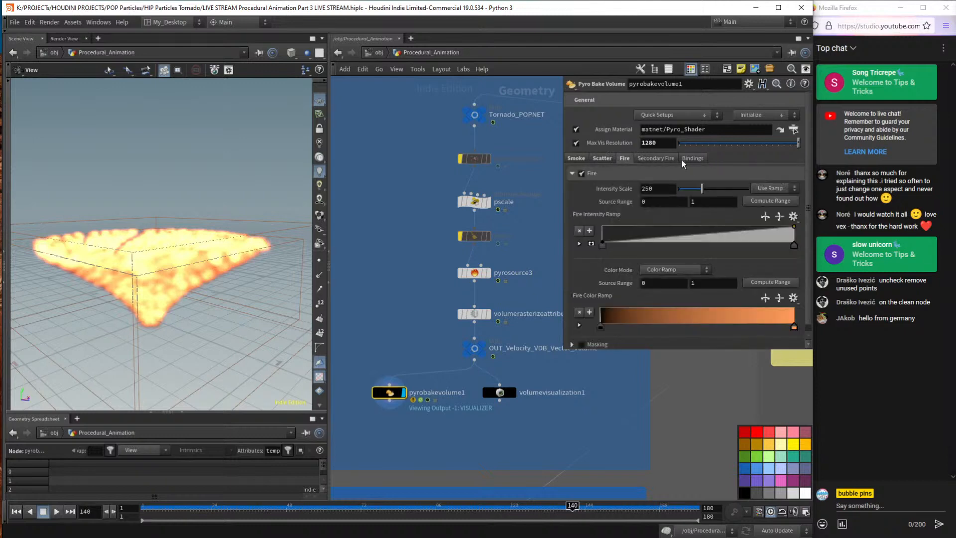
{"action": "left_click", "coordinate": [694, 159]}
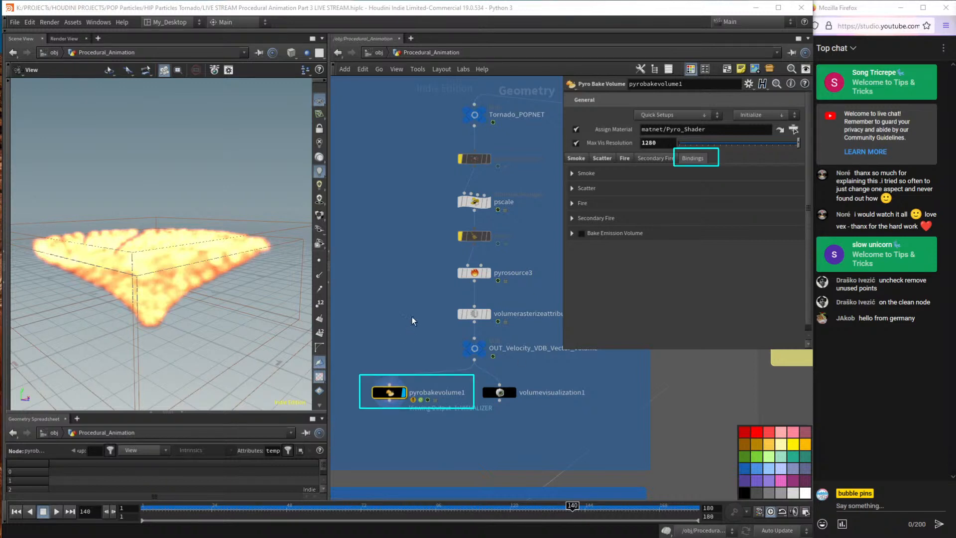
Examine the Smoke and Scatter volume bindings of pyrobakevolume1, including the smoke, source, mask and scatter volumes.
{"action": "left_click", "coordinate": [575, 173]}
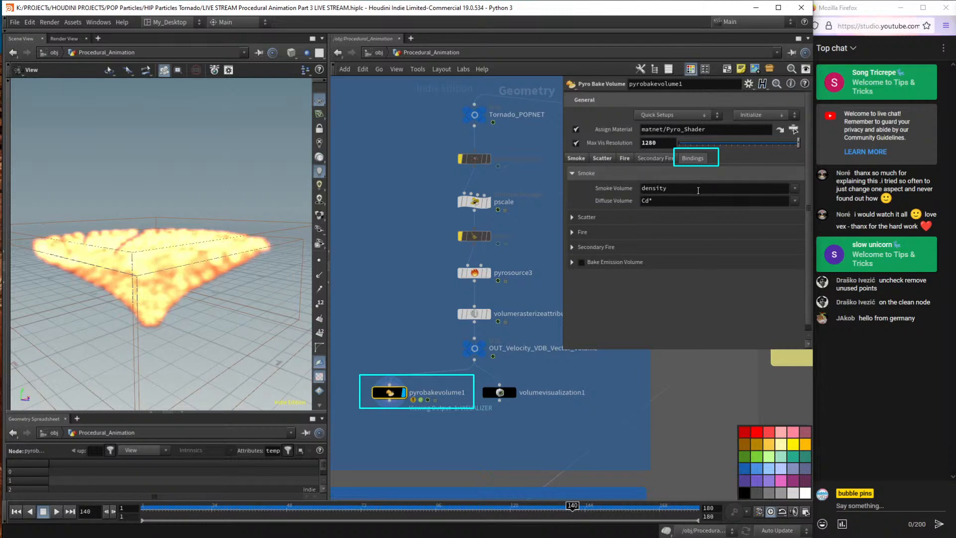
{"action": "double_click", "coordinate": [678, 190]}
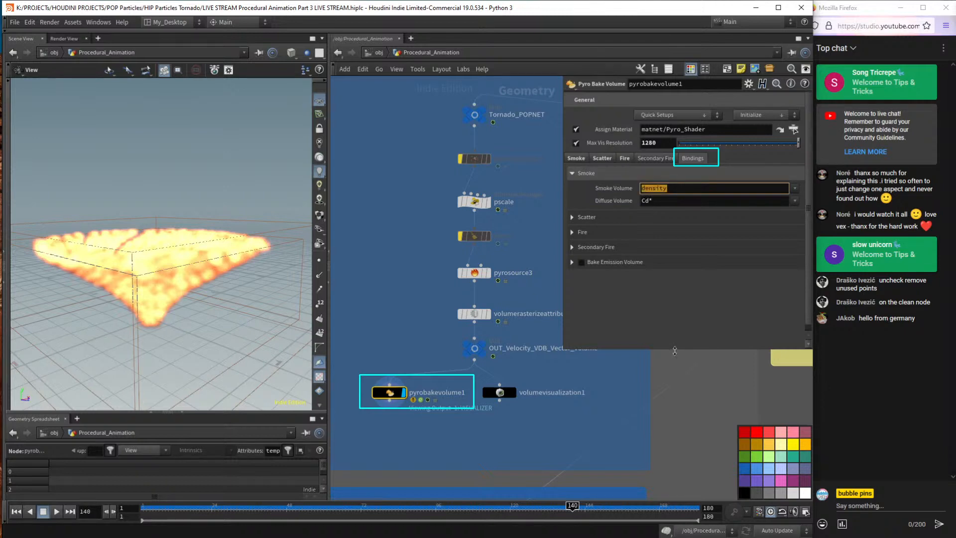
{"action": "left_click", "coordinate": [574, 217]}
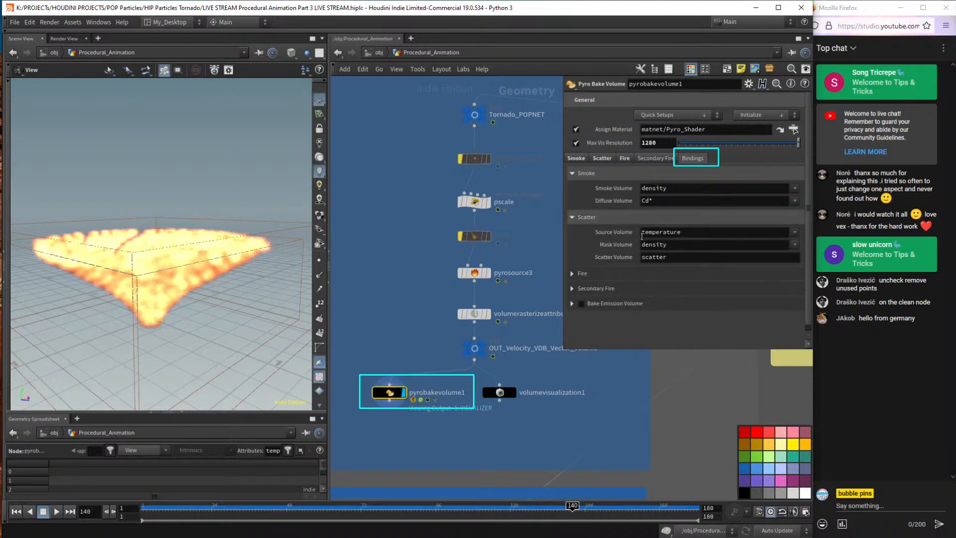
{"action": "double_click", "coordinate": [702, 244]}
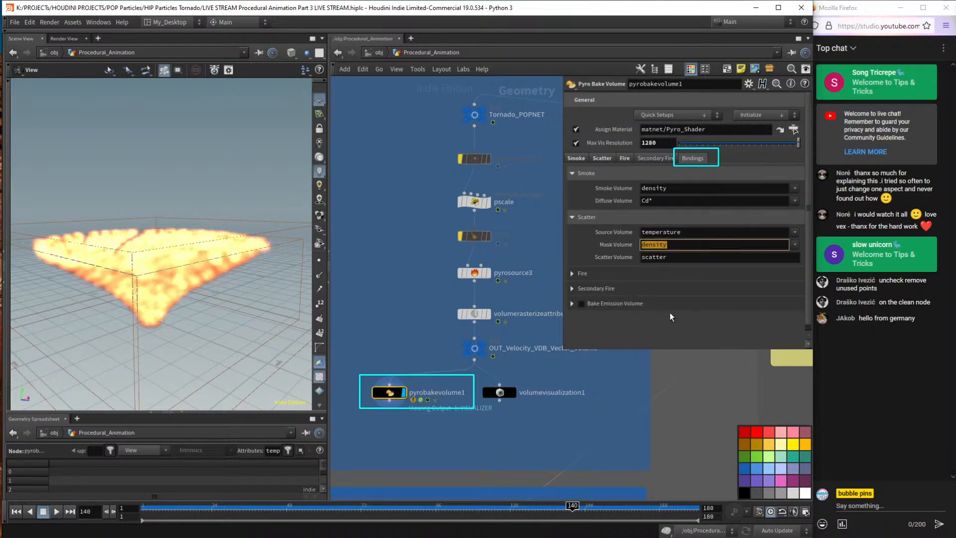
{"action": "left_click", "coordinate": [675, 257]}
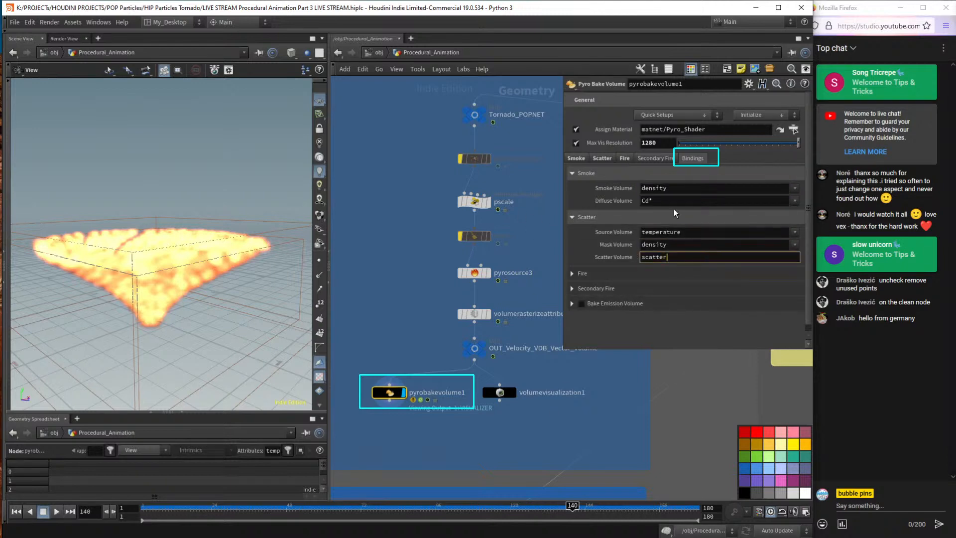
{"action": "left_click", "coordinate": [577, 216]}
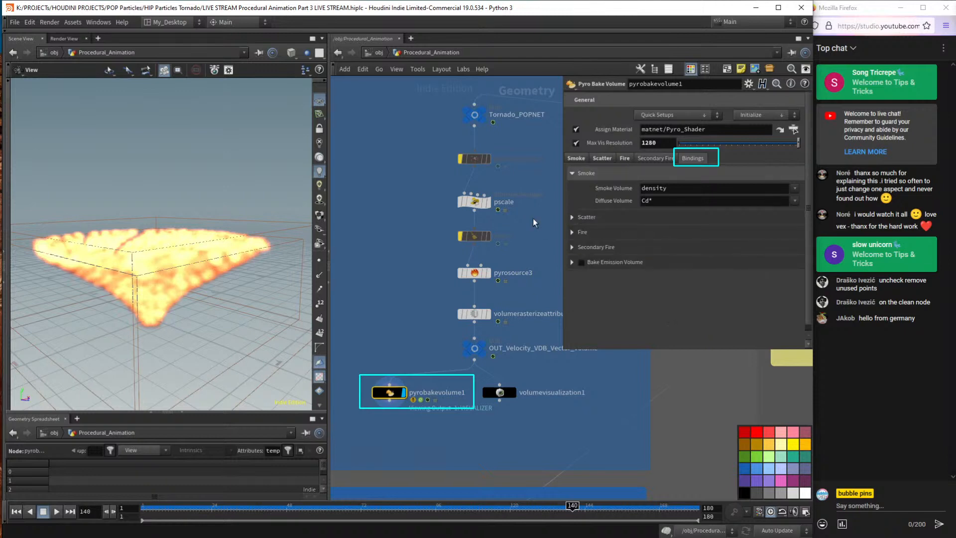
Examine pyrobakevolume1's Fire, Secondary Fire and Bake Emission Volume bindings.
{"action": "left_click", "coordinate": [579, 233]}
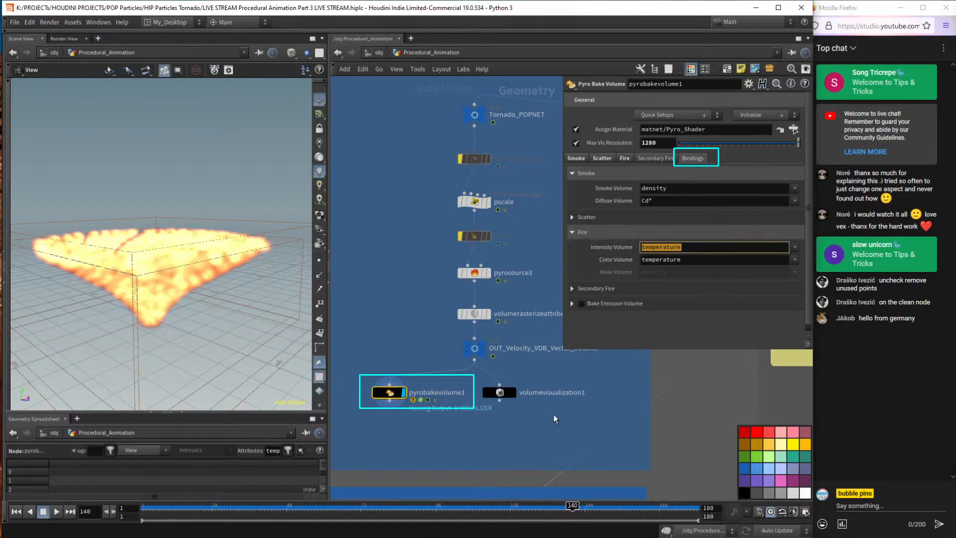
{"action": "left_click", "coordinate": [573, 289]}
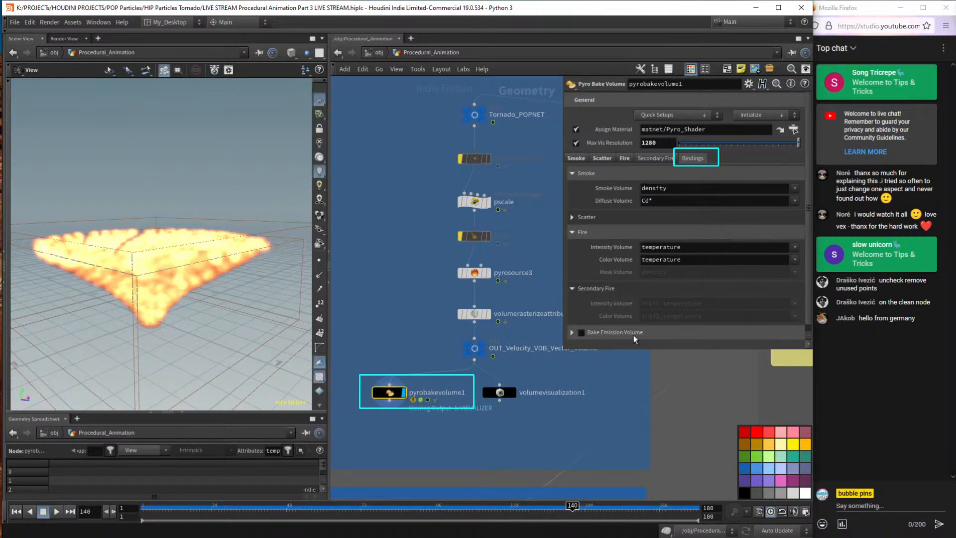
{"action": "left_click", "coordinate": [571, 333]}
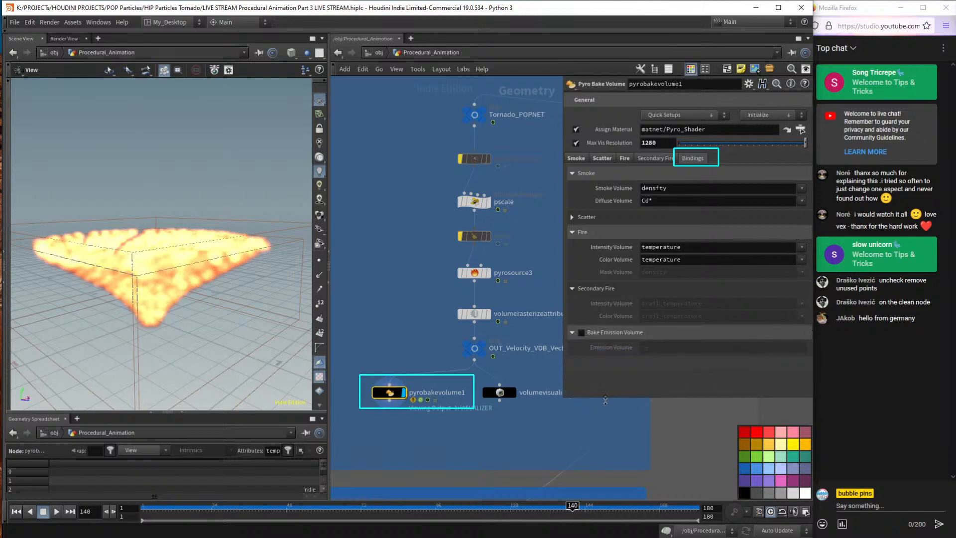
Enable Bake Emission Volume on pyrobakevolume1 and set the Emission Volume to "density".
{"action": "left_click", "coordinate": [580, 332]}
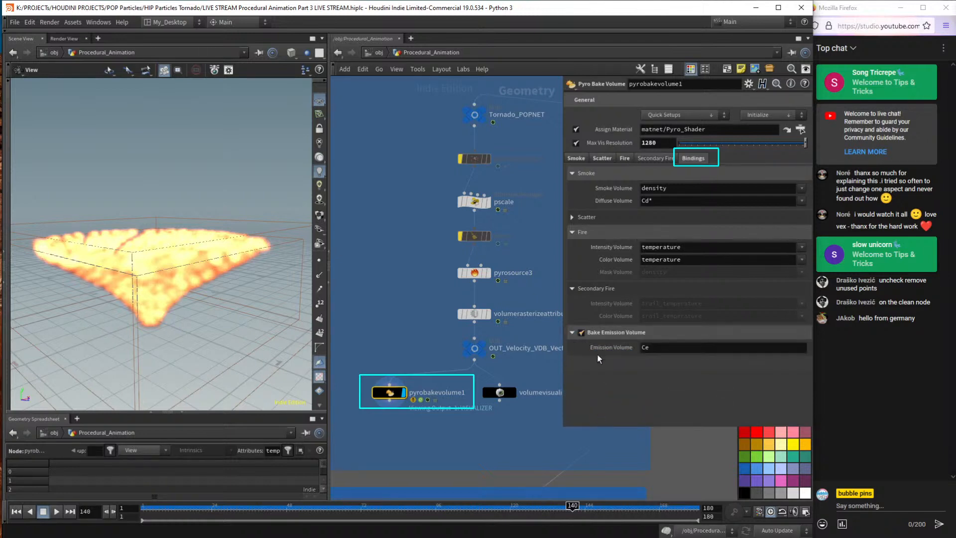
{"action": "left_click", "coordinate": [651, 349]}
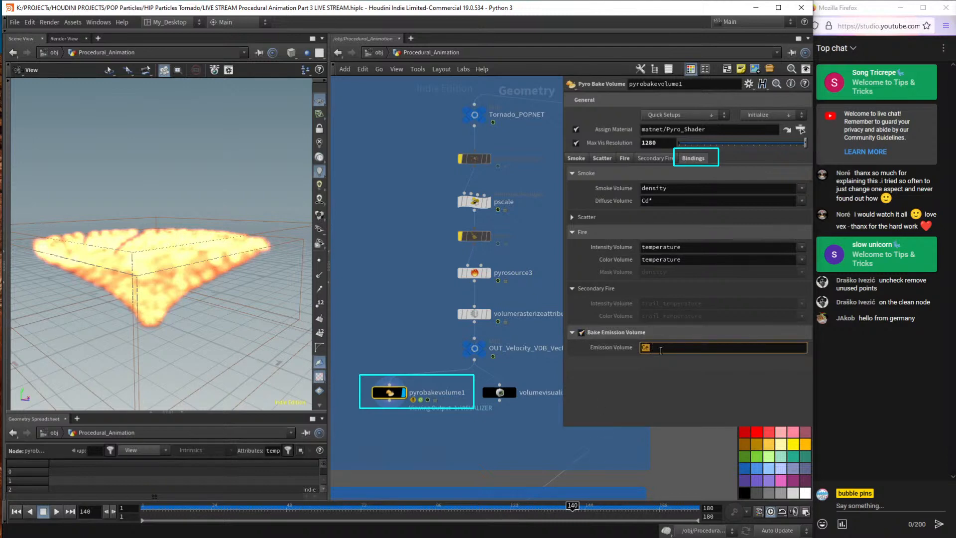
{"action": "type", "text": "density"}
{"action": "key", "text": "Return"}
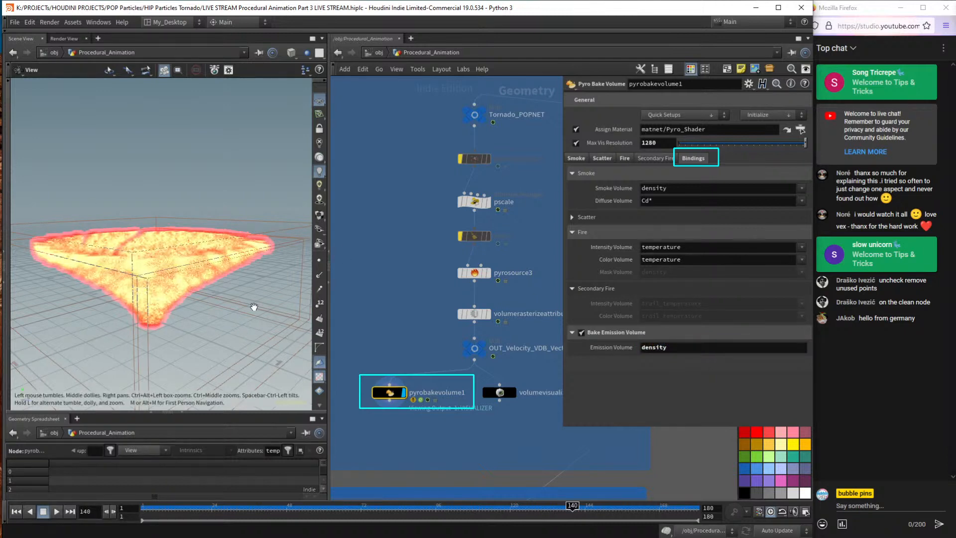
Toggle Bake Emission Volume and display the OUT_Velocity_VDB_Vector_Volume null and pyrobakevolume1 in turn to compare their volumes.
{"action": "left_click", "coordinate": [580, 333]}
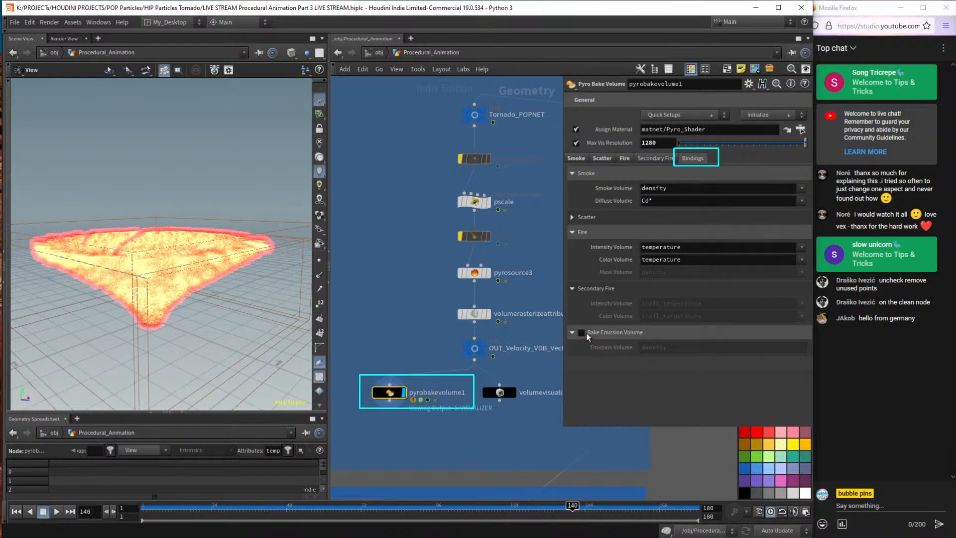
{"action": "left_click", "coordinate": [581, 332]}
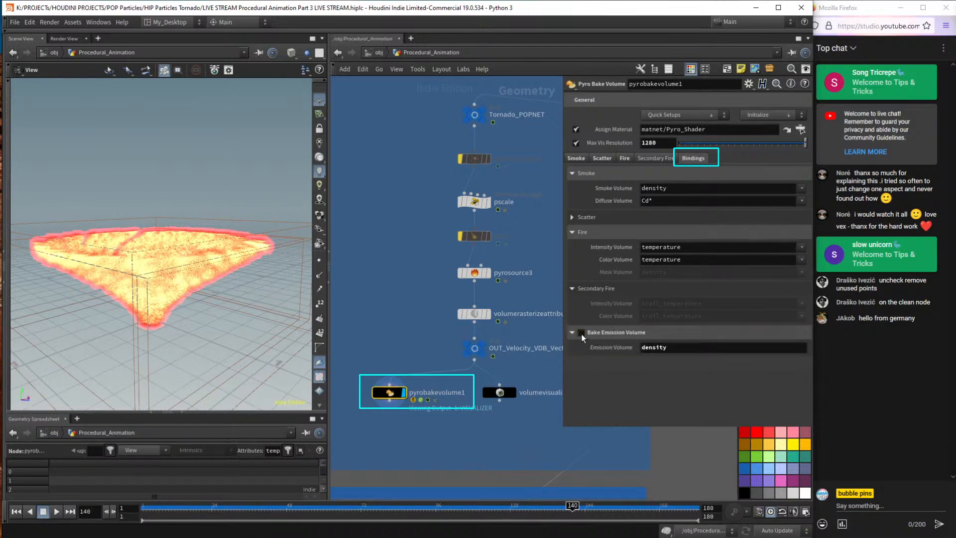
{"action": "left_click", "coordinate": [471, 349]}
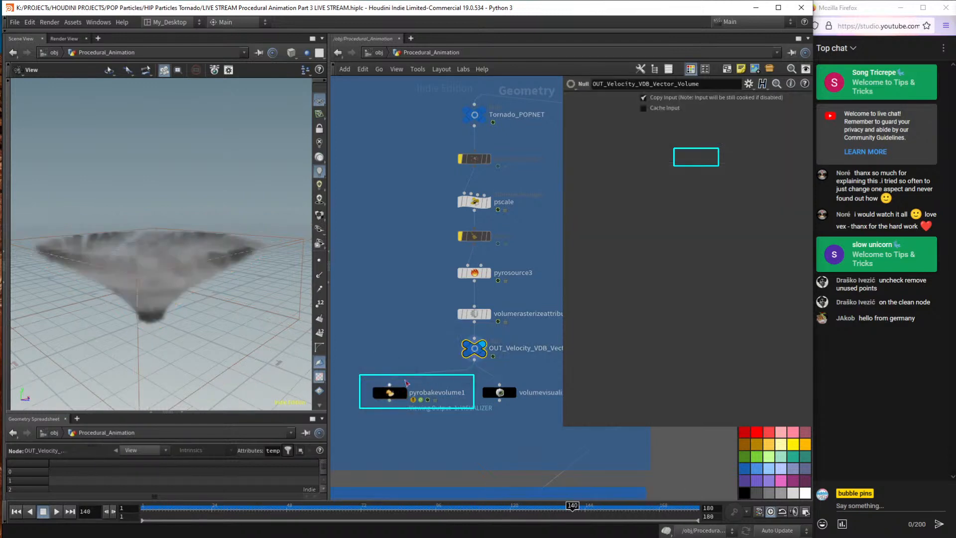
{"action": "left_click", "coordinate": [381, 393]}
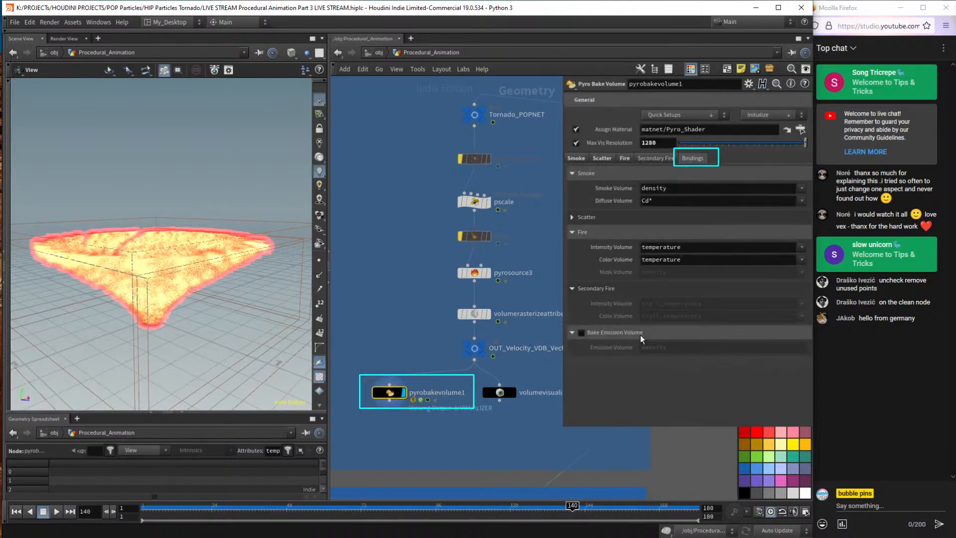
Turn Bake Emission Volume back on and set the Emission Volume to "Ce".
{"action": "left_click", "coordinate": [581, 332]}
{"action": "left_click", "coordinate": [722, 347]}
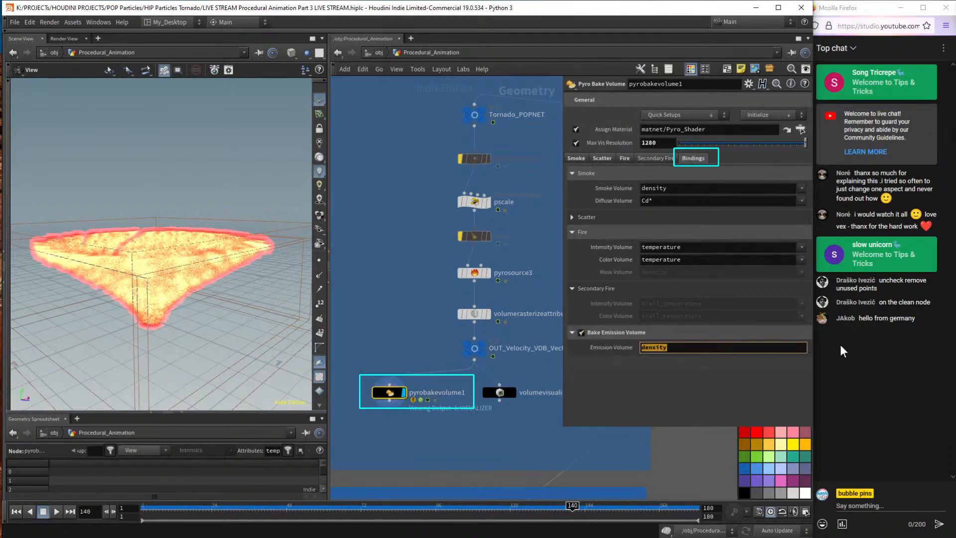
{"action": "type", "text": "Ce"}
{"action": "key", "text": "Return"}
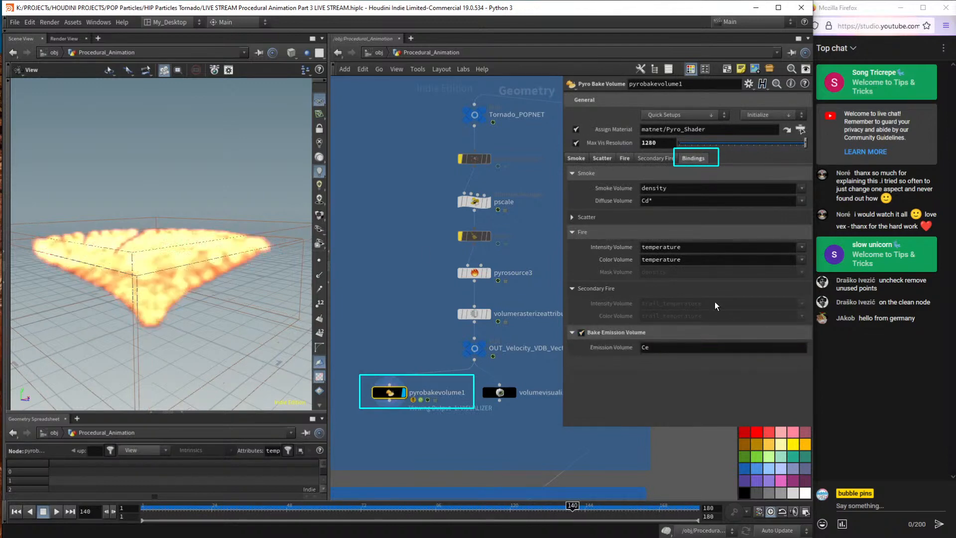
Replace the Emission Volume binding of pyrobakevolume1 with "density".
{"action": "left_click", "coordinate": [633, 348]}
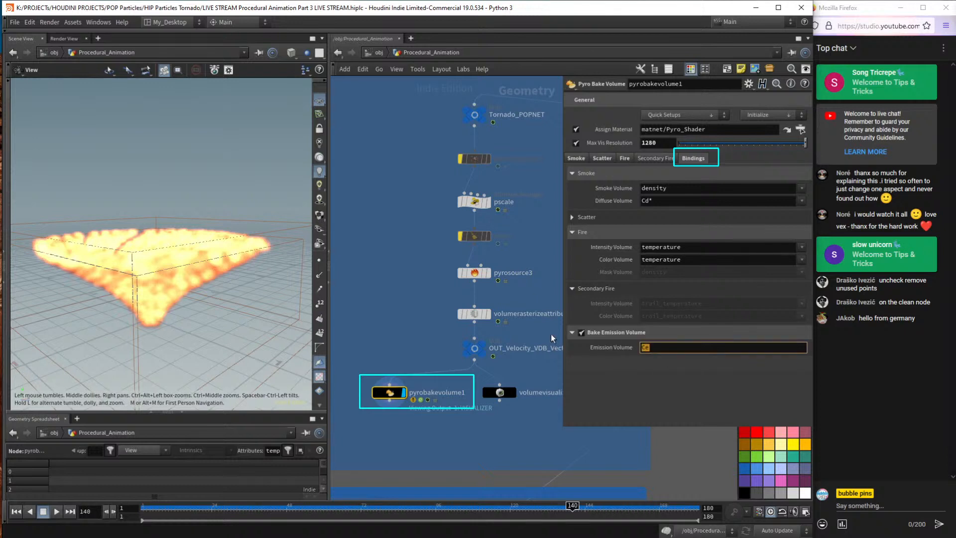
{"action": "key", "text": "BackSpace"}
{"action": "key", "text": "BackSpace"}
{"action": "type", "text": "density"}
{"action": "key", "text": "Return"}
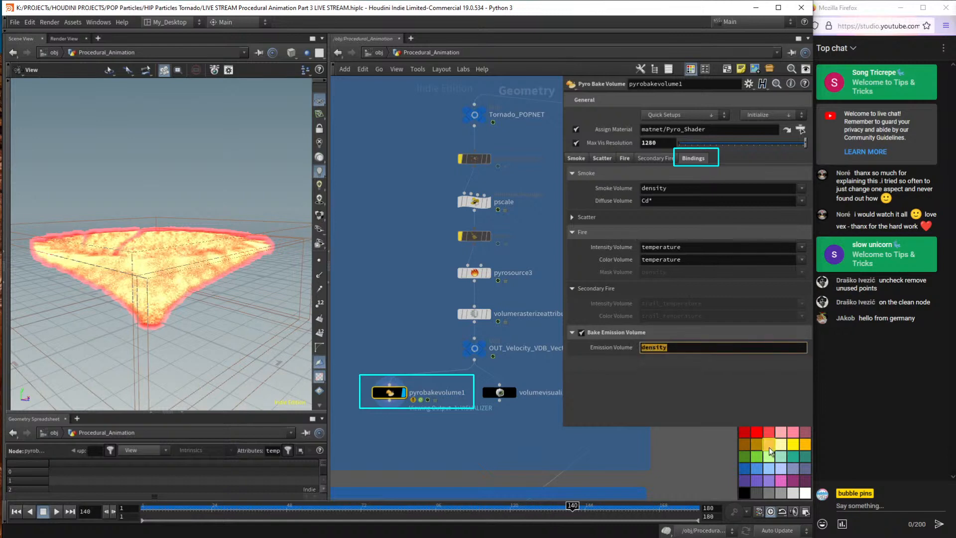
Examine the tornado from above and review pyrobakevolume1's Scatter, Fire and Secondary Fire settings, including the Scatter Blur options.
{"action": "left_click_drag", "start_coordinate": [140, 234], "coordinate": [131, 314]}
{"action": "left_click", "coordinate": [576, 158]}
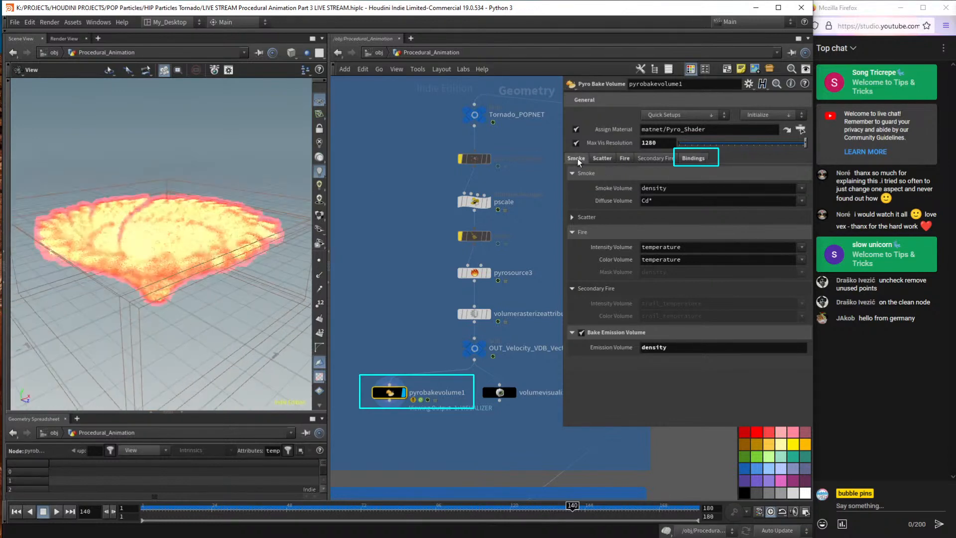
{"action": "left_click", "coordinate": [603, 157]}
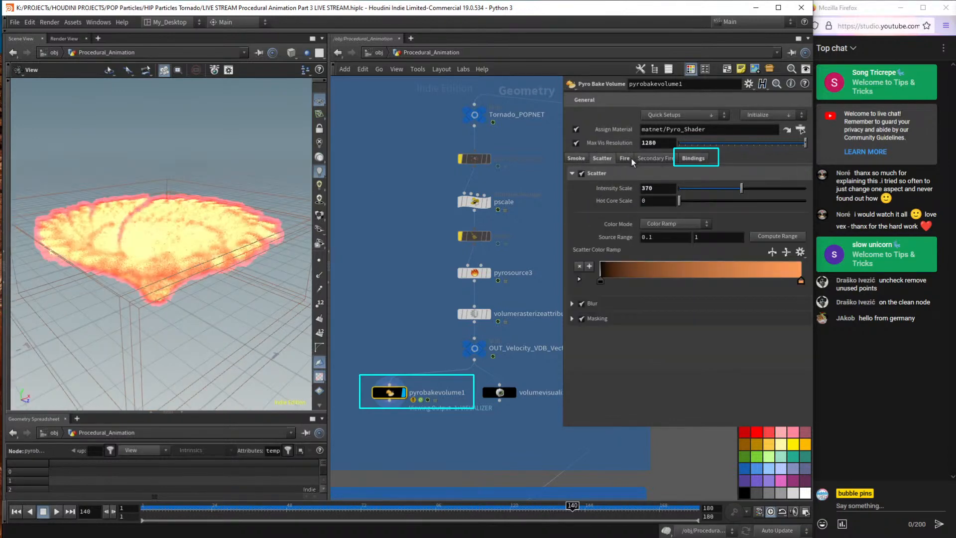
{"action": "left_click", "coordinate": [625, 158]}
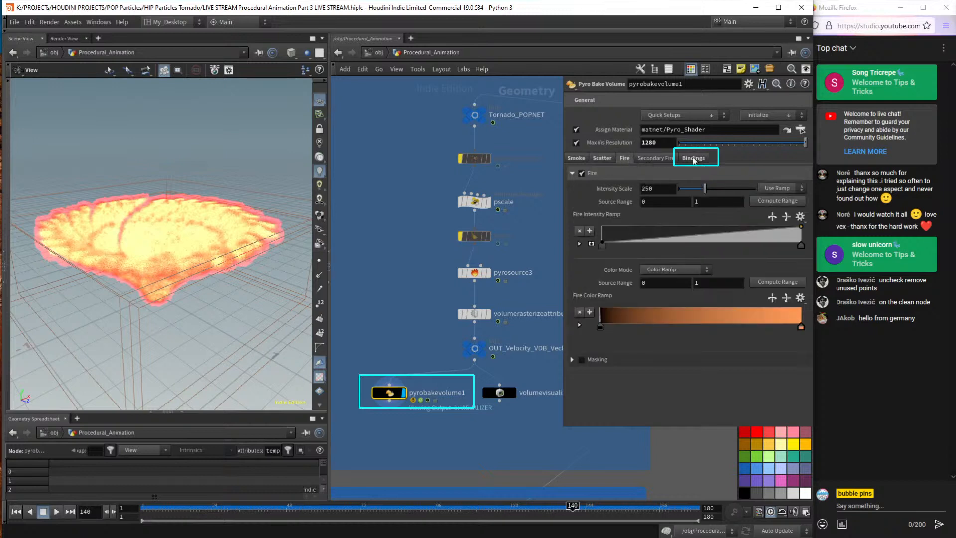
{"action": "left_click", "coordinate": [653, 158]}
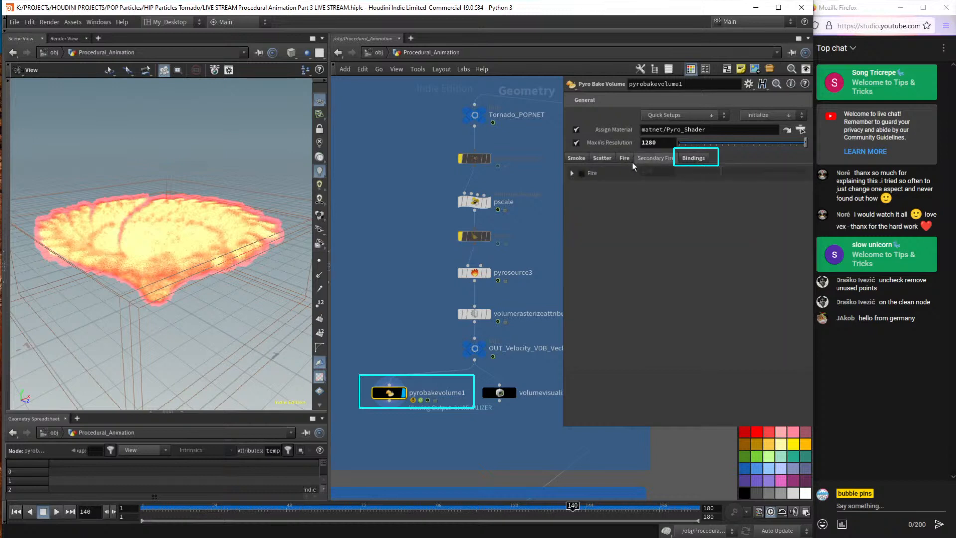
{"action": "left_click", "coordinate": [571, 173]}
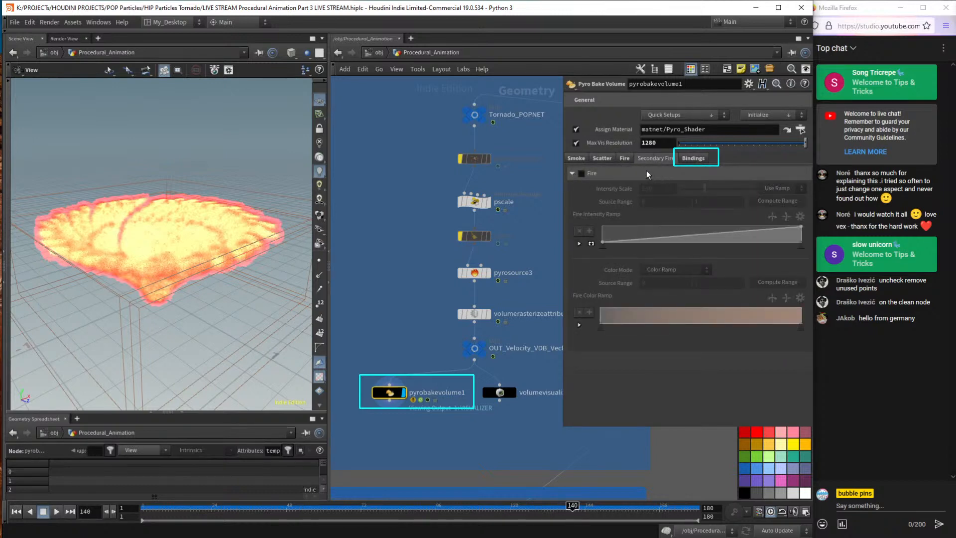
{"action": "left_click", "coordinate": [624, 159]}
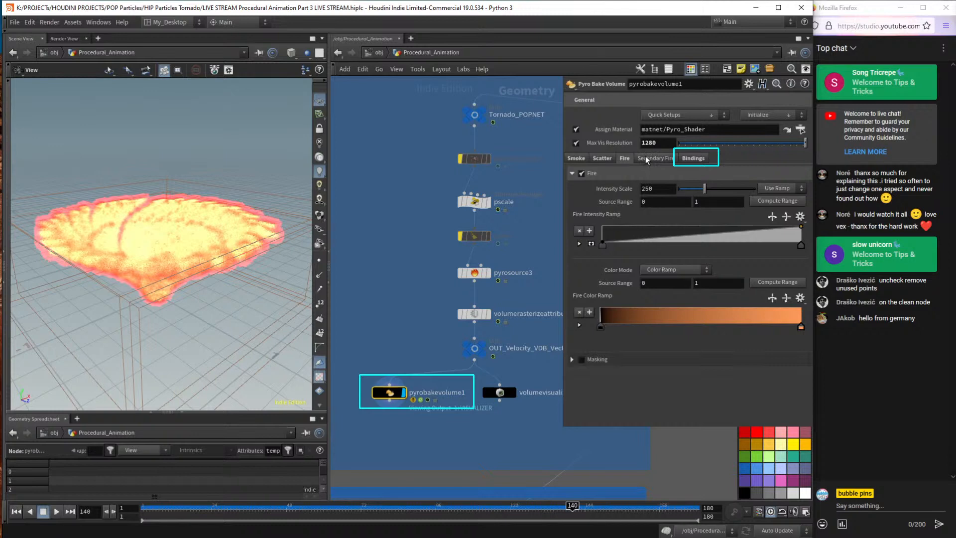
{"action": "left_click", "coordinate": [602, 159]}
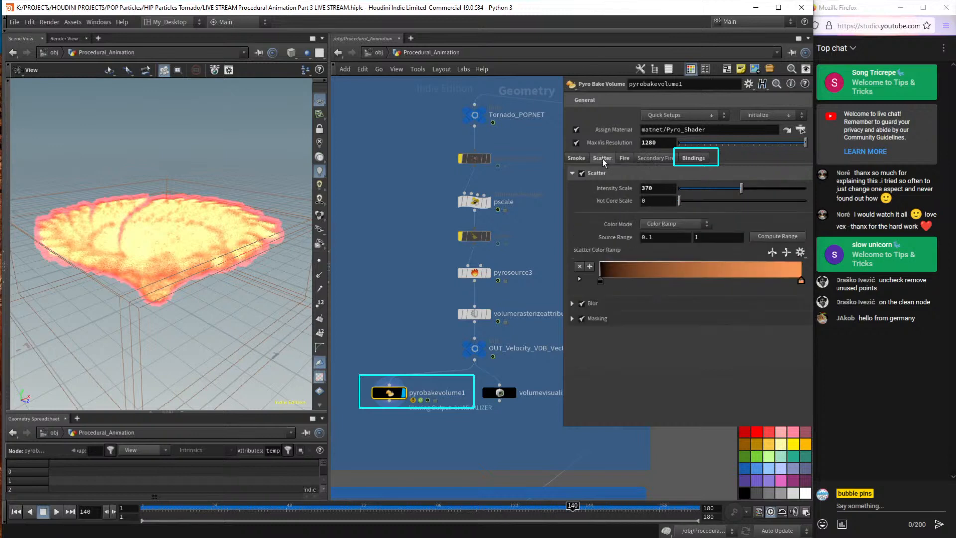
{"action": "left_click", "coordinate": [572, 303]}
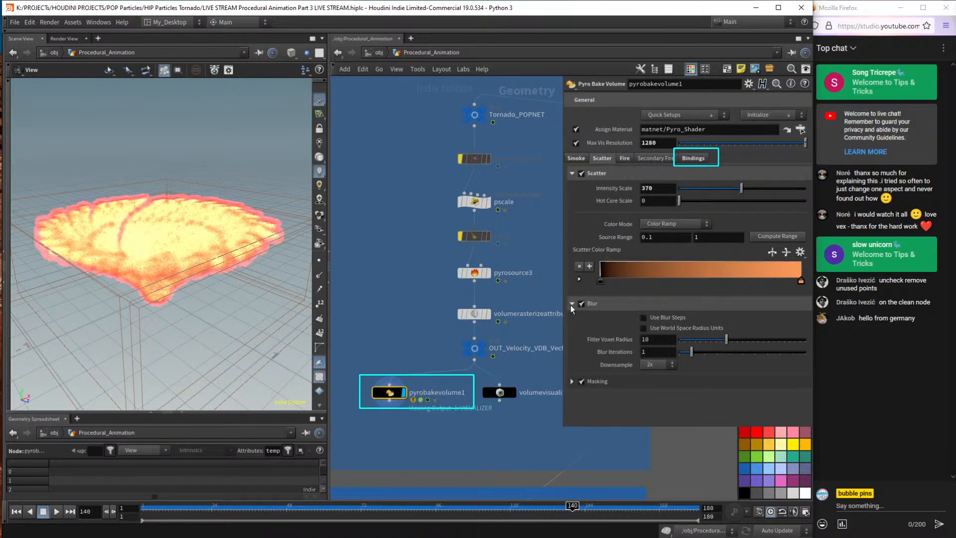
Try green and yellow as pyrobakevolume1's constant Smoke Color and settle on orange (1, 0.5, 0).
{"action": "left_click", "coordinate": [581, 159]}
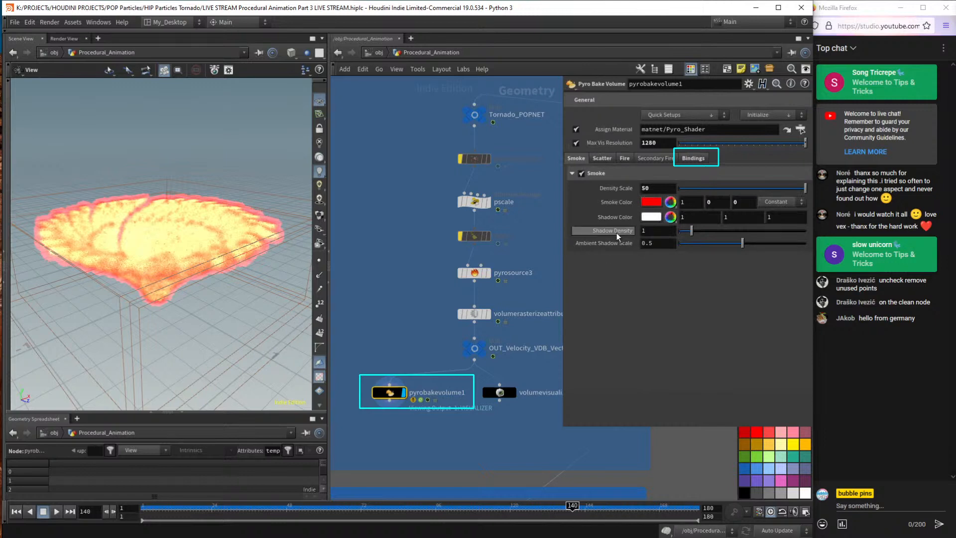
{"action": "left_click", "coordinate": [769, 202]}
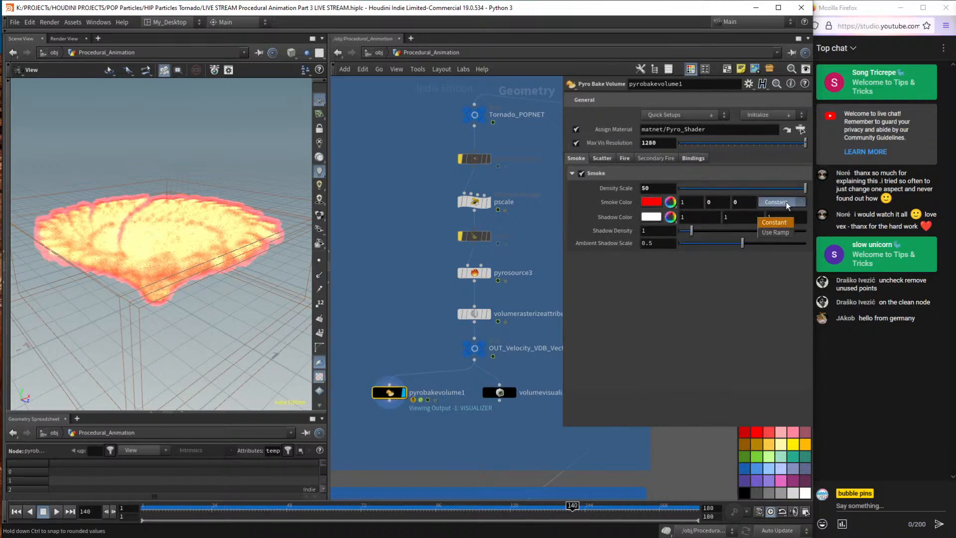
{"action": "left_click", "coordinate": [785, 201]}
{"action": "left_click", "coordinate": [651, 202]}
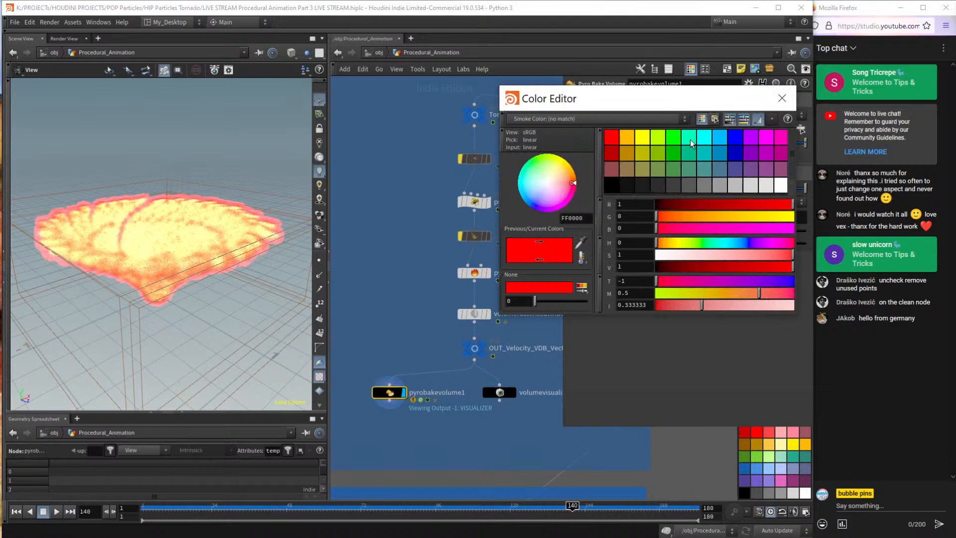
{"action": "left_click", "coordinate": [671, 139]}
{"action": "left_click", "coordinate": [643, 137]}
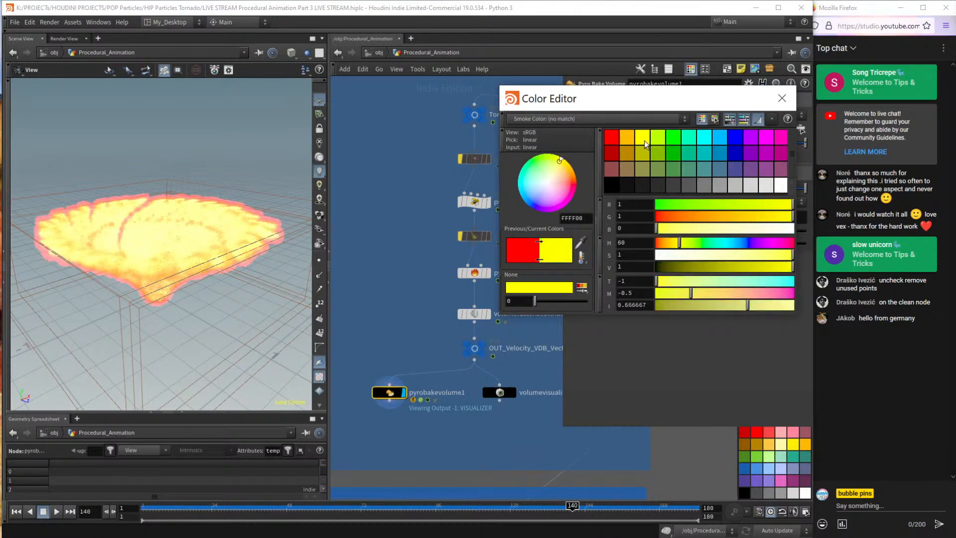
{"action": "left_click", "coordinate": [627, 137]}
{"action": "left_click", "coordinate": [781, 98]}
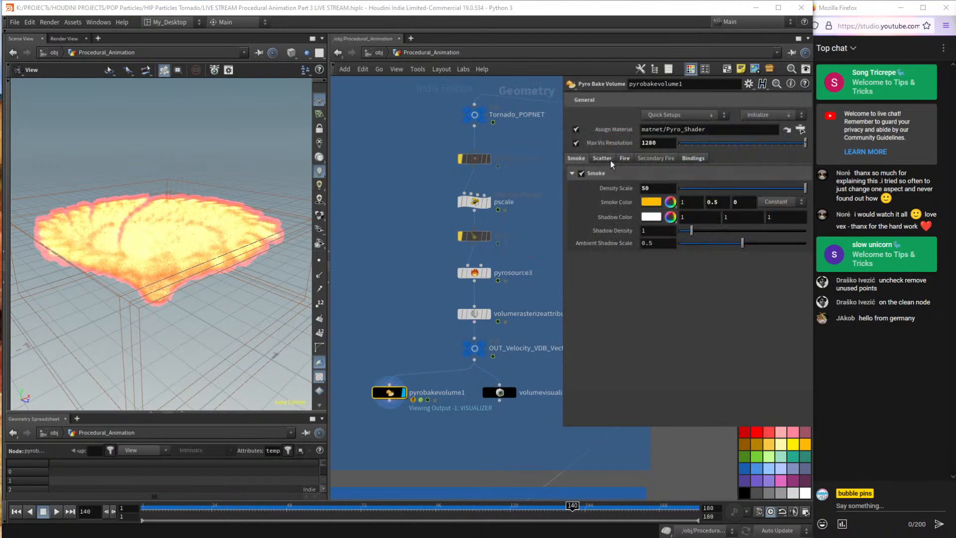
Compute the Source Range of the Fire Color Ramp on pyrobakevolume1.
{"action": "left_click", "coordinate": [625, 159]}
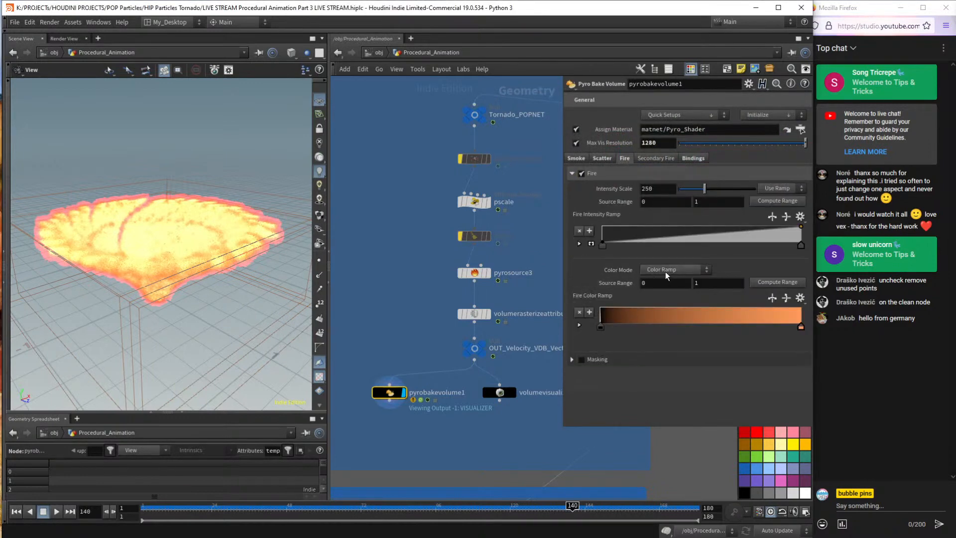
{"action": "left_click", "coordinate": [800, 327]}
{"action": "left_click", "coordinate": [770, 283]}
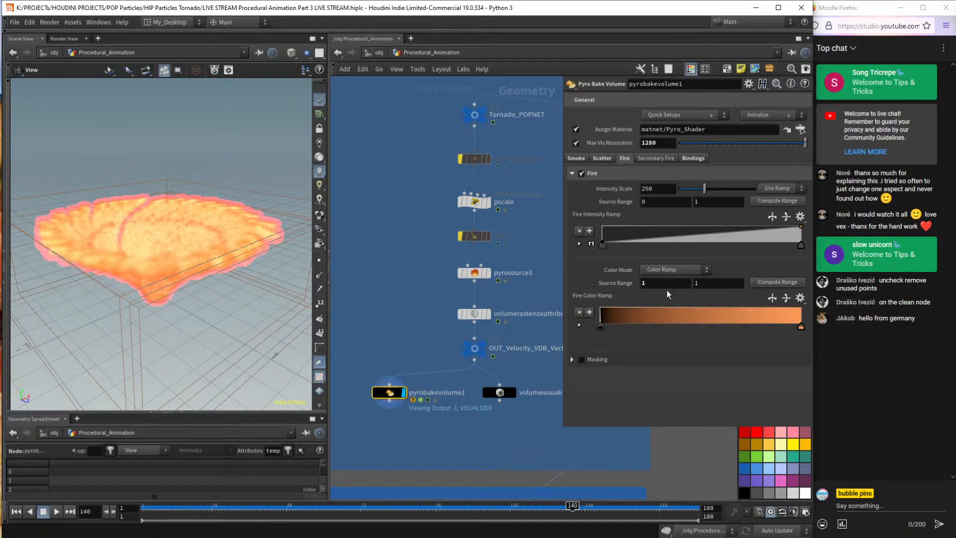
Set the lower Source Range value of pyrobakevolume1's Fire Color Ramp to 0 and check its Secondary Fire, Fire and Smoke settings.
{"action": "double_click", "coordinate": [681, 284]}
{"action": "type", "text": "0"}
{"action": "key", "text": "Return"}
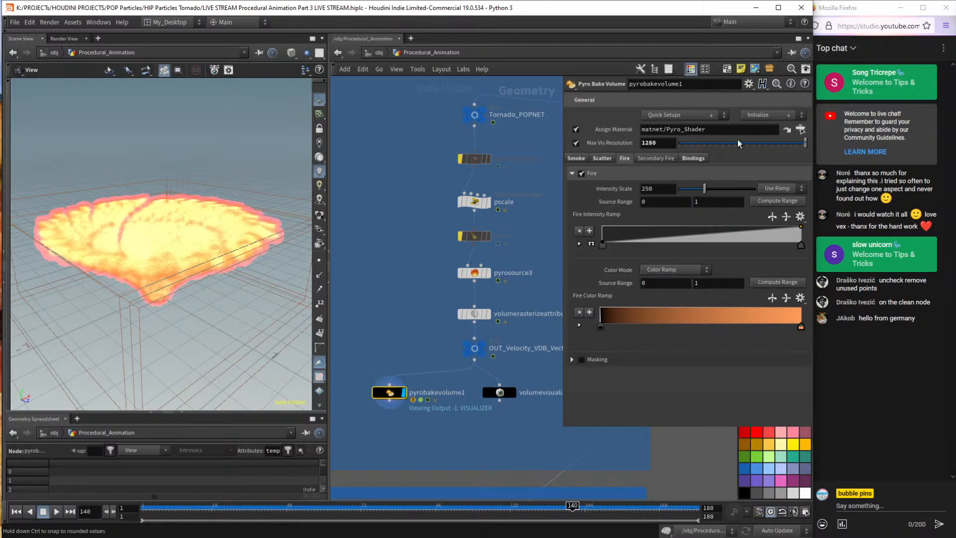
{"action": "left_click", "coordinate": [656, 158]}
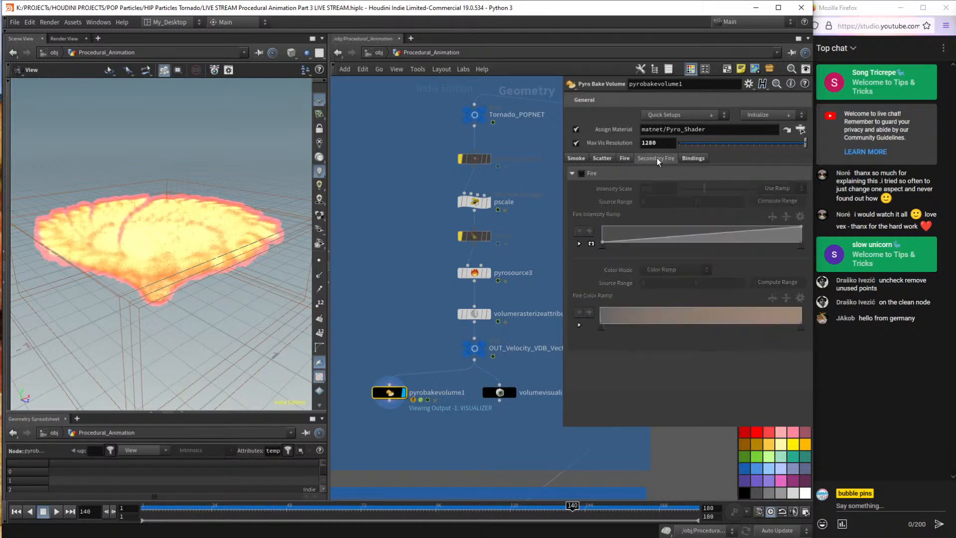
{"action": "left_click", "coordinate": [617, 158]}
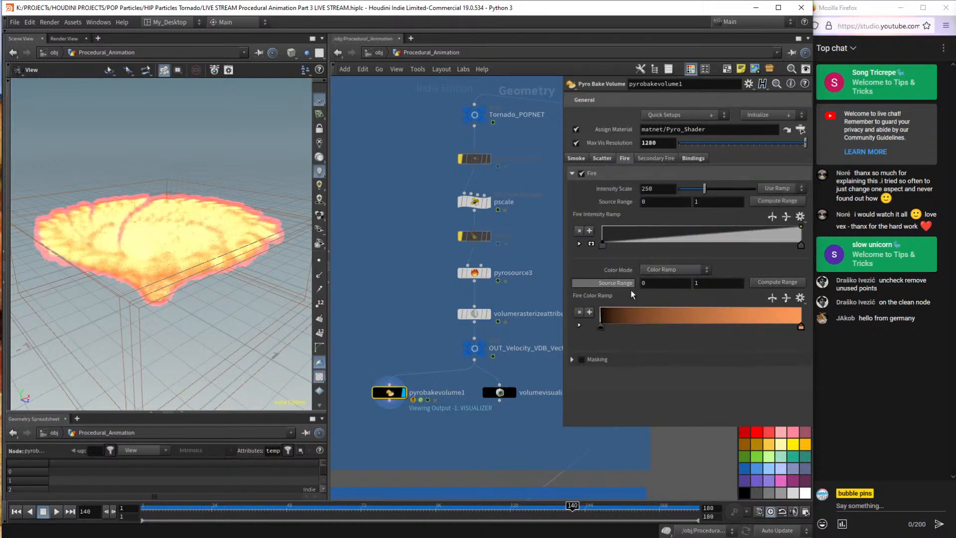
{"action": "left_click", "coordinate": [580, 161]}
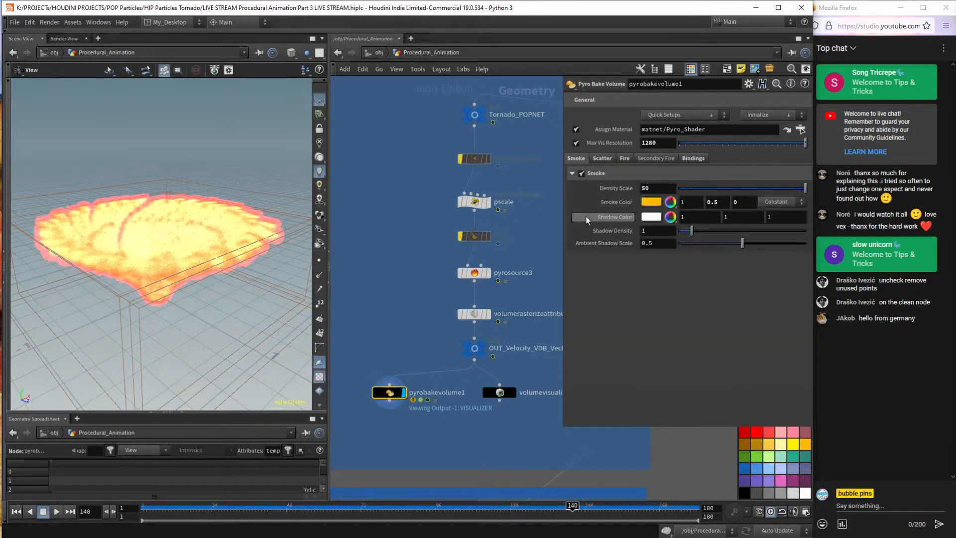
Compare the displayed result of volumevisualization1 with that of pyrobakevolume1, ending with pyrobakevolume1 displayed.
{"action": "left_click", "coordinate": [499, 391]}
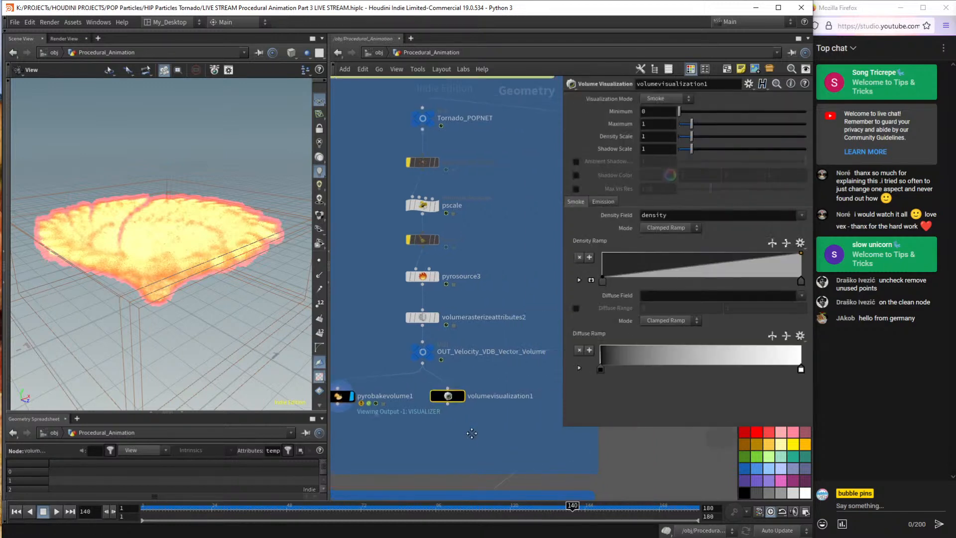
{"action": "middle_click_drag", "start_coordinate": [502, 425], "coordinate": [480, 403]}
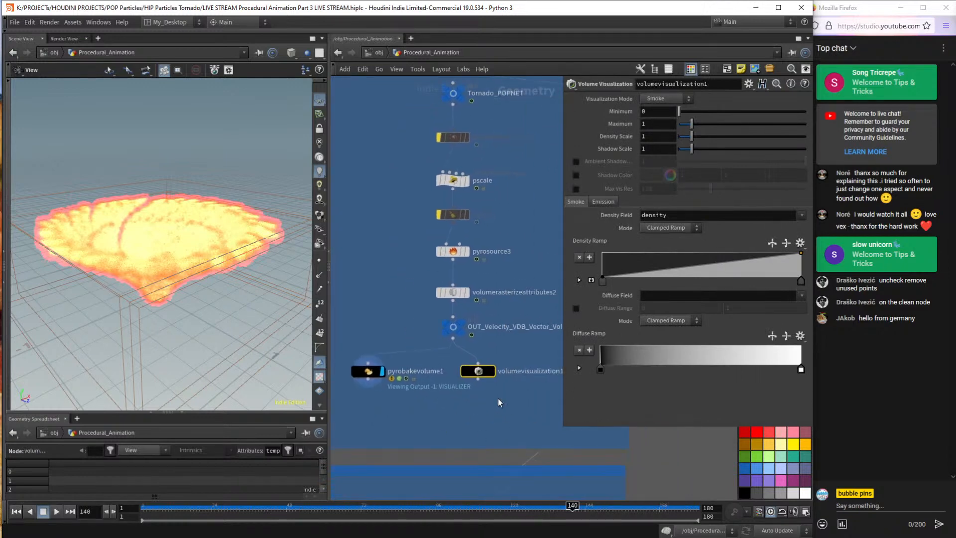
{"action": "left_click_drag", "start_coordinate": [509, 404], "coordinate": [463, 355]}
{"action": "left_click", "coordinate": [493, 375]}
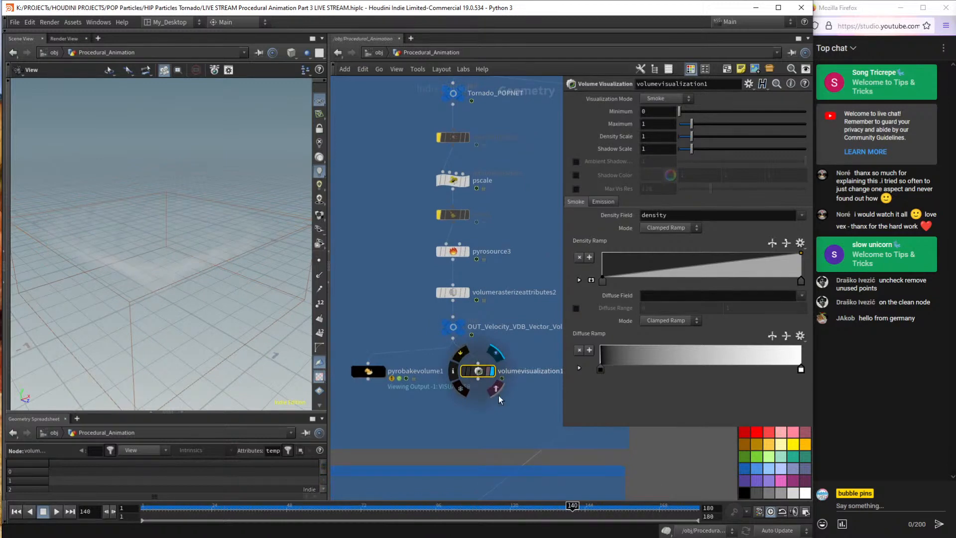
{"action": "left_click_drag", "start_coordinate": [505, 393], "coordinate": [451, 352]}
{"action": "left_click", "coordinate": [376, 371]}
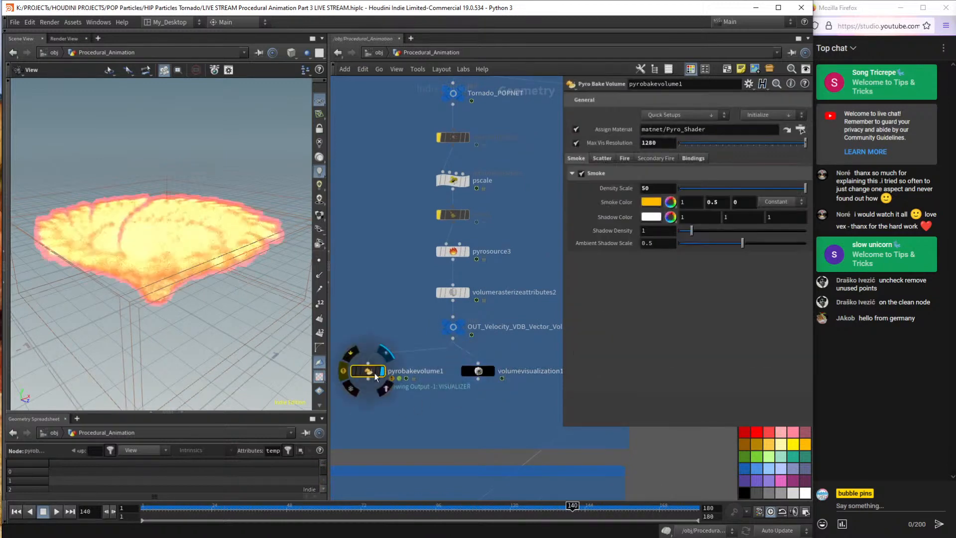
{"action": "left_click_drag", "start_coordinate": [216, 294], "coordinate": [204, 319]}
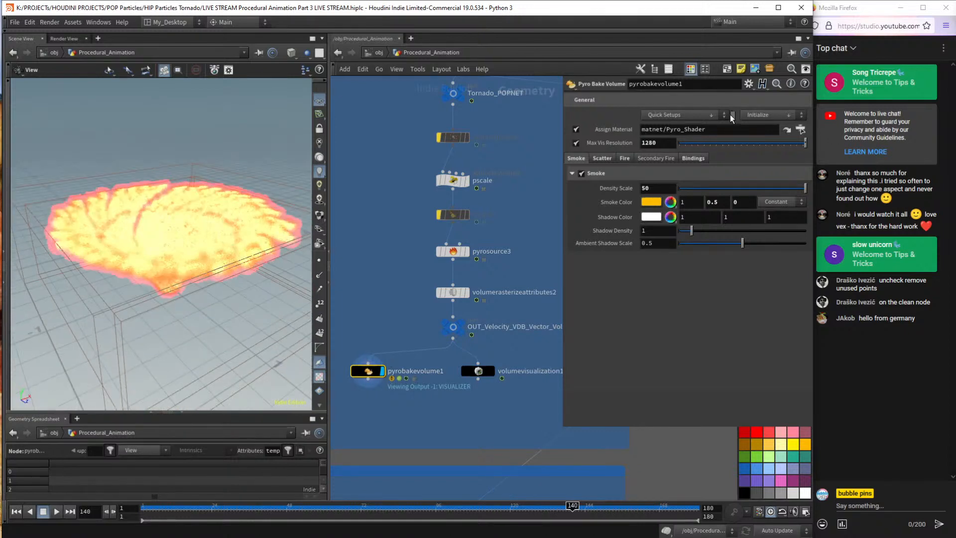
Review the Quick Setups options of pyrobakevolume1, including Create Material.
{"action": "left_click_drag", "start_coordinate": [412, 403], "coordinate": [378, 349]}
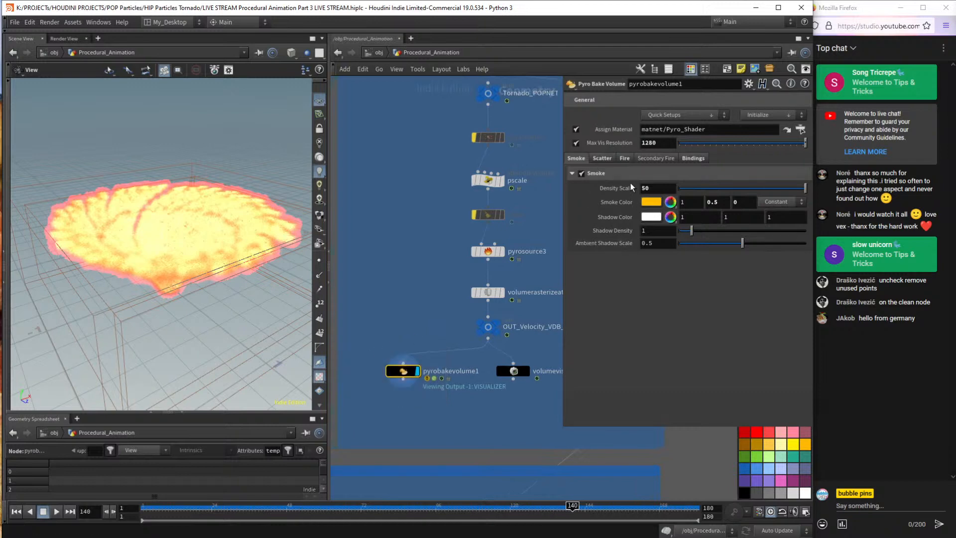
{"action": "left_click", "coordinate": [787, 116]}
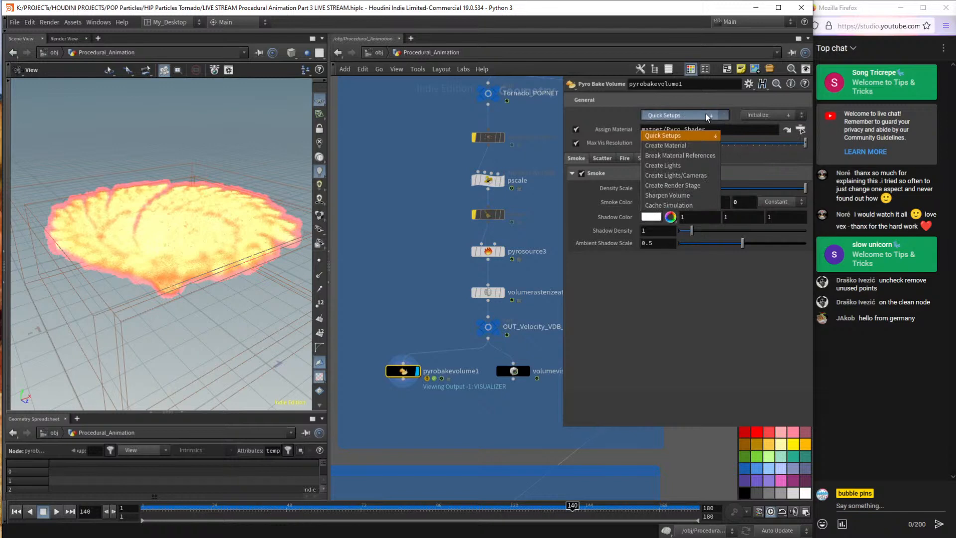
{"action": "left_click", "coordinate": [686, 146]}
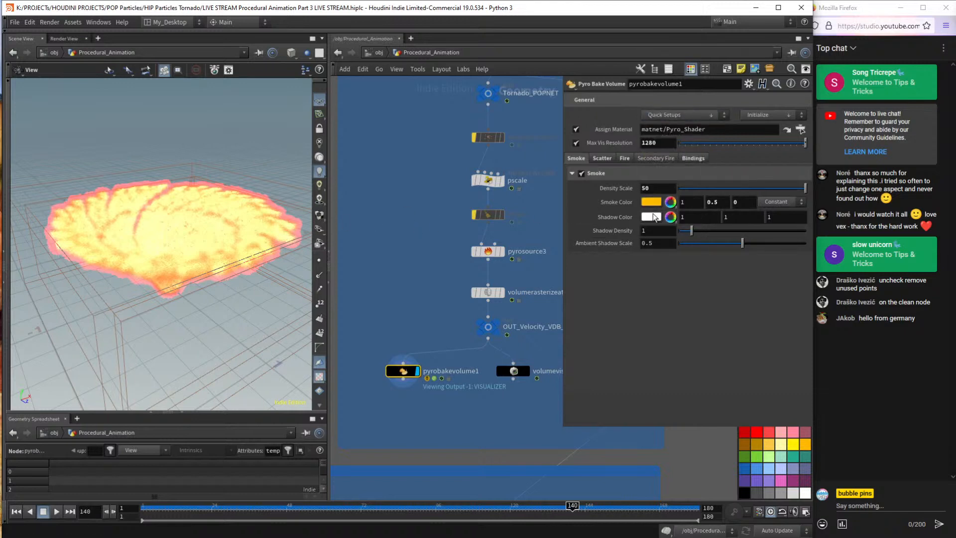
{"action": "left_click", "coordinate": [697, 115]}
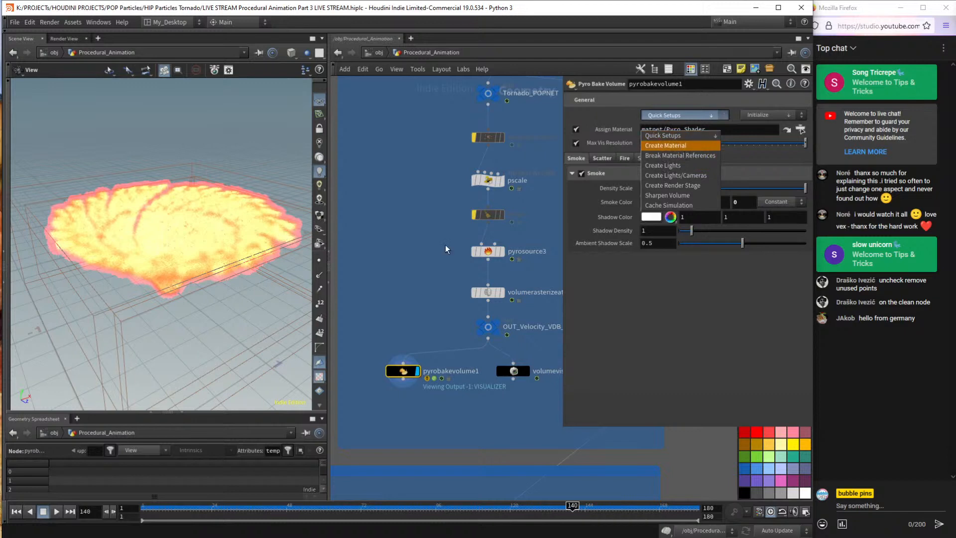
{"action": "left_click", "coordinate": [684, 145]}
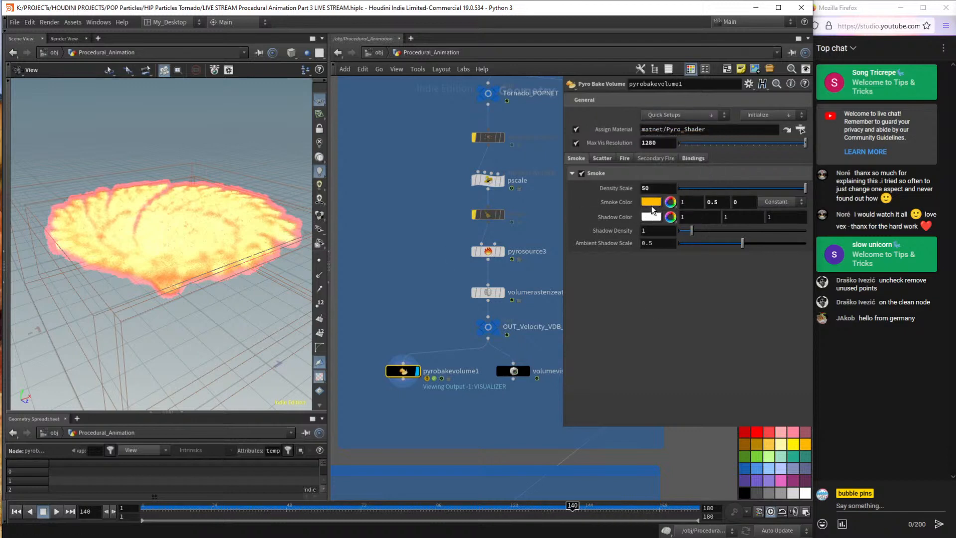
{"action": "left_click_drag", "start_coordinate": [695, 191], "coordinate": [834, 198]}
Set pyrobakevolume1's Emission Volume binding to "Ce" and turn off Bake Emission Volume.
{"action": "left_click", "coordinate": [696, 159]}
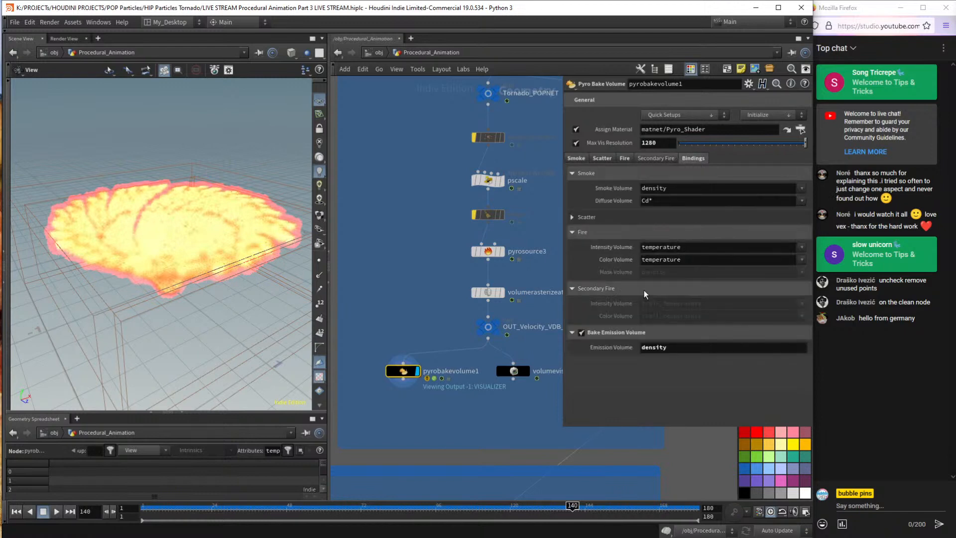
{"action": "left_click", "coordinate": [677, 351]}
{"action": "type", "text": "Ce"}
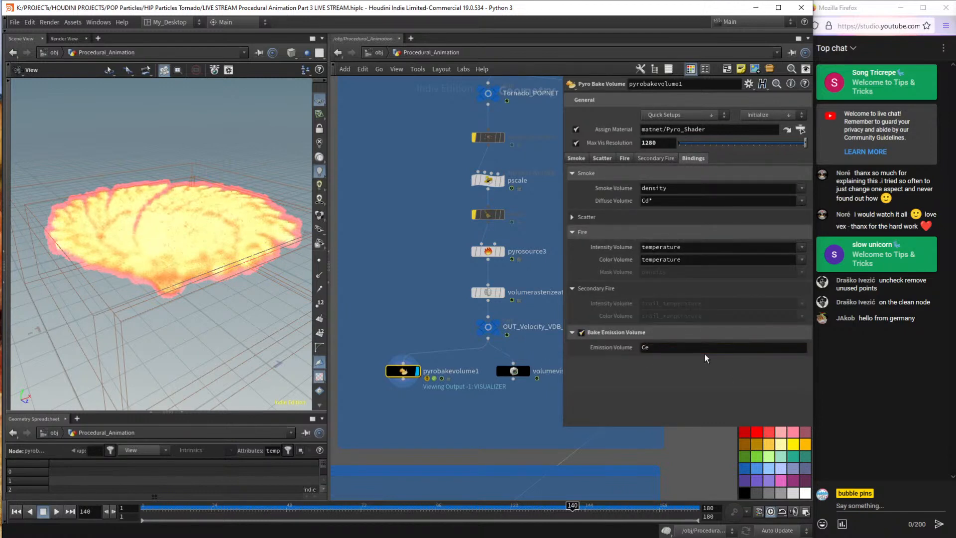
{"action": "left_click", "coordinate": [582, 332]}
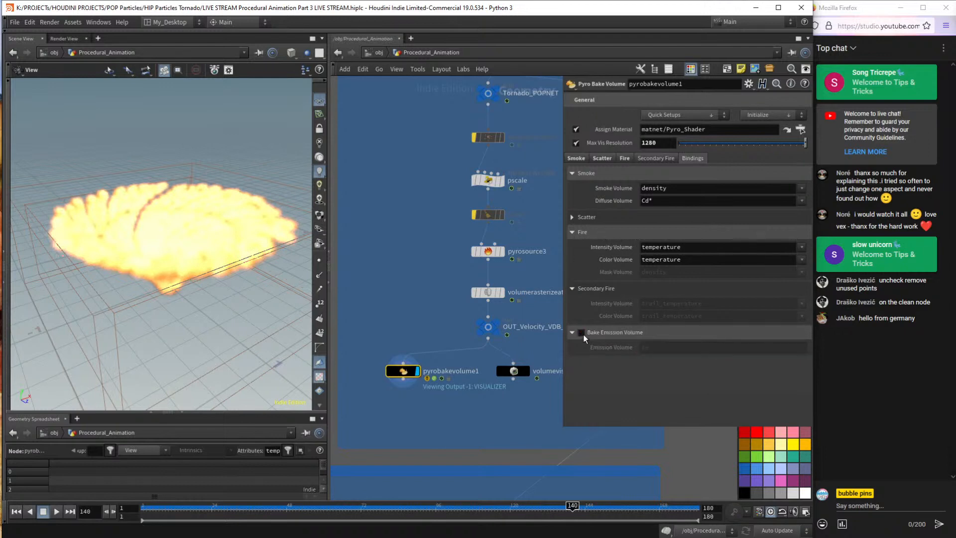
{"action": "left_click", "coordinate": [571, 333]}
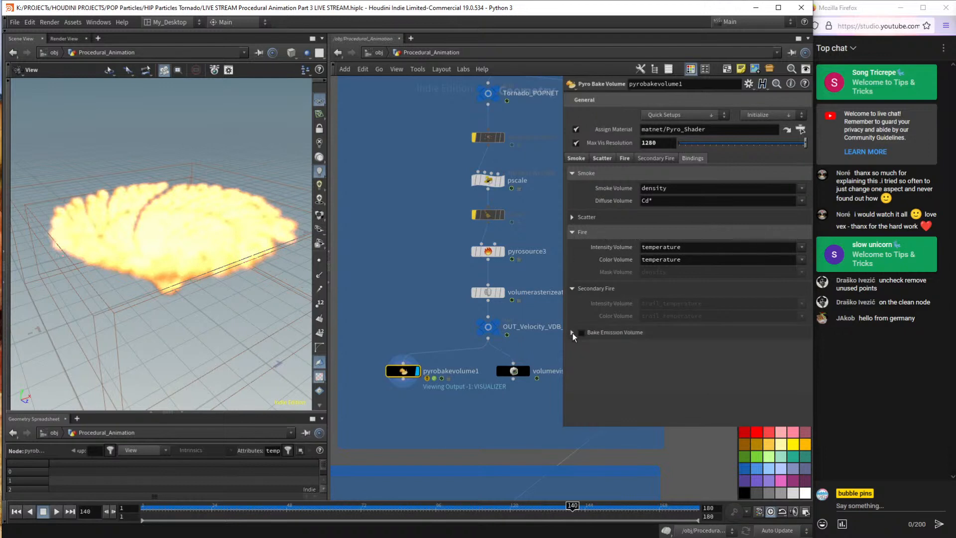
Examine pyrobakevolume1's Scatter bindings, Secondary Fire and Scatter settings, along with the parameters of pyrosource3 and volumevisualization1.
{"action": "left_click", "coordinate": [570, 217]}
{"action": "left_click", "coordinate": [573, 216]}
{"action": "left_click", "coordinate": [646, 162]}
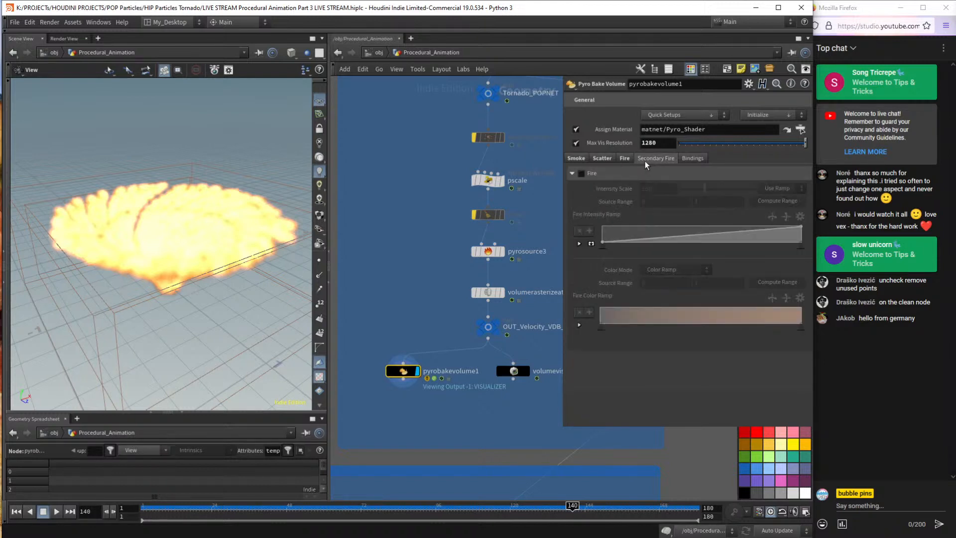
{"action": "left_click", "coordinate": [603, 159]}
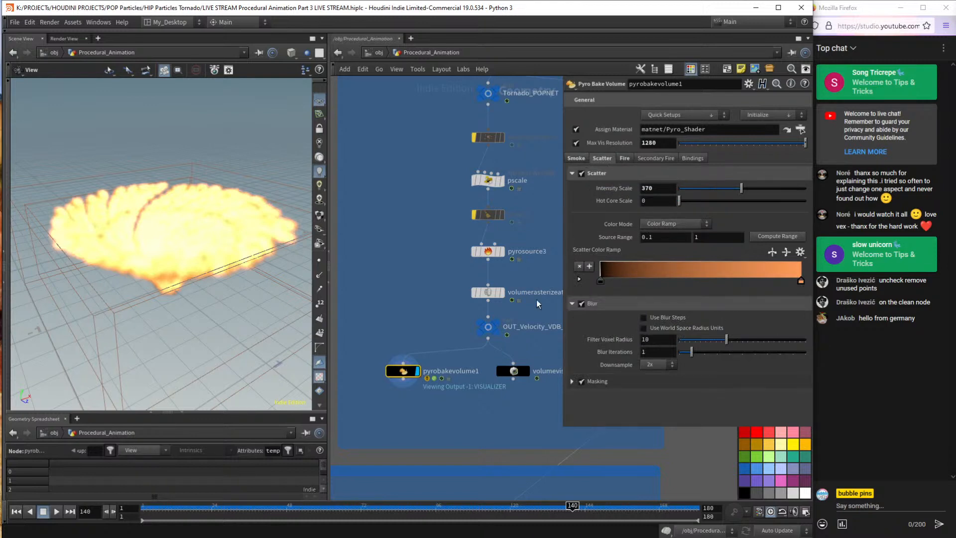
{"action": "left_click", "coordinate": [489, 251]}
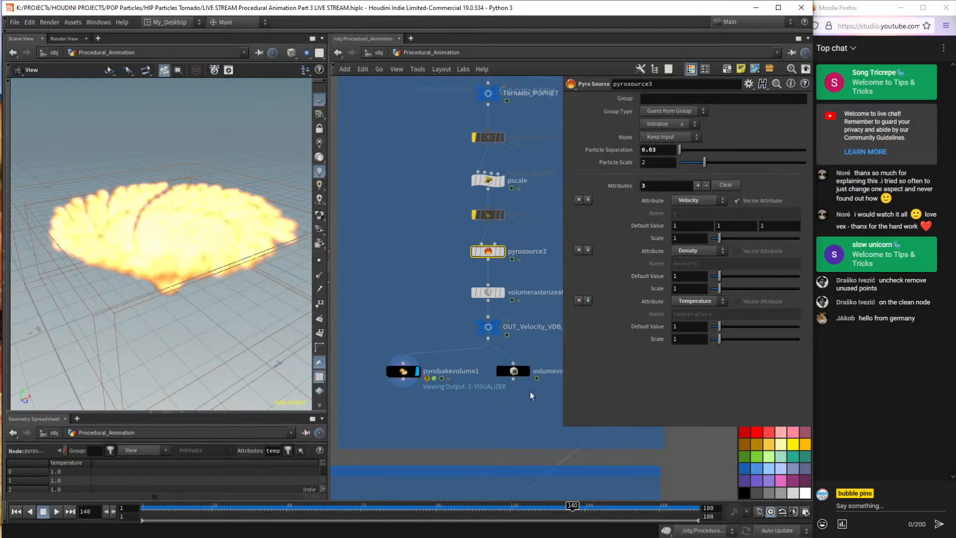
{"action": "left_click", "coordinate": [512, 371]}
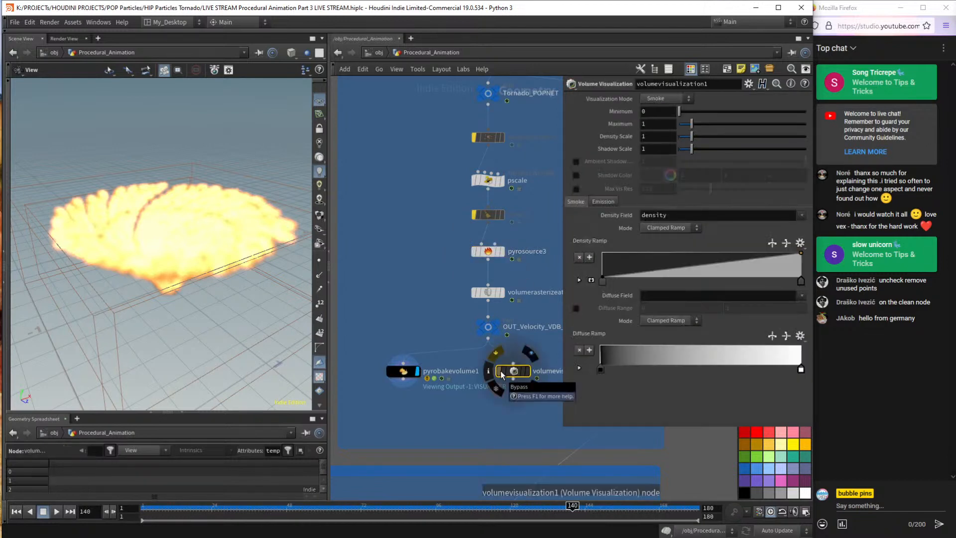
{"action": "left_click", "coordinate": [400, 371]}
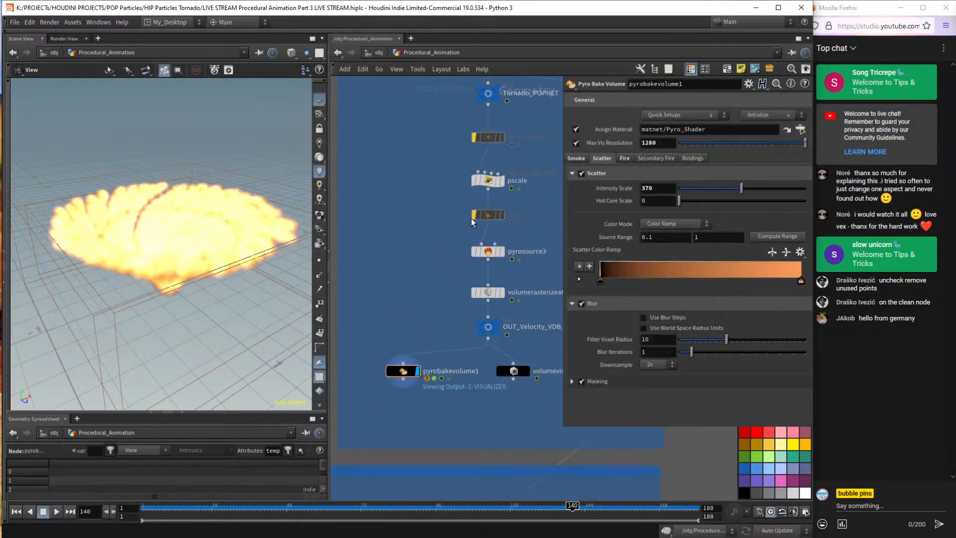
Delete the bypassed clean1 node and place an Attribute Randomize node beside the network chain.
{"action": "left_click", "coordinate": [491, 217]}
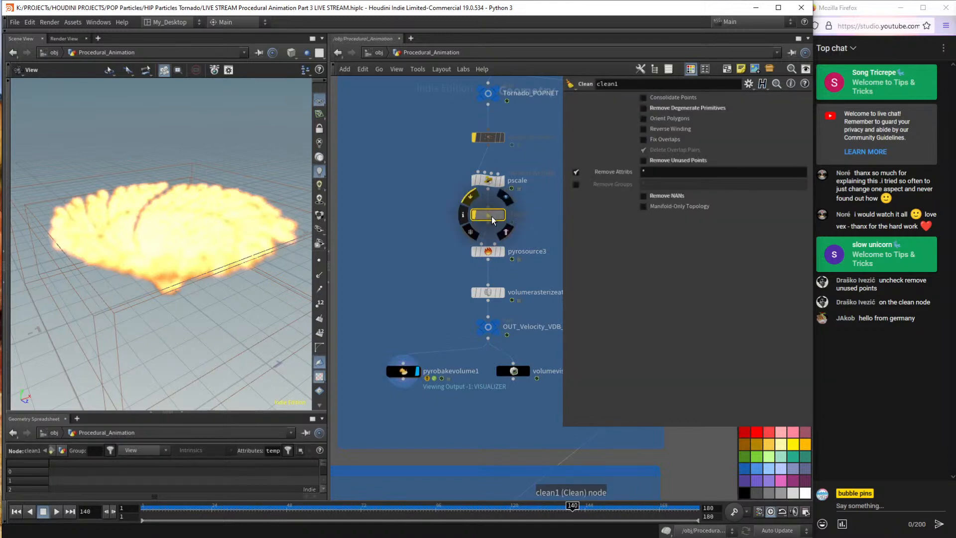
{"action": "key", "text": "Delete"}
{"action": "key", "text": "Tab"}
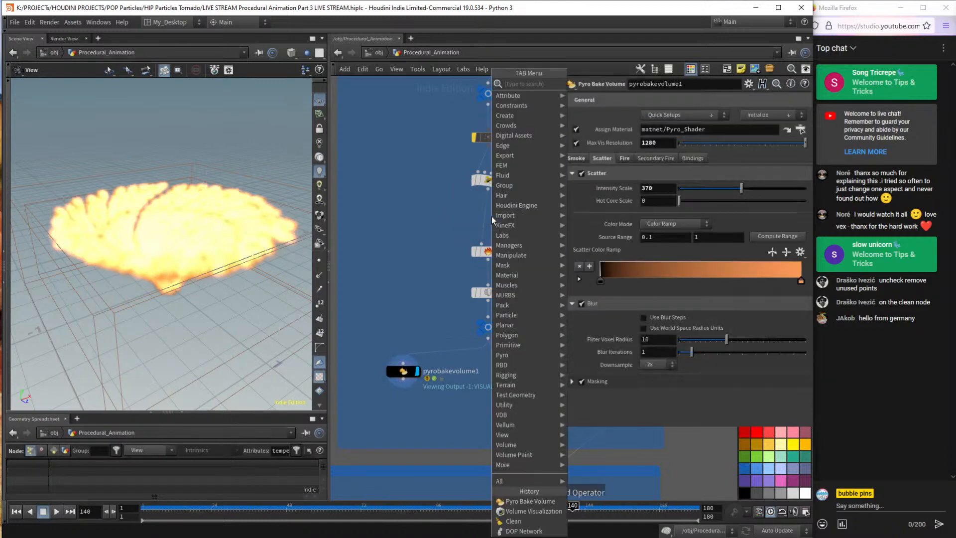
{"action": "type", "text": "random"}
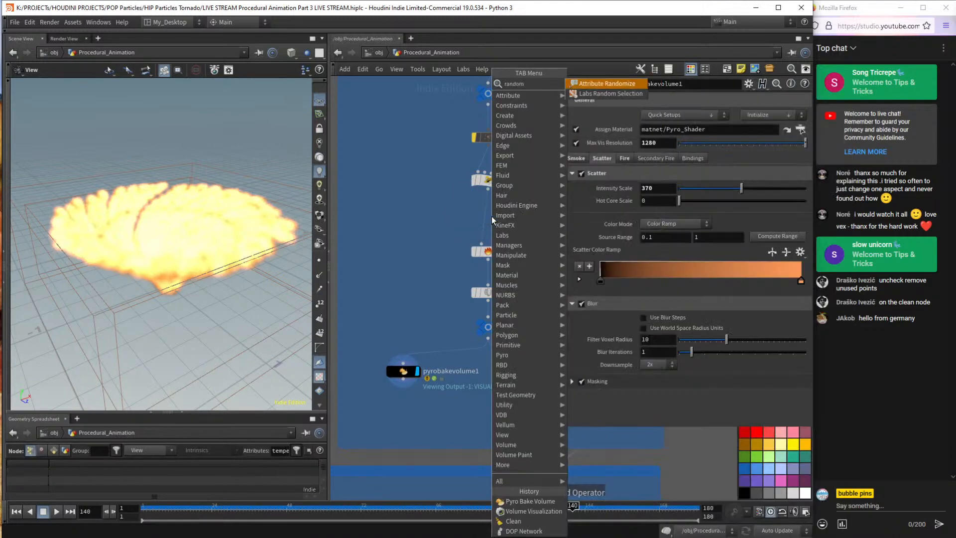
{"action": "key", "text": "Return"}
{"action": "left_click", "coordinate": [414, 217]}
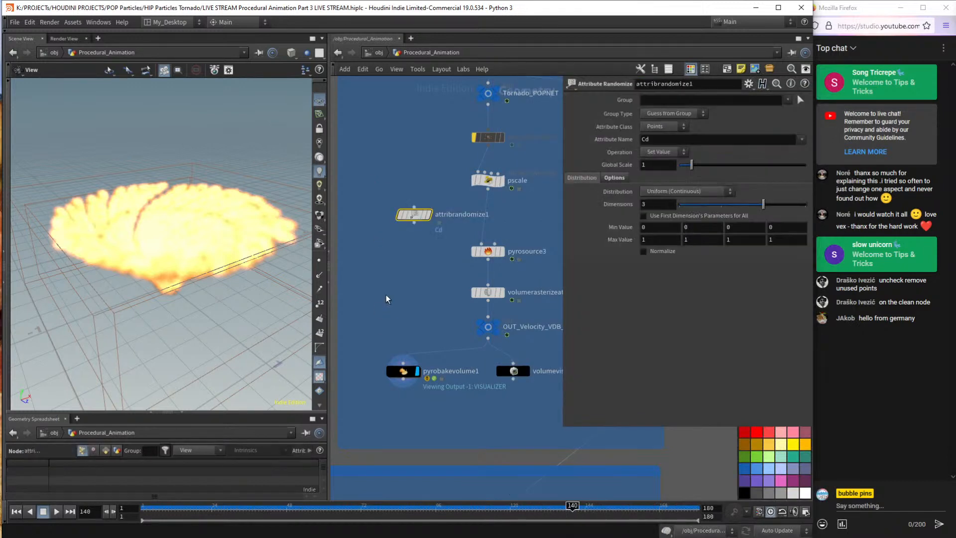
Turn Bake Emission Volume back on in pyrobakevolume1's bindings.
{"action": "left_click", "coordinate": [403, 371]}
{"action": "left_click", "coordinate": [698, 159]}
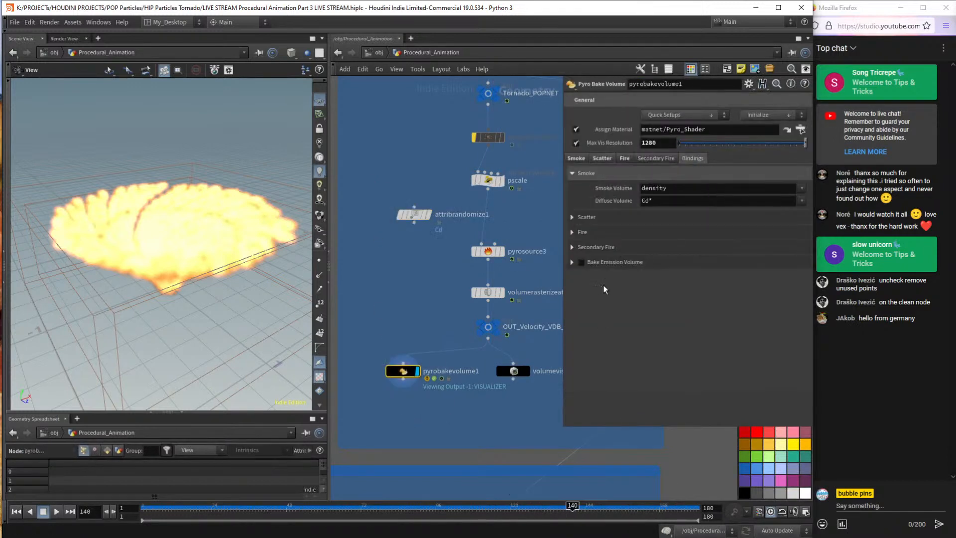
{"action": "left_click", "coordinate": [580, 264]}
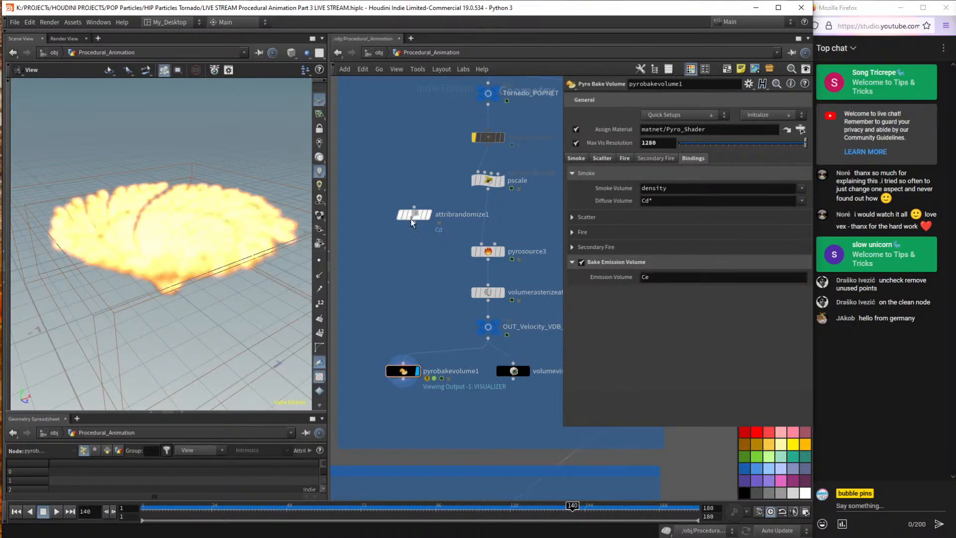
Insert attribrandomize1 between pscale and pyrosource3 and set its Attribute Name to "Ce".
{"action": "left_click_drag", "start_coordinate": [411, 222], "coordinate": [488, 219]}
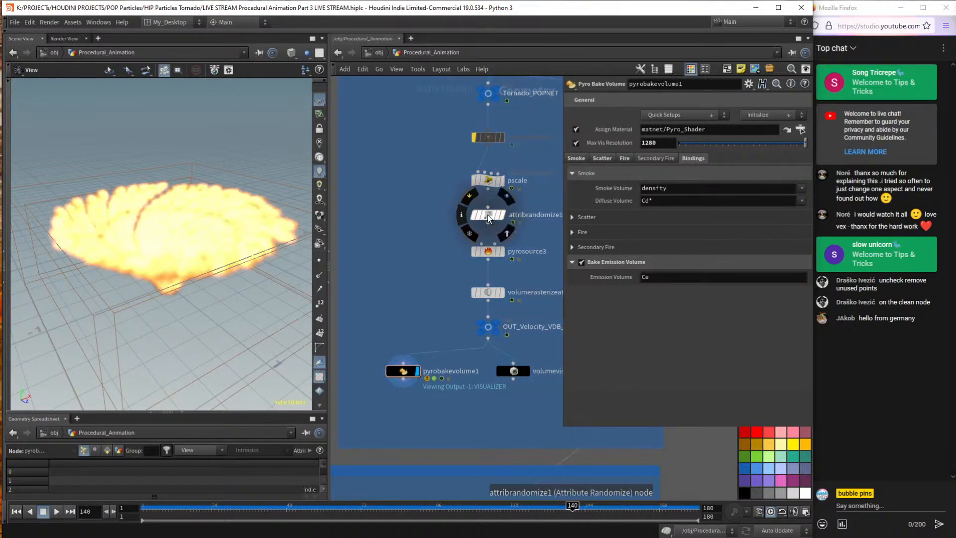
{"action": "left_click", "coordinate": [489, 219]}
{"action": "left_click_drag", "start_coordinate": [663, 141], "coordinate": [640, 150]}
{"action": "type", "text": "Ce"}
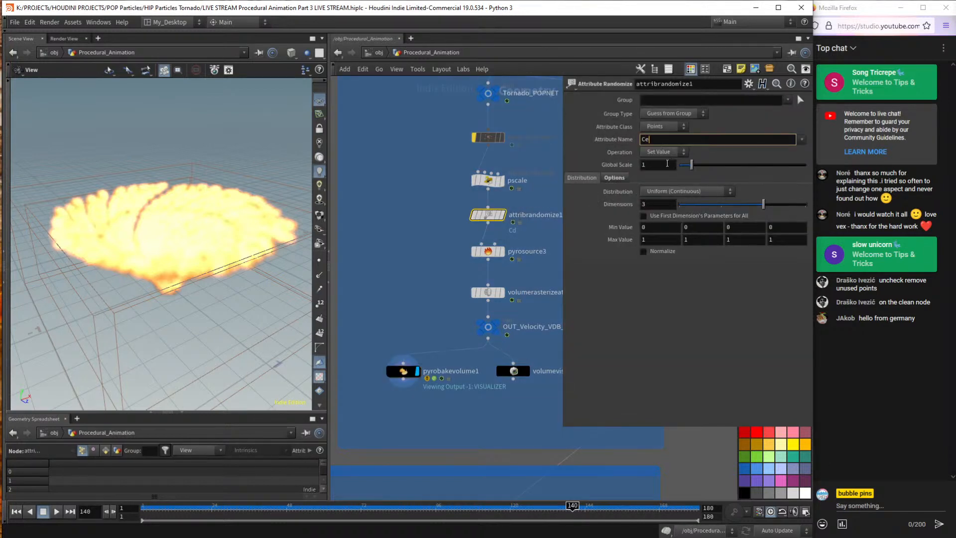
{"action": "key", "text": "Return"}
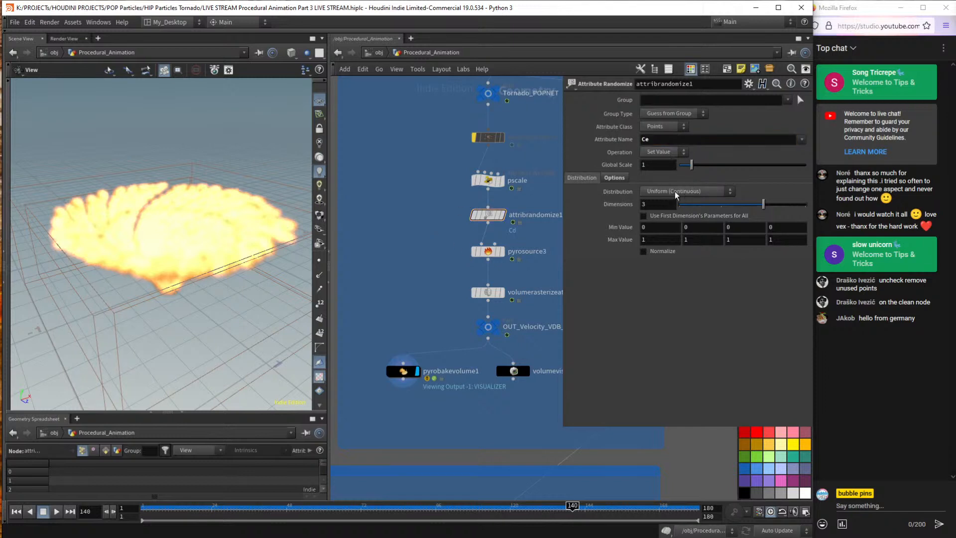
Set attribrandomize1's Distribution to Constant Value (not random) with Dimensions 1.
{"action": "left_click", "coordinate": [676, 193]}
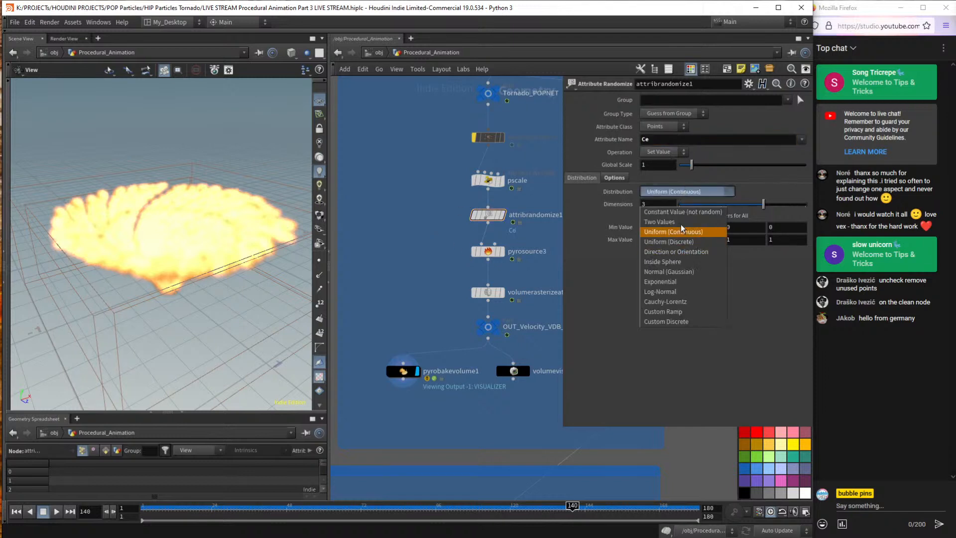
{"action": "left_click", "coordinate": [682, 212]}
{"action": "left_click", "coordinate": [655, 206]}
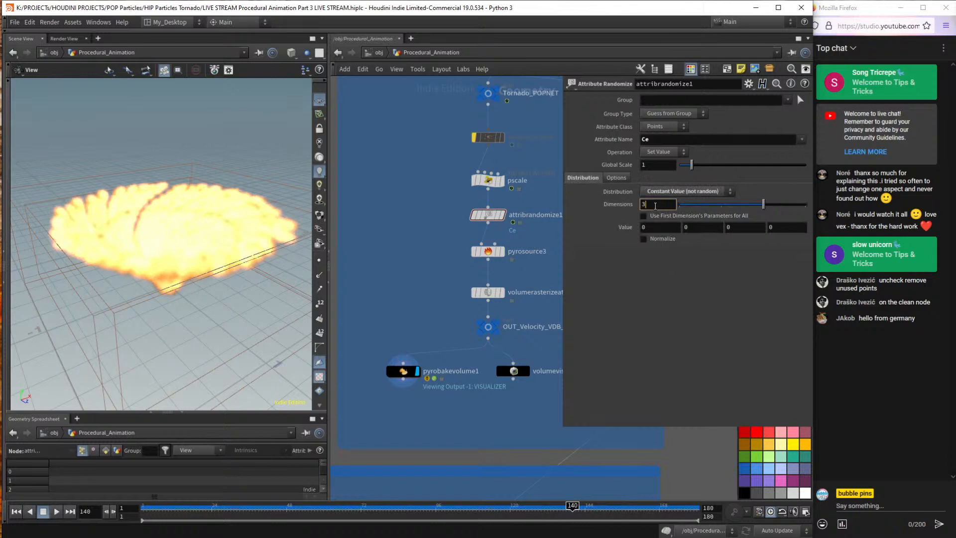
{"action": "key", "text": "BackSpace"}
{"action": "type", "text": "1"}
{"action": "key", "text": "Return"}
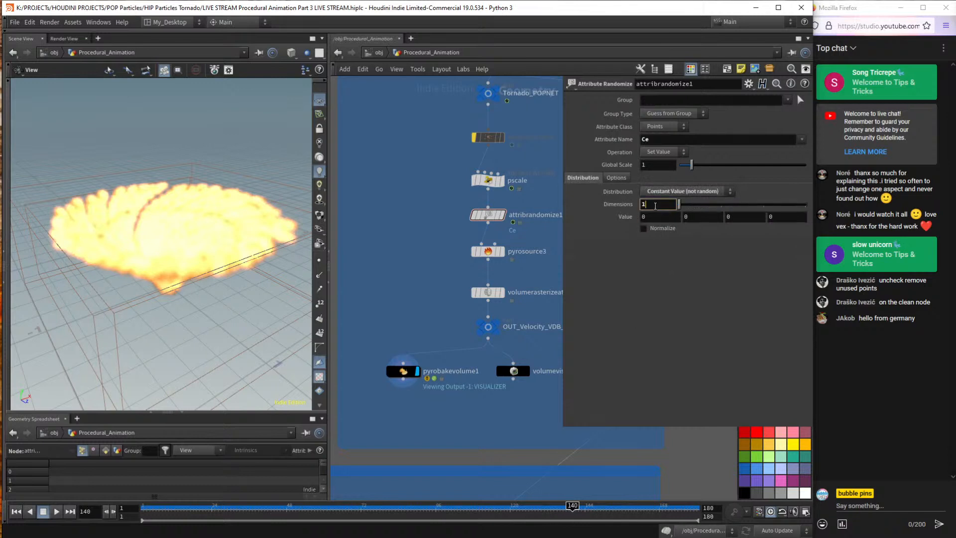
Switch attribrandomize1's Distribution to Uniform (Discrete) and set its first Max Value to 1.
{"action": "left_click", "coordinate": [692, 192]}
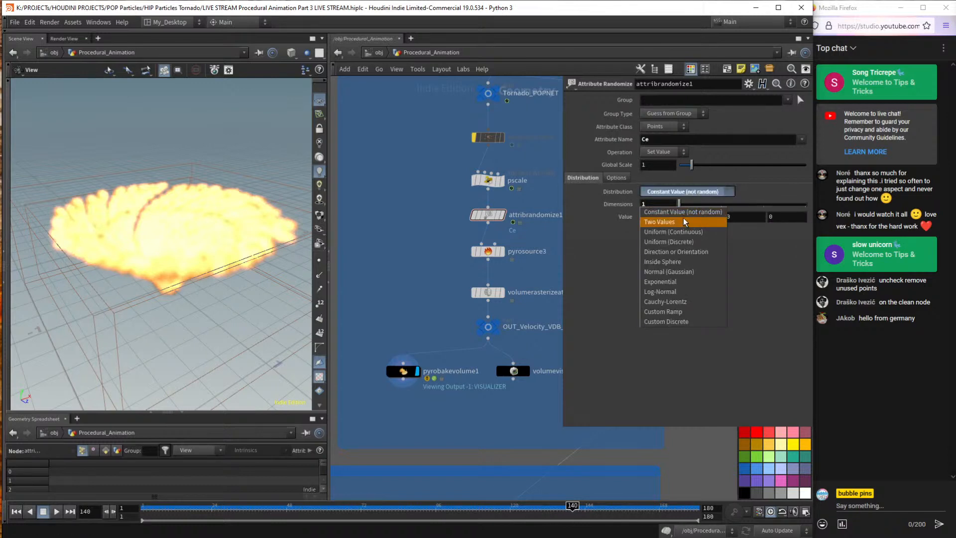
{"action": "left_click", "coordinate": [681, 243]}
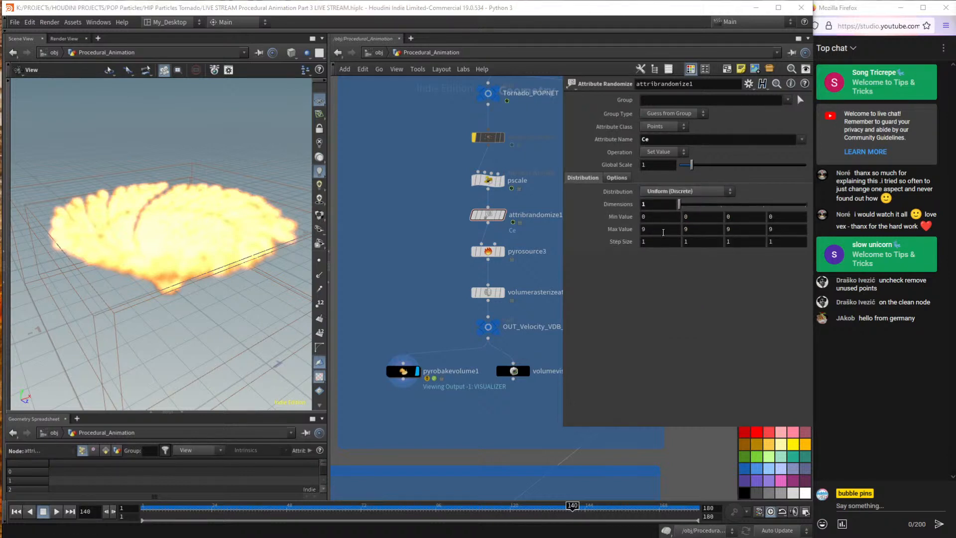
{"action": "double_click", "coordinate": [662, 229]}
{"action": "type", "text": "1"}
{"action": "key", "text": "Return"}
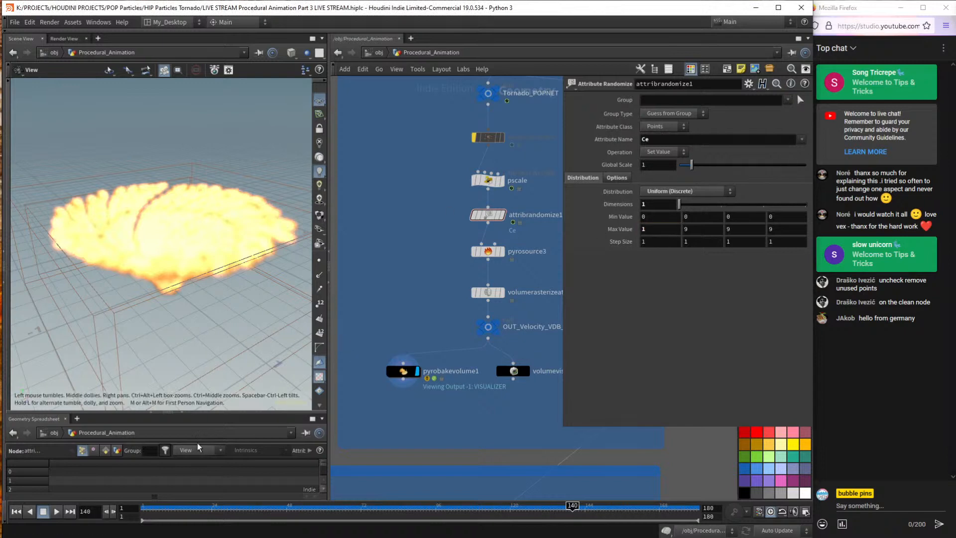
{"action": "left_click", "coordinate": [476, 215]}
{"action": "mouse_move", "coordinate": [184, 248]}
{"action": "left_mouse_down"}
{"action": "mouse_move", "coordinate": [189, 234]}
{"action": "mouse_move", "coordinate": [177, 243]}
{"action": "left_mouse_up"}
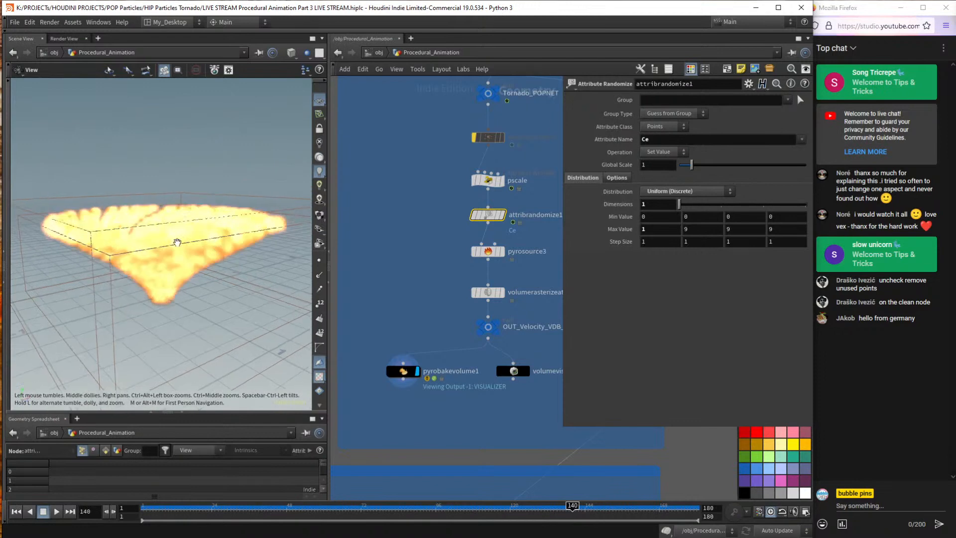
Display pyrosource3, show its point attributes in the spreadsheet, and add a fourth Custom attribute named "Ce".
{"action": "left_click", "coordinate": [502, 252]}
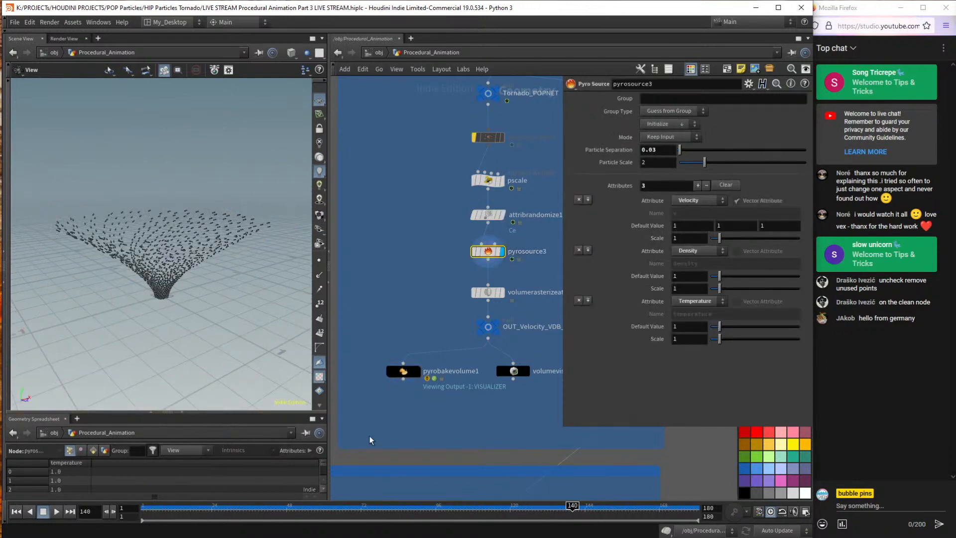
{"action": "left_click", "coordinate": [310, 450]}
{"action": "double_click", "coordinate": [274, 450]}
{"action": "key", "text": "BackSpace"}
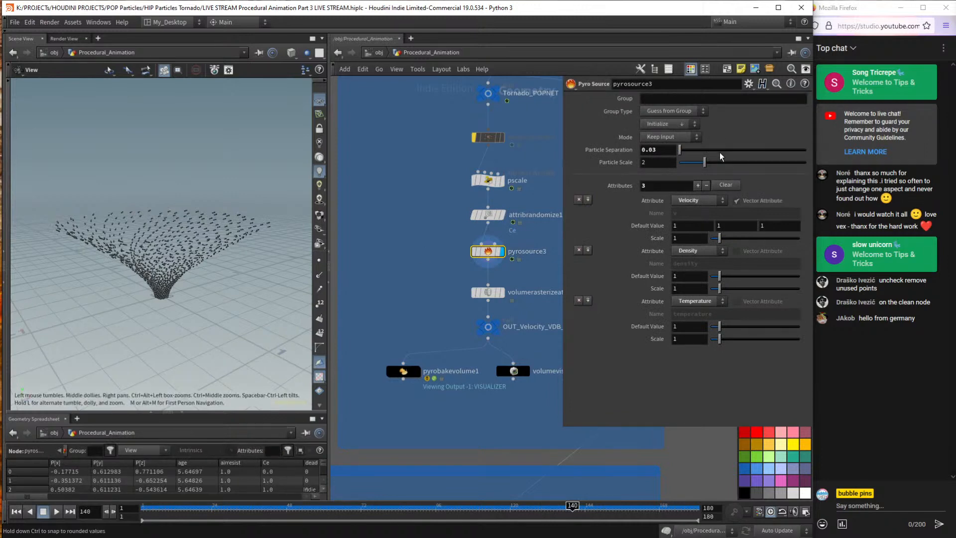
{"action": "left_click", "coordinate": [698, 185]}
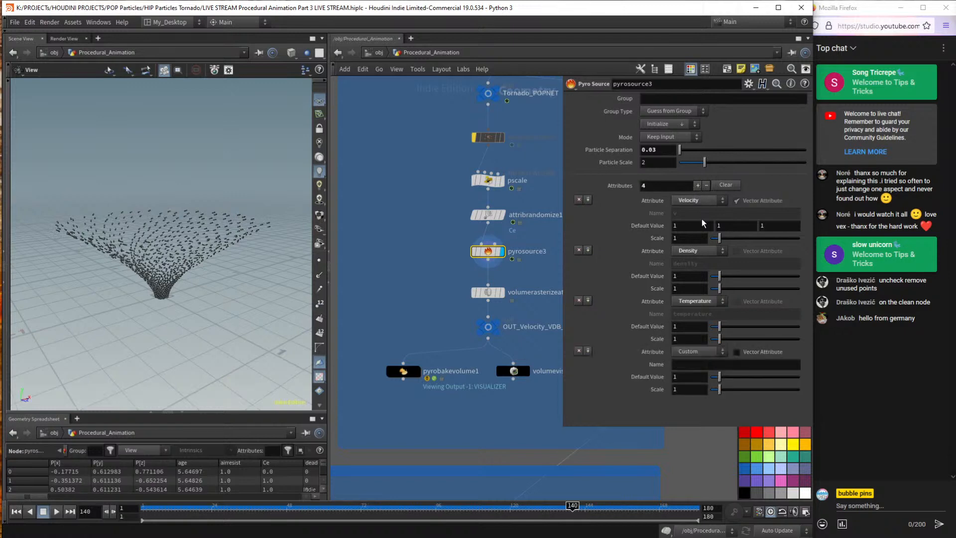
{"action": "left_click", "coordinate": [707, 351]}
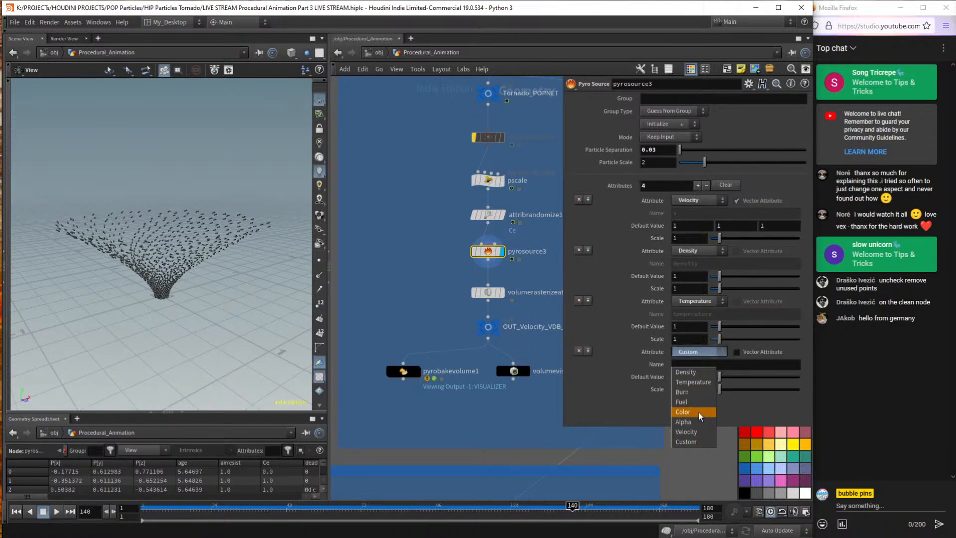
{"action": "left_click", "coordinate": [697, 442]}
{"action": "left_click", "coordinate": [698, 365]}
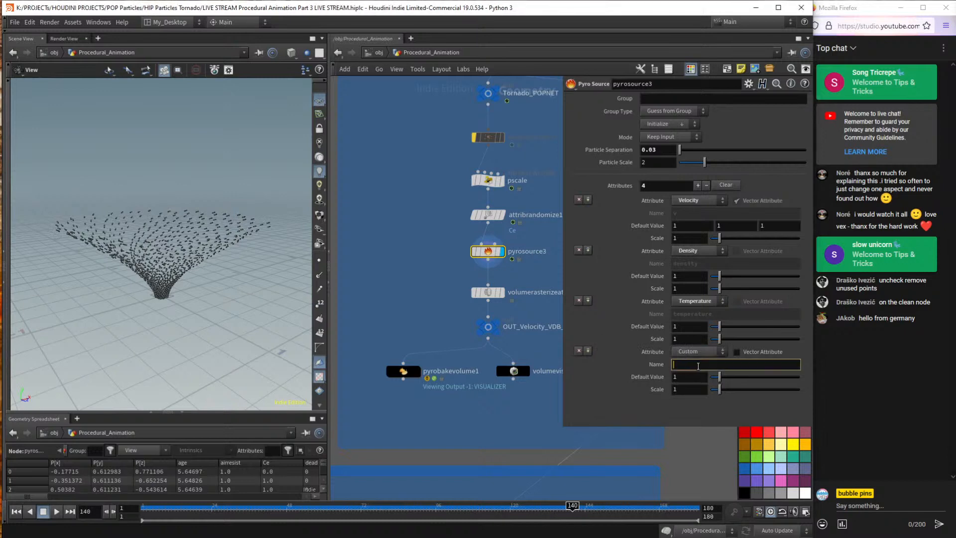
{"action": "type", "text": "Ce"}
{"action": "left_click", "coordinate": [458, 431]}
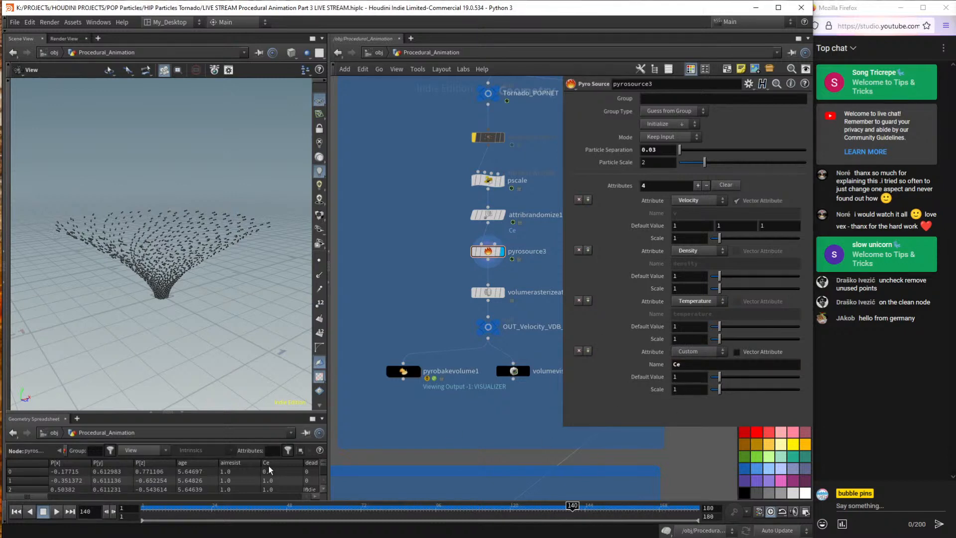
Display pyrobakevolume1, try a Max Value of 3 in attribrandomize1, and return it to 1.
{"action": "mouse_move", "coordinate": [419, 377]}
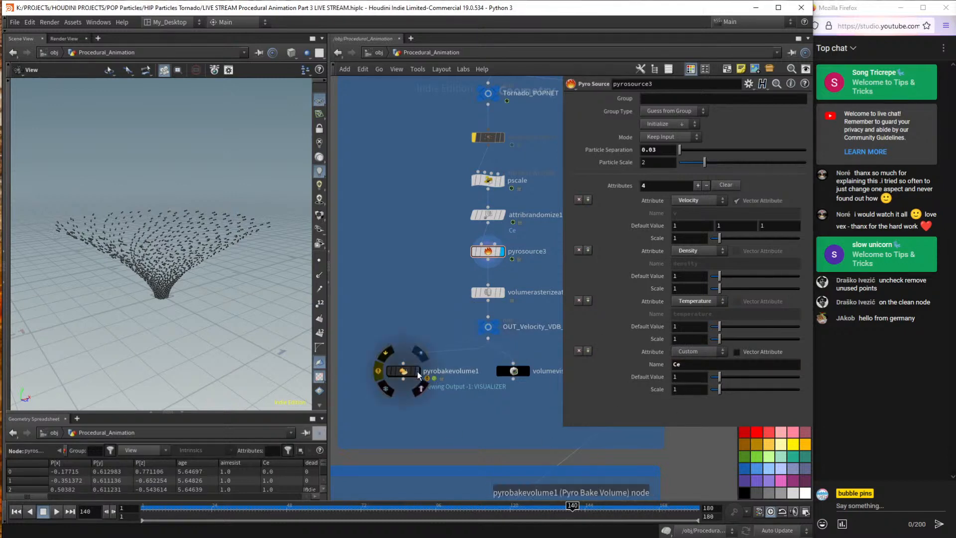
{"action": "left_click", "coordinate": [412, 371]}
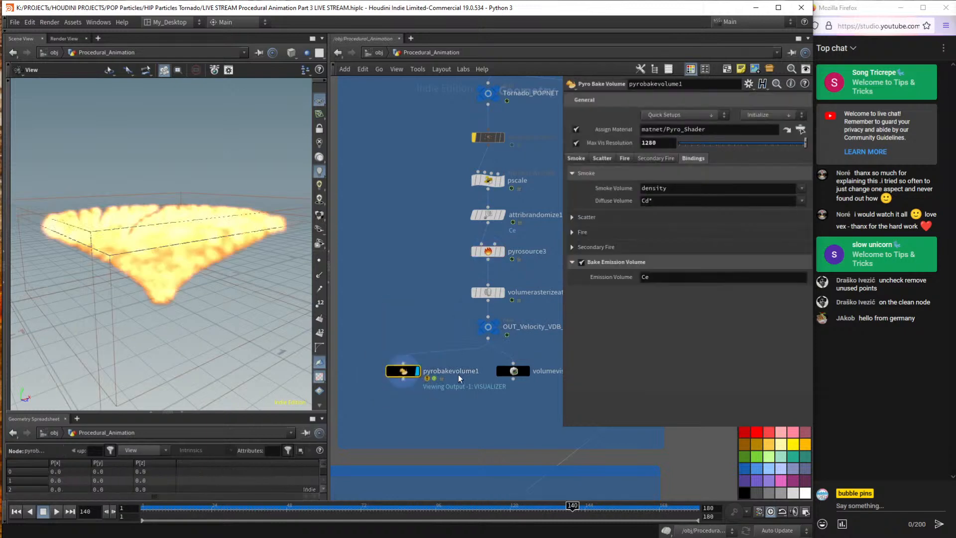
{"action": "left_click", "coordinate": [487, 215]}
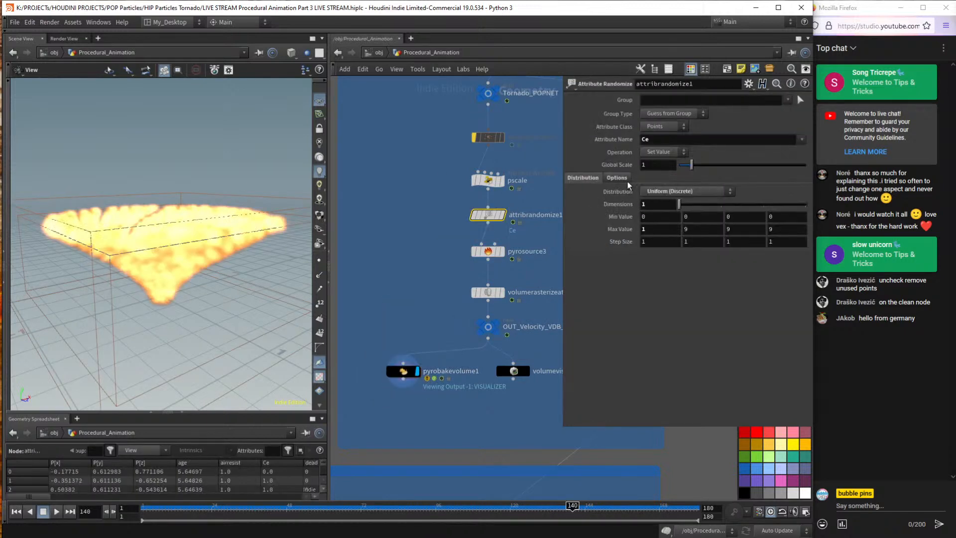
{"action": "left_click", "coordinate": [657, 243]}
{"action": "left_click", "coordinate": [655, 230]}
{"action": "key", "text": "BackSpace"}
{"action": "type", "text": "3"}
{"action": "key", "text": "BackSpace"}
{"action": "type", "text": "1"}
Display attribrandomize1 and pyrosource3 in turn to trace the Ce attribute through the chain.
{"action": "left_click", "coordinate": [410, 302]}
{"action": "left_click", "coordinate": [463, 327]}
{"action": "left_click", "coordinate": [488, 292]}
{"action": "middle_click_drag", "start_coordinate": [528, 263], "coordinate": [464, 272]}
{"action": "left_click_drag", "start_coordinate": [490, 273], "coordinate": [485, 217]}
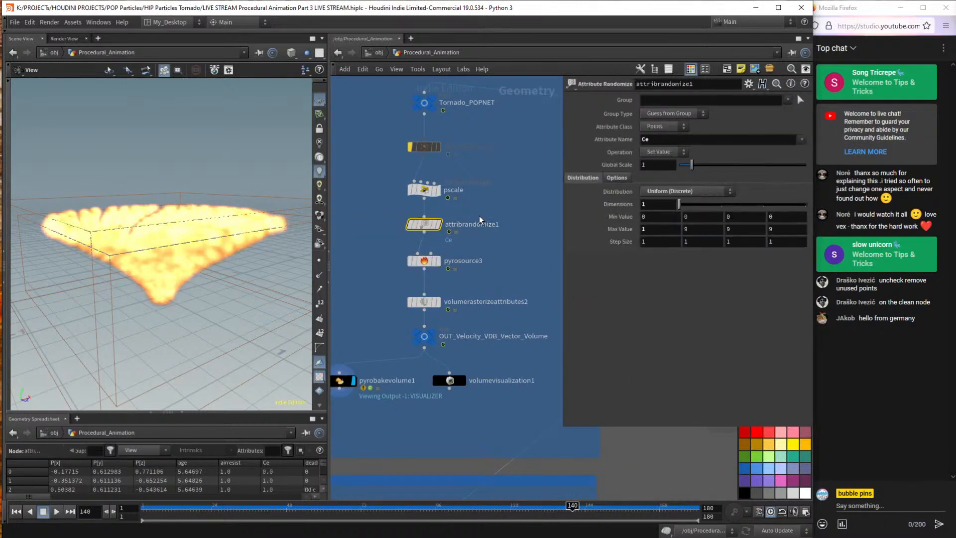
{"action": "left_click", "coordinate": [439, 224]}
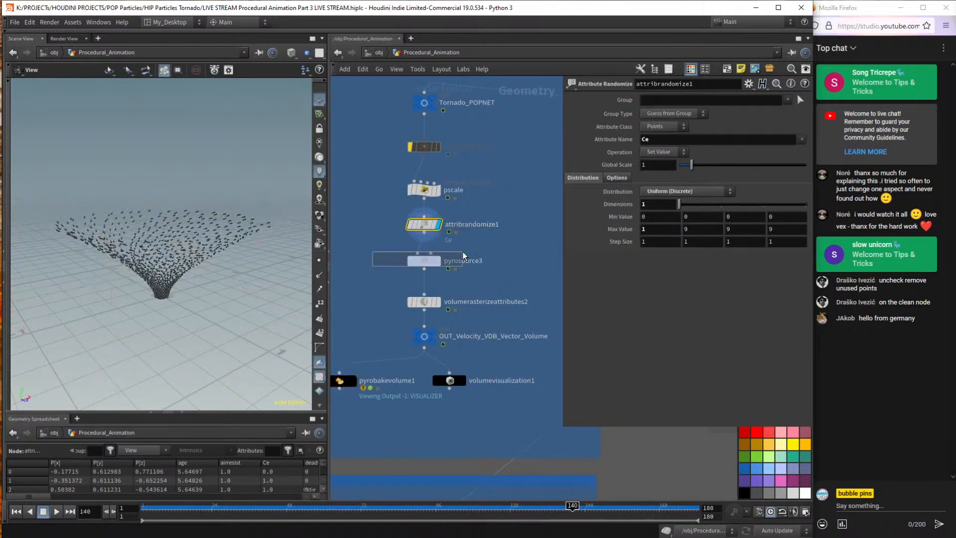
{"action": "left_click", "coordinate": [449, 262]}
{"action": "left_click", "coordinate": [438, 261]}
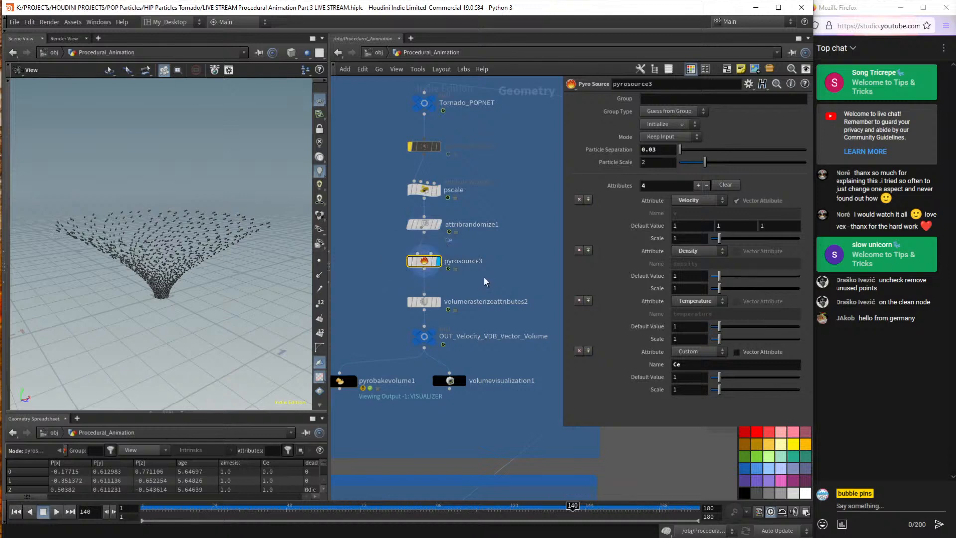
{"action": "left_click_drag", "start_coordinate": [384, 285], "coordinate": [528, 249]}
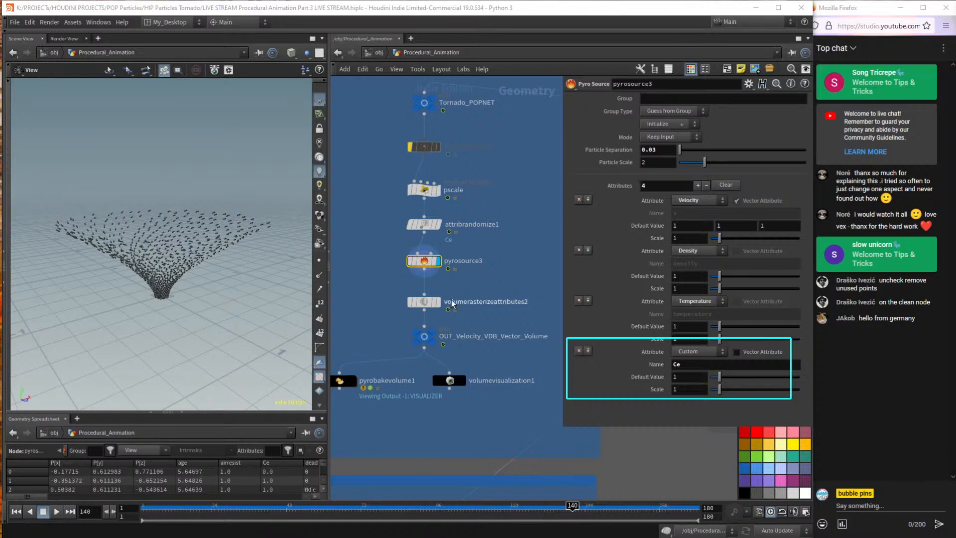
Display volumerasterizeattributes2 and examine its node information for the volumes it outputs.
{"action": "left_click", "coordinate": [437, 302]}
{"action": "left_click", "coordinate": [424, 301]}
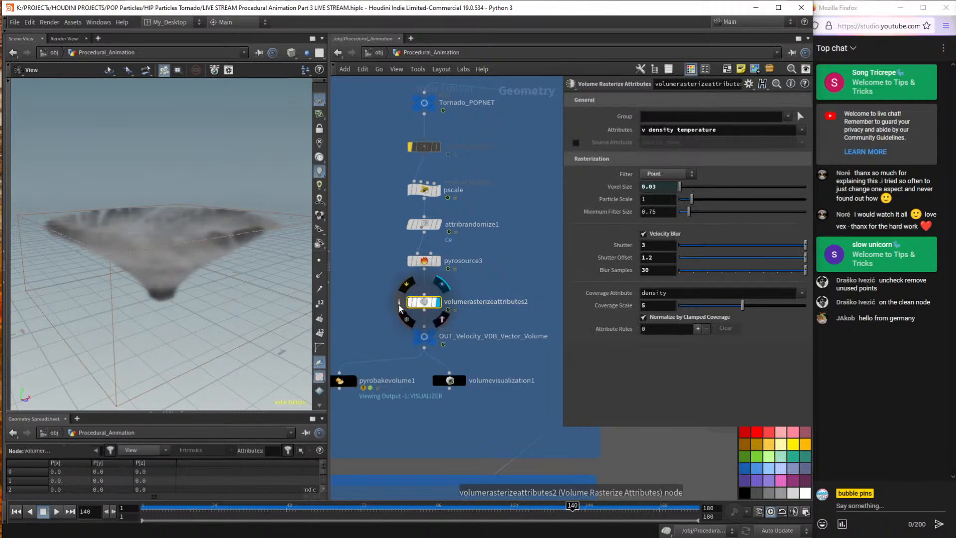
{"action": "left_click", "coordinate": [399, 303]}
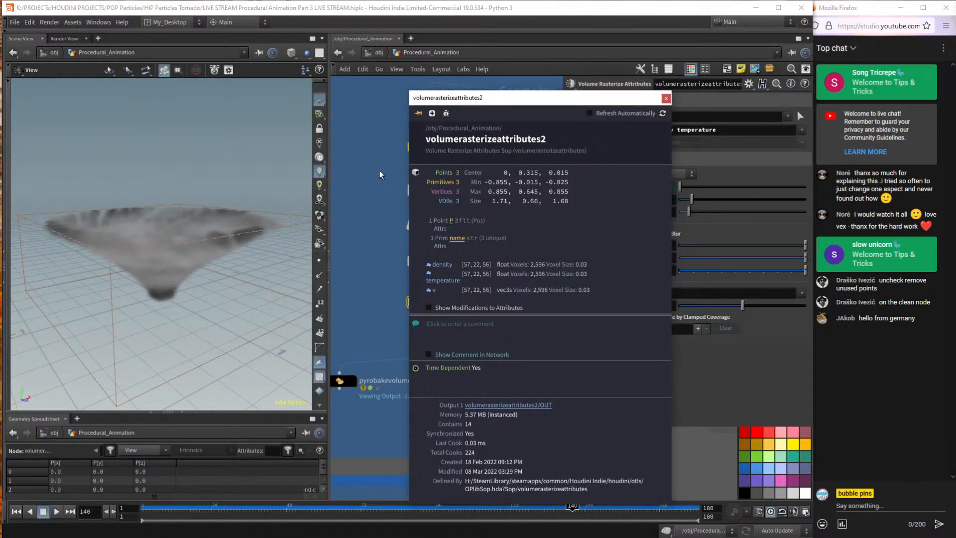
{"action": "left_click", "coordinate": [418, 113]}
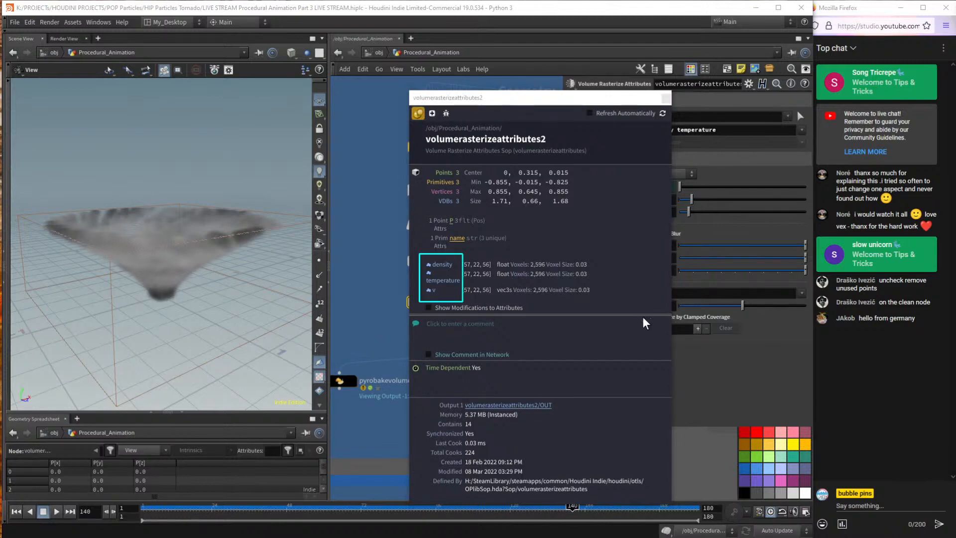
{"action": "left_click", "coordinate": [418, 113]}
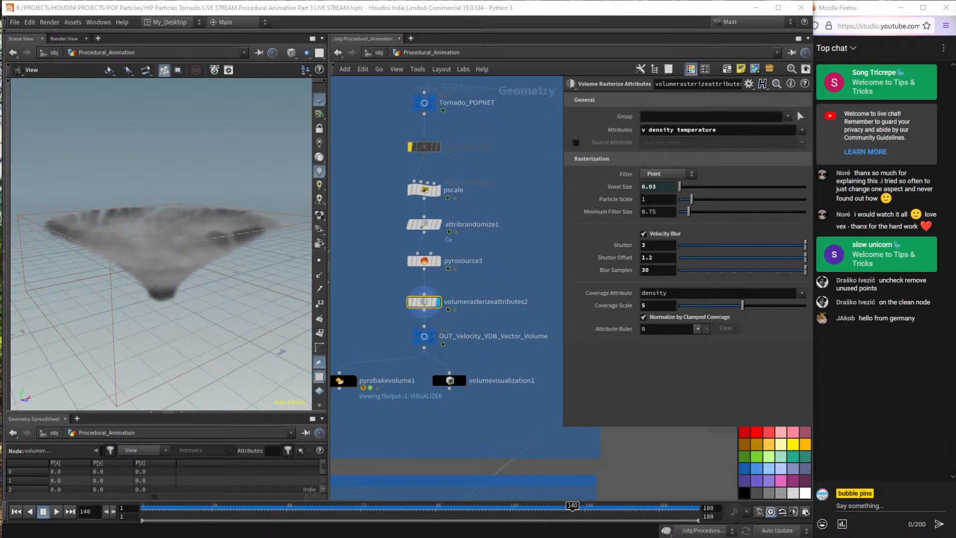
Append Ce to the Attributes of volumerasterizeattributes2 so the list reads "v density temperature Ce".
{"action": "left_click_drag", "start_coordinate": [376, 285], "coordinate": [542, 313]}
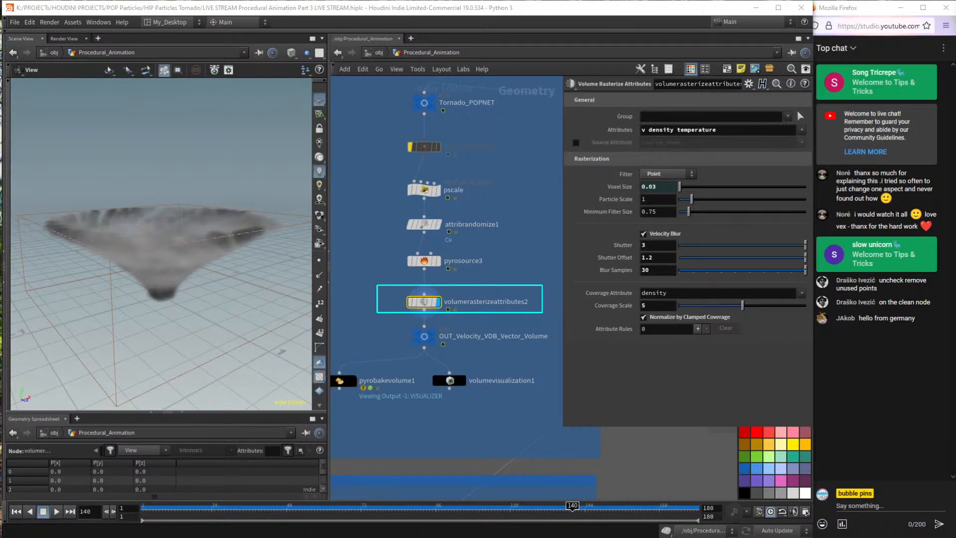
{"action": "left_click_drag", "start_coordinate": [594, 122], "coordinate": [790, 142]}
{"action": "left_click_drag", "start_coordinate": [554, 171], "coordinate": [609, 131]}
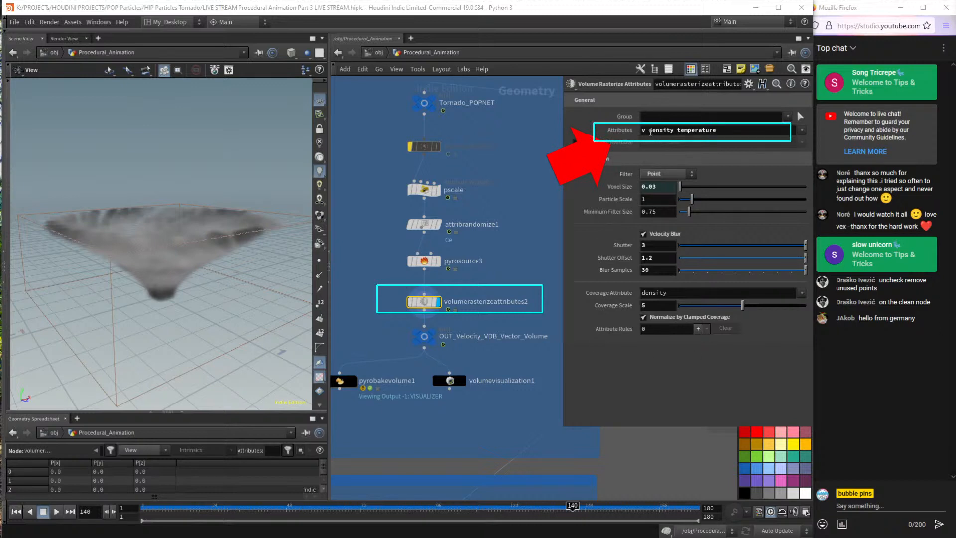
{"action": "left_click", "coordinate": [647, 130]}
{"action": "triple_click", "coordinate": [685, 131]}
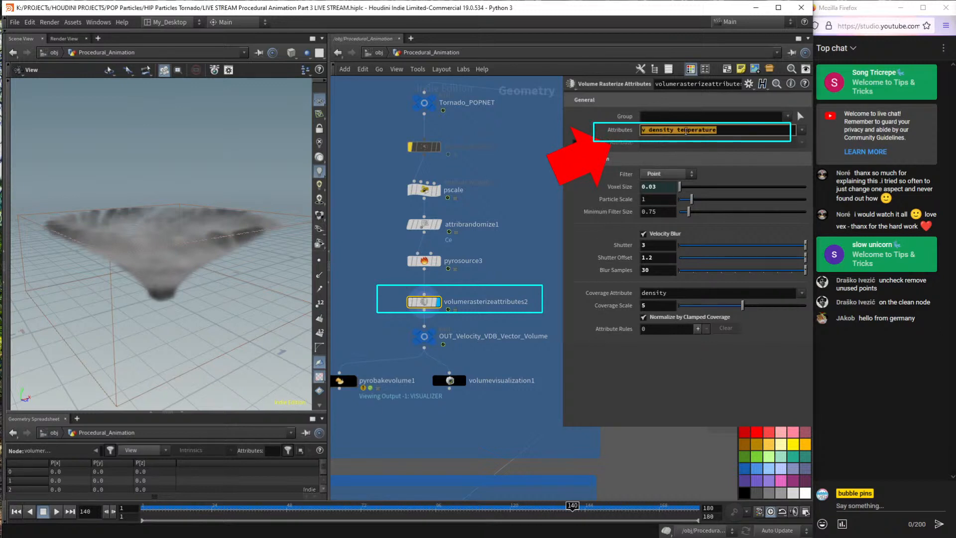
{"action": "left_click", "coordinate": [689, 130]}
{"action": "left_click", "coordinate": [725, 134]}
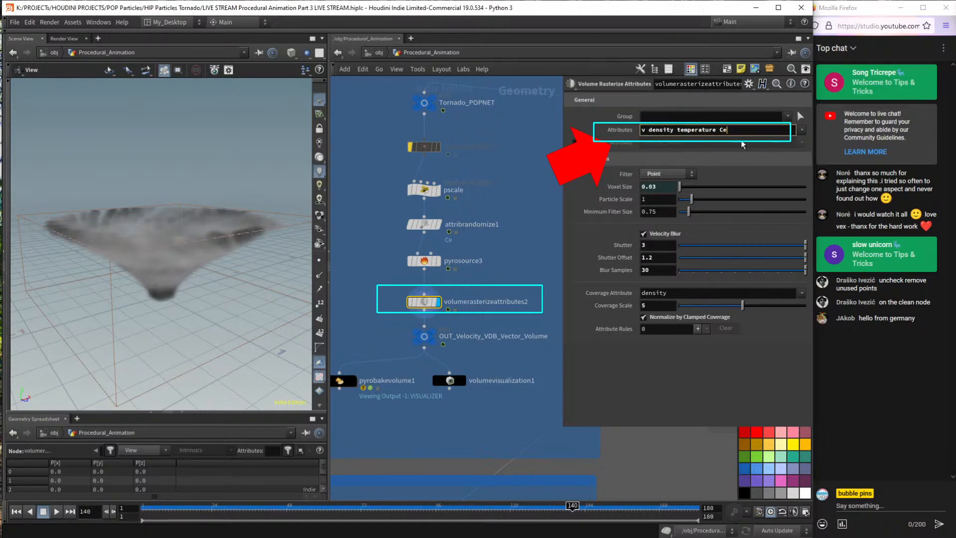
{"action": "key", "text": "Return"}
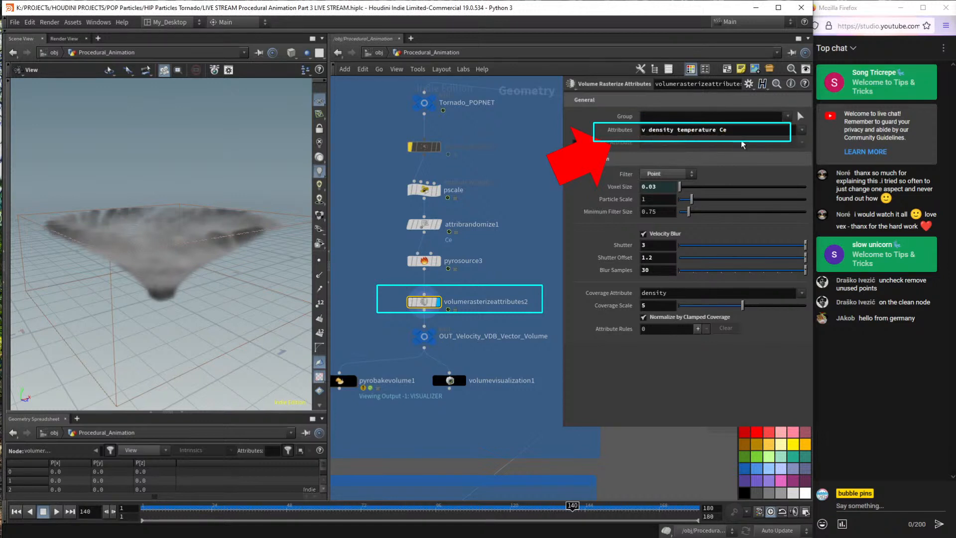
Check the volumes in volumerasterizeattributes2's node information and display pyrobakevolume1 to view the tornado's emission.
{"action": "left_click", "coordinate": [401, 301]}
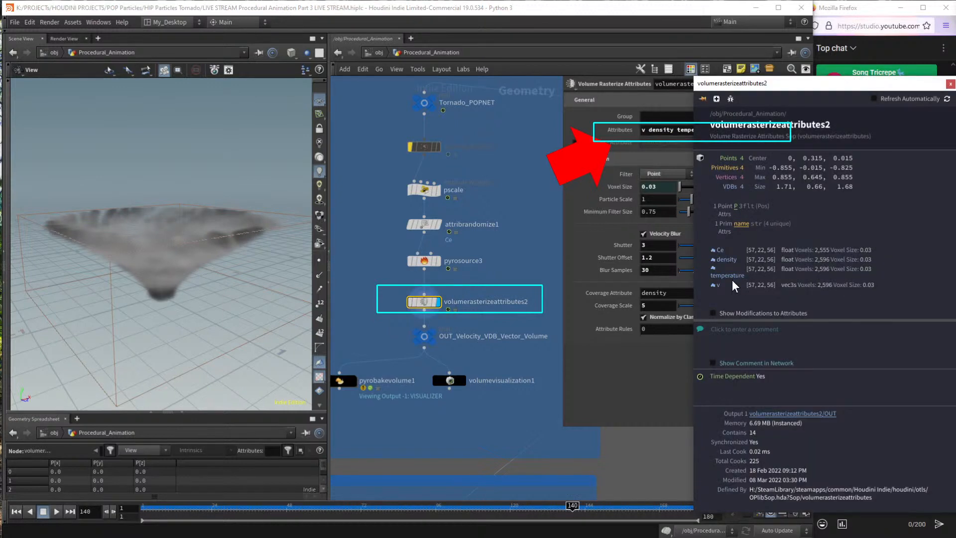
{"action": "left_click_drag", "start_coordinate": [829, 84], "coordinate": [679, 226]}
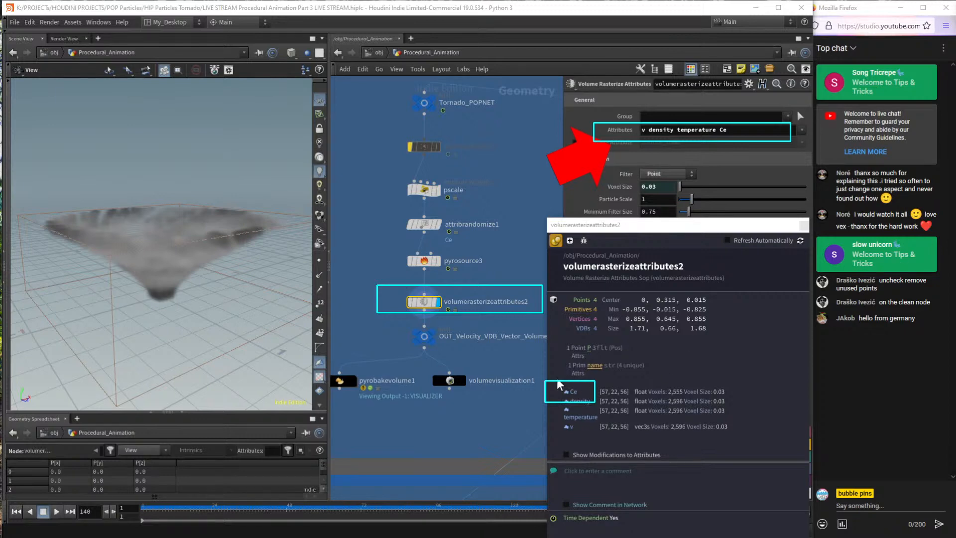
{"action": "left_click", "coordinate": [353, 381]}
{"action": "middle_click_drag", "start_coordinate": [387, 422], "coordinate": [447, 434]}
{"action": "left_click_drag", "start_coordinate": [392, 360], "coordinate": [370, 436]}
{"action": "left_click_drag", "start_coordinate": [432, 240], "coordinate": [524, 226]}
{"action": "left_click_drag", "start_coordinate": [350, 353], "coordinate": [441, 415]}
Try lower Max Values such as 0.4 in attribrandomize1, and return the value to 1.
{"action": "left_click_drag", "start_coordinate": [428, 241], "coordinate": [564, 229]}
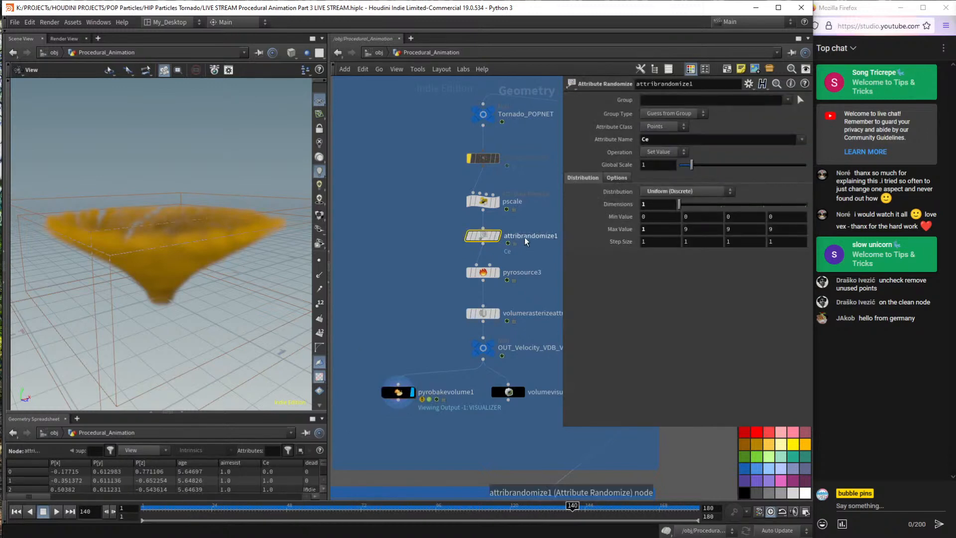
{"action": "left_click", "coordinate": [655, 229]}
{"action": "type", "text": "0.9"}
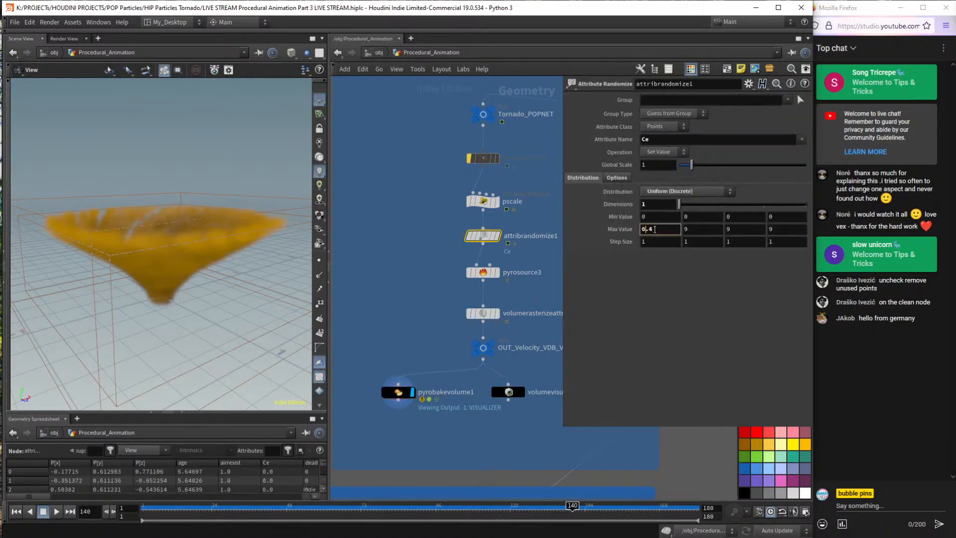
{"action": "type", "text": "-"}
{"action": "key", "text": "BackSpace"}
{"action": "scroll", "coordinate": [662, 230], "scroll_direction": "up", "scroll_amount": 6}
{"action": "scroll", "coordinate": [663, 230], "scroll_direction": "up", "scroll_amount": 4}
{"action": "left_click_drag", "start_coordinate": [652, 228], "coordinate": [593, 226]}
{"action": "type", "text": "1"}
{"action": "key", "text": "Return"}
Raise attribrandomize1's Global Scale to 10000.
{"action": "left_click_drag", "start_coordinate": [693, 168], "coordinate": [590, 161]}
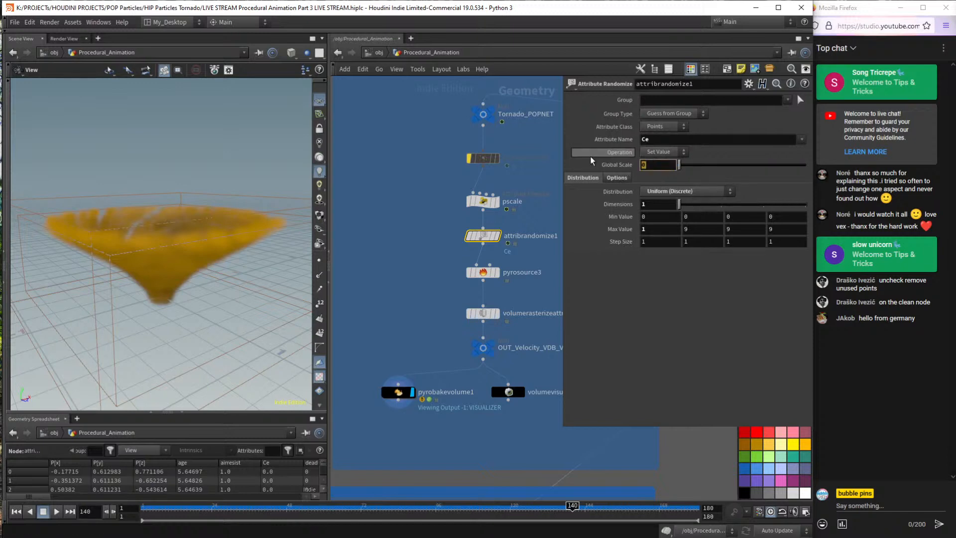
{"action": "type", "text": "100"}
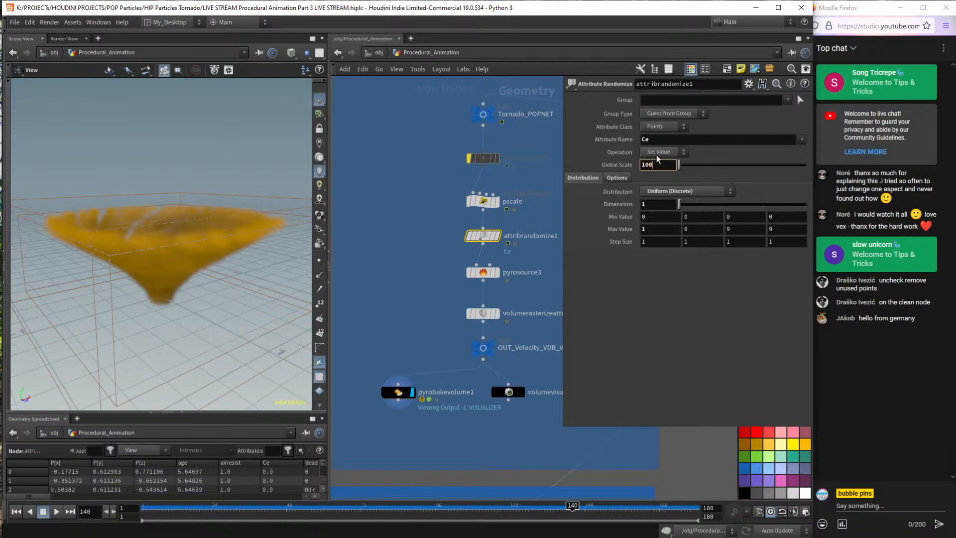
{"action": "type", "text": "00"}
{"action": "key", "text": "Return"}
Toggle the bypass of pyrobakevolume1 and display OUT_Velocity_VDB_Vector_Volume to compare the tornado without baked emission.
{"action": "left_click_drag", "start_coordinate": [367, 302], "coordinate": [441, 421]}
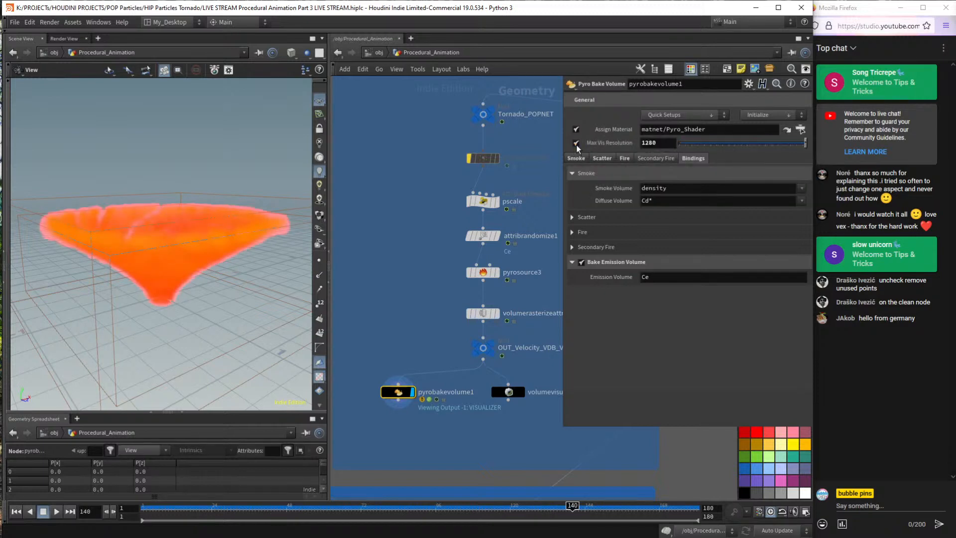
{"action": "mouse_move", "coordinate": [382, 392]}
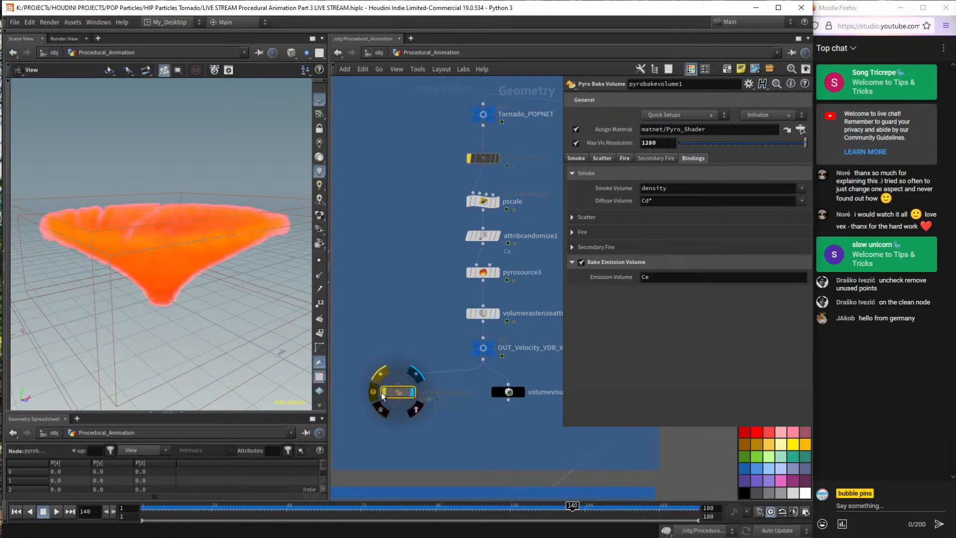
{"action": "left_click", "coordinate": [484, 347]}
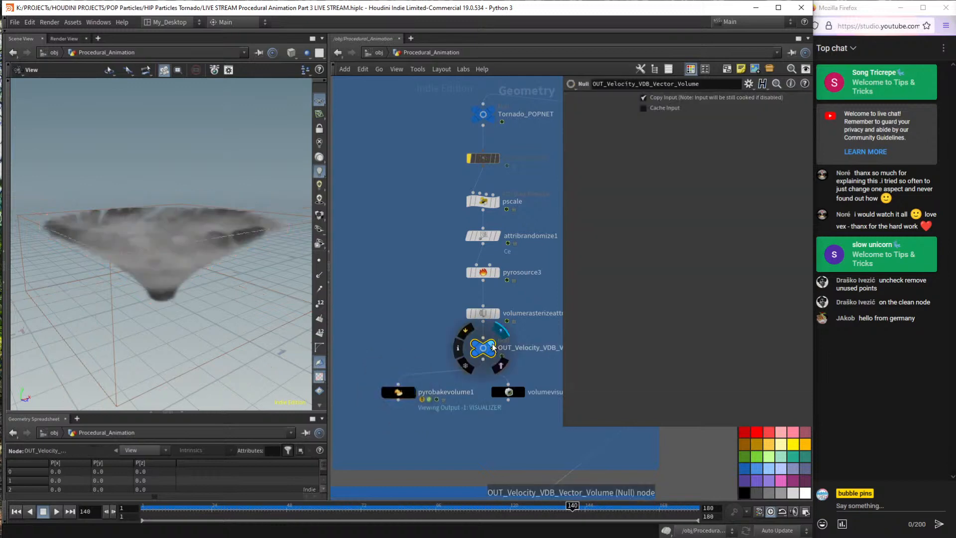
Display pyrobakevolume1 again and reduce attribrandomize1's Global Scale to 10.
{"action": "left_click", "coordinate": [416, 375]}
{"action": "left_click", "coordinate": [399, 392]}
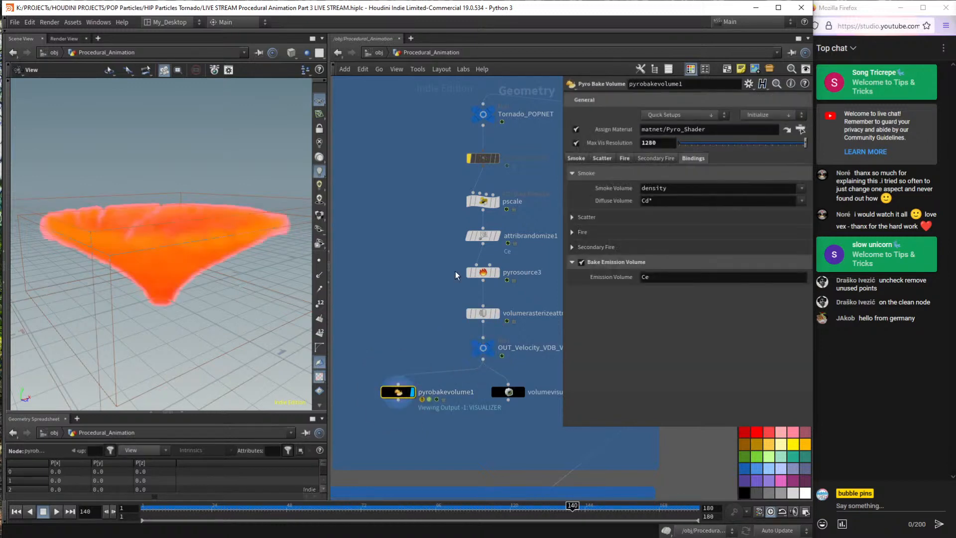
{"action": "left_click_drag", "start_coordinate": [427, 254], "coordinate": [541, 220]}
{"action": "left_click", "coordinate": [664, 166]}
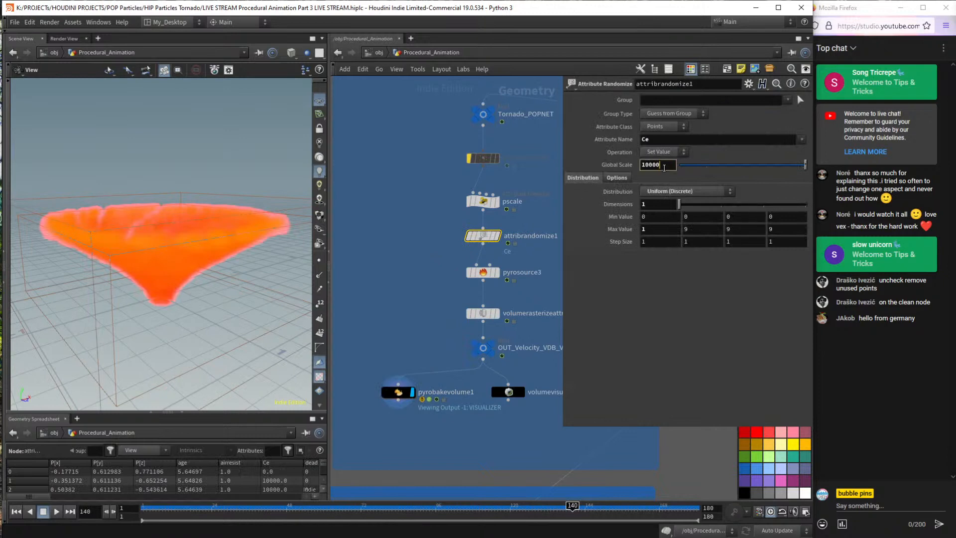
{"action": "key", "text": "BackSpace"}
{"action": "key", "text": "BackSpace"}
{"action": "key", "text": "Return"}
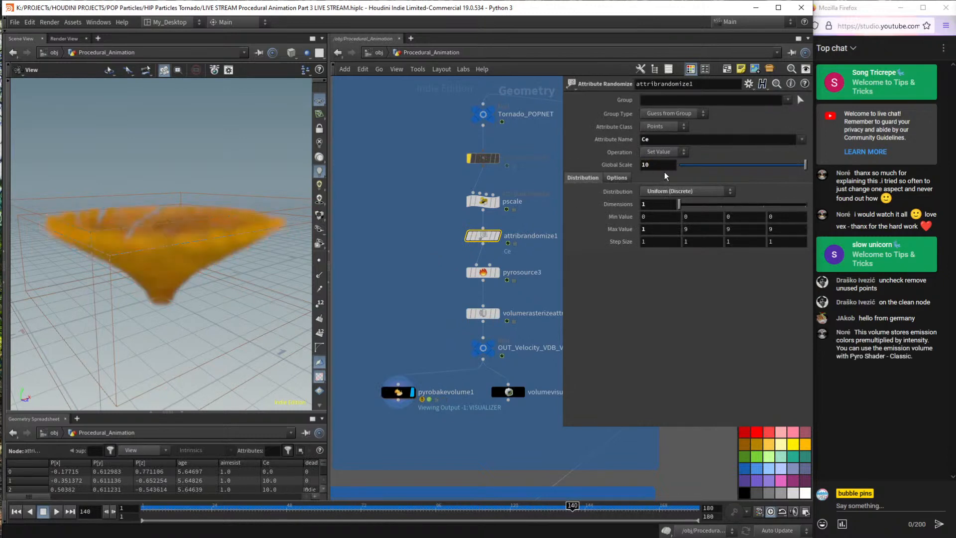
Compare the tornado from OUT_Velocity_VDB_Vector_Volume with pyrobakevolume1's baked emission, and set attribrandomize1's Global Scale to 100.
{"action": "mouse_move", "coordinate": [494, 350]}
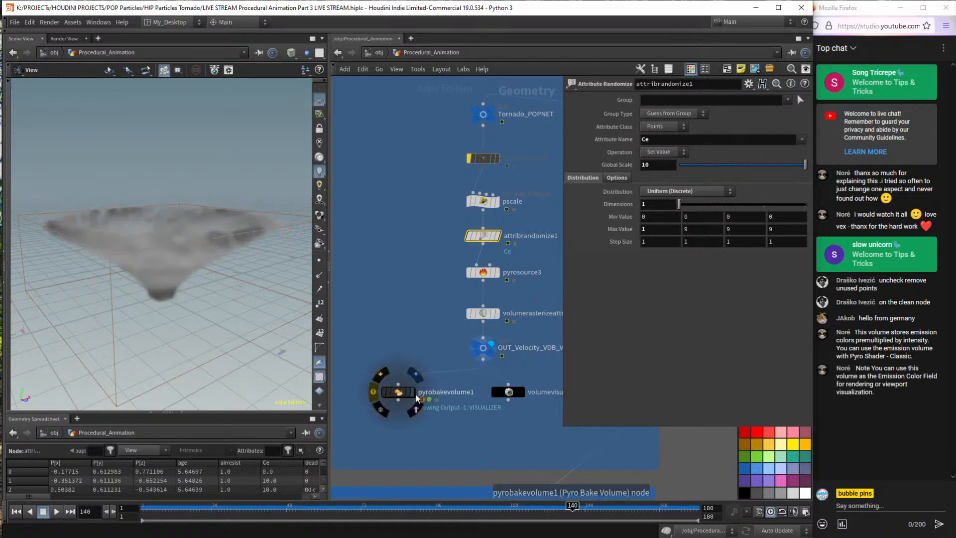
{"action": "left_click", "coordinate": [398, 392]}
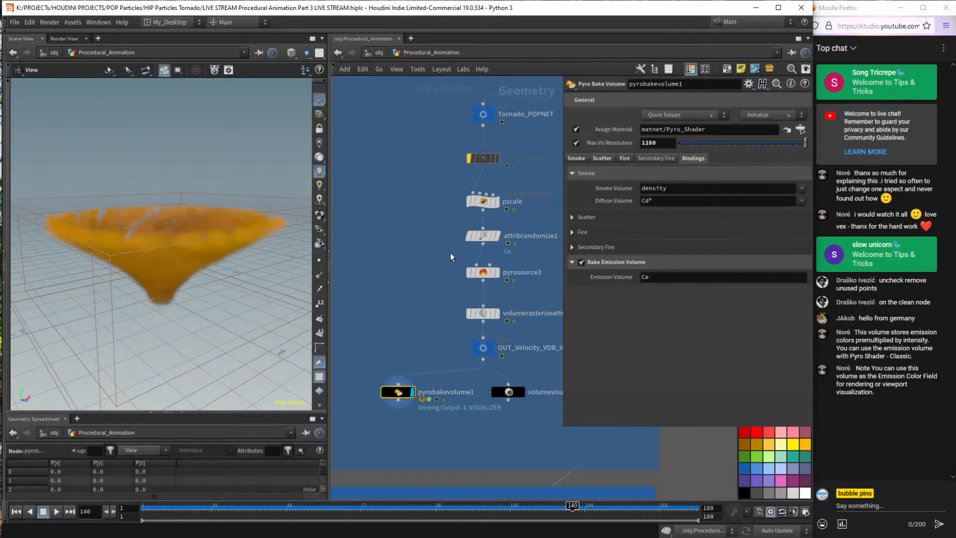
{"action": "left_click", "coordinate": [482, 236]}
{"action": "left_click", "coordinate": [667, 166]}
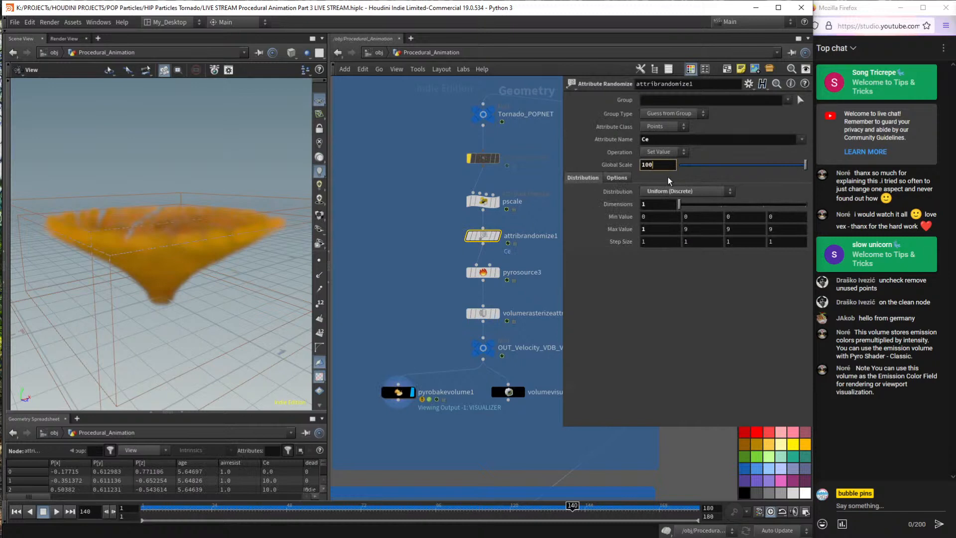
{"action": "key", "text": "Return"}
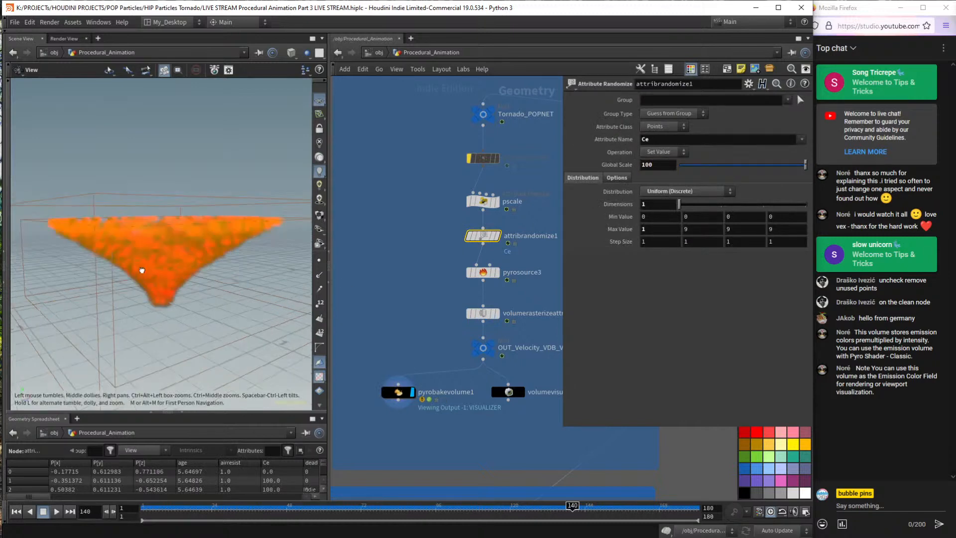
Play the emissive tornado animation up to frame 152 and inspect pyrobakevolume1's binding settings.
{"action": "left_click_drag", "start_coordinate": [142, 270], "coordinate": [134, 270]}
{"action": "key", "text": "Up"}
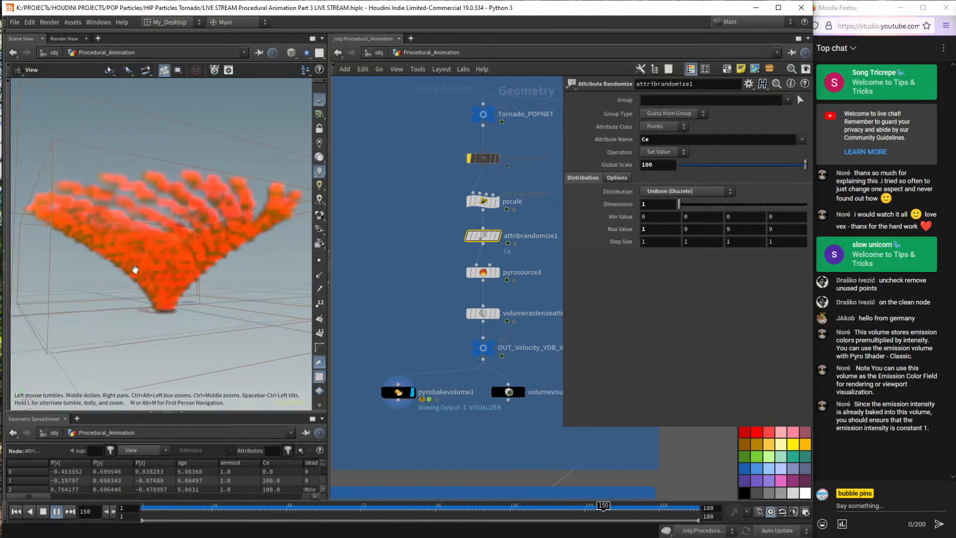
{"action": "key", "text": "Up"}
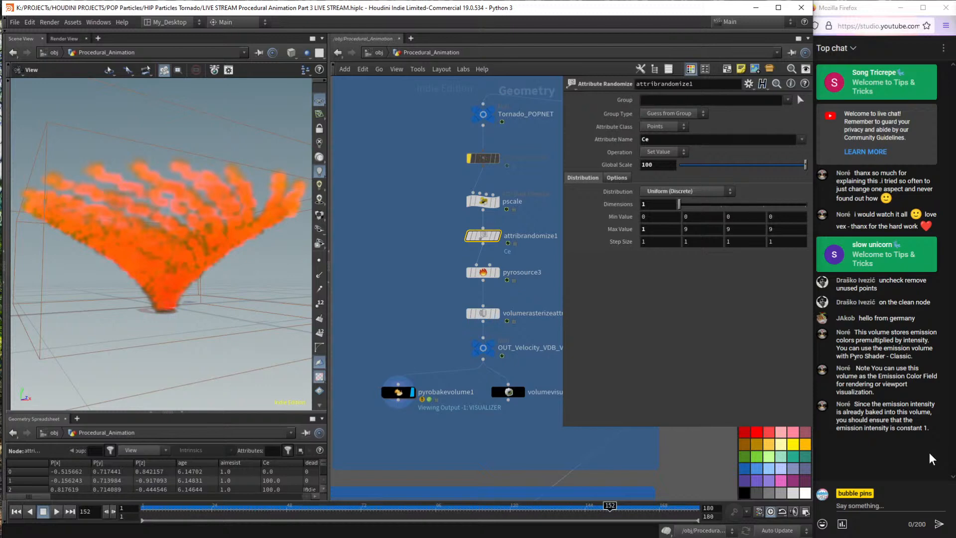
{"action": "left_click_drag", "start_coordinate": [360, 417], "coordinate": [441, 334]}
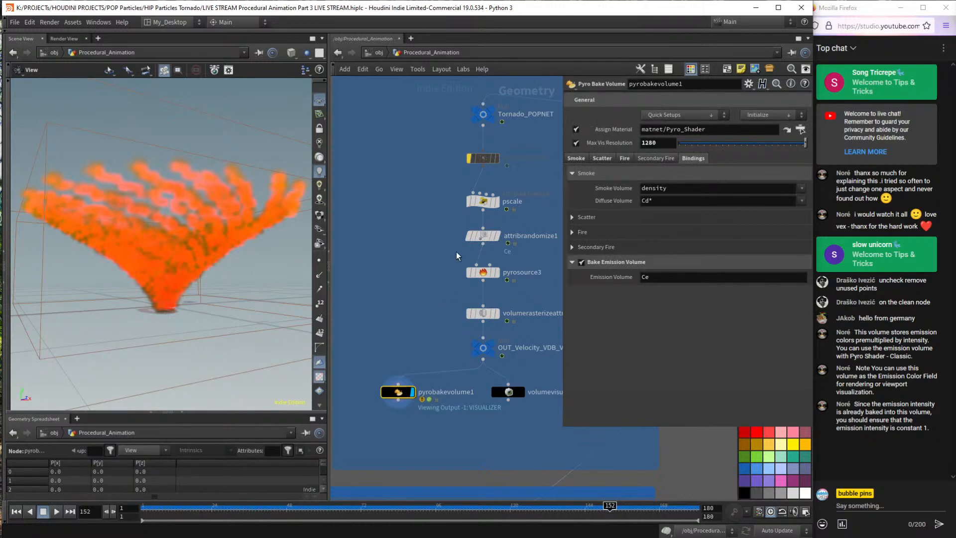
Examine the attribrandomize1 and pyrobakevolume1 settings alongside the baked tornado volume in the viewport.
{"action": "left_click_drag", "start_coordinate": [454, 250], "coordinate": [571, 224]}
{"action": "left_click_drag", "start_coordinate": [177, 196], "coordinate": [196, 278]}
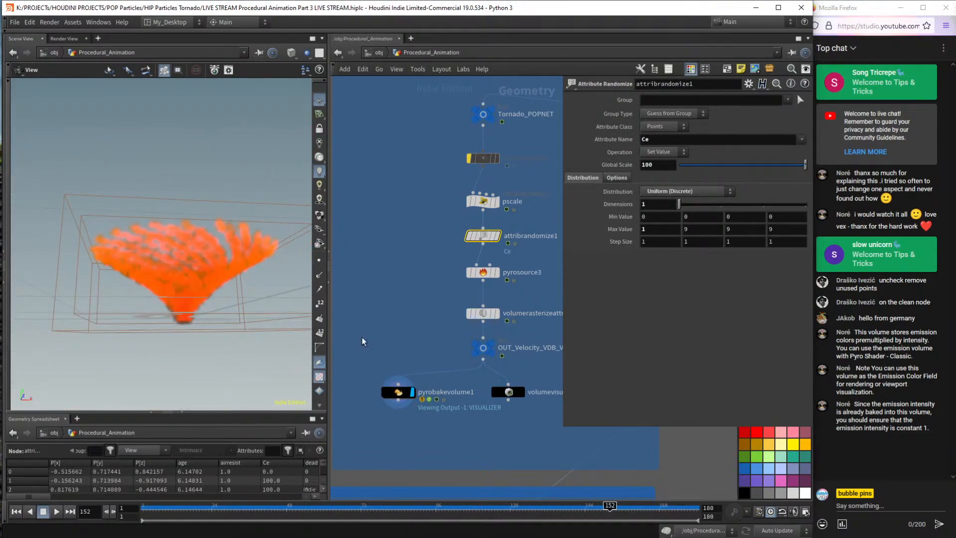
{"action": "left_click_drag", "start_coordinate": [363, 341], "coordinate": [446, 426]}
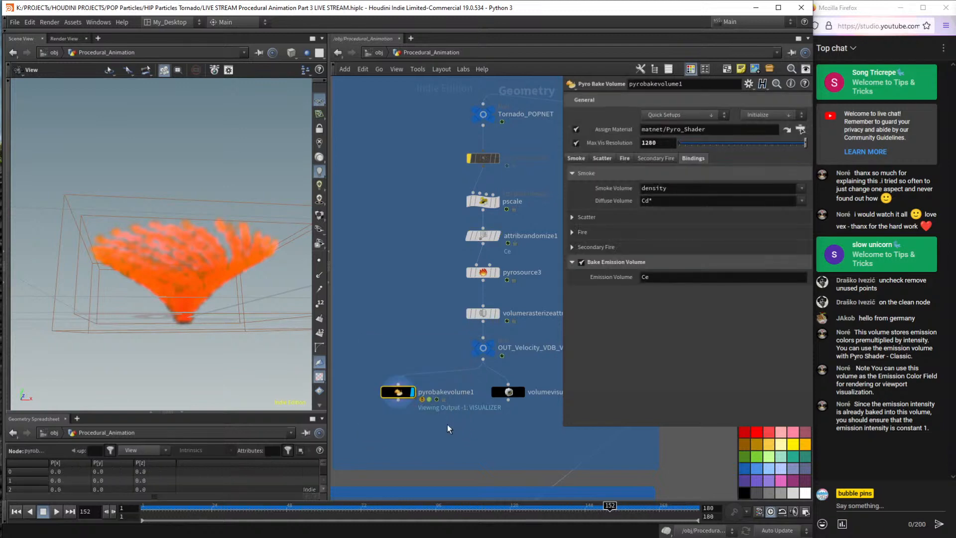
{"action": "left_click_drag", "start_coordinate": [214, 258], "coordinate": [218, 237]}
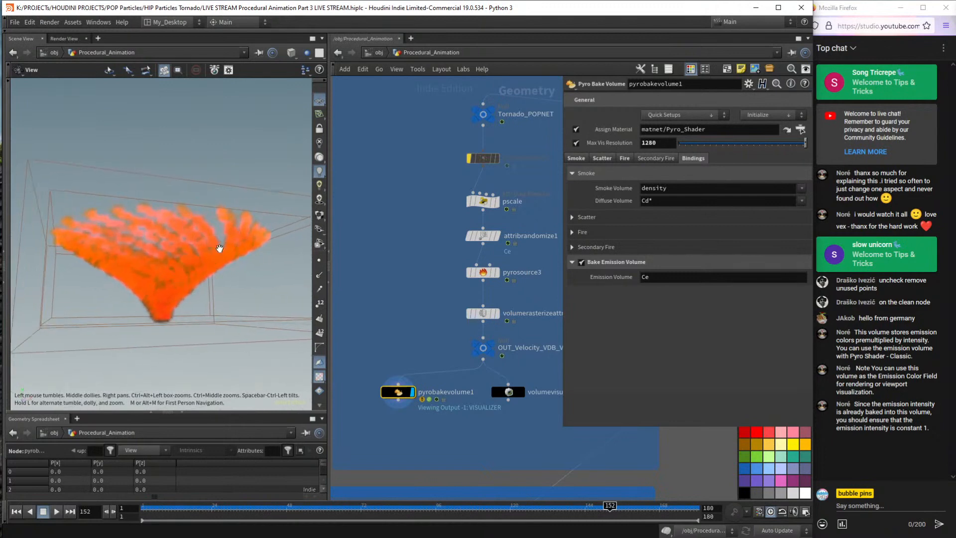
{"action": "left_click_drag", "start_coordinate": [409, 352], "coordinate": [521, 342]}
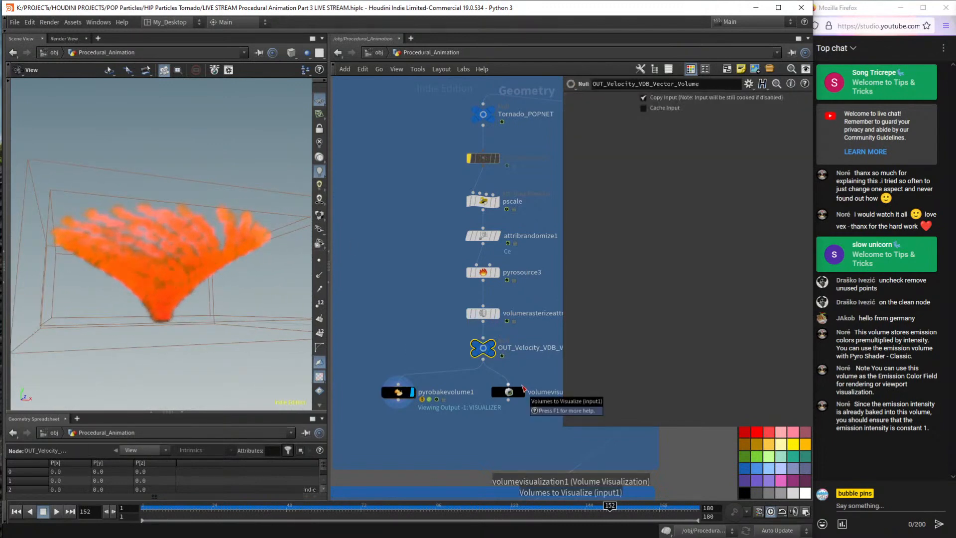
{"action": "left_click_drag", "start_coordinate": [377, 335], "coordinate": [421, 424]}
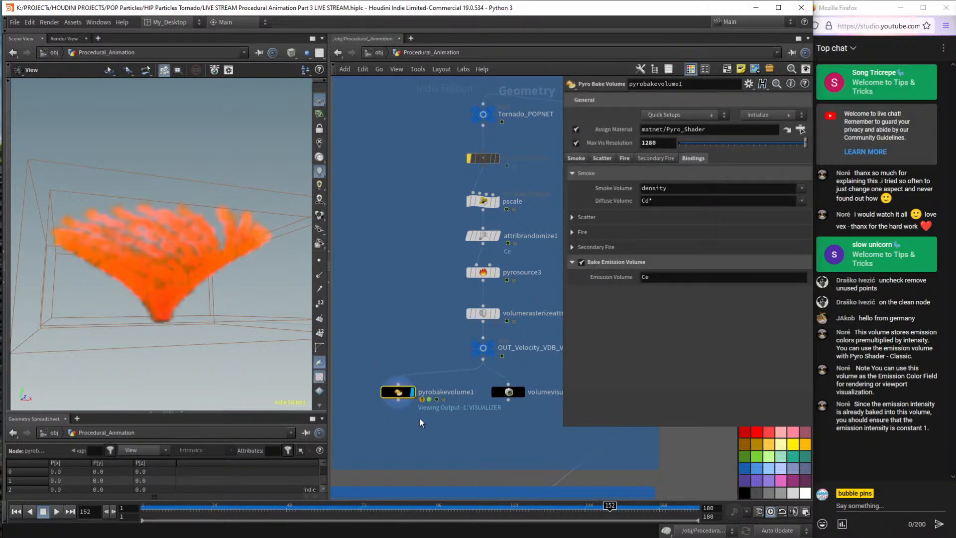
{"action": "left_click_drag", "start_coordinate": [363, 345], "coordinate": [445, 426]}
Replace the volumevisualization1 node with the copied volume visualization node, wired to OUT_Velocity_VDB_Vector_Volume and displayed.
{"action": "left_click", "coordinate": [524, 405]}
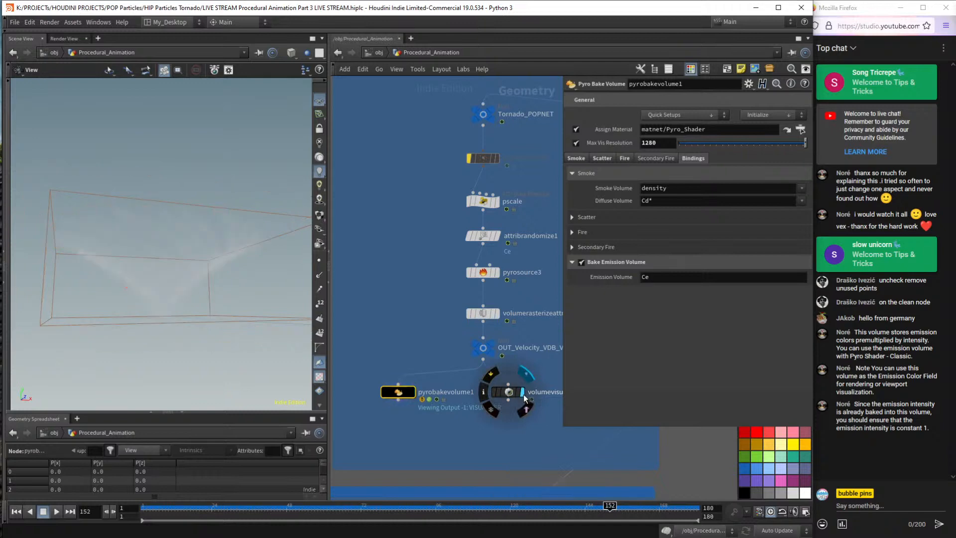
{"action": "middle_click_drag", "start_coordinate": [532, 414], "coordinate": [423, 411]}
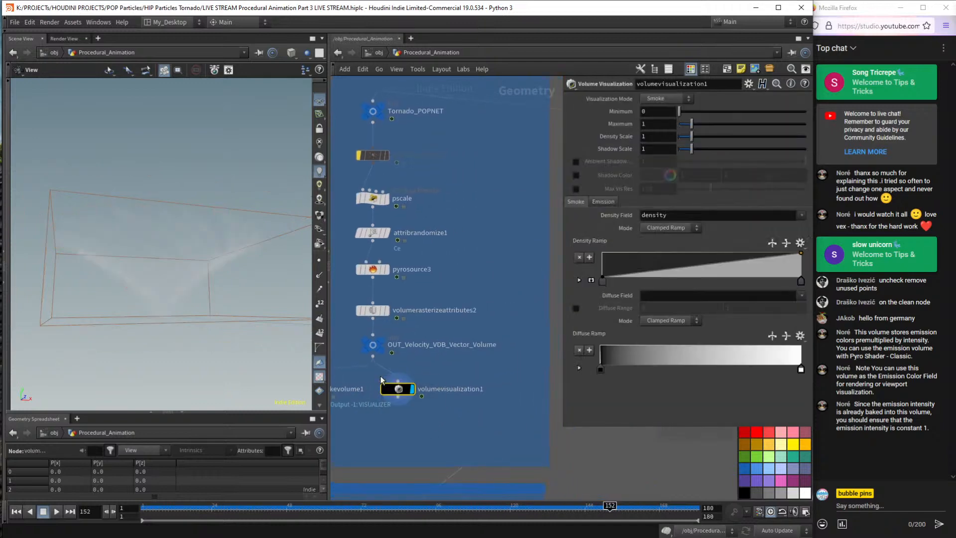
{"action": "left_click_drag", "start_coordinate": [169, 278], "coordinate": [177, 233]}
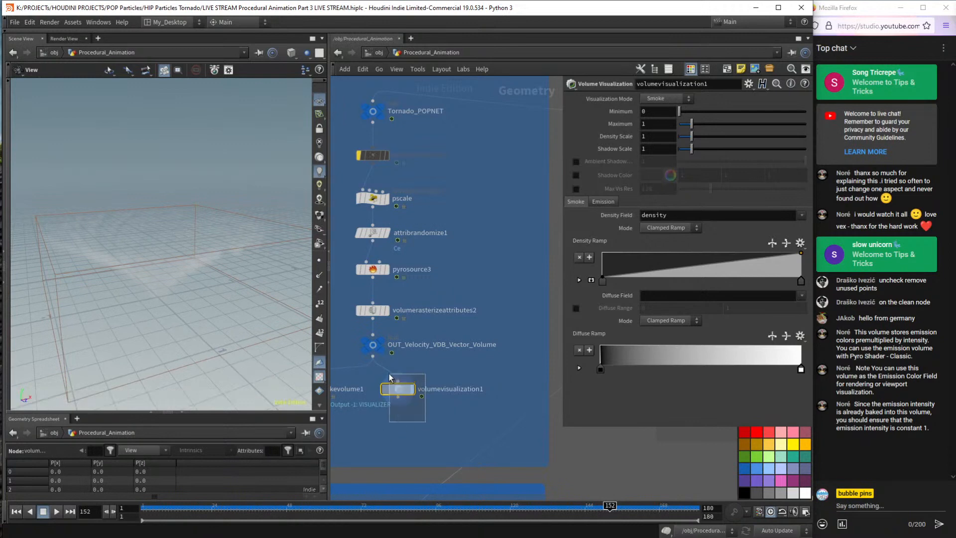
{"action": "key", "text": "Delete"}
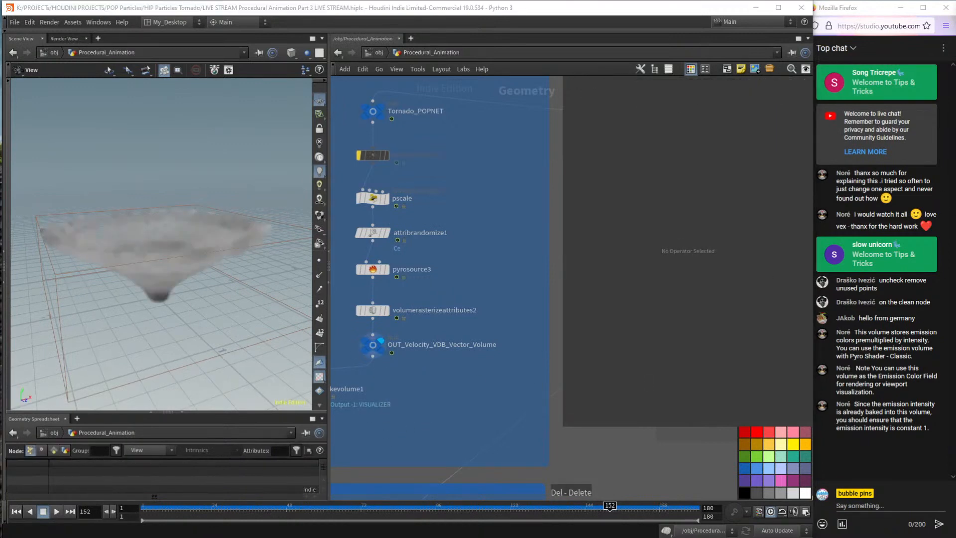
{"action": "key", "text": "ctrl+v"}
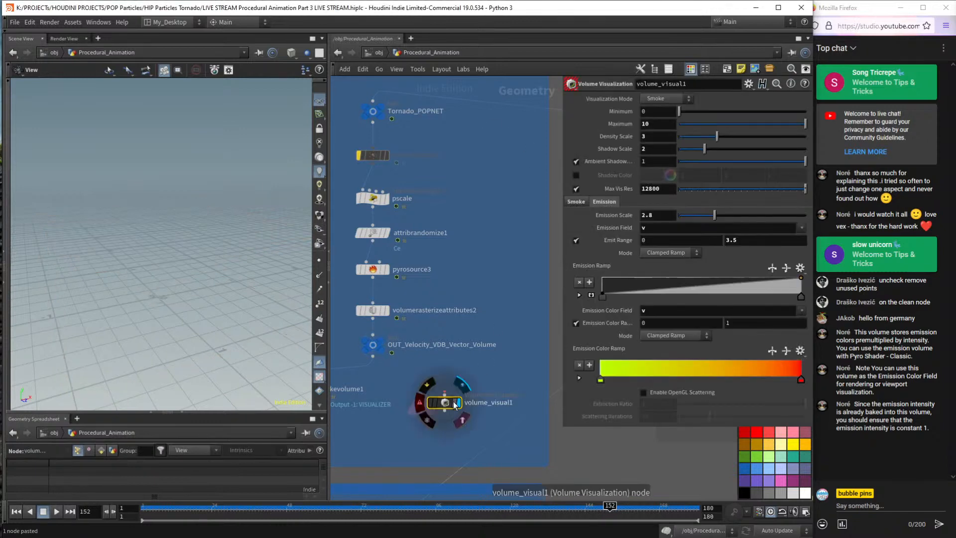
{"action": "left_click", "coordinate": [448, 401]}
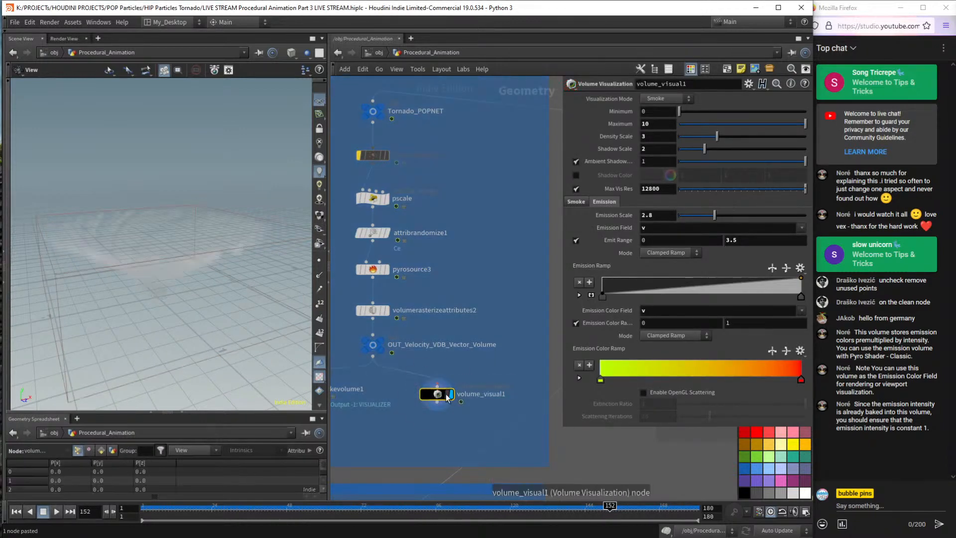
Set the upper limit of the volume visualization's Emit Range to 1 in its emission settings.
{"action": "left_click_drag", "start_coordinate": [213, 275], "coordinate": [264, 276]}
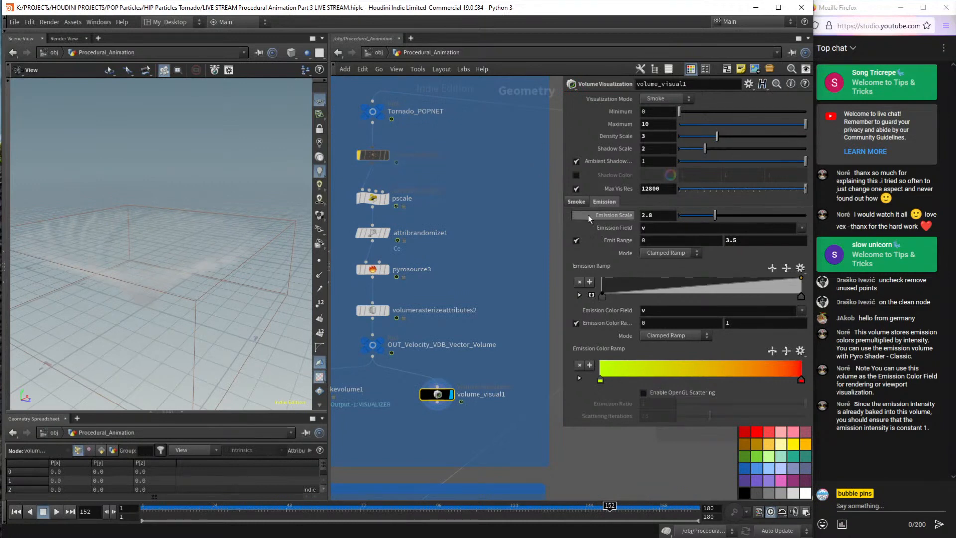
{"action": "left_click", "coordinate": [576, 202]}
{"action": "left_click", "coordinate": [610, 202]}
{"action": "double_click", "coordinate": [644, 228]}
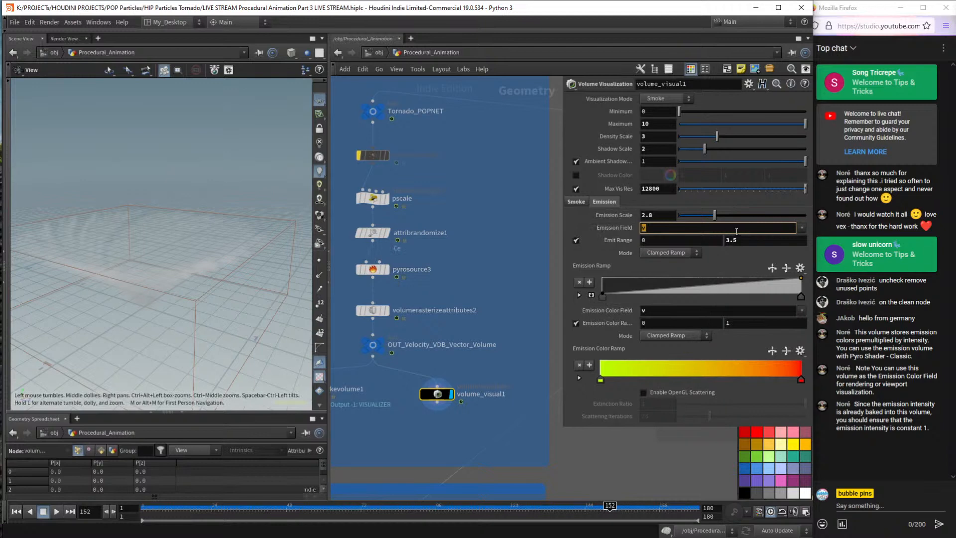
{"action": "left_click", "coordinate": [756, 240]}
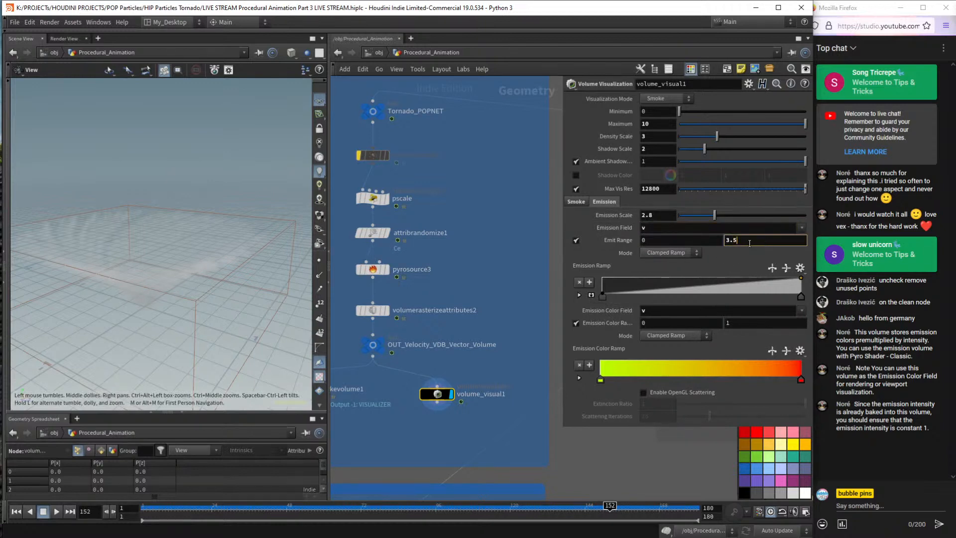
{"action": "key", "text": "BackSpace"}
{"action": "key", "text": "BackSpace"}
{"action": "key", "text": "BackSpace"}
{"action": "type", "text": "1"}
{"action": "key", "text": "Return"}
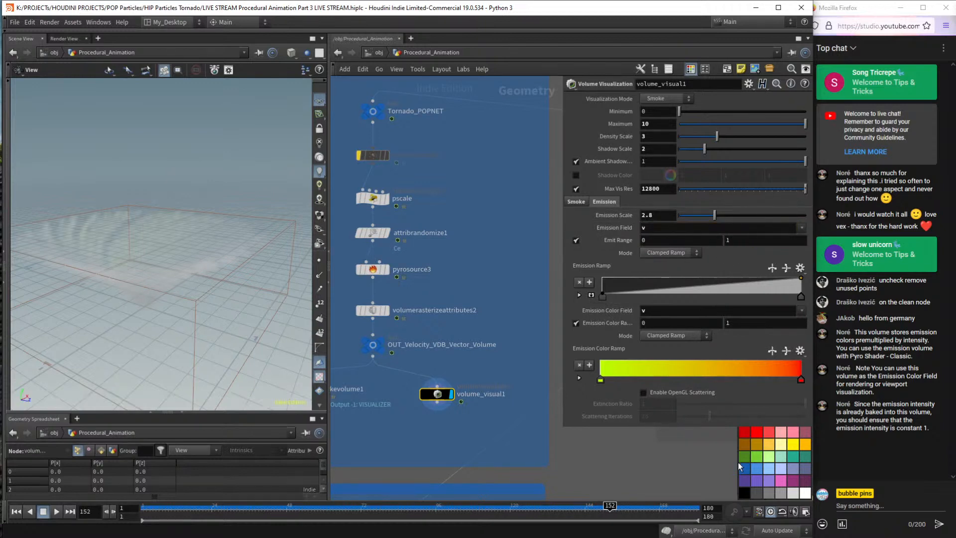
Set the upper limit of the Emission Color Range to 0.5 and check the tornado's colouring.
{"action": "left_click", "coordinate": [751, 323]}
{"action": "type", "text": "-1.1"}
{"action": "double_click", "coordinate": [750, 323]}
{"action": "type", "text": "0.5"}
{"action": "key", "text": "Return"}
{"action": "left_click_drag", "start_coordinate": [119, 234], "coordinate": [248, 249]}
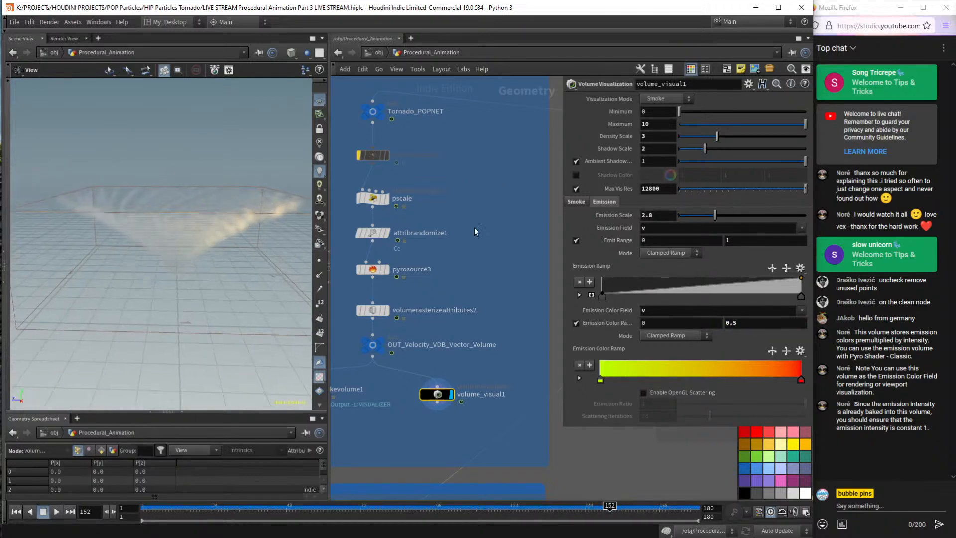
Set the upper limit of the Diffuse Range to 0.1 in the smoke settings.
{"action": "left_click", "coordinate": [574, 203]}
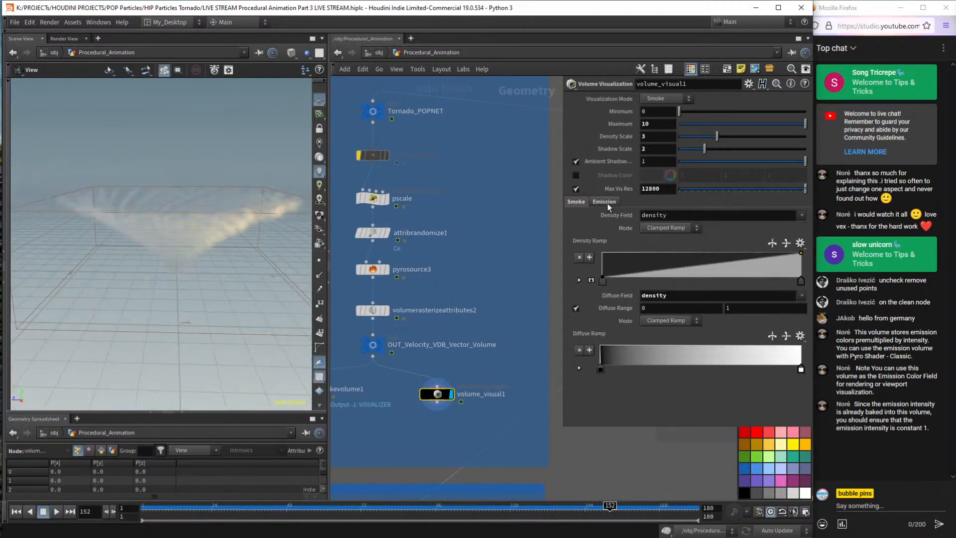
{"action": "left_click", "coordinate": [745, 309]}
{"action": "scroll", "coordinate": [745, 310], "scroll_direction": "down", "scroll_amount": 7}
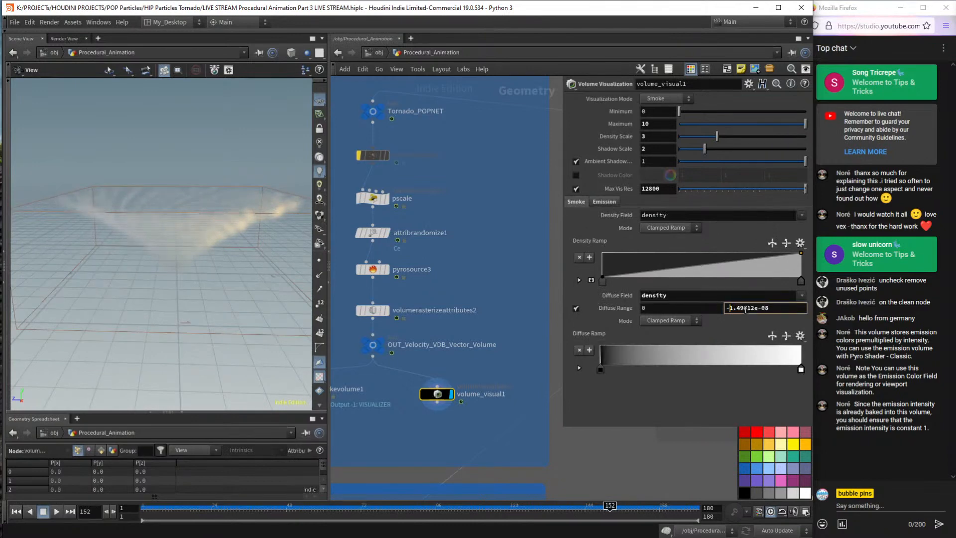
{"action": "scroll", "coordinate": [746, 309], "scroll_direction": "up", "scroll_amount": 3}
Steepen the Density Ramp with a full-height point about a third of the way along, and raise the Density Scale to 10.
{"action": "left_click", "coordinate": [603, 281]}
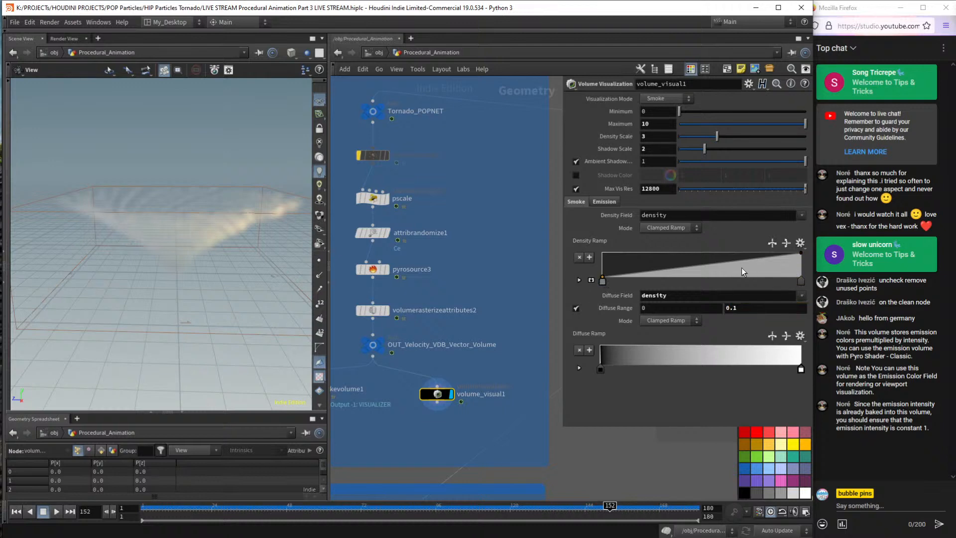
{"action": "left_click_drag", "start_coordinate": [742, 272], "coordinate": [662, 252]}
{"action": "left_click_drag", "start_coordinate": [209, 175], "coordinate": [279, 172]}
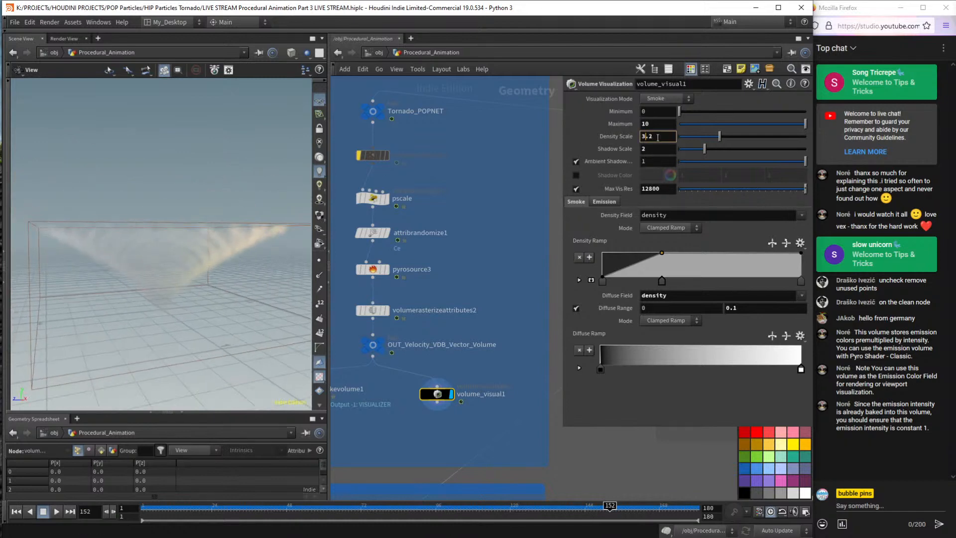
{"action": "left_click_drag", "start_coordinate": [720, 136], "coordinate": [757, 139]}
{"action": "left_click_drag", "start_coordinate": [800, 142], "coordinate": [895, 149]}
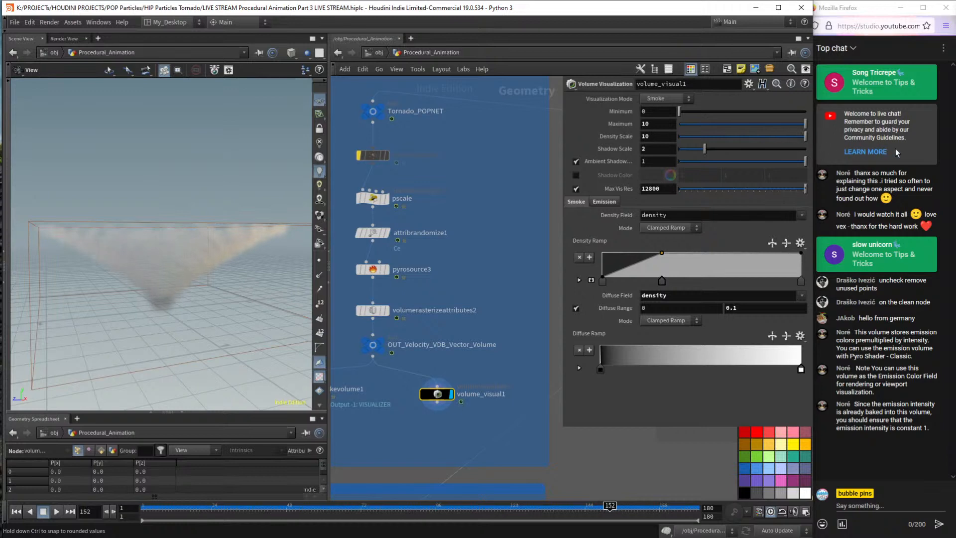
{"action": "left_click_drag", "start_coordinate": [290, 222], "coordinate": [279, 254]}
Set the upper limit of the Emit Range to 0.1 in the emission settings.
{"action": "left_click", "coordinate": [607, 201]}
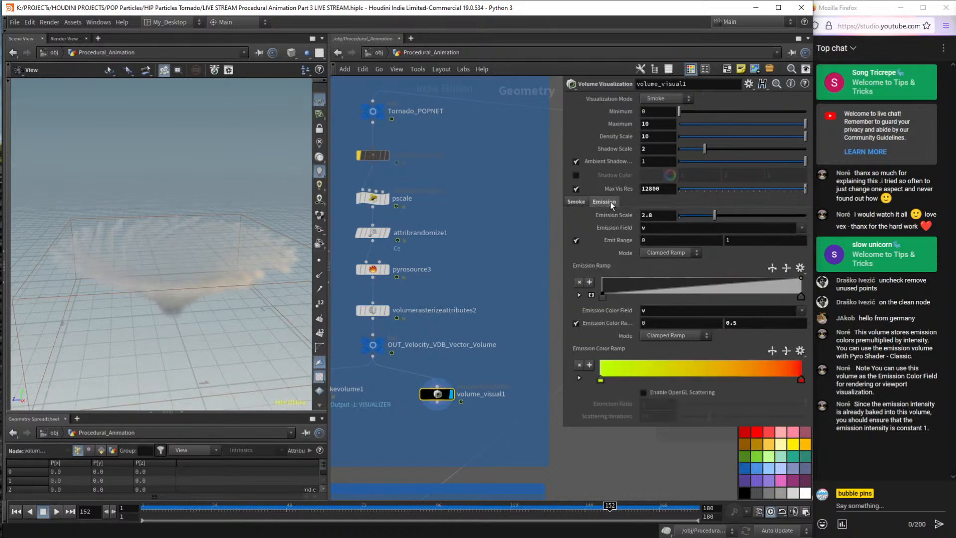
{"action": "left_click", "coordinate": [760, 240]}
{"action": "type", "text": "0.5"}
{"action": "scroll", "coordinate": [760, 243], "scroll_direction": "up", "scroll_amount": 5}
{"action": "type", "text": "0."}
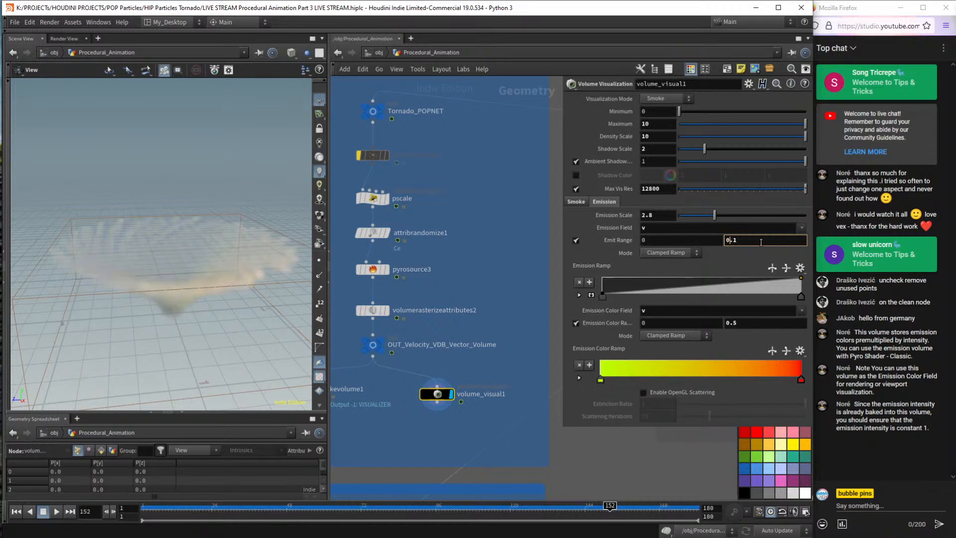
{"action": "left_click_drag", "start_coordinate": [165, 279], "coordinate": [204, 264]}
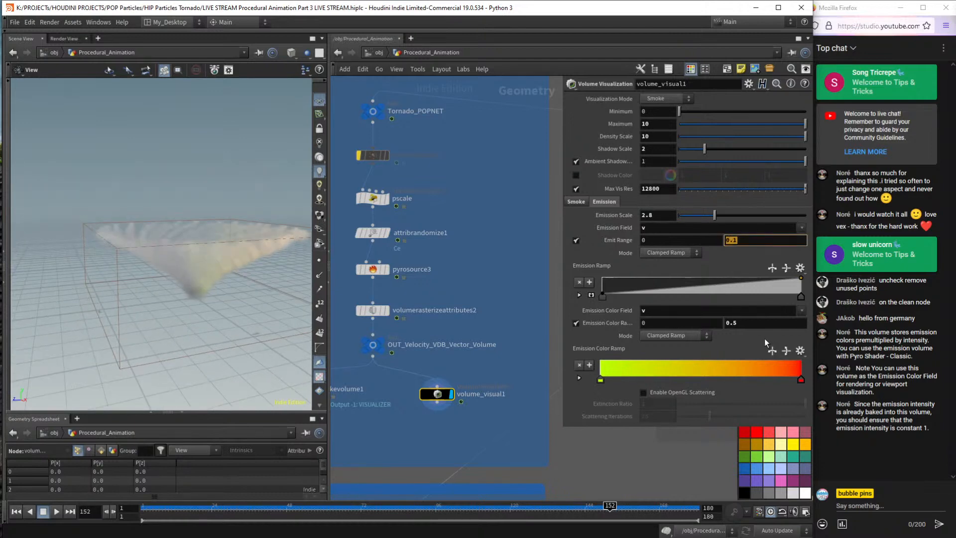
{"action": "left_click", "coordinate": [742, 322]}
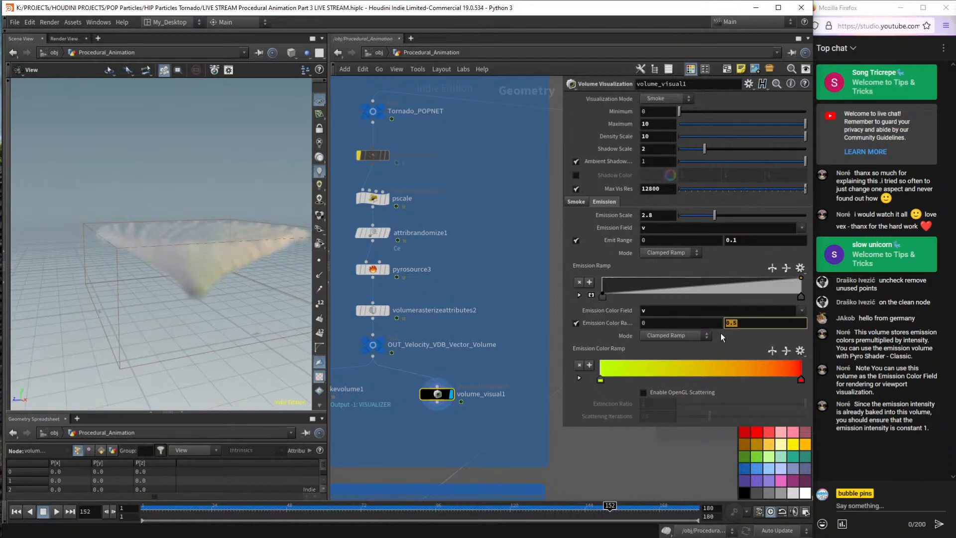
{"action": "left_click", "coordinate": [455, 431]}
{"action": "left_click", "coordinate": [662, 230]}
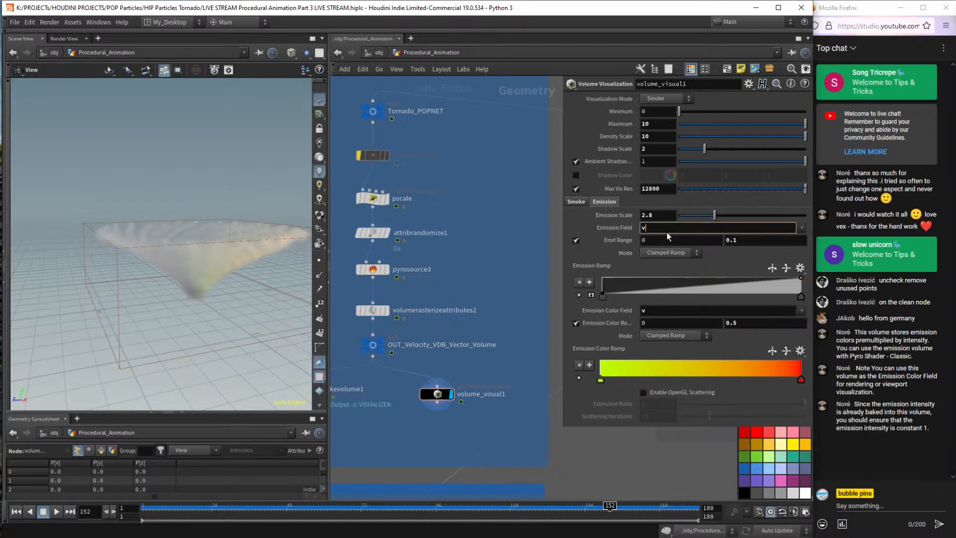
{"action": "left_click_drag", "start_coordinate": [672, 229], "coordinate": [598, 238]}
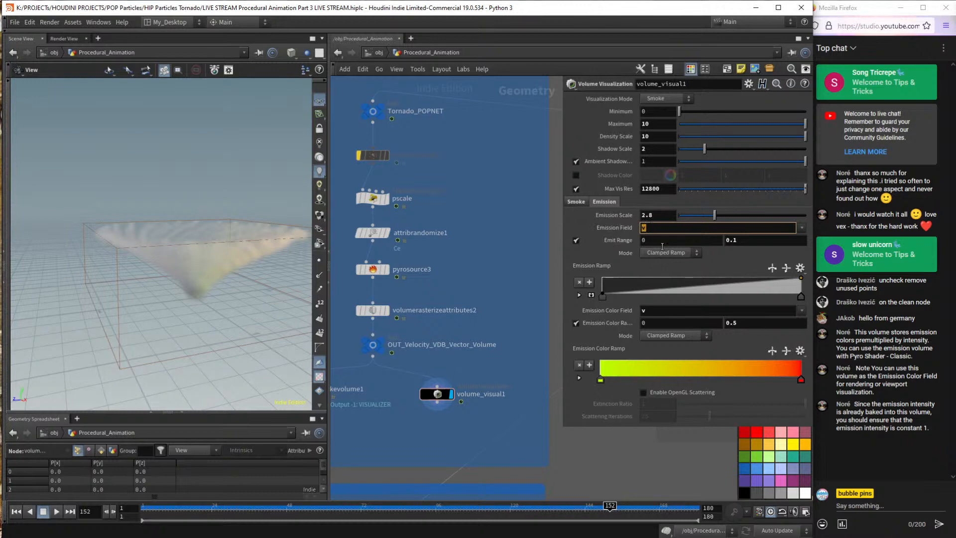
{"action": "left_click", "coordinate": [724, 241]}
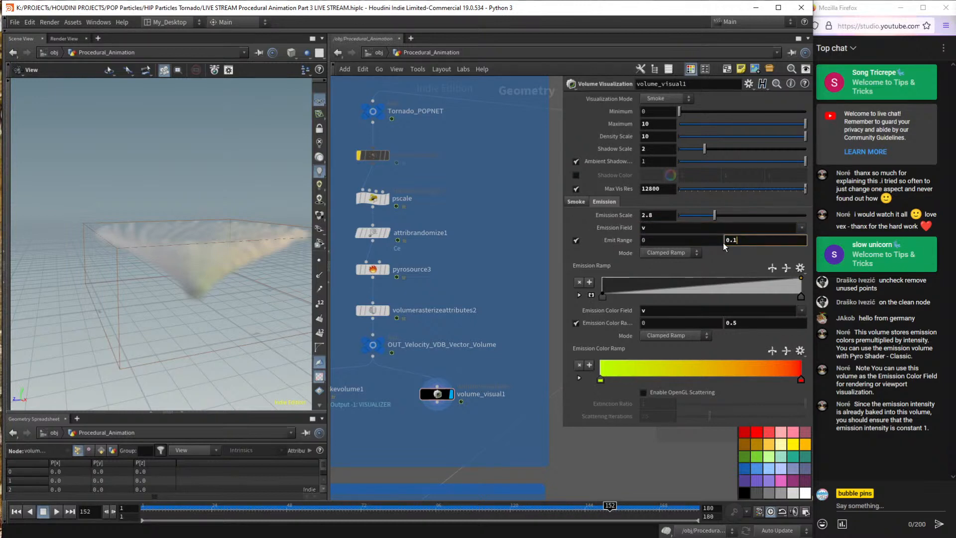
{"action": "left_click", "coordinate": [669, 230]}
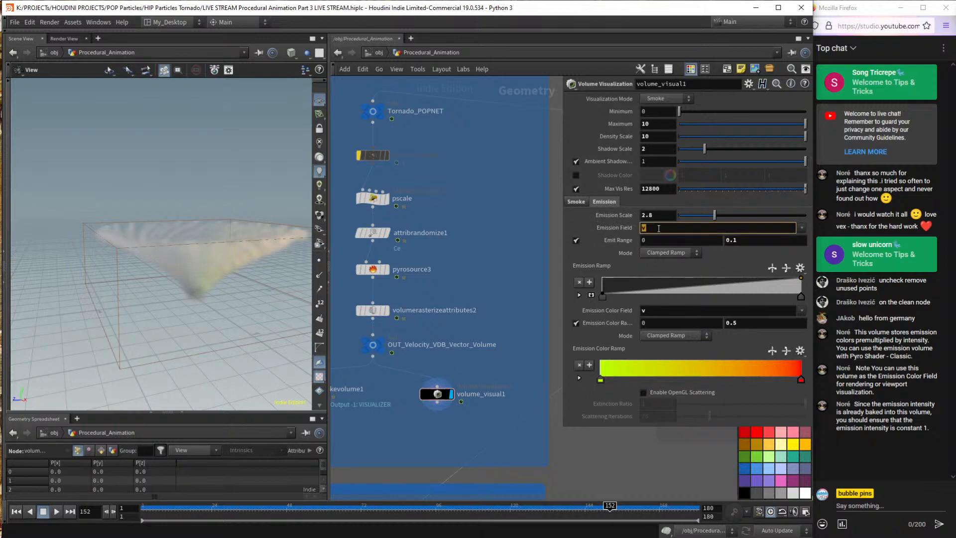
Set the upper limit of the Emission Color Range to 0.1.
{"action": "right_click_drag", "start_coordinate": [154, 294], "coordinate": [122, 306]}
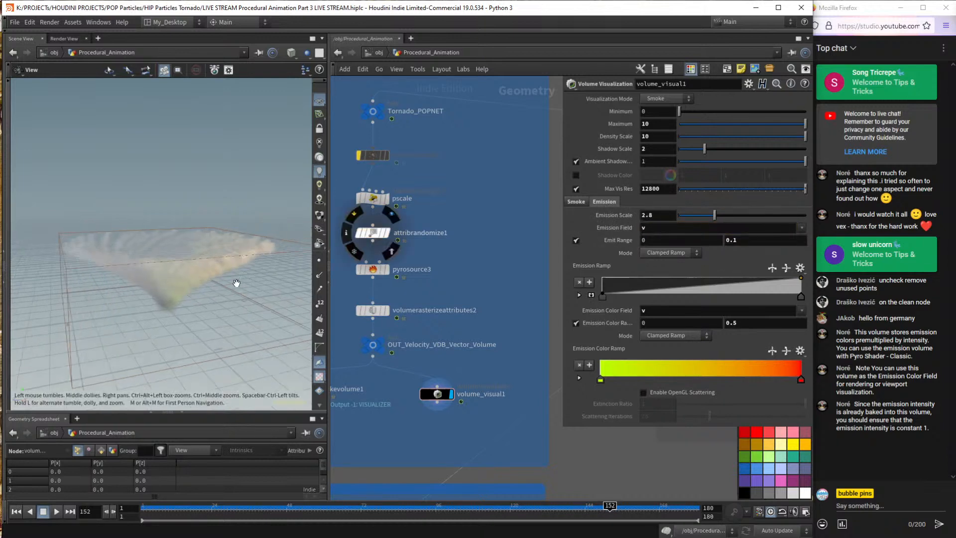
{"action": "middle_click_drag", "start_coordinate": [204, 213], "coordinate": [213, 241]}
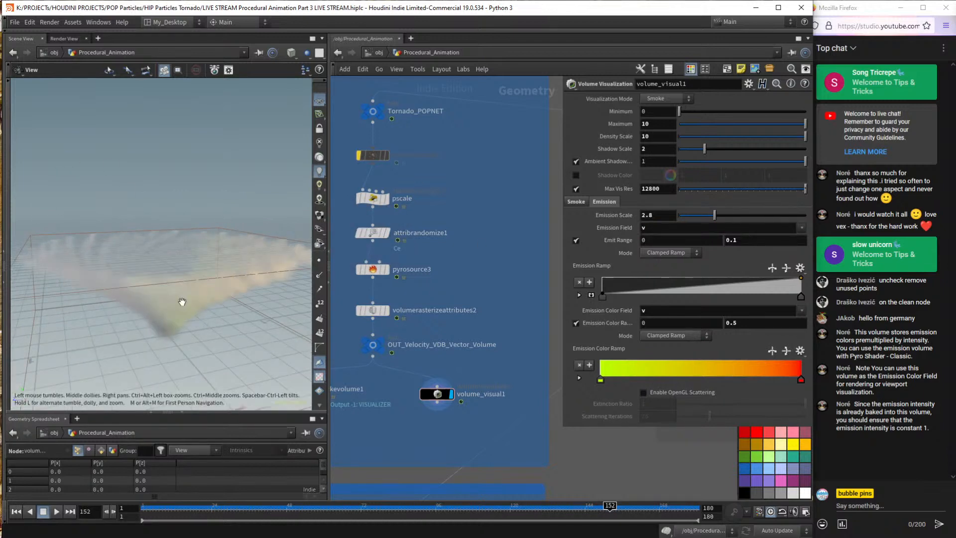
{"action": "left_click", "coordinate": [739, 241]}
{"action": "left_click", "coordinate": [751, 323]}
{"action": "key", "text": "BackSpace"}
{"action": "type", "text": "1"}
{"action": "key", "text": "Return"}
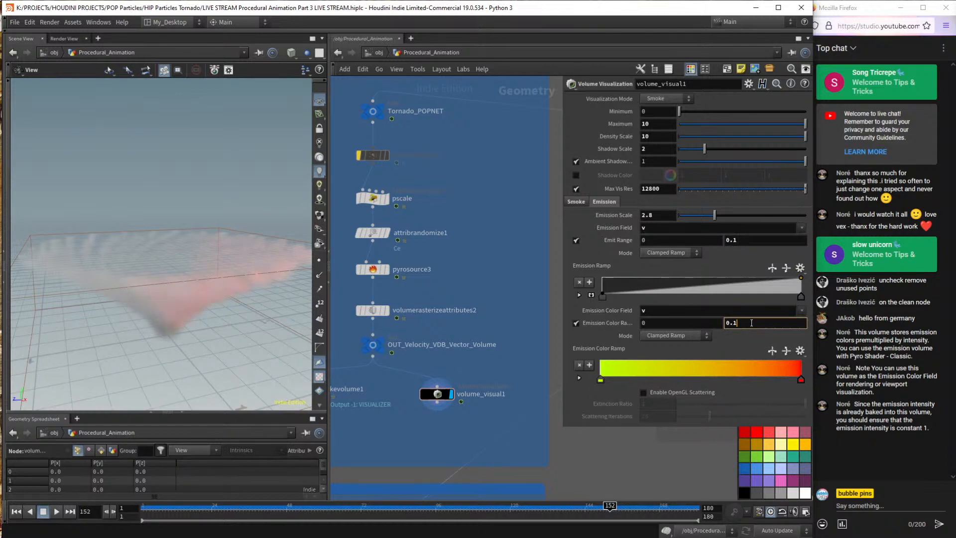
Inspect the visualized tornado volume from different angles and review the density scale and smoke settings of volume_visual1.
{"action": "left_click_drag", "start_coordinate": [242, 313], "coordinate": [237, 289]}
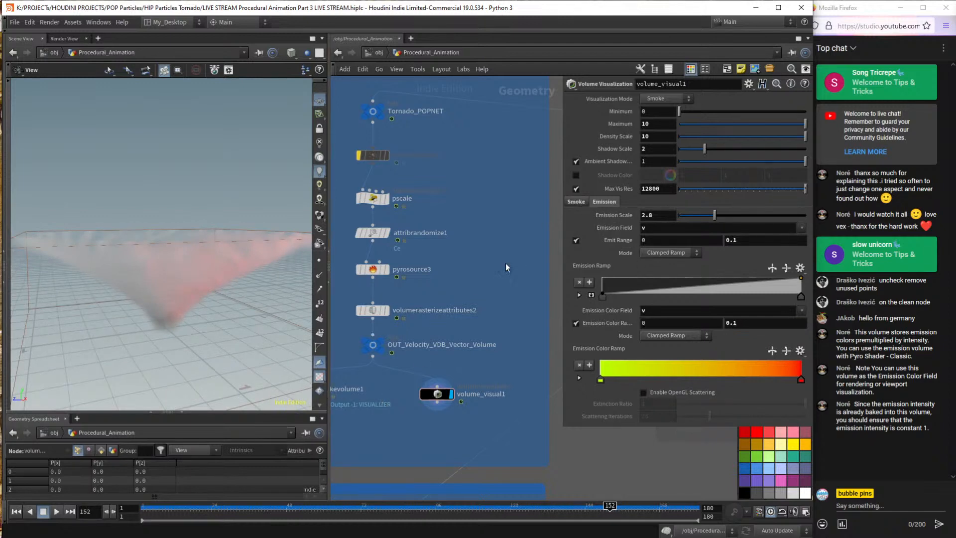
{"action": "left_click", "coordinate": [575, 202]}
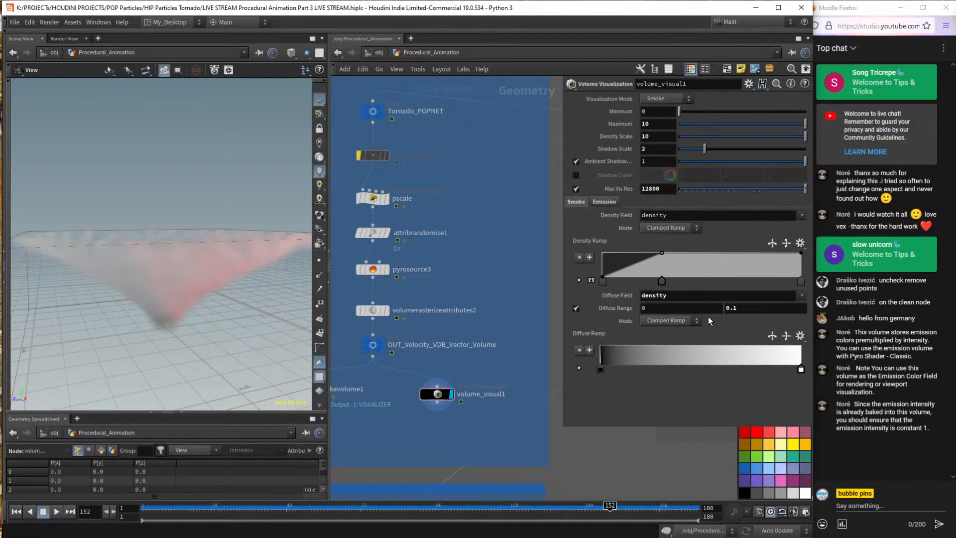
{"action": "left_click_drag", "start_coordinate": [197, 241], "coordinate": [149, 214]}
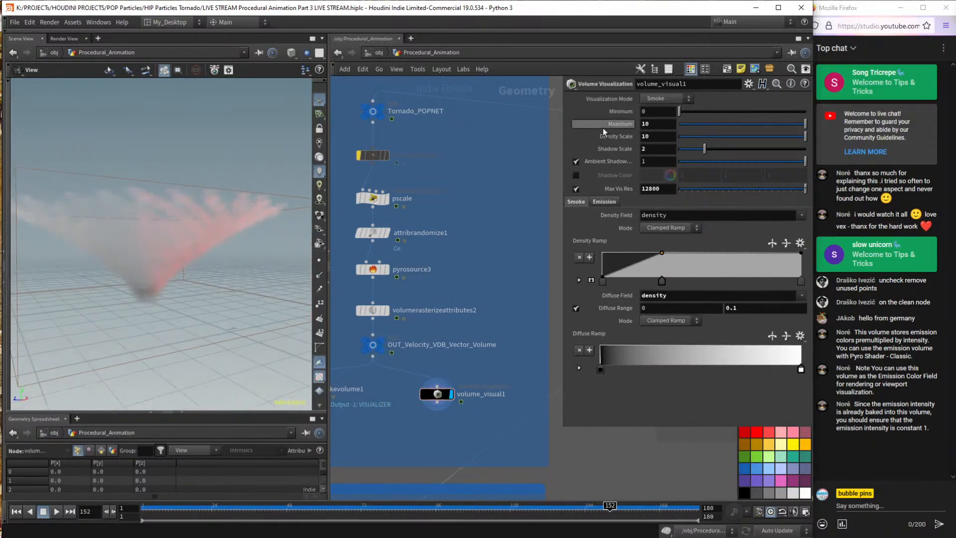
{"action": "left_click", "coordinate": [617, 138]}
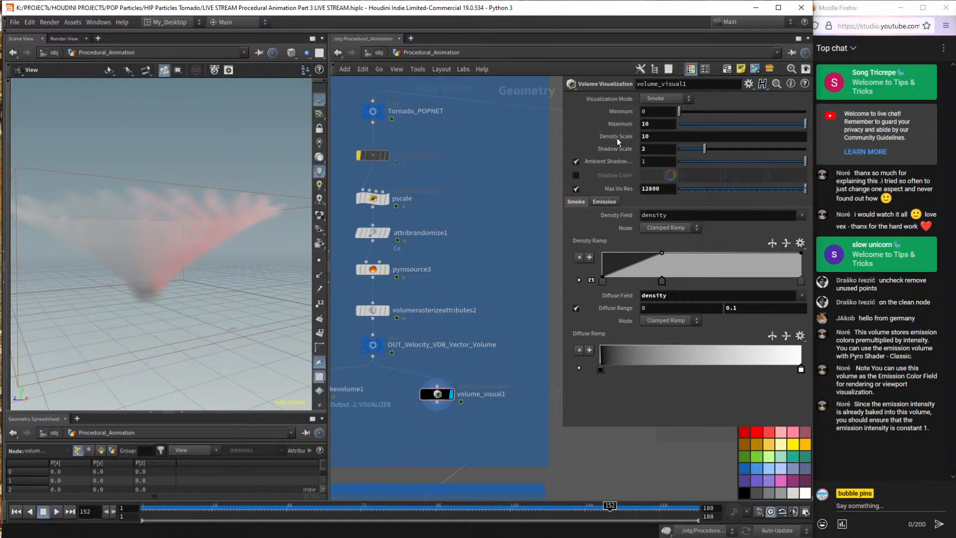
{"action": "left_click", "coordinate": [615, 138]}
{"action": "left_click", "coordinate": [614, 138]}
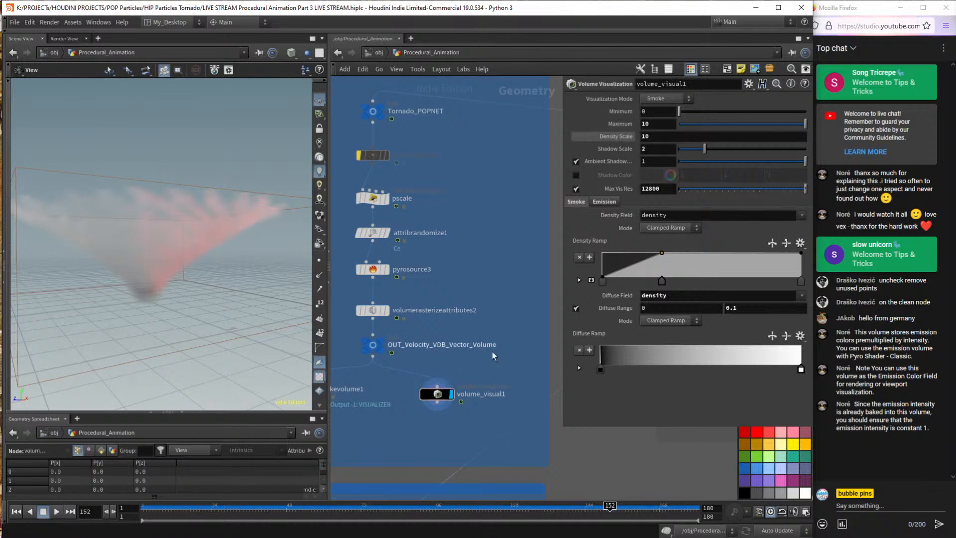
Display the OUT_Velocity_VDB_Vector_Volume node in the viewport instead of volume_visual1 and orbit around the tornado volume.
{"action": "scroll", "coordinate": [471, 345], "scroll_direction": "down", "scroll_amount": 3}
{"action": "left_click_drag", "start_coordinate": [484, 366], "coordinate": [360, 388]}
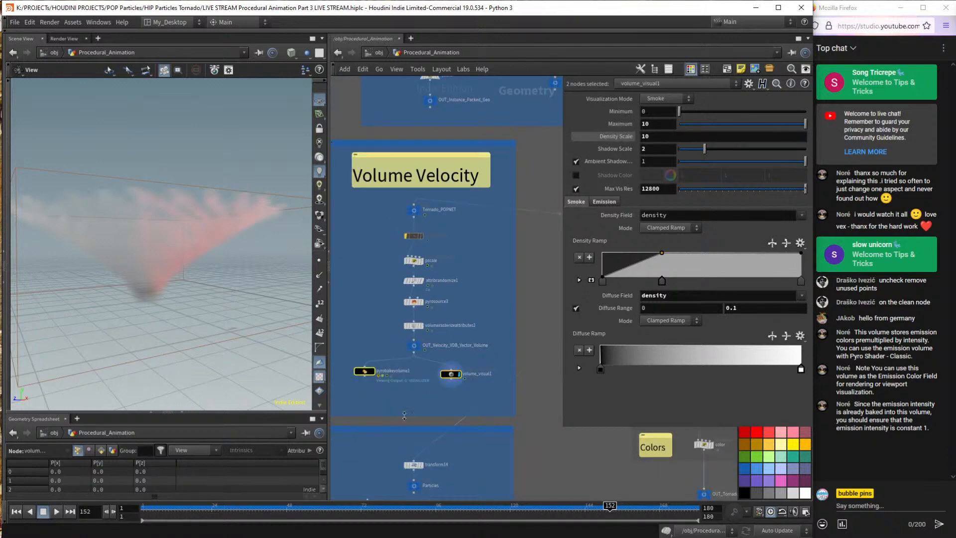
{"action": "left_click", "coordinate": [418, 345]}
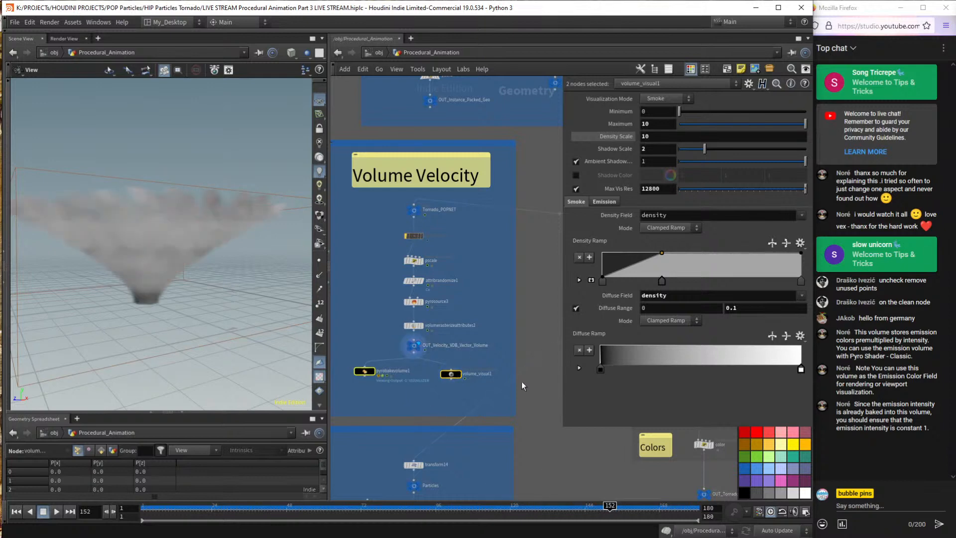
{"action": "left_click_drag", "start_coordinate": [262, 266], "coordinate": [209, 234]}
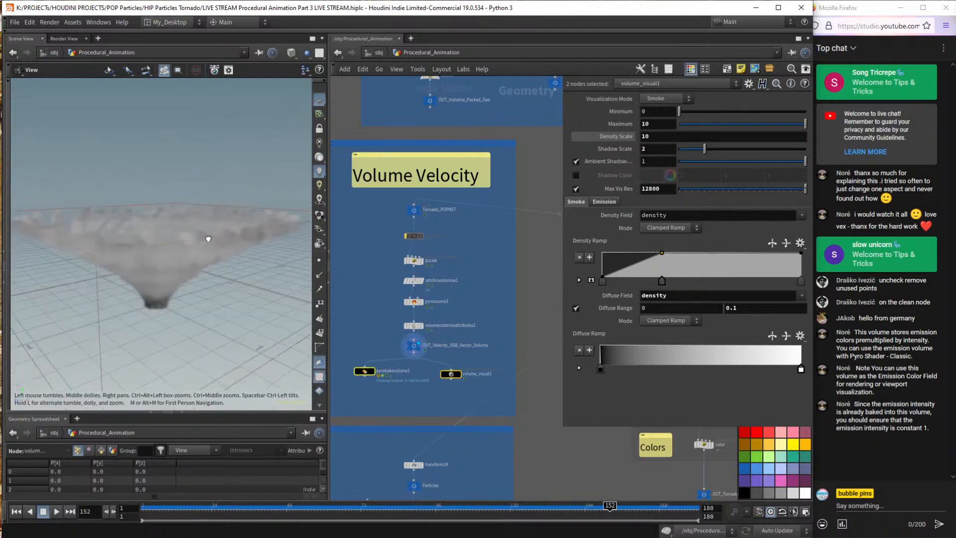
Open the Paper_Tornado object and go inside vellumsolver1 to its forces network.
{"action": "left_click", "coordinate": [379, 52]}
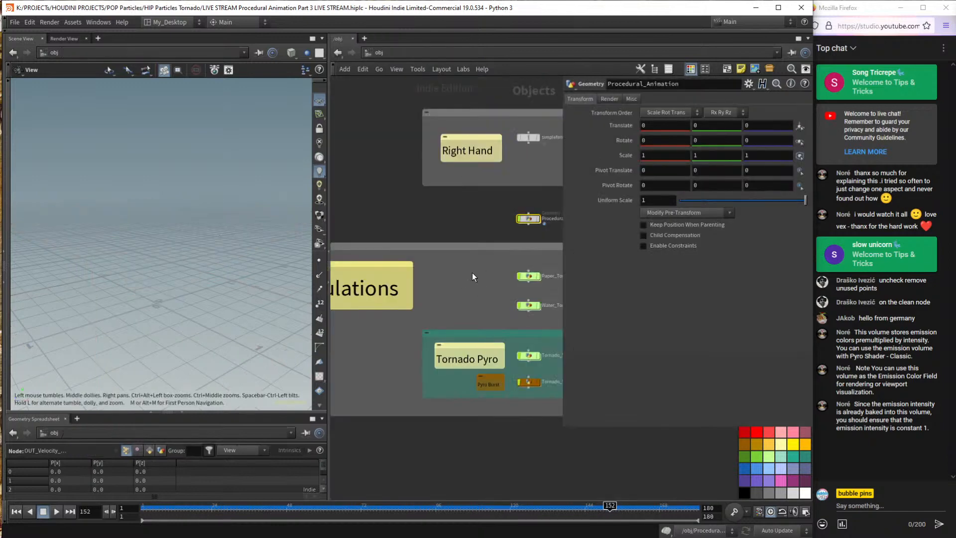
{"action": "scroll", "coordinate": [472, 272], "scroll_direction": "down", "scroll_amount": 3}
{"action": "mouse_move", "coordinate": [433, 272]}
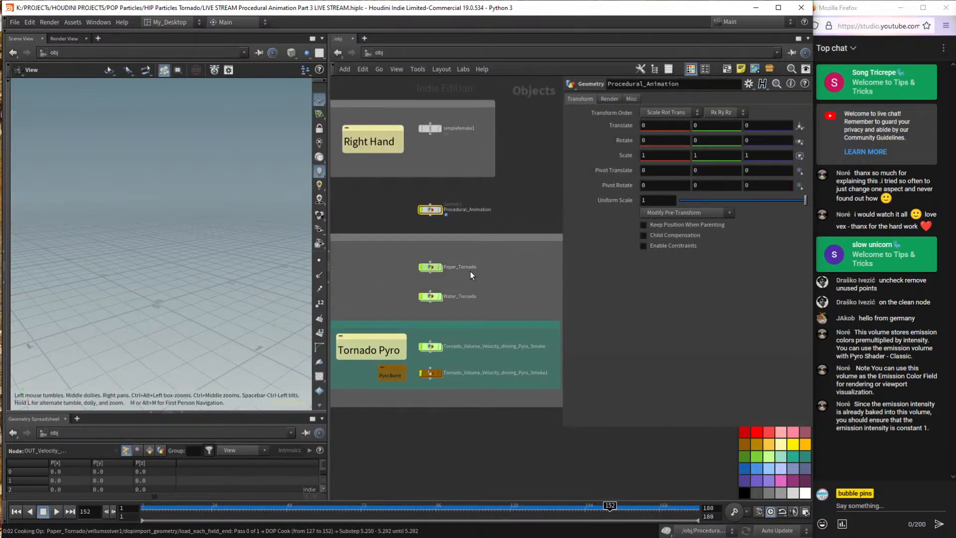
{"action": "key", "text": "i"}
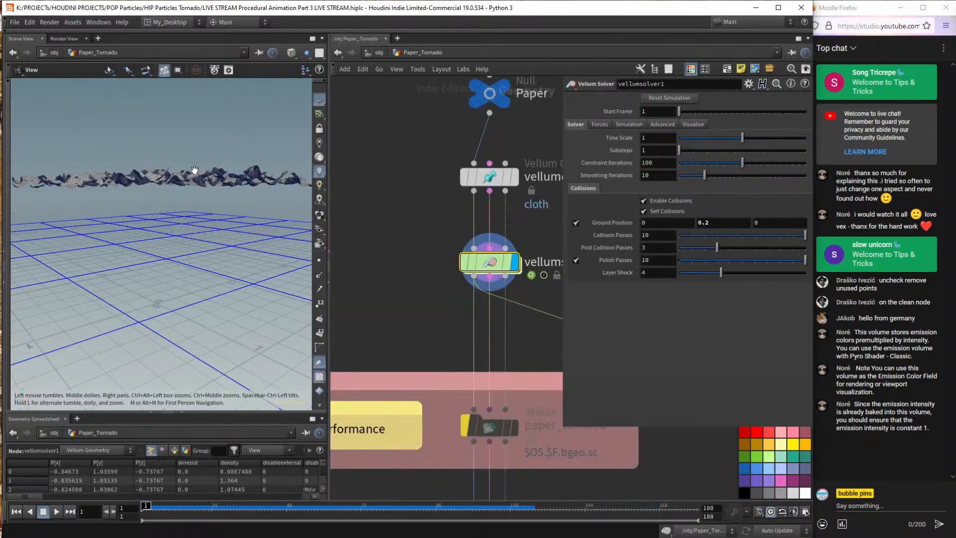
{"action": "left_click_drag", "start_coordinate": [194, 171], "coordinate": [209, 193]}
{"action": "middle_click_drag", "start_coordinate": [493, 264], "coordinate": [430, 276]}
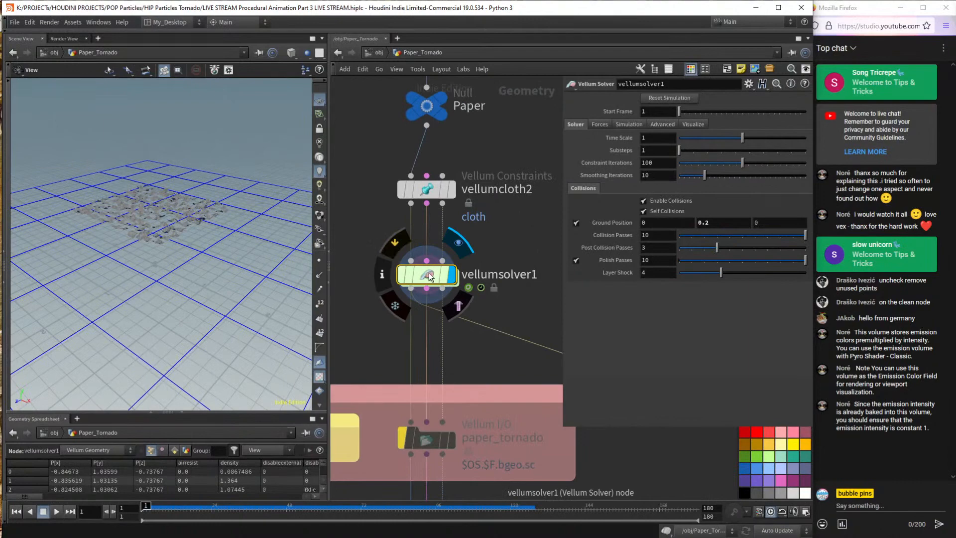
{"action": "double_click", "coordinate": [430, 276]}
Play the paper simulation driven by popforce2 and popdrag2, and rewind it to frame 1.
{"action": "left_click_drag", "start_coordinate": [443, 249], "coordinate": [308, 355]}
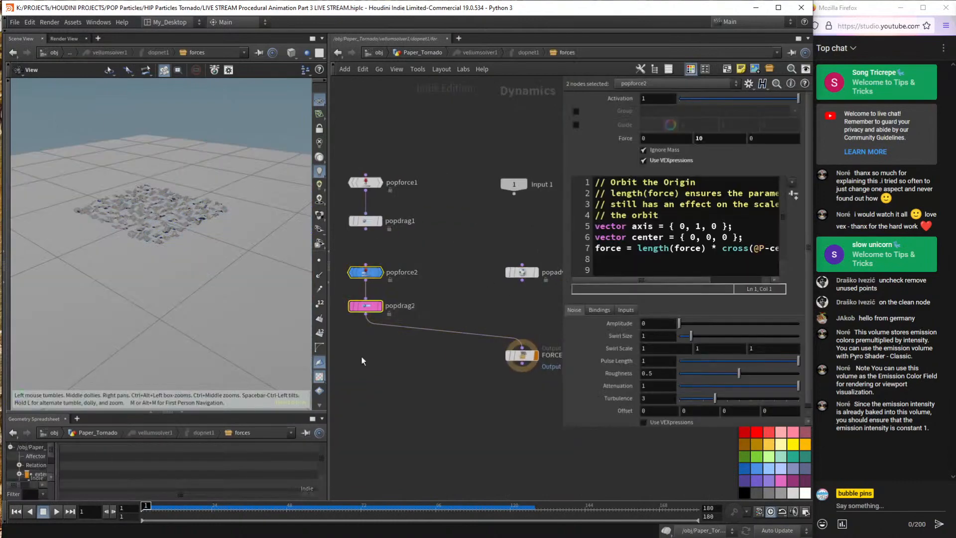
{"action": "key", "text": "Up"}
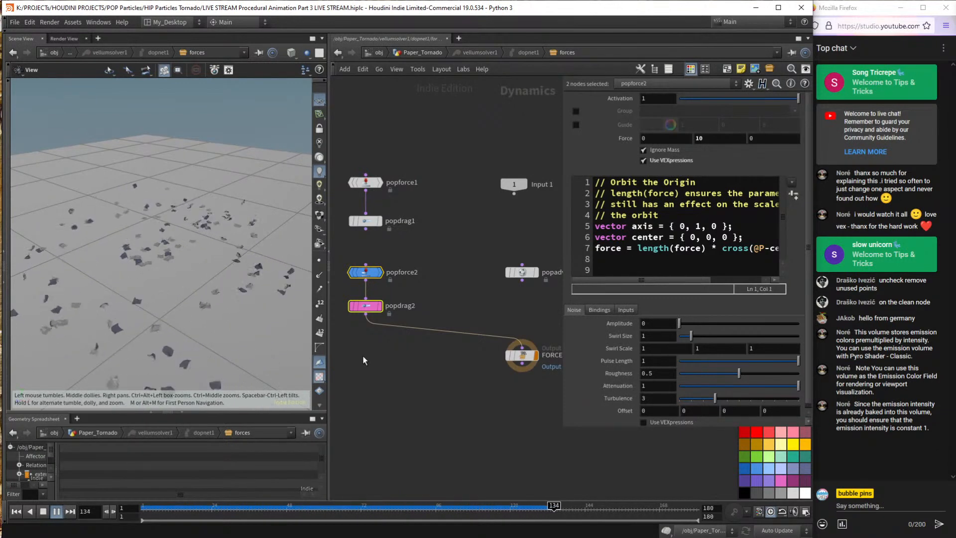
{"action": "key", "text": "ctrl+Up"}
Check the settings of popadvectbyvolumes1 and move that node aside to free the space above the FORCE output.
{"action": "middle_click_drag", "start_coordinate": [422, 299], "coordinate": [357, 303]}
{"action": "scroll", "coordinate": [374, 309], "scroll_direction": "up", "scroll_amount": 2}
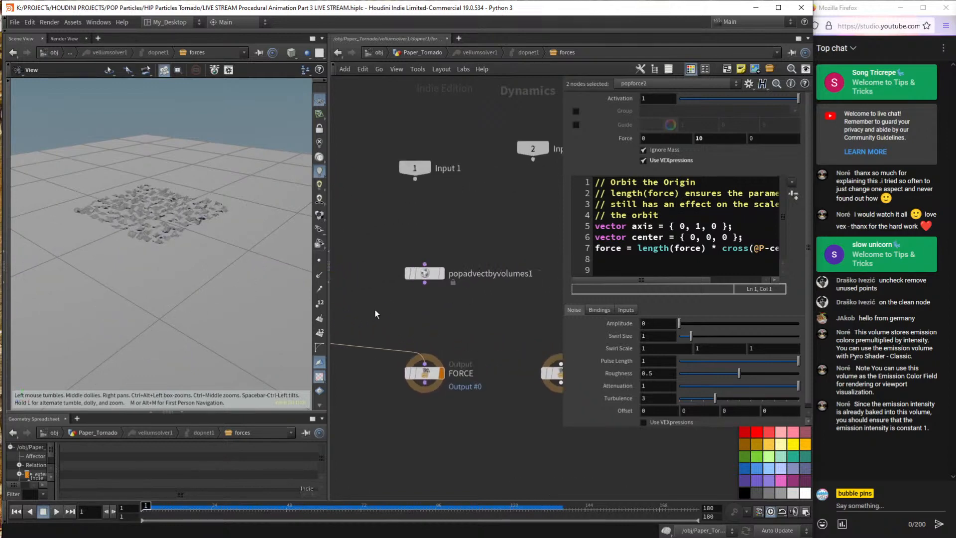
{"action": "scroll", "coordinate": [375, 314], "scroll_direction": "up", "scroll_amount": 1}
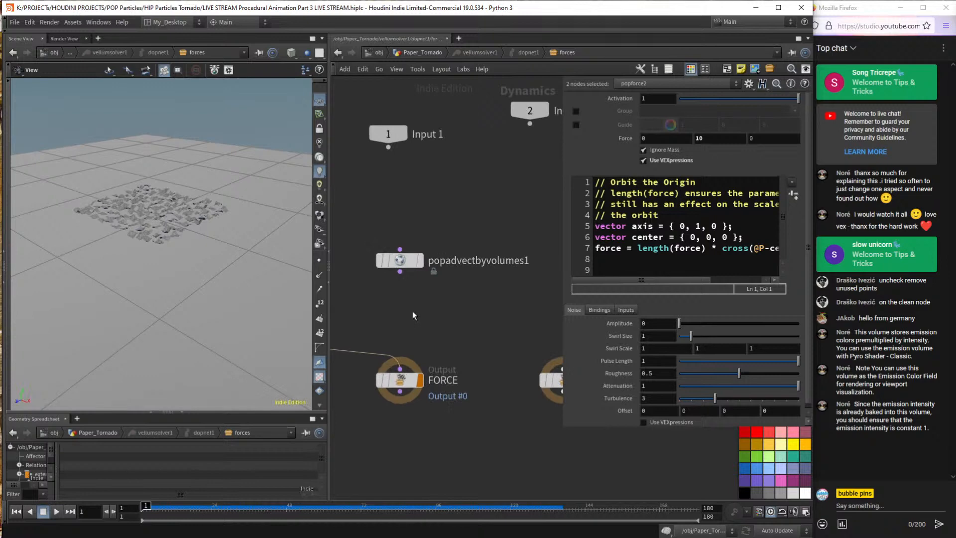
{"action": "left_click", "coordinate": [381, 261]}
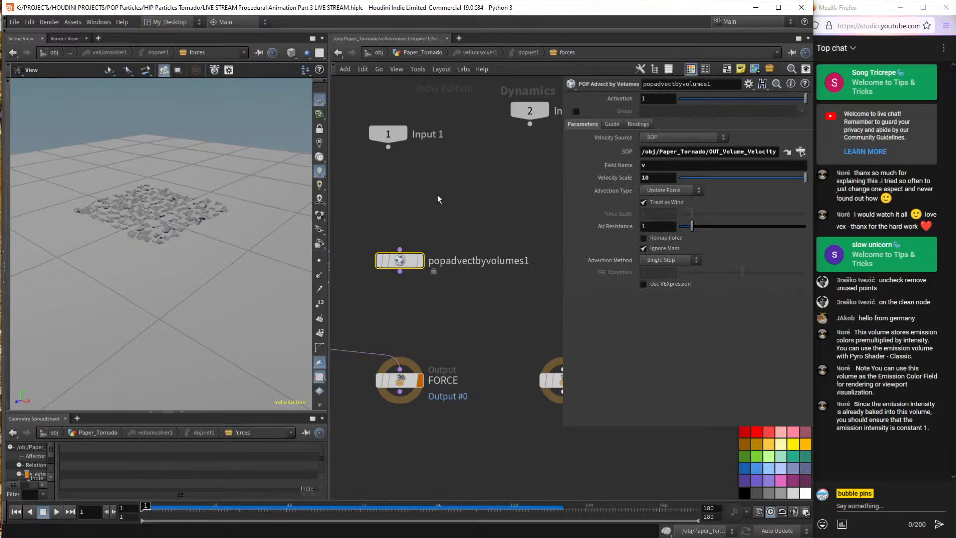
{"action": "left_click_drag", "start_coordinate": [393, 260], "coordinate": [556, 207]}
Add a new POP Advect by Volumes node above the FORCE output and connect it to FORCE.
{"action": "key", "text": "Tab"}
{"action": "type", "text": "po"}
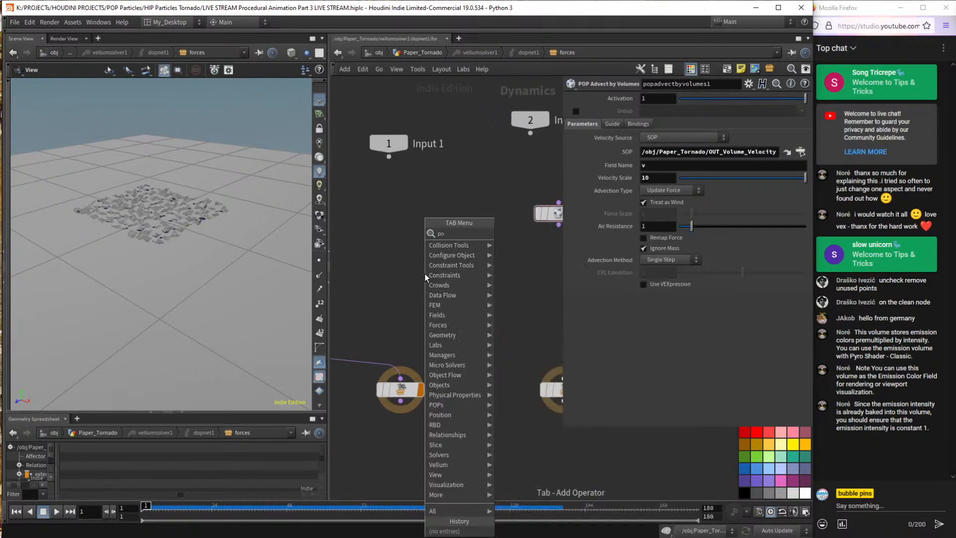
{"action": "type", "text": "pdr"}
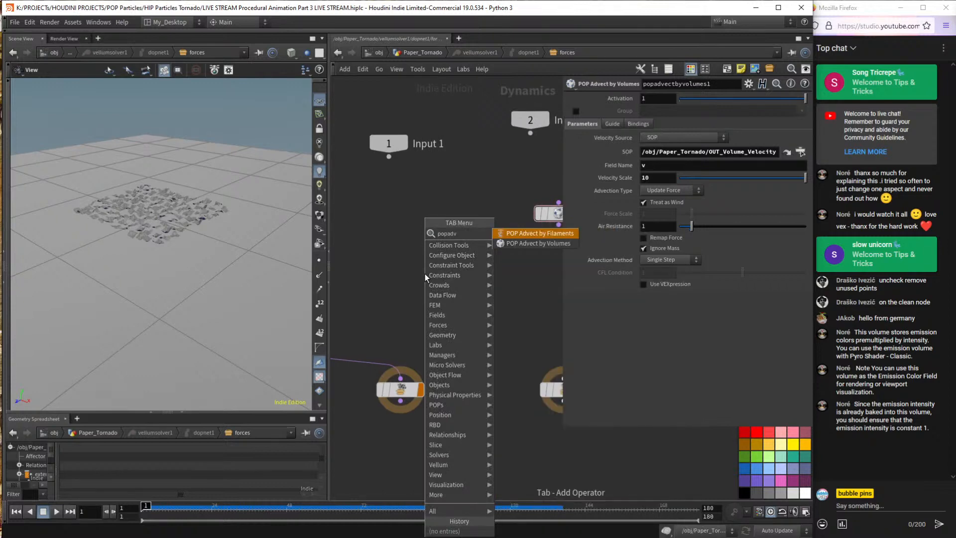
{"action": "key", "text": "Return"}
{"action": "left_click", "coordinate": [396, 266]}
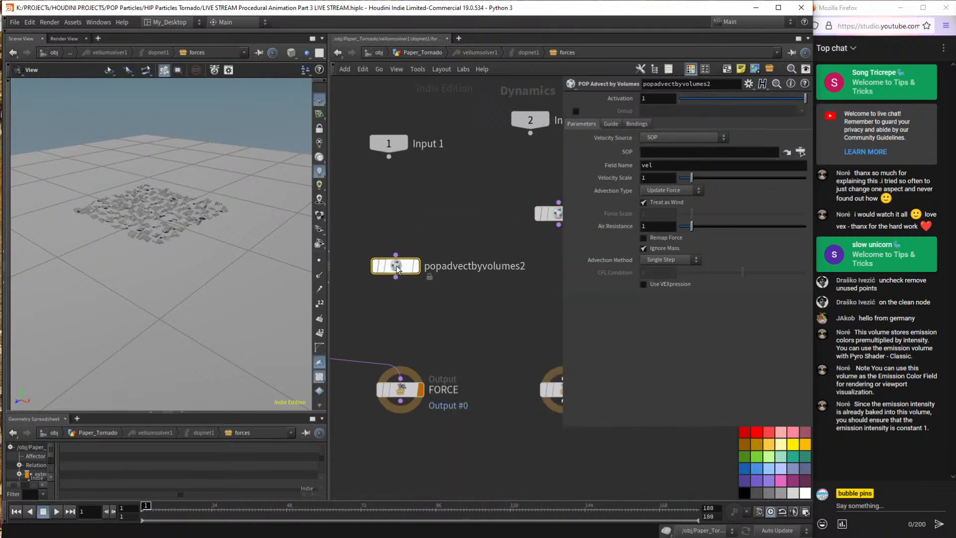
{"action": "left_click_drag", "start_coordinate": [400, 277], "coordinate": [408, 380]}
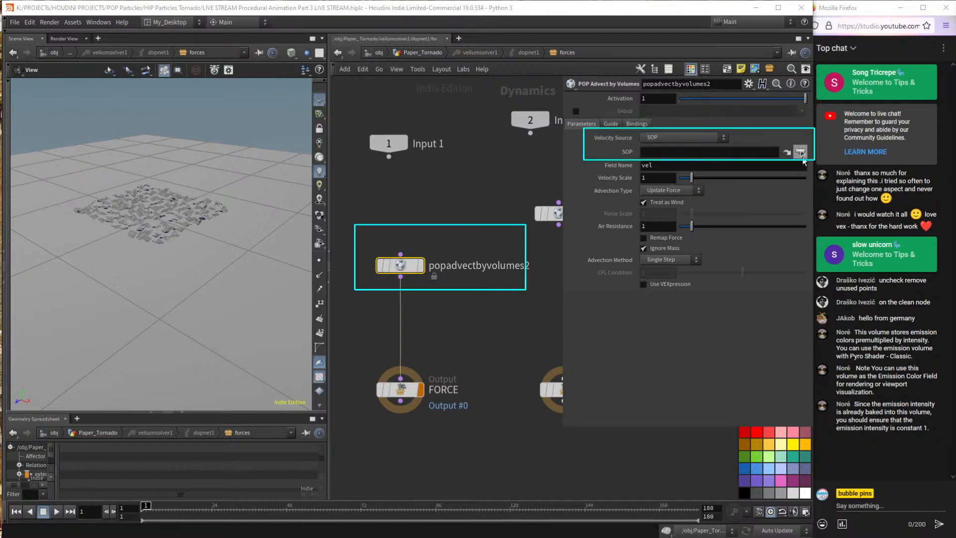
{"action": "left_click", "coordinate": [800, 151]}
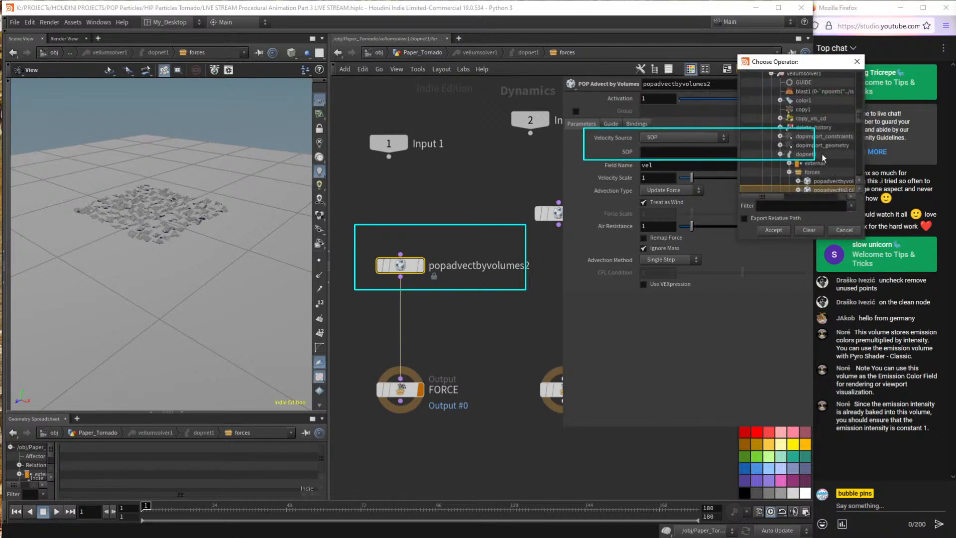
{"action": "scroll", "coordinate": [822, 154], "scroll_direction": "up", "scroll_amount": 5}
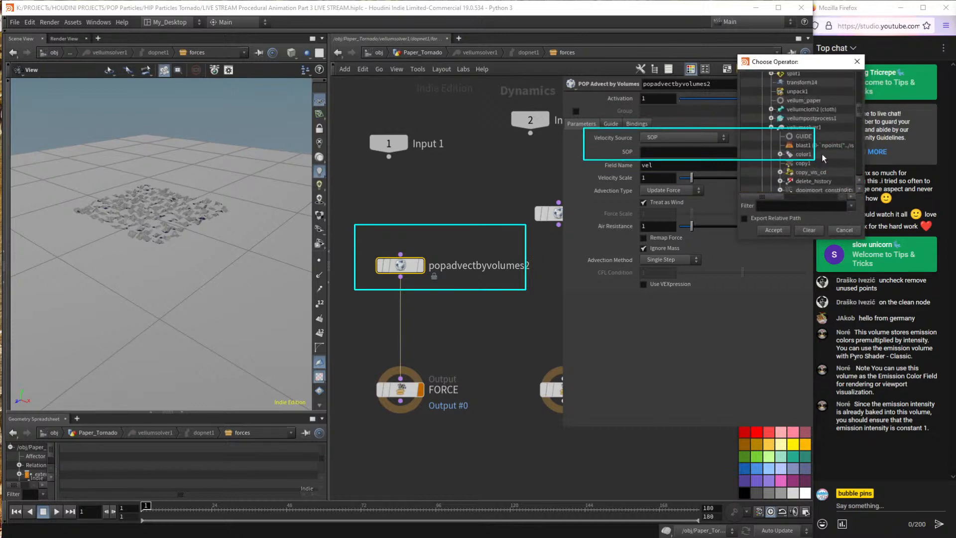
{"action": "left_click", "coordinate": [845, 231]}
Return to the Procedural_Animation network and select the OUT_Velocity_VDB_Vector_Volume null in the Volume Velocity group.
{"action": "left_click", "coordinate": [422, 52]}
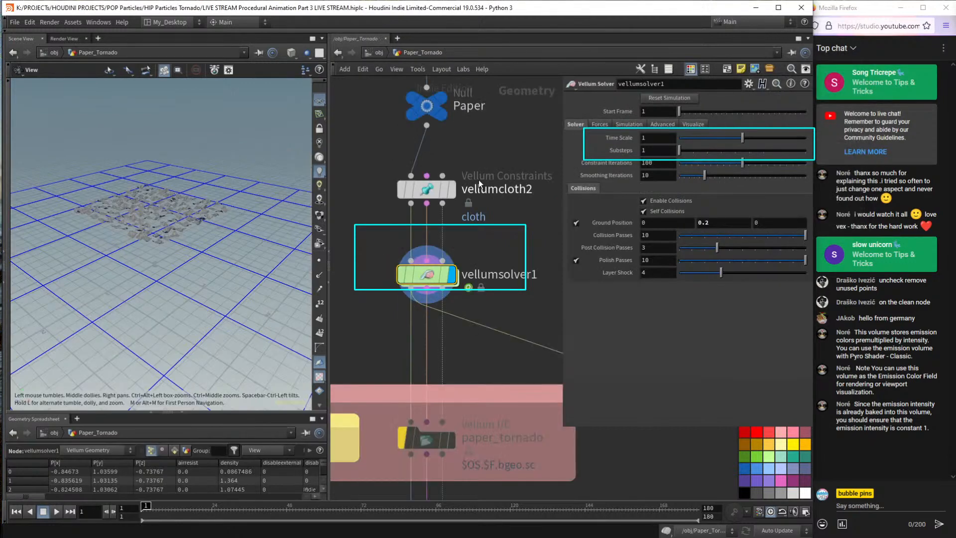
{"action": "scroll", "coordinate": [478, 180], "scroll_direction": "down", "scroll_amount": 3}
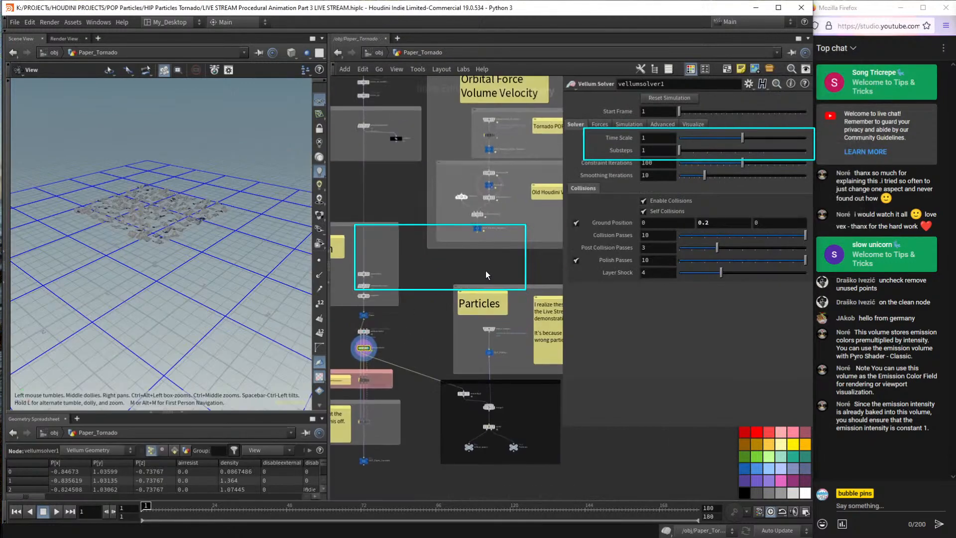
{"action": "key", "text": "f"}
{"action": "left_click", "coordinate": [379, 52]}
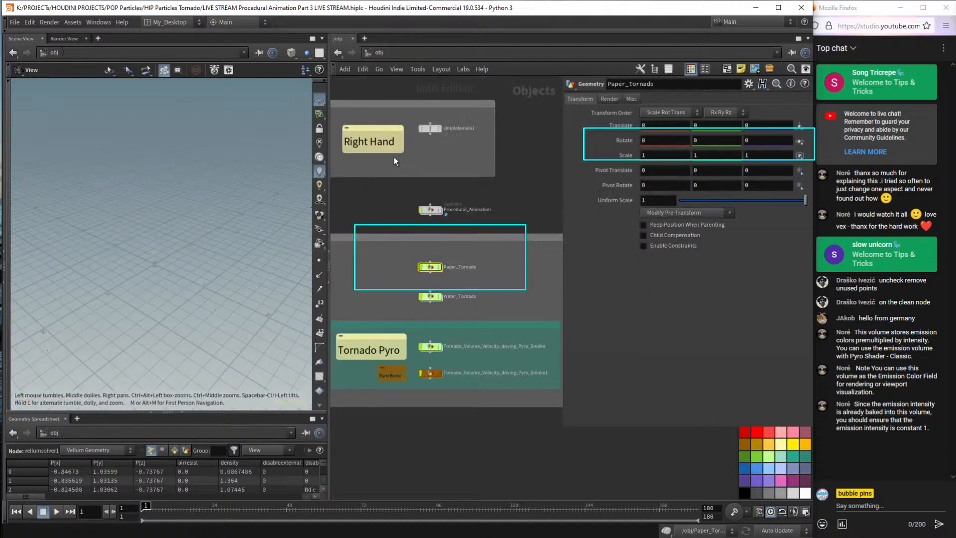
{"action": "double_click", "coordinate": [432, 210]}
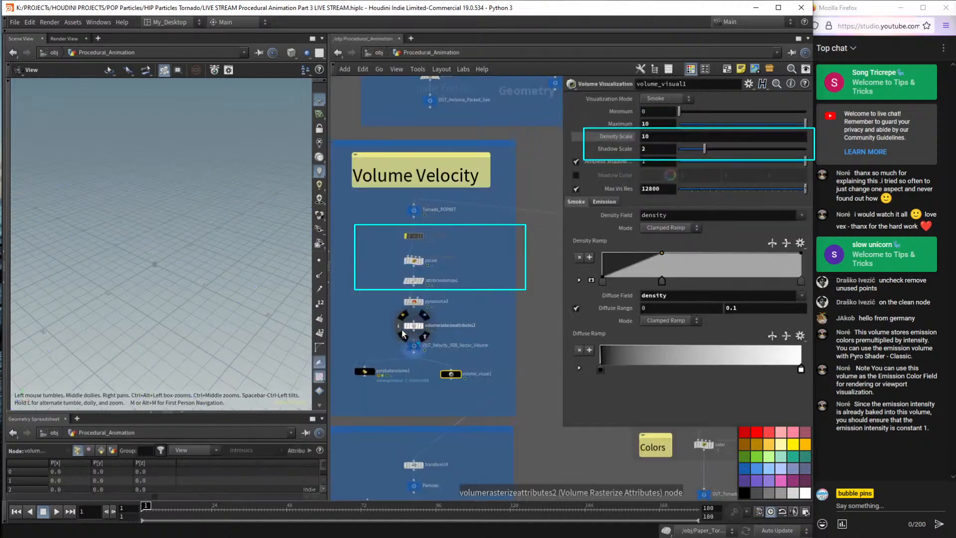
{"action": "left_click", "coordinate": [412, 345]}
Preview the velocity volume at frame 83 and return the timeline to frame 1.
{"action": "key", "text": "Up"}
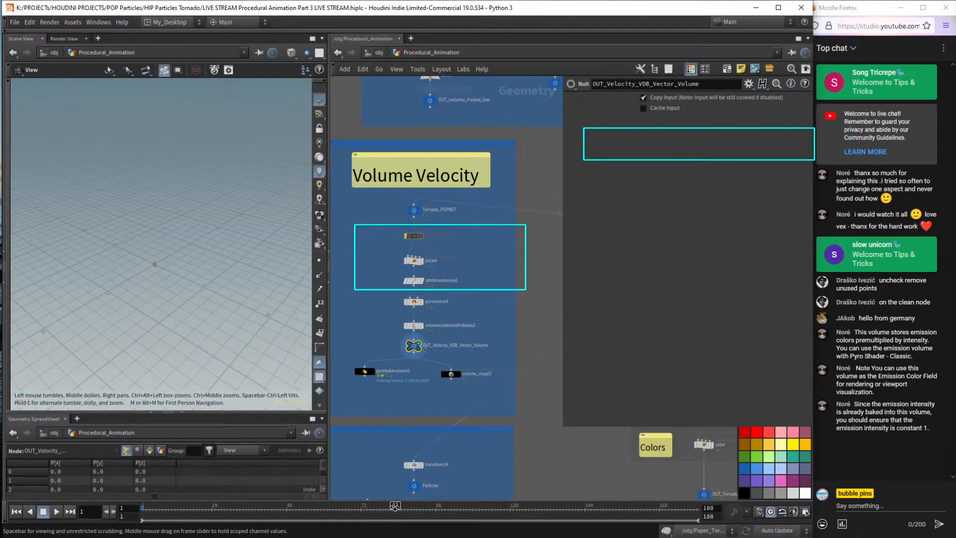
{"action": "scroll", "coordinate": [121, 247], "scroll_direction": "up", "scroll_amount": 5}
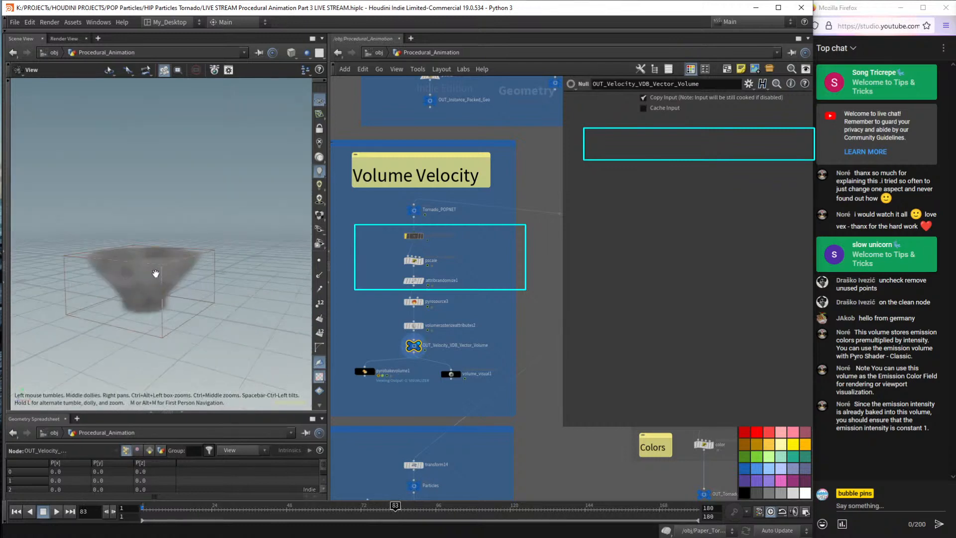
{"action": "left_click_drag", "start_coordinate": [385, 332], "coordinate": [438, 353]}
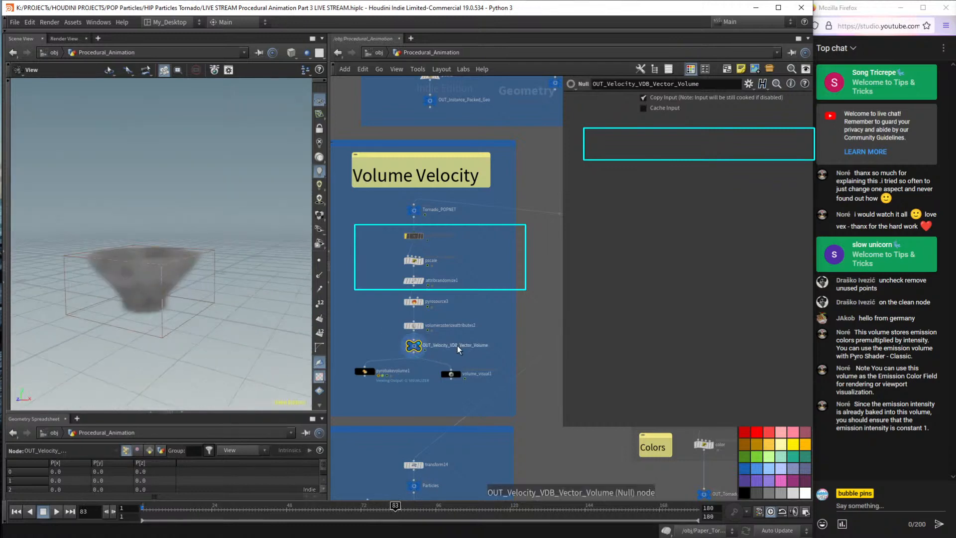
{"action": "left_click", "coordinate": [119, 504]}
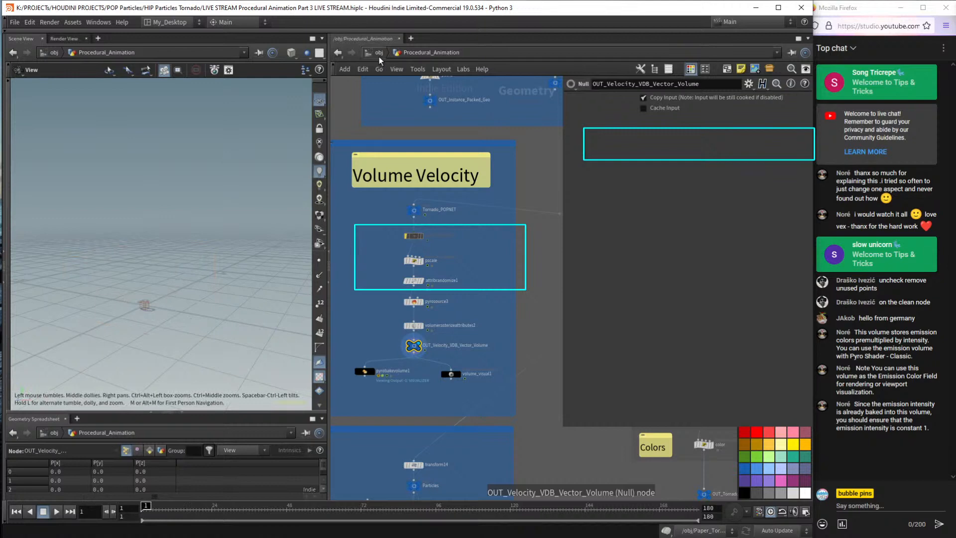
Return to the forces network of Paper_Tornado's vellumsolver1 and set the SOP of popadvectbyvolumes2 to Procedural_Animation's OUT_Velocity_VDB_Vector_Volume null.
{"action": "left_click", "coordinate": [378, 52]}
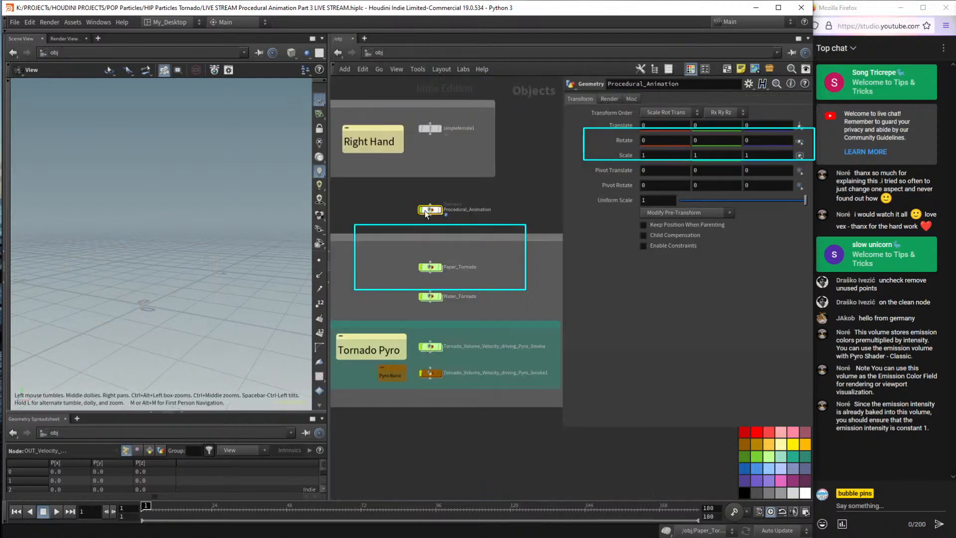
{"action": "double_click", "coordinate": [432, 268]}
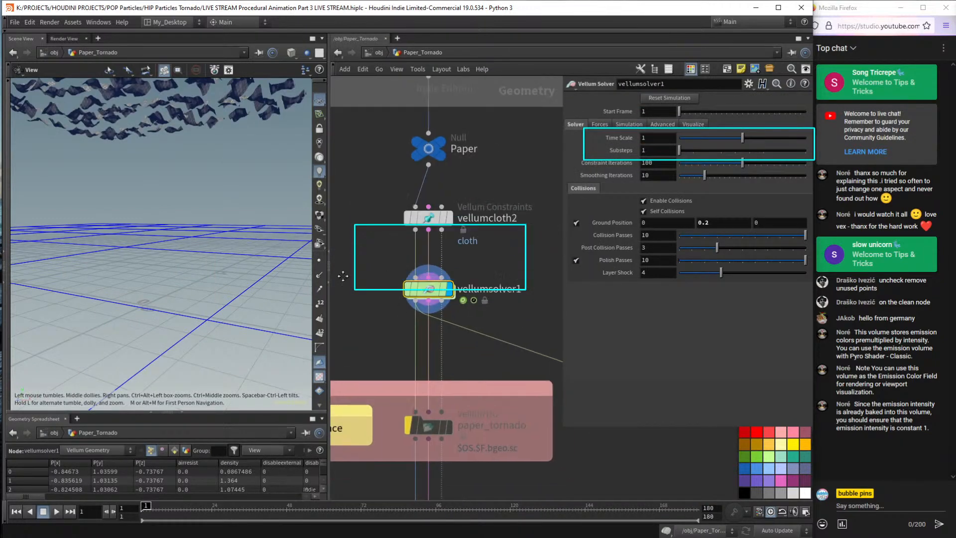
{"action": "double_click", "coordinate": [428, 288]}
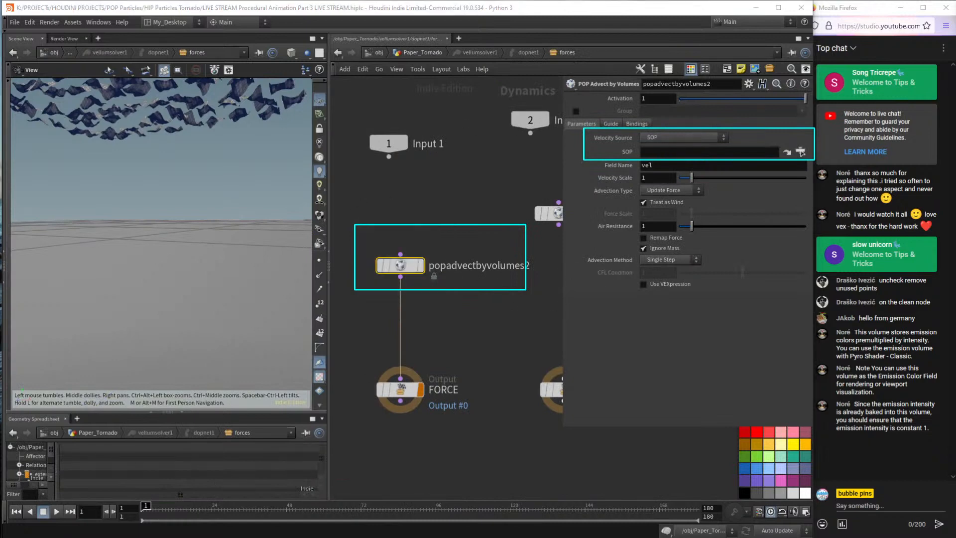
{"action": "left_click", "coordinate": [696, 151]}
{"action": "key", "text": "ctrl+v"}
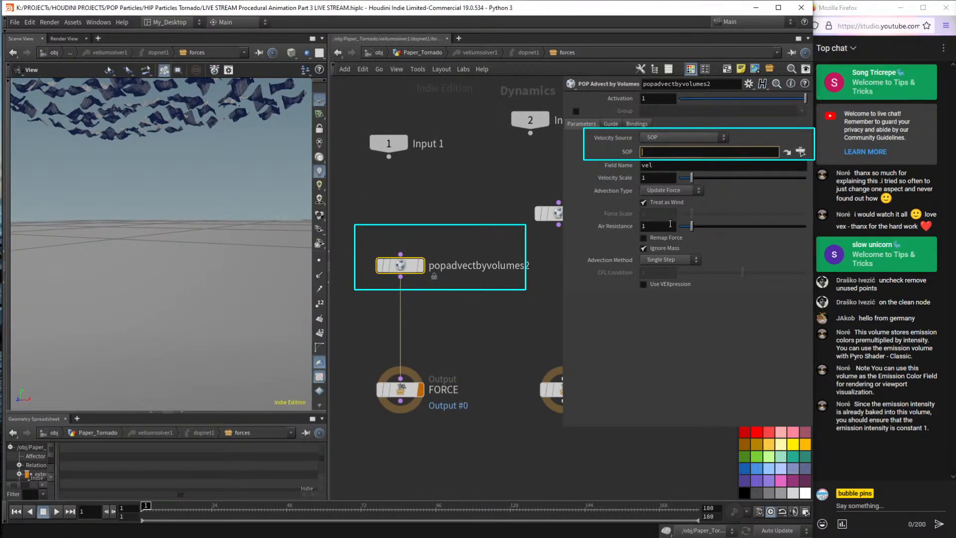
{"action": "key", "text": "Return"}
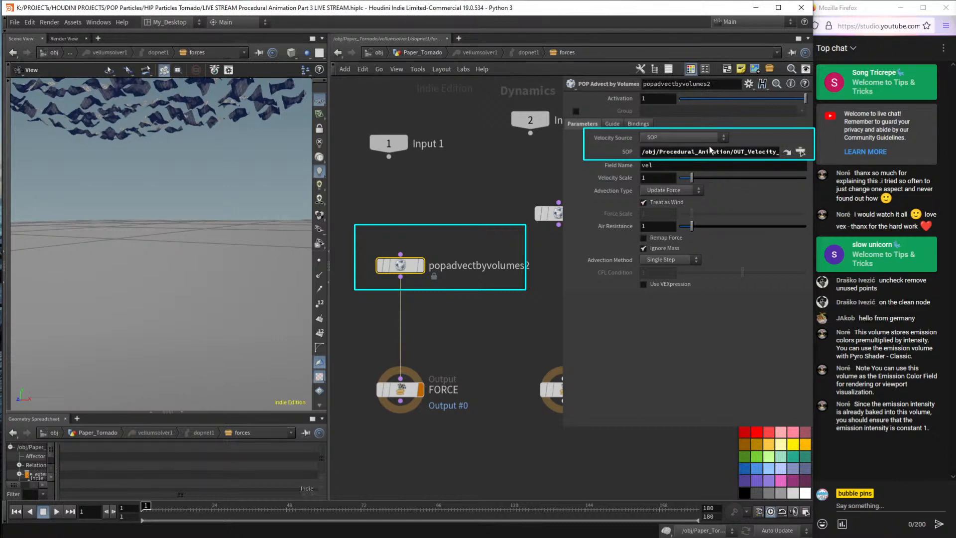
Frame the paper pieces, play the vellum simulation to check the volume's effect, and return the timeline to frame 1.
{"action": "left_click", "coordinate": [485, 195]}
{"action": "left_click_drag", "start_coordinate": [189, 200], "coordinate": [197, 208]}
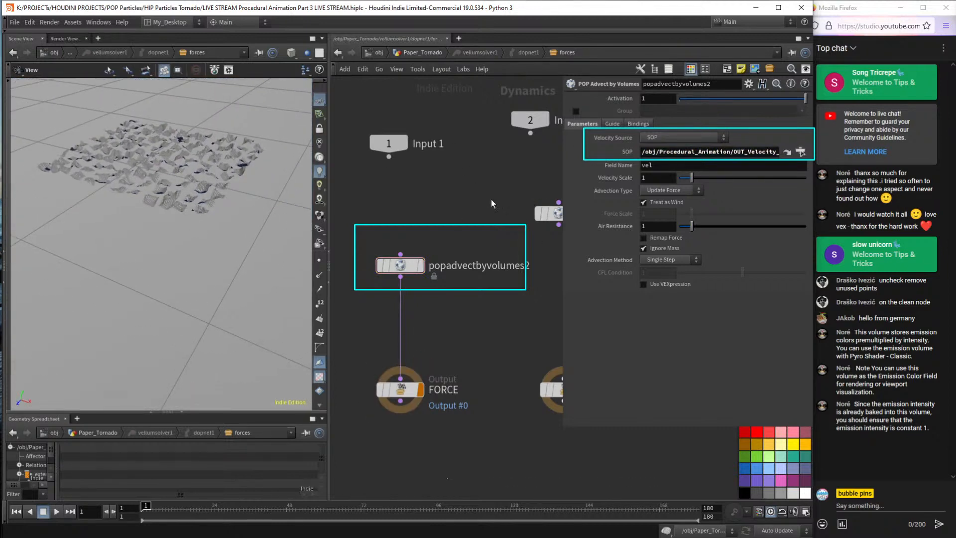
{"action": "key", "text": "Up"}
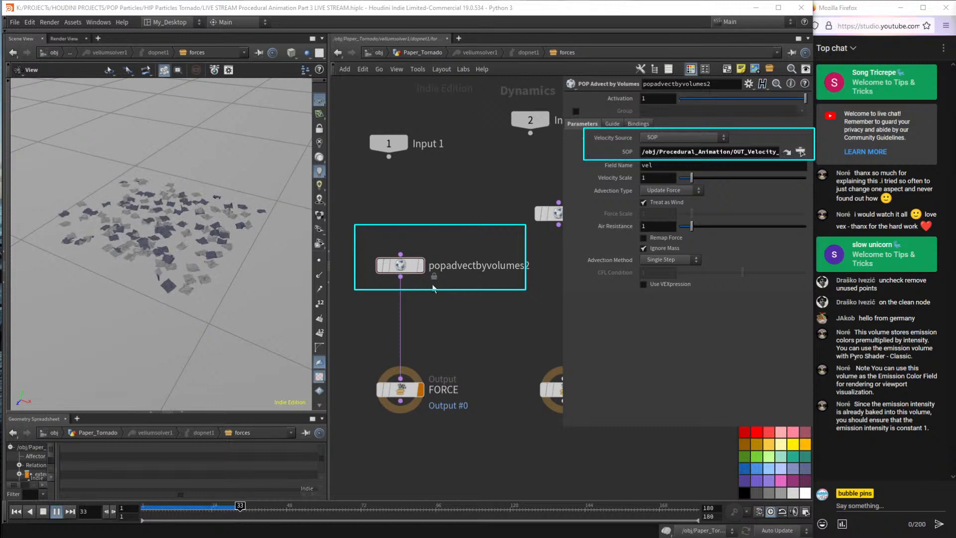
{"action": "key", "text": "Up"}
{"action": "key", "text": "ctrl+Up"}
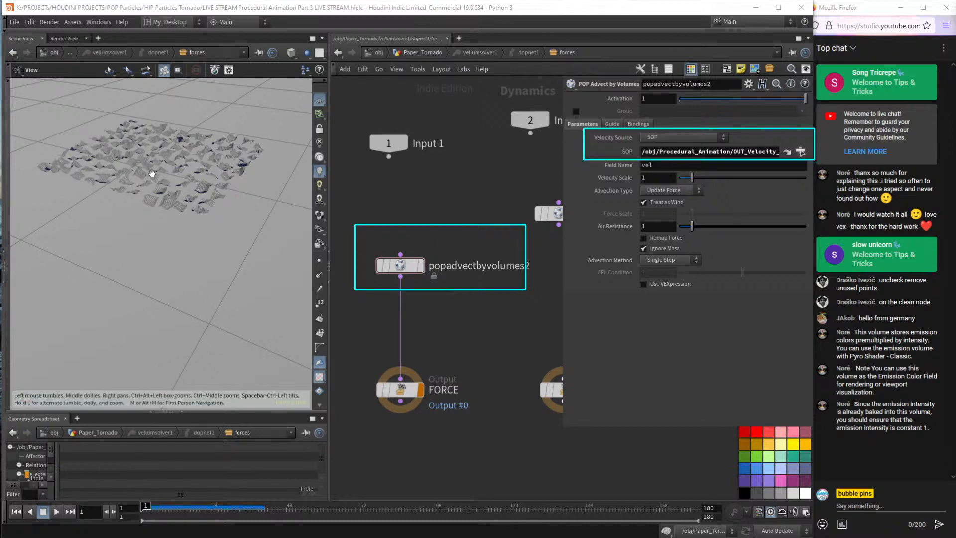
{"action": "left_click_drag", "start_coordinate": [152, 174], "coordinate": [197, 189]}
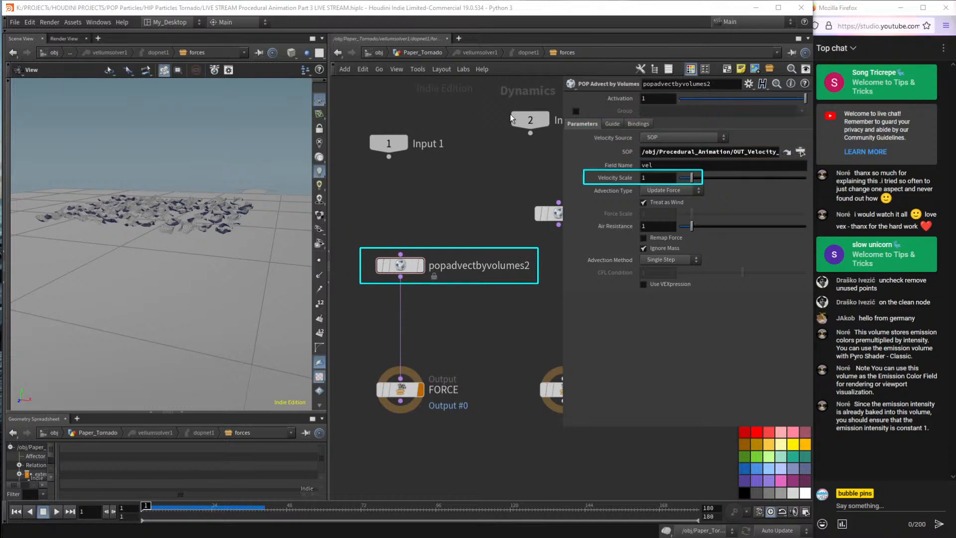
Set the Velocity Scale of popadvectbyvolumes2 to 10.
{"action": "left_click", "coordinate": [658, 178]}
{"action": "type", "text": "0"}
{"action": "key", "text": "Return"}
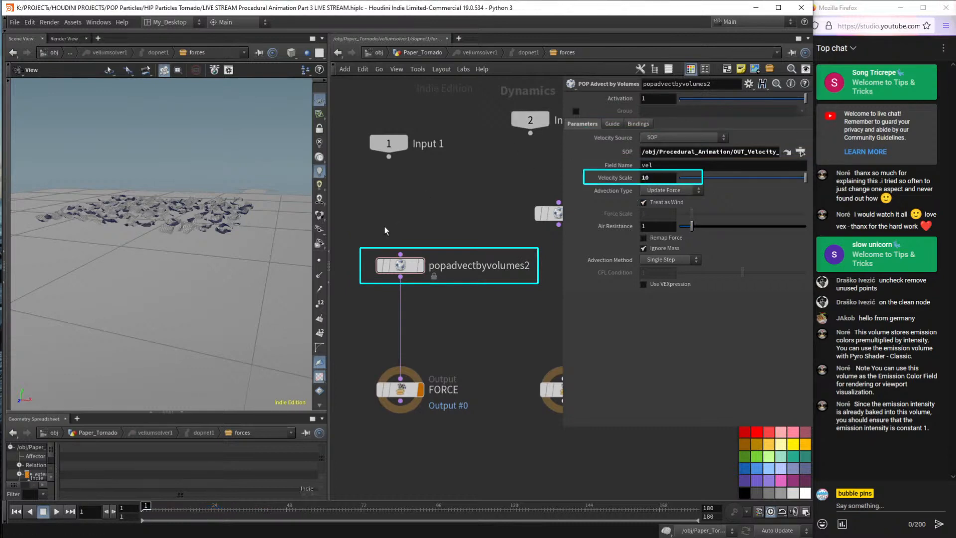
Play the paper simulation with the stronger velocity, replay the cached frames, and return the timeline to frame 1.
{"action": "key", "text": "Up"}
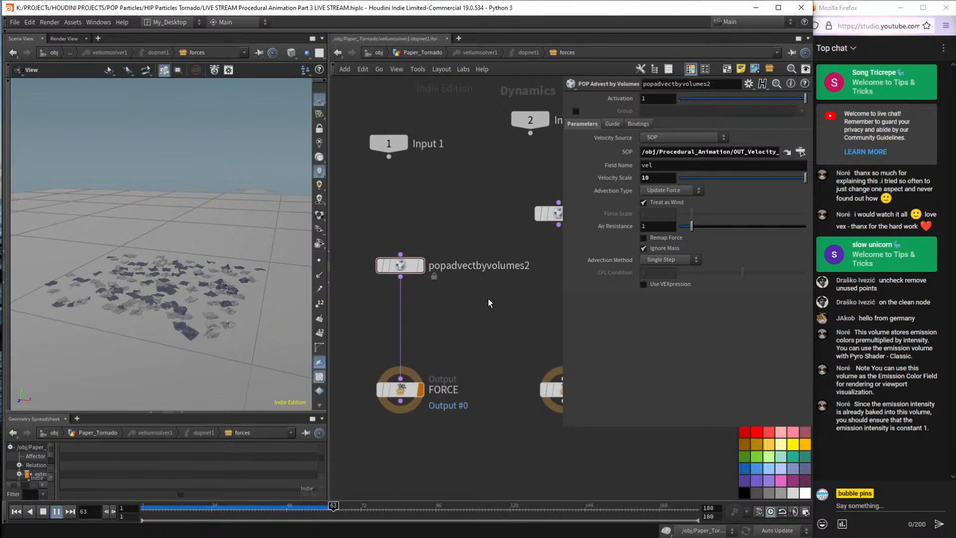
{"action": "key", "text": "ctrl+Up"}
{"action": "key", "text": "Up"}
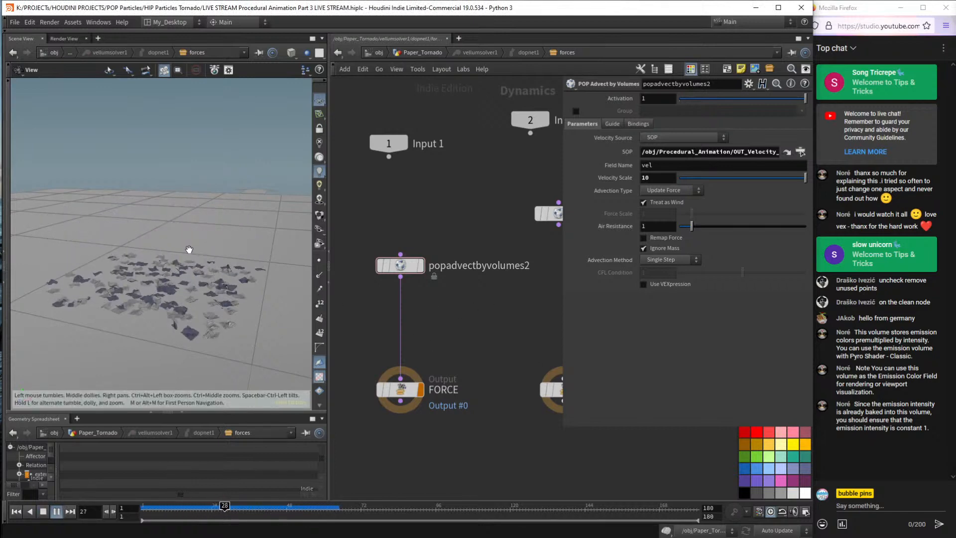
{"action": "key", "text": "ctrl+Up"}
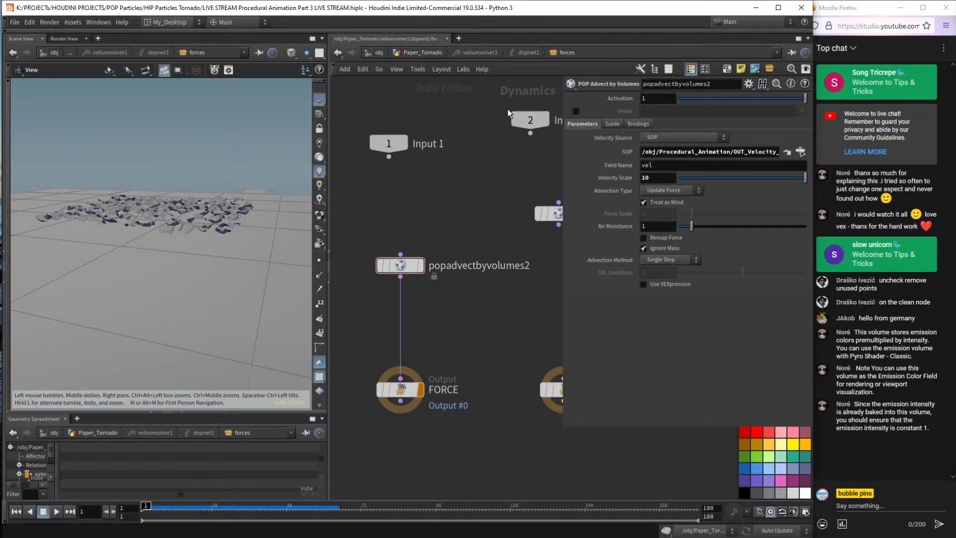
Display Tornado_POPNET in the Procedural_Animation network, play its particle tornado, and return the timeline to frame 1.
{"action": "left_click", "coordinate": [425, 52]}
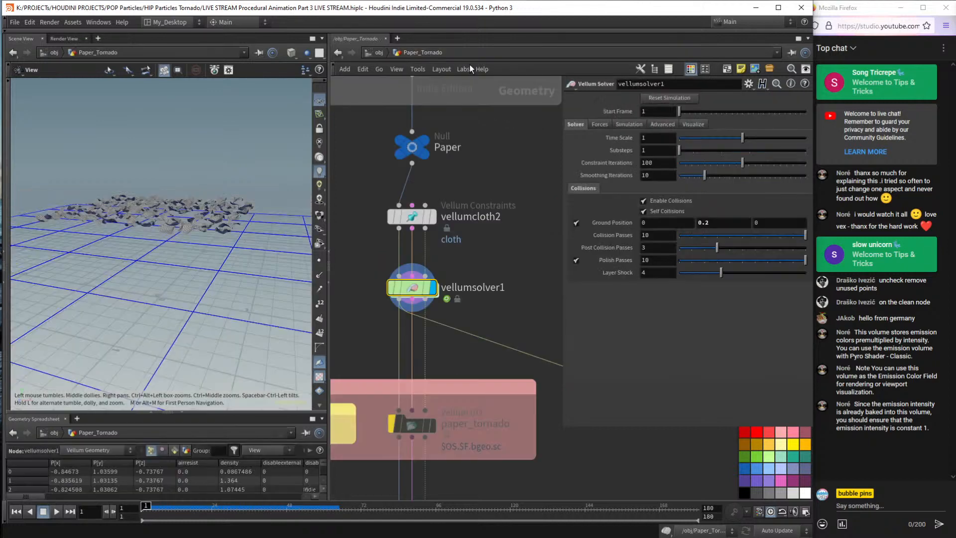
{"action": "left_click", "coordinate": [380, 54]}
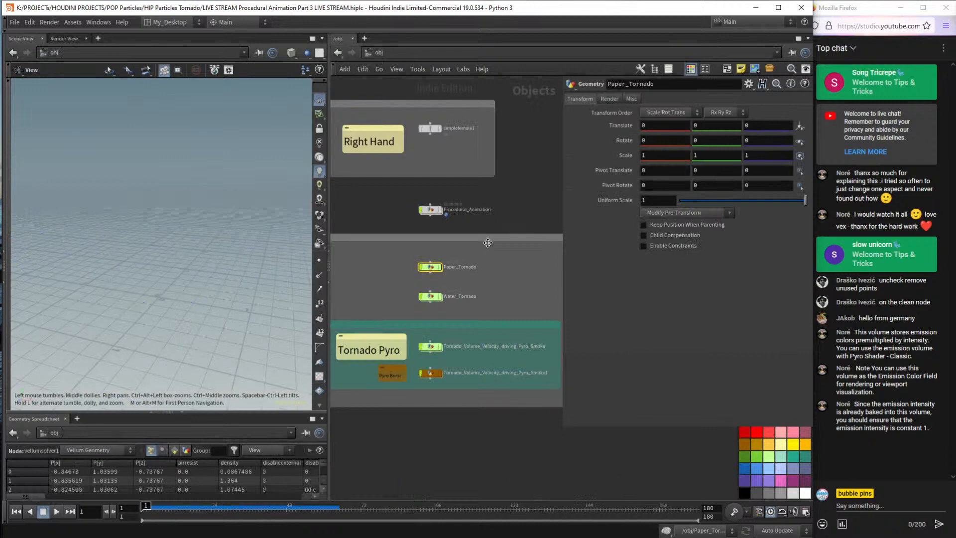
{"action": "double_click", "coordinate": [428, 210]}
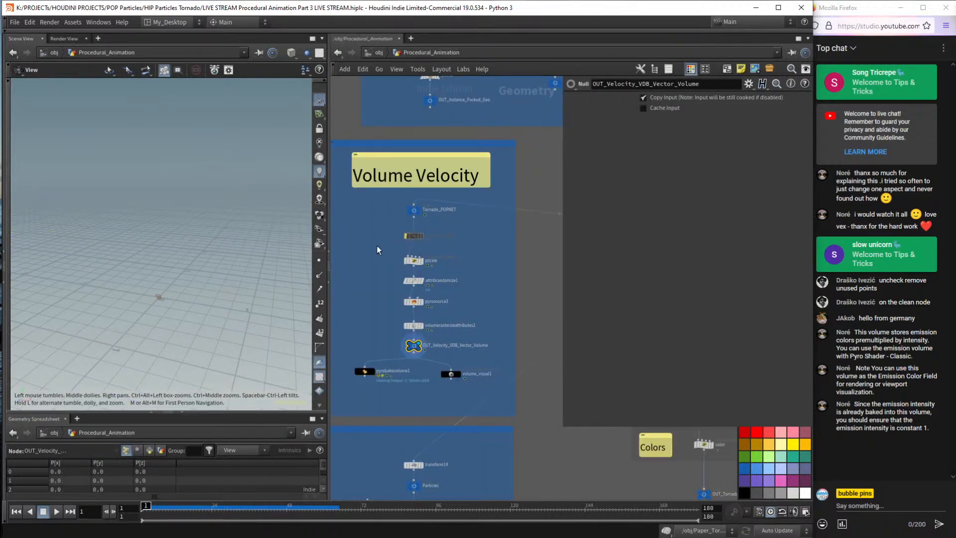
{"action": "left_click", "coordinate": [378, 245]}
{"action": "left_click", "coordinate": [420, 208]}
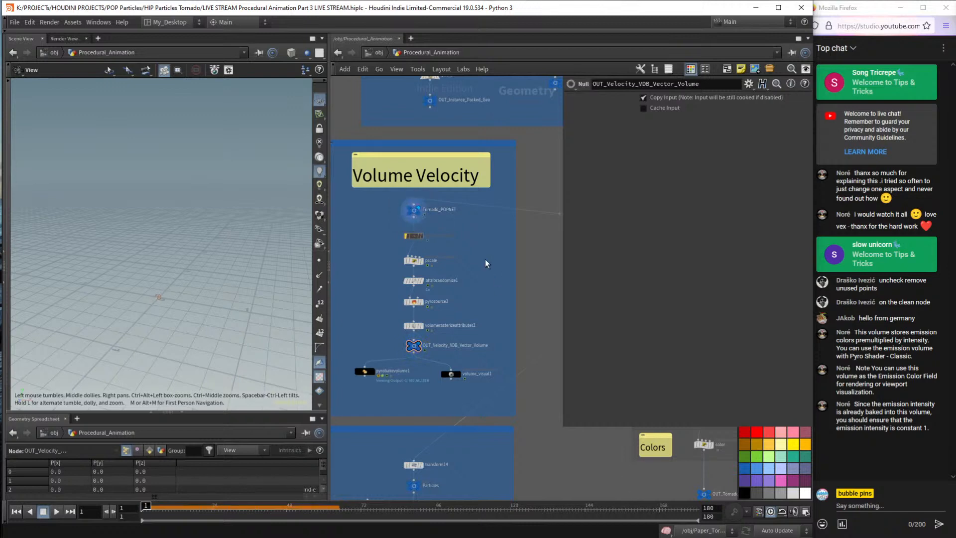
{"action": "key", "text": "Up"}
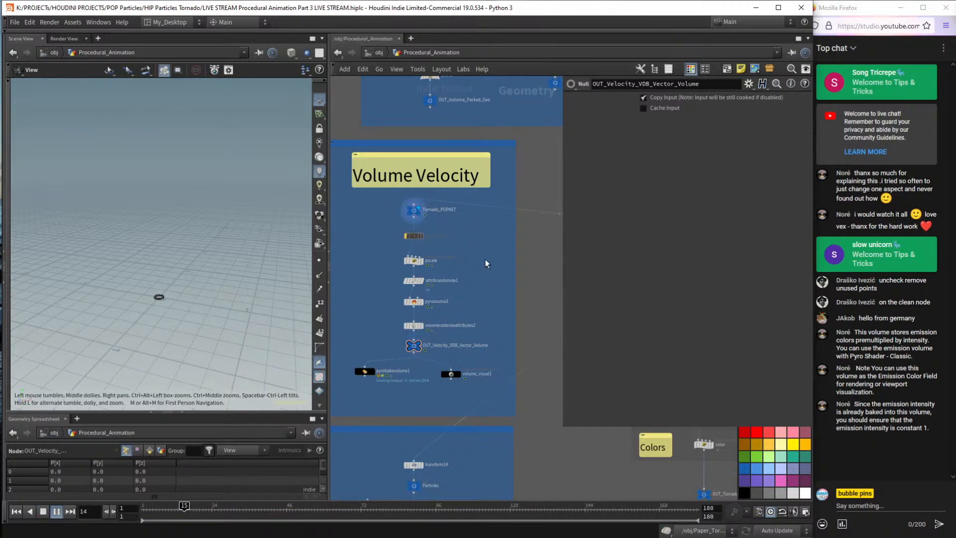
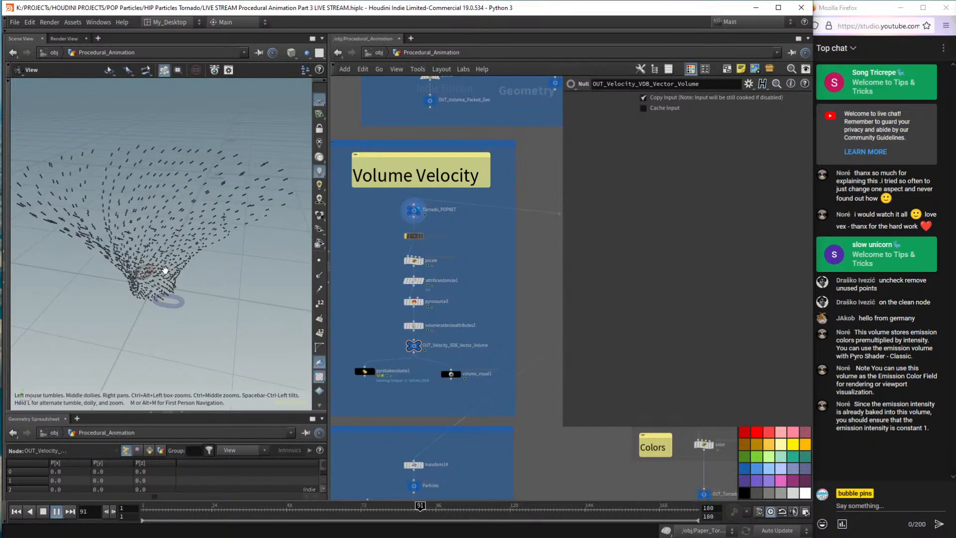
{"action": "key", "text": "ctrl+Up"}
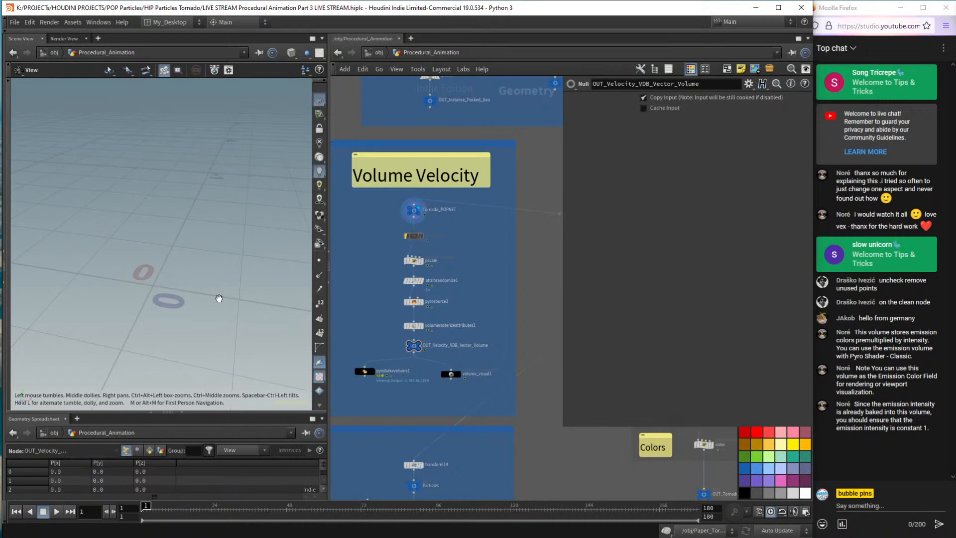
At frame 93, turn off the bypass on pointreplicate3 in the Volume Velocity group and display its replicated points.
{"action": "left_click", "coordinate": [426, 506]}
{"action": "scroll", "coordinate": [433, 226], "scroll_direction": "up", "scroll_amount": 5}
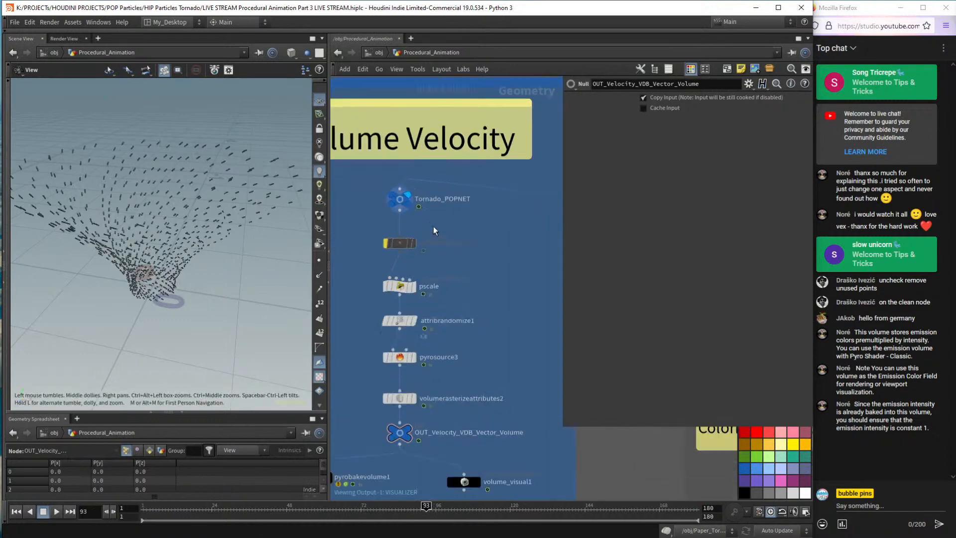
{"action": "mouse_move", "coordinate": [437, 217]}
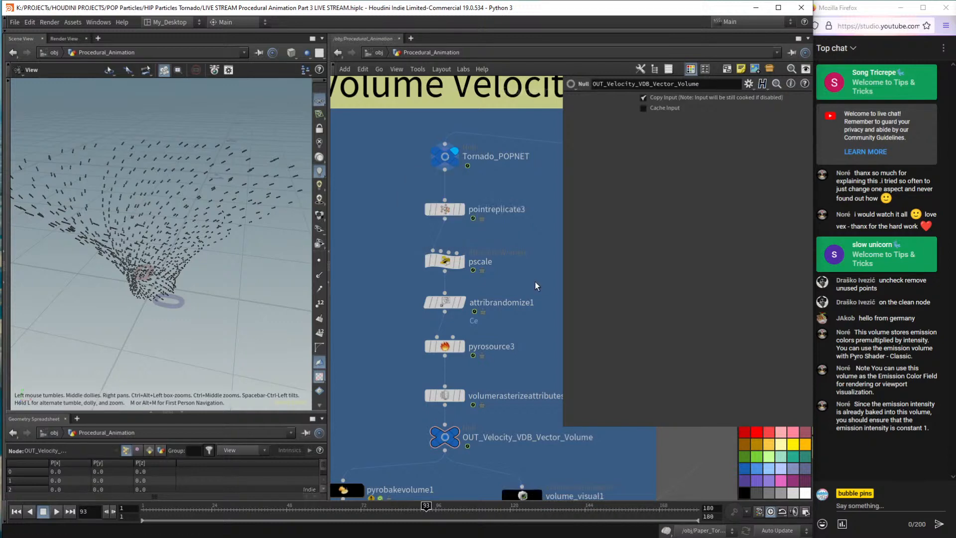
{"action": "left_click", "coordinate": [444, 209]}
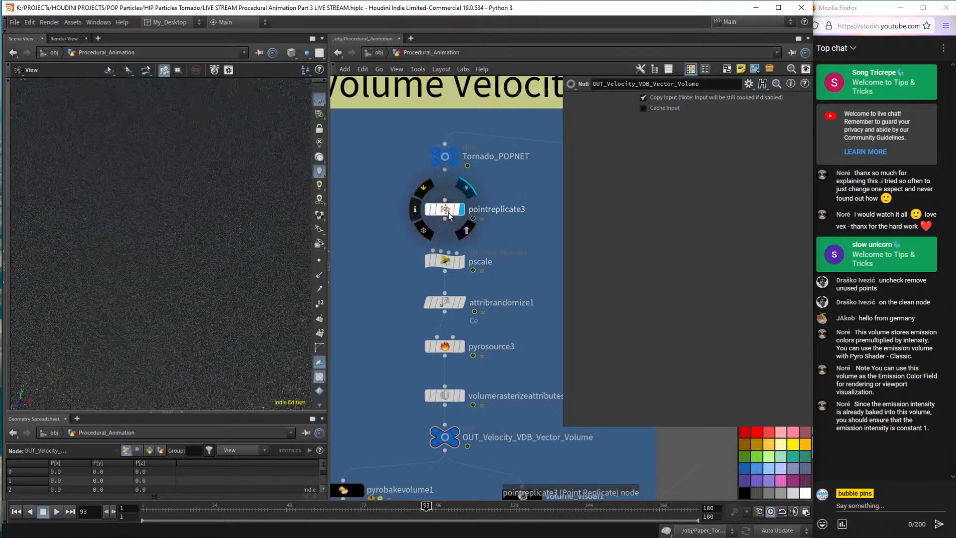
{"action": "scroll", "coordinate": [228, 282], "scroll_direction": "down", "scroll_amount": 10}
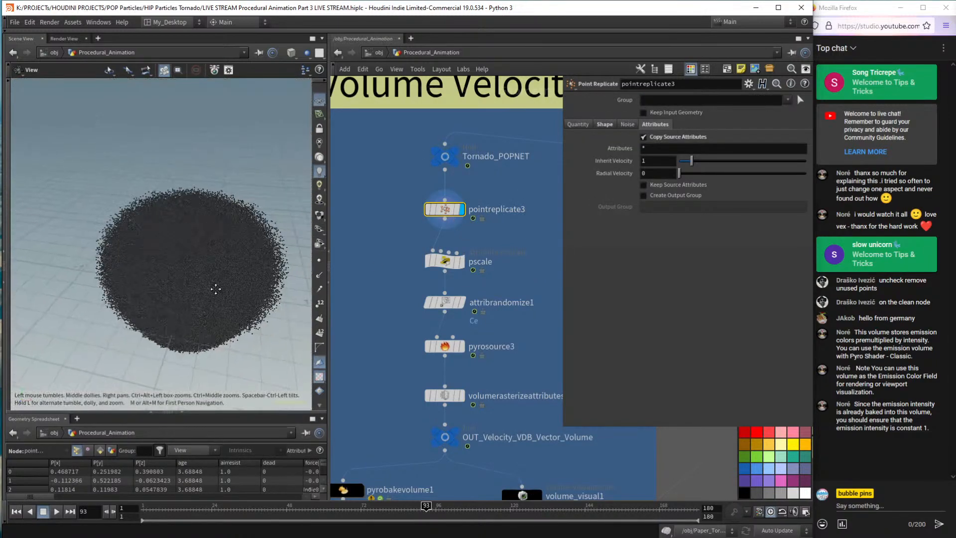
{"action": "left_click_drag", "start_coordinate": [216, 255], "coordinate": [301, 271]}
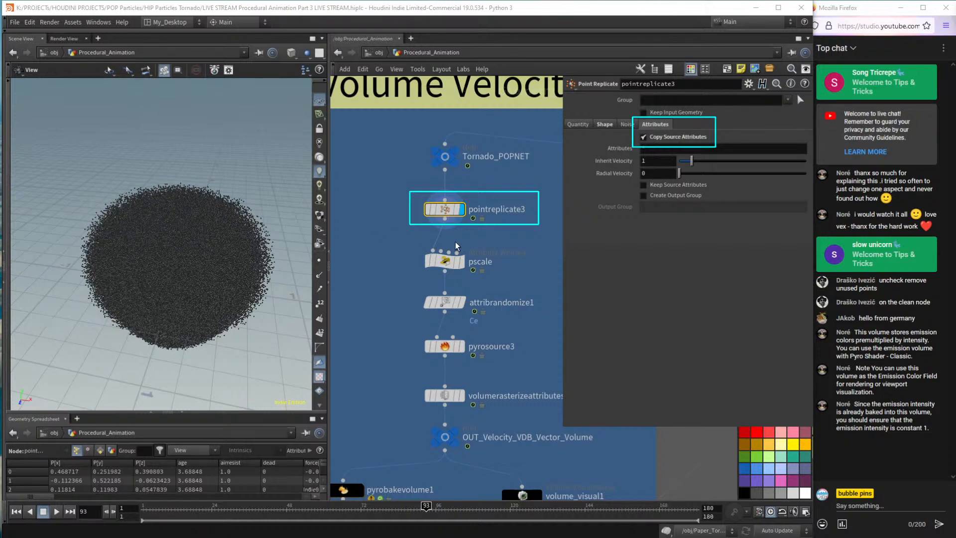
Display the OUT_Velocity_VDB_Vector_Volume null and examine the shape of the enlarged velocity volume.
{"action": "mouse_move", "coordinate": [445, 156]}
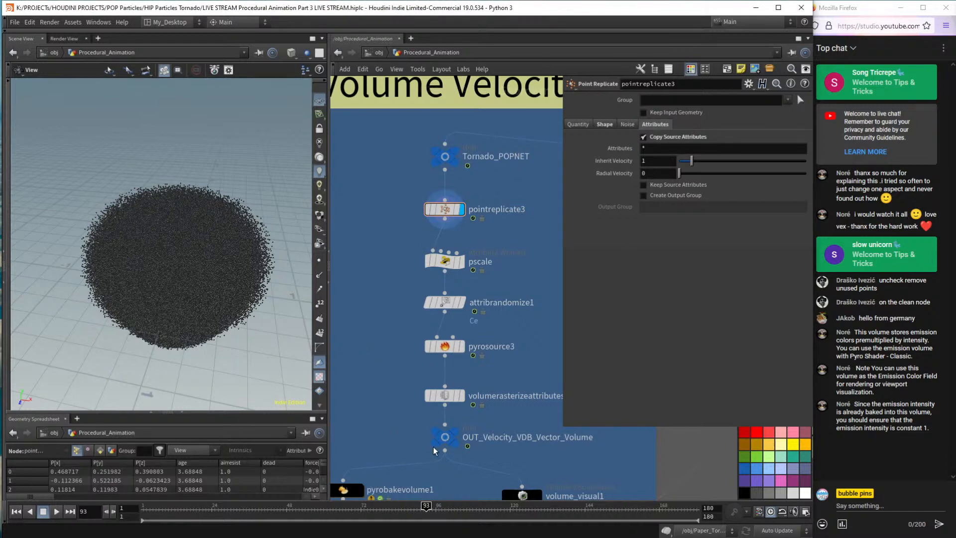
{"action": "mouse_move", "coordinate": [456, 439]}
{"action": "left_click", "coordinate": [466, 415]}
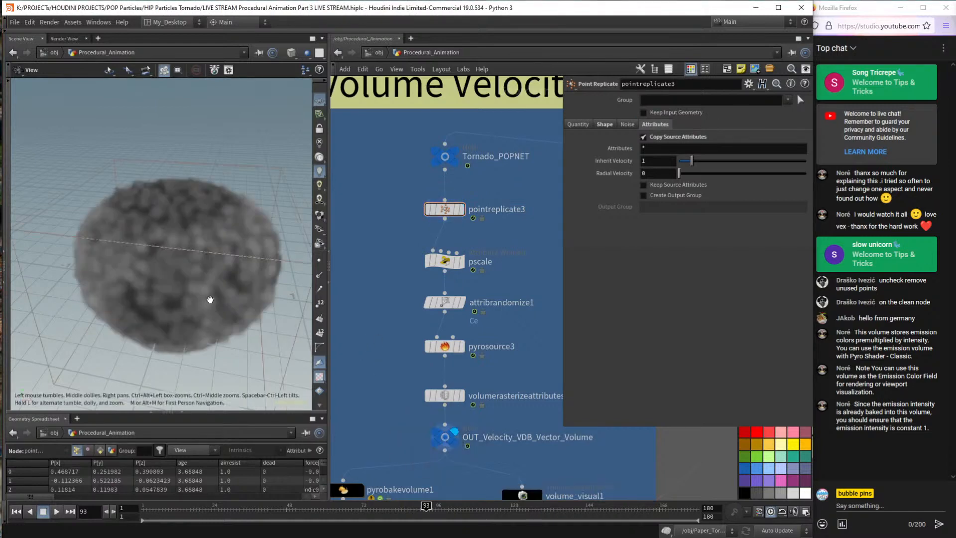
{"action": "left_click_drag", "start_coordinate": [210, 299], "coordinate": [205, 257]}
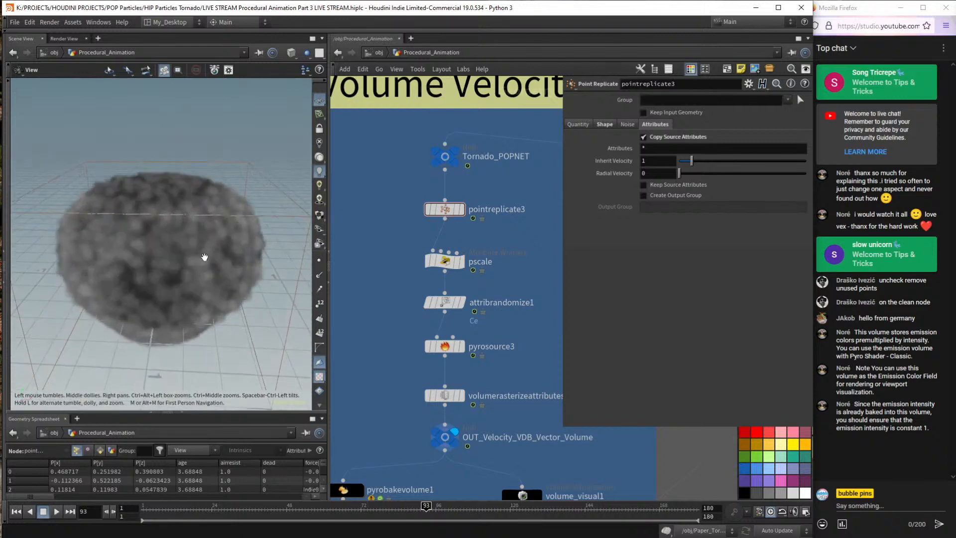
Compare the velocity volume with pointreplicate3 bypassed and enabled, leave the node enabled, and return the timeline to frame 1.
{"action": "left_click", "coordinate": [428, 209]}
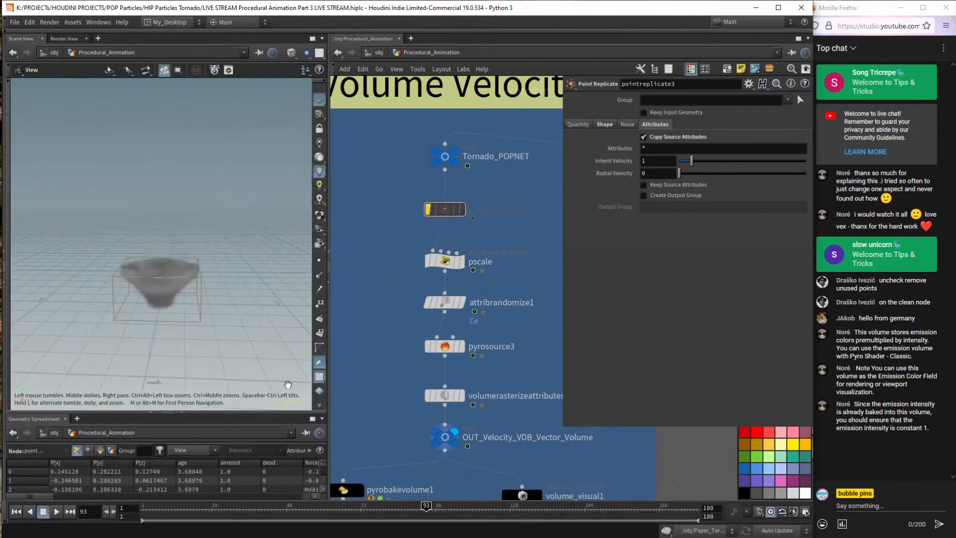
{"action": "mouse_move", "coordinate": [429, 216]}
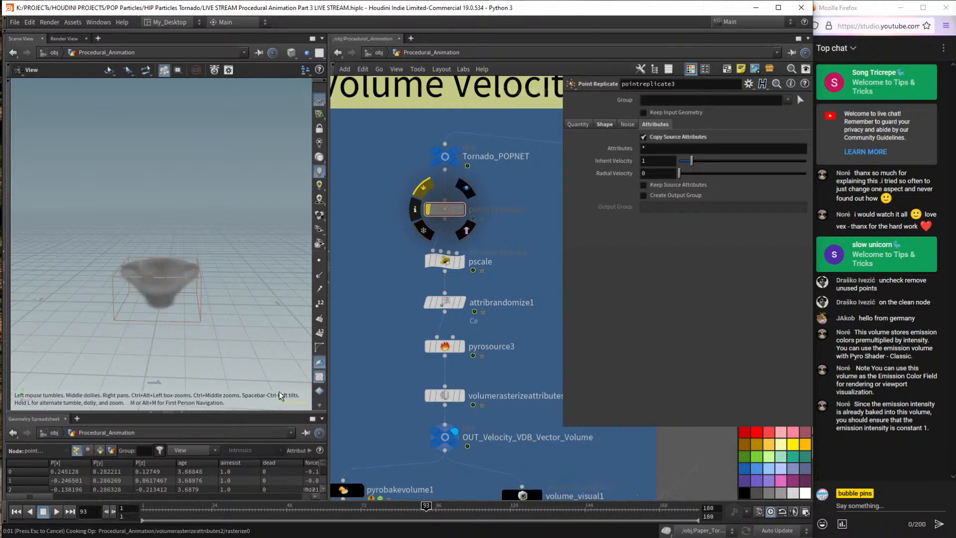
{"action": "left_click_drag", "start_coordinate": [155, 209], "coordinate": [143, 253]}
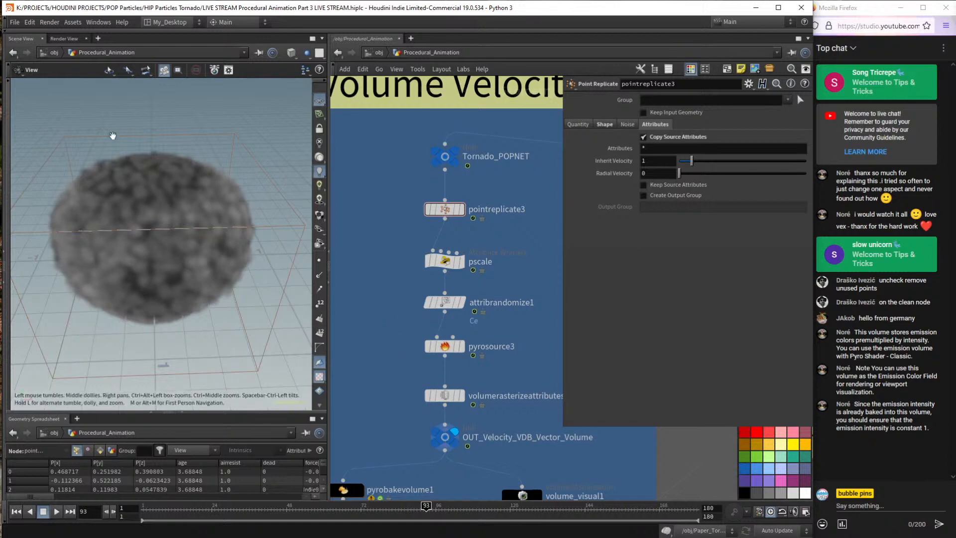
{"action": "key", "text": "ctrl+Up"}
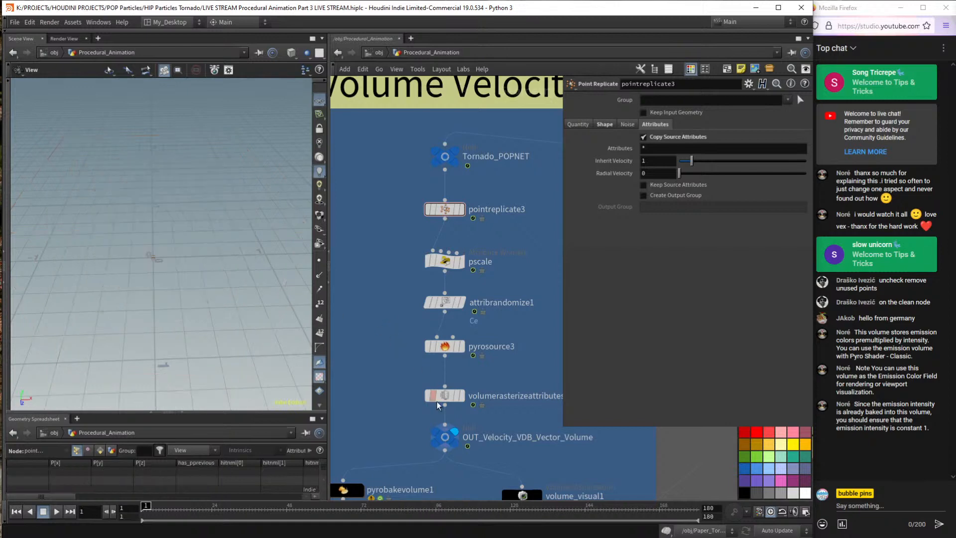
Select the OUT_Velocity_VDB_Vector_Volume null and go back to the Paper_Tornado network.
{"action": "left_click_drag", "start_coordinate": [396, 428], "coordinate": [525, 456]}
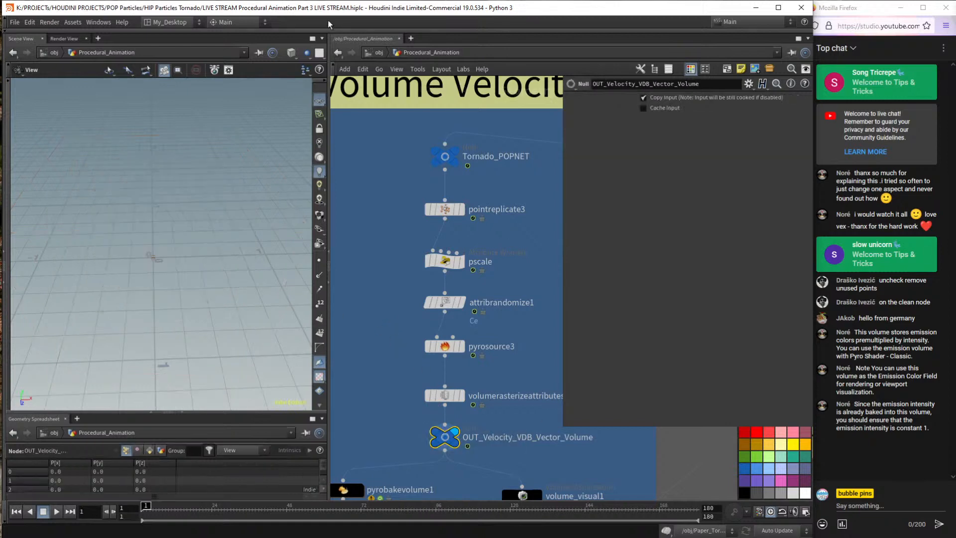
{"action": "left_click", "coordinate": [378, 53]}
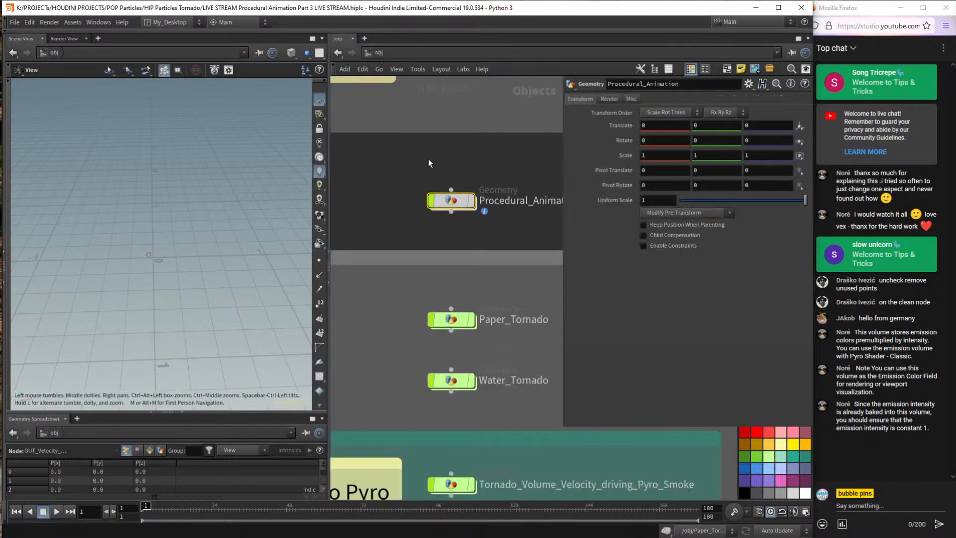
{"action": "double_click", "coordinate": [448, 319]}
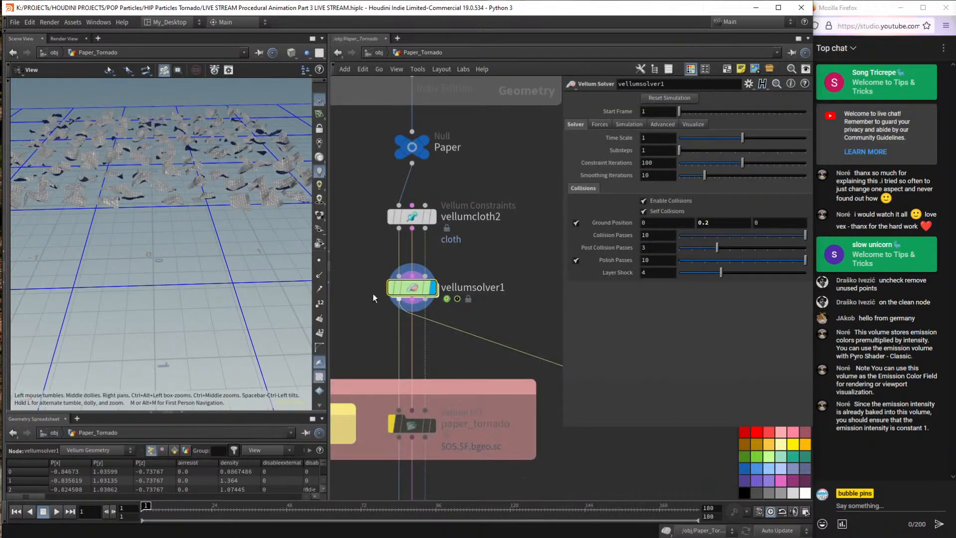
Open the forces network inside vellumsolver1, play the simulation to about frame 29, and return to frame 1.
{"action": "left_click_drag", "start_coordinate": [164, 249], "coordinate": [168, 241]}
{"action": "middle_click_drag", "start_coordinate": [169, 241], "coordinate": [184, 241]}
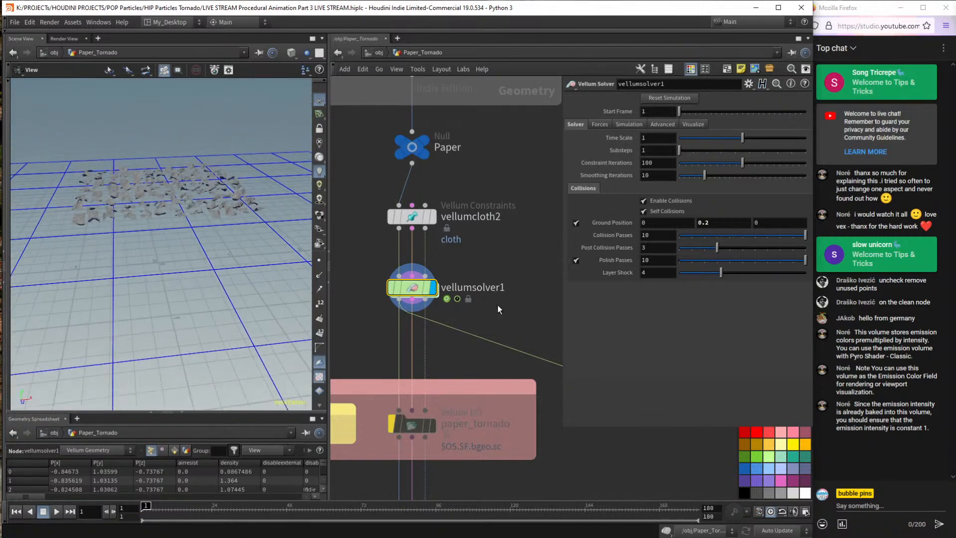
{"action": "double_click", "coordinate": [414, 285]}
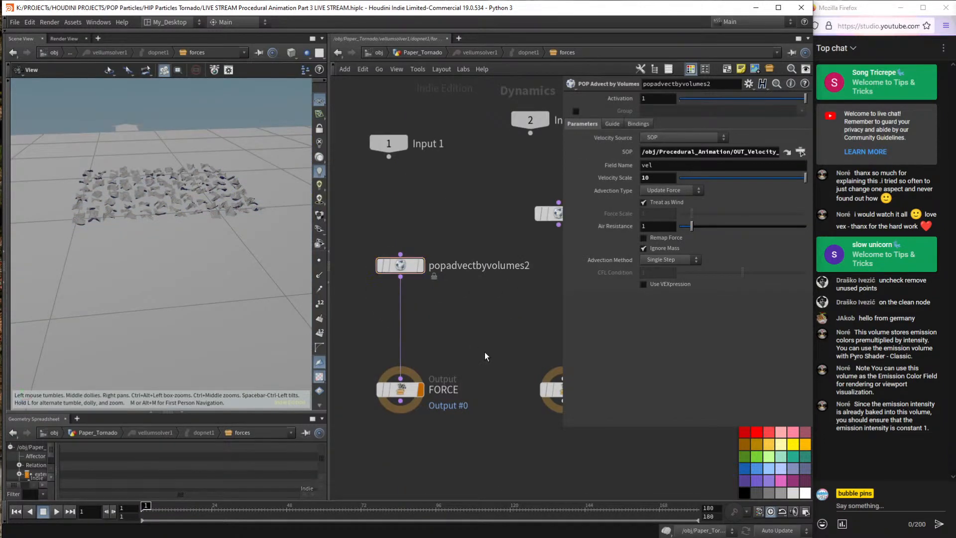
{"action": "key", "text": "Up"}
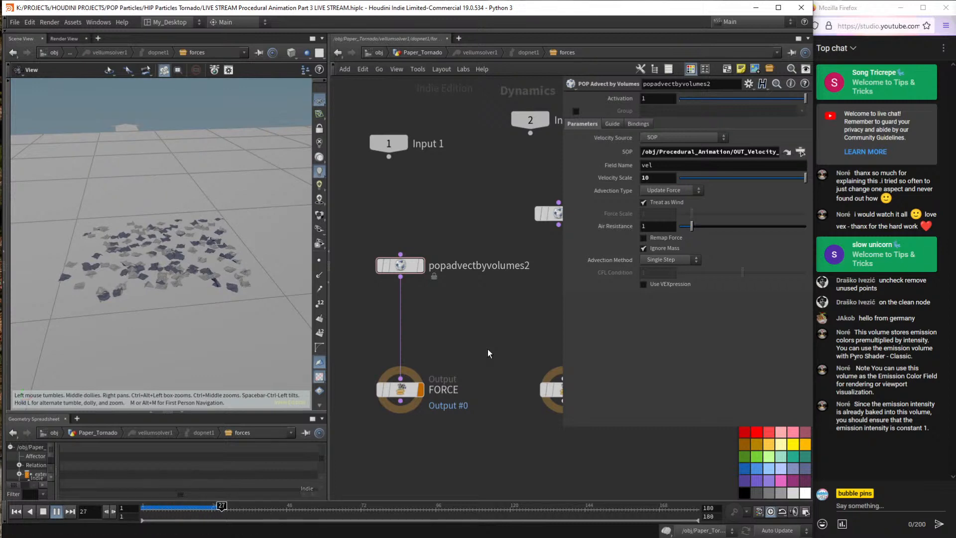
{"action": "key", "text": "Escape"}
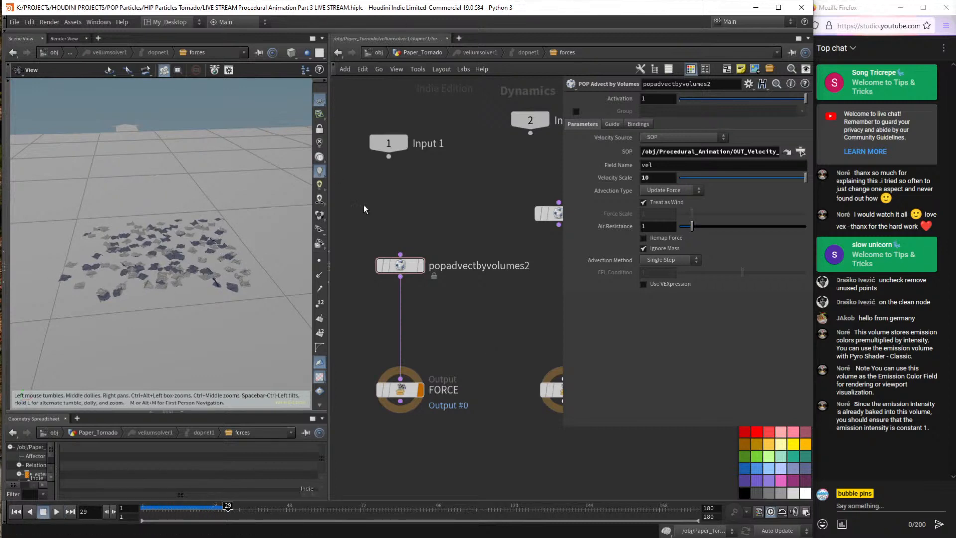
{"action": "key", "text": "ctrl+Up"}
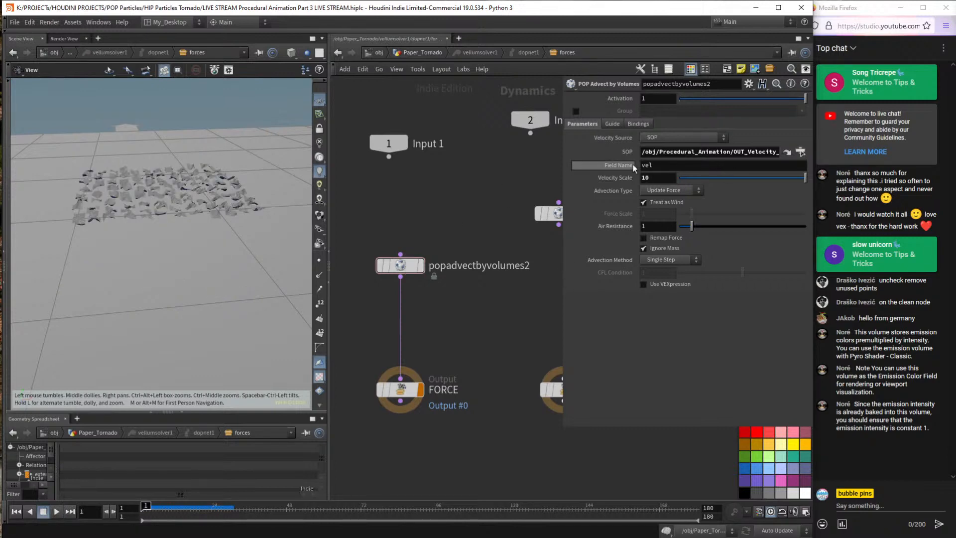
Review the Field Name and the SOP path of popadvectbyvolumes2, widening the parameter area to read the full path.
{"action": "left_click", "coordinate": [646, 165]}
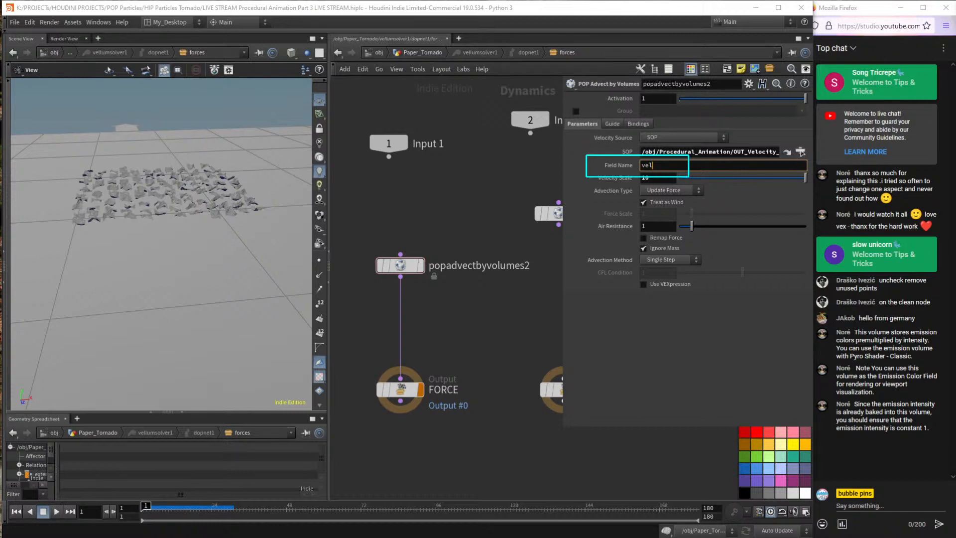
{"action": "left_click_drag", "start_coordinate": [654, 165], "coordinate": [628, 165]}
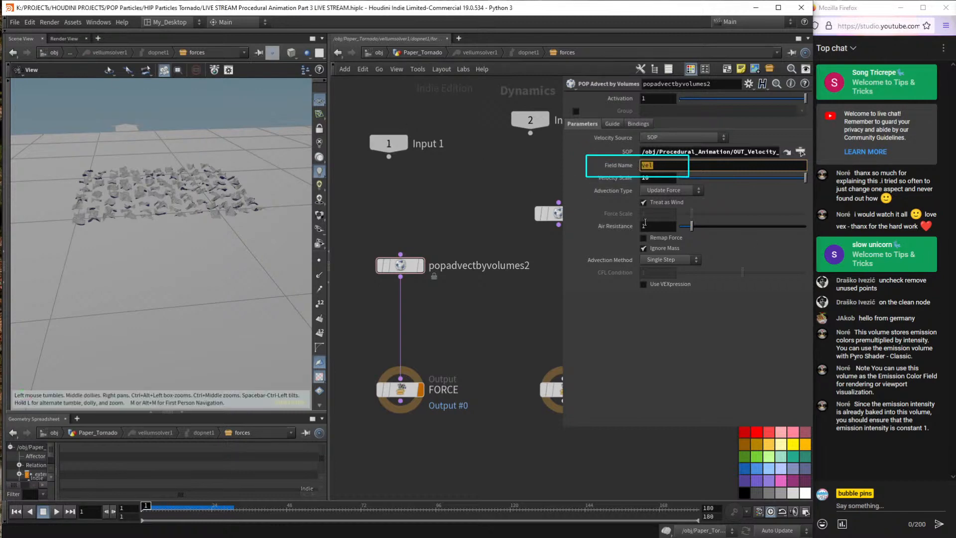
{"action": "left_click", "coordinate": [666, 168]}
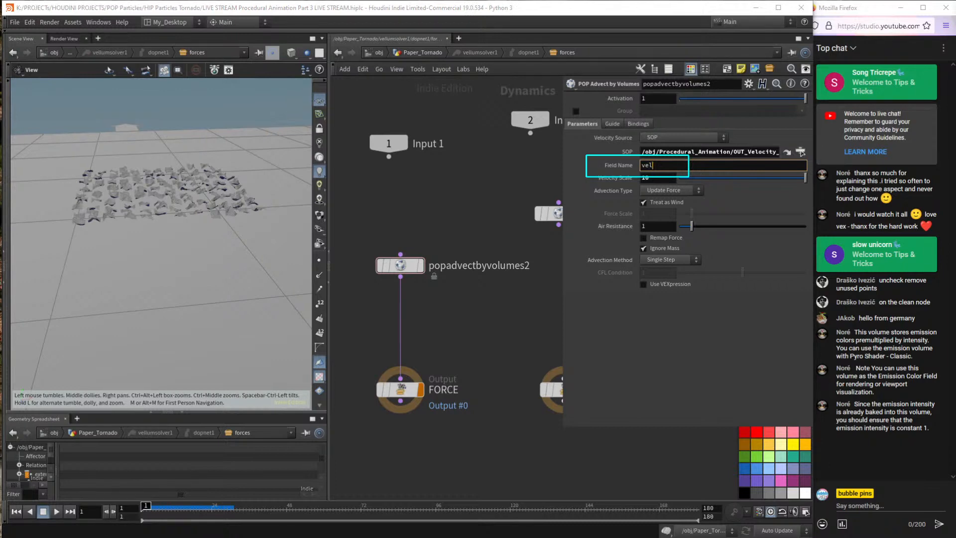
{"action": "left_click", "coordinate": [682, 152]}
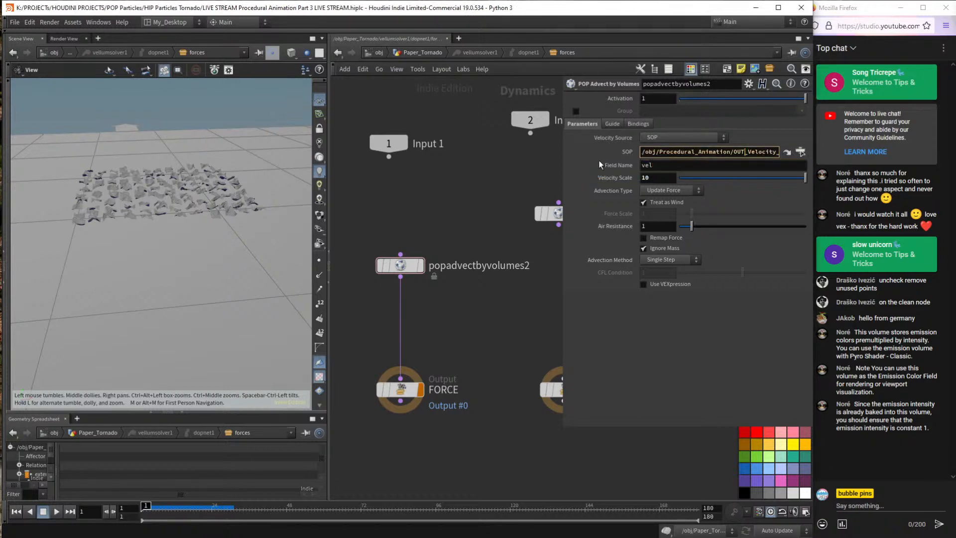
{"action": "left_click_drag", "start_coordinate": [561, 171], "coordinate": [505, 172]}
{"action": "double_click", "coordinate": [737, 152]}
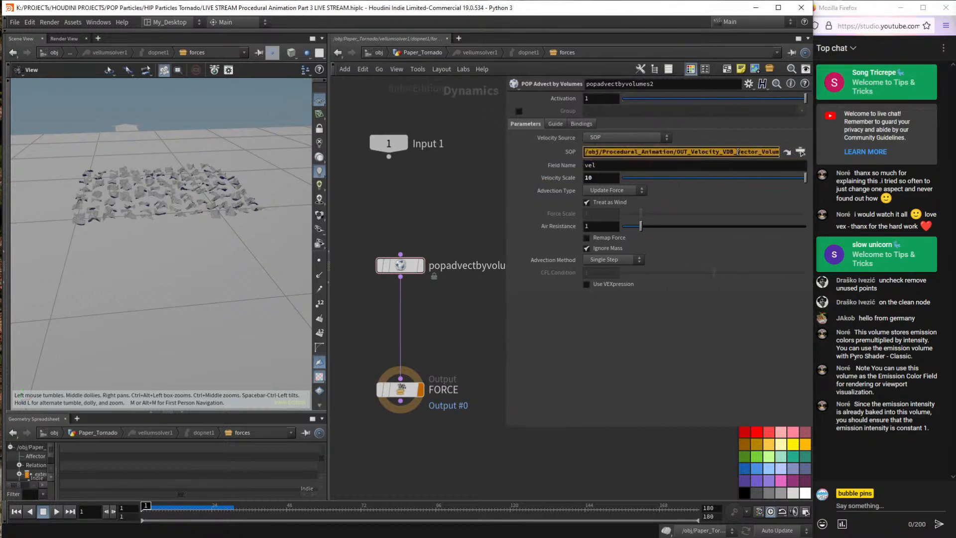
Jump to the referenced OUT_Velocity_VDB_Vector_Volume null and inspect its node information for the name of the velocity field.
{"action": "left_click", "coordinate": [785, 152]}
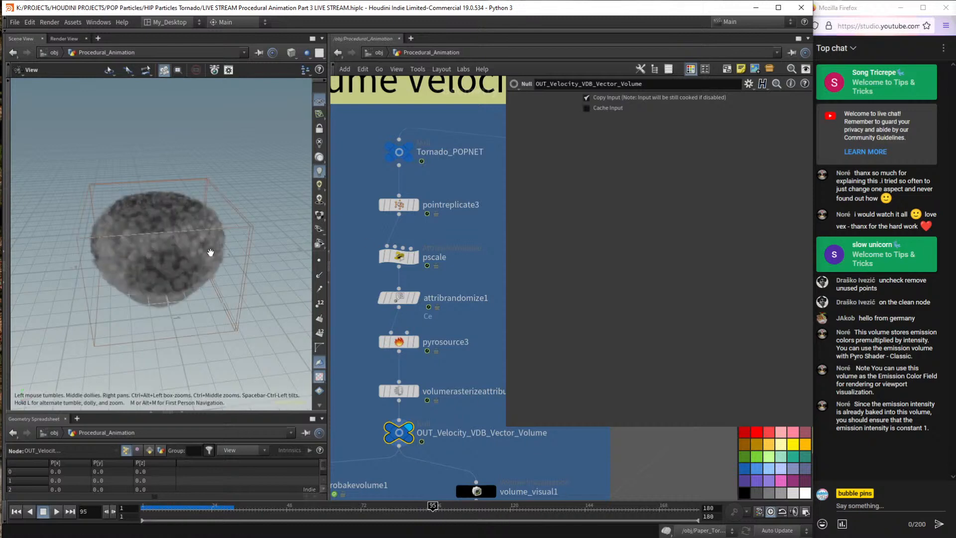
{"action": "left_click_drag", "start_coordinate": [201, 252], "coordinate": [221, 269]}
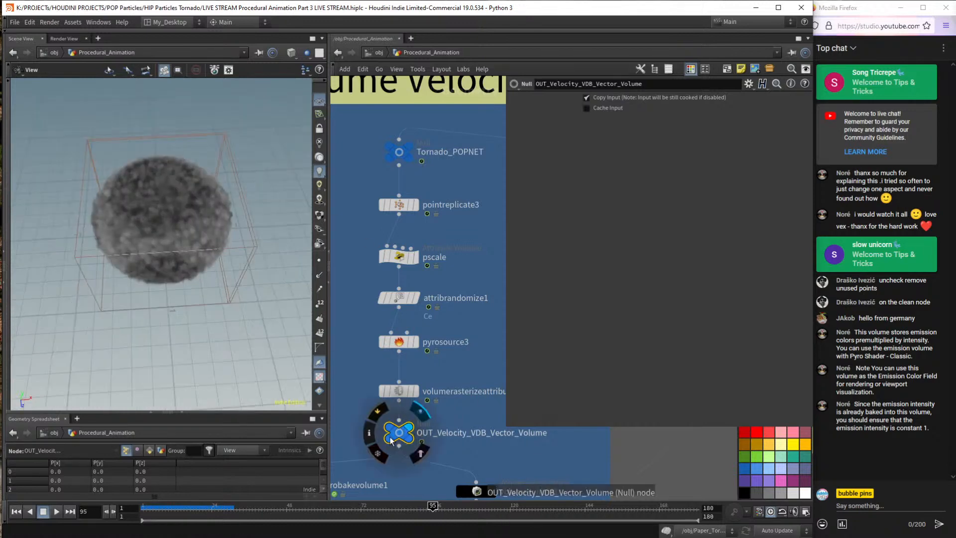
{"action": "left_click", "coordinate": [369, 434]}
{"action": "left_click_drag", "start_coordinate": [702, 239], "coordinate": [561, 142]}
{"action": "left_click", "coordinate": [527, 155]}
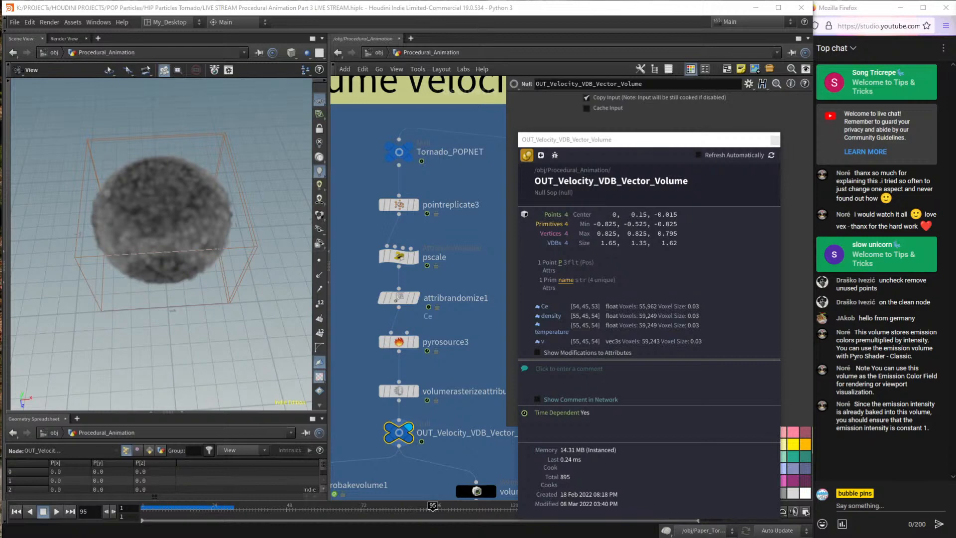
{"action": "left_click_drag", "start_coordinate": [523, 335], "coordinate": [565, 349]}
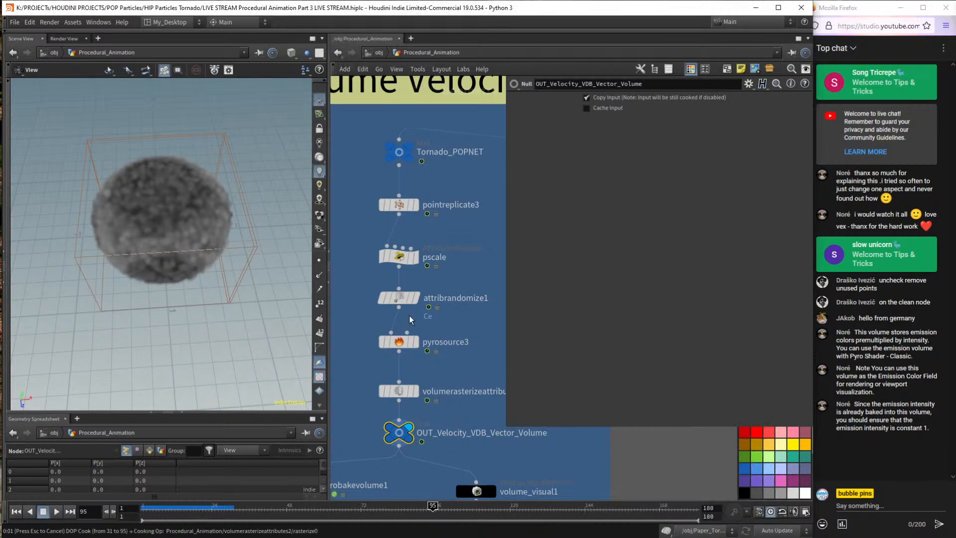
Go back to the vellum solver's forces network, return to frame 1, and set the Field Name of popadvectbyvolumes2 to v.
{"action": "key", "text": "grave"}
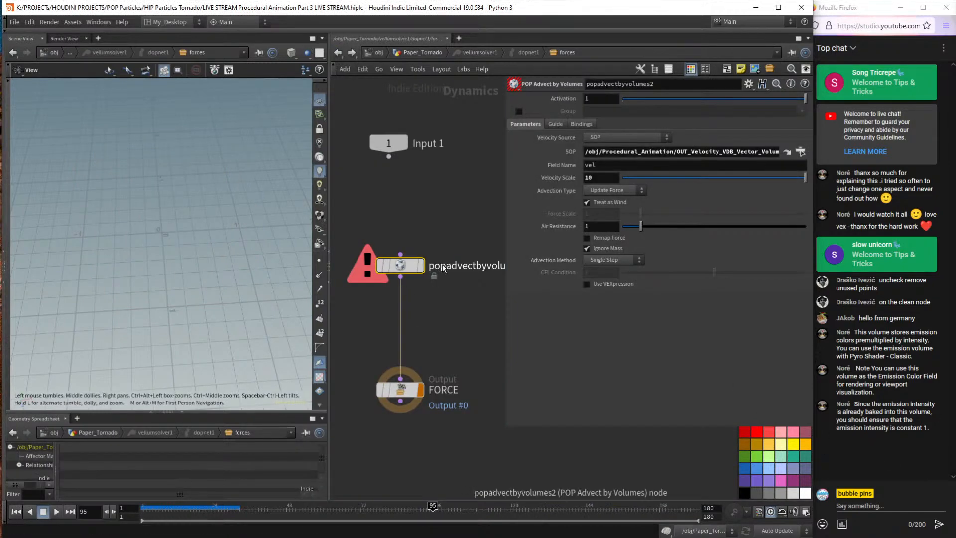
{"action": "key", "text": "ctrl+Up"}
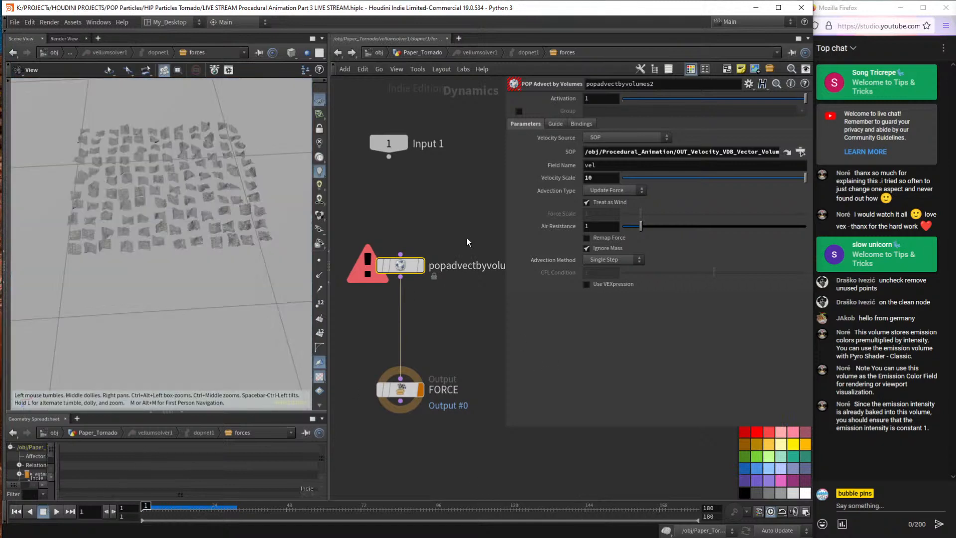
{"action": "left_click", "coordinate": [624, 168]}
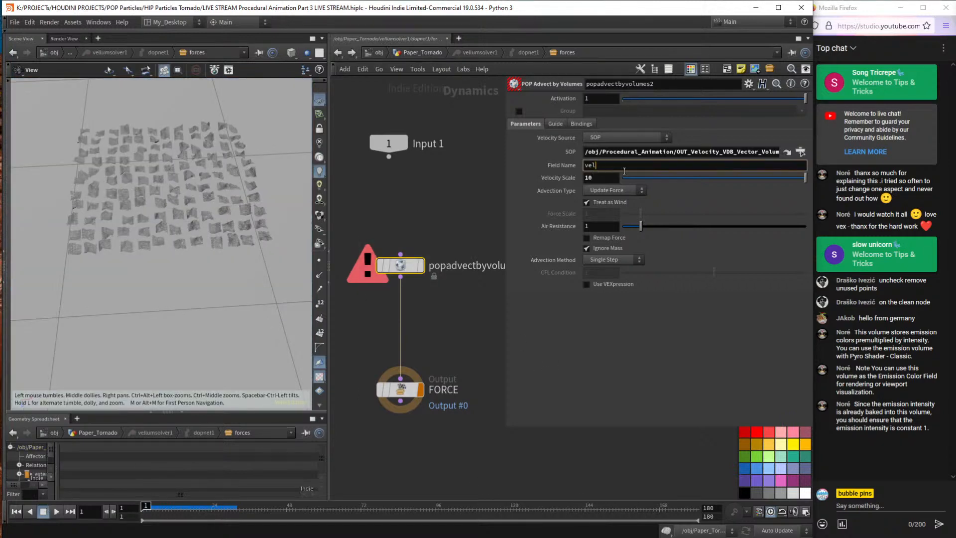
{"action": "key", "text": "BackSpace"}
{"action": "key", "text": "BackSpace"}
{"action": "key", "text": "Return"}
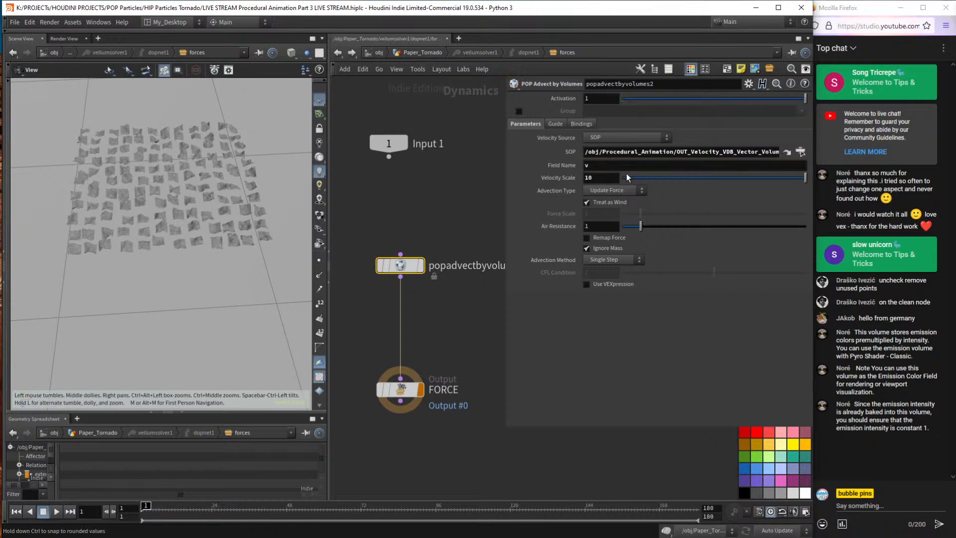
{"action": "left_click_drag", "start_coordinate": [506, 428], "coordinate": [572, 426]}
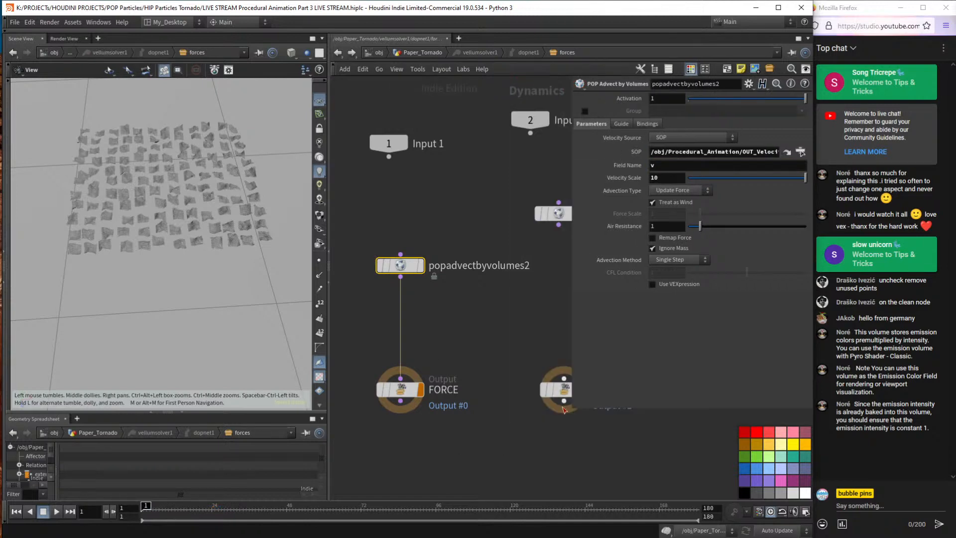
Play the paper simulation to about frame 25, stop it, and frame the paper pieces in the viewport.
{"action": "key", "text": "Up"}
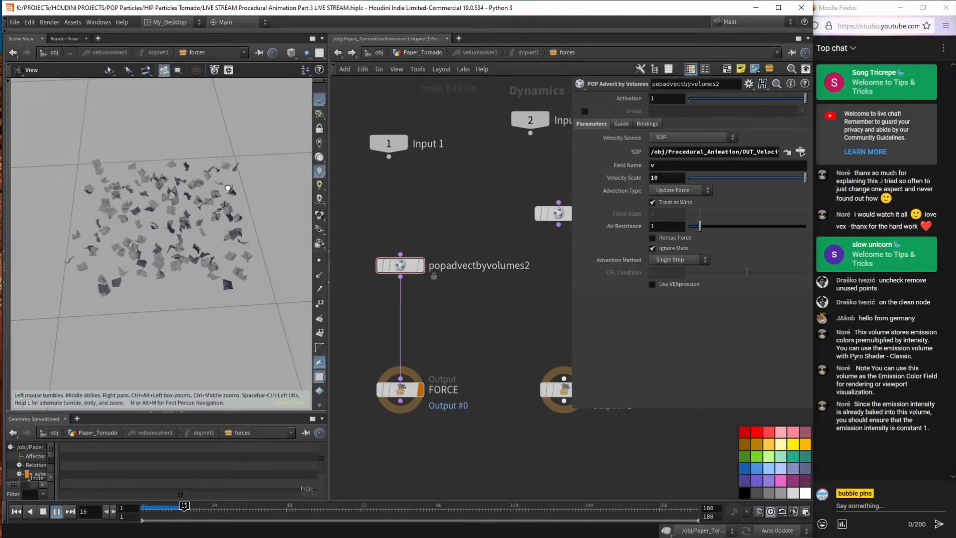
{"action": "left_click_drag", "start_coordinate": [212, 209], "coordinate": [353, 430]}
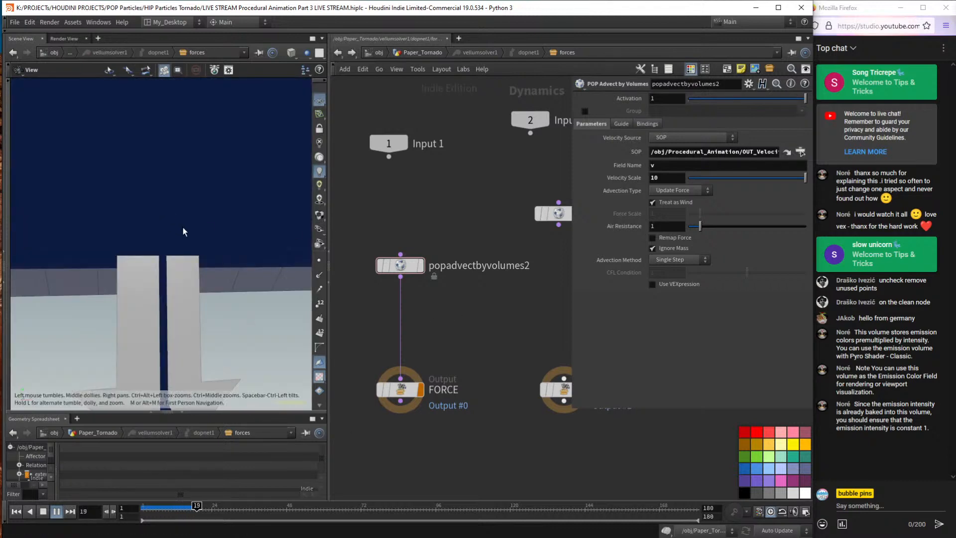
{"action": "left_click", "coordinate": [53, 515]}
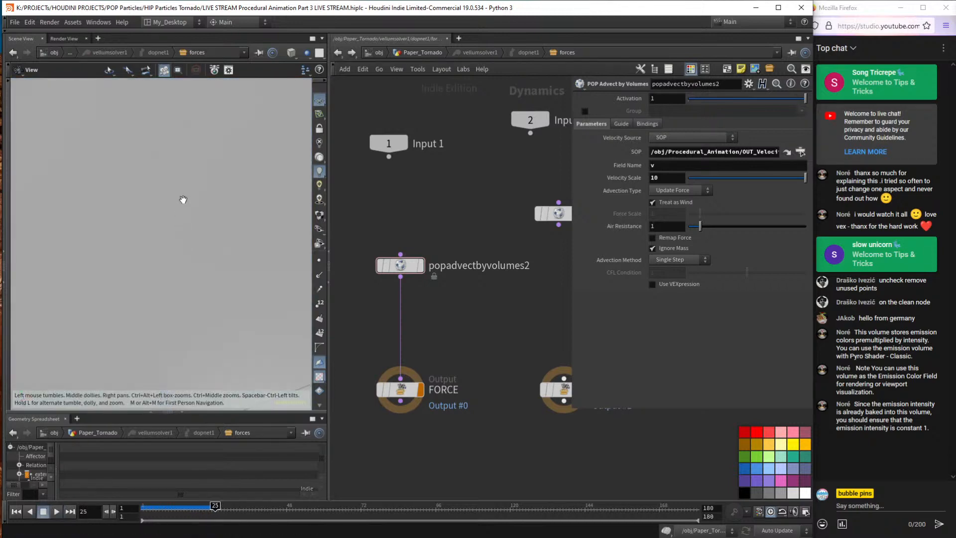
{"action": "key", "text": "d"}
{"action": "key", "text": "f"}
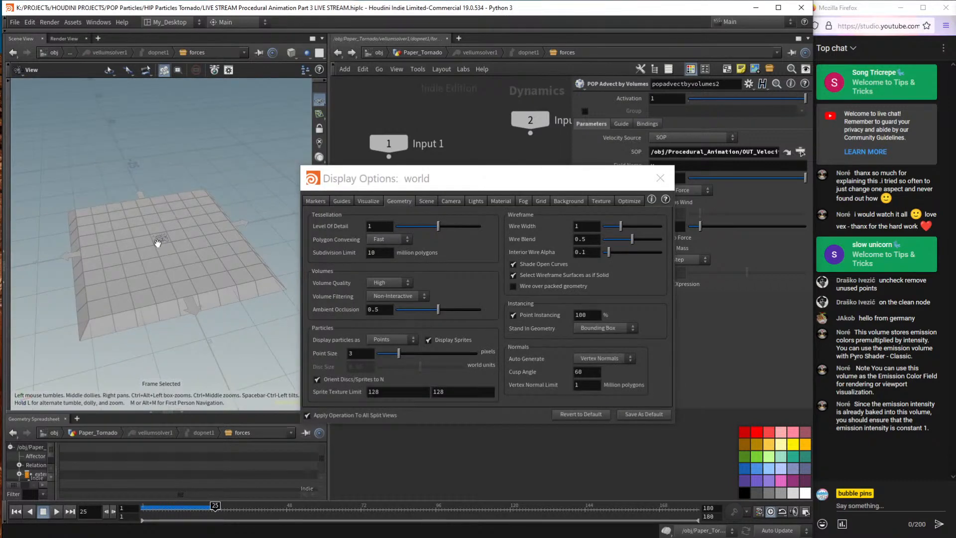
{"action": "left_click", "coordinate": [671, 180]}
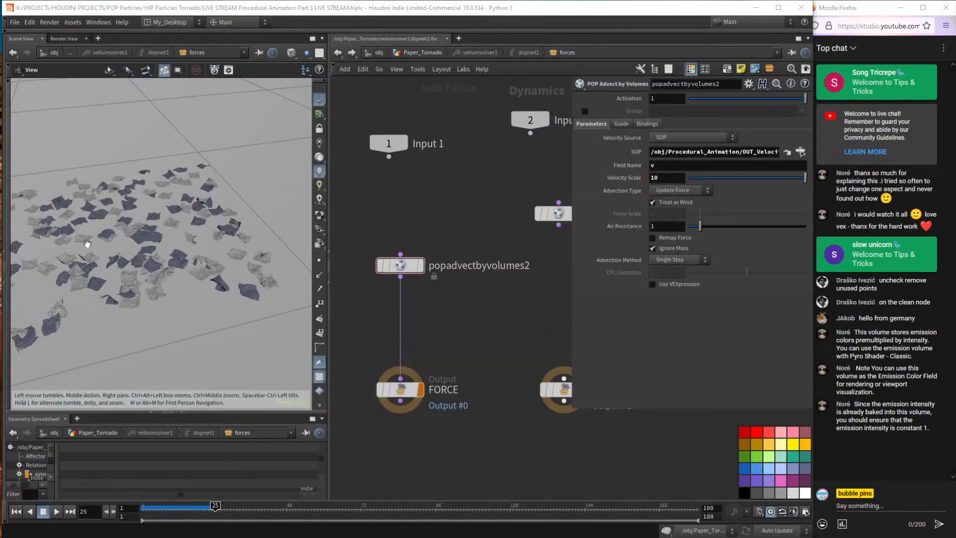
{"action": "scroll", "coordinate": [164, 234], "scroll_direction": "down", "scroll_amount": 3}
{"action": "left_click_drag", "start_coordinate": [165, 234], "coordinate": [177, 241]}
Replay the paper simulation several times to judge how the velocity field moves the pieces, then return to frame 1.
{"action": "key", "text": "Up"}
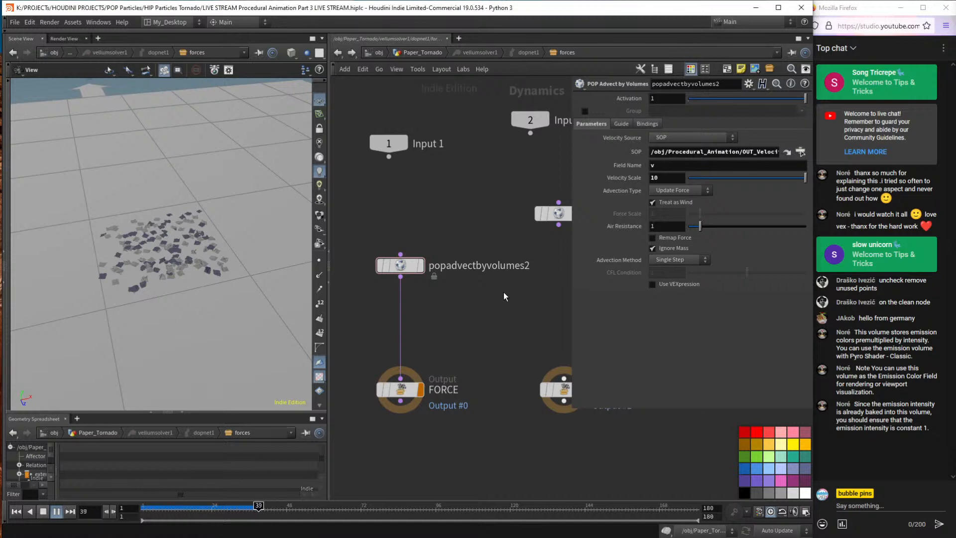
{"action": "key", "text": "ctrl+Up"}
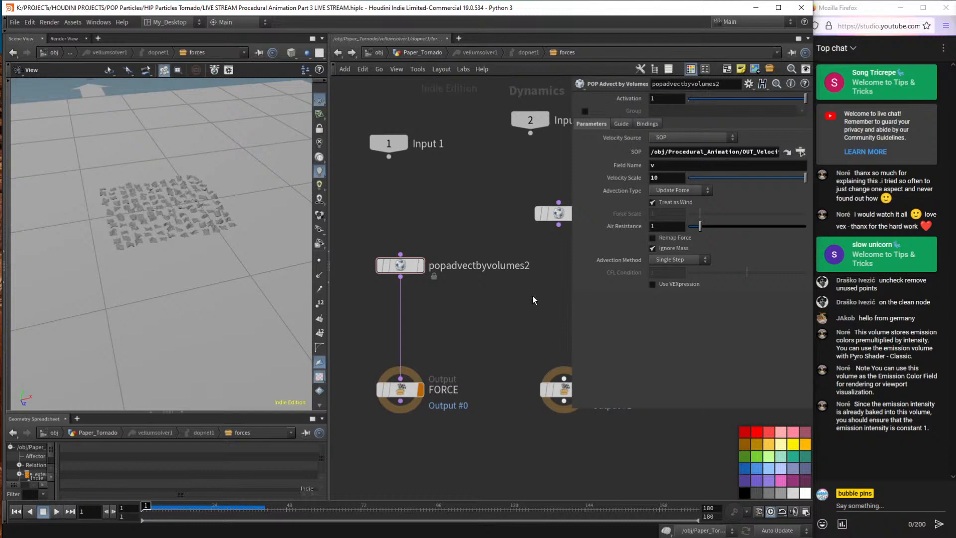
{"action": "key", "text": "Up"}
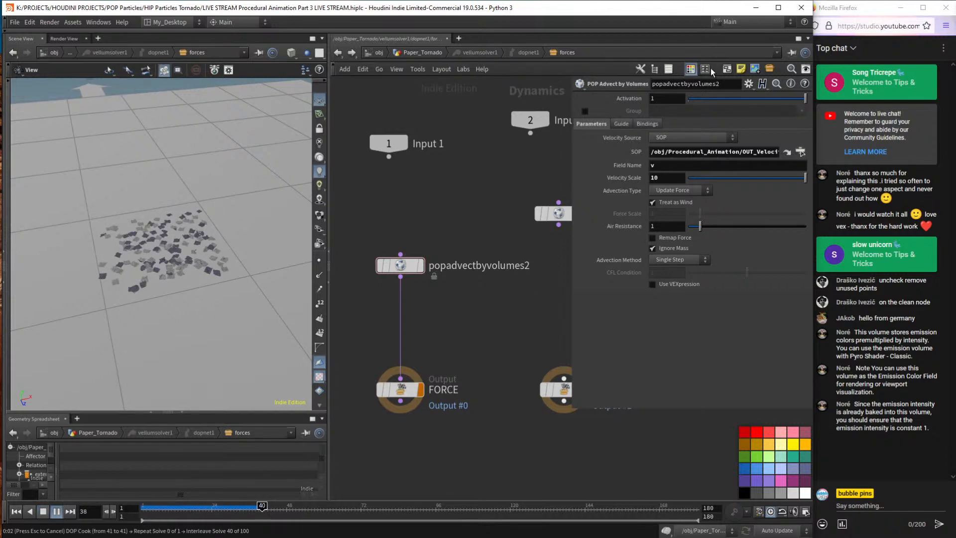
{"action": "key", "text": "ctrl+Up"}
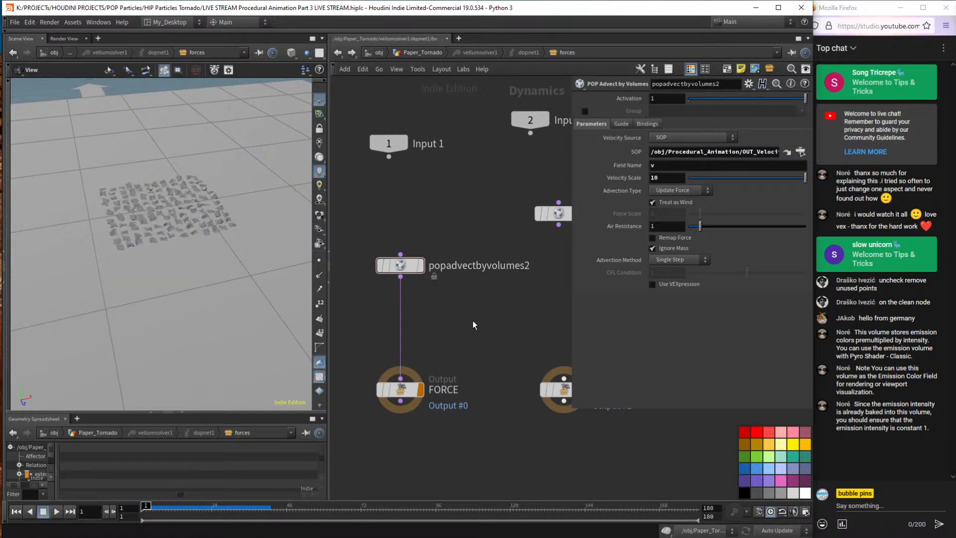
{"action": "mouse_move", "coordinate": [494, 307]}
{"action": "middle_mouse_down"}
{"action": "mouse_move", "coordinate": [514, 303]}
{"action": "mouse_move", "coordinate": [481, 301]}
{"action": "middle_mouse_up"}
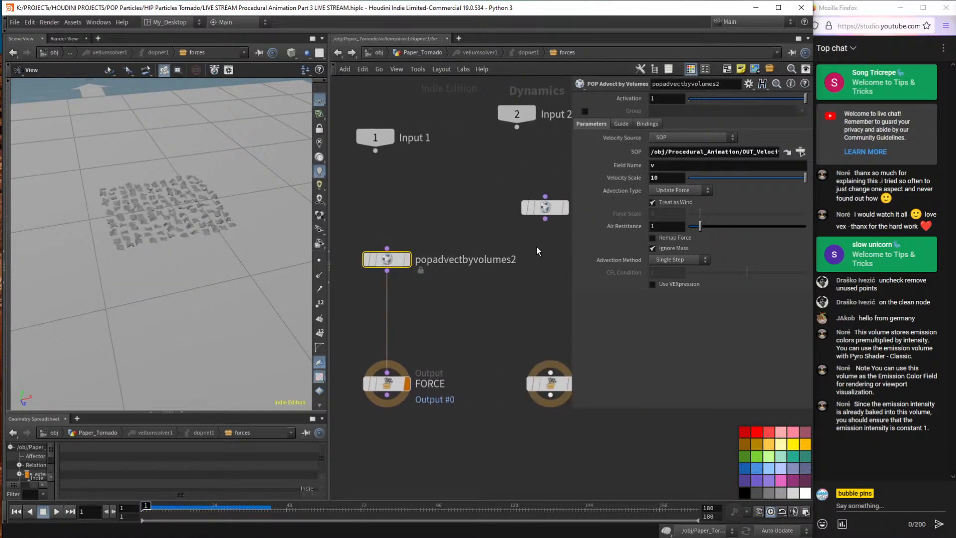
{"action": "middle_click_drag", "start_coordinate": [395, 246], "coordinate": [435, 241]}
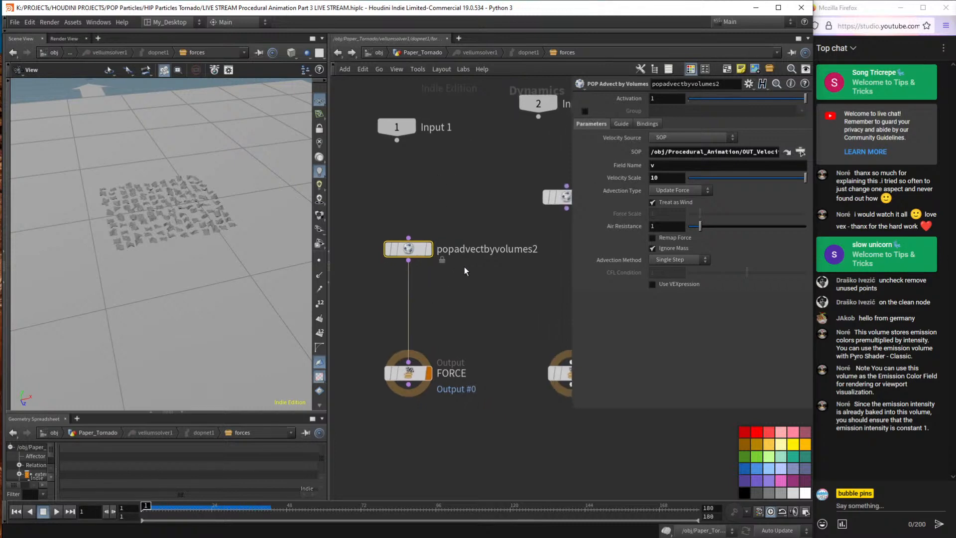
{"action": "key", "text": "Up"}
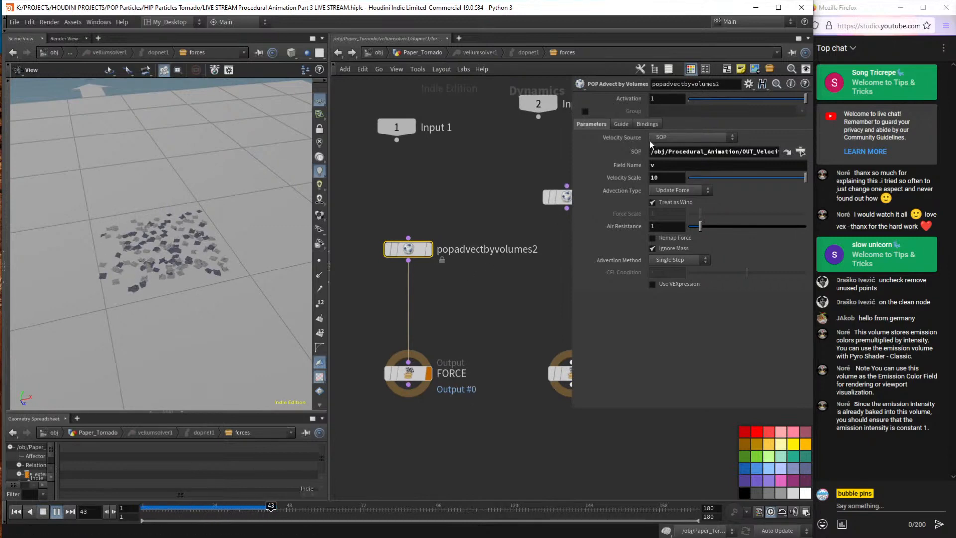
{"action": "key", "text": "ctrl+Up"}
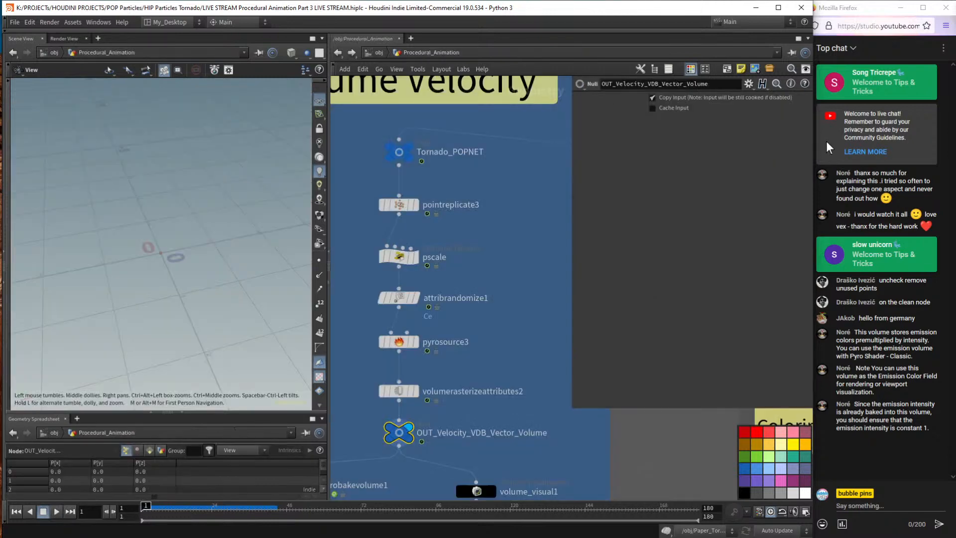
Jump to the Volume Velocity network and select its chain from Tornado_POPNET down to the OUT_Velocity_VDB_Vector_Volume null.
{"action": "left_click", "coordinate": [787, 152]}
{"action": "scroll", "coordinate": [499, 235], "scroll_direction": "down", "scroll_amount": 3}
{"action": "scroll", "coordinate": [497, 258], "scroll_direction": "down", "scroll_amount": 2}
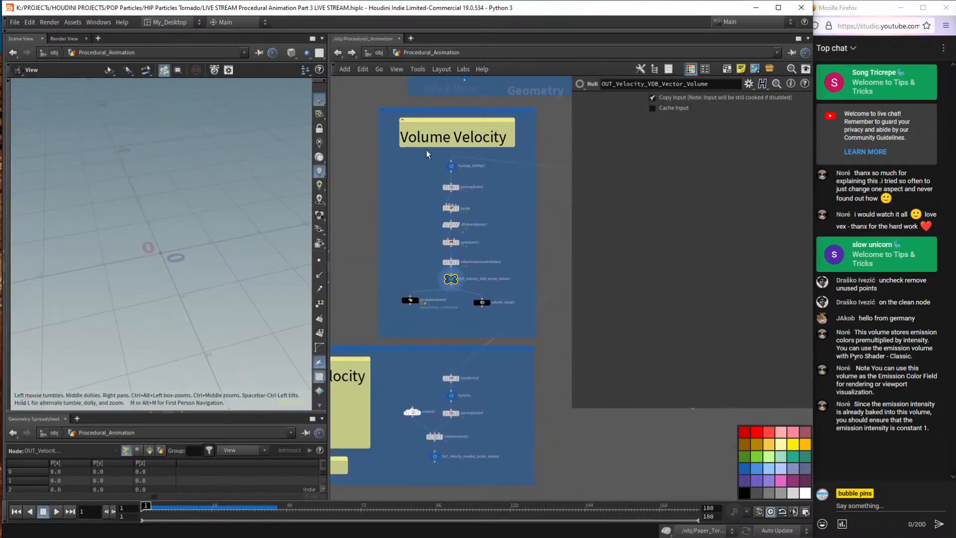
{"action": "left_click_drag", "start_coordinate": [392, 163], "coordinate": [500, 288]}
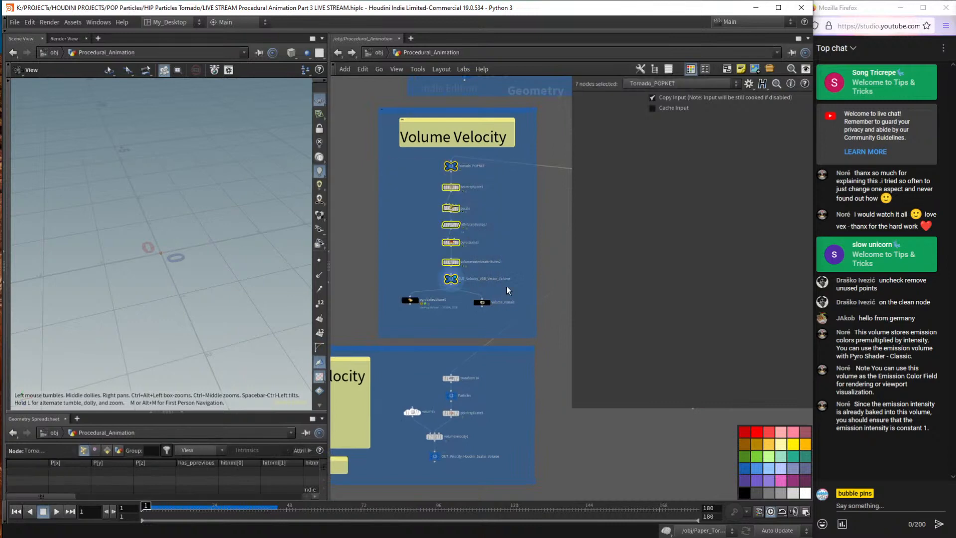
{"action": "scroll", "coordinate": [507, 282], "scroll_direction": "up", "scroll_amount": 5}
{"action": "middle_click_drag", "start_coordinate": [414, 282], "coordinate": [506, 339]}
{"action": "scroll", "coordinate": [503, 342], "scroll_direction": "down", "scroll_amount": 3}
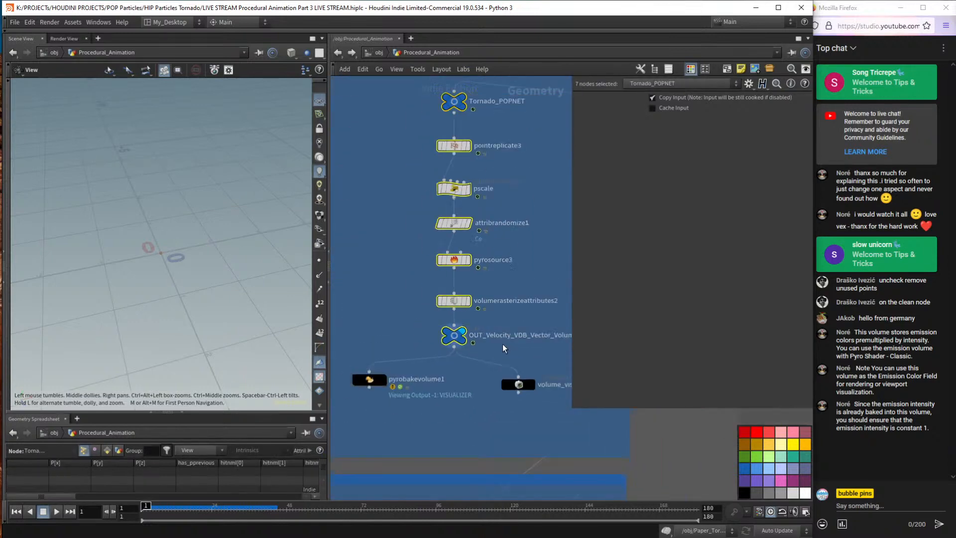
Examine the node info of OUT_Velocity_VDB_Vector_Volume to see which volume fields it carries.
{"action": "middle_click_drag", "start_coordinate": [517, 274], "coordinate": [497, 301]}
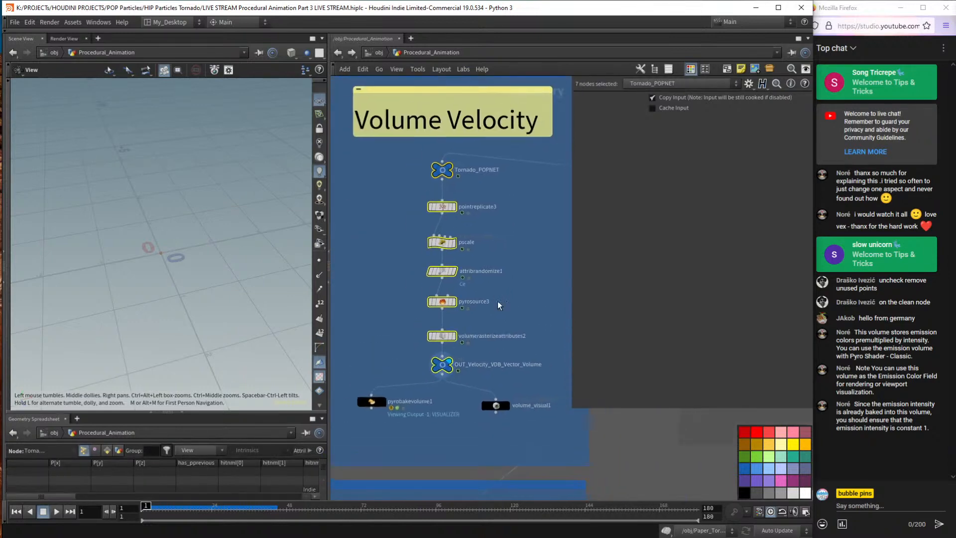
{"action": "double_click", "coordinate": [507, 340]}
{"action": "left_click", "coordinate": [488, 351]}
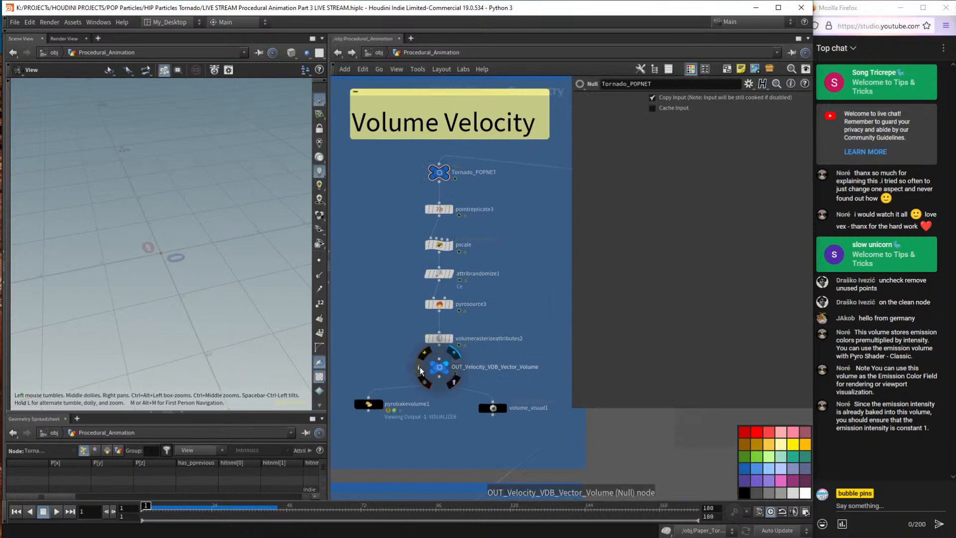
{"action": "left_click", "coordinate": [420, 367]}
{"action": "left_click_drag", "start_coordinate": [821, 176], "coordinate": [644, 126]}
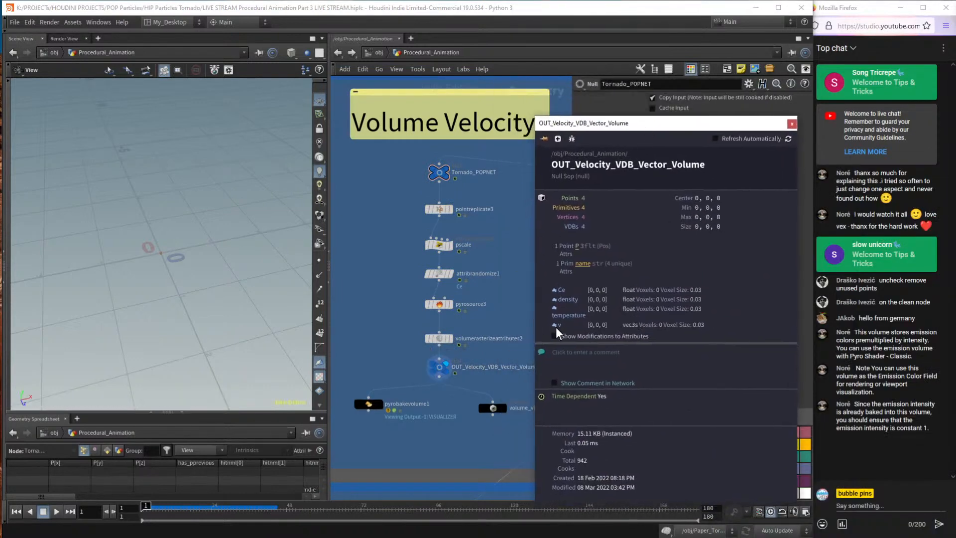
{"action": "left_click", "coordinate": [371, 269]}
Go to the Volume Velocity vel.x, vel.y, vel.z network, shrink the parameter pane, and frame the chain ending in OUT_Velocity_Houdini_Scalar_Volume.
{"action": "scroll", "coordinate": [395, 285], "scroll_direction": "down", "scroll_amount": 6}
{"action": "middle_click_drag", "start_coordinate": [391, 282], "coordinate": [483, 117]}
{"action": "scroll", "coordinate": [468, 229], "scroll_direction": "up", "scroll_amount": 5}
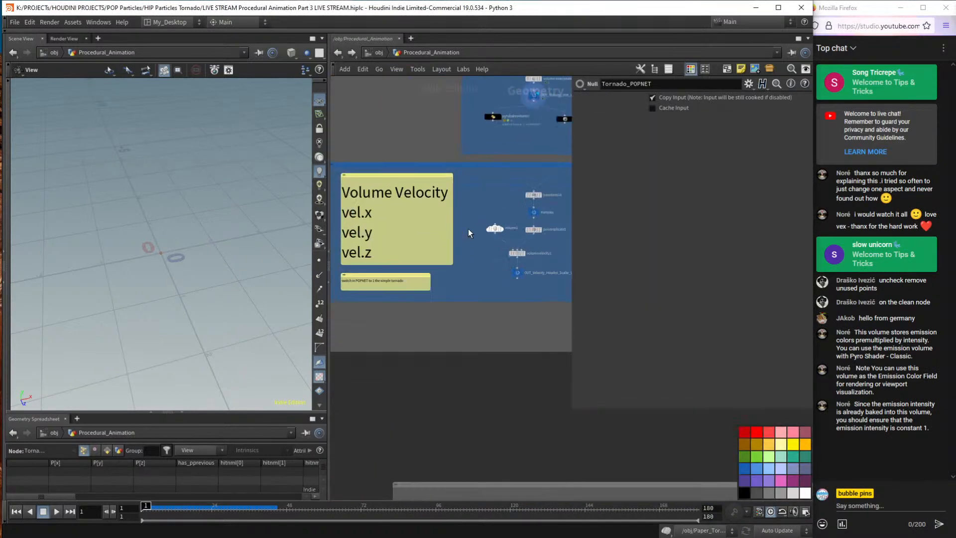
{"action": "scroll", "coordinate": [476, 224], "scroll_direction": "down", "scroll_amount": 2}
{"action": "middle_click_drag", "start_coordinate": [472, 276], "coordinate": [487, 356]}
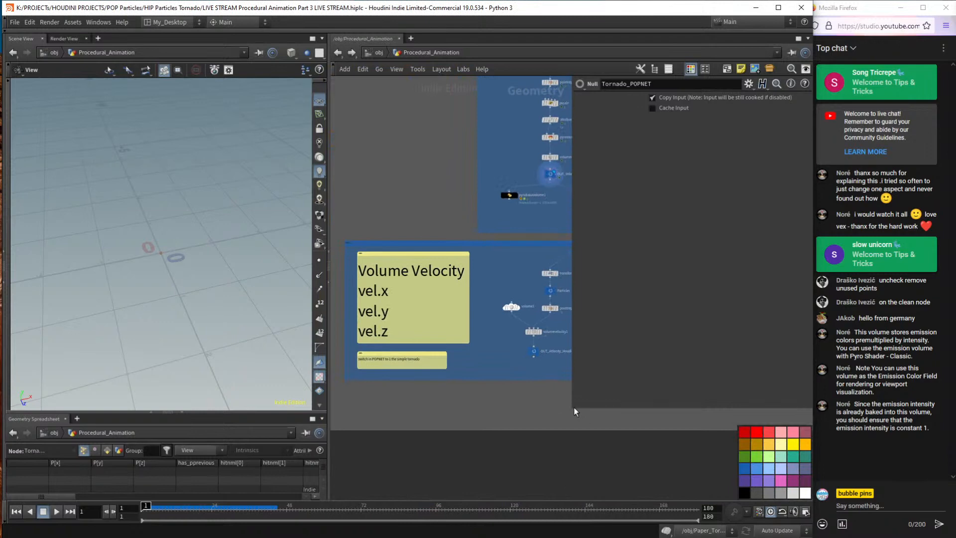
{"action": "left_click_drag", "start_coordinate": [572, 408], "coordinate": [602, 321]}
{"action": "mouse_move", "coordinate": [570, 329]}
{"action": "middle_mouse_down"}
{"action": "mouse_move", "coordinate": [558, 382]}
{"action": "mouse_move", "coordinate": [584, 337]}
{"action": "middle_mouse_up"}
{"action": "scroll", "coordinate": [567, 363], "scroll_direction": "up", "scroll_amount": 5}
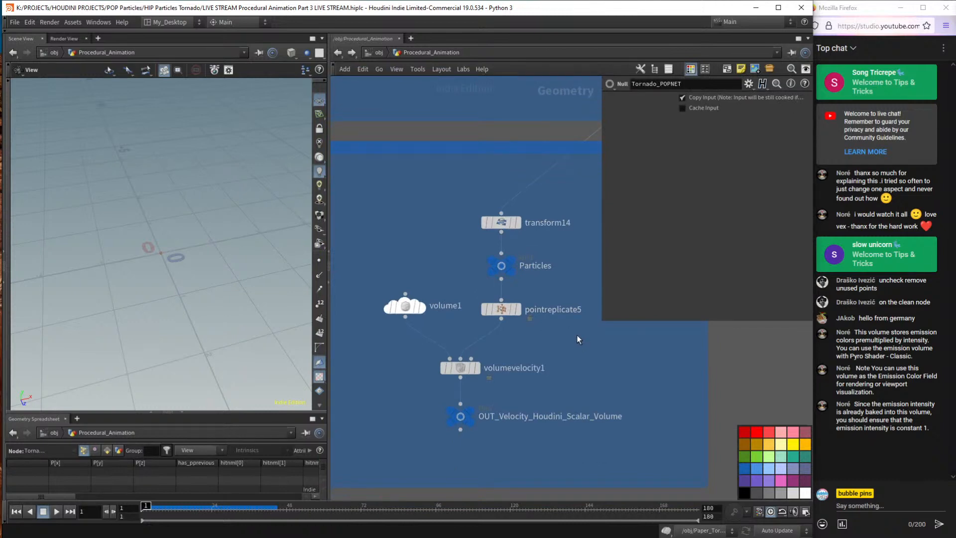
{"action": "middle_click_drag", "start_coordinate": [572, 335], "coordinate": [547, 323]}
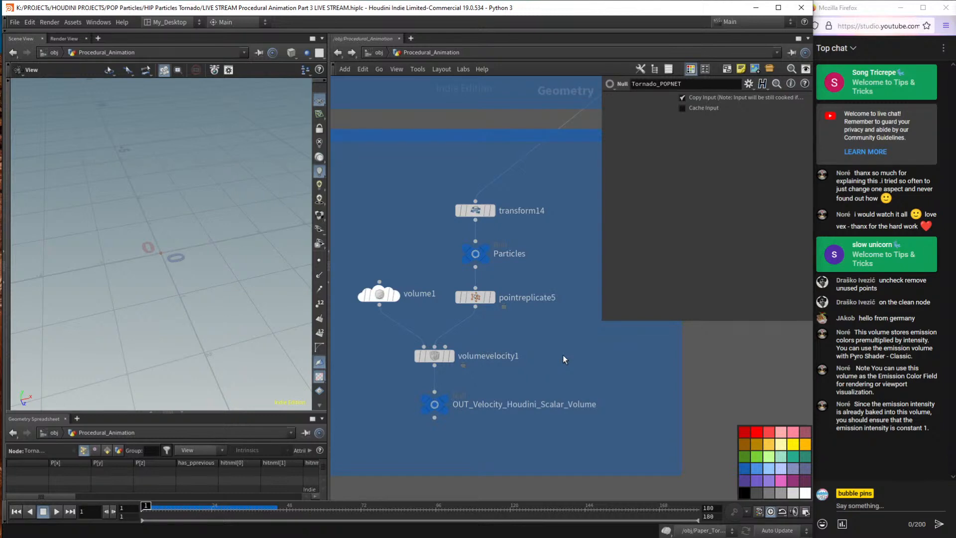
{"action": "mouse_move", "coordinate": [432, 405]}
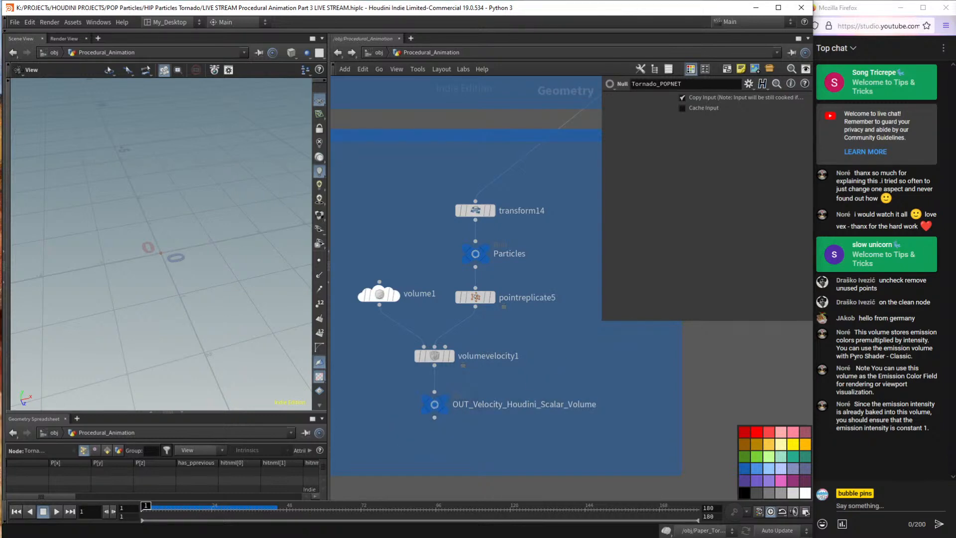
Switch to Notepad and write the vector expression v@v = (x, y, z); followed by two line breaks.
{"action": "key", "text": "alt+Tab"}
{"action": "left_click", "coordinate": [745, 13]}
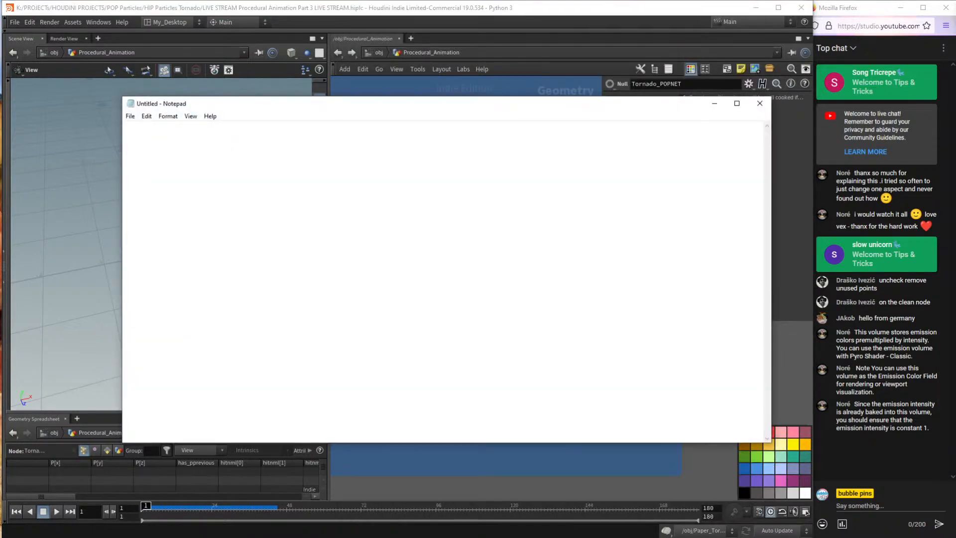
{"action": "type", "text": "v@v"}
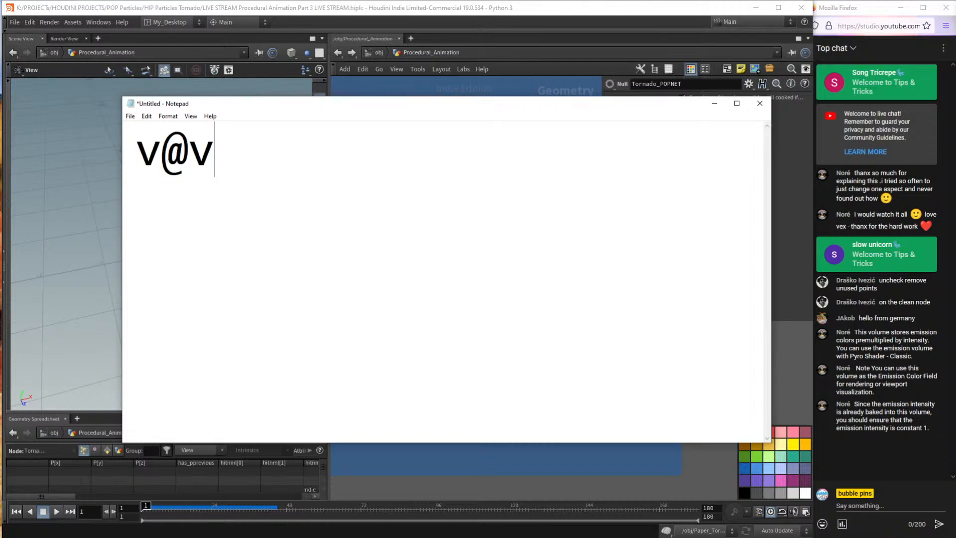
{"action": "type", "text": " = (s"}
{"action": "key", "text": "BackSpace"}
{"action": "type", "text": "x, "}
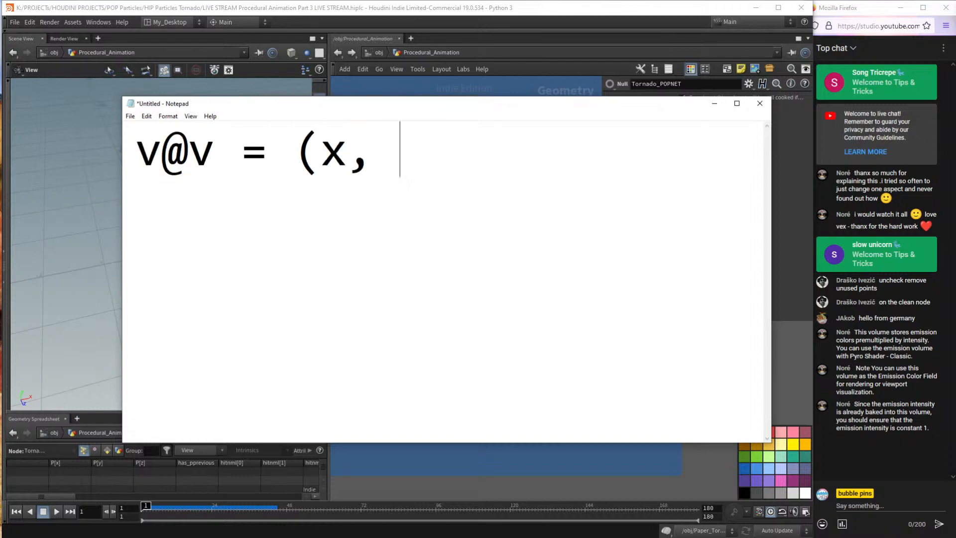
{"action": "type", "text": "y, z);"}
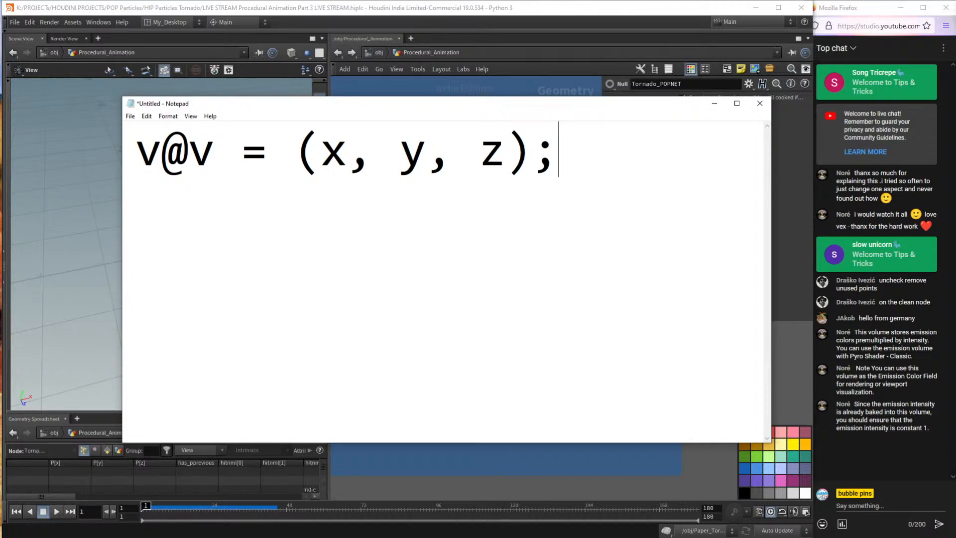
{"action": "key", "text": "Return"}
{"action": "key", "text": "Return"}
Highlight the x, y and z components of the vector expression one after another, then return the cursor to the empty last line.
{"action": "left_click_drag", "start_coordinate": [347, 152], "coordinate": [320, 152]}
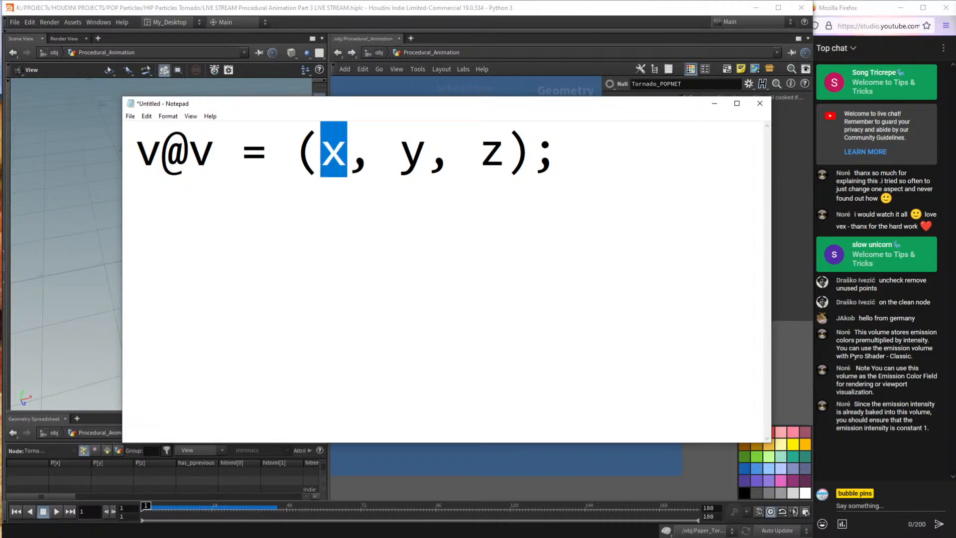
{"action": "left_click_drag", "start_coordinate": [426, 152], "coordinate": [400, 152]}
{"action": "left_click_drag", "start_coordinate": [478, 152], "coordinate": [506, 151]}
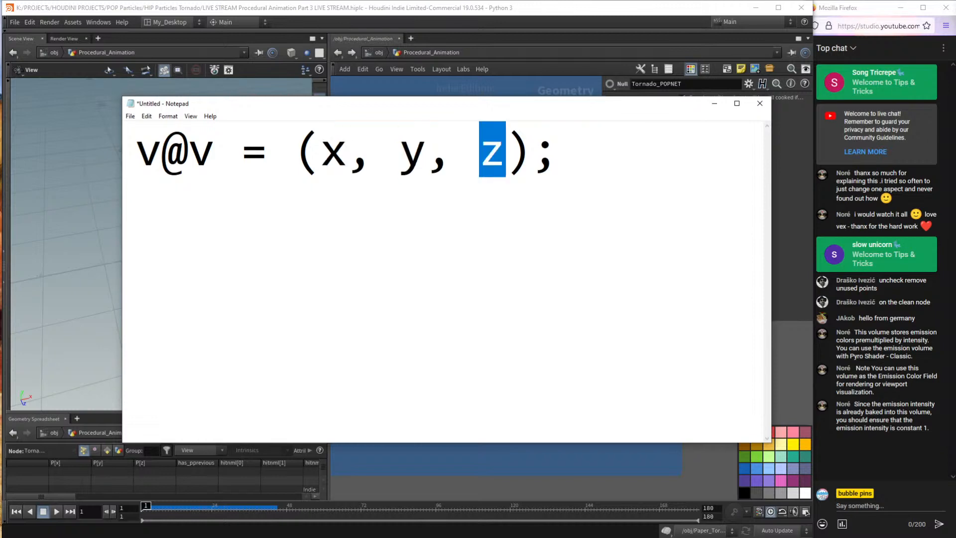
{"action": "left_click", "coordinate": [135, 261]}
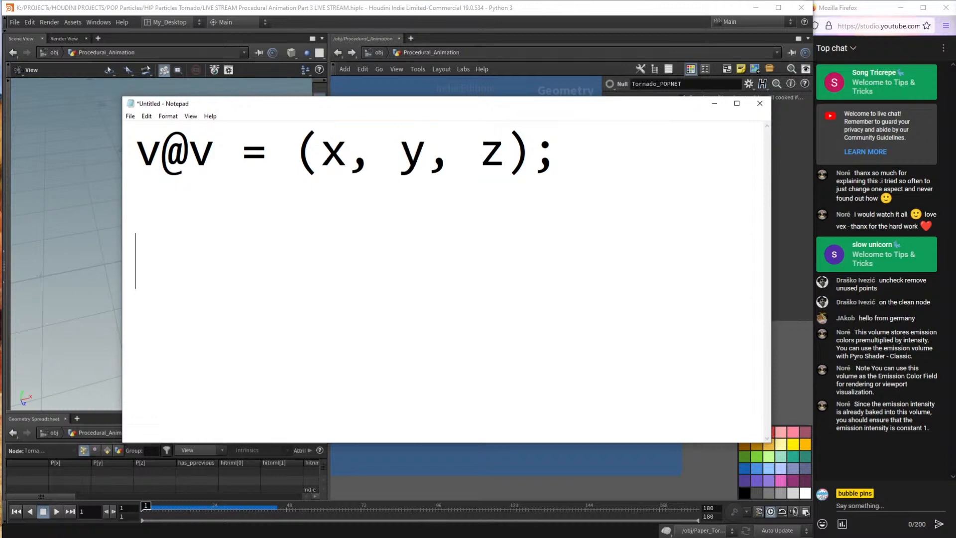
Switch back to Houdini, display OUT_Velocity_Houdini_Scalar_Volume, and pin its node info open to examine its separate velocity volumes.
{"action": "left_click", "coordinate": [426, 20]}
{"action": "mouse_move", "coordinate": [420, 408]}
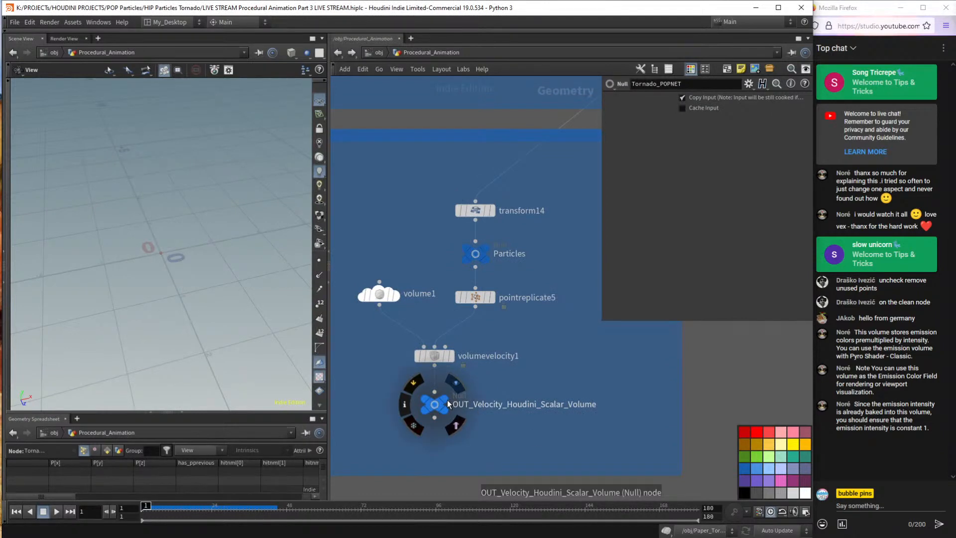
{"action": "left_click", "coordinate": [404, 404]}
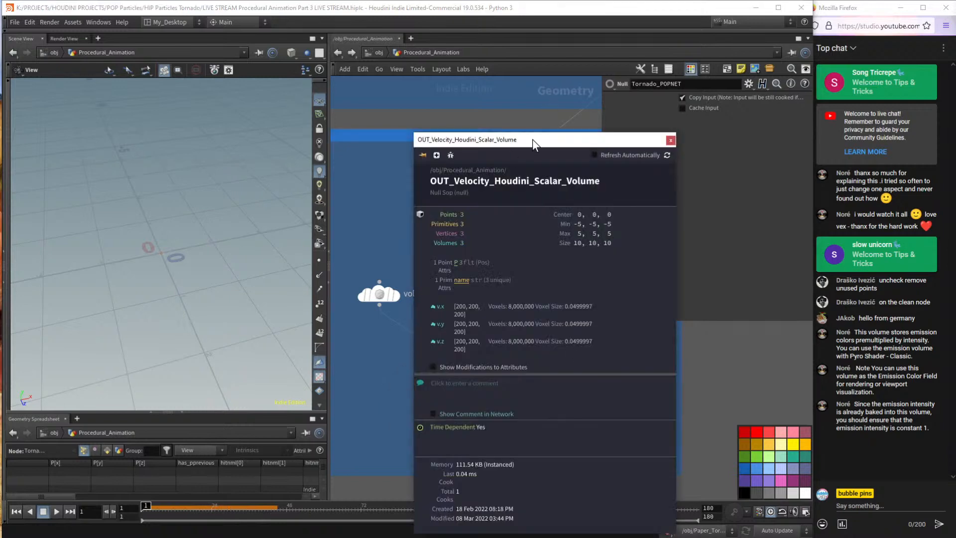
{"action": "left_click_drag", "start_coordinate": [533, 139], "coordinate": [666, 106]}
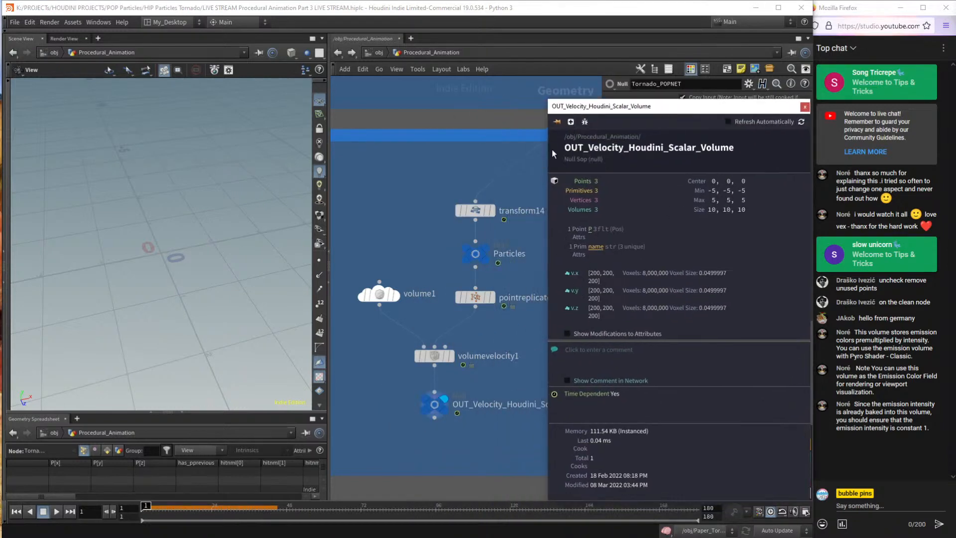
{"action": "left_click", "coordinate": [557, 122]}
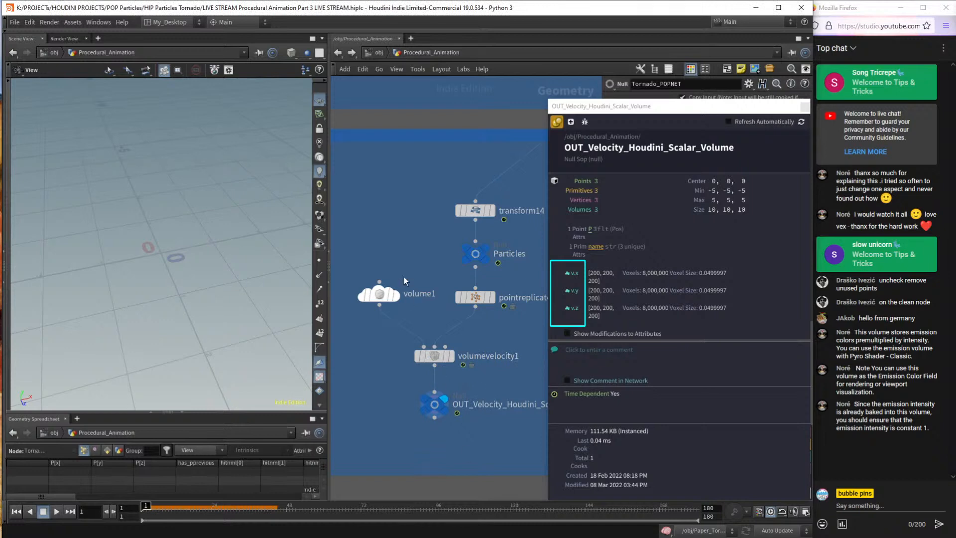
Close the pinned info and compare the vector Volume Velocity chain with the vel.x, vel.y, vel.z chain by selecting each.
{"action": "scroll", "coordinate": [419, 157], "scroll_direction": "down", "scroll_amount": 3}
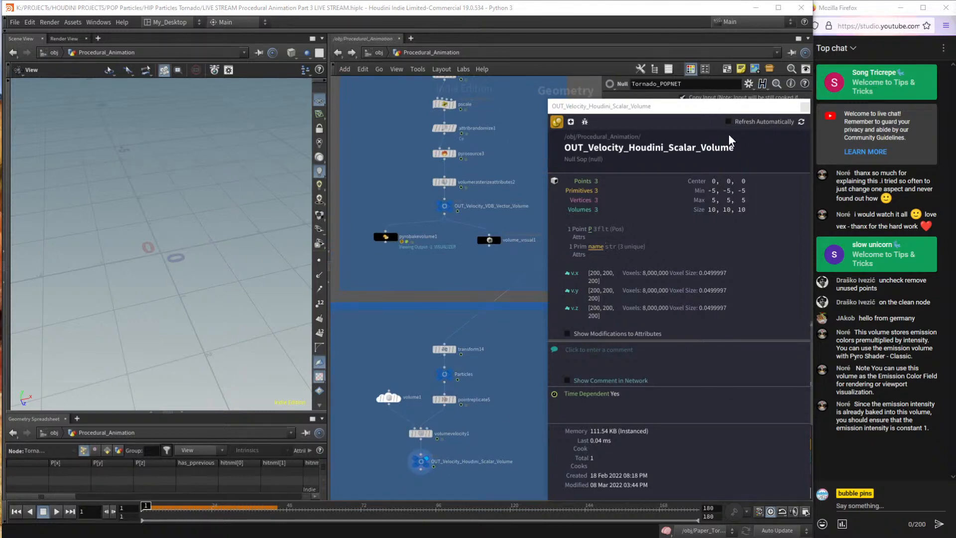
{"action": "key", "text": "c"}
{"action": "middle_click_drag", "start_coordinate": [517, 145], "coordinate": [527, 285]}
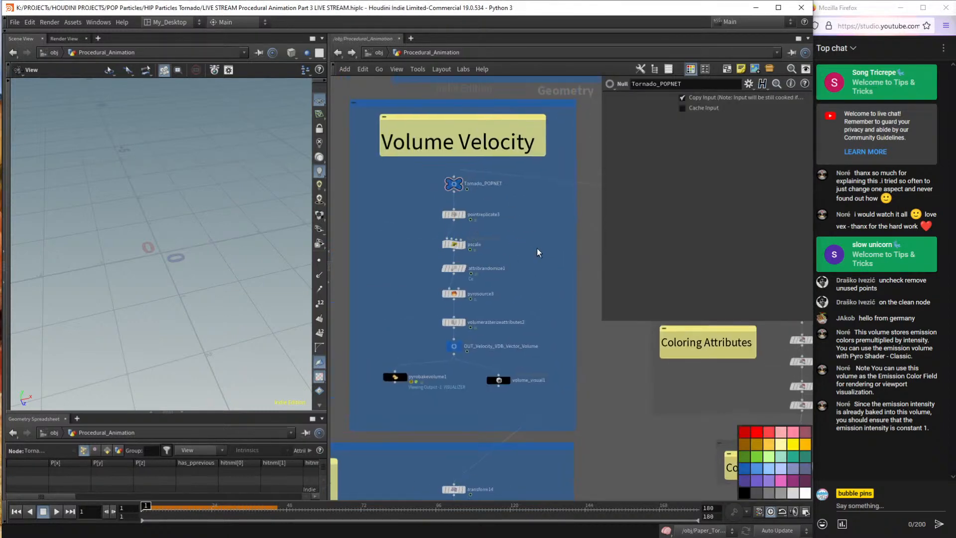
{"action": "left_click_drag", "start_coordinate": [382, 182], "coordinate": [553, 383]}
{"action": "left_click", "coordinate": [555, 379]}
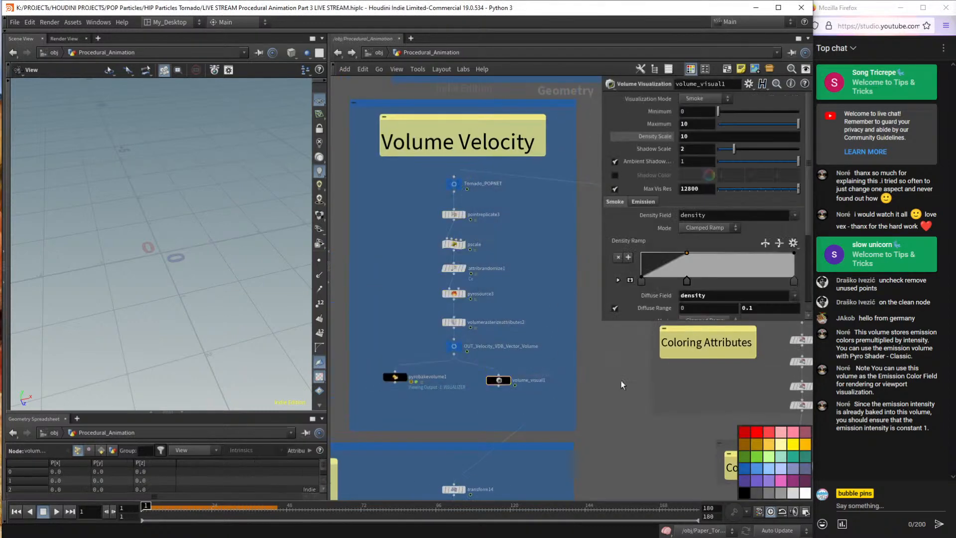
{"action": "left_click_drag", "start_coordinate": [382, 170], "coordinate": [556, 384]}
{"action": "middle_click_drag", "start_coordinate": [442, 440], "coordinate": [527, 287]}
{"action": "scroll", "coordinate": [518, 299], "scroll_direction": "down", "scroll_amount": 3}
{"action": "left_click_drag", "start_coordinate": [509, 312], "coordinate": [595, 417]}
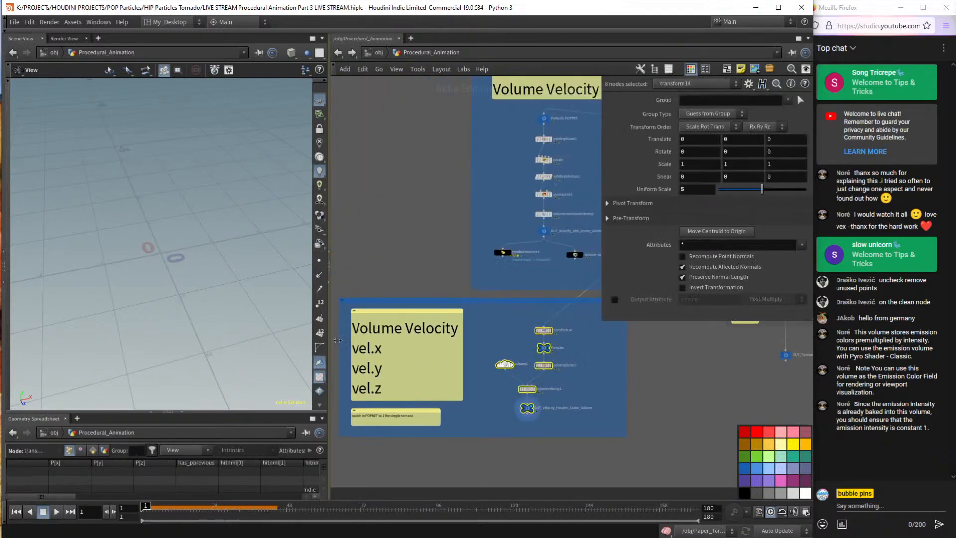
{"action": "left_click", "coordinate": [579, 392]}
Display the Particles null and play the tornado to about frame 112, viewing the particles from a low angle.
{"action": "key", "text": "f"}
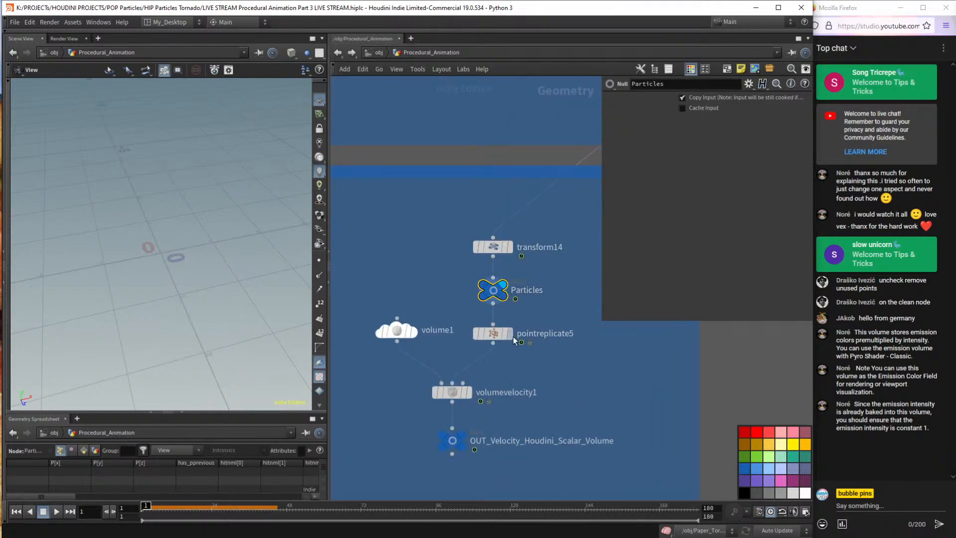
{"action": "left_click", "coordinate": [493, 289]}
{"action": "key", "text": "f"}
{"action": "left_click", "coordinate": [188, 507]}
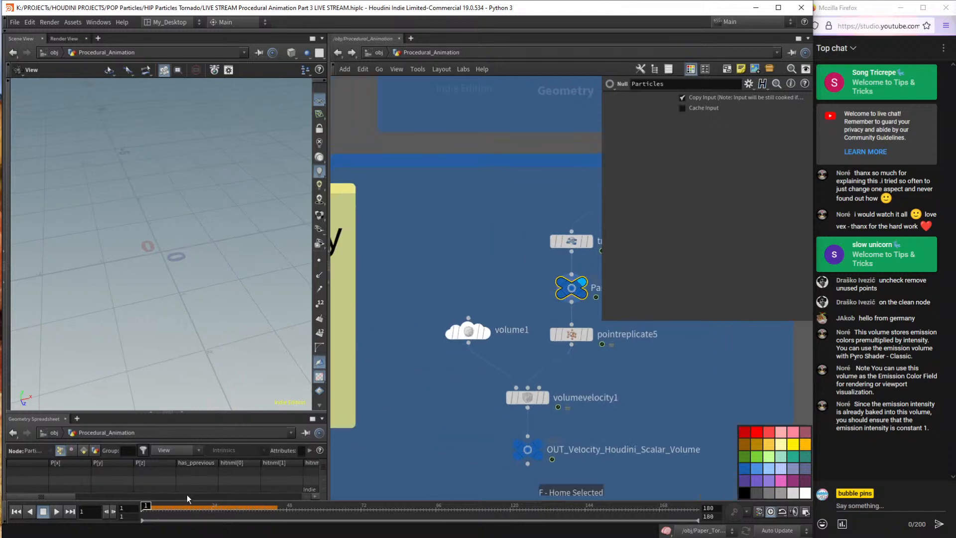
{"action": "key", "text": "Escape"}
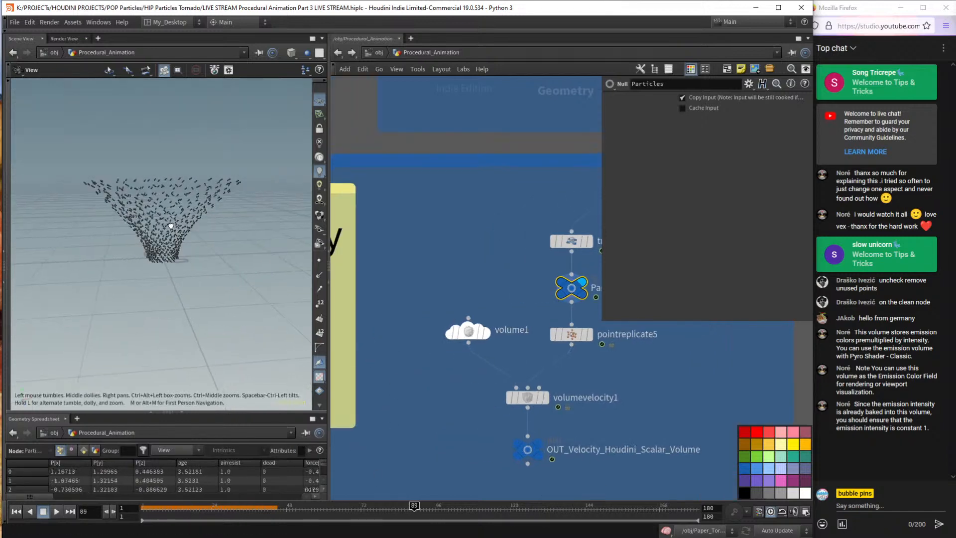
{"action": "left_click_drag", "start_coordinate": [214, 319], "coordinate": [167, 249]}
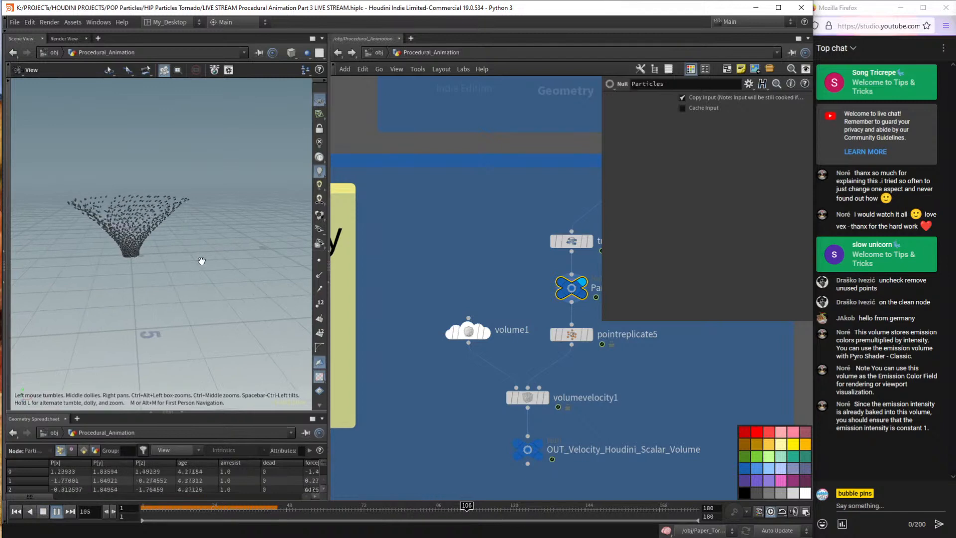
{"action": "middle_click_drag", "start_coordinate": [520, 249], "coordinate": [427, 245]}
Display transform14 and switch its bypass on and off to compare the tornado with and without the uniform scale.
{"action": "left_click", "coordinate": [475, 235]}
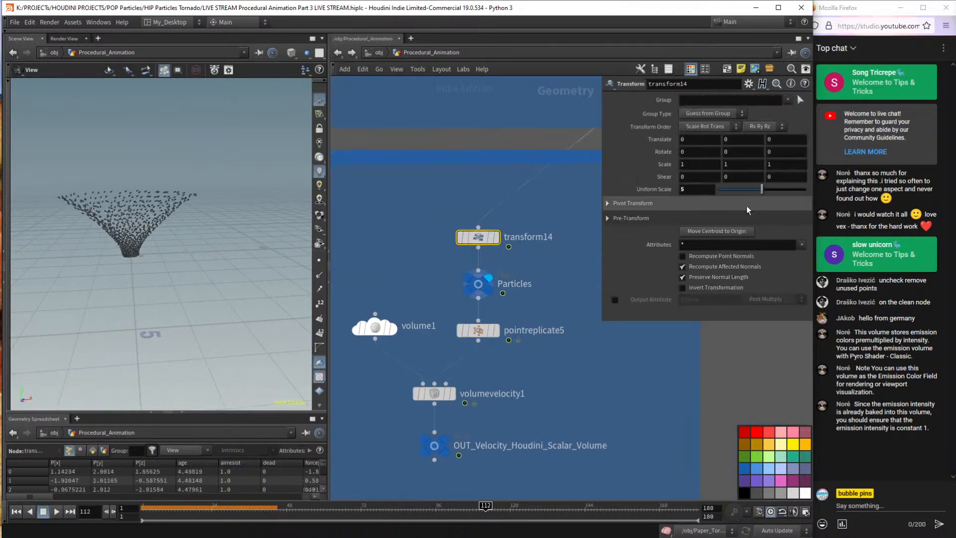
{"action": "mouse_move", "coordinate": [495, 238]}
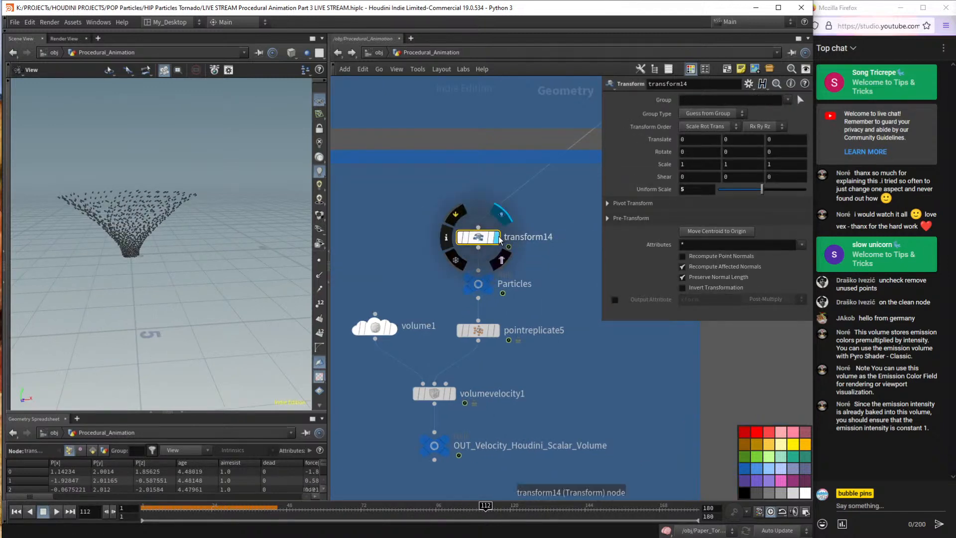
{"action": "left_click", "coordinate": [459, 239]}
{"action": "left_click", "coordinate": [458, 239]}
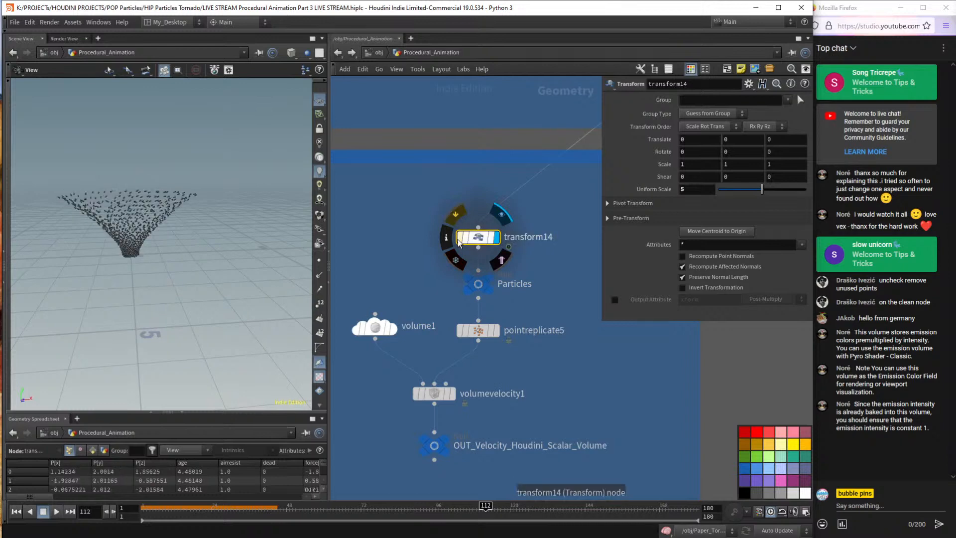
{"action": "left_click", "coordinate": [459, 239]}
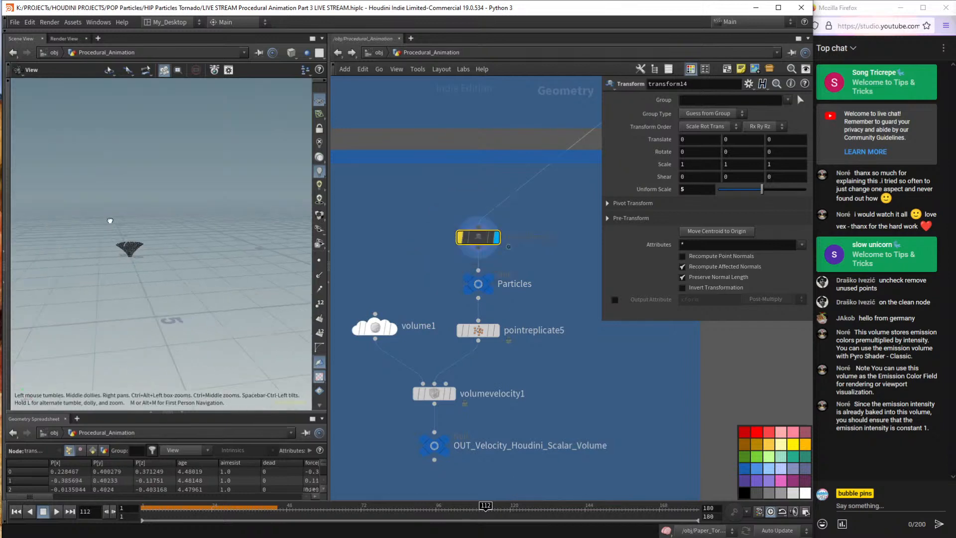
{"action": "left_click", "coordinate": [459, 238]}
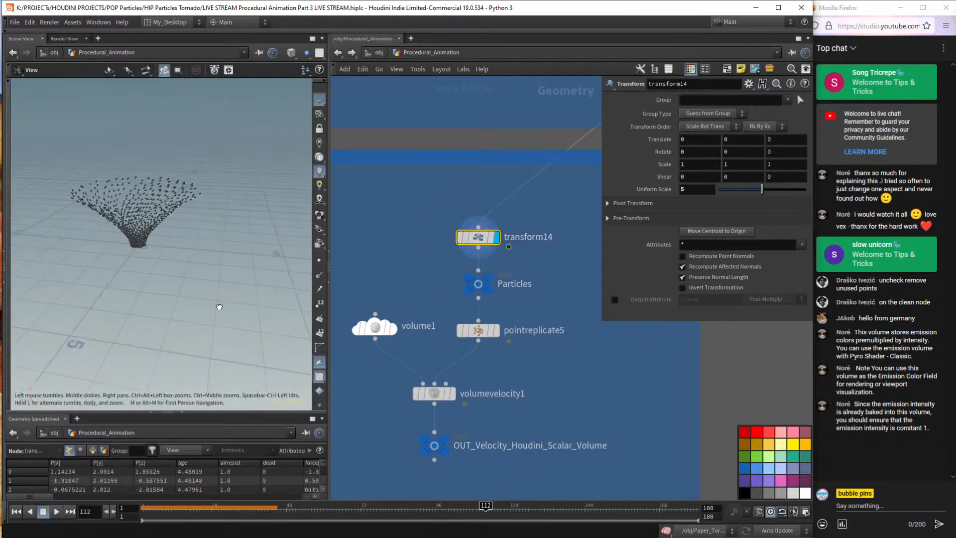
Replay the scaled tornado particles from the start to check their motion, then return to frame 1.
{"action": "key", "text": "Up"}
{"action": "key", "text": "ctrl+Up"}
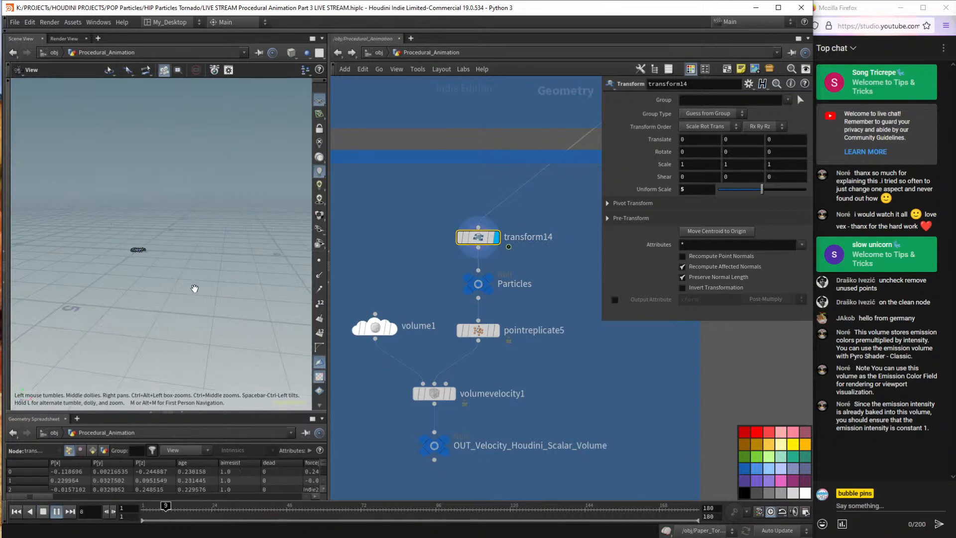
{"action": "right_click_drag", "start_coordinate": [170, 272], "coordinate": [181, 278]}
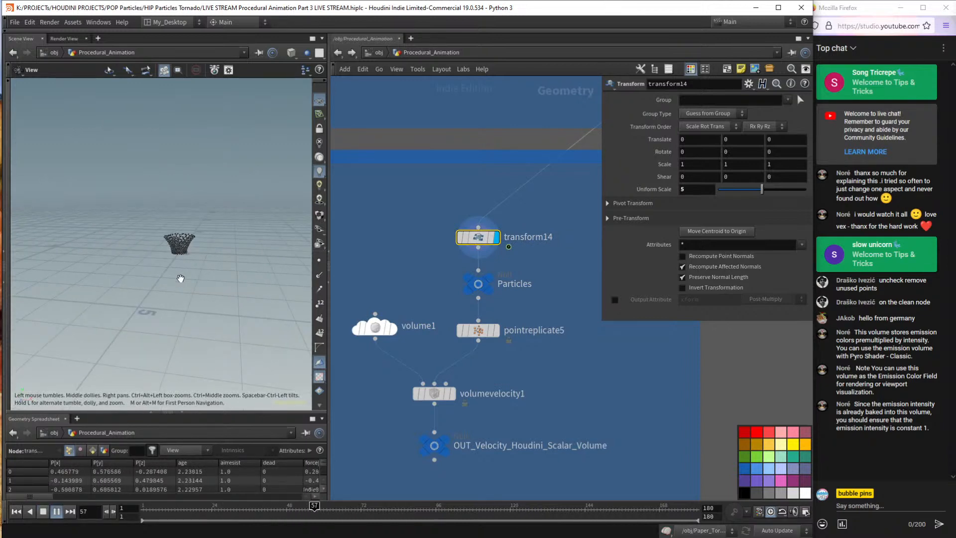
{"action": "key", "text": "ctrl+Up"}
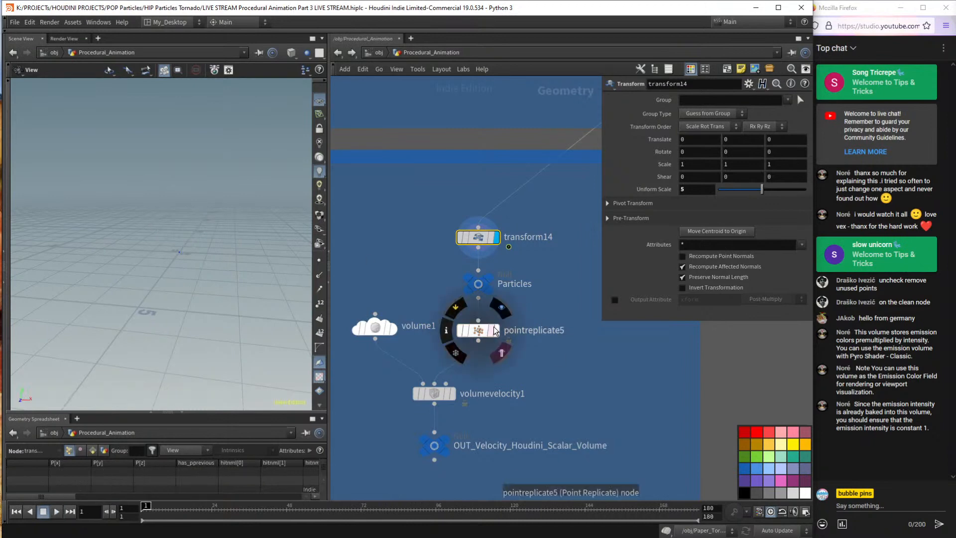
Display the pointreplicate5 output and play the tornado to about frame 121, comparing it with the Particles null.
{"action": "mouse_move", "coordinate": [454, 396]}
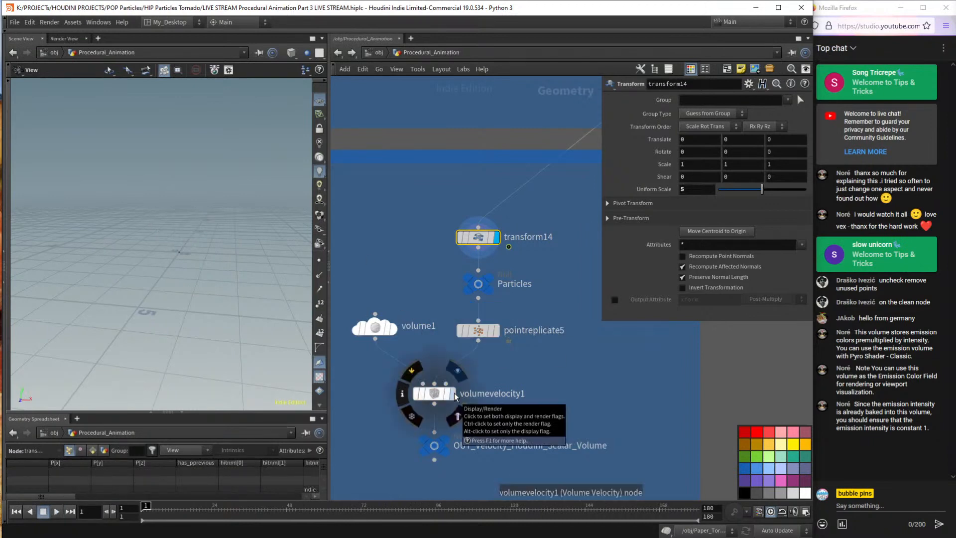
{"action": "left_click", "coordinate": [495, 332]}
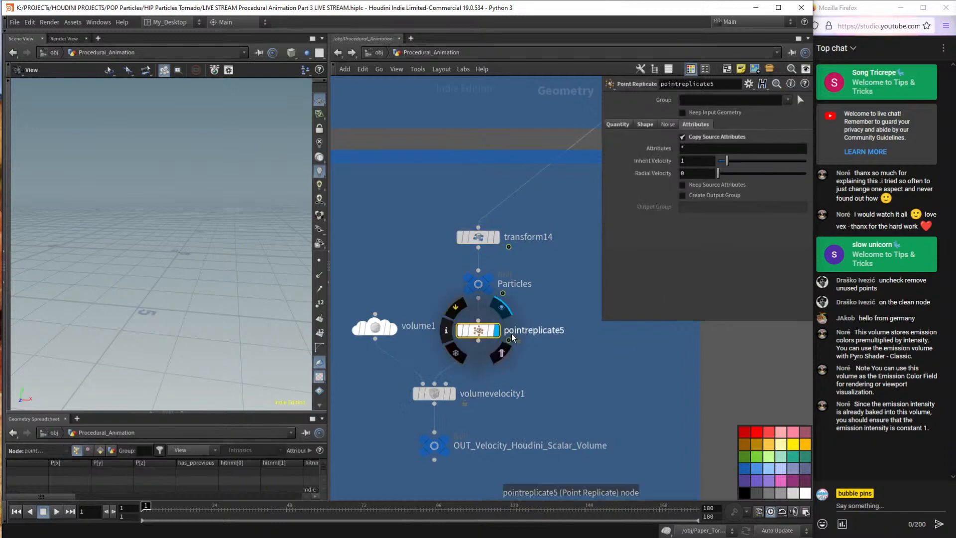
{"action": "key", "text": "Up"}
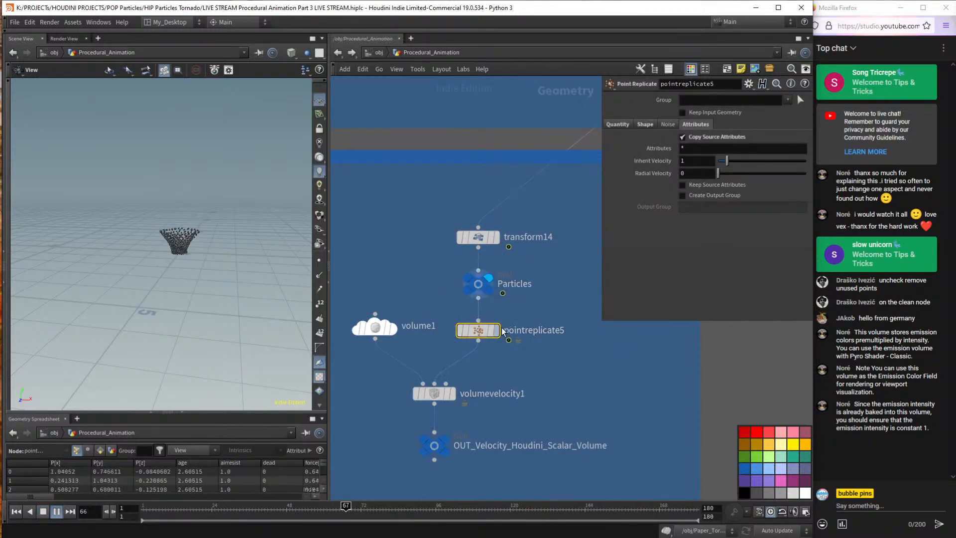
{"action": "mouse_move", "coordinate": [500, 333]}
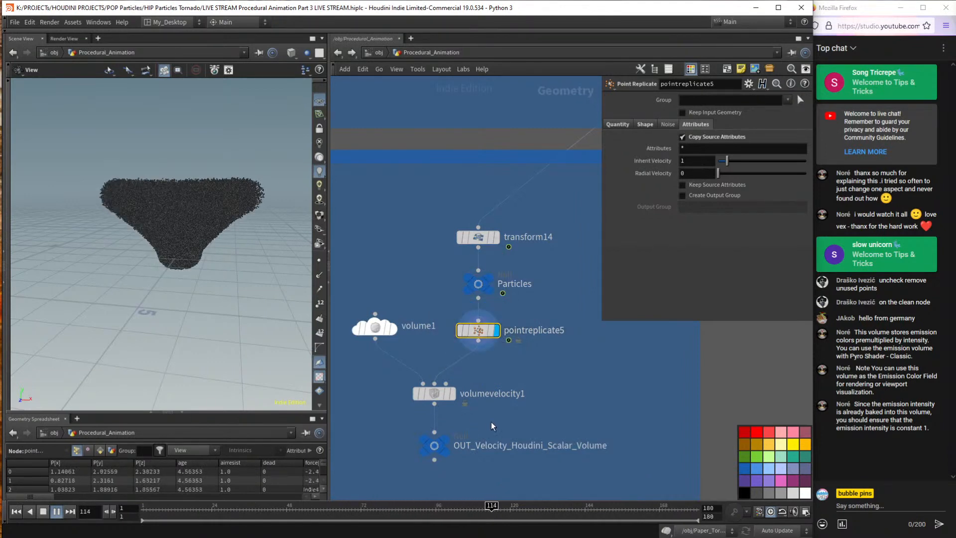
{"action": "key", "text": "Escape"}
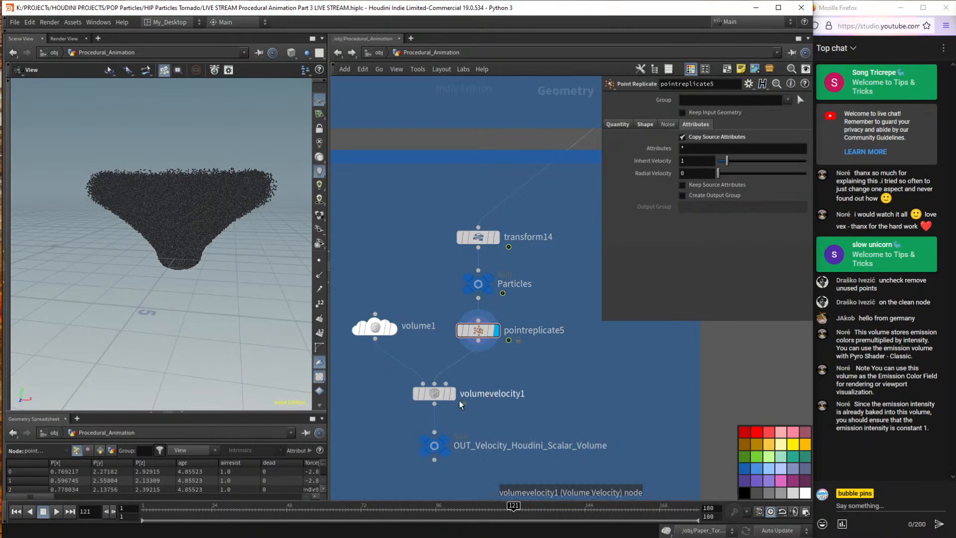
Display volumevelocity1 and examine the velocity volume and the node's input connections.
{"action": "left_click_drag", "start_coordinate": [519, 415], "coordinate": [389, 376]}
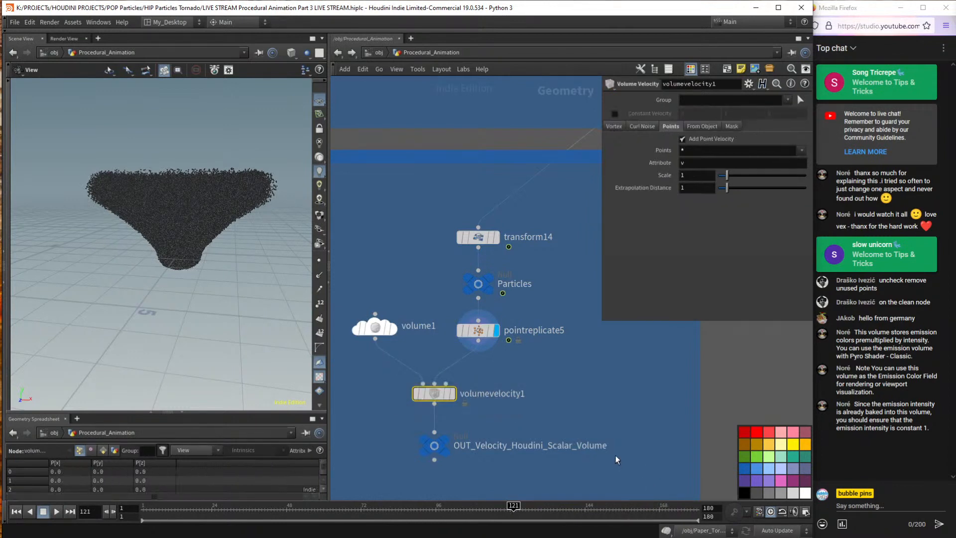
{"action": "left_click_drag", "start_coordinate": [450, 316], "coordinate": [523, 357]}
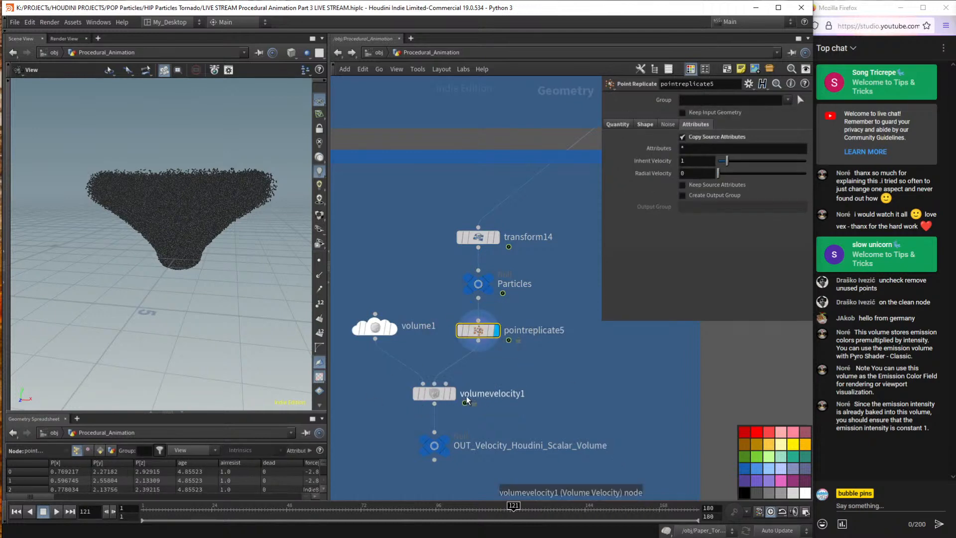
{"action": "left_click", "coordinate": [451, 393]}
{"action": "left_click_drag", "start_coordinate": [187, 185], "coordinate": [224, 219]}
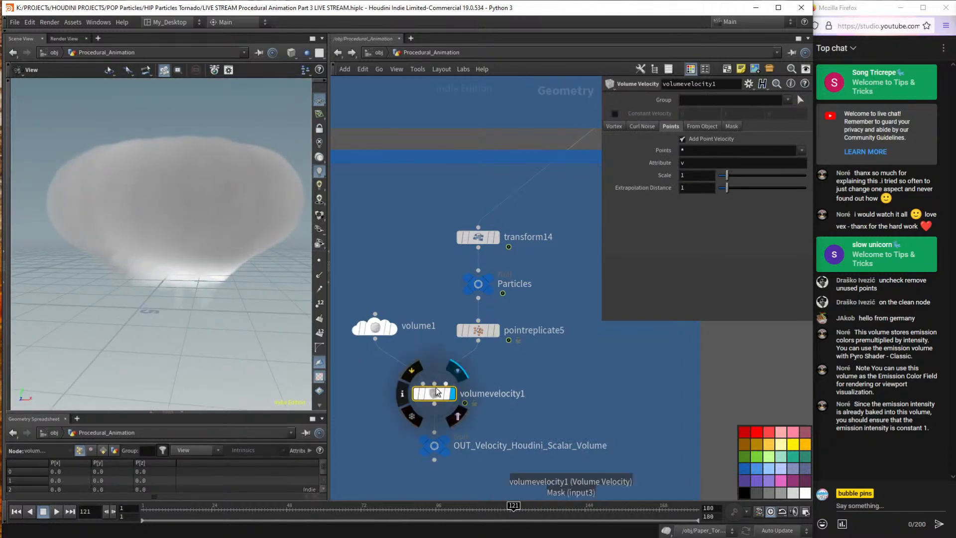
{"action": "scroll", "coordinate": [423, 391], "scroll_direction": "up", "scroll_amount": 3}
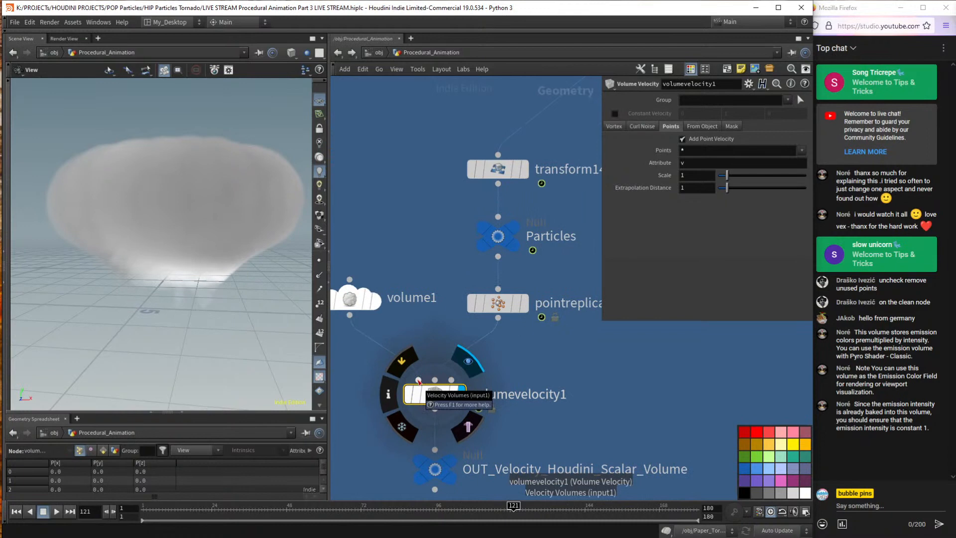
{"action": "scroll", "coordinate": [418, 381], "scroll_direction": "down", "scroll_amount": 3}
Display volume1 and switch its Rank to Scalar and back to Vector to compare the two options.
{"action": "left_click_drag", "start_coordinate": [406, 308], "coordinate": [356, 350]}
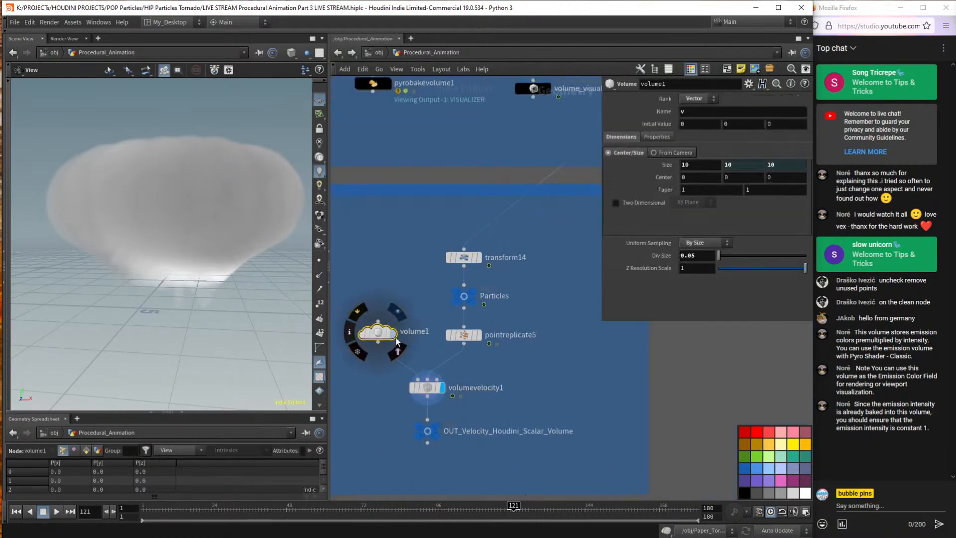
{"action": "key", "text": "r"}
{"action": "left_click_drag", "start_coordinate": [405, 302], "coordinate": [351, 354]}
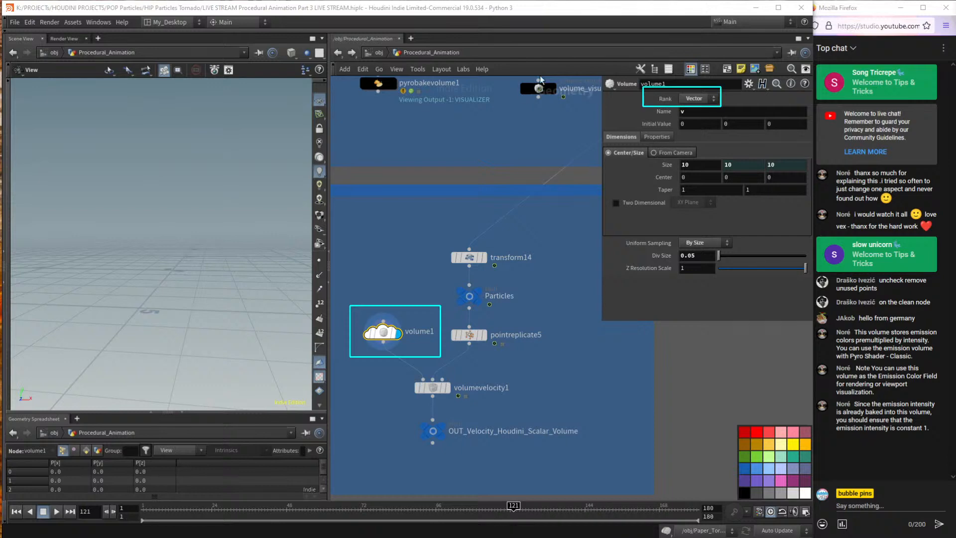
{"action": "left_click", "coordinate": [696, 99]}
{"action": "left_click", "coordinate": [695, 121]}
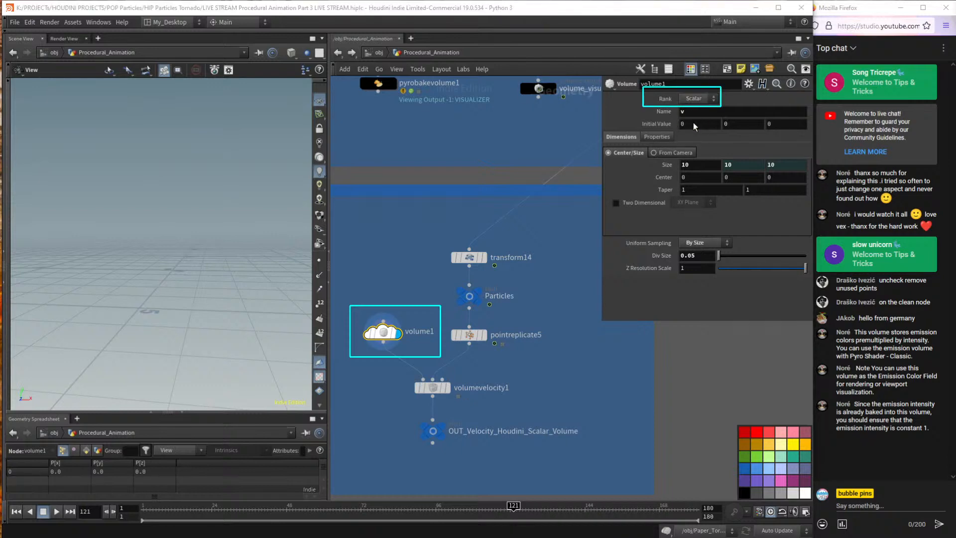
{"action": "left_click", "coordinate": [701, 99]}
{"action": "left_click", "coordinate": [698, 129]}
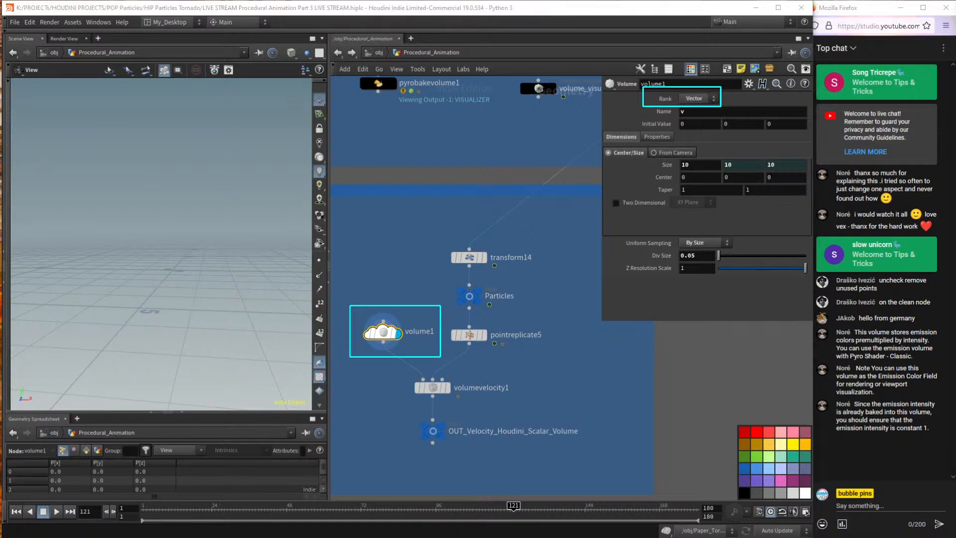
Switch to Notepad, place the v@v = (x, y, z); note below the volume1 parameters for comparison, and return to Houdini.
{"action": "key", "text": "alt+Tab"}
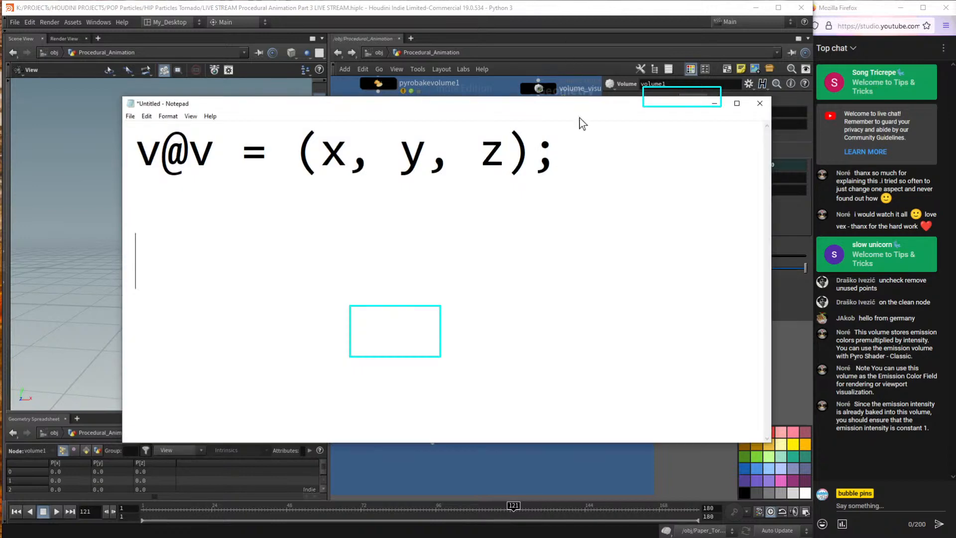
{"action": "left_click_drag", "start_coordinate": [592, 101], "coordinate": [667, 414]}
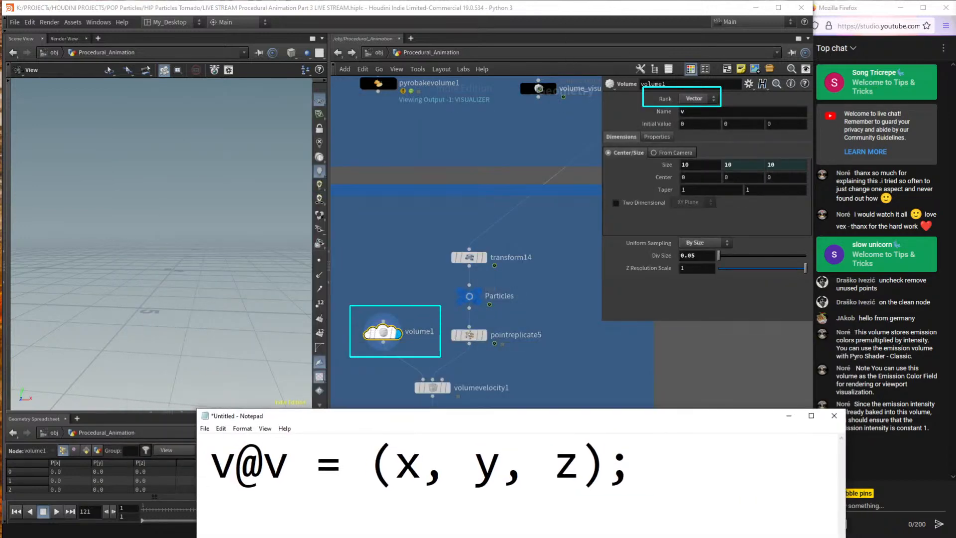
{"action": "left_click", "coordinate": [619, 9]}
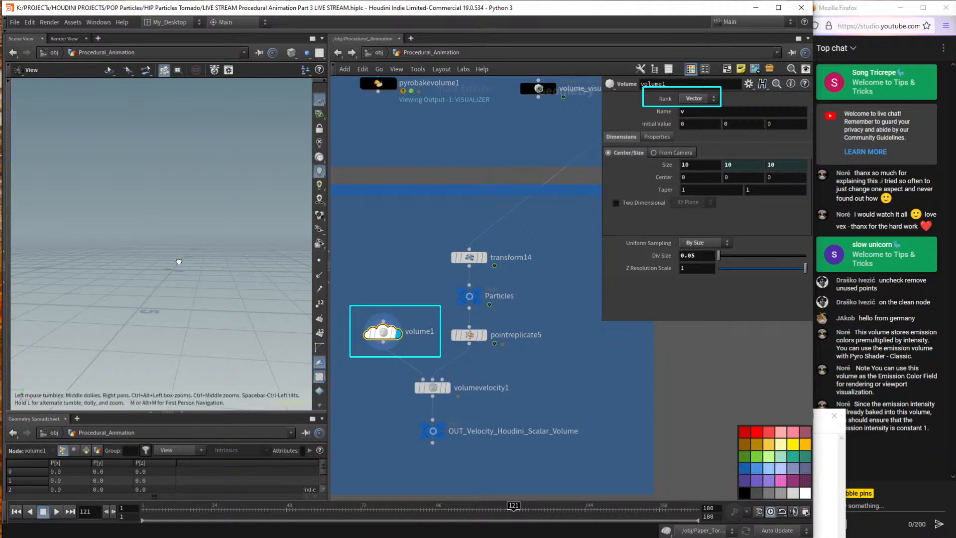
Display the Particles null and volume1 in turn, showing the volume's bounding handles in the viewport.
{"action": "left_click_drag", "start_coordinate": [180, 262], "coordinate": [178, 306]}
{"action": "left_click", "coordinate": [478, 291]}
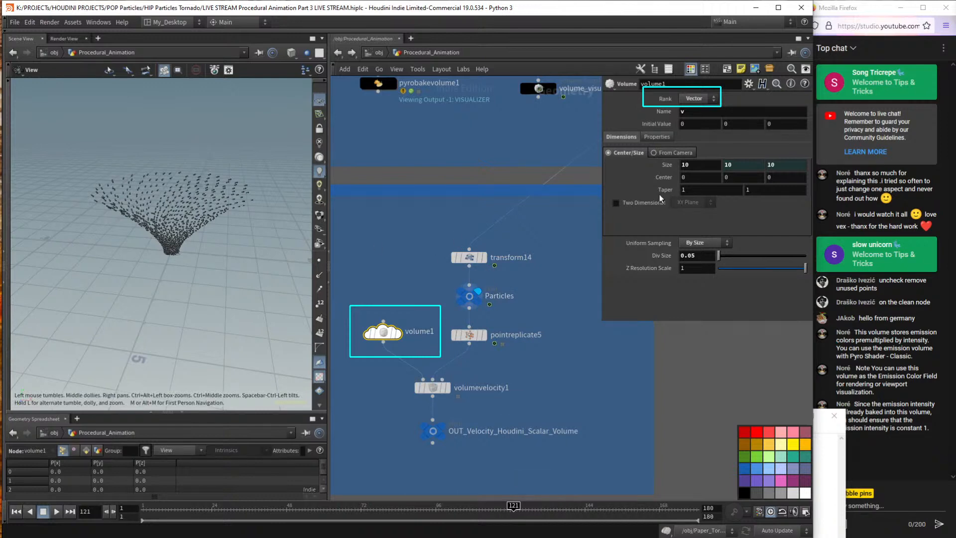
{"action": "left_click", "coordinate": [402, 314]}
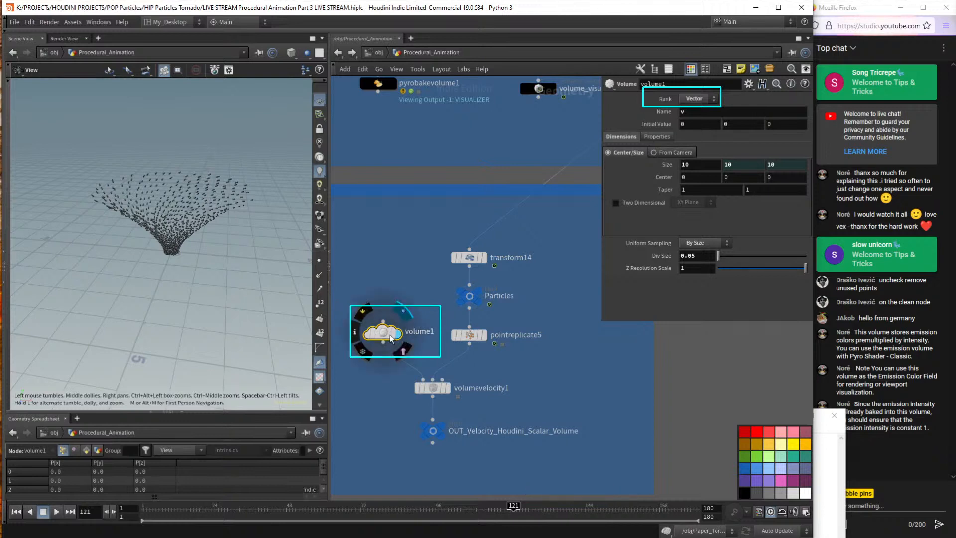
{"action": "right_click_drag", "start_coordinate": [244, 232], "coordinate": [232, 240]}
{"action": "key", "text": "Return"}
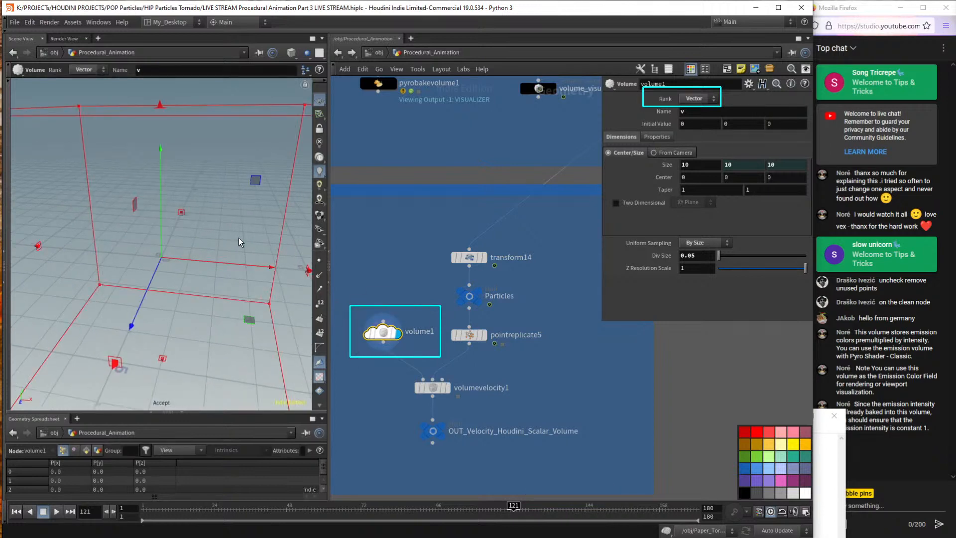
{"action": "left_click_drag", "start_coordinate": [238, 214], "coordinate": [269, 216], "text": "alt"}
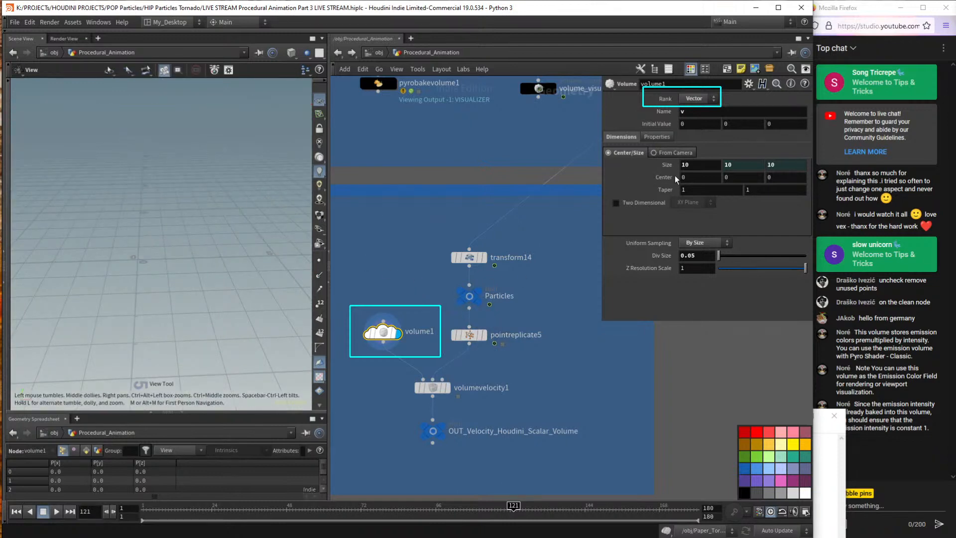
Template pointreplicate5 over volume1 and compare the replicated tornado with the volume's bounding box from several angles.
{"action": "left_click", "coordinate": [482, 336]}
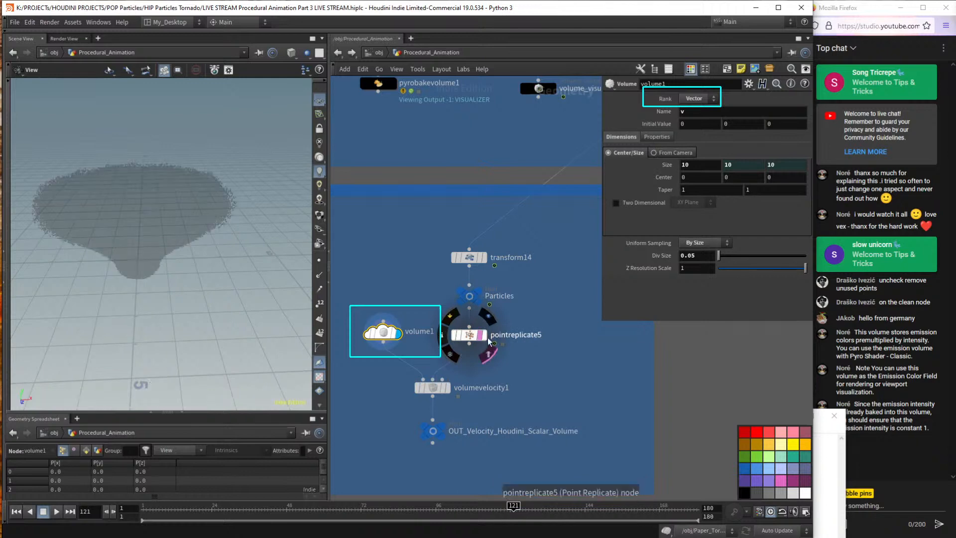
{"action": "left_click_drag", "start_coordinate": [141, 215], "coordinate": [147, 194]}
{"action": "mouse_move", "coordinate": [356, 344]}
{"action": "left_click_drag", "start_coordinate": [354, 280], "coordinate": [438, 356]}
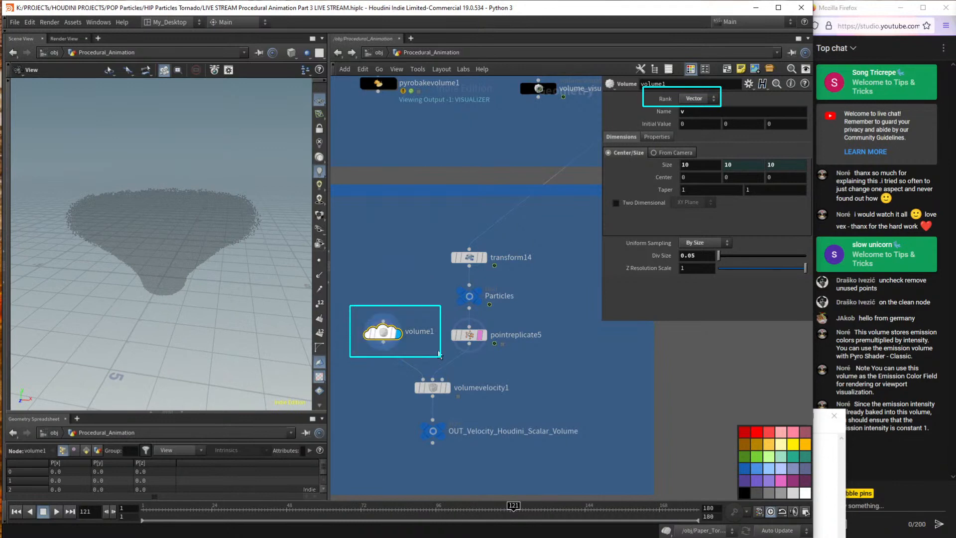
{"action": "mouse_move", "coordinate": [147, 278]}
{"action": "right_mouse_down"}
{"action": "mouse_move", "coordinate": [181, 284]}
{"action": "mouse_move", "coordinate": [155, 284]}
{"action": "right_mouse_up"}
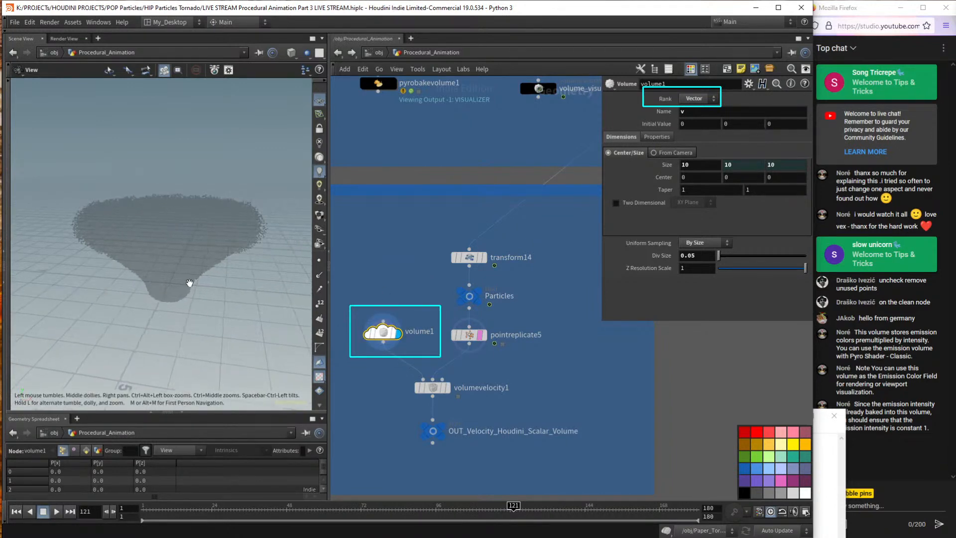
{"action": "left_click_drag", "start_coordinate": [201, 283], "coordinate": [201, 222]}
{"action": "right_click_drag", "start_coordinate": [207, 279], "coordinate": [201, 241]}
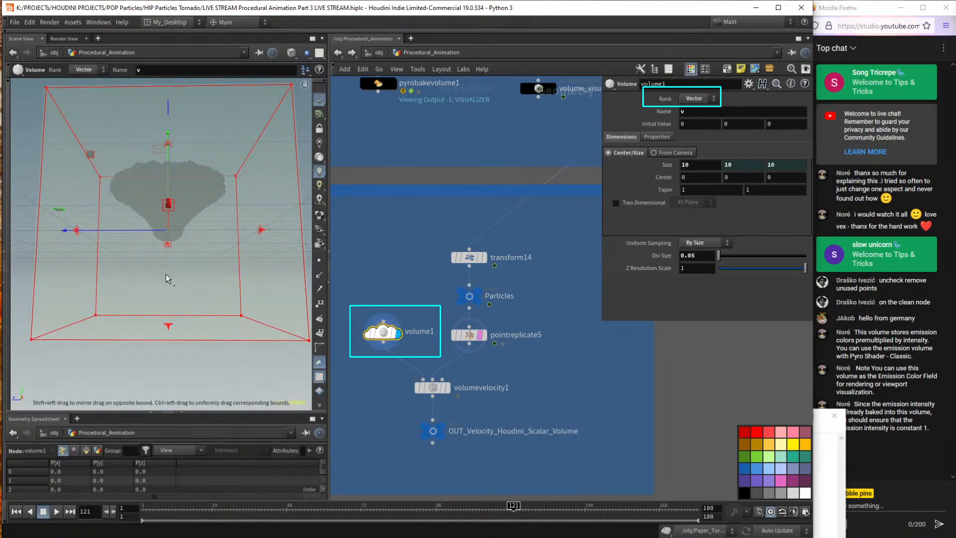
{"action": "left_click_drag", "start_coordinate": [166, 275], "coordinate": [184, 252]}
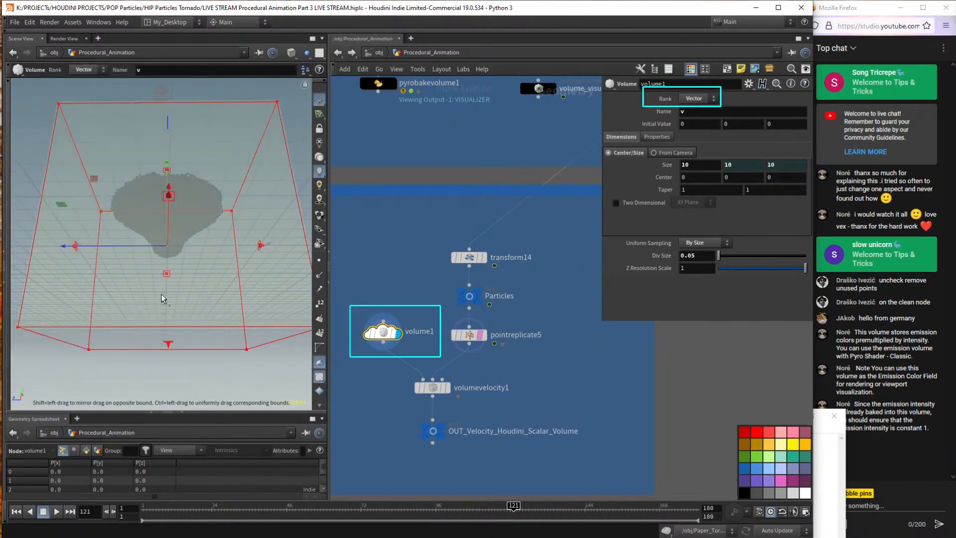
Raise the lower bound of volume1 to just beneath the tornado with its viewport handle, giving a center Y of 2.02724.
{"action": "left_click_drag", "start_coordinate": [167, 344], "coordinate": [168, 268]}
{"action": "mouse_move", "coordinate": [185, 198]}
{"action": "left_mouse_down"}
{"action": "mouse_move", "coordinate": [192, 226]}
{"action": "mouse_move", "coordinate": [194, 207]}
{"action": "left_mouse_up"}
{"action": "left_click_drag", "start_coordinate": [166, 297], "coordinate": [164, 283]}
{"action": "left_click_drag", "start_coordinate": [171, 232], "coordinate": [201, 246]}
{"action": "right_click_drag", "start_coordinate": [201, 245], "coordinate": [197, 295]}
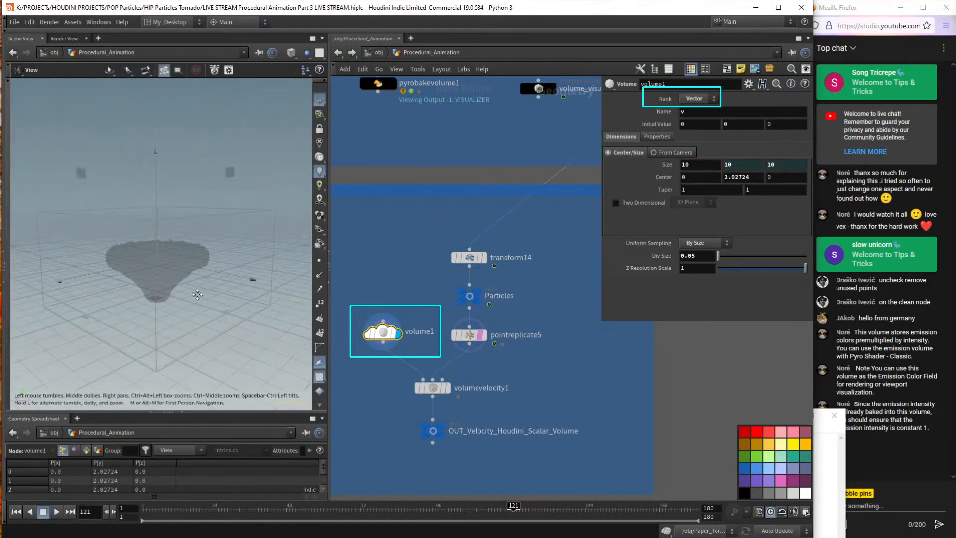
{"action": "left_click_drag", "start_coordinate": [197, 295], "coordinate": [167, 255]}
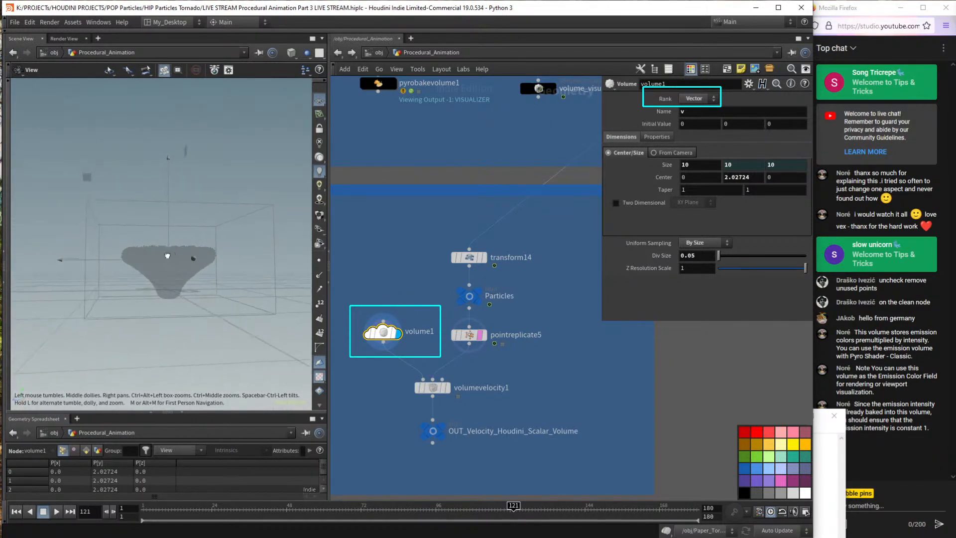
{"action": "key", "text": "Return"}
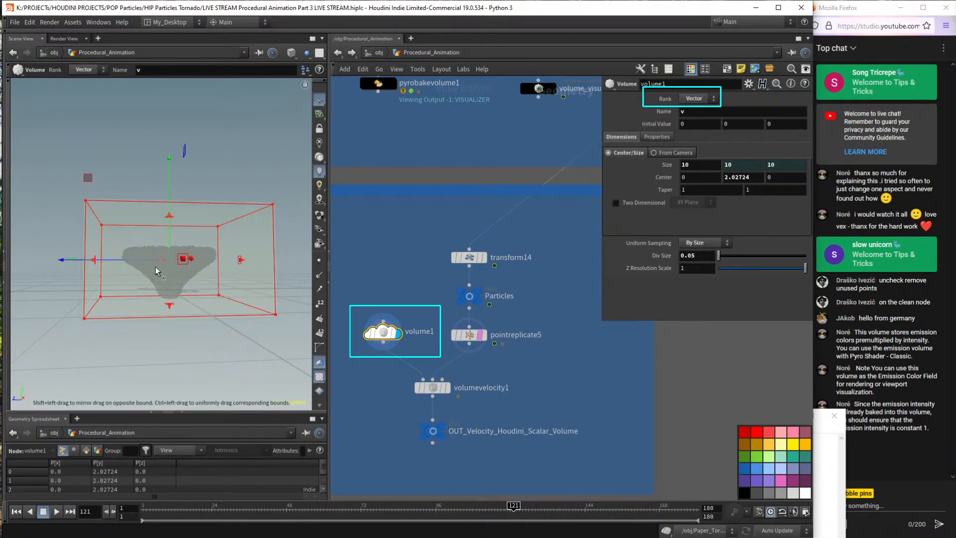
{"action": "key", "text": "Escape"}
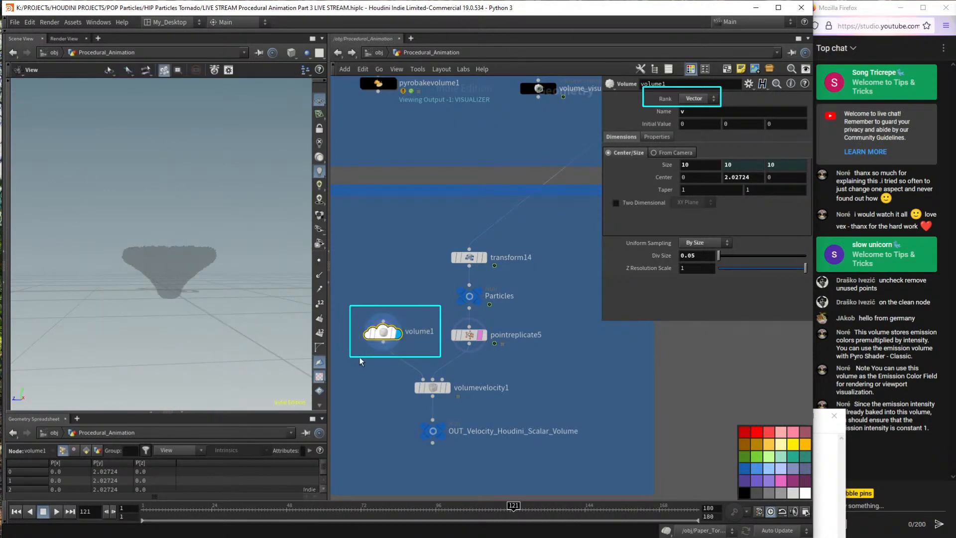
Select volumevelocity1 and check which inputs take the velocity volumes and the point velocities.
{"action": "mouse_move", "coordinate": [393, 342]}
{"action": "left_click", "coordinate": [432, 386]}
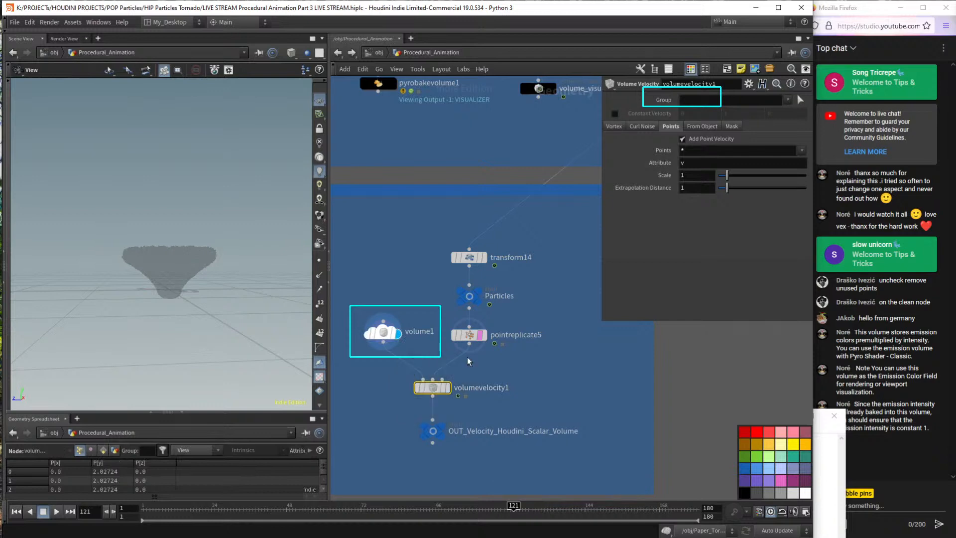
{"action": "mouse_move", "coordinate": [423, 381]}
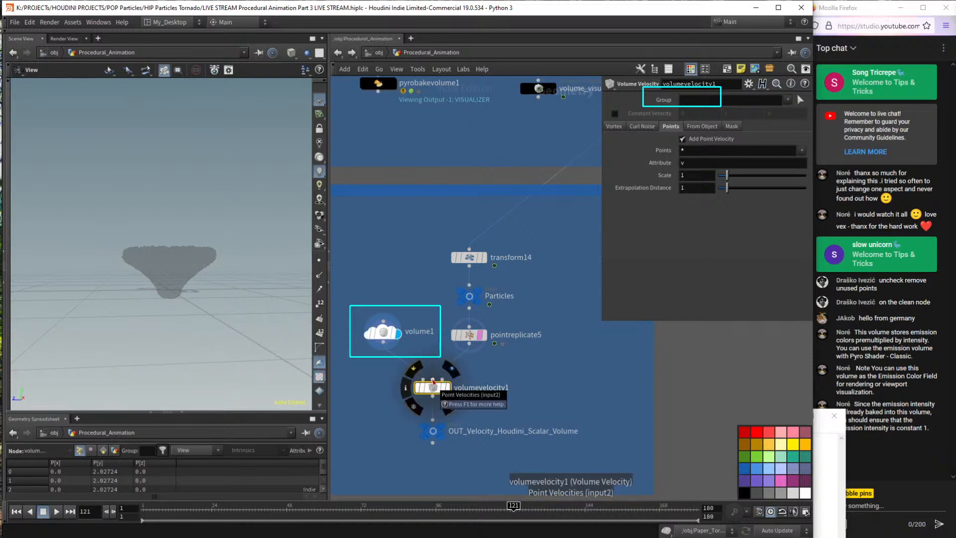
{"action": "key", "text": "Tab"}
{"action": "key", "text": "Escape"}
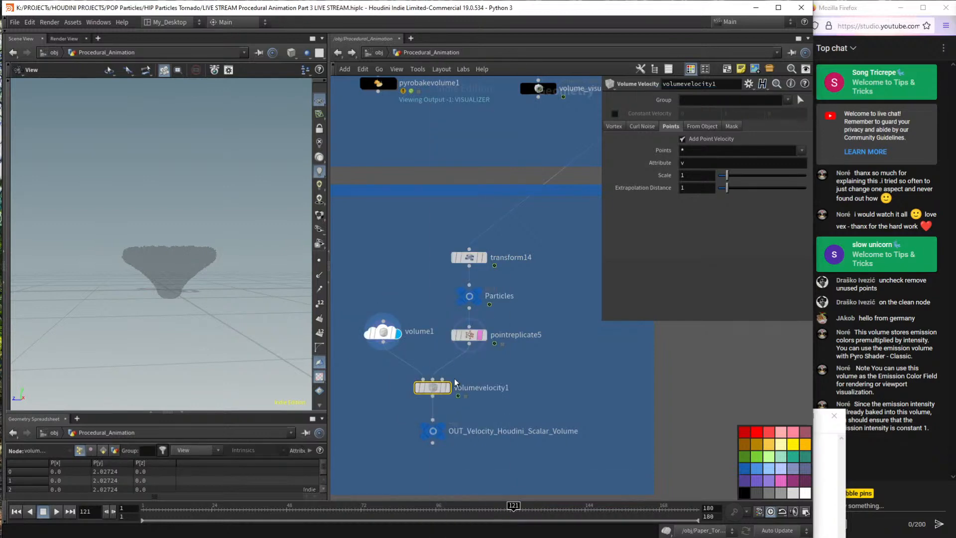
Display pointreplicate5 and volumevelocity1 in turn to compare the replicated points with the resulting velocity volume.
{"action": "left_click", "coordinate": [487, 340]}
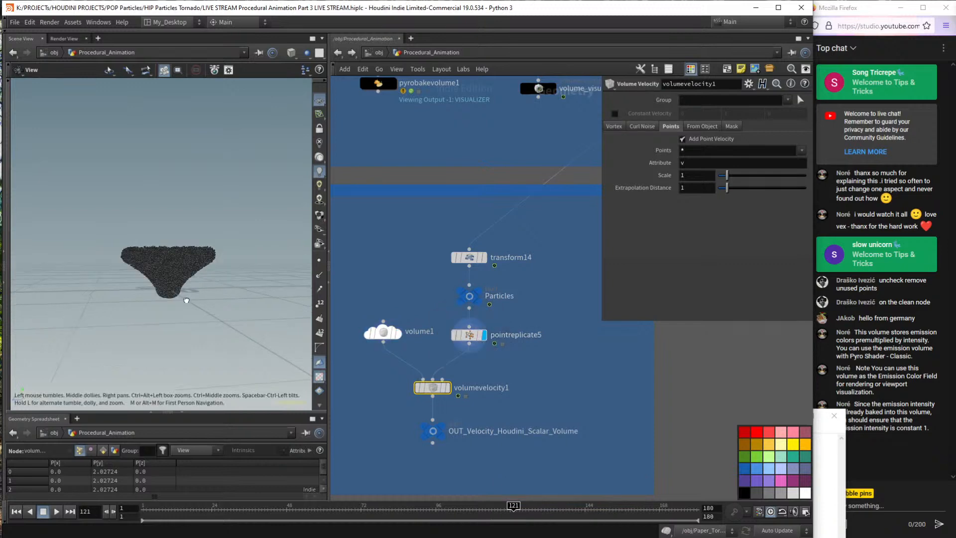
{"action": "left_click_drag", "start_coordinate": [194, 234], "coordinate": [189, 279]}
{"action": "left_click", "coordinate": [448, 388]}
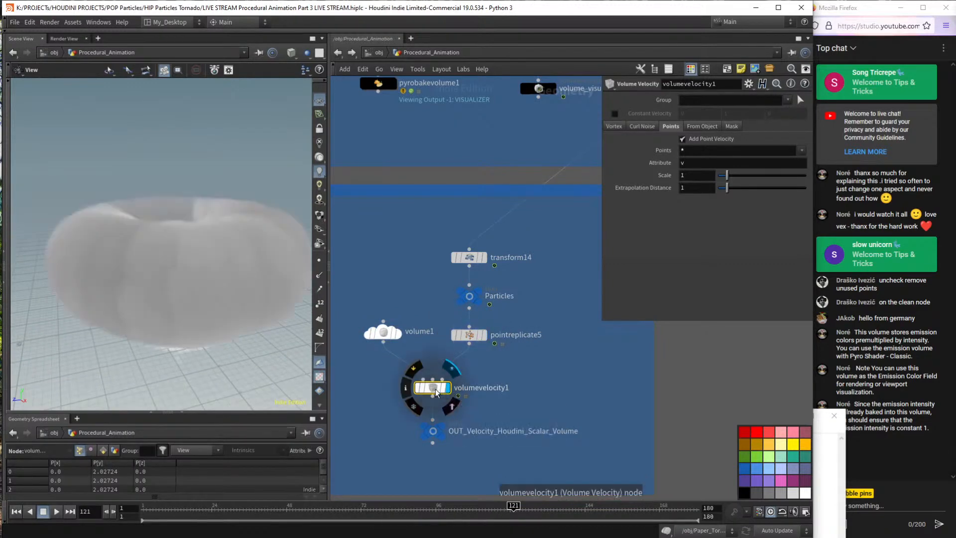
{"action": "left_click_drag", "start_coordinate": [221, 284], "coordinate": [189, 298]}
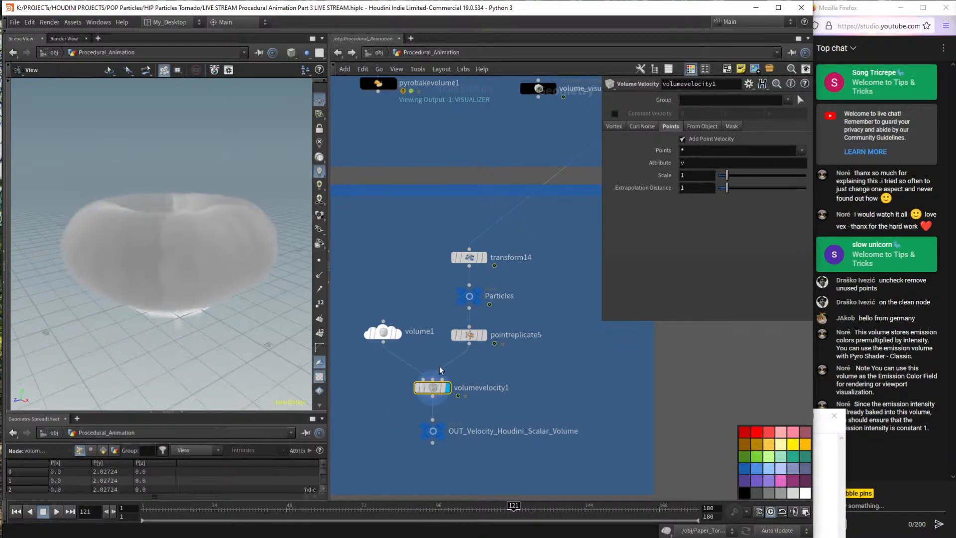
Select volumevelocity1 after its two input nodes and review how its point velocity settings pick the source points and attribute.
{"action": "left_click", "coordinate": [382, 331]}
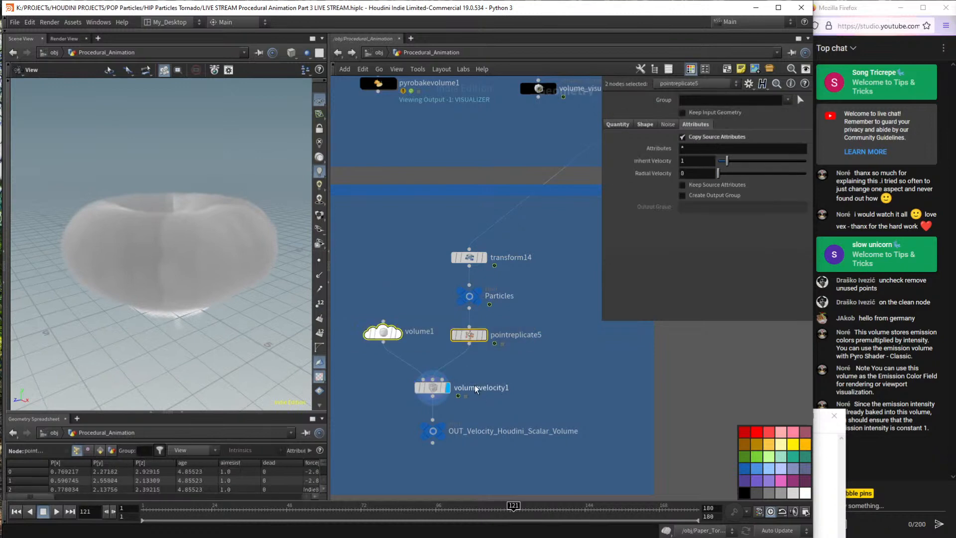
{"action": "left_click", "coordinate": [432, 387]}
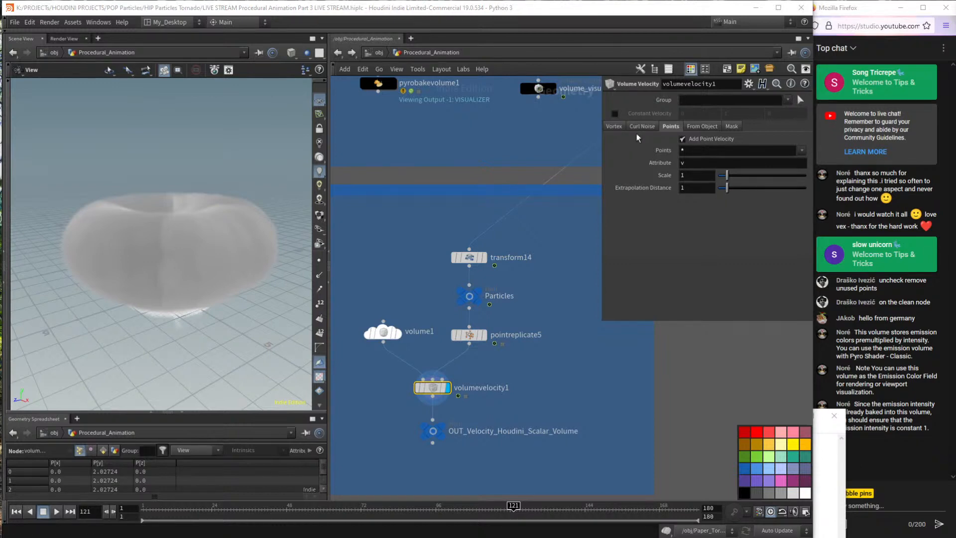
{"action": "left_click", "coordinate": [670, 126]}
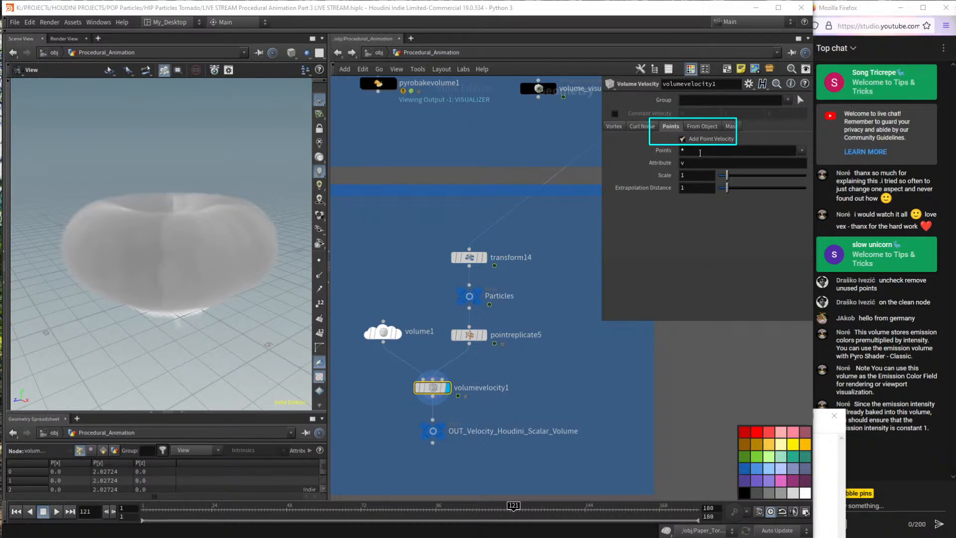
{"action": "left_click", "coordinate": [698, 153]}
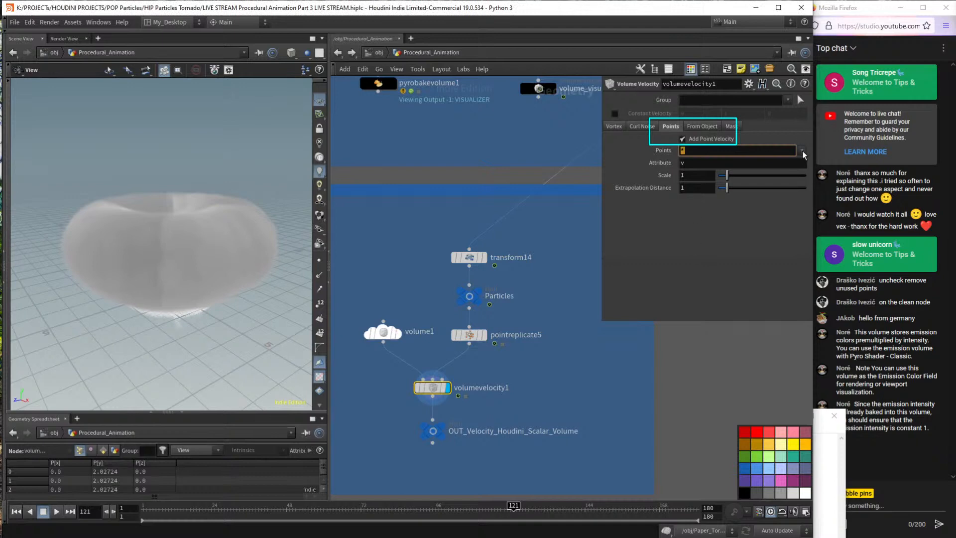
{"action": "key", "text": "Return"}
{"action": "left_click", "coordinate": [801, 151]}
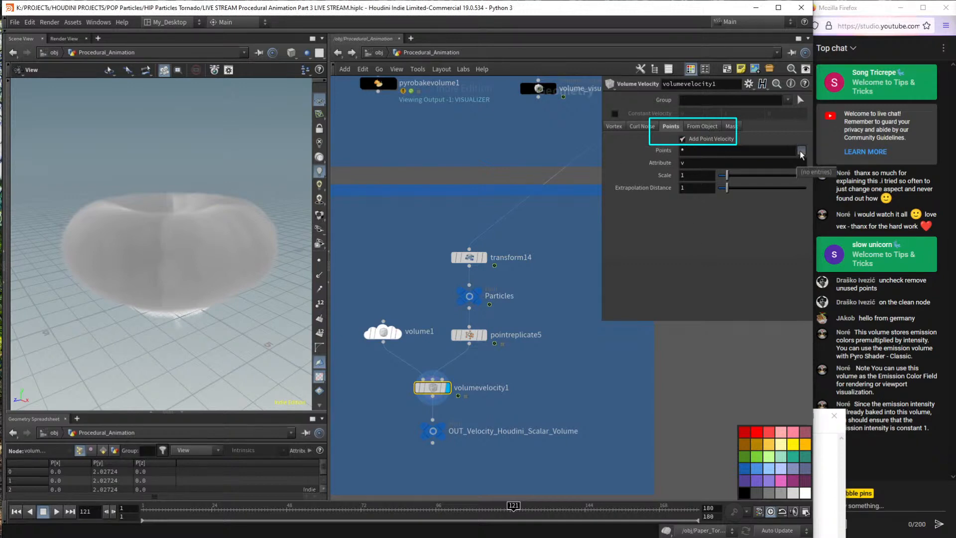
Review the From Object, Mask, Curl Noise and Vortex options of volumevelocity1, returning to its point velocity settings.
{"action": "left_click", "coordinate": [703, 128]}
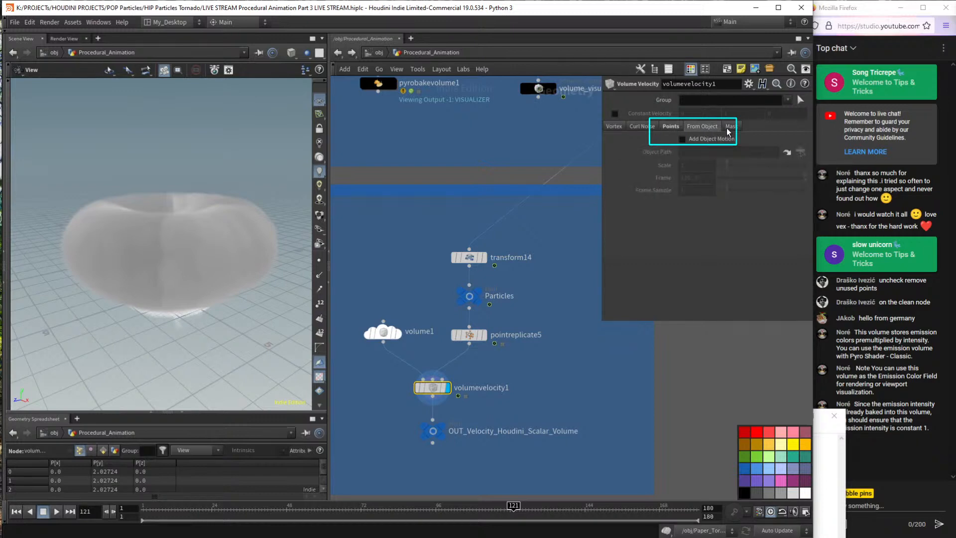
{"action": "left_click", "coordinate": [729, 126]}
{"action": "left_click", "coordinate": [702, 126]}
{"action": "left_click", "coordinate": [670, 127]}
{"action": "left_click", "coordinate": [631, 127]}
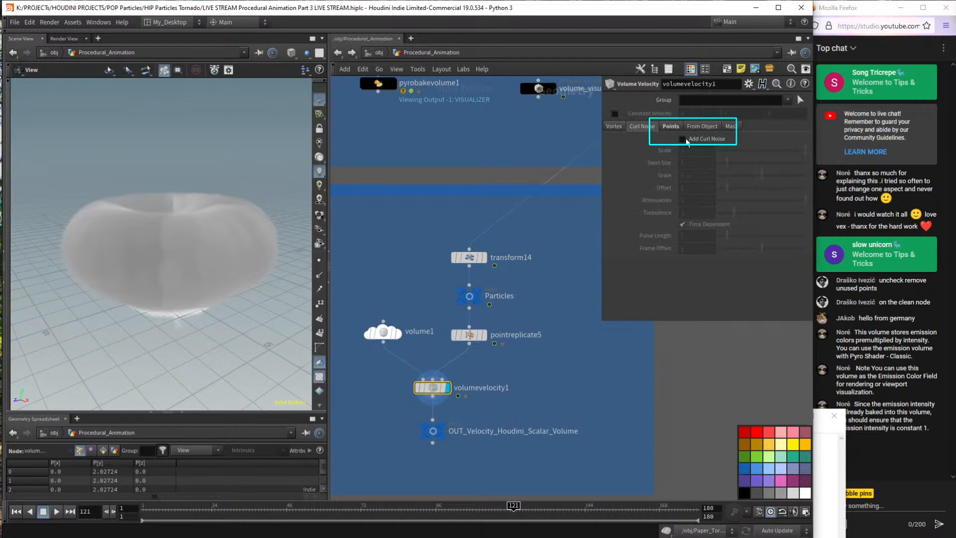
{"action": "left_click_drag", "start_coordinate": [166, 262], "coordinate": [162, 271]}
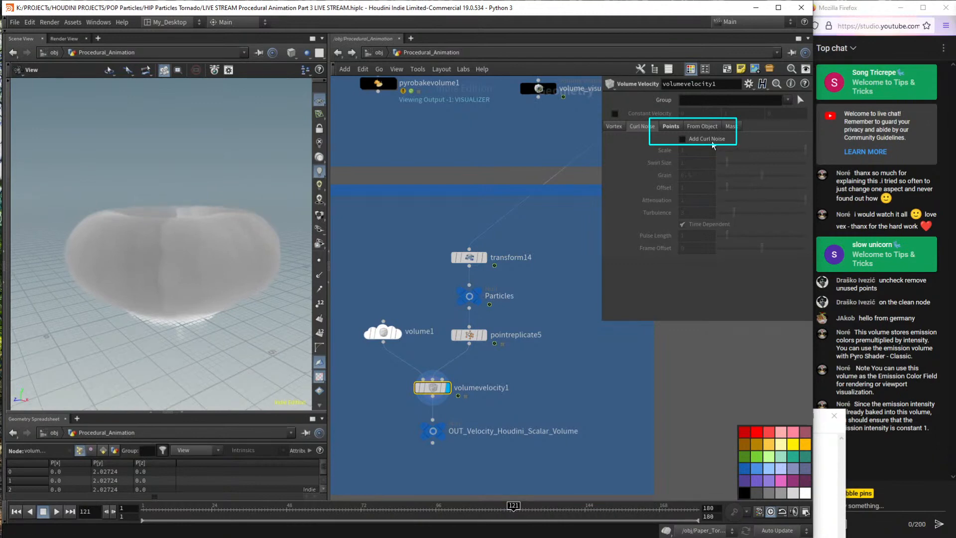
{"action": "left_click", "coordinate": [615, 125]}
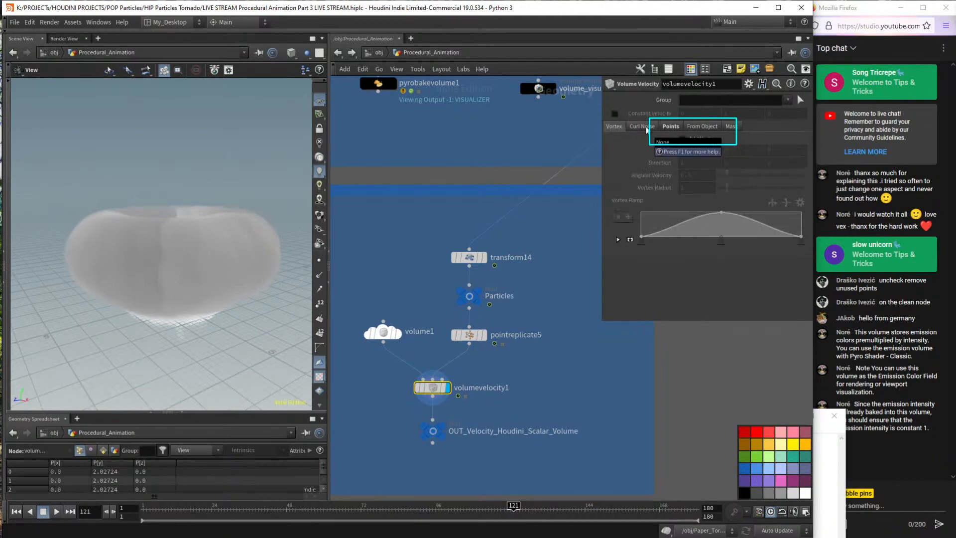
{"action": "left_click", "coordinate": [647, 128]}
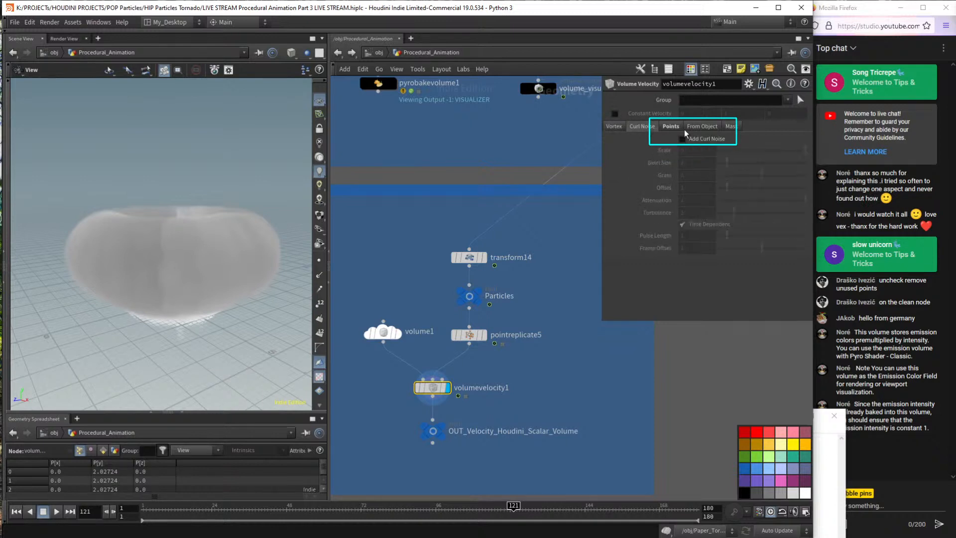
{"action": "left_click", "coordinate": [670, 127]}
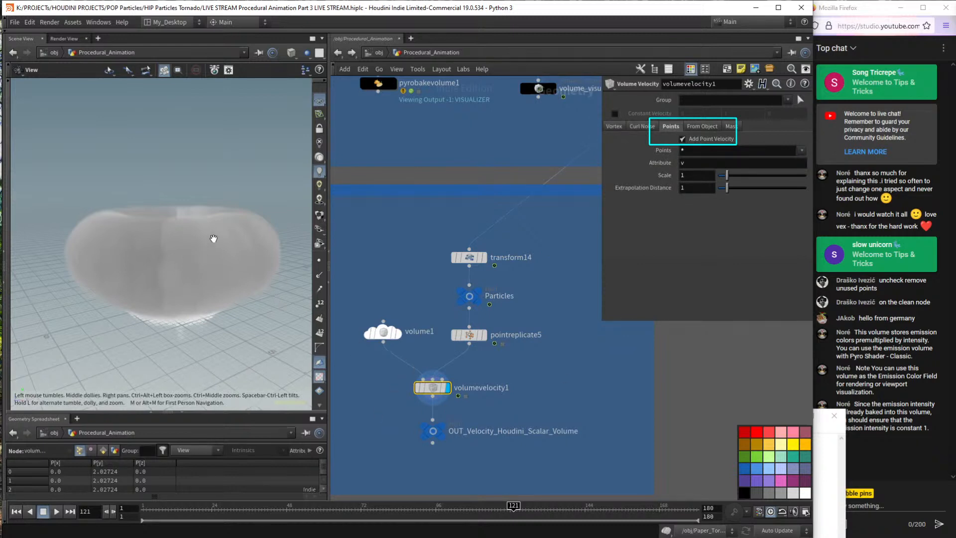
{"action": "left_click_drag", "start_coordinate": [212, 238], "coordinate": [207, 261]}
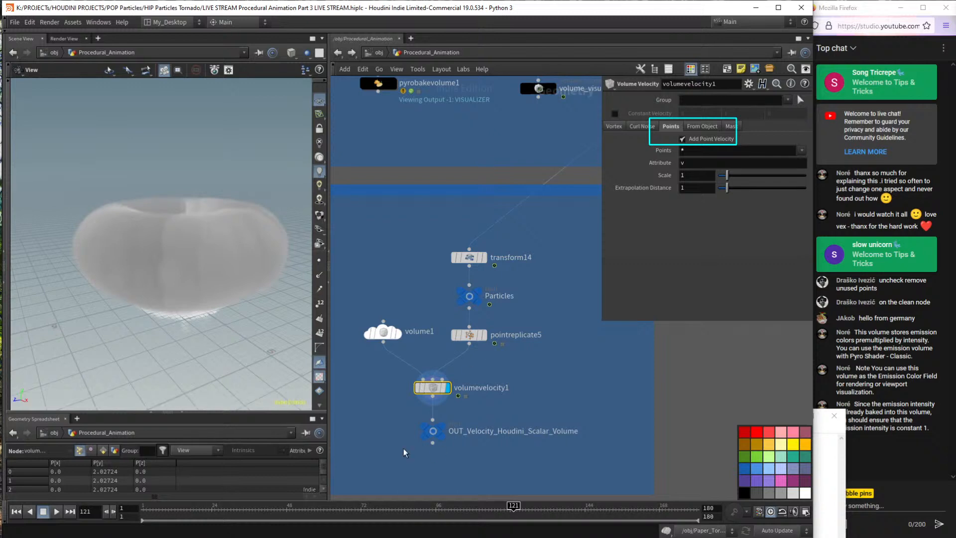
Copy the OUT_Velocity_Houdini_Scalar_Volume null and open the forces network of vellumsolver1 inside Paper_Tornado.
{"action": "left_click_drag", "start_coordinate": [404, 461], "coordinate": [537, 404]}
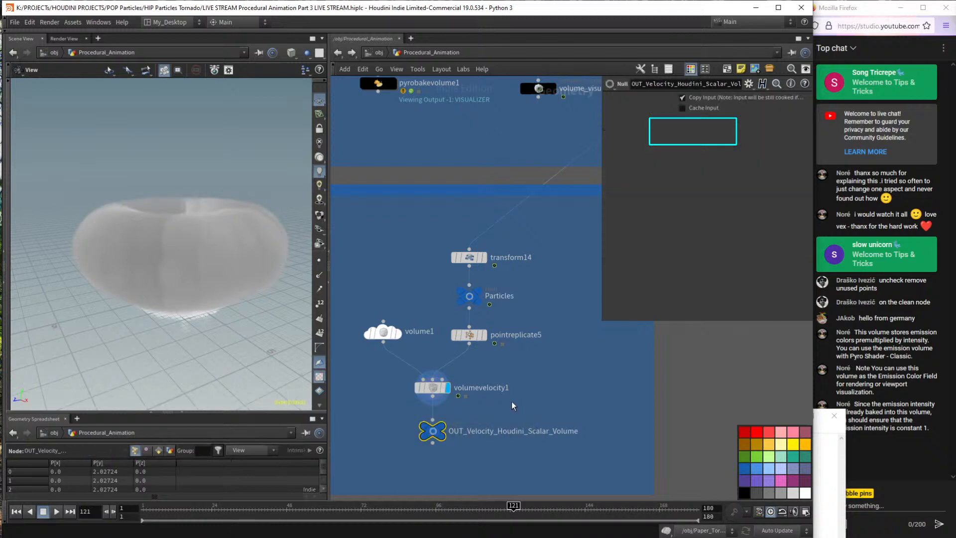
{"action": "key", "text": "ctrl+c"}
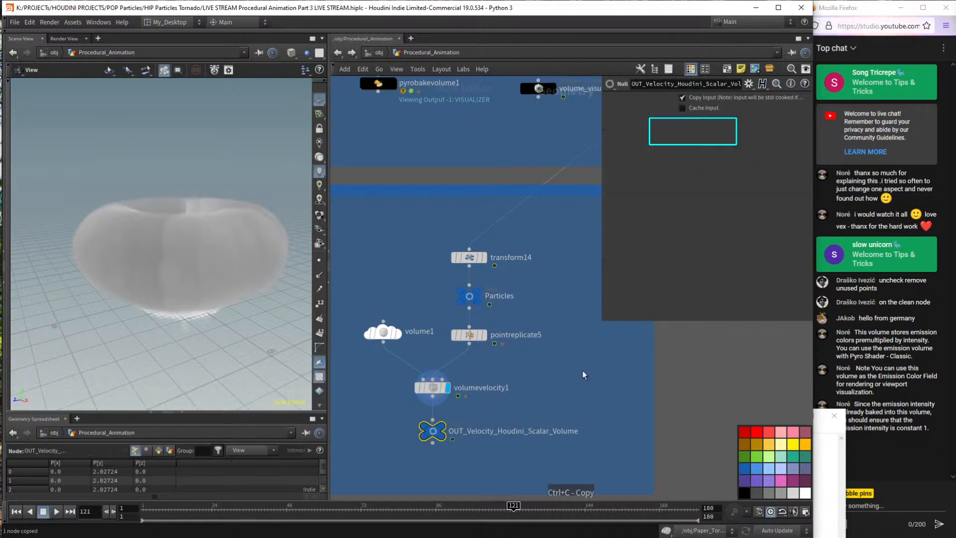
{"action": "left_click", "coordinate": [378, 52]}
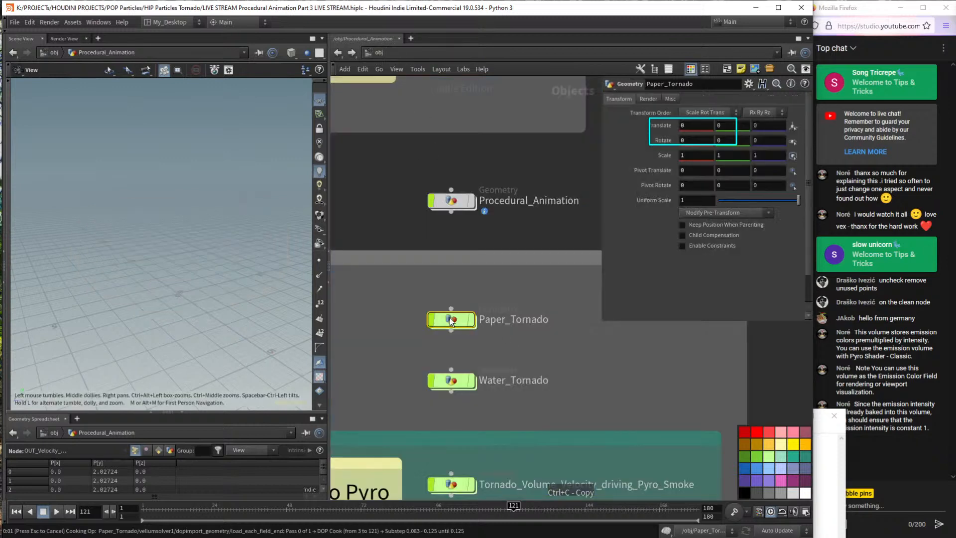
{"action": "key", "text": "Escape"}
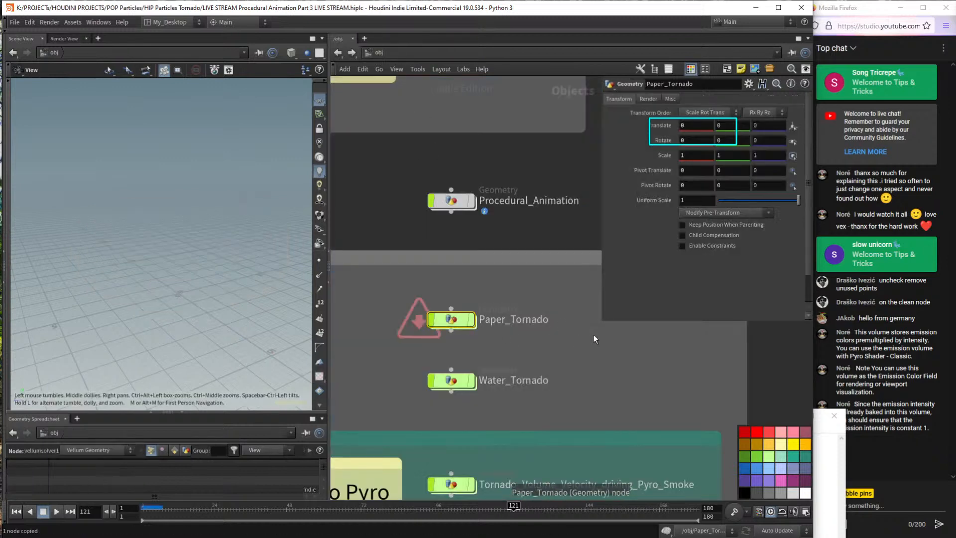
{"action": "key", "text": "ctrl+Up"}
{"action": "double_click", "coordinate": [450, 319]}
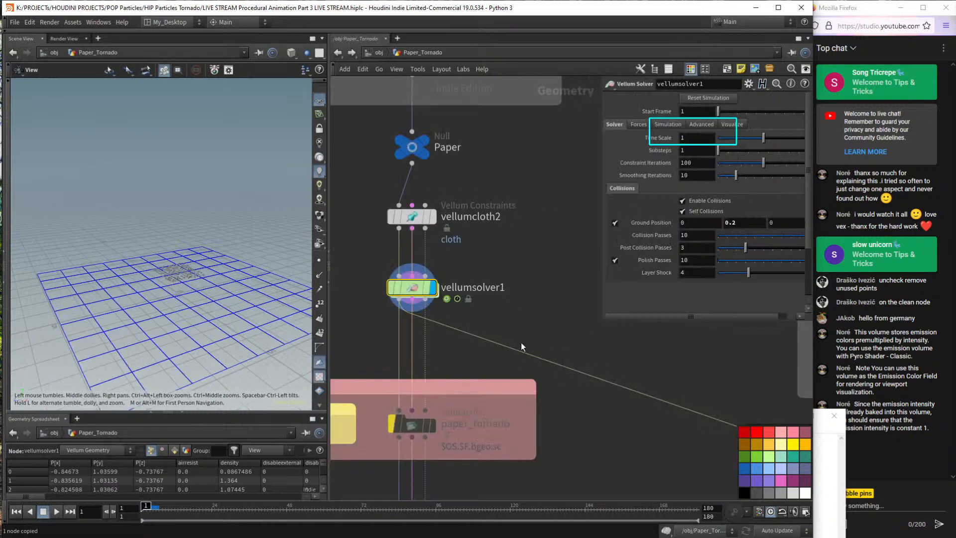
{"action": "double_click", "coordinate": [412, 288]}
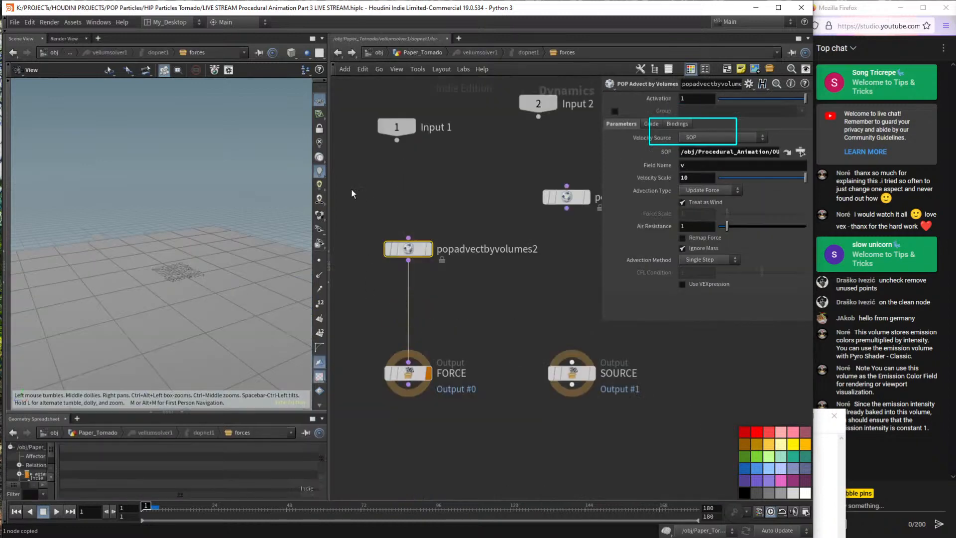
Inspect the SOP path of popadvectbyvolumes2 and return to the velocity volume network in Procedural_Animation.
{"action": "left_click", "coordinate": [707, 152]}
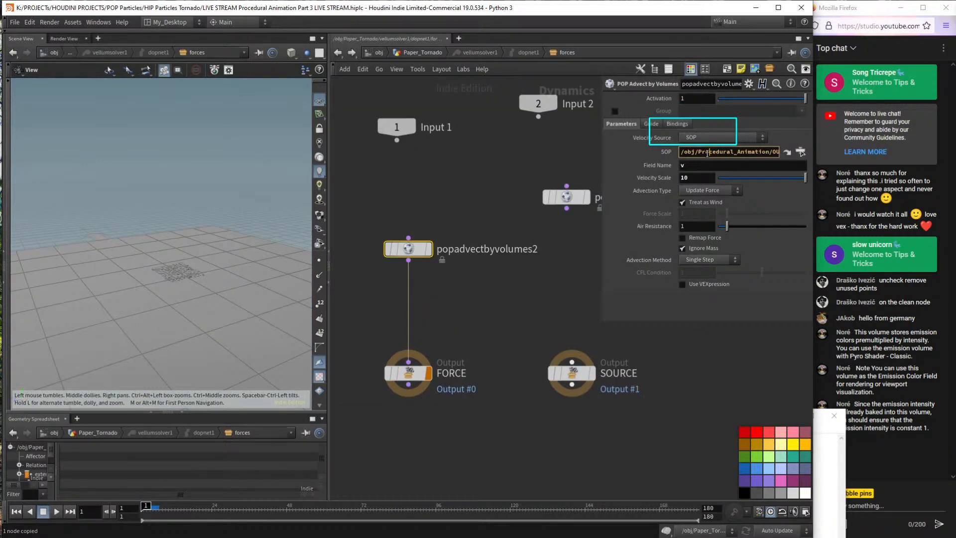
{"action": "key", "text": "Escape"}
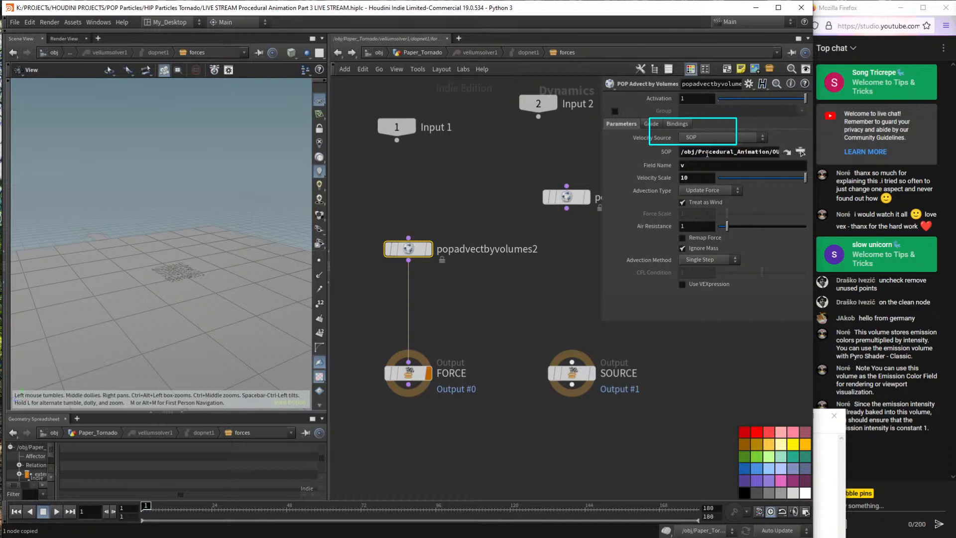
{"action": "left_click_drag", "start_coordinate": [687, 151], "coordinate": [734, 152]}
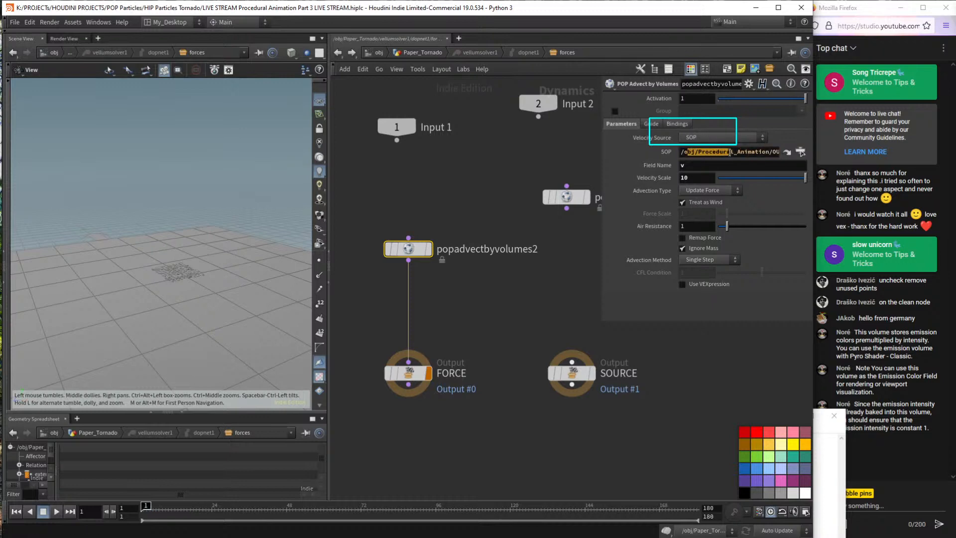
{"action": "left_click", "coordinate": [799, 153]}
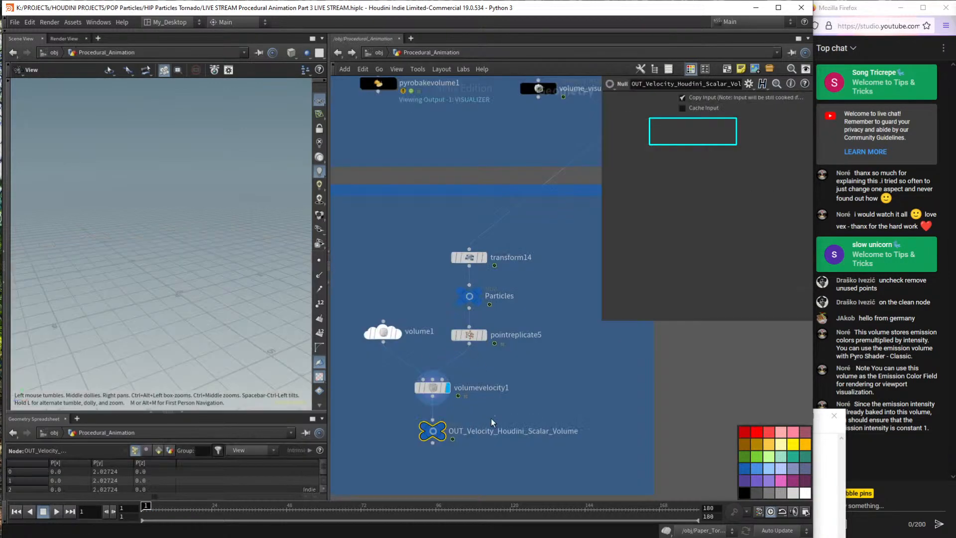
Display OUT_Velocity_Houdini_Scalar_Volume and examine the velocity component volumes listed in its node info.
{"action": "mouse_move", "coordinate": [444, 424]}
{"action": "left_click", "coordinate": [406, 429]}
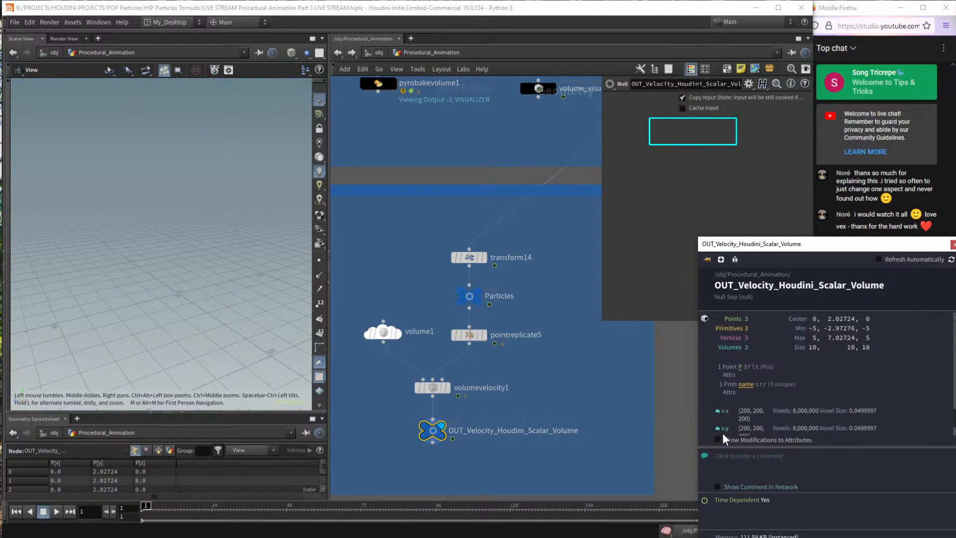
{"action": "left_click_drag", "start_coordinate": [781, 255], "coordinate": [719, 160]}
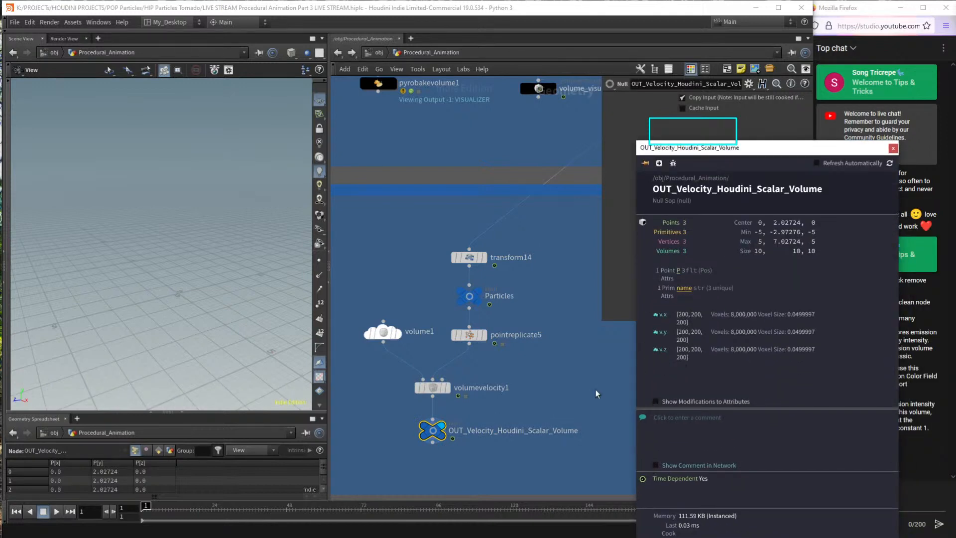
{"action": "key", "text": "c"}
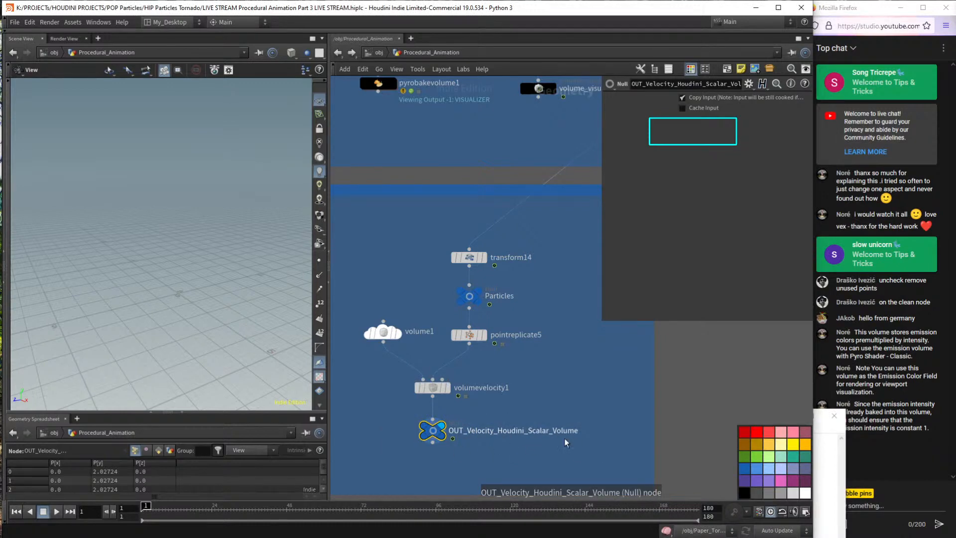
Display the OUT_Velocity_VDB_Vector_Volume null in the Volume Velocity network as the alternative velocity source.
{"action": "scroll", "coordinate": [528, 414], "scroll_direction": "down", "scroll_amount": 4}
{"action": "middle_click_drag", "start_coordinate": [574, 453], "coordinate": [579, 496]}
{"action": "middle_click_drag", "start_coordinate": [432, 252], "coordinate": [414, 333]}
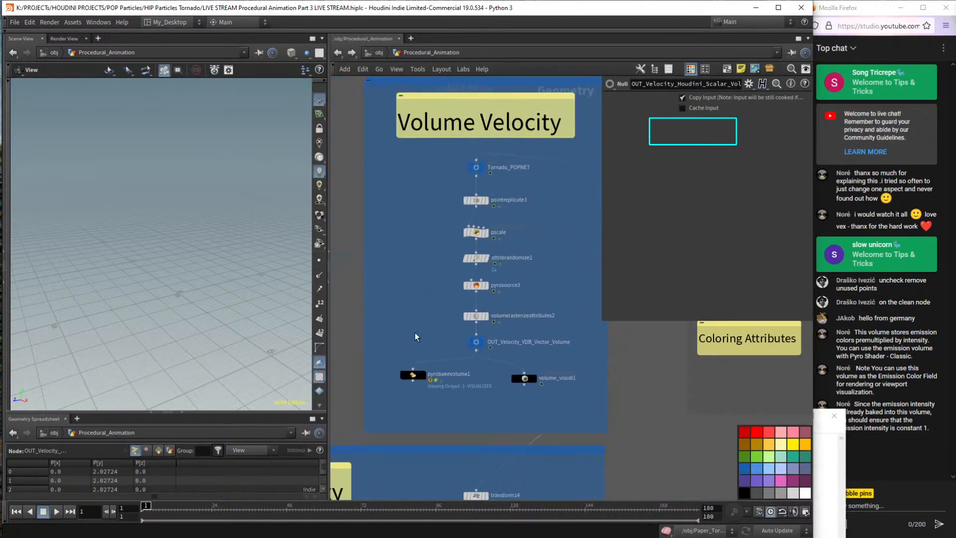
{"action": "left_click", "coordinate": [476, 341]}
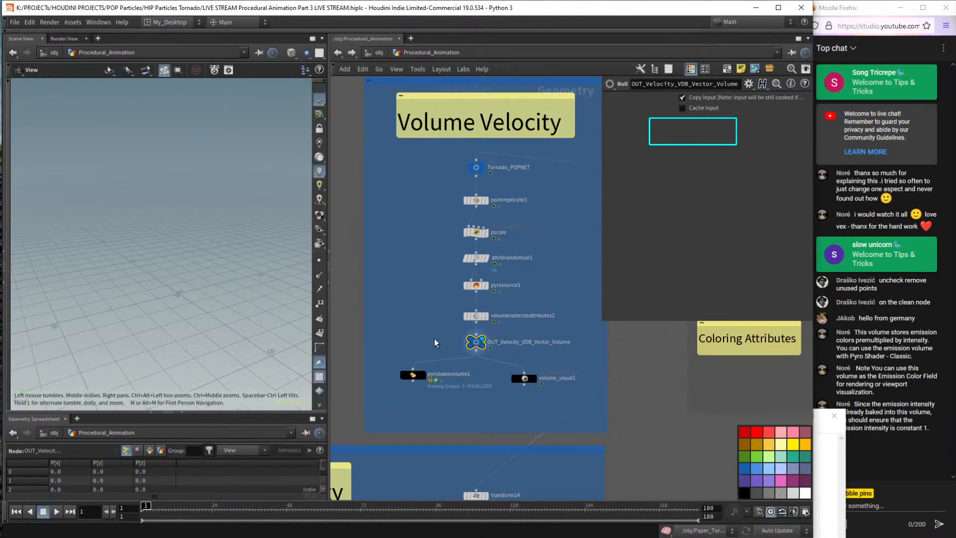
Copy OUT_Velocity_Houdini_Scalar_Volume again and go back to the vellumsolver1 forces network in Paper_Tornado.
{"action": "middle_click_drag", "start_coordinate": [587, 424], "coordinate": [553, 342]}
{"action": "left_click_drag", "start_coordinate": [382, 377], "coordinate": [496, 407]}
{"action": "key", "text": "ctrl+c"}
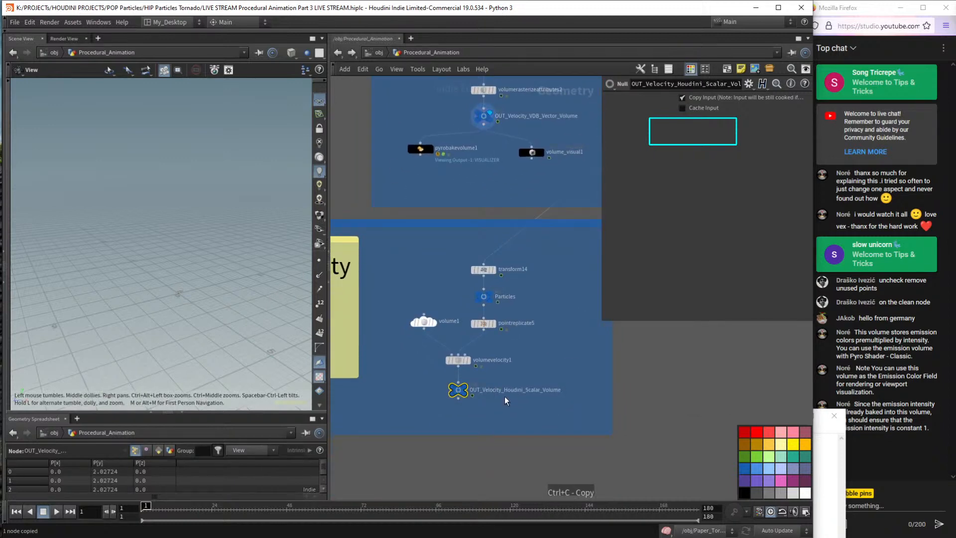
{"action": "left_click", "coordinate": [379, 52]}
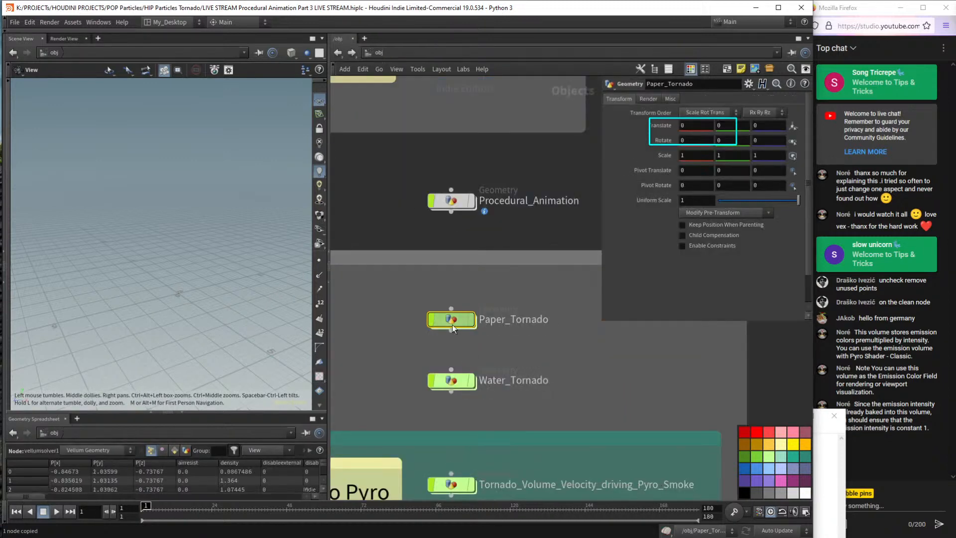
{"action": "double_click", "coordinate": [450, 264]}
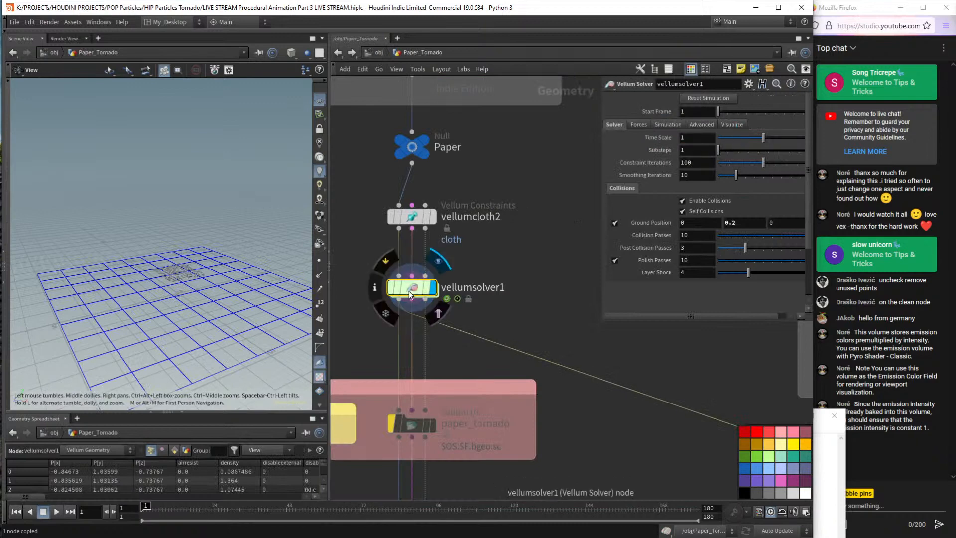
{"action": "double_click", "coordinate": [412, 287]}
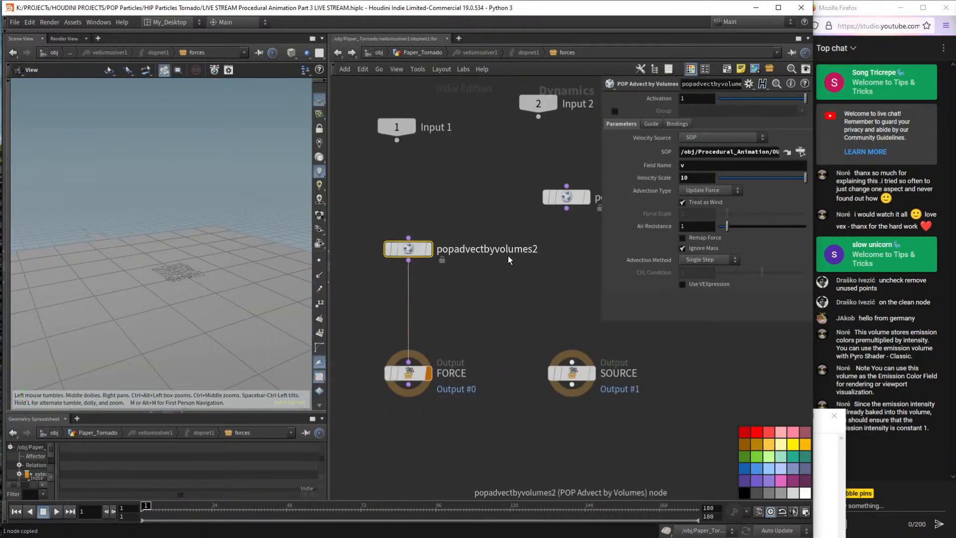
Check the end of the SOP path that supplies the velocity volume to popadvectbyvolumes2.
{"action": "left_click", "coordinate": [692, 152]}
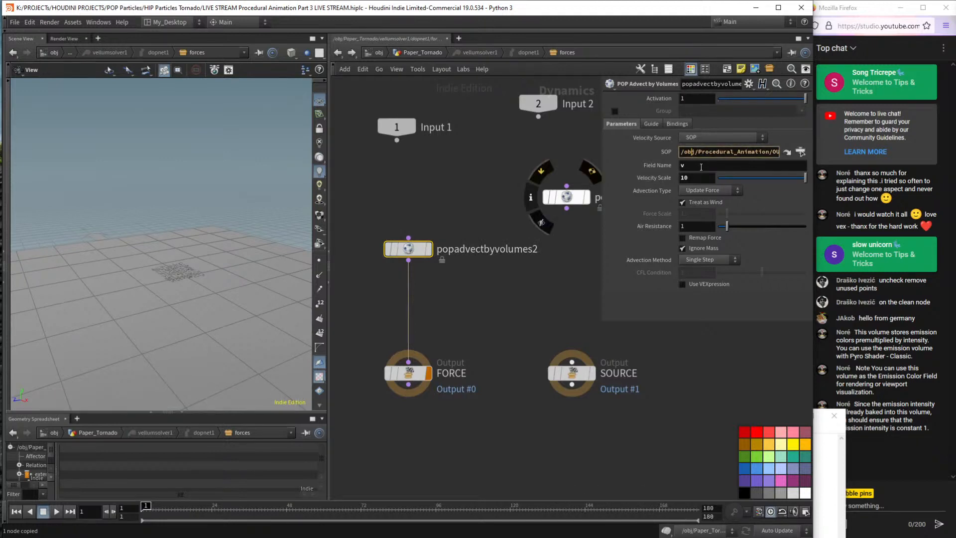
{"action": "key", "text": "End"}
{"action": "left_click", "coordinate": [499, 306]}
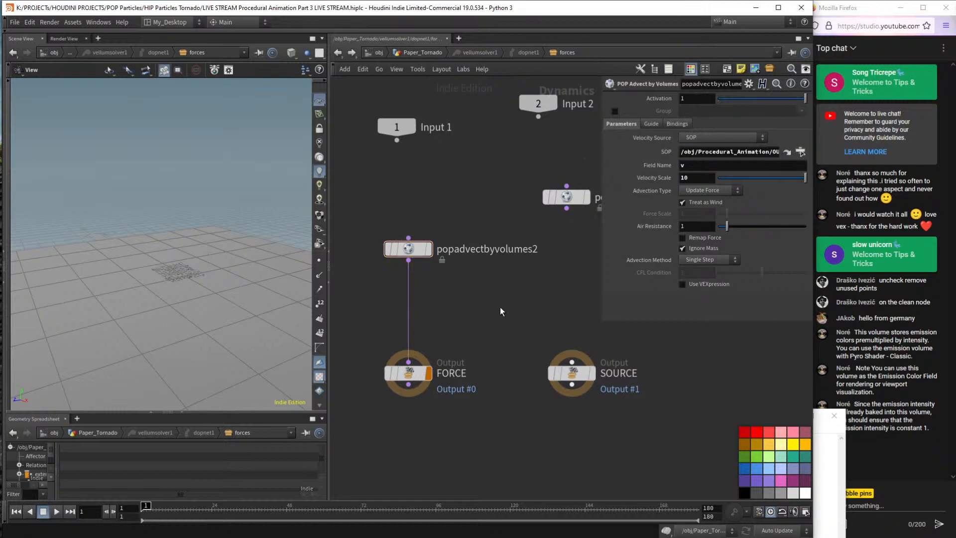
Play the paper simulation from frame 1 and stop it at frame 71 to examine the advected motion.
{"action": "key", "text": "Up"}
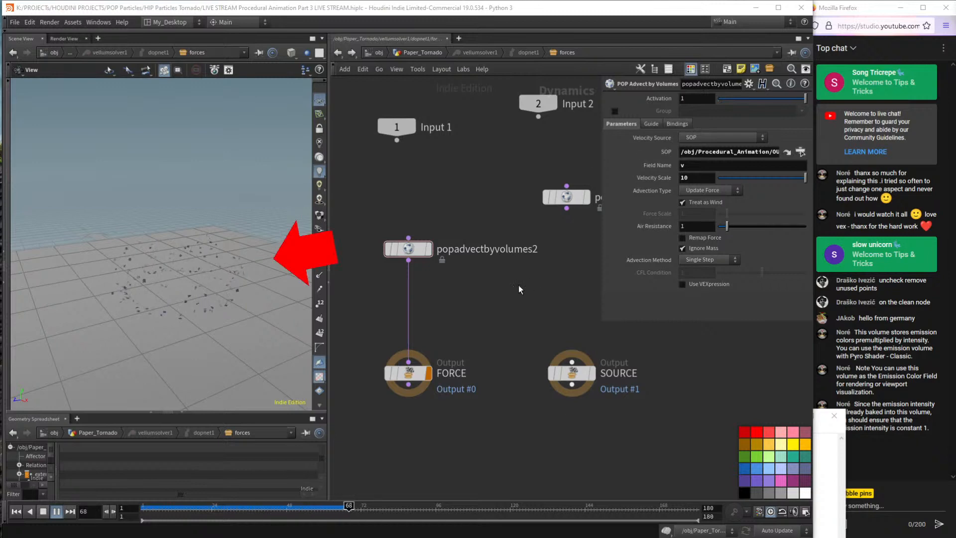
{"action": "left_click", "coordinate": [653, 328]}
{"action": "key", "text": "Up"}
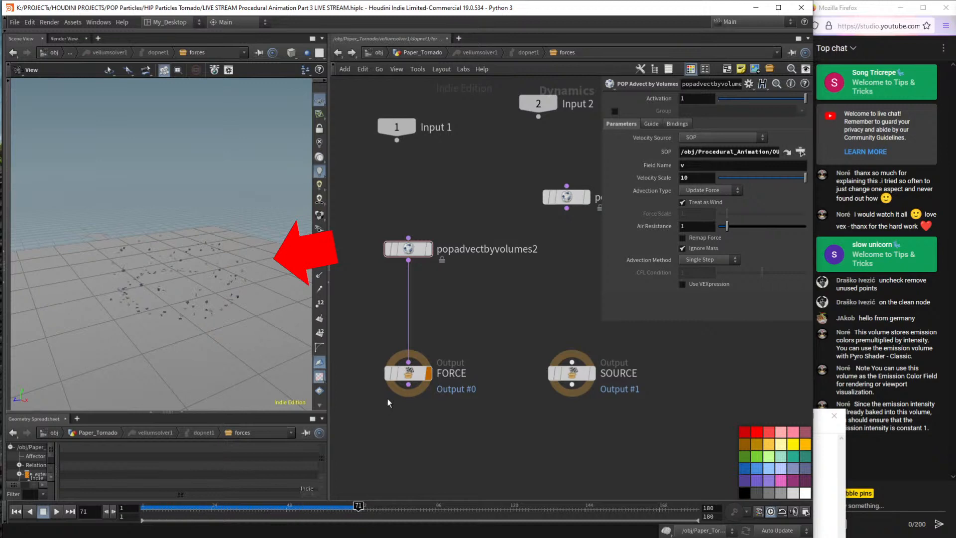
Replay the paper simulation from frame 1 and stop it at frame 74 to examine the papers' motion more closely.
{"action": "key", "text": "ctrl+Up"}
{"action": "middle_click_drag", "start_coordinate": [176, 275], "coordinate": [196, 275]}
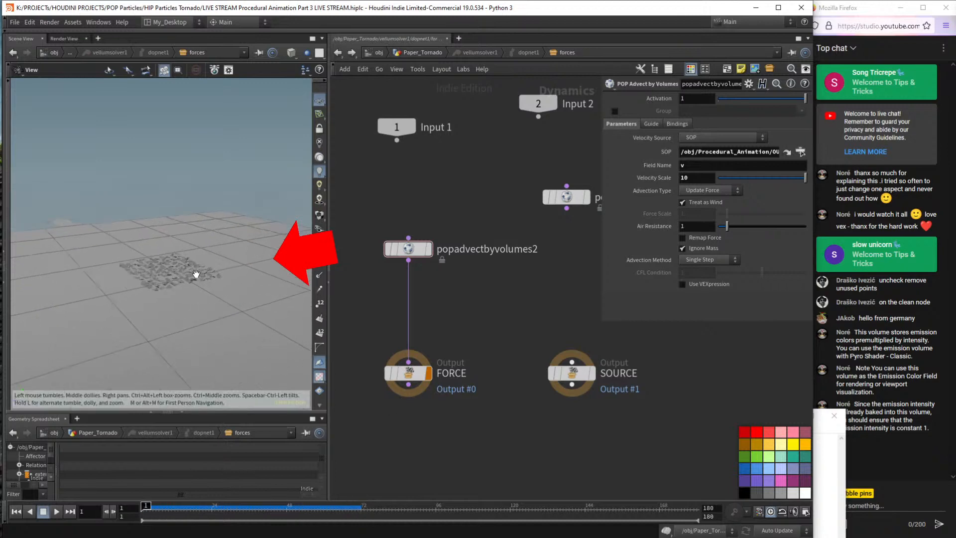
{"action": "right_click_drag", "start_coordinate": [207, 294], "coordinate": [190, 279]}
{"action": "key", "text": "Up"}
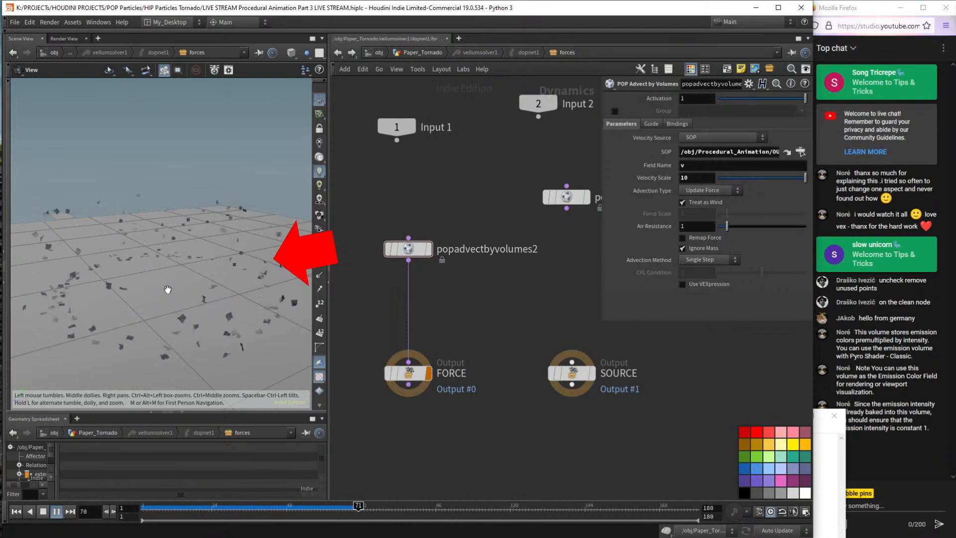
{"action": "key", "text": "Up"}
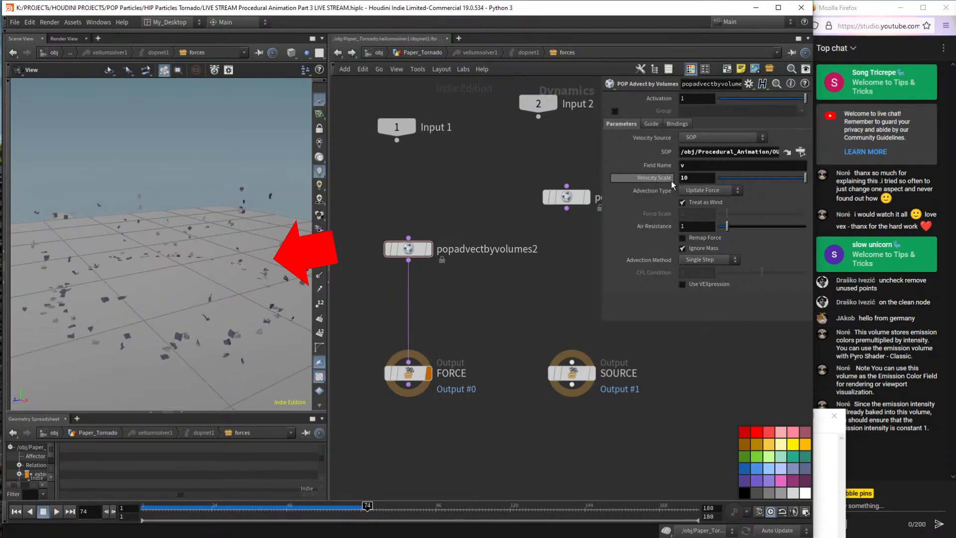
Set popadvectbyvolumes2's Velocity Scale to 1 and test the simulation from frame 1.
{"action": "key", "text": "ctrl+Up"}
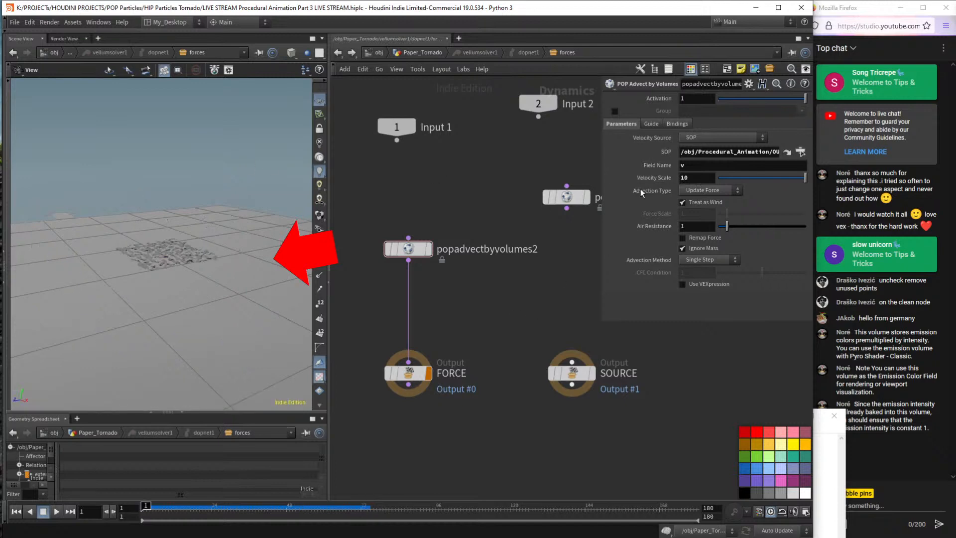
{"action": "left_click", "coordinate": [690, 181]}
{"action": "key", "text": "BackSpace"}
{"action": "key", "text": "Return"}
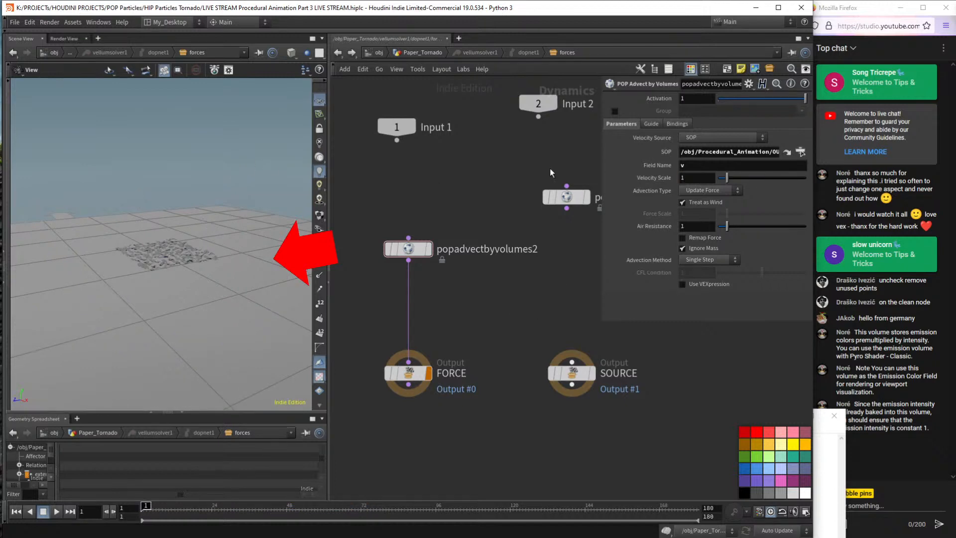
{"action": "key", "text": "Up"}
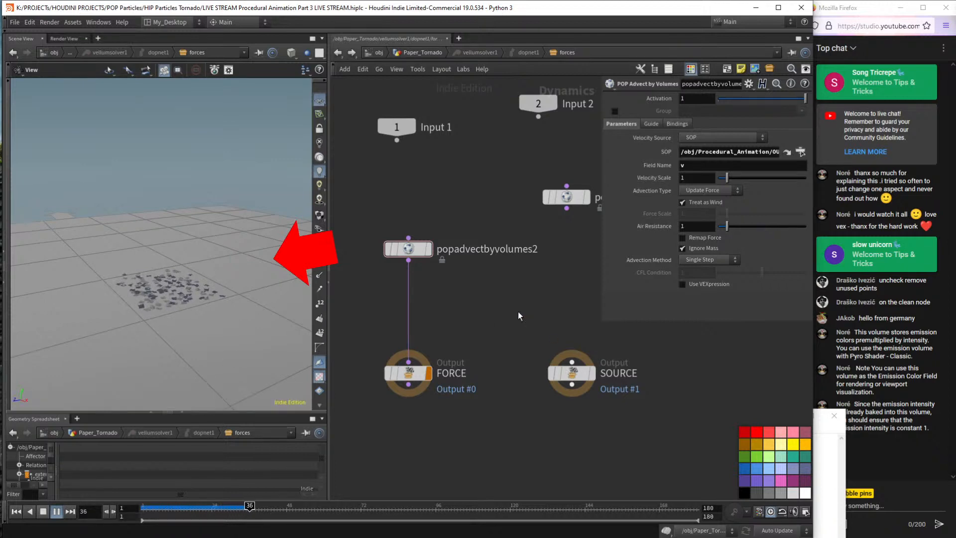
{"action": "key", "text": "Up"}
{"action": "key", "text": "ctrl+Up"}
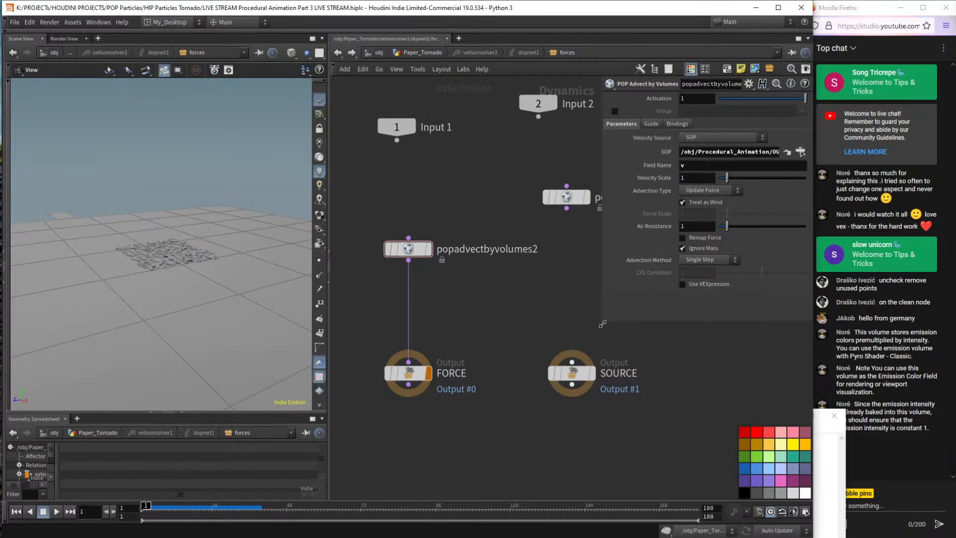
Switch popadvectbyvolumes2's Advection Type to Update Position and play the simulation from frame 1.
{"action": "left_click_drag", "start_coordinate": [604, 322], "coordinate": [546, 332]}
{"action": "left_click", "coordinate": [650, 190]}
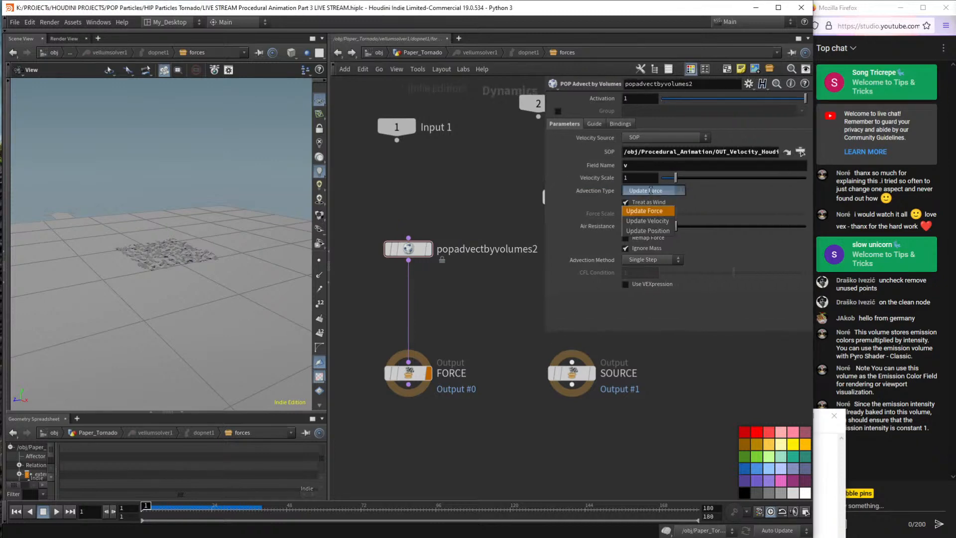
{"action": "left_click", "coordinate": [655, 233]}
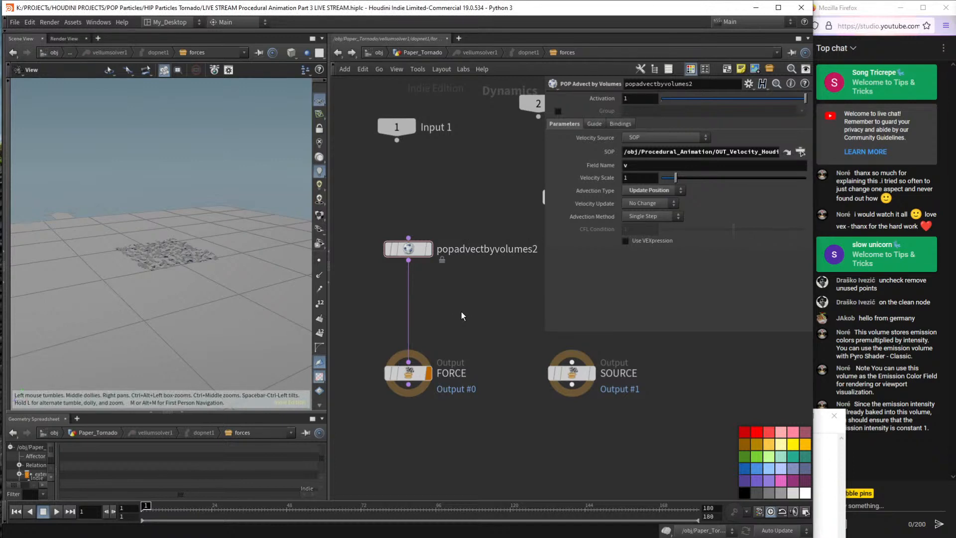
{"action": "key", "text": "Up"}
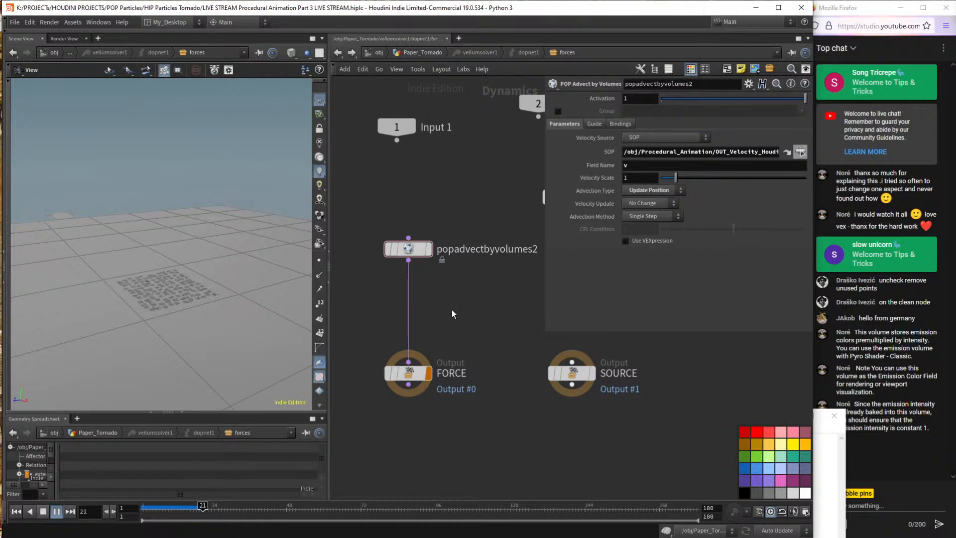
Set the Velocity Scale to 10 and play the simulation again from frame 1.
{"action": "key", "text": "ctrl+Up"}
{"action": "left_click", "coordinate": [642, 177]}
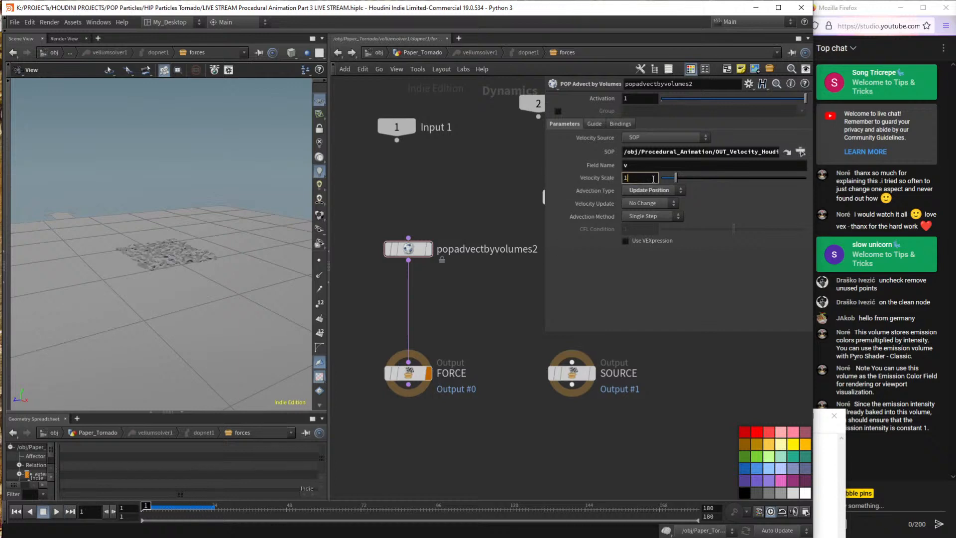
{"action": "type", "text": "0"}
{"action": "key", "text": "Return"}
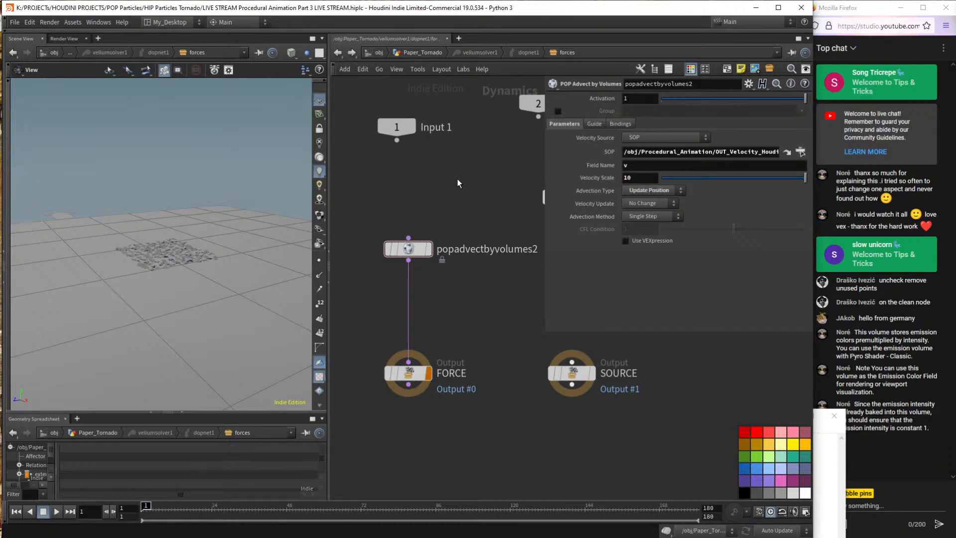
{"action": "key", "text": "Up"}
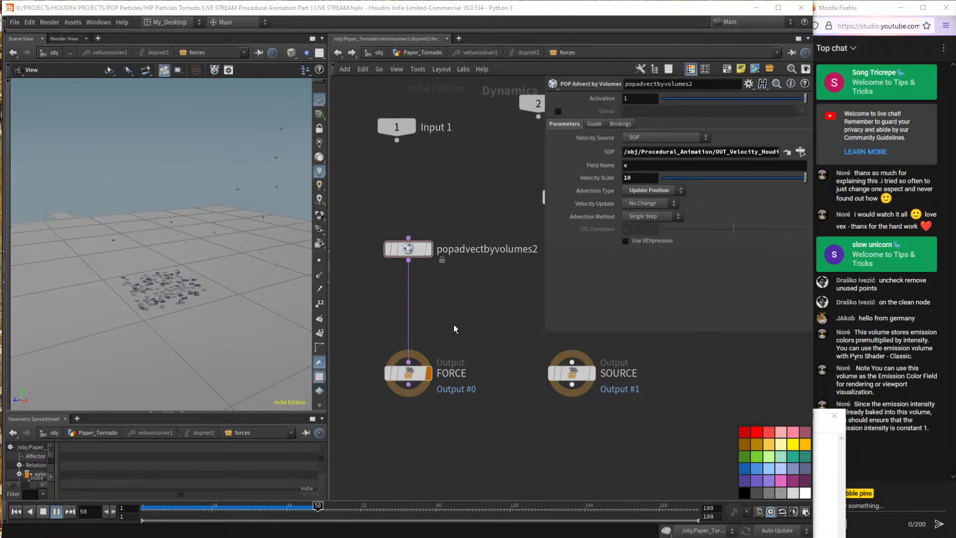
{"action": "key", "text": "ctrl+Up"}
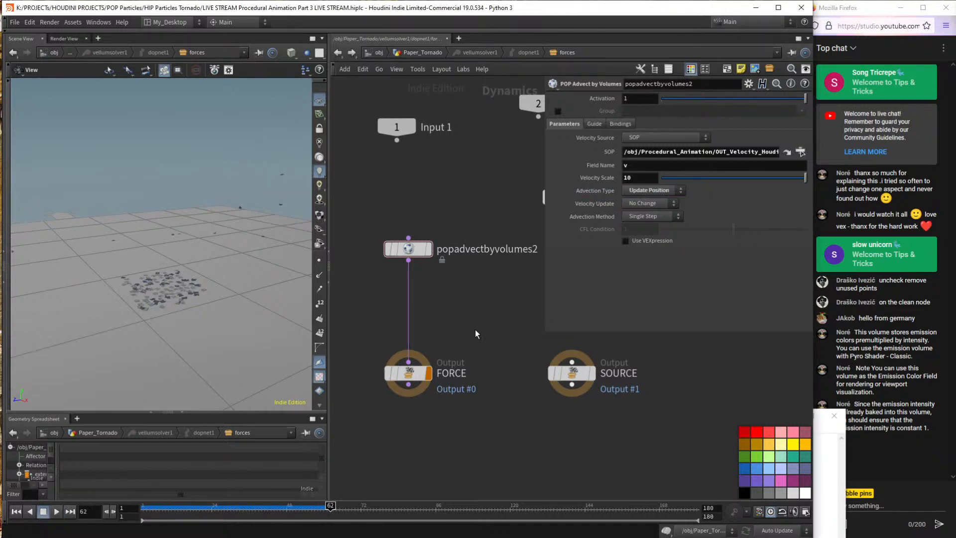
Go to the velocity volume's source network, display the Particles null, and play the tornado particles to frame 44.
{"action": "mouse_move", "coordinate": [197, 289]}
{"action": "left_mouse_down"}
{"action": "mouse_move", "coordinate": [198, 254]}
{"action": "mouse_move", "coordinate": [178, 290]}
{"action": "mouse_move", "coordinate": [198, 304]}
{"action": "mouse_move", "coordinate": [196, 294]}
{"action": "mouse_move", "coordinate": [196, 324]}
{"action": "mouse_move", "coordinate": [199, 281]}
{"action": "left_mouse_up"}
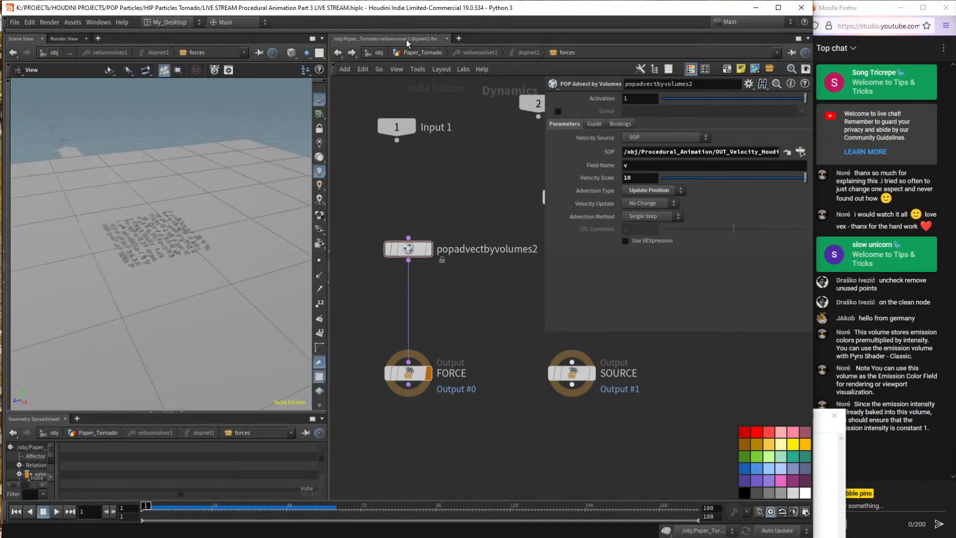
{"action": "left_click", "coordinate": [789, 155]}
{"action": "left_click", "coordinate": [505, 267]}
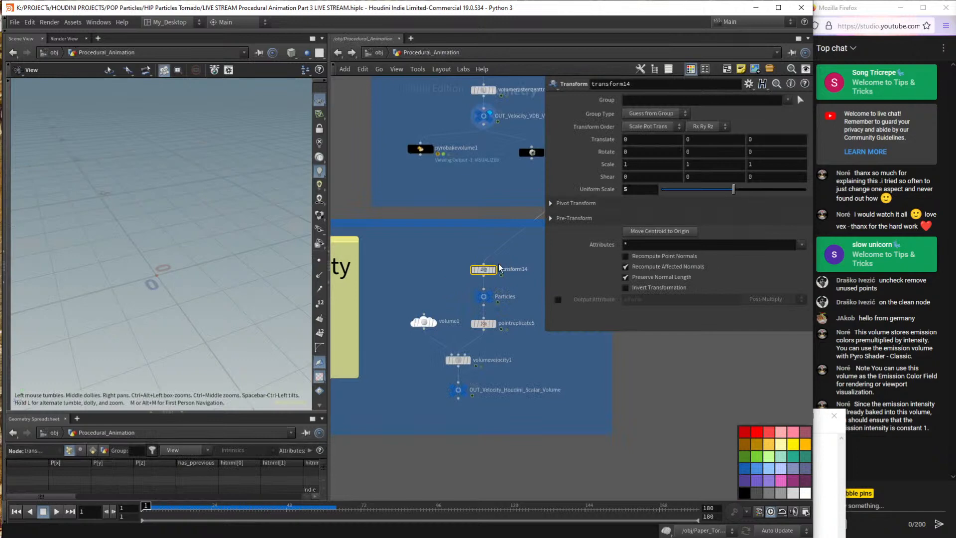
{"action": "mouse_move", "coordinate": [493, 299]}
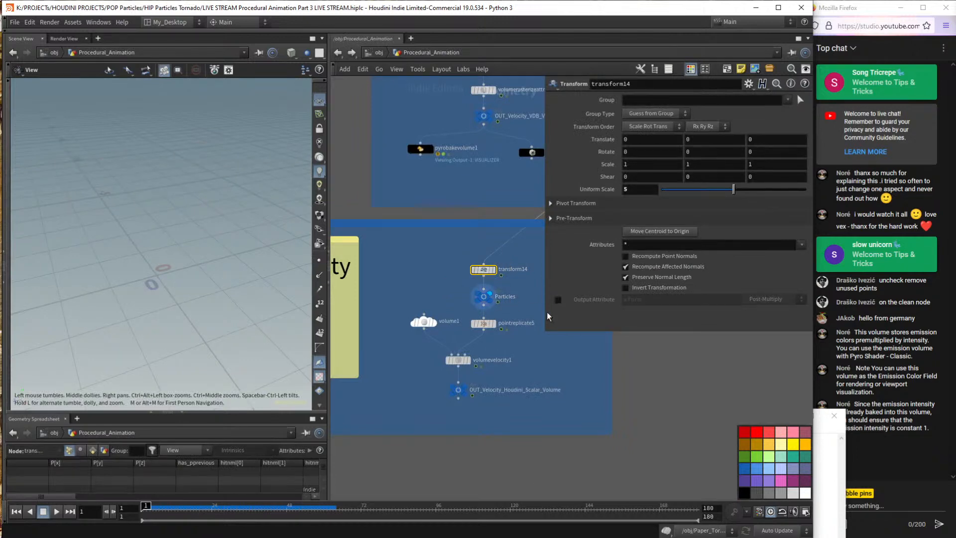
{"action": "key", "text": "Up"}
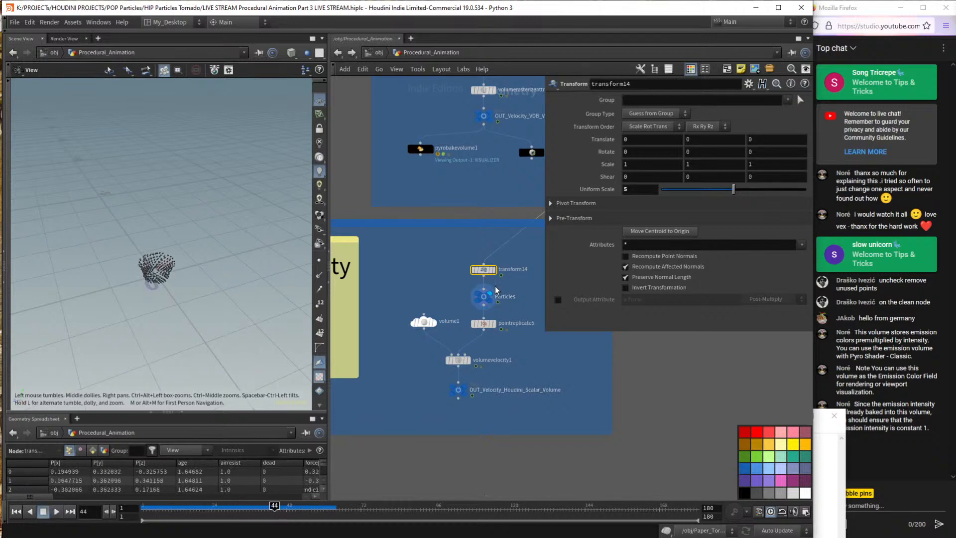
{"action": "key", "text": "Up"}
Bypass transform14 to inspect the tornado particles without the uniform scale.
{"action": "left_click", "coordinate": [473, 259]}
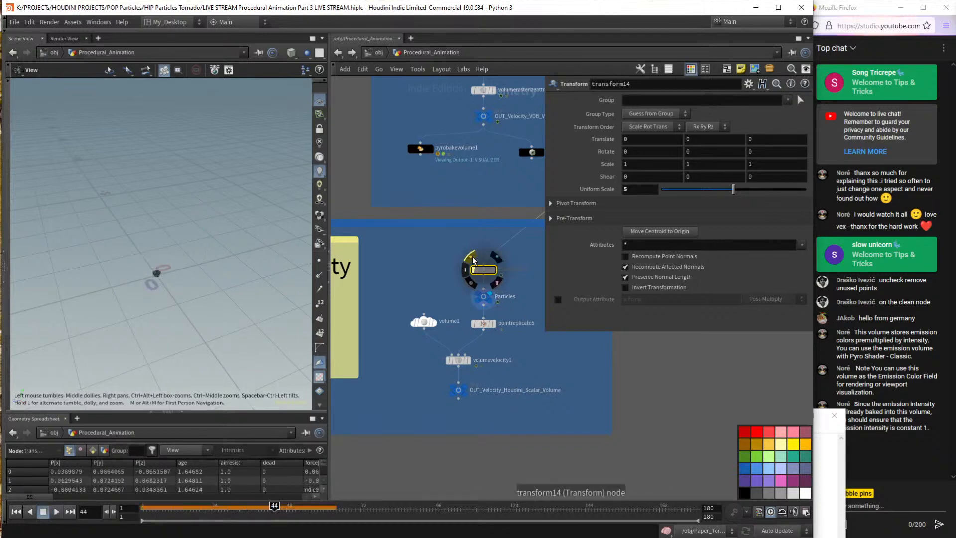
{"action": "scroll", "coordinate": [201, 269], "scroll_direction": "up", "scroll_amount": 6}
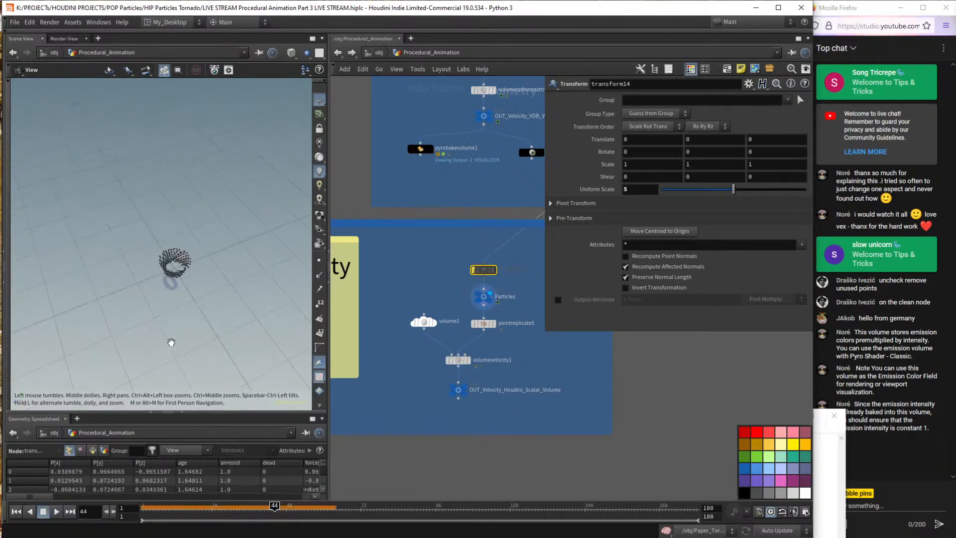
{"action": "scroll", "coordinate": [188, 266], "scroll_direction": "down", "scroll_amount": 8}
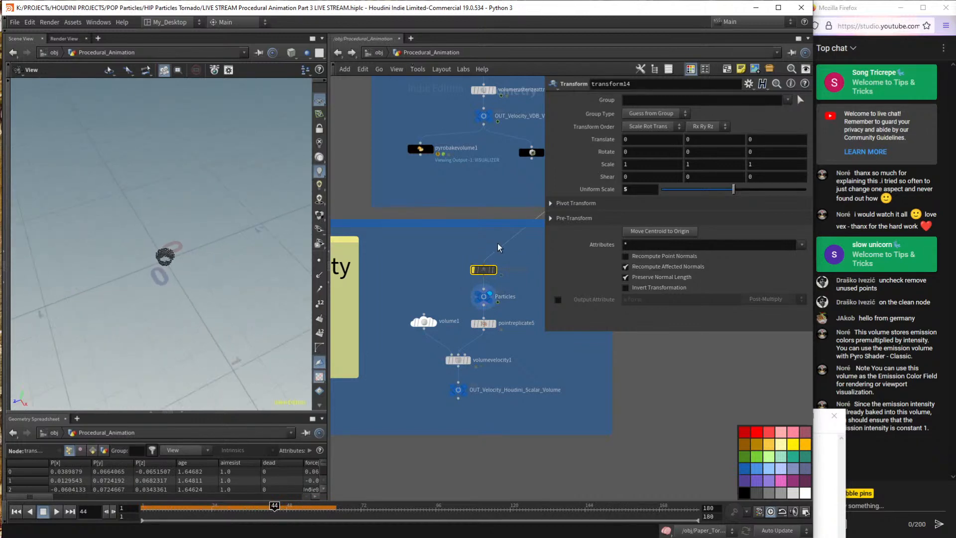
{"action": "left_click", "coordinate": [488, 298]}
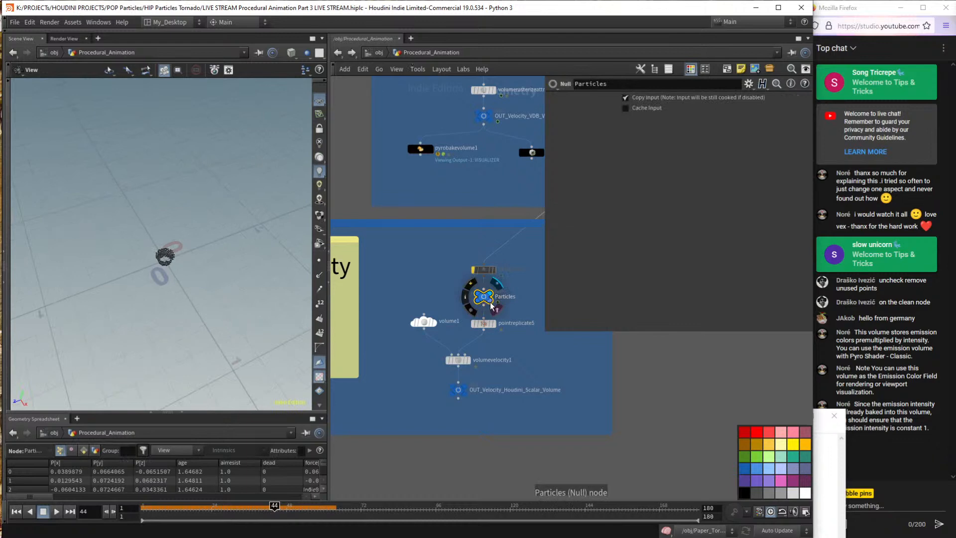
Display Procedural_Animation and Paper_Tornado together, and re-enable transform14 to compare the particles' size with the papers.
{"action": "key", "text": "u"}
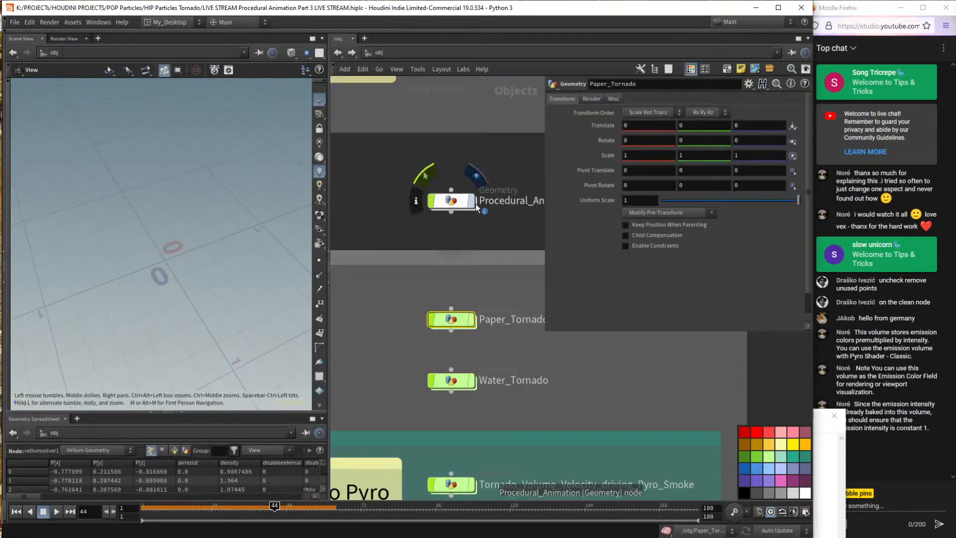
{"action": "left_click", "coordinate": [471, 319]}
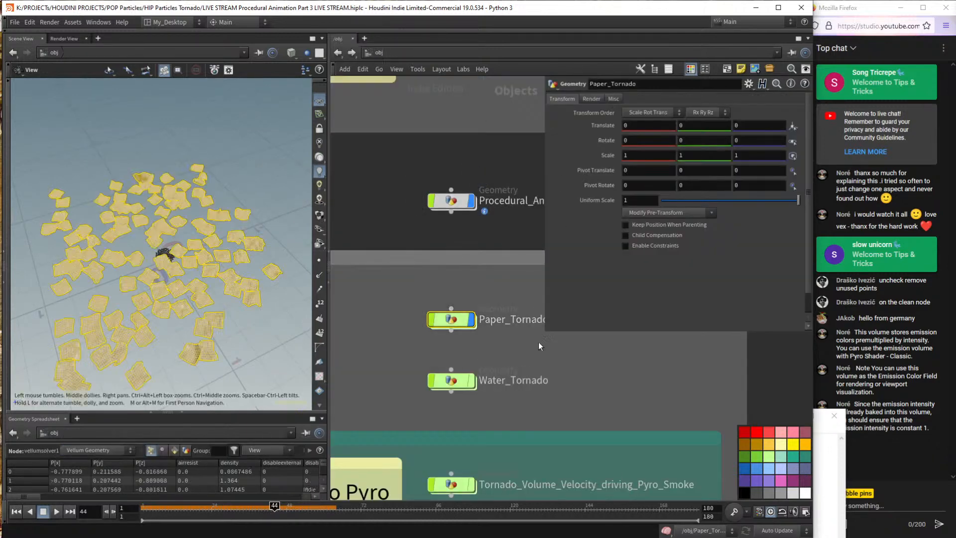
{"action": "double_click", "coordinate": [451, 200]}
{"action": "left_click", "coordinate": [479, 269]}
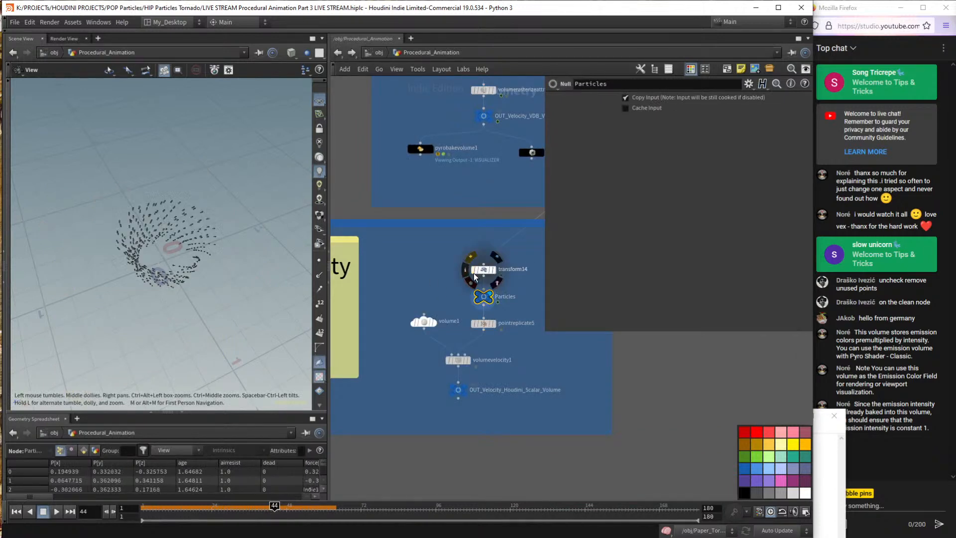
{"action": "left_click", "coordinate": [381, 52]}
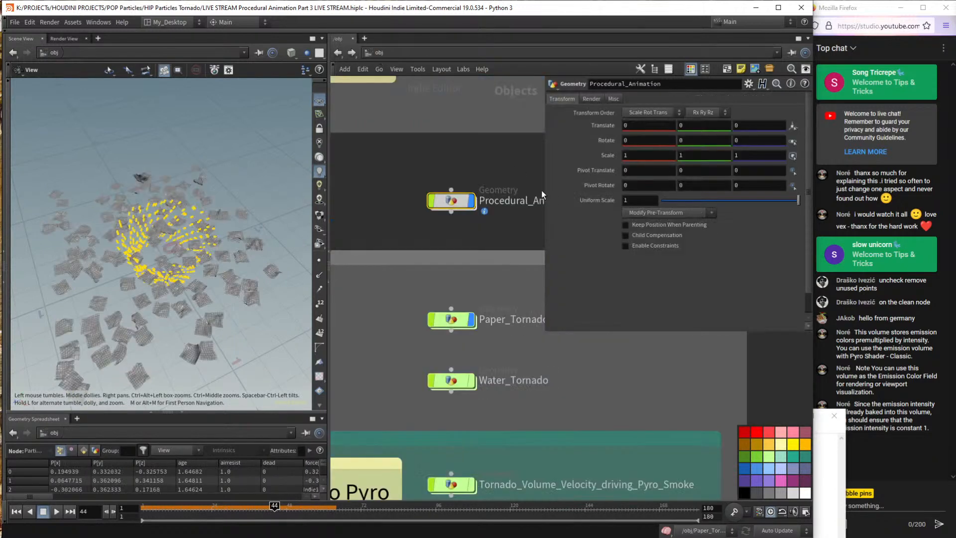
Check volumevelocity1, then return to the vellumsolver1 forces network in Paper_Tornado and replay the simulation from frame 1.
{"action": "double_click", "coordinate": [452, 201]}
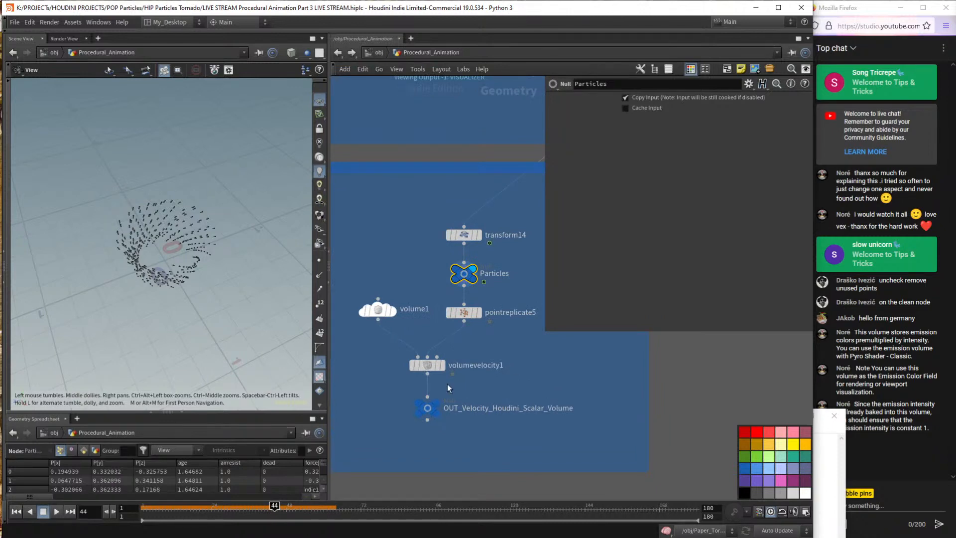
{"action": "left_click", "coordinate": [427, 365]}
{"action": "left_click", "coordinate": [379, 53]}
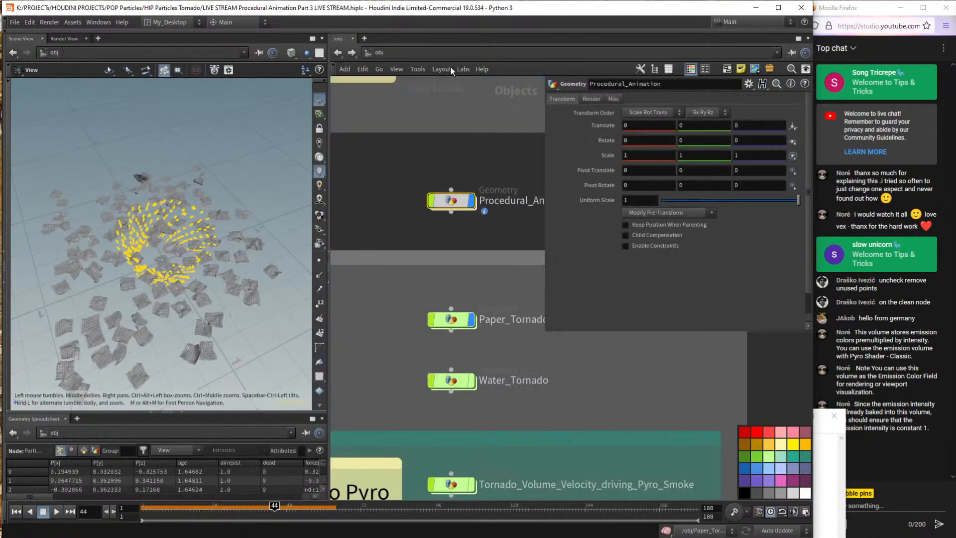
{"action": "double_click", "coordinate": [448, 325]}
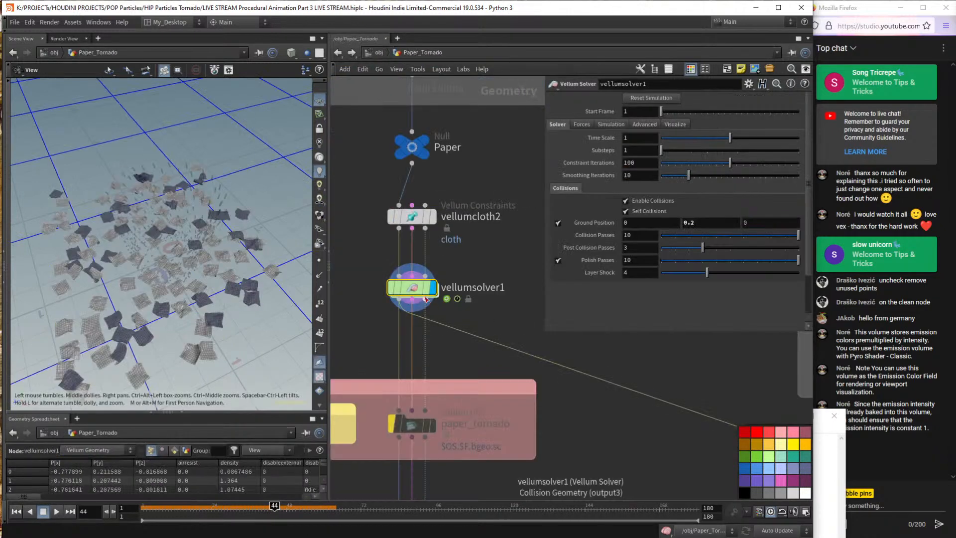
{"action": "double_click", "coordinate": [416, 293]}
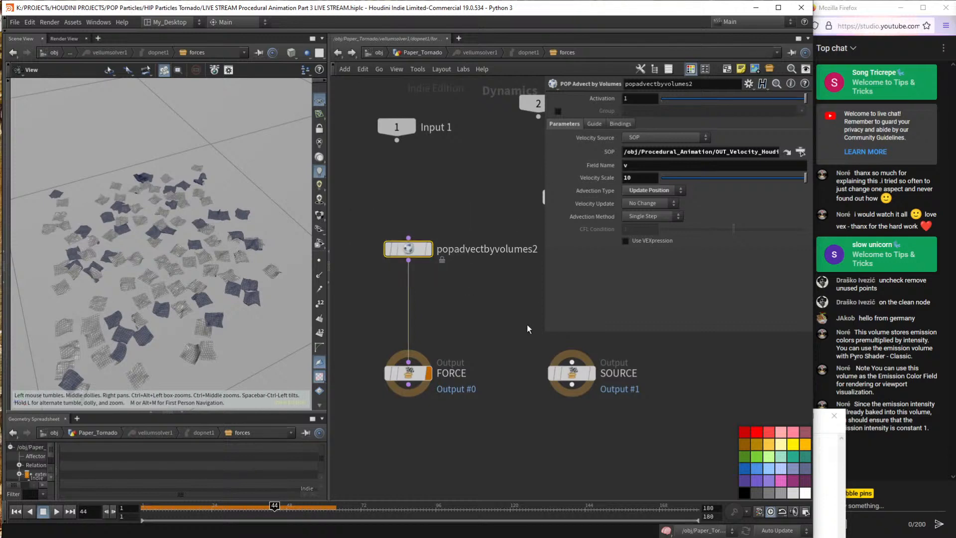
{"action": "key", "text": "ctrl+Up"}
{"action": "key", "text": "Up"}
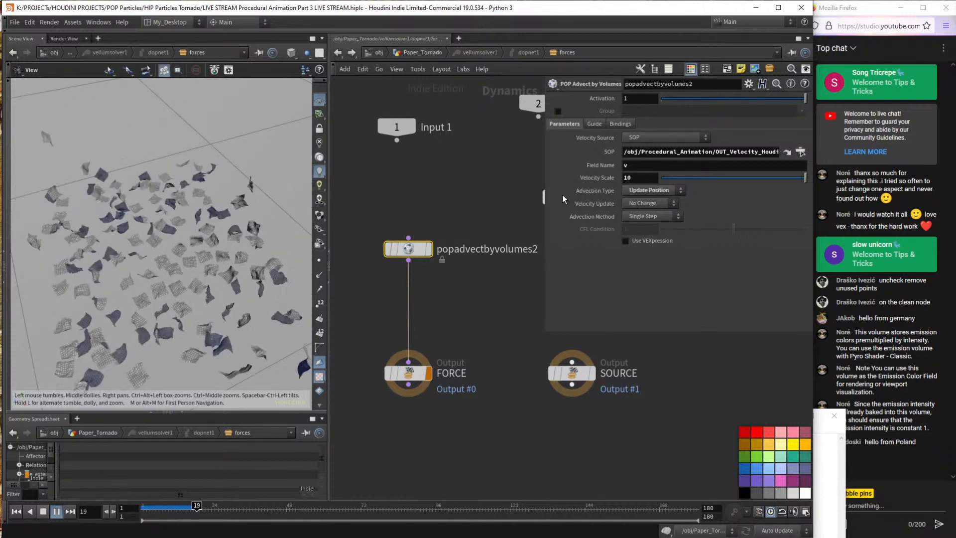
Change popadvectbyvolumes2's Advection Type to Update Velocity and play the simulation from frame 1 to frame 74.
{"action": "left_click", "coordinate": [657, 193]}
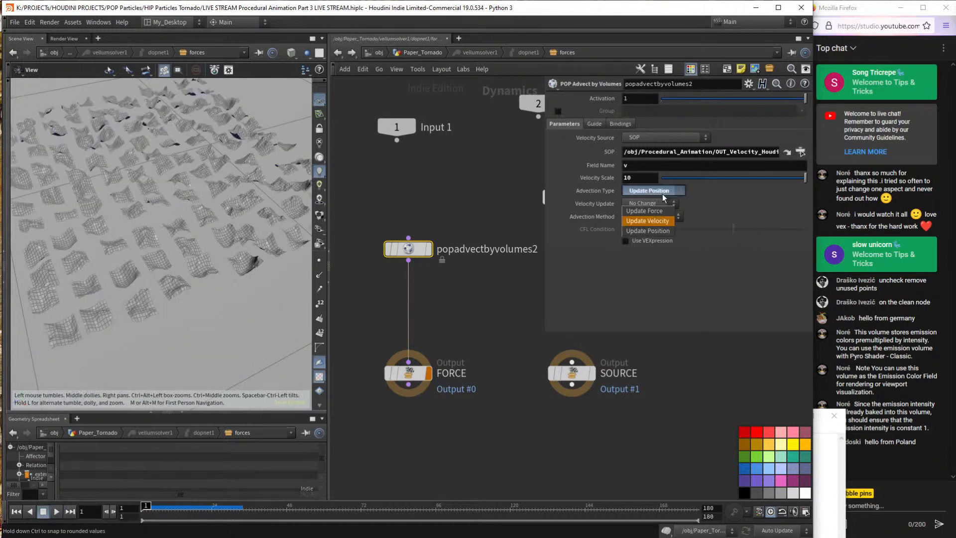
{"action": "left_click", "coordinate": [646, 225]}
{"action": "scroll", "coordinate": [174, 245], "scroll_direction": "down", "scroll_amount": 5}
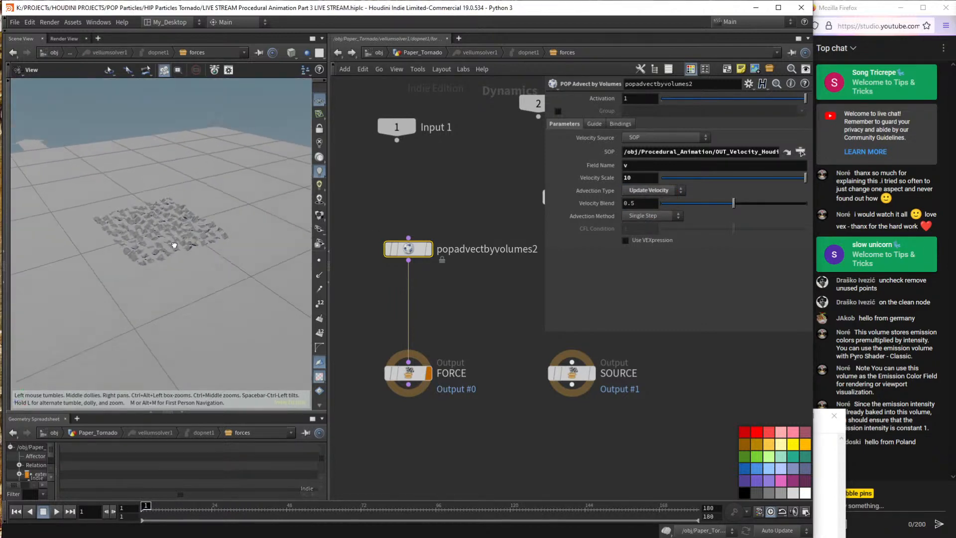
{"action": "left_click_drag", "start_coordinate": [175, 245], "coordinate": [185, 227]}
{"action": "key", "text": "Up"}
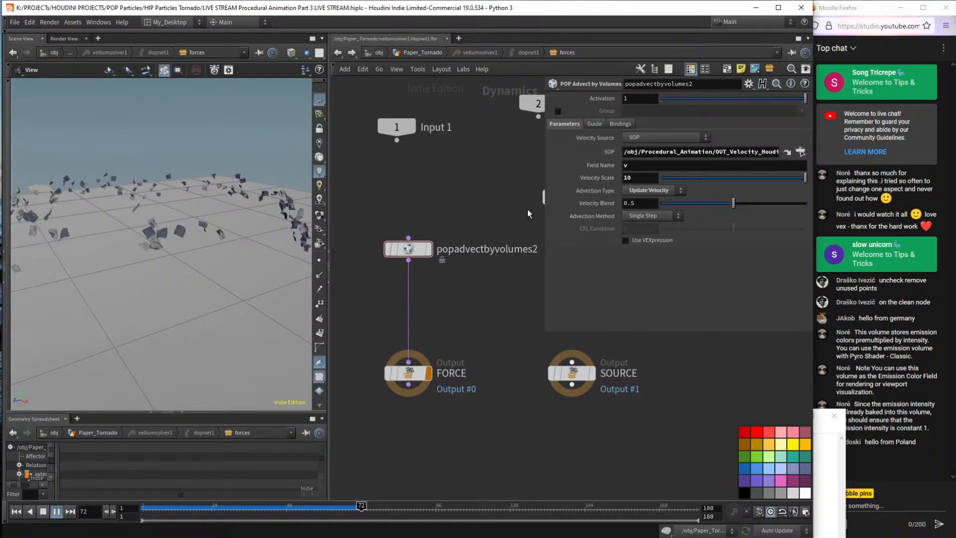
{"action": "key", "text": "Up"}
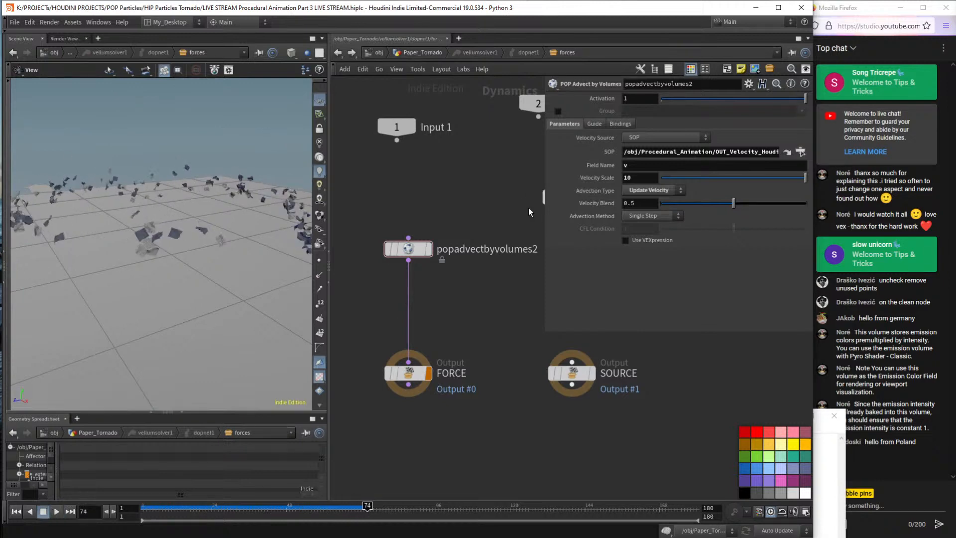
Play the papers' simulation a while longer, rewind it to frame 1, and check the latest live chat message.
{"action": "key", "text": "ctrl+Up"}
{"action": "key", "text": "Up"}
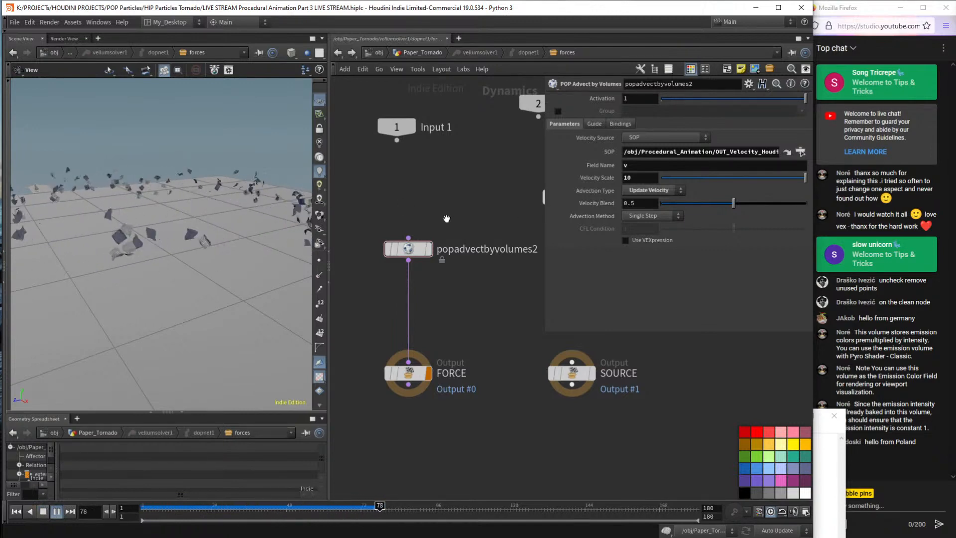
{"action": "key", "text": "Up"}
{"action": "key", "text": "ctrl+Up"}
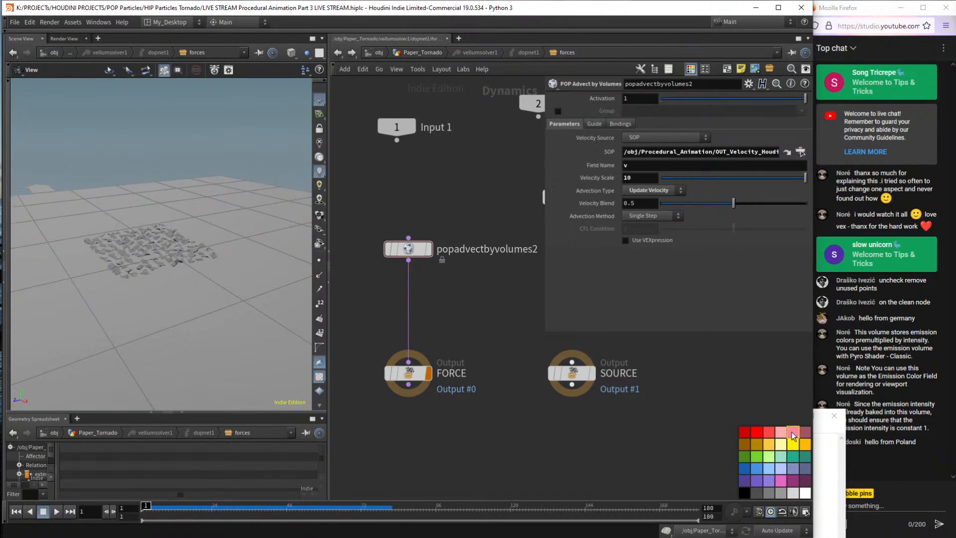
{"action": "left_click", "coordinate": [878, 441]}
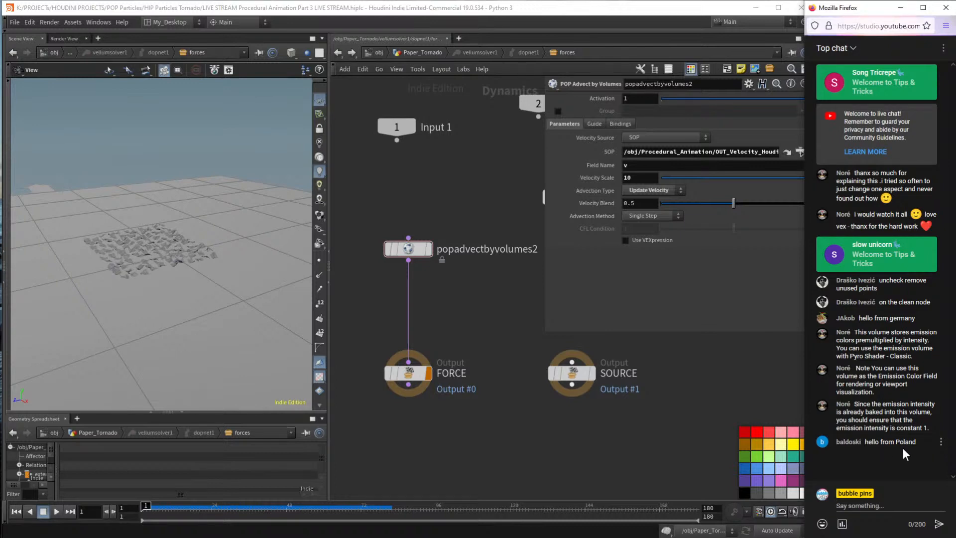
{"action": "left_click", "coordinate": [509, 342]}
{"action": "middle_click_drag", "start_coordinate": [494, 337], "coordinate": [473, 337]}
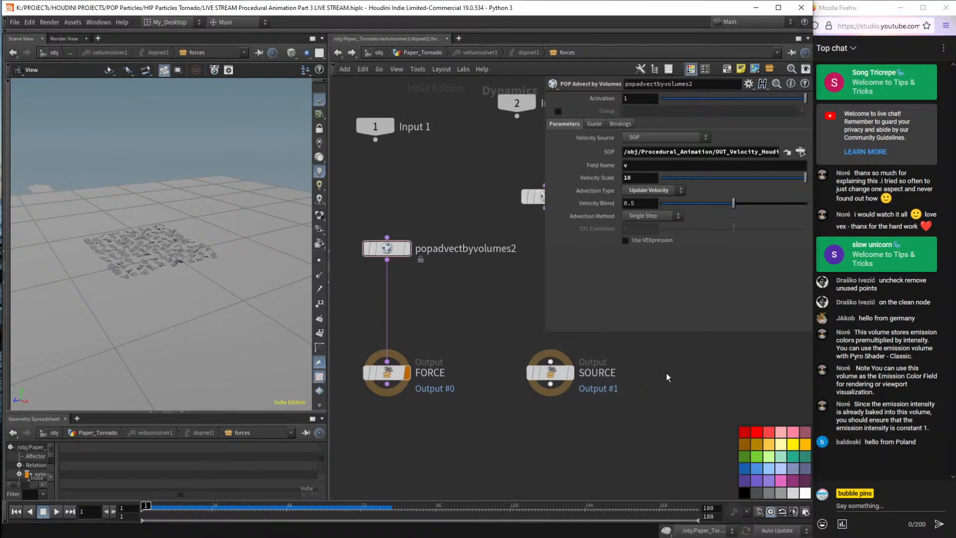
Leave the forces network for Paper_Tornado, then highlight "Why not stick with just the popforce formula?" in the Notepad file topics part 3.txt.
{"action": "left_click", "coordinate": [414, 52]}
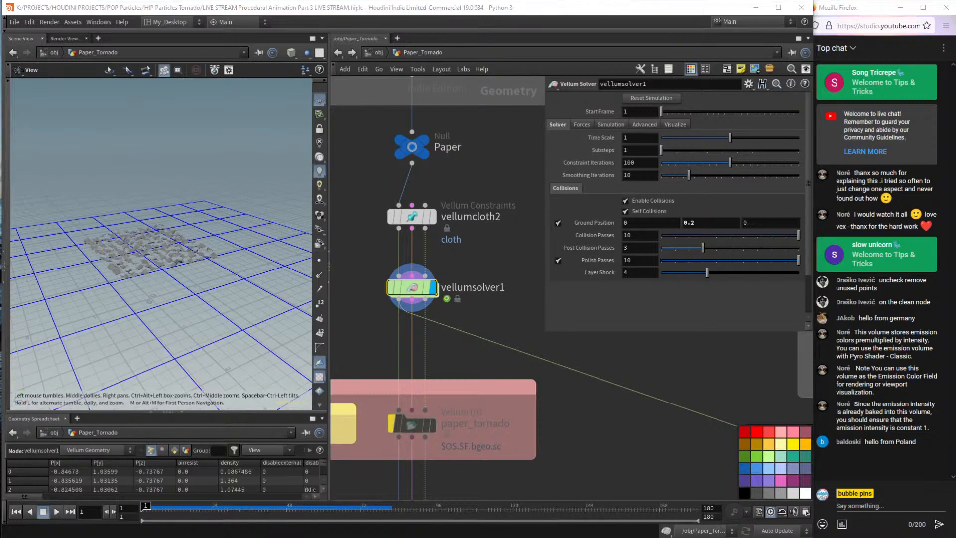
{"action": "key", "text": "alt+Tab"}
{"action": "left_click", "coordinate": [474, 189]}
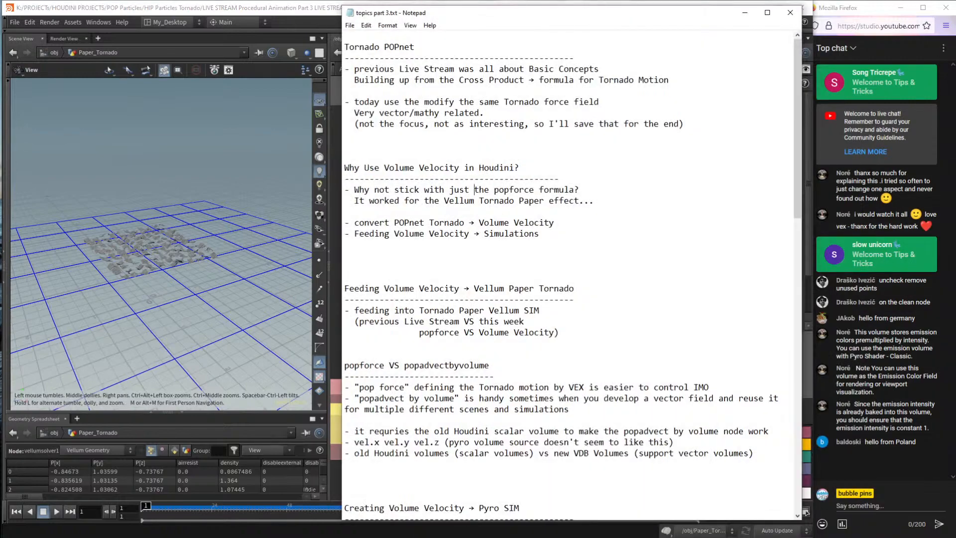
{"action": "left_click_drag", "start_coordinate": [579, 190], "coordinate": [359, 189]}
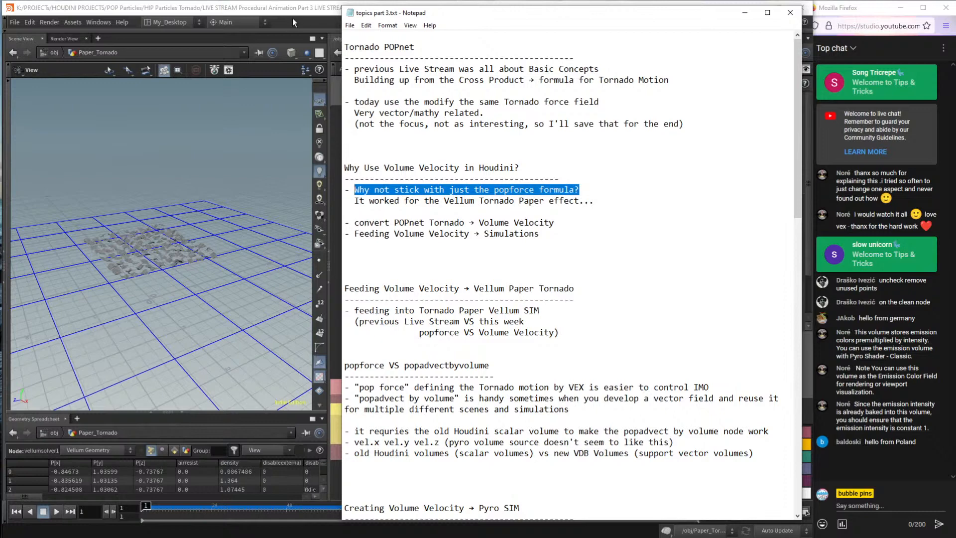
Back in Houdini's vellumsolver1 forces network, move popadvectbyvolumes2 below popadvectbyvolumes1 and shift the sticky note away from both nodes.
{"action": "left_click", "coordinate": [245, 22]}
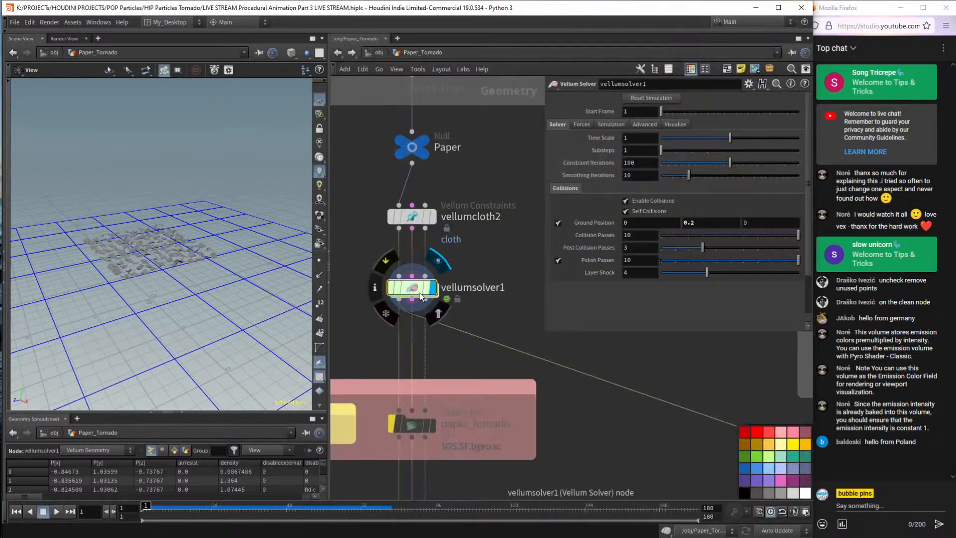
{"action": "double_click", "coordinate": [409, 277]}
{"action": "middle_click_drag", "start_coordinate": [423, 299], "coordinate": [466, 324]}
{"action": "left_click_drag", "start_coordinate": [422, 293], "coordinate": [533, 298]}
{"action": "middle_click_drag", "start_coordinate": [510, 321], "coordinate": [474, 318]}
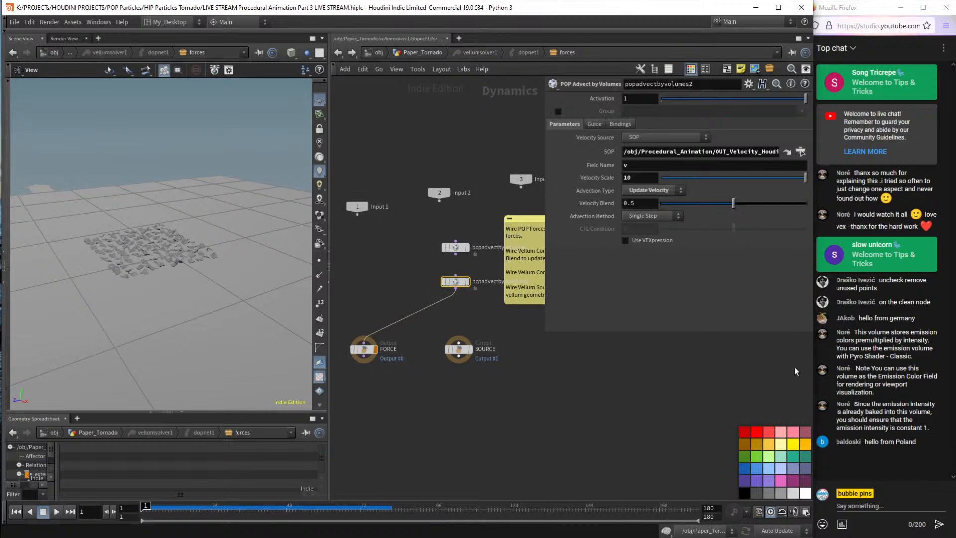
{"action": "middle_click_drag", "start_coordinate": [571, 357], "coordinate": [477, 375]}
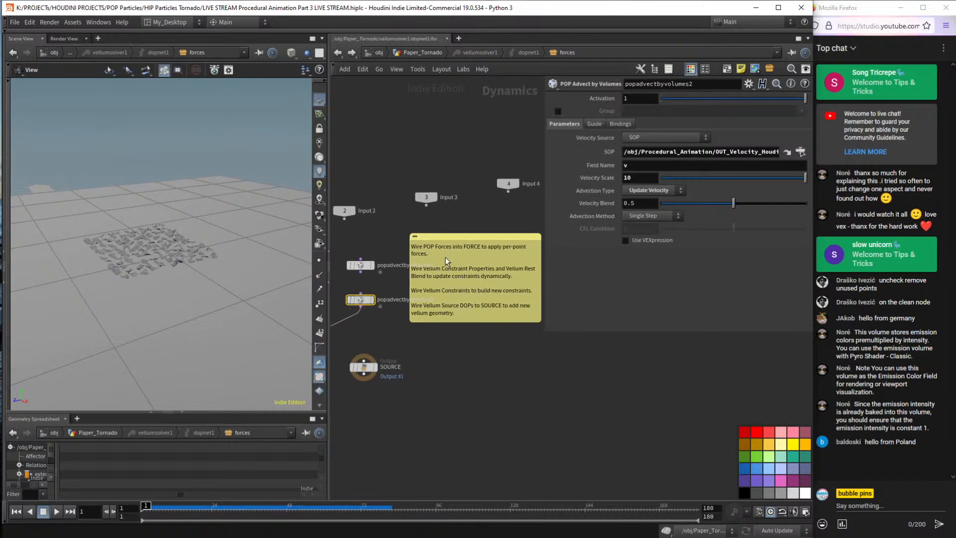
{"action": "left_click_drag", "start_coordinate": [409, 264], "coordinate": [452, 264]}
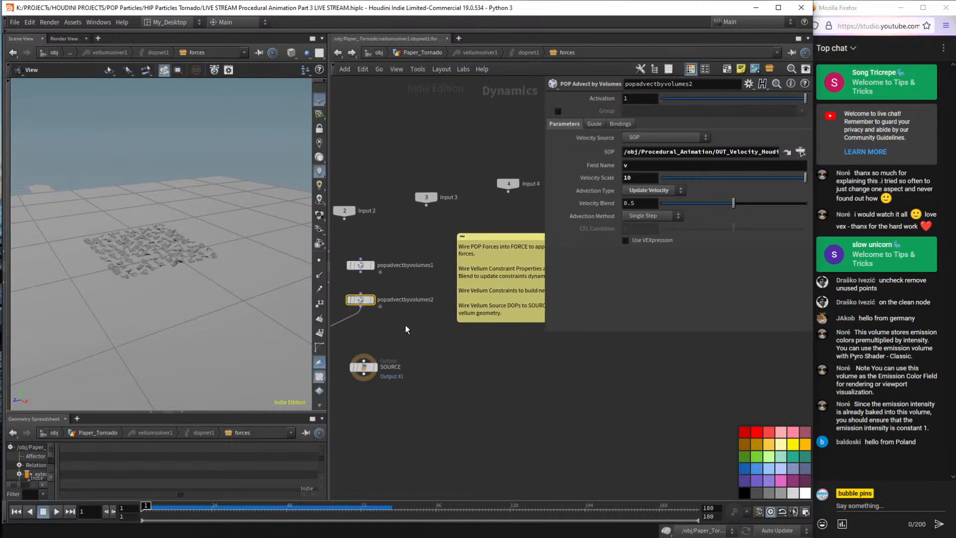
Move popforce1 and popdrag1 together slightly upward, away from the popforce2 and popdrag2 pair.
{"action": "middle_click_drag", "start_coordinate": [402, 326], "coordinate": [503, 339]}
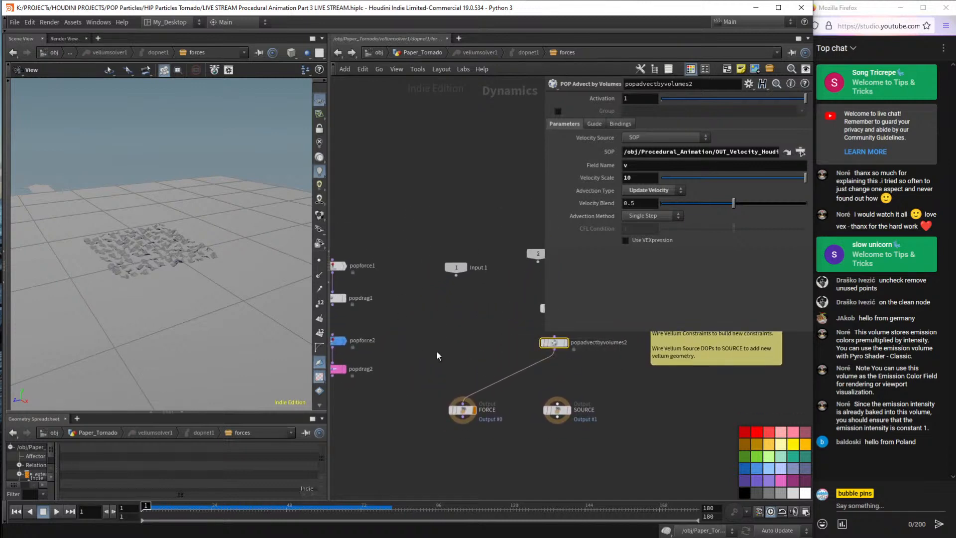
{"action": "middle_click_drag", "start_coordinate": [437, 351], "coordinate": [482, 351]}
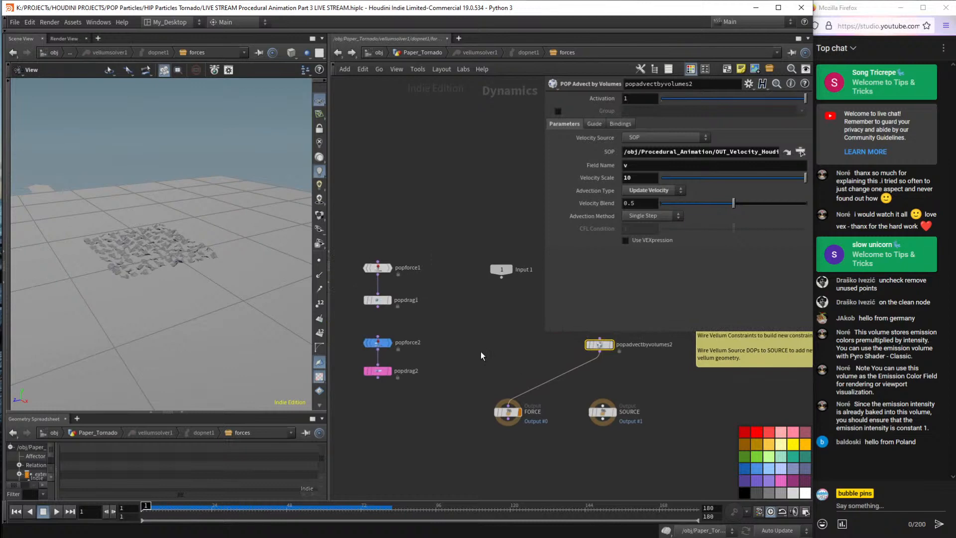
{"action": "left_click", "coordinate": [470, 339]}
{"action": "middle_click_drag", "start_coordinate": [515, 355], "coordinate": [375, 308]}
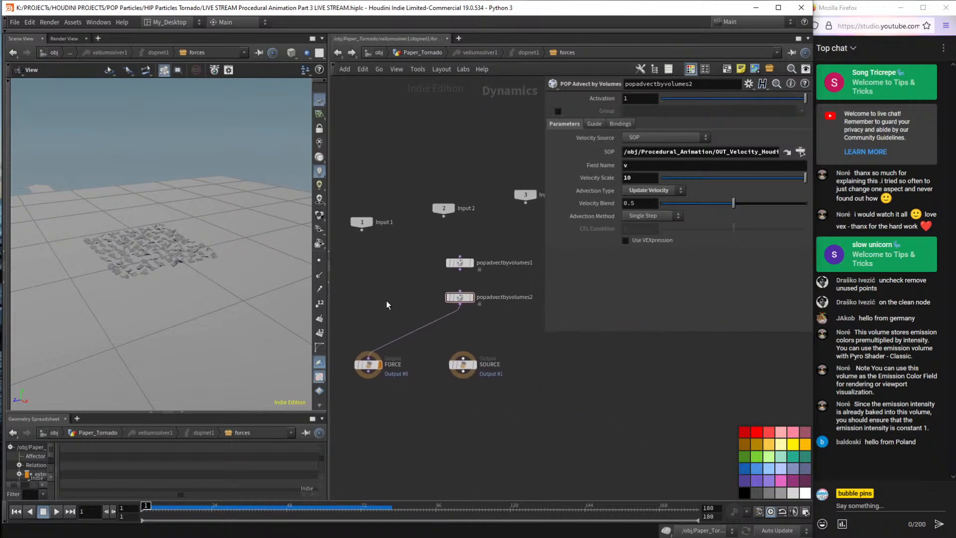
{"action": "left_click_drag", "start_coordinate": [418, 292], "coordinate": [502, 316]}
{"action": "middle_click_drag", "start_coordinate": [377, 304], "coordinate": [404, 292]}
{"action": "left_click_drag", "start_coordinate": [404, 292], "coordinate": [331, 221]}
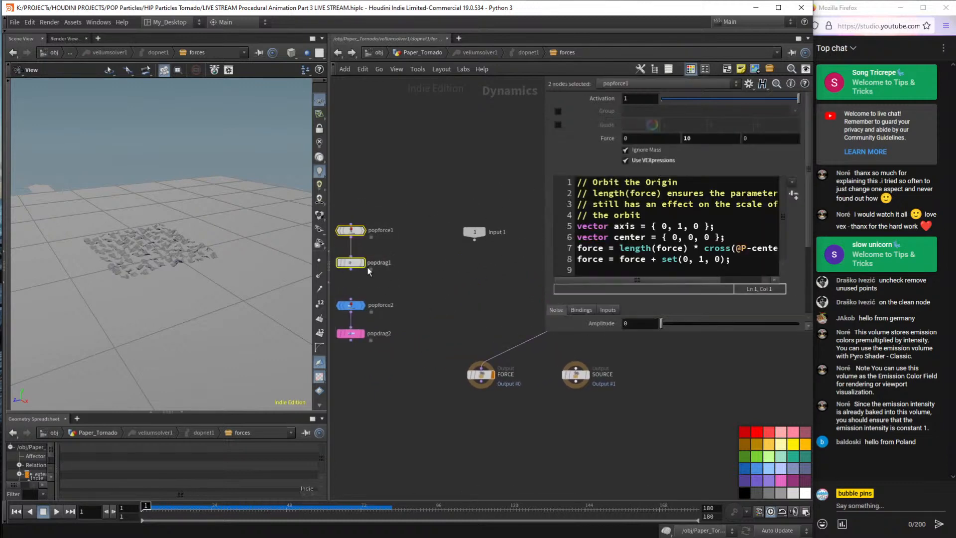
{"action": "mouse_move", "coordinate": [367, 267]}
{"action": "left_mouse_down"}
{"action": "mouse_move", "coordinate": [481, 319]}
{"action": "mouse_move", "coordinate": [398, 261]}
{"action": "mouse_move", "coordinate": [353, 254]}
{"action": "left_mouse_up"}
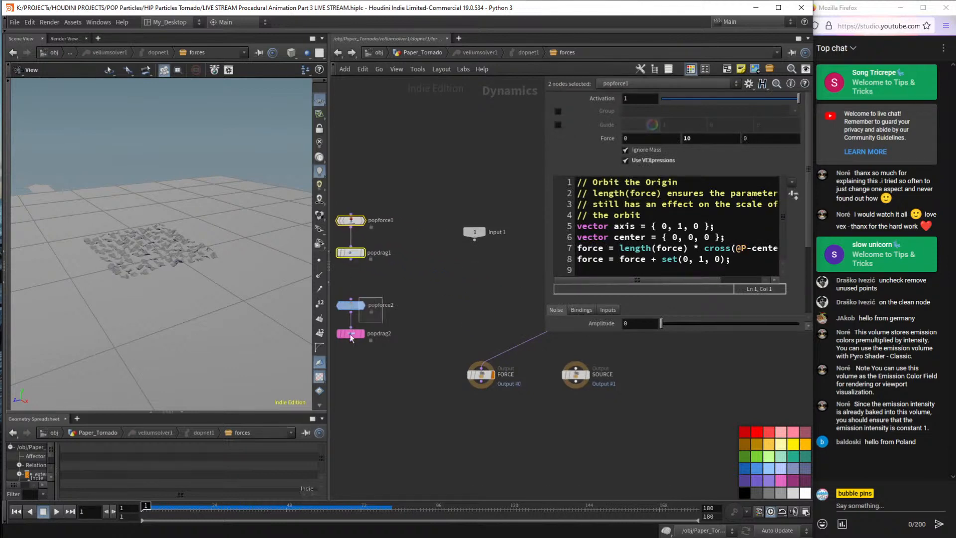
Move popforce2 and popdrag2 above the FORCE output and wire popdrag2 into it in place of popadvectbyvolumes2.
{"action": "left_click_drag", "start_coordinate": [343, 349], "coordinate": [333, 295]}
{"action": "left_click_drag", "start_coordinate": [351, 332], "coordinate": [481, 330]}
{"action": "scroll", "coordinate": [442, 283], "scroll_direction": "up", "scroll_amount": 5}
{"action": "left_click", "coordinate": [420, 273]}
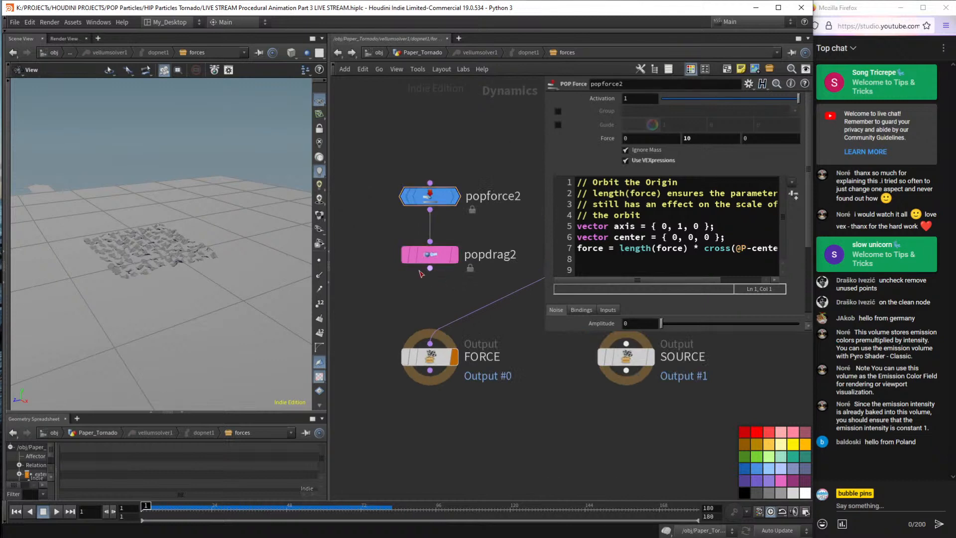
{"action": "left_click_drag", "start_coordinate": [429, 269], "coordinate": [430, 344]}
Play the popforce2-driven simulation, replay it from frame 1, and compare the settings of popadvectbyvolumes1 and popadvectbyvolumes2.
{"action": "key", "text": "Up"}
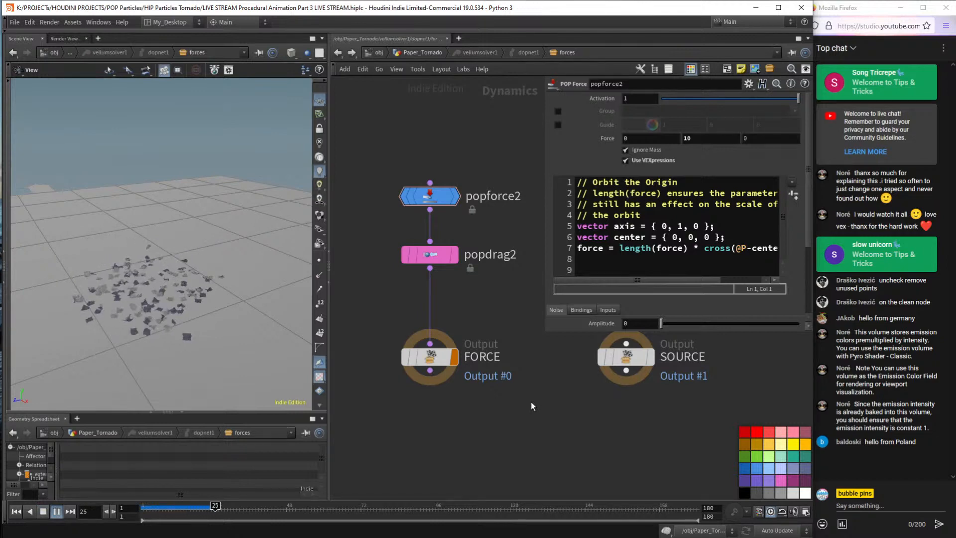
{"action": "key", "text": "ctrl+Up"}
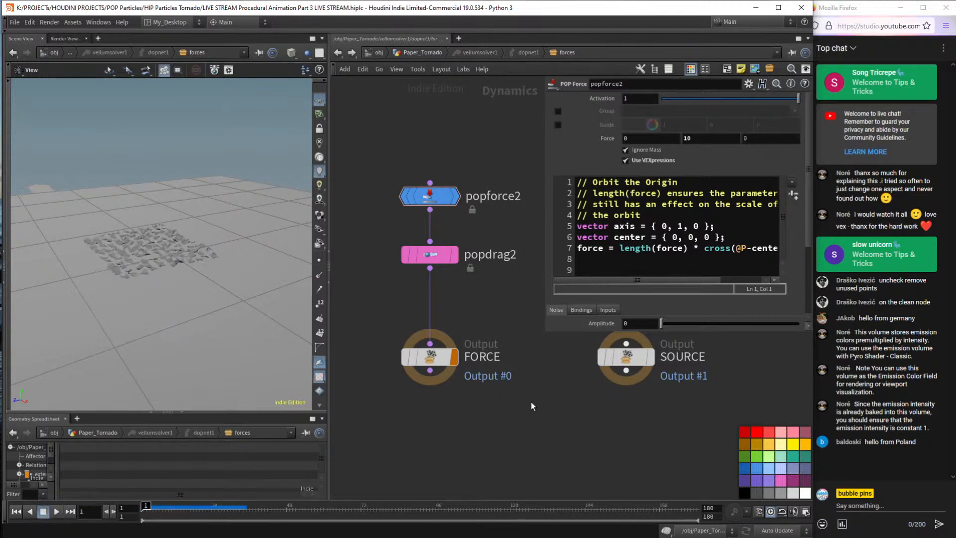
{"action": "key", "text": "h"}
{"action": "left_click_drag", "start_coordinate": [464, 274], "coordinate": [518, 200]}
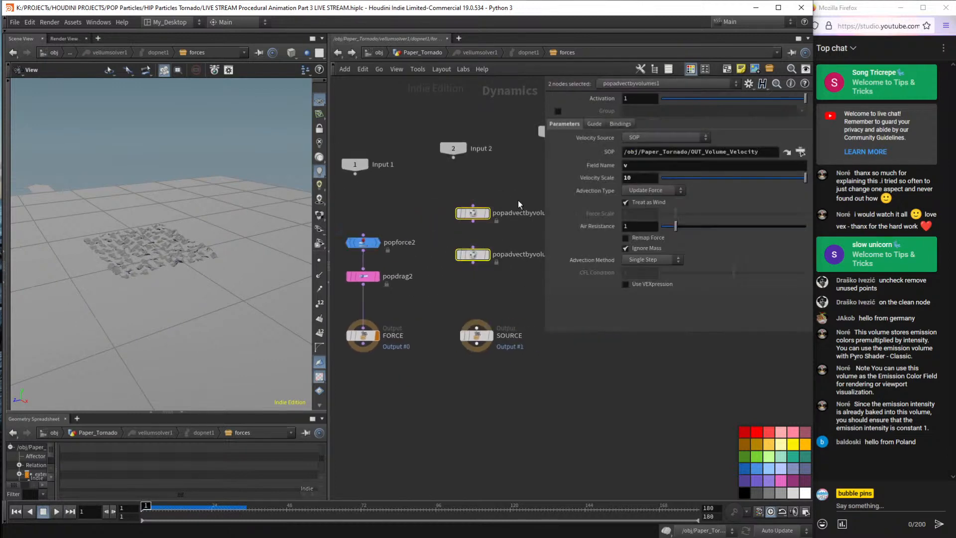
{"action": "key", "text": "Up"}
{"action": "left_click", "coordinate": [494, 282]}
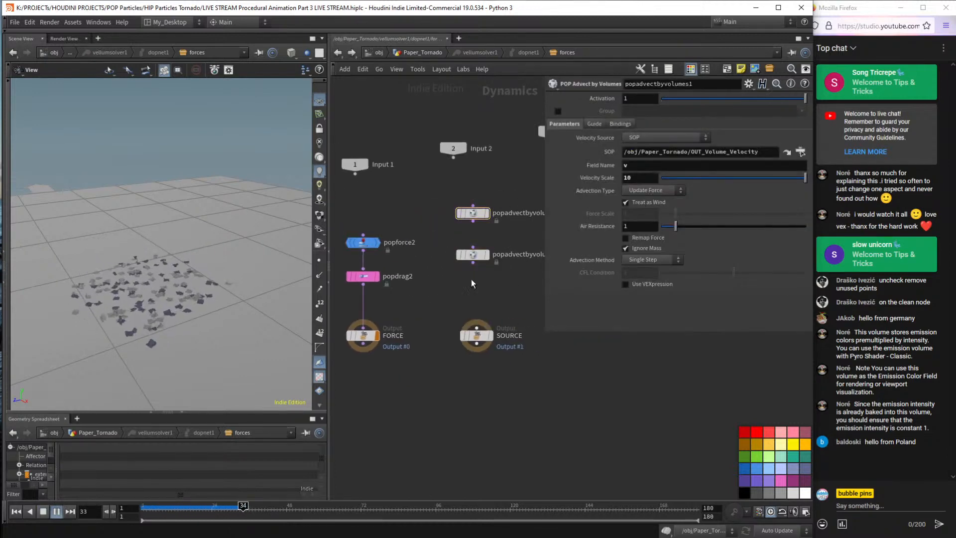
{"action": "left_click_drag", "start_coordinate": [538, 246], "coordinate": [459, 278]}
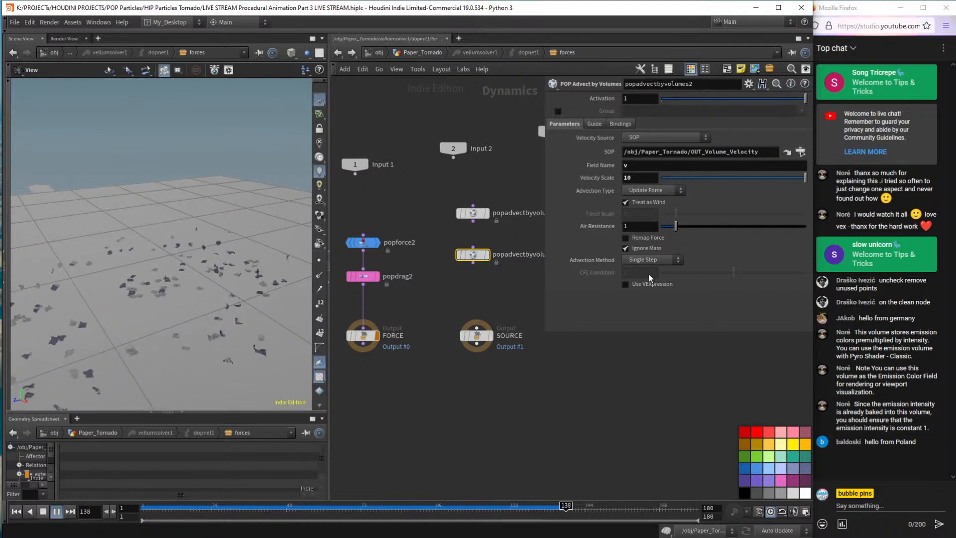
Undo the last parameter changes on popadvectbyvolumes2 and rewind the simulation to frame 1.
{"action": "key", "text": "ctrl+z"}
{"action": "key", "text": "ctrl+z"}
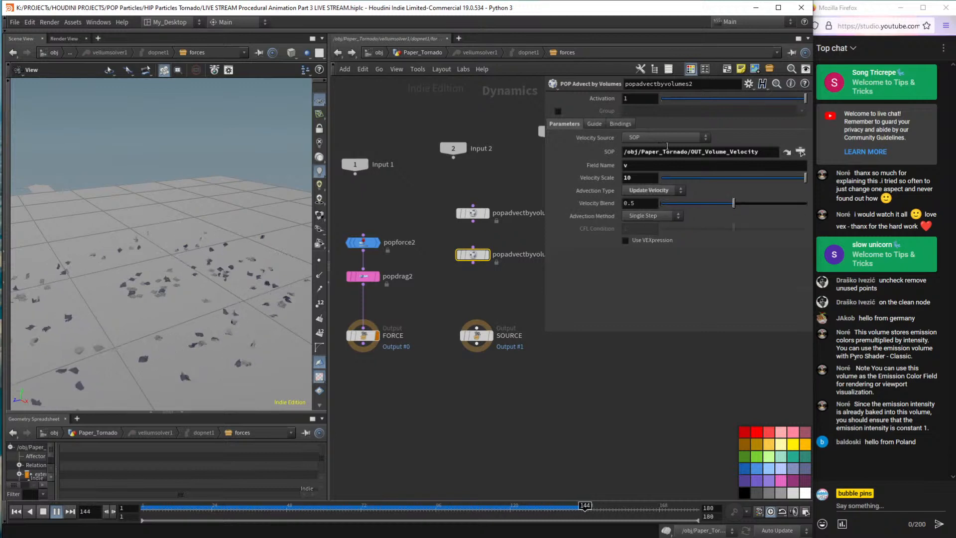
{"action": "key", "text": "ctrl+Up"}
Open the Procedural_Animation network, search its available nodes for "nia" without adding one, and look over the Tornado network boxes.
{"action": "left_click", "coordinate": [399, 52]}
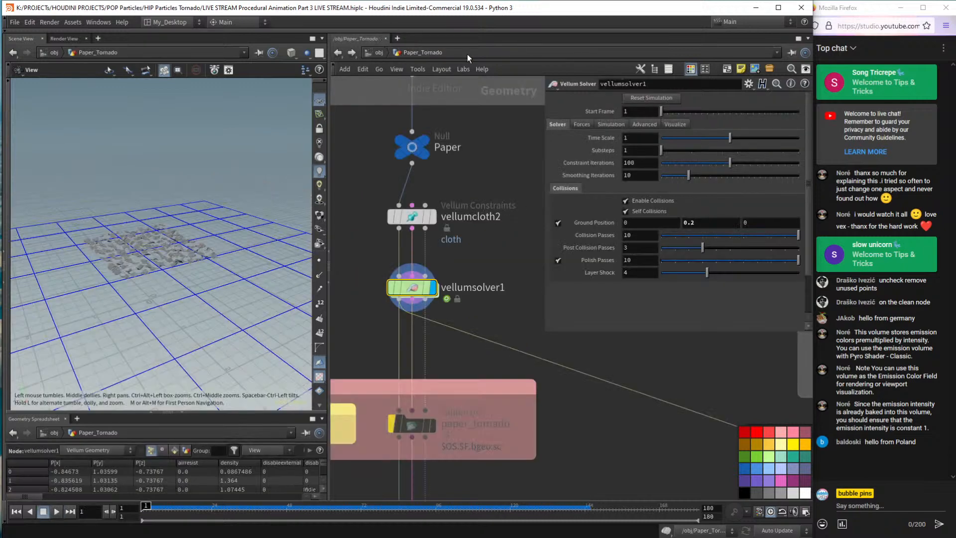
{"action": "left_click", "coordinate": [378, 52]}
{"action": "double_click", "coordinate": [469, 199]}
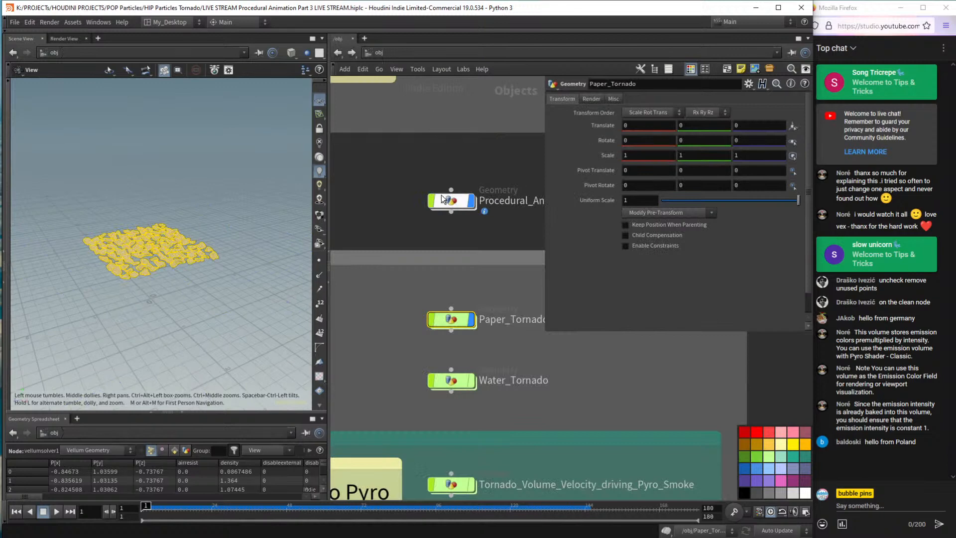
{"action": "middle_click_drag", "start_coordinate": [627, 449], "coordinate": [524, 431]}
{"action": "scroll", "coordinate": [524, 427], "scroll_direction": "down", "scroll_amount": 7}
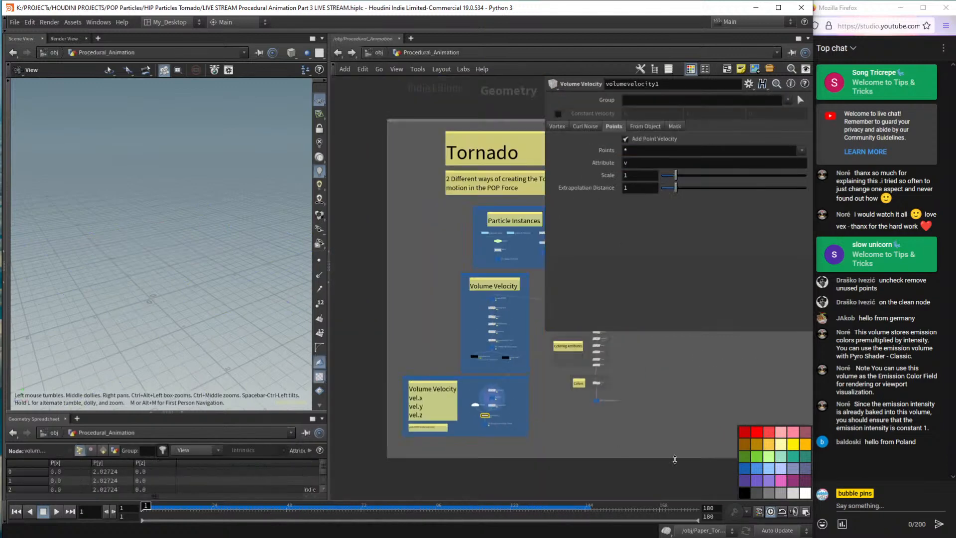
{"action": "middle_click_drag", "start_coordinate": [672, 455], "coordinate": [326, 423]}
{"action": "key", "text": "Tab"}
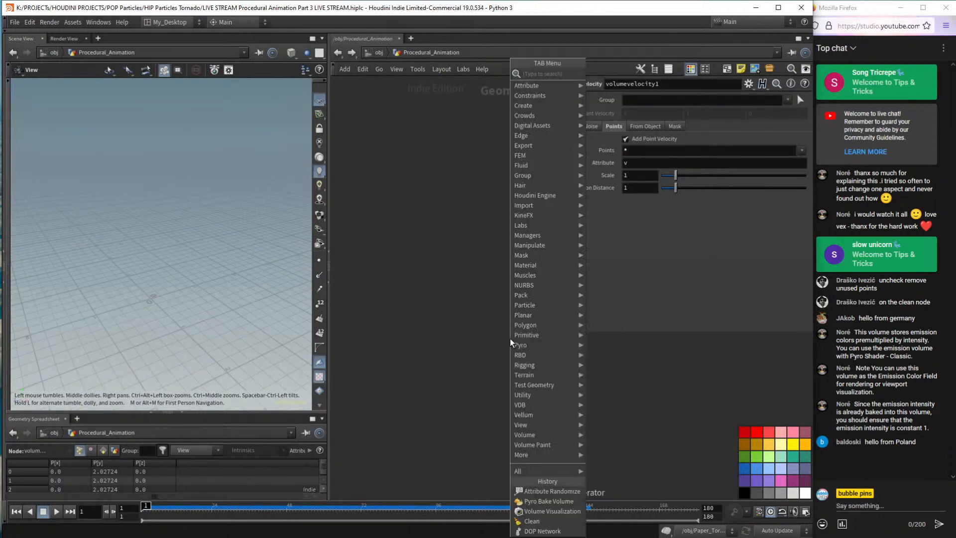
{"action": "type", "text": "nia"}
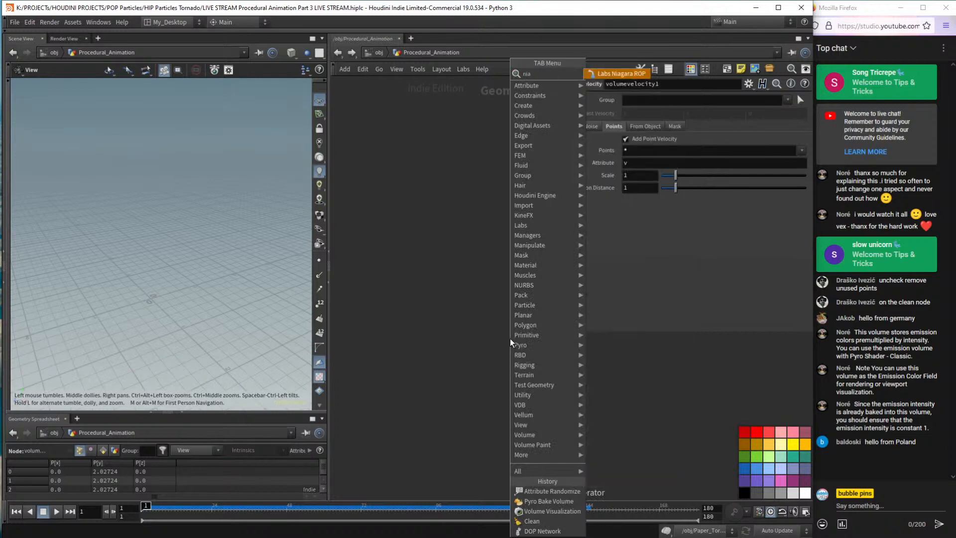
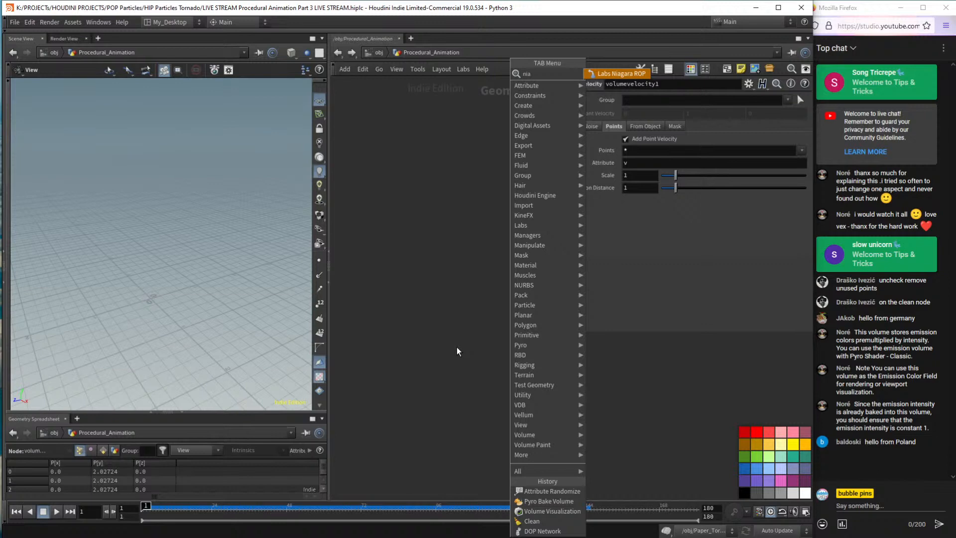
{"action": "left_click", "coordinate": [373, 319]}
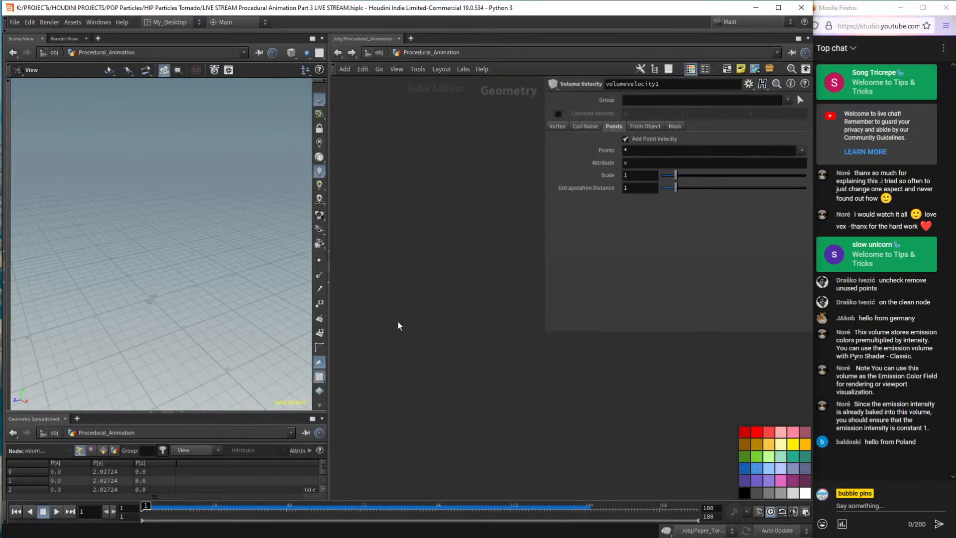
{"action": "scroll", "coordinate": [405, 320], "scroll_direction": "down", "scroll_amount": 3}
{"action": "middle_click_drag", "start_coordinate": [398, 329], "coordinate": [570, 345]}
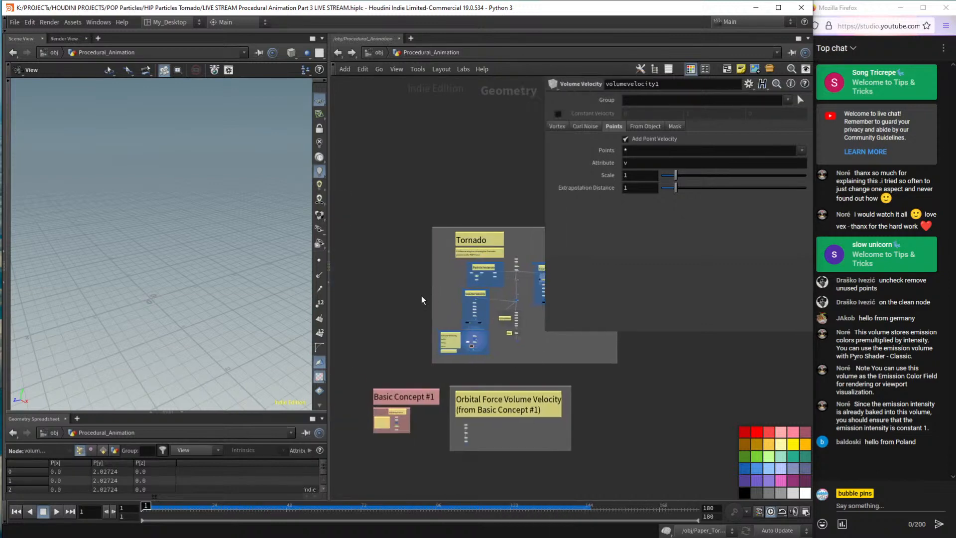
Return to the forces network of vellumsolver1 in Paper_Tornado and inspect popforce2's VEXpression against popadvectbyvolumes2's settings.
{"action": "left_click", "coordinate": [379, 54]}
{"action": "double_click", "coordinate": [451, 319]}
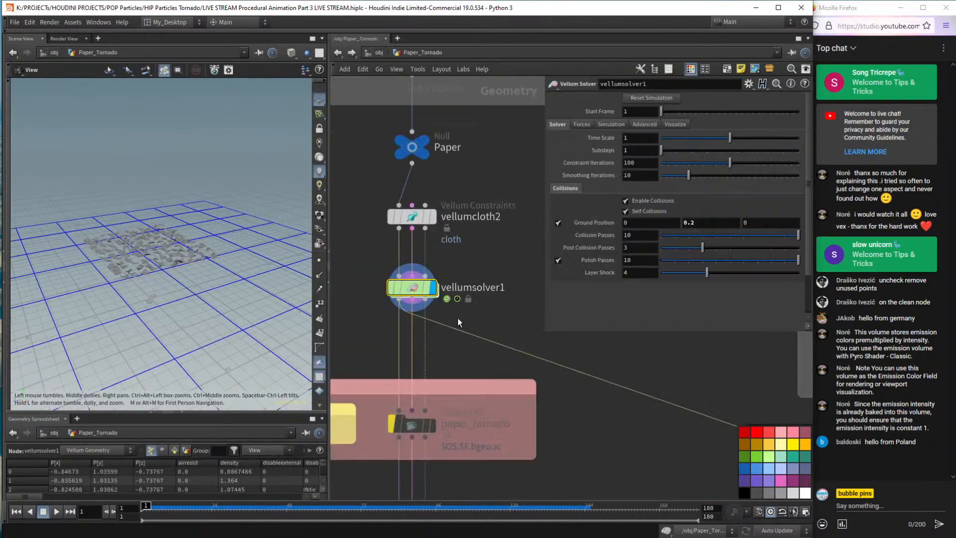
{"action": "double_click", "coordinate": [421, 287]}
{"action": "middle_click_drag", "start_coordinate": [404, 295], "coordinate": [424, 306]}
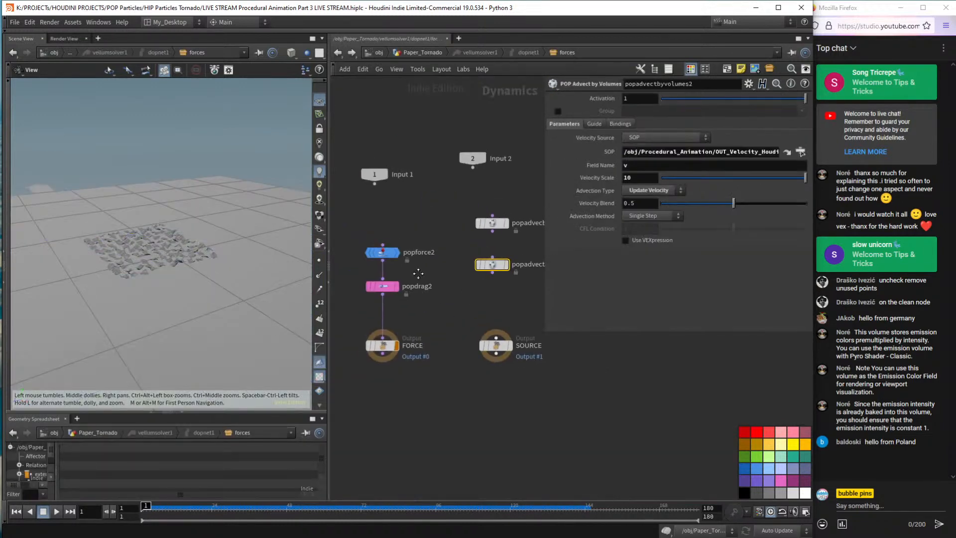
{"action": "left_click", "coordinate": [382, 252]}
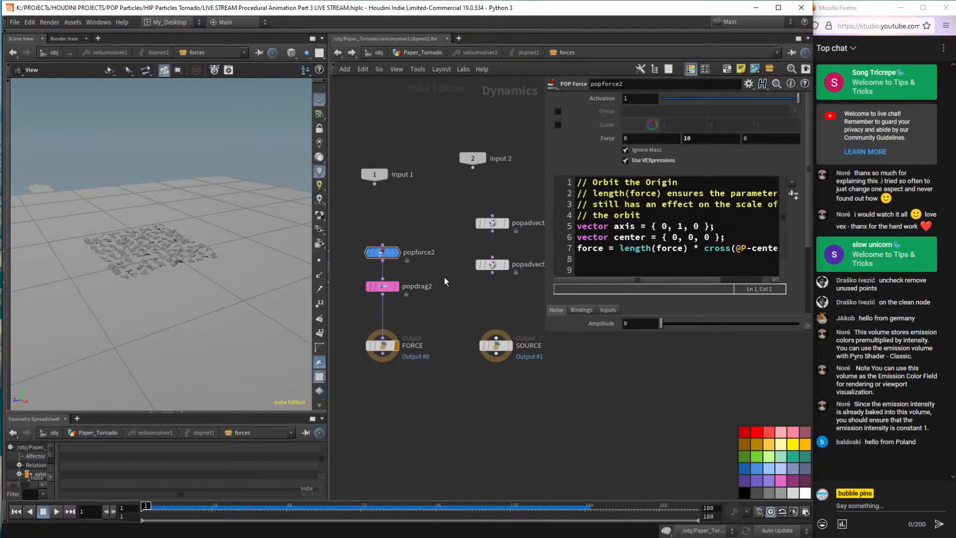
{"action": "left_click_drag", "start_coordinate": [445, 295], "coordinate": [523, 252]}
{"action": "middle_click_drag", "start_coordinate": [428, 307], "coordinate": [467, 314]}
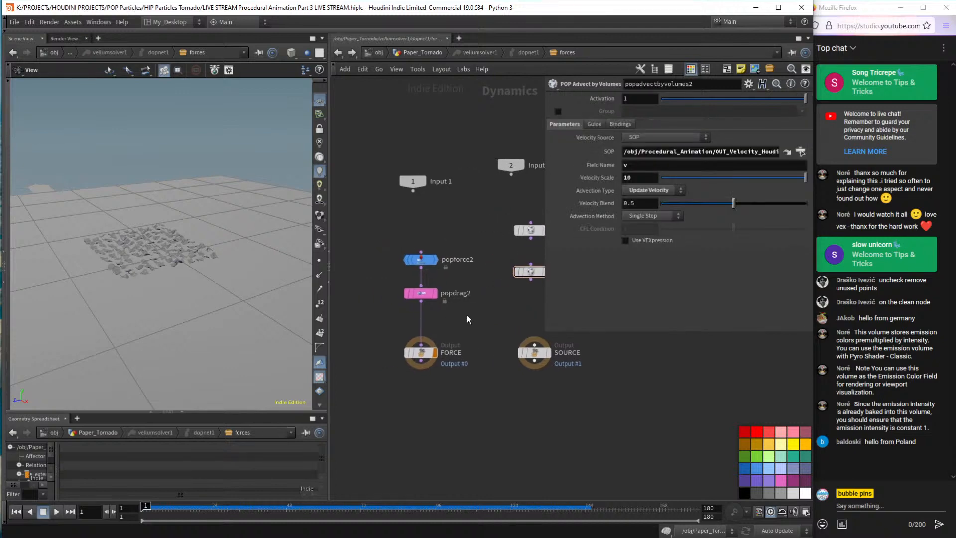
Move popforce2 and popdrag2 aside and connect popadvectbyvolumes2 to the FORCE output in their place.
{"action": "left_click_drag", "start_coordinate": [467, 315], "coordinate": [409, 253]}
{"action": "left_click_drag", "start_coordinate": [430, 298], "coordinate": [352, 297]}
{"action": "middle_click_drag", "start_coordinate": [453, 304], "coordinate": [458, 299]}
{"action": "left_click_drag", "start_coordinate": [533, 269], "coordinate": [426, 290]}
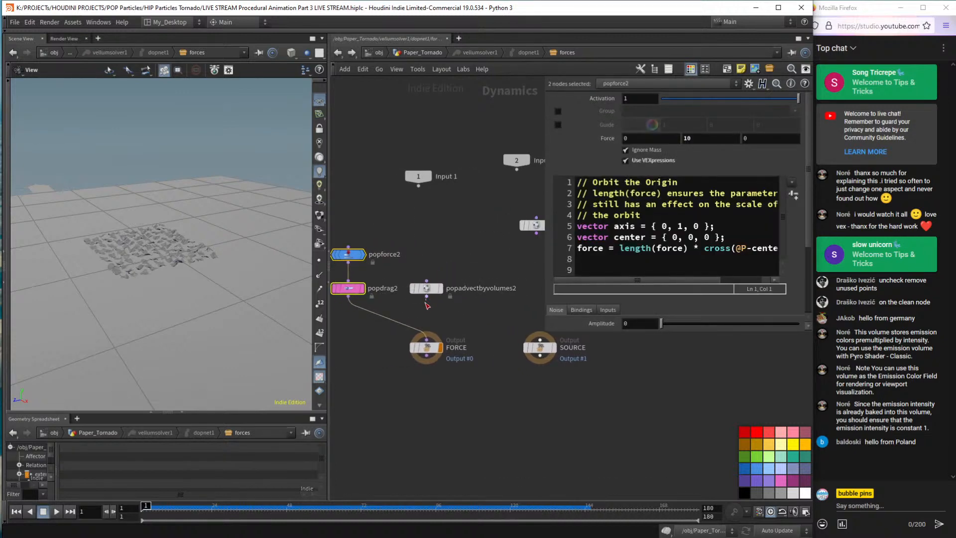
{"action": "left_click", "coordinate": [427, 297]}
{"action": "left_click", "coordinate": [426, 339]}
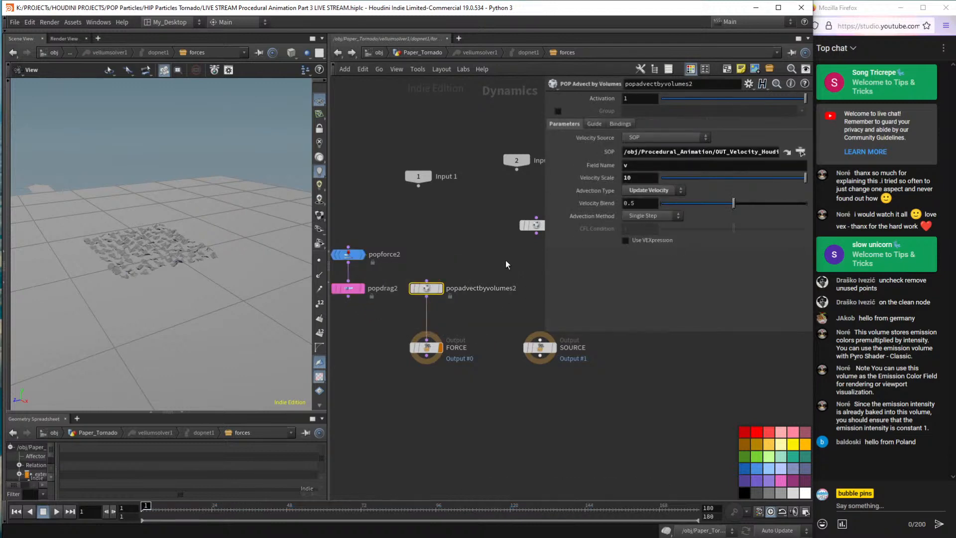
Leave the forces network, read the chat comment on controlling POPs by volumes, and go up to the object level.
{"action": "left_click", "coordinate": [430, 53]}
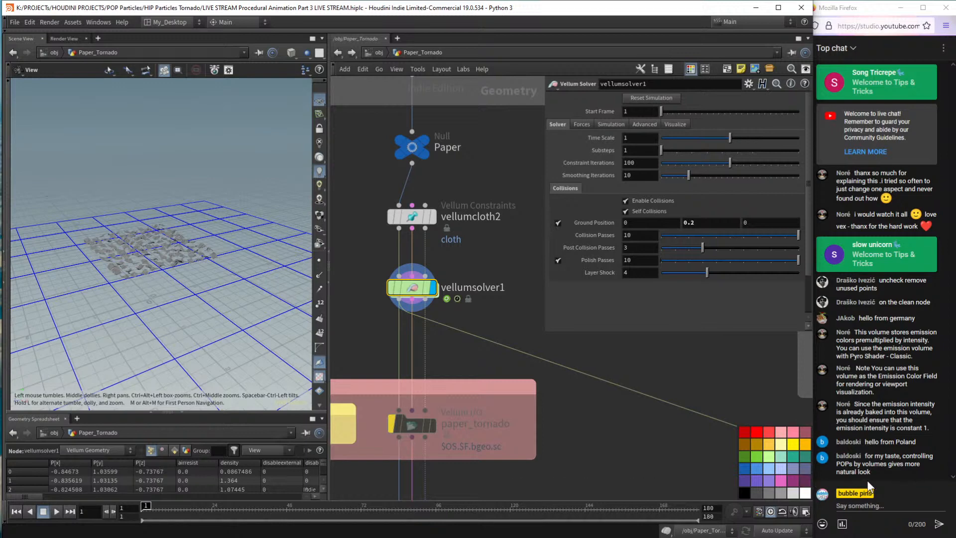
{"action": "left_click_drag", "start_coordinate": [871, 473], "coordinate": [838, 463]}
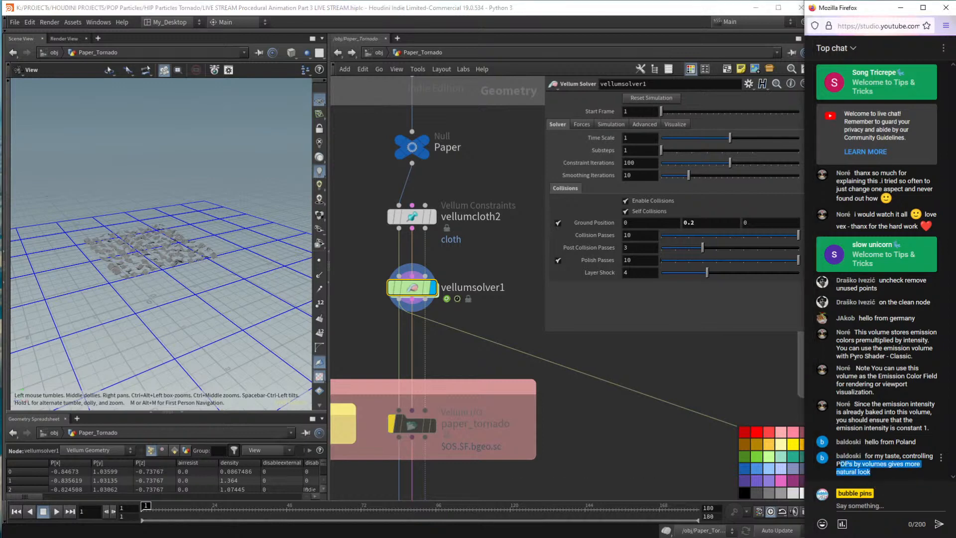
{"action": "left_click", "coordinate": [890, 480]}
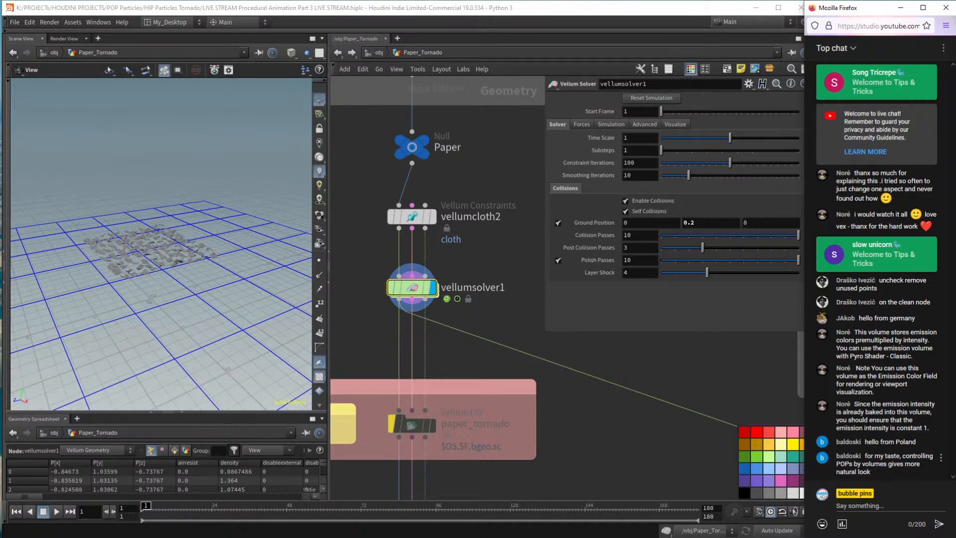
{"action": "left_click", "coordinate": [530, 171]}
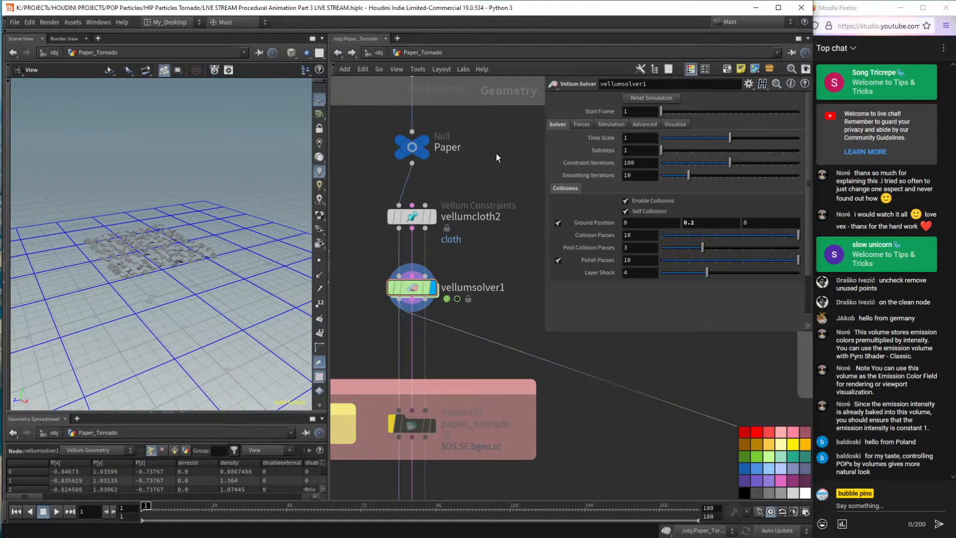
{"action": "left_click", "coordinate": [379, 52]}
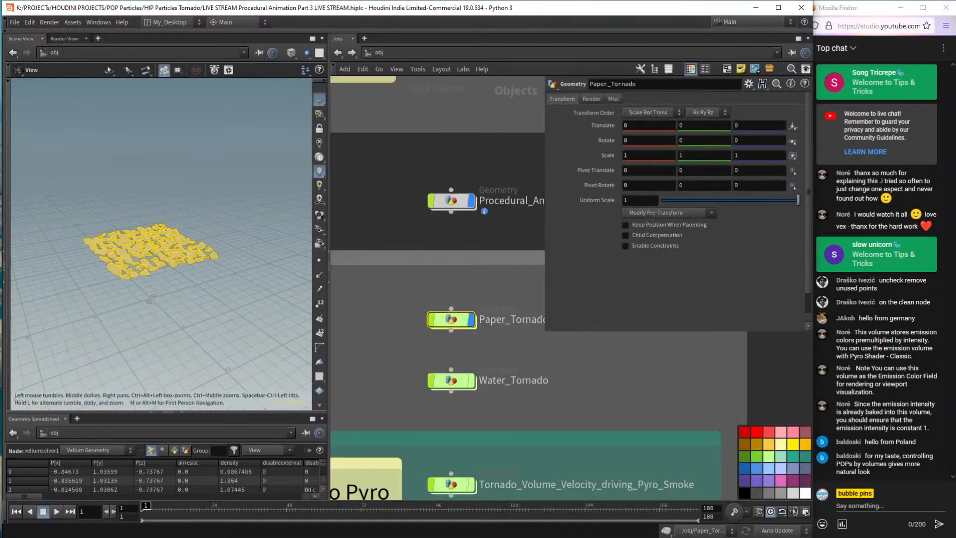
Switch to the topics part 3.txt notes in Notepad and review the section on feeding Volume Velocity into the Vellum Paper Tornado.
{"action": "key", "text": "alt+Tab"}
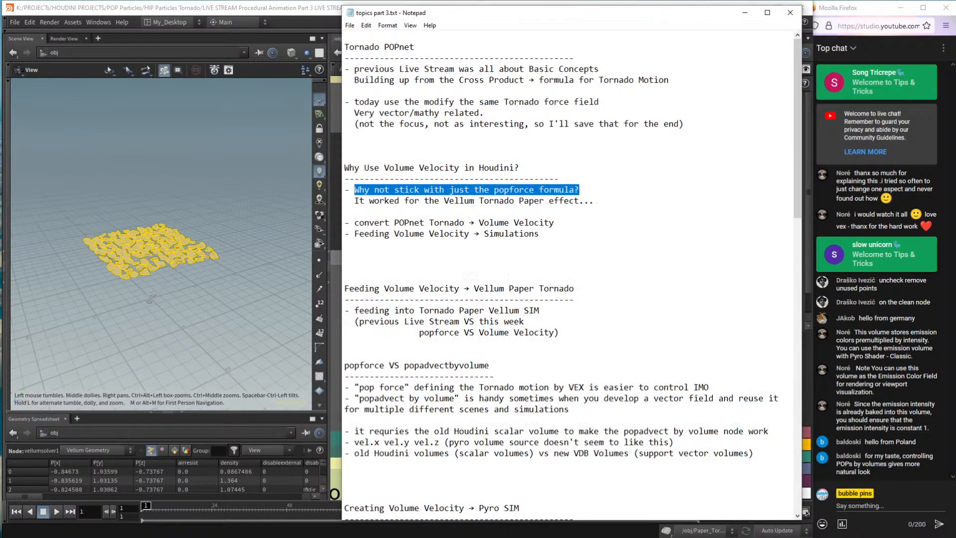
{"action": "left_click", "coordinate": [434, 233]}
{"action": "scroll", "coordinate": [434, 234], "scroll_direction": "down", "scroll_amount": 5}
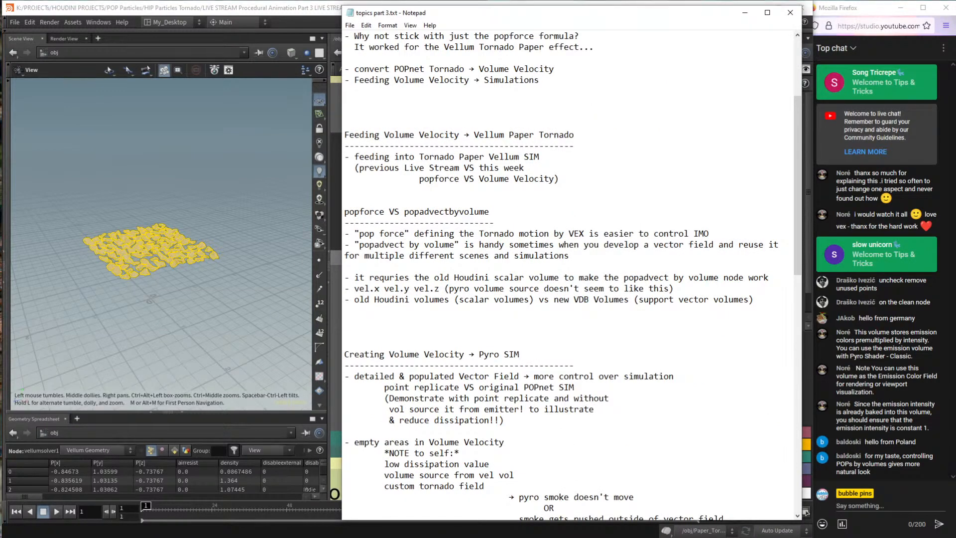
{"action": "left_click_drag", "start_coordinate": [359, 134], "coordinate": [523, 134]}
{"action": "left_click", "coordinate": [523, 134]}
{"action": "left_click_drag", "start_coordinate": [384, 157], "coordinate": [344, 134]}
{"action": "left_click", "coordinate": [538, 179]}
{"action": "scroll", "coordinate": [345, 134], "scroll_direction": "down", "scroll_amount": 5}
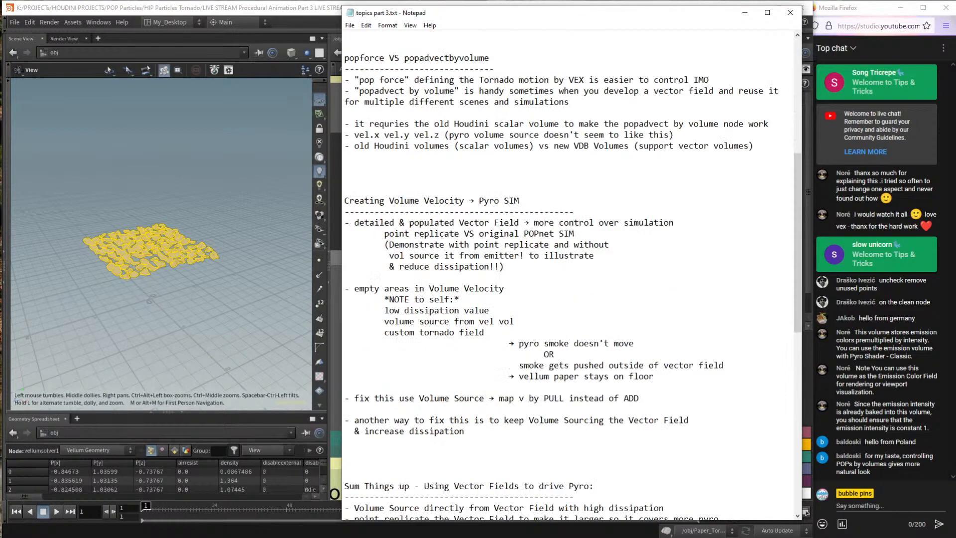
Review the notes on popforce VS popadvectbyvolume, its old scalar volume requirement, and the Creating Volume Velocity → Pyro SIM heading.
{"action": "left_click_drag", "start_coordinate": [364, 58], "coordinate": [489, 57]}
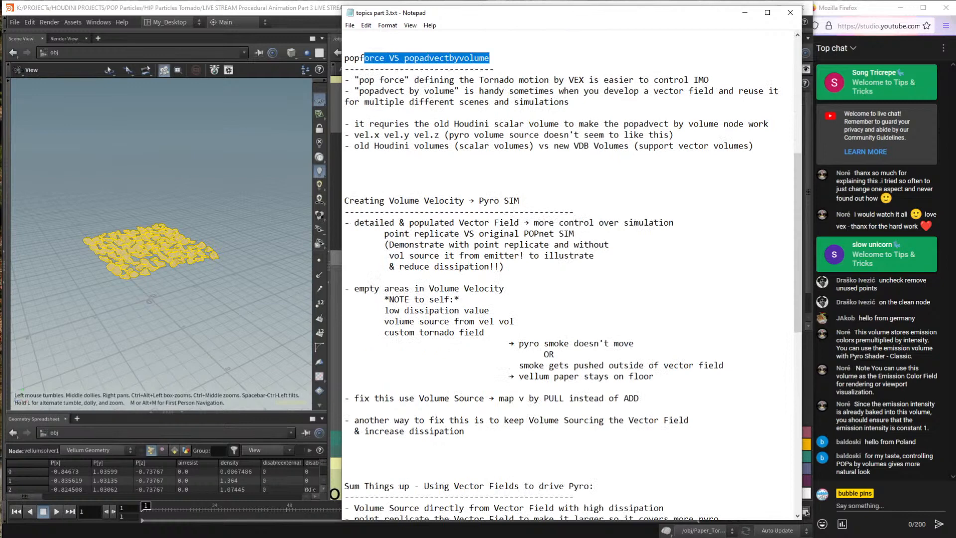
{"action": "left_click_drag", "start_coordinate": [369, 123], "coordinate": [644, 124]}
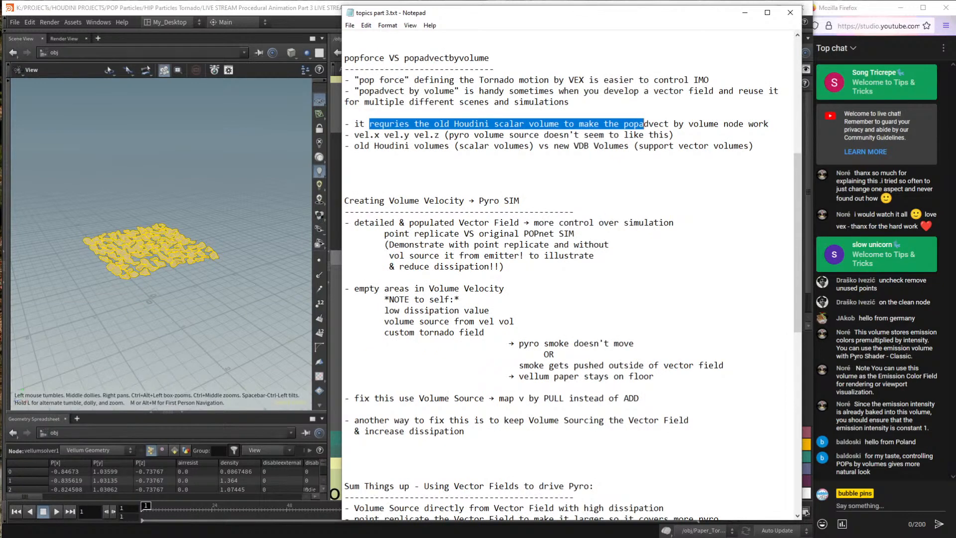
{"action": "left_click", "coordinate": [344, 157]}
{"action": "left_click_drag", "start_coordinate": [344, 157], "coordinate": [344, 124]}
{"action": "left_click", "coordinate": [344, 167]}
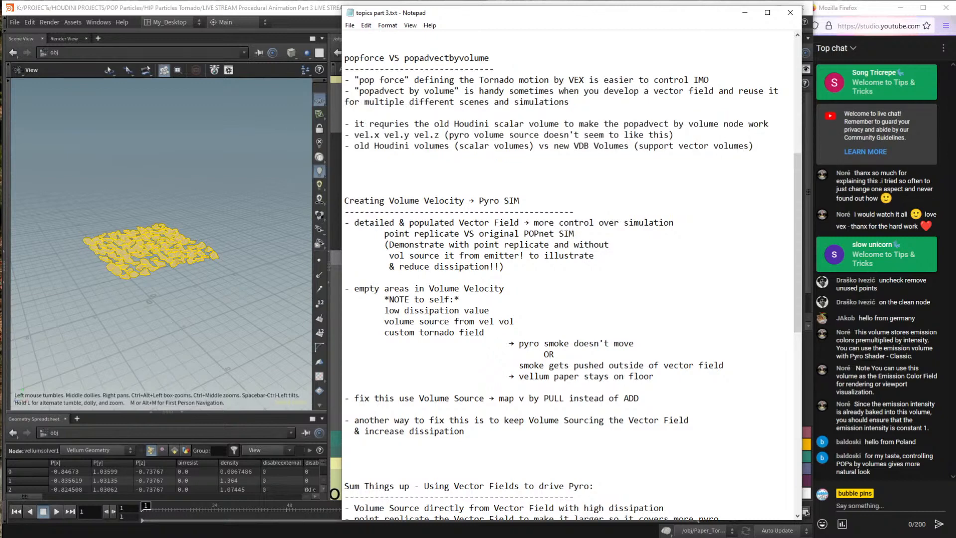
{"action": "left_click_drag", "start_coordinate": [345, 211], "coordinate": [564, 211]}
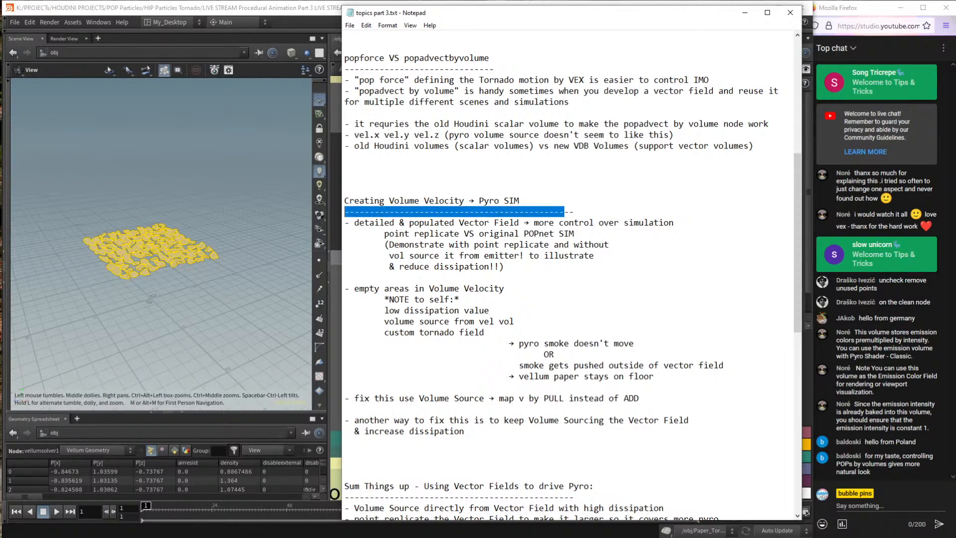
{"action": "left_click_drag", "start_coordinate": [519, 200], "coordinate": [345, 178]}
Switch back to Houdini, hide the Paper_Tornado object, and open Procedural_Animation at the Volume Velocity network box, selecting its nodes.
{"action": "left_click", "coordinate": [229, 4]}
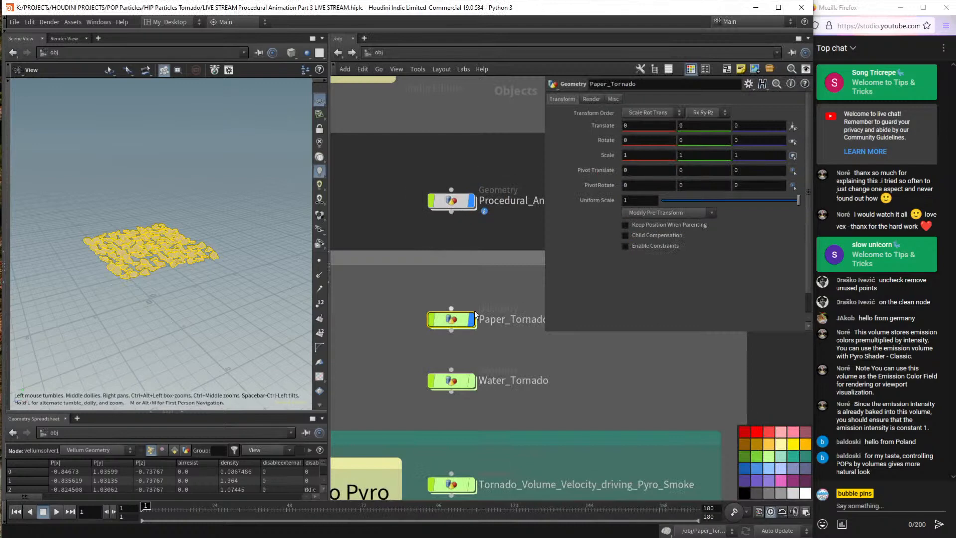
{"action": "mouse_move", "coordinate": [476, 325]}
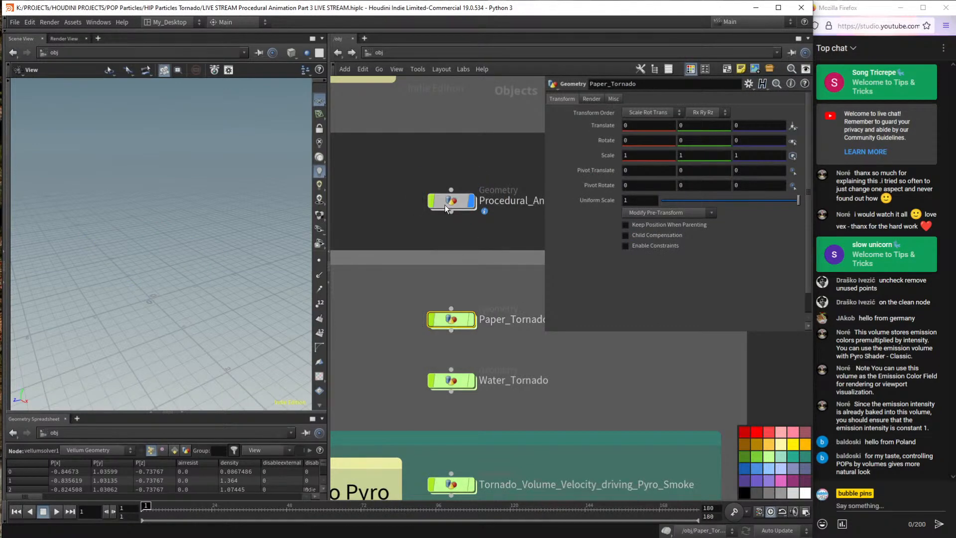
{"action": "double_click", "coordinate": [451, 201]}
{"action": "scroll", "coordinate": [474, 311], "scroll_direction": "up", "scroll_amount": 10}
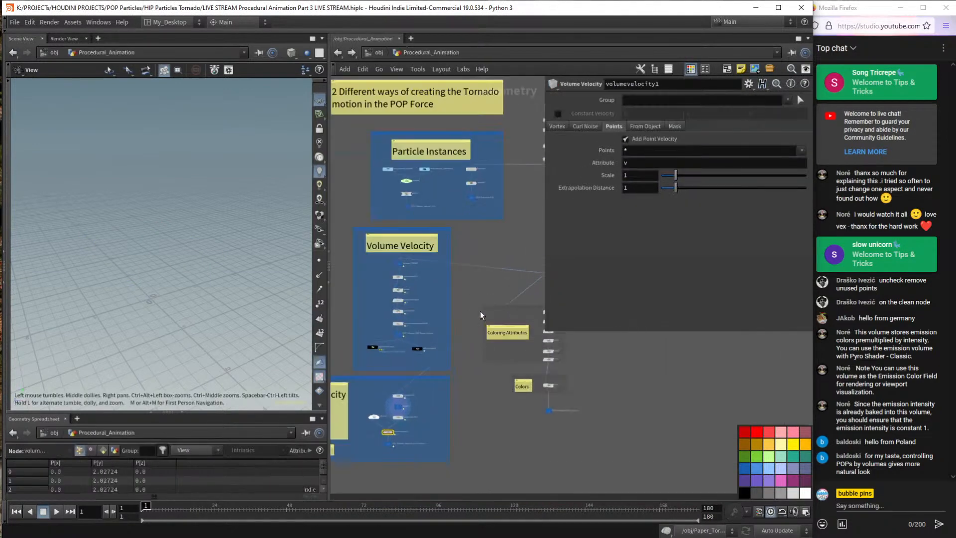
{"action": "middle_click_drag", "start_coordinate": [405, 215], "coordinate": [345, 193]}
{"action": "left_click_drag", "start_coordinate": [346, 193], "coordinate": [510, 399]}
{"action": "left_click", "coordinate": [510, 397]}
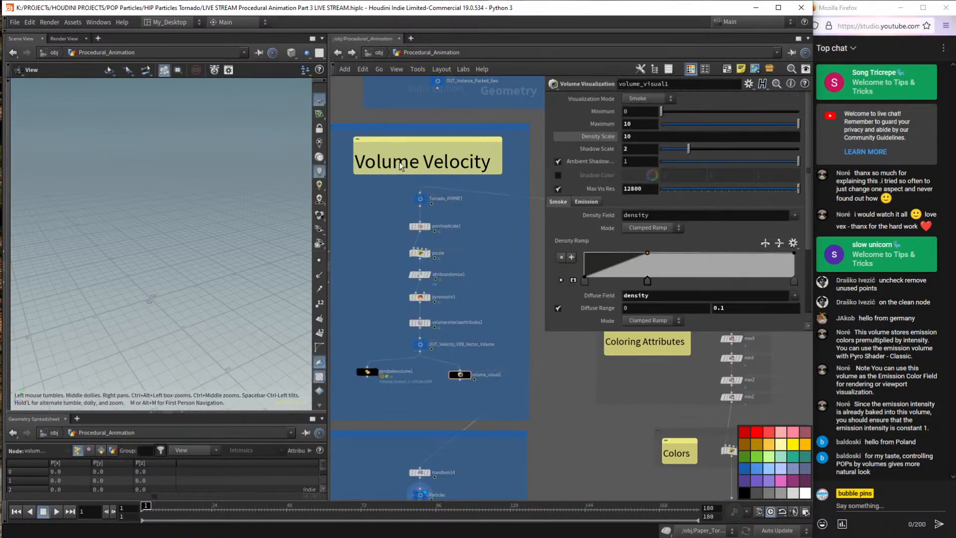
{"action": "left_click_drag", "start_coordinate": [347, 213], "coordinate": [509, 391]}
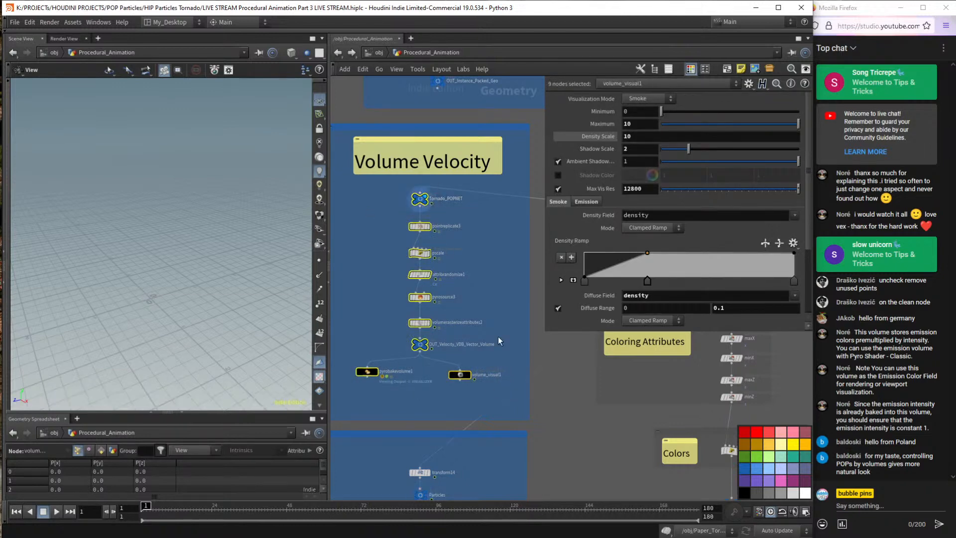
Display Tornado_POPNET and play its particles up to frame 112, viewing the tornado from a lower angle.
{"action": "left_click", "coordinate": [420, 198]}
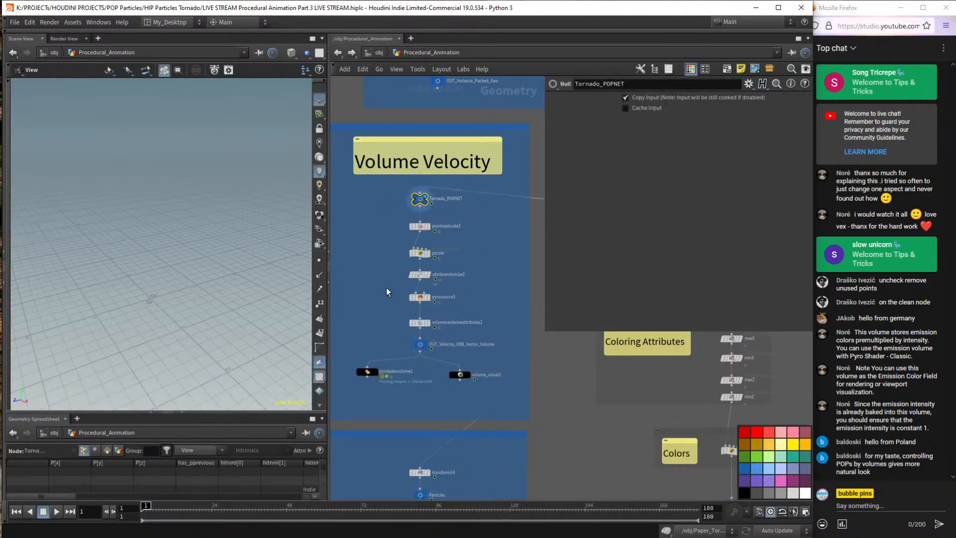
{"action": "key", "text": "Up"}
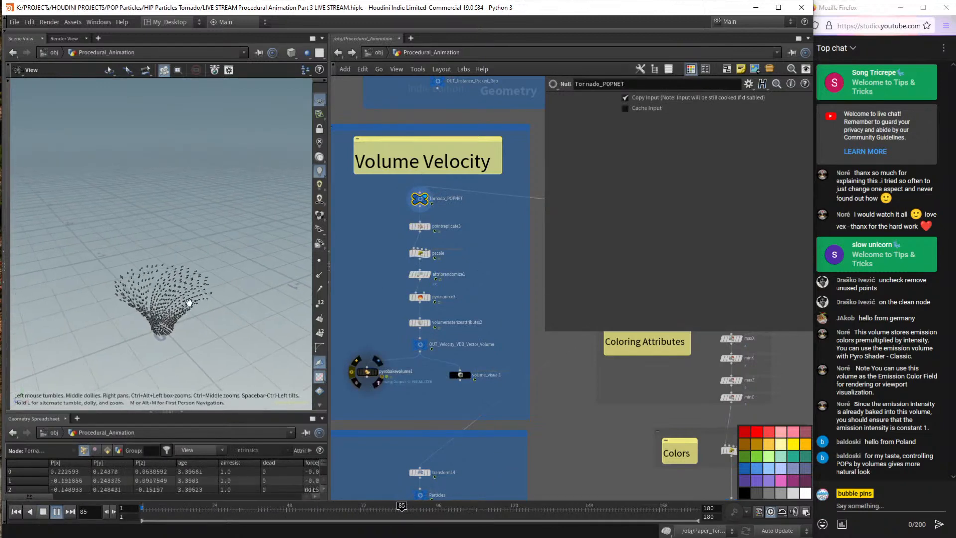
{"action": "left_click_drag", "start_coordinate": [189, 302], "coordinate": [191, 269]}
{"action": "key", "text": "Up"}
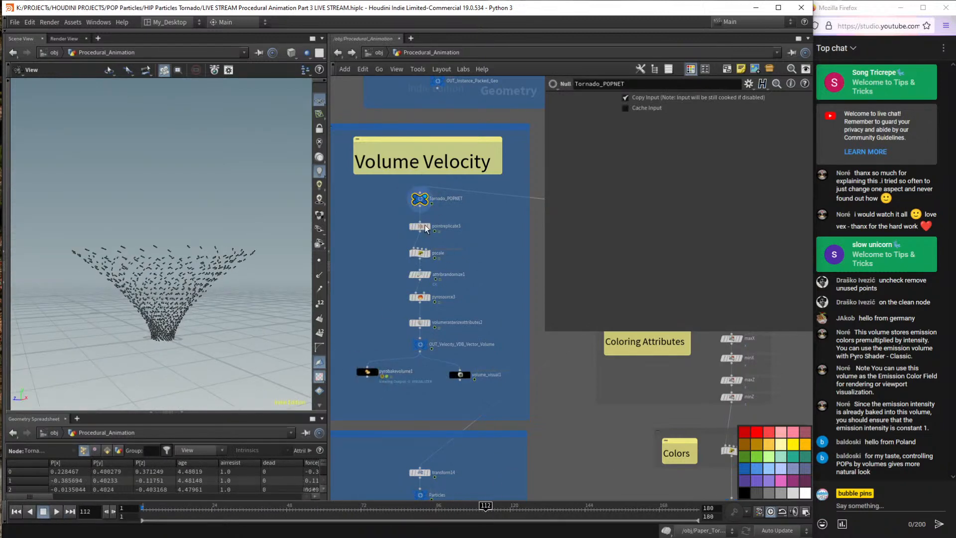
Display pointreplicate3 and pscale in turn, and inspect the parameters of attribrandomize1.
{"action": "left_click", "coordinate": [427, 226]}
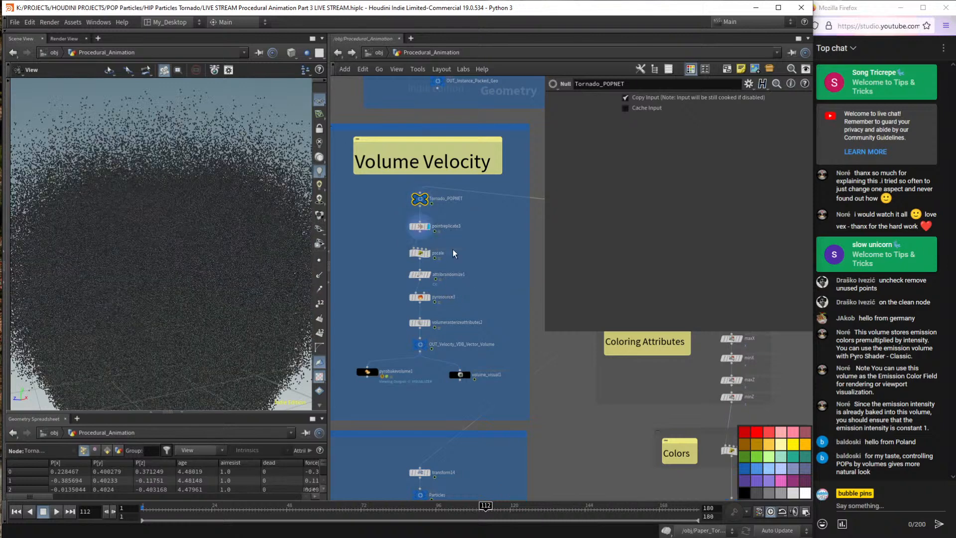
{"action": "left_click", "coordinate": [426, 253]}
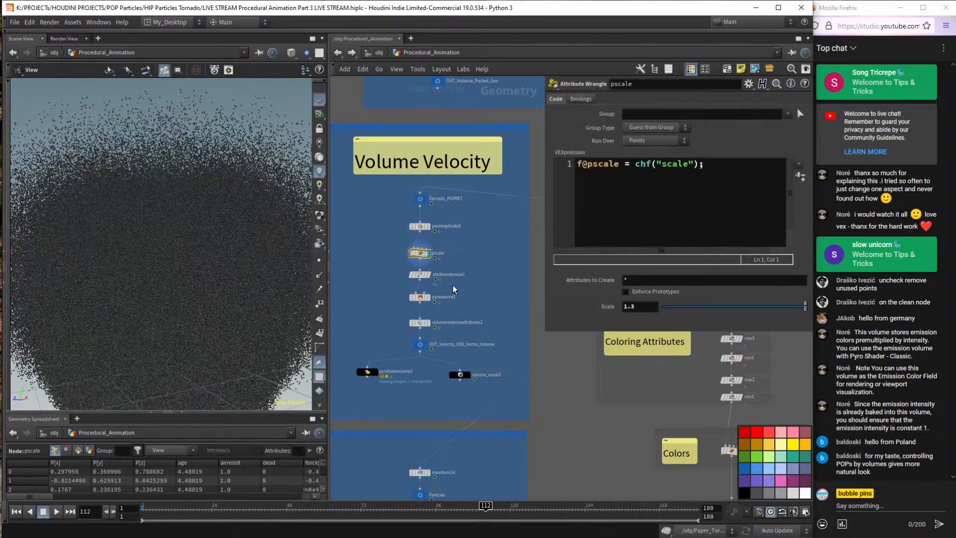
{"action": "left_click", "coordinate": [427, 276]}
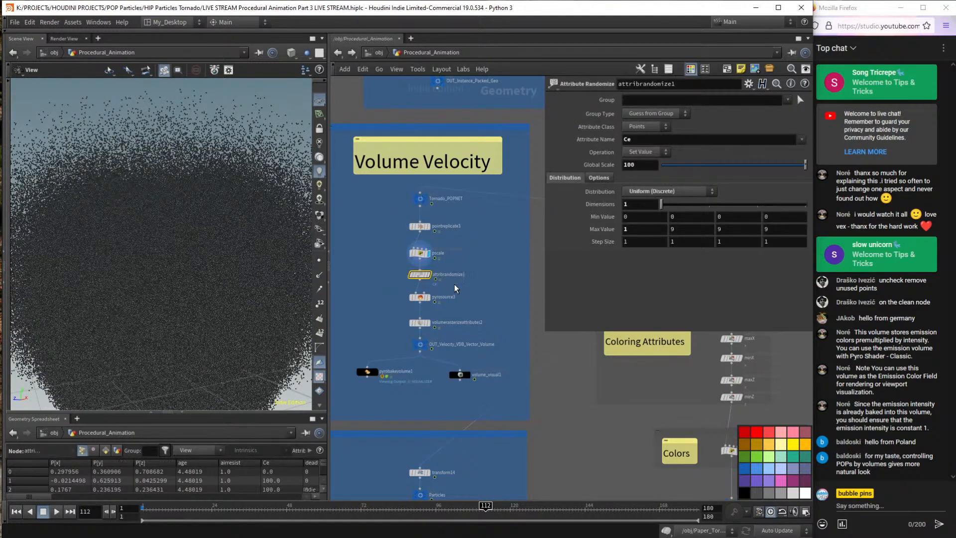
Delete the attribrandomize1 node between pscale and pyrosource3.
{"action": "scroll", "coordinate": [431, 280], "scroll_direction": "up", "scroll_amount": 3}
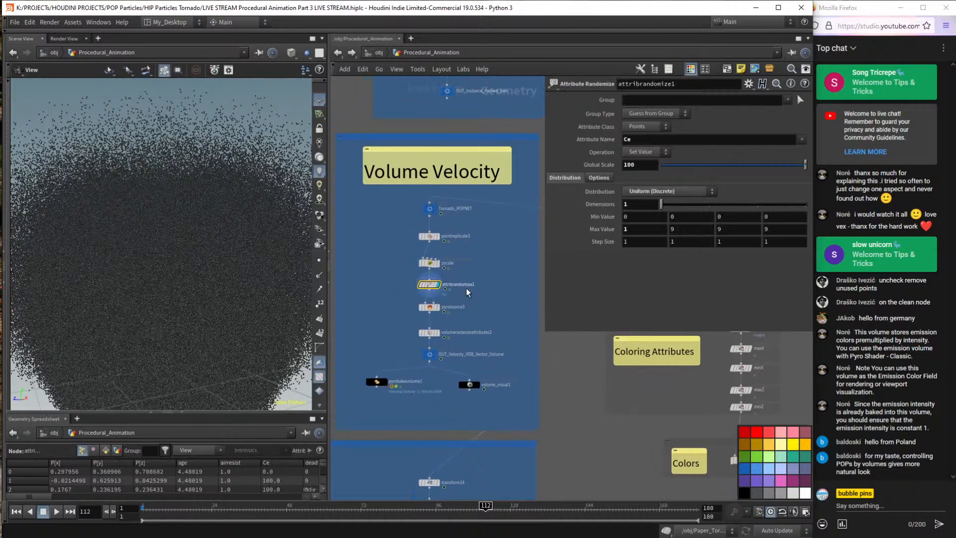
{"action": "middle_click_drag", "start_coordinate": [480, 291], "coordinate": [494, 291]}
{"action": "left_click_drag", "start_coordinate": [435, 284], "coordinate": [440, 287]}
{"action": "mouse_move", "coordinate": [447, 282]}
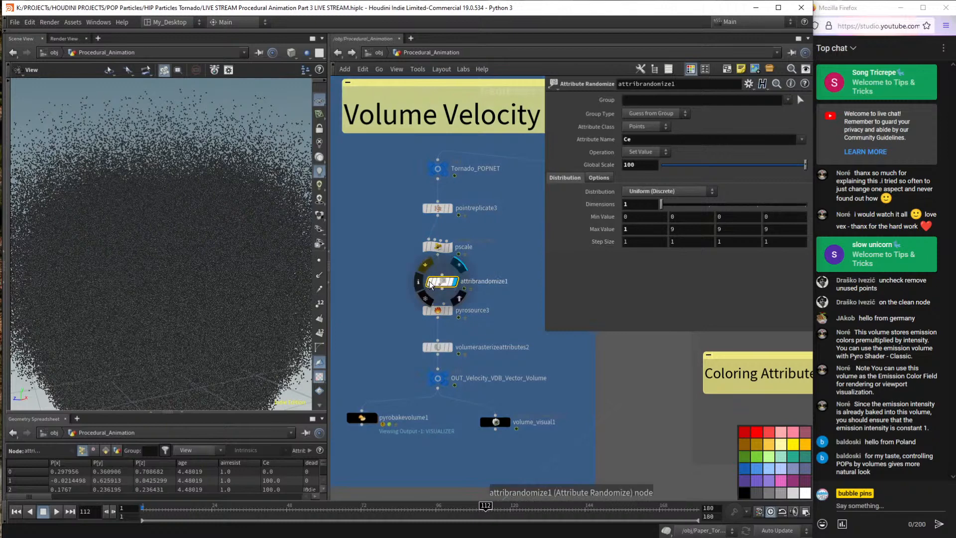
{"action": "key", "text": "Delete"}
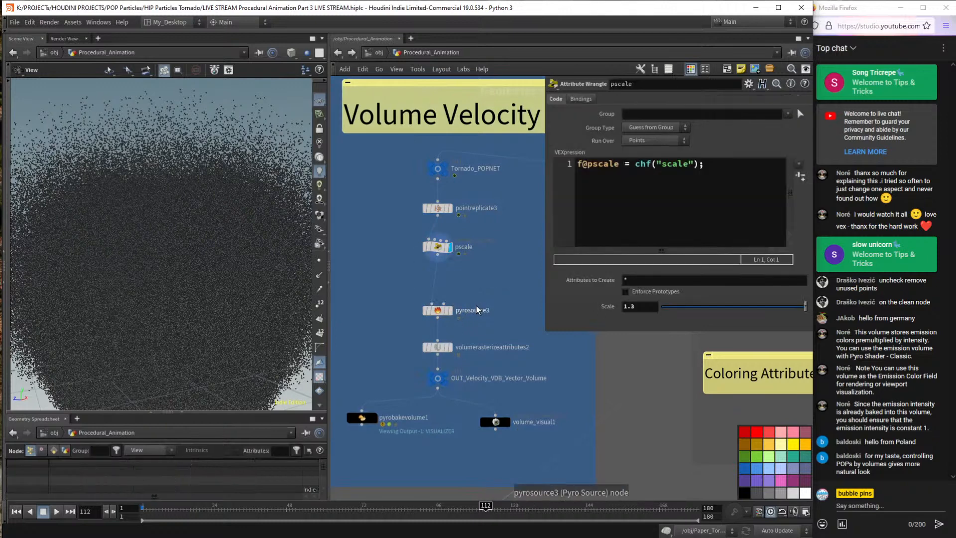
Display pyrosource3 and volumerasterizeattributes2 to examine their settings and the rasterized tornado volume from above.
{"action": "left_click", "coordinate": [448, 311]}
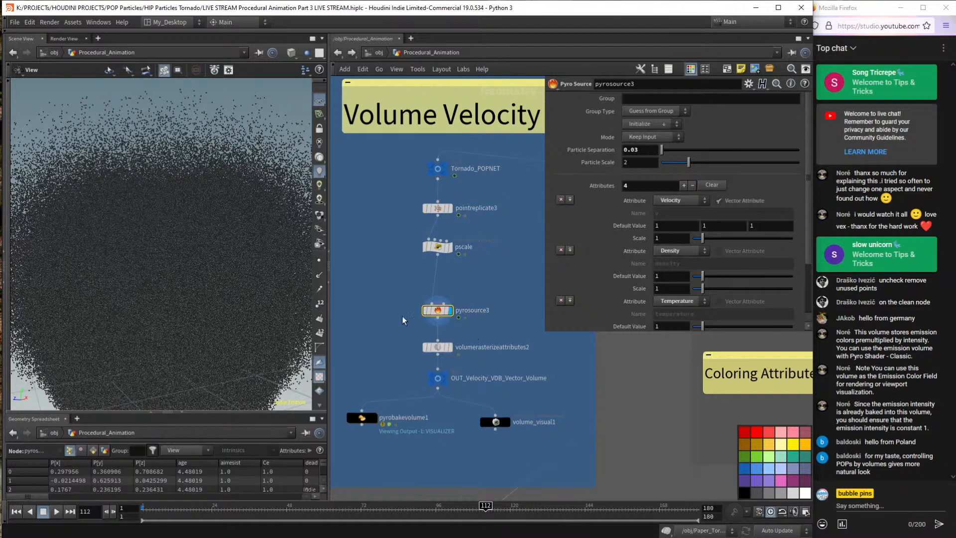
{"action": "left_click_drag", "start_coordinate": [369, 277], "coordinate": [462, 354]}
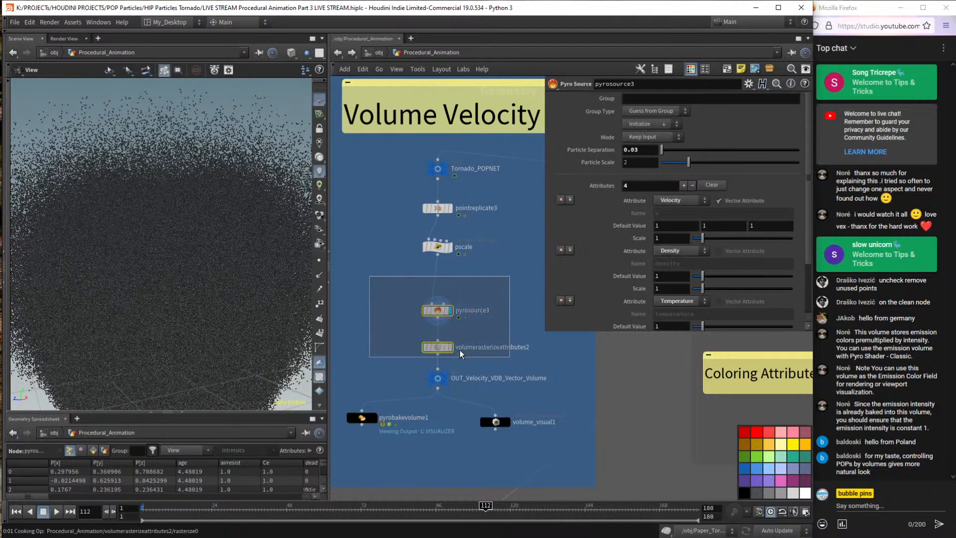
{"action": "left_click_drag", "start_coordinate": [452, 348], "coordinate": [452, 349]}
{"action": "left_click", "coordinate": [451, 347]}
{"action": "scroll", "coordinate": [235, 249], "scroll_direction": "down", "scroll_amount": 5}
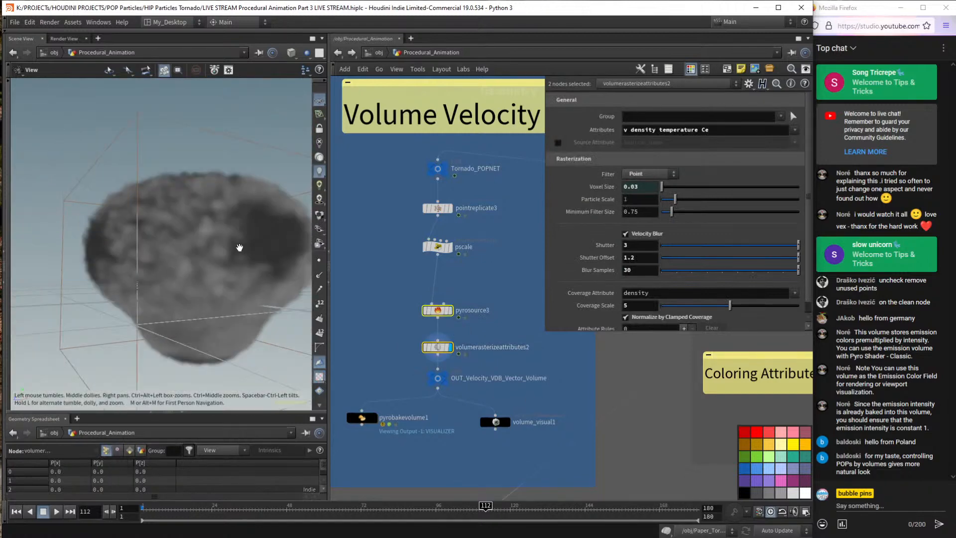
{"action": "left_click_drag", "start_coordinate": [241, 250], "coordinate": [219, 277]}
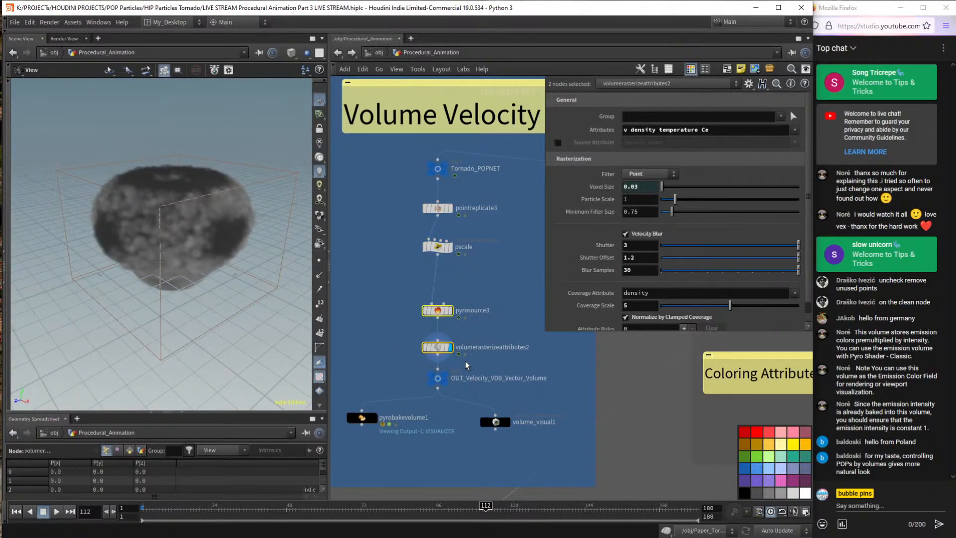
Display OUT_Velocity_VDB_Vector_Volume and keep its node info open beside the network to examine the v vector field.
{"action": "mouse_move", "coordinate": [441, 372]}
{"action": "left_click", "coordinate": [434, 378]}
{"action": "left_click", "coordinate": [416, 378]}
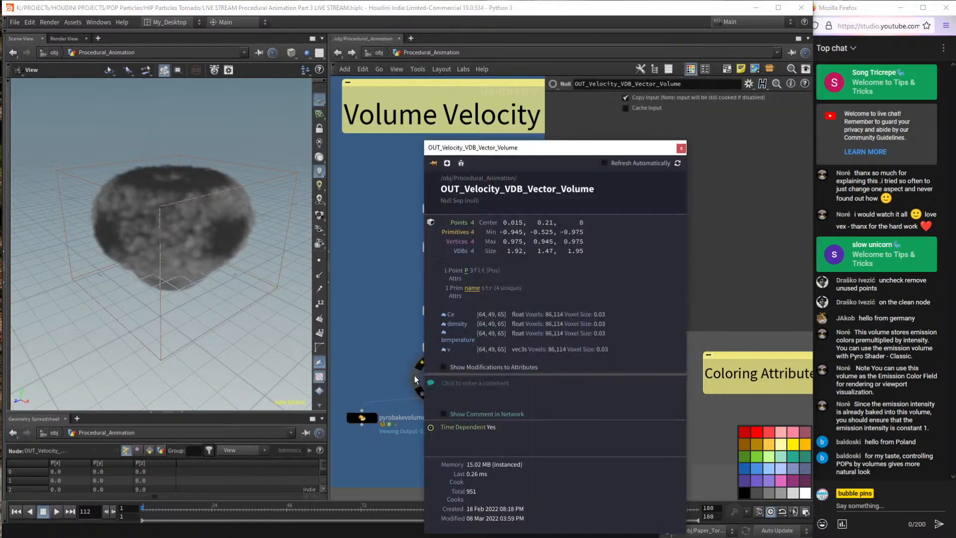
{"action": "left_click_drag", "start_coordinate": [498, 148], "coordinate": [623, 114]}
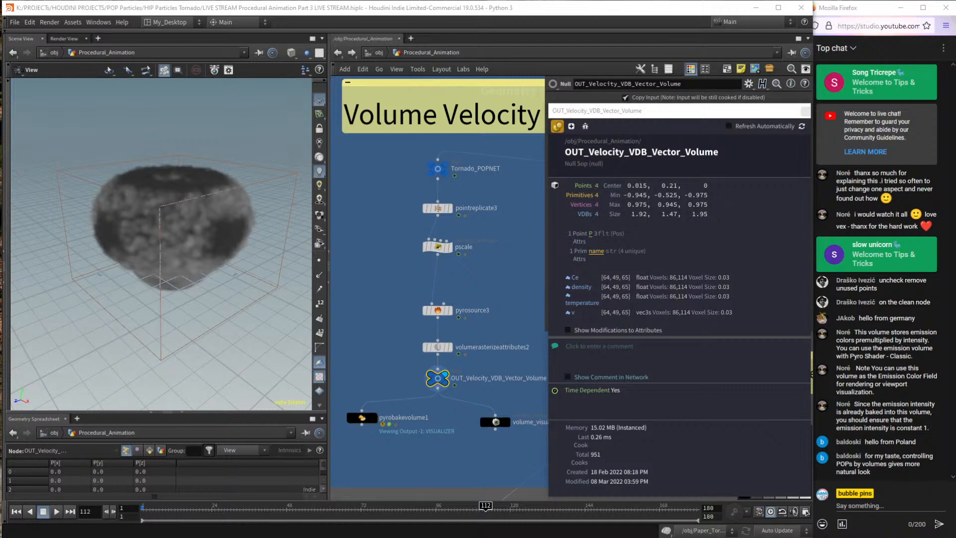
{"action": "left_click_drag", "start_coordinate": [554, 304], "coordinate": [586, 318]}
{"action": "scroll", "coordinate": [498, 274], "scroll_direction": "down", "scroll_amount": 4}
{"action": "scroll", "coordinate": [483, 272], "scroll_direction": "down", "scroll_amount": 3}
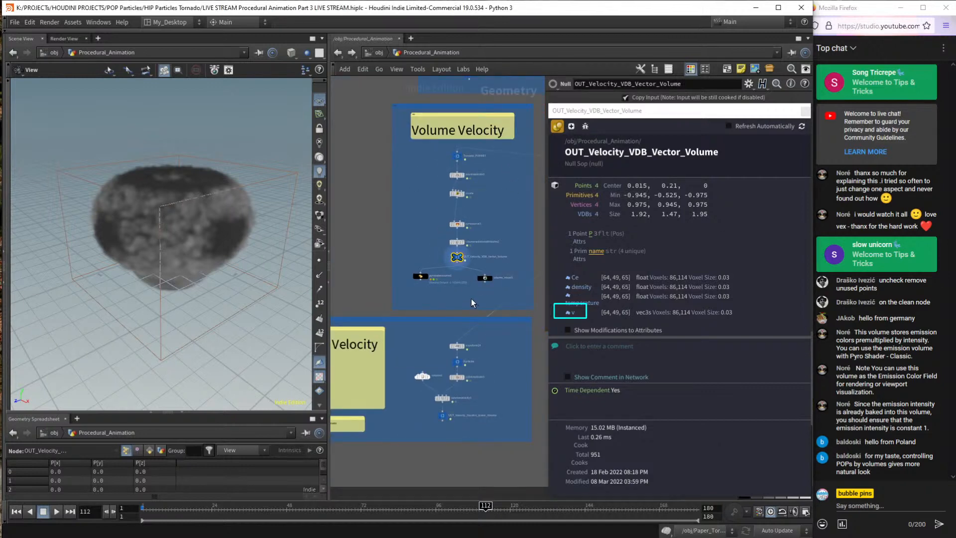
Pin the node info of OUT_Velocity_Houdini_Scalar_Volume beside the VDB vector volume's info to compare their velocity fields.
{"action": "scroll", "coordinate": [505, 329], "scroll_direction": "up", "scroll_amount": 5}
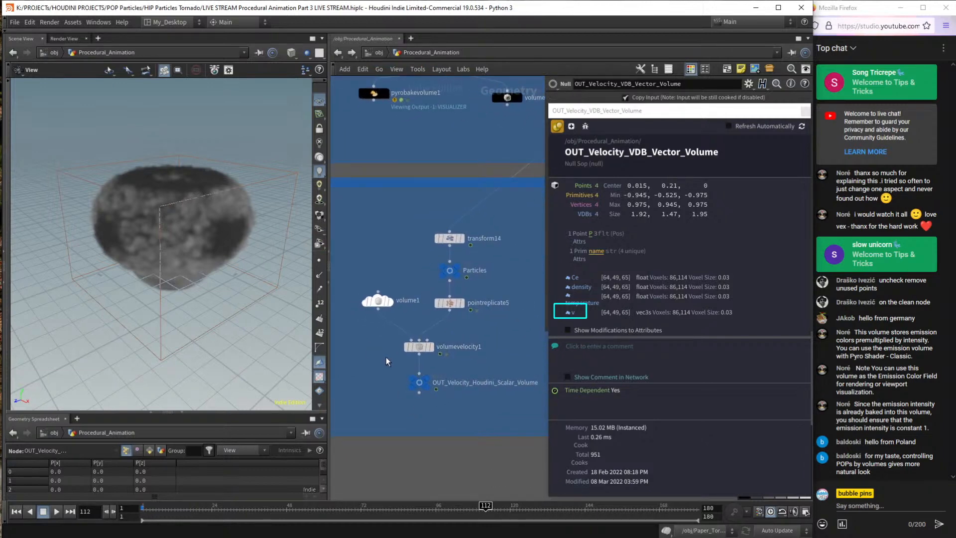
{"action": "left_click_drag", "start_coordinate": [386, 356], "coordinate": [515, 334]}
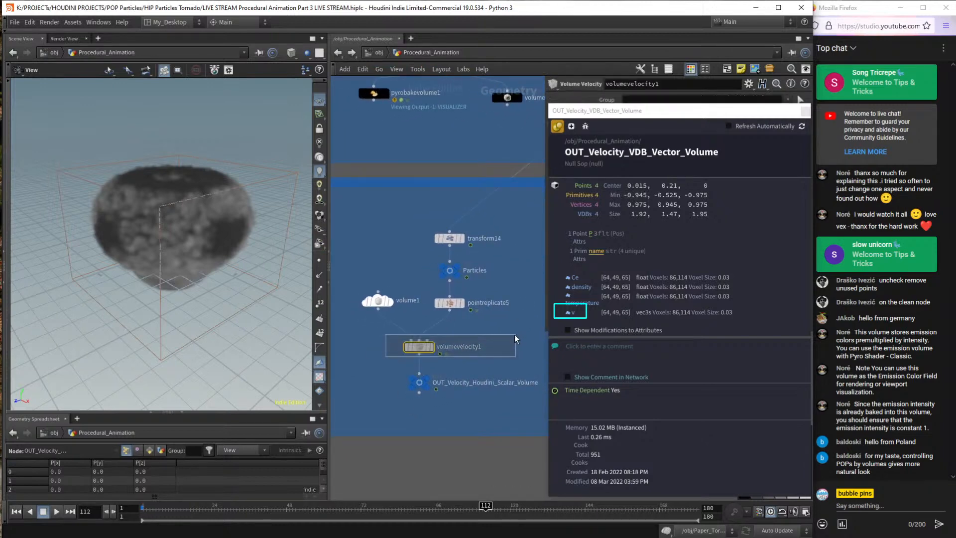
{"action": "left_click", "coordinate": [419, 383]}
{"action": "left_click", "coordinate": [398, 380]}
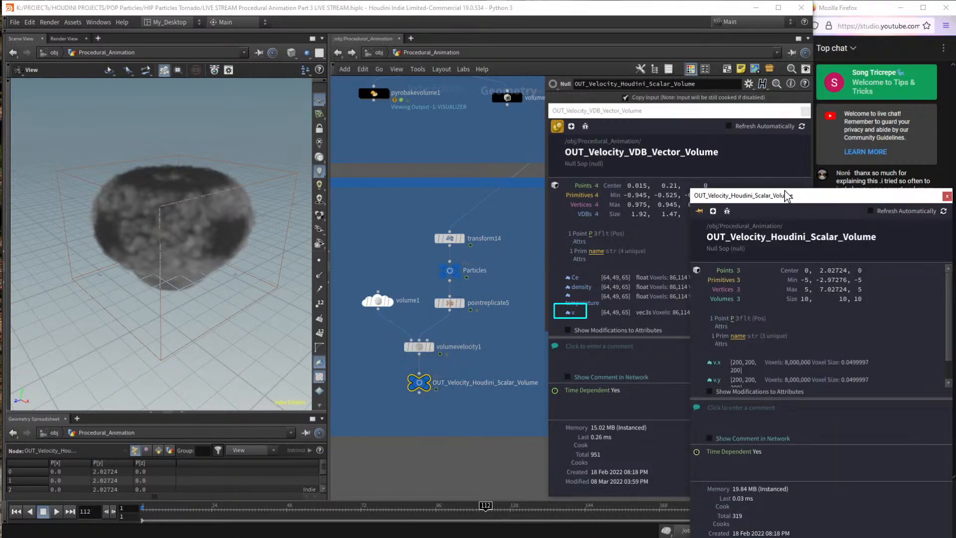
{"action": "left_click_drag", "start_coordinate": [787, 190], "coordinate": [786, 131]}
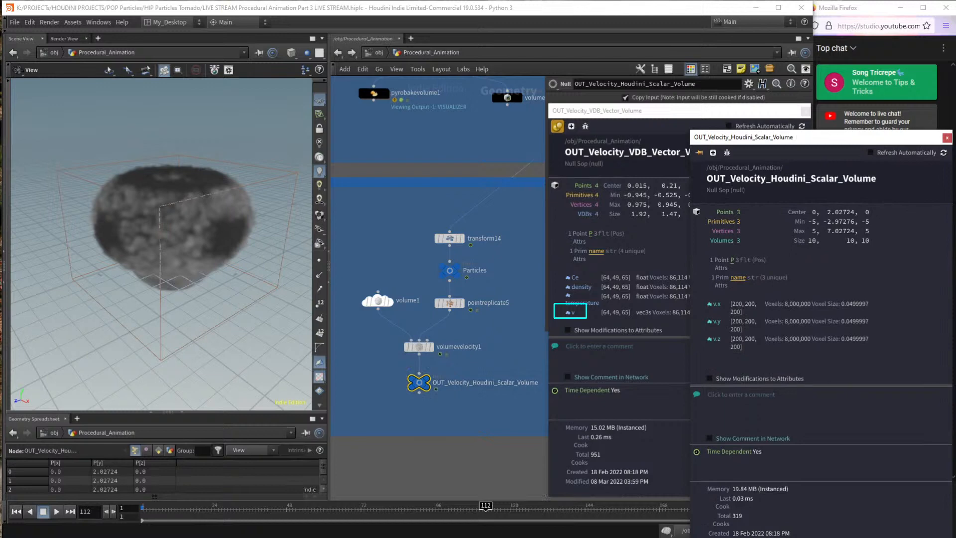
{"action": "left_click", "coordinate": [699, 152]}
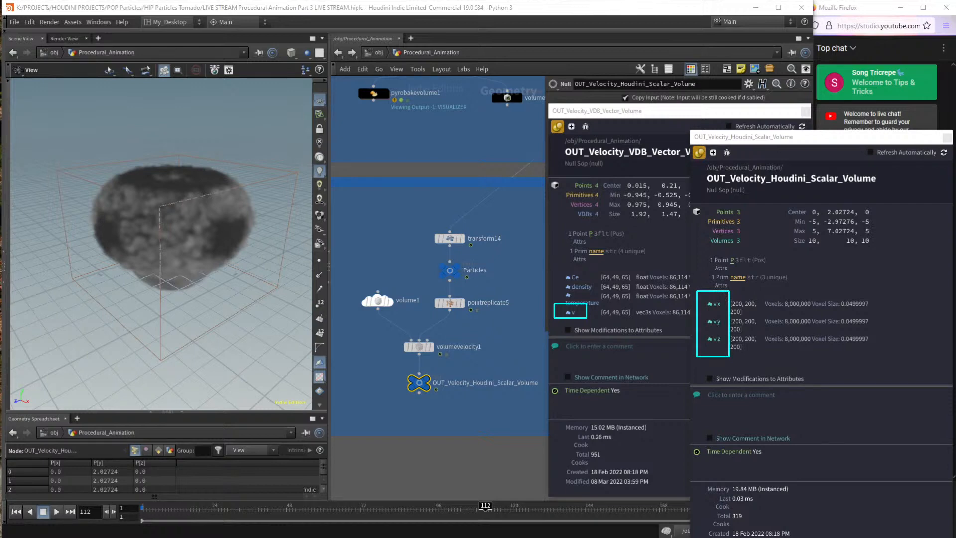
Switch to Notepad and highlight the expression v@v = (x, y, z); and its components to illustrate a vector's parts.
{"action": "key", "text": "alt+Tab"}
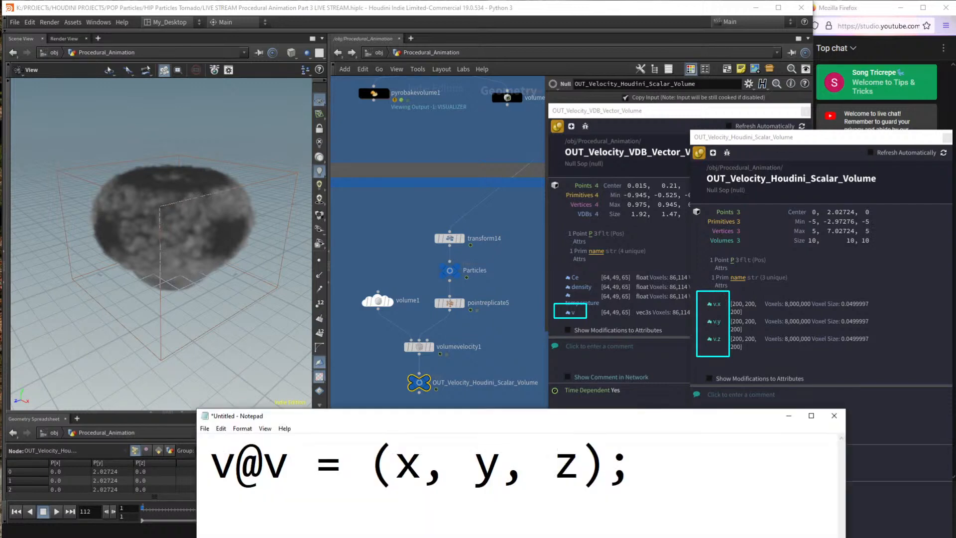
{"action": "left_click_drag", "start_coordinate": [631, 464], "coordinate": [211, 464]}
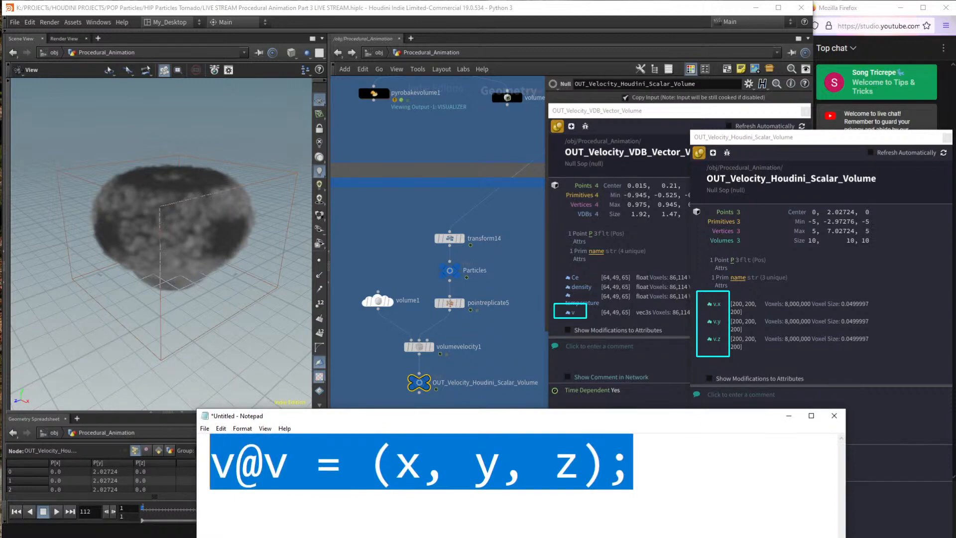
{"action": "left_click", "coordinate": [632, 464]}
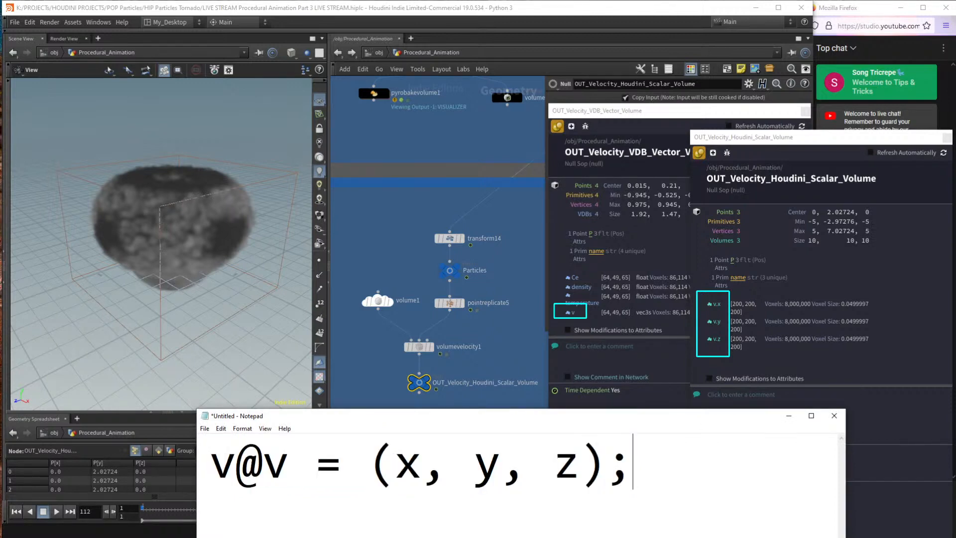
{"action": "left_click_drag", "start_coordinate": [396, 464], "coordinate": [501, 464]}
{"action": "left_click_drag", "start_coordinate": [554, 464], "coordinate": [579, 463]}
{"action": "left_click", "coordinate": [579, 508]}
Close the node info windows of both velocity volume outputs in Houdini.
{"action": "left_click", "coordinate": [946, 139]}
{"action": "left_click", "coordinate": [806, 112]}
{"action": "left_click", "coordinate": [946, 139]}
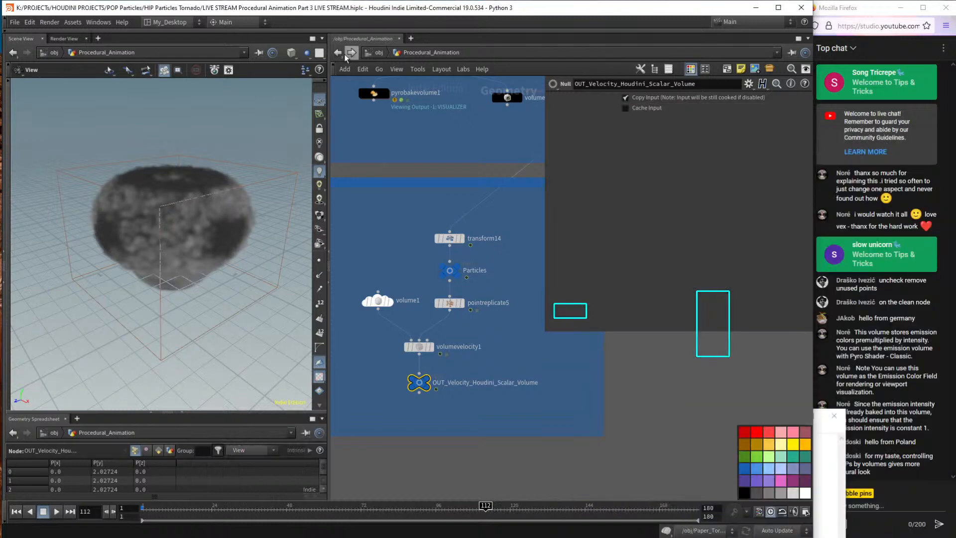
Go up to the object level, re-enter Procedural_Animation and select OUT_Velocity_VDB_Vector_Volume in the Volume Velocity network.
{"action": "left_click", "coordinate": [387, 53]}
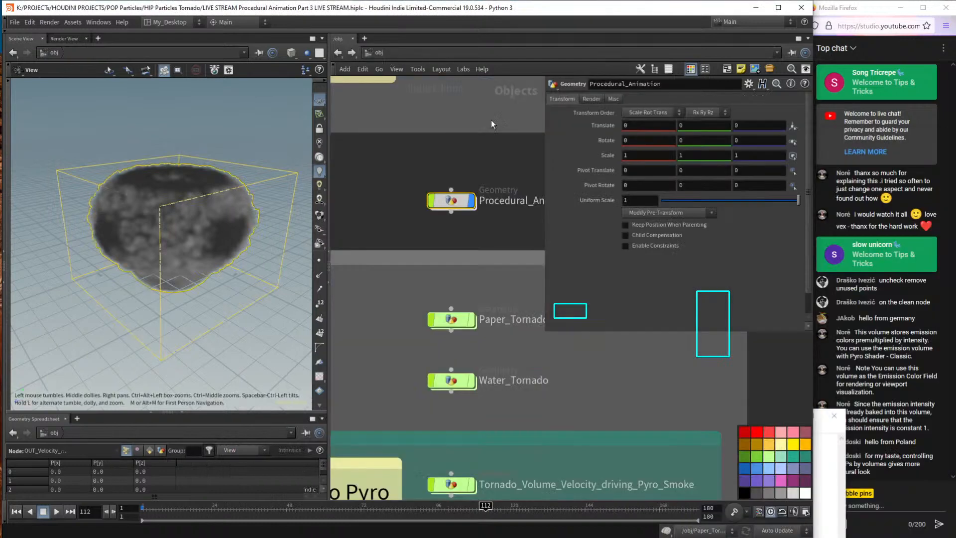
{"action": "double_click", "coordinate": [451, 201]}
{"action": "middle_click_drag", "start_coordinate": [455, 151], "coordinate": [446, 382]}
{"action": "left_click_drag", "start_coordinate": [398, 275], "coordinate": [443, 294]}
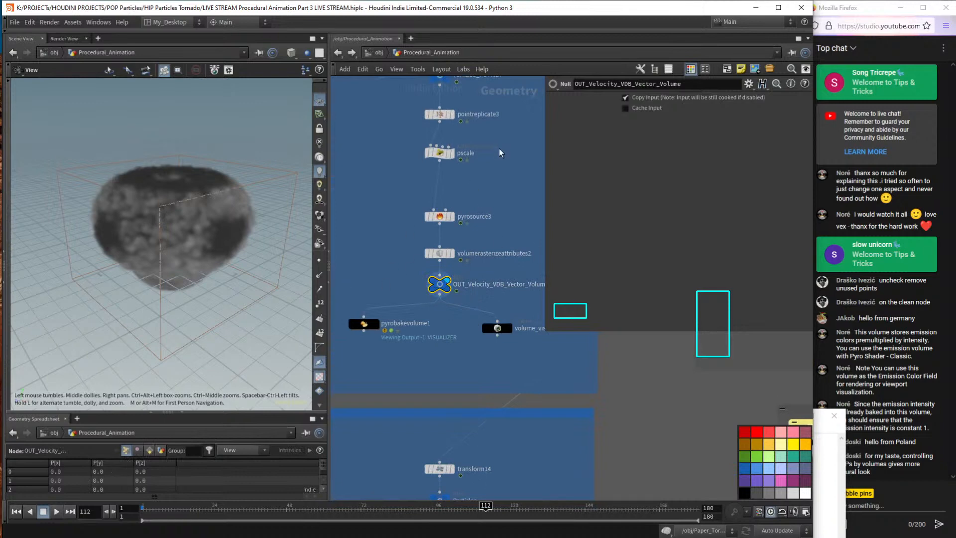
{"action": "middle_click_drag", "start_coordinate": [505, 195], "coordinate": [494, 275]}
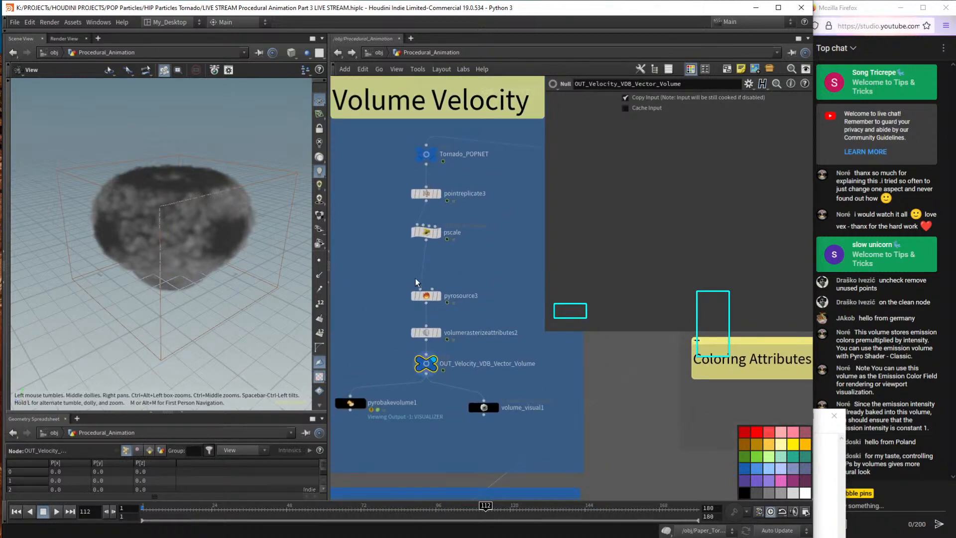
Review the Volume Velocity node chain from pointreplicate3 to volume_visual1, and consult the vector velocity note in Notepad.
{"action": "left_click_drag", "start_coordinate": [390, 274], "coordinate": [483, 386]}
{"action": "left_click", "coordinate": [401, 263]}
{"action": "left_click_drag", "start_coordinate": [346, 258], "coordinate": [443, 314]}
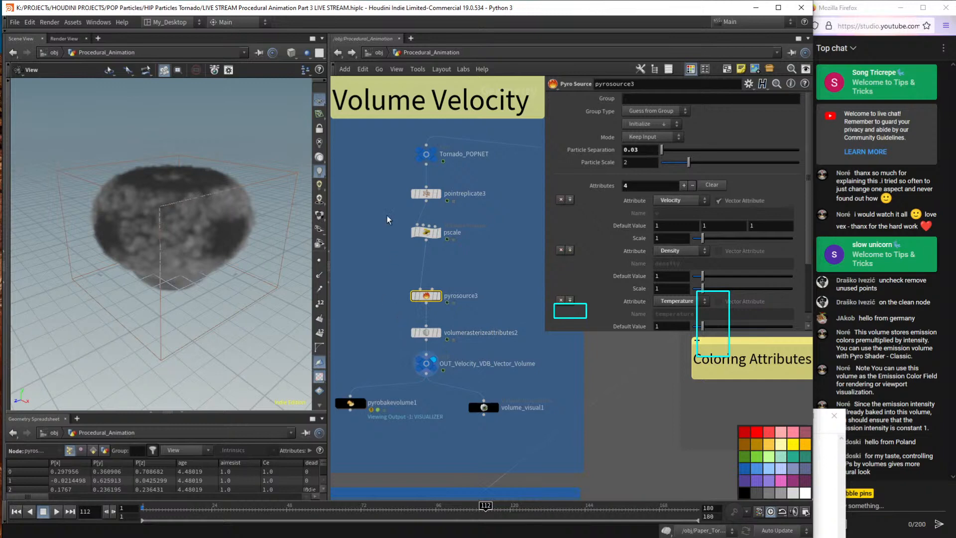
{"action": "left_click_drag", "start_coordinate": [387, 171], "coordinate": [476, 411]}
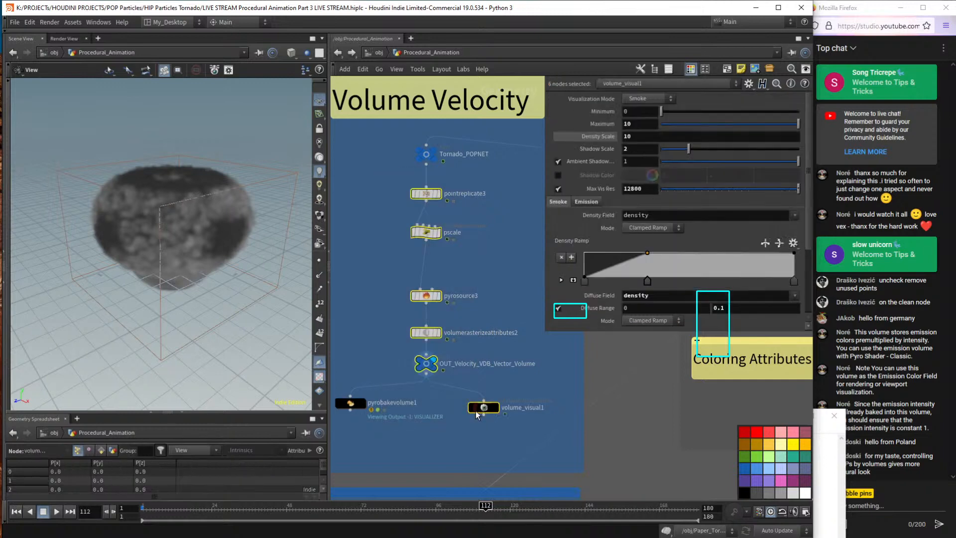
{"action": "left_click", "coordinate": [390, 366]}
{"action": "mouse_move", "coordinate": [430, 371]}
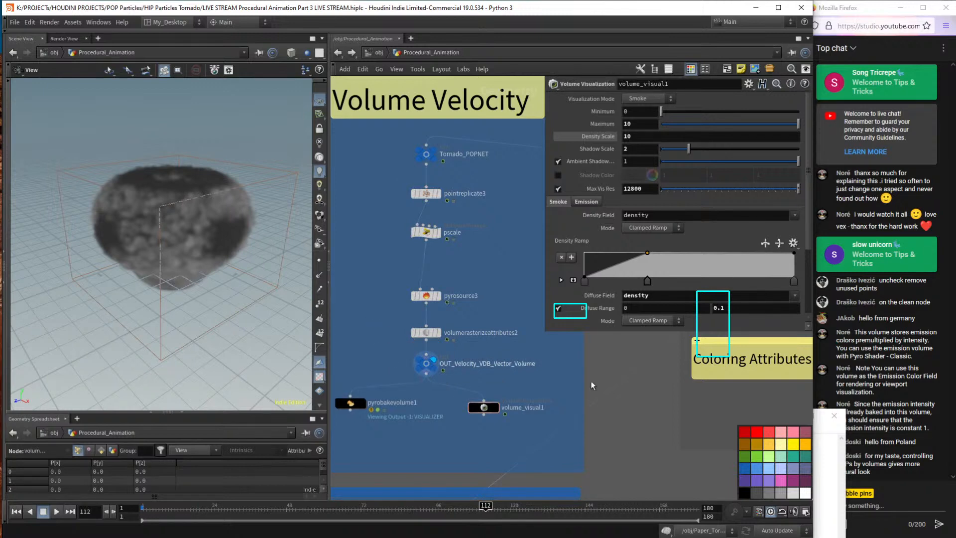
{"action": "left_click", "coordinate": [818, 465]}
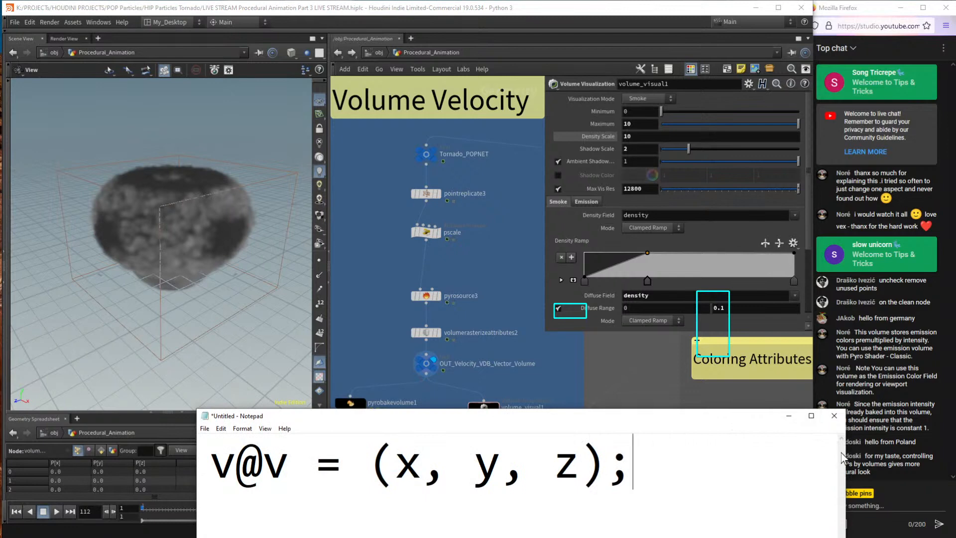
{"action": "left_click", "coordinate": [498, 352]}
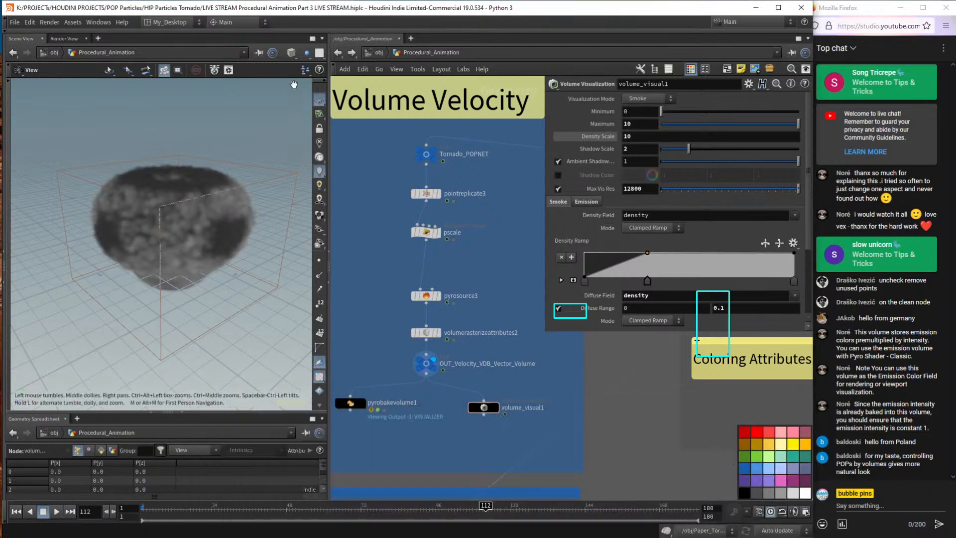
Open the Paper_Tornado network and go inside vellumsolver1 to its forces level to examine popadvectbyvolumes2.
{"action": "left_click", "coordinate": [378, 53]}
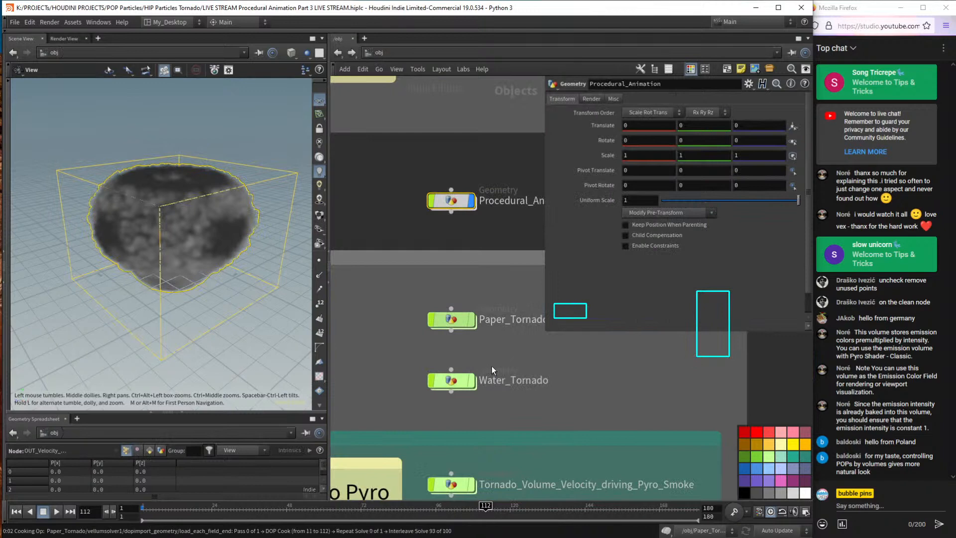
{"action": "key", "text": "ctrl+Up"}
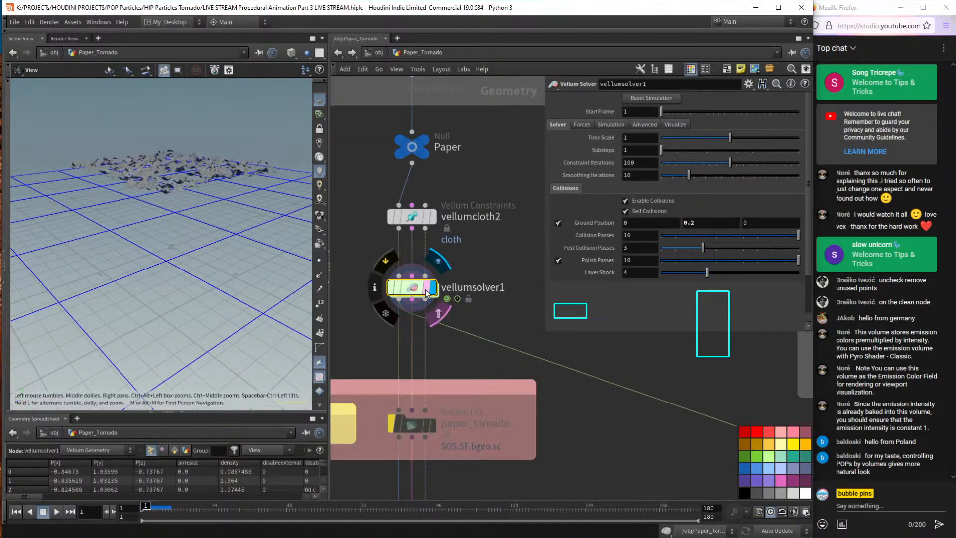
{"action": "double_click", "coordinate": [418, 291]}
{"action": "middle_click_drag", "start_coordinate": [419, 294], "coordinate": [480, 336]}
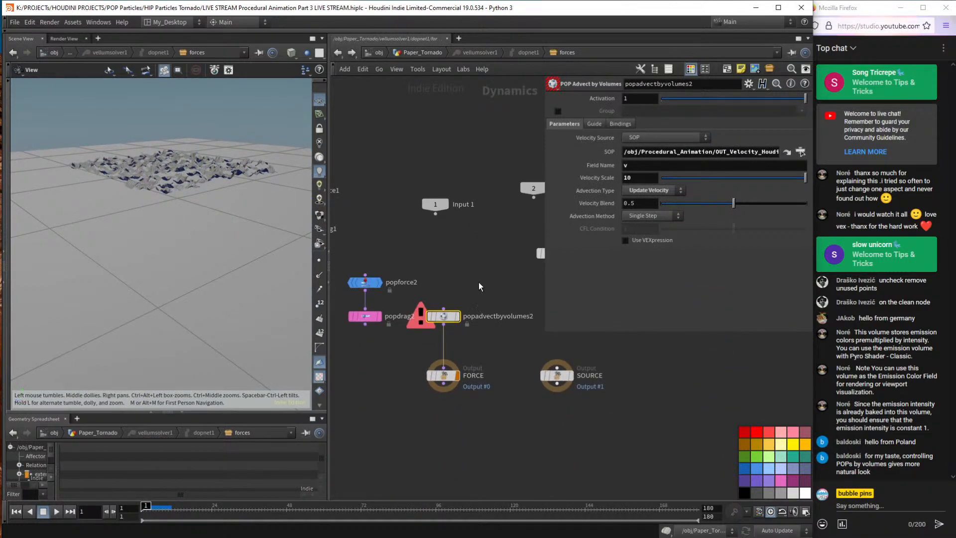
Look through the available POP nodes for the solver forces, and check the velocity field name on popadvectbyvolumes2.
{"action": "middle_click_drag", "start_coordinate": [479, 284], "coordinate": [459, 302]}
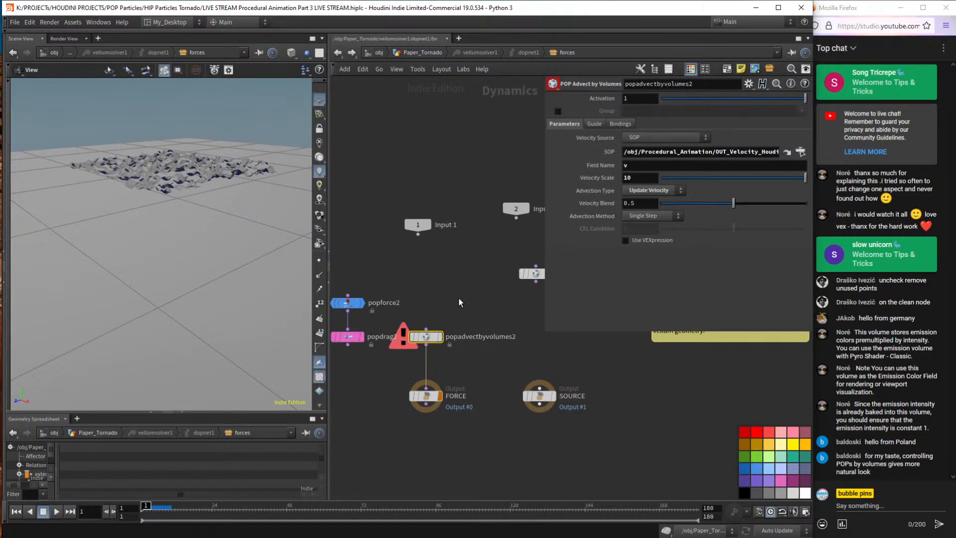
{"action": "key", "text": "Tab"}
{"action": "type", "text": "pop"}
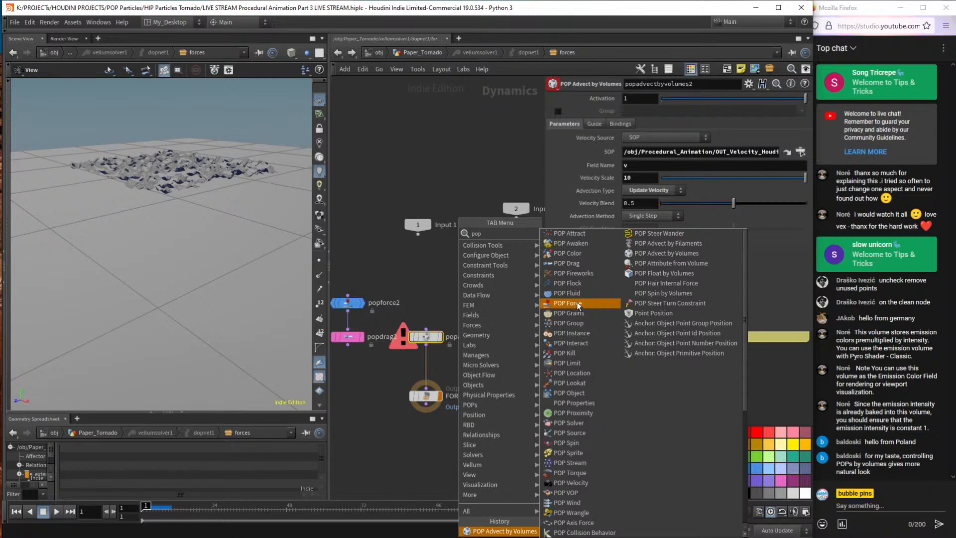
{"action": "key", "text": "Escape"}
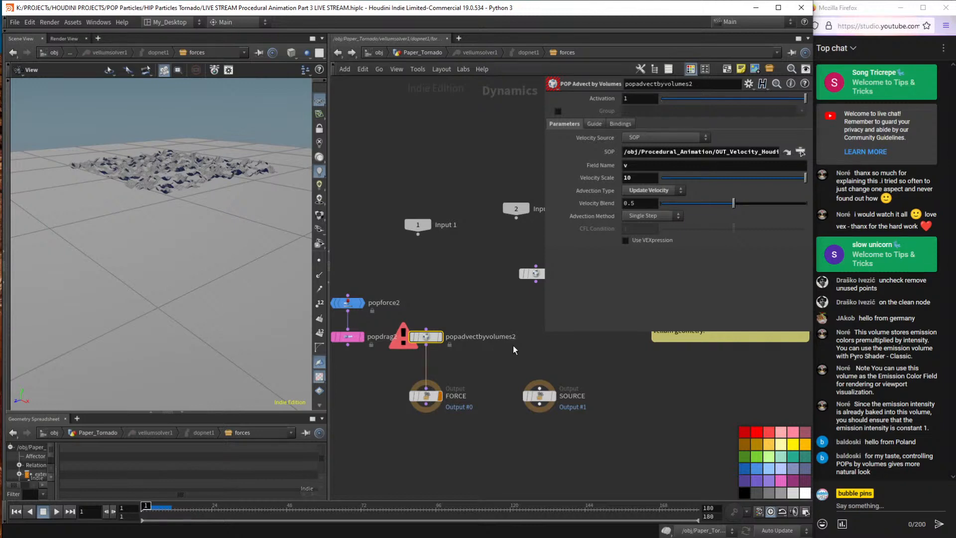
{"action": "left_click", "coordinate": [637, 167]}
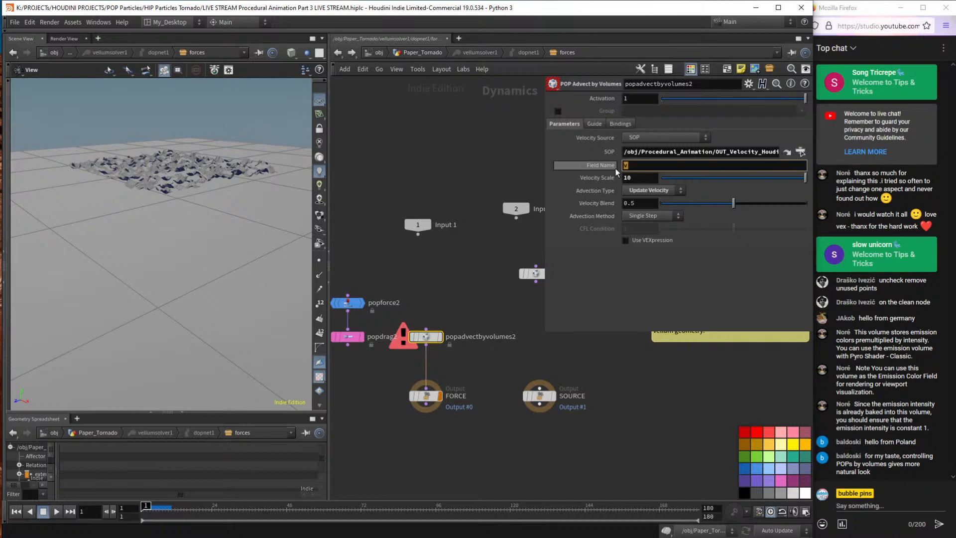
{"action": "left_click", "coordinate": [401, 169]}
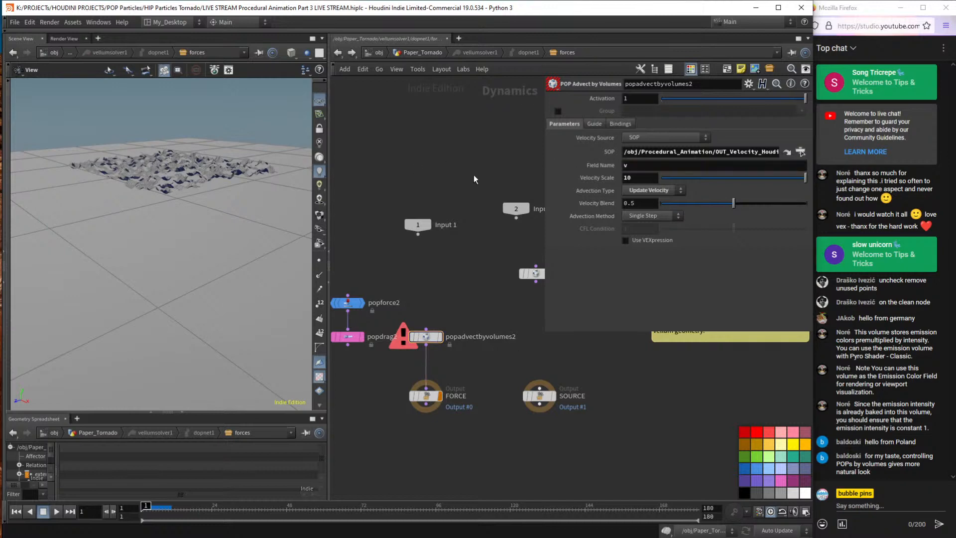
Return to the object level and open the Tornado_Volume_Velocity_driving_Pyro_Smoke network.
{"action": "left_click", "coordinate": [411, 54]}
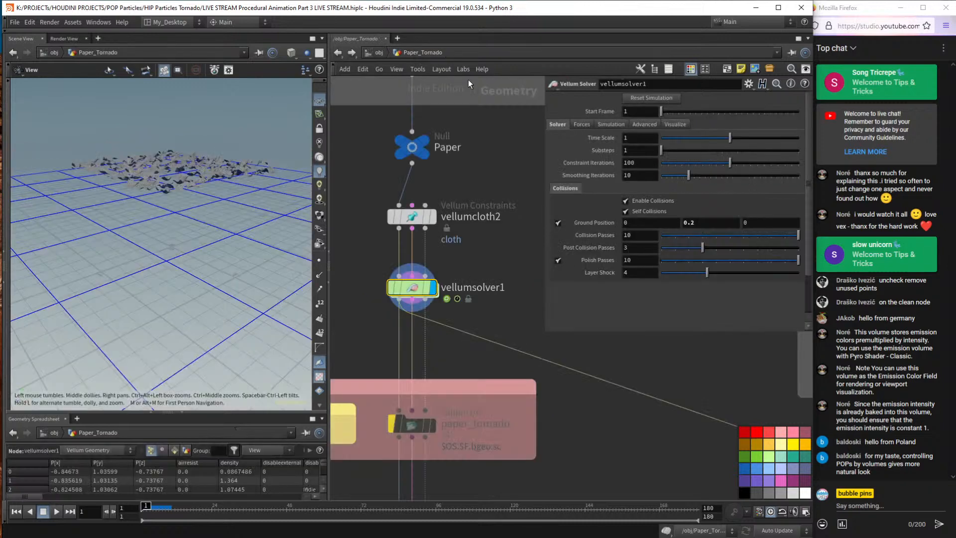
{"action": "left_click", "coordinate": [374, 54]}
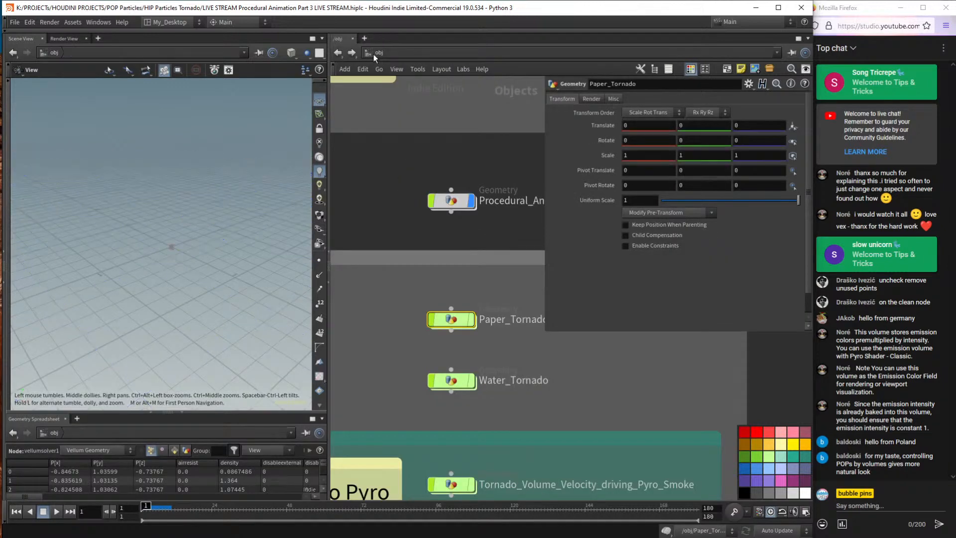
{"action": "scroll", "coordinate": [460, 394], "scroll_direction": "down", "scroll_amount": 4}
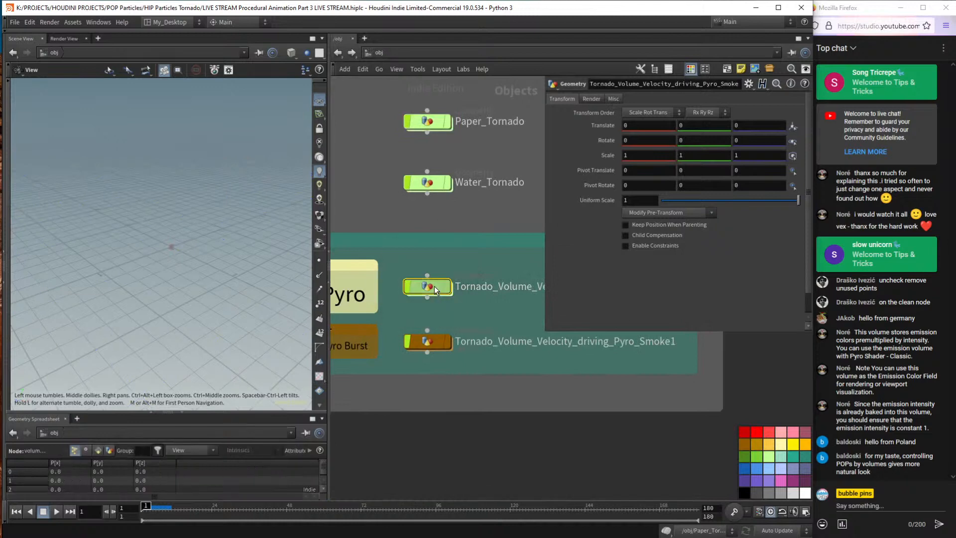
{"action": "double_click", "coordinate": [436, 287]}
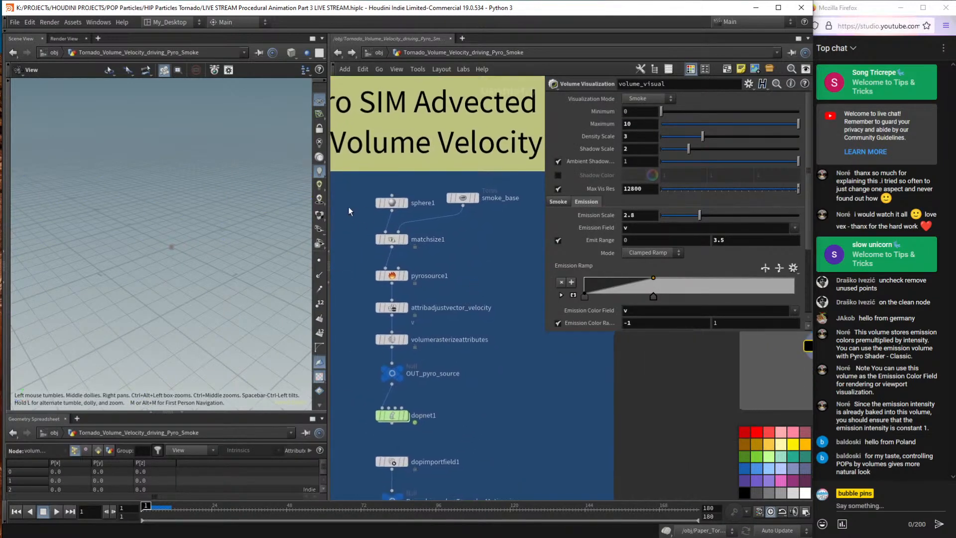
Shift the smoke_base torus node slightly so it sits level with the sphere1 node.
{"action": "left_click_drag", "start_coordinate": [351, 186], "coordinate": [515, 411]}
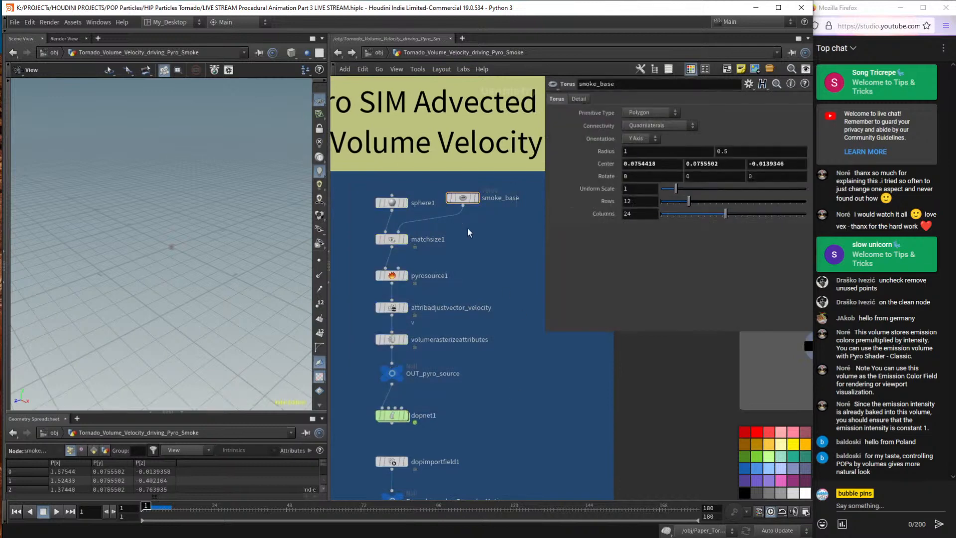
{"action": "mouse_move", "coordinate": [463, 201]}
{"action": "left_click_drag", "start_coordinate": [463, 202], "coordinate": [481, 206]}
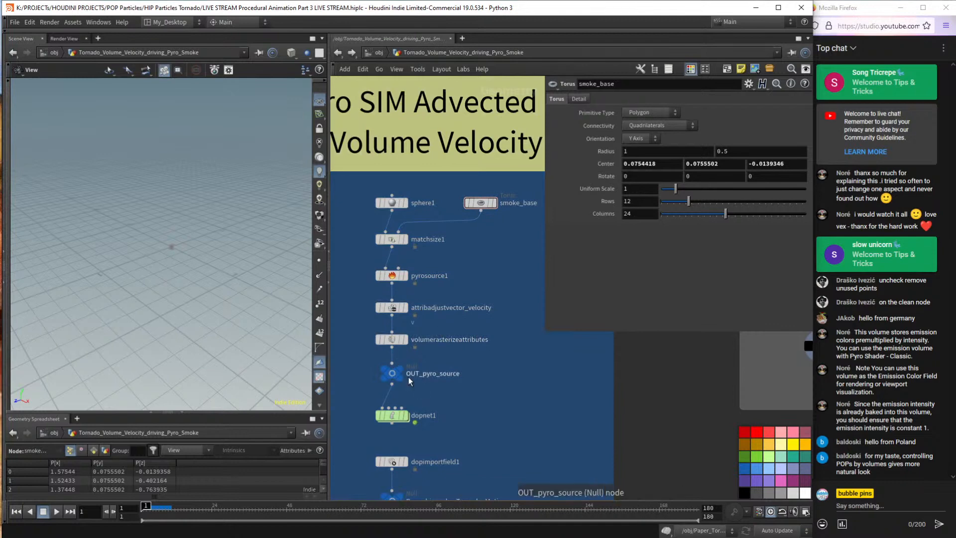
Display OUT_pyro_source, sphere1, matchsize1 and the smoke_base torus in turn to compare the shapes that form the smoke source.
{"action": "mouse_move", "coordinate": [411, 377]}
{"action": "left_click", "coordinate": [409, 357]}
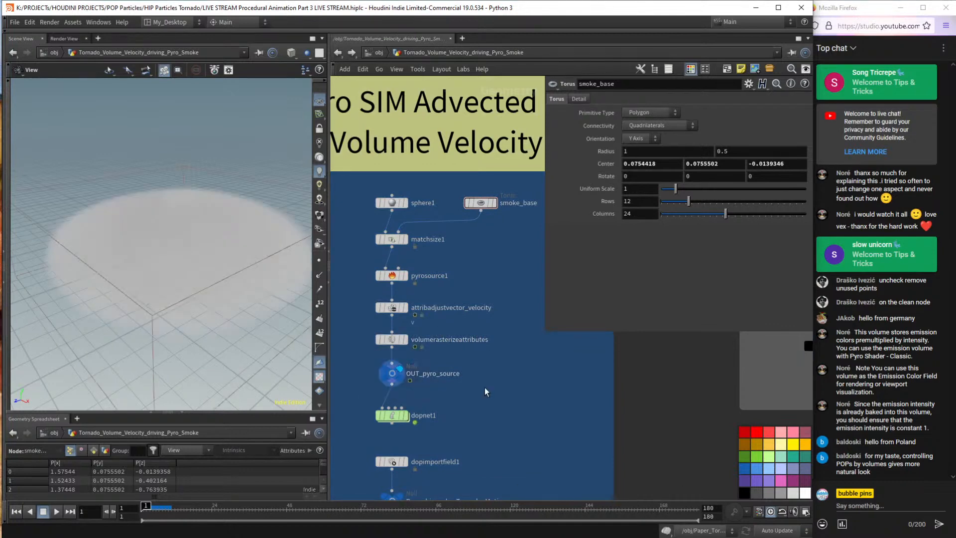
{"action": "mouse_move", "coordinate": [409, 207]}
{"action": "left_click", "coordinate": [406, 204]}
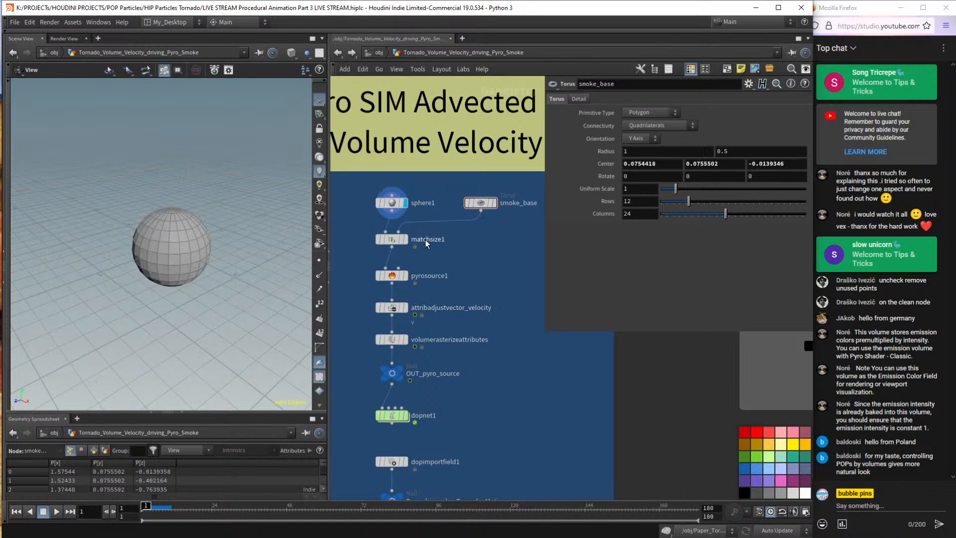
{"action": "left_click", "coordinate": [405, 239]}
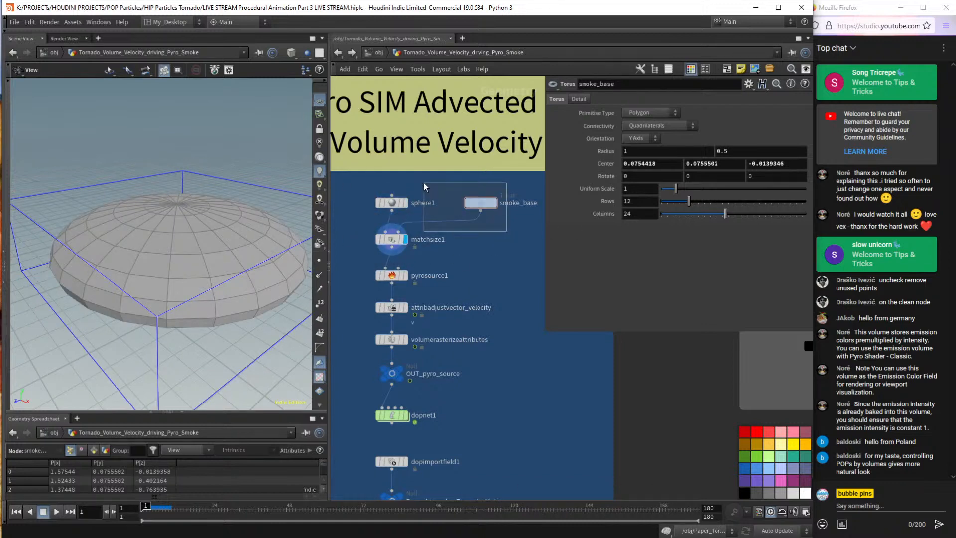
{"action": "left_click", "coordinate": [495, 203]}
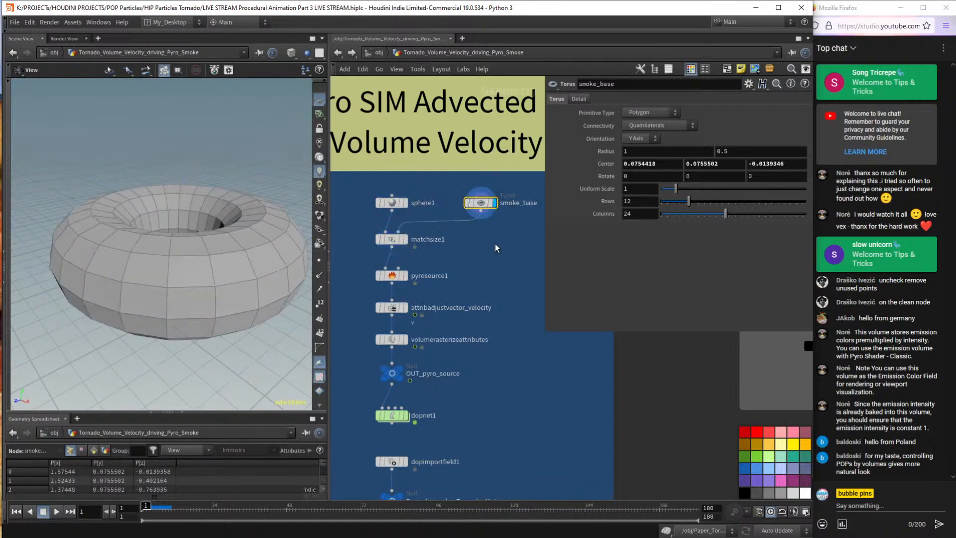
{"action": "mouse_move", "coordinate": [196, 266]}
{"action": "left_mouse_down"}
{"action": "mouse_move", "coordinate": [196, 321]}
{"action": "mouse_move", "coordinate": [196, 273]}
{"action": "left_mouse_up"}
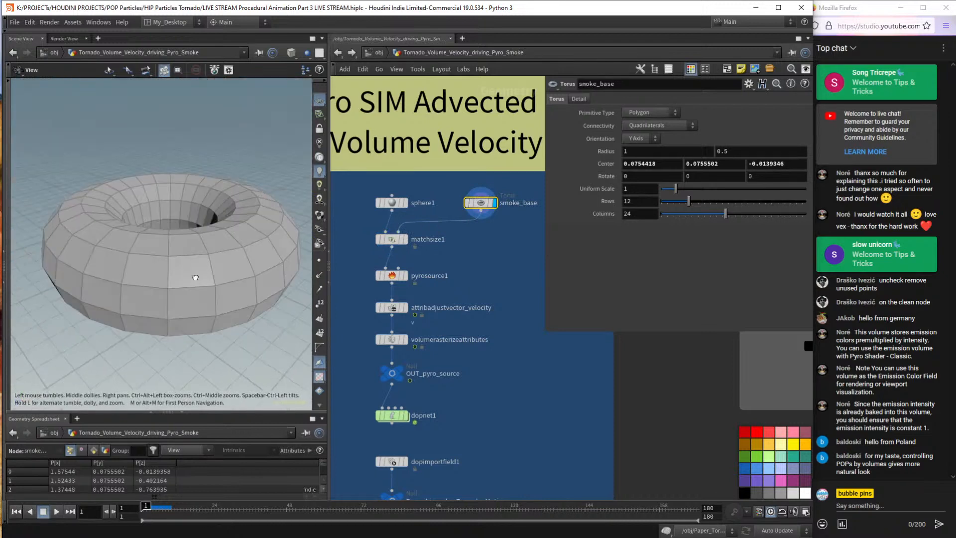
{"action": "left_click_drag", "start_coordinate": [453, 188], "coordinate": [453, 188]}
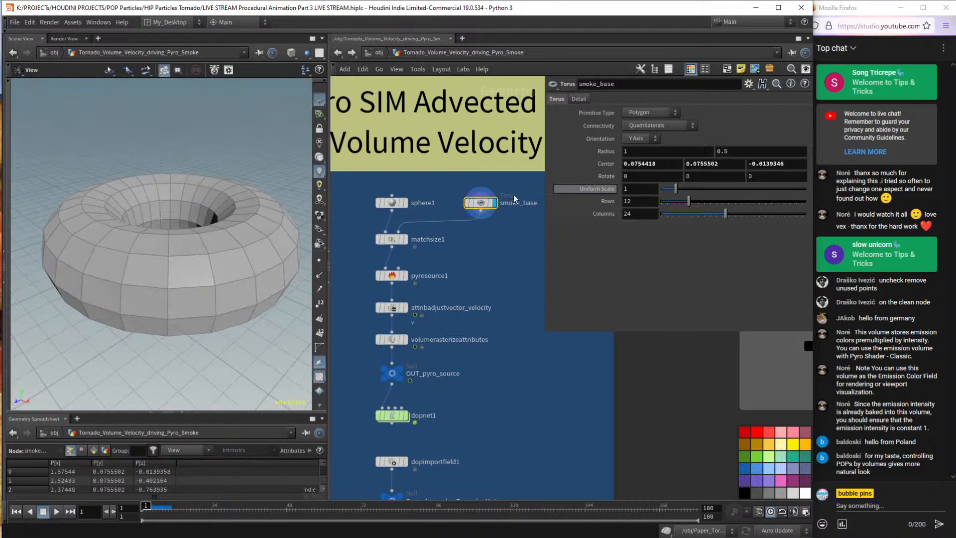
Display the sphere and its matchsize1 result, and examine the Match Size parameters that fit it to the torus.
{"action": "left_click_drag", "start_coordinate": [364, 181], "coordinate": [416, 222]}
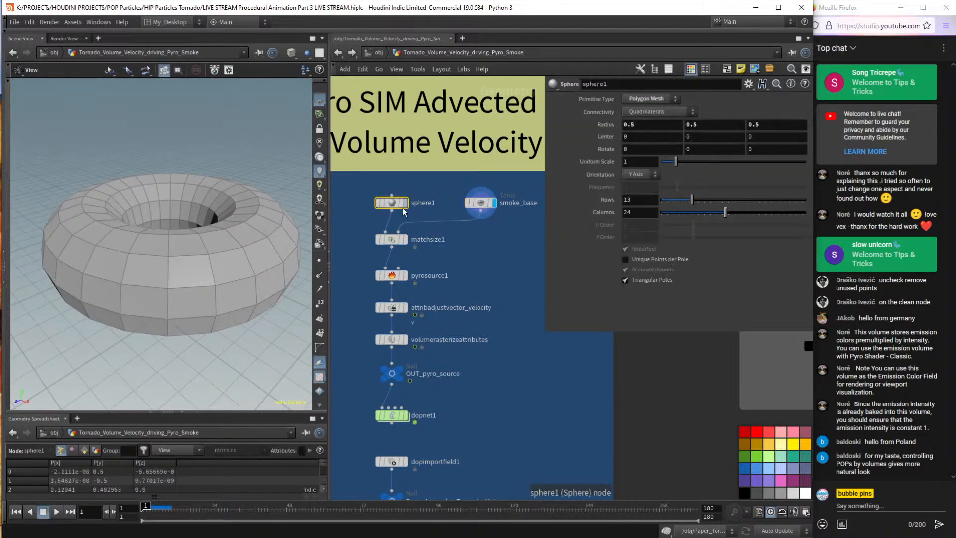
{"action": "left_click", "coordinate": [404, 204]}
{"action": "left_click", "coordinate": [404, 239]}
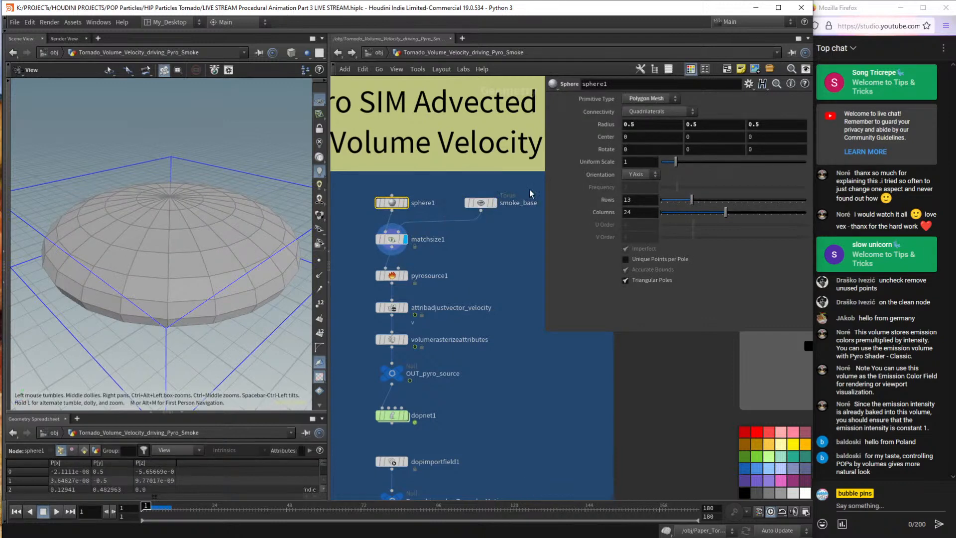
{"action": "left_click", "coordinate": [393, 239]}
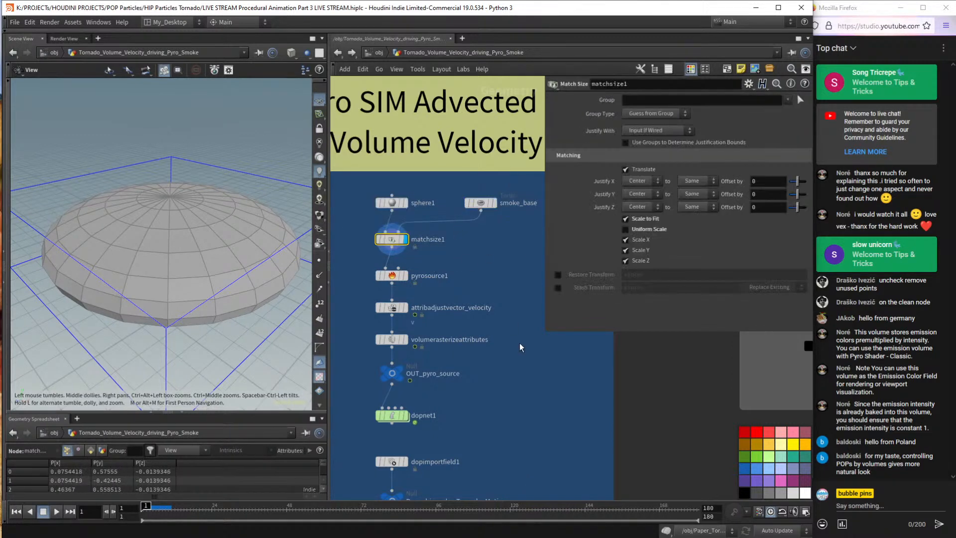
Compare the scattered points of pyrosource1 with the matchsize1 geometry they are generated from.
{"action": "left_click", "coordinate": [405, 276]}
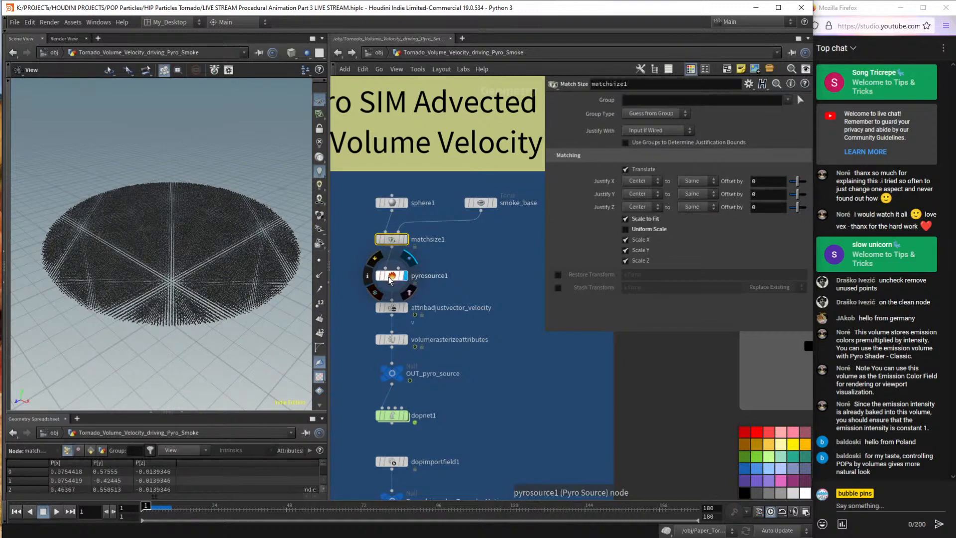
{"action": "left_click", "coordinate": [391, 277]}
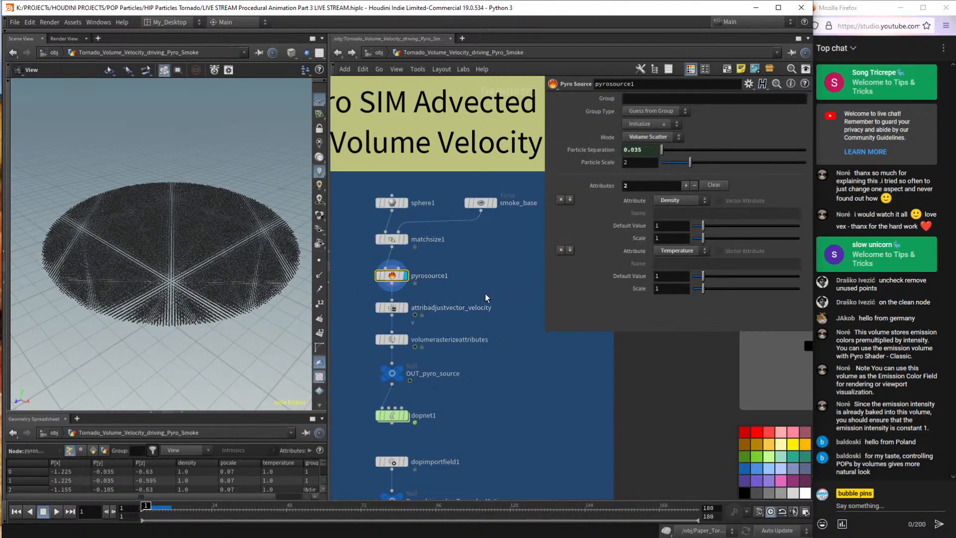
{"action": "left_click", "coordinate": [404, 239]}
{"action": "left_click", "coordinate": [390, 239]}
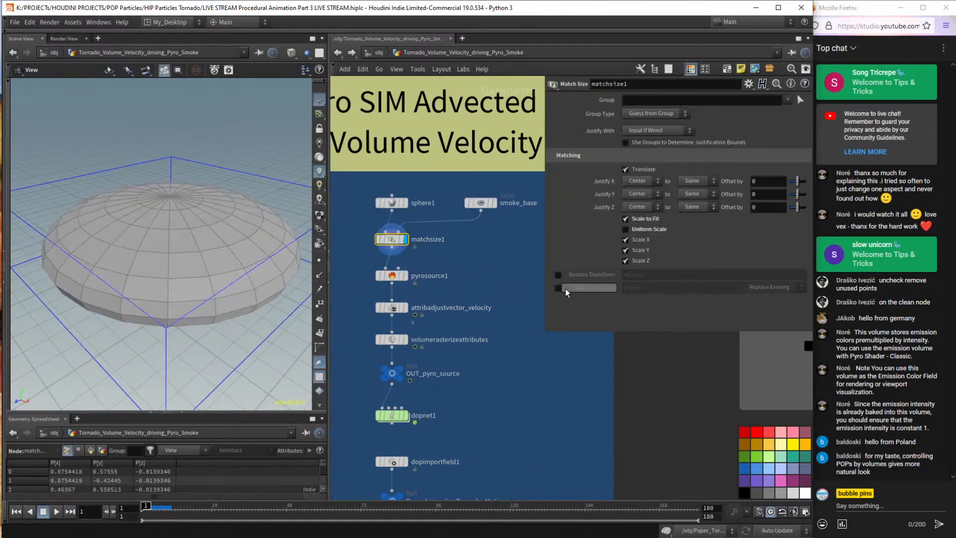
{"action": "mouse_move", "coordinate": [199, 265]}
{"action": "left_mouse_down"}
{"action": "mouse_move", "coordinate": [209, 261]}
{"action": "mouse_move", "coordinate": [201, 263]}
{"action": "left_mouse_up"}
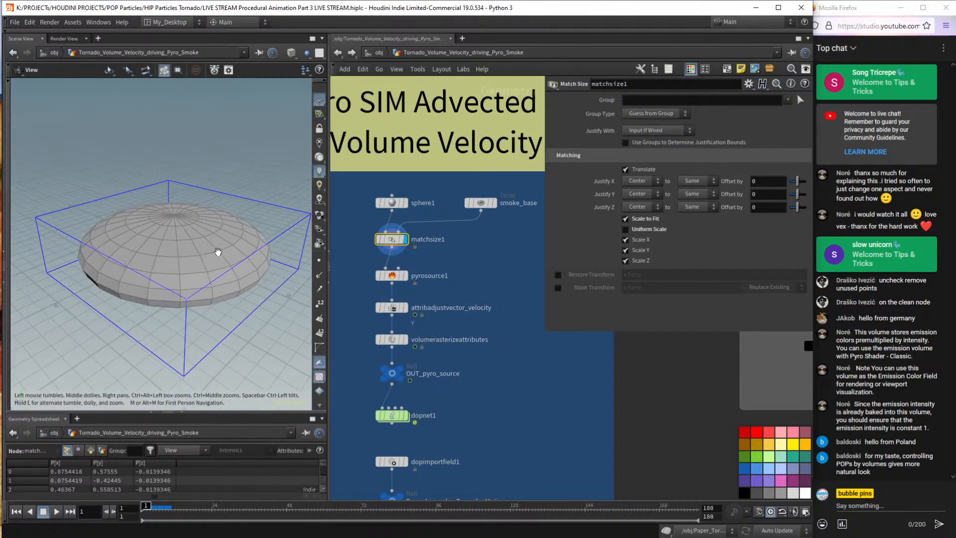
Examine the particle separation and attributes of pyrosource1, and display attribadjustvector_velocity with its parameters.
{"action": "left_click", "coordinate": [404, 275]}
{"action": "left_click", "coordinate": [389, 279]}
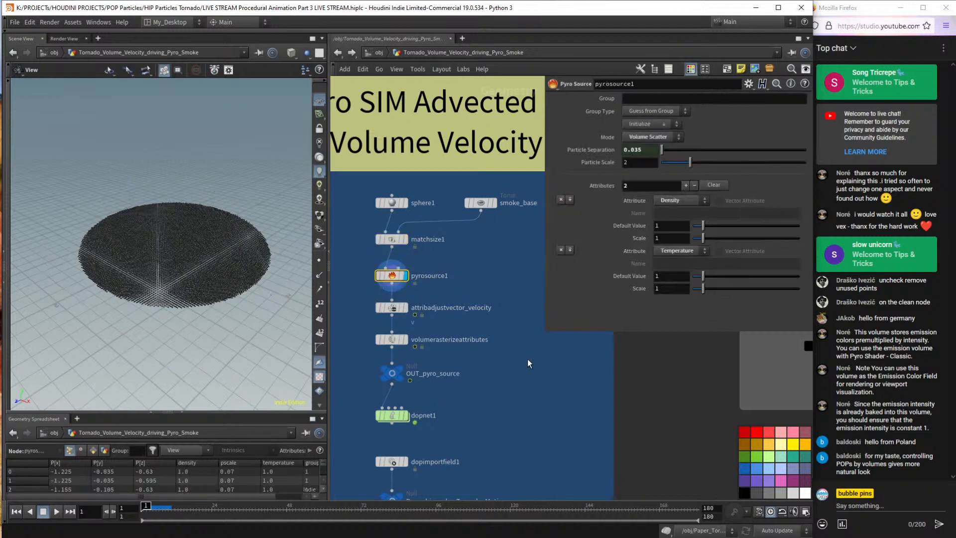
{"action": "middle_click", "coordinate": [627, 150]}
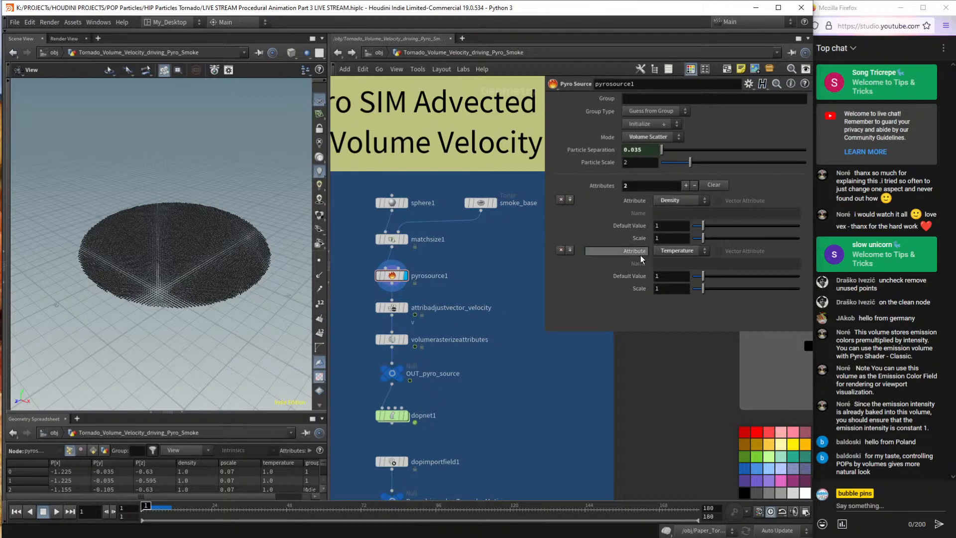
{"action": "left_click", "coordinate": [404, 309]}
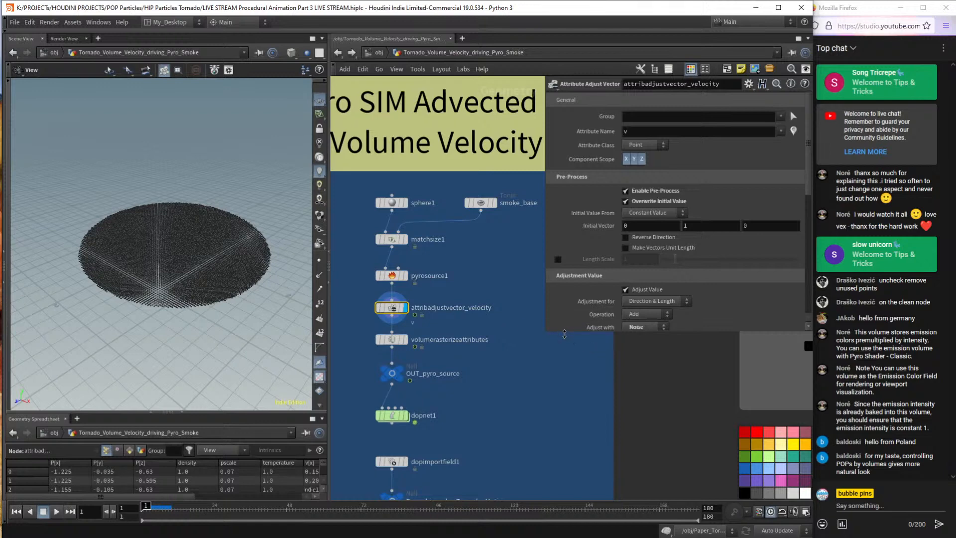
Examine the noise settings of attribadjustvector_velocity and bypass the node.
{"action": "left_click_drag", "start_coordinate": [564, 333], "coordinate": [622, 466]}
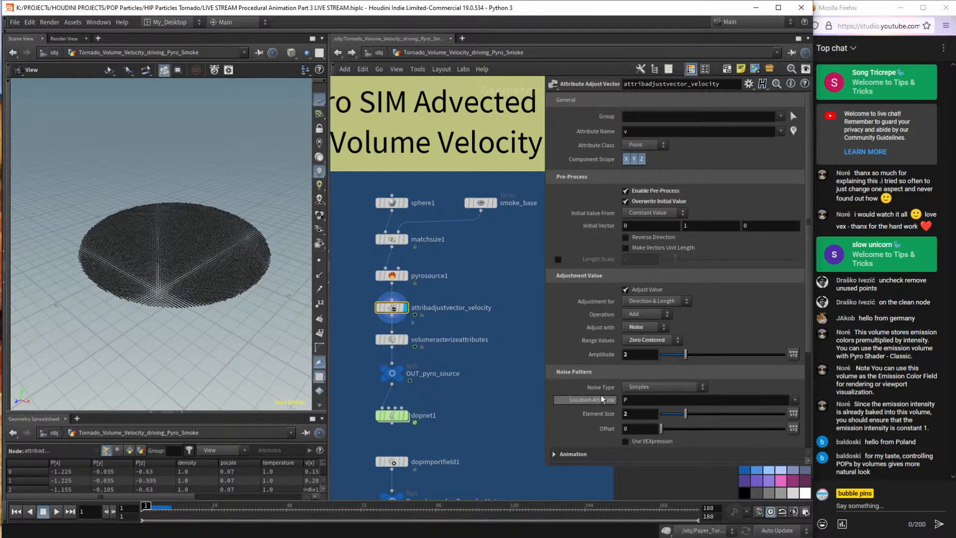
{"action": "left_click", "coordinate": [378, 308]}
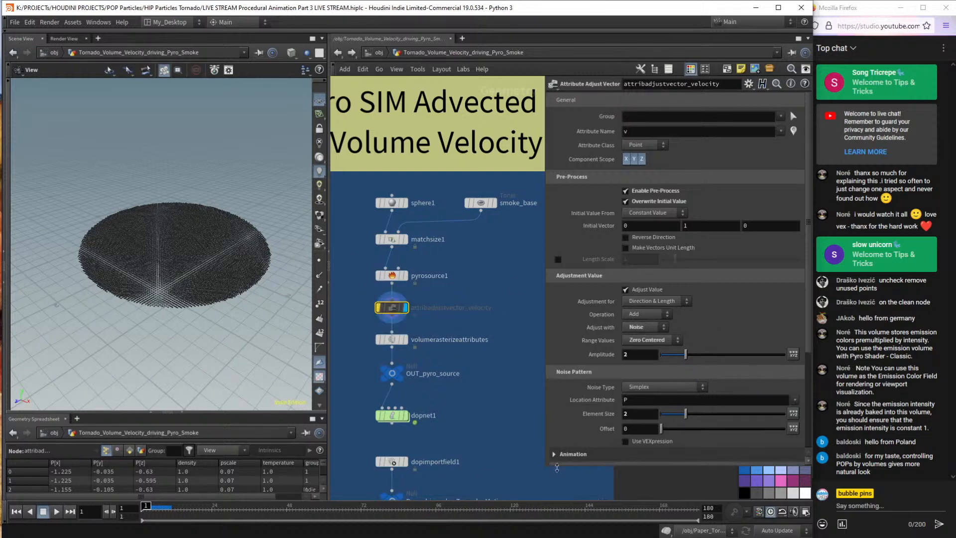
{"action": "left_click_drag", "start_coordinate": [557, 473], "coordinate": [563, 339]}
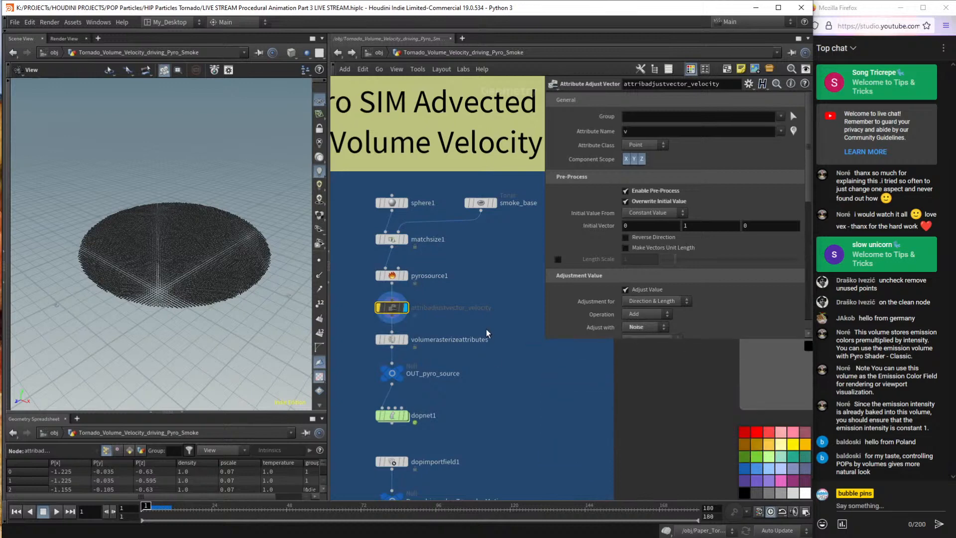
Select the pyro source nodes from sphere1 and smoke_base to OUT_pyro_source, and look up the Pyro Configure presets.
{"action": "scroll", "coordinate": [518, 378], "scroll_direction": "down", "scroll_amount": 2}
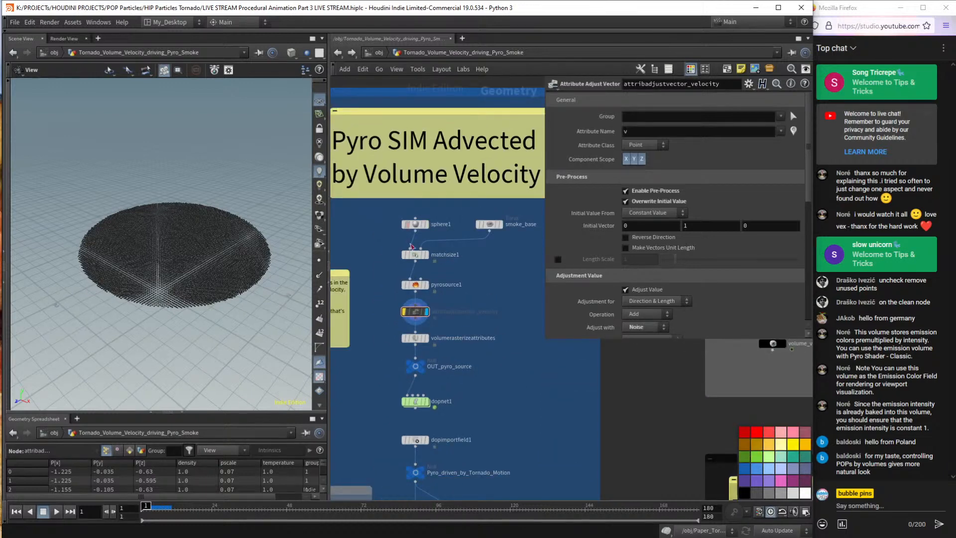
{"action": "left_click_drag", "start_coordinate": [494, 372], "coordinate": [519, 377]}
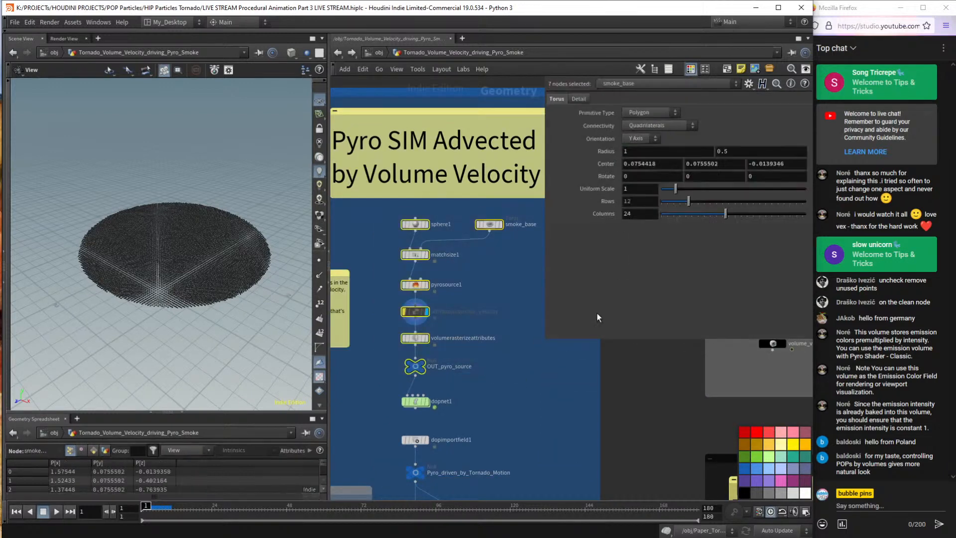
{"action": "left_click", "coordinate": [574, 375]}
{"action": "key", "text": "Tab"}
{"action": "type", "text": "pyro con"}
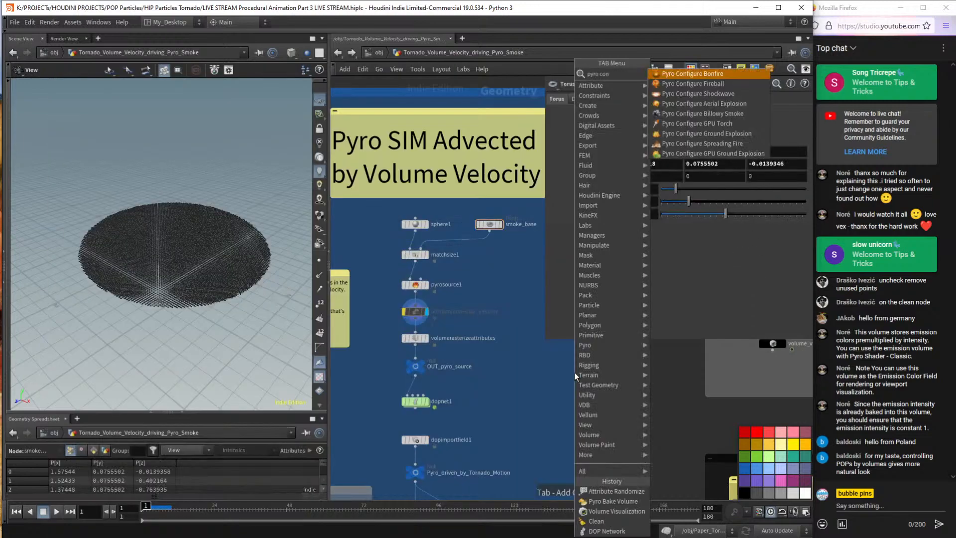
{"action": "left_click", "coordinate": [530, 379]}
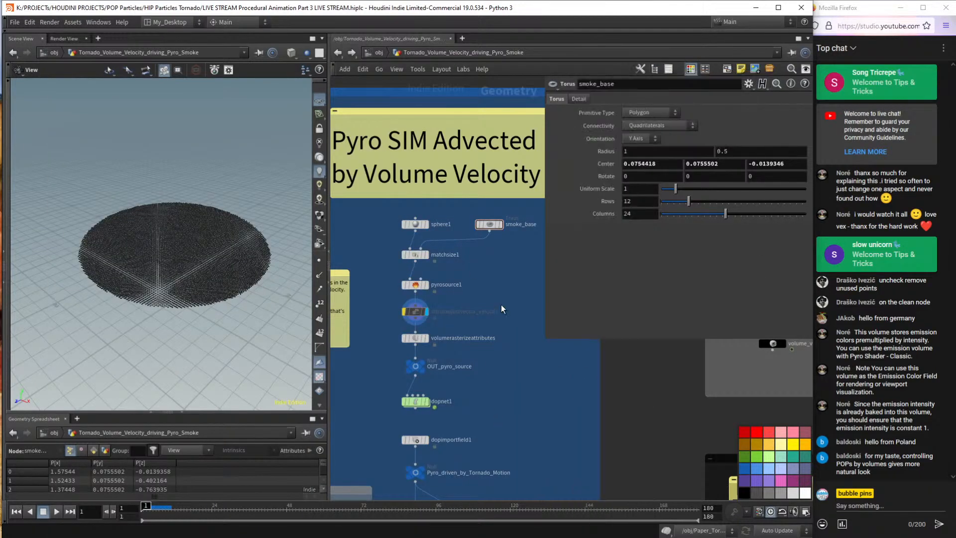
Search the available nodes for "pyroconfig" and examine the range of Pyro Configure presets.
{"action": "left_click_drag", "start_coordinate": [567, 339], "coordinate": [566, 255]}
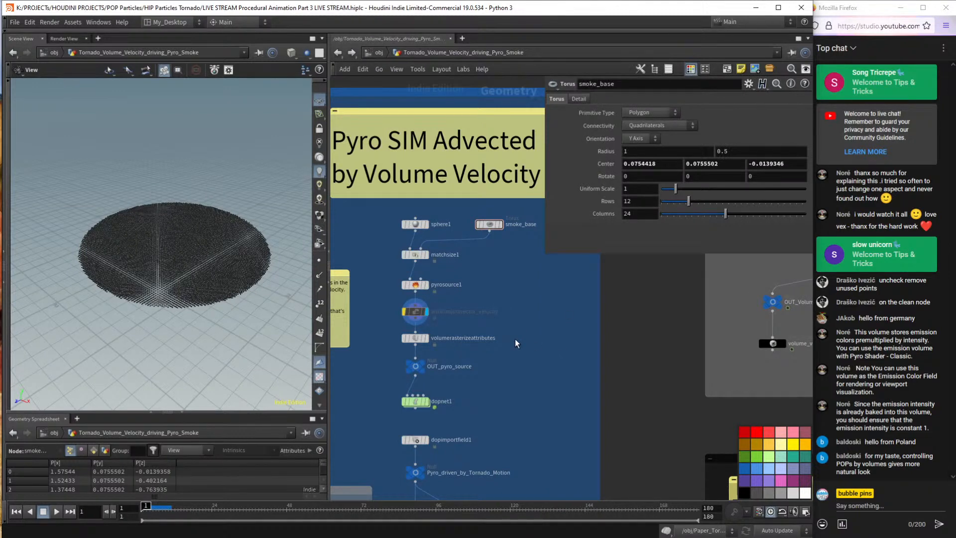
{"action": "key", "text": "Tab"}
{"action": "mouse_move", "coordinate": [516, 345]}
{"action": "type", "text": "pyro"}
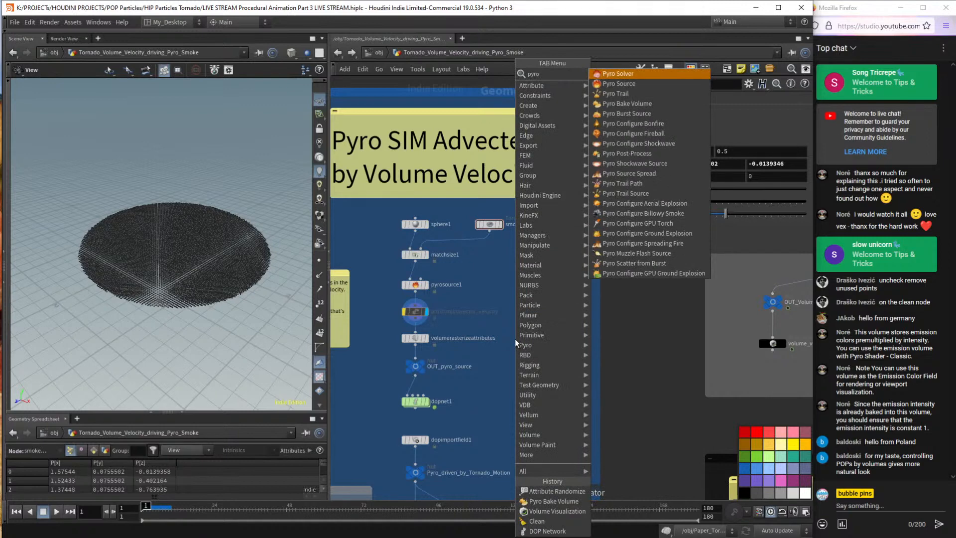
{"action": "type", "text": "config"}
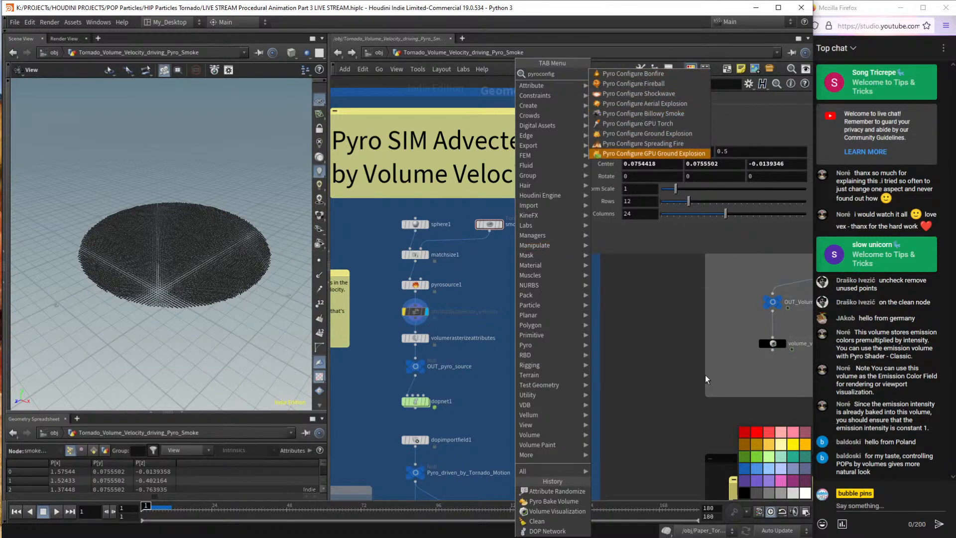
{"action": "left_click", "coordinate": [616, 350]}
Add a POP Network to examine the default node setup inside it, and delete the network again.
{"action": "key", "text": "Tab"}
{"action": "type", "text": "popn"}
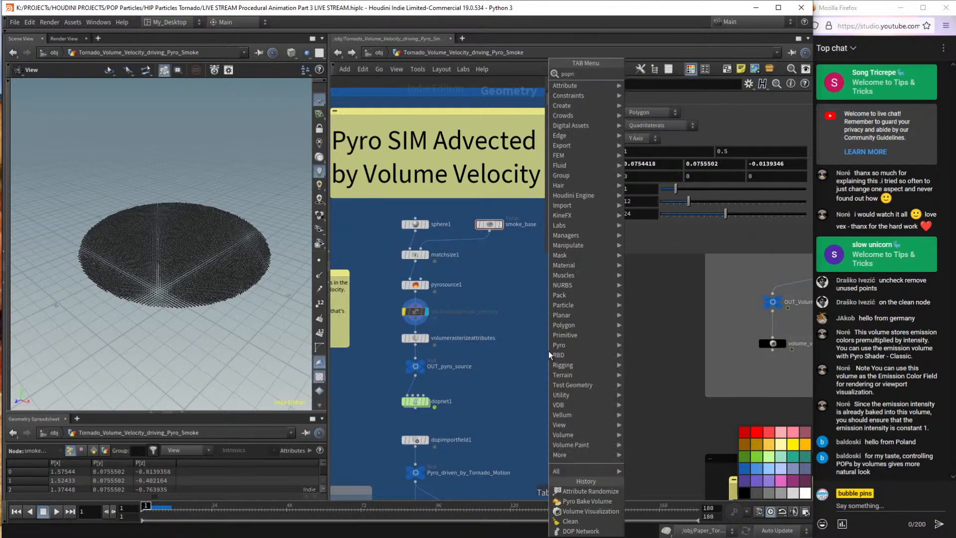
{"action": "key", "text": "Return"}
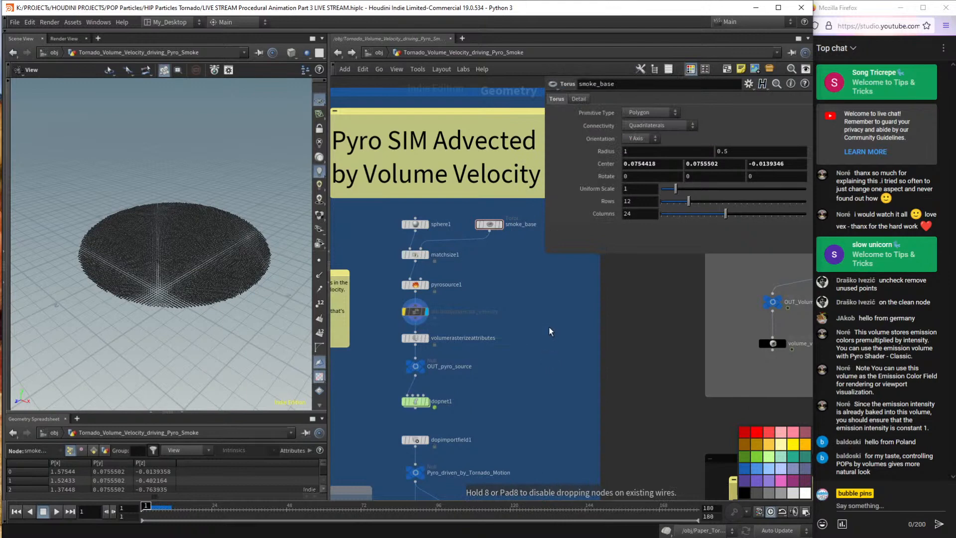
{"action": "left_click", "coordinate": [550, 339]}
{"action": "double_click", "coordinate": [554, 348]}
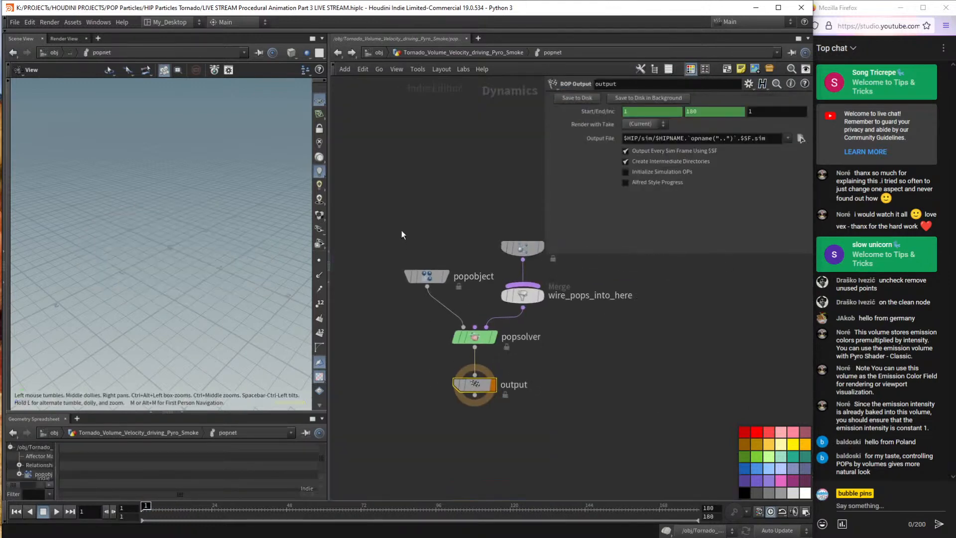
{"action": "left_click_drag", "start_coordinate": [391, 257], "coordinate": [554, 460]}
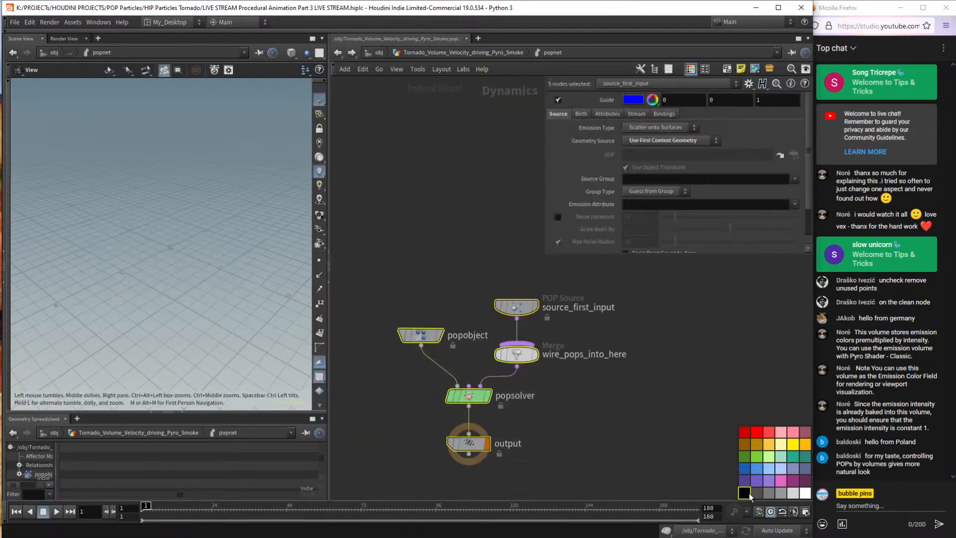
{"action": "left_click", "coordinate": [482, 51]}
{"action": "key", "text": "Delete"}
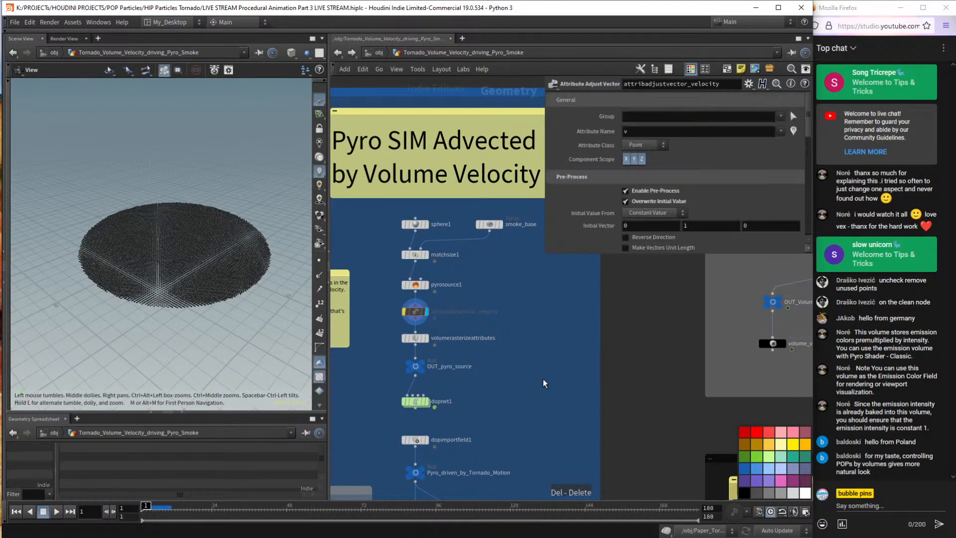
Look up the Pyro Configure presets once more and find Pyro Configure Billowy Smoke among them.
{"action": "key", "text": "Tab"}
{"action": "type", "text": "pyroconfig"}
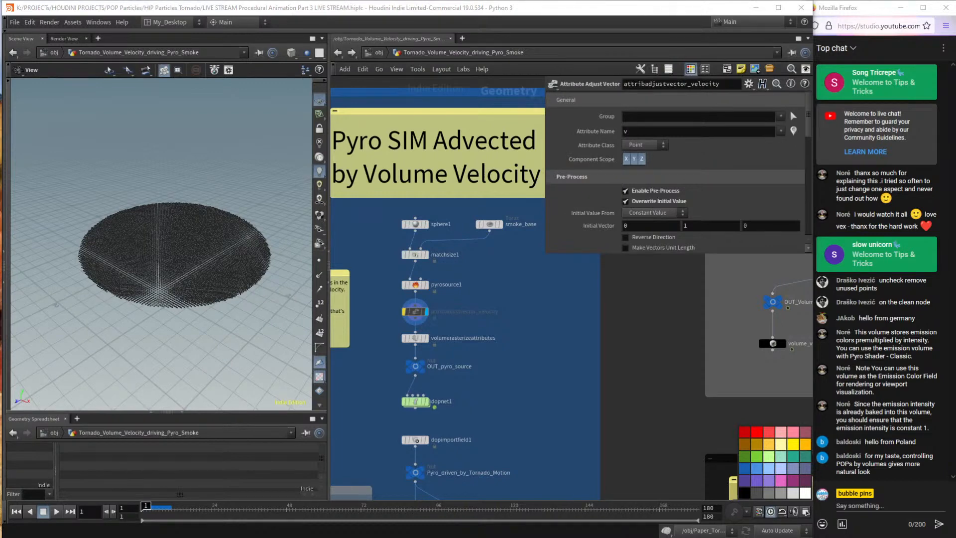
{"action": "left_click", "coordinate": [554, 319]}
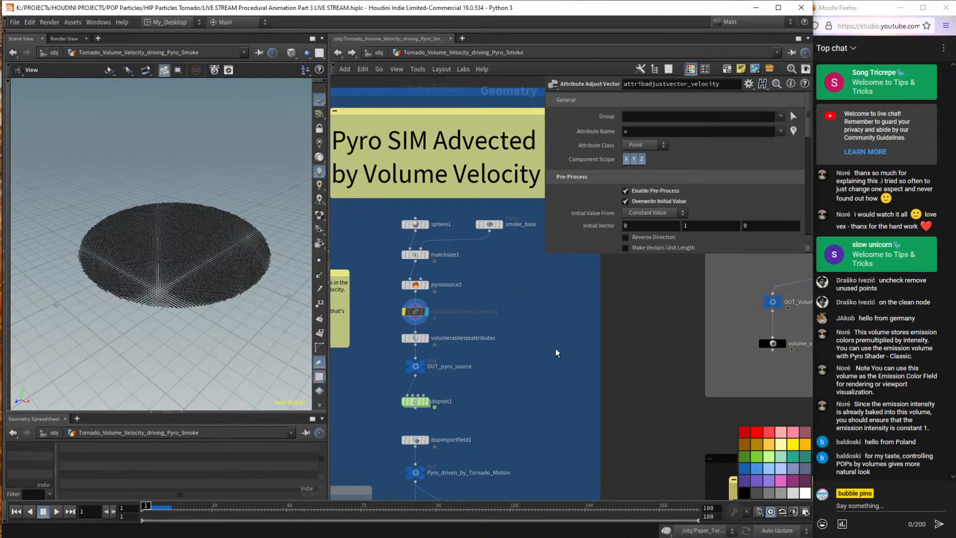
{"action": "key", "text": "Tab"}
{"action": "type", "text": "pyro conf"}
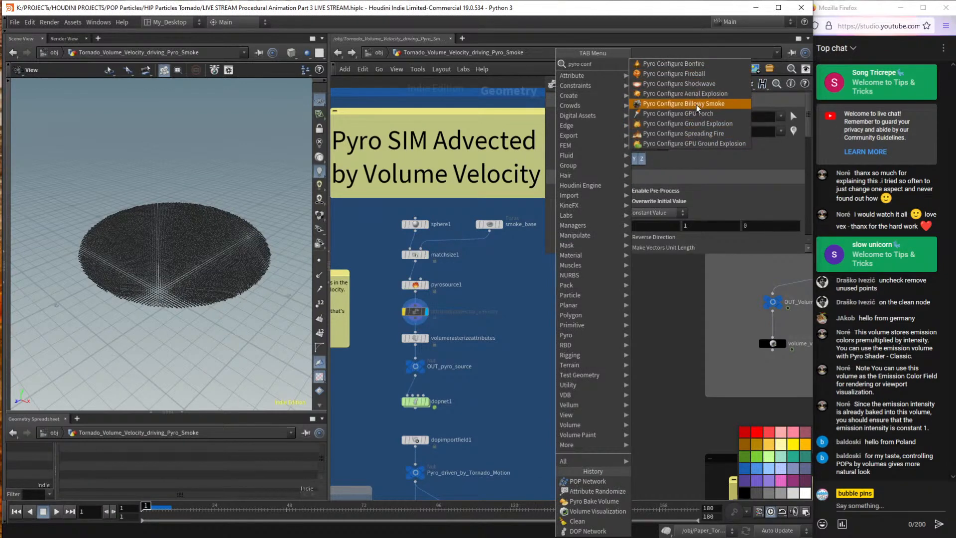
{"action": "left_click", "coordinate": [466, 325]}
{"action": "left_click_drag", "start_coordinate": [490, 322], "coordinate": [387, 304]}
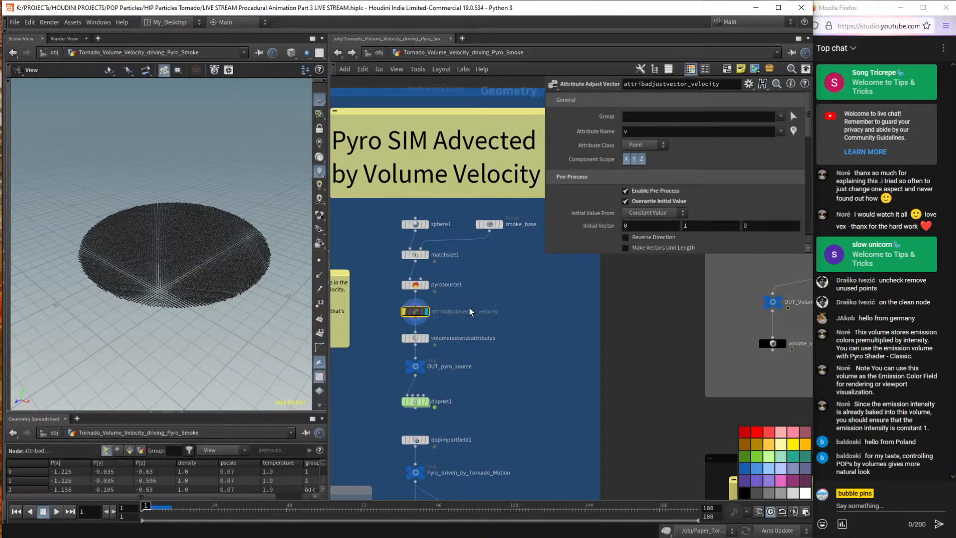
{"action": "key", "text": "grave"}
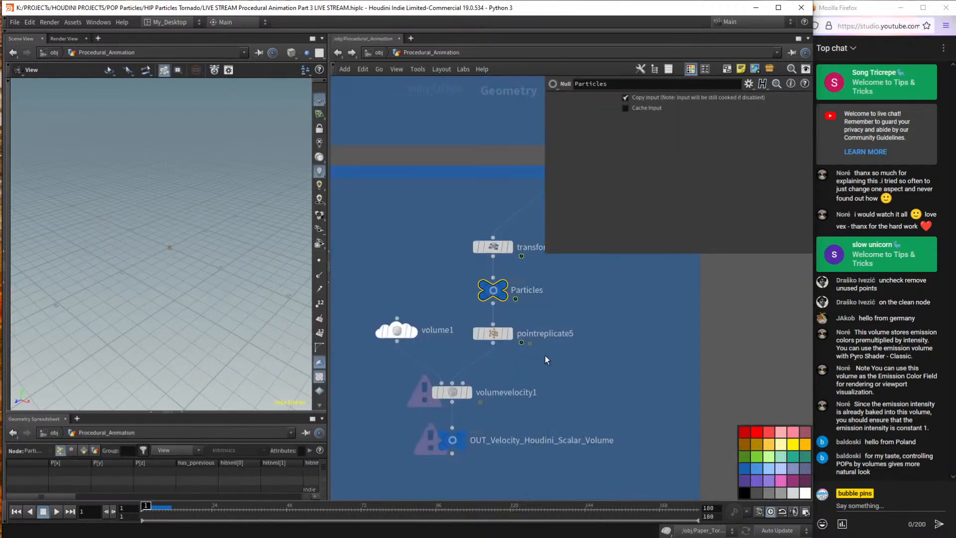
{"action": "key", "text": "grave"}
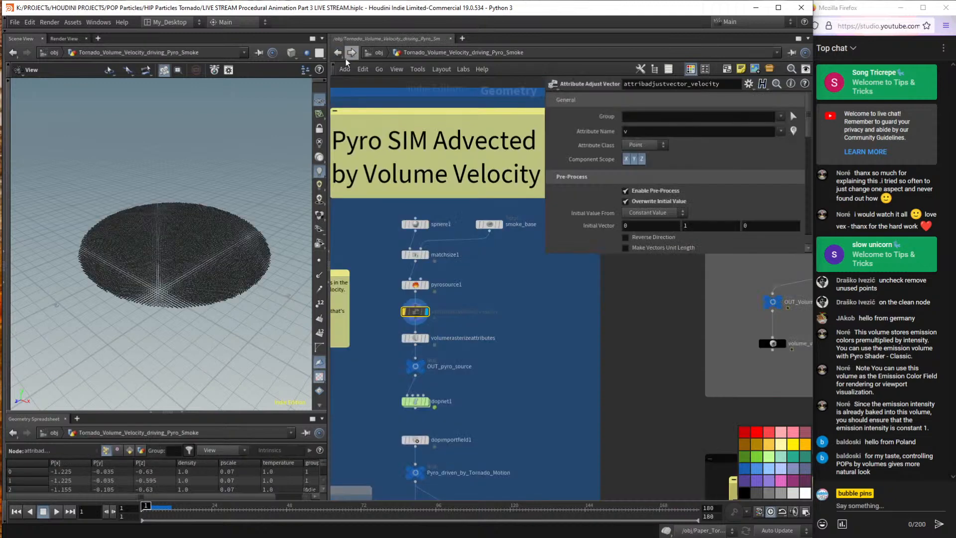
Compare the volume displayed by volumerasterizeattributes with the pyrosource1 points it is rasterized from.
{"action": "left_click", "coordinate": [425, 338]}
{"action": "left_click", "coordinate": [413, 338]}
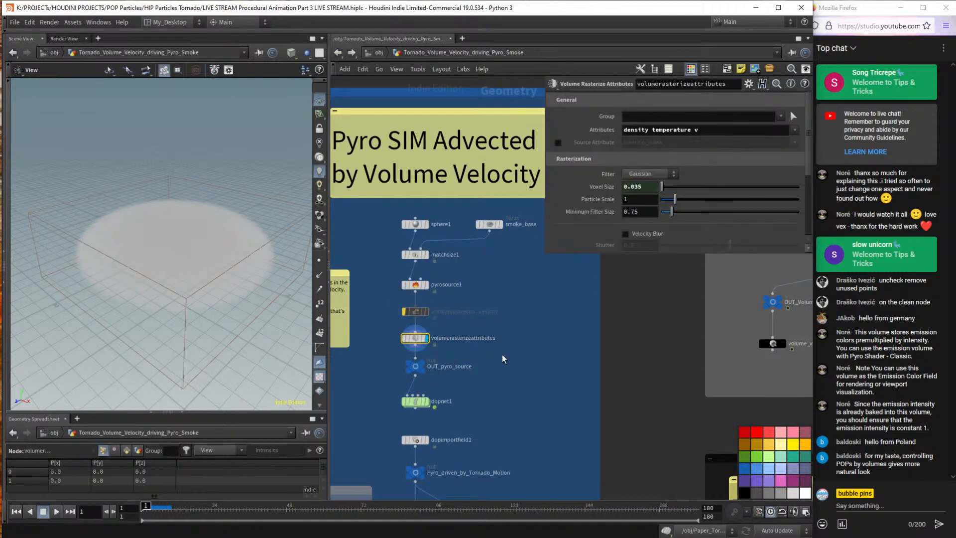
{"action": "left_click", "coordinate": [405, 286]}
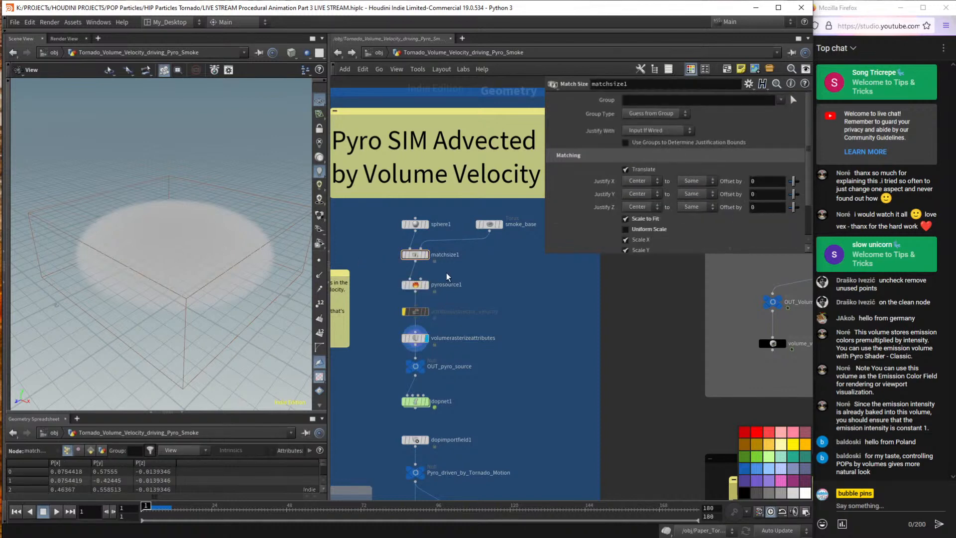
{"action": "left_click", "coordinate": [427, 284]}
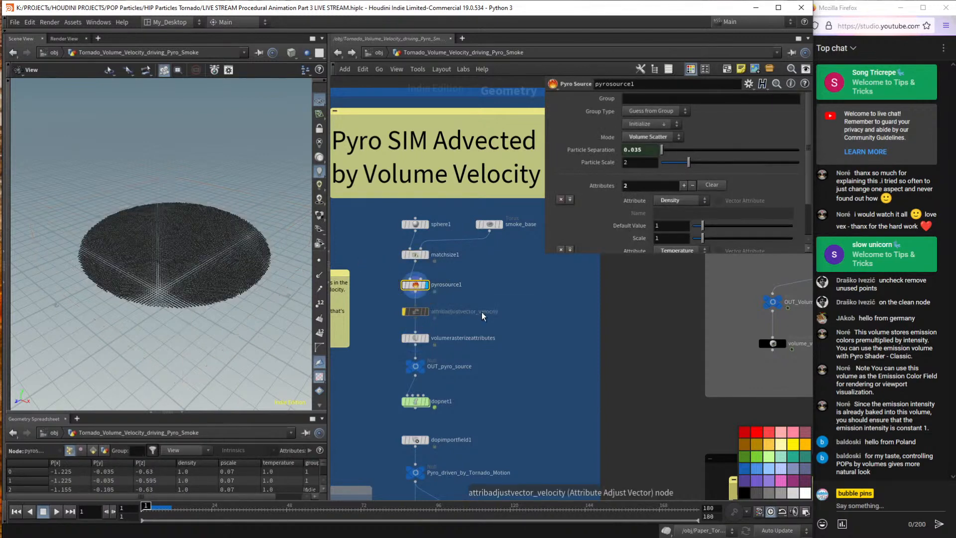
{"action": "mouse_move", "coordinate": [427, 339]}
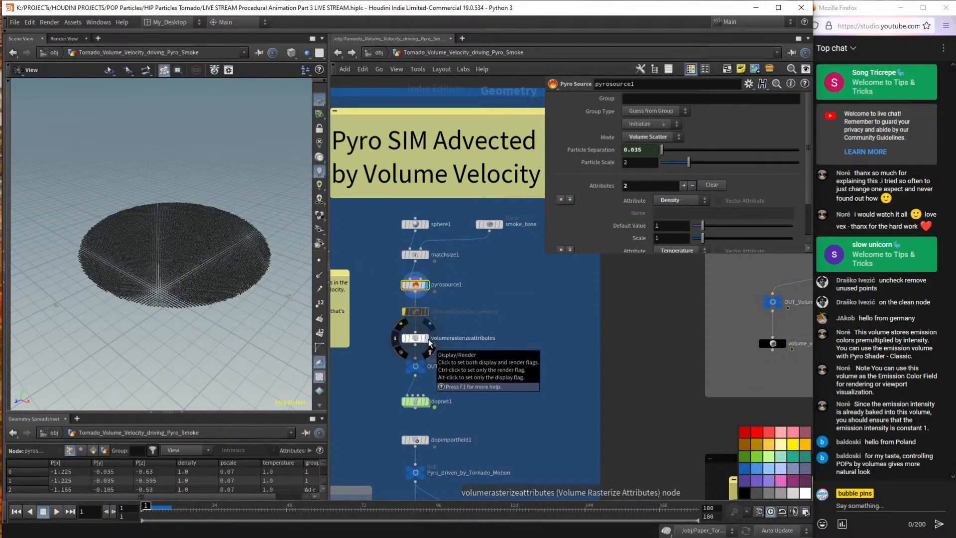
{"action": "left_click", "coordinate": [428, 339]}
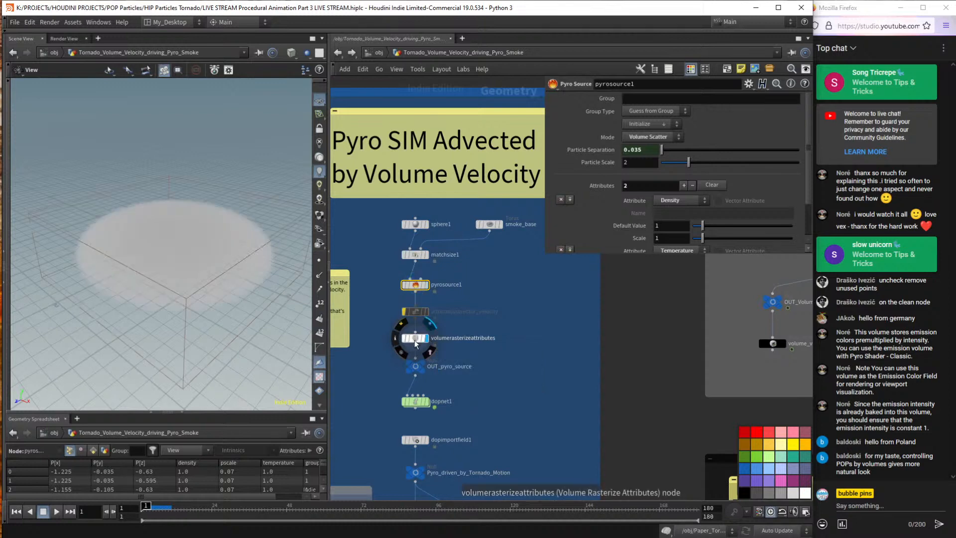
{"action": "left_click", "coordinate": [417, 340]}
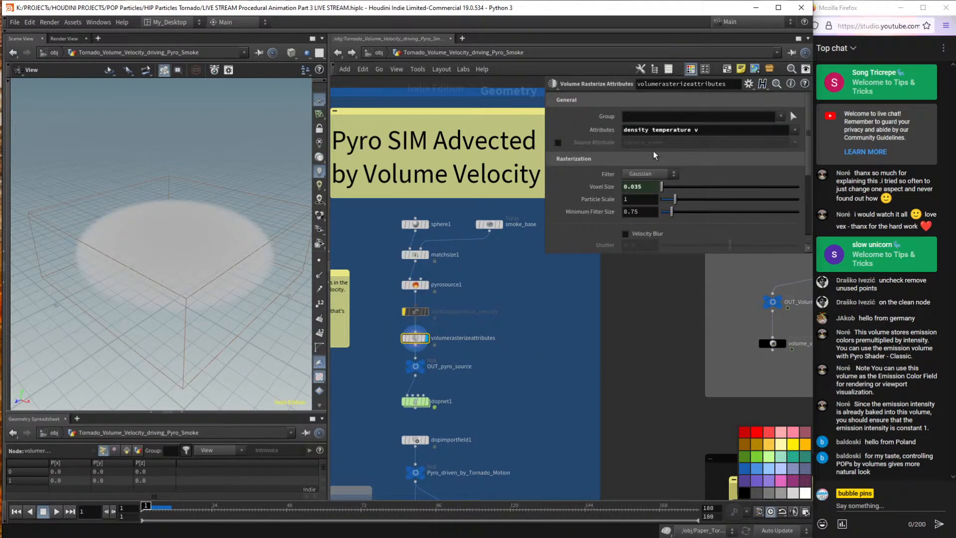
Check the Attributes list of volumerasterizeattributes against the node information and the attribute entries of pyrosource1.
{"action": "left_click", "coordinate": [629, 129]}
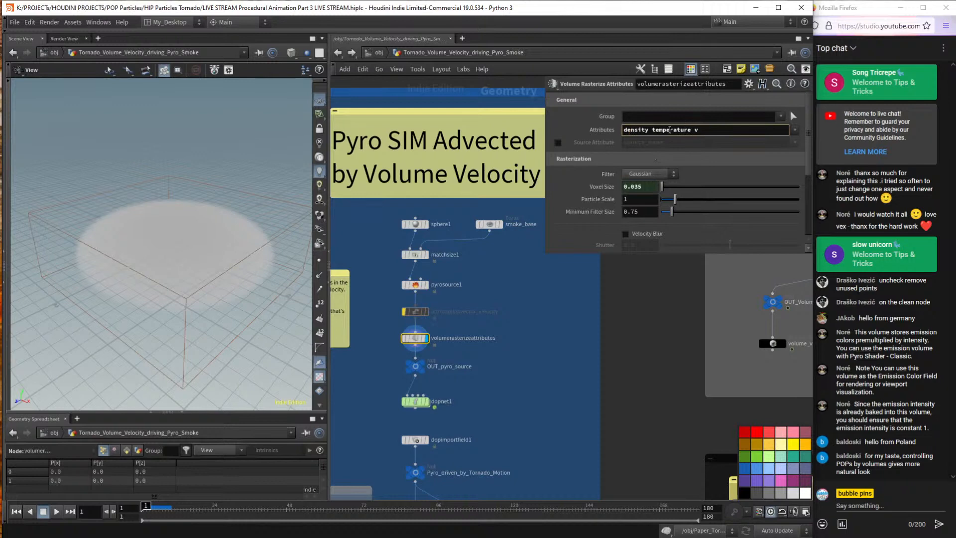
{"action": "mouse_move", "coordinate": [415, 288]}
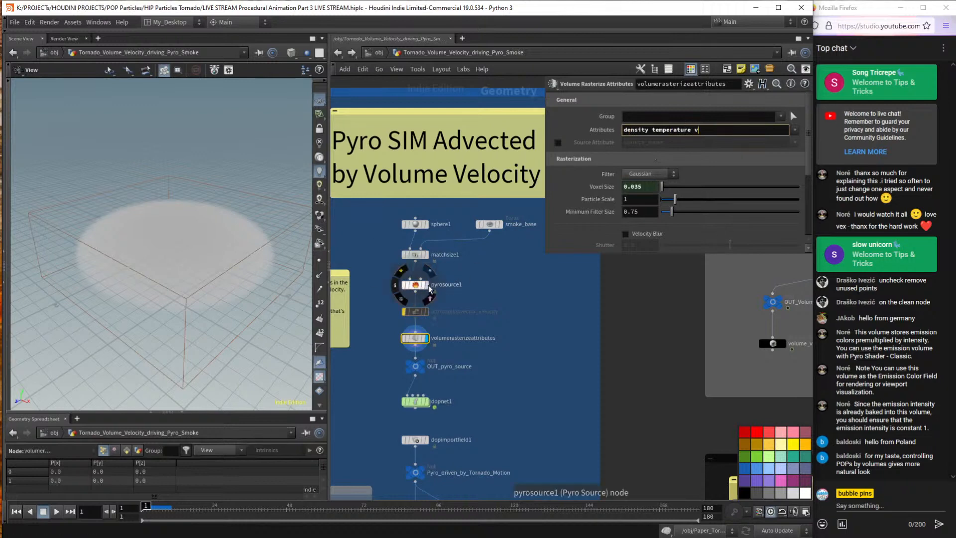
{"action": "key", "text": "Return"}
{"action": "left_click", "coordinate": [415, 288]}
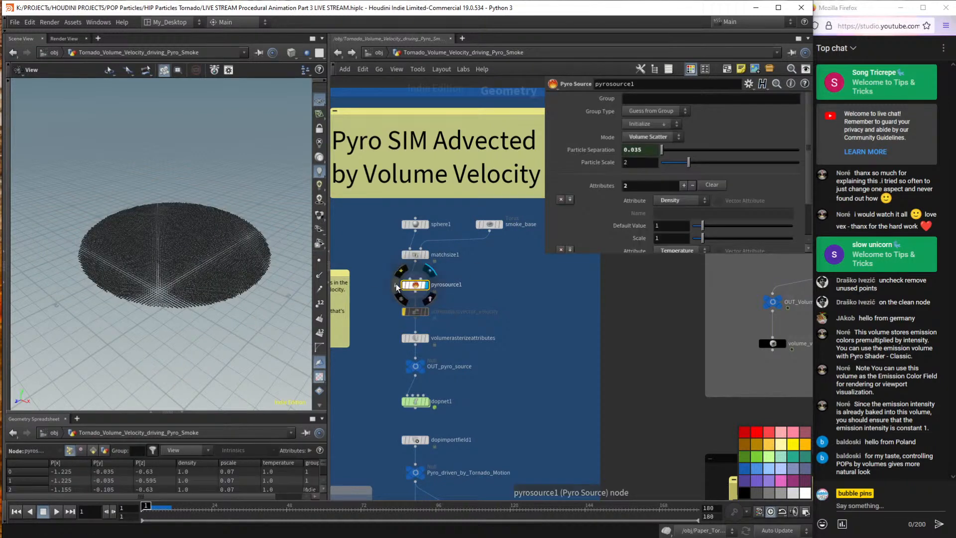
{"action": "left_click", "coordinate": [394, 287]}
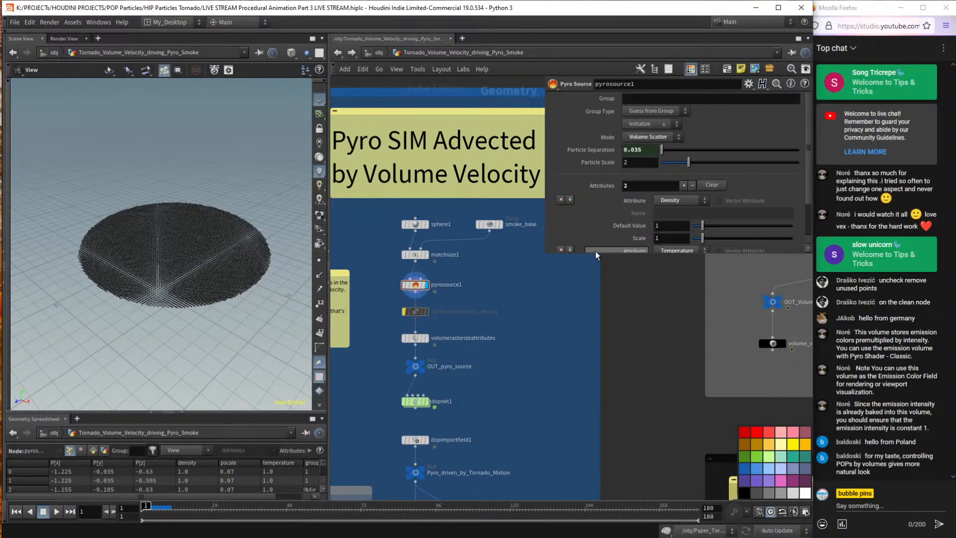
{"action": "left_click_drag", "start_coordinate": [592, 297], "coordinate": [593, 415]}
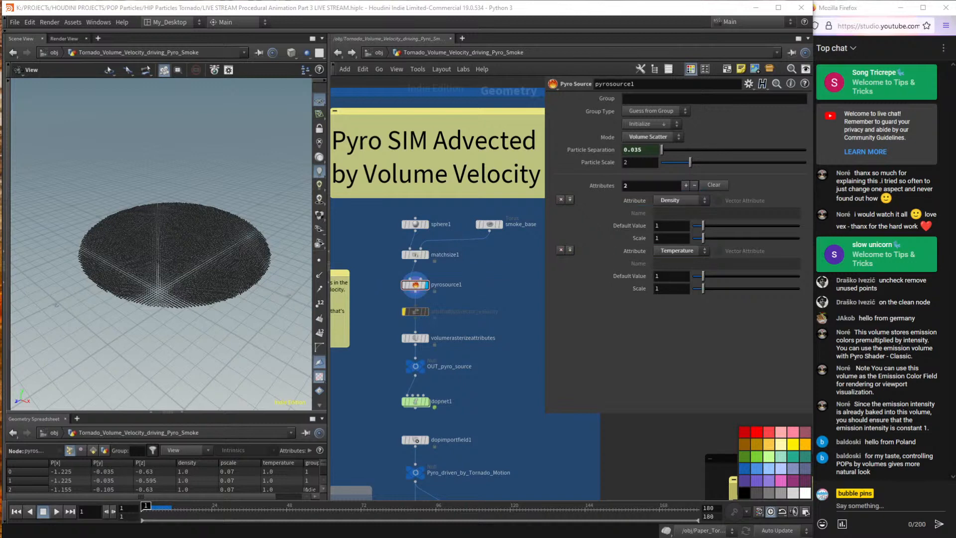
Display volumerasterizeattributes and open its node information to examine the volumes it outputs.
{"action": "left_click", "coordinate": [427, 339]}
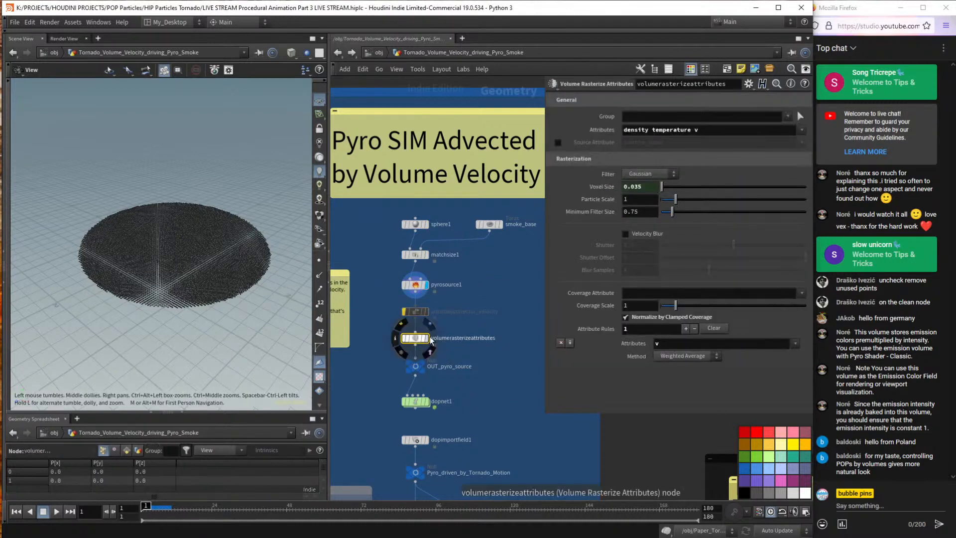
{"action": "left_click", "coordinate": [427, 338]}
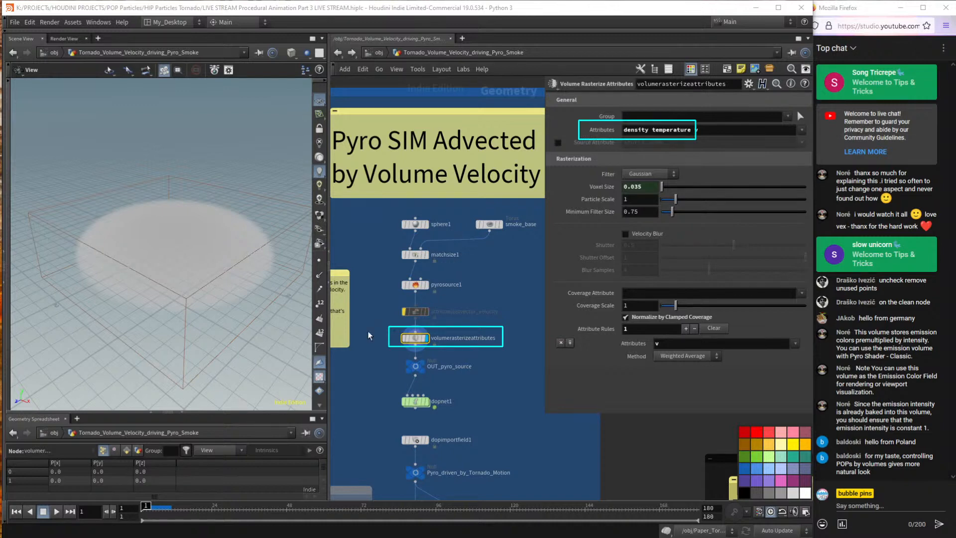
{"action": "left_click", "coordinate": [397, 341]}
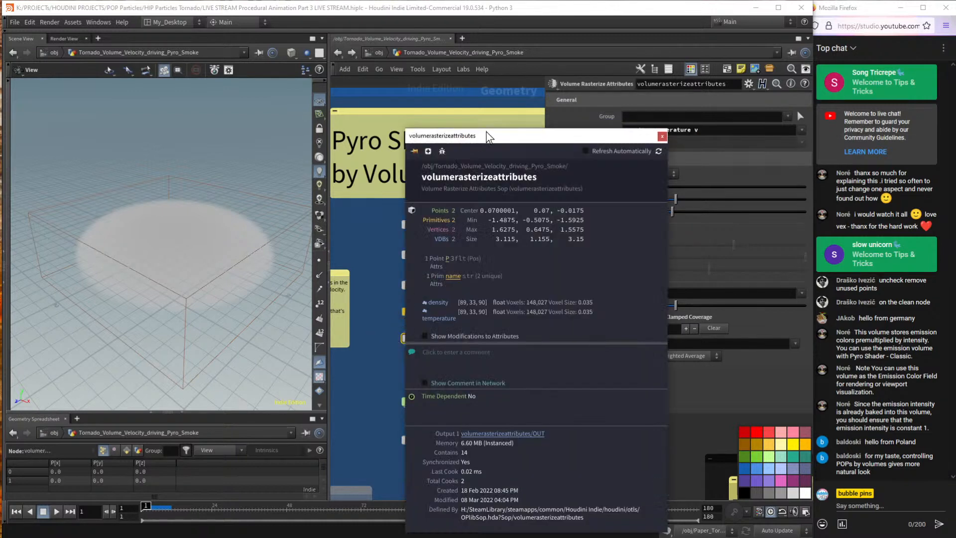
Close the node information of volumerasterizeattributes and display dopnet1 to view its parameters.
{"action": "left_click_drag", "start_coordinate": [490, 135], "coordinate": [602, 154]}
{"action": "left_click", "coordinate": [524, 164]}
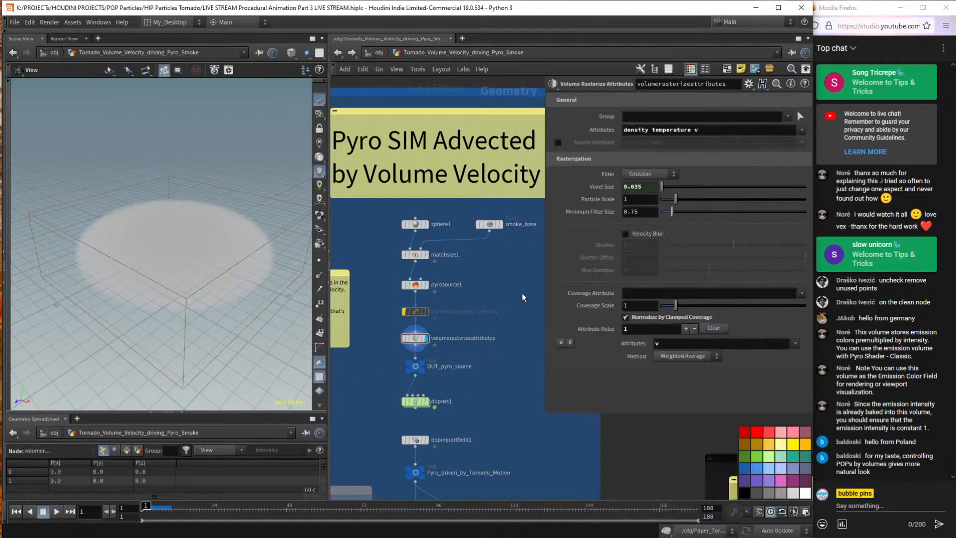
{"action": "left_click", "coordinate": [412, 402]}
{"action": "mouse_move", "coordinate": [410, 401]}
{"action": "left_mouse_down"}
{"action": "mouse_move", "coordinate": [435, 399]}
{"action": "mouse_move", "coordinate": [420, 409]}
{"action": "left_mouse_up"}
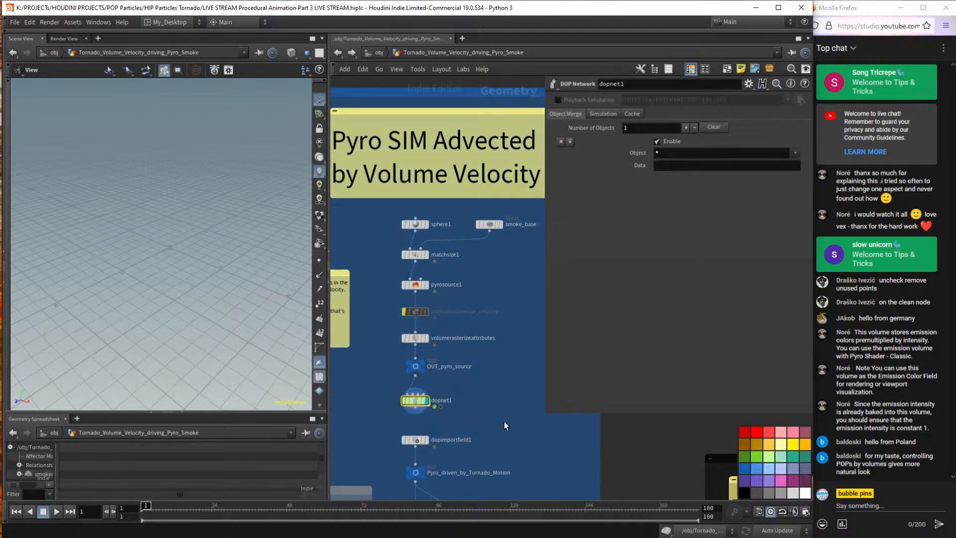
Place a Pyro Solver node beside dopnet1 for comparison and delete it.
{"action": "key", "text": "Tab"}
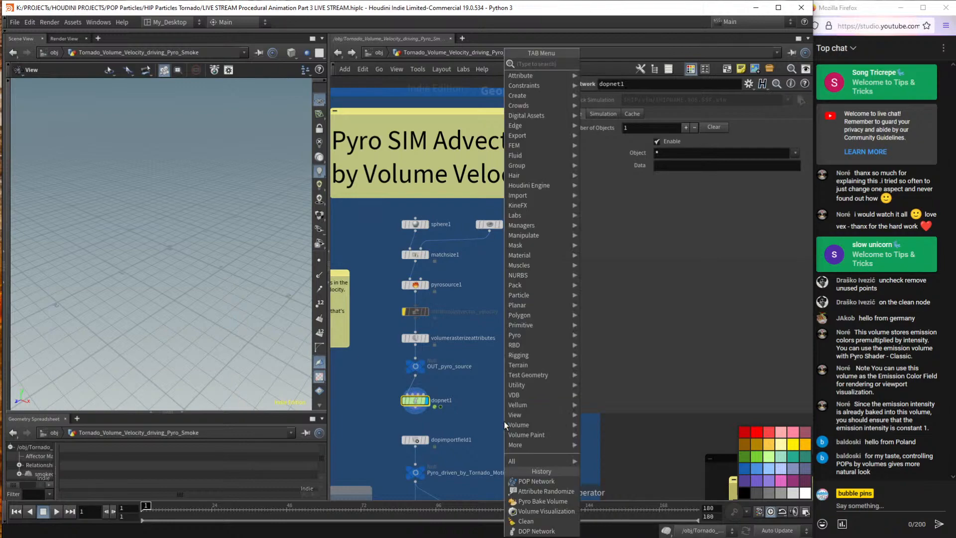
{"action": "type", "text": "pyro sol"}
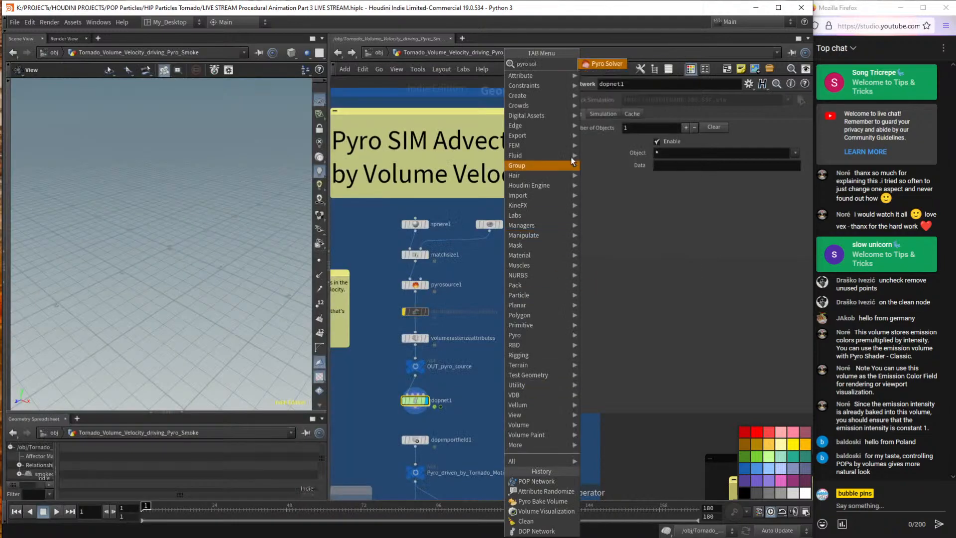
{"action": "left_click", "coordinate": [603, 69]}
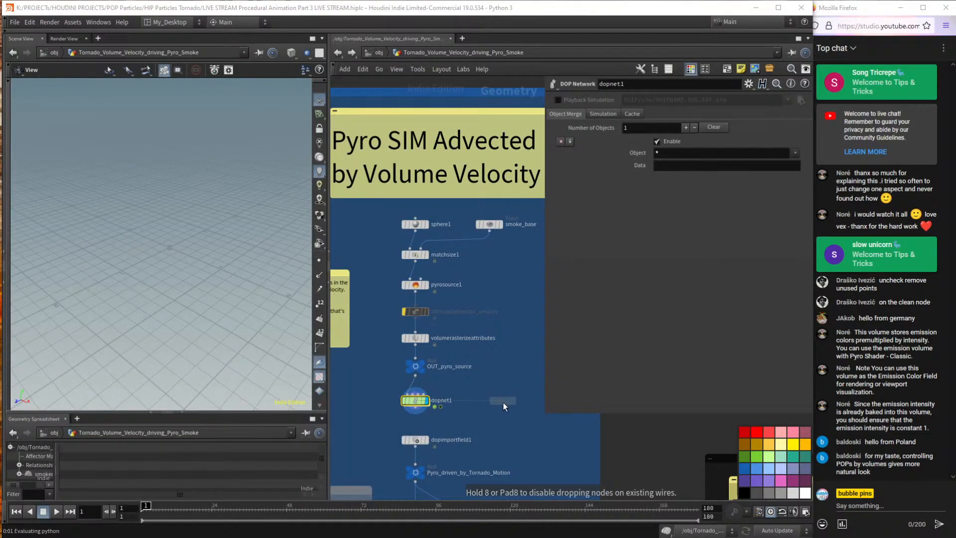
{"action": "left_click", "coordinate": [502, 402]}
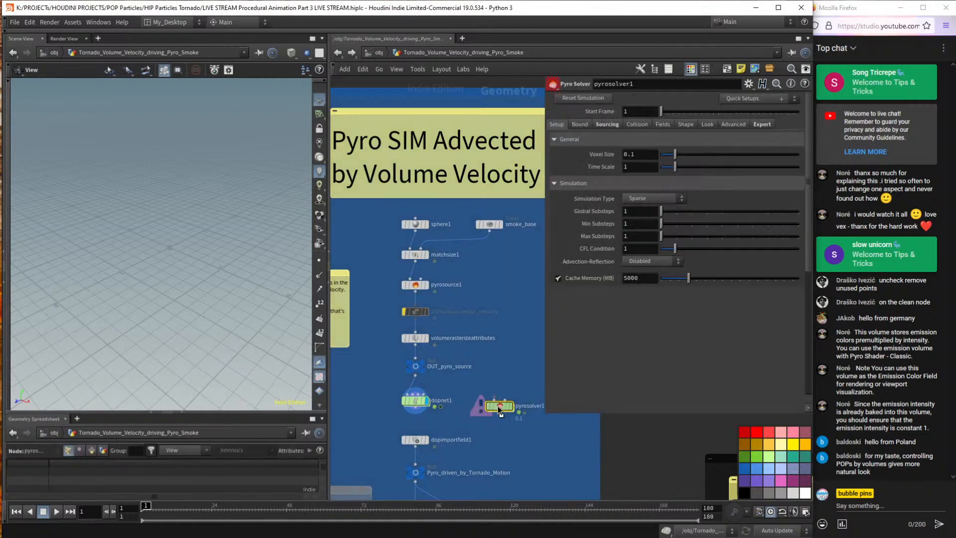
{"action": "left_click_drag", "start_coordinate": [495, 418], "coordinate": [499, 402]}
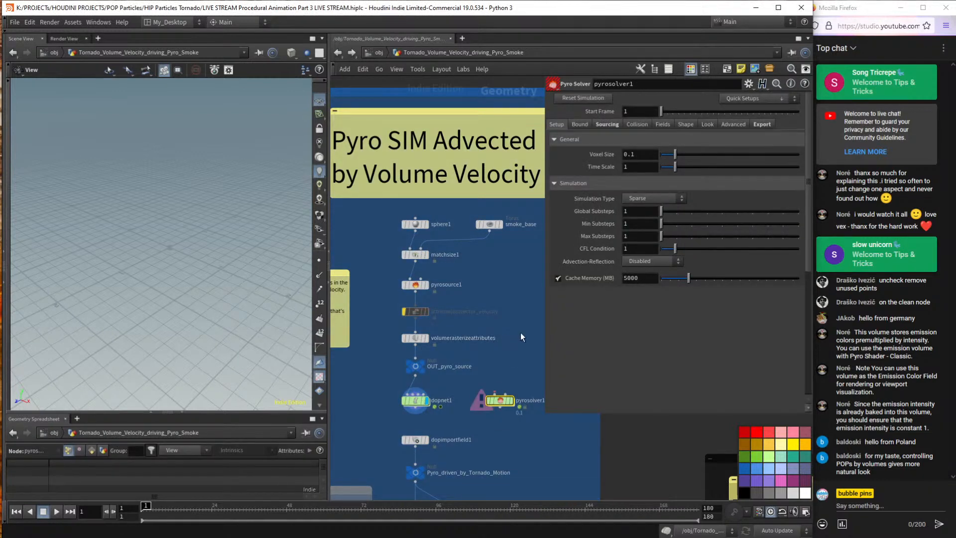
{"action": "left_click_drag", "start_coordinate": [495, 419], "coordinate": [473, 419]}
{"action": "left_click_drag", "start_coordinate": [528, 376], "coordinate": [466, 423]}
{"action": "mouse_move", "coordinate": [498, 401]}
{"action": "left_mouse_down"}
{"action": "mouse_move", "coordinate": [489, 390]}
{"action": "mouse_move", "coordinate": [497, 400]}
{"action": "left_mouse_up"}
{"action": "key", "text": "Delete"}
Go inside dopnet1 and enlarge the network area so its whole dynamics setup is in view.
{"action": "left_click", "coordinate": [417, 402]}
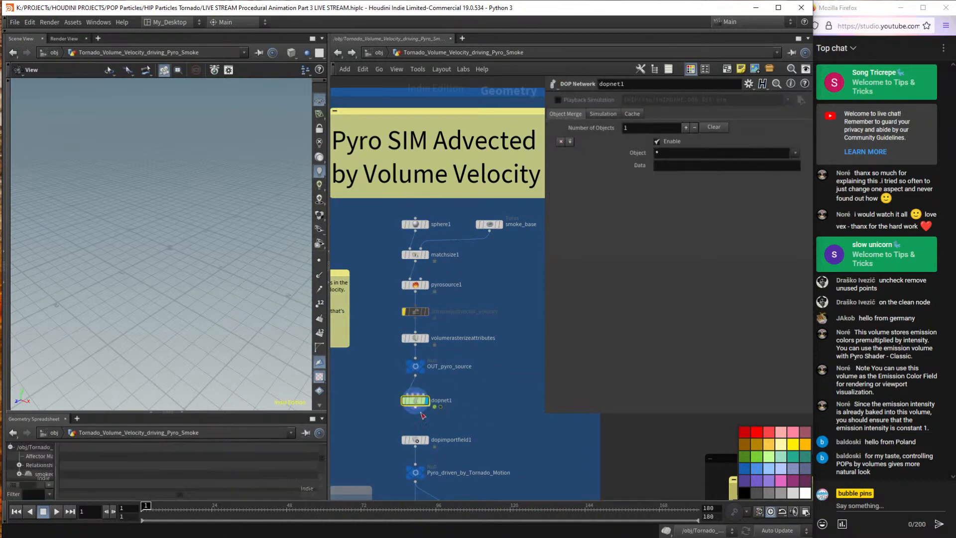
{"action": "mouse_move", "coordinate": [415, 402]}
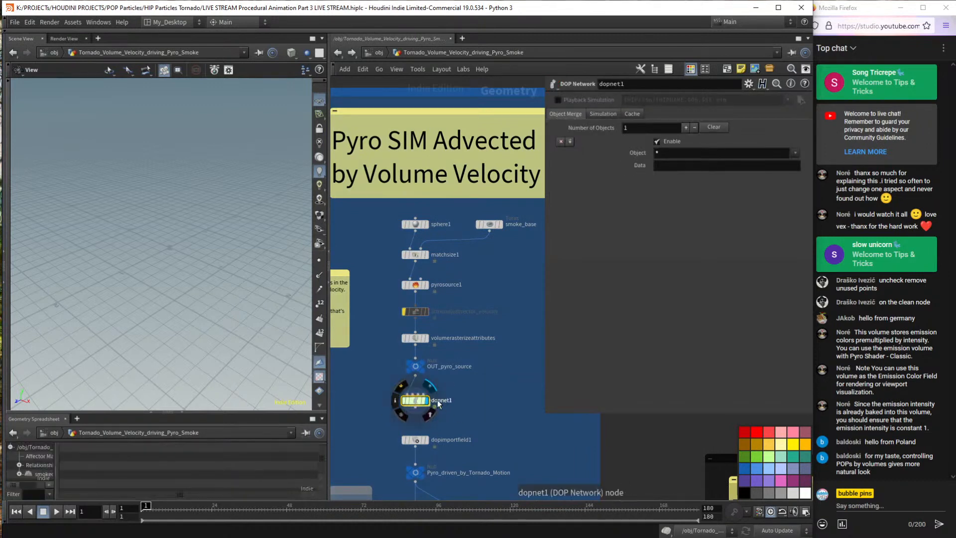
{"action": "scroll", "coordinate": [416, 402], "scroll_direction": "up", "scroll_amount": 2}
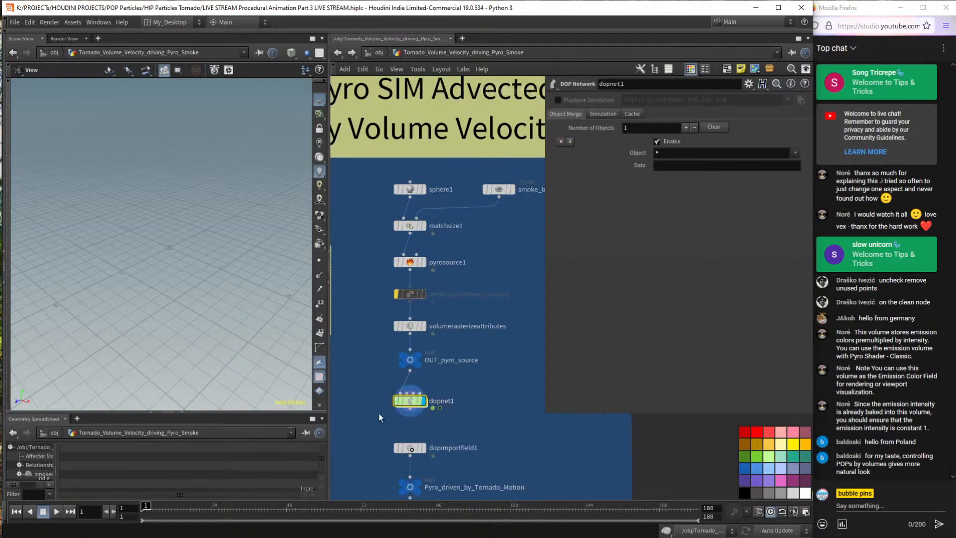
{"action": "double_click", "coordinate": [413, 403]}
{"action": "left_click", "coordinate": [548, 407]}
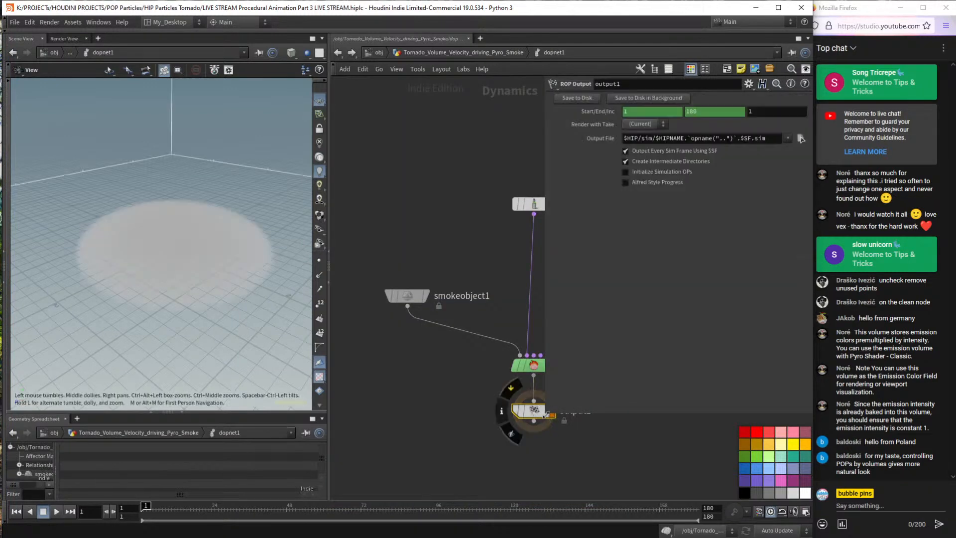
{"action": "left_click_drag", "start_coordinate": [548, 412], "coordinate": [652, 293]}
{"action": "middle_click_drag", "start_coordinate": [651, 293], "coordinate": [598, 323]}
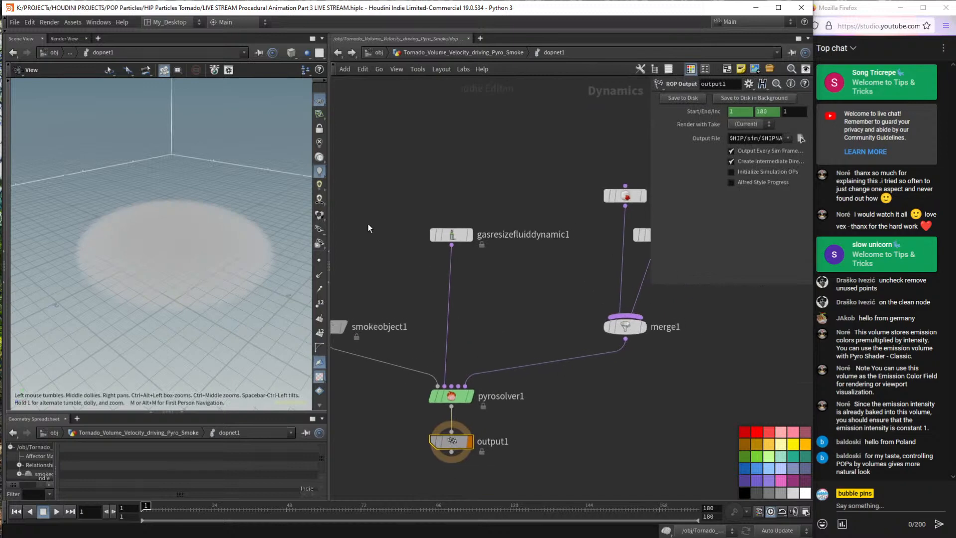
{"action": "left_click_drag", "start_coordinate": [328, 324], "coordinate": [271, 324]}
{"action": "scroll", "coordinate": [480, 326], "scroll_direction": "down", "scroll_amount": 3}
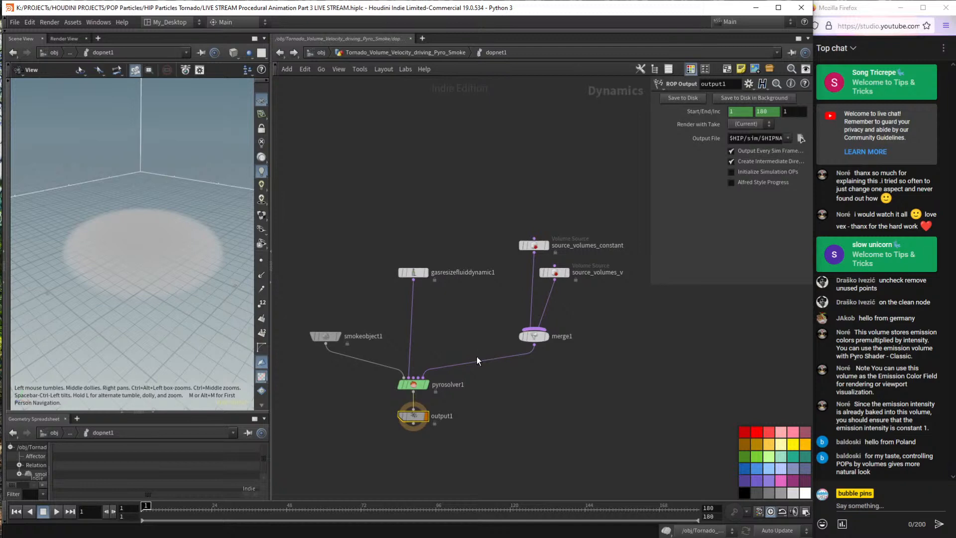
Move source_volumes_v slightly away from source_volumes_constant and bypass it.
{"action": "mouse_move", "coordinate": [556, 277]}
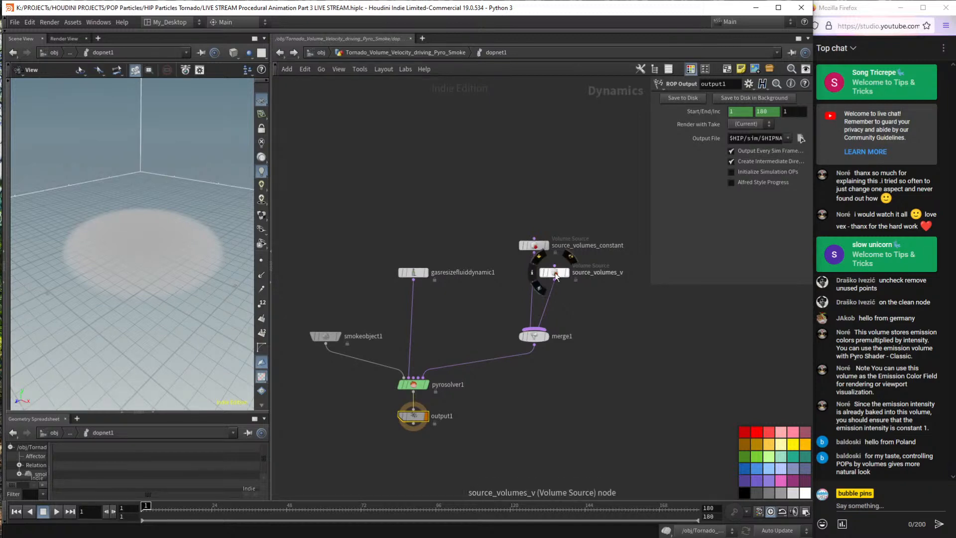
{"action": "left_click_drag", "start_coordinate": [555, 277], "coordinate": [571, 287]}
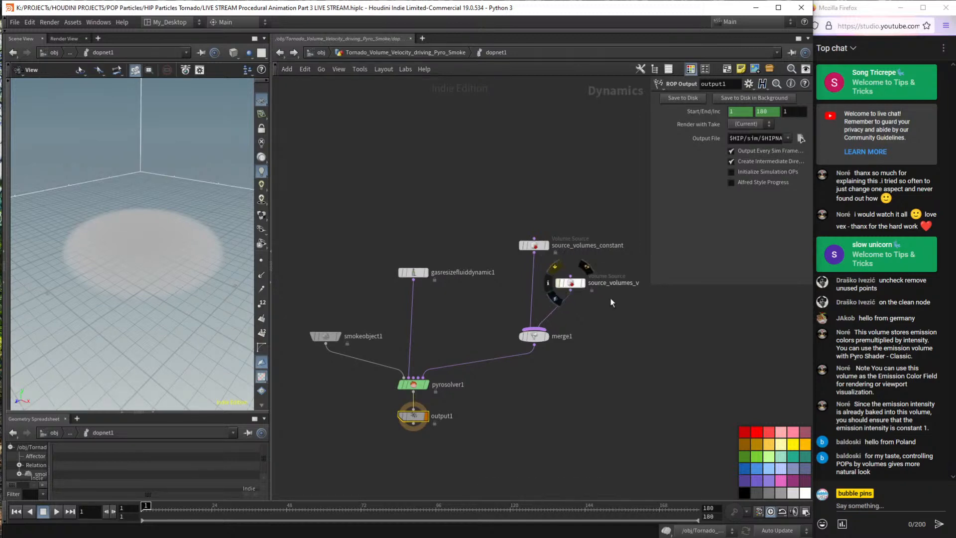
{"action": "left_click", "coordinate": [554, 267]}
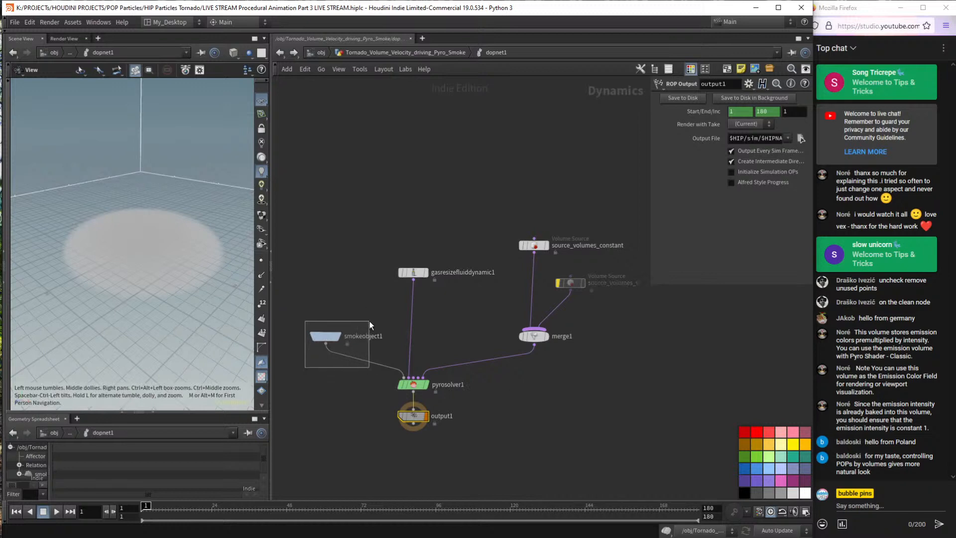
Delete all nodes inside dopnet1, from smokeobject1 and the volume sources to pyrosolver1 and output1.
{"action": "left_click", "coordinate": [325, 336]}
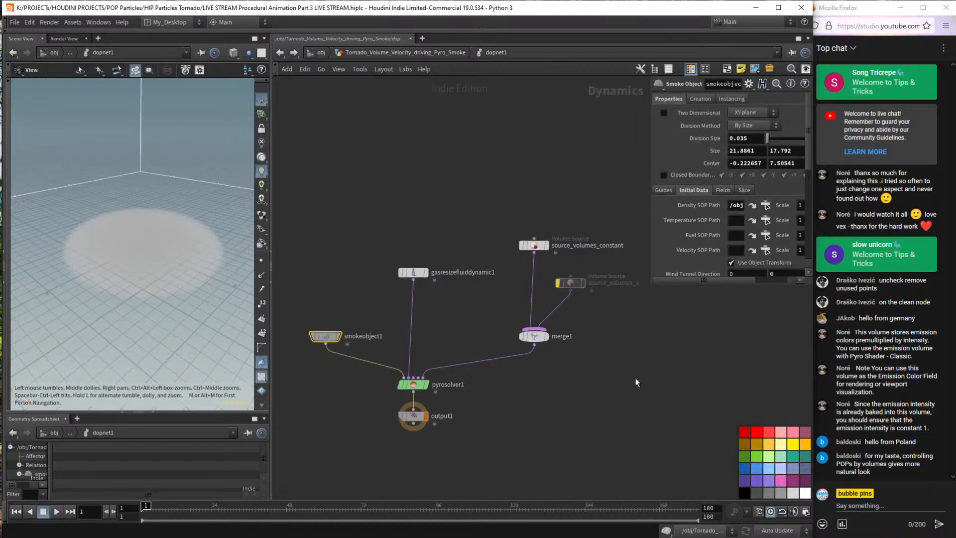
{"action": "left_click_drag", "start_coordinate": [305, 204], "coordinate": [612, 453]}
{"action": "key", "text": "Delete"}
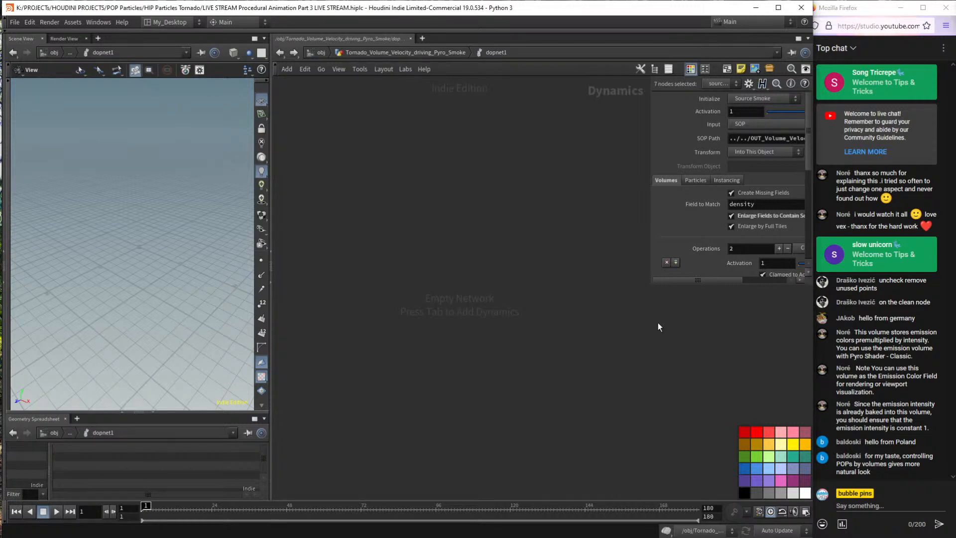
Add a Pyro Solver node to the empty dopnet1 network.
{"action": "key", "text": "Tab"}
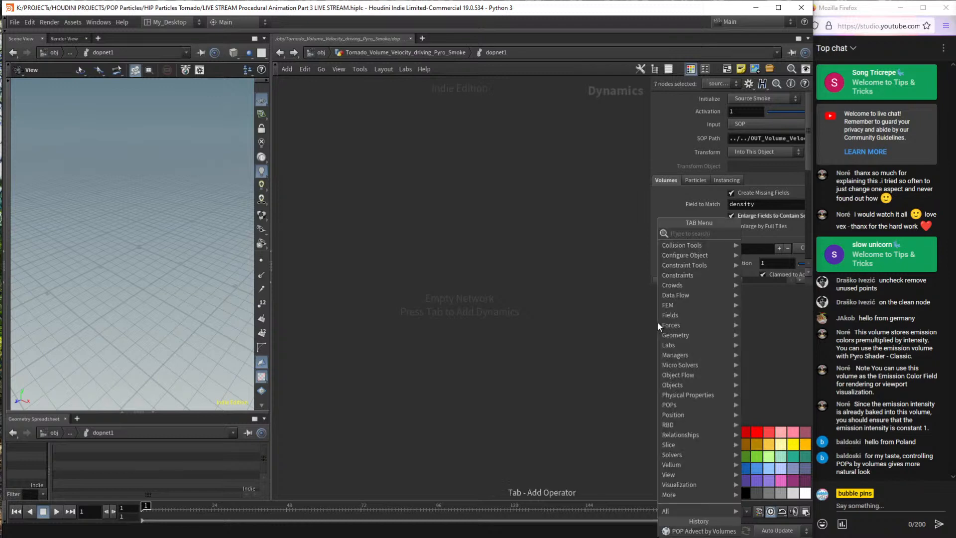
{"action": "type", "text": "pyro so"}
{"action": "key", "text": "Return"}
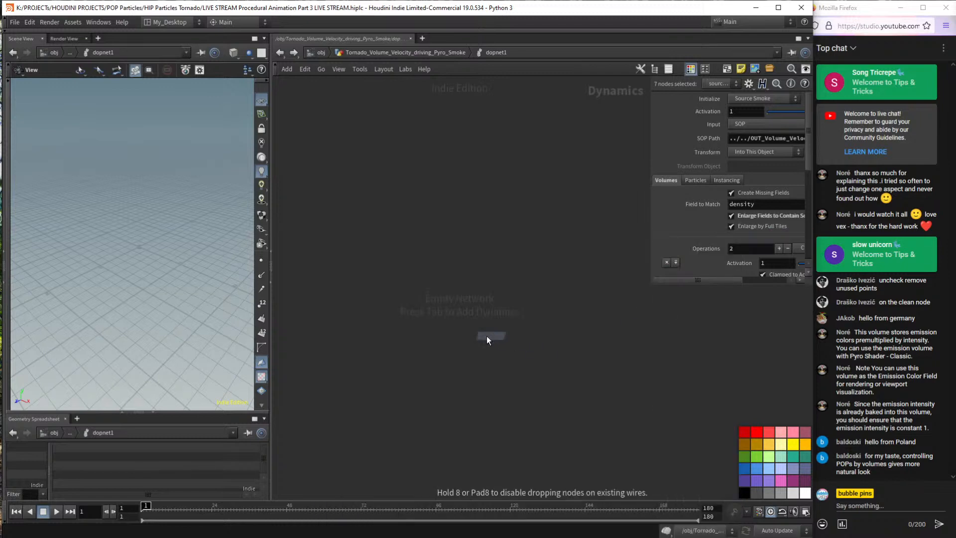
{"action": "left_click", "coordinate": [443, 320]}
Add an Output node wired to the Pyro Solver's output and place it some distance below the solver.
{"action": "key", "text": "Tab"}
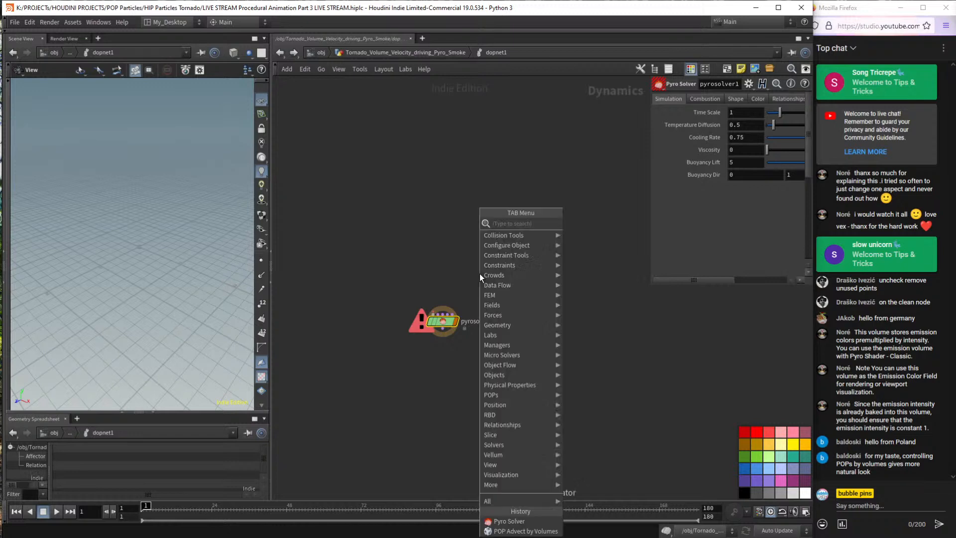
{"action": "type", "text": "ou"}
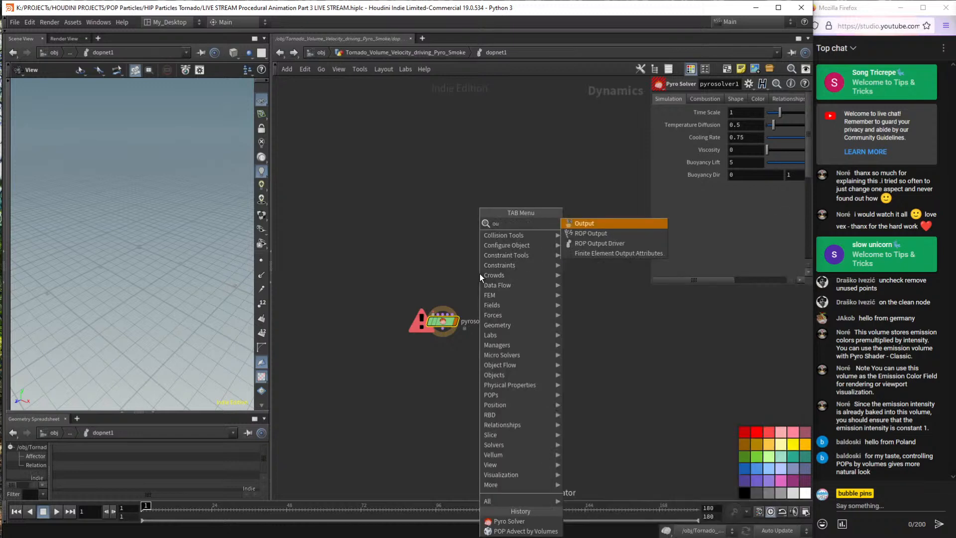
{"action": "key", "text": "Return"}
{"action": "left_click", "coordinate": [441, 335]}
{"action": "left_click_drag", "start_coordinate": [441, 334], "coordinate": [445, 389]}
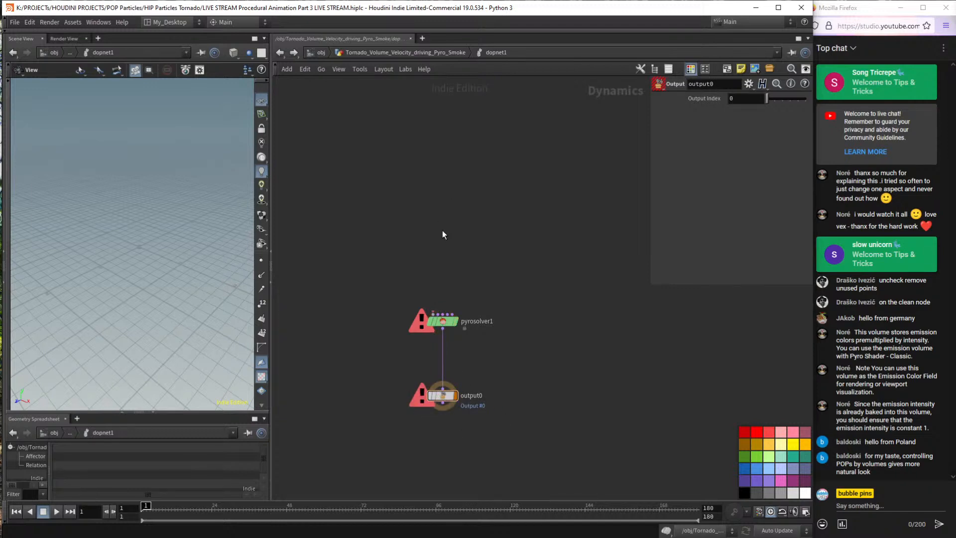
Add a Smoke Object above the Pyro Solver and connect it to the solver's first input.
{"action": "key", "text": "Tab"}
{"action": "type", "text": "smo"}
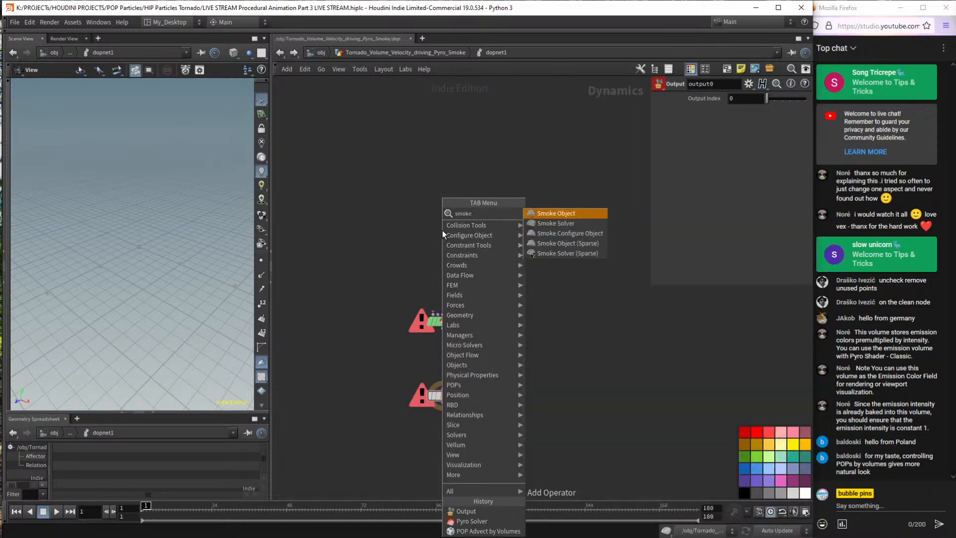
{"action": "key", "text": "Return"}
{"action": "left_click", "coordinate": [368, 266]}
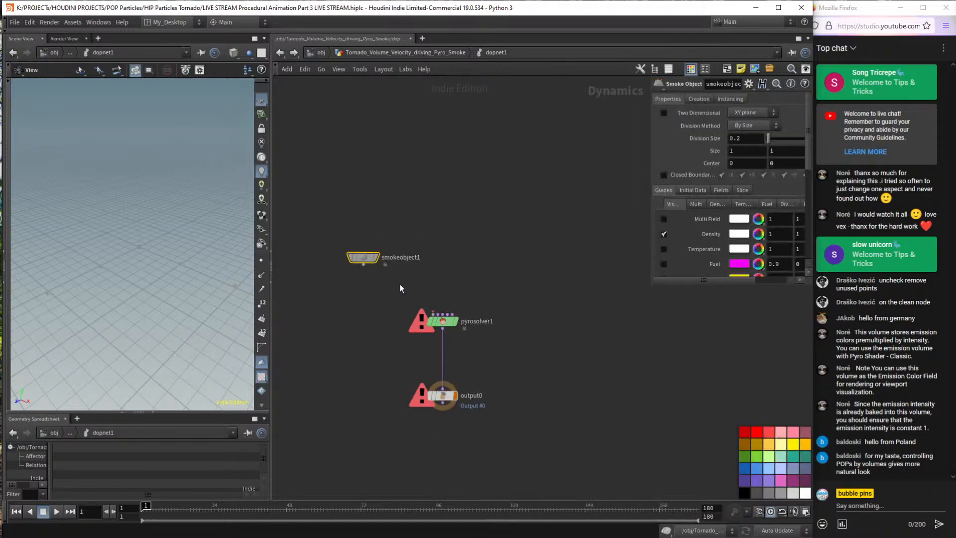
{"action": "left_click_drag", "start_coordinate": [364, 264], "coordinate": [438, 315]}
Widen the parameter area and show the Initial Data settings of smokeobject1.
{"action": "left_click_drag", "start_coordinate": [383, 337], "coordinate": [500, 301]}
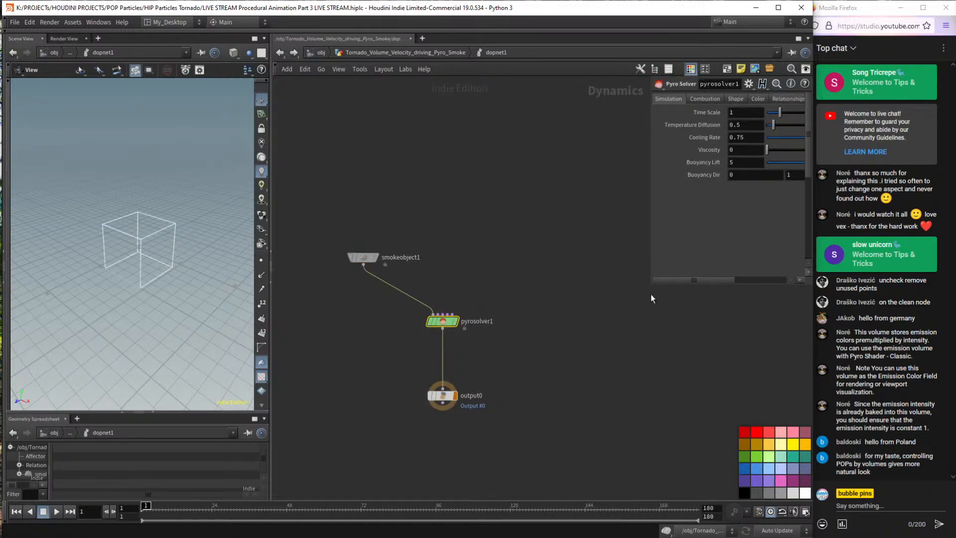
{"action": "left_click_drag", "start_coordinate": [650, 286], "coordinate": [567, 288]}
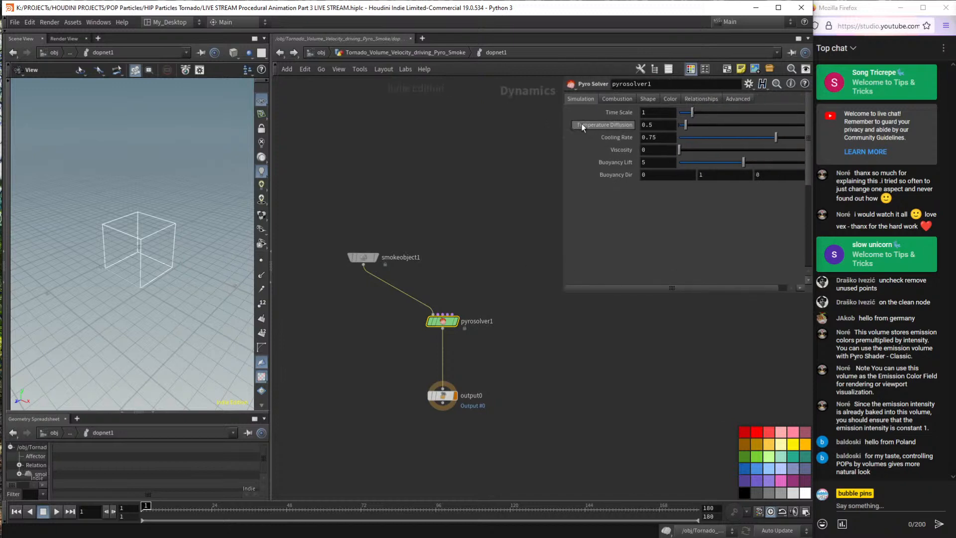
{"action": "left_click_drag", "start_coordinate": [474, 181], "coordinate": [332, 289]}
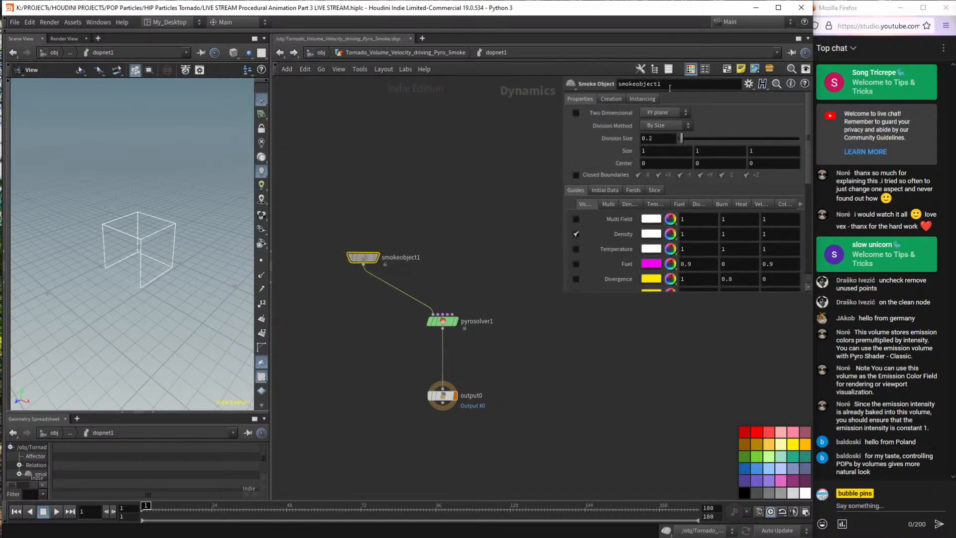
{"action": "left_click", "coordinate": [605, 190]}
{"action": "left_click_drag", "start_coordinate": [482, 208], "coordinate": [326, 277]}
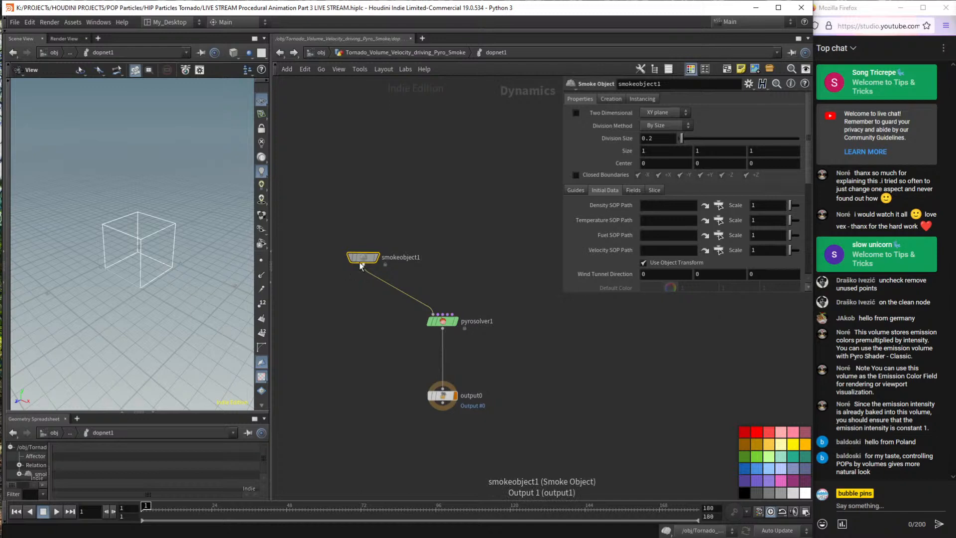
Copy the OUT_pyro_source null from the parent network and paste its path as smokeobject1's Density SOP Path.
{"action": "left_click", "coordinate": [458, 53]}
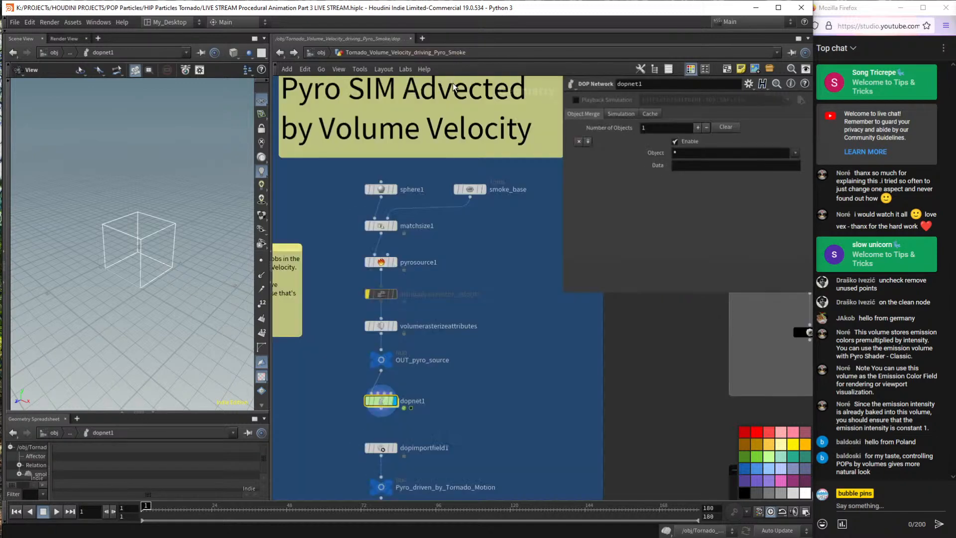
{"action": "left_click", "coordinate": [382, 359]}
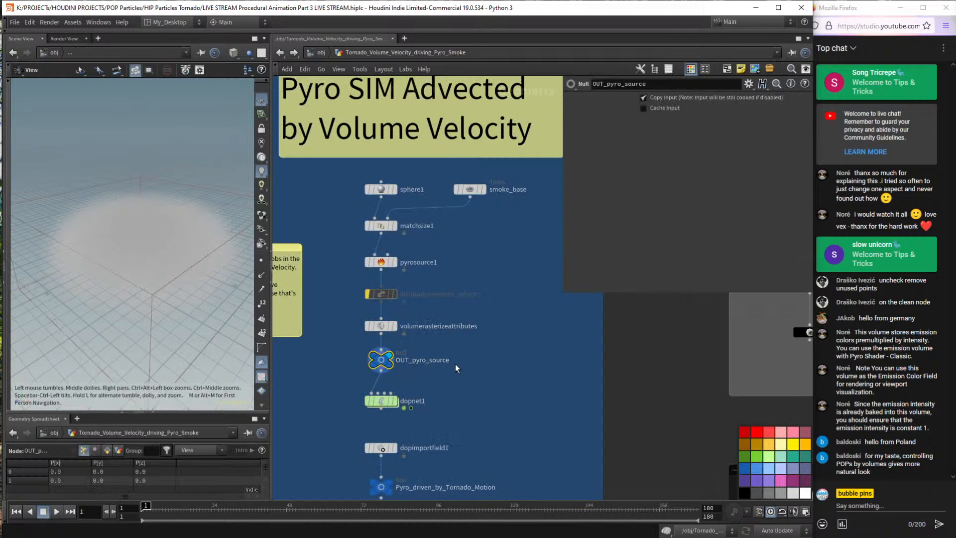
{"action": "key", "text": "ctrl+c"}
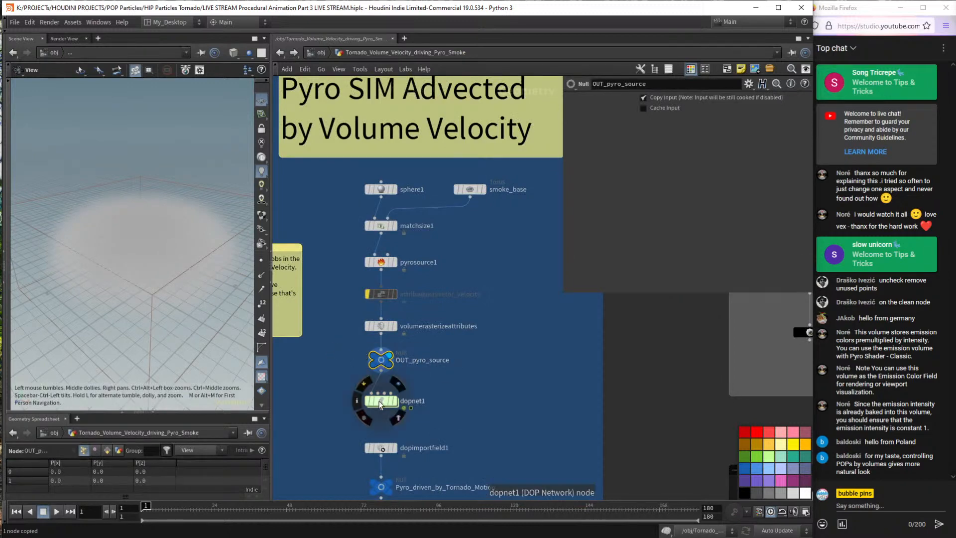
{"action": "double_click", "coordinate": [379, 401]}
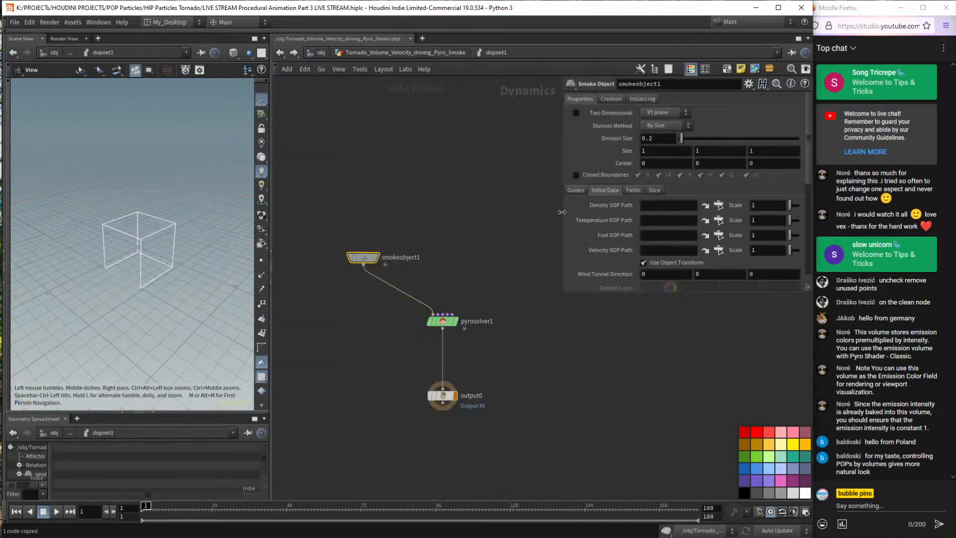
{"action": "left_click", "coordinate": [670, 209]}
{"action": "key", "text": "ctrl+v"}
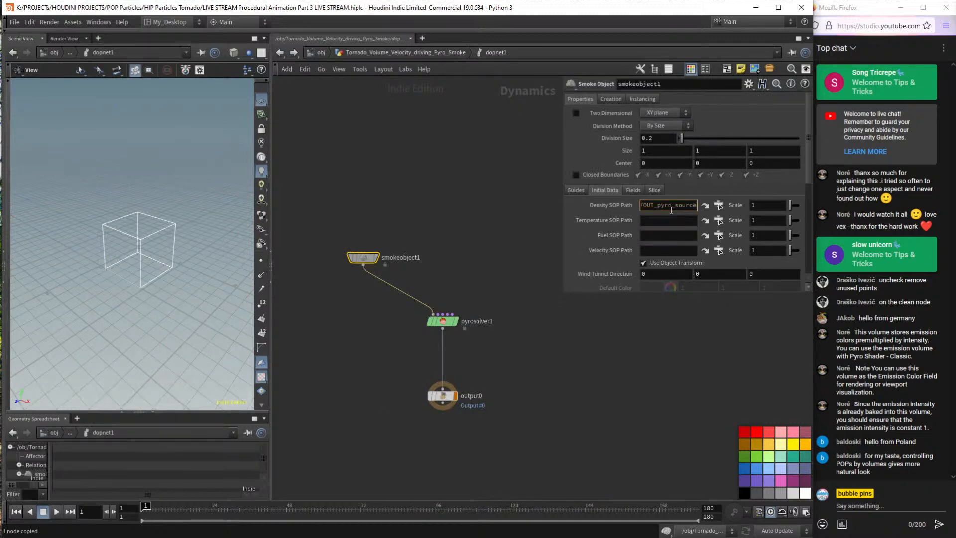
{"action": "key", "text": "Return"}
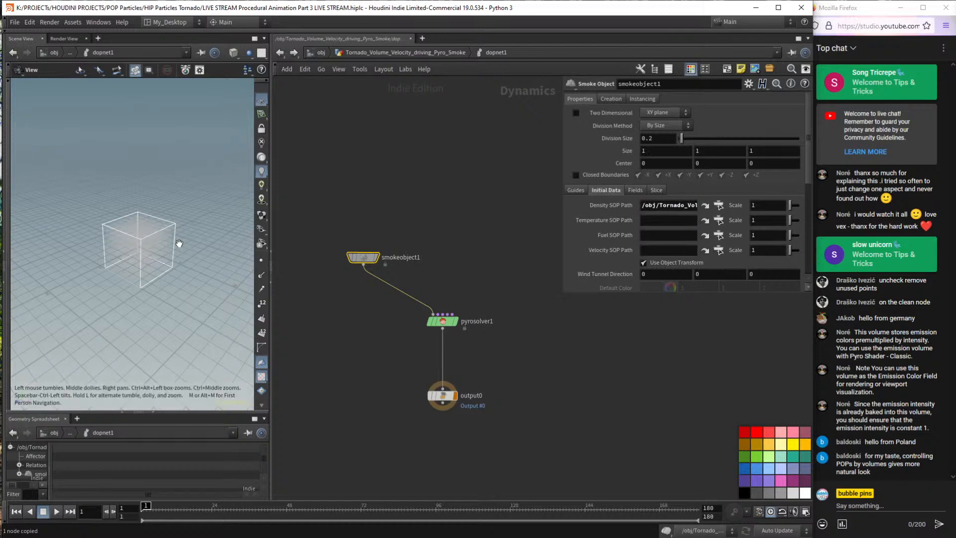
Frame the smoke container in the viewport, play the simulation briefly and return to the first frame.
{"action": "scroll", "coordinate": [160, 267], "scroll_direction": "up", "scroll_amount": 5}
{"action": "left_click_drag", "start_coordinate": [187, 263], "coordinate": [171, 252]}
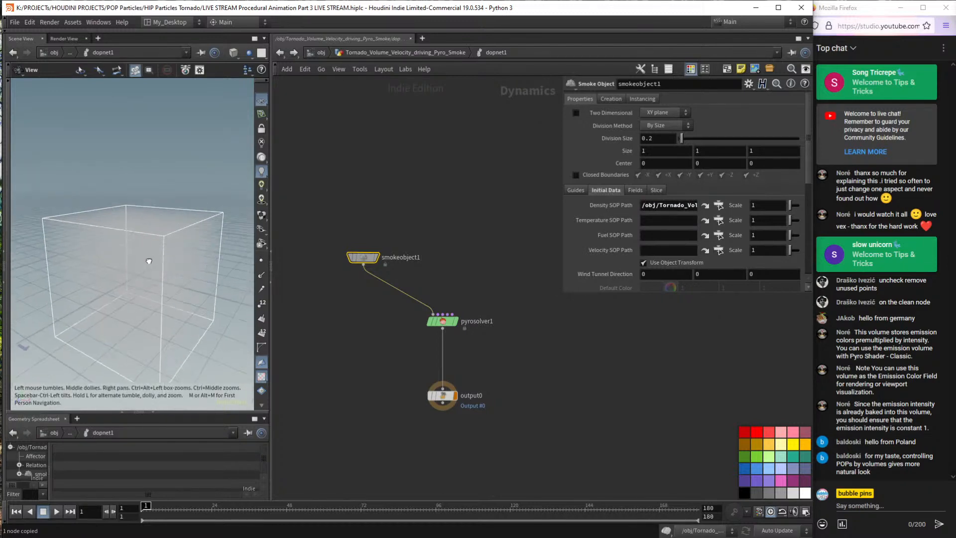
{"action": "middle_click_drag", "start_coordinate": [170, 252], "coordinate": [145, 280]}
{"action": "key", "text": "Up"}
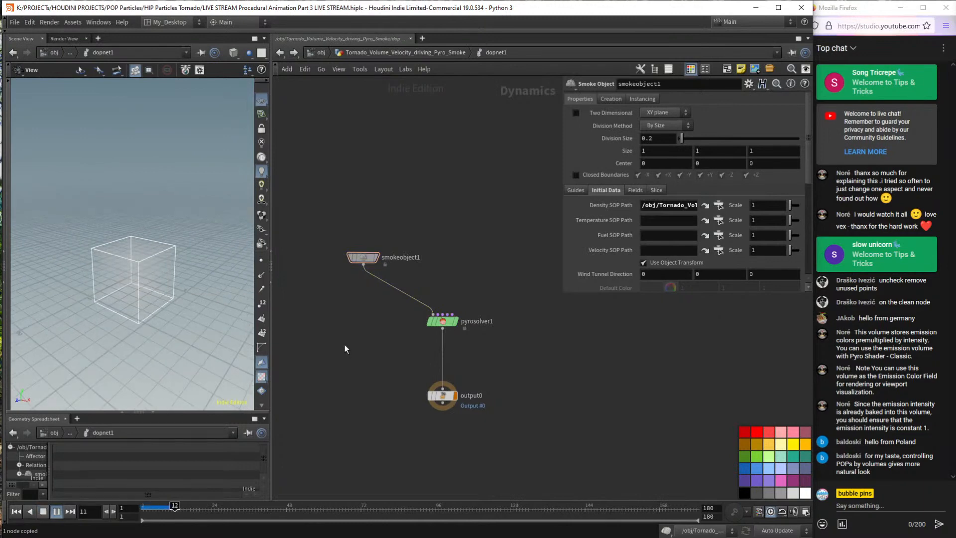
{"action": "key", "text": "ctrl+Up"}
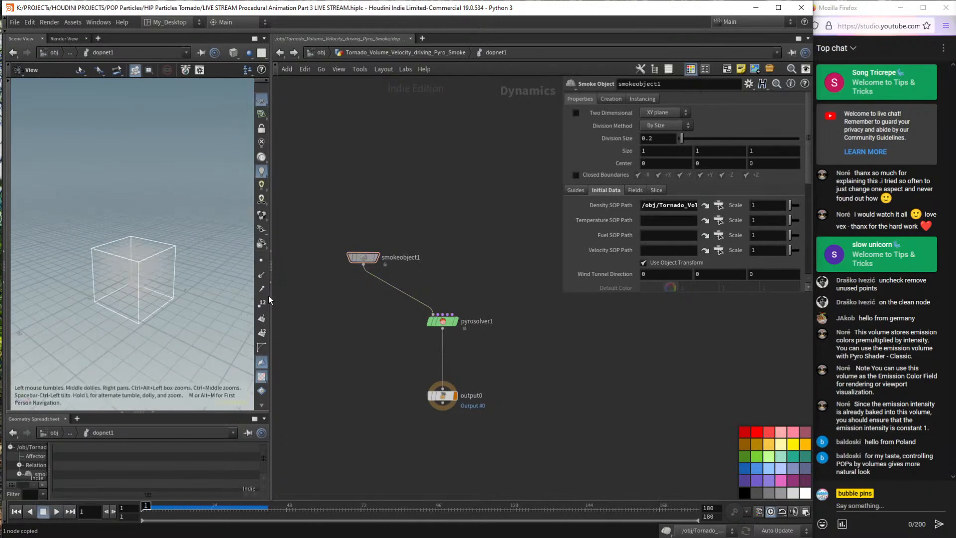
Review the Combustion and Shape settings of pyrosolver1 and bring back the parameters of smokeobject1.
{"action": "left_click_drag", "start_coordinate": [381, 339], "coordinate": [541, 300]}
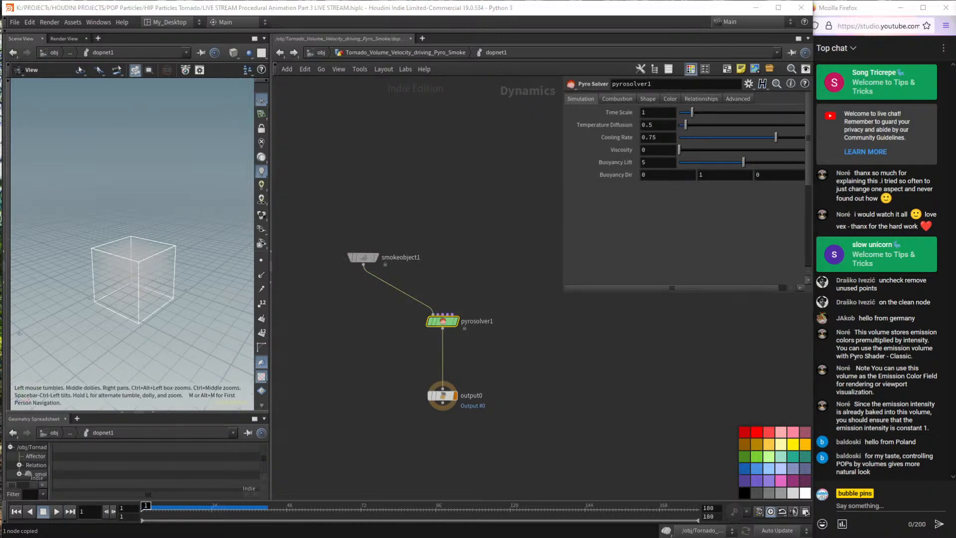
{"action": "left_click", "coordinate": [617, 98]}
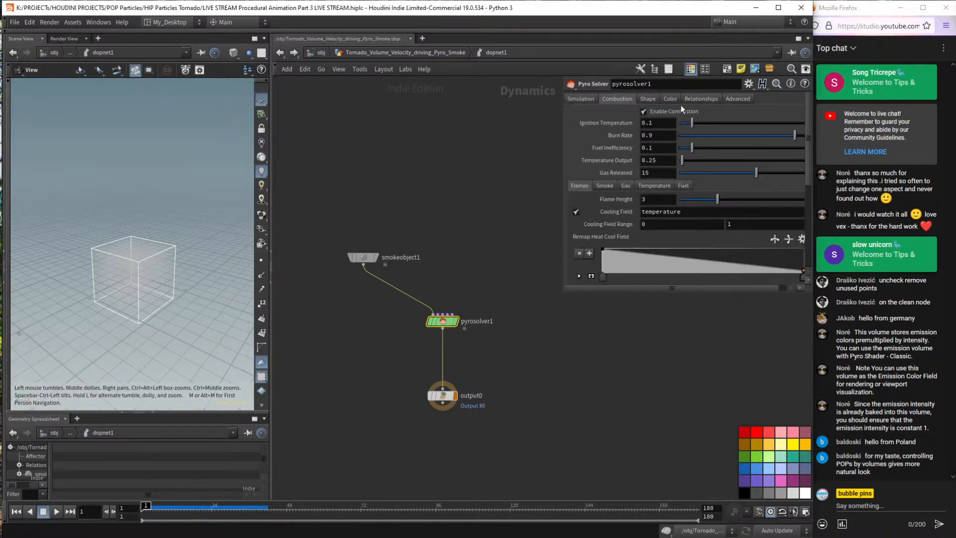
{"action": "left_click", "coordinate": [651, 100]}
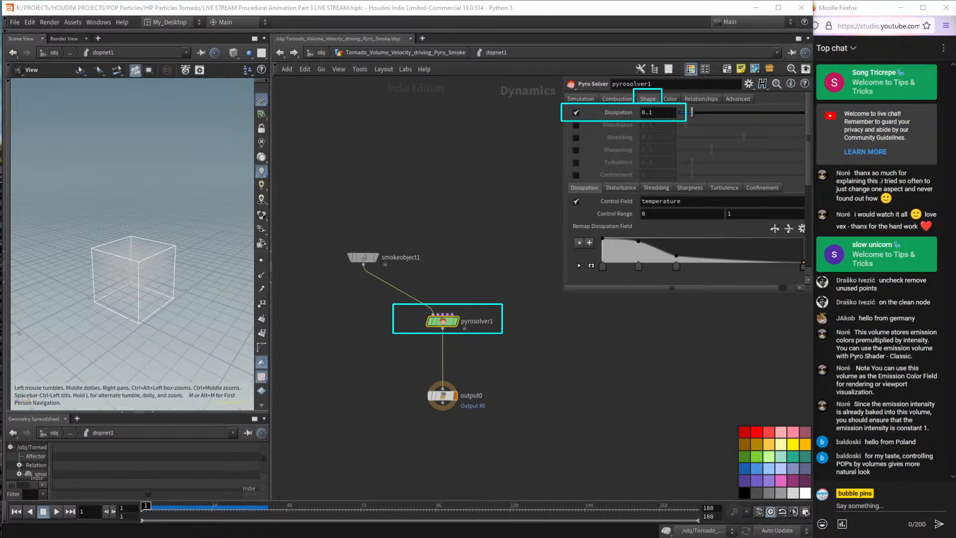
{"action": "left_click_drag", "start_coordinate": [139, 260], "coordinate": [137, 255]}
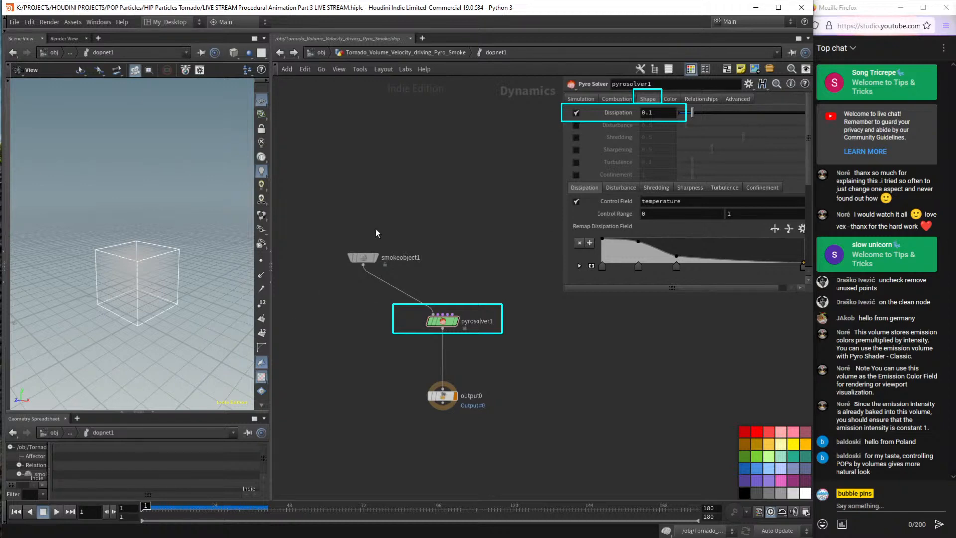
{"action": "left_click_drag", "start_coordinate": [320, 277], "coordinate": [447, 240]}
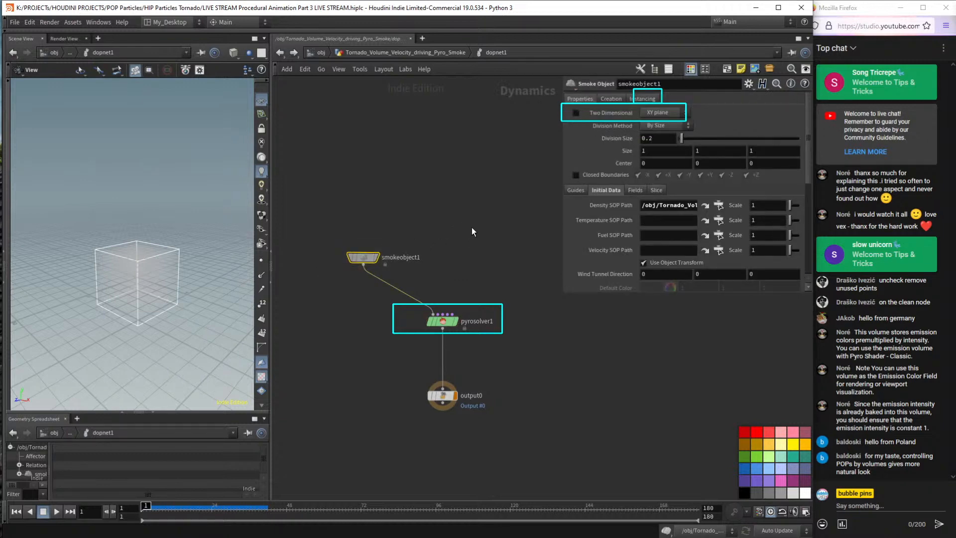
Open the Tornado_Volume_Velocity_driving_Pyro_Smoke1 network, display its pyro_tornado1 file cache and play the cached smoke.
{"action": "left_click", "coordinate": [318, 53]}
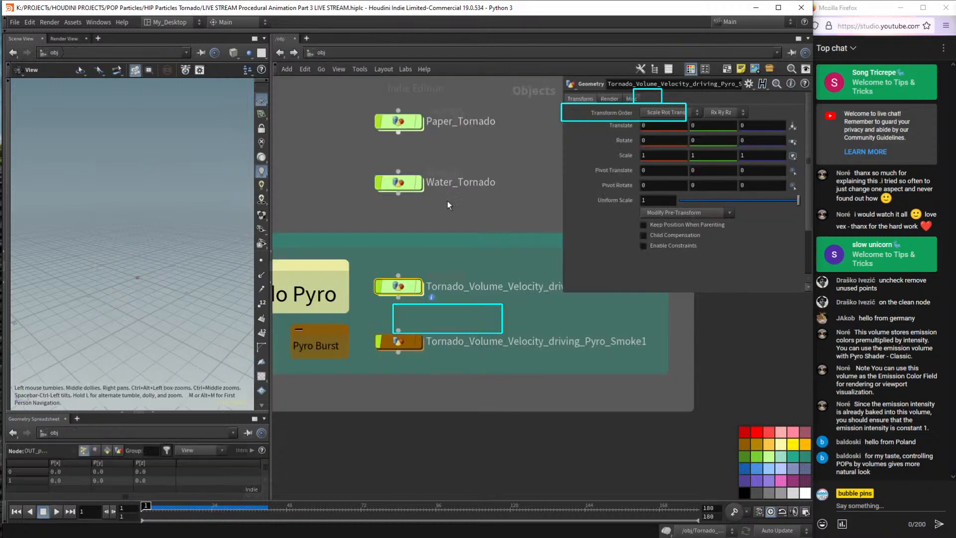
{"action": "key", "text": "i"}
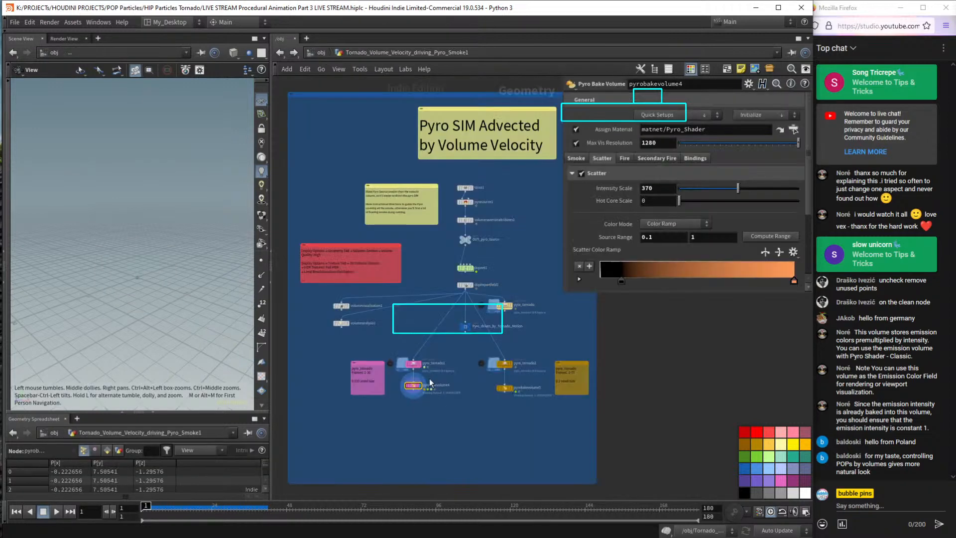
{"action": "scroll", "coordinate": [429, 379], "scroll_direction": "up", "scroll_amount": 5}
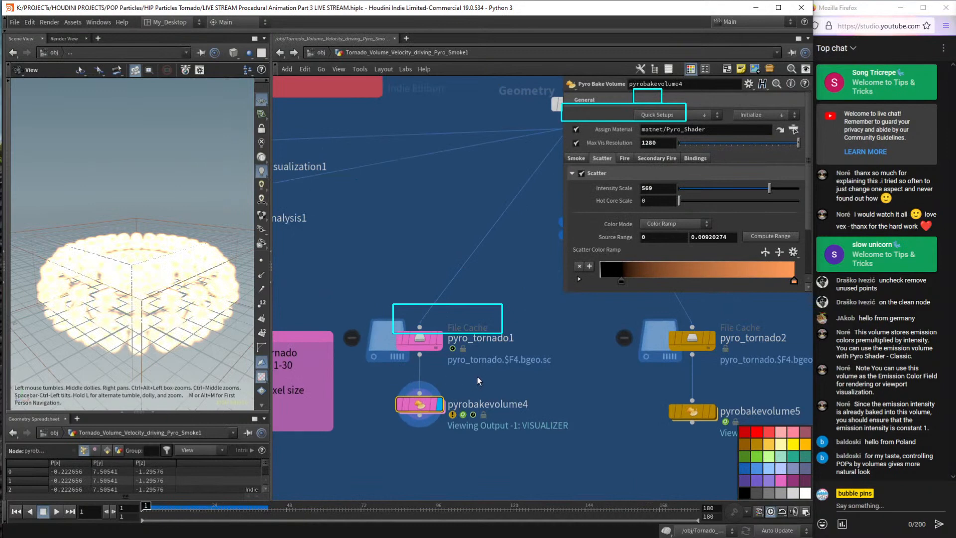
{"action": "left_click", "coordinate": [438, 339]}
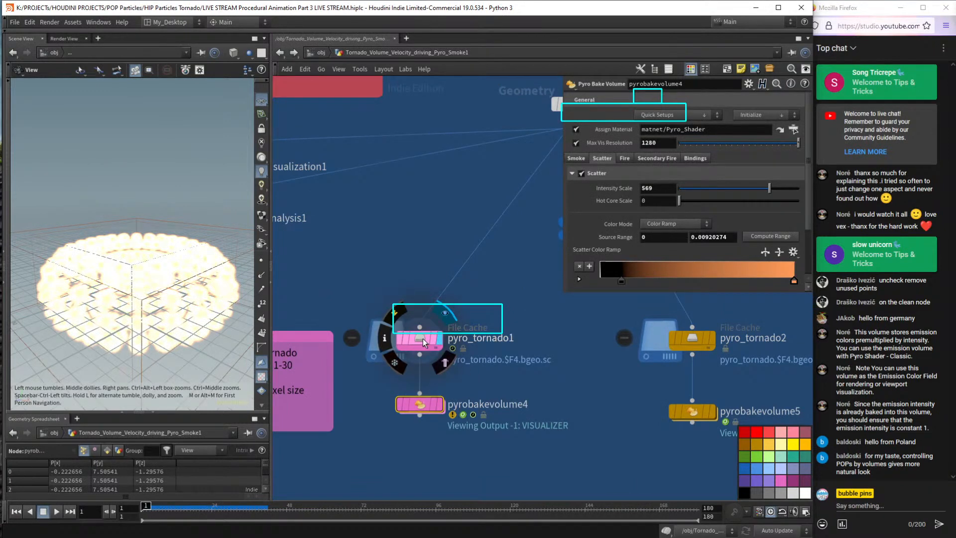
{"action": "left_click", "coordinate": [422, 339]}
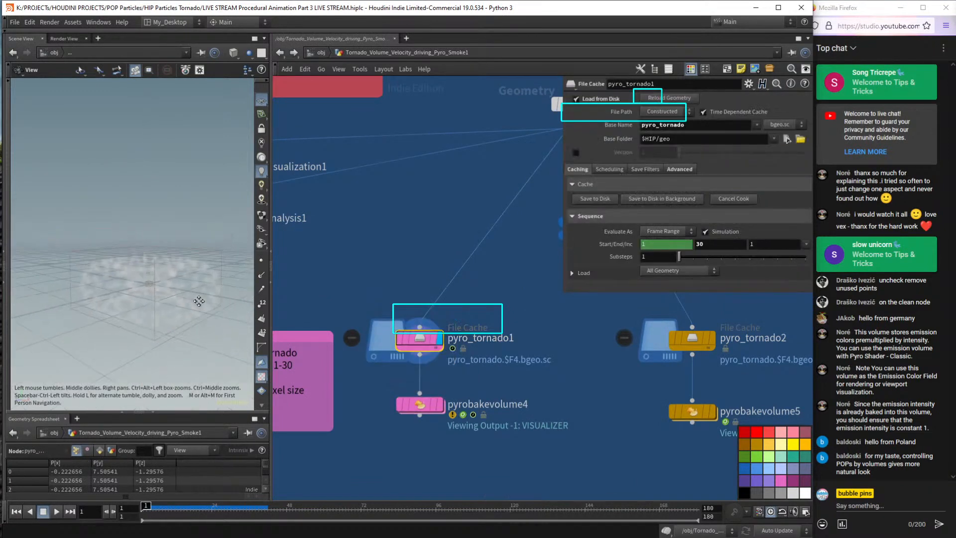
{"action": "left_click_drag", "start_coordinate": [199, 301], "coordinate": [195, 301]}
{"action": "key", "text": "Up"}
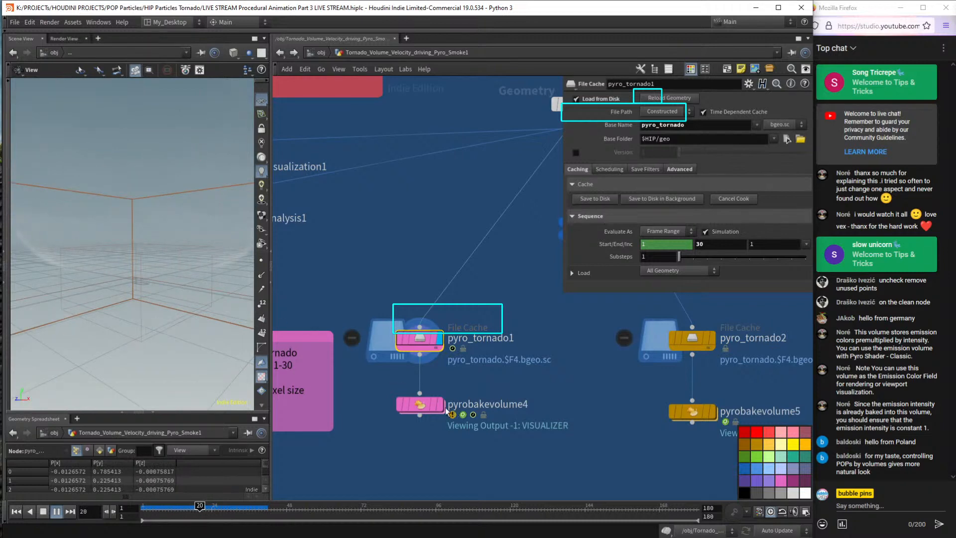
{"action": "key", "text": "ctrl+Up"}
Display pyrobakevolume4 to view the baked smoke, stop the cooking and return to the first frame.
{"action": "left_click", "coordinate": [426, 409]}
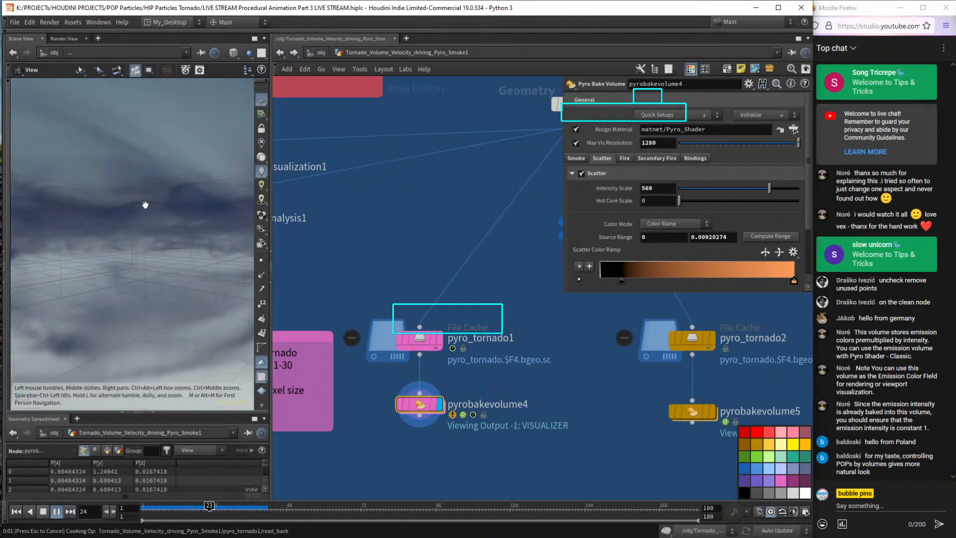
{"action": "key", "text": "Escape"}
{"action": "key", "text": "ctrl+Up"}
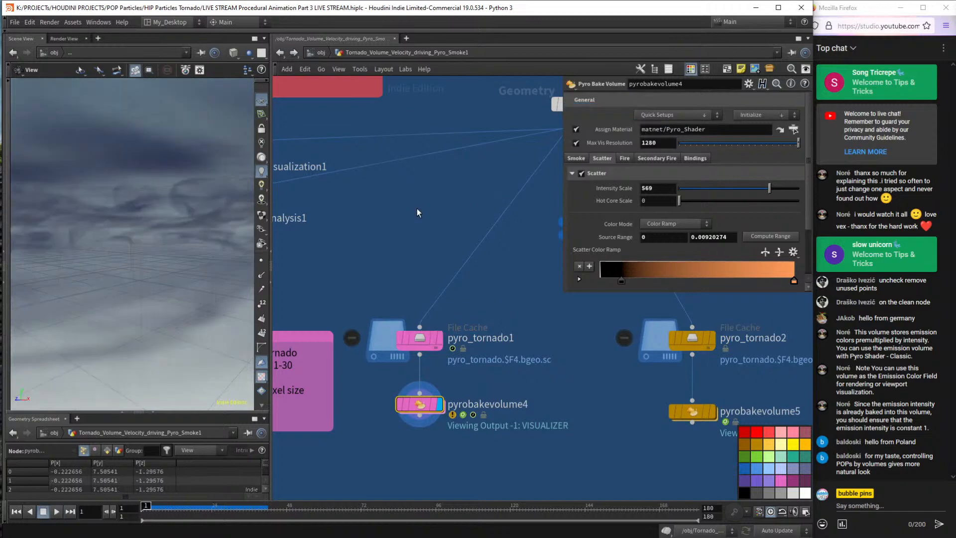
Return to dopnet1 inside Tornado_Volume_Velocity_driving_Pyro_Smoke and move smokeobject1 slightly closer to the Pyro Solver.
{"action": "left_click", "coordinate": [311, 53]}
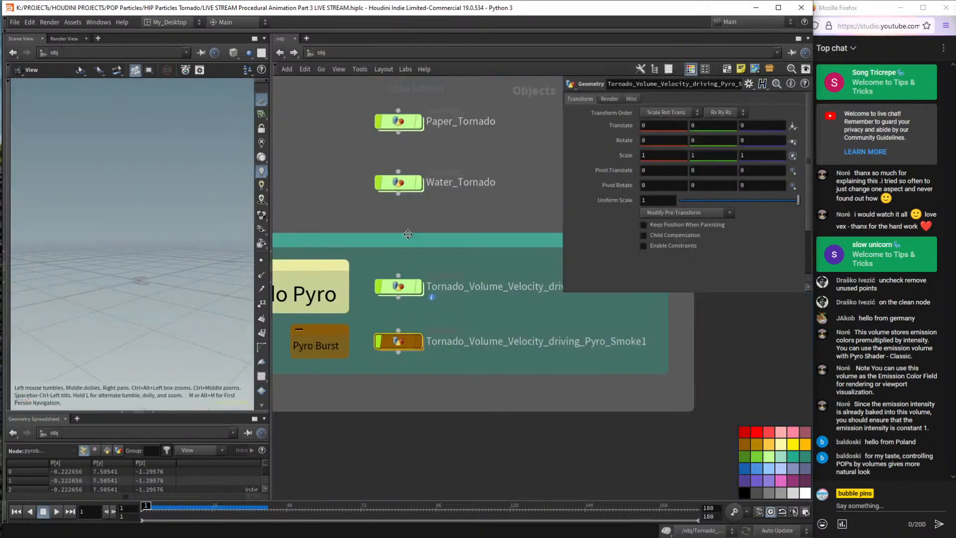
{"action": "double_click", "coordinate": [407, 290]}
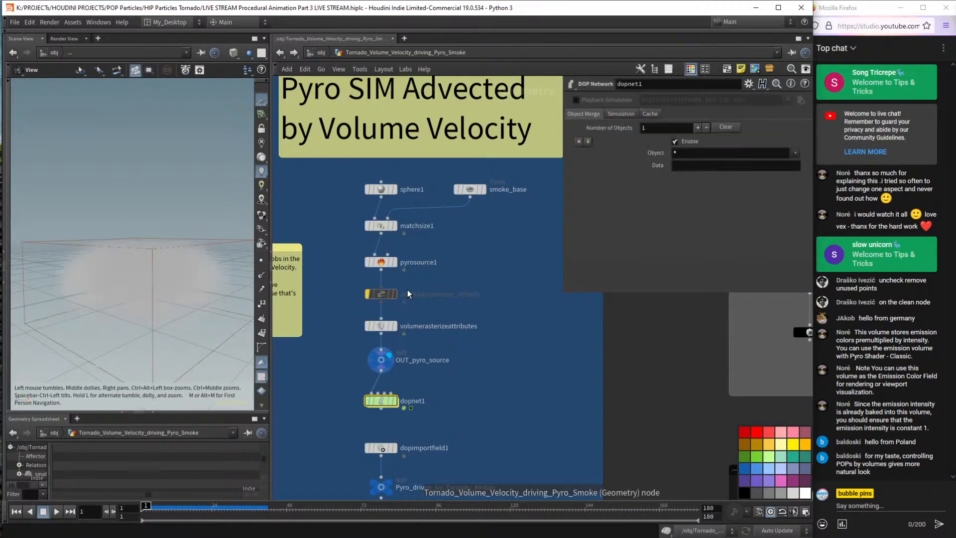
{"action": "double_click", "coordinate": [383, 400]}
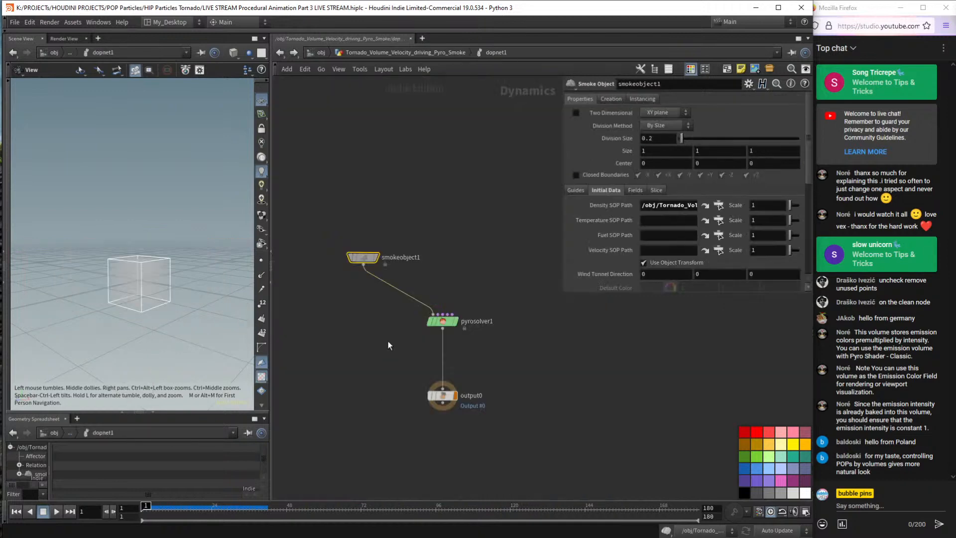
{"action": "left_click_drag", "start_coordinate": [362, 248], "coordinate": [370, 270]}
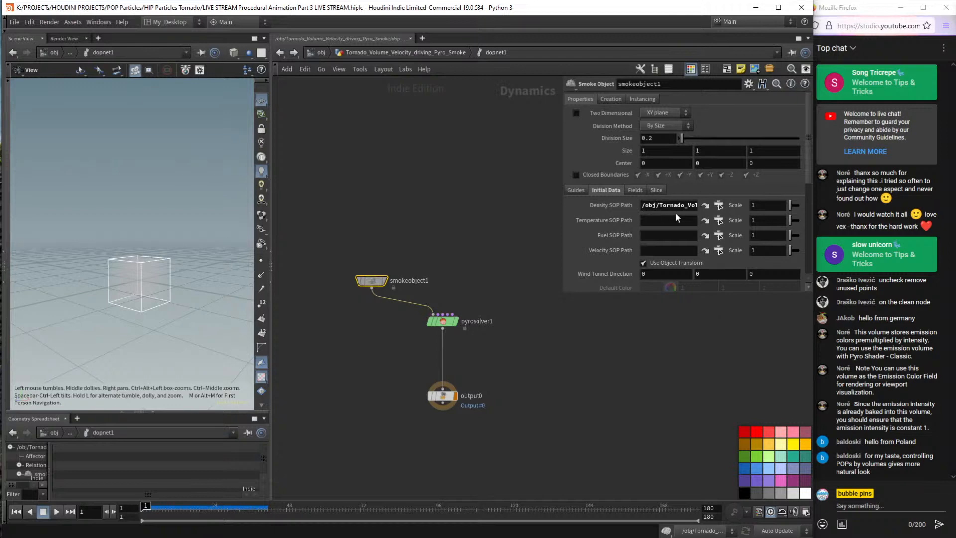
Set the Density SOP Path scale of smokeobject1 to 10 and test the simulation, ending on the first frame.
{"action": "left_click", "coordinate": [657, 204]}
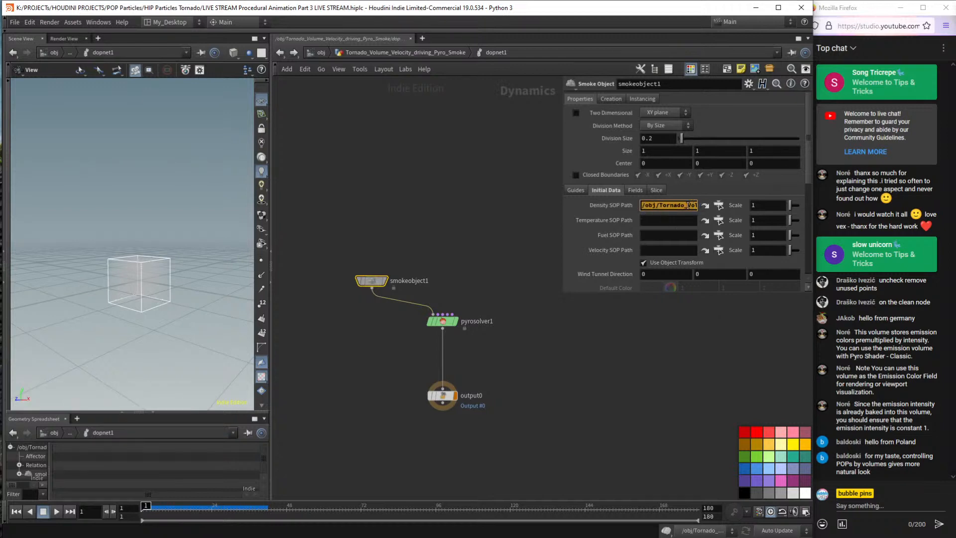
{"action": "left_click_drag", "start_coordinate": [497, 354], "coordinate": [414, 302]}
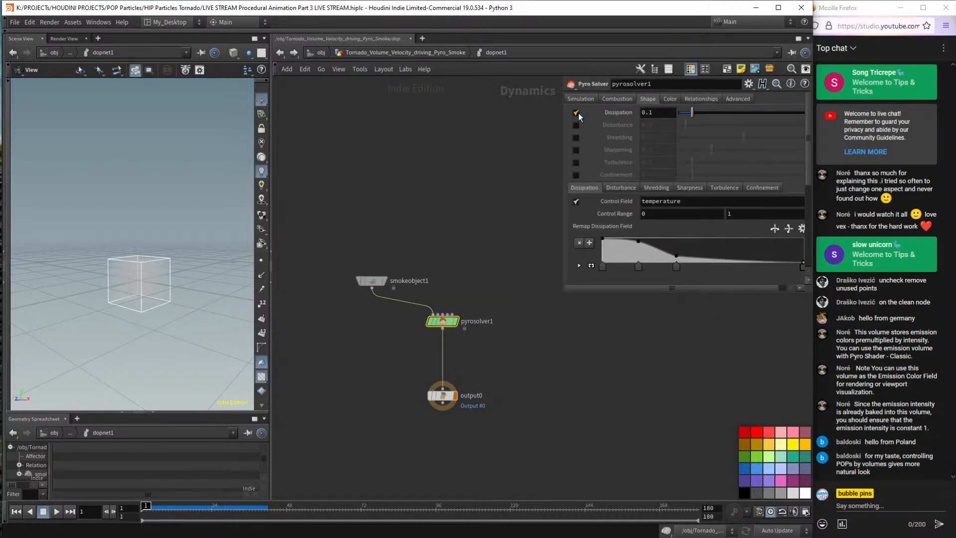
{"action": "left_click_drag", "start_coordinate": [418, 247], "coordinate": [349, 302]}
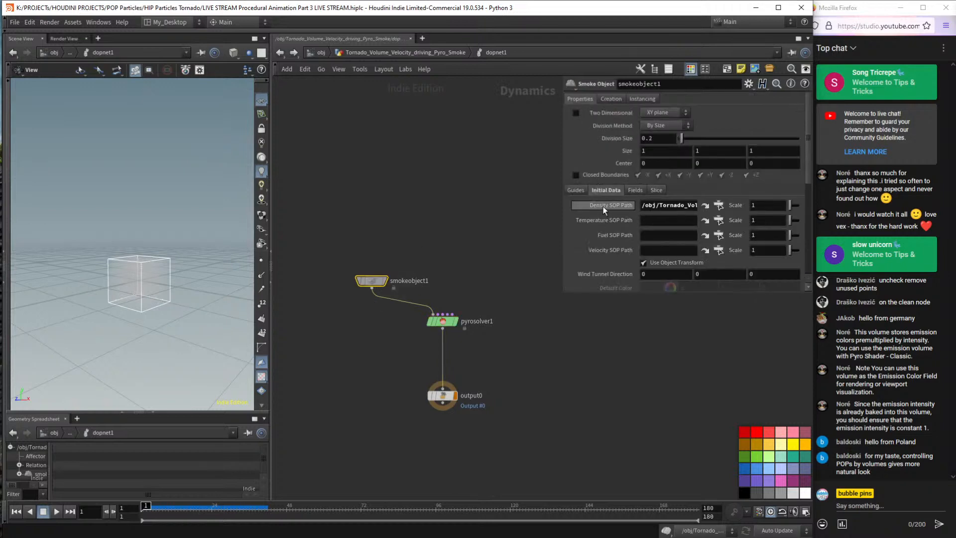
{"action": "type", "text": "0"}
{"action": "key", "text": "Return"}
{"action": "key", "text": "Up"}
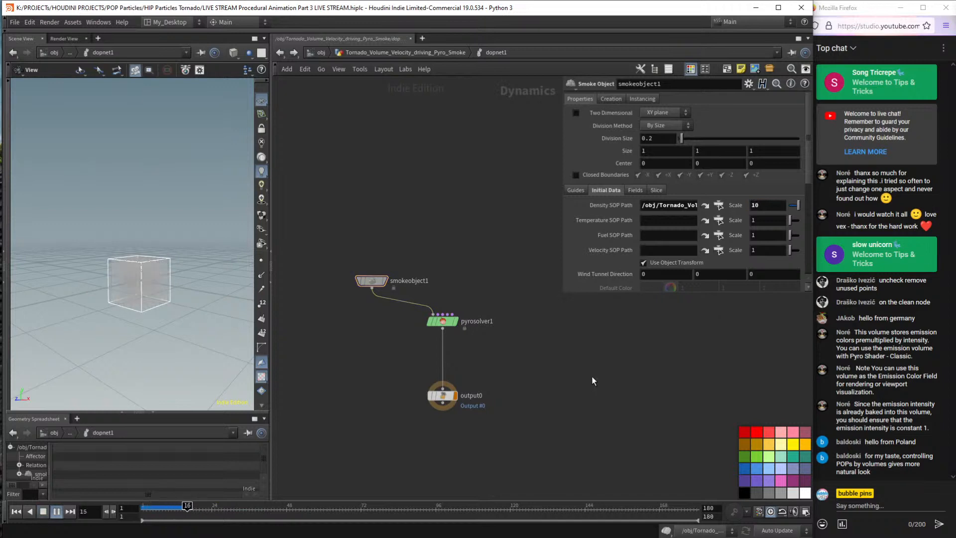
{"action": "key", "text": "ctrl+Up"}
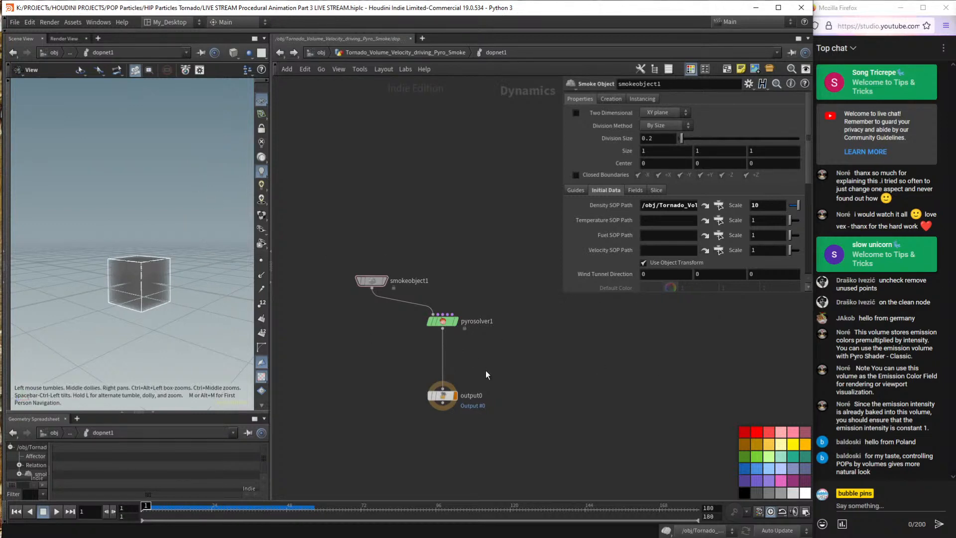
Disable Dissipation on pyrosolver1 and enable Disturbance, Shredding, Sharpening, Turbulence and Confinement in its Shape settings.
{"action": "left_click", "coordinate": [442, 321]}
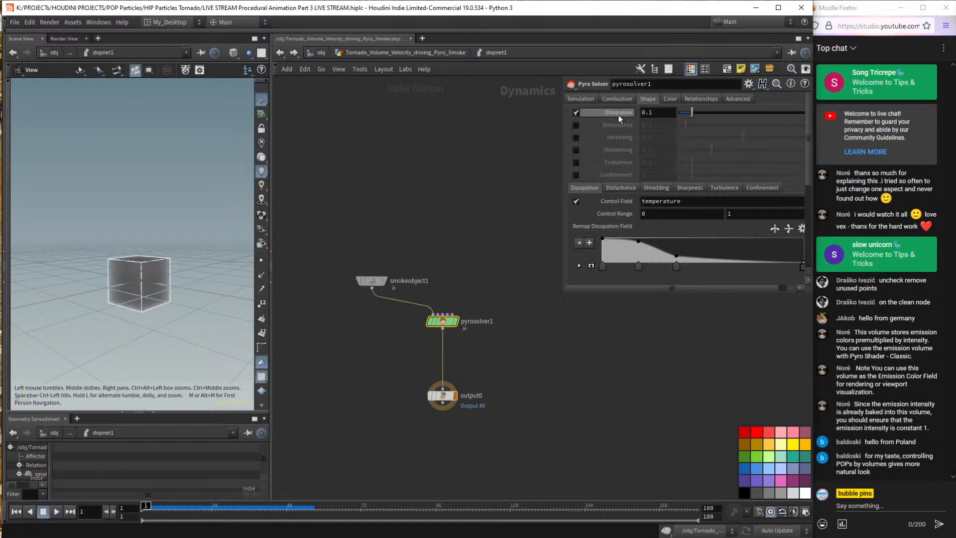
{"action": "left_click", "coordinate": [576, 112]}
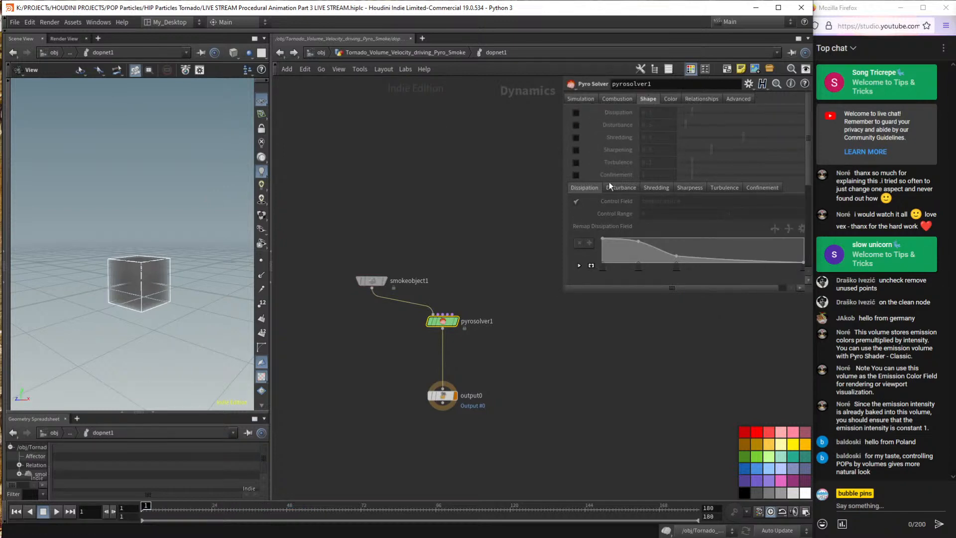
{"action": "left_click", "coordinate": [576, 125]}
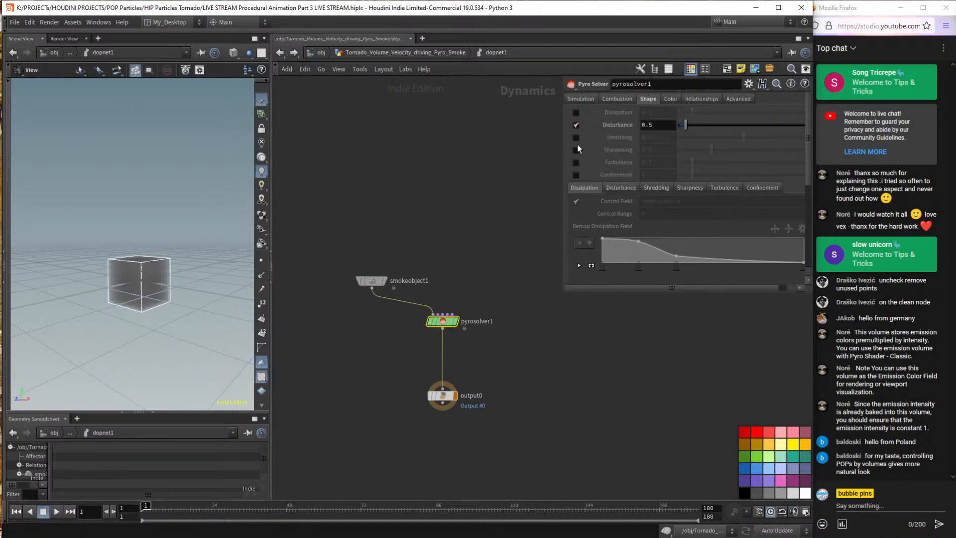
{"action": "left_click", "coordinate": [575, 138]}
{"action": "left_click", "coordinate": [575, 150]}
{"action": "left_click", "coordinate": [575, 162]}
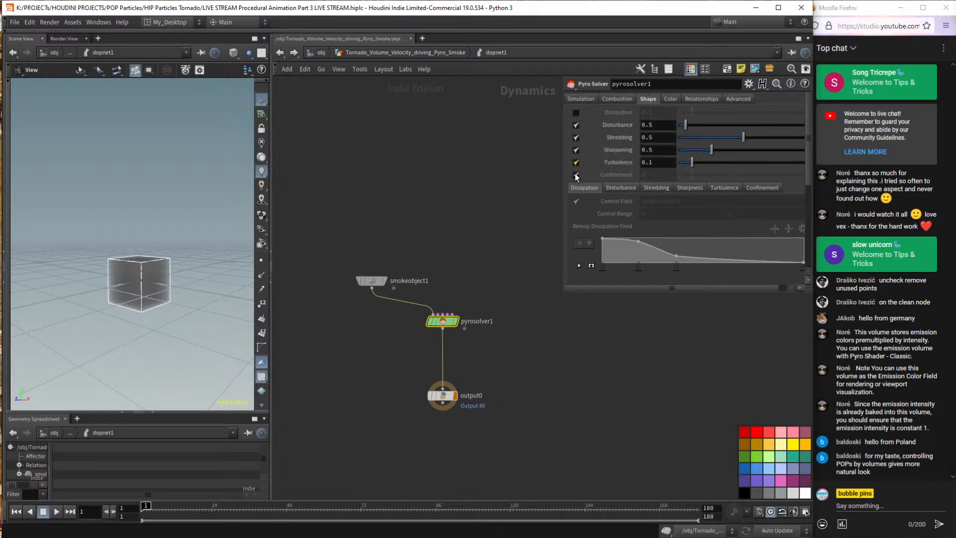
{"action": "left_click", "coordinate": [575, 174]}
Play the simulation with the changed shape settings, rewind it and examine the smoke container from several angles.
{"action": "key", "text": "Up"}
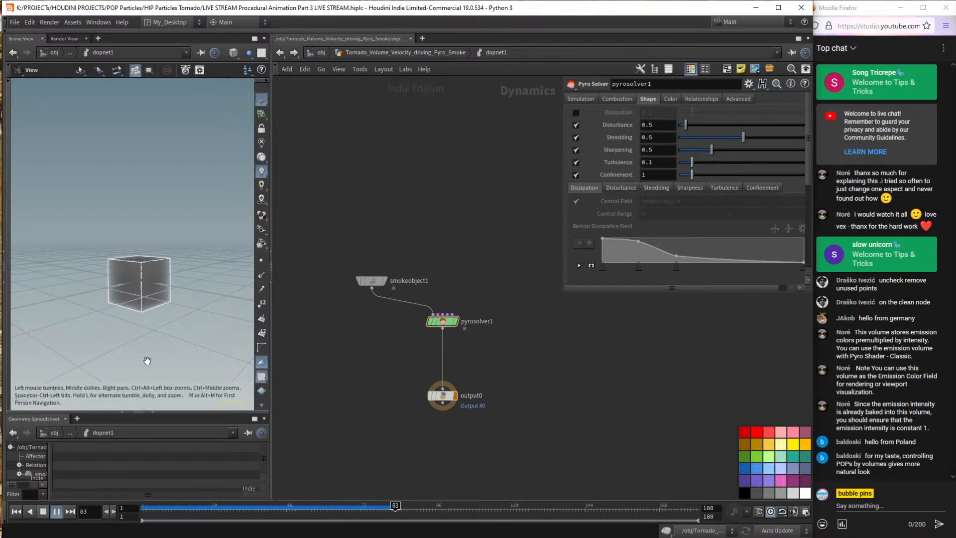
{"action": "key", "text": "ctrl+Up"}
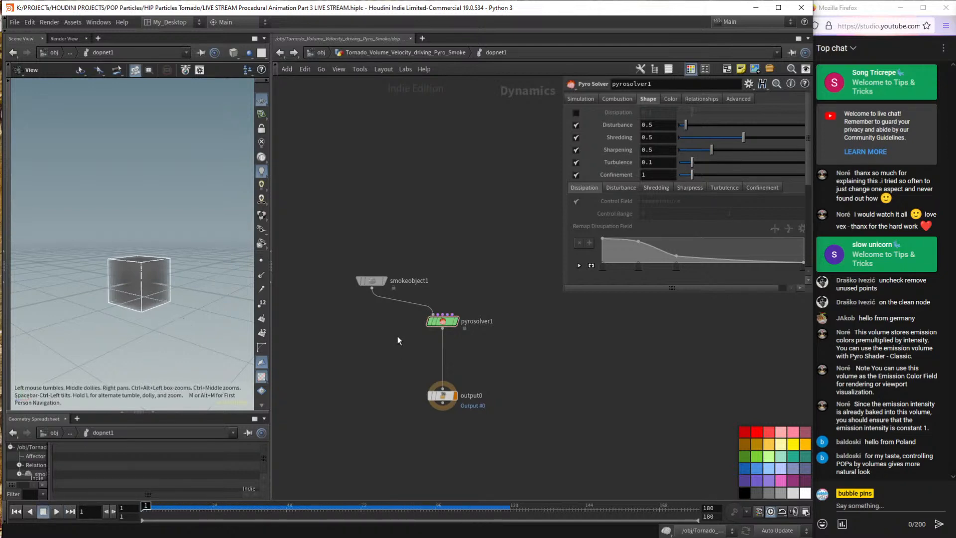
{"action": "left_click_drag", "start_coordinate": [176, 274], "coordinate": [155, 280]}
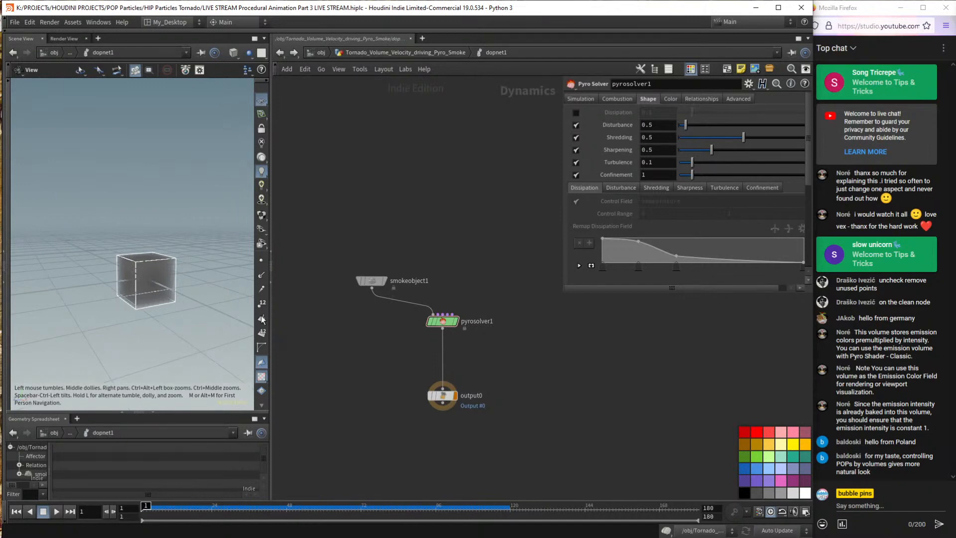
{"action": "left_click_drag", "start_coordinate": [139, 251], "coordinate": [148, 256]}
{"action": "scroll", "coordinate": [153, 291], "scroll_direction": "up", "scroll_amount": 4}
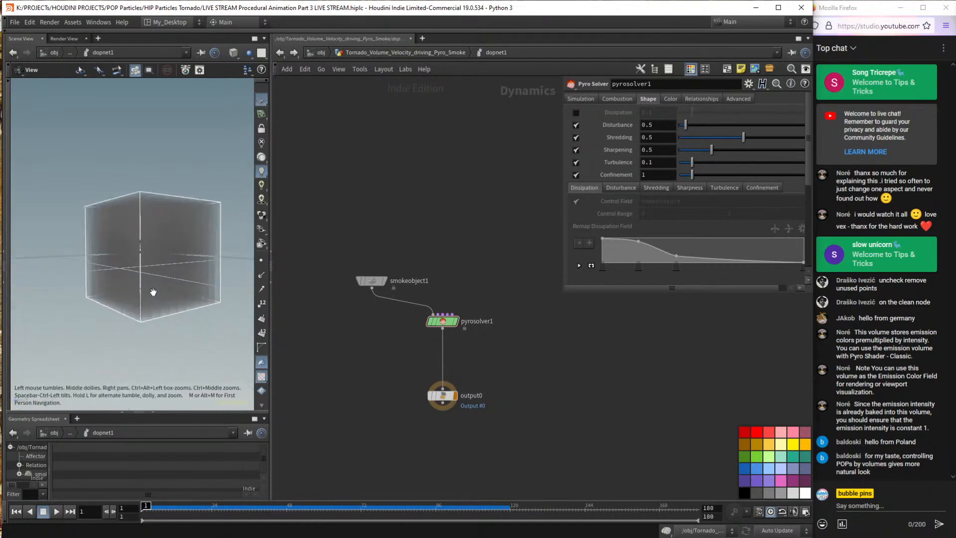
{"action": "left_click_drag", "start_coordinate": [153, 291], "coordinate": [174, 249]}
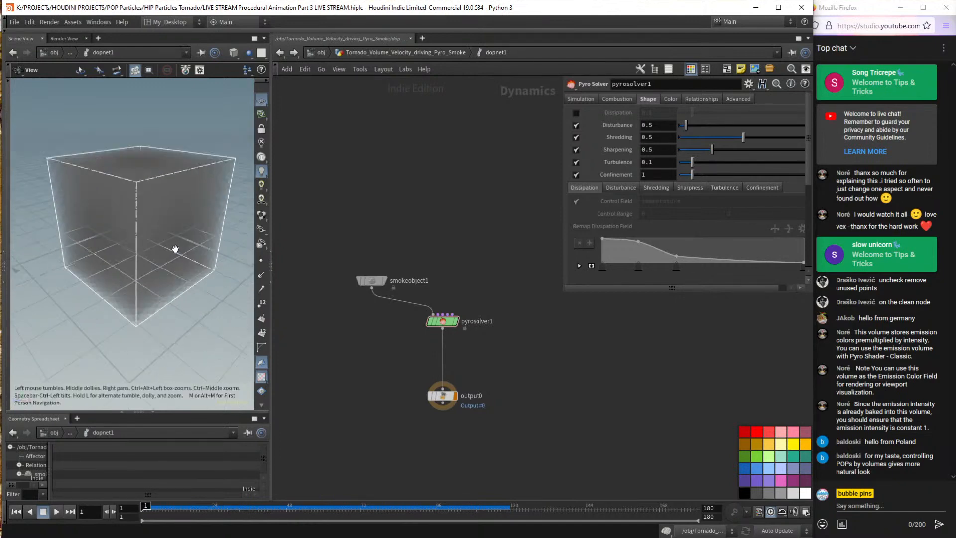
{"action": "scroll", "coordinate": [174, 249], "scroll_direction": "down", "scroll_amount": 5}
{"action": "right_click_drag", "start_coordinate": [173, 249], "coordinate": [163, 286]}
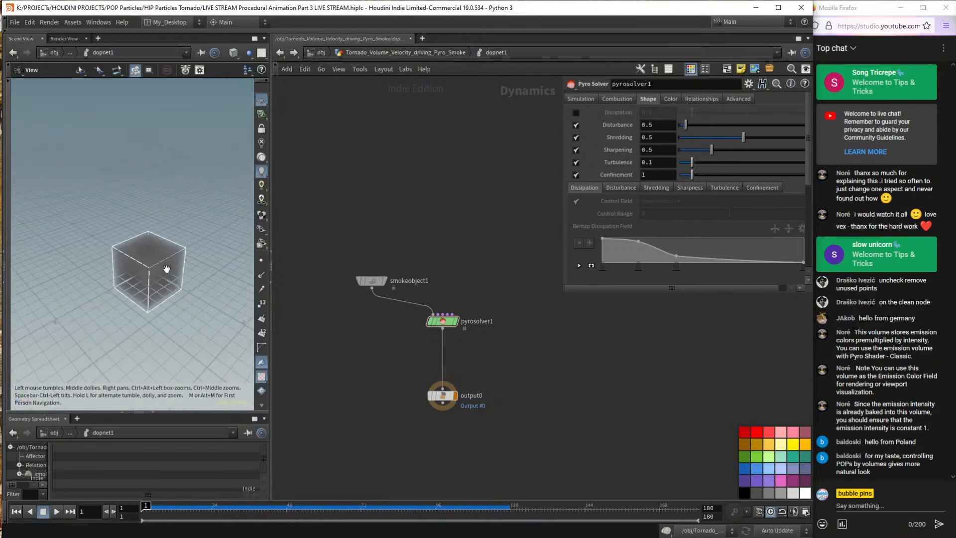
Widen the scene view beside the network editor and examine the smoke container from several angles.
{"action": "left_click_drag", "start_coordinate": [270, 220], "coordinate": [326, 219]}
{"action": "left_click_drag", "start_coordinate": [230, 251], "coordinate": [180, 265]}
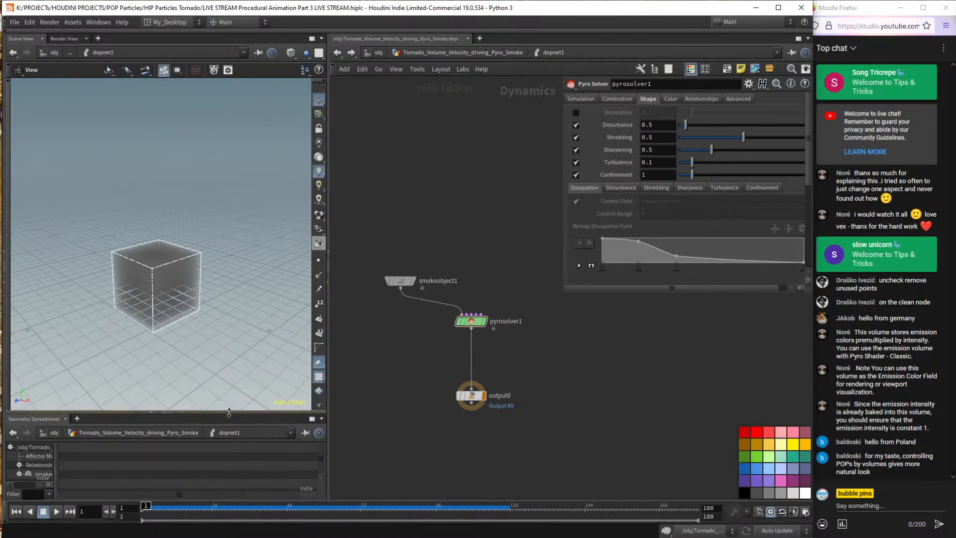
{"action": "left_click_drag", "start_coordinate": [443, 347], "coordinate": [541, 298]}
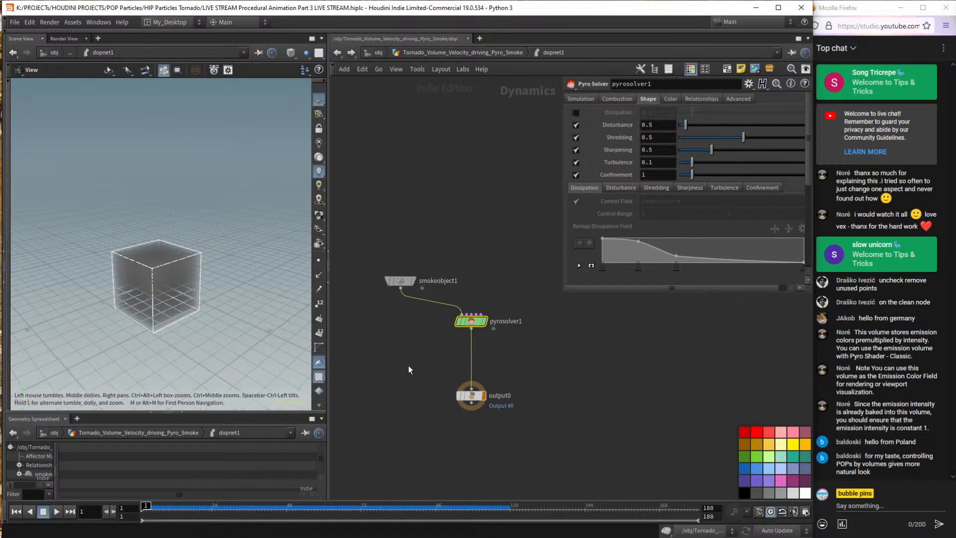
{"action": "left_click_drag", "start_coordinate": [427, 342], "coordinate": [574, 293]}
{"action": "left_click_drag", "start_coordinate": [167, 209], "coordinate": [194, 243]}
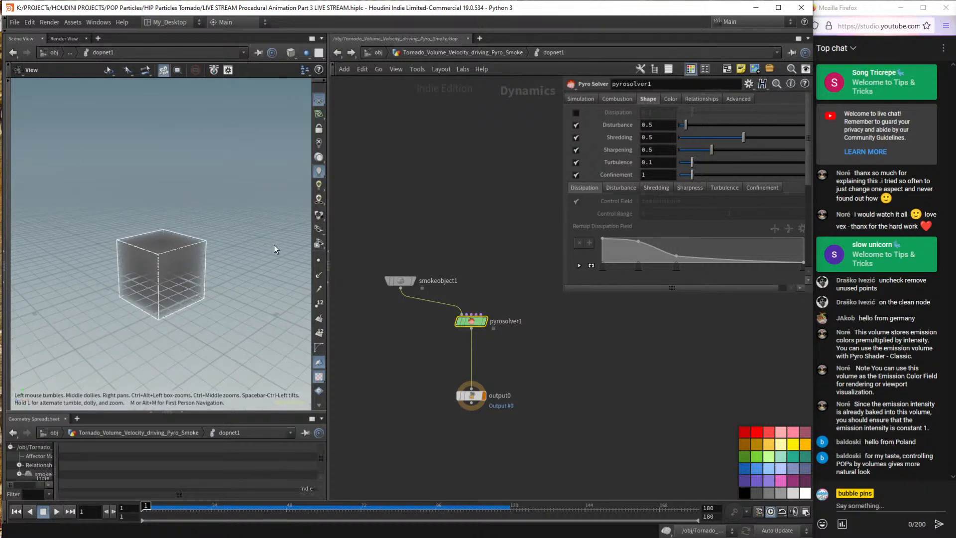
{"action": "key", "text": "Return"}
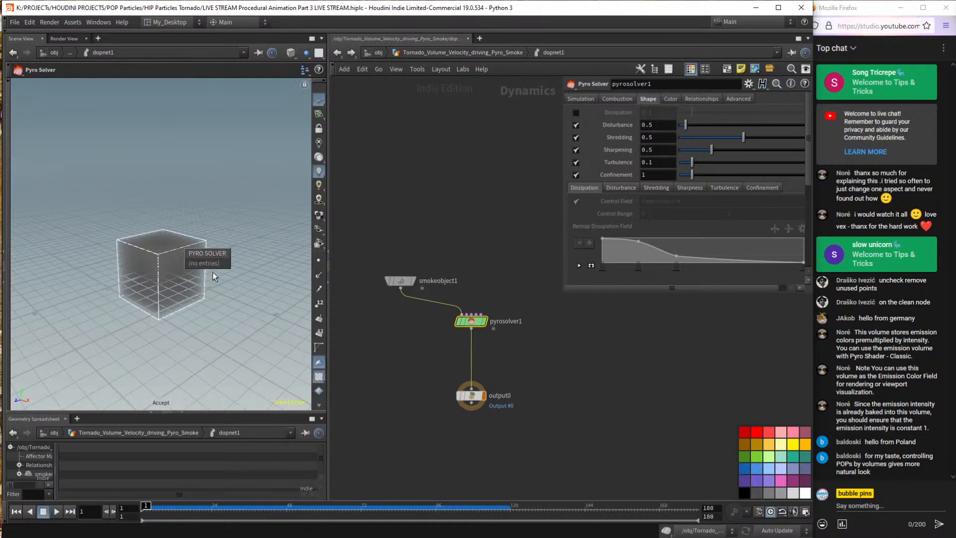
{"action": "key", "text": "Escape"}
{"action": "left_click_drag", "start_coordinate": [246, 239], "coordinate": [237, 233]}
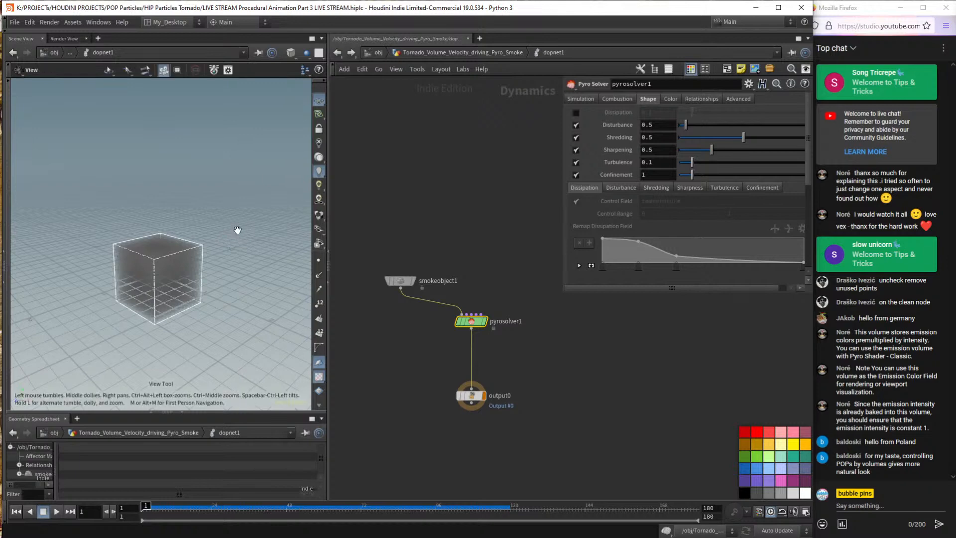
Stretch smokeobject1's container in the viewport to about 4.4 in X and 4.1 in Z.
{"action": "left_click", "coordinate": [401, 281]}
{"action": "left_click_drag", "start_coordinate": [164, 259], "coordinate": [172, 215]}
{"action": "key", "text": "Return"}
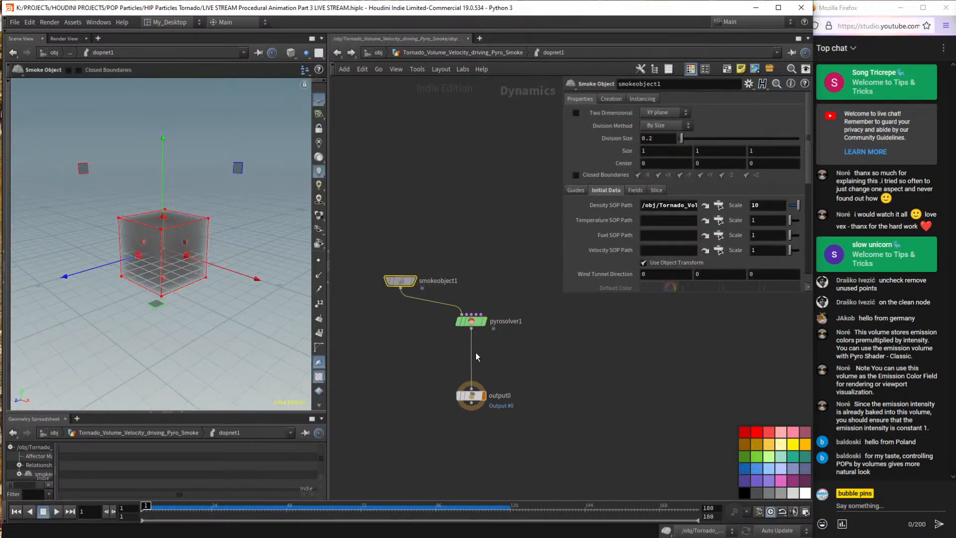
{"action": "key", "text": "Escape"}
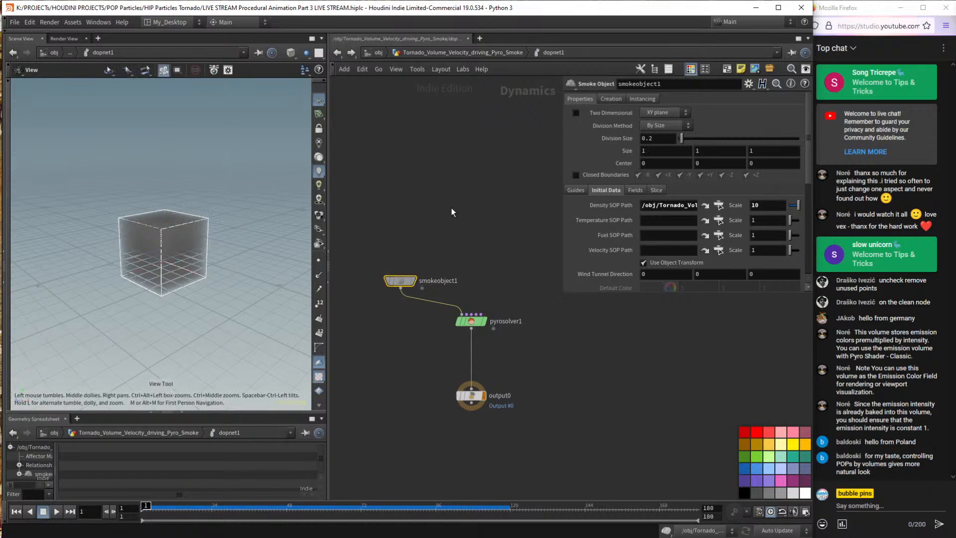
{"action": "left_click_drag", "start_coordinate": [219, 236], "coordinate": [227, 275]}
{"action": "right_click_drag", "start_coordinate": [228, 275], "coordinate": [255, 270]}
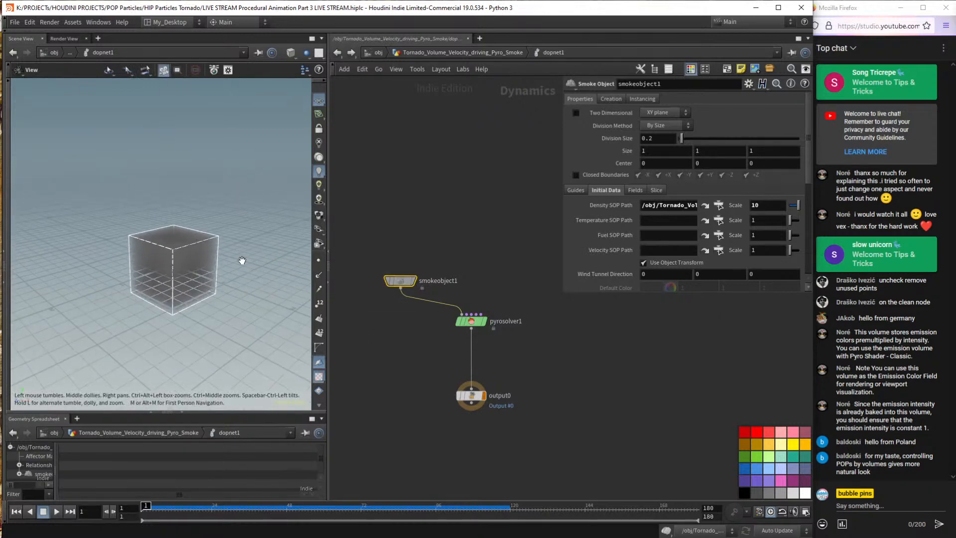
{"action": "key", "text": "Return"}
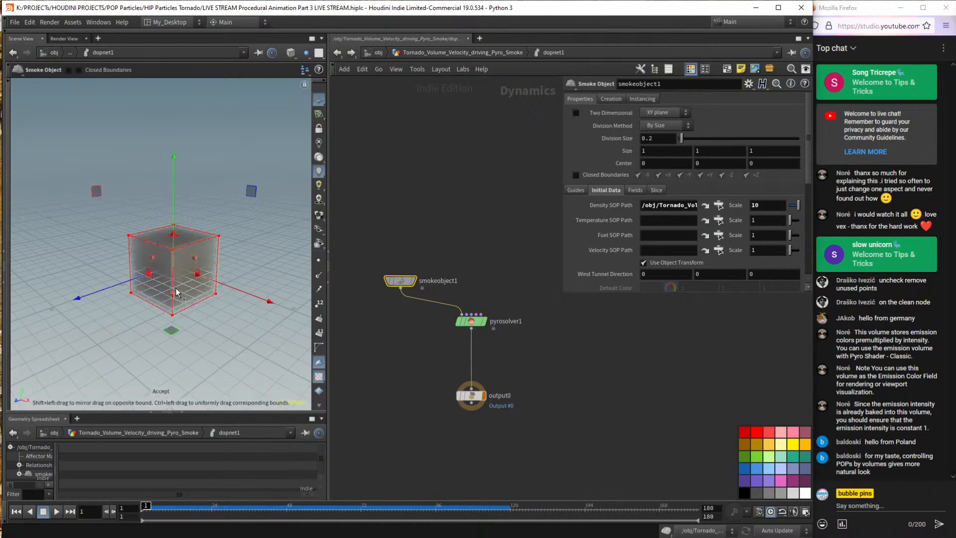
{"action": "left_click_drag", "start_coordinate": [158, 244], "coordinate": [21, 338]}
{"action": "key", "text": "space+h"}
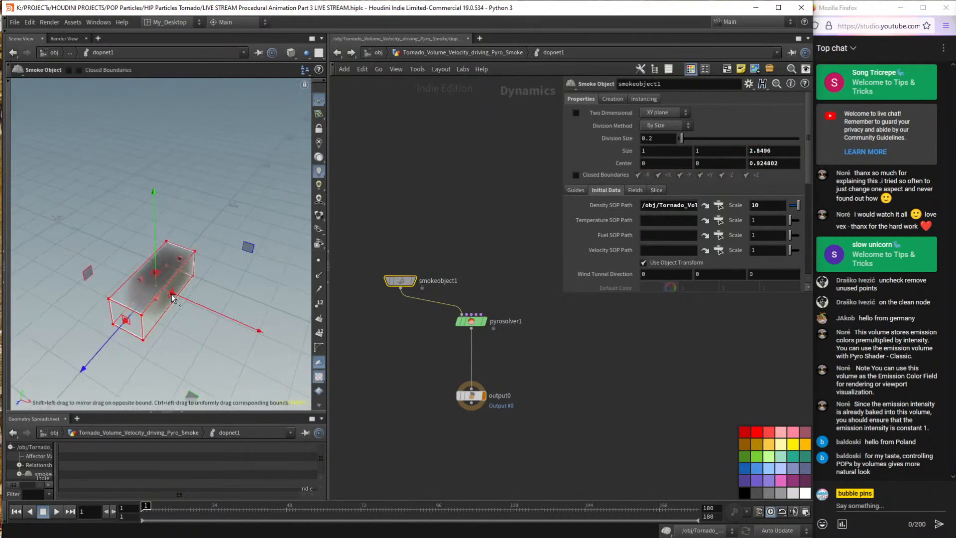
{"action": "left_click_drag", "start_coordinate": [172, 297], "coordinate": [299, 365]}
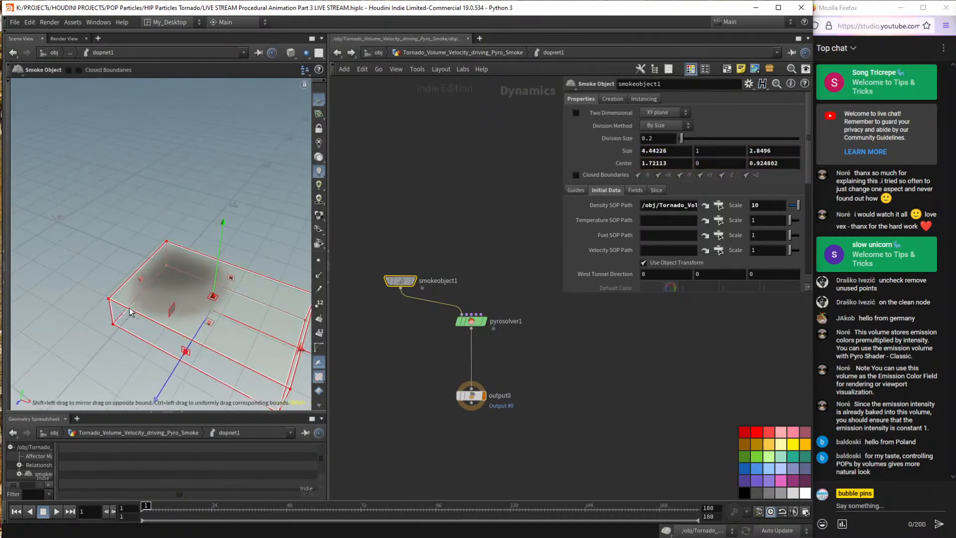
{"action": "left_click_drag", "start_coordinate": [185, 350], "coordinate": [156, 394]}
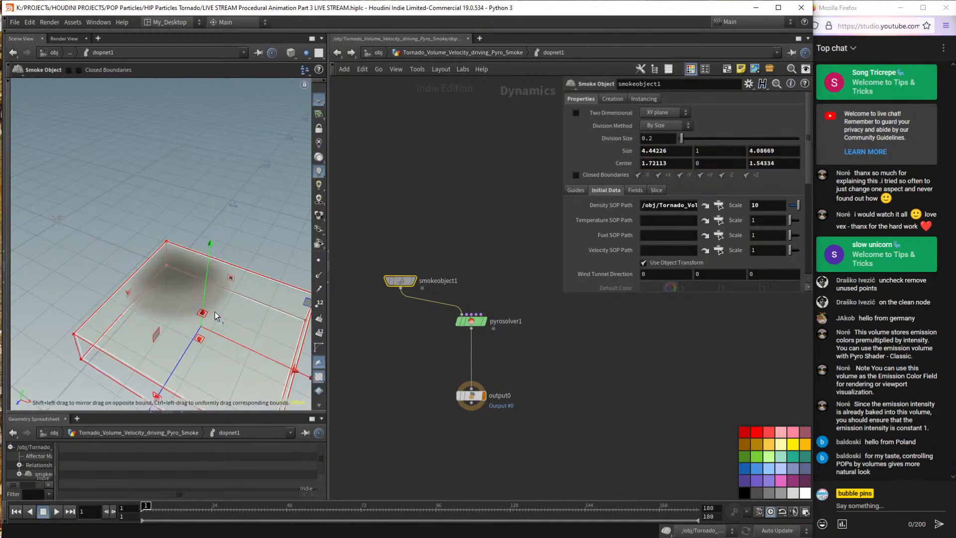
Enlarge smokeobject1's container in the viewport to a size of about 10.7 × 8.9 × 7.3.
{"action": "left_click_drag", "start_coordinate": [216, 316], "coordinate": [238, 399], "text": "alt"}
{"action": "right_click_drag", "start_coordinate": [186, 325], "coordinate": [209, 317], "text": "alt"}
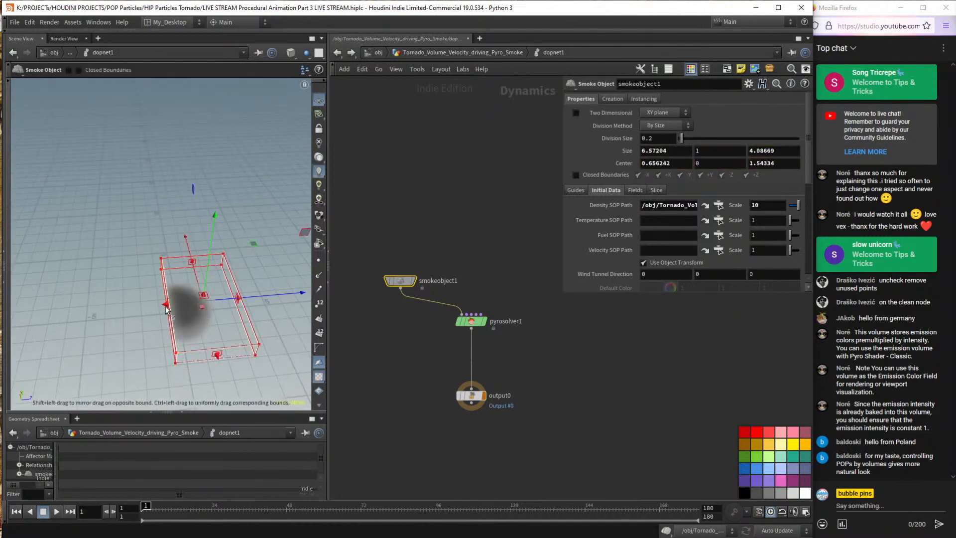
{"action": "left_click_drag", "start_coordinate": [154, 307], "coordinate": [111, 313]}
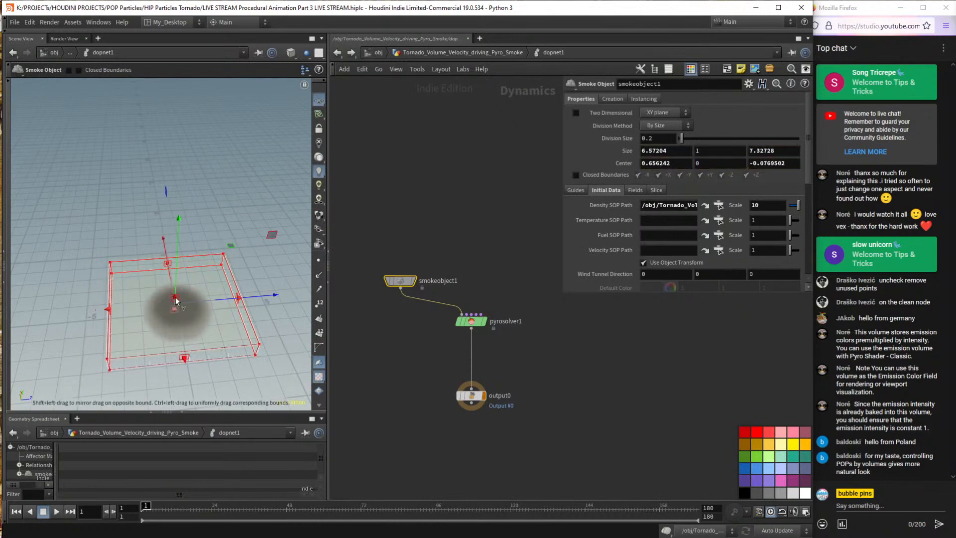
{"action": "left_click_drag", "start_coordinate": [175, 299], "coordinate": [181, 148]}
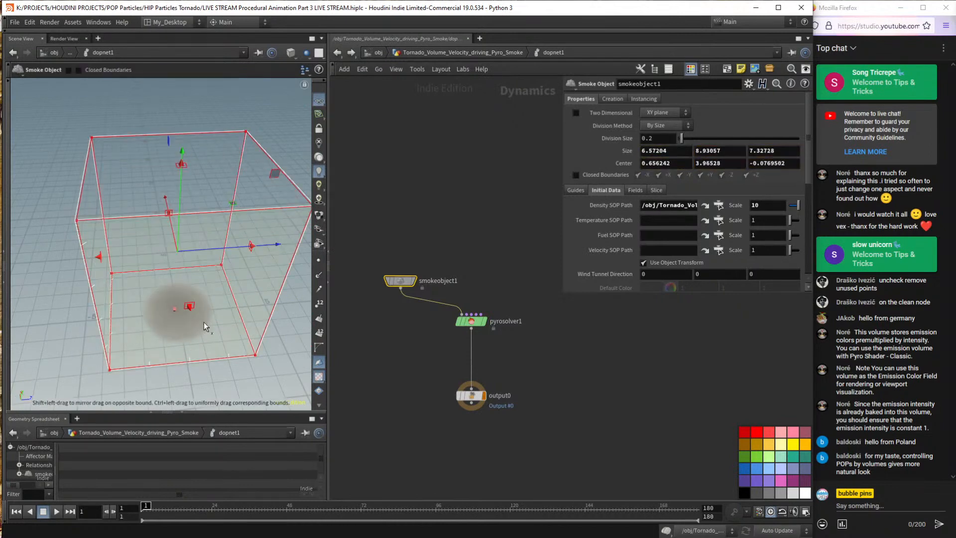
{"action": "left_click_drag", "start_coordinate": [189, 305], "coordinate": [241, 418]}
Extend the smoke container's footprint in the viewport to about 14.2 in X and 17.1 in Z.
{"action": "scroll", "coordinate": [206, 326], "scroll_direction": "down", "scroll_amount": 3, "text": "alt"}
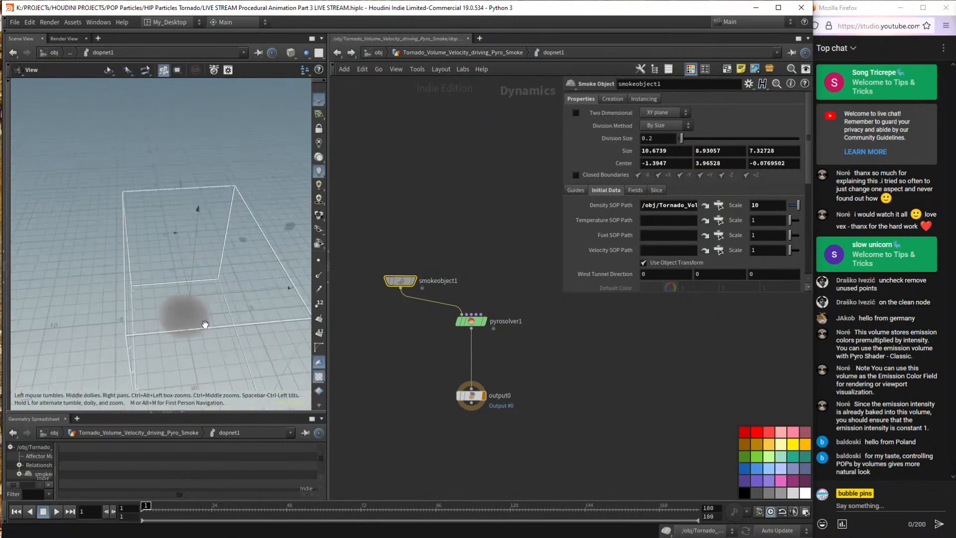
{"action": "left_click_drag", "start_coordinate": [205, 324], "coordinate": [175, 395], "text": "alt"}
{"action": "left_click_drag", "start_coordinate": [161, 311], "coordinate": [203, 309], "text": "alt"}
{"action": "left_click_drag", "start_coordinate": [179, 368], "coordinate": [168, 411]}
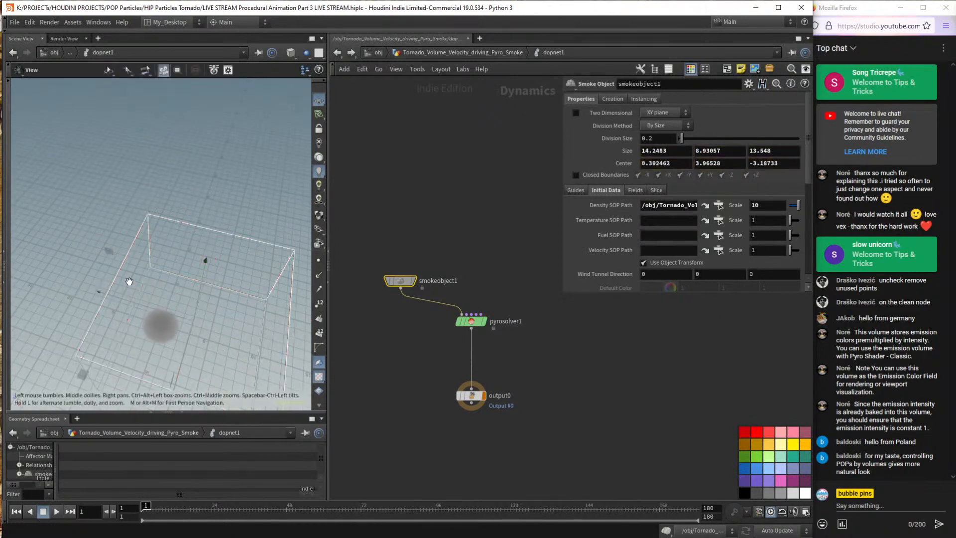
{"action": "left_click_drag", "start_coordinate": [129, 281], "coordinate": [160, 313], "text": "alt"}
{"action": "left_click_drag", "start_coordinate": [155, 352], "coordinate": [121, 410]}
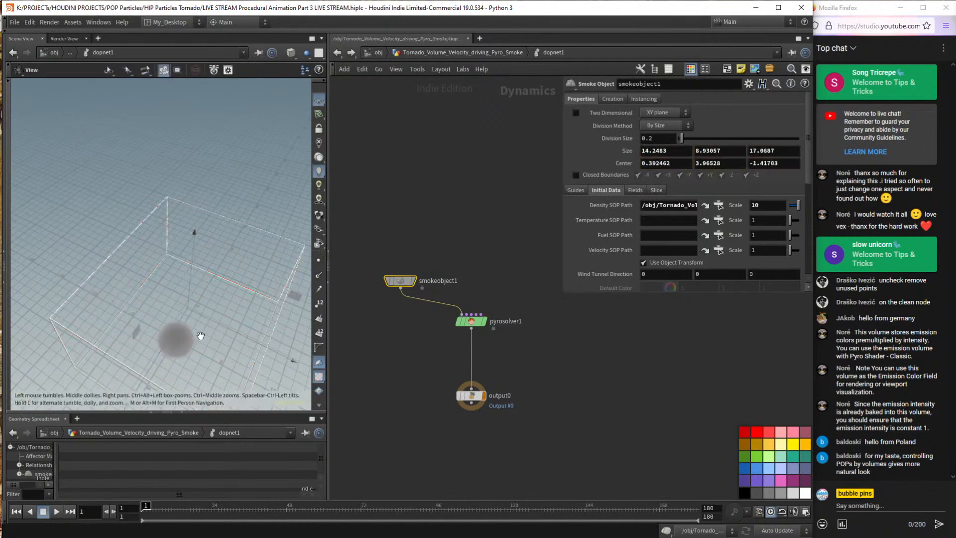
{"action": "left_click_drag", "start_coordinate": [200, 335], "coordinate": [145, 280], "text": "alt"}
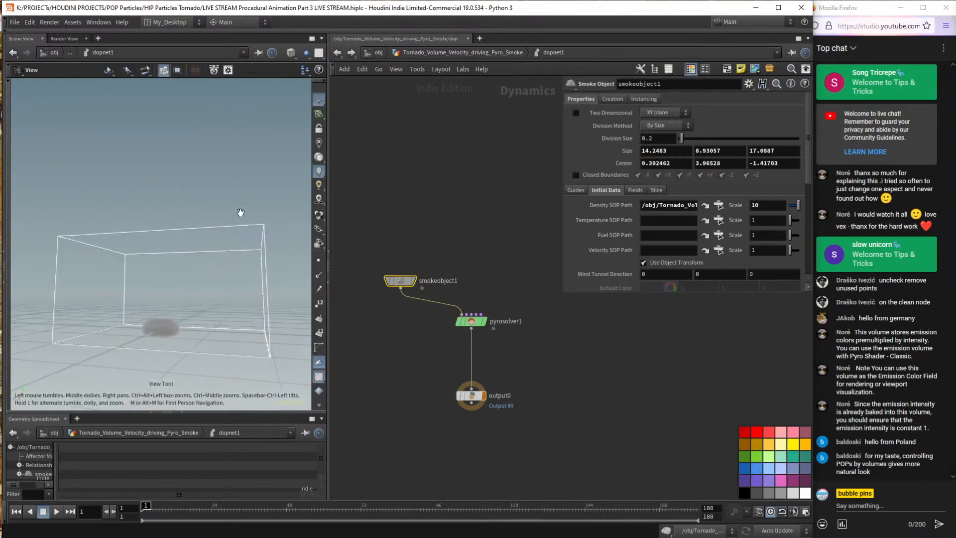
Play the simulation in the enlarged container, stop it and examine the smoke up close with pyrosolver1 selected.
{"action": "key", "text": "Up"}
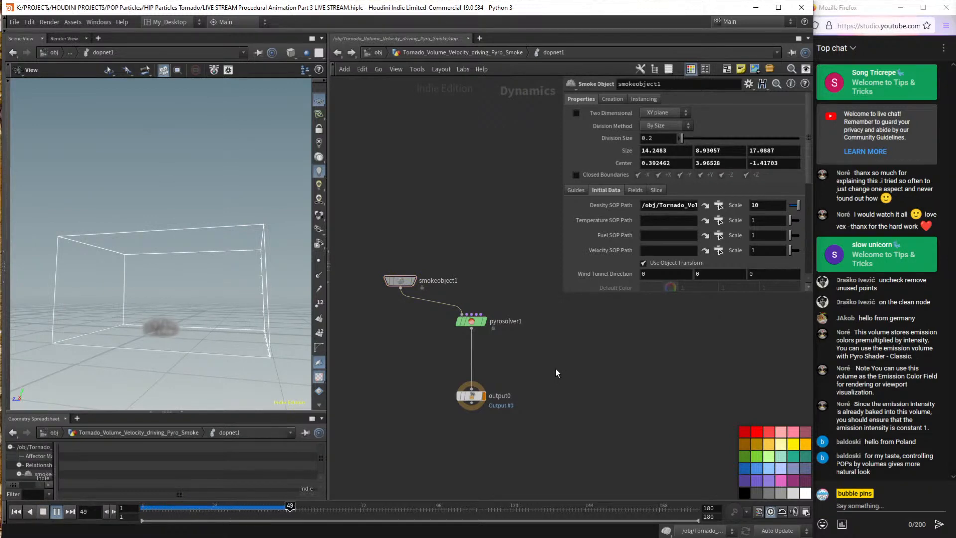
{"action": "key", "text": "Up"}
{"action": "scroll", "coordinate": [164, 326], "scroll_direction": "up", "scroll_amount": 5}
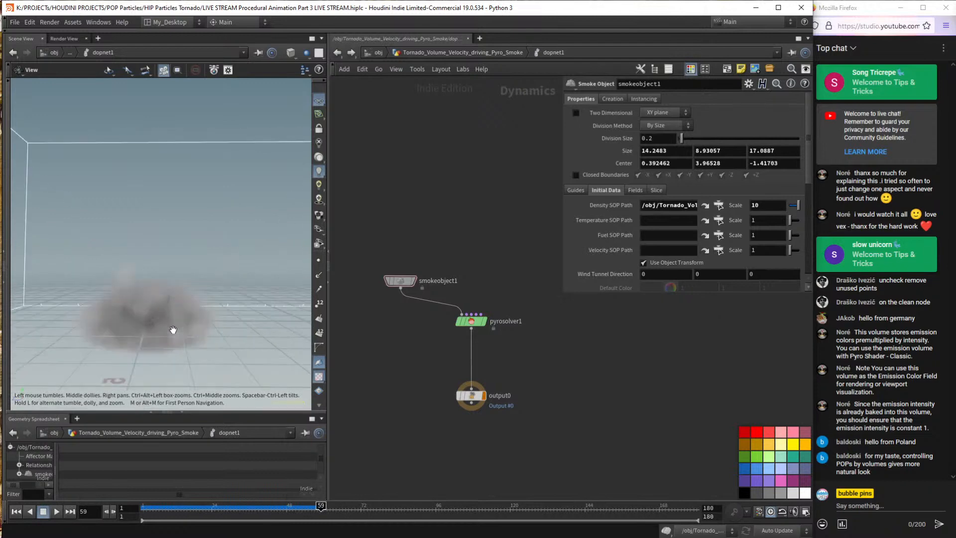
{"action": "left_click_drag", "start_coordinate": [174, 330], "coordinate": [199, 332]}
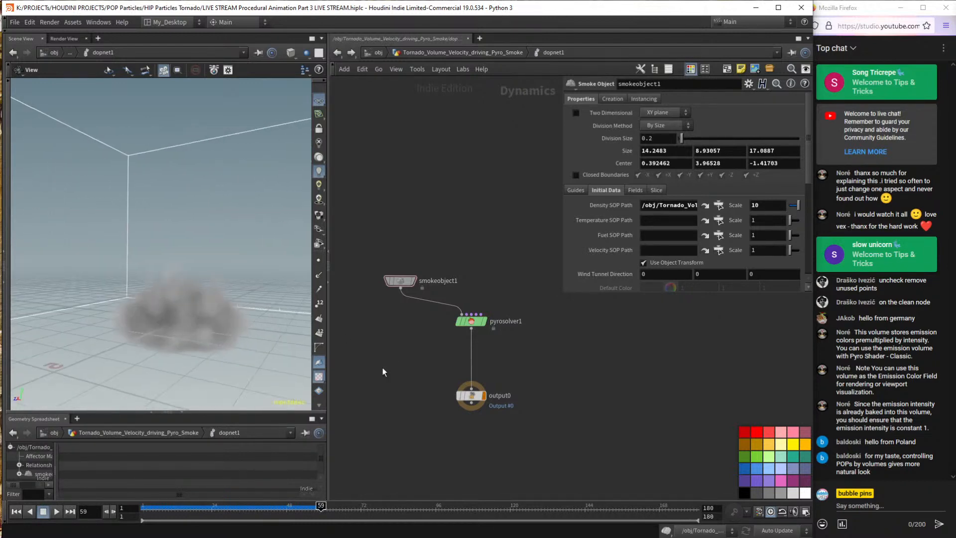
{"action": "left_click", "coordinate": [470, 321]}
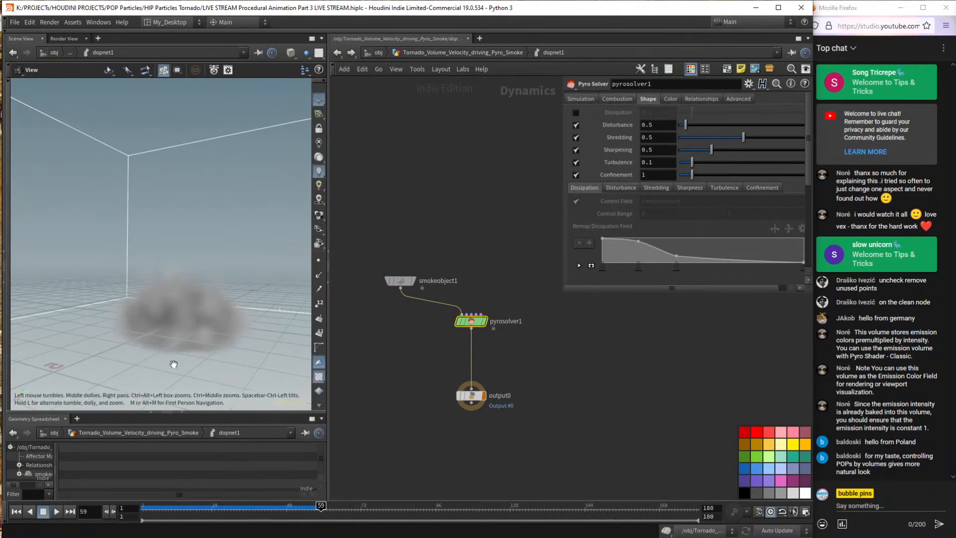
{"action": "left_click_drag", "start_coordinate": [173, 364], "coordinate": [119, 290]}
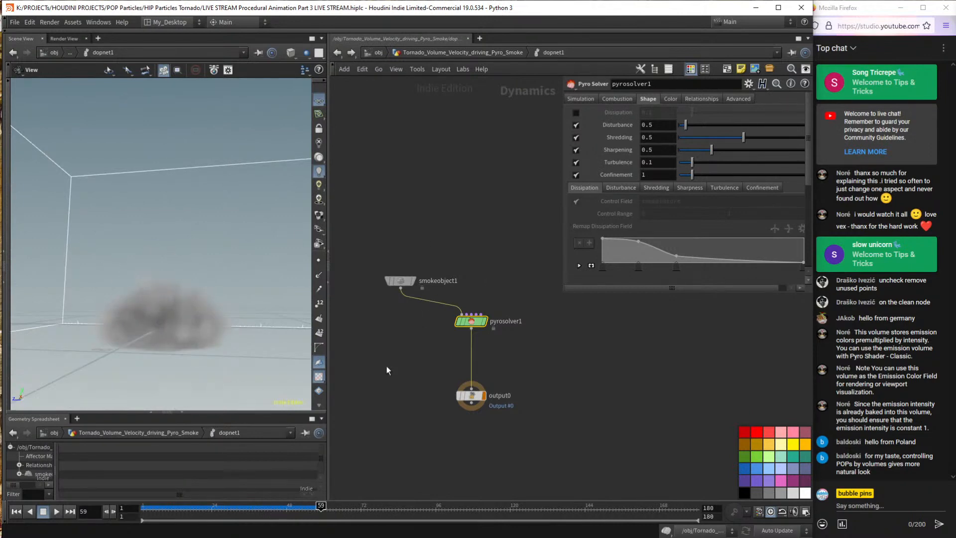
{"action": "left_click_drag", "start_coordinate": [179, 310], "coordinate": [165, 322]}
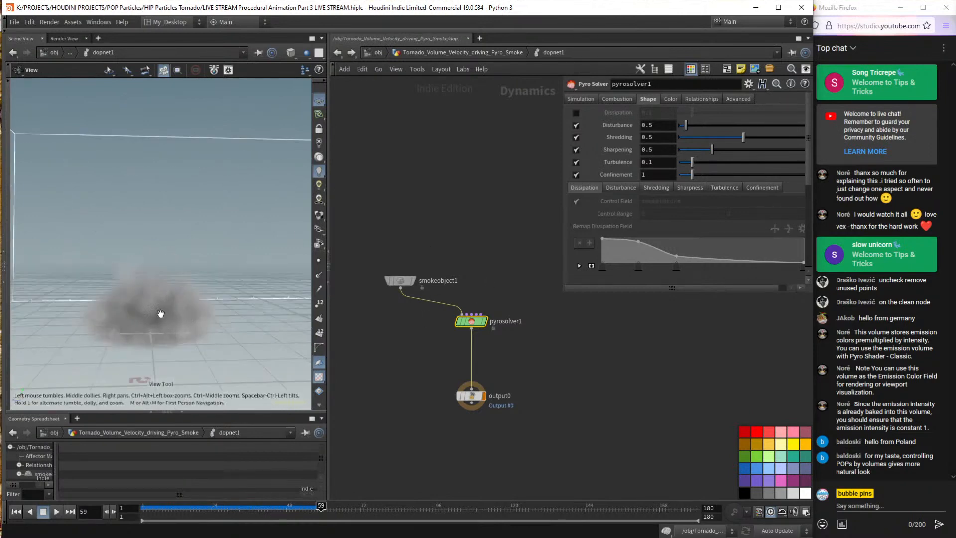
Extend the bottom of smokeobject1's container downward, making it about 12.5 high.
{"action": "left_click", "coordinate": [400, 281]}
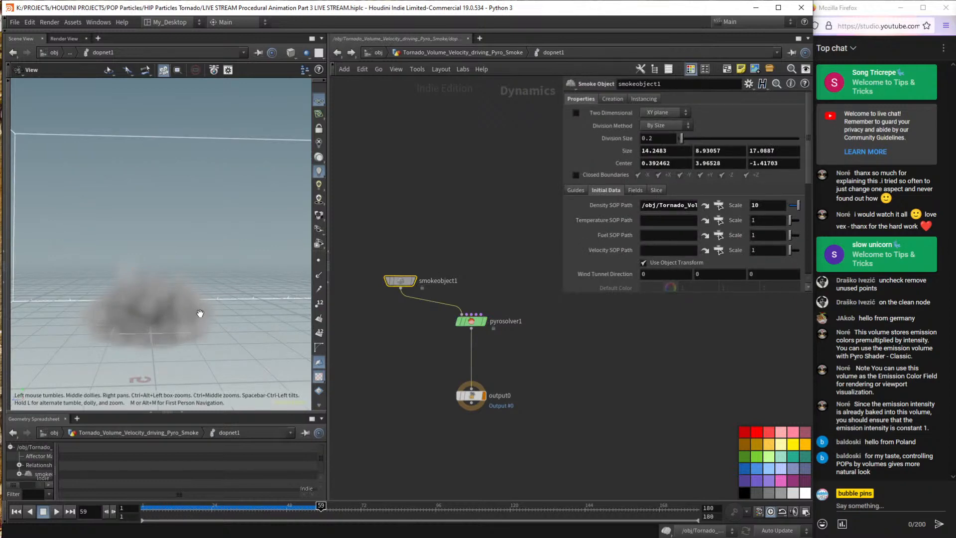
{"action": "scroll", "coordinate": [200, 313], "scroll_direction": "down", "scroll_amount": 5}
{"action": "key", "text": "Return"}
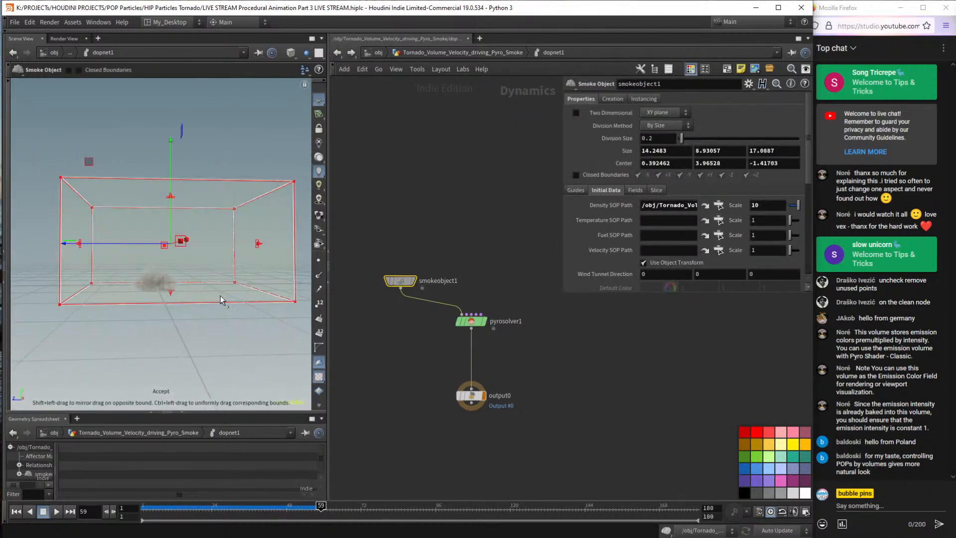
{"action": "left_click_drag", "start_coordinate": [221, 299], "coordinate": [199, 259]}
{"action": "left_click_drag", "start_coordinate": [171, 306], "coordinate": [174, 341]}
{"action": "key", "text": "Escape"}
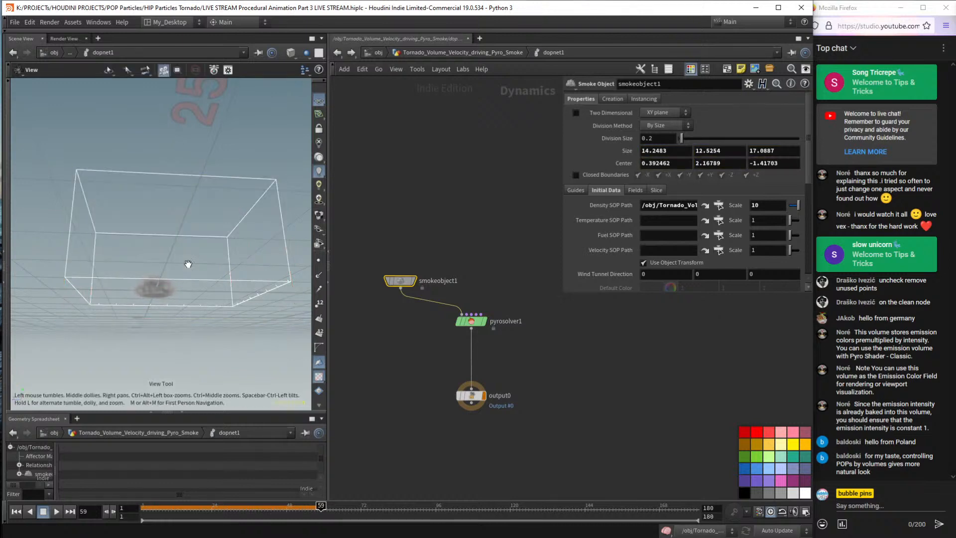
Replay the simulation from the first frame to check the smoke in the taller container, and rewind it.
{"action": "key", "text": "ctrl+Up"}
{"action": "key", "text": "Up"}
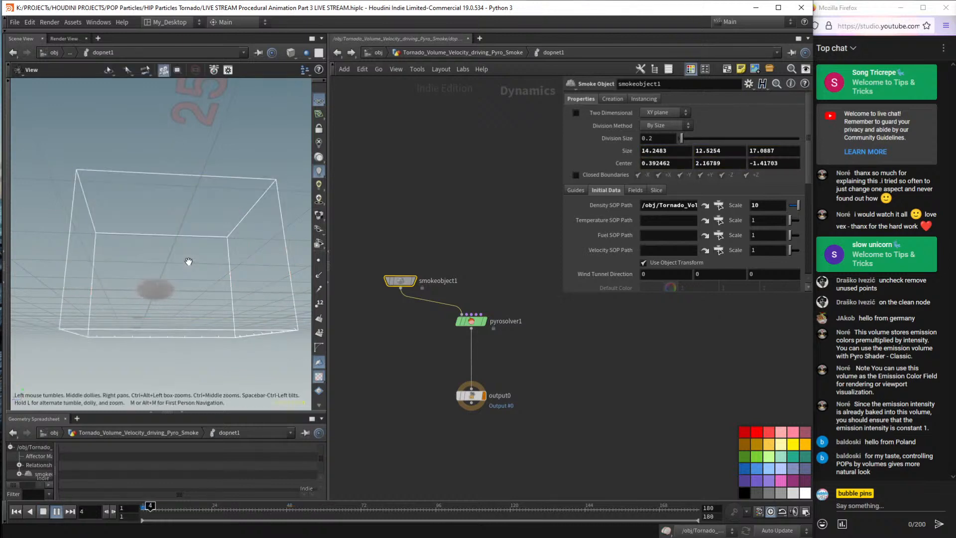
{"action": "left_click_drag", "start_coordinate": [188, 261], "coordinate": [188, 281]}
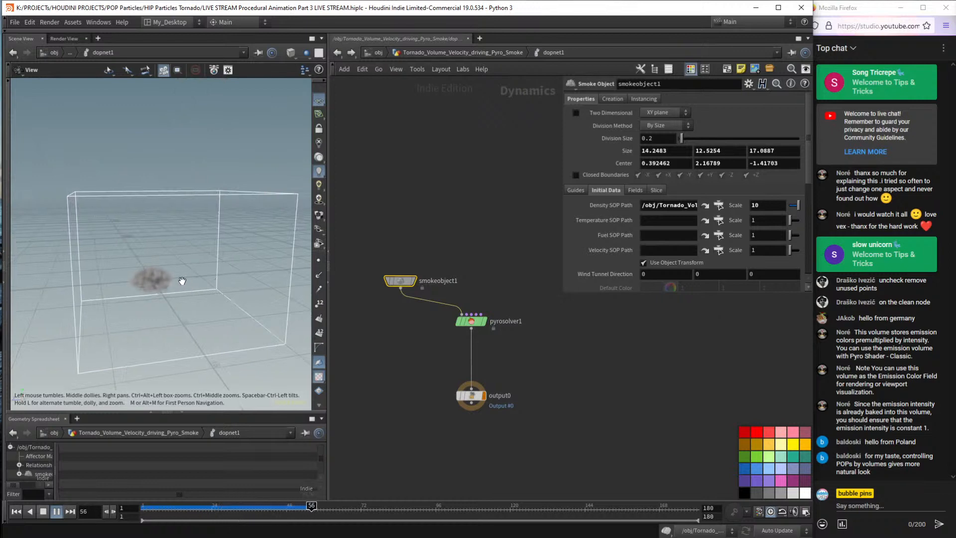
{"action": "key", "text": "ctrl+Up"}
Set the Buoyancy Lift of pyrosolver1 to 50 in its Simulation settings.
{"action": "left_click", "coordinate": [471, 320]}
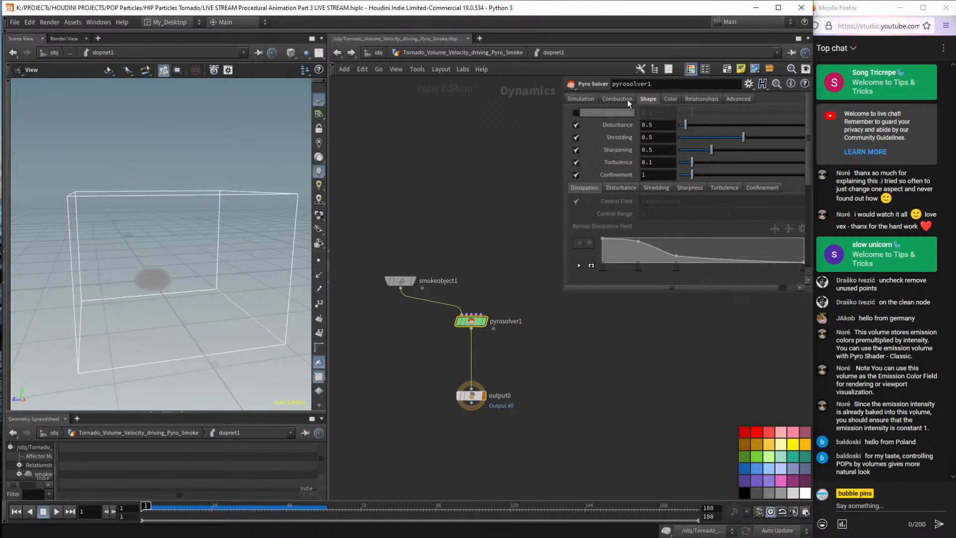
{"action": "left_click", "coordinate": [611, 99]}
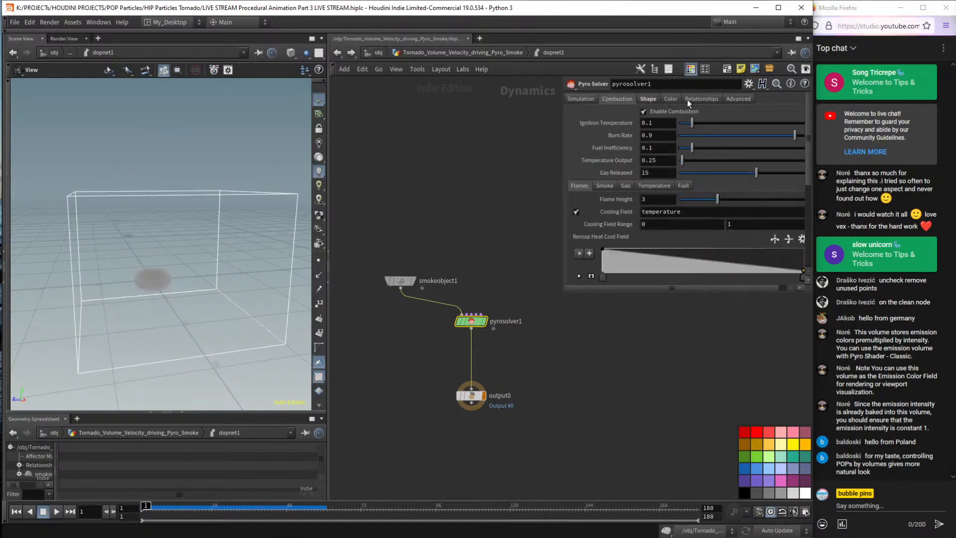
{"action": "left_click", "coordinate": [589, 99]}
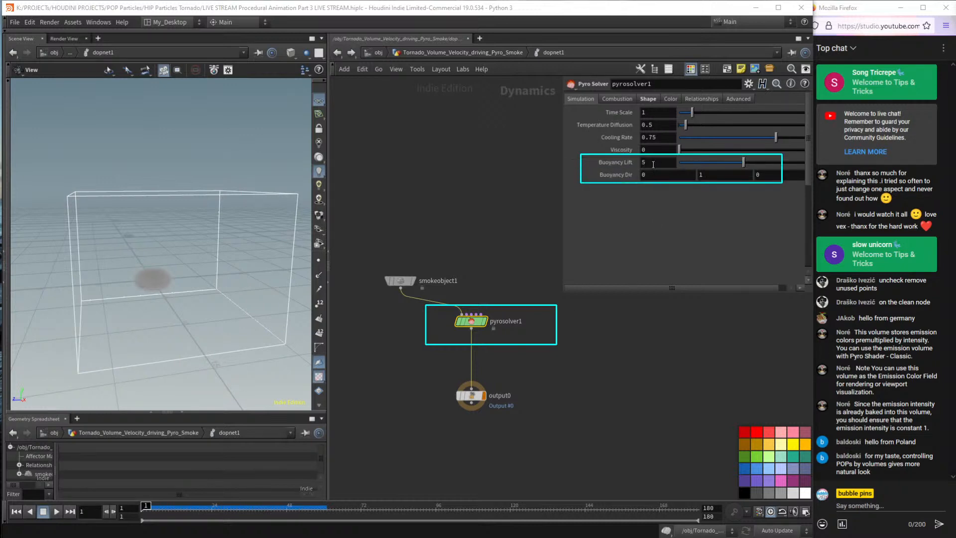
{"action": "left_click", "coordinate": [700, 174]}
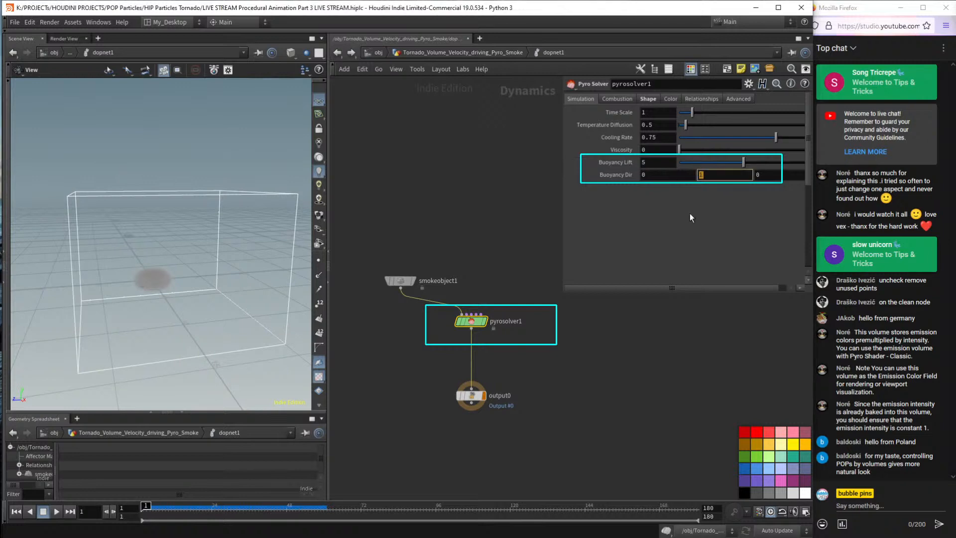
{"action": "left_click", "coordinate": [652, 162]}
{"action": "type", "text": "50"}
{"action": "key", "text": "Return"}
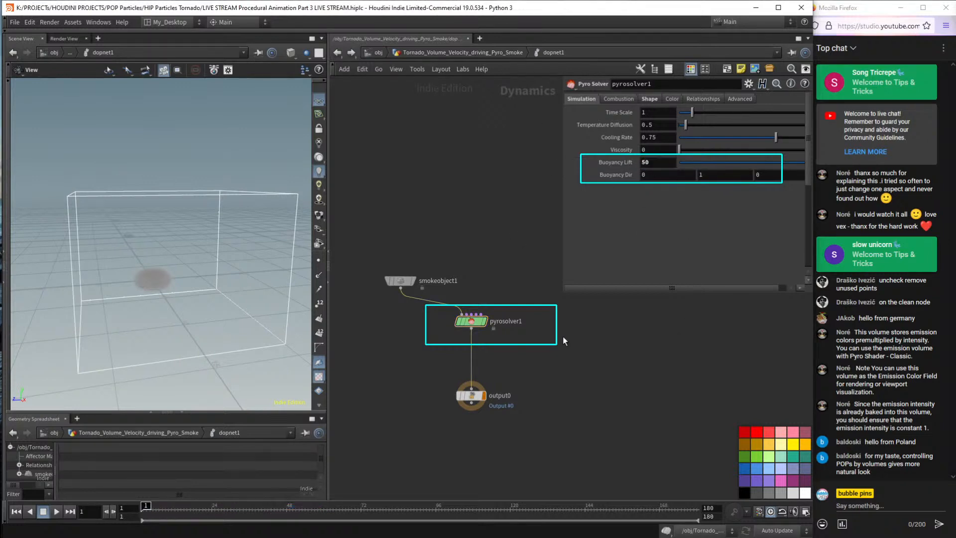
Play the simulation with the increased buoyancy, examine the rising smoke up close, and return to the first frame.
{"action": "key", "text": "Up"}
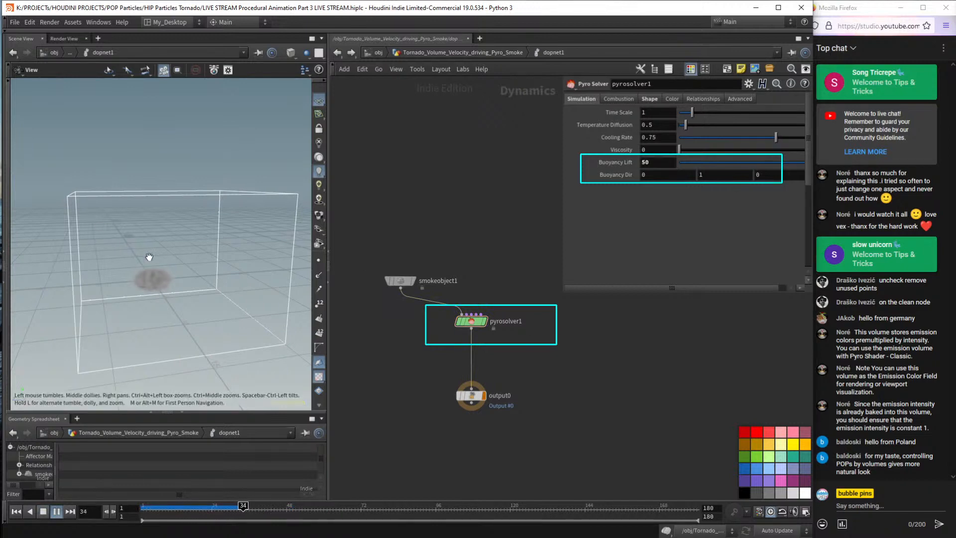
{"action": "left_click_drag", "start_coordinate": [149, 269], "coordinate": [147, 292]}
{"action": "scroll", "coordinate": [160, 278], "scroll_direction": "up", "scroll_amount": 3}
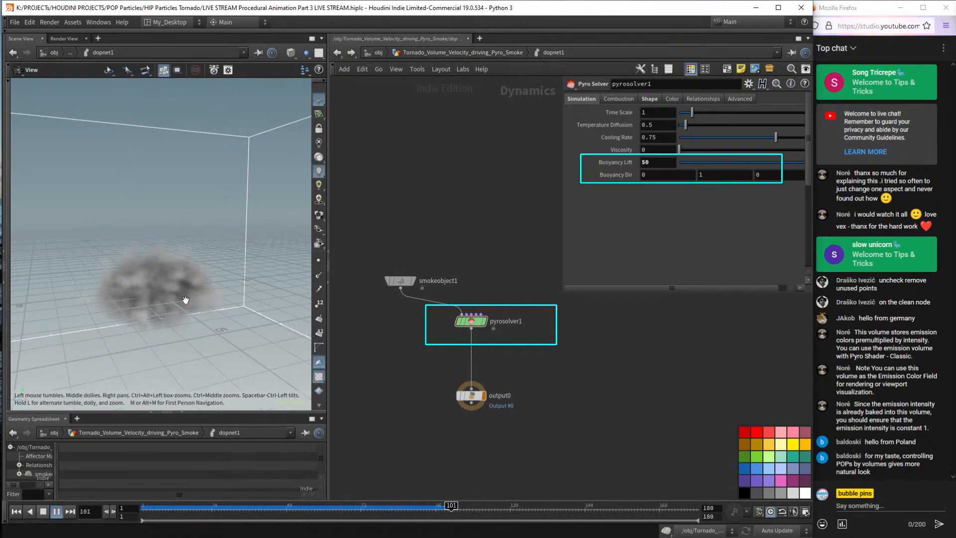
{"action": "key", "text": "Escape"}
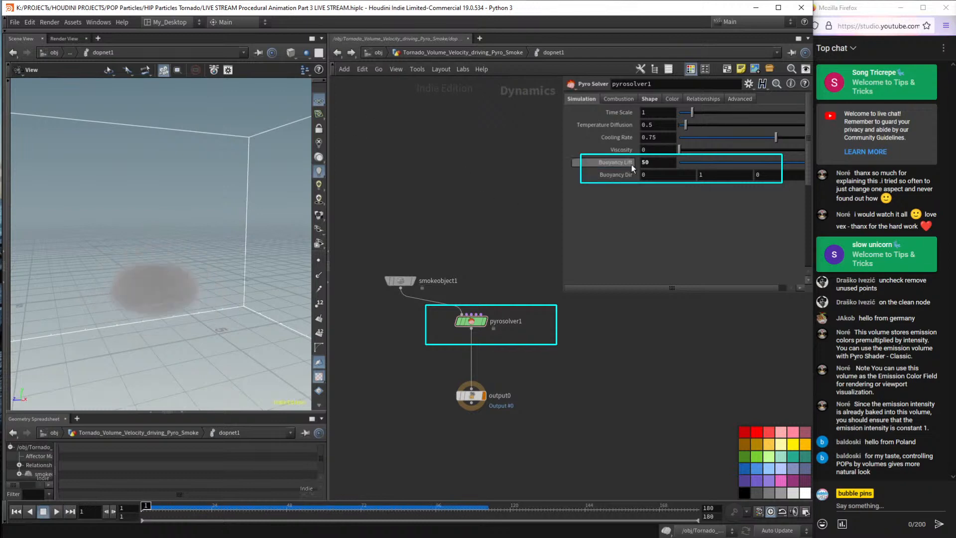
Set the Buoyancy Lift of pyrosolver1 to 5.
{"action": "double_click", "coordinate": [647, 162]}
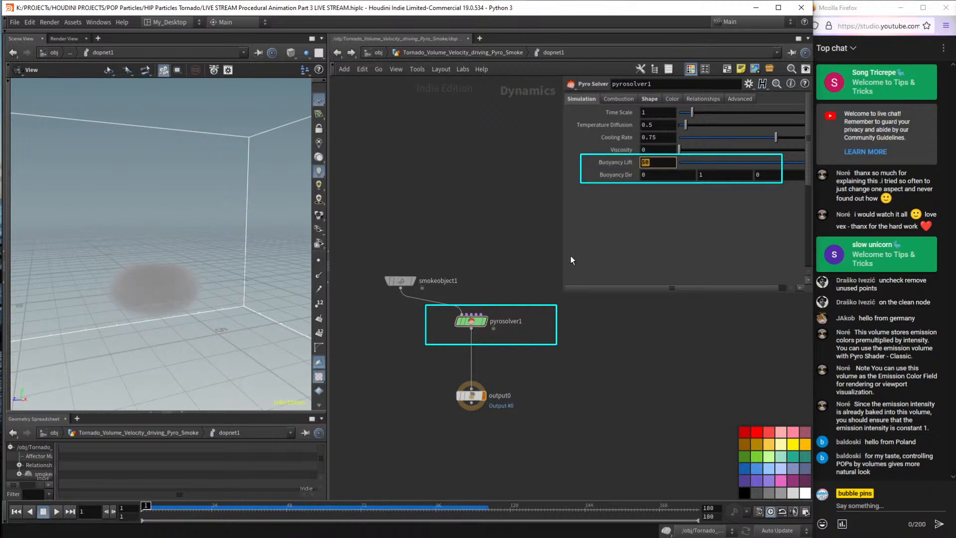
{"action": "type", "text": "5"}
{"action": "key", "text": "Return"}
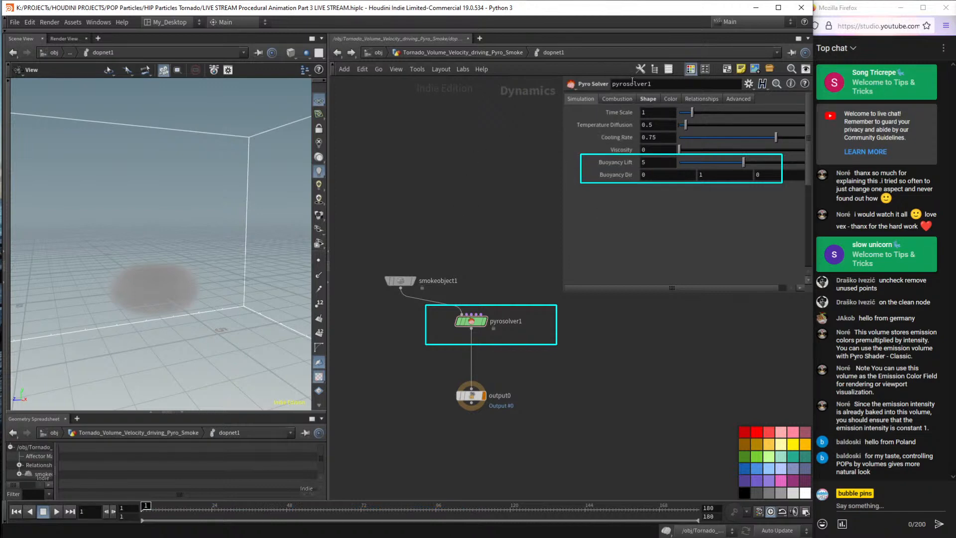
In pyrosolver1's Shape settings, leave only Dissipation enabled, disabling Disturbance, Shredding, Sharpening, Turbulence and Confinement, and save the scene.
{"action": "left_click", "coordinate": [648, 98]}
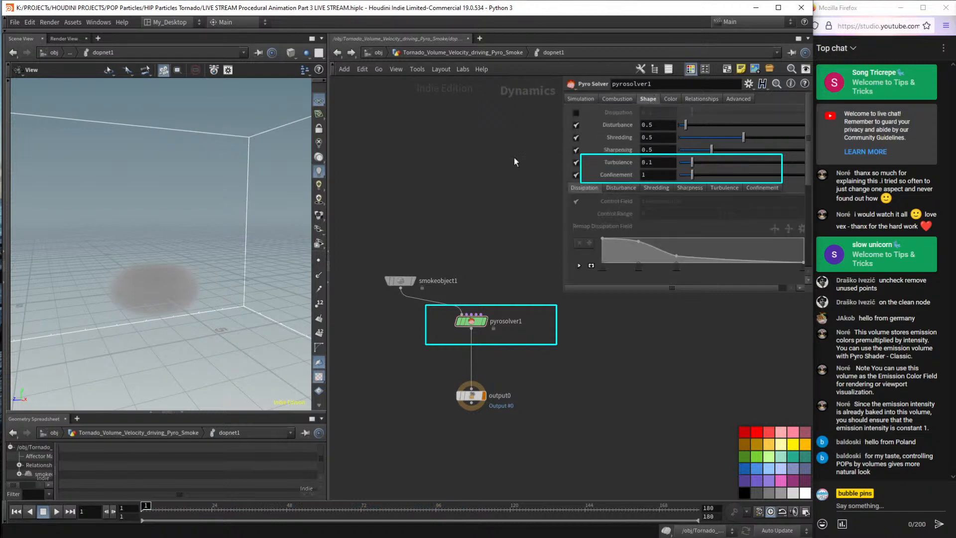
{"action": "left_click", "coordinate": [576, 150]}
{"action": "left_click", "coordinate": [575, 162]}
{"action": "left_click", "coordinate": [576, 175]}
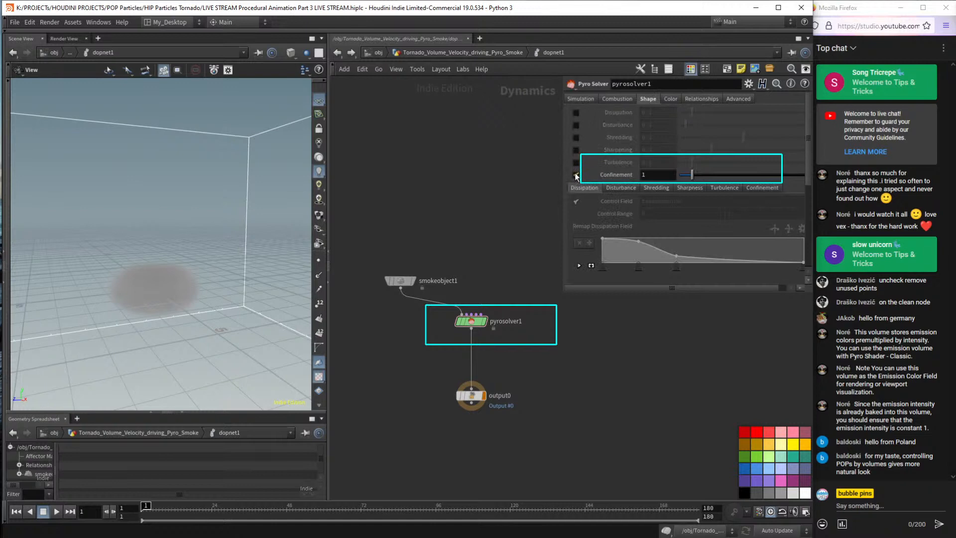
{"action": "left_click", "coordinate": [576, 113]}
{"action": "left_click_drag", "start_coordinate": [477, 321], "coordinate": [478, 332]}
{"action": "left_click_drag", "start_coordinate": [144, 285], "coordinate": [135, 303]}
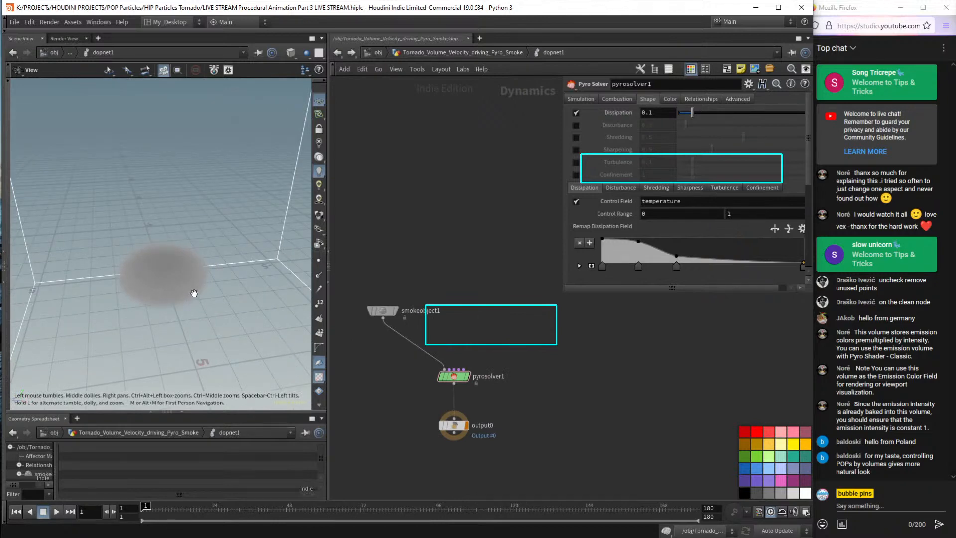
{"action": "key", "text": "ctrl+s"}
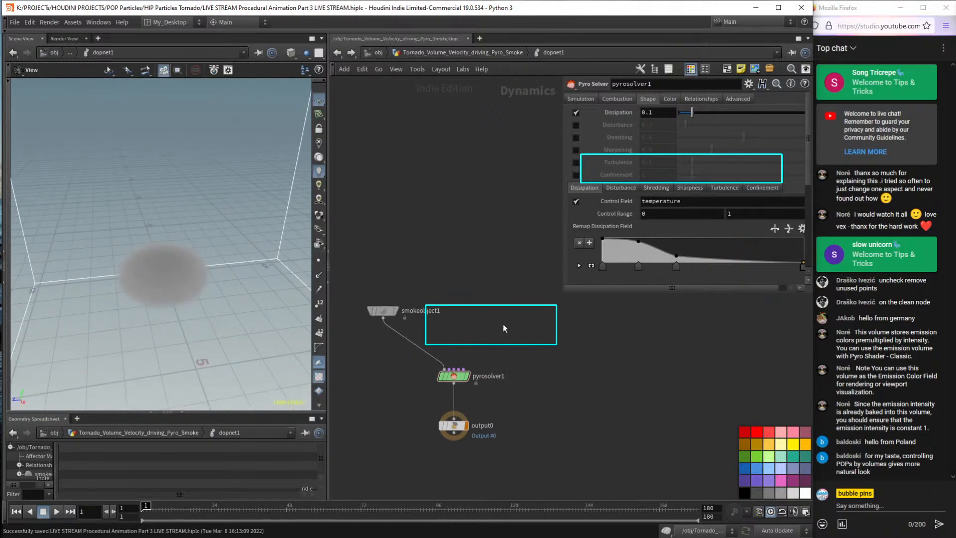
Disable Dissipation, enable the other five Shape options of pyrosolver1, and play the simulation to check their effect on the smoke before rewinding.
{"action": "left_click", "coordinate": [576, 112]}
{"action": "left_click", "coordinate": [576, 125]}
{"action": "left_click", "coordinate": [576, 137]}
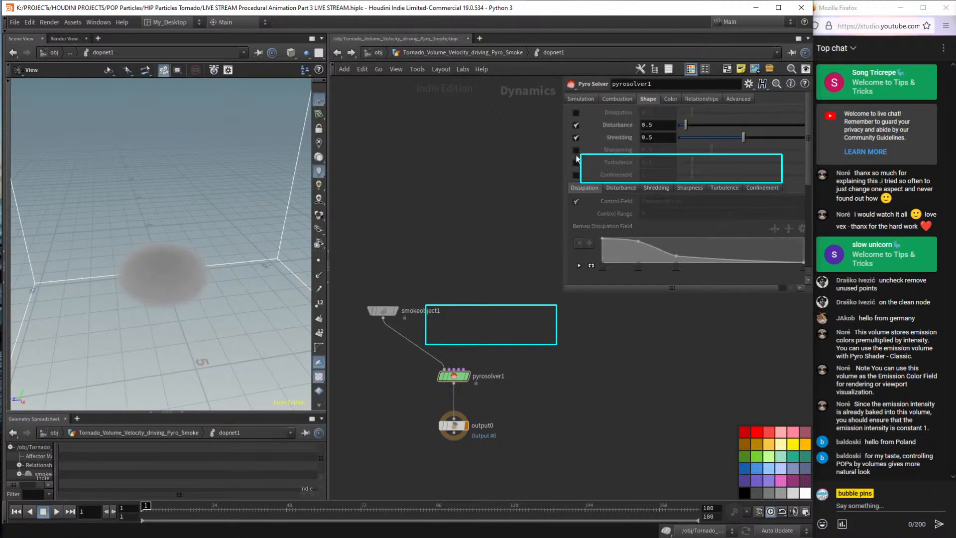
{"action": "left_click", "coordinate": [575, 162]}
{"action": "left_click", "coordinate": [575, 174]}
{"action": "key", "text": "Up"}
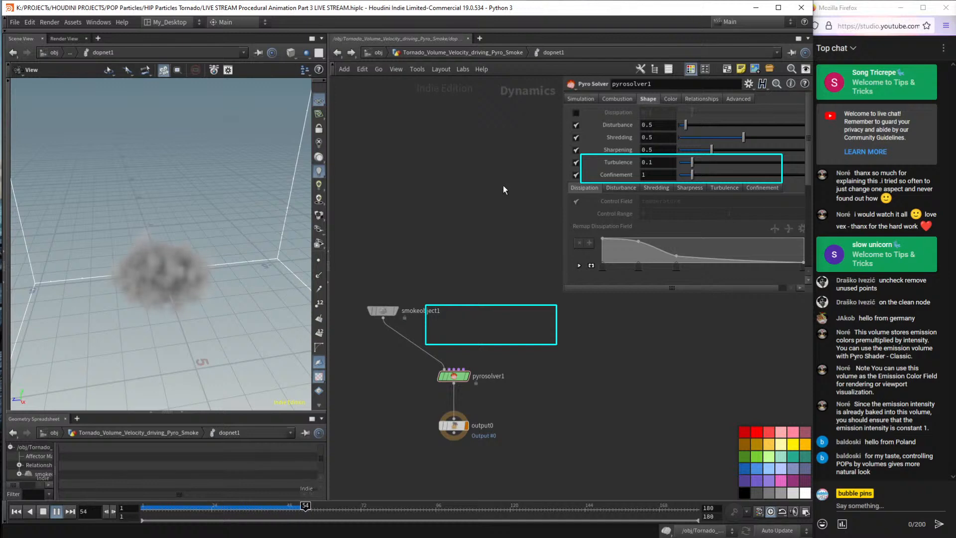
{"action": "key", "text": "ctrl+Up"}
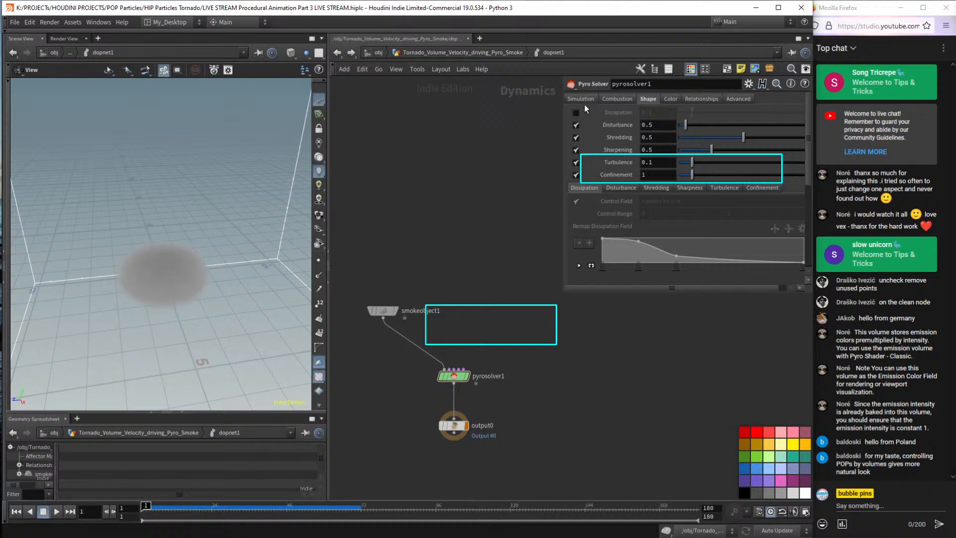
Switch pyrosolver1's Shape options back to Dissipation only, play the simulation to check the fading smoke, and rewind it.
{"action": "left_click", "coordinate": [576, 125]}
{"action": "left_click", "coordinate": [576, 137]}
{"action": "right_click", "coordinate": [578, 158]}
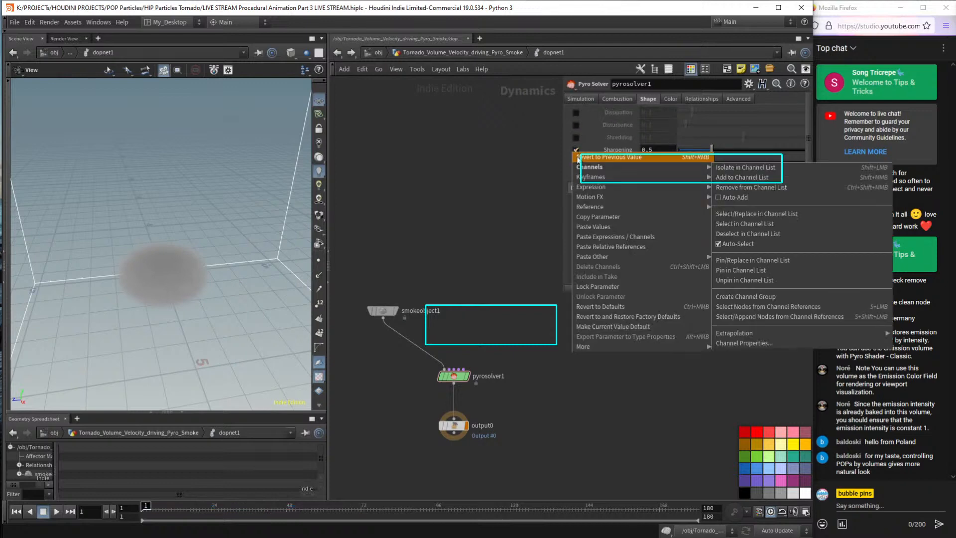
{"action": "left_click", "coordinate": [577, 149]}
{"action": "left_click", "coordinate": [575, 150]}
{"action": "left_click", "coordinate": [575, 162]}
{"action": "left_click", "coordinate": [576, 174]}
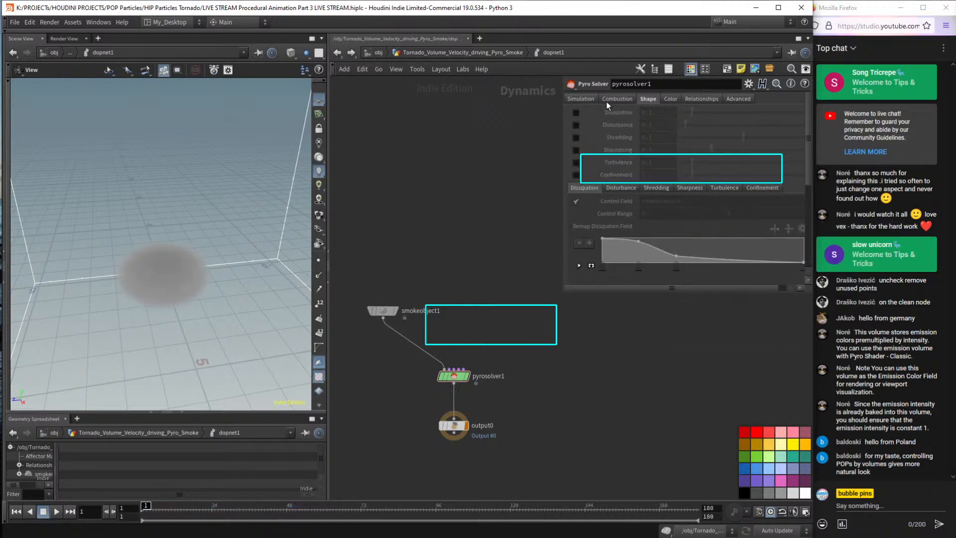
{"action": "left_click", "coordinate": [575, 113]}
{"action": "key", "text": "Up"}
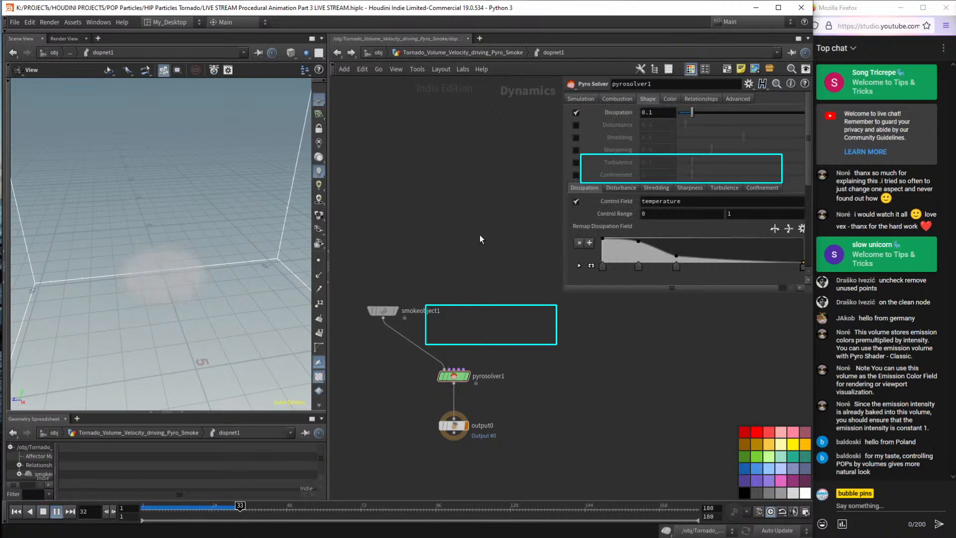
{"action": "key", "text": "ctrl+Up"}
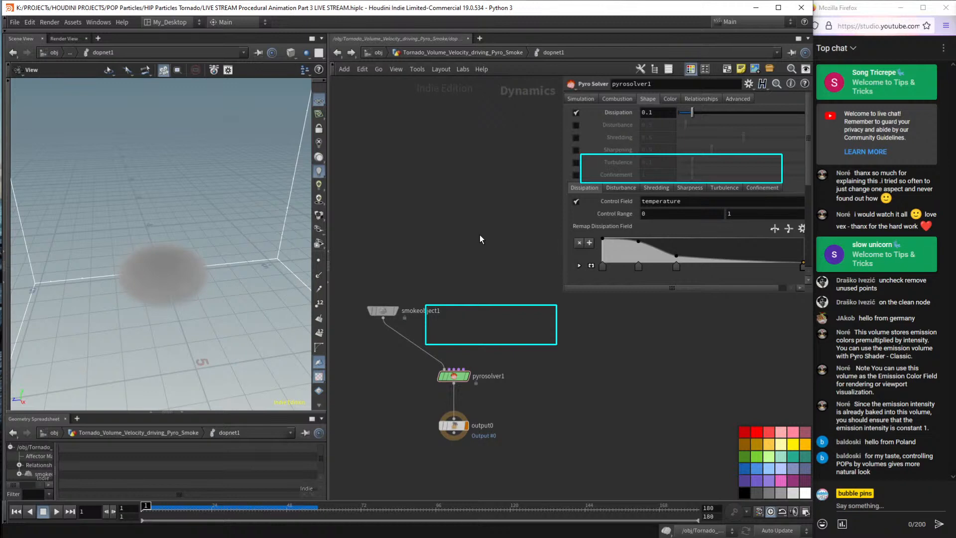
Add a Volume Source node and connect it to the Sourcing (post-solve) input of pyrosolver1.
{"action": "key", "text": "Tab"}
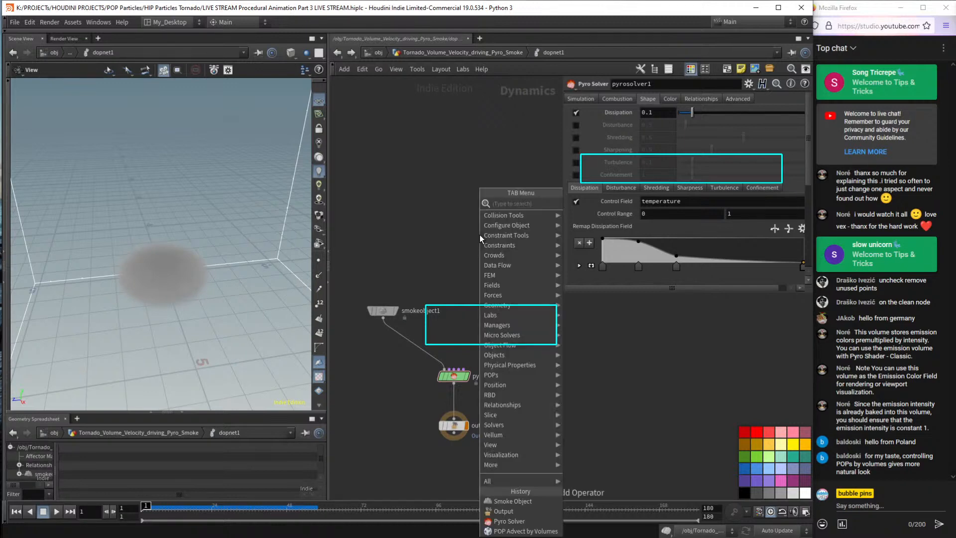
{"action": "type", "text": "volume"}
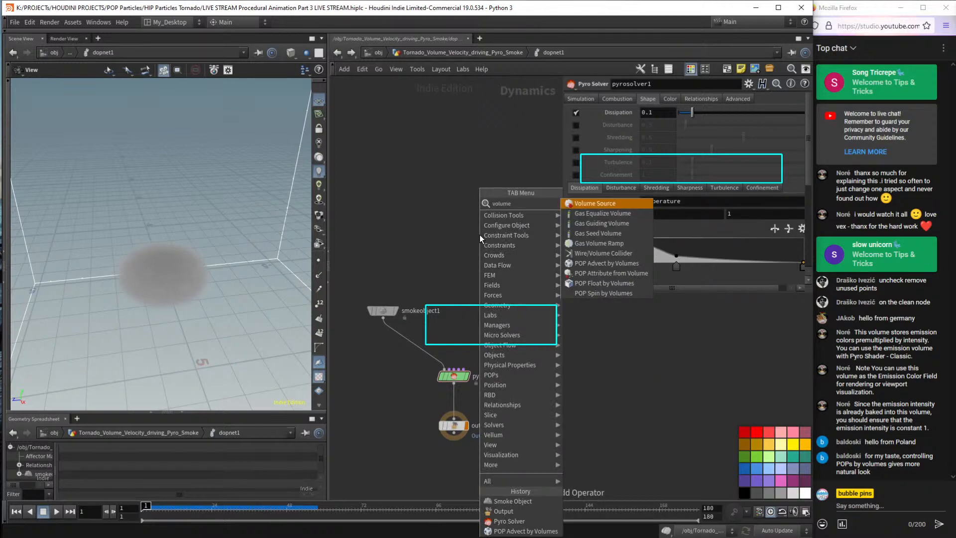
{"action": "key", "text": "Return"}
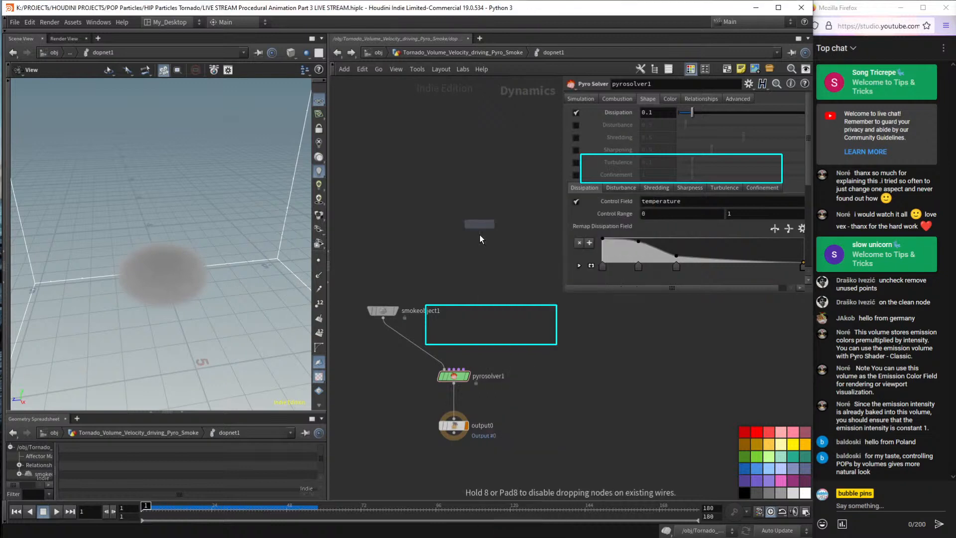
{"action": "left_click", "coordinate": [503, 288]}
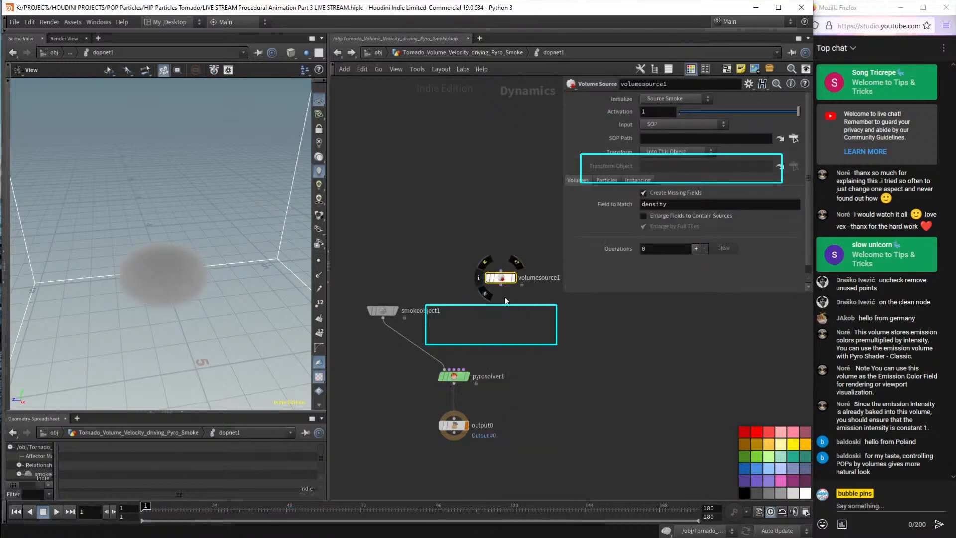
{"action": "scroll", "coordinate": [470, 360], "scroll_direction": "up", "scroll_amount": 1}
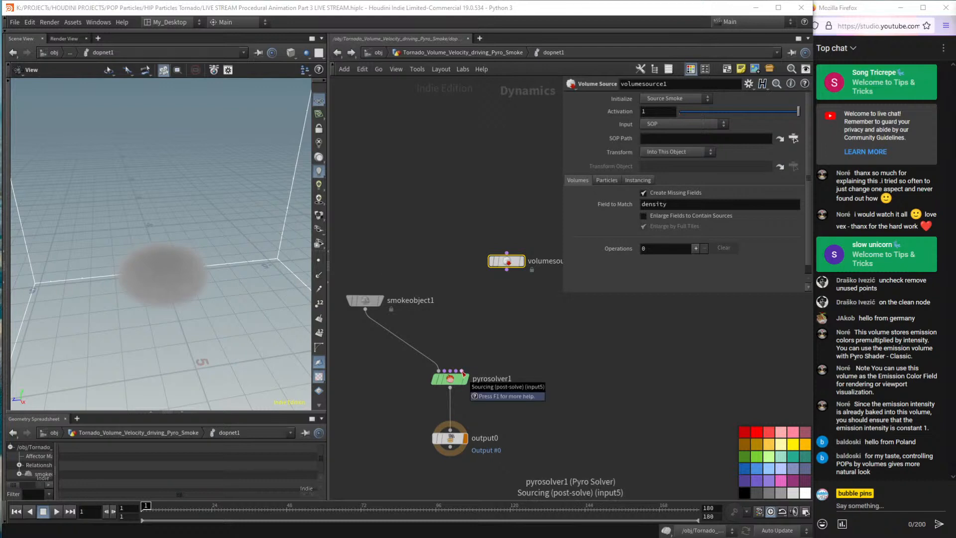
{"action": "left_click_drag", "start_coordinate": [463, 373], "coordinate": [551, 300]}
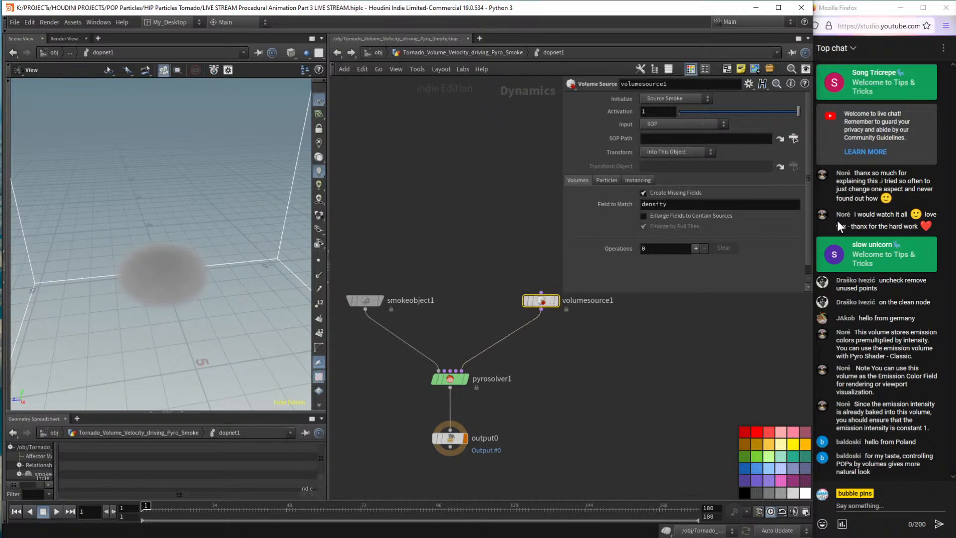
Add a Gas Resize Fluid Dynamic node above pyrosolver1, between the smoke object and the volume source.
{"action": "left_click", "coordinate": [439, 252]}
{"action": "key", "text": "Tab"}
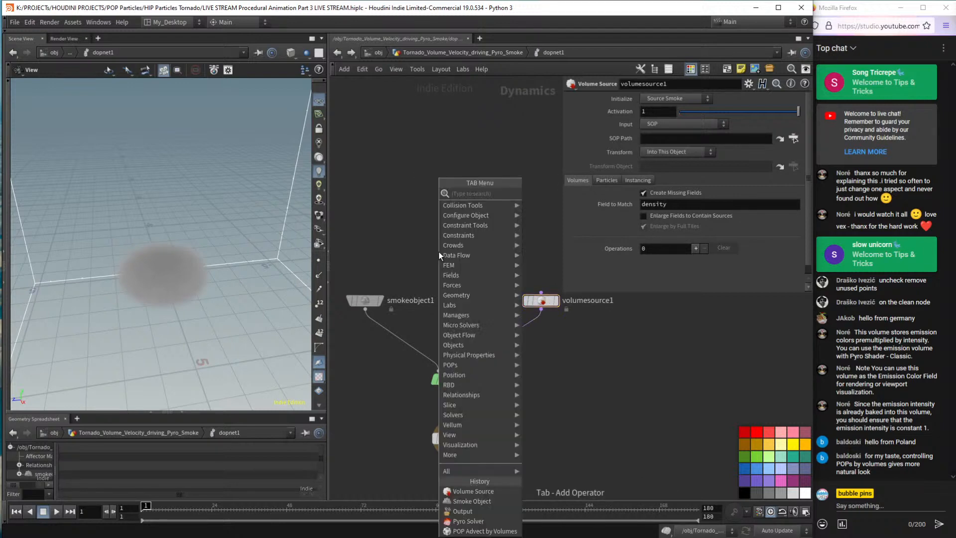
{"action": "type", "text": "gas re"}
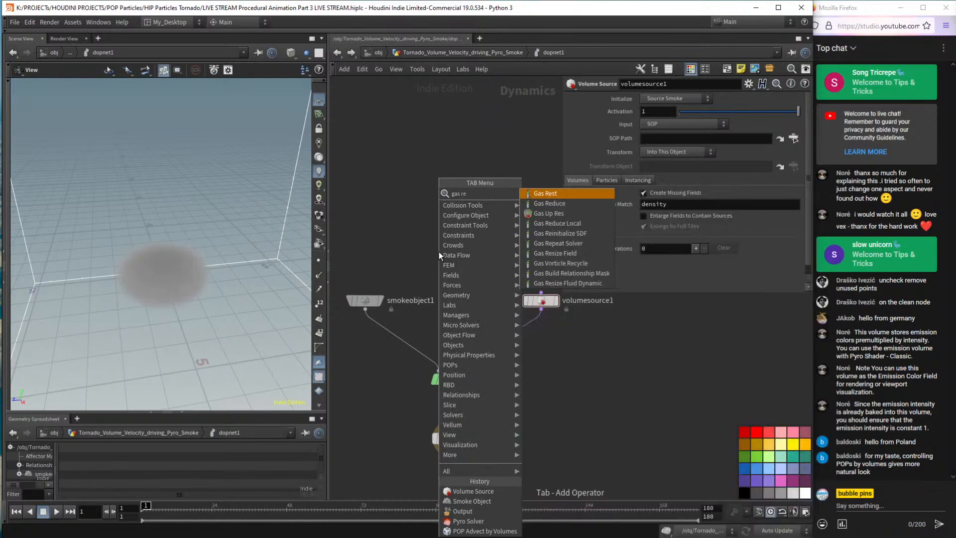
{"action": "type", "text": "siz"}
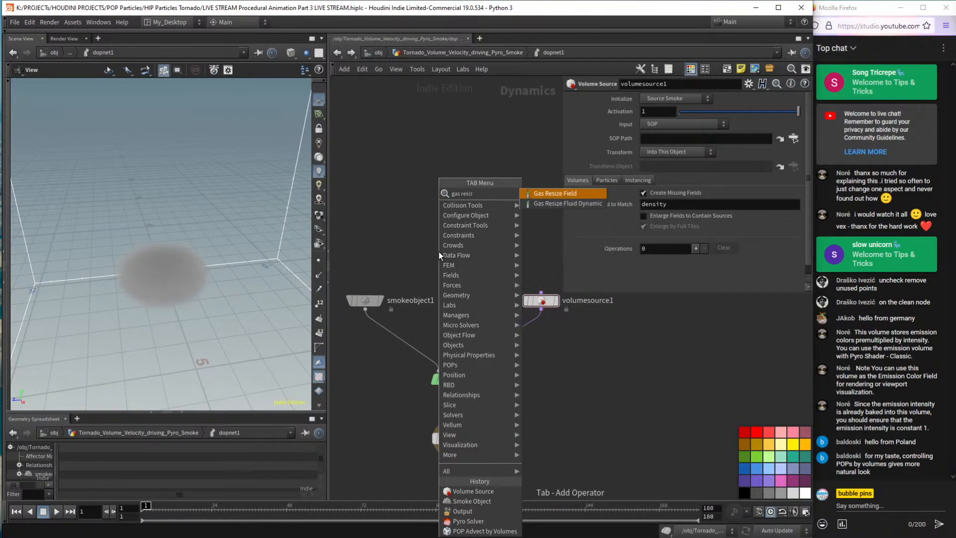
{"action": "left_click", "coordinate": [565, 203]}
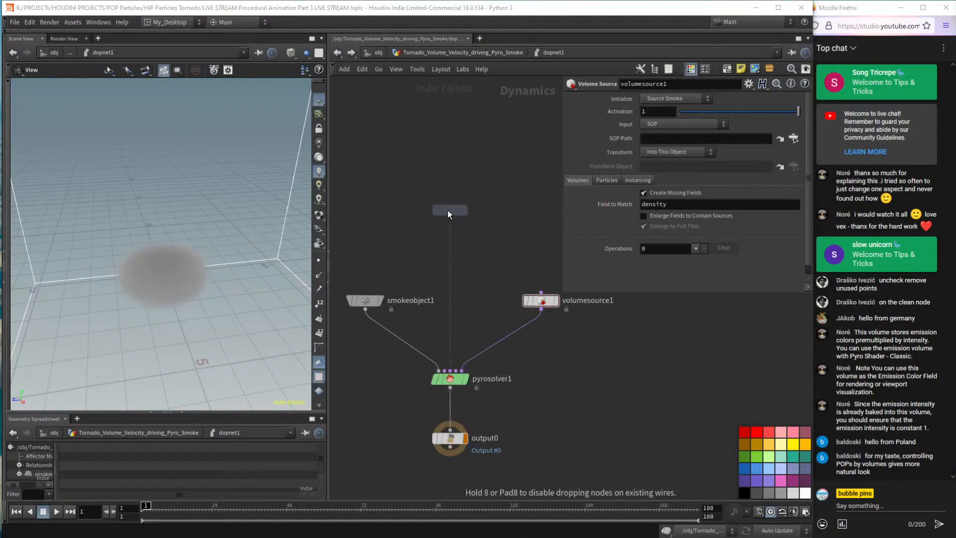
{"action": "left_click", "coordinate": [453, 221]}
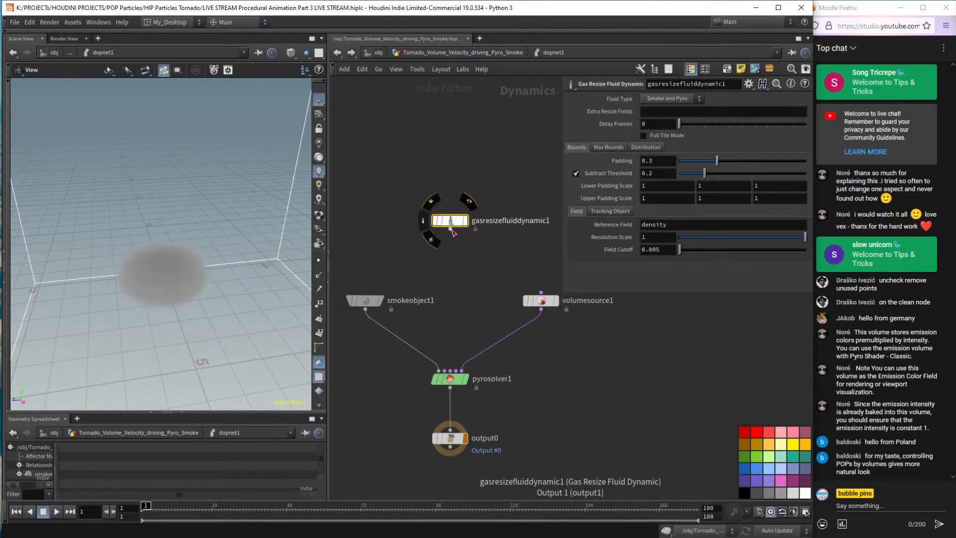
Connect the Gas Resize Fluid Dynamic node to the Pre-solve input of pyrosolver1 and examine the container around the smoke.
{"action": "left_click_drag", "start_coordinate": [136, 264], "coordinate": [169, 249]}
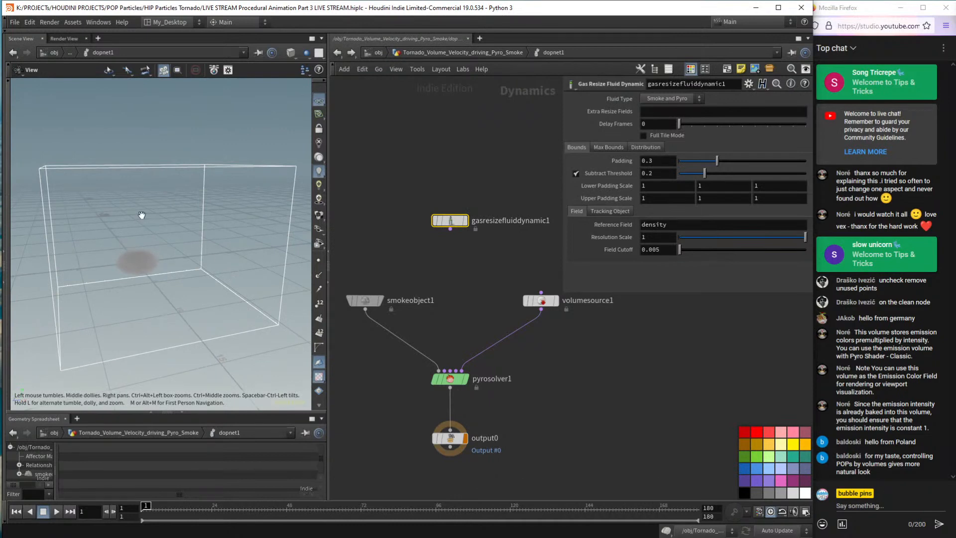
{"action": "left_click_drag", "start_coordinate": [206, 226], "coordinate": [197, 209]}
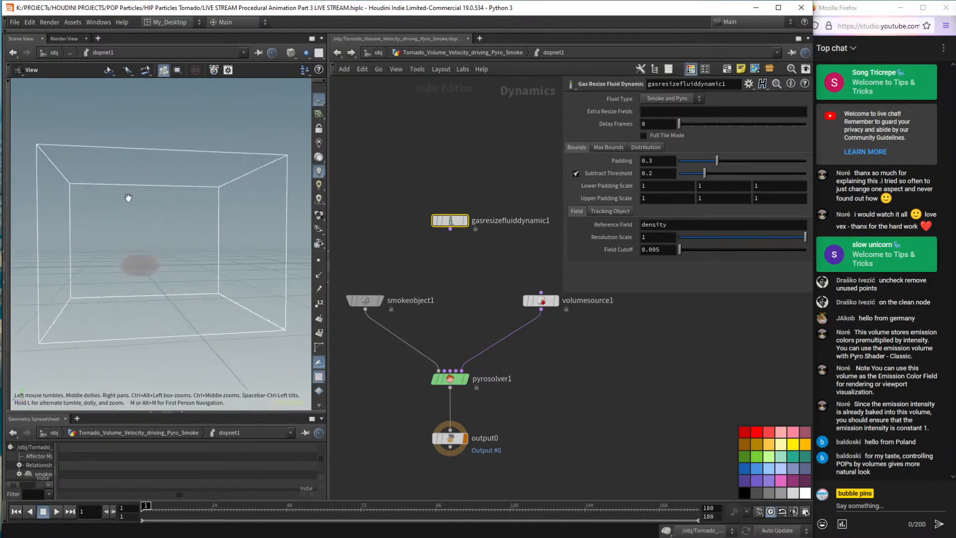
{"action": "left_click_drag", "start_coordinate": [90, 173], "coordinate": [161, 218]}
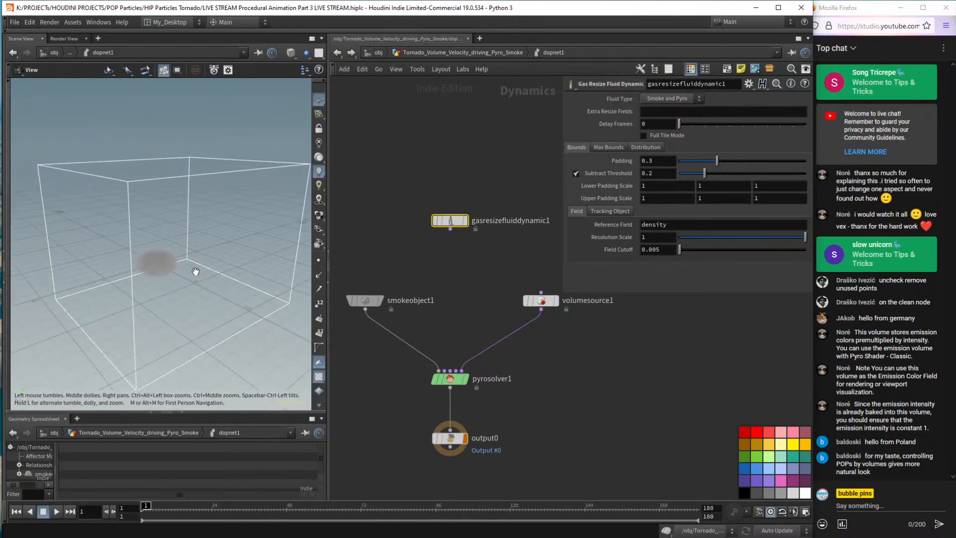
{"action": "left_click_drag", "start_coordinate": [196, 271], "coordinate": [178, 211]}
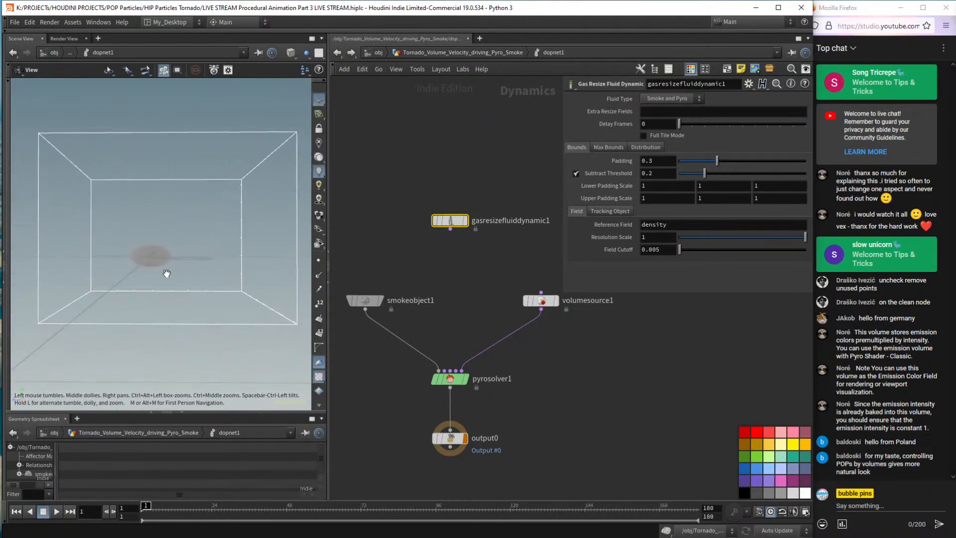
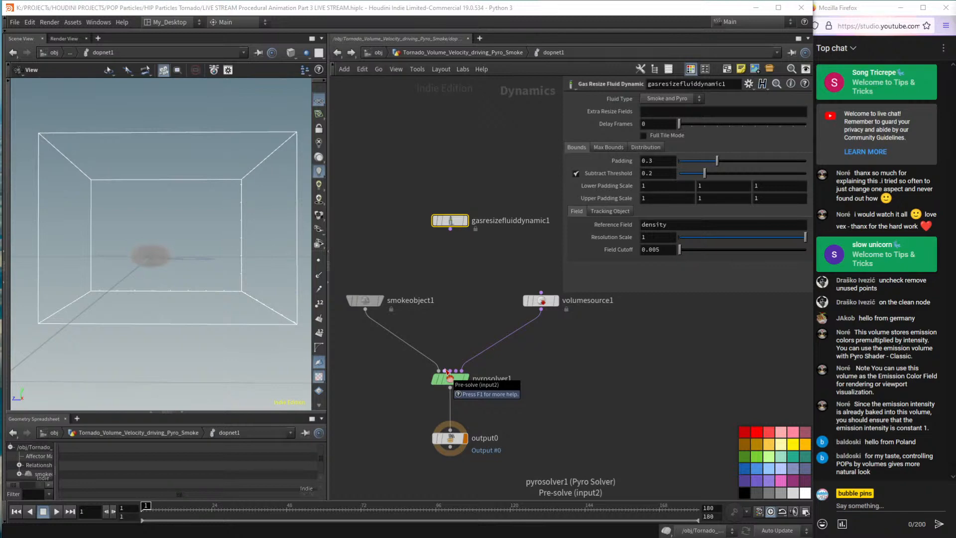
{"action": "left_click_drag", "start_coordinate": [445, 370], "coordinate": [450, 230]}
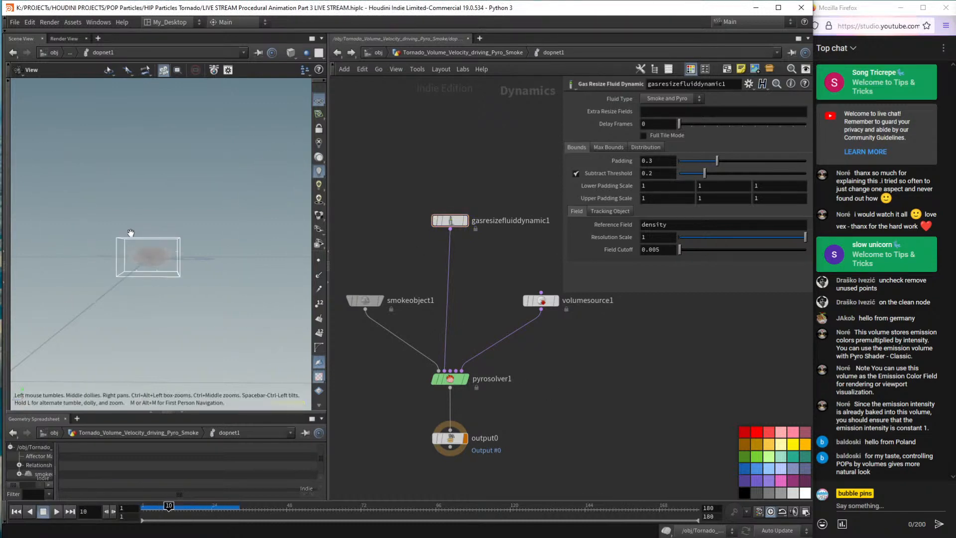
{"action": "left_click_drag", "start_coordinate": [123, 278], "coordinate": [141, 236]}
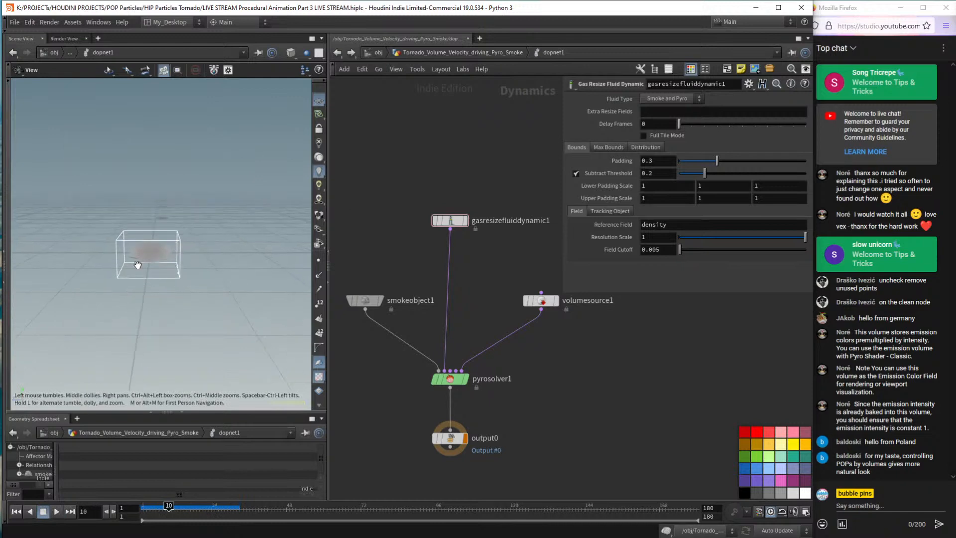
{"action": "left_click_drag", "start_coordinate": [153, 268], "coordinate": [213, 276]}
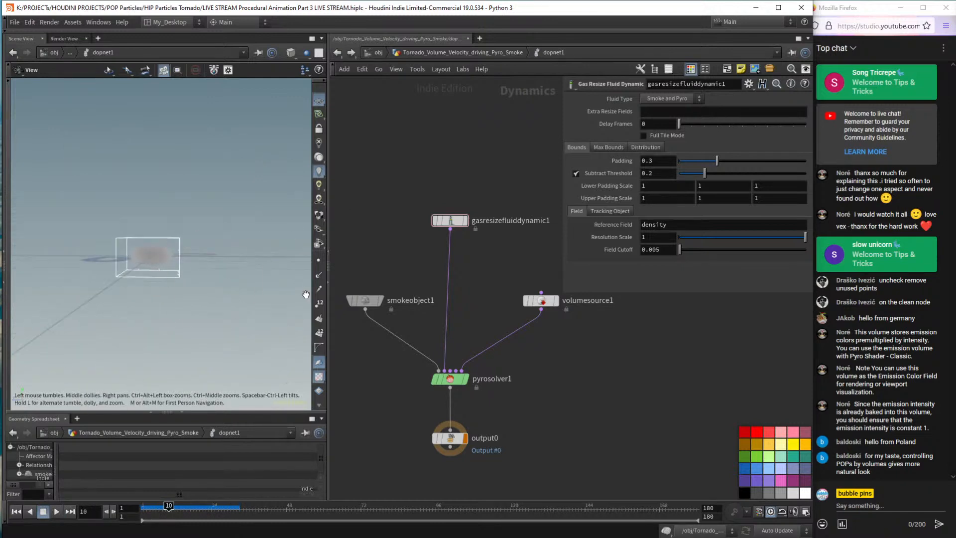
Rewind the simulation to frame 1 and move volumesource1 closer to pyrosolver1.
{"action": "key", "text": "ctrl+Up"}
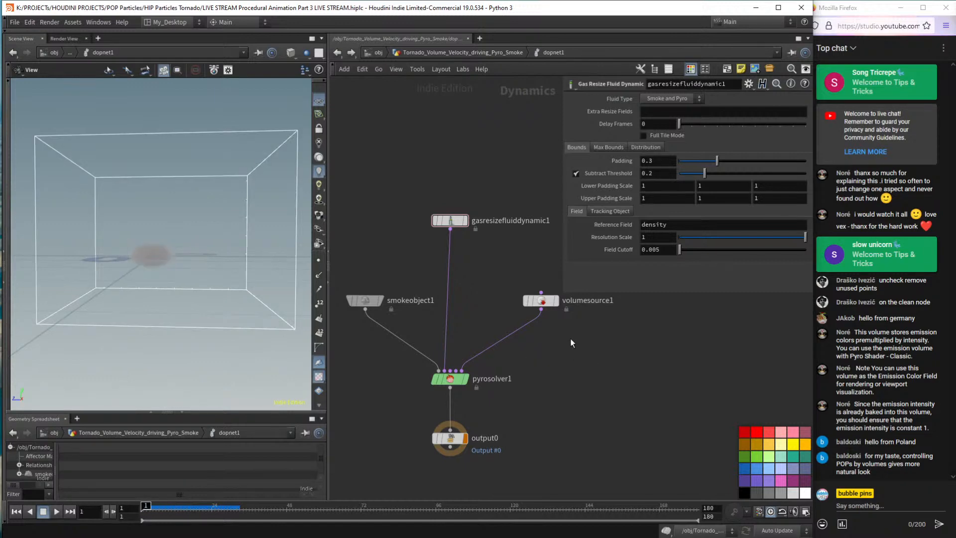
{"action": "left_click_drag", "start_coordinate": [541, 300], "coordinate": [504, 317]}
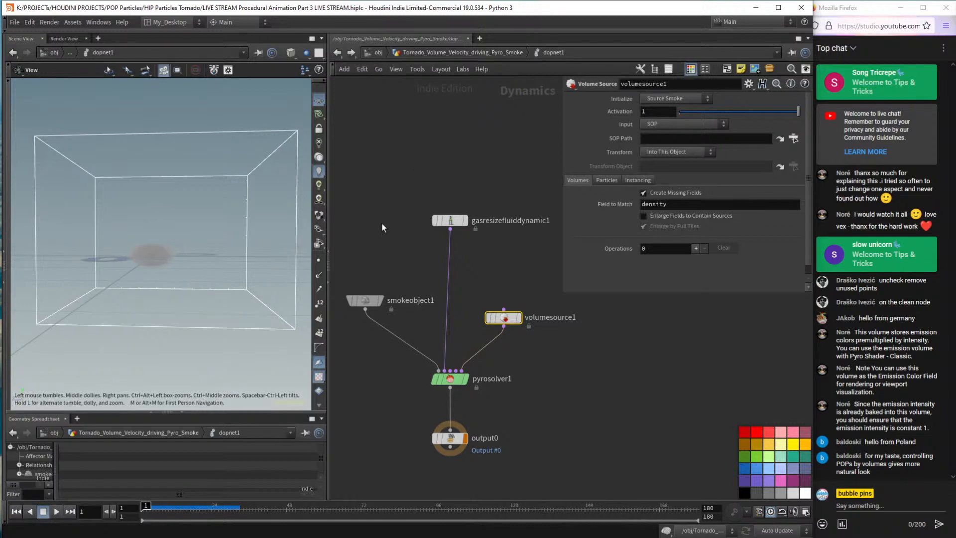
{"action": "left_click", "coordinate": [362, 307]}
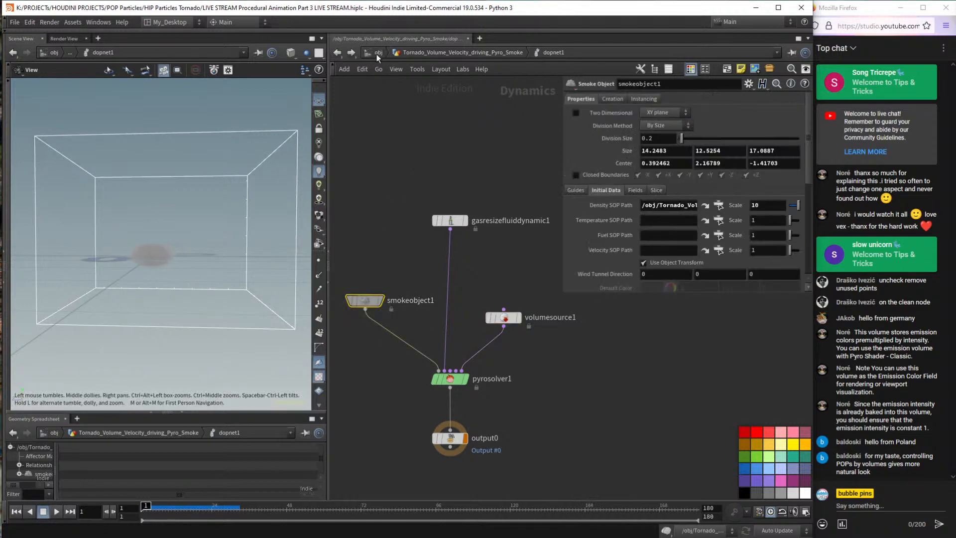
Copy the OUT_pyro_source null inside the Tornado_Volume_Velocity_driving_Pyro_Smoke geometry network.
{"action": "key", "text": "u"}
{"action": "key", "text": "u"}
{"action": "double_click", "coordinate": [442, 286]}
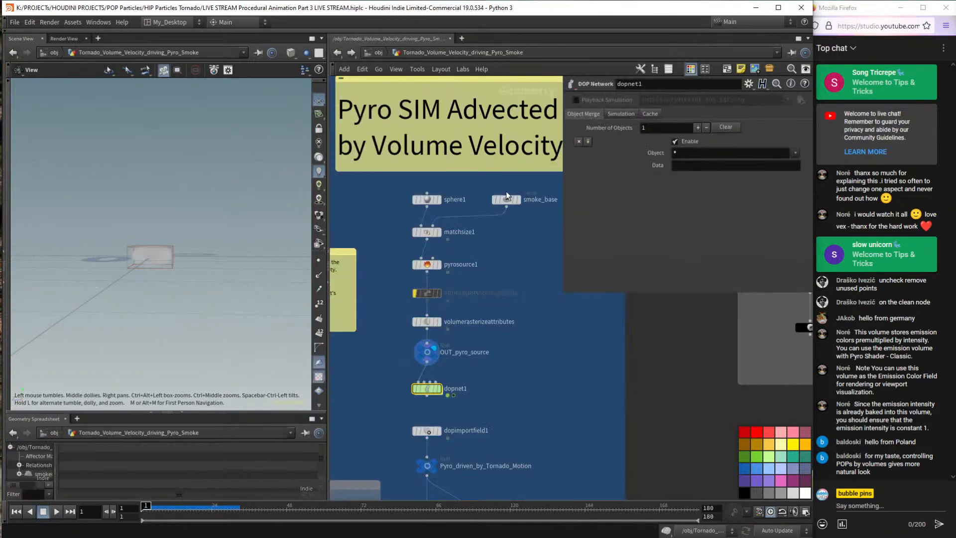
{"action": "left_click", "coordinate": [427, 351]}
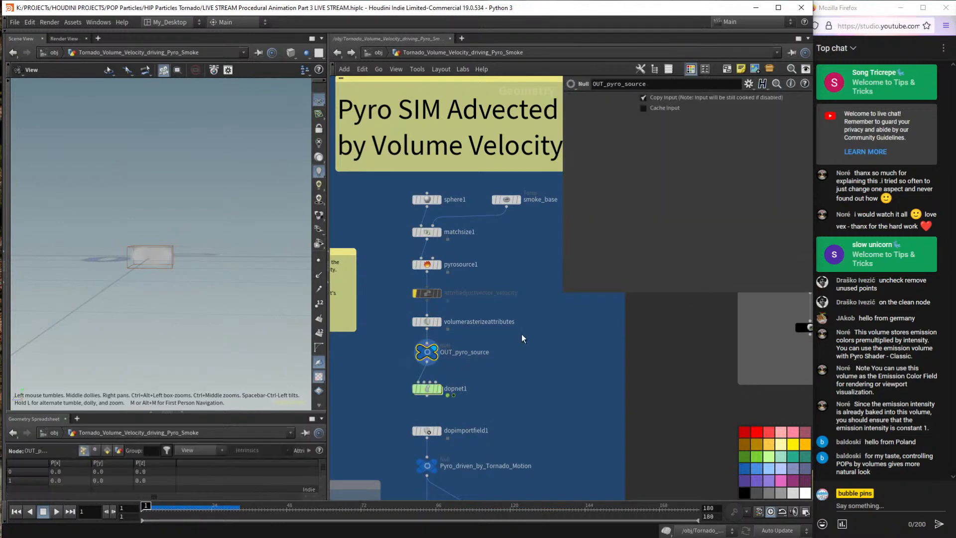
{"action": "key", "text": "ctrl+c"}
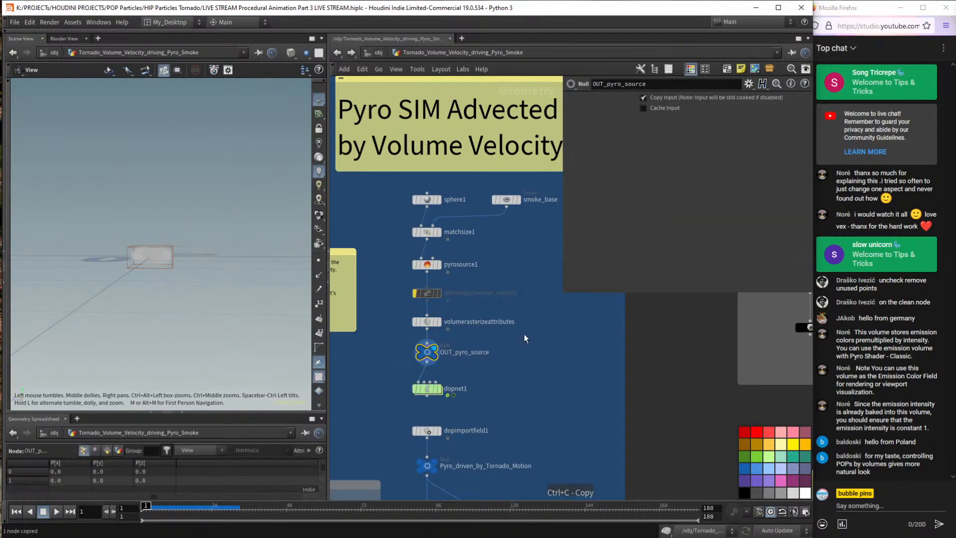
Return to dopnet1 and set volumesource1's SOP Path to the copied OUT_pyro_source node.
{"action": "left_click", "coordinate": [379, 52]}
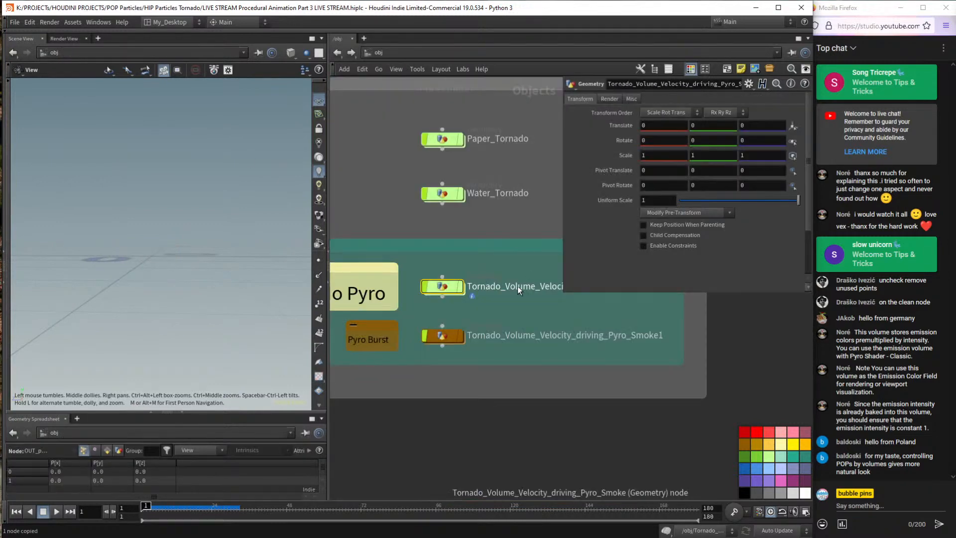
{"action": "double_click", "coordinate": [438, 289]}
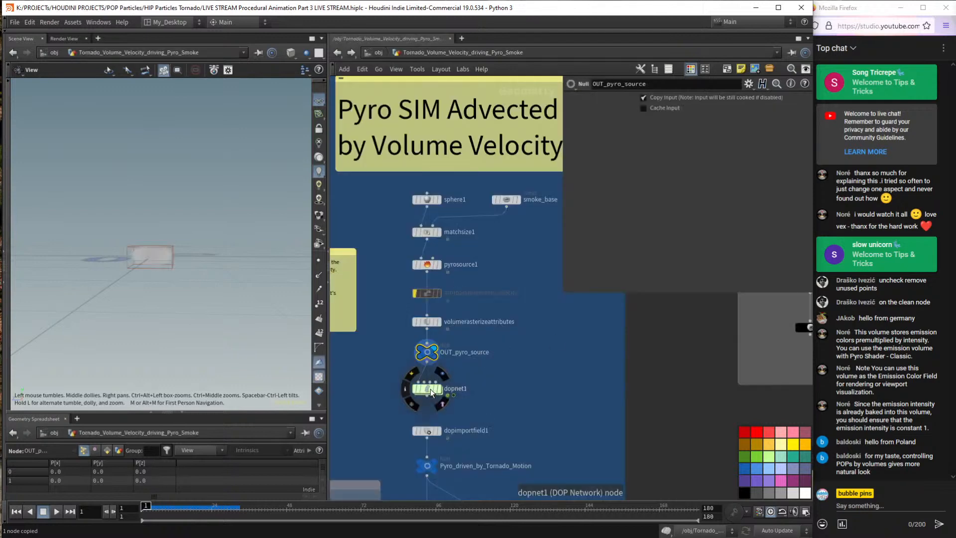
{"action": "double_click", "coordinate": [426, 389]}
{"action": "left_click", "coordinate": [503, 317]}
{"action": "left_click", "coordinate": [651, 138]}
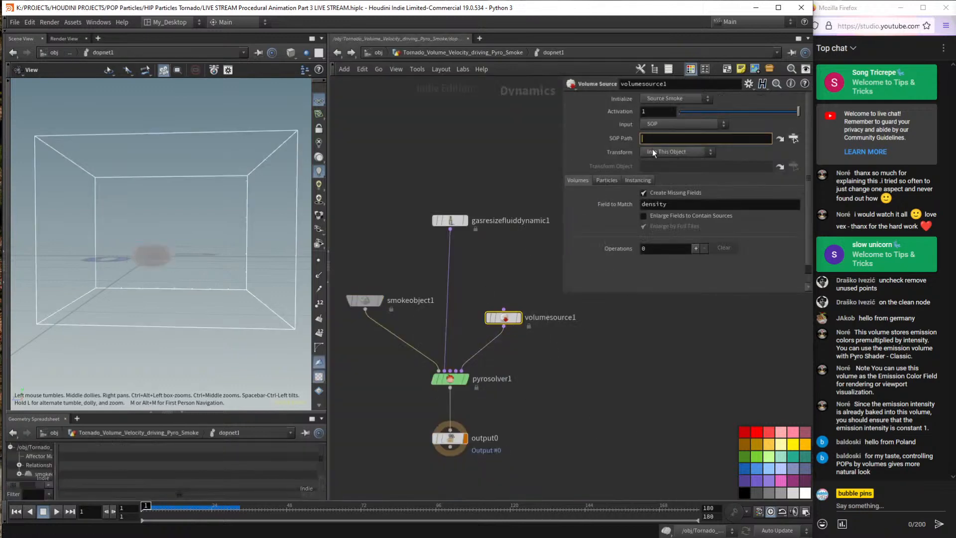
{"action": "key", "text": "ctrl+v"}
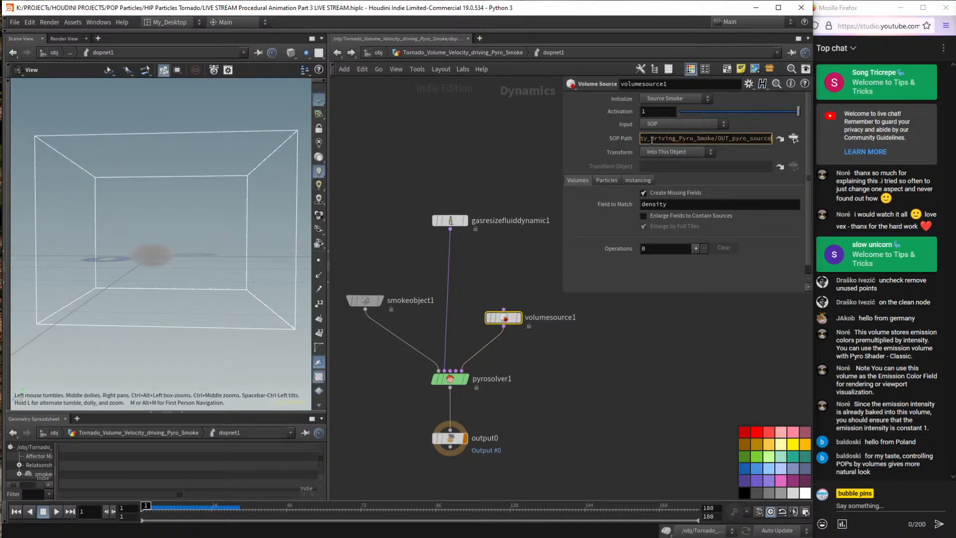
{"action": "key", "text": "Return"}
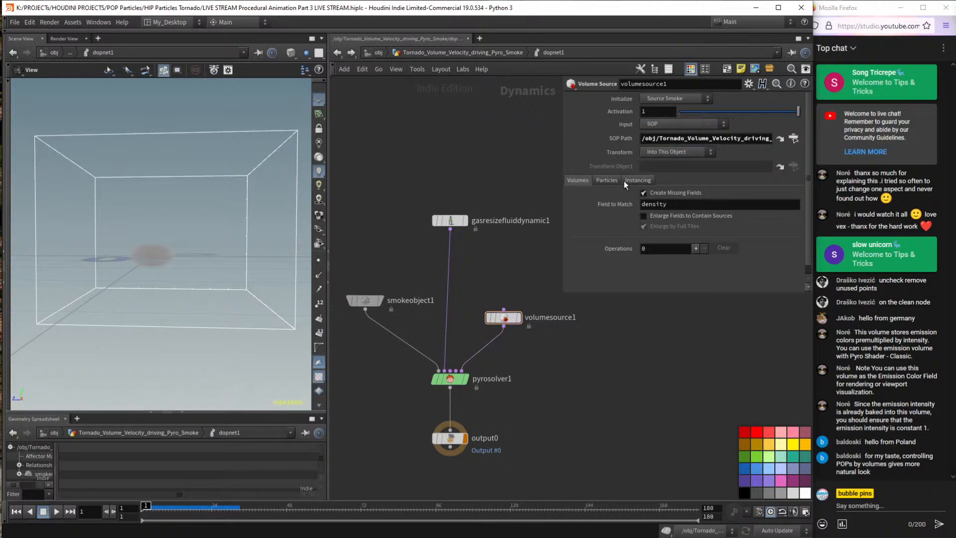
Enlarge the parameter pane and initialize volumesource1 as Source Smoke by switching its preset to Sink and back.
{"action": "left_click", "coordinate": [684, 99]}
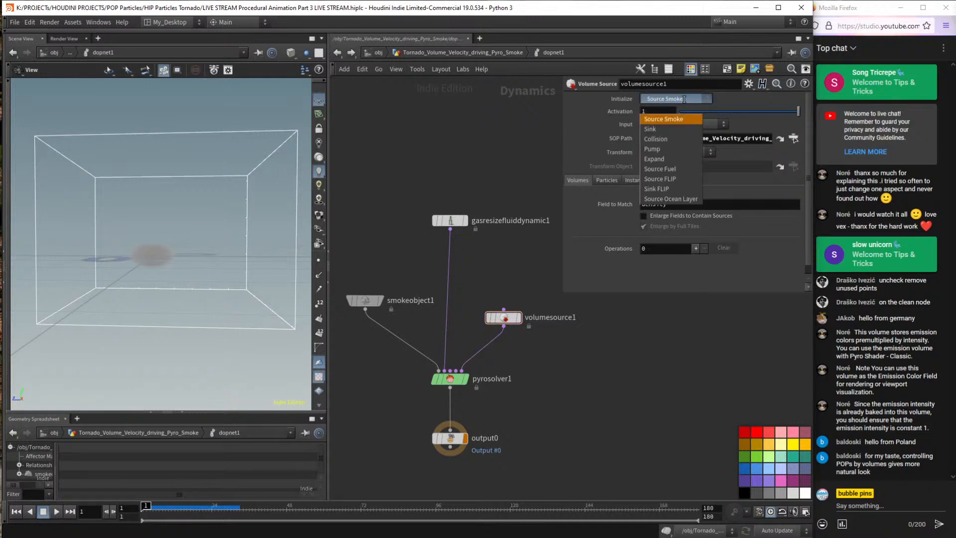
{"action": "left_click", "coordinate": [683, 119]}
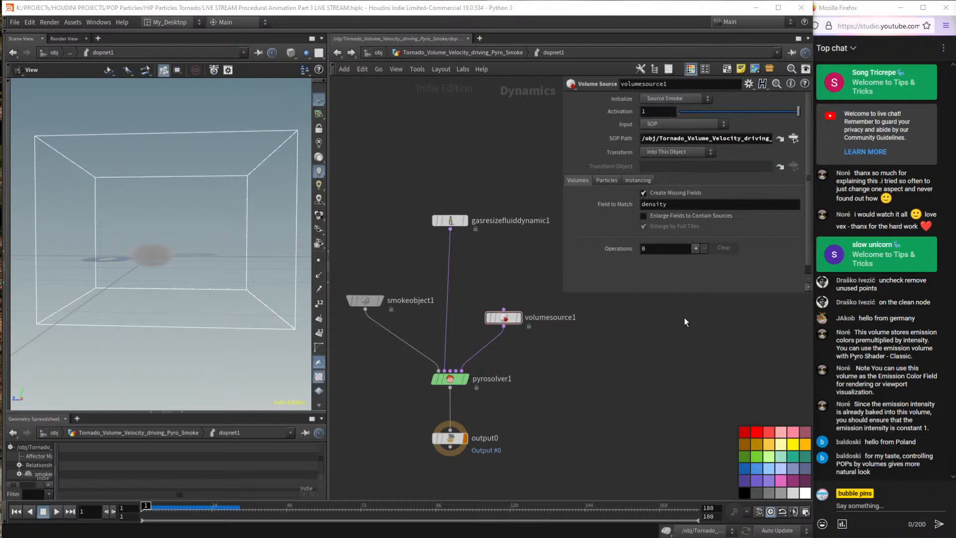
{"action": "left_click_drag", "start_coordinate": [649, 294], "coordinate": [655, 426]}
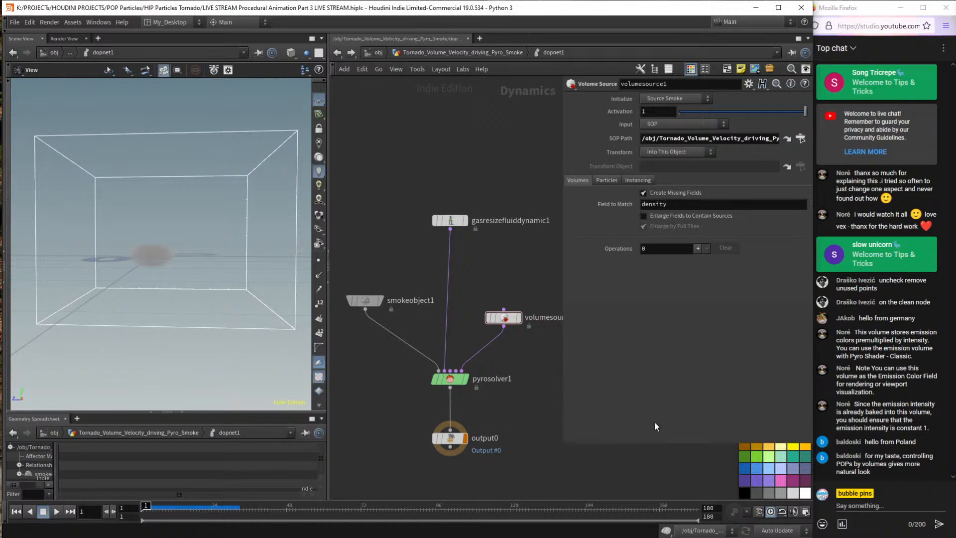
{"action": "left_click", "coordinate": [653, 99]}
{"action": "left_click", "coordinate": [656, 130]}
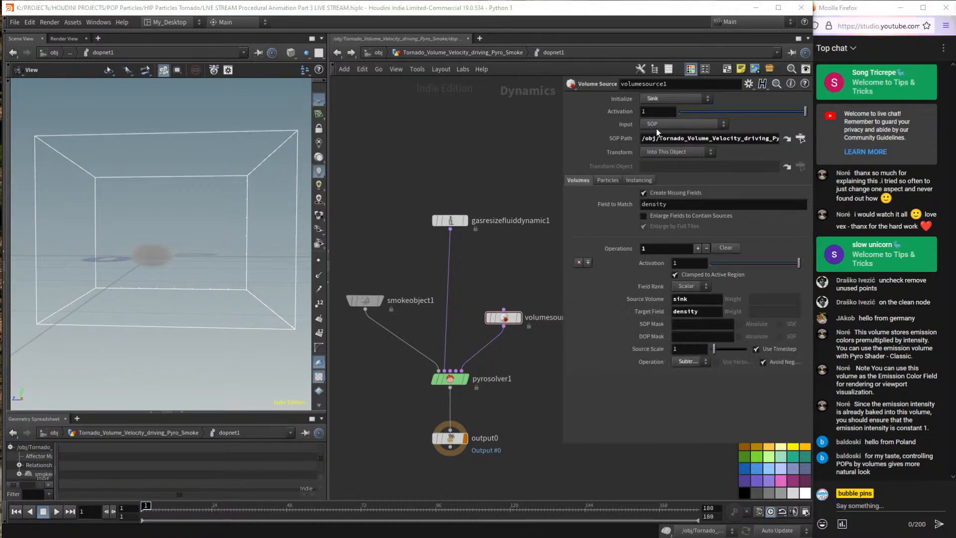
{"action": "left_click", "coordinate": [662, 98]}
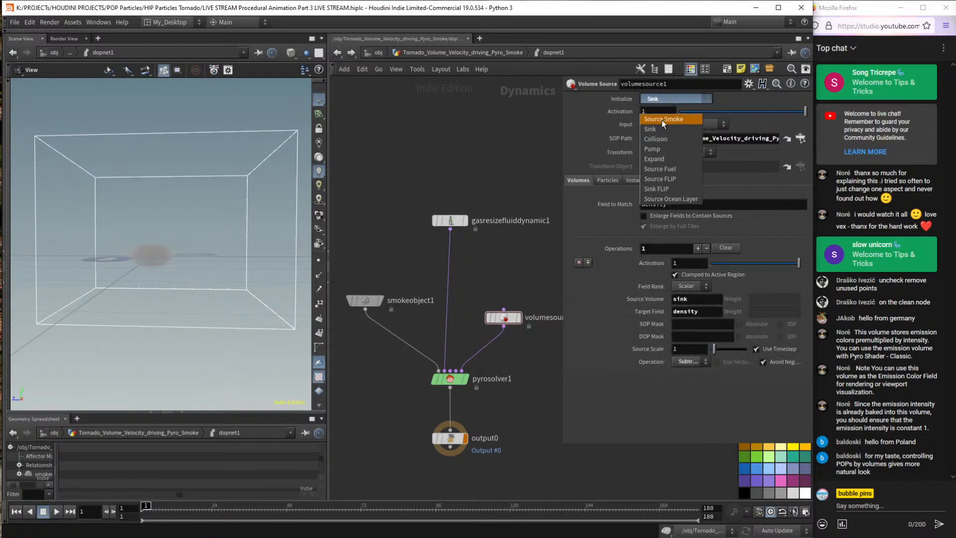
{"action": "left_click", "coordinate": [685, 123]}
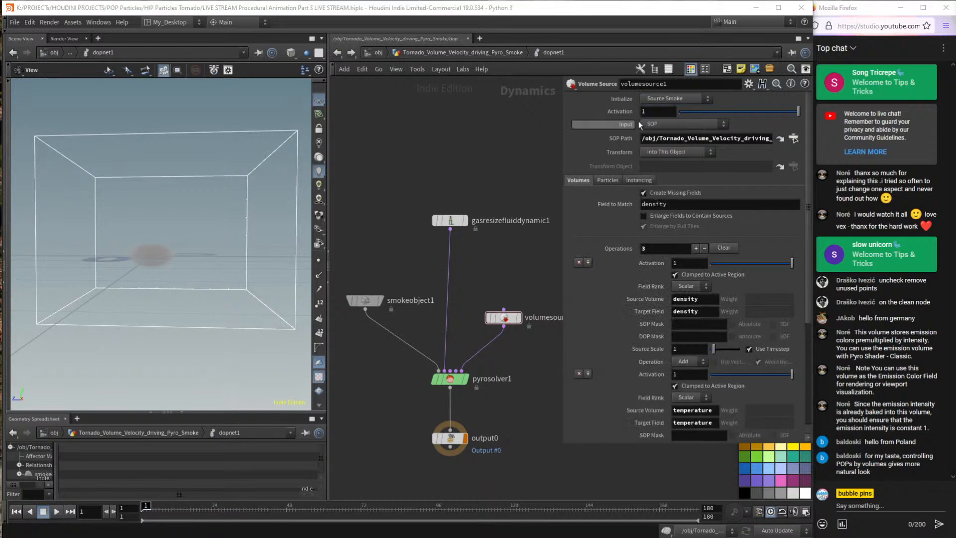
{"action": "scroll", "coordinate": [706, 316], "scroll_direction": "down", "scroll_amount": 4}
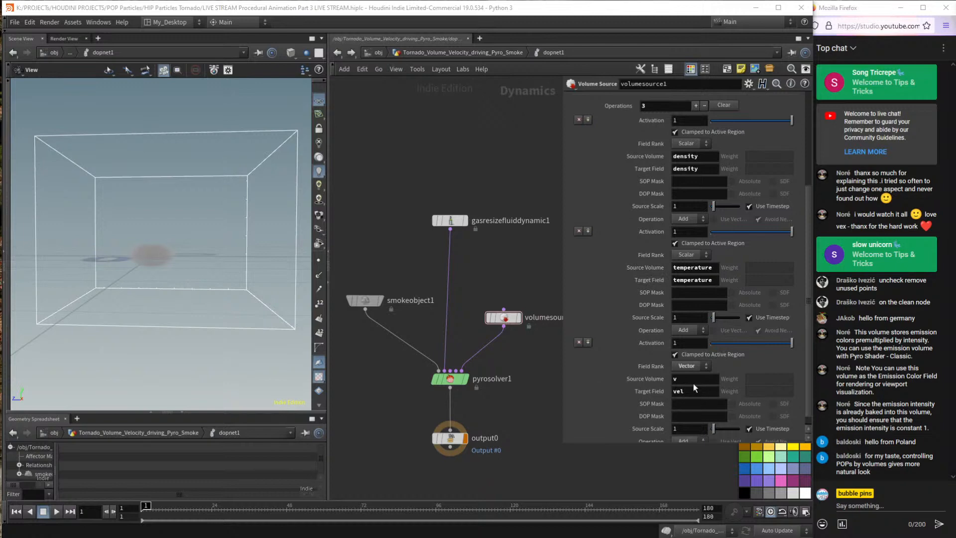
Inspect the node info of OUT_pyro_source in the geometry network to check which volumes it provides.
{"action": "left_click", "coordinate": [420, 52]}
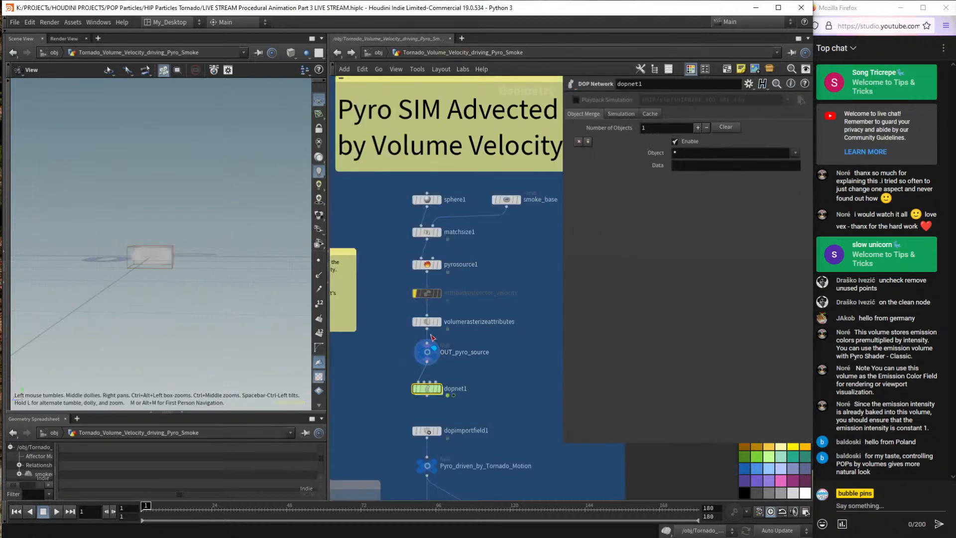
{"action": "left_click", "coordinate": [446, 355]}
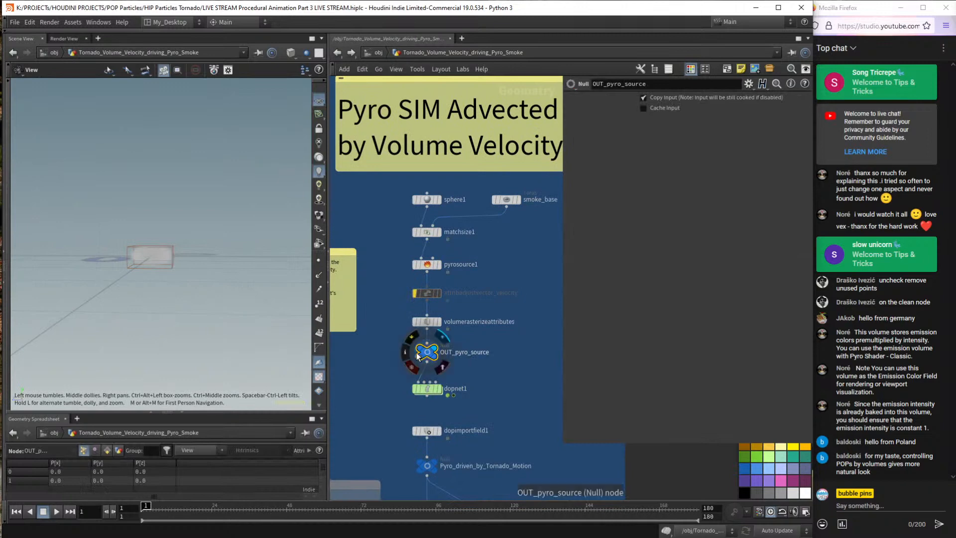
{"action": "left_click", "coordinate": [408, 353]}
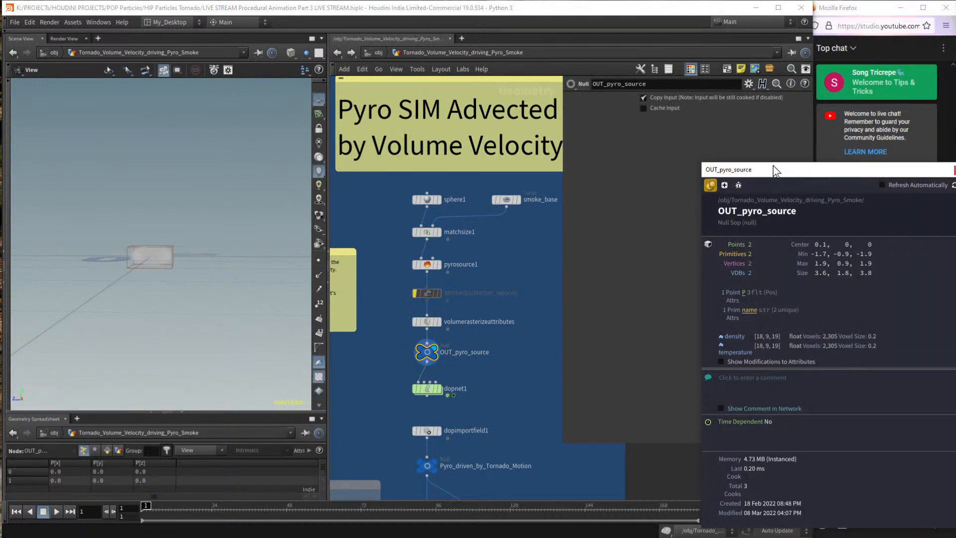
{"action": "left_click_drag", "start_coordinate": [757, 170], "coordinate": [571, 157]}
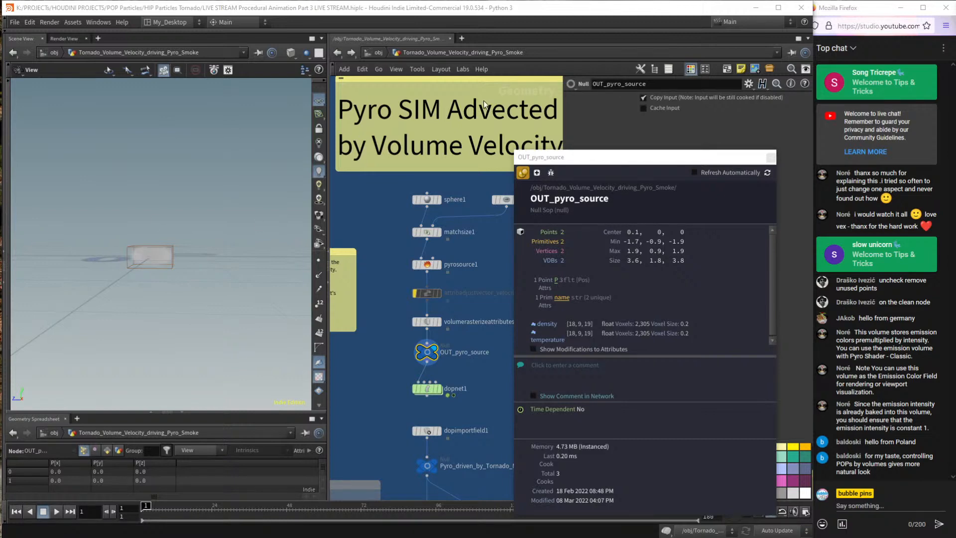
{"action": "key", "text": "Escape"}
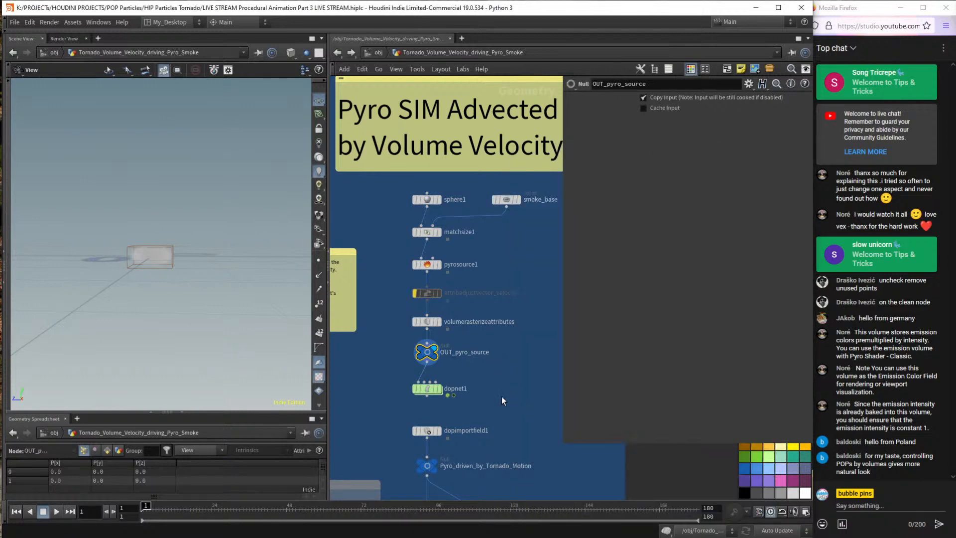
Back in dopnet1, remove volumesource1's third operation, which sources v into vel, and shrink the parameter pane.
{"action": "left_click", "coordinate": [438, 389]}
{"action": "double_click", "coordinate": [431, 392]}
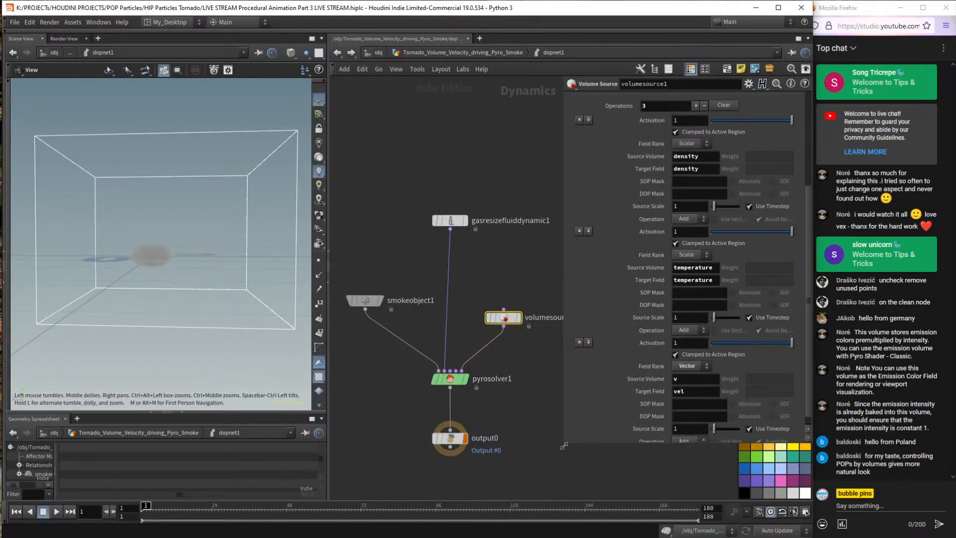
{"action": "left_click", "coordinate": [577, 343]}
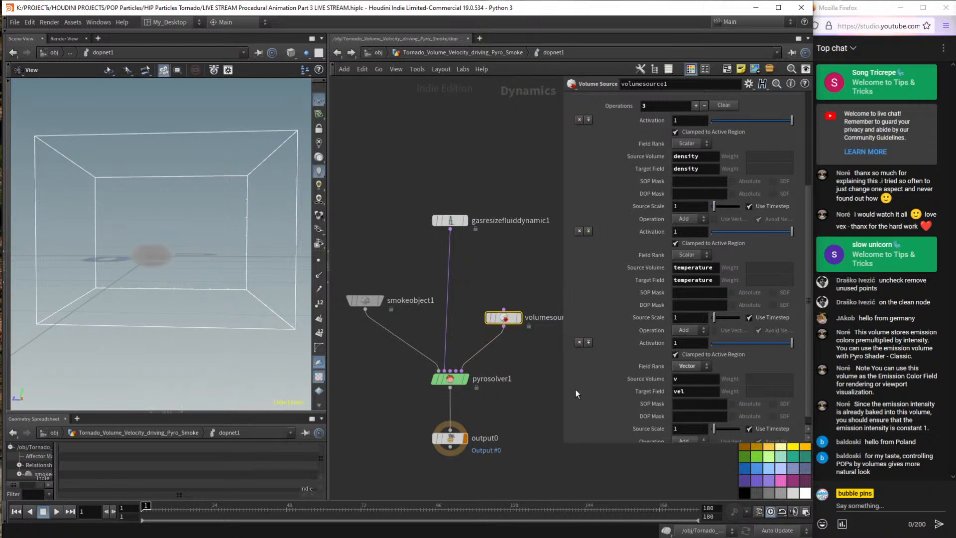
{"action": "left_click", "coordinate": [563, 446]}
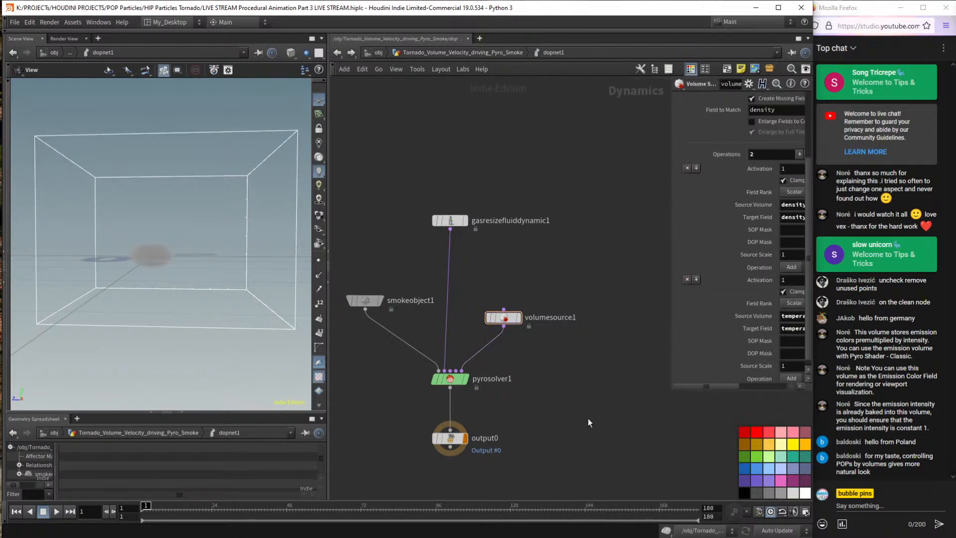
Play the simulation to examine the continuously sourced smoke and its resizing container from several views, then rewind it.
{"action": "key", "text": "Up"}
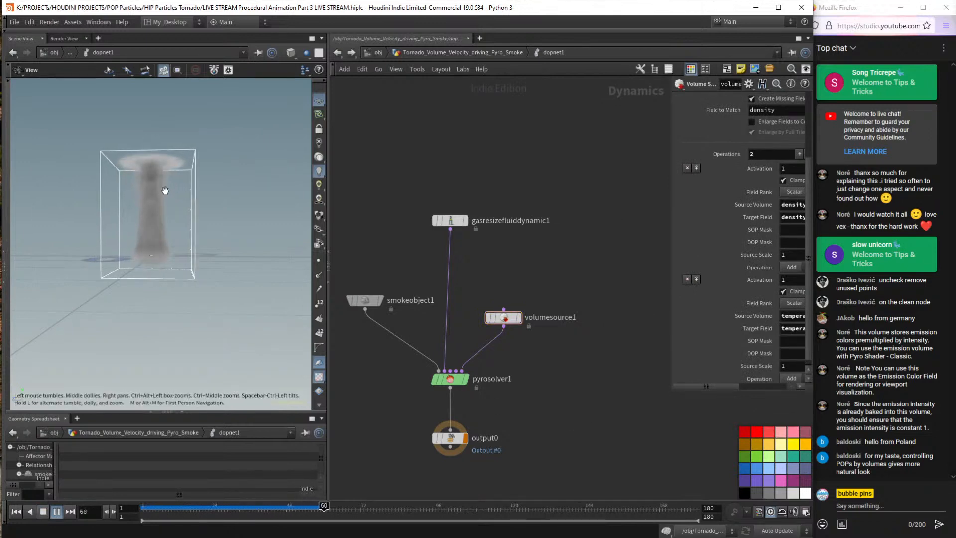
{"action": "key", "text": "Up"}
{"action": "right_click_drag", "start_coordinate": [165, 191], "coordinate": [165, 208]}
{"action": "scroll", "coordinate": [152, 172], "scroll_direction": "up", "scroll_amount": 4}
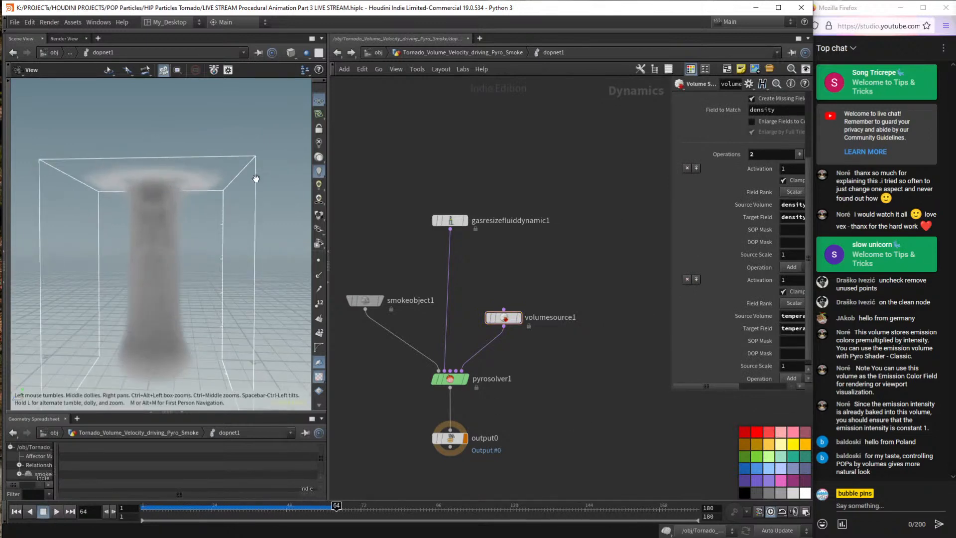
{"action": "middle_click_drag", "start_coordinate": [256, 179], "coordinate": [190, 216]}
{"action": "key", "text": "Up"}
{"action": "key", "text": "ctrl+Up"}
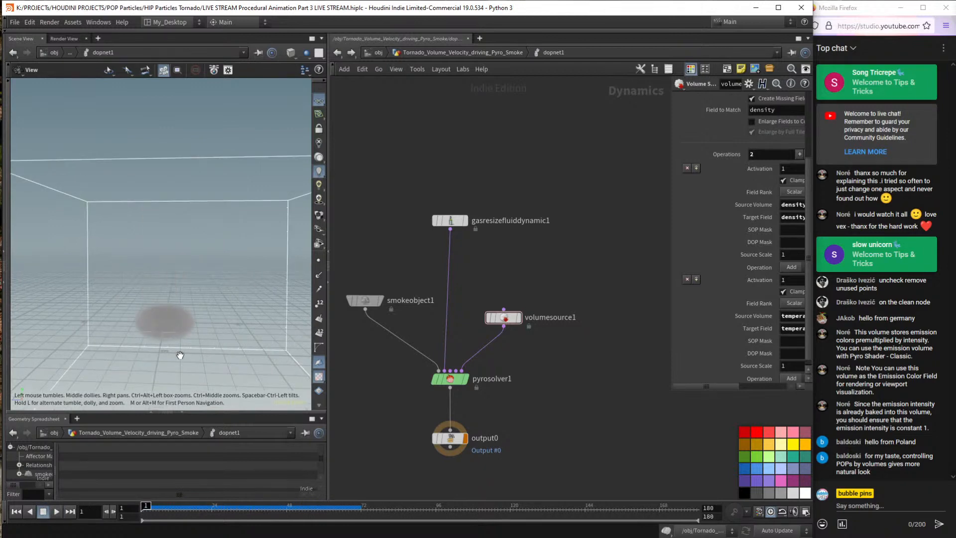
{"action": "key", "text": "Up"}
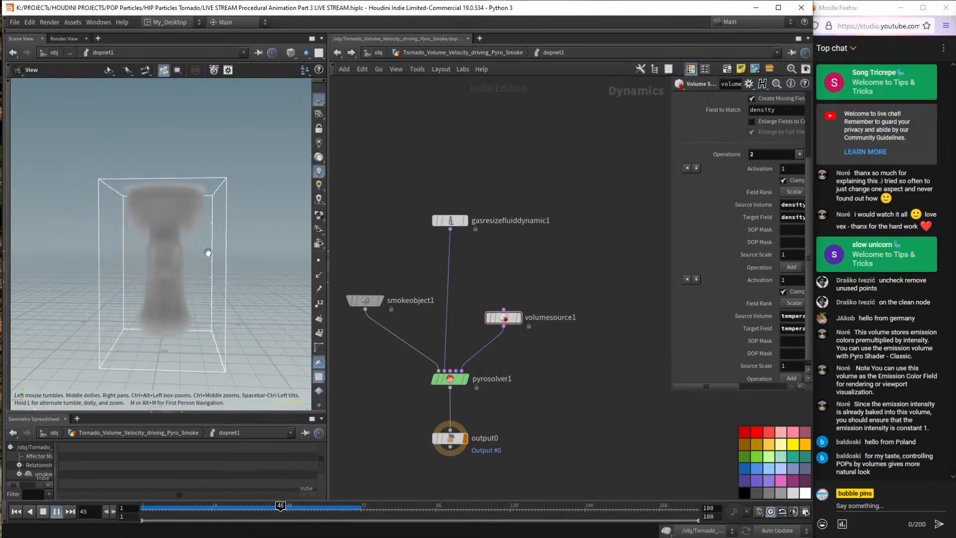
{"action": "right_click_drag", "start_coordinate": [245, 348], "coordinate": [211, 269]}
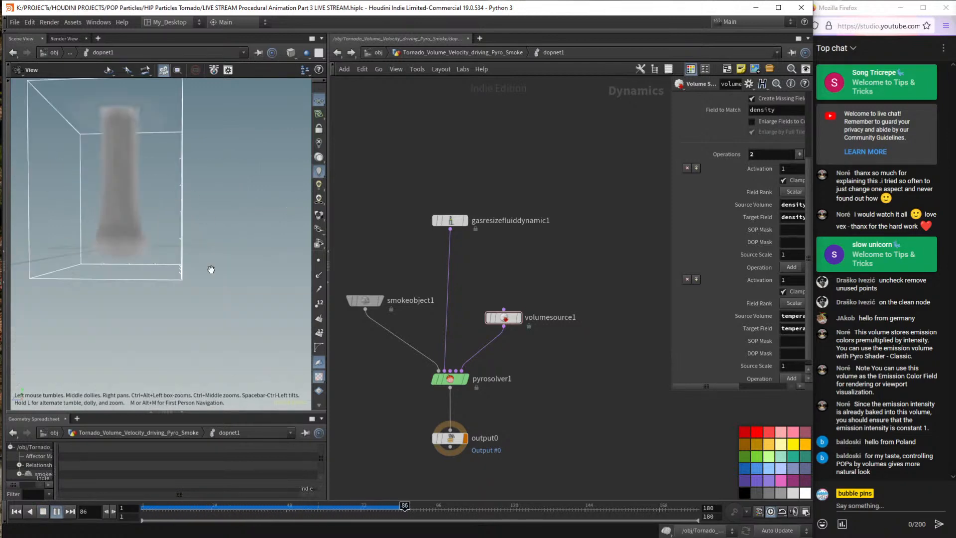
{"action": "right_click_drag", "start_coordinate": [132, 222], "coordinate": [219, 302]}
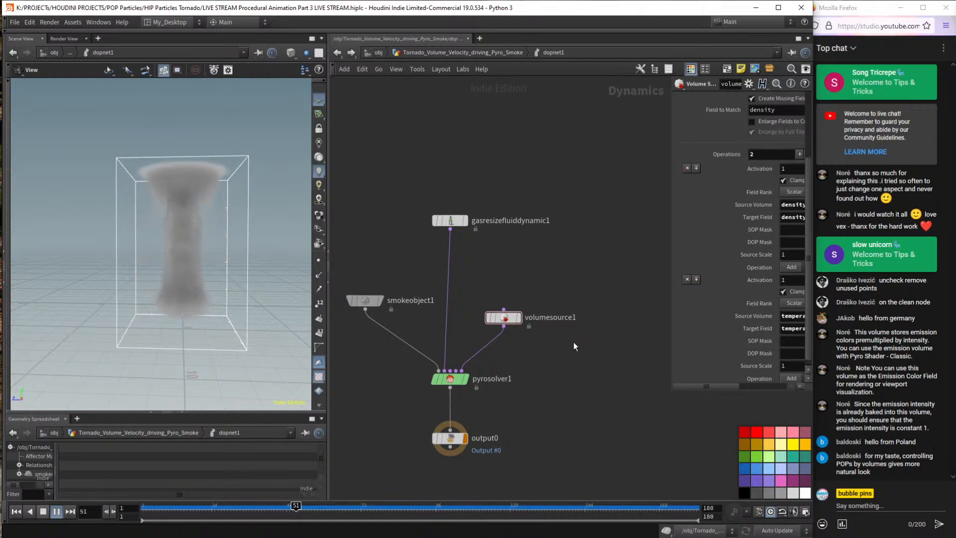
{"action": "key", "text": "ctrl+Up"}
Move volumesource1 up to make room and add a second Volume Source node below it.
{"action": "left_click_drag", "start_coordinate": [504, 318], "coordinate": [510, 262]}
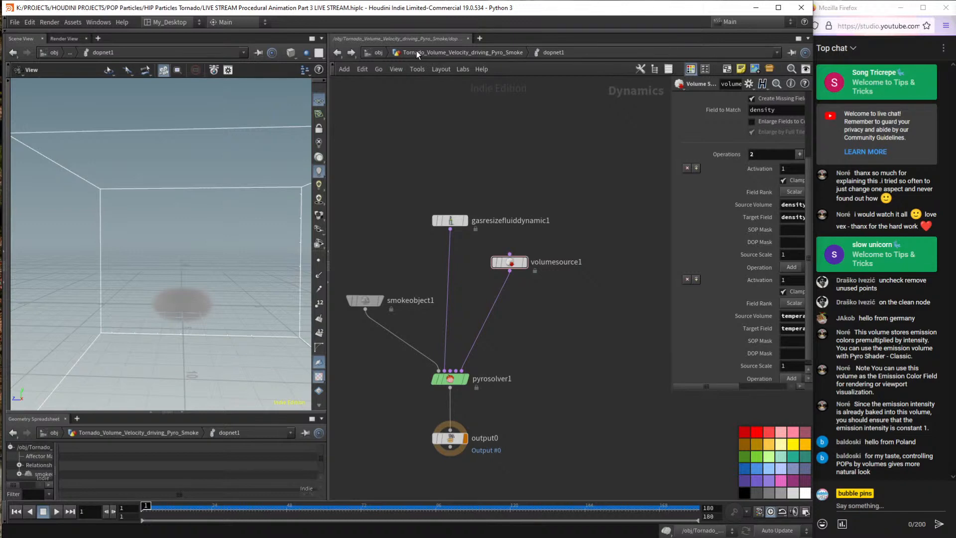
{"action": "mouse_move", "coordinate": [502, 257]}
{"action": "left_mouse_down"}
{"action": "mouse_move", "coordinate": [500, 242]}
{"action": "mouse_move", "coordinate": [508, 272]}
{"action": "mouse_move", "coordinate": [522, 260]}
{"action": "mouse_move", "coordinate": [504, 260]}
{"action": "left_mouse_up"}
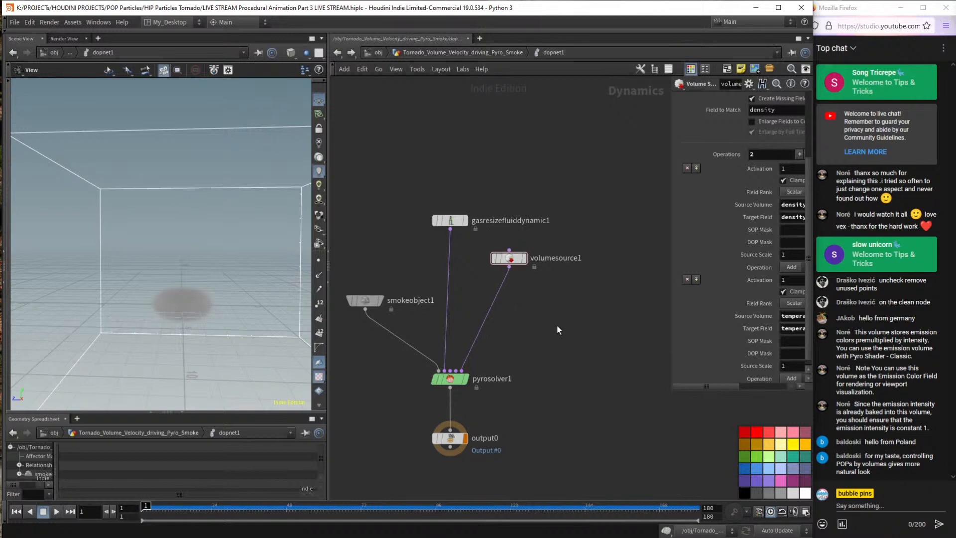
{"action": "key", "text": "Tab"}
{"action": "type", "text": "volum"}
{"action": "key", "text": "Return"}
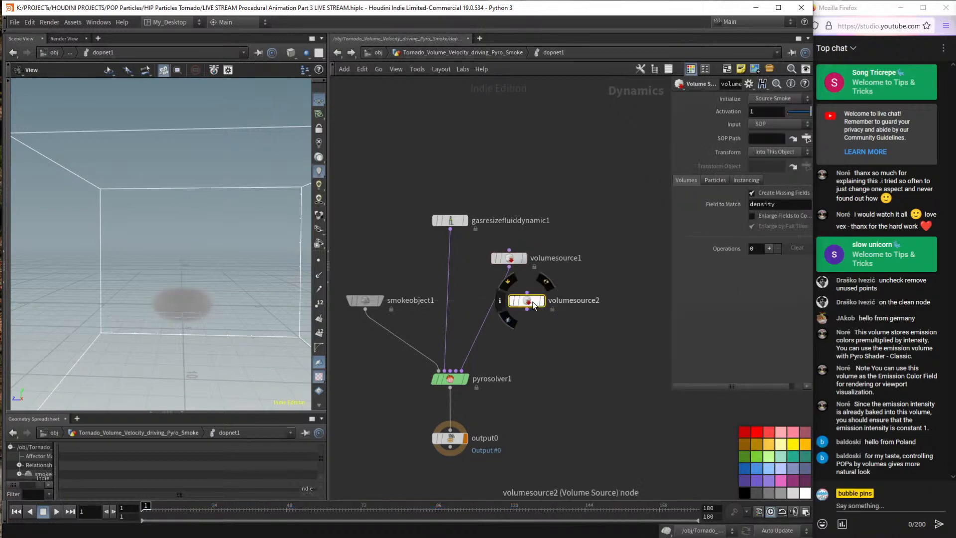
Add a Merge node that combines volumesource1 and volumesource2 into the pyro solver's sourcing input, and reposition volumesource2 beside volumesource1.
{"action": "left_click", "coordinate": [548, 297]}
{"action": "left_click_drag", "start_coordinate": [546, 299], "coordinate": [543, 303]}
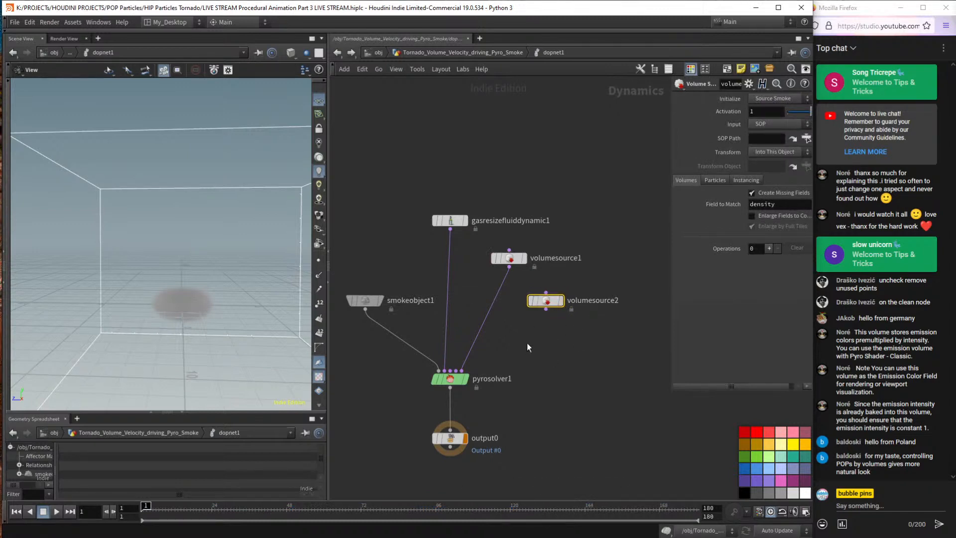
{"action": "key", "text": "Tab"}
{"action": "type", "text": "mer"}
{"action": "key", "text": "Return"}
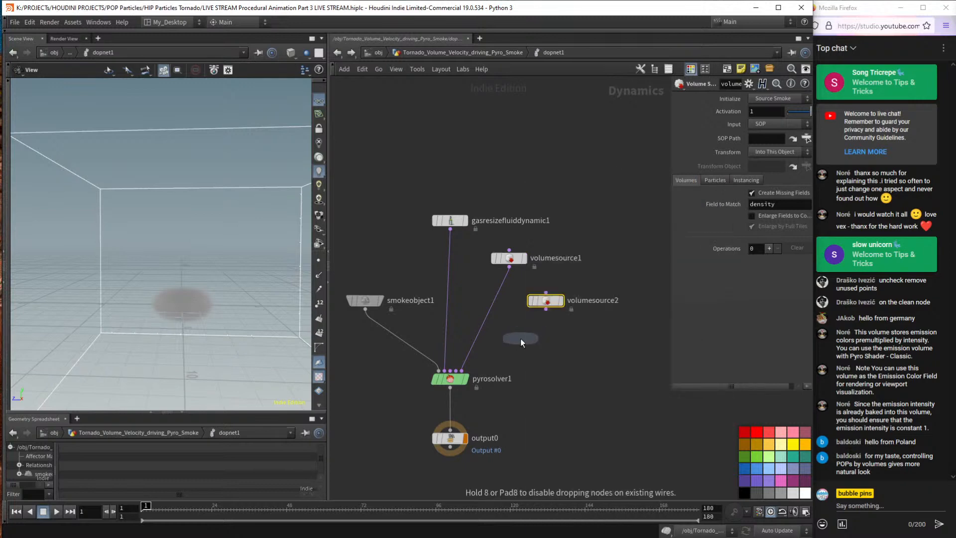
{"action": "left_click", "coordinate": [487, 314]}
{"action": "left_click_drag", "start_coordinate": [546, 301], "coordinate": [563, 282]}
{"action": "left_click_drag", "start_coordinate": [493, 310], "coordinate": [564, 293]}
{"action": "left_click", "coordinate": [564, 284]}
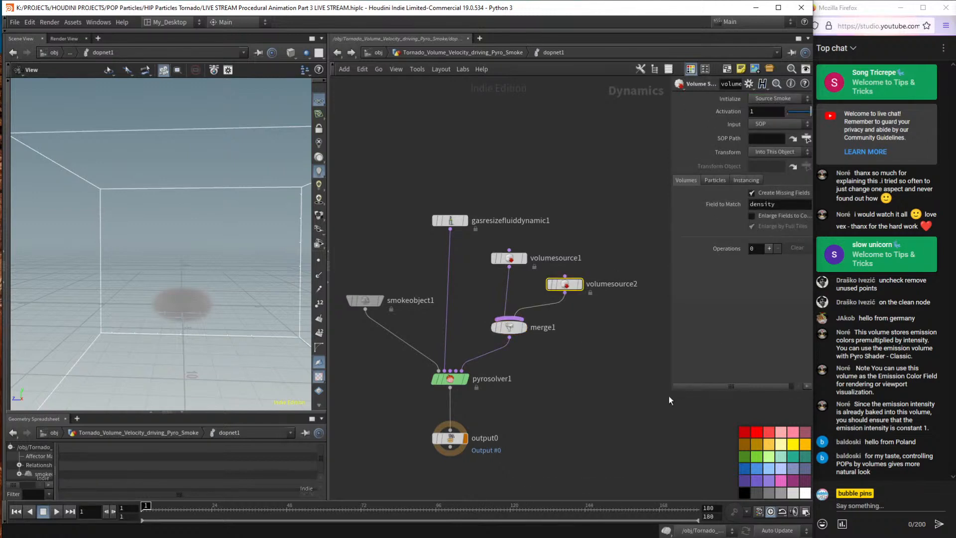
Widen the parameter pane, initialize volumesource2 as Source Smoke, and review its density, temperature and v operations.
{"action": "left_click_drag", "start_coordinate": [669, 398], "coordinate": [574, 406]}
{"action": "middle_click_drag", "start_coordinate": [570, 371], "coordinate": [535, 340]}
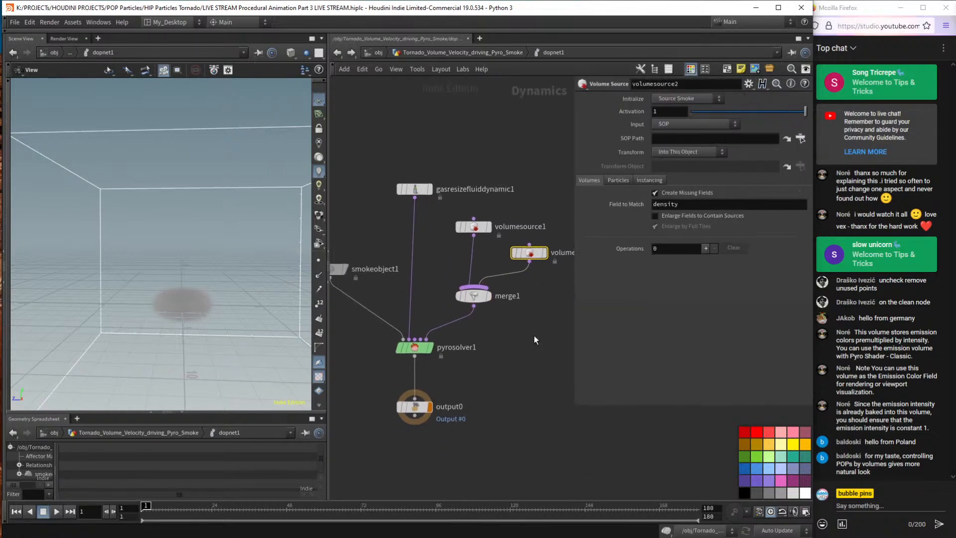
{"action": "left_click", "coordinate": [686, 100]}
{"action": "left_click", "coordinate": [670, 130]}
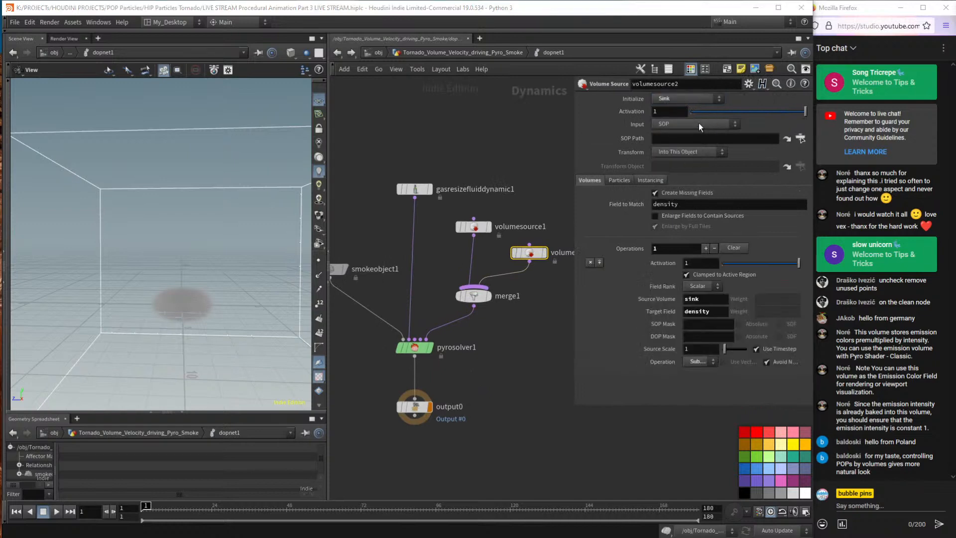
{"action": "left_click", "coordinate": [697, 98]}
{"action": "left_click", "coordinate": [675, 119]}
{"action": "scroll", "coordinate": [694, 110], "scroll_direction": "down", "scroll_amount": 5}
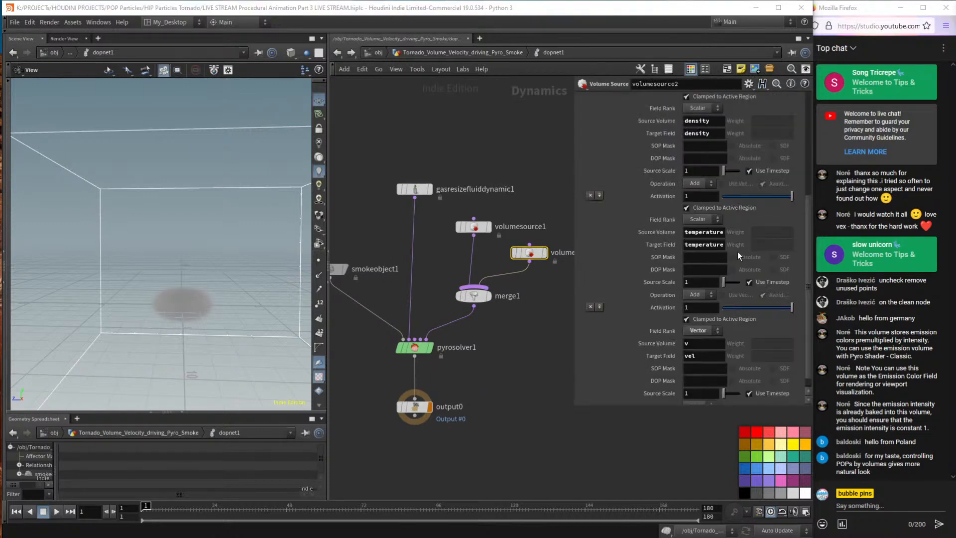
{"action": "scroll", "coordinate": [741, 252], "scroll_direction": "up", "scroll_amount": 5}
{"action": "scroll", "coordinate": [740, 253], "scroll_direction": "down", "scroll_amount": 6}
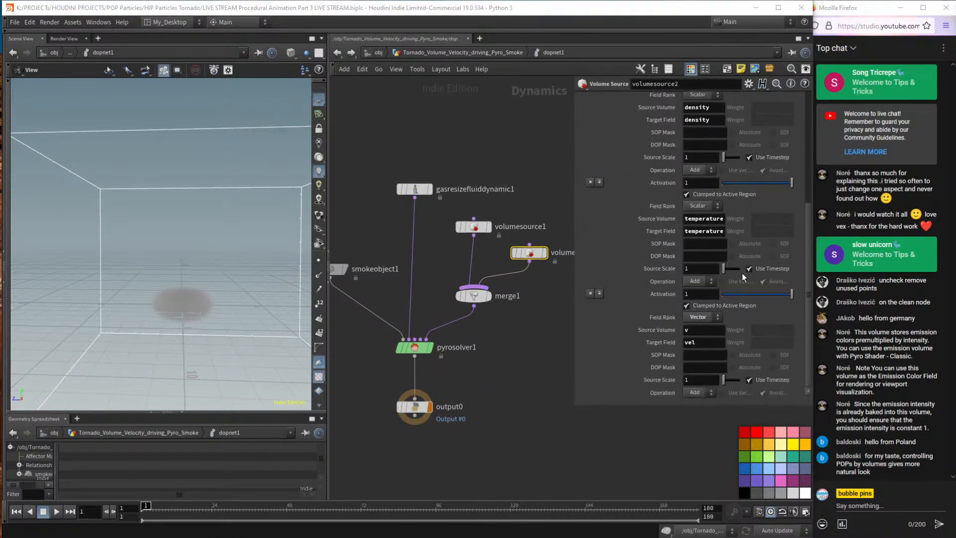
{"action": "scroll", "coordinate": [727, 330], "scroll_direction": "up", "scroll_amount": 5}
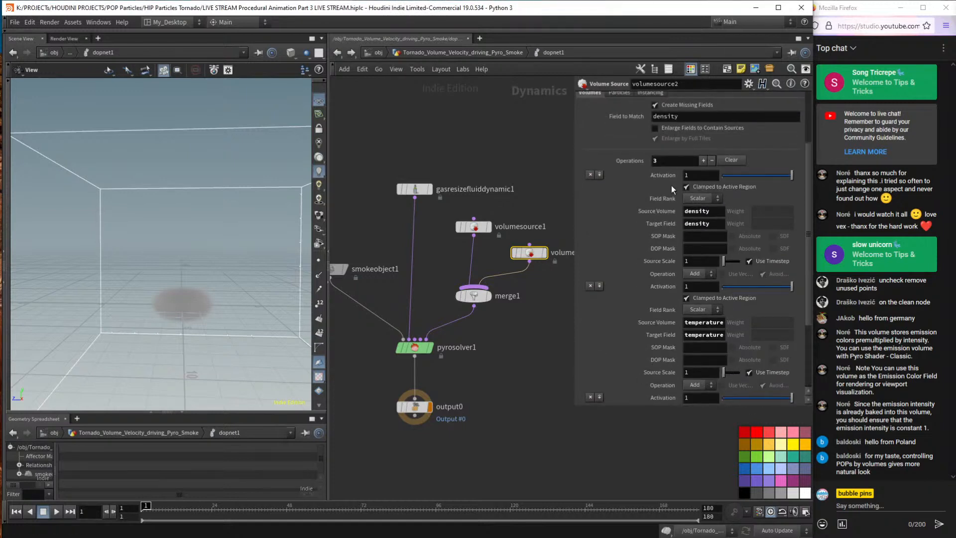
{"action": "scroll", "coordinate": [706, 388], "scroll_direction": "down", "scroll_amount": 5}
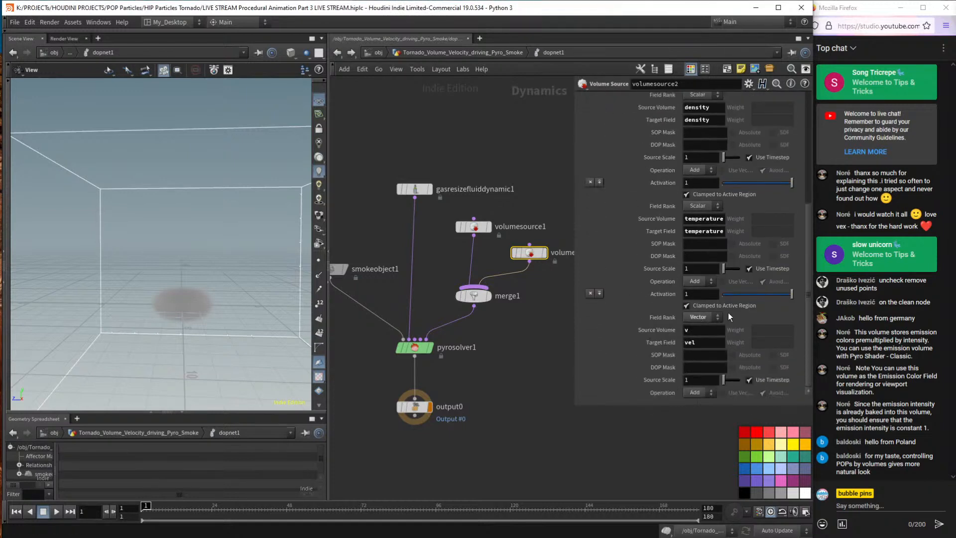
{"action": "scroll", "coordinate": [707, 340], "scroll_direction": "up", "scroll_amount": 9}
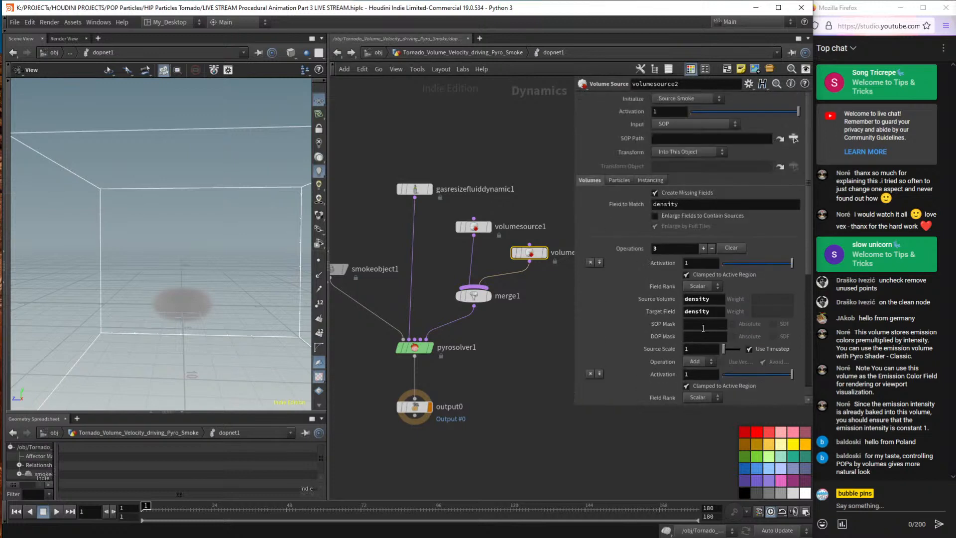
Go up to the Tornado_Volume_Velocity_driving_Pyro_Smoke network, shrink the parameter pane and locate the Volume Velocity group's object merges.
{"action": "left_click", "coordinate": [547, 89]}
{"action": "left_click", "coordinate": [447, 52]}
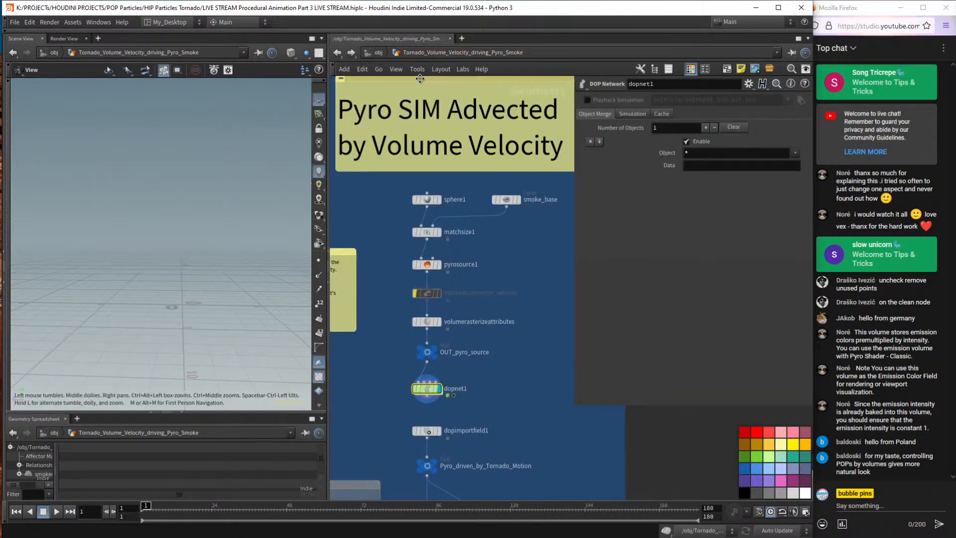
{"action": "scroll", "coordinate": [496, 254], "scroll_direction": "down", "scroll_amount": 3}
{"action": "middle_click_drag", "start_coordinate": [505, 266], "coordinate": [435, 292]}
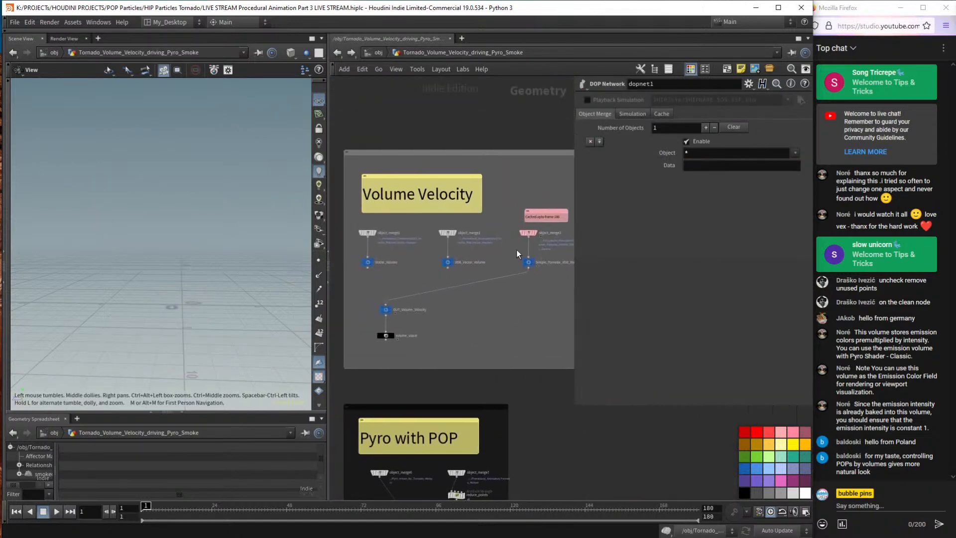
{"action": "left_click_drag", "start_coordinate": [573, 404], "coordinate": [683, 273]}
{"action": "middle_click_drag", "start_coordinate": [431, 266], "coordinate": [491, 244]}
{"action": "scroll", "coordinate": [491, 244], "scroll_direction": "up", "scroll_amount": 4}
{"action": "scroll", "coordinate": [492, 244], "scroll_direction": "up", "scroll_amount": 3}
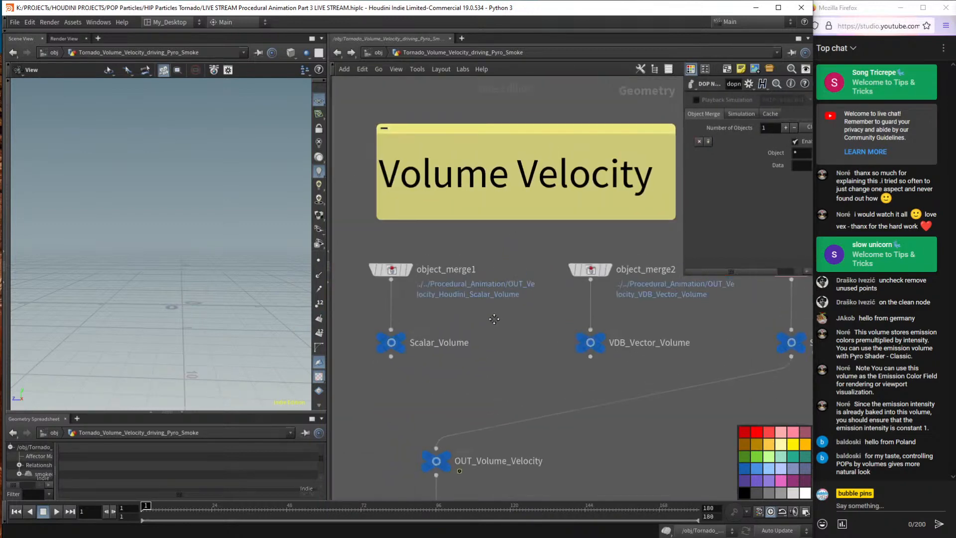
{"action": "middle_click_drag", "start_coordinate": [448, 338], "coordinate": [424, 361]}
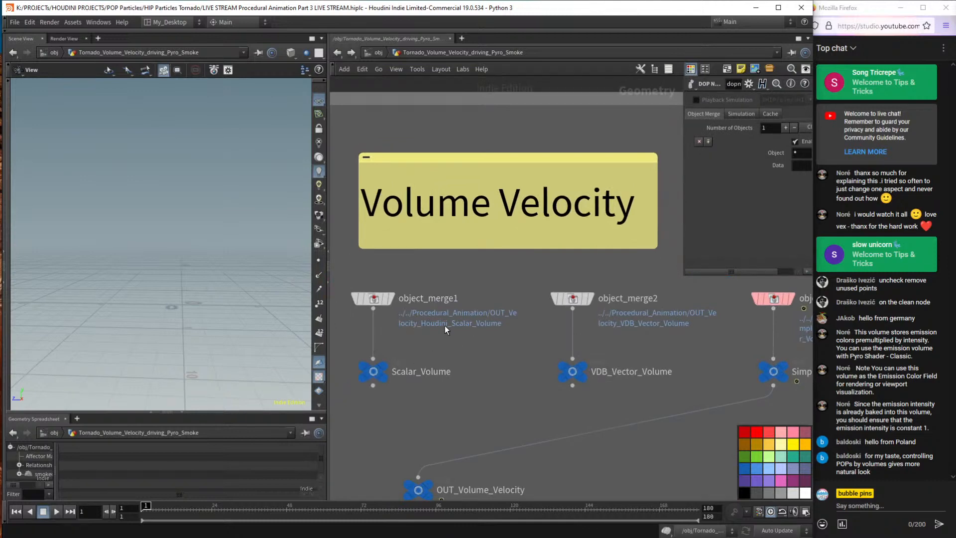
Inspect the node info of the Scalar_Volume null to check its volume names, and close the info window.
{"action": "right_click", "coordinate": [380, 369]}
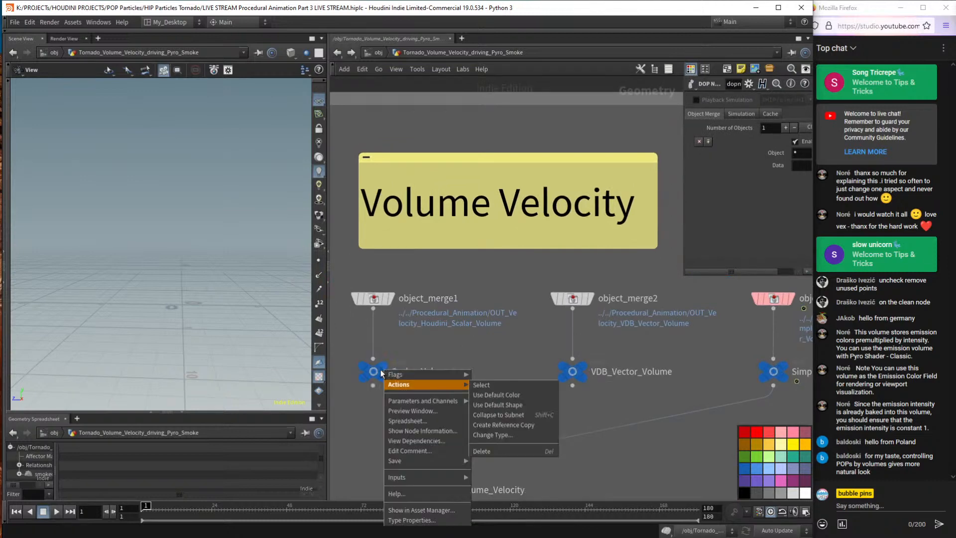
{"action": "key", "text": "Escape"}
{"action": "left_click", "coordinate": [377, 370]}
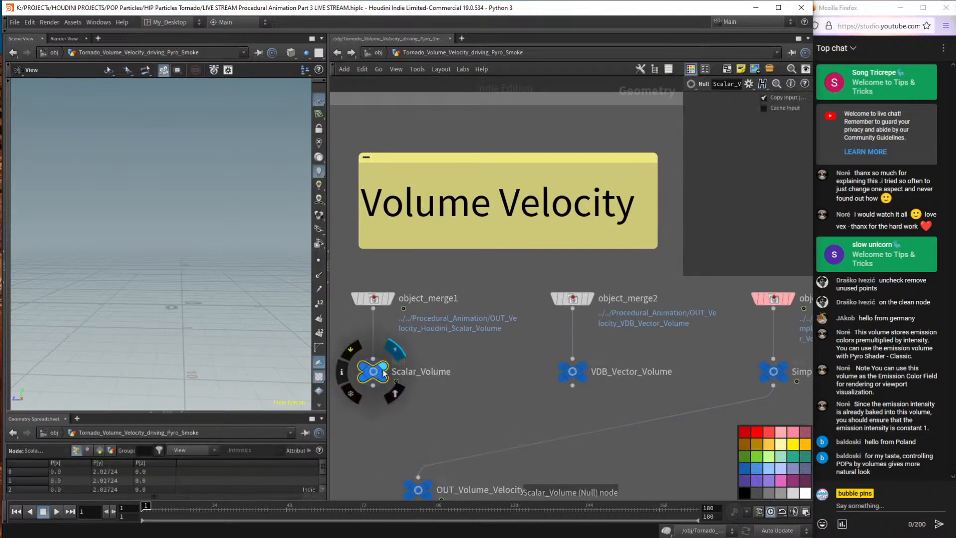
{"action": "left_click", "coordinate": [344, 372]}
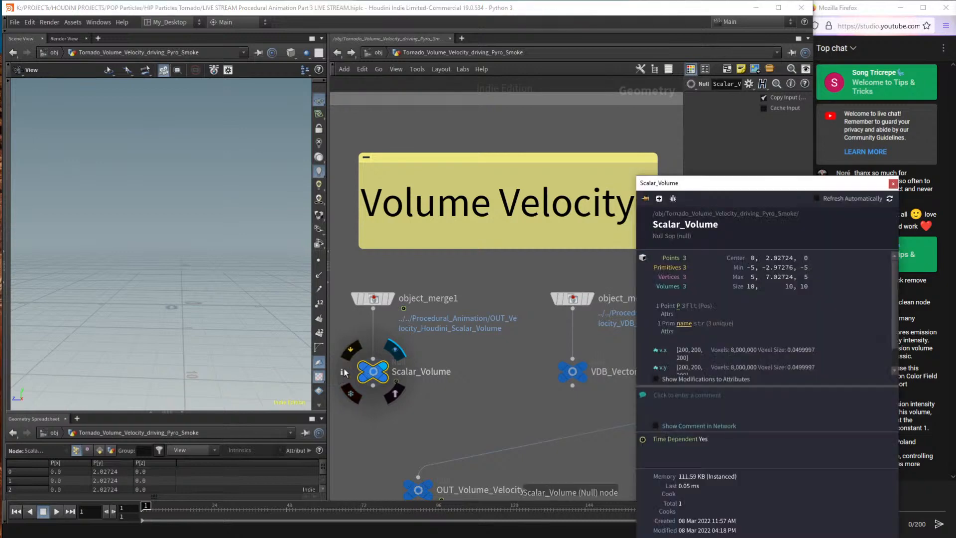
{"action": "left_click_drag", "start_coordinate": [706, 180], "coordinate": [552, 109]}
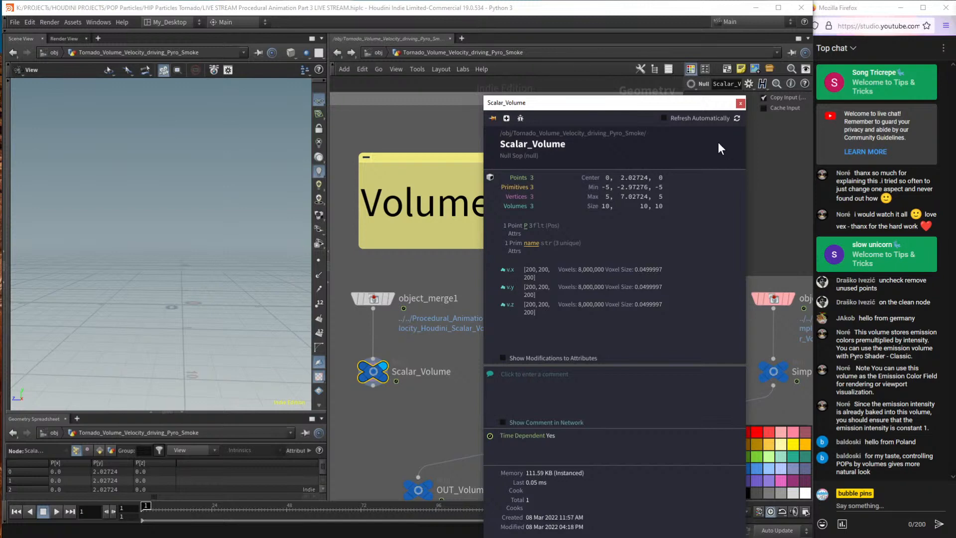
{"action": "left_click", "coordinate": [740, 104]}
Follow object_merge1's reference into the Procedural_Animation network and examine the nodes that build OUT_Velocity_Houdini_Scalar_Volume.
{"action": "left_click", "coordinate": [371, 298]}
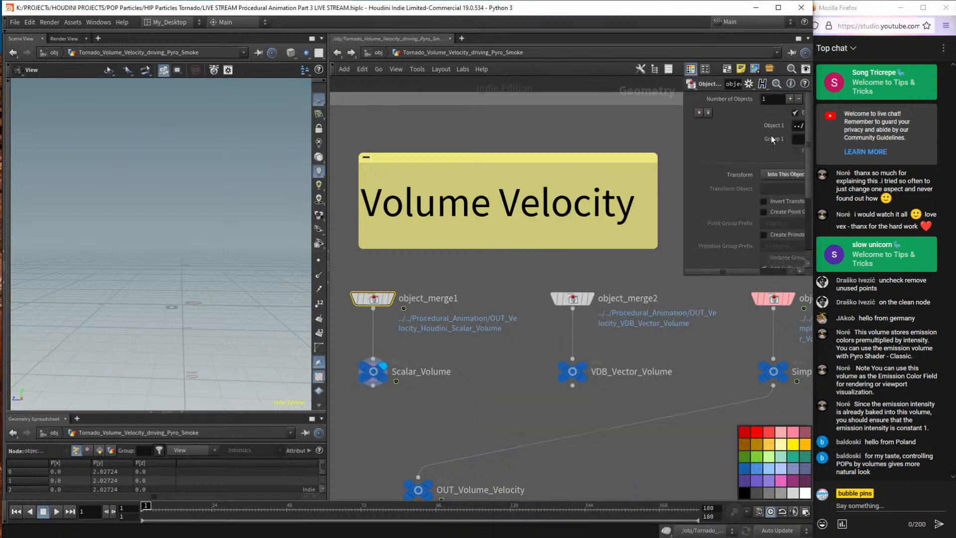
{"action": "left_click_drag", "start_coordinate": [683, 275], "coordinate": [523, 302]}
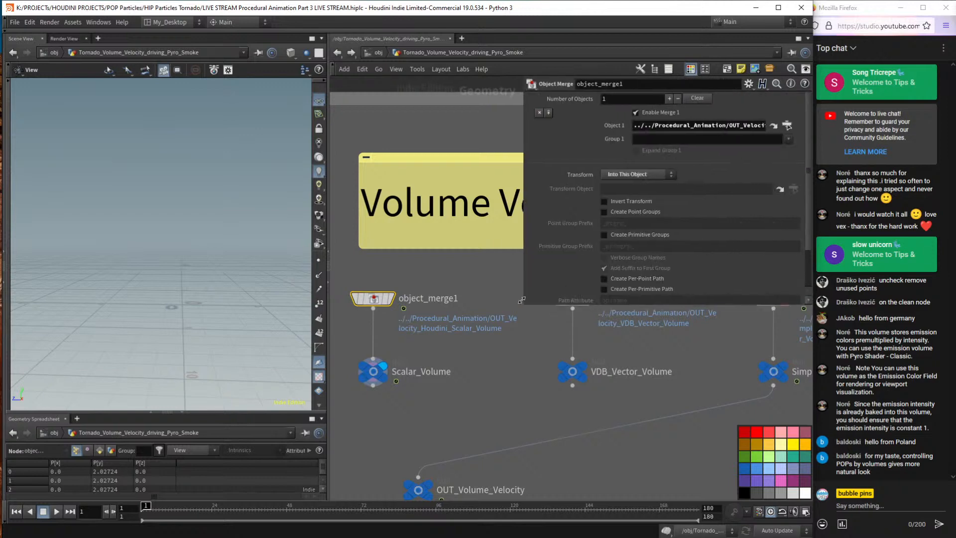
{"action": "left_click", "coordinate": [787, 125]}
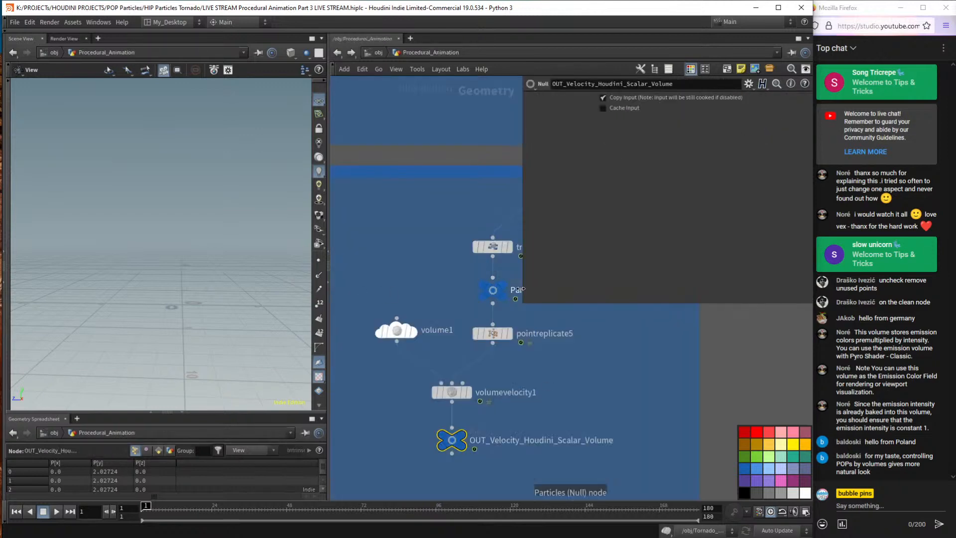
{"action": "scroll", "coordinate": [654, 406], "scroll_direction": "down", "scroll_amount": 3}
{"action": "scroll", "coordinate": [654, 406], "scroll_direction": "up", "scroll_amount": 3}
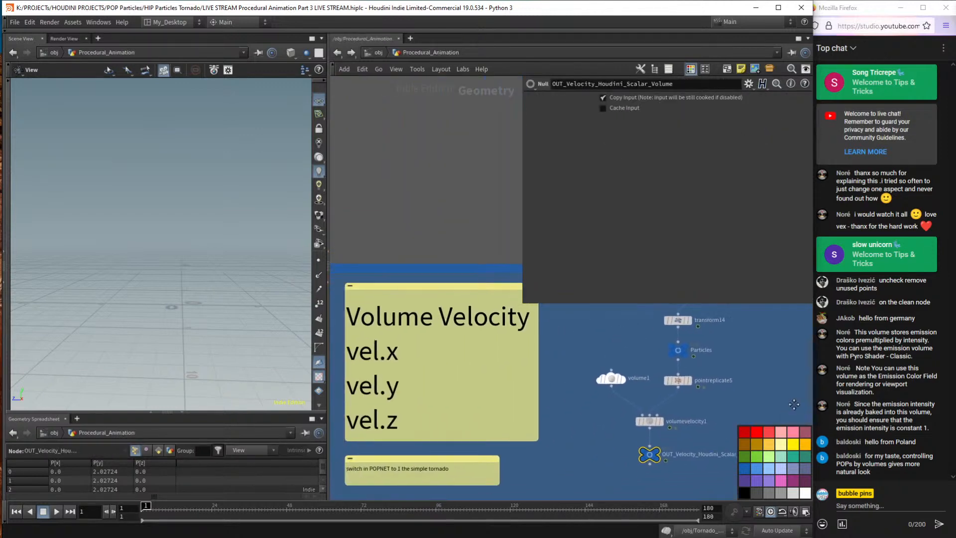
{"action": "scroll", "coordinate": [356, 400], "scroll_direction": "down", "scroll_amount": 3}
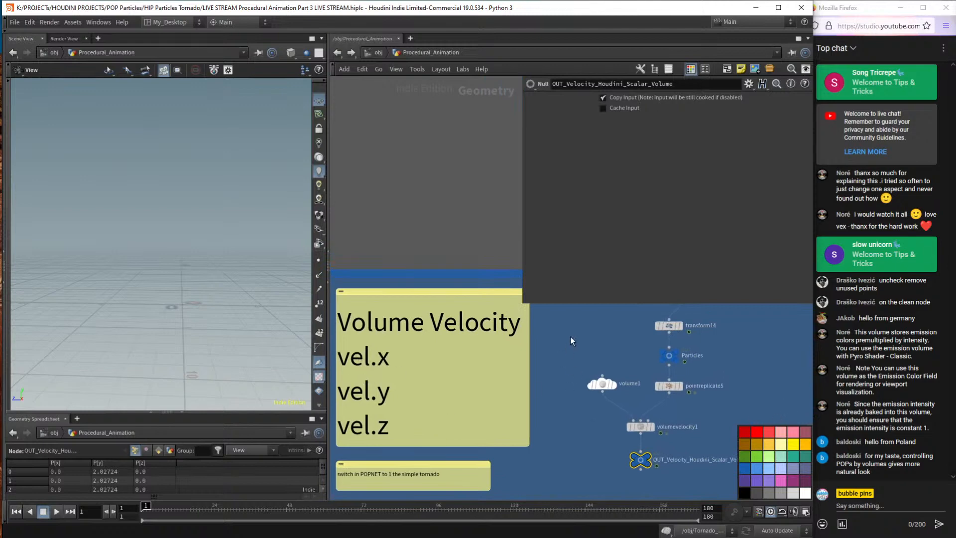
{"action": "left_click_drag", "start_coordinate": [569, 319], "coordinate": [732, 477]}
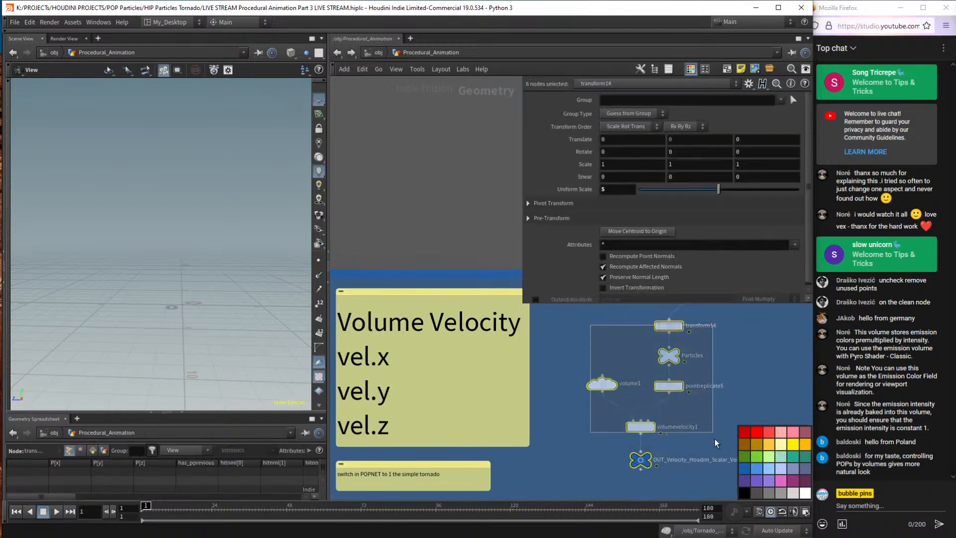
{"action": "left_click", "coordinate": [760, 374]}
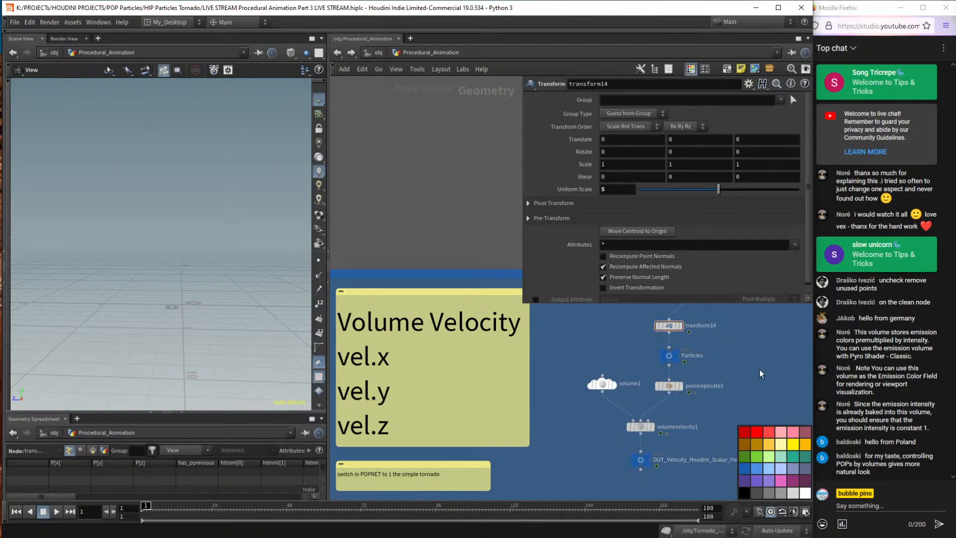
Examine the Volume Velocity group that builds the VDB vector volume, and return to the pyro smoke geometry network.
{"action": "scroll", "coordinate": [508, 294], "scroll_direction": "down", "scroll_amount": 5}
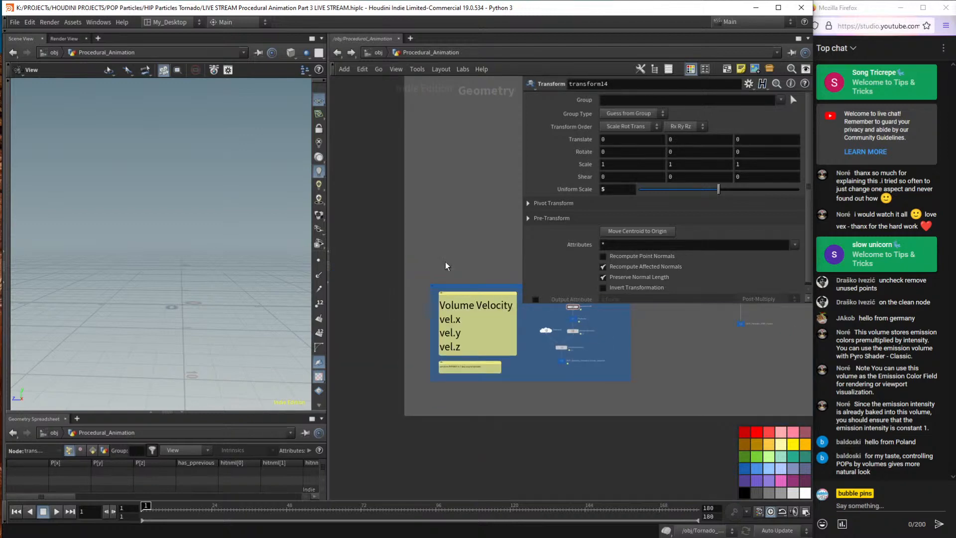
{"action": "scroll", "coordinate": [445, 266], "scroll_direction": "up", "scroll_amount": 8}
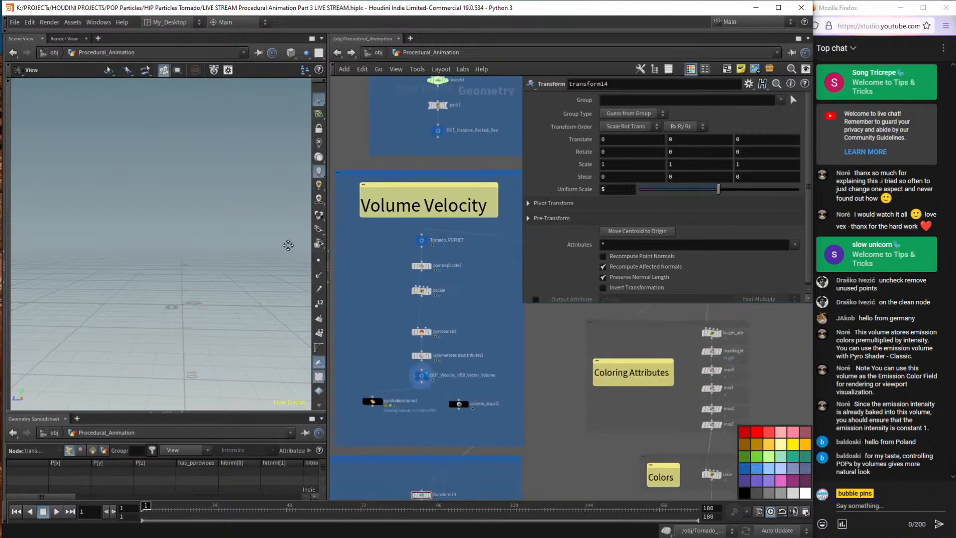
{"action": "scroll", "coordinate": [393, 259], "scroll_direction": "up", "scroll_amount": 3}
{"action": "scroll", "coordinate": [393, 259], "scroll_direction": "down", "scroll_amount": 3}
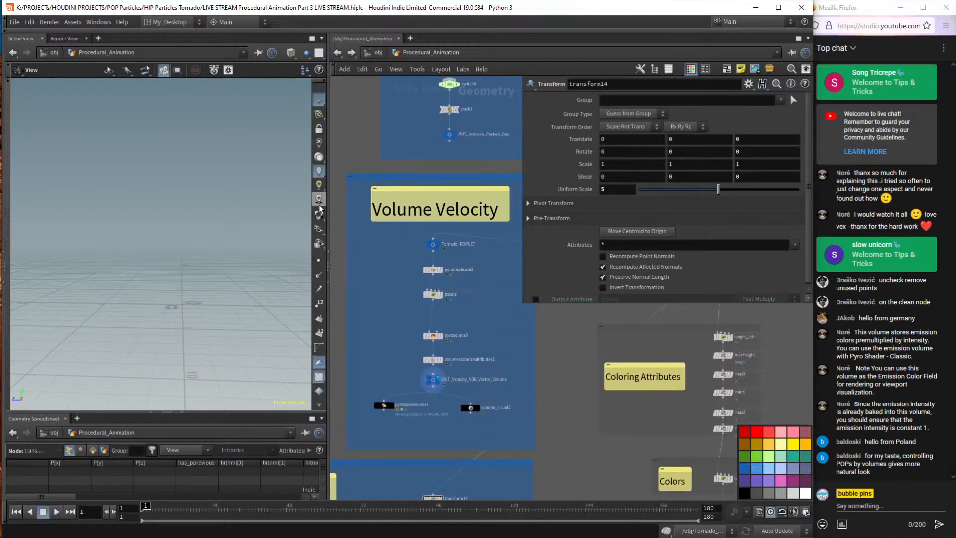
{"action": "left_click", "coordinate": [337, 54]}
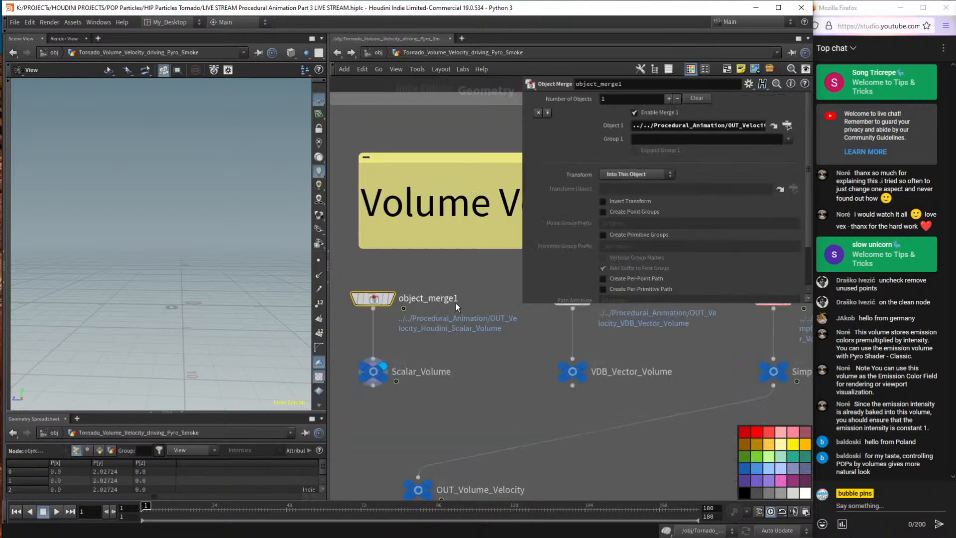
Inspect the node info of VDB_Vector_Volume for its volume names, and follow object_merge2's reference to its source null in Procedural_Animation.
{"action": "left_click", "coordinate": [441, 371]}
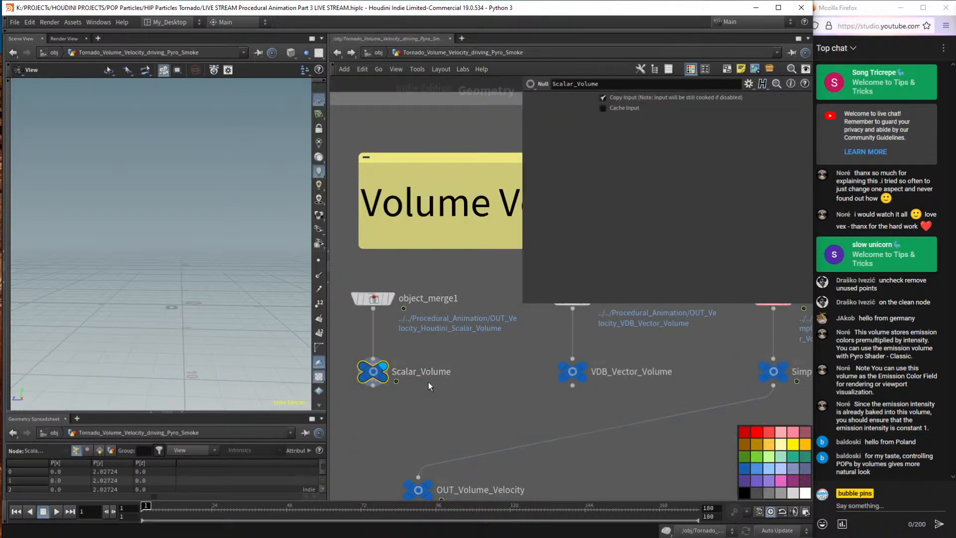
{"action": "middle_click_drag", "start_coordinate": [428, 381], "coordinate": [478, 347]}
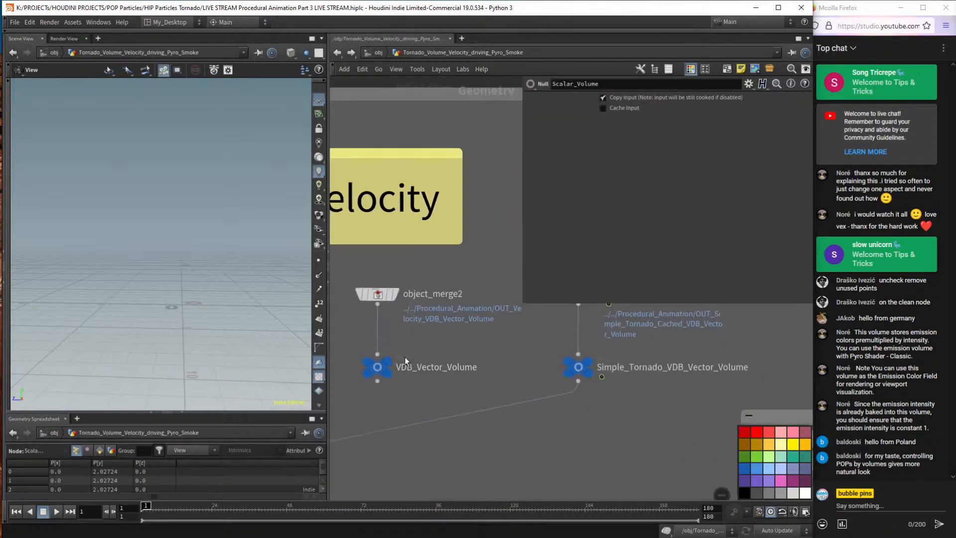
{"action": "left_click", "coordinate": [376, 367]}
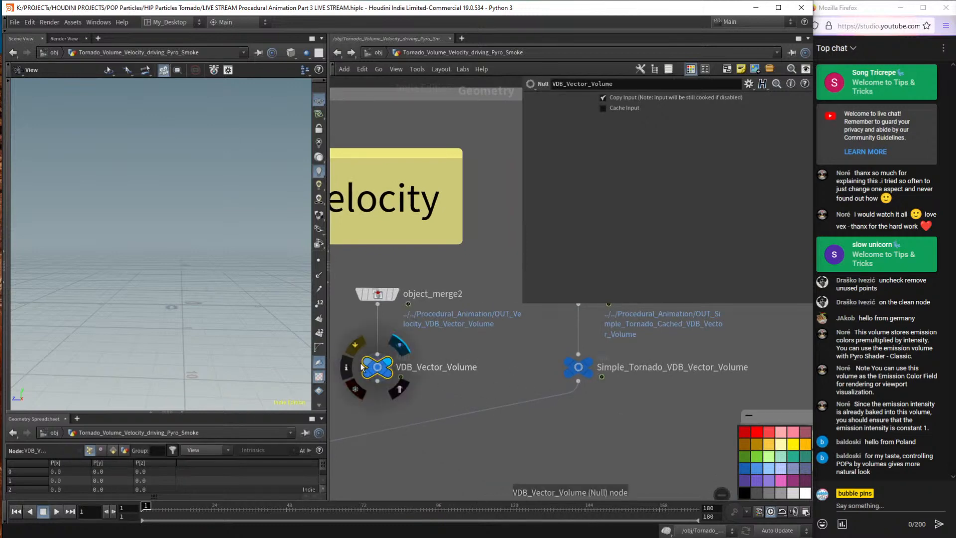
{"action": "left_click", "coordinate": [344, 367]}
{"action": "left_click_drag", "start_coordinate": [492, 151], "coordinate": [638, 118]}
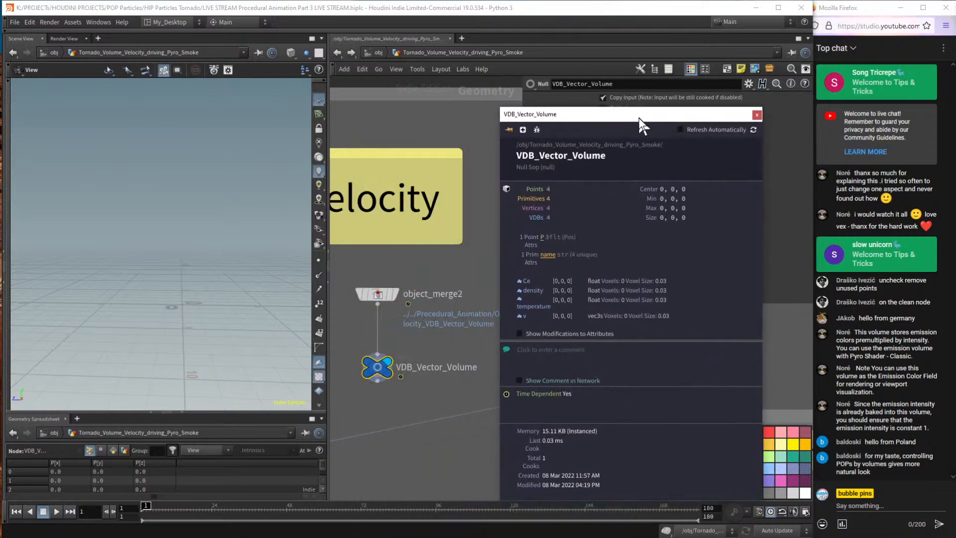
{"action": "left_click", "coordinate": [508, 130]}
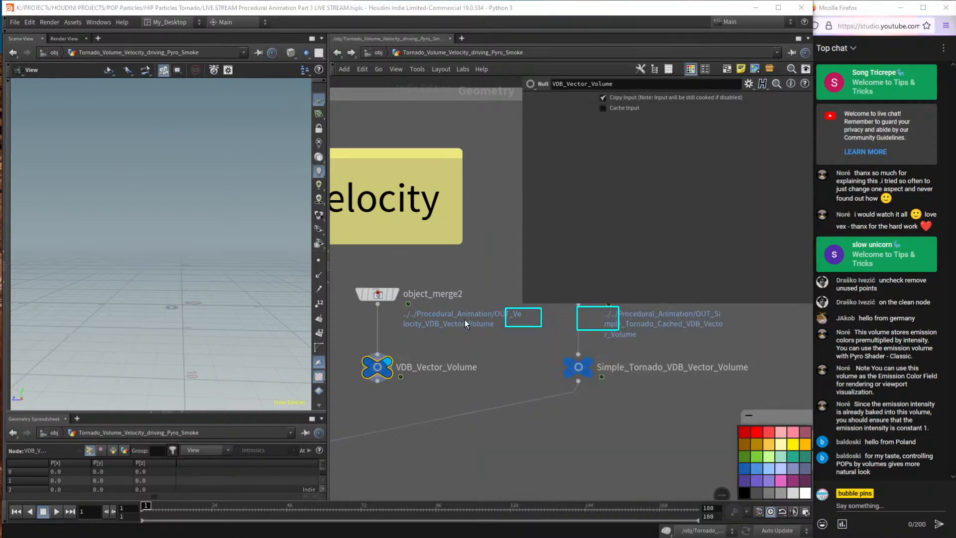
{"action": "left_click", "coordinate": [378, 294]}
{"action": "left_click", "coordinate": [774, 126]}
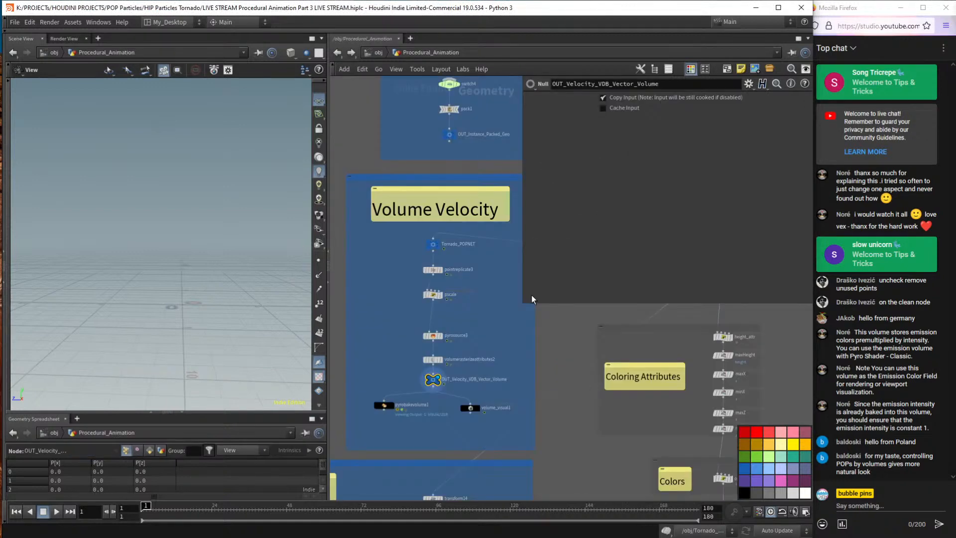
Review the nodes of the Volume Velocity group in Procedural_Animation, and go back to the Tornado_Volume_Velocity_driving_Pyro_Smoke network.
{"action": "left_click_drag", "start_coordinate": [336, 162], "coordinate": [555, 455]}
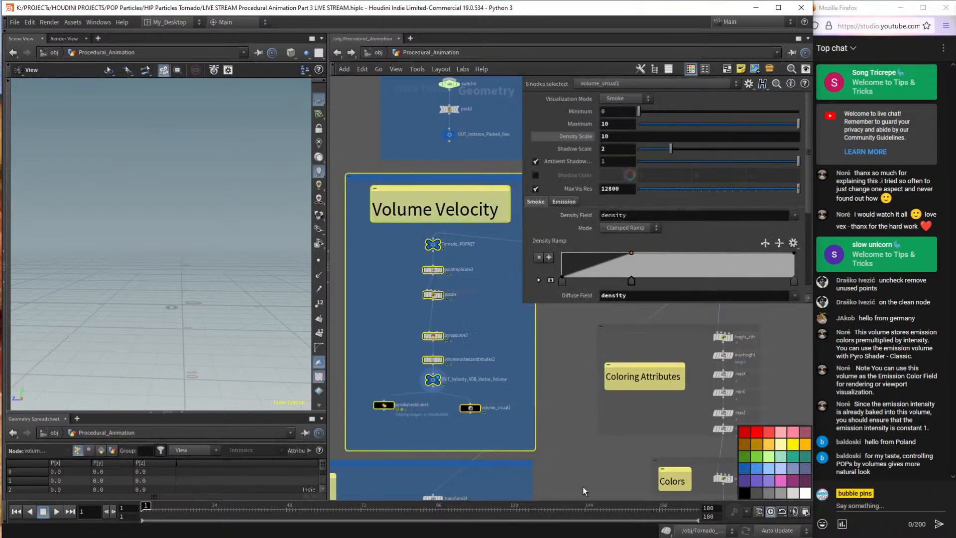
{"action": "left_click", "coordinate": [551, 403]}
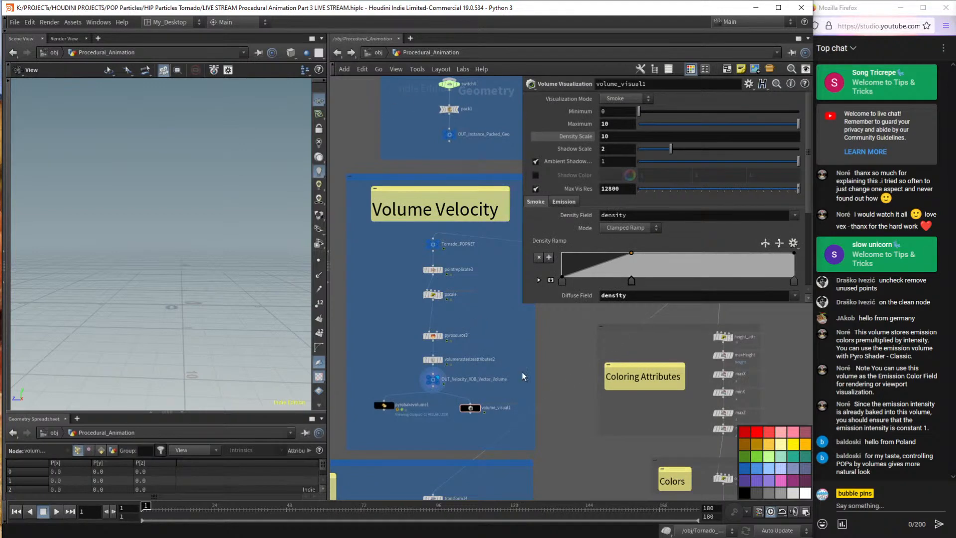
{"action": "left_click", "coordinate": [334, 54]}
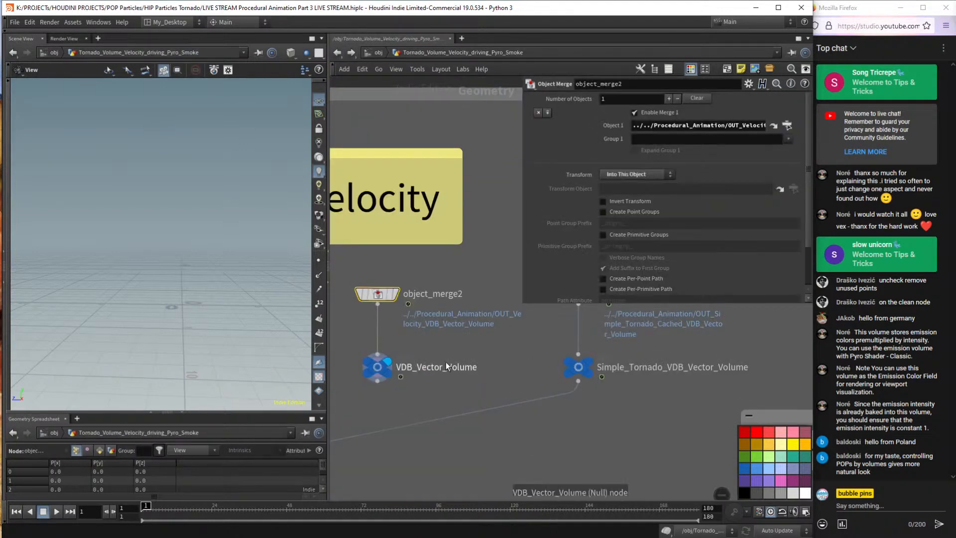
Connect VDB_Vector_Volume to the OUT_Volume_Velocity null in place of Simple_Tornado_VDB_Vector_Volume, and inspect the node info of VDB_Vector_Volume.
{"action": "middle_click_drag", "start_coordinate": [450, 354], "coordinate": [569, 374]}
{"action": "scroll", "coordinate": [479, 407], "scroll_direction": "up", "scroll_amount": 5}
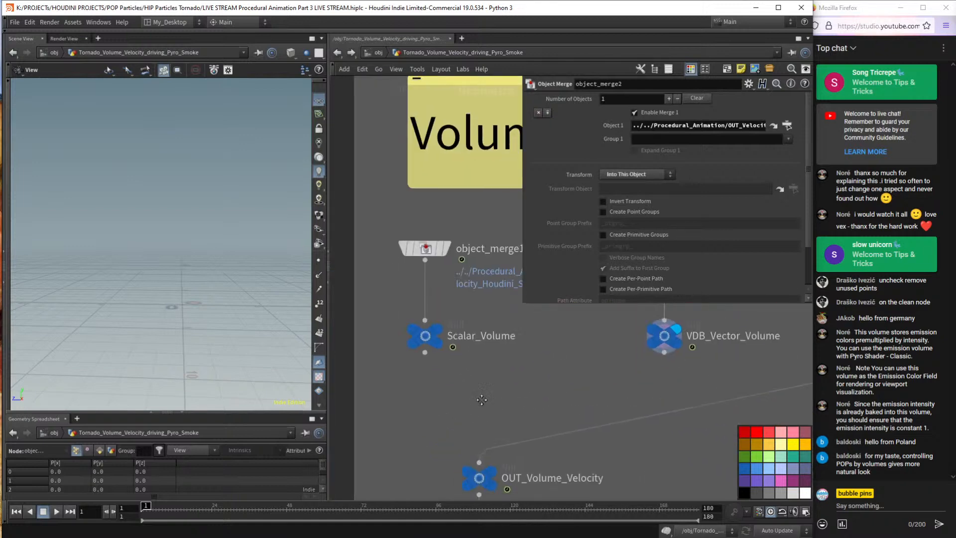
{"action": "left_click_drag", "start_coordinate": [446, 396], "coordinate": [587, 466]}
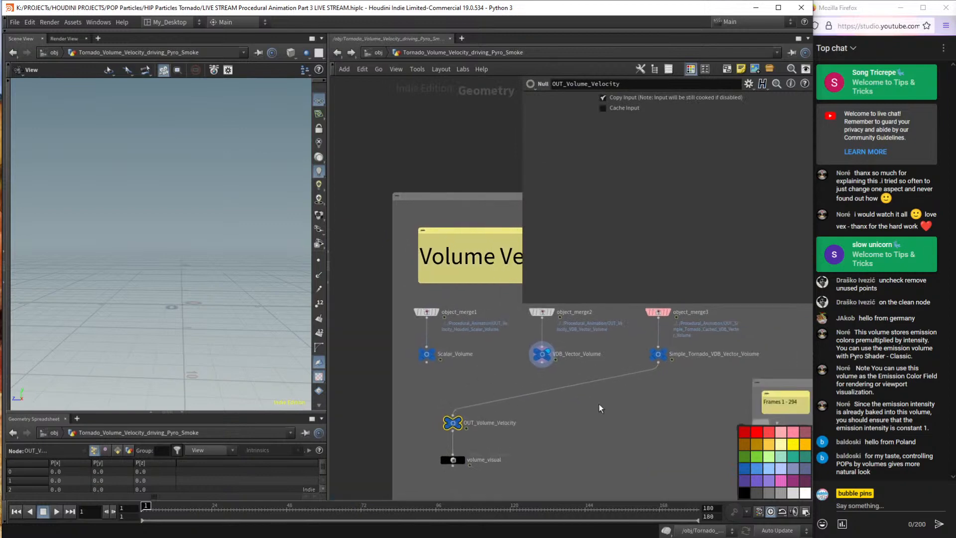
{"action": "left_click_drag", "start_coordinate": [555, 358], "coordinate": [529, 357]}
{"action": "left_click", "coordinate": [524, 354]}
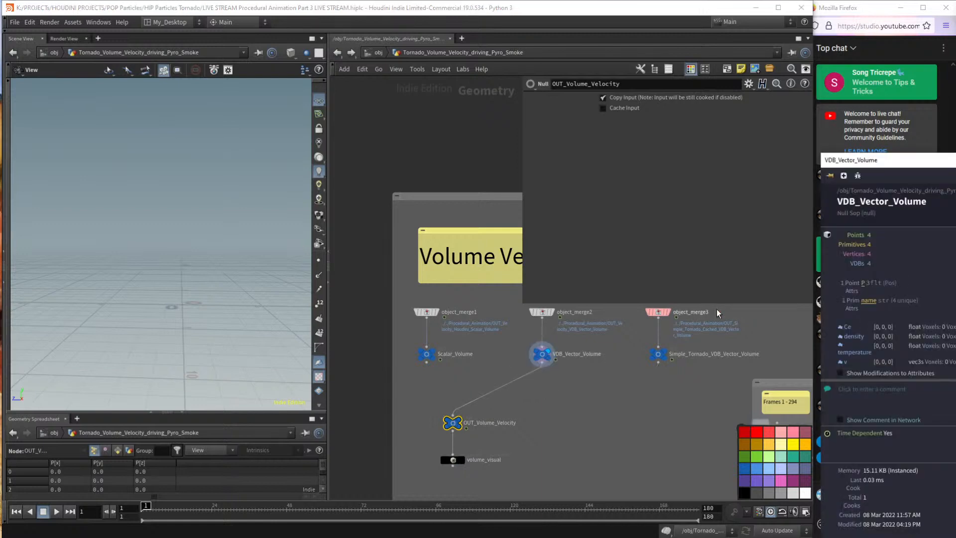
{"action": "left_click_drag", "start_coordinate": [848, 159], "coordinate": [656, 160]}
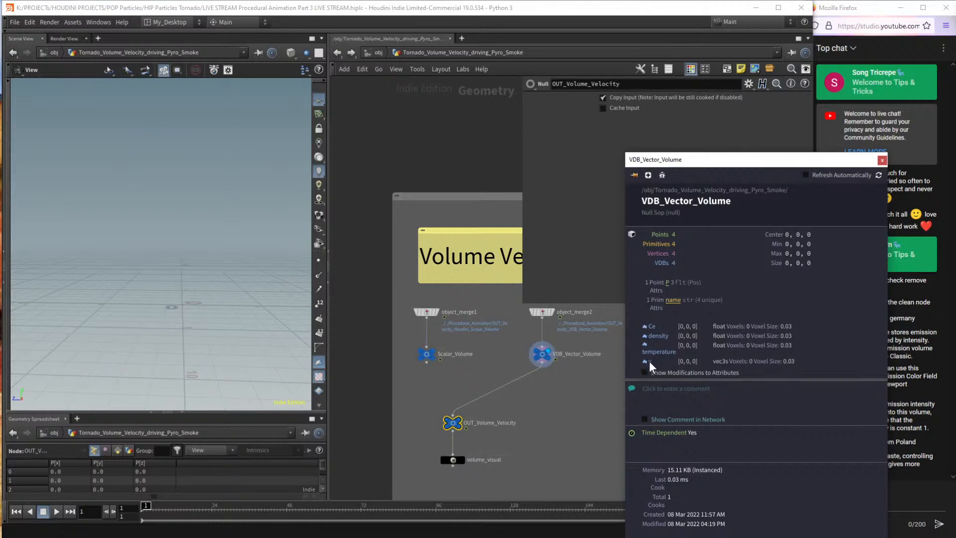
Copy the OUT_Volume_Velocity null and paste its path as the SOP Path of volumesource2 inside dopnet1.
{"action": "left_click_drag", "start_coordinate": [426, 403], "coordinate": [530, 433]}
{"action": "key", "text": "ctrl+c"}
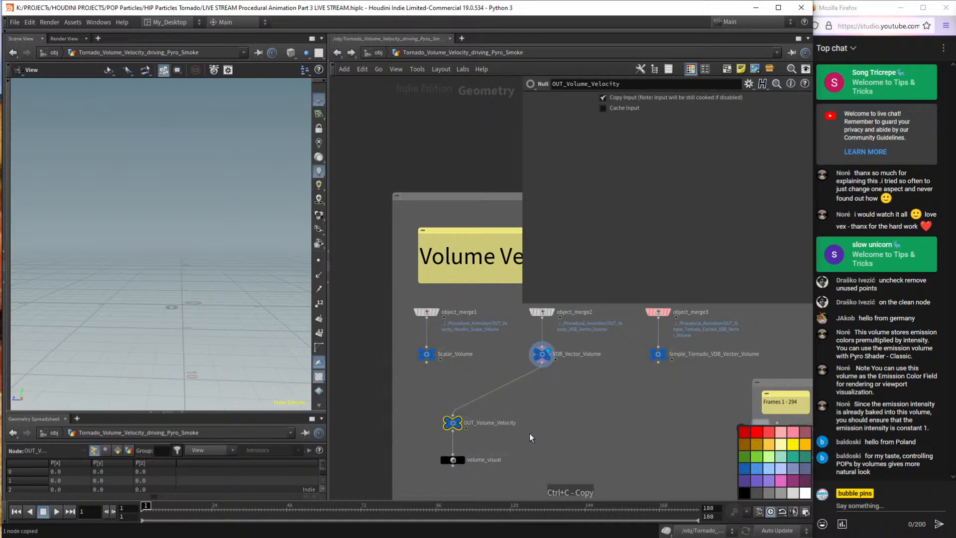
{"action": "scroll", "coordinate": [451, 429], "scroll_direction": "down", "scroll_amount": 3}
{"action": "middle_click_drag", "start_coordinate": [341, 452], "coordinate": [531, 410]}
{"action": "scroll", "coordinate": [530, 410], "scroll_direction": "up", "scroll_amount": 5}
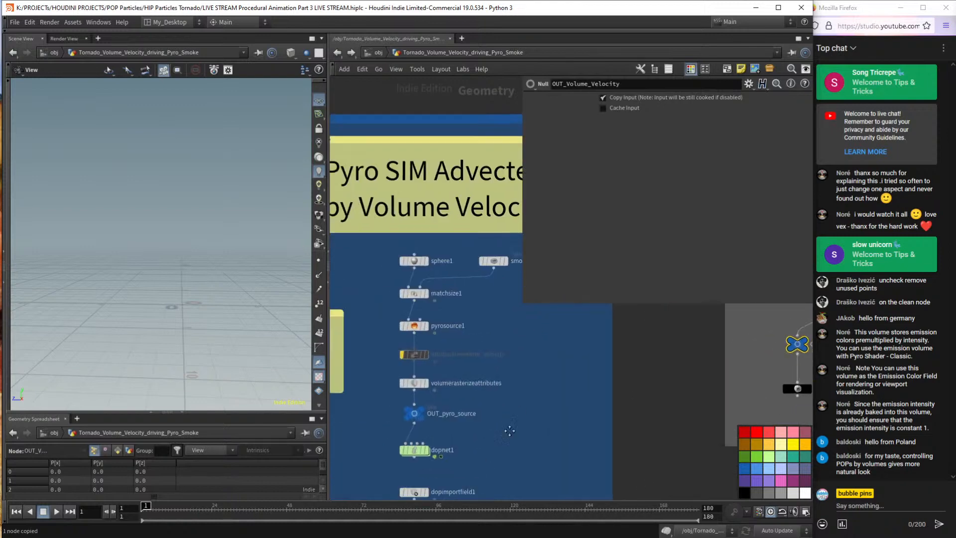
{"action": "double_click", "coordinate": [494, 368]}
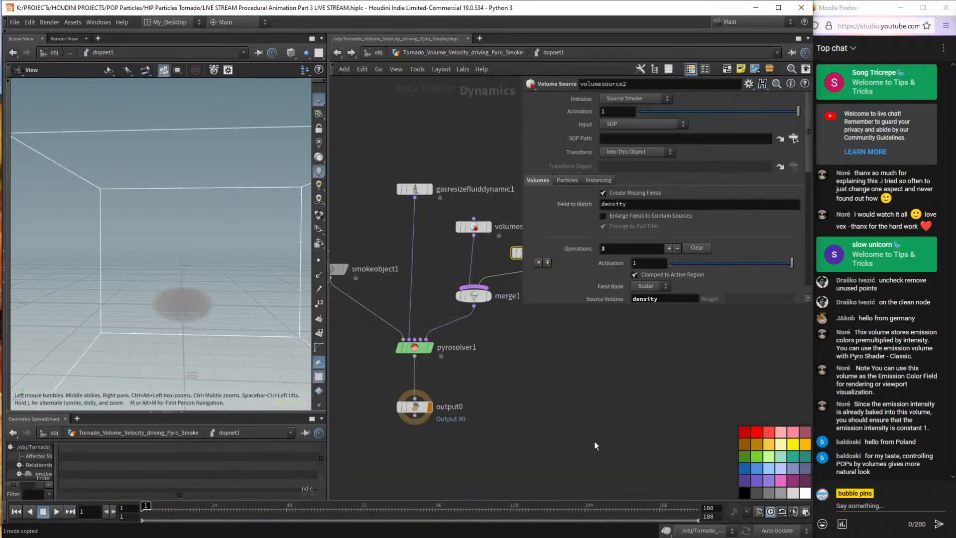
{"action": "middle_click_drag", "start_coordinate": [523, 387], "coordinate": [467, 473]}
{"action": "left_click_drag", "start_coordinate": [533, 375], "coordinate": [473, 326]}
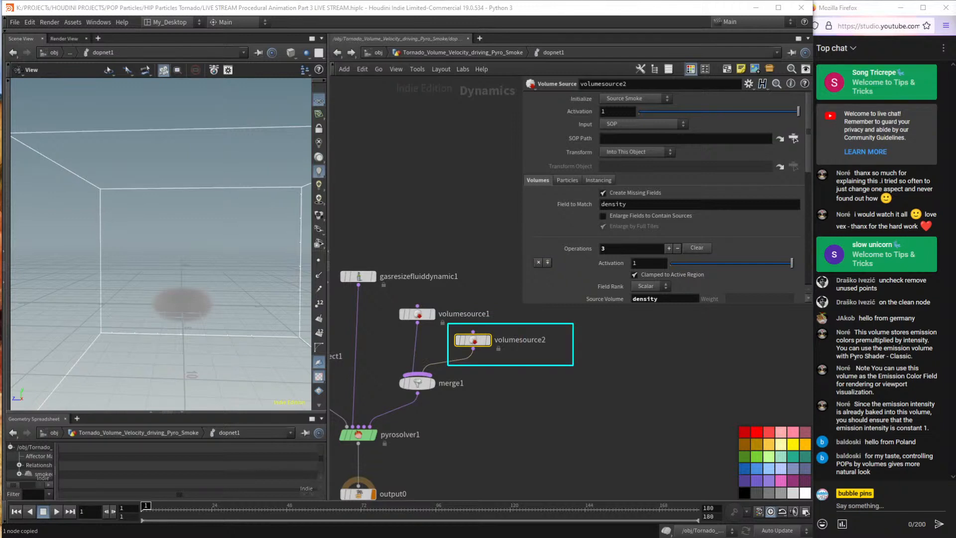
{"action": "left_click", "coordinate": [629, 137]}
{"action": "key", "text": "ctrl+v"}
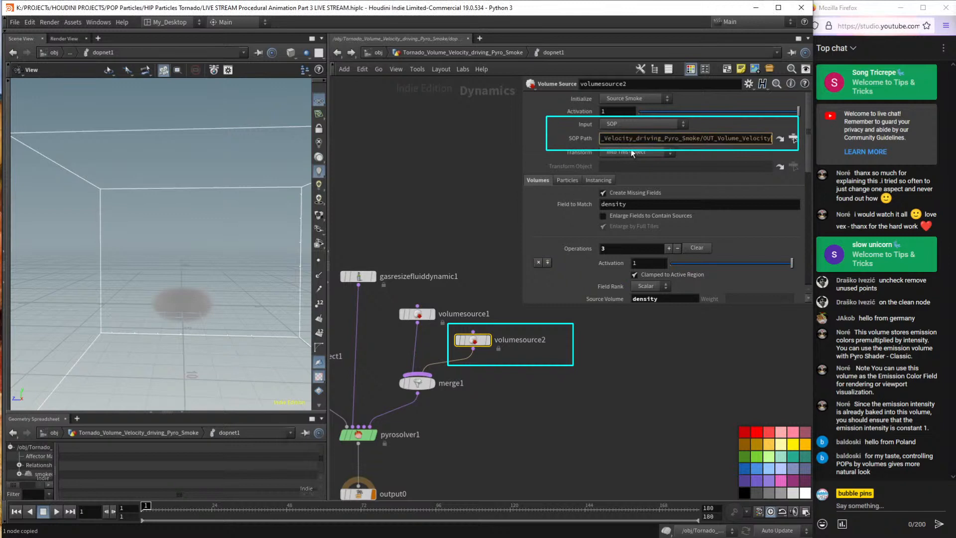
{"action": "key", "text": "Return"}
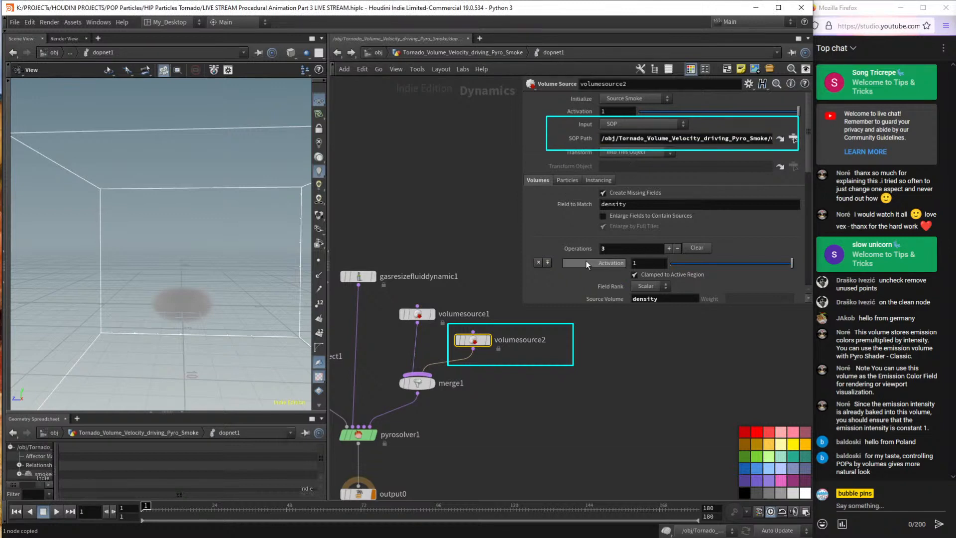
Set the Source Scale of volumesource2's density operation to 0, keeping its operation on Add.
{"action": "left_click_drag", "start_coordinate": [536, 305], "coordinate": [535, 497]}
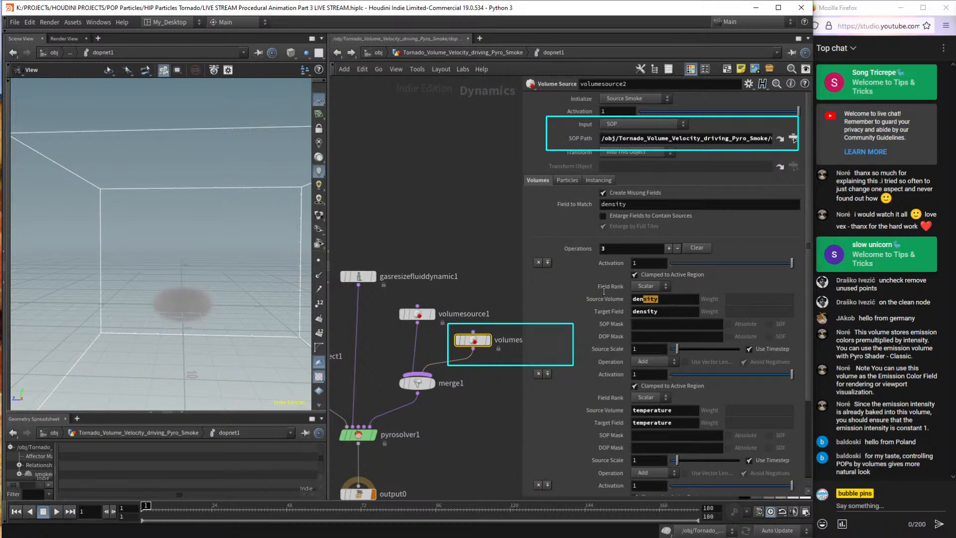
{"action": "left_click", "coordinate": [650, 298]}
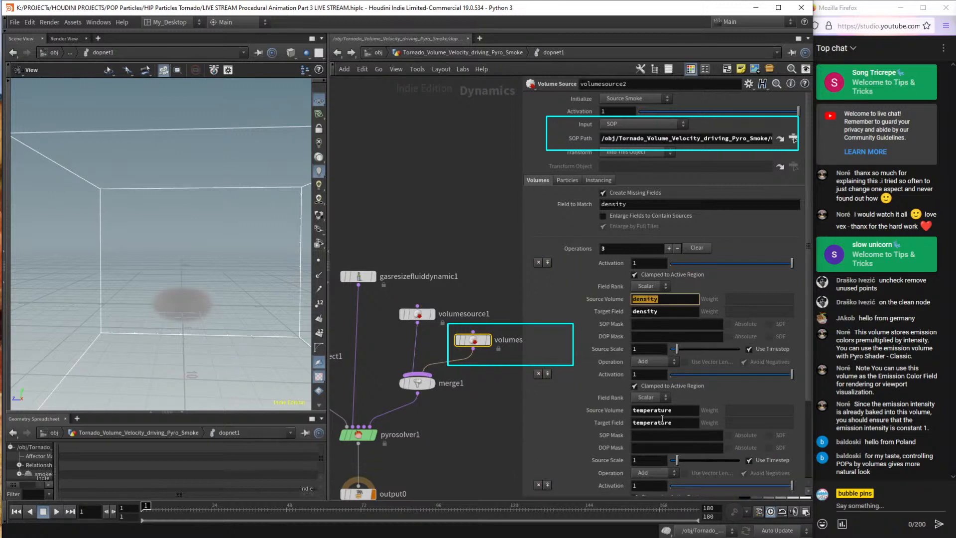
{"action": "left_click", "coordinate": [679, 137]}
{"action": "left_click", "coordinate": [656, 311]}
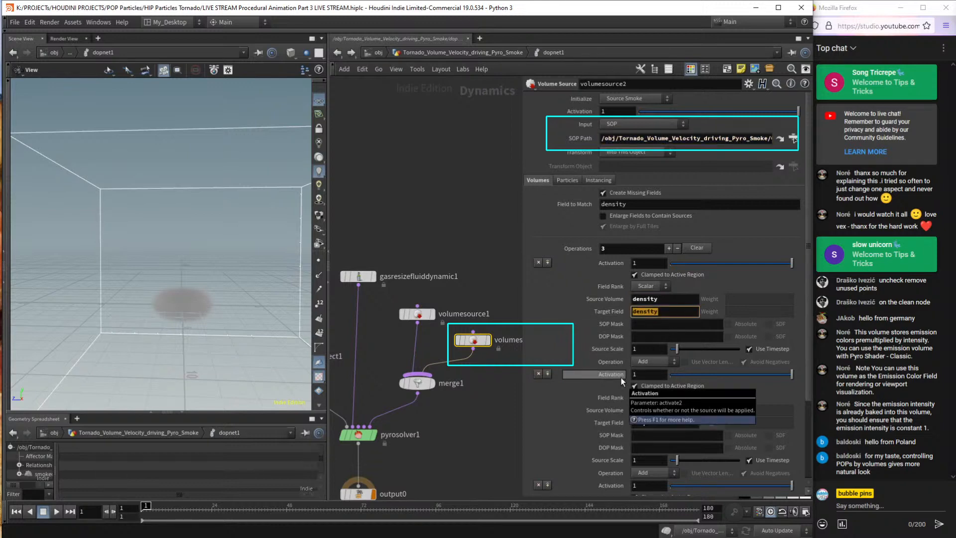
{"action": "left_click", "coordinate": [653, 360]}
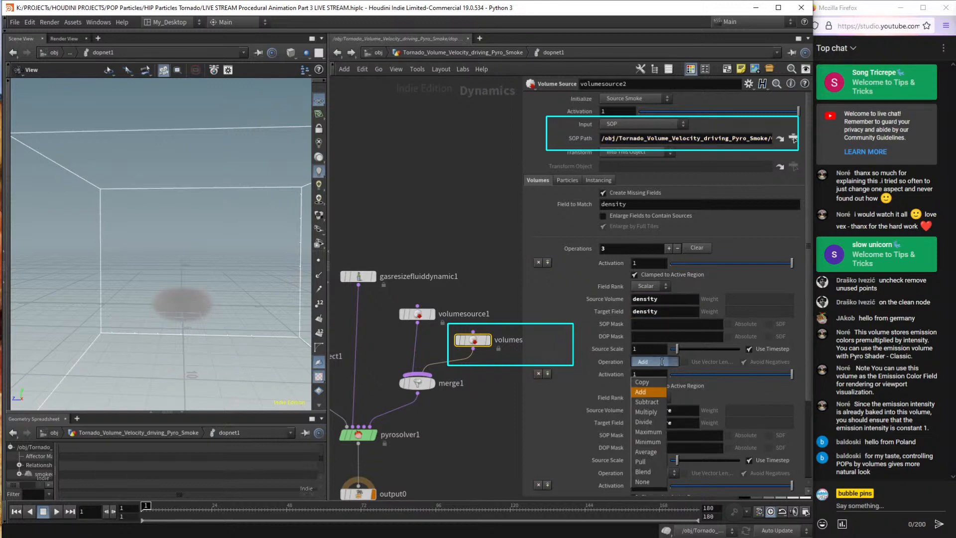
{"action": "left_click", "coordinate": [666, 363]}
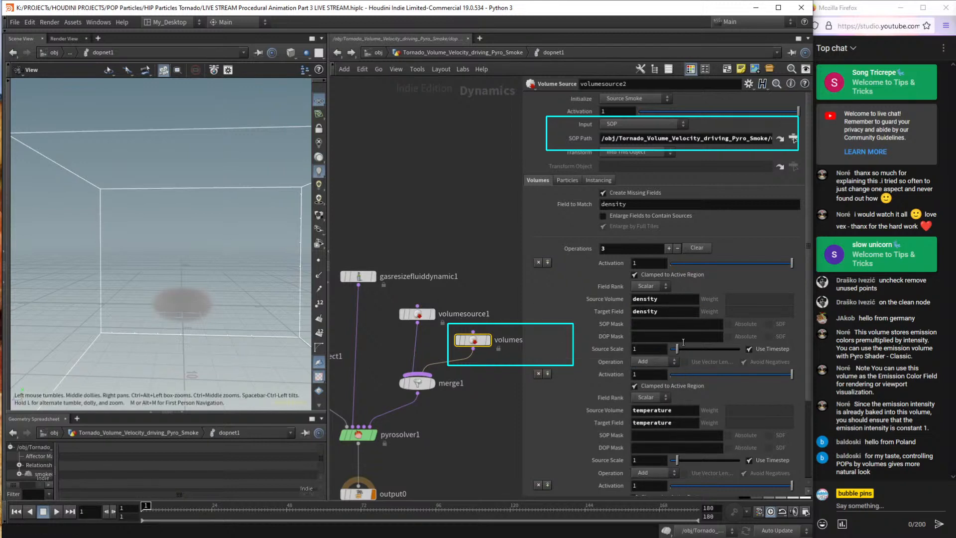
{"action": "double_click", "coordinate": [646, 352]}
{"action": "type", "text": "0"}
{"action": "key", "text": "Return"}
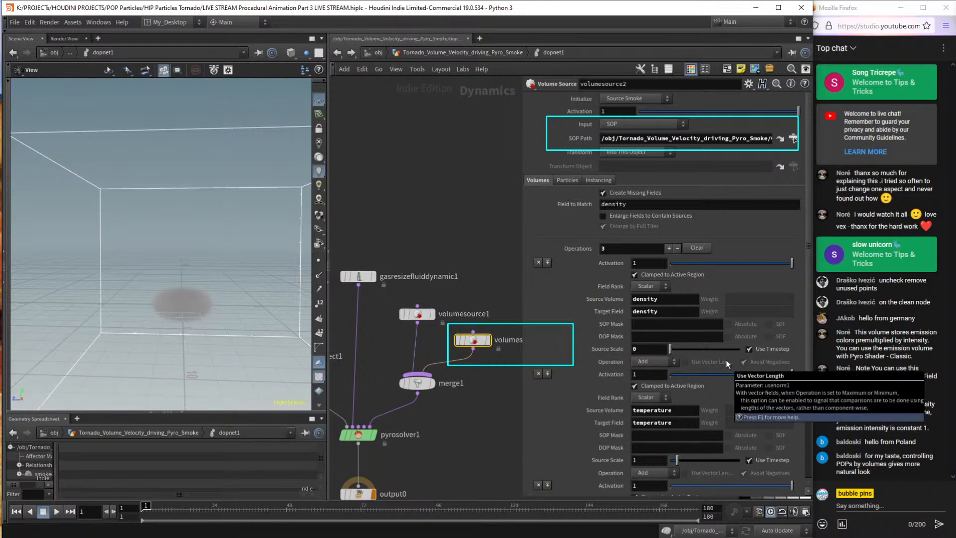
Review volumesource2's temperature operation and its vector operation that sources v into the vel field.
{"action": "scroll", "coordinate": [646, 361], "scroll_direction": "down", "scroll_amount": 3}
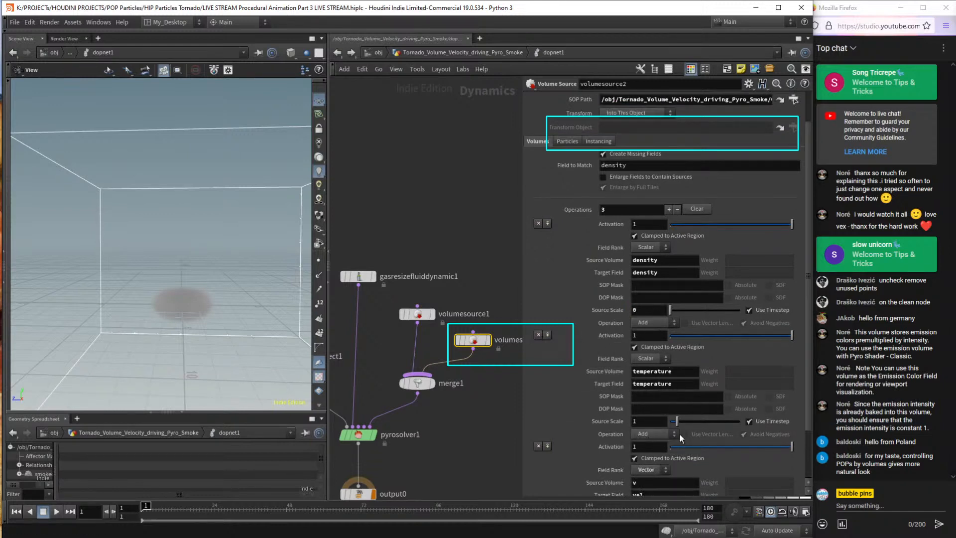
{"action": "scroll", "coordinate": [657, 413], "scroll_direction": "down", "scroll_amount": 4}
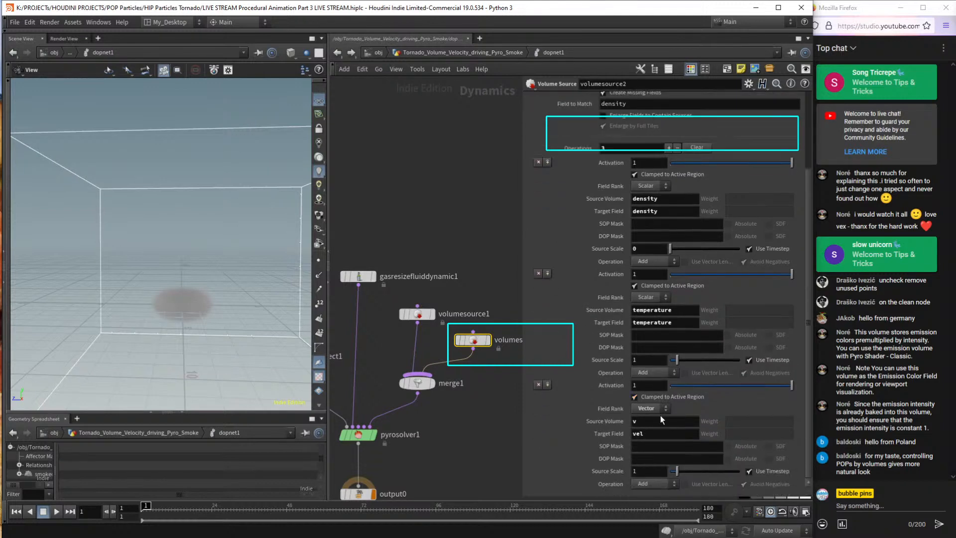
{"action": "left_click", "coordinate": [646, 419]}
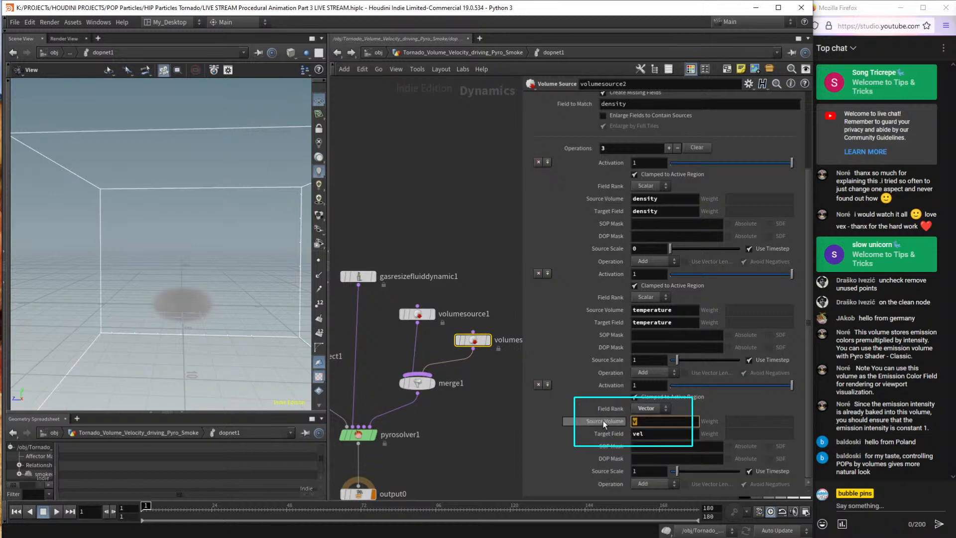
{"action": "key", "text": "Tab"}
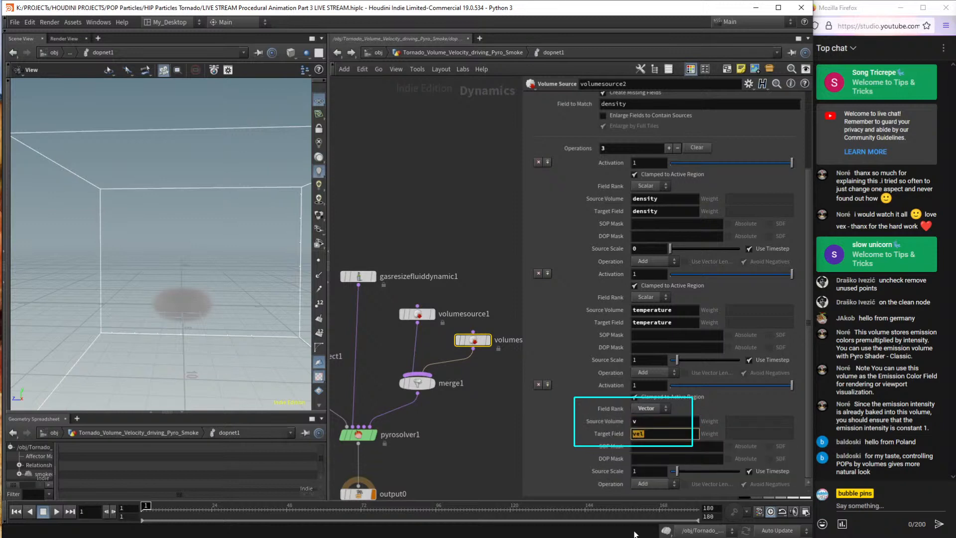
{"action": "left_click", "coordinate": [475, 428]}
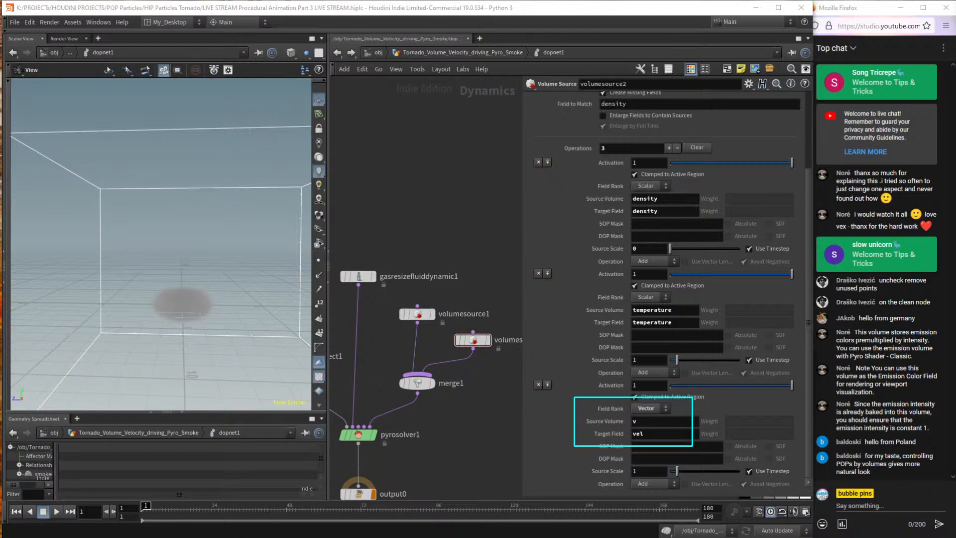
{"action": "left_click", "coordinate": [530, 211]}
{"action": "scroll", "coordinate": [530, 210], "scroll_direction": "up", "scroll_amount": 4}
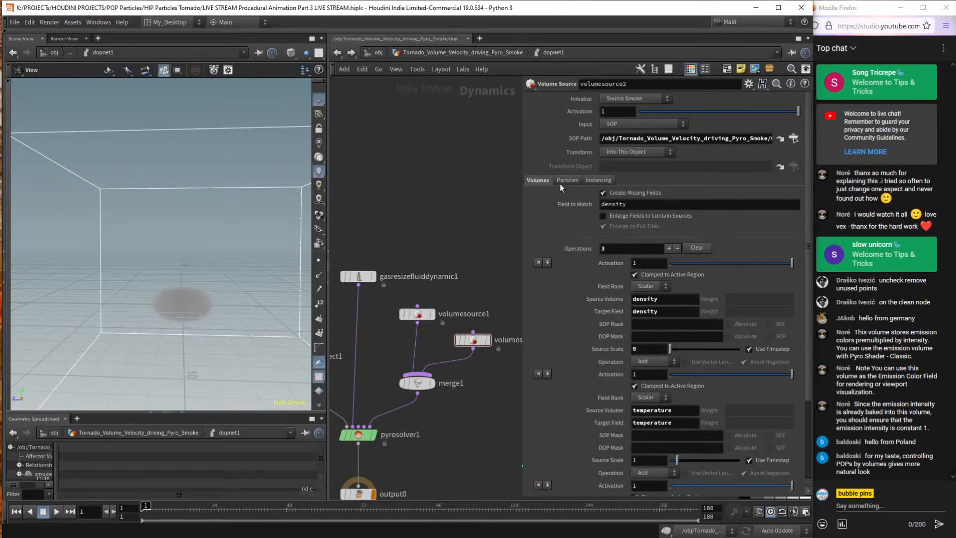
Return to the pyro smoke geometry network and inspect the volume names in VDB_Vector_Volume's node info.
{"action": "left_click", "coordinate": [458, 52]}
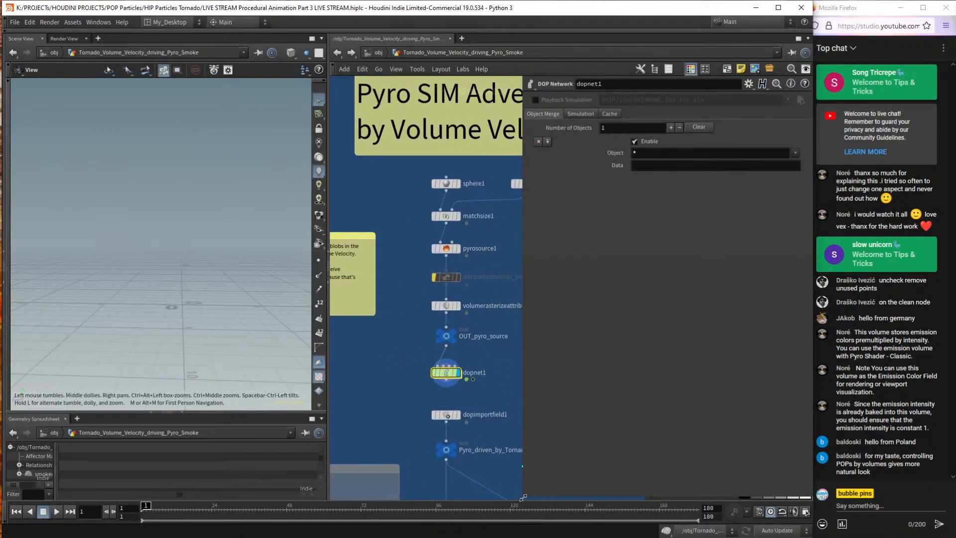
{"action": "left_click_drag", "start_coordinate": [524, 499], "coordinate": [569, 287]}
{"action": "key", "text": "2"}
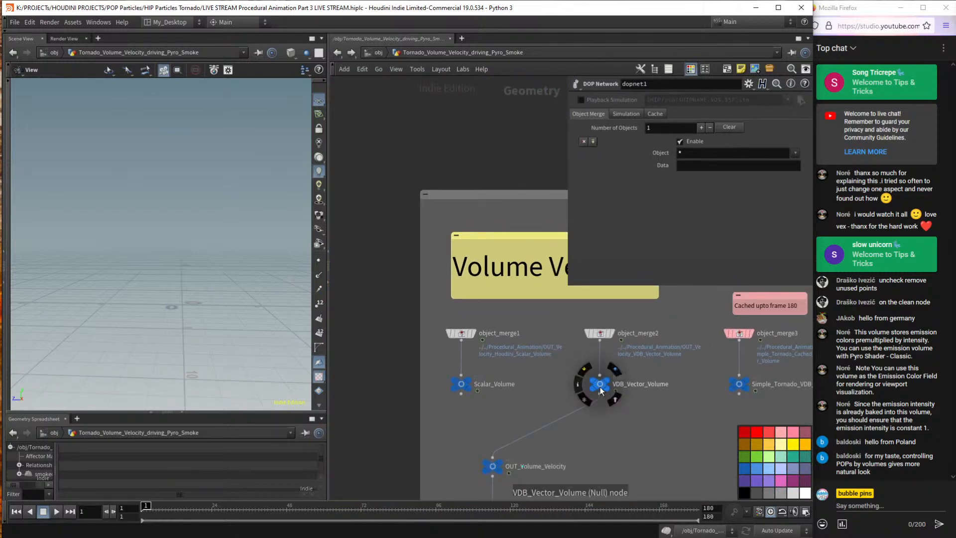
{"action": "left_click", "coordinate": [577, 384]}
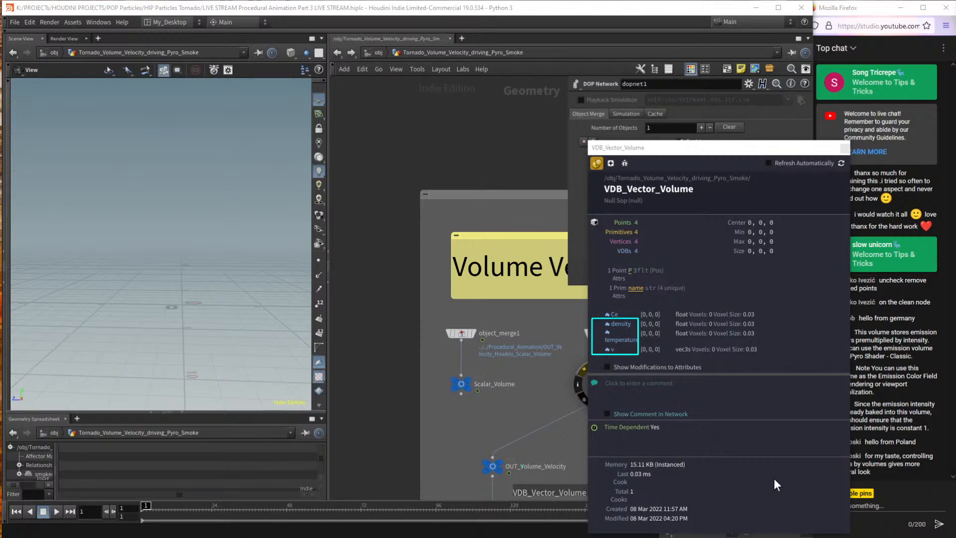
{"action": "key", "text": "c"}
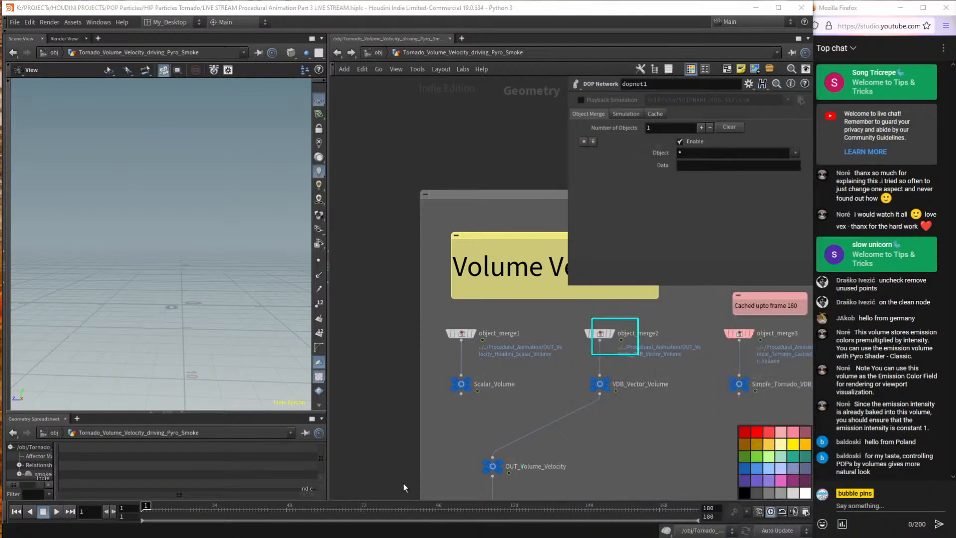
Reopen dopnet1, play the smoke simulation while checking volumesource2's operations, and examine the smoke's shape from a higher angle.
{"action": "key", "text": "f"}
{"action": "double_click", "coordinate": [453, 278]}
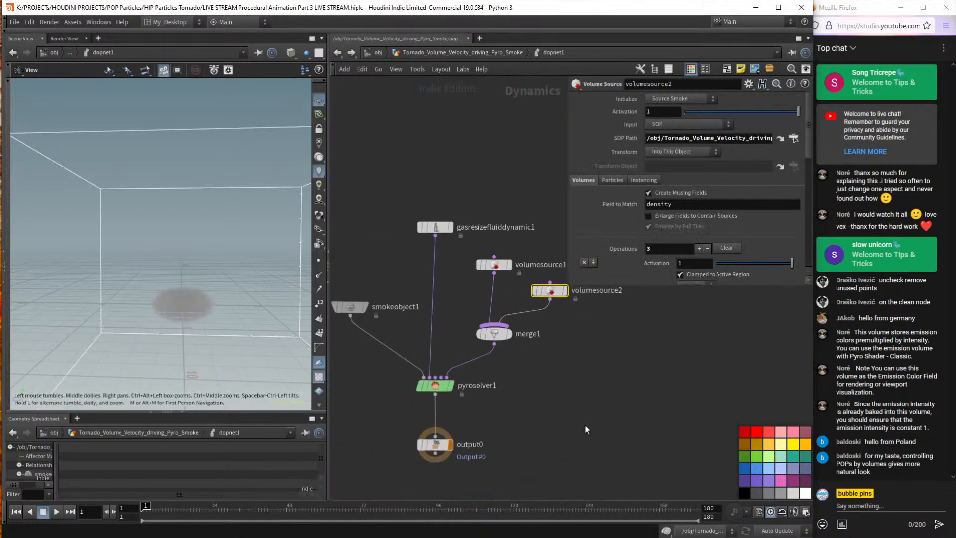
{"action": "key", "text": "Up"}
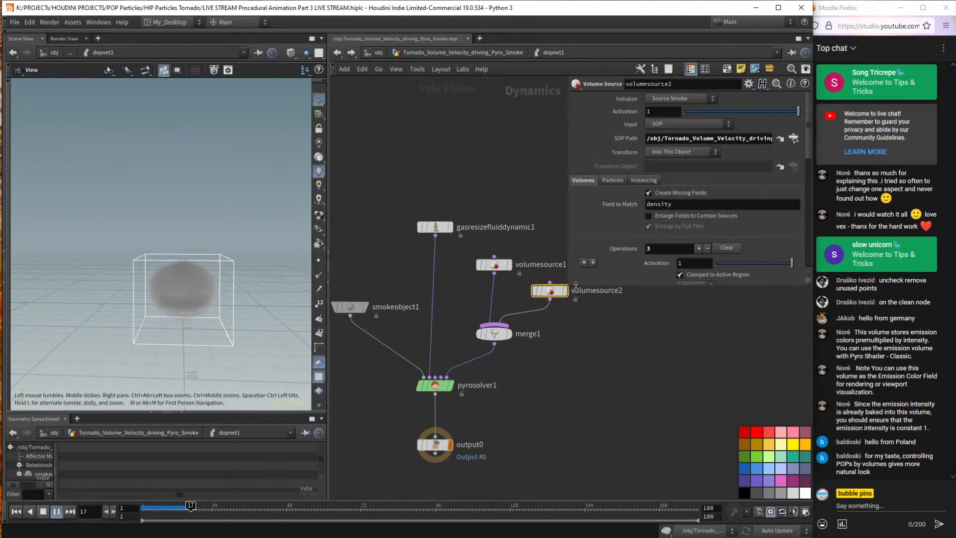
{"action": "left_click_drag", "start_coordinate": [576, 284], "coordinate": [597, 443]}
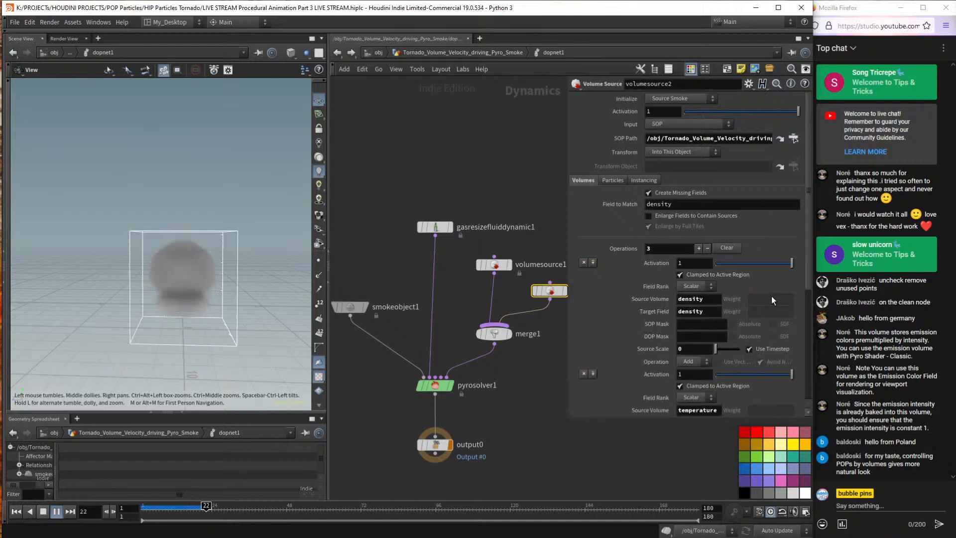
{"action": "scroll", "coordinate": [807, 381], "scroll_direction": "down", "scroll_amount": 3}
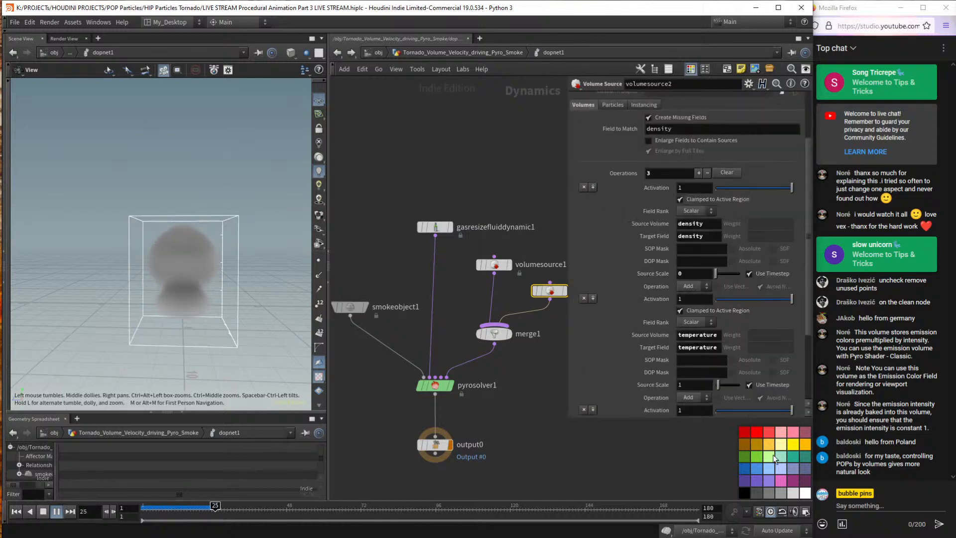
{"action": "scroll", "coordinate": [771, 447], "scroll_direction": "down", "scroll_amount": 4}
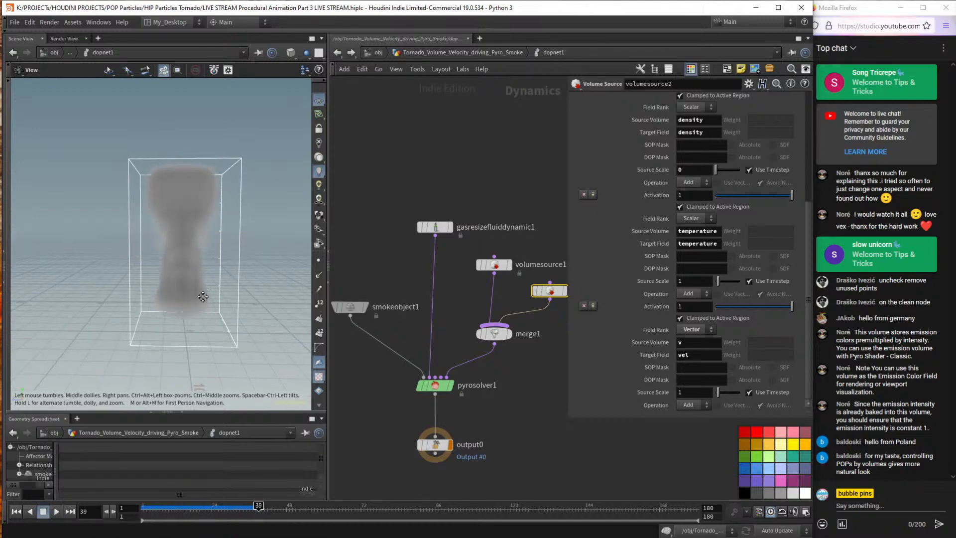
{"action": "left_click_drag", "start_coordinate": [201, 296], "coordinate": [177, 290]}
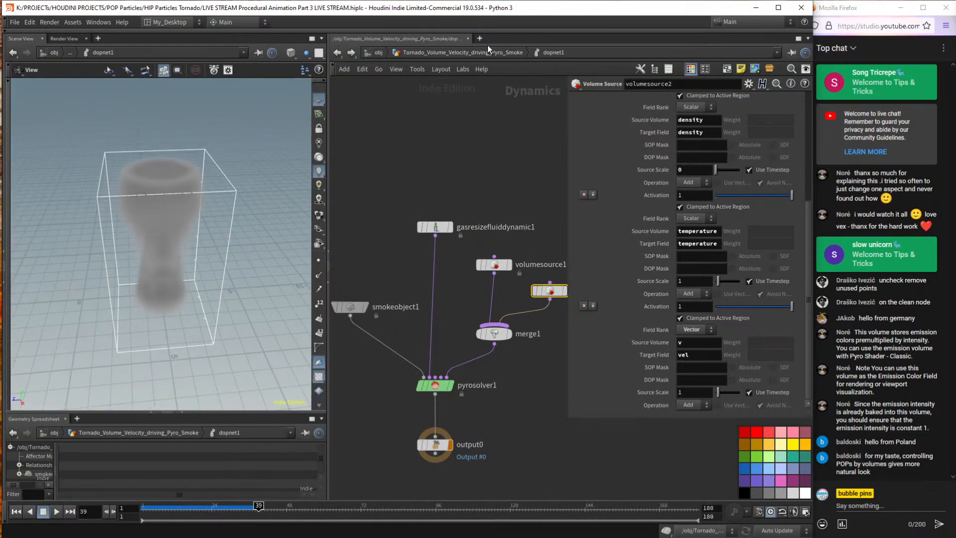
Return to the pyro smoke geometry network and display VDB_Vector_Volume to examine the tornado's velocity volume at frame 39.
{"action": "left_click", "coordinate": [470, 52]}
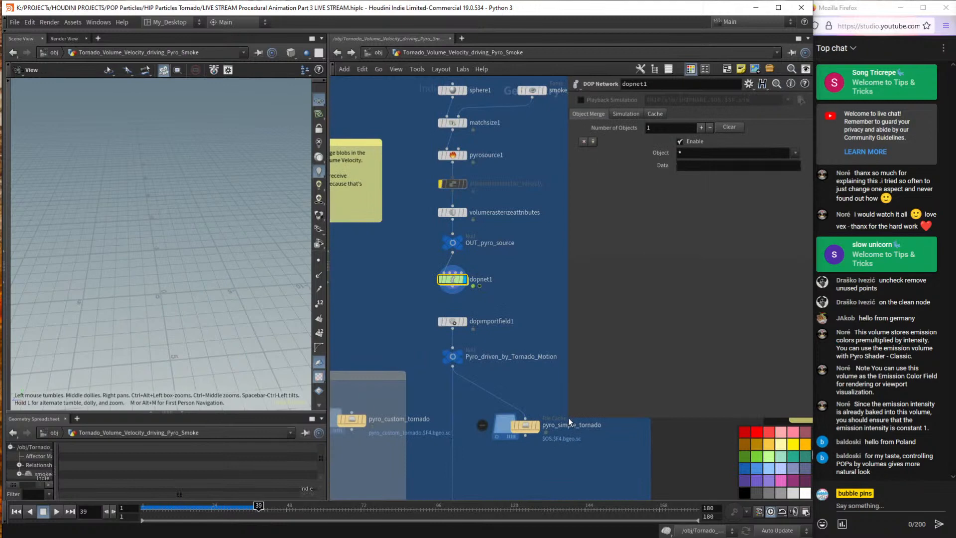
{"action": "key", "text": "p"}
{"action": "scroll", "coordinate": [562, 309], "scroll_direction": "down", "scroll_amount": 3}
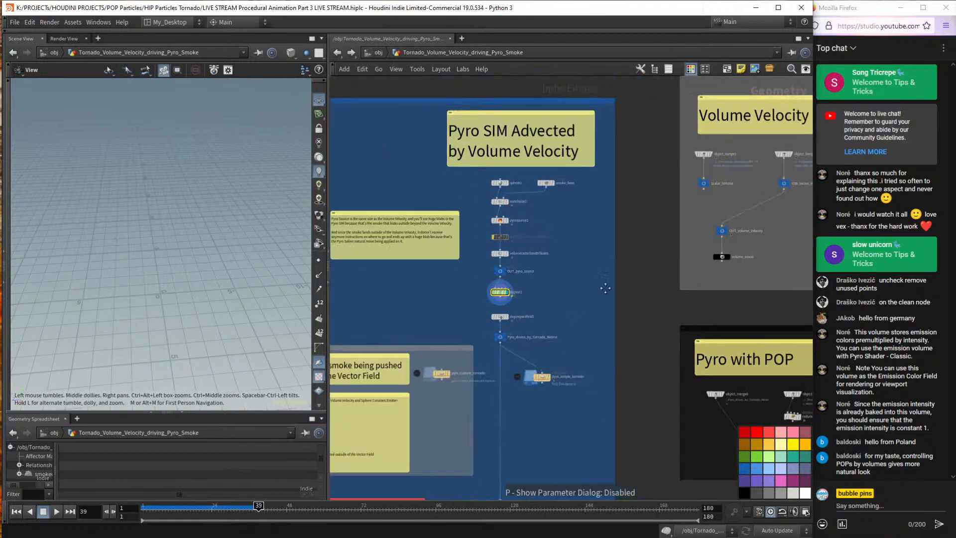
{"action": "middle_click_drag", "start_coordinate": [604, 288], "coordinate": [471, 349]}
{"action": "scroll", "coordinate": [699, 224], "scroll_direction": "up", "scroll_amount": 3}
{"action": "scroll", "coordinate": [650, 224], "scroll_direction": "up", "scroll_amount": 2}
{"action": "left_click", "coordinate": [593, 279]}
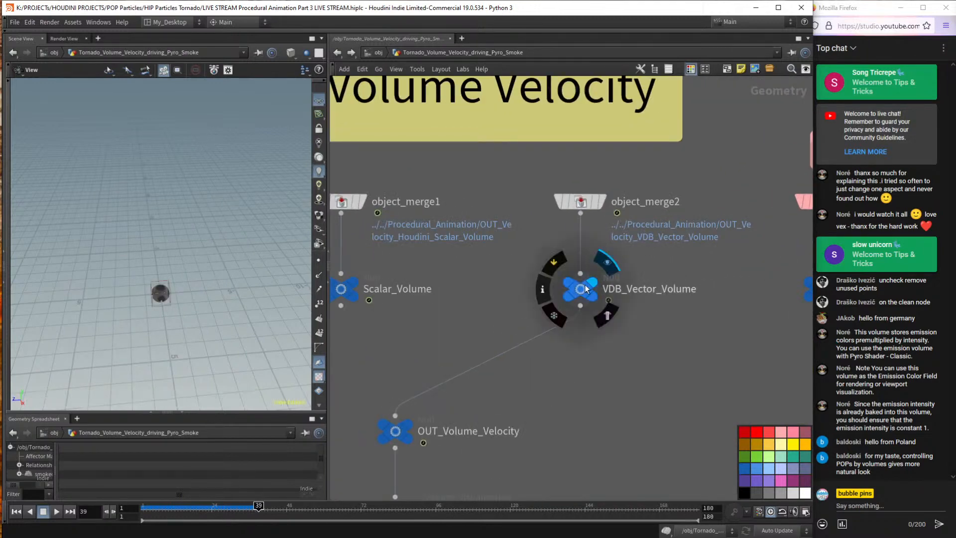
{"action": "left_click", "coordinate": [580, 289]}
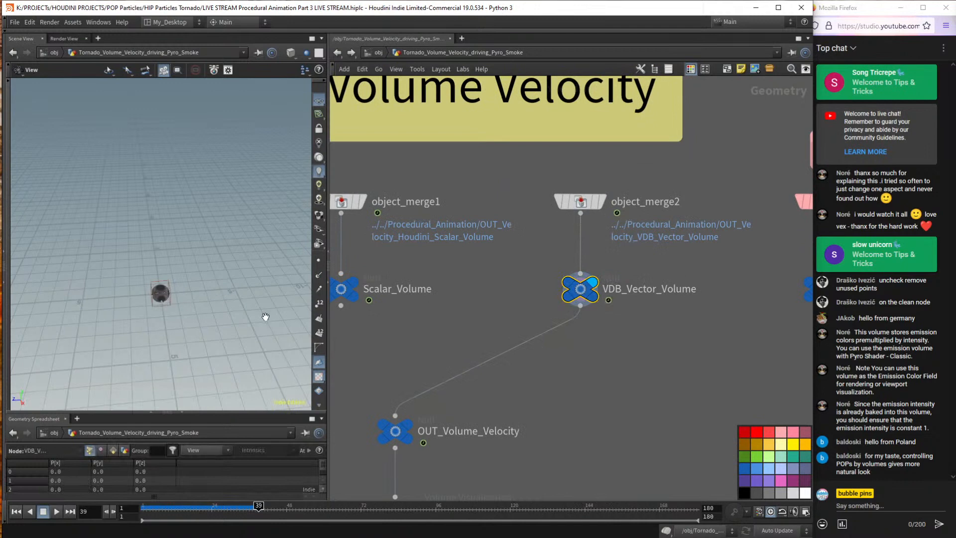
{"action": "left_click_drag", "start_coordinate": [184, 299], "coordinate": [139, 308]}
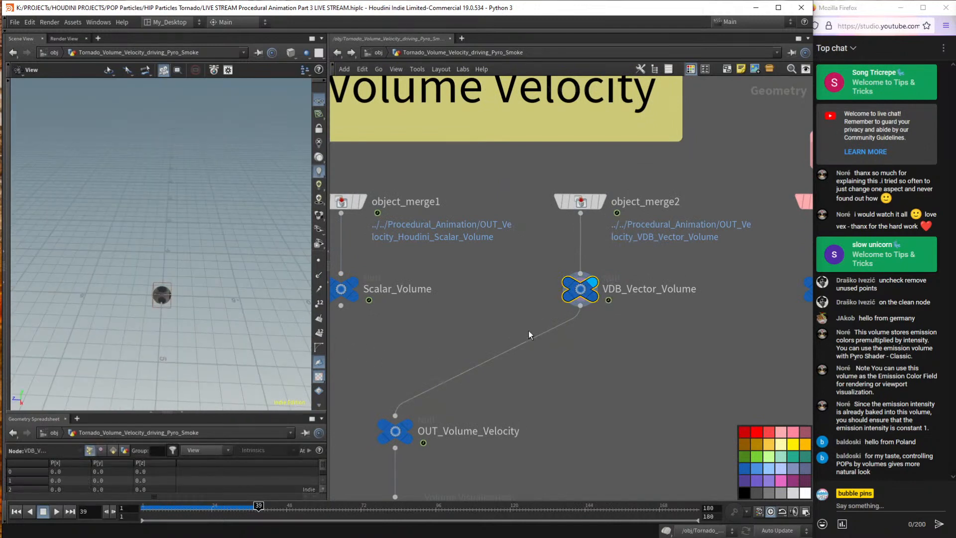
Display dopimportfield1's smoke, then reopen dopnet1 and examine the simulation closer from a lower angle.
{"action": "middle_click_drag", "start_coordinate": [437, 309], "coordinate": [621, 249]}
{"action": "middle_click_drag", "start_coordinate": [398, 344], "coordinate": [608, 303]}
{"action": "middle_click_drag", "start_coordinate": [335, 410], "coordinate": [615, 305]}
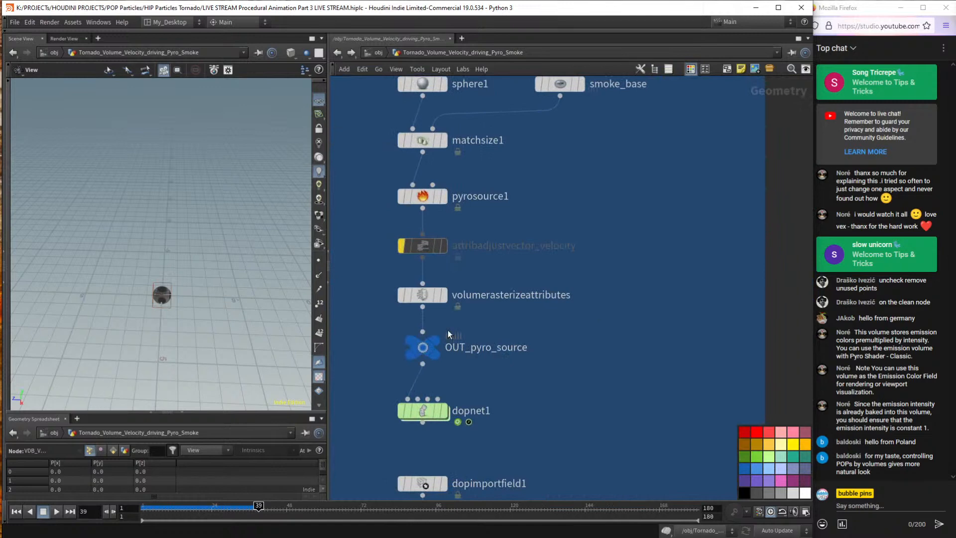
{"action": "left_click", "coordinate": [446, 481]}
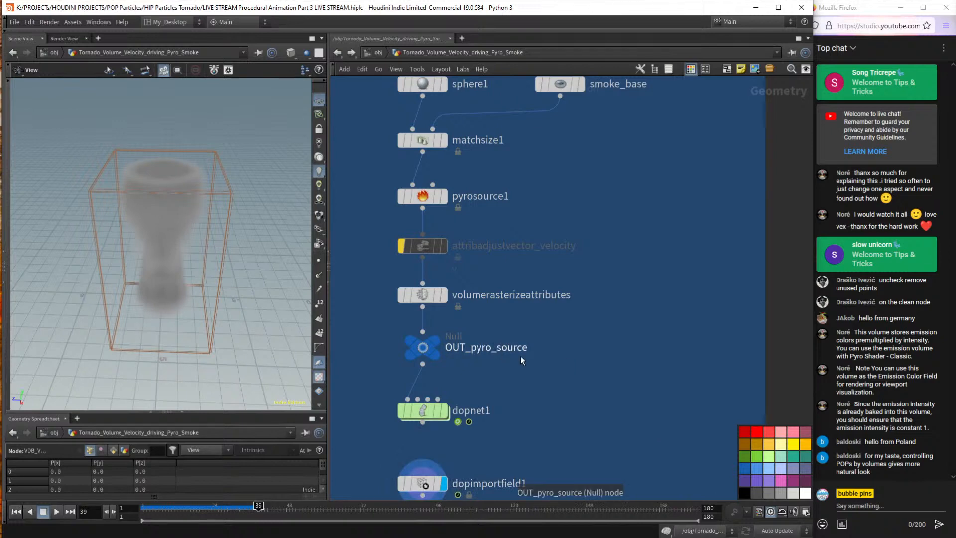
{"action": "mouse_move", "coordinate": [446, 414]}
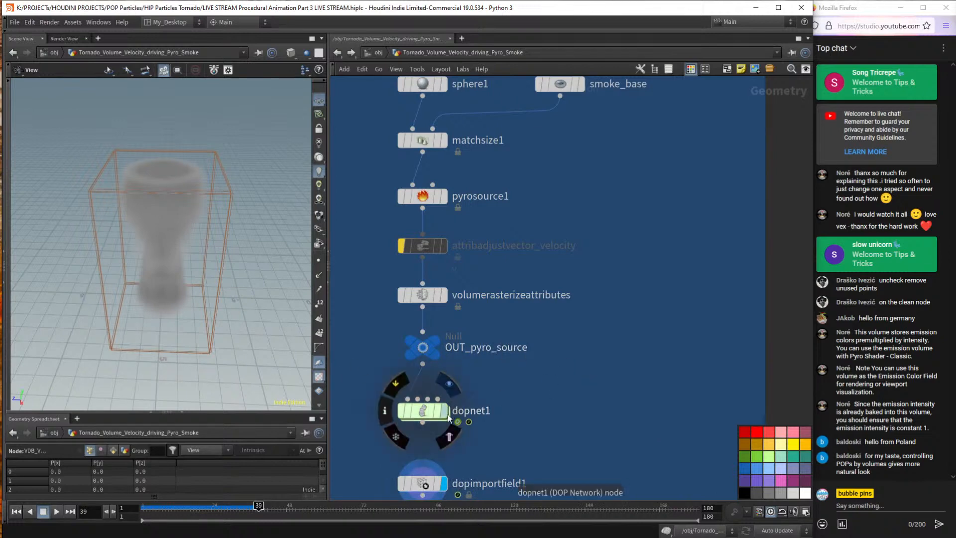
{"action": "double_click", "coordinate": [444, 414]}
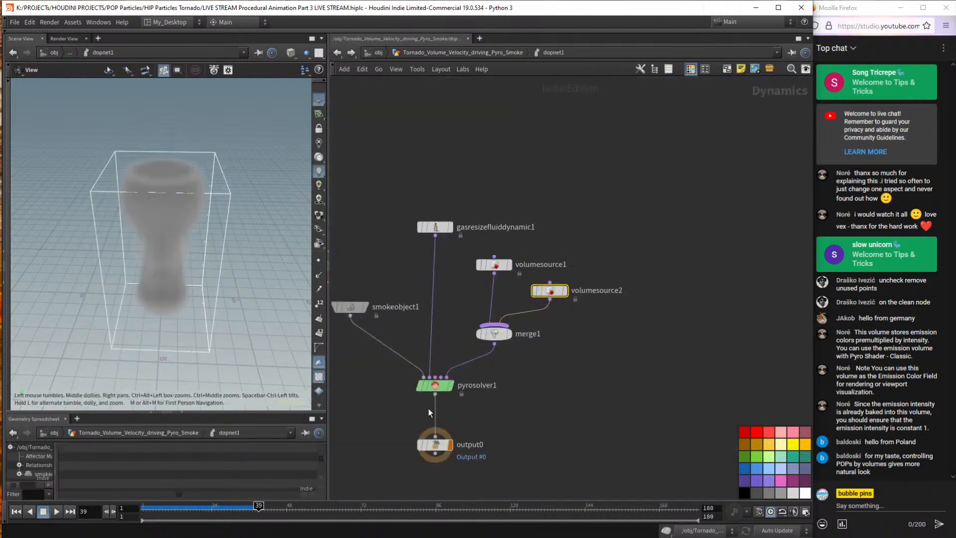
{"action": "left_click_drag", "start_coordinate": [151, 284], "coordinate": [203, 318]}
{"action": "scroll", "coordinate": [200, 312], "scroll_direction": "up", "scroll_amount": 3}
{"action": "middle_click_drag", "start_coordinate": [374, 362], "coordinate": [467, 358]}
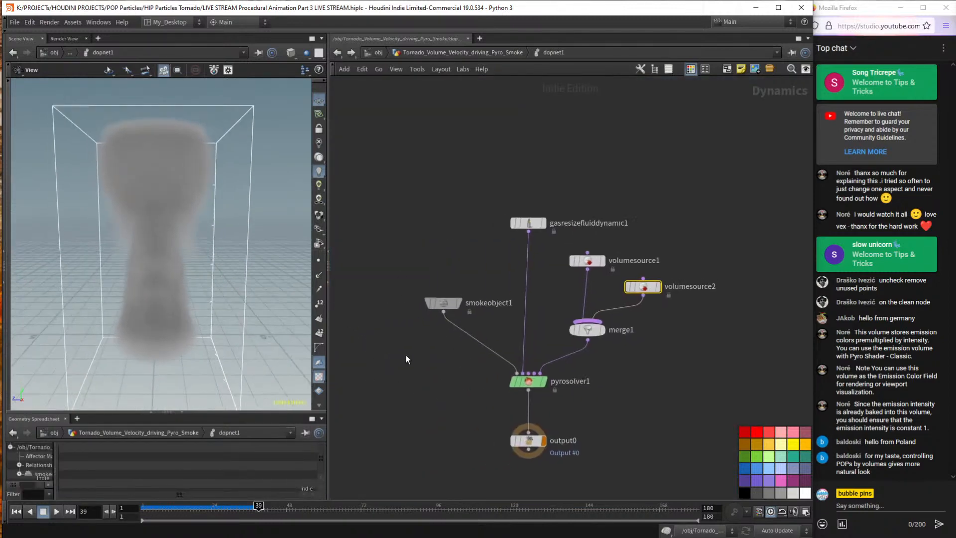
Review the parameters of pyrosolver1 and the Initial Data settings of smokeobject1.
{"action": "left_click_drag", "start_coordinate": [432, 309], "coordinate": [439, 301]}
{"action": "middle_click_drag", "start_coordinate": [470, 348], "coordinate": [414, 345]}
{"action": "left_click_drag", "start_coordinate": [423, 384], "coordinate": [465, 371]}
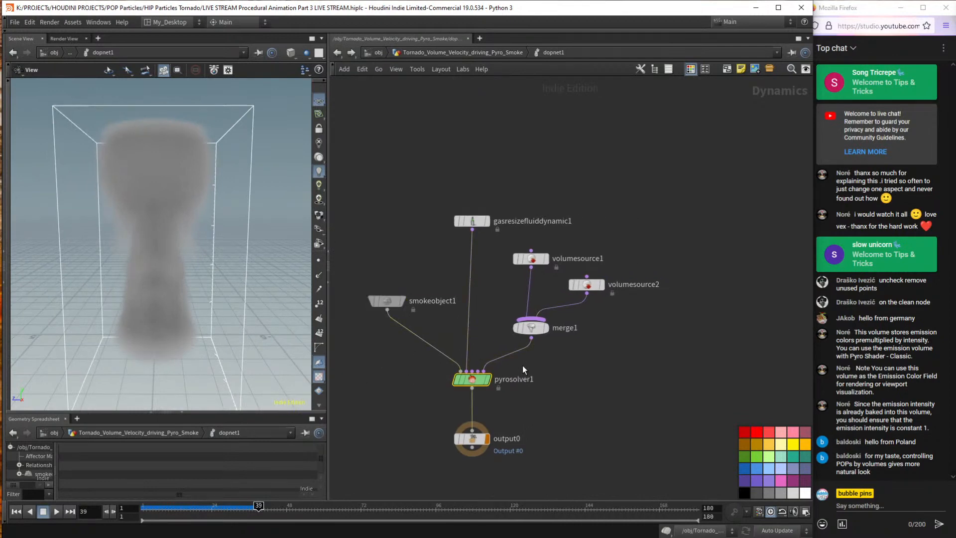
{"action": "key", "text": "p"}
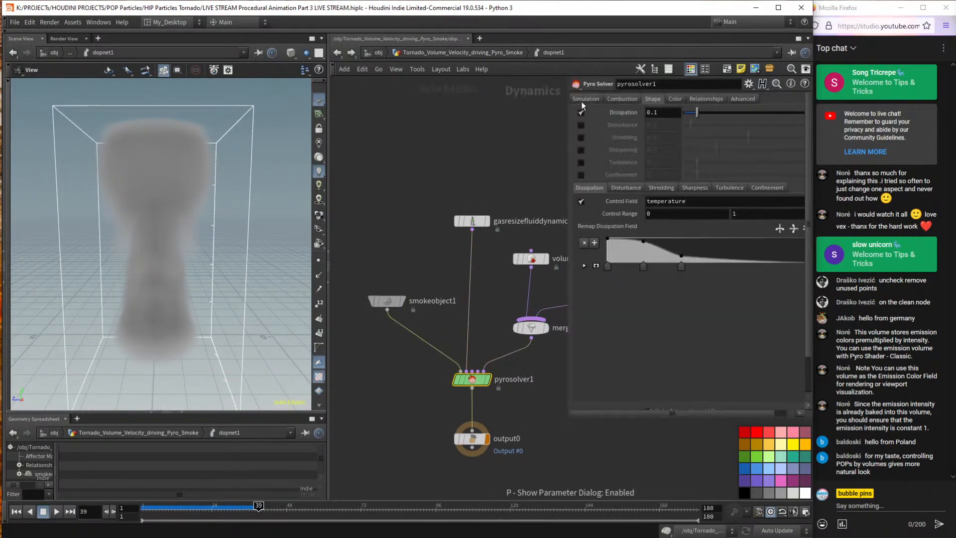
{"action": "left_click_drag", "start_coordinate": [368, 263], "coordinate": [409, 305]}
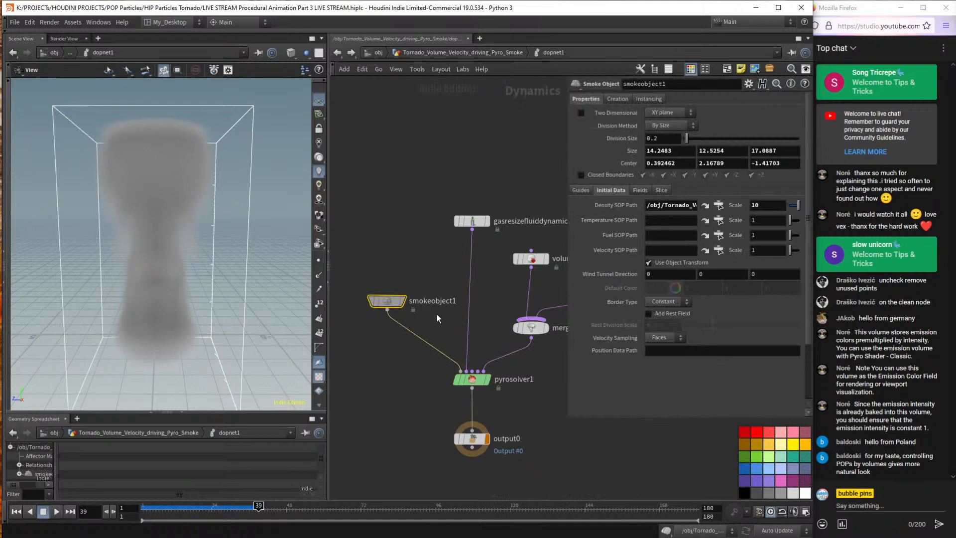
Set the Buoyancy Lift of pyrosolver1 to 0.
{"action": "left_click_drag", "start_coordinate": [421, 395], "coordinate": [514, 355]}
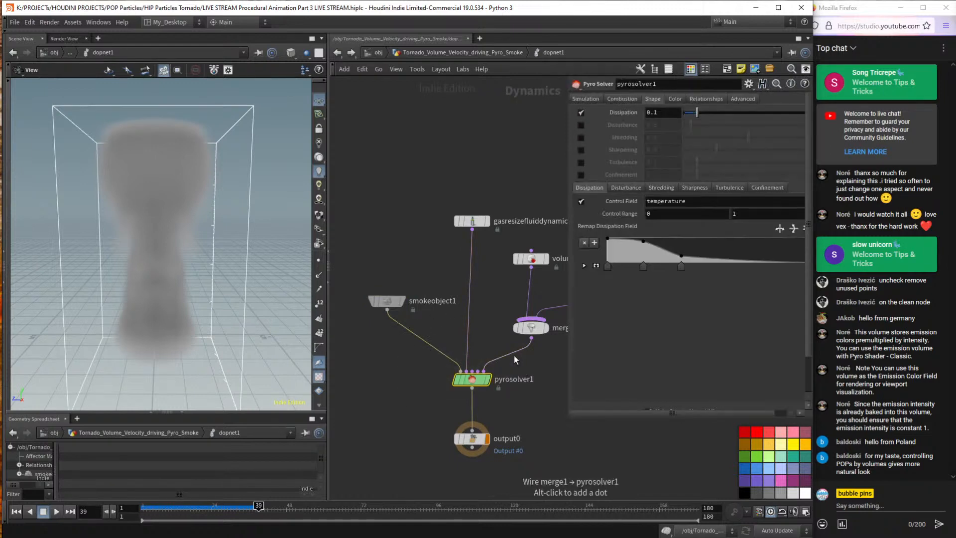
{"action": "left_click", "coordinate": [586, 99]}
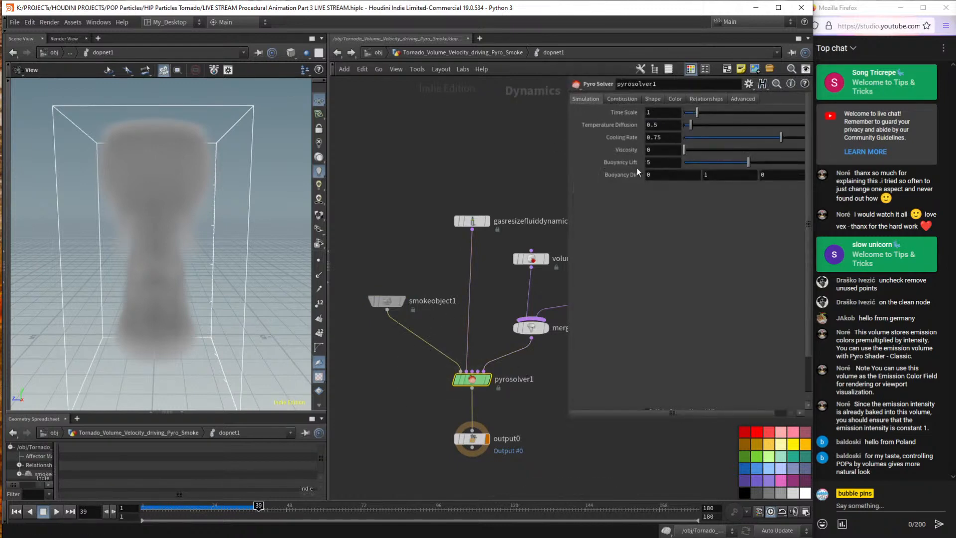
{"action": "left_click_drag", "start_coordinate": [656, 163], "coordinate": [612, 158]}
{"action": "type", "text": "0"}
{"action": "key", "text": "Return"}
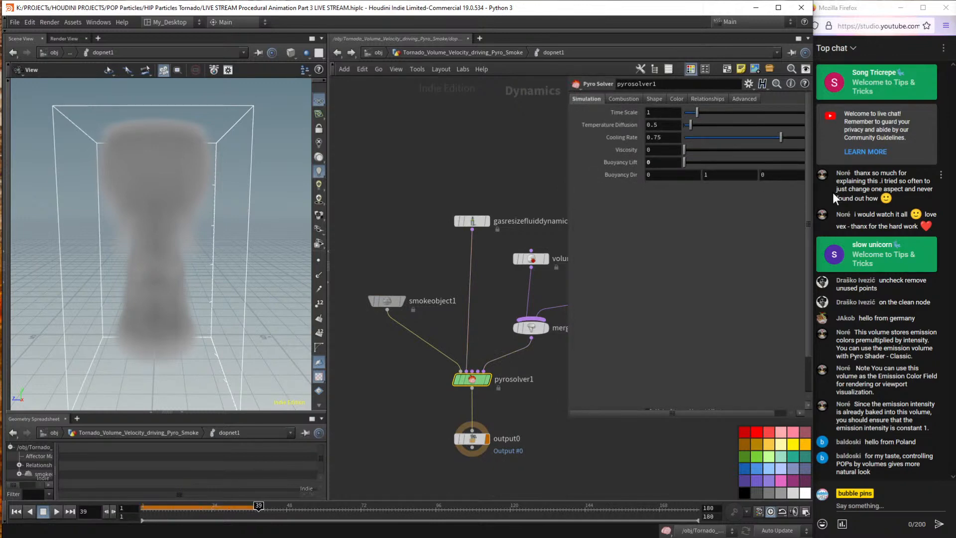
Play the smoke simulation from frame 1, viewing it from a higher angle, and rewind to the start.
{"action": "key", "text": "ctrl+Left"}
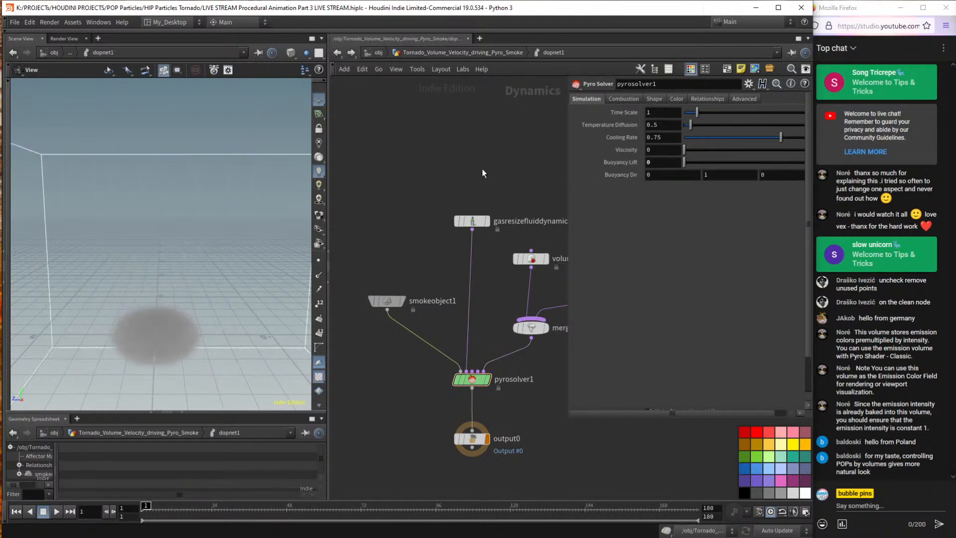
{"action": "left_click_drag", "start_coordinate": [131, 311], "coordinate": [176, 332]}
{"action": "key", "text": "Up"}
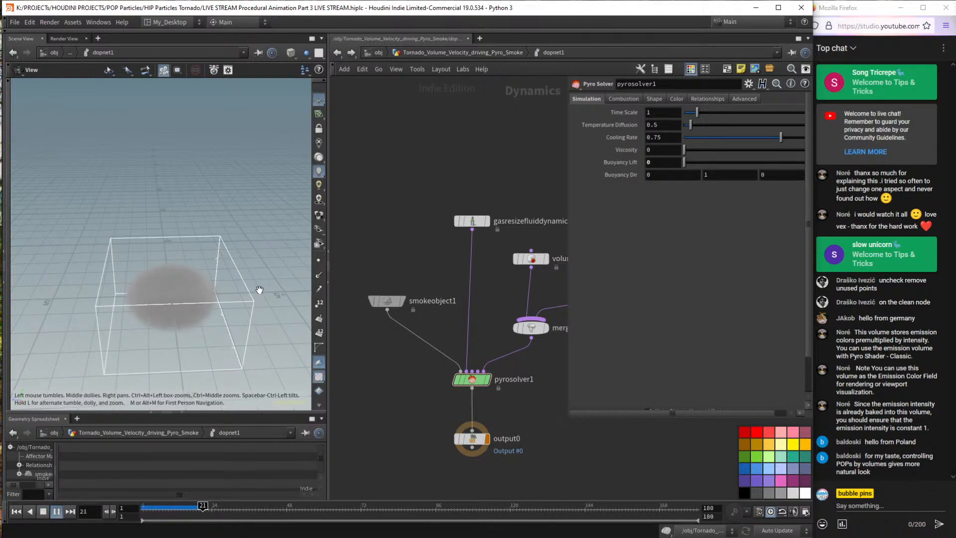
{"action": "key", "text": "Up"}
{"action": "key", "text": "ctrl+Up"}
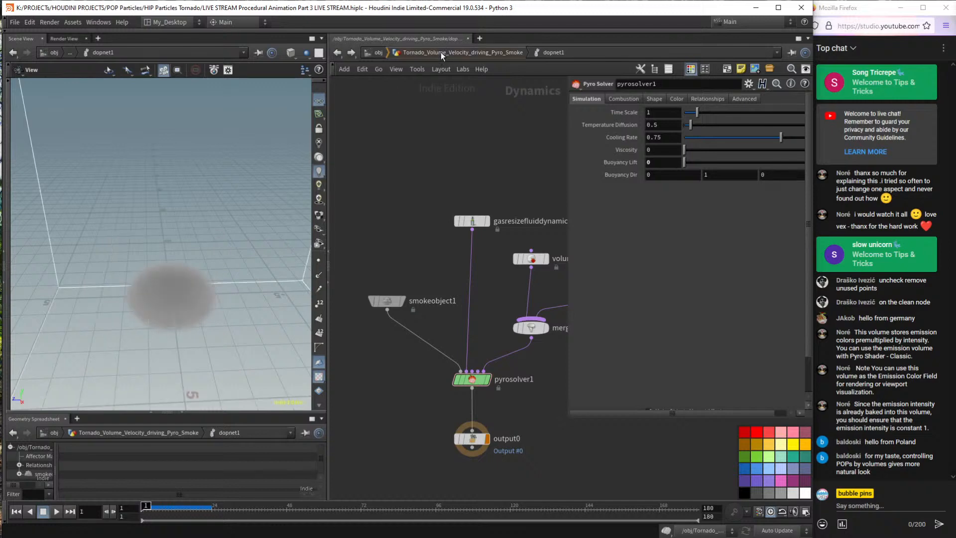
Return to the pyro smoke geometry network, play VDB_Vector_Volume's tornado motion, and try jumping ahead to frame 132.
{"action": "left_click", "coordinate": [440, 52]}
{"action": "scroll", "coordinate": [479, 228], "scroll_direction": "down", "scroll_amount": 5}
{"action": "left_click_drag", "start_coordinate": [568, 417], "coordinate": [597, 195]}
{"action": "middle_click_drag", "start_coordinate": [667, 274], "coordinate": [441, 411]}
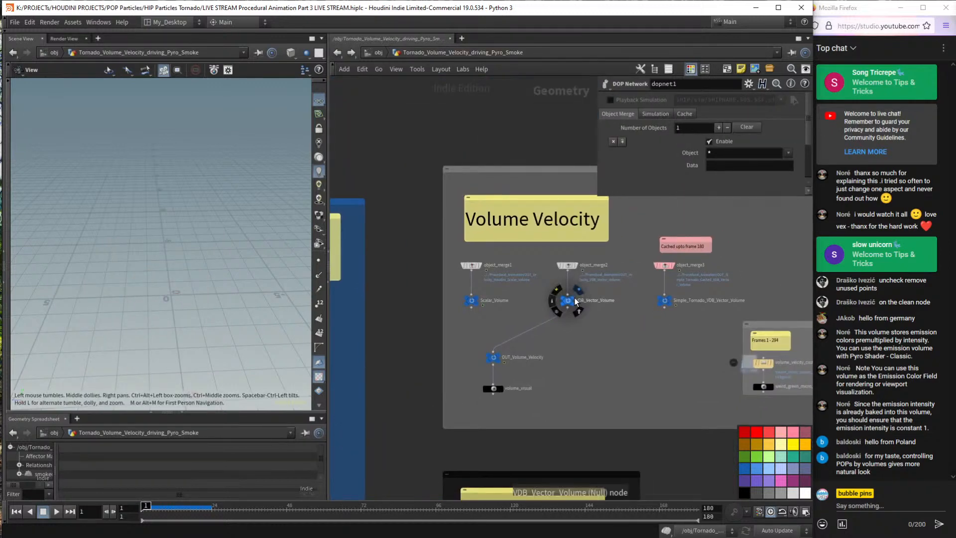
{"action": "left_click", "coordinate": [575, 299]}
{"action": "key", "text": "Up"}
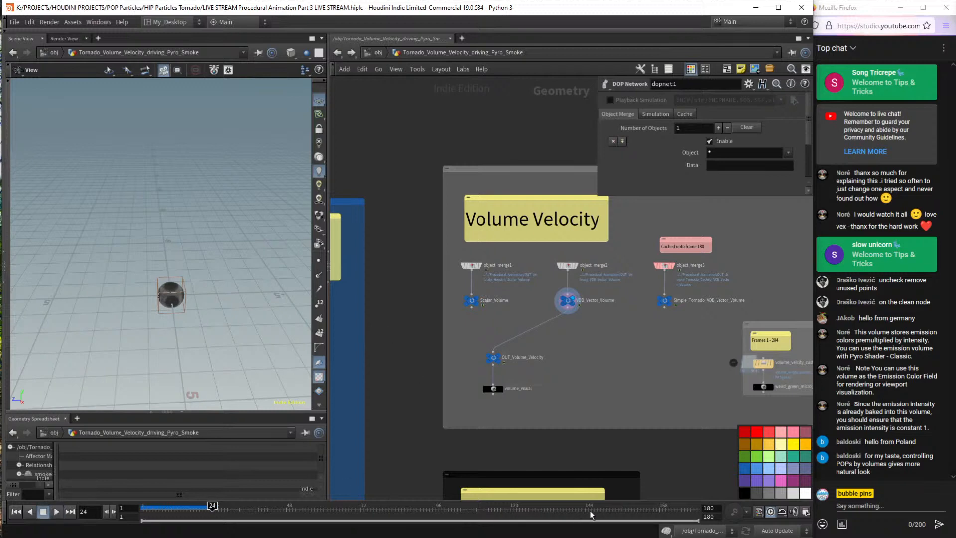
{"action": "left_click", "coordinate": [542, 510]}
{"action": "left_click", "coordinate": [549, 511]}
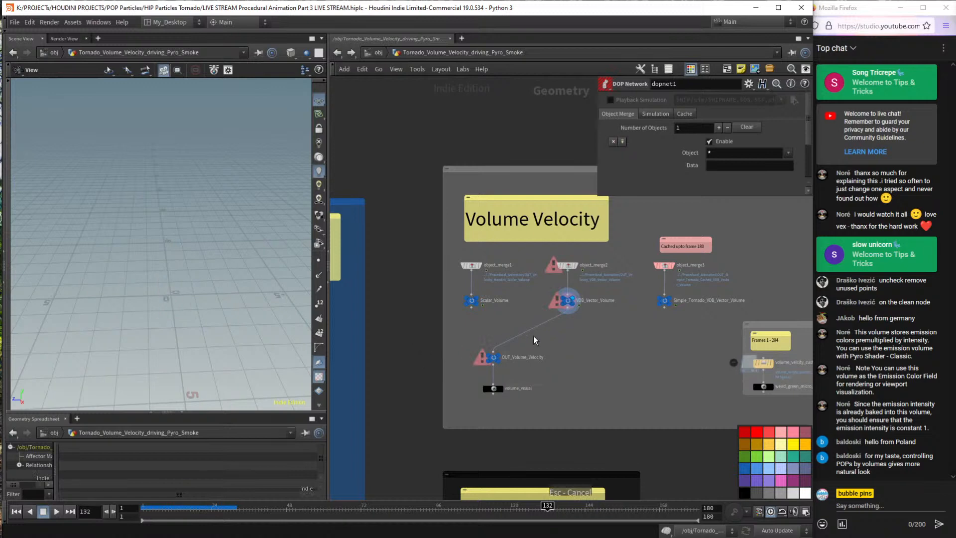
Play Simple_Tornado_VDB_Vector_Volume from frame 1, and try jumping ahead to frame 103 before cancelling the cook.
{"action": "key", "text": "ctrl+Up"}
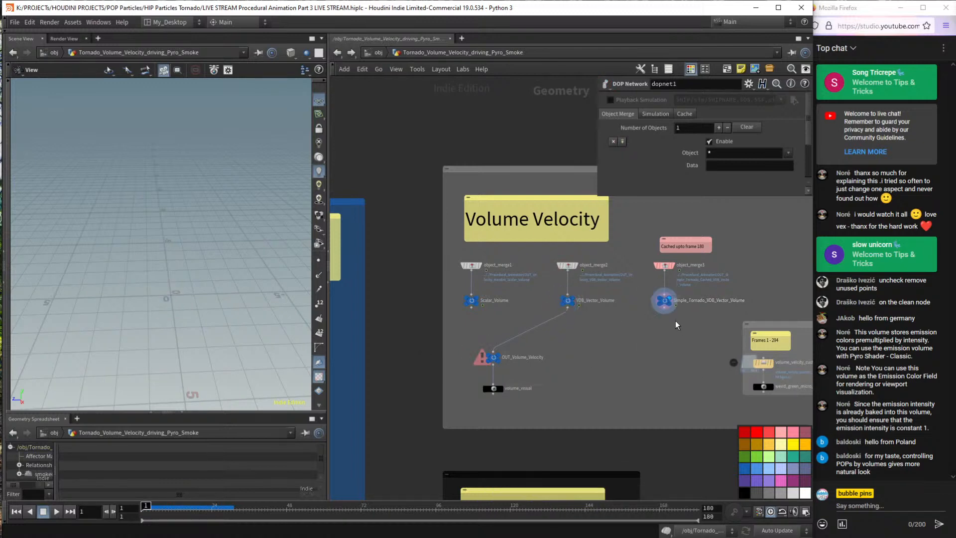
{"action": "key", "text": "Up"}
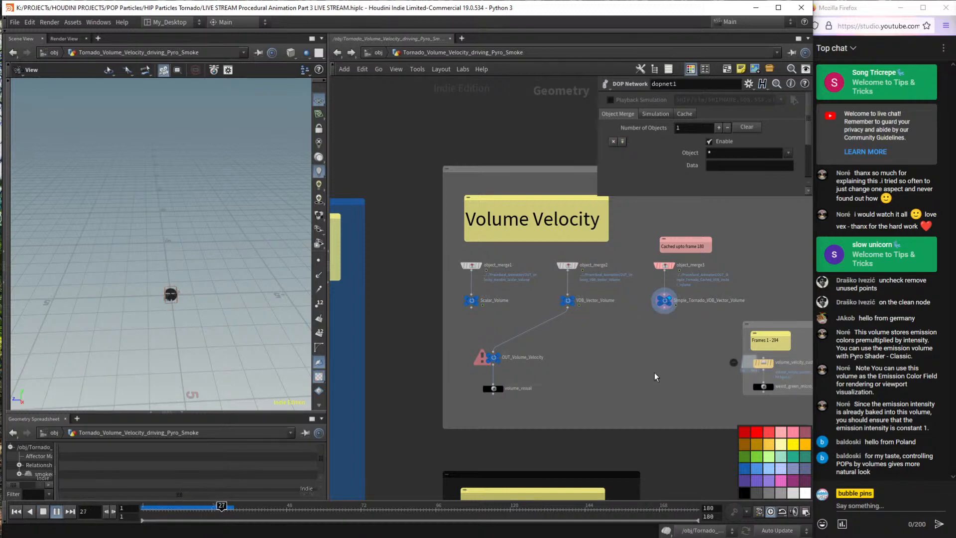
{"action": "key", "text": "Up"}
{"action": "left_click", "coordinate": [247, 514]}
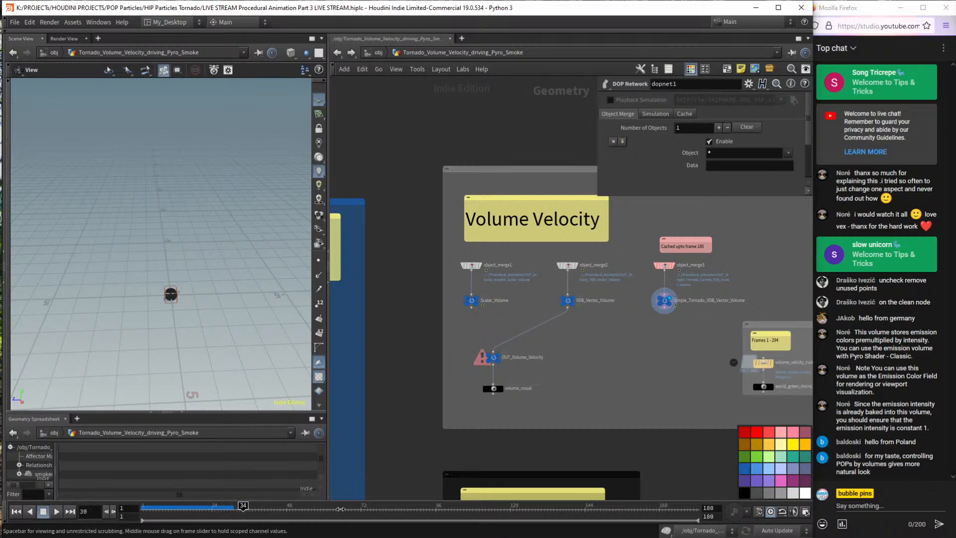
{"action": "left_click", "coordinate": [466, 498]}
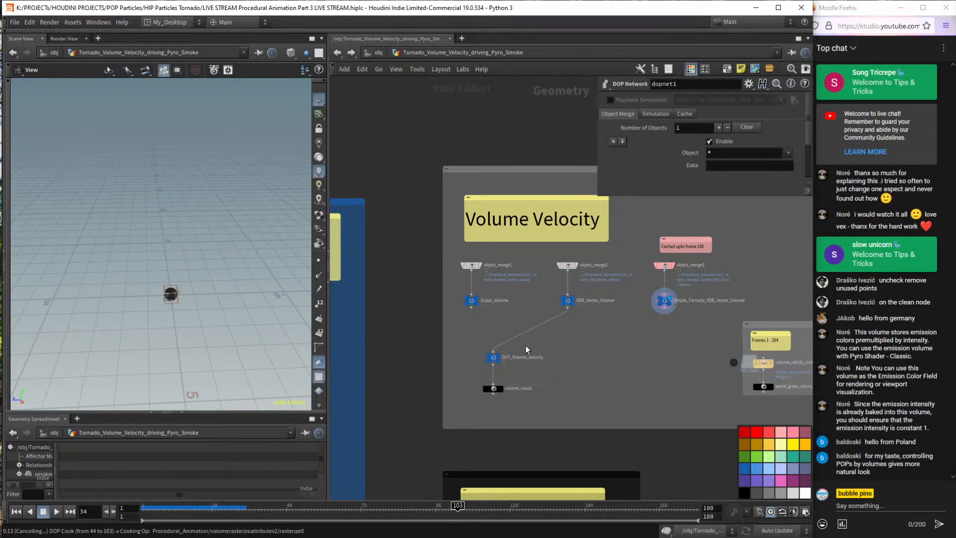
{"action": "key", "text": "Escape"}
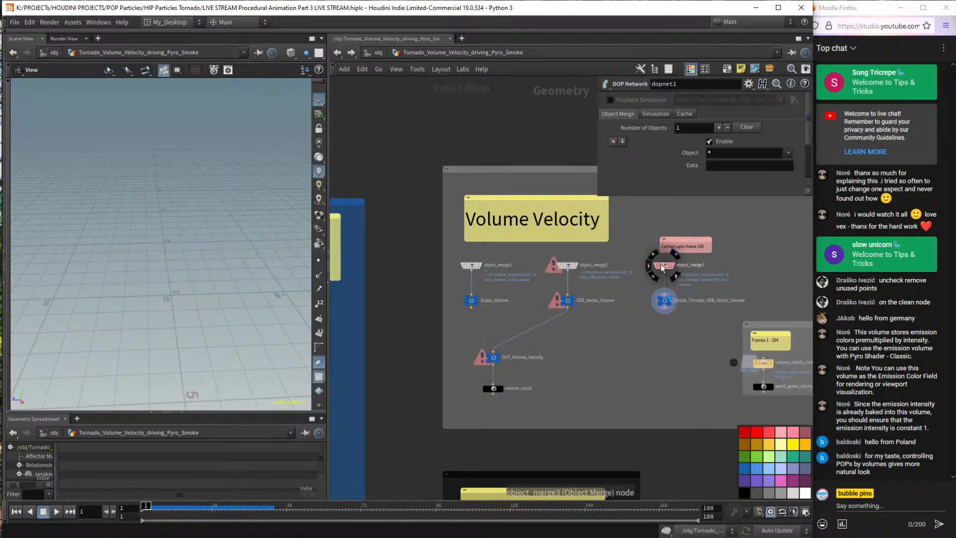
Follow object_merge3 to its source in Procedural_Animation and inspect the exponential_tornado_POP file cache in the Simple Tornado Cached group.
{"action": "left_click", "coordinate": [663, 266]}
{"action": "left_click", "coordinate": [771, 126]}
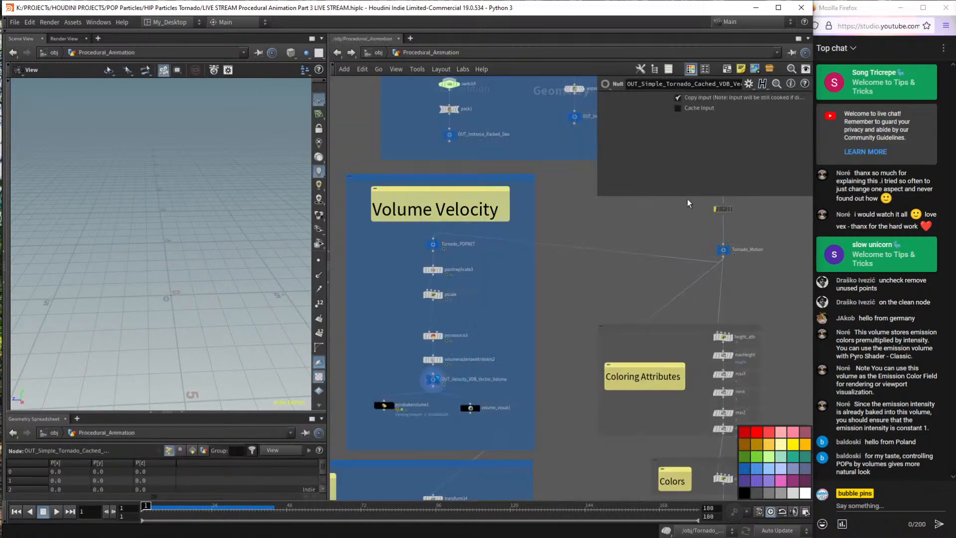
{"action": "scroll", "coordinate": [513, 364], "scroll_direction": "down", "scroll_amount": 5}
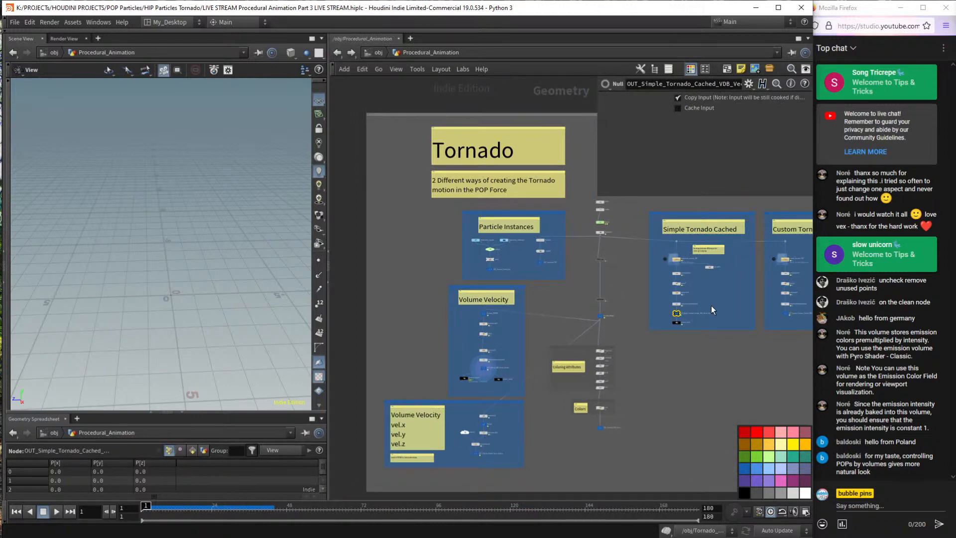
{"action": "scroll", "coordinate": [711, 305], "scroll_direction": "up", "scroll_amount": 8}
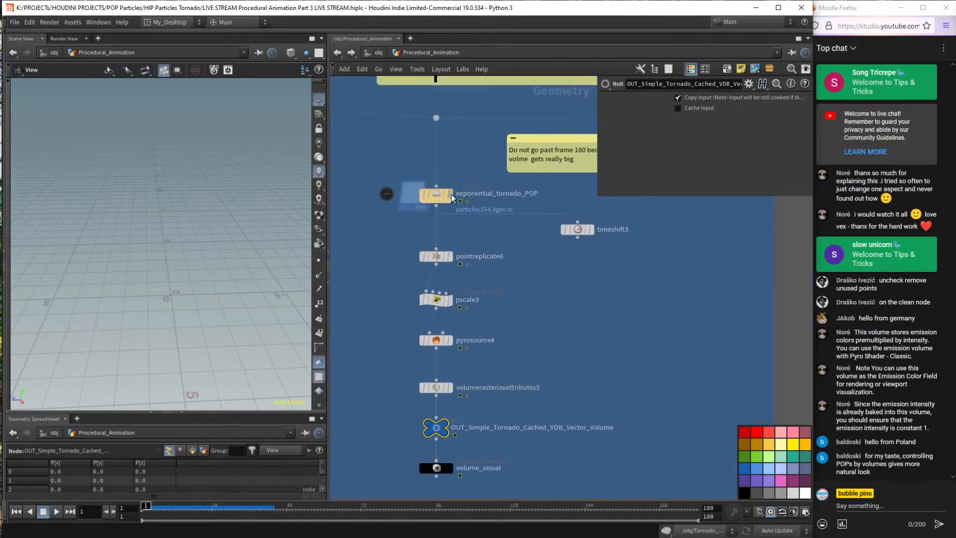
{"action": "left_click", "coordinate": [438, 194]}
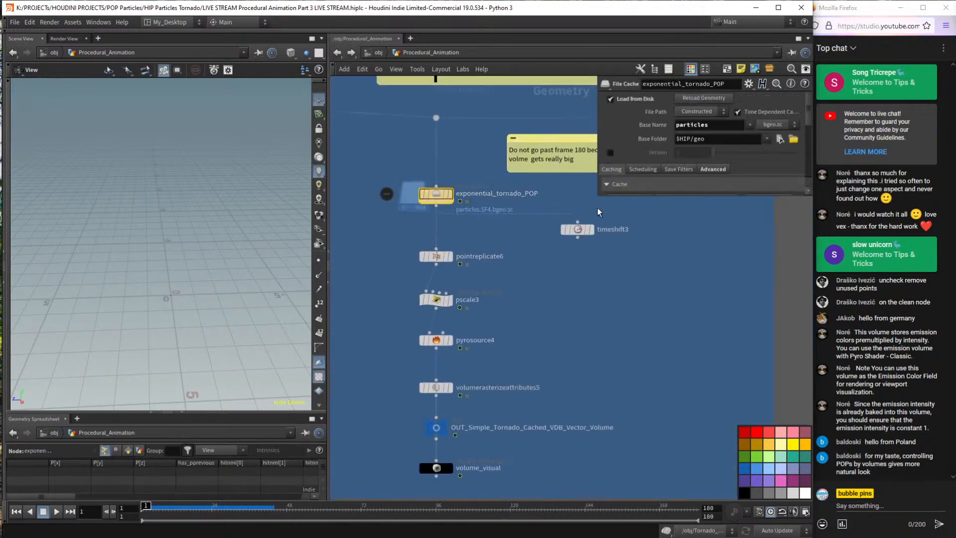
{"action": "left_click_drag", "start_coordinate": [632, 196], "coordinate": [624, 219]}
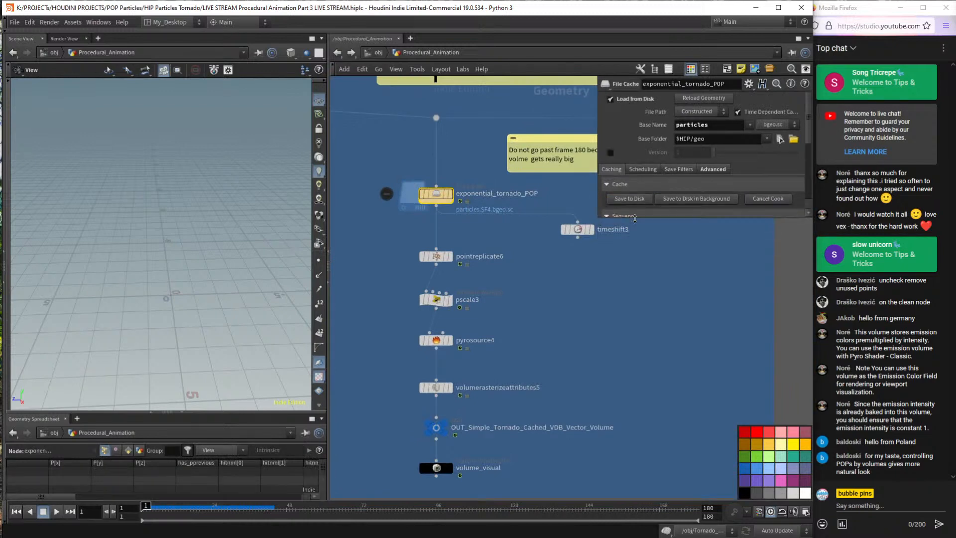
{"action": "middle_click_drag", "start_coordinate": [529, 404], "coordinate": [575, 303]}
Display OUT_Simple_Tornado_Cached_VDB_Vector_Volume, play its cached motion including the frames around 115, and rewind to frame 1.
{"action": "left_click", "coordinate": [491, 321]}
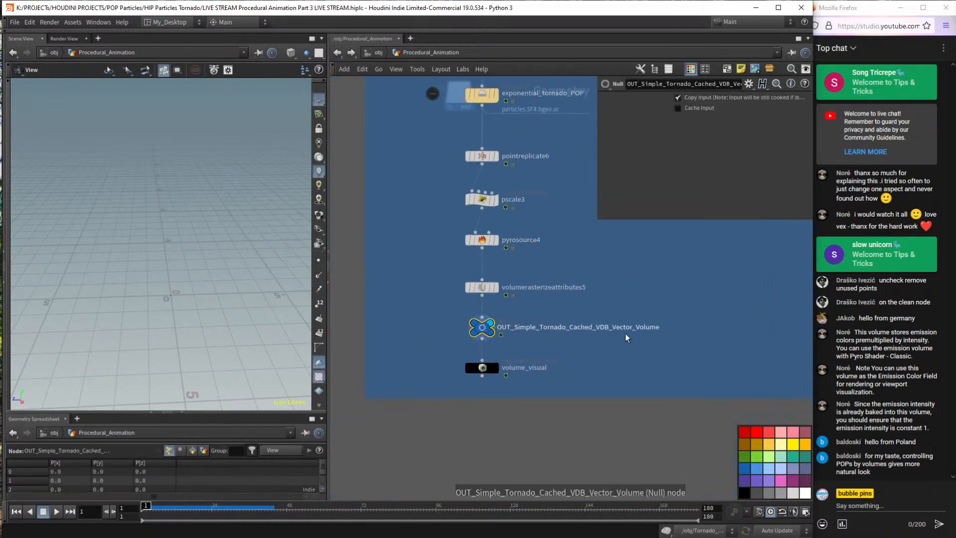
{"action": "key", "text": "Up"}
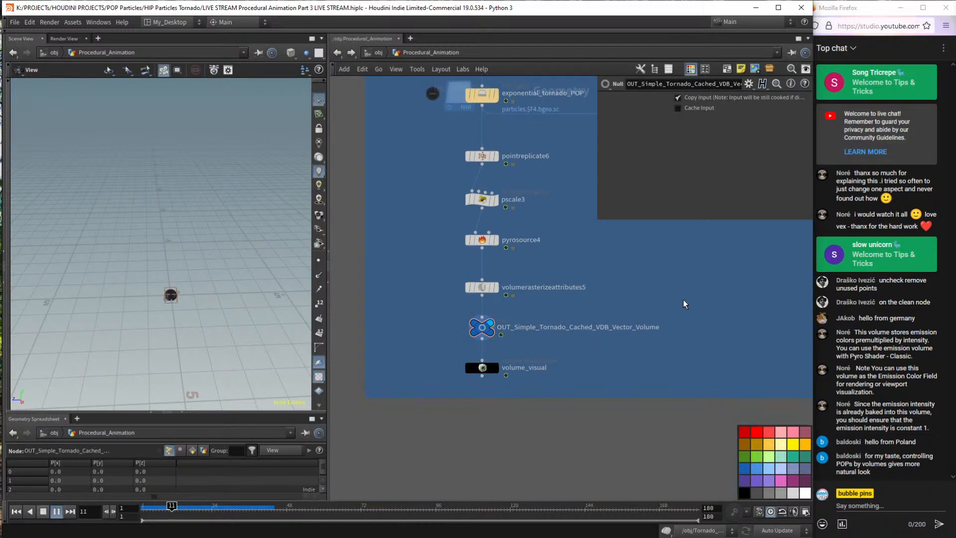
{"action": "key", "text": "Up"}
{"action": "left_click", "coordinate": [489, 510]}
{"action": "key", "text": "Up"}
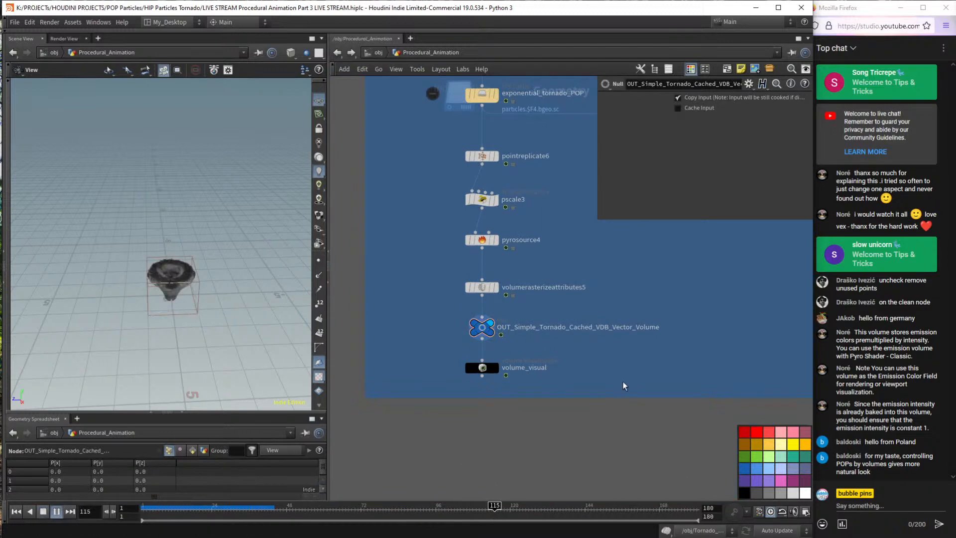
{"action": "key", "text": "ctrl+Up"}
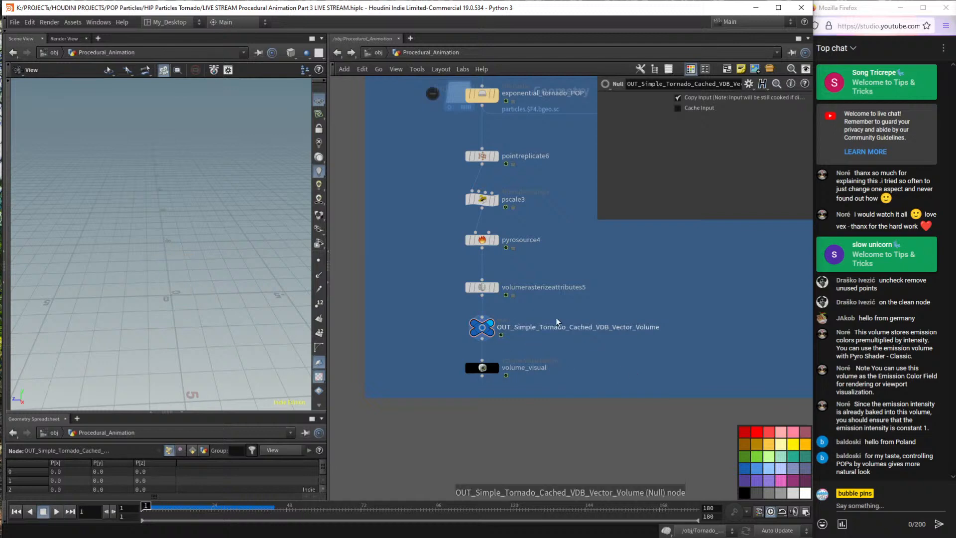
Copy the OUT_Simple_Tornado_Cached_VDB_Vector_Volume node and go up to the object level.
{"action": "scroll", "coordinate": [556, 317], "scroll_direction": "down", "scroll_amount": 3}
{"action": "scroll", "coordinate": [589, 297], "scroll_direction": "up", "scroll_amount": 3}
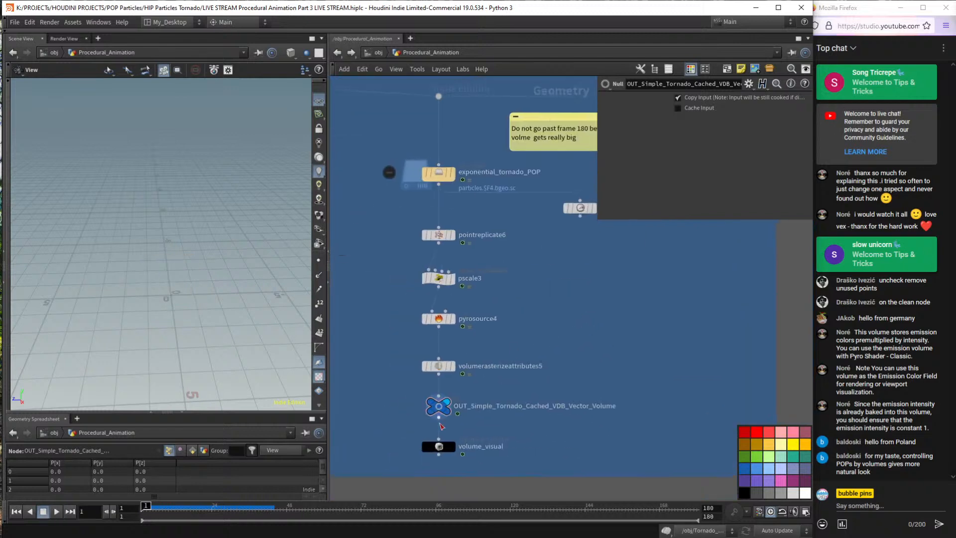
{"action": "left_click_drag", "start_coordinate": [480, 436], "coordinate": [387, 381]}
{"action": "key", "text": "ctrl+c"}
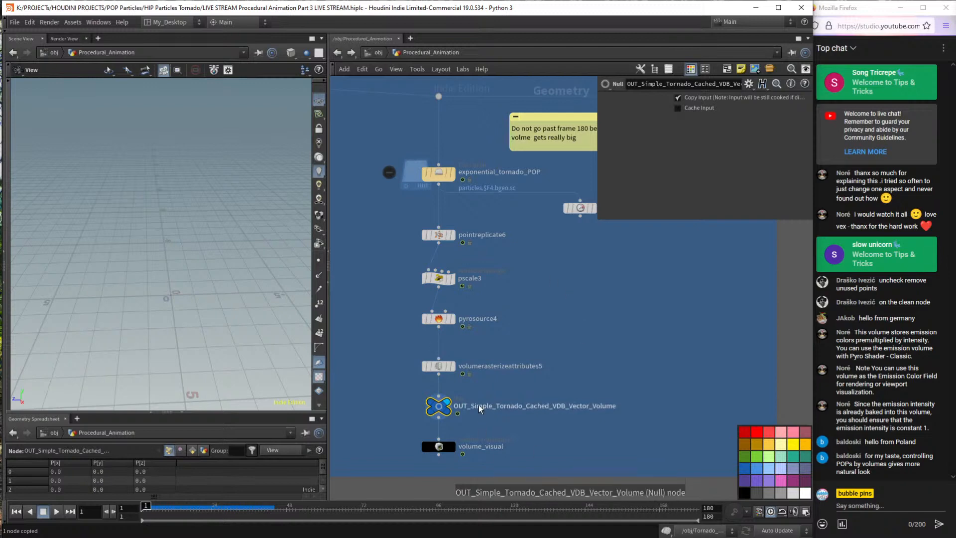
{"action": "left_click", "coordinate": [379, 52]}
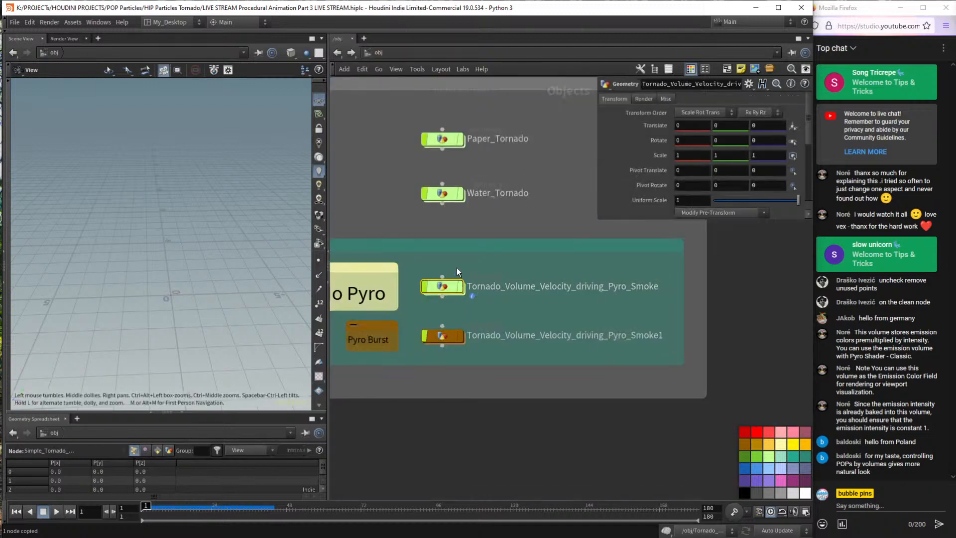
Inside Tornado_Volume_Velocity_driving_Pyro_Smoke, point object_merge3's Object 1 to /obj/Procedural_Animation/OUT_Simple_Tornado_Cached_VDB_Vector_Volume.
{"action": "double_click", "coordinate": [442, 286]}
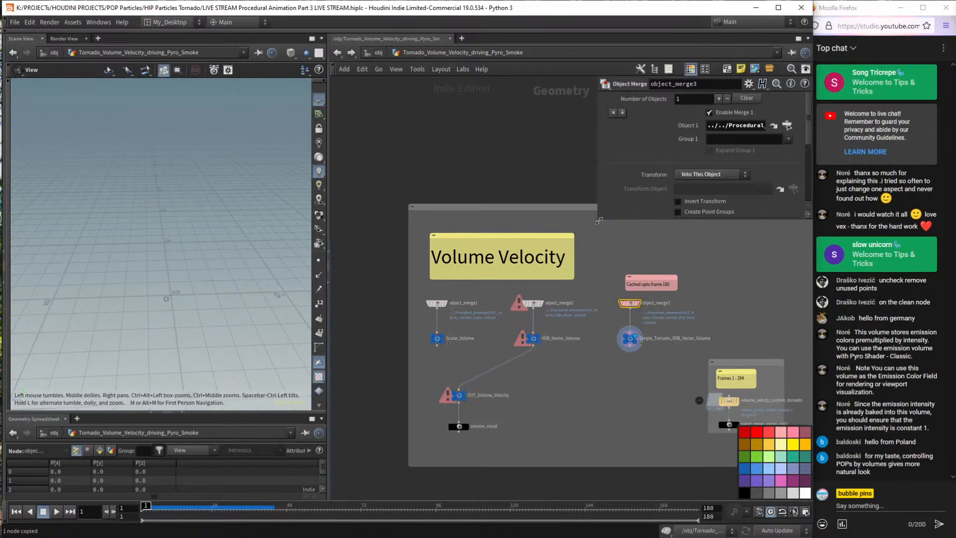
{"action": "left_click_drag", "start_coordinate": [599, 220], "coordinate": [414, 268]}
{"action": "left_click", "coordinate": [700, 126]}
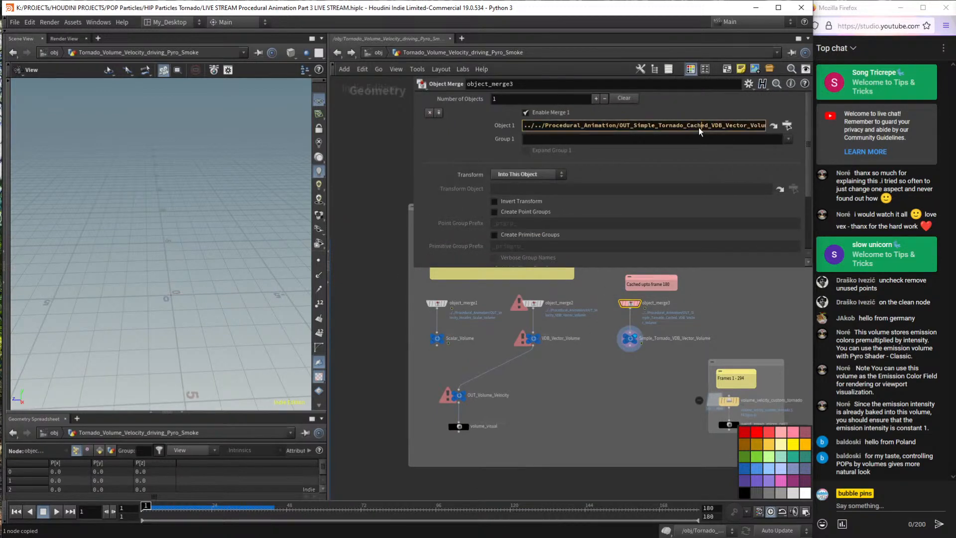
{"action": "key", "text": "ctrl+a"}
{"action": "key", "text": "ctrl+v"}
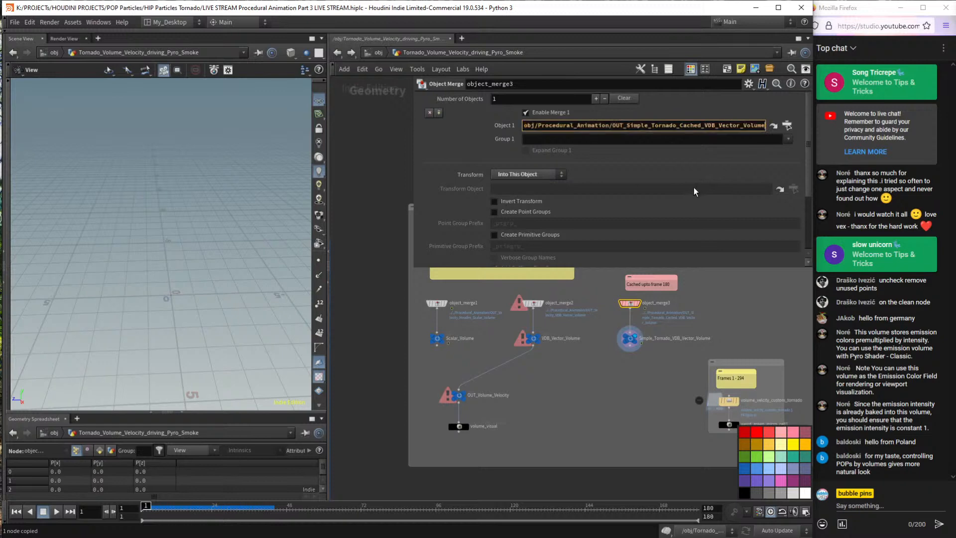
{"action": "key", "text": "Return"}
Select the Simple_Tornado_VDB_Vector_Volume null and play the timeline to preview its volume.
{"action": "left_click", "coordinate": [629, 338]}
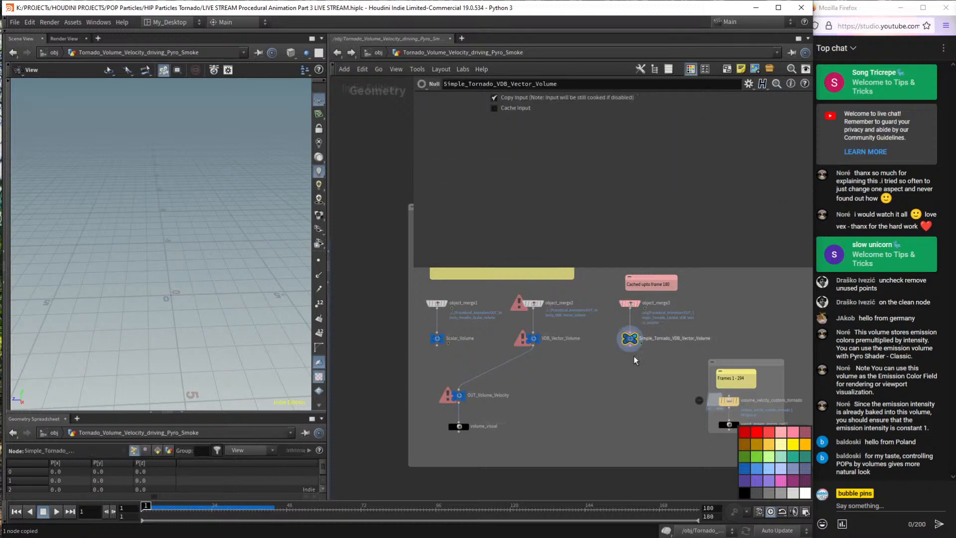
{"action": "key", "text": "Up"}
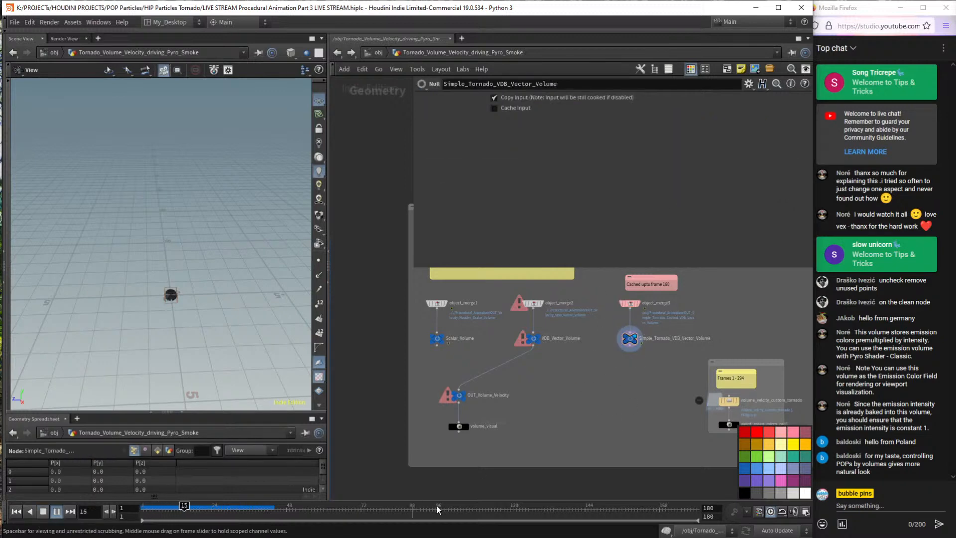
{"action": "left_click", "coordinate": [438, 507]}
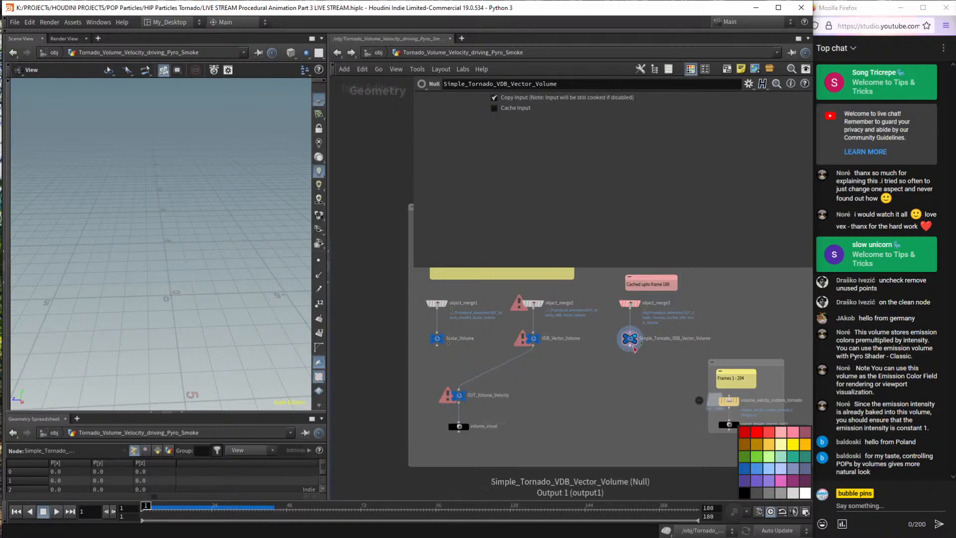
Wire Simple_Tornado_VDB_Vector_Volume into OUT_Volume_Velocity and inspect the source null's node information at frame 1.
{"action": "left_click_drag", "start_coordinate": [630, 350], "coordinate": [459, 390]}
{"action": "middle_click", "coordinate": [626, 339]}
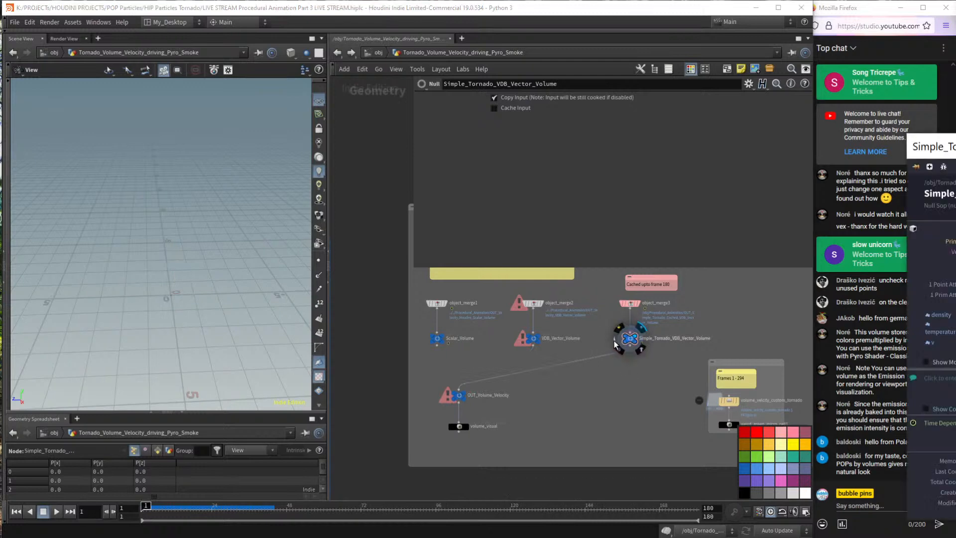
{"action": "left_click_drag", "start_coordinate": [932, 152], "coordinate": [631, 97]}
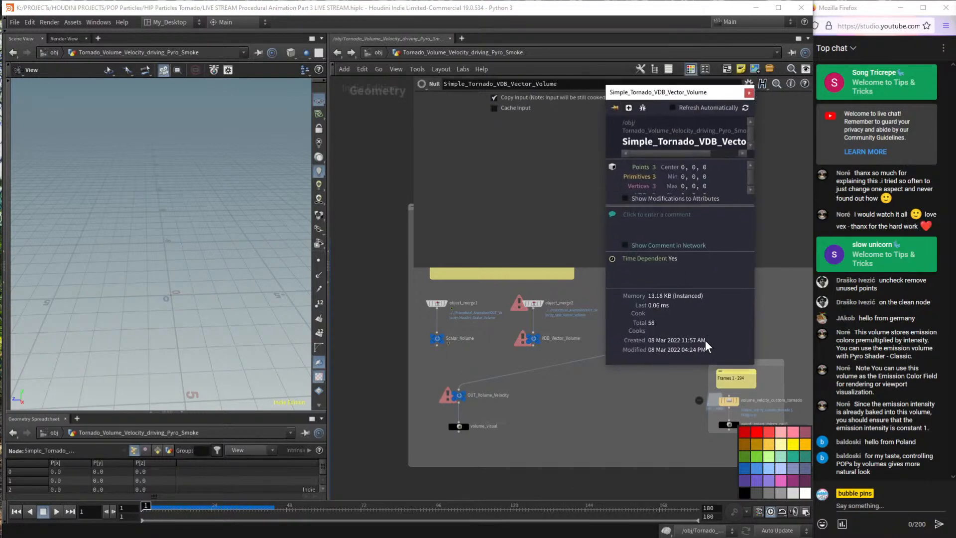
{"action": "left_click_drag", "start_coordinate": [757, 372], "coordinate": [849, 465]}
{"action": "left_click", "coordinate": [572, 422]}
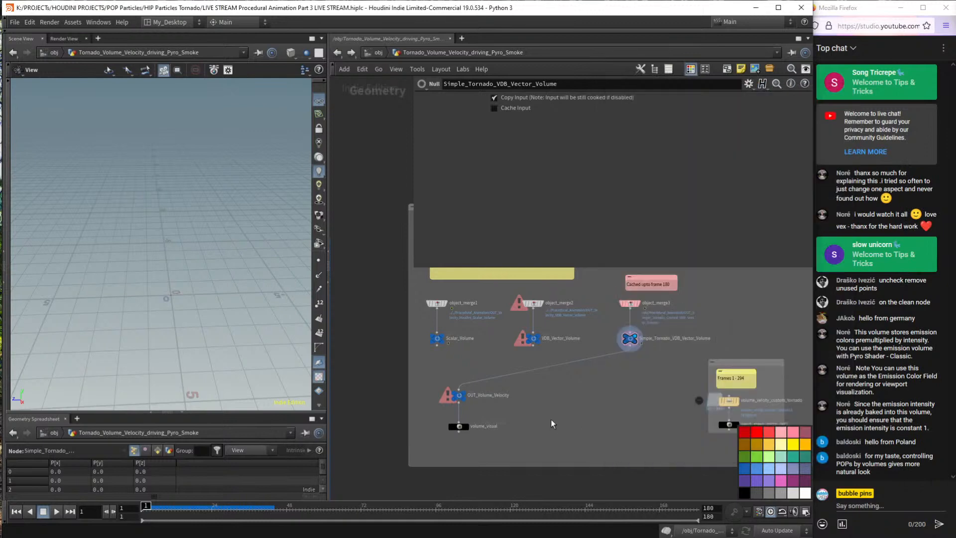
Play the animation to about frame 111, stop, and inspect the volume fields of Simple_Tornado_VDB_Vector_Volume.
{"action": "key", "text": "Up"}
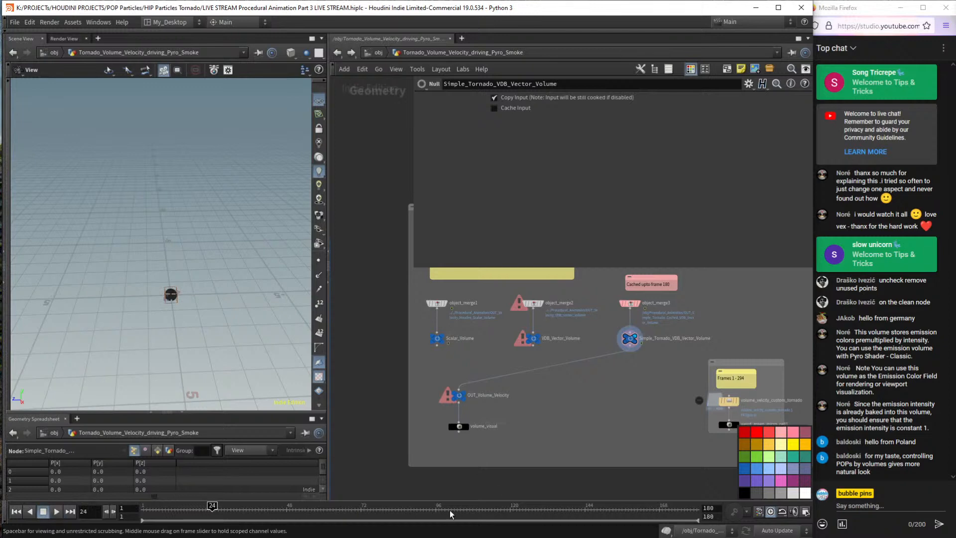
{"action": "key", "text": "Up"}
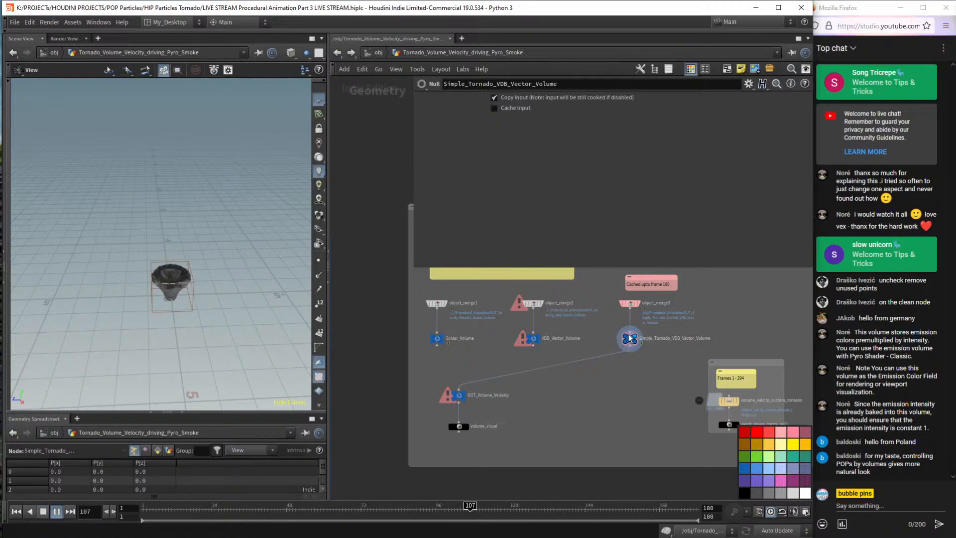
{"action": "left_click", "coordinate": [44, 512]}
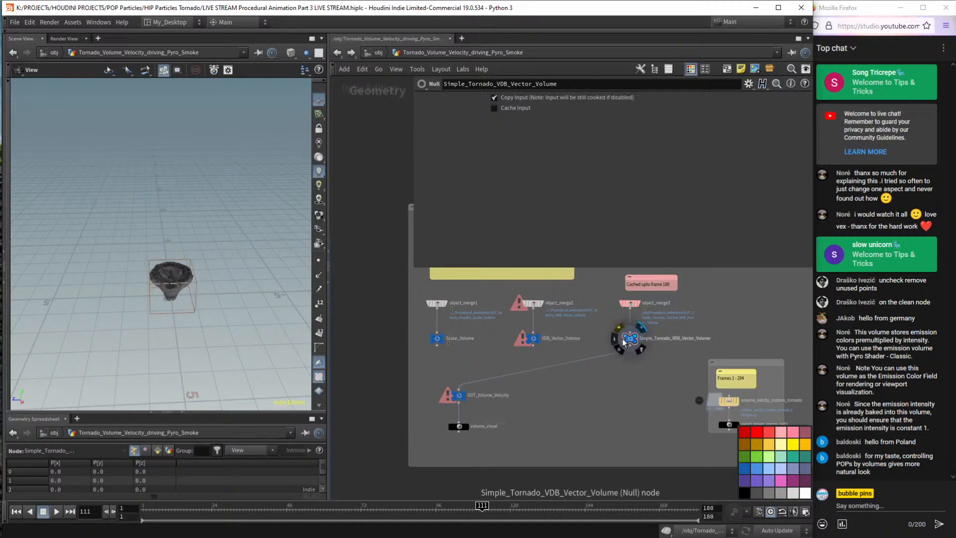
{"action": "left_click", "coordinate": [617, 345]}
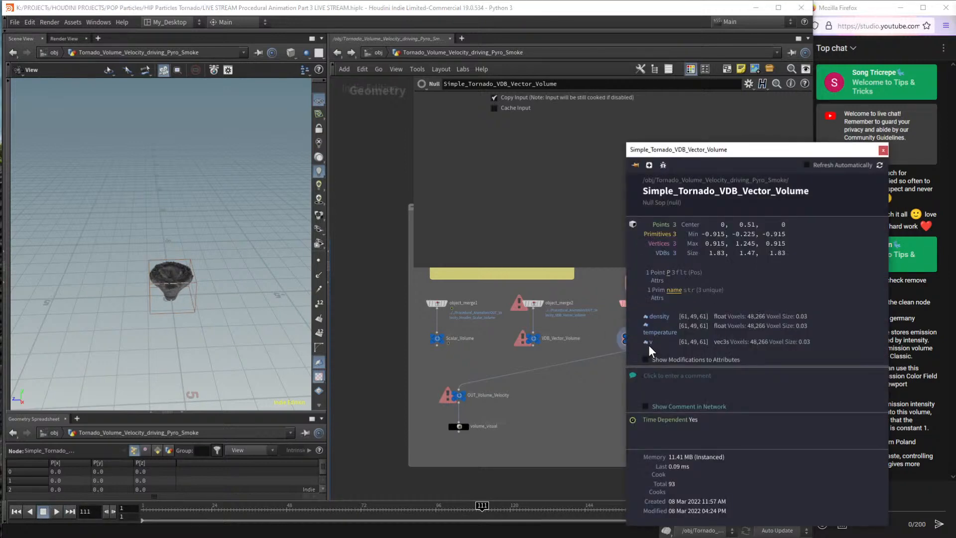
{"action": "key", "text": "c"}
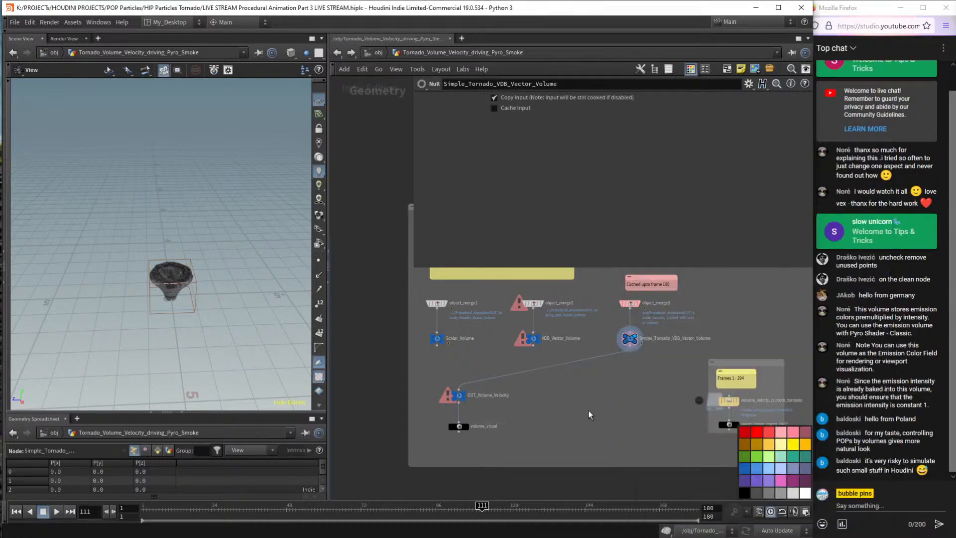
Open dopnet1 and check the field operations and SOP Path of volumesource2.
{"action": "middle_click_drag", "start_coordinate": [561, 445], "coordinate": [604, 411]}
{"action": "left_click_drag", "start_coordinate": [471, 365], "coordinate": [586, 341]}
{"action": "middle_click_drag", "start_coordinate": [332, 450], "coordinate": [532, 396]}
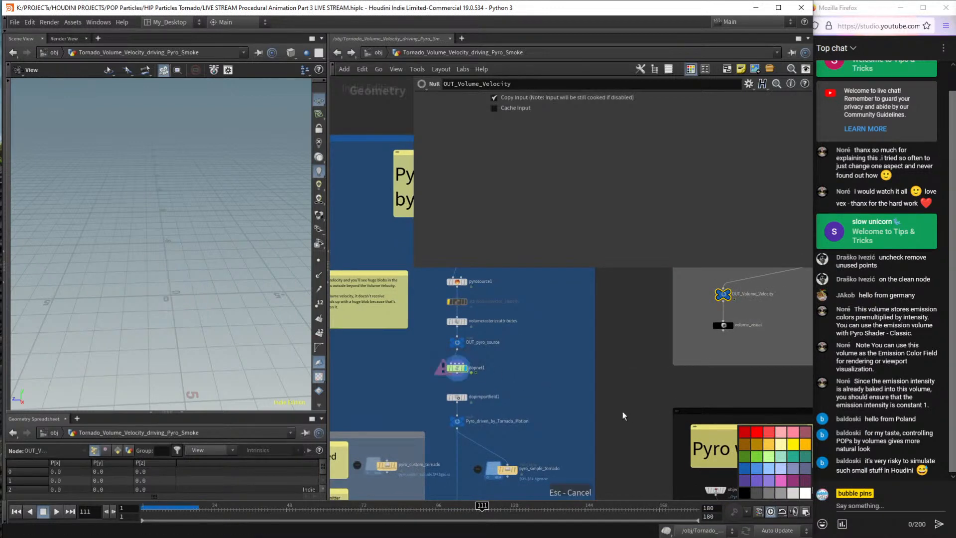
{"action": "double_click", "coordinate": [456, 368]}
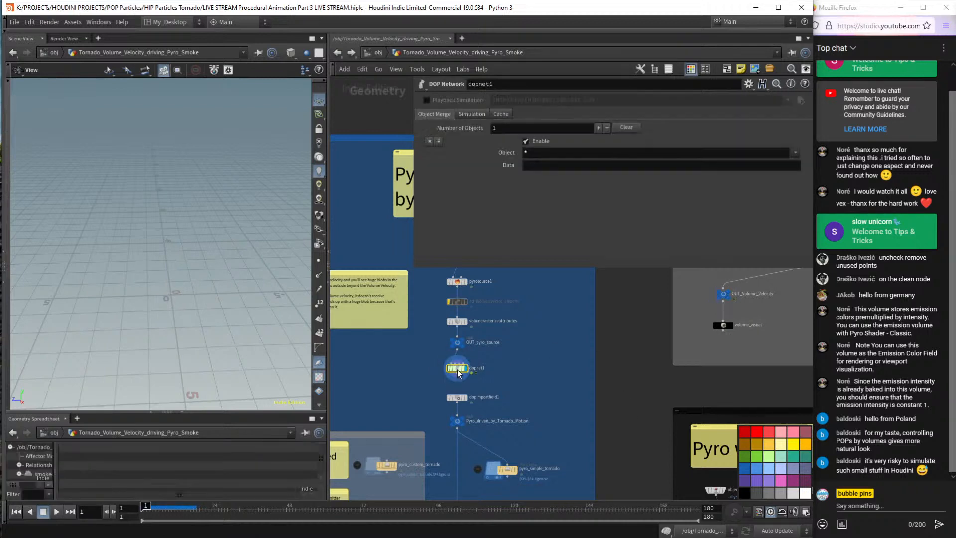
{"action": "middle_click_drag", "start_coordinate": [620, 392], "coordinate": [557, 424]}
{"action": "left_click", "coordinate": [524, 317]}
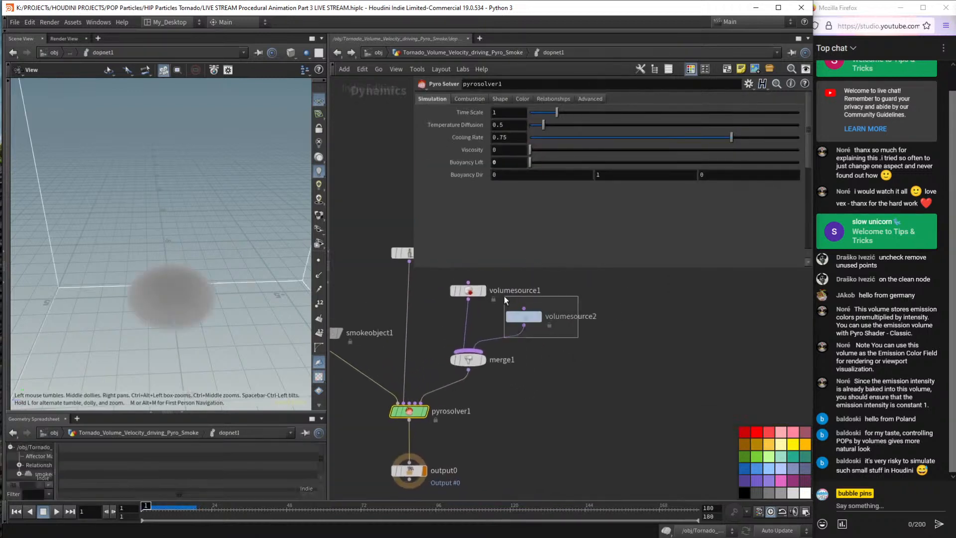
{"action": "scroll", "coordinate": [628, 140], "scroll_direction": "up", "scroll_amount": 5}
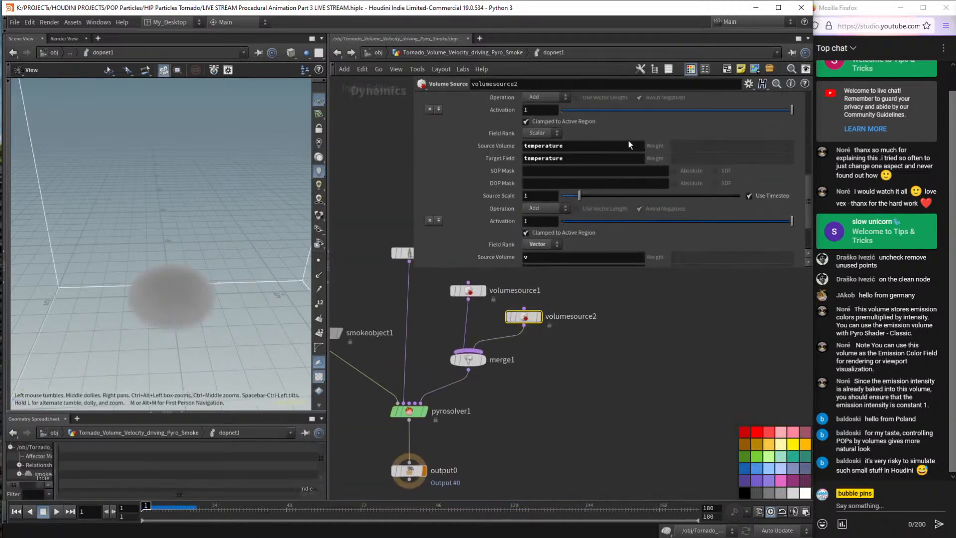
{"action": "scroll", "coordinate": [626, 136], "scroll_direction": "up", "scroll_amount": 6}
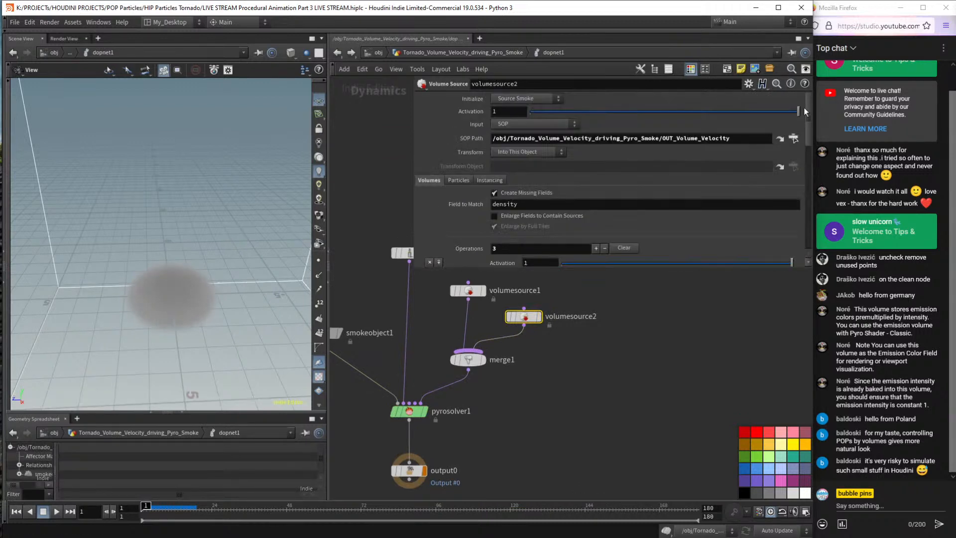
{"action": "left_click_drag", "start_coordinate": [661, 138], "coordinate": [738, 139]}
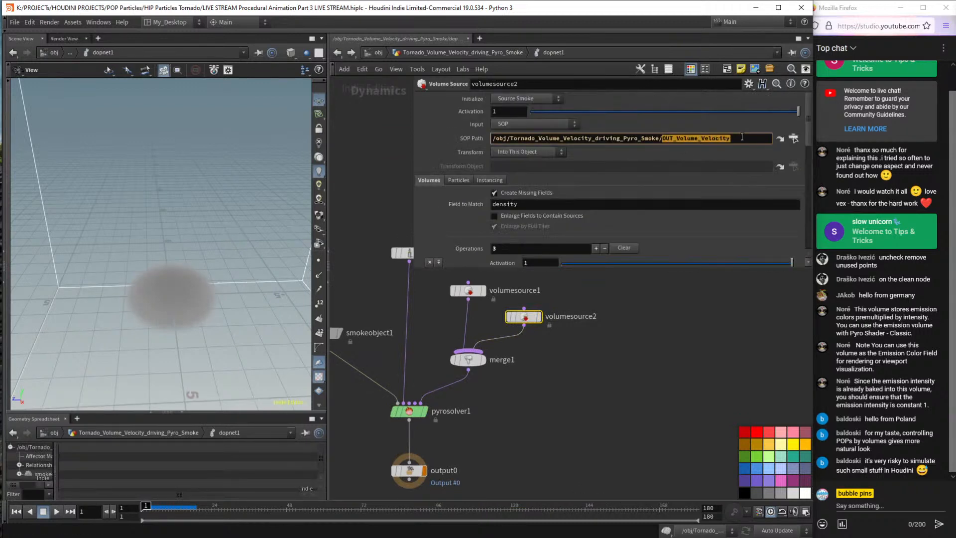
{"action": "left_click", "coordinate": [661, 396]}
Simulate the pyro smoke to about frame 90, examine it up close, and scrub back to frame 1.
{"action": "key", "text": "Up"}
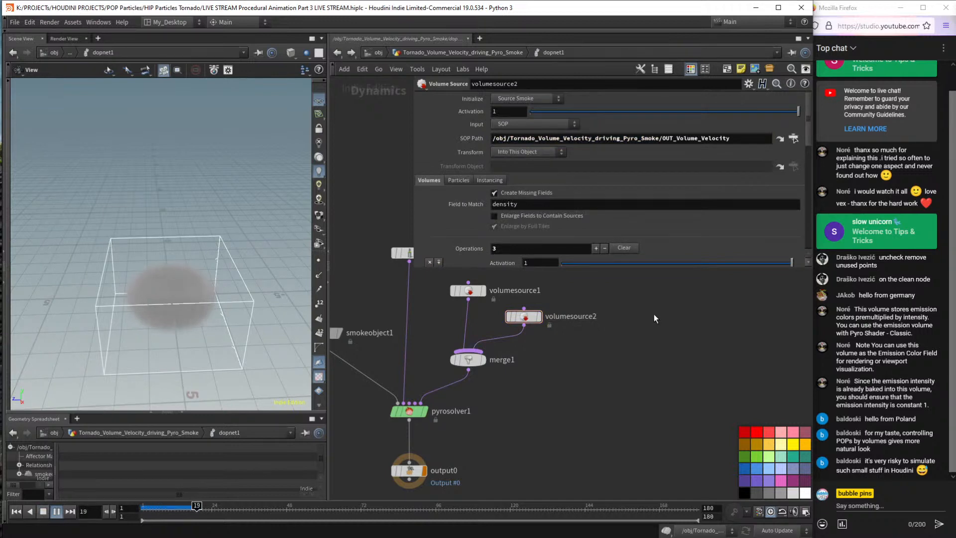
{"action": "left_click", "coordinate": [877, 443]}
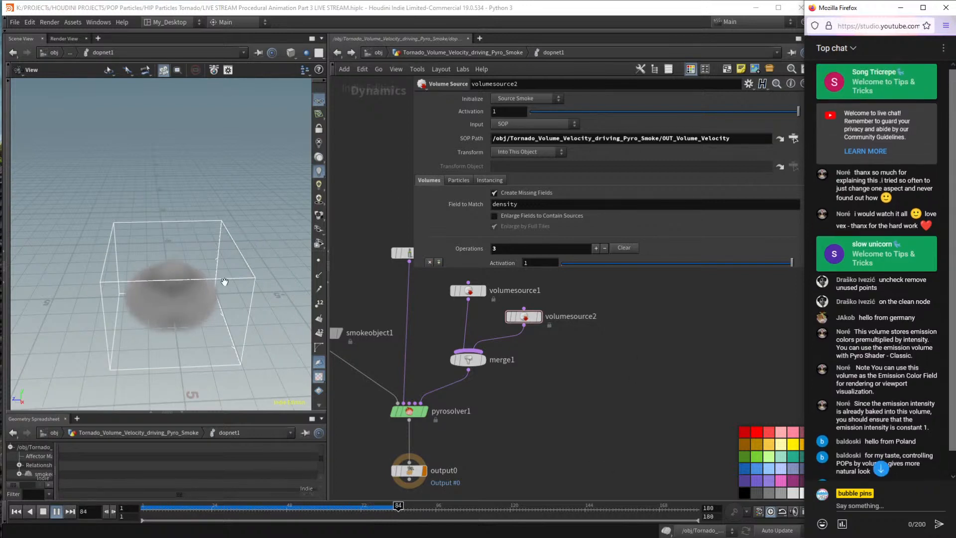
{"action": "left_click", "coordinate": [191, 275]}
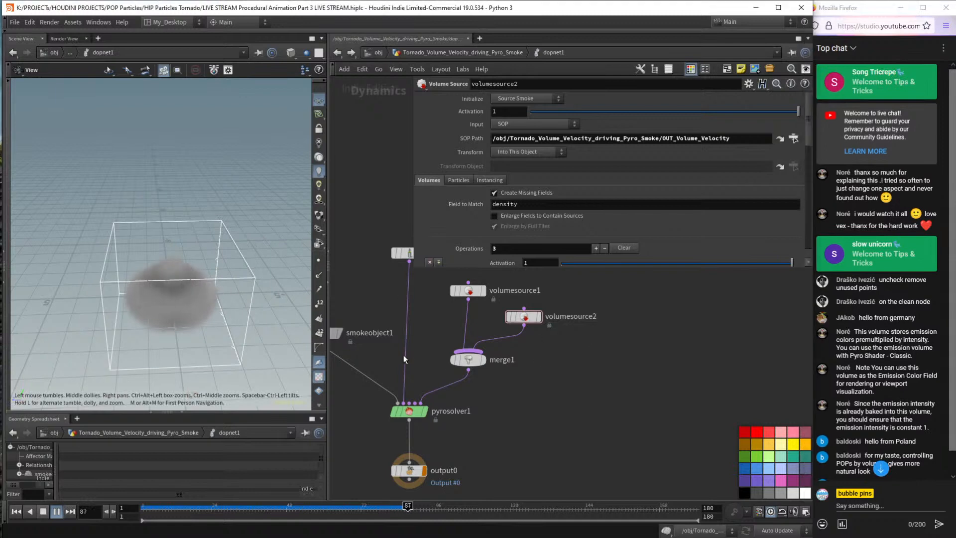
{"action": "left_click", "coordinate": [44, 515]}
{"action": "left_click_drag", "start_coordinate": [246, 305], "coordinate": [196, 263]}
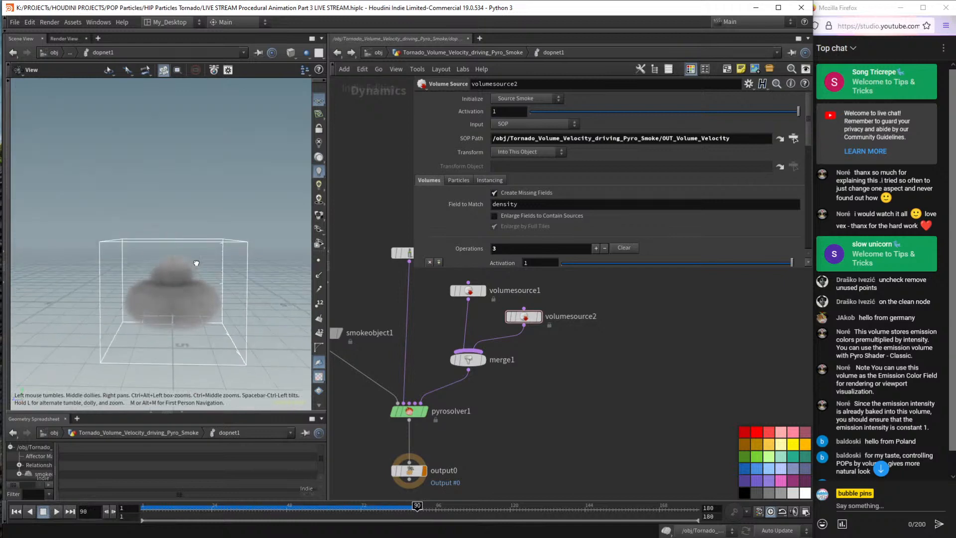
{"action": "scroll", "coordinate": [199, 271], "scroll_direction": "up", "scroll_amount": 5}
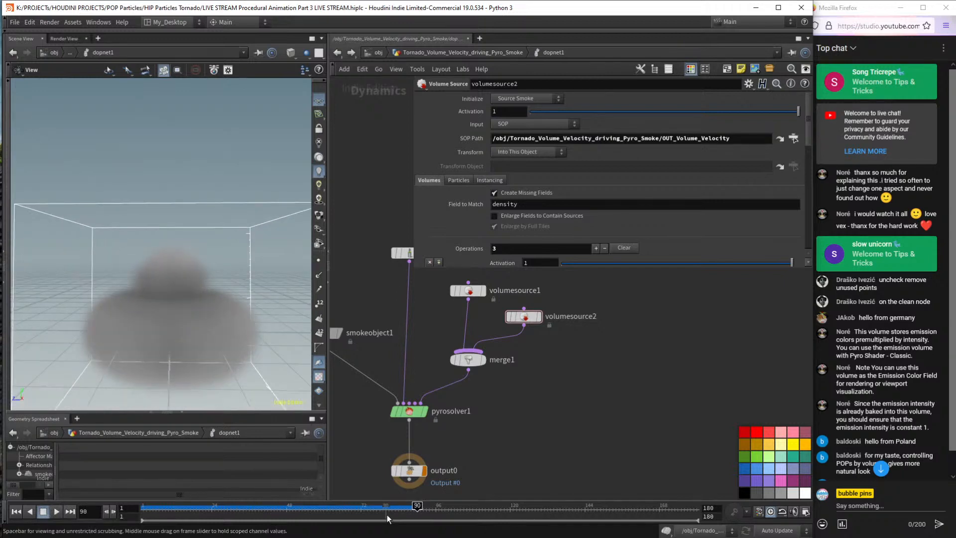
{"action": "left_click_drag", "start_coordinate": [415, 509], "coordinate": [111, 497]}
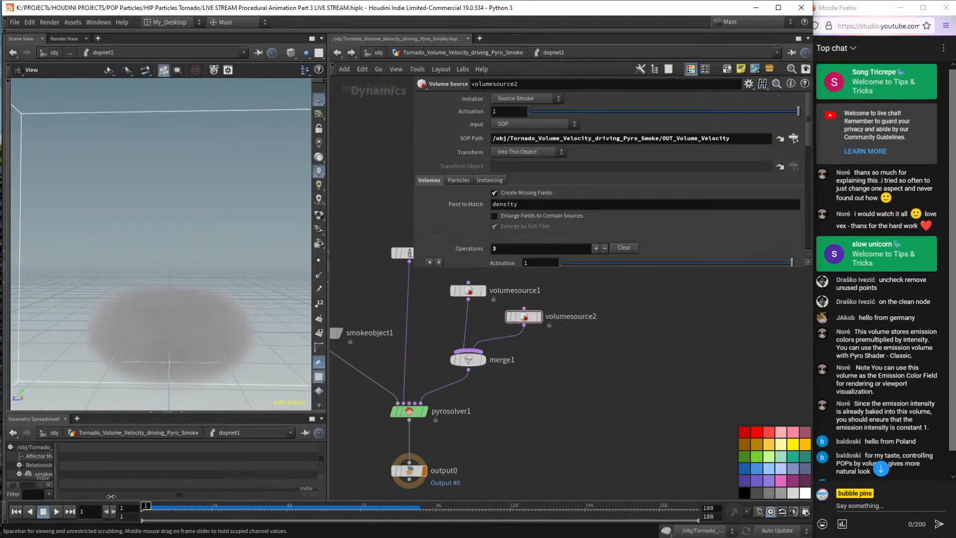
Leave dopnet1 and jump from object_merge3 to its referenced source node in Procedural_Animation.
{"action": "left_click", "coordinate": [438, 52]}
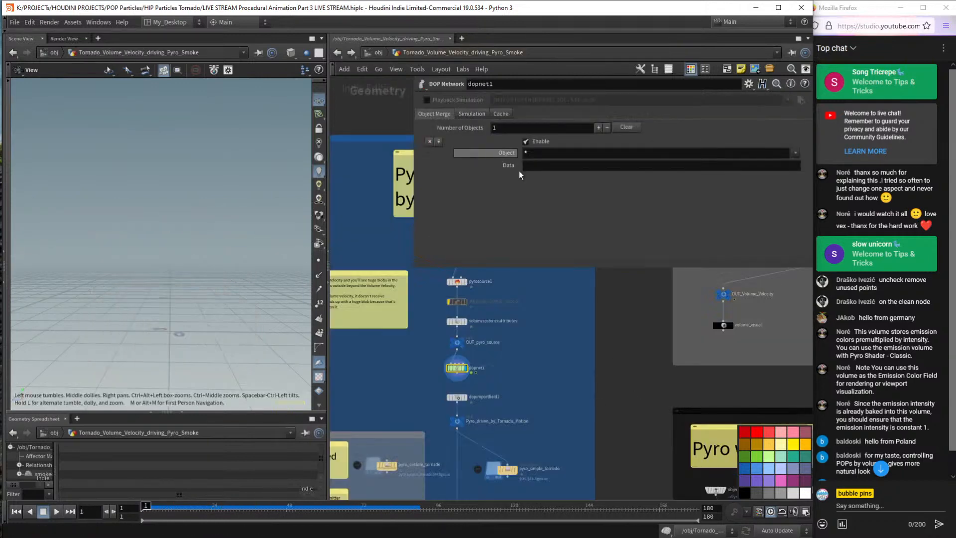
{"action": "scroll", "coordinate": [567, 329], "scroll_direction": "down", "scroll_amount": 5}
{"action": "middle_click_drag", "start_coordinate": [571, 329], "coordinate": [473, 377]}
{"action": "scroll", "coordinate": [640, 326], "scroll_direction": "up", "scroll_amount": 7}
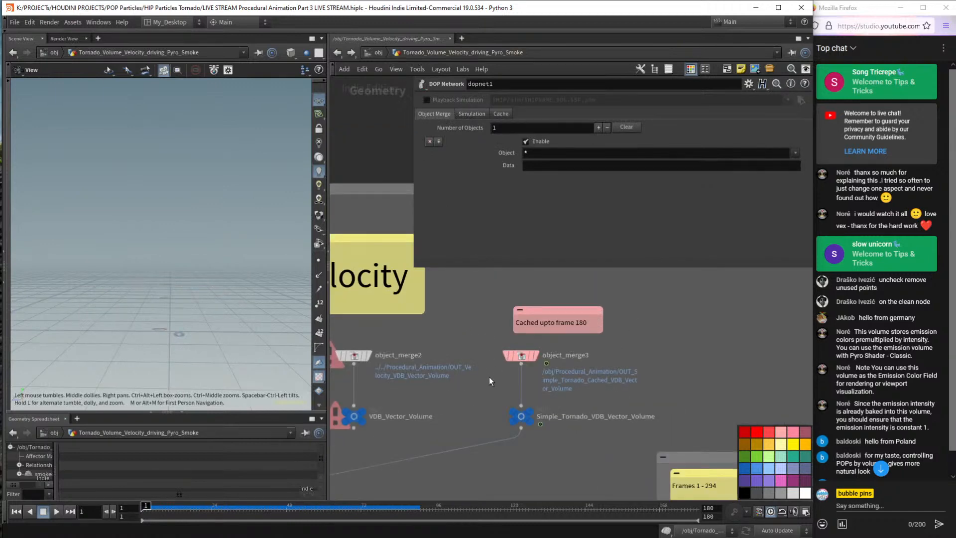
{"action": "left_click", "coordinate": [520, 355]}
{"action": "left_click", "coordinate": [777, 125]}
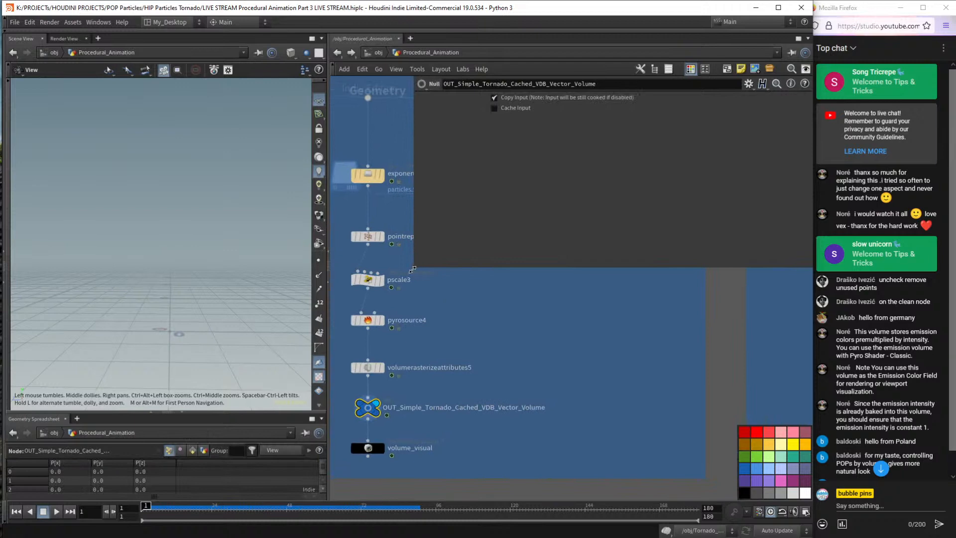
Set the Frame expression of timeshift3 to $F+60.
{"action": "left_click_drag", "start_coordinate": [416, 268], "coordinate": [671, 277]}
{"action": "left_click", "coordinate": [509, 209]}
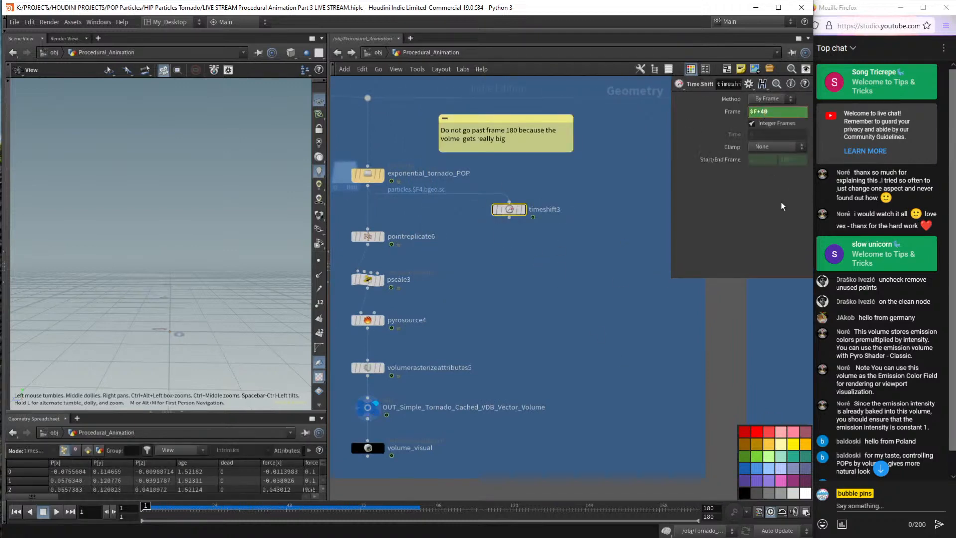
{"action": "key", "text": "BackSpace"}
{"action": "type", "text": "6"}
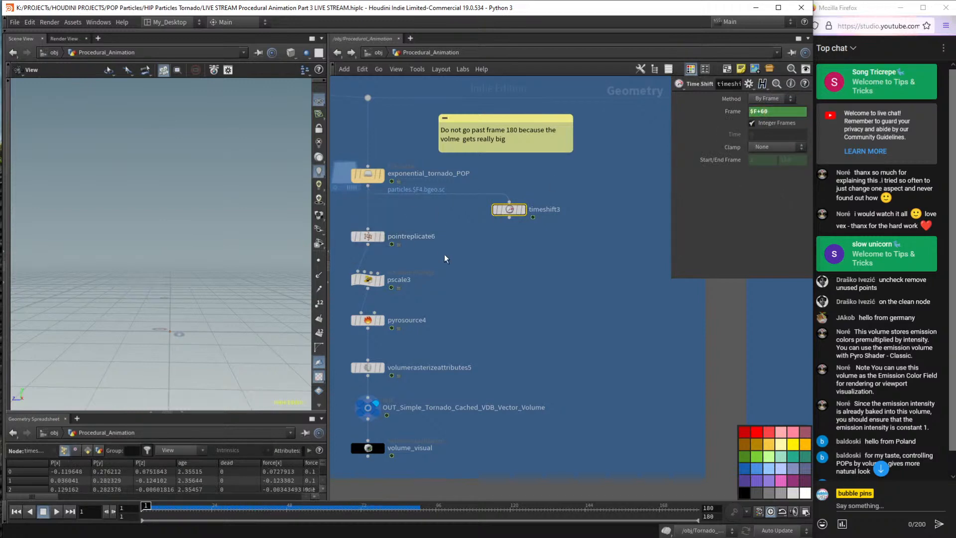
Insert timeshift3 between exponential_tornado_POP and pointreplicate6, and display the volume_visual node.
{"action": "middle_click_drag", "start_coordinate": [444, 254], "coordinate": [534, 240]}
{"action": "left_click_drag", "start_coordinate": [543, 209], "coordinate": [437, 442]}
{"action": "left_click_drag", "start_coordinate": [459, 226], "coordinate": [459, 266]}
{"action": "left_click", "coordinate": [535, 229]}
{"action": "left_click_drag", "start_coordinate": [599, 196], "coordinate": [458, 222]}
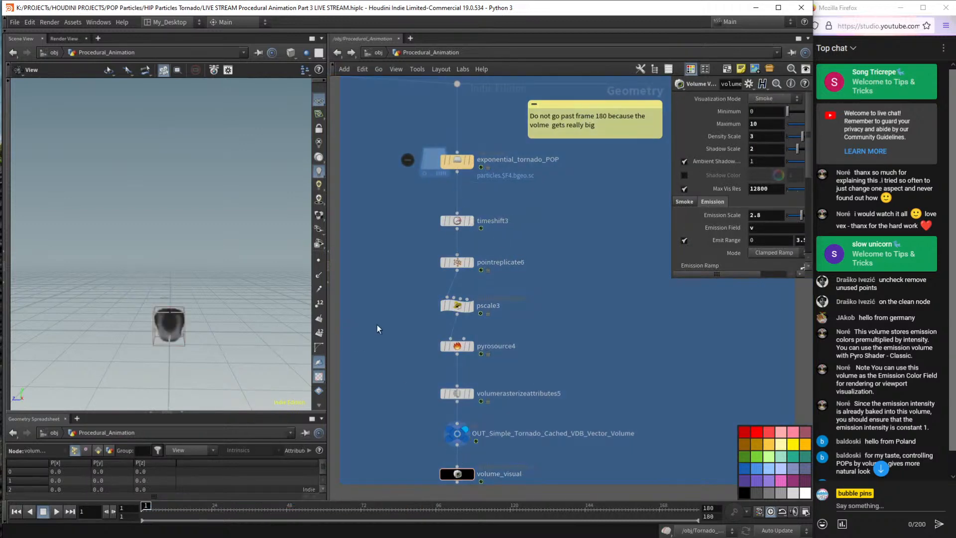
Preview the time-shifted volume over the first frames, rewind, and return to the Tornado_Volume_Velocity_driving_Pyro_Smoke network.
{"action": "key", "text": "Up"}
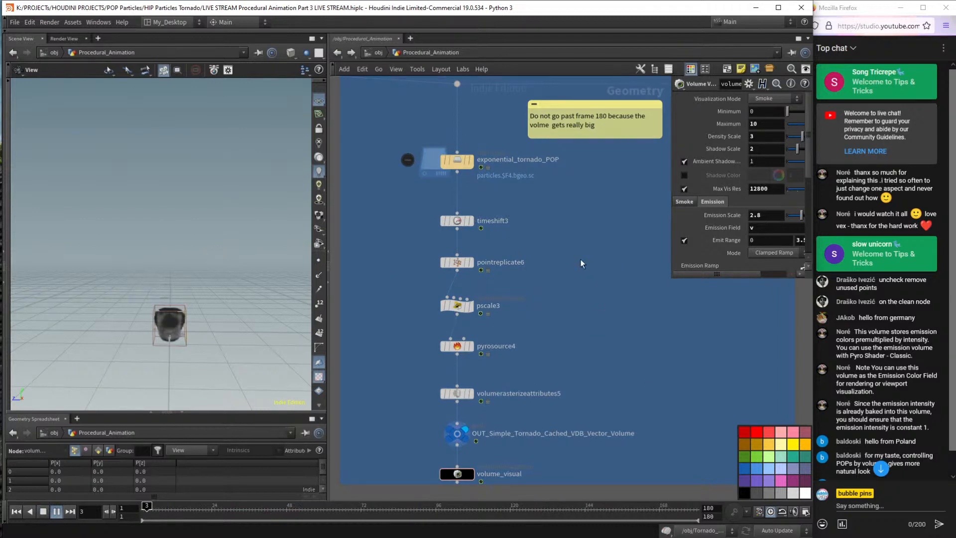
{"action": "key", "text": "Up"}
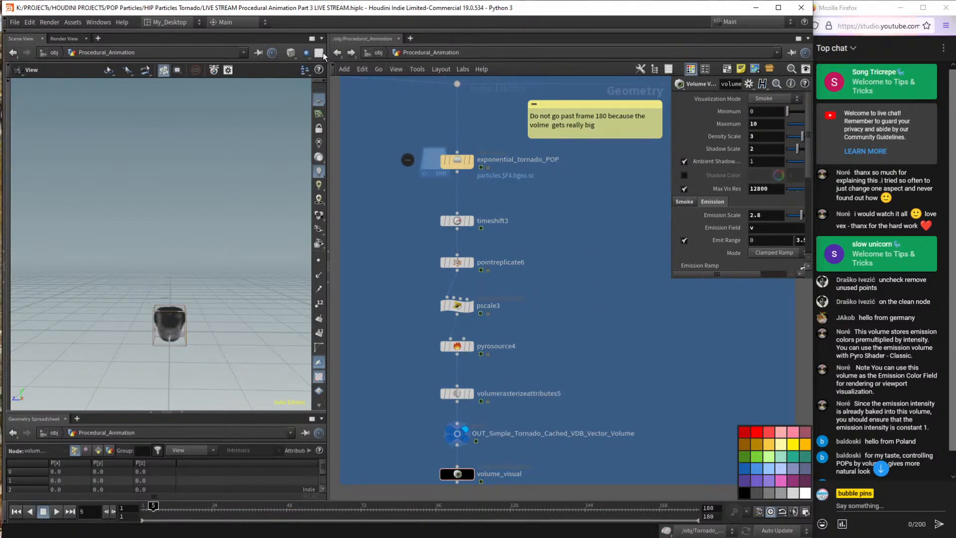
{"action": "key", "text": "ctrl+Left"}
{"action": "left_click", "coordinate": [337, 52]}
{"action": "middle_click_drag", "start_coordinate": [462, 414], "coordinate": [598, 244]}
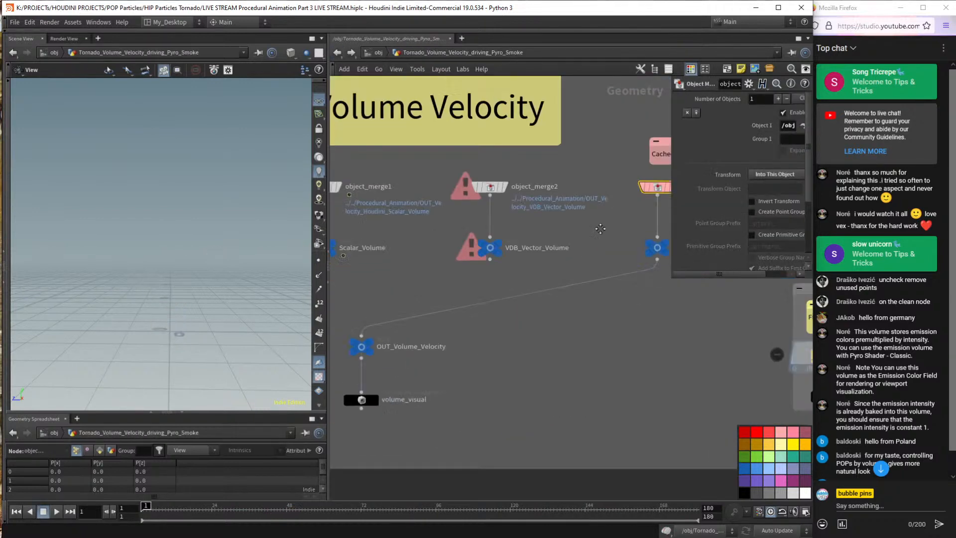
Enter dopnet1 and bring volumesource2's density, temperature and velocity source operations into full view.
{"action": "scroll", "coordinate": [491, 337], "scroll_direction": "down", "scroll_amount": 3}
{"action": "middle_click_drag", "start_coordinate": [489, 346], "coordinate": [627, 288]}
{"action": "middle_click_drag", "start_coordinate": [403, 349], "coordinate": [595, 285]}
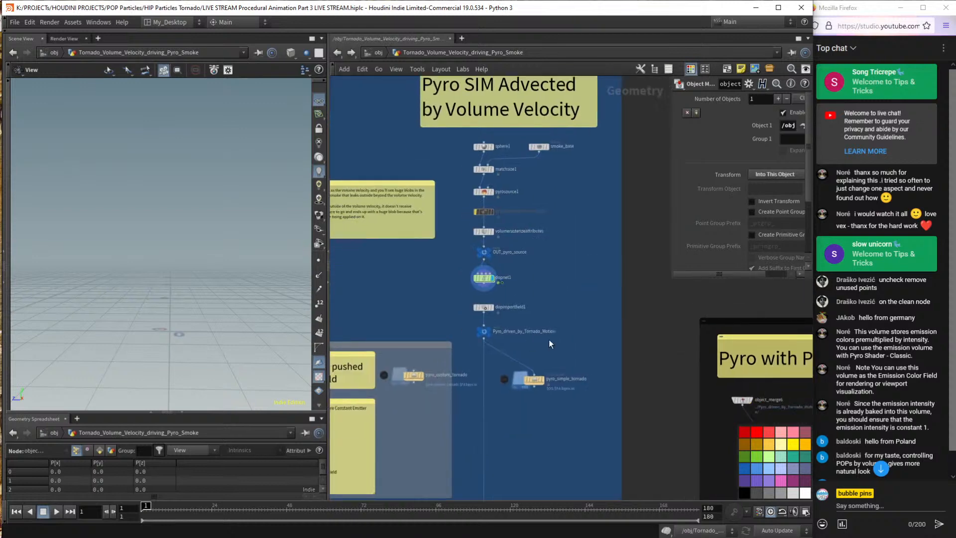
{"action": "double_click", "coordinate": [498, 275]}
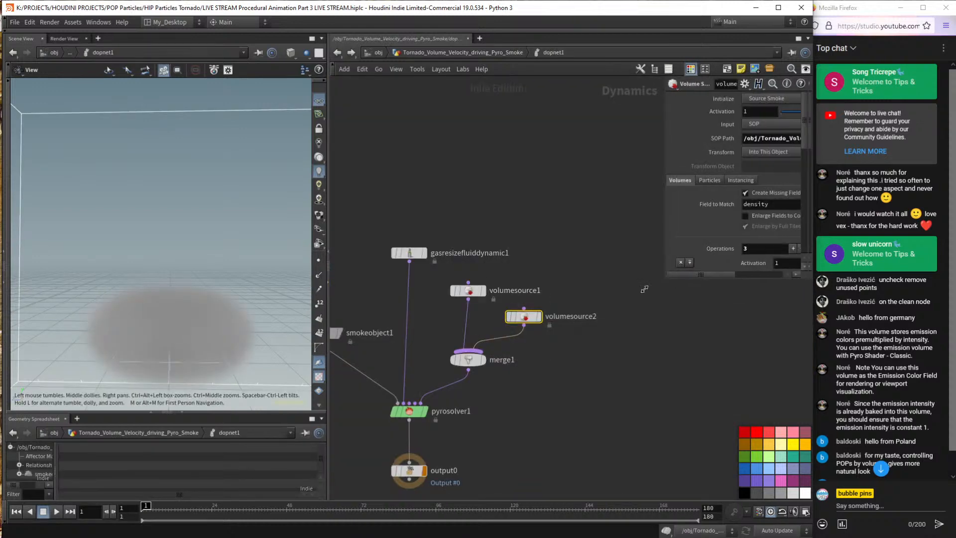
{"action": "left_click_drag", "start_coordinate": [670, 279], "coordinate": [506, 445]}
{"action": "scroll", "coordinate": [679, 377], "scroll_direction": "down", "scroll_amount": 5}
{"action": "scroll", "coordinate": [680, 376], "scroll_direction": "down", "scroll_amount": 1}
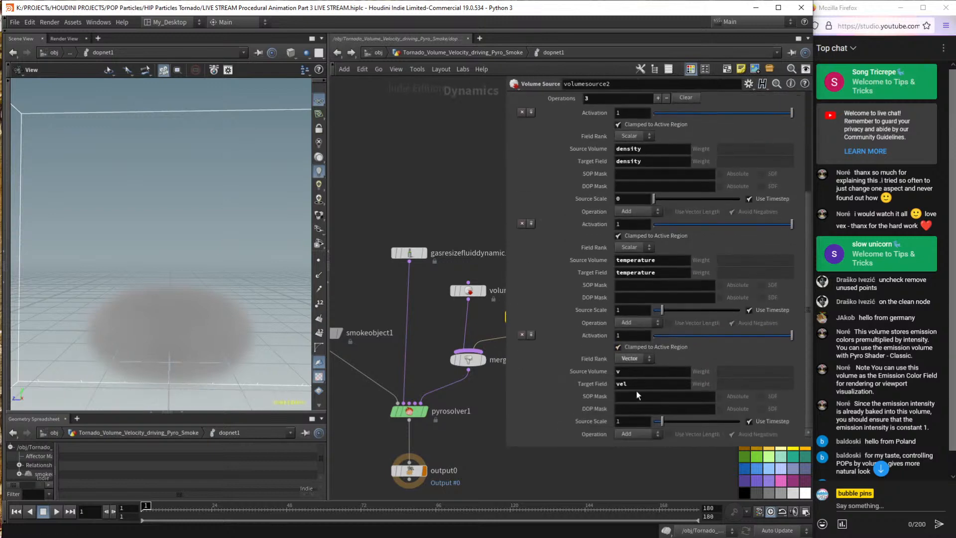
Set volumesource2's v-to-vel mapping to a Source Scale of 1.3, with Add as its Operation.
{"action": "left_click", "coordinate": [632, 423]}
{"action": "type", "text": ".3"}
{"action": "key", "text": "Return"}
{"action": "left_click", "coordinate": [628, 434]}
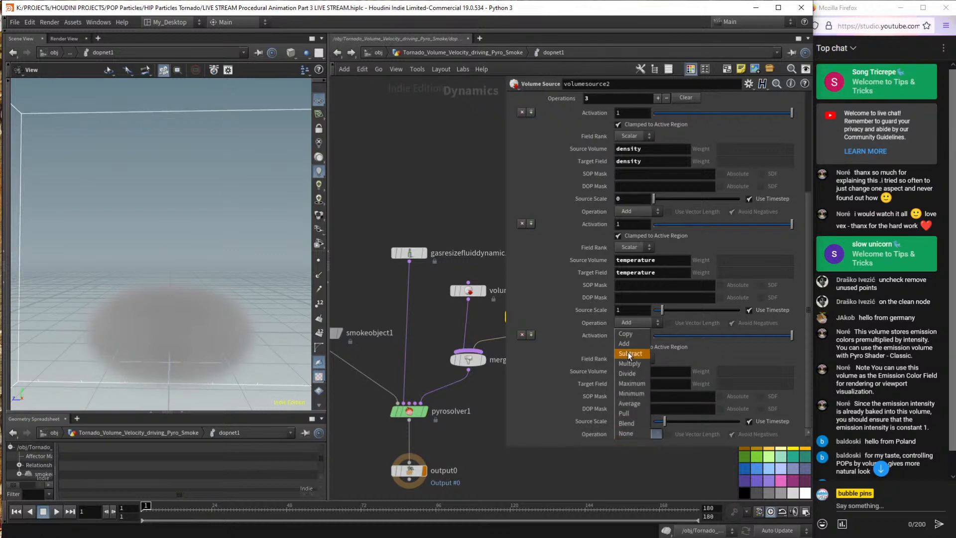
{"action": "left_click", "coordinate": [604, 347]}
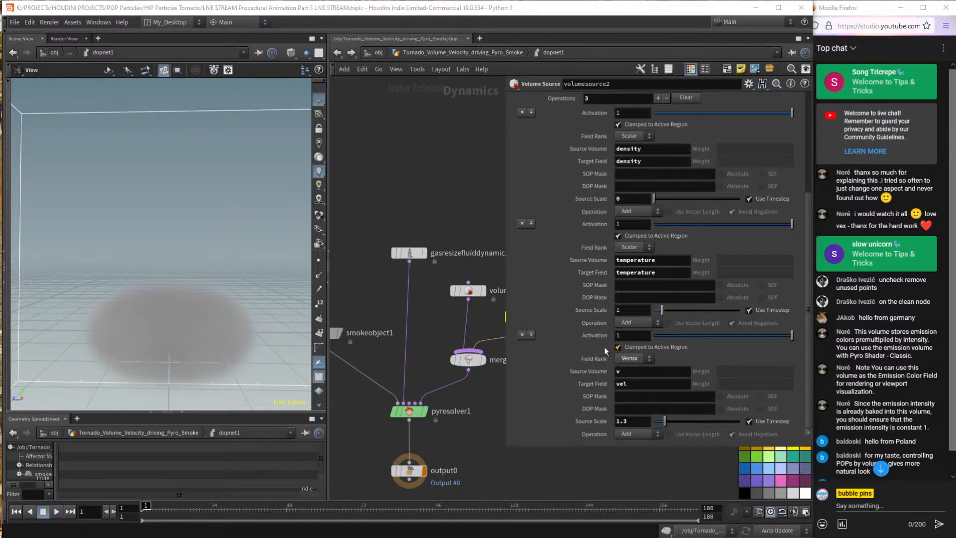
{"action": "left_click", "coordinate": [632, 434]}
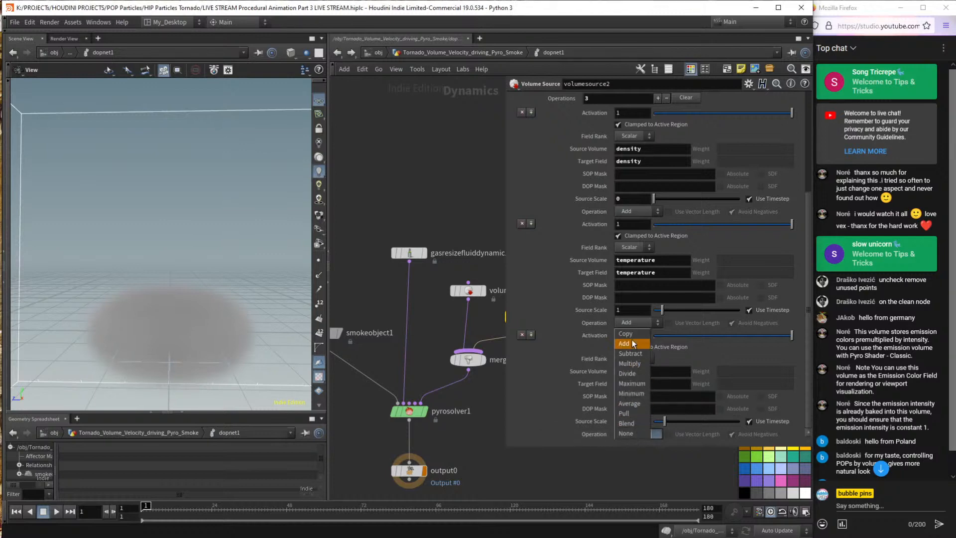
{"action": "left_click", "coordinate": [624, 344]}
{"action": "left_click", "coordinate": [636, 421]}
{"action": "type", "text": "1.3"}
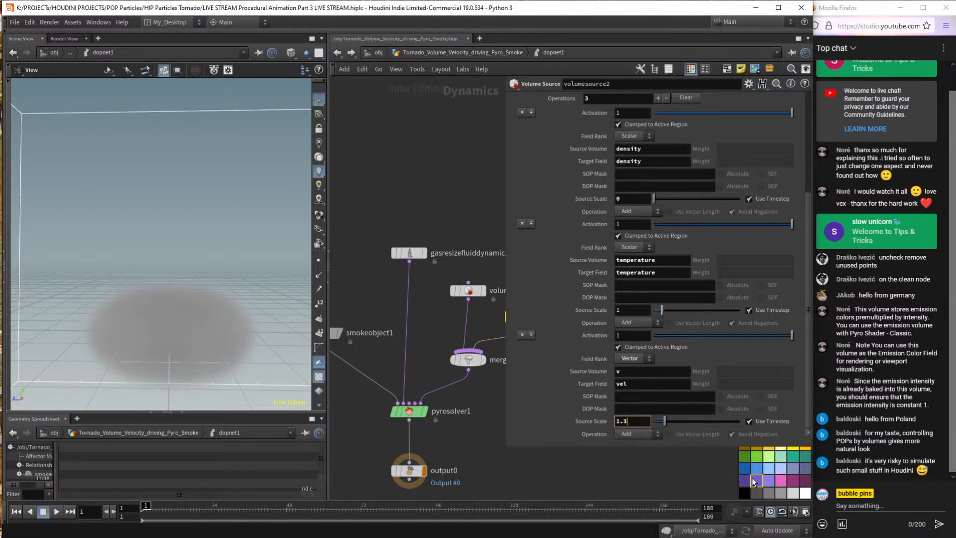
{"action": "key", "text": "Return"}
Play the smoke simulation while reviewing the Creating Volume Velocity → Pyro SIM notes in topics part 3.txt, and return to Houdini.
{"action": "left_click_drag", "start_coordinate": [502, 450], "coordinate": [627, 397]}
{"action": "key", "text": "Up"}
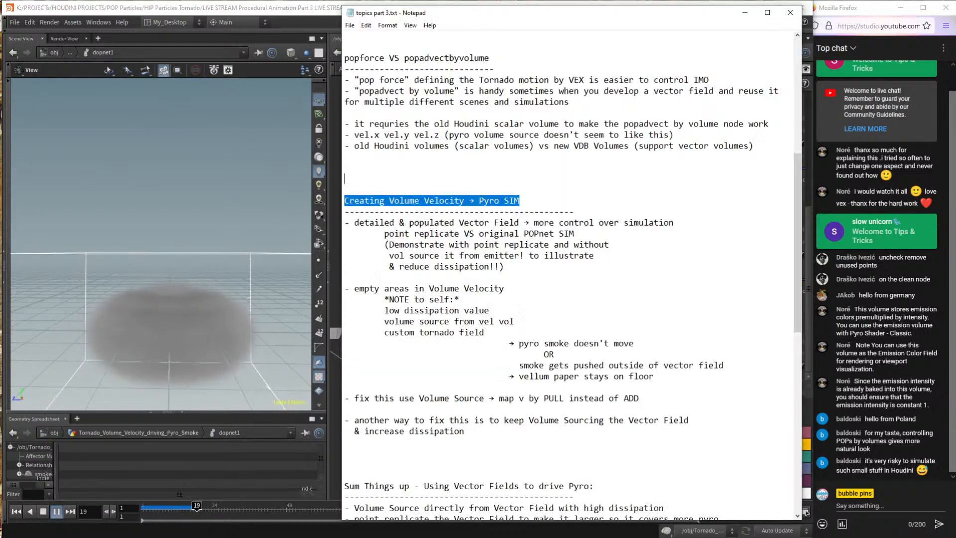
{"action": "left_click", "coordinate": [568, 244]}
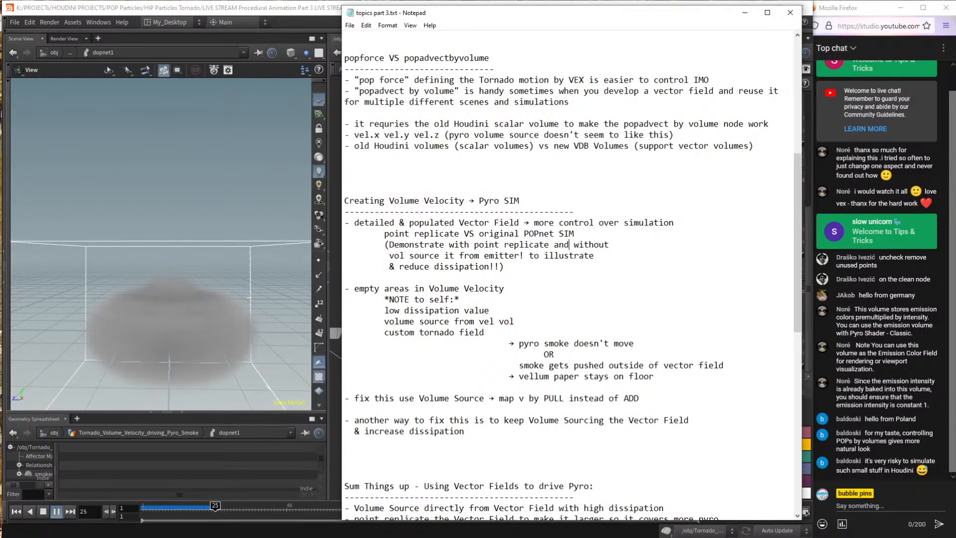
{"action": "left_click", "coordinate": [554, 223]}
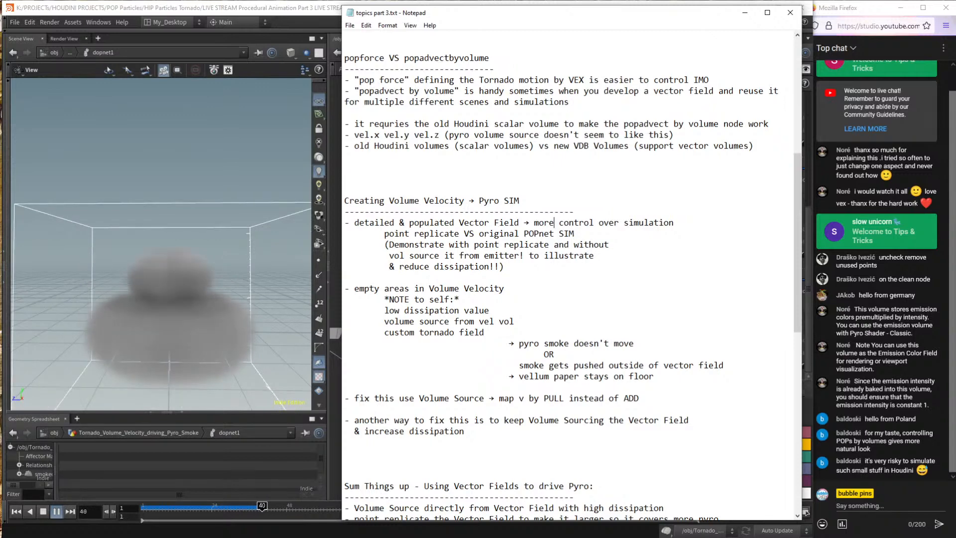
{"action": "left_click", "coordinate": [230, 12]}
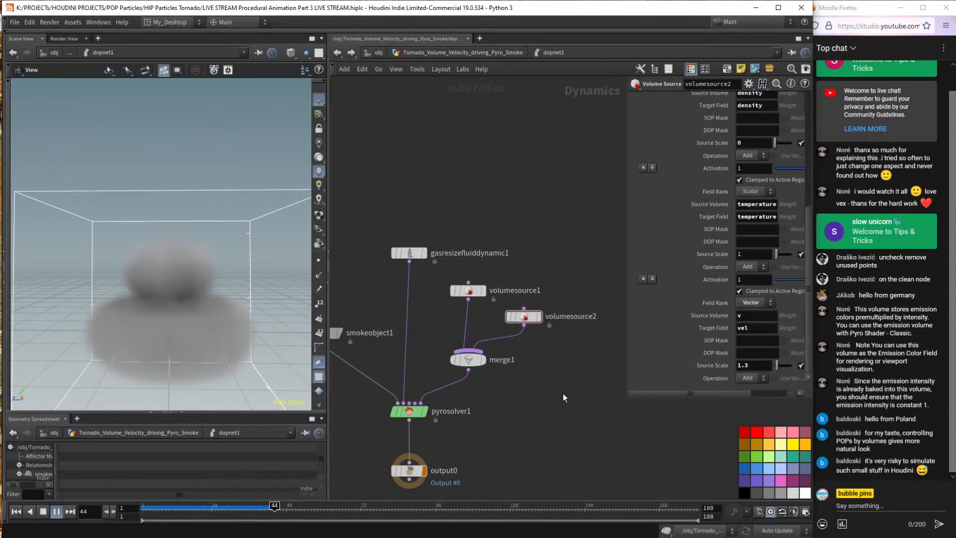
Inspect pyrosolver1's advanced settings, including the Use OpenCL option.
{"action": "left_click", "coordinate": [408, 411]}
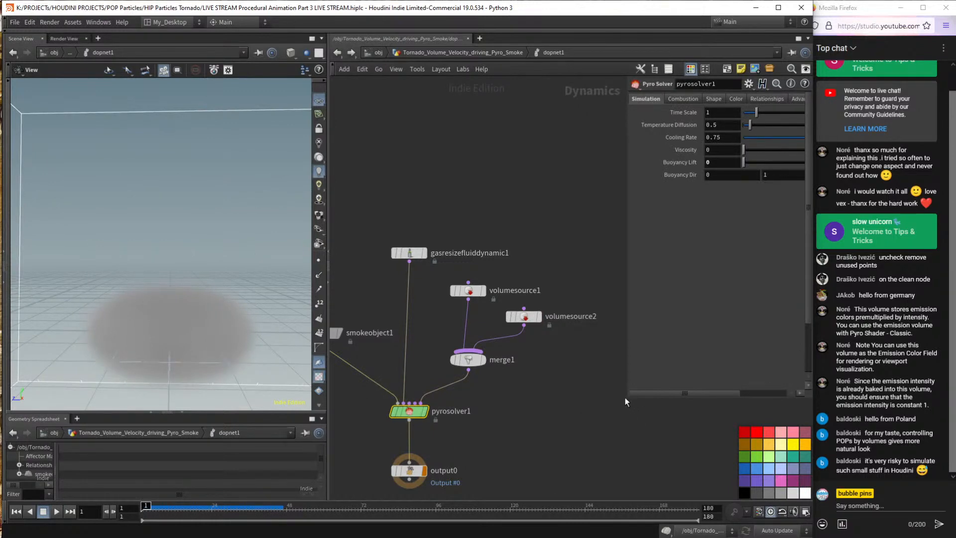
{"action": "left_click_drag", "start_coordinate": [626, 401], "coordinate": [478, 428]}
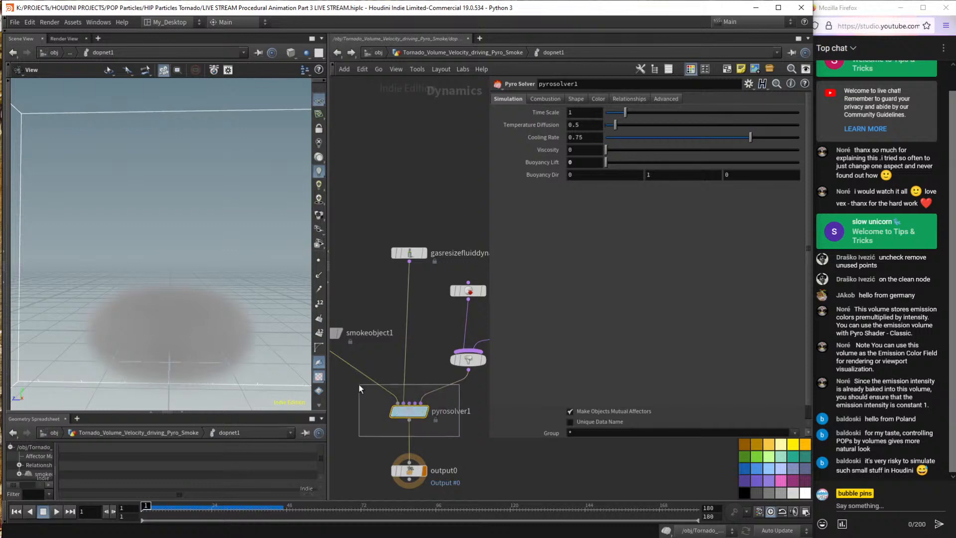
{"action": "left_click", "coordinate": [669, 98]}
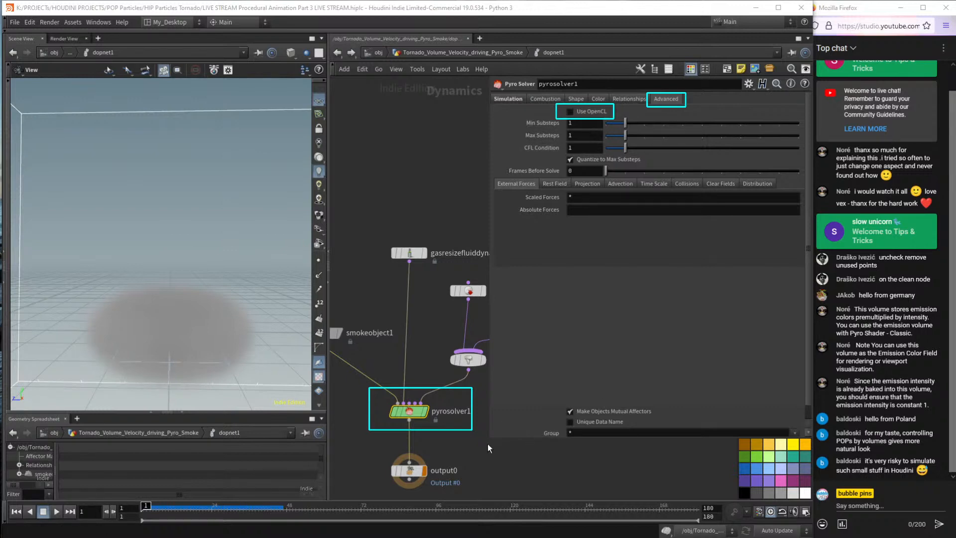
{"action": "left_click_drag", "start_coordinate": [490, 440], "coordinate": [536, 314]}
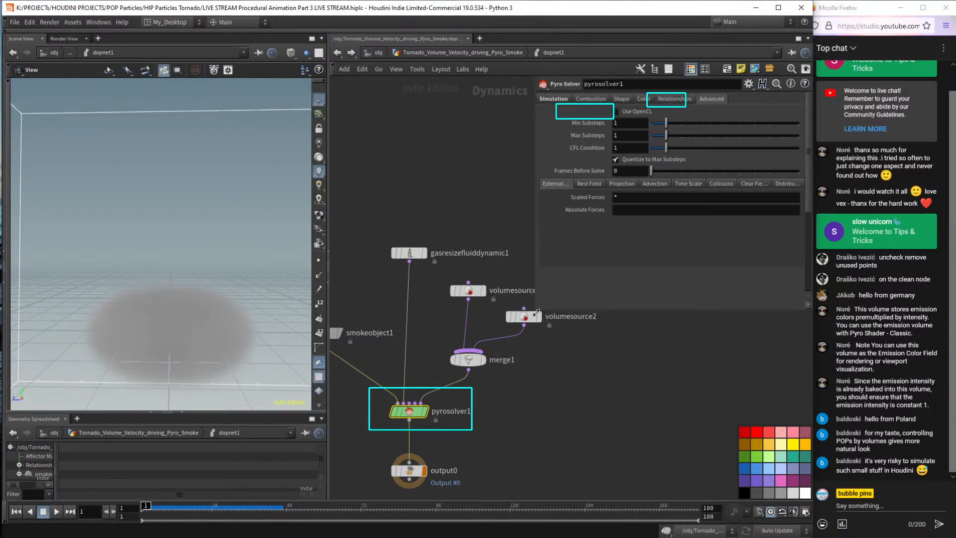
Select volumesource2, scrub the cached simulation to frame 41, and rewind to the first frame.
{"action": "middle_click_drag", "start_coordinate": [614, 381], "coordinate": [607, 406]}
{"action": "left_click_drag", "start_coordinate": [599, 371], "coordinate": [498, 326]}
{"action": "left_click", "coordinate": [643, 386]}
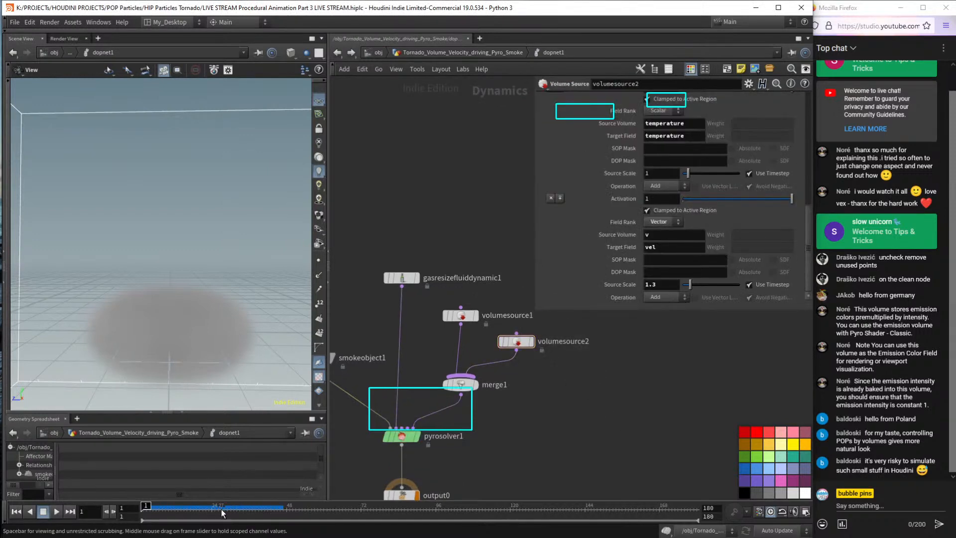
{"action": "left_click", "coordinate": [257, 506]}
{"action": "mouse_move", "coordinate": [258, 505]}
{"action": "left_mouse_down"}
{"action": "mouse_move", "coordinate": [198, 515]}
{"action": "mouse_move", "coordinate": [265, 519]}
{"action": "left_mouse_up"}
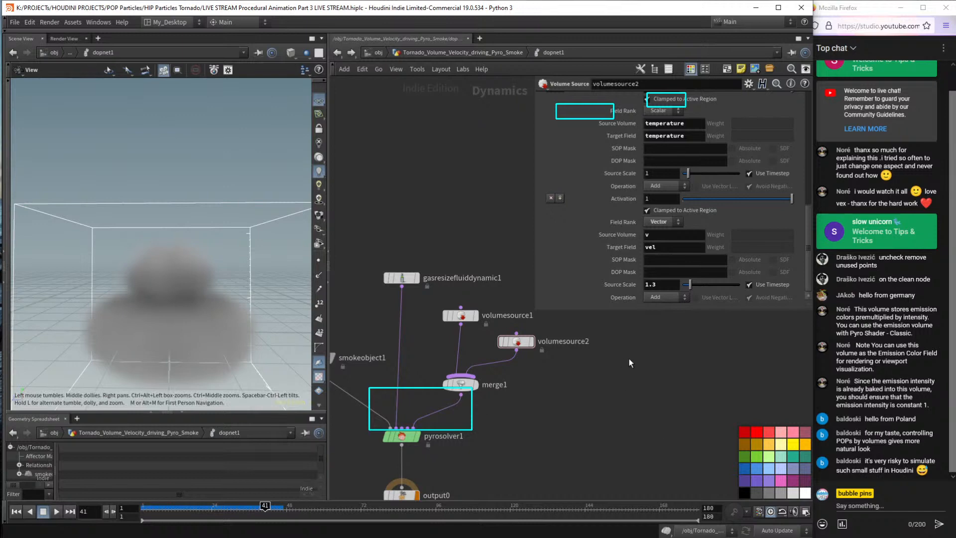
{"action": "key", "text": "ctrl+Up"}
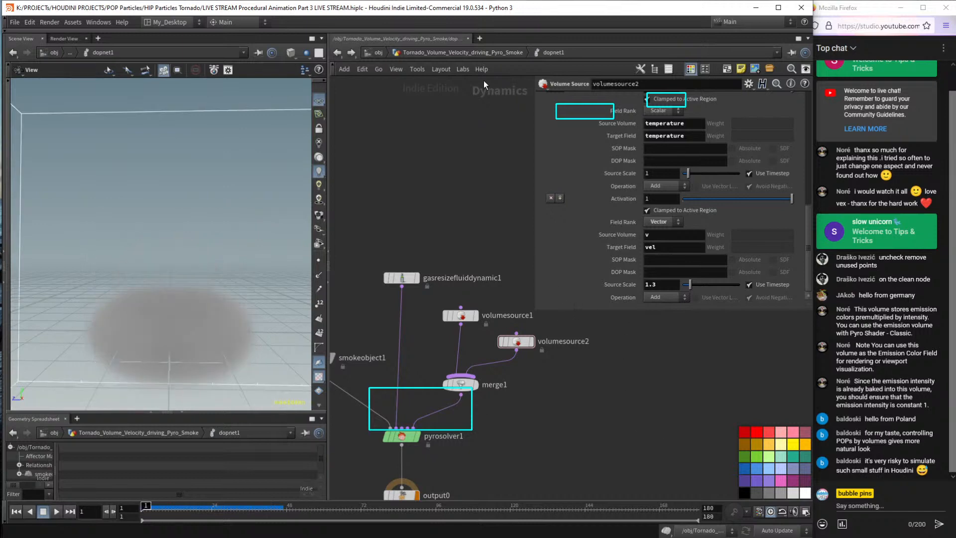
Return to the Tornado_Volume_Velocity_driving_Pyro_Smoke network, hide the parameter display, and select object_merge3 in the Volume Velocity group.
{"action": "left_click", "coordinate": [473, 53]}
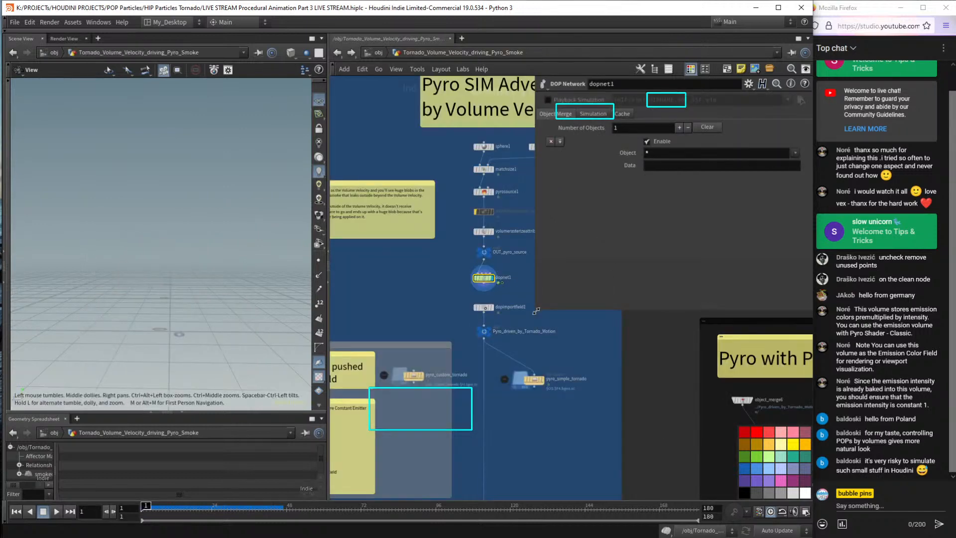
{"action": "key", "text": "p"}
{"action": "middle_click_drag", "start_coordinate": [792, 211], "coordinate": [665, 270]}
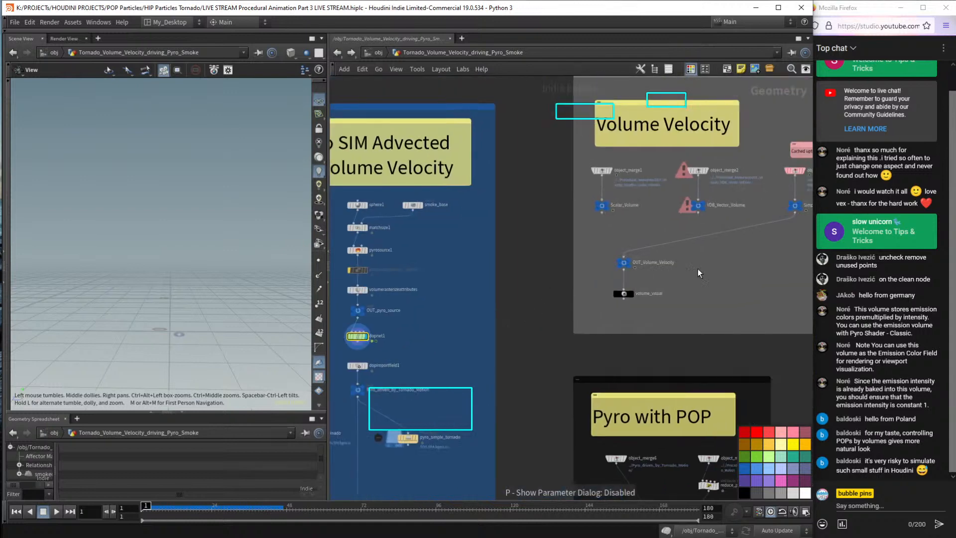
{"action": "middle_click_drag", "start_coordinate": [767, 273], "coordinate": [637, 295]}
{"action": "scroll", "coordinate": [694, 208], "scroll_direction": "up", "scroll_amount": 4}
{"action": "middle_click_drag", "start_coordinate": [666, 207], "coordinate": [614, 230]}
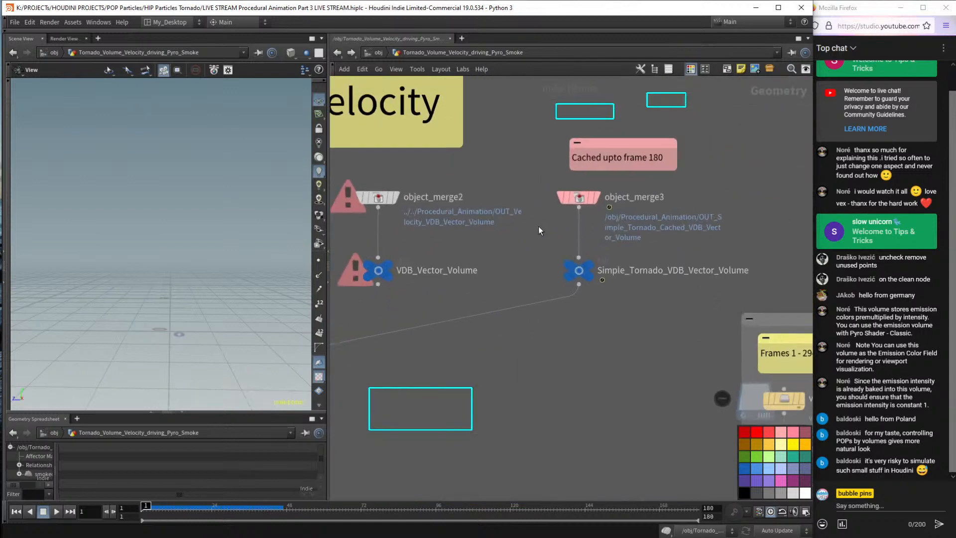
{"action": "left_click_drag", "start_coordinate": [527, 222], "coordinate": [641, 189]}
Display the volume_velcity_custom_tornado cache and connect its output to the OUT_Volume_Velocity null.
{"action": "middle_click_drag", "start_coordinate": [691, 422], "coordinate": [551, 334]}
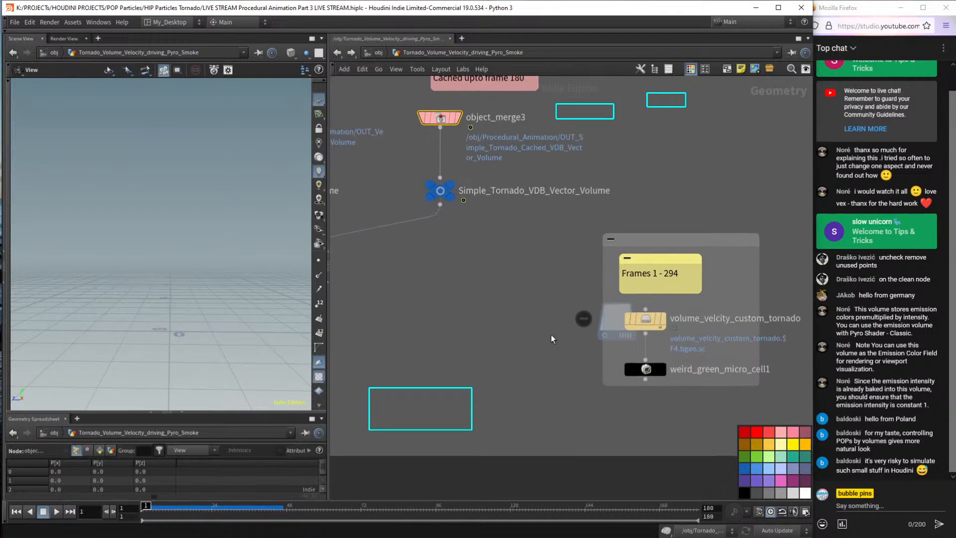
{"action": "left_click", "coordinate": [664, 322]}
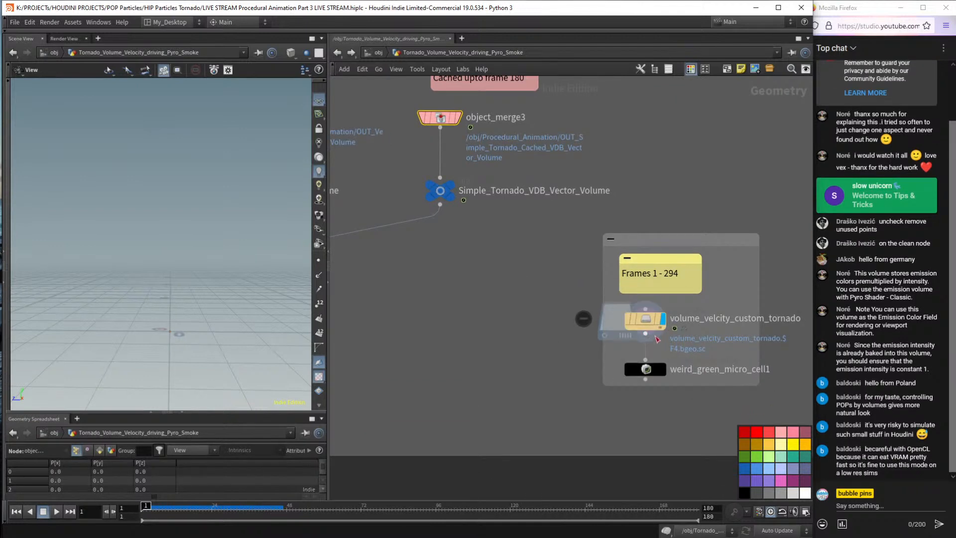
{"action": "left_click", "coordinate": [645, 333]}
{"action": "middle_click_drag", "start_coordinate": [461, 322], "coordinate": [702, 324]}
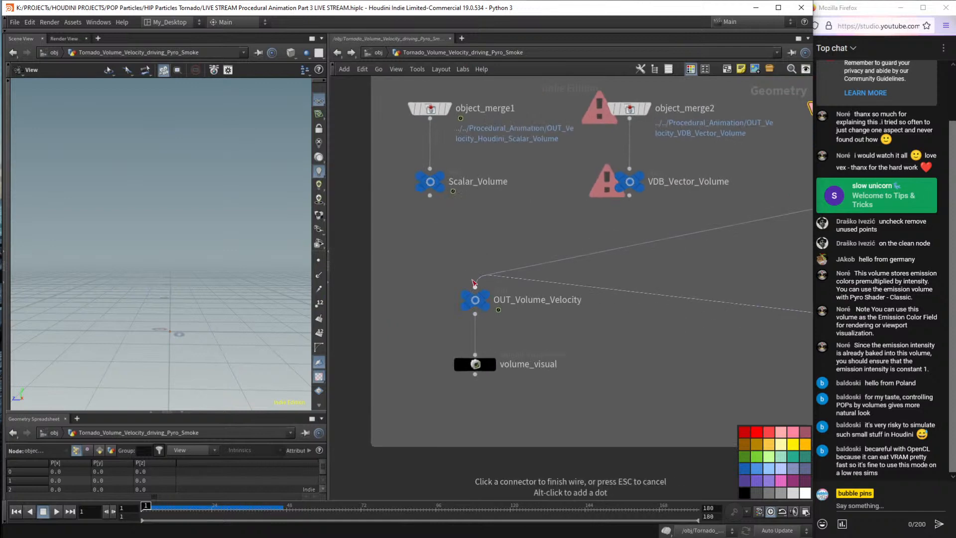
{"action": "left_click", "coordinate": [474, 284]}
Play the volume_velcity_custom_tornado cache, examine its velocity field from several angles, and rewind to the first frame.
{"action": "middle_click_drag", "start_coordinate": [667, 377], "coordinate": [277, 354]}
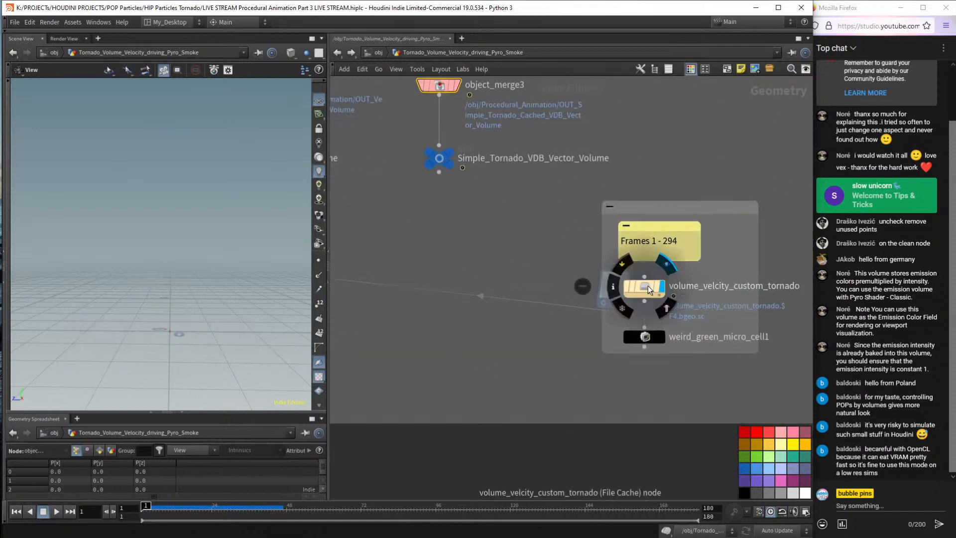
{"action": "left_click", "coordinate": [644, 286]}
{"action": "key", "text": "Up"}
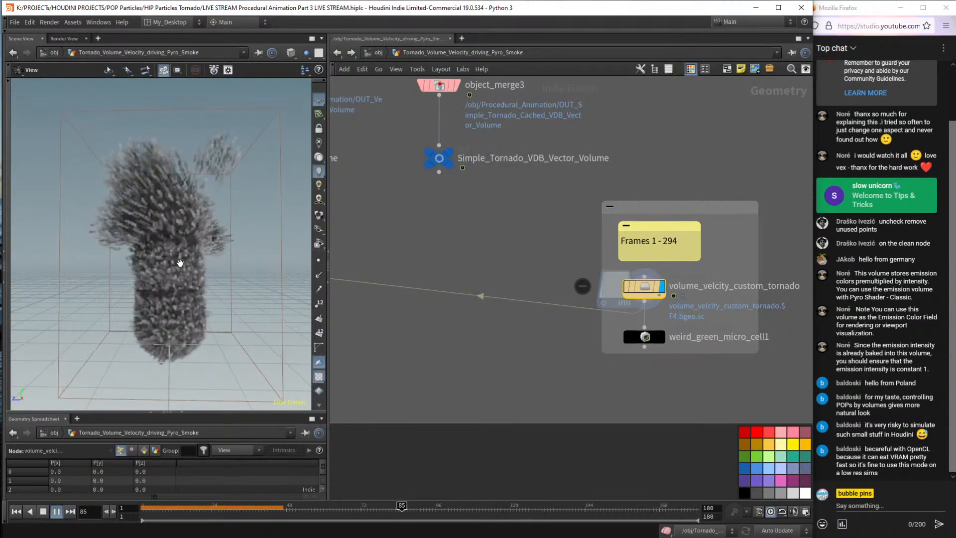
{"action": "left_click_drag", "start_coordinate": [186, 255], "coordinate": [236, 293]}
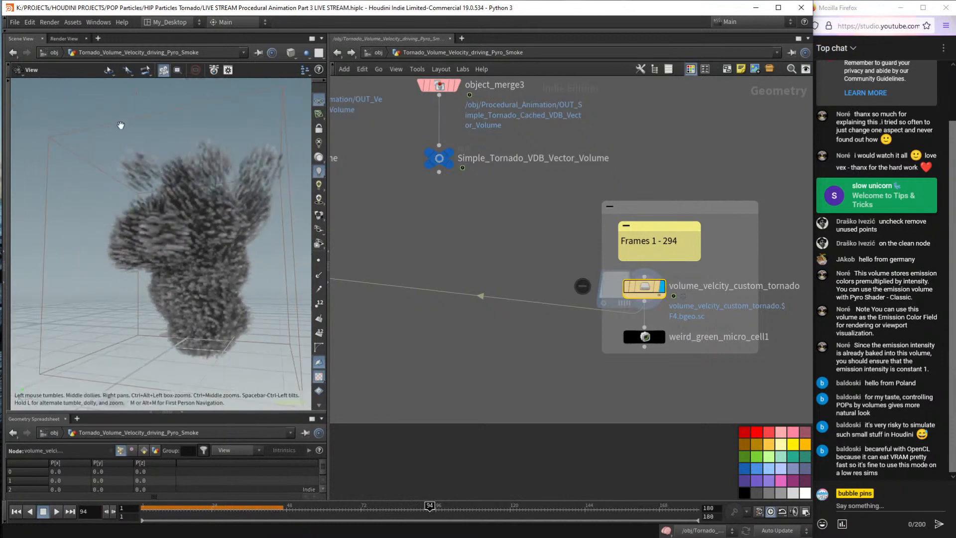
{"action": "left_click_drag", "start_coordinate": [191, 272], "coordinate": [180, 274]}
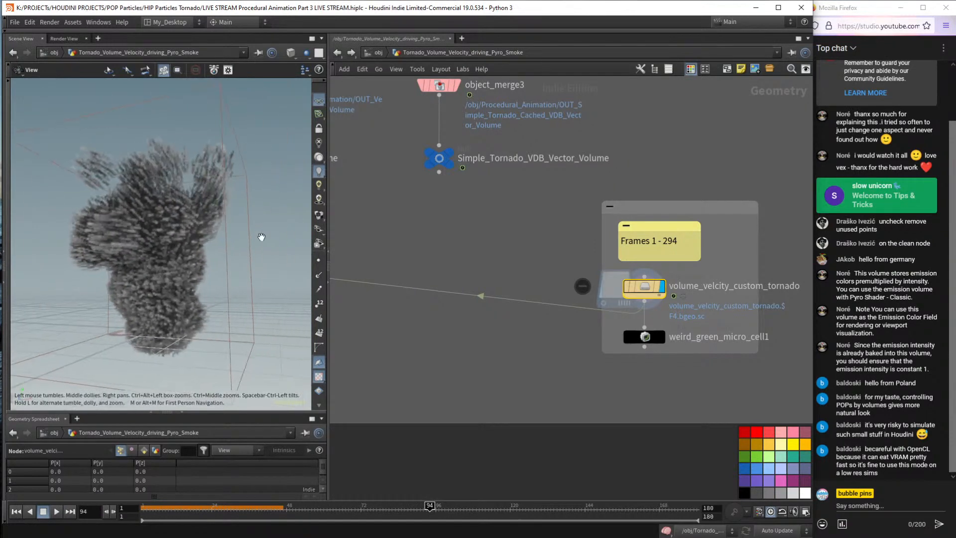
{"action": "key", "text": "ctrl+Up"}
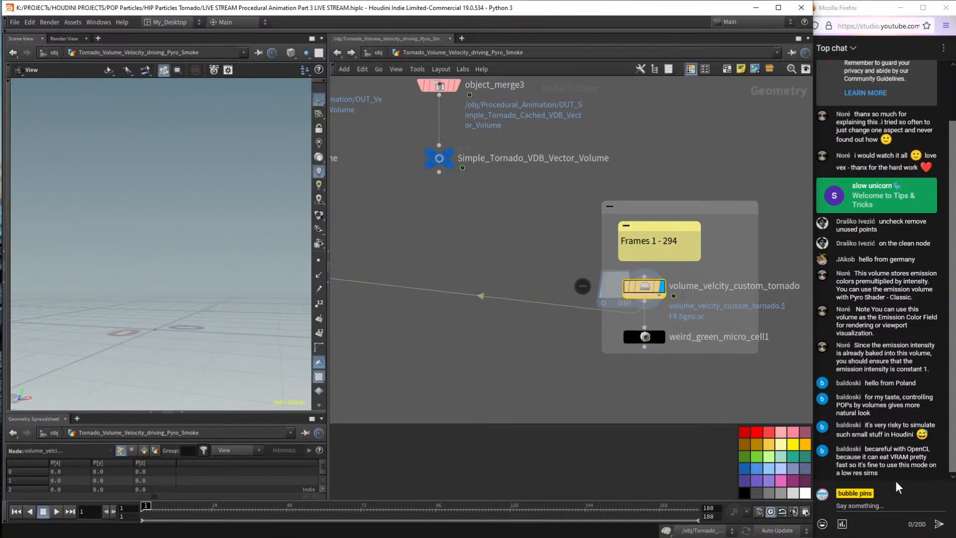
{"action": "left_click_drag", "start_coordinate": [898, 487], "coordinate": [867, 456]}
{"action": "left_click", "coordinate": [903, 492]}
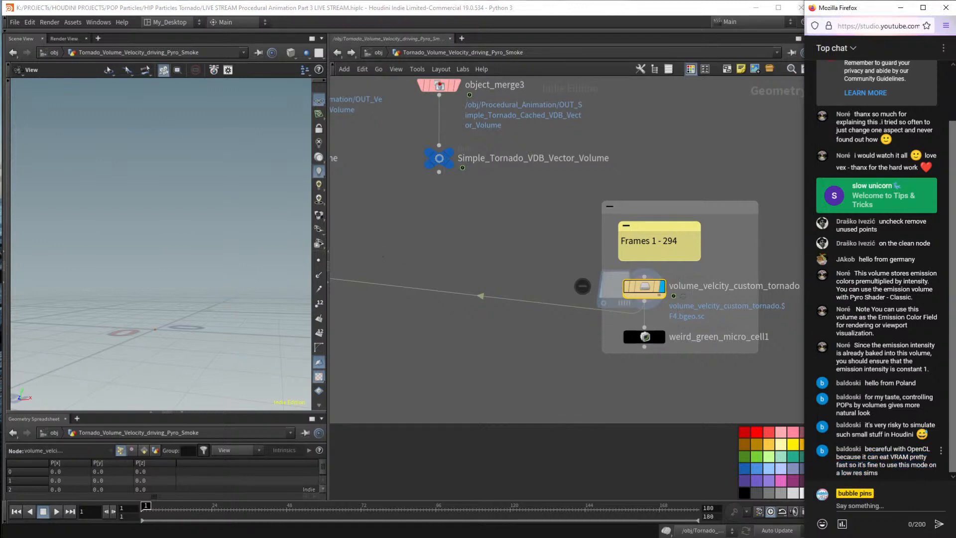
Display dopnet1 in the Pyro SIM Advected by Volume Velocity group and enter it.
{"action": "scroll", "coordinate": [448, 386], "scroll_direction": "down", "scroll_amount": 4}
{"action": "middle_click_drag", "start_coordinate": [427, 366], "coordinate": [480, 383]}
{"action": "middle_click_drag", "start_coordinate": [438, 357], "coordinate": [617, 348]}
{"action": "middle_click_drag", "start_coordinate": [431, 384], "coordinate": [505, 374]}
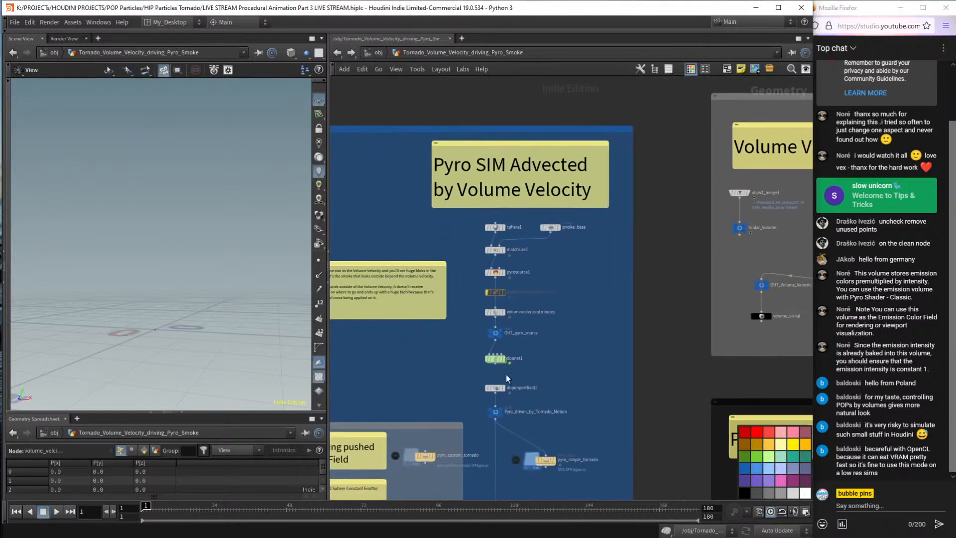
{"action": "scroll", "coordinate": [506, 372], "scroll_direction": "up", "scroll_amount": 4}
{"action": "left_click", "coordinate": [501, 353]}
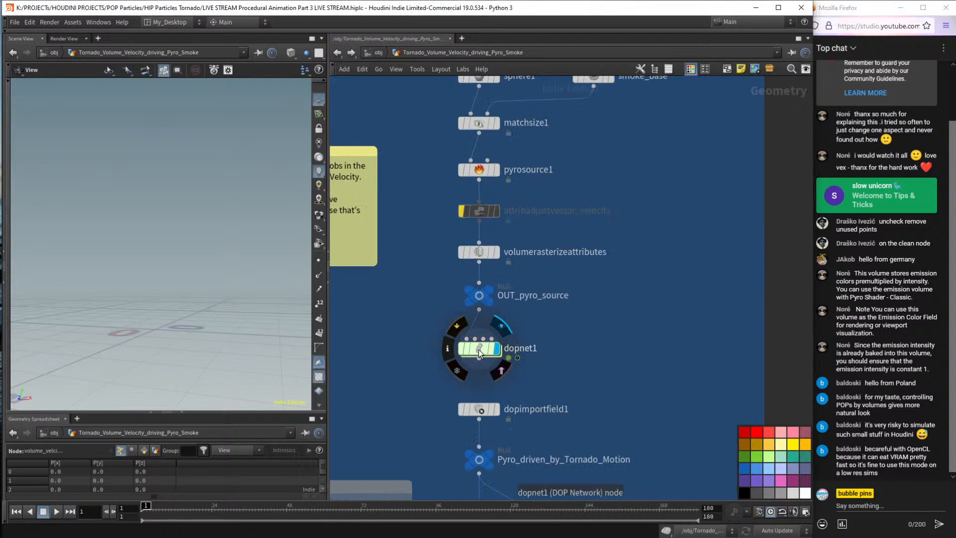
{"action": "double_click", "coordinate": [479, 350]}
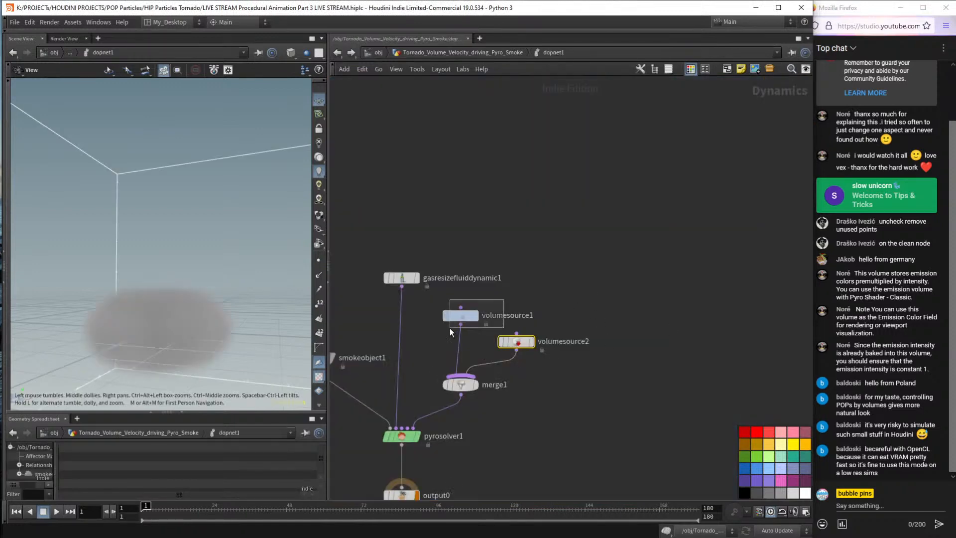
{"action": "left_click_drag", "start_coordinate": [460, 319], "coordinate": [515, 287]}
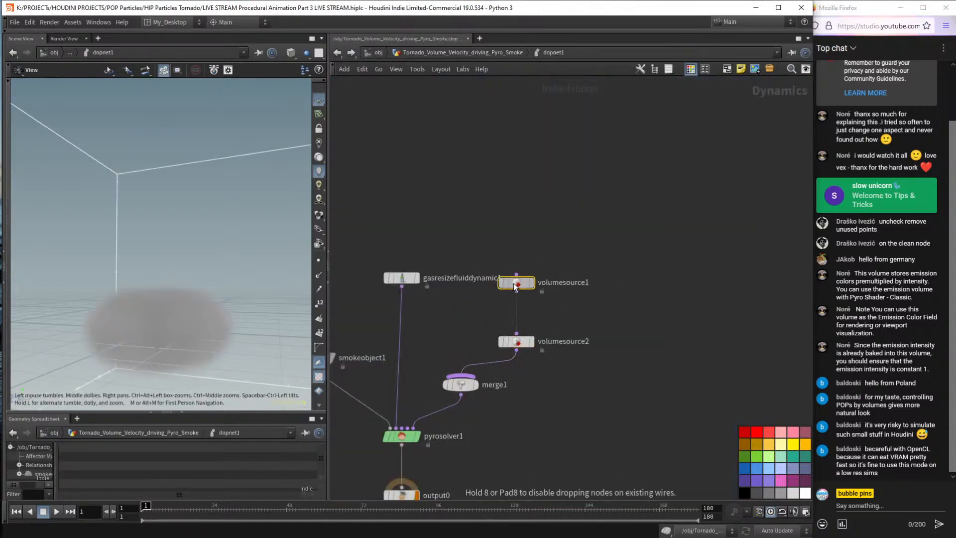
{"action": "key", "text": "ctrl+z"}
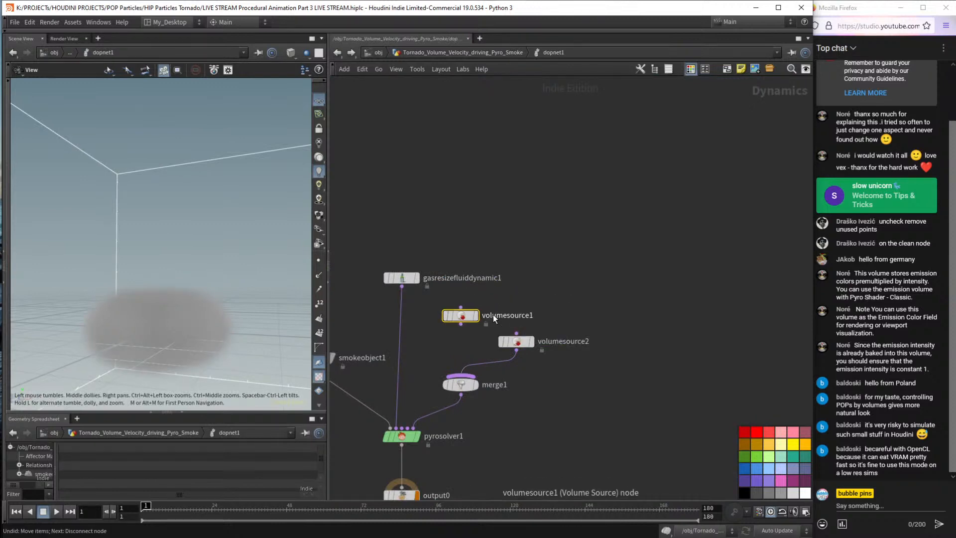
{"action": "mouse_move", "coordinate": [479, 314]}
{"action": "key", "text": "ctrl+z"}
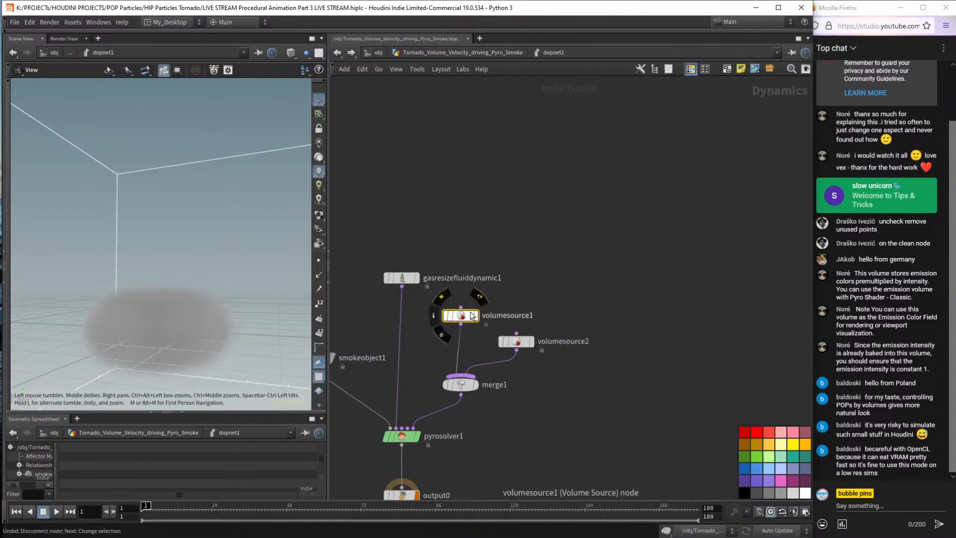
Open the parameters of volumesource1 and review its density and temperature source settings alongside the initial smoke.
{"action": "key", "text": "p"}
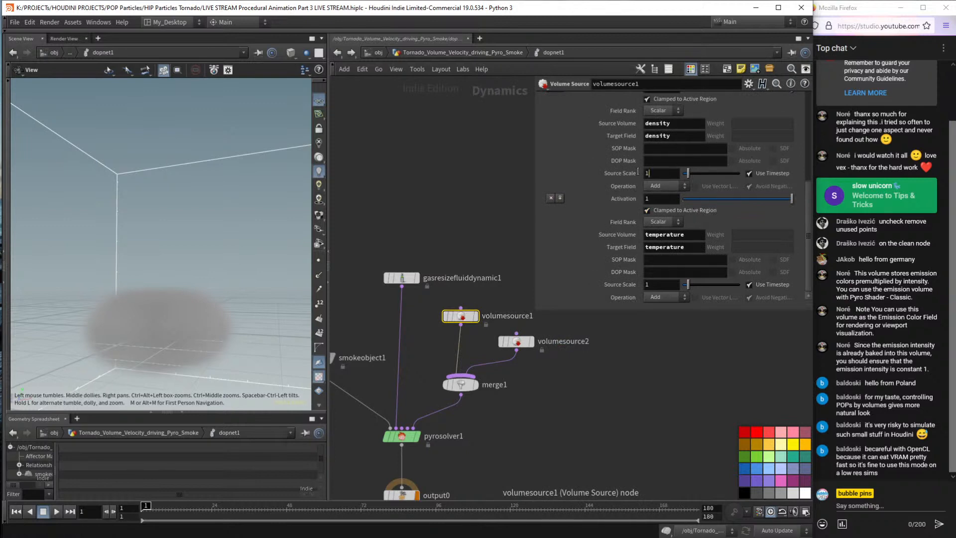
{"action": "left_click_drag", "start_coordinate": [179, 299], "coordinate": [205, 331]}
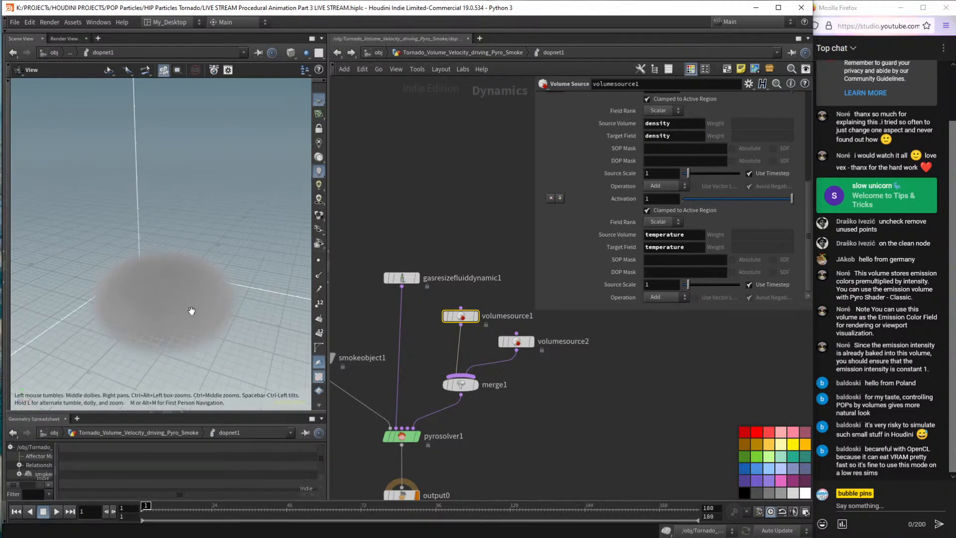
{"action": "middle_click_drag", "start_coordinate": [473, 430], "coordinate": [529, 450]}
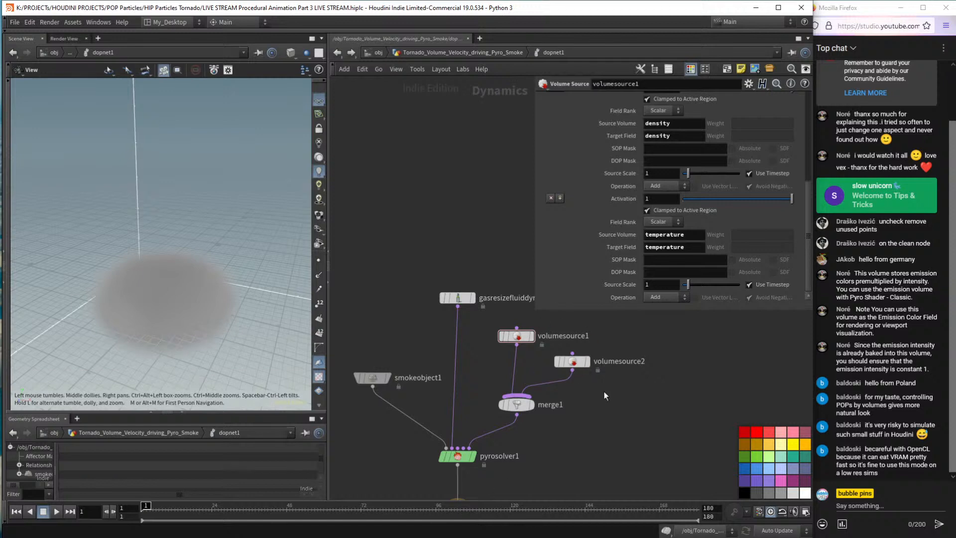
{"action": "middle_click_drag", "start_coordinate": [627, 402], "coordinate": [577, 377]}
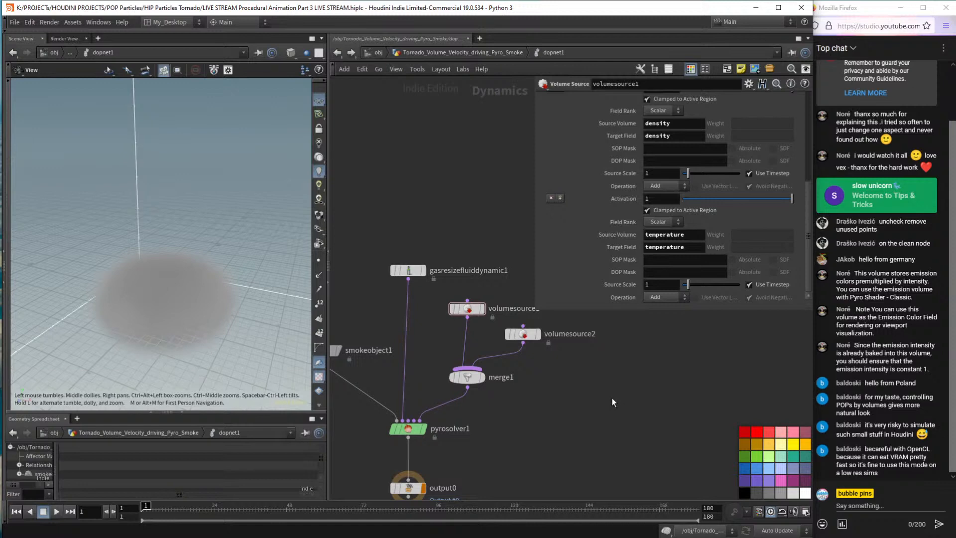
Play the pyro simulation driven by the custom tornado velocity and examine the rising smoke from several angles.
{"action": "key", "text": "Up"}
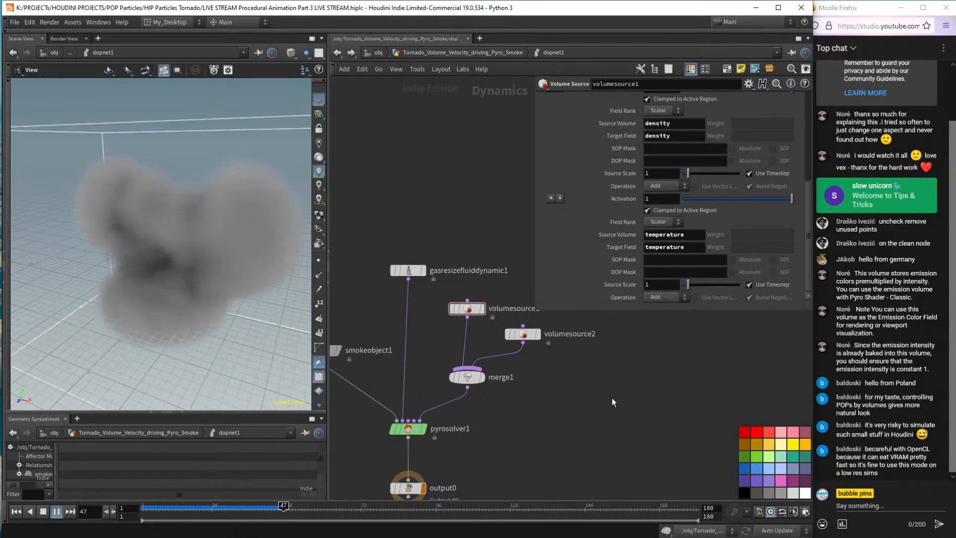
{"action": "scroll", "coordinate": [224, 232], "scroll_direction": "down", "scroll_amount": 5}
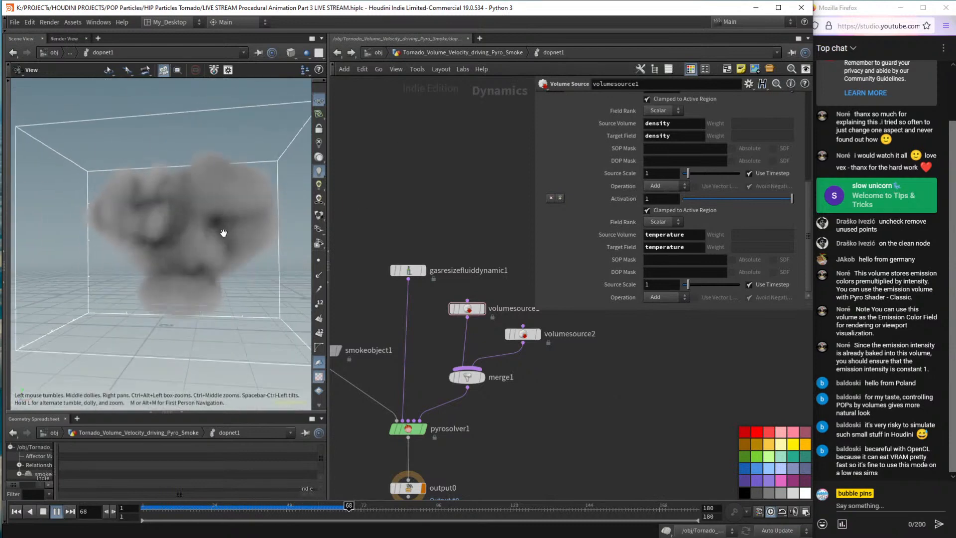
{"action": "left_click_drag", "start_coordinate": [223, 232], "coordinate": [213, 294]}
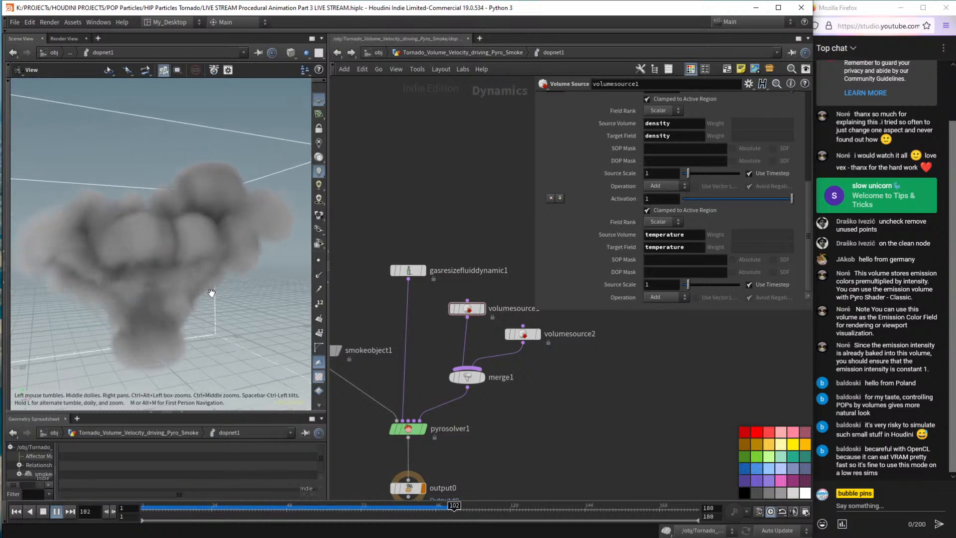
Return to the Tornado_Volume_Velocity_driving_Pyro_Smoke network, display the volume_velcity_custom_tornado cache, and examine its velocity field up close at frame 106.
{"action": "left_click", "coordinate": [451, 52]}
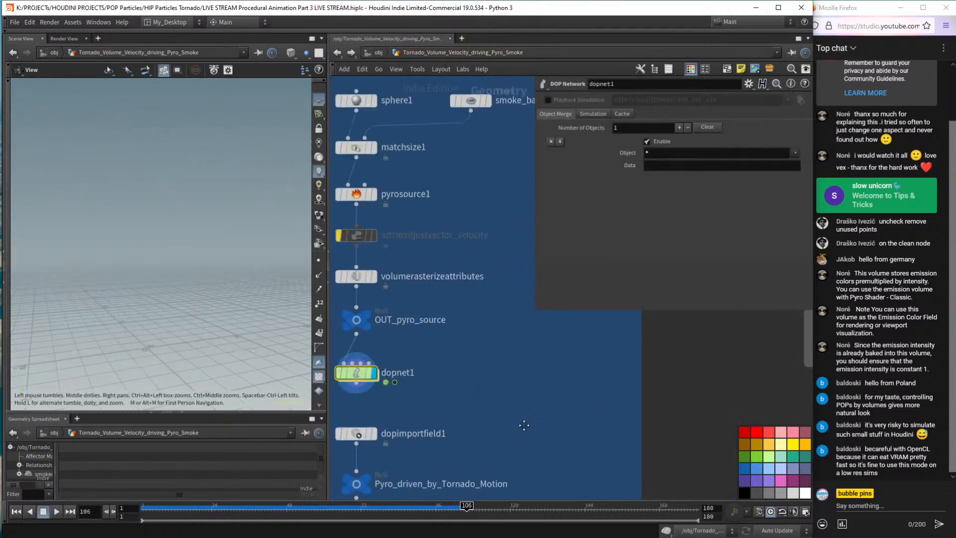
{"action": "mouse_move", "coordinate": [524, 424]}
{"action": "middle_mouse_down"}
{"action": "mouse_move", "coordinate": [641, 387]}
{"action": "mouse_move", "coordinate": [597, 433]}
{"action": "mouse_move", "coordinate": [531, 429]}
{"action": "middle_mouse_up"}
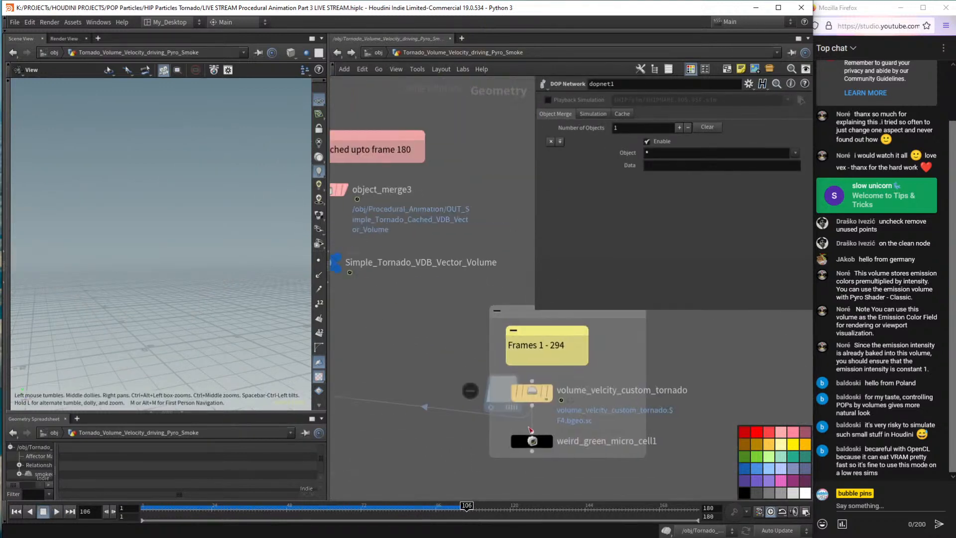
{"action": "left_click", "coordinate": [550, 391]}
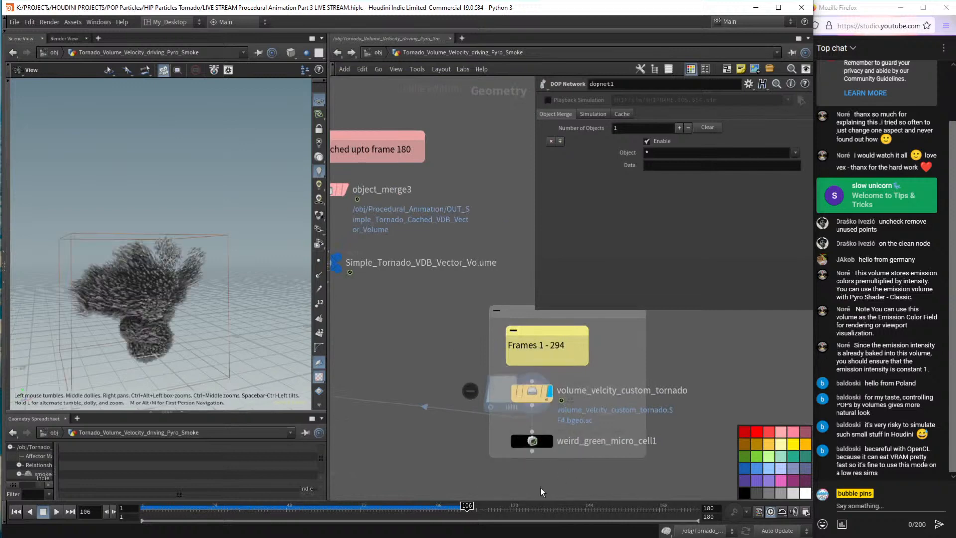
{"action": "scroll", "coordinate": [147, 271], "scroll_direction": "up", "scroll_amount": 6}
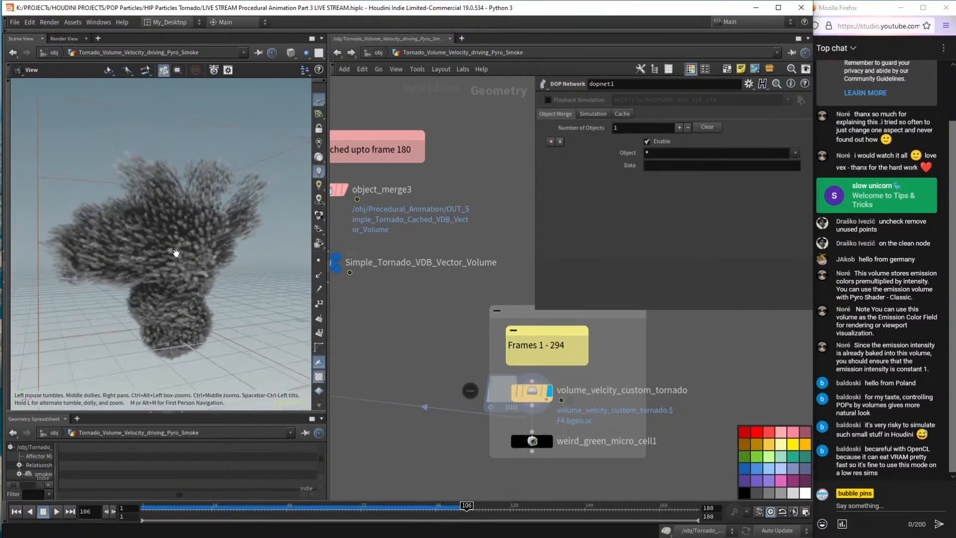
{"action": "scroll", "coordinate": [624, 389], "scroll_direction": "up", "scroll_amount": 3}
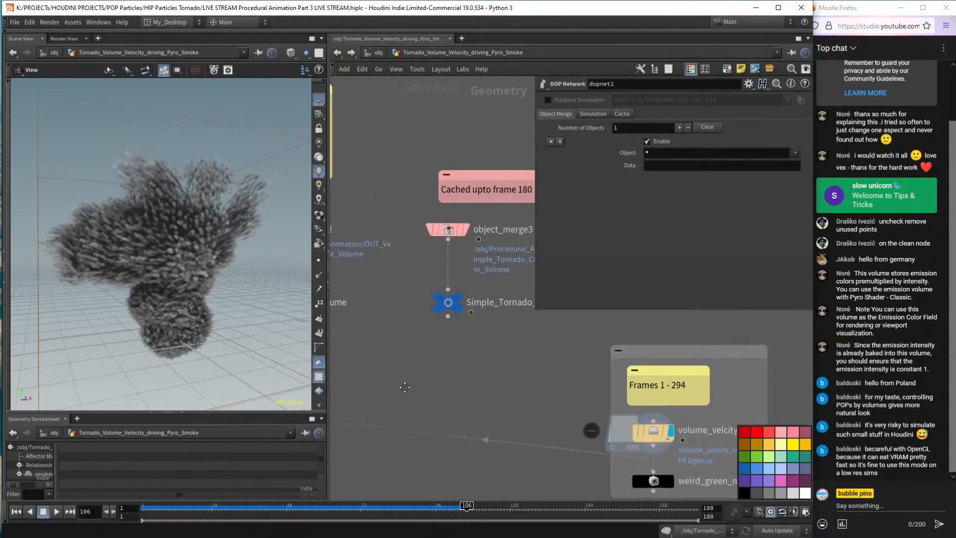
Display the Simple_Tornado_VDB_Vector_Volume null and compare the simple tornado's shape at frames 37, 15, 53 and 101.
{"action": "scroll", "coordinate": [425, 289], "scroll_direction": "down", "scroll_amount": 3}
{"action": "mouse_move", "coordinate": [424, 289]}
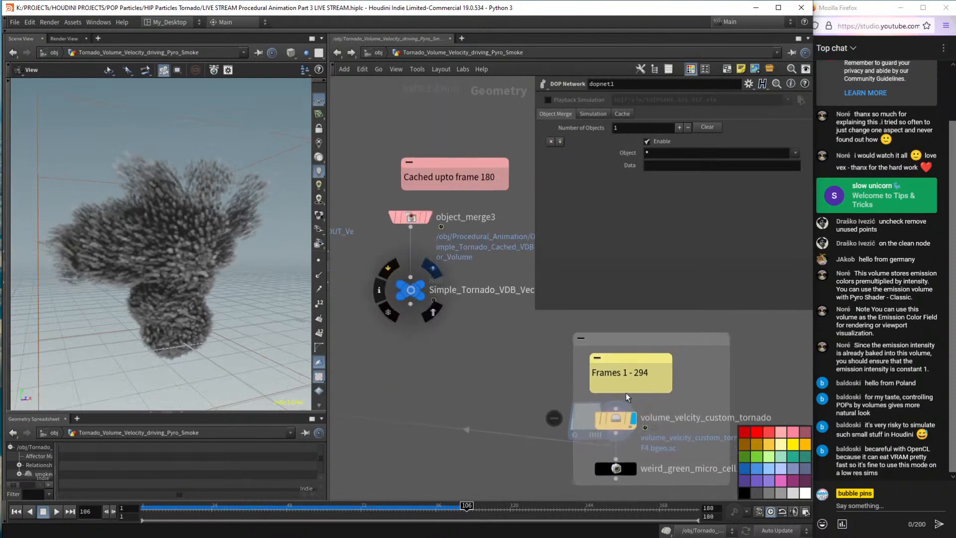
{"action": "mouse_move", "coordinate": [224, 249]}
{"action": "left_mouse_down"}
{"action": "mouse_move", "coordinate": [239, 209]}
{"action": "mouse_move", "coordinate": [263, 342]}
{"action": "mouse_move", "coordinate": [256, 303]}
{"action": "mouse_move", "coordinate": [259, 339]}
{"action": "mouse_move", "coordinate": [252, 323]}
{"action": "left_mouse_up"}
{"action": "left_click_drag", "start_coordinate": [277, 506], "coordinate": [252, 507]}
{"action": "left_click_drag", "start_coordinate": [209, 378], "coordinate": [239, 398]}
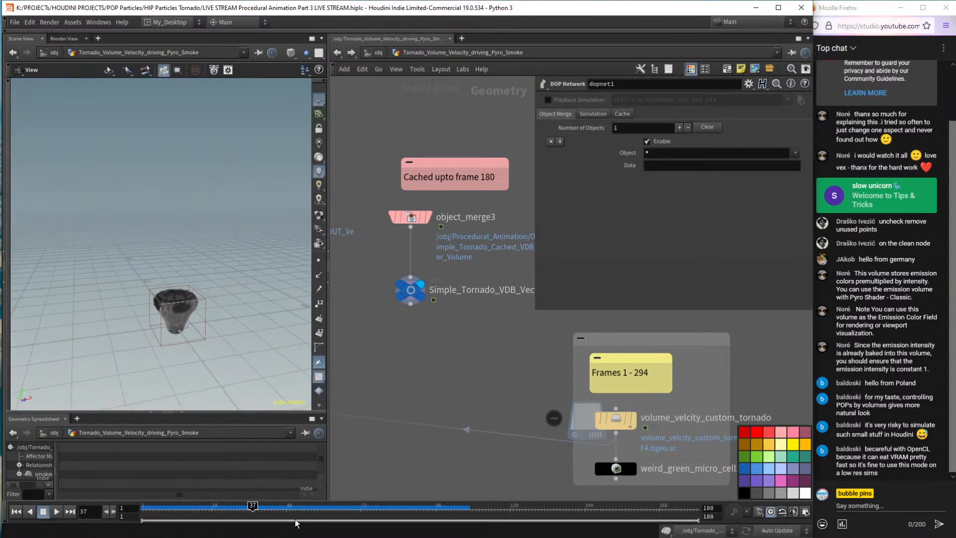
{"action": "left_click", "coordinate": [145, 507]}
{"action": "left_click", "coordinate": [303, 507]}
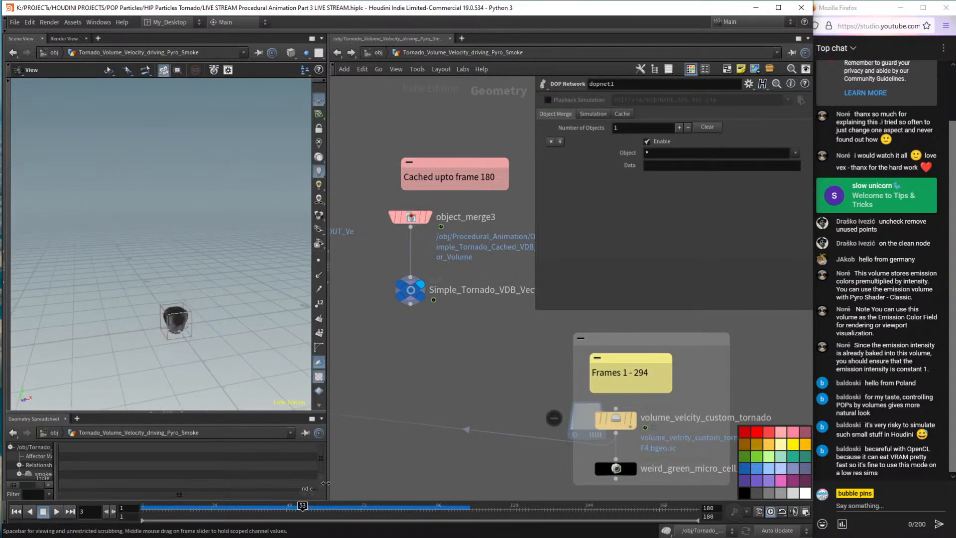
{"action": "left_click", "coordinate": [184, 506]}
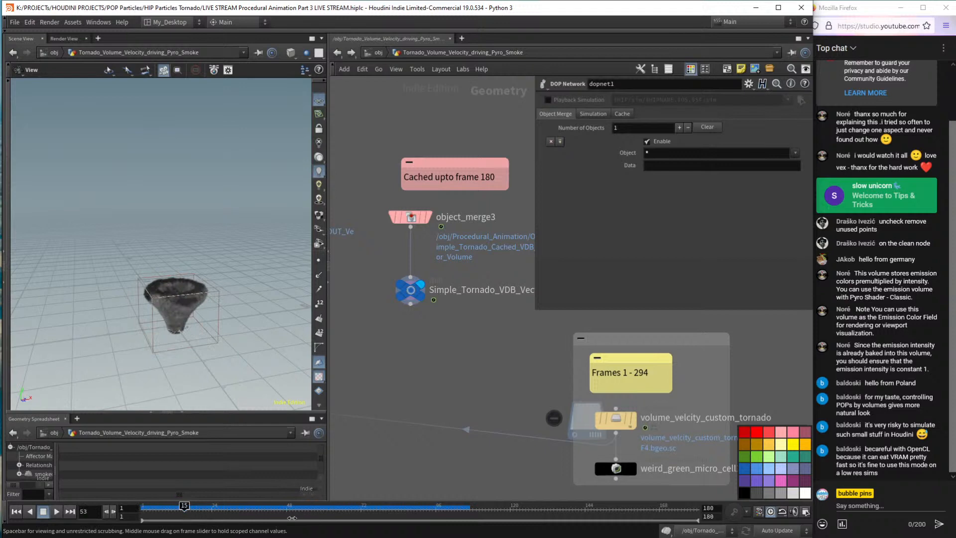
{"action": "left_click", "coordinate": [451, 507]}
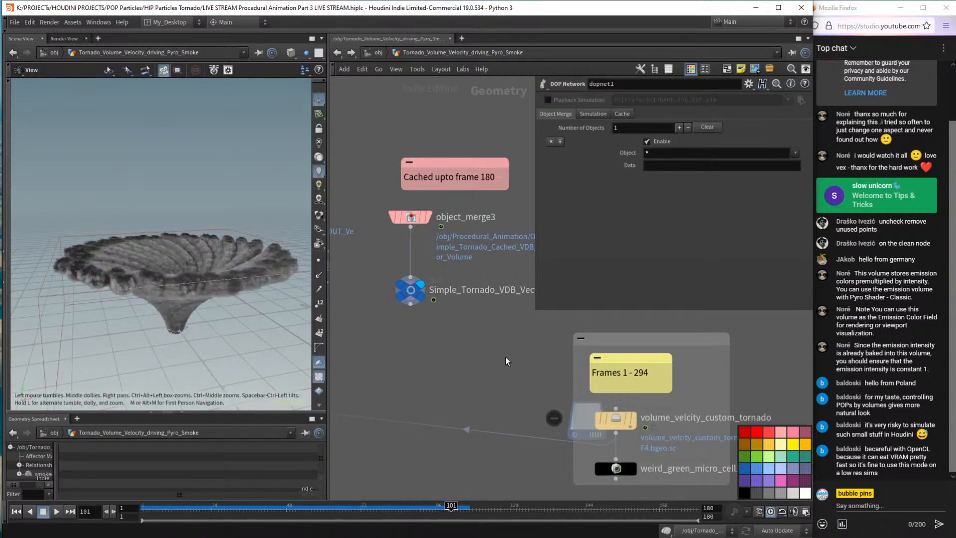
Display the volume_velcity_custom_tornado cache again and examine its velocity field at frame 101.
{"action": "left_click", "coordinate": [631, 419]}
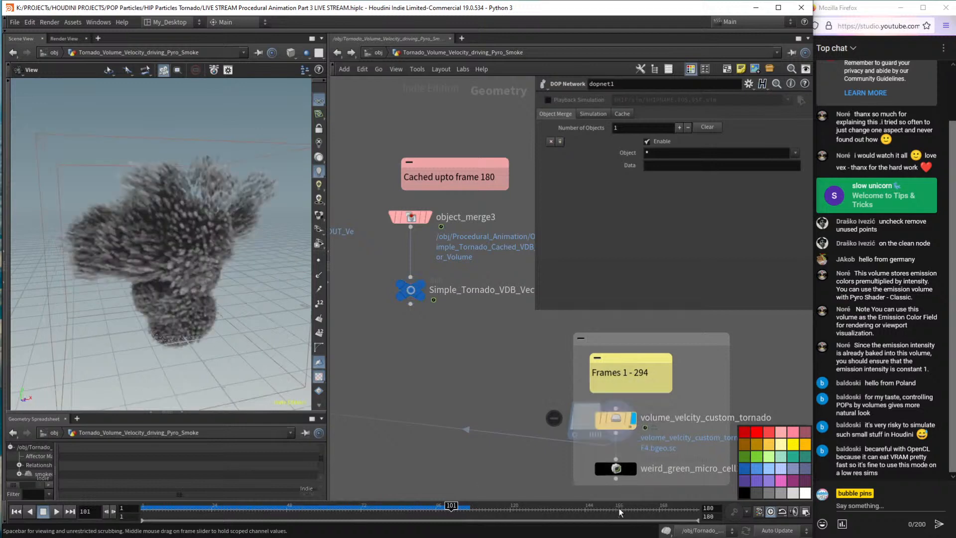
{"action": "left_click_drag", "start_coordinate": [164, 244], "coordinate": [171, 262]}
{"action": "scroll", "coordinate": [407, 377], "scroll_direction": "down", "scroll_amount": 5}
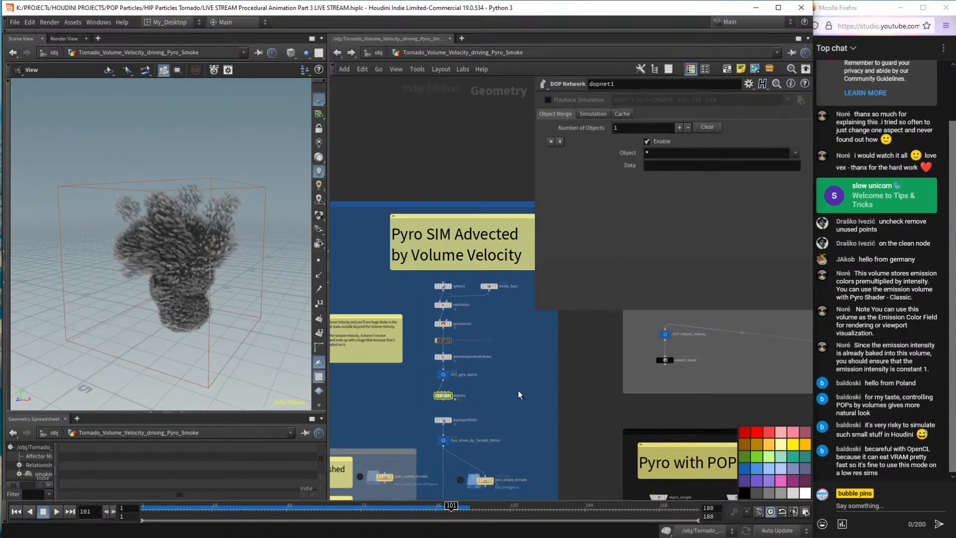
Rewind to the first frame and enter dopnet1 in the Pyro SIM Advected by Volume Velocity group with its display on.
{"action": "scroll", "coordinate": [454, 403], "scroll_direction": "up", "scroll_amount": 4}
{"action": "key", "text": "ctrl+Up"}
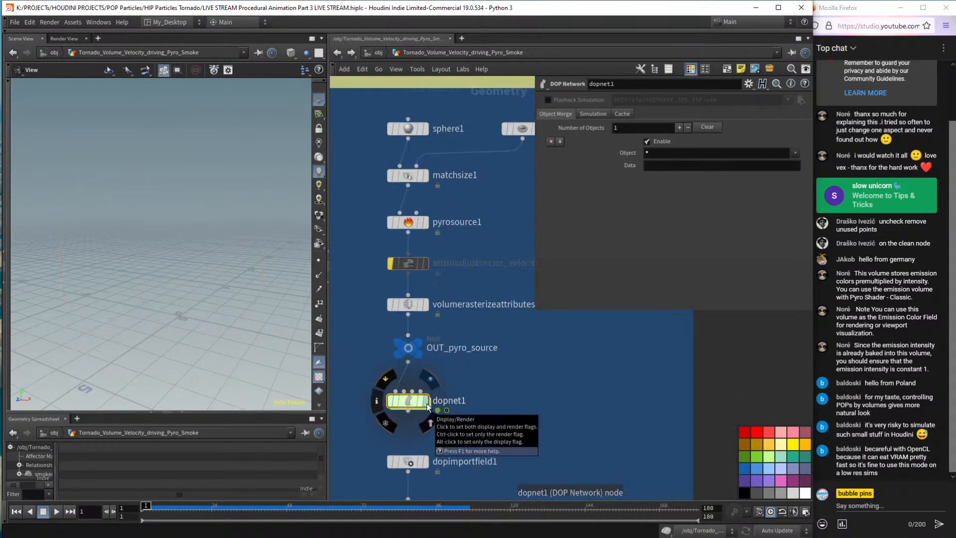
{"action": "double_click", "coordinate": [407, 400]}
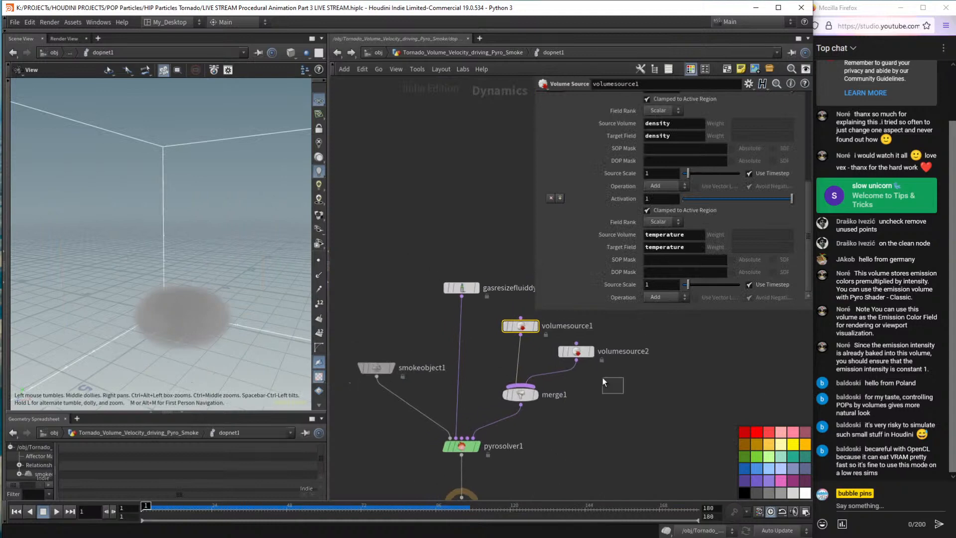
Select volumesource2, play the simulation to frame 105, and examine the smoke from different angles.
{"action": "mouse_move", "coordinate": [577, 355]}
{"action": "left_mouse_down"}
{"action": "mouse_move", "coordinate": [567, 351]}
{"action": "mouse_move", "coordinate": [580, 358]}
{"action": "left_mouse_up"}
{"action": "key", "text": "Up"}
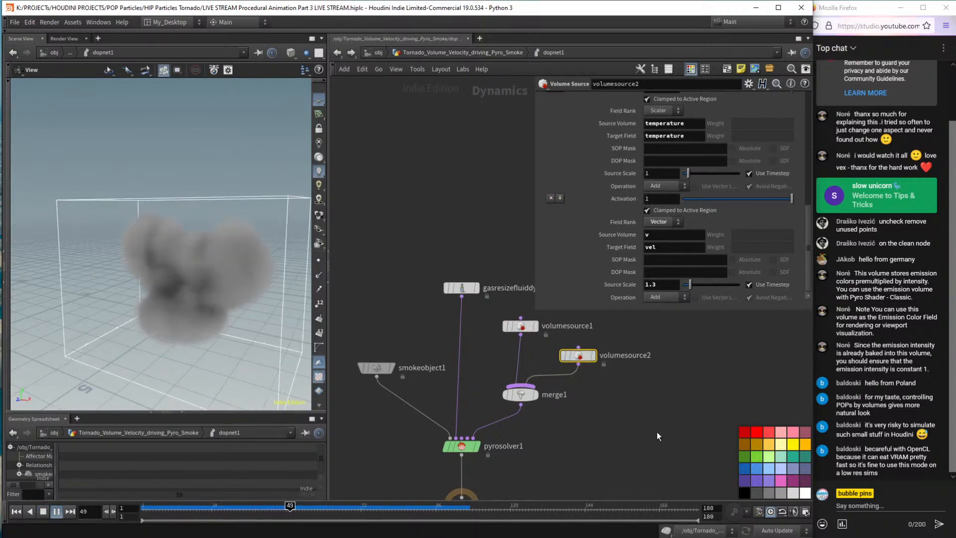
{"action": "scroll", "coordinate": [212, 274], "scroll_direction": "up", "scroll_amount": 5}
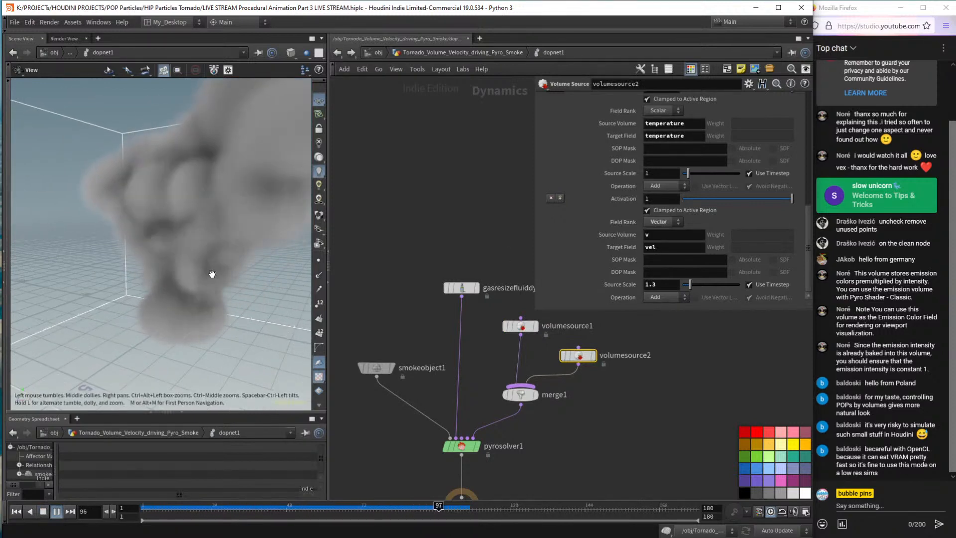
{"action": "left_click_drag", "start_coordinate": [220, 214], "coordinate": [199, 258]}
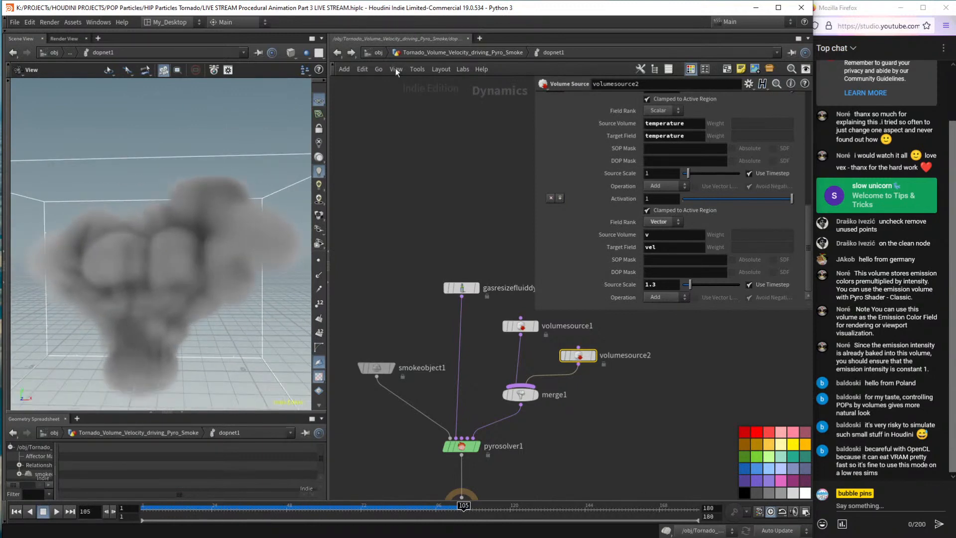
Return to the Tornado_Volume_Velocity_driving_Pyro_Smoke network and inspect the parameters of dopimportfield1 and dopnet1 in turn.
{"action": "left_click", "coordinate": [446, 53]}
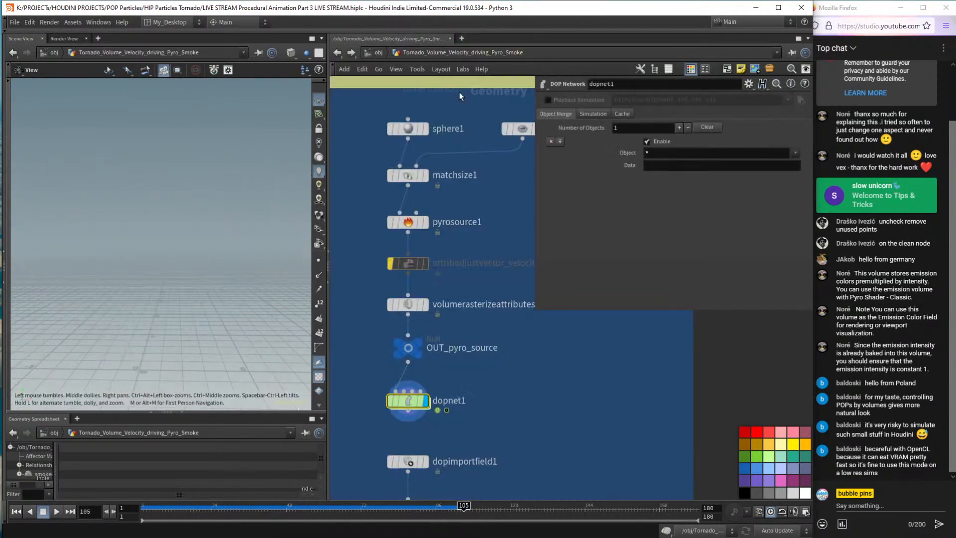
{"action": "left_click_drag", "start_coordinate": [480, 434], "coordinate": [347, 460]}
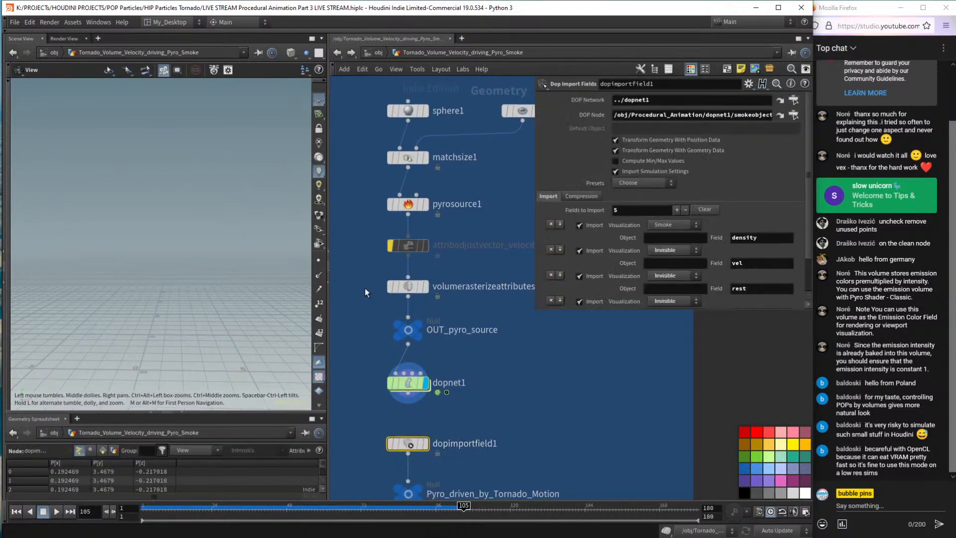
{"action": "mouse_move", "coordinate": [114, 198]}
{"action": "right_mouse_down"}
{"action": "mouse_move", "coordinate": [105, 192]}
{"action": "mouse_move", "coordinate": [145, 167]}
{"action": "mouse_move", "coordinate": [114, 185]}
{"action": "right_mouse_up"}
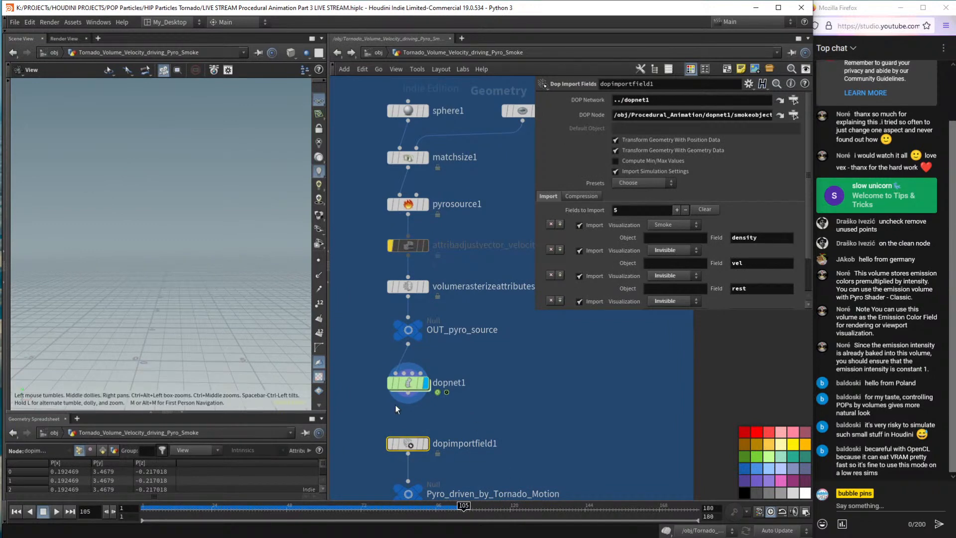
{"action": "left_click_drag", "start_coordinate": [477, 400], "coordinate": [368, 361]}
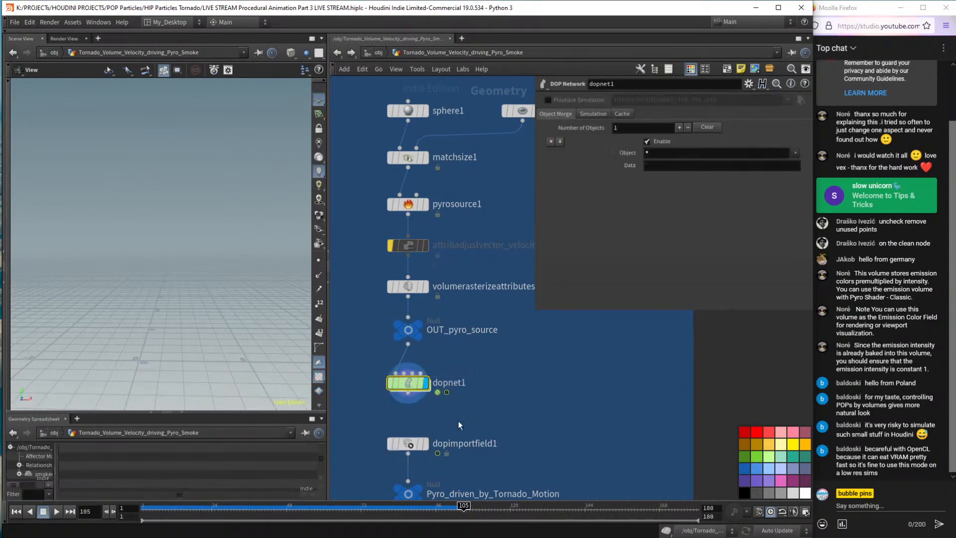
{"action": "left_click_drag", "start_coordinate": [462, 452], "coordinate": [420, 446]}
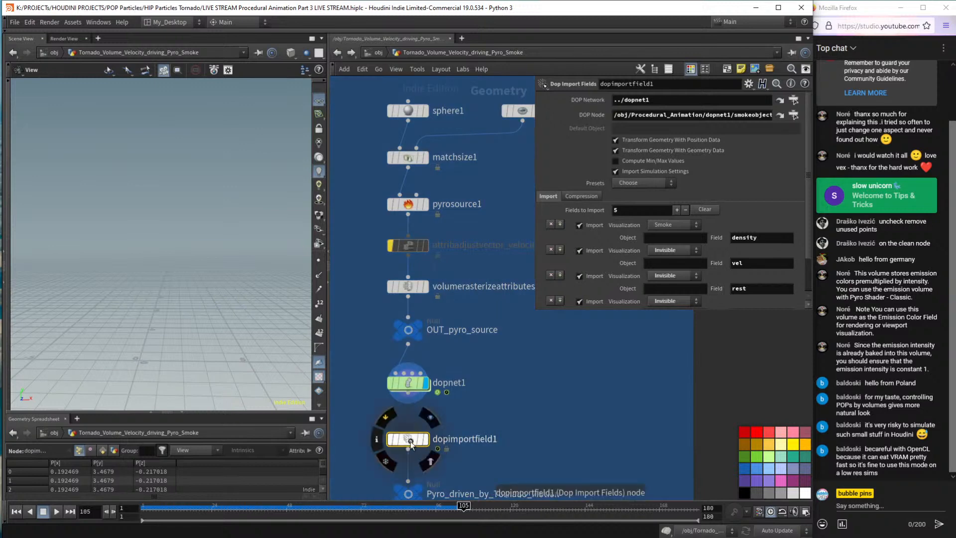
{"action": "left_click_drag", "start_coordinate": [411, 442], "coordinate": [411, 448]}
{"action": "left_click_drag", "start_coordinate": [366, 458], "coordinate": [366, 458]}
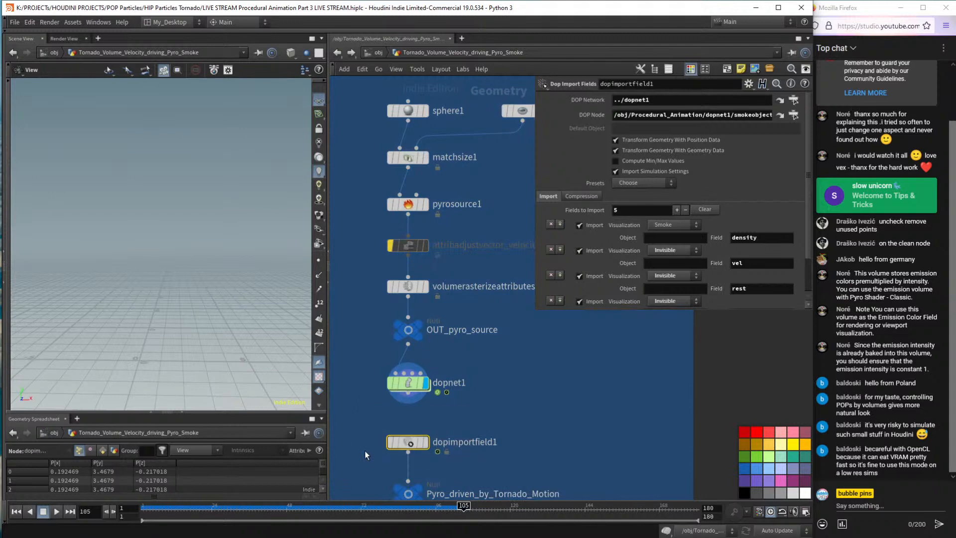
{"action": "left_click_drag", "start_coordinate": [502, 413], "coordinate": [378, 363]}
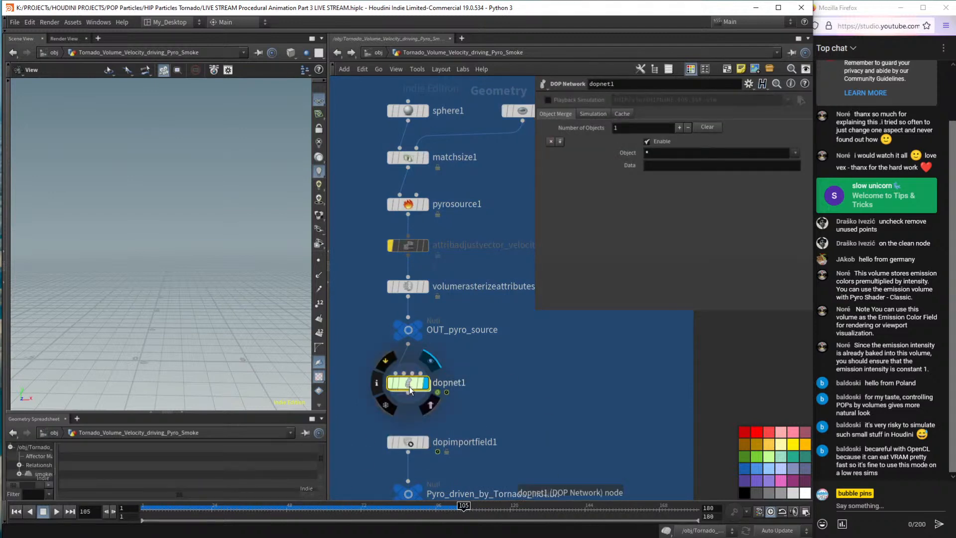
Display and select dopimportfield1 to view the imported smoke fields at frame 105.
{"action": "left_click", "coordinate": [427, 443]}
{"action": "left_click", "coordinate": [401, 444]}
{"action": "scroll", "coordinate": [417, 402], "scroll_direction": "down", "scroll_amount": 4}
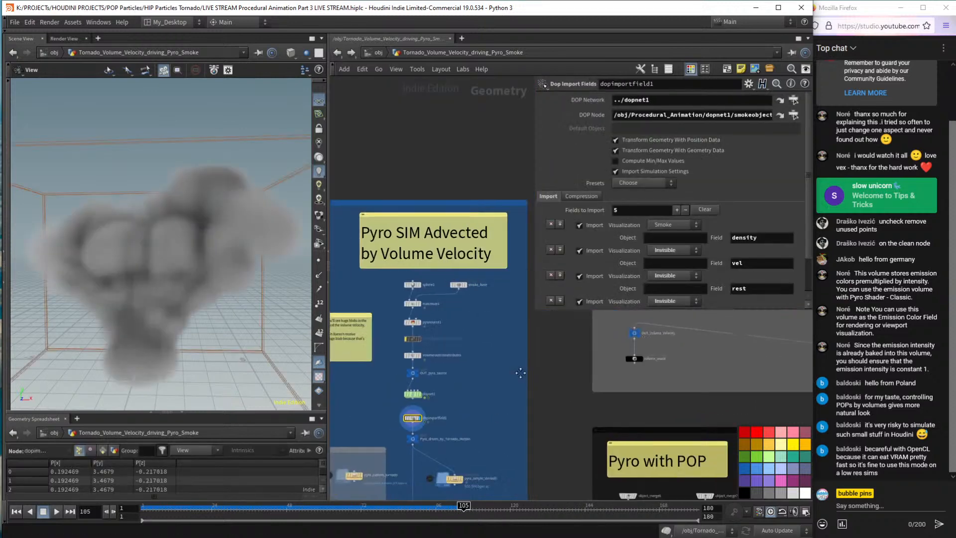
Display the volume_velcity_custom_tornado cache node in the Frames 1 - 294 group.
{"action": "middle_click_drag", "start_coordinate": [520, 373], "coordinate": [313, 383]}
{"action": "middle_click_drag", "start_coordinate": [598, 379], "coordinate": [440, 373]}
{"action": "scroll", "coordinate": [507, 345], "scroll_direction": "up", "scroll_amount": 3}
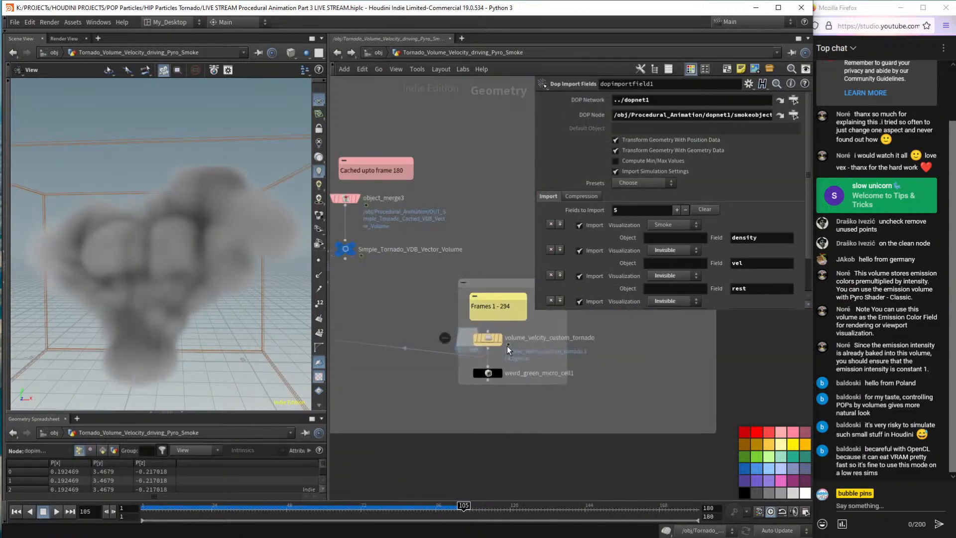
{"action": "scroll", "coordinate": [506, 345], "scroll_direction": "up", "scroll_amount": 1}
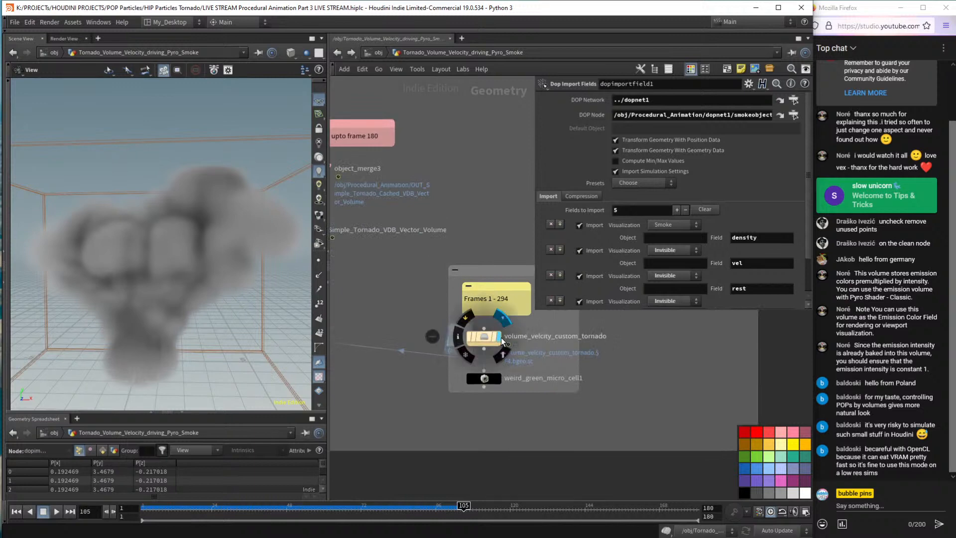
{"action": "left_click", "coordinate": [501, 336]}
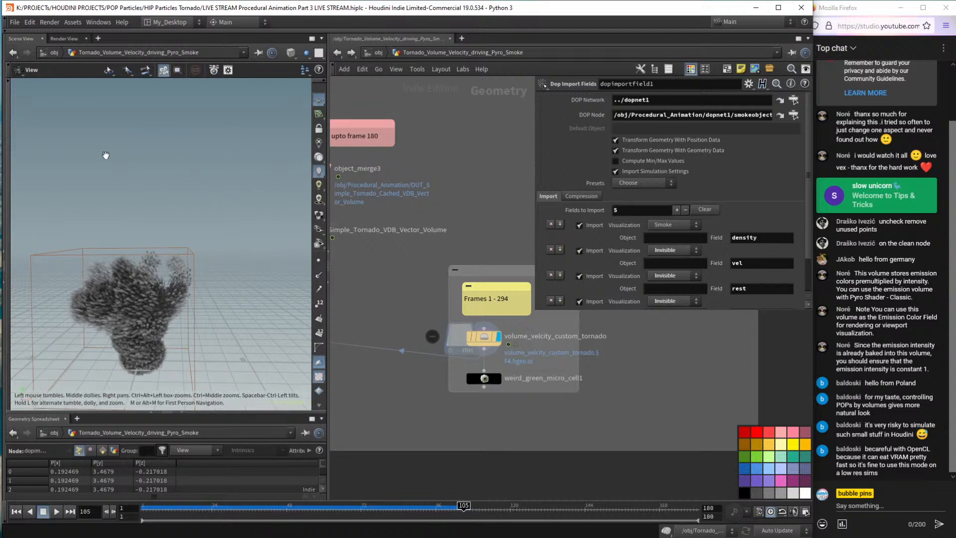
Try viewing the custom tornado cache in a separate floating scene view and return to the main window.
{"action": "right_click", "coordinate": [484, 336]}
{"action": "left_click", "coordinate": [510, 386]}
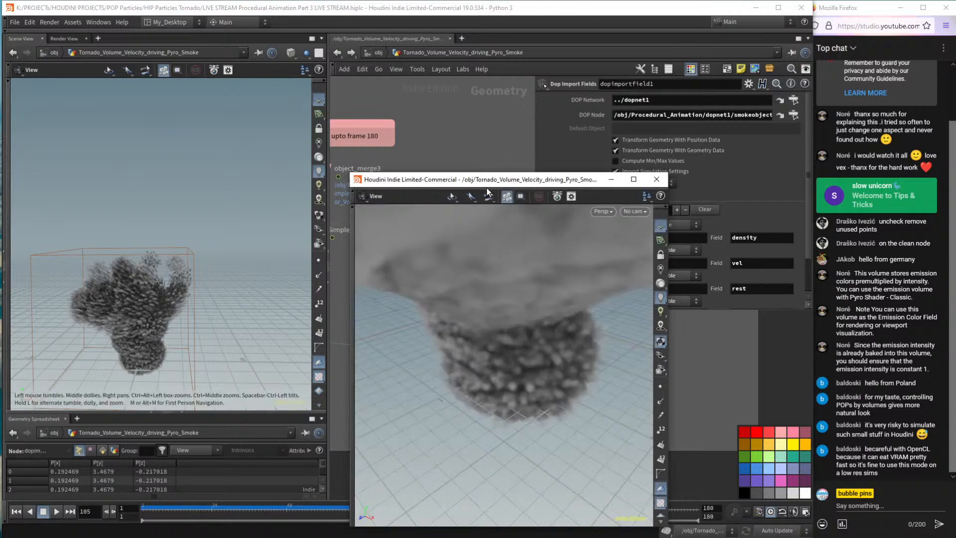
{"action": "left_click_drag", "start_coordinate": [488, 181], "coordinate": [587, 119]}
{"action": "left_click_drag", "start_coordinate": [604, 333], "coordinate": [612, 293]}
{"action": "left_click", "coordinate": [756, 118]}
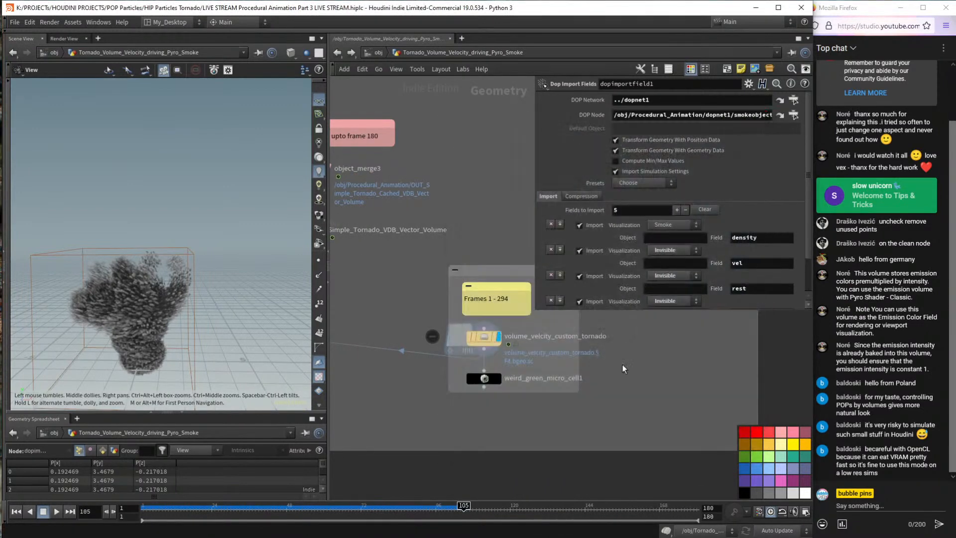
Orbit to frame the custom tornado velocity volume and capture the viewport as a snip for comparison.
{"action": "middle_click_drag", "start_coordinate": [421, 407], "coordinate": [650, 403]}
{"action": "middle_click_drag", "start_coordinate": [550, 403], "coordinate": [470, 428]}
{"action": "mouse_move", "coordinate": [202, 324]}
{"action": "left_mouse_down"}
{"action": "mouse_move", "coordinate": [219, 307]}
{"action": "mouse_move", "coordinate": [209, 315]}
{"action": "mouse_move", "coordinate": [196, 307]}
{"action": "left_mouse_up"}
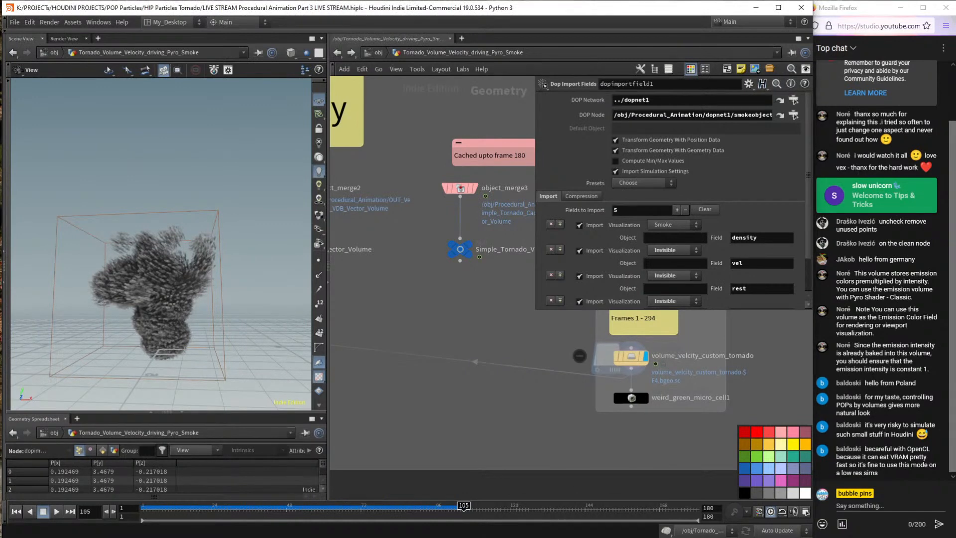
{"action": "key", "text": "super+shift+s"}
{"action": "left_click_drag", "start_coordinate": [19, 82], "coordinate": [302, 395]}
{"action": "left_click_drag", "start_coordinate": [157, 13], "coordinate": [498, 61]}
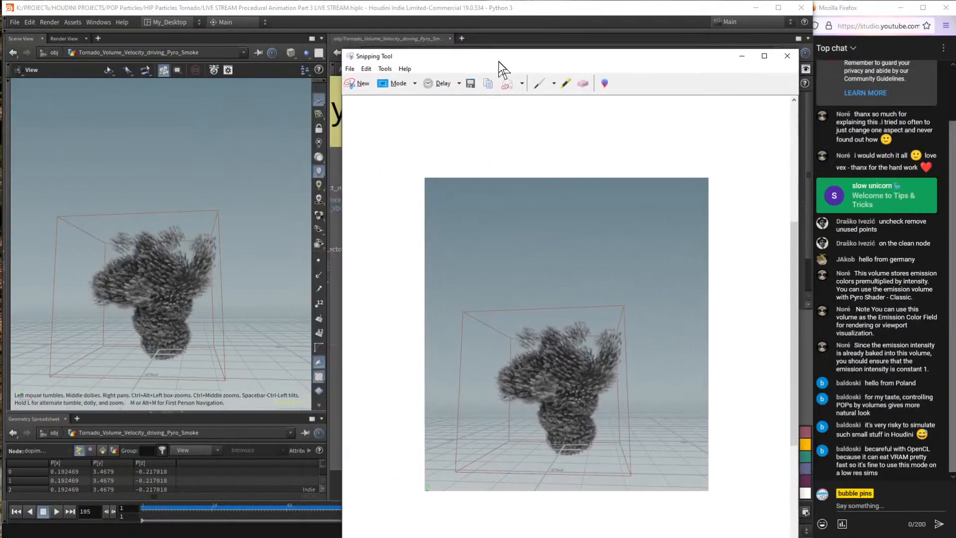
Return to Houdini and display dopimportfield1 in the Pyro SIM Advected by Volume Velocity group.
{"action": "left_click", "coordinate": [377, 20]}
{"action": "middle_click_drag", "start_coordinate": [337, 433], "coordinate": [576, 348]}
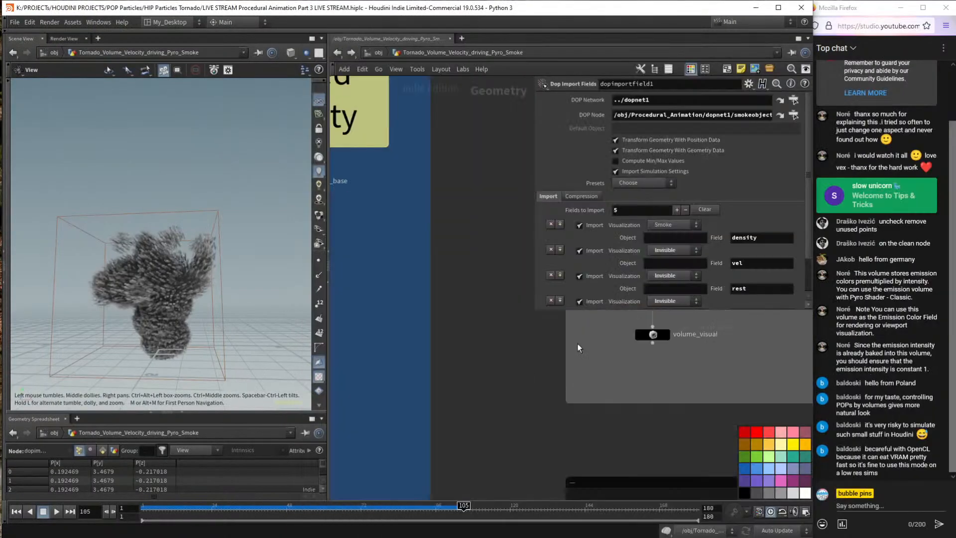
{"action": "middle_click_drag", "start_coordinate": [348, 473], "coordinate": [536, 381]}
{"action": "left_click", "coordinate": [450, 344]}
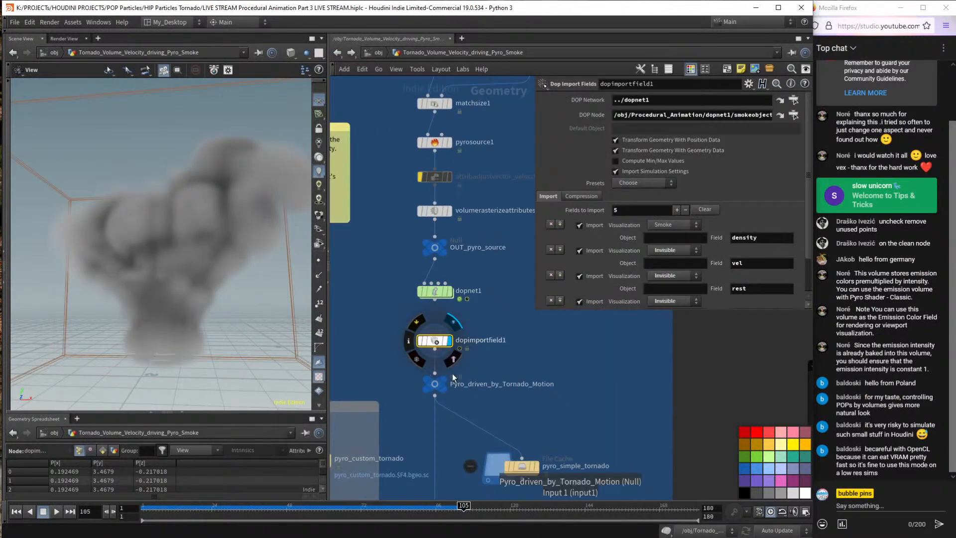
Switch to Snipping Tool and place the resized snip beside the viewport to compare the velocity volume with the smoke.
{"action": "key", "text": "alt+Tab"}
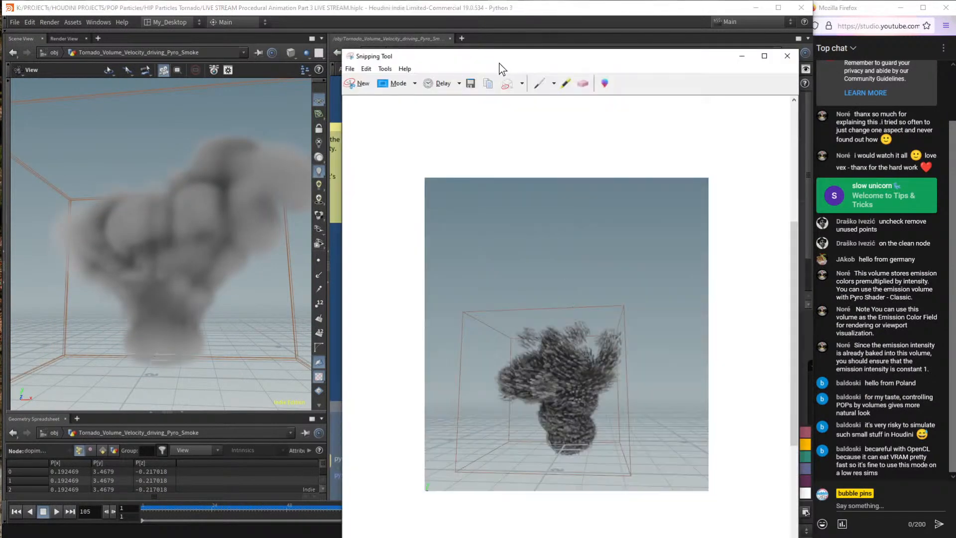
{"action": "left_click_drag", "start_coordinate": [499, 63], "coordinate": [427, 26]}
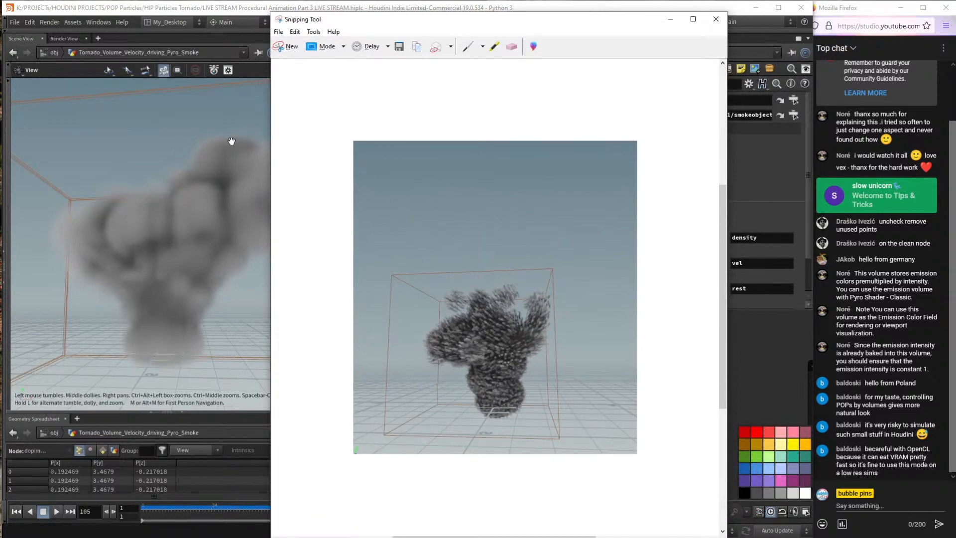
{"action": "left_click_drag", "start_coordinate": [272, 14], "coordinate": [423, 177]}
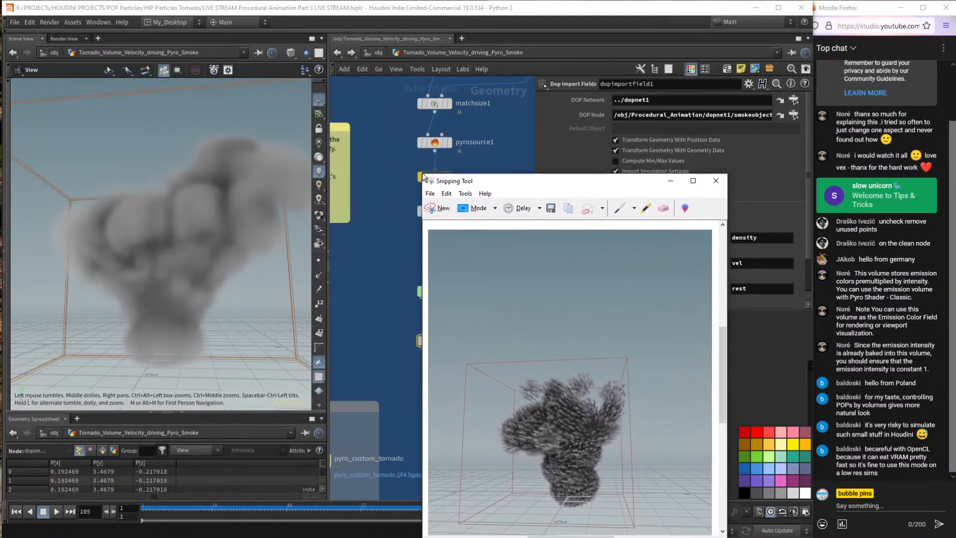
{"action": "left_click_drag", "start_coordinate": [532, 187], "coordinate": [426, 40]}
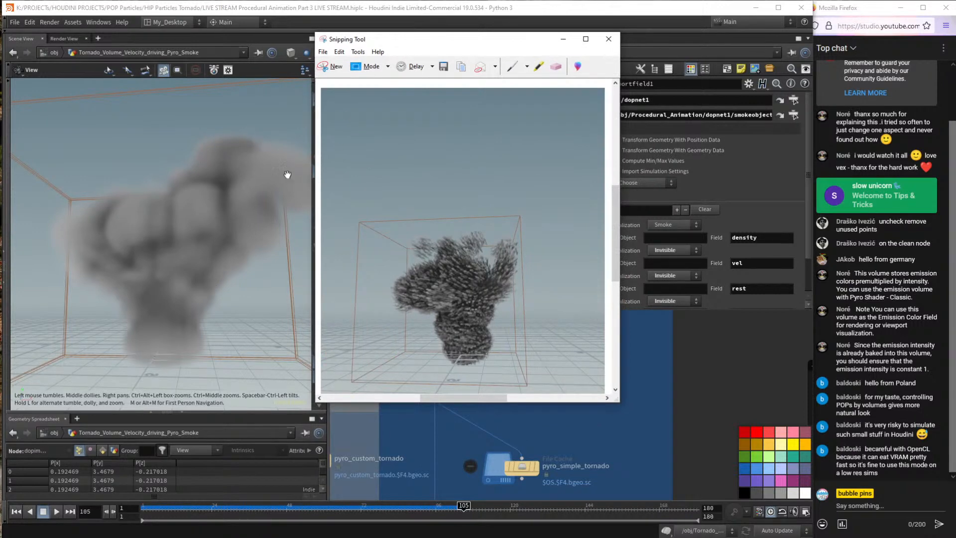
Sketch green swirls above the snipped tornado, box it with a cyan rectangle, and close the snip without saving.
{"action": "mouse_move", "coordinate": [499, 193]}
{"action": "left_mouse_down"}
{"action": "mouse_move", "coordinate": [522, 155]}
{"action": "mouse_move", "coordinate": [546, 176]}
{"action": "mouse_move", "coordinate": [558, 213]}
{"action": "mouse_move", "coordinate": [550, 164]}
{"action": "mouse_move", "coordinate": [462, 178]}
{"action": "mouse_move", "coordinate": [450, 191]}
{"action": "mouse_move", "coordinate": [378, 191]}
{"action": "mouse_move", "coordinate": [361, 227]}
{"action": "mouse_move", "coordinate": [364, 244]}
{"action": "mouse_move", "coordinate": [381, 213]}
{"action": "left_mouse_up"}
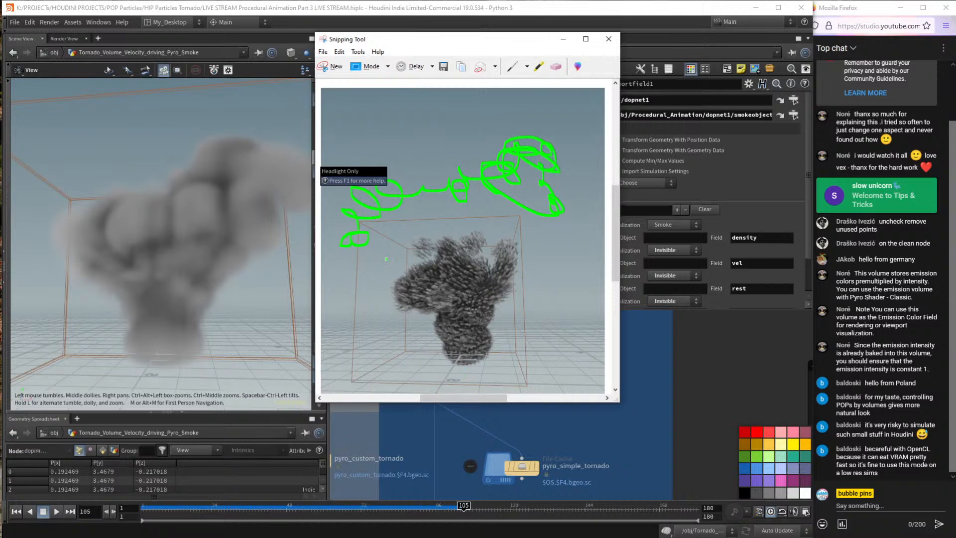
{"action": "mouse_move", "coordinate": [525, 176]}
{"action": "left_mouse_down"}
{"action": "mouse_move", "coordinate": [558, 155]}
{"action": "mouse_move", "coordinate": [400, 160]}
{"action": "mouse_move", "coordinate": [378, 194]}
{"action": "mouse_move", "coordinate": [351, 202]}
{"action": "left_mouse_up"}
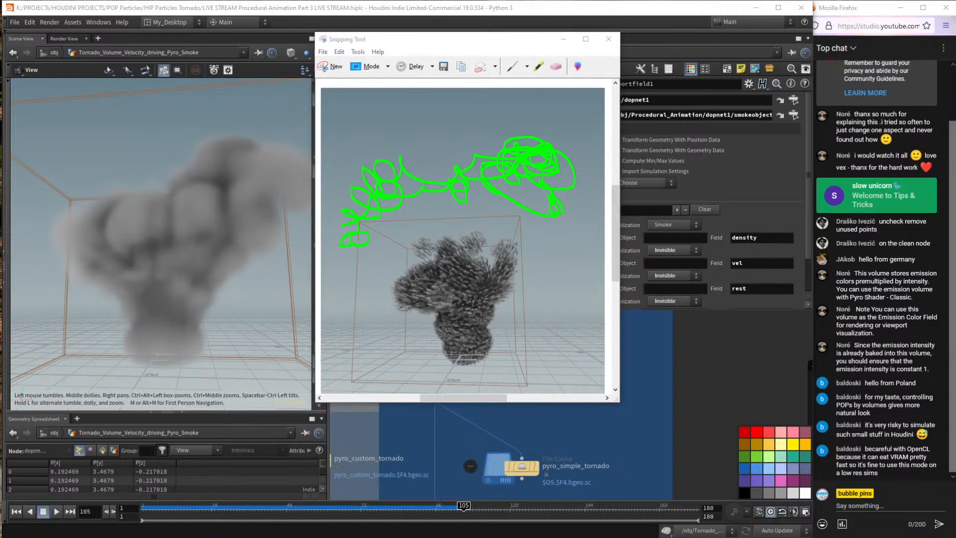
{"action": "left_click_drag", "start_coordinate": [384, 235], "coordinate": [531, 369]}
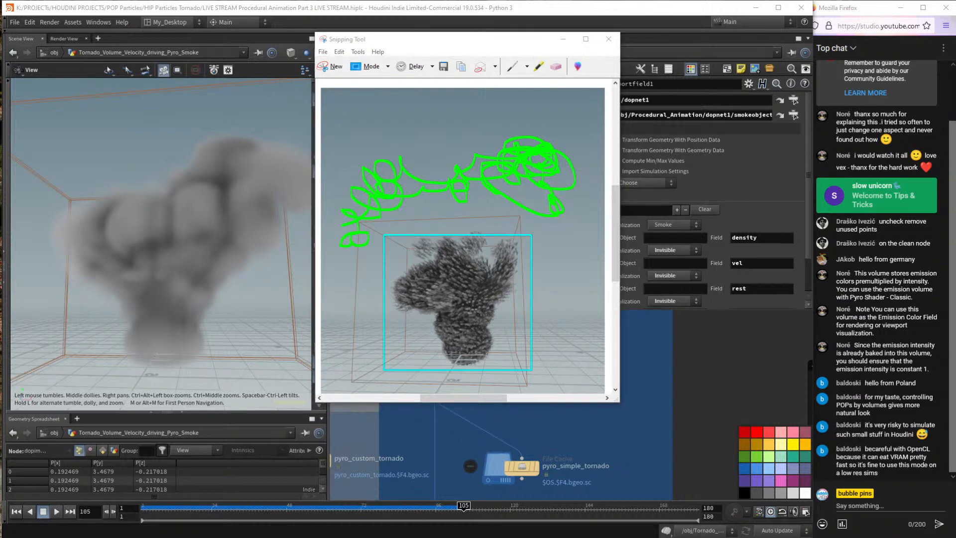
{"action": "left_click", "coordinate": [442, 151]}
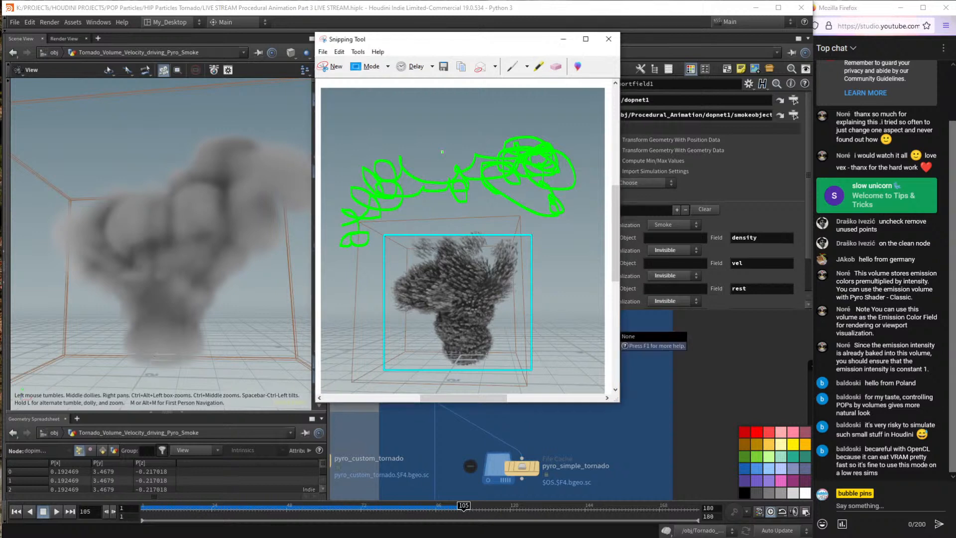
{"action": "mouse_move", "coordinate": [492, 173]}
{"action": "left_mouse_down"}
{"action": "mouse_move", "coordinate": [429, 164]}
{"action": "mouse_move", "coordinate": [413, 184]}
{"action": "mouse_move", "coordinate": [386, 186]}
{"action": "mouse_move", "coordinate": [420, 159]}
{"action": "mouse_move", "coordinate": [534, 173]}
{"action": "left_mouse_up"}
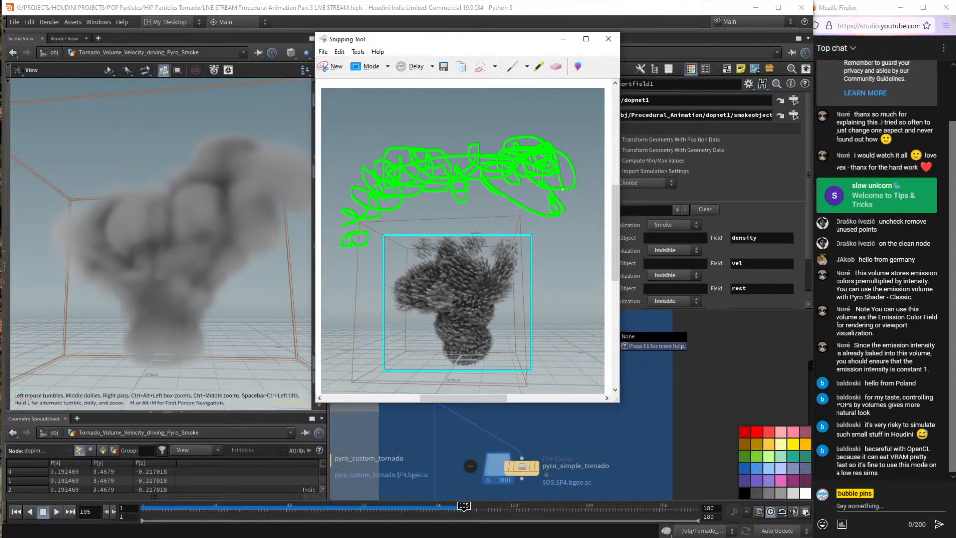
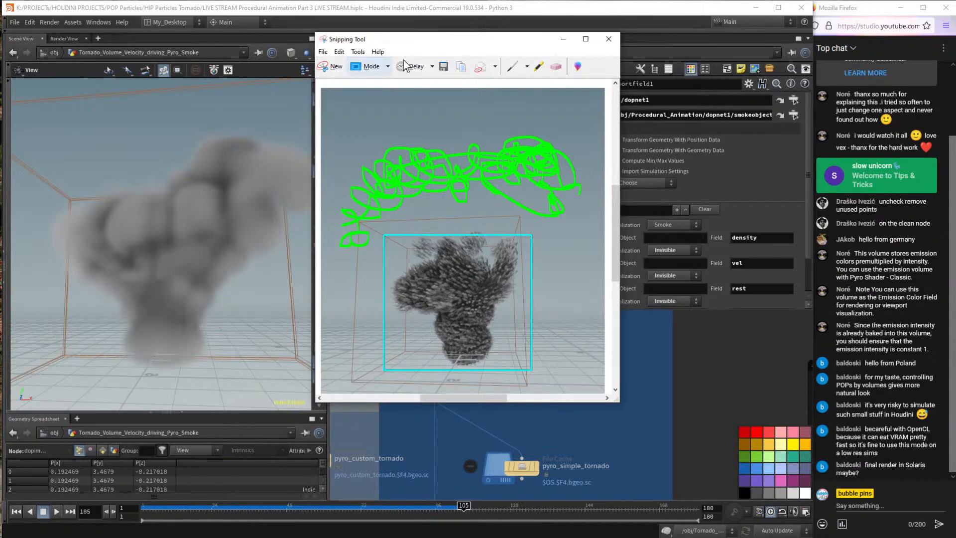
{"action": "left_click", "coordinate": [608, 38]}
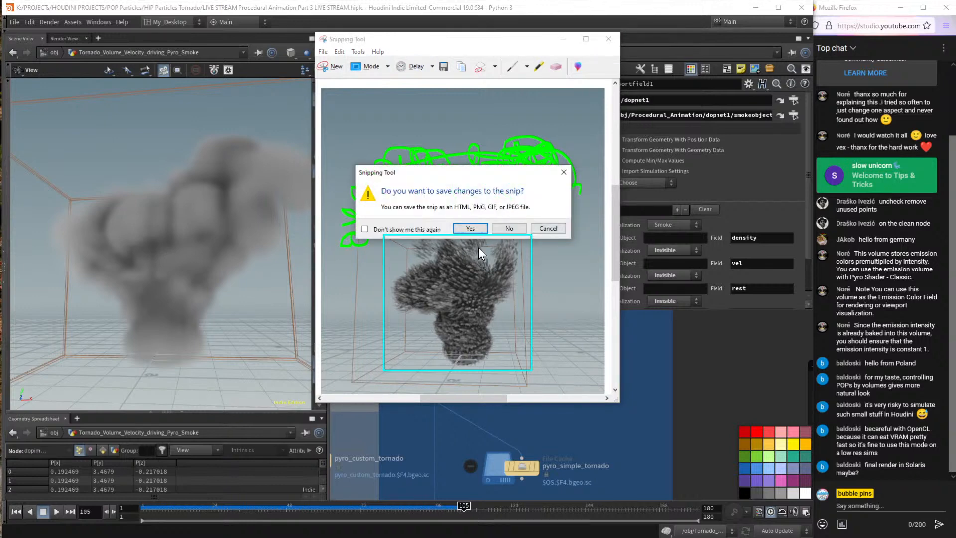
{"action": "left_click", "coordinate": [511, 227]}
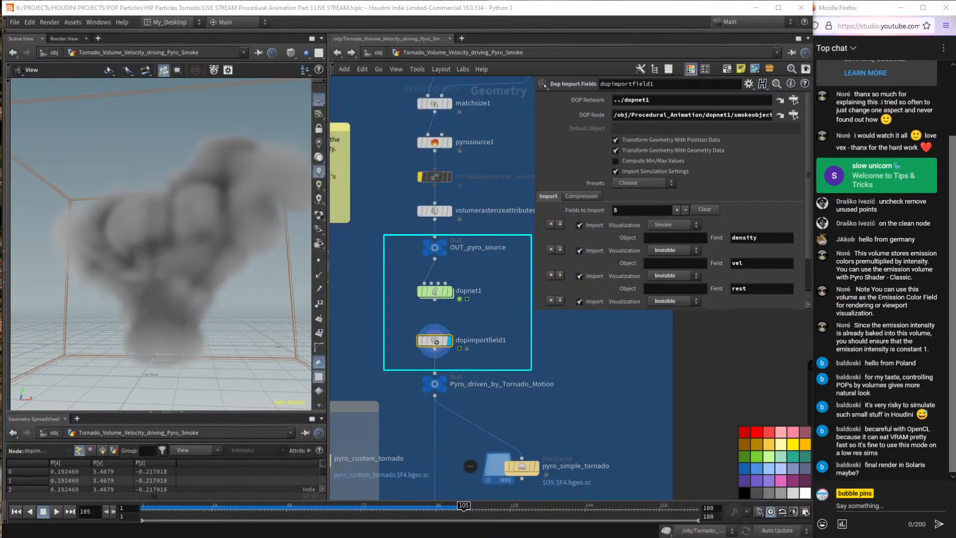
Enter dopnet1 and examine pyrosolver1's Combustion, Shape and Simulation settings, including Buoyancy Lift, Cooling Rate and Dissipation.
{"action": "double_click", "coordinate": [435, 291]}
{"action": "left_click_drag", "start_coordinate": [383, 455], "coordinate": [521, 428]}
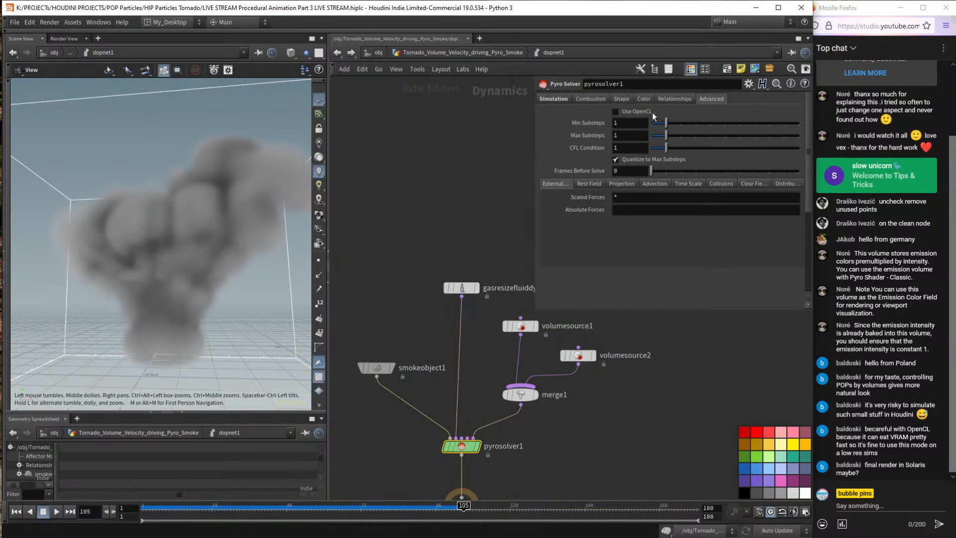
{"action": "left_click", "coordinate": [583, 99]}
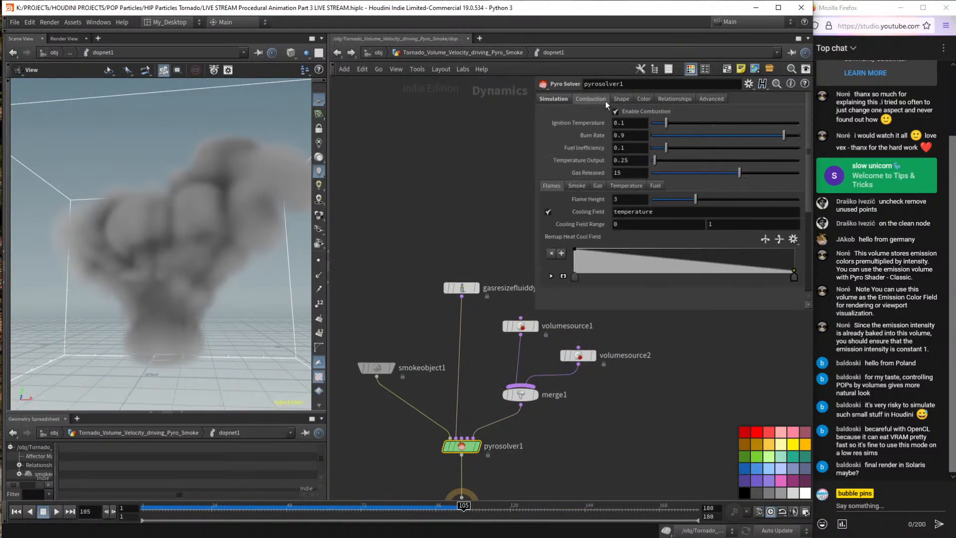
{"action": "left_click", "coordinate": [618, 99]}
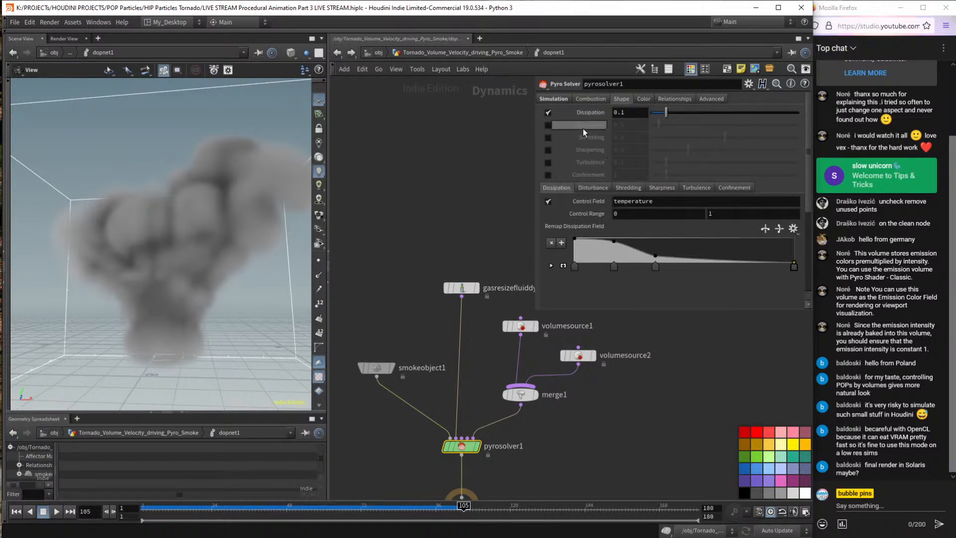
{"action": "left_click", "coordinate": [591, 99]}
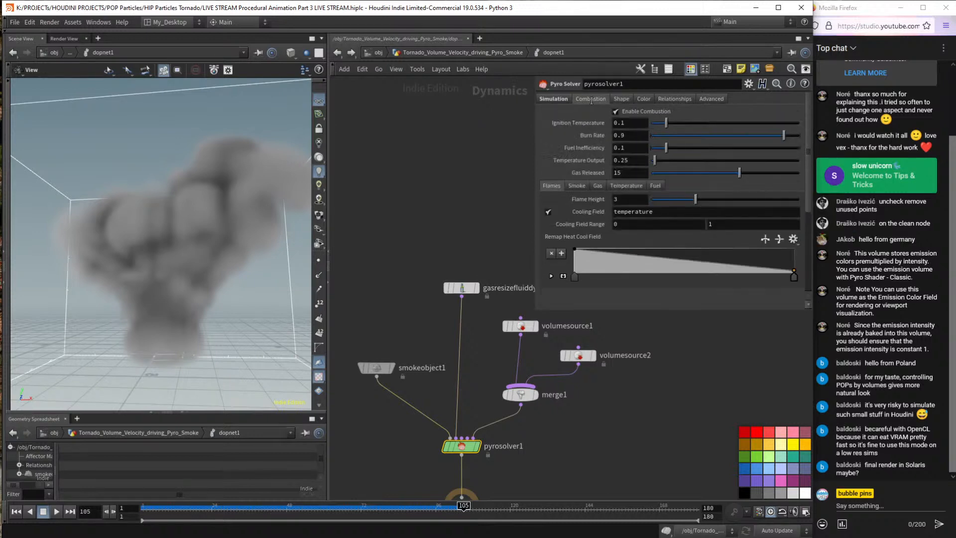
{"action": "left_click", "coordinate": [551, 99]}
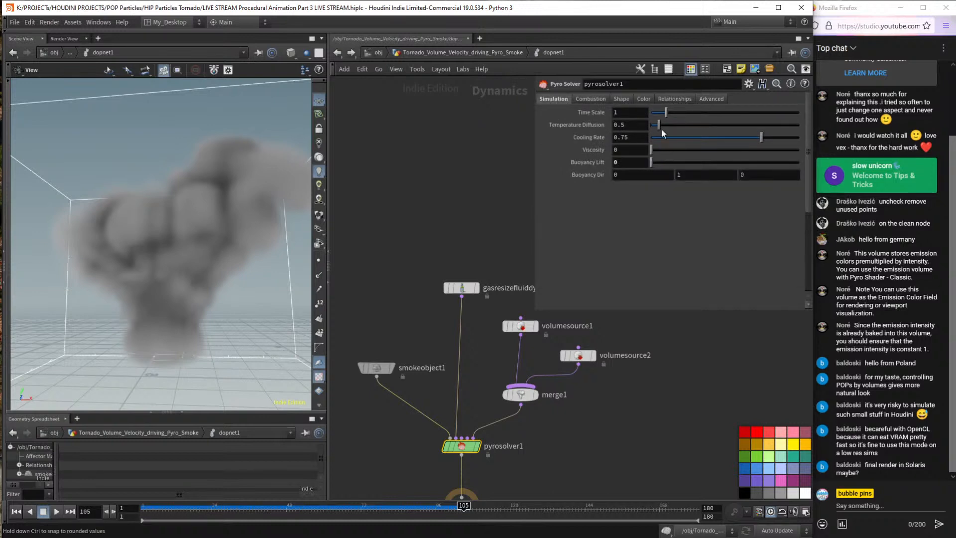
{"action": "left_click", "coordinate": [617, 163]}
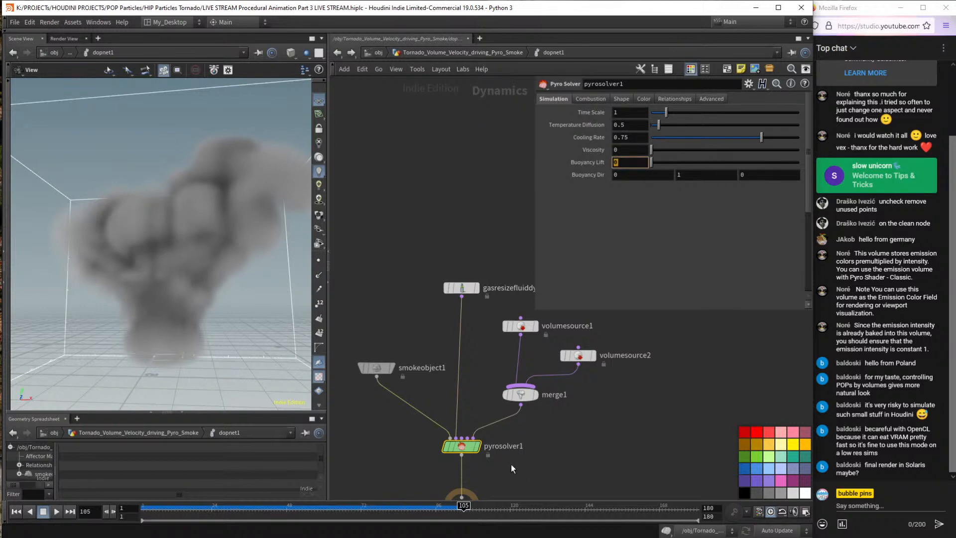
{"action": "left_click", "coordinate": [627, 139]}
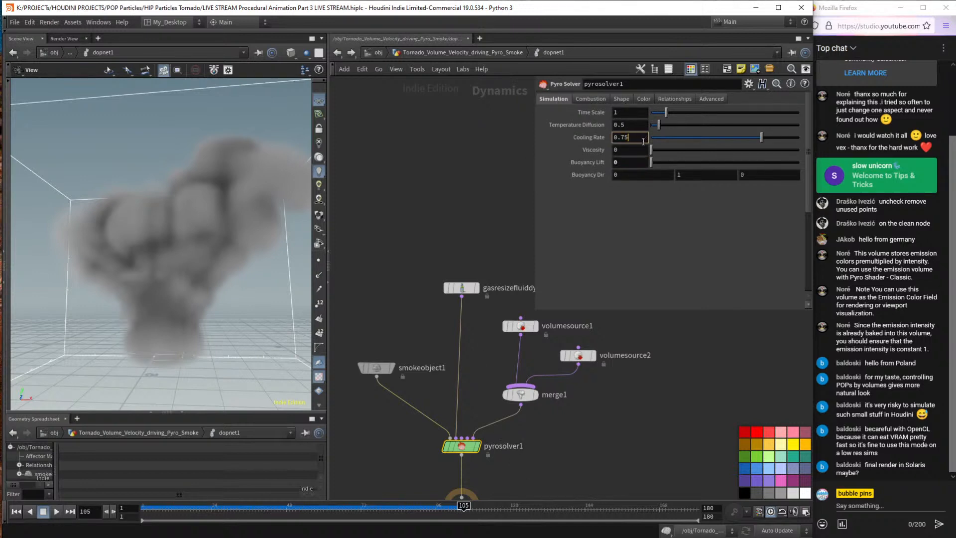
{"action": "left_click", "coordinate": [603, 100]}
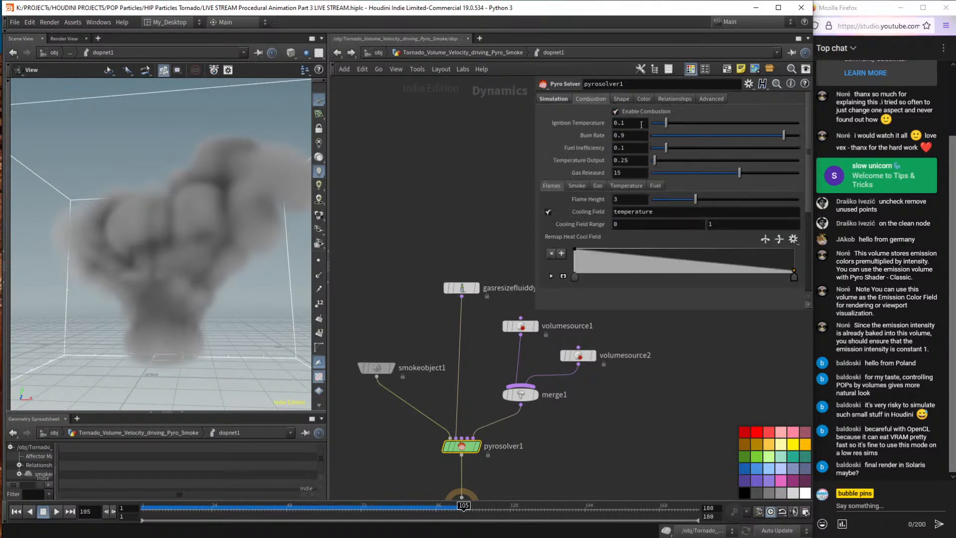
{"action": "left_click", "coordinate": [620, 99]}
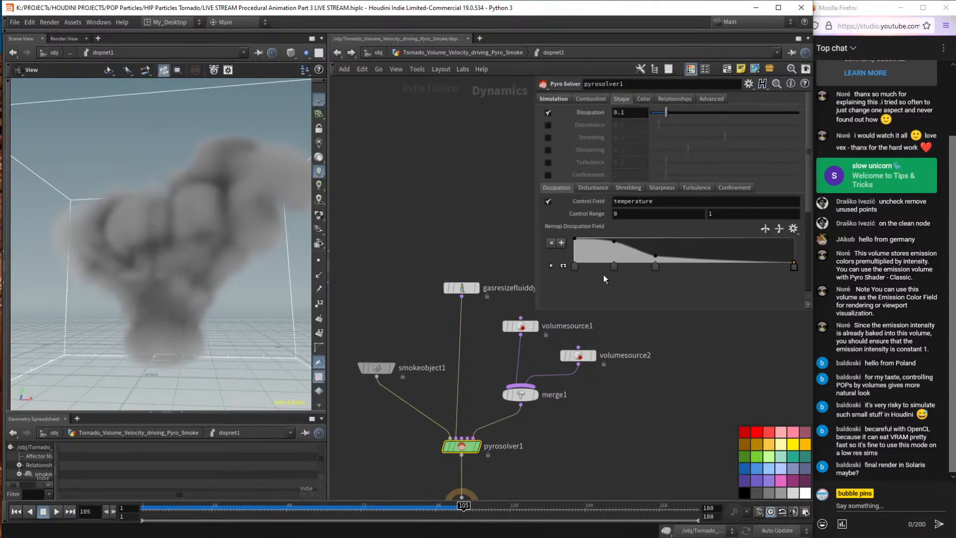
{"action": "left_click_drag", "start_coordinate": [260, 264], "coordinate": [188, 302]}
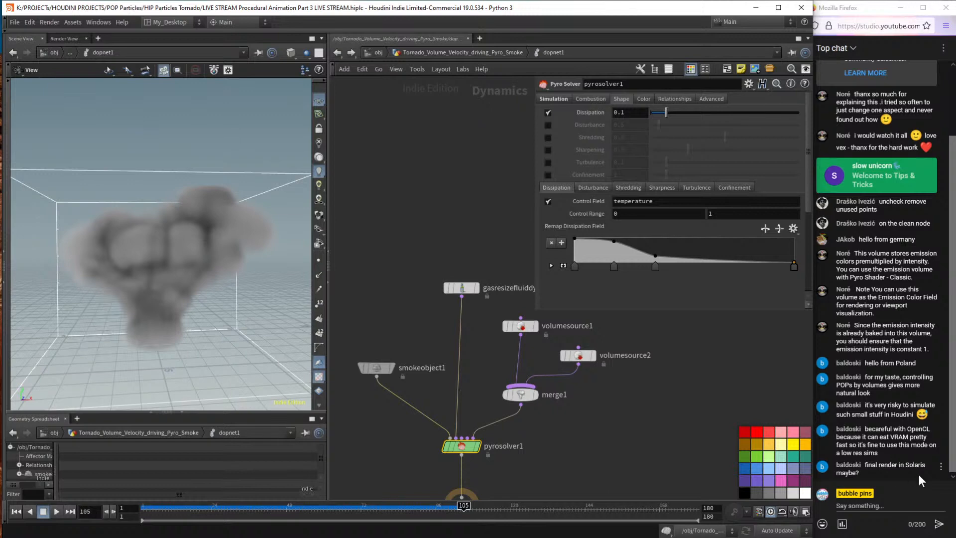
Read the live chat question about a final render and highlight the word Solaris in it.
{"action": "left_click", "coordinate": [871, 473]}
{"action": "left_click_drag", "start_coordinate": [877, 478], "coordinate": [865, 470]}
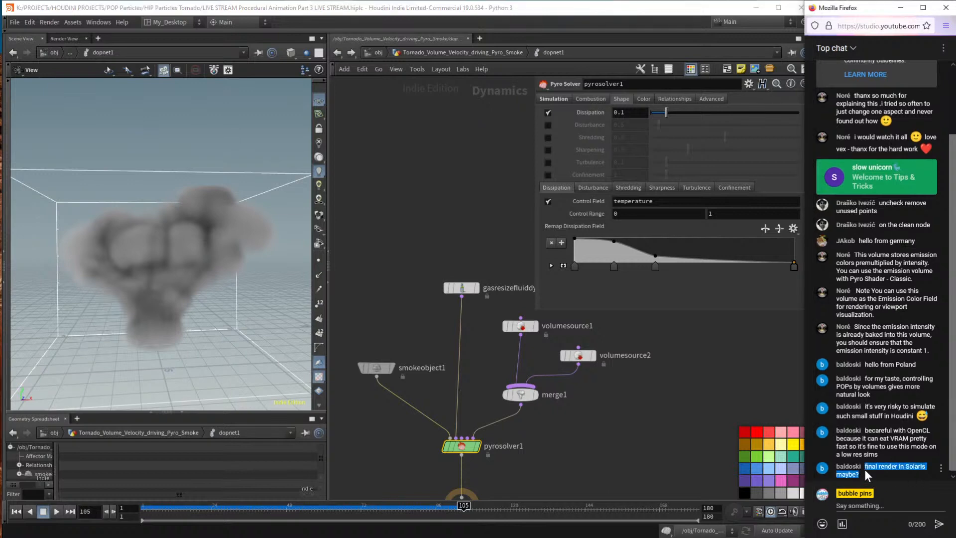
{"action": "left_click", "coordinate": [879, 473]}
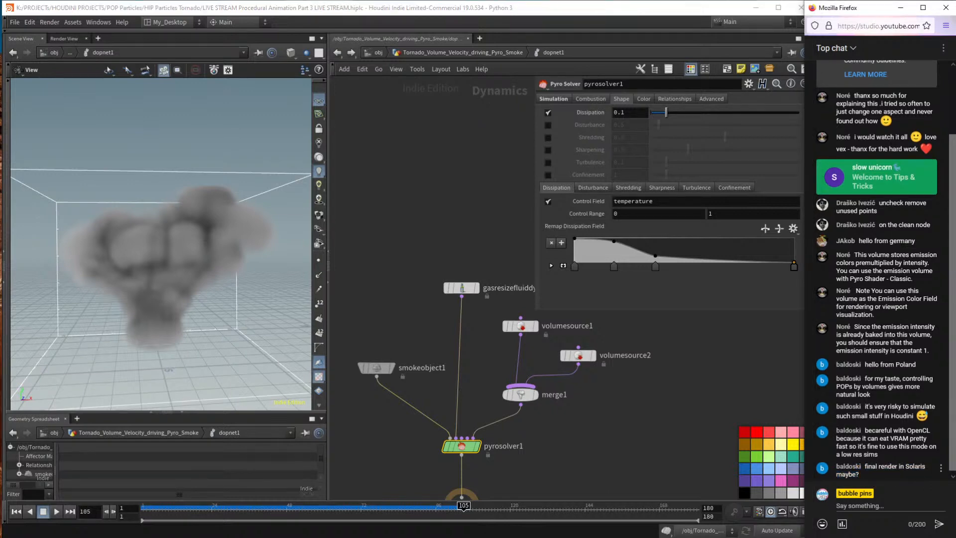
{"action": "double_click", "coordinate": [914, 466]}
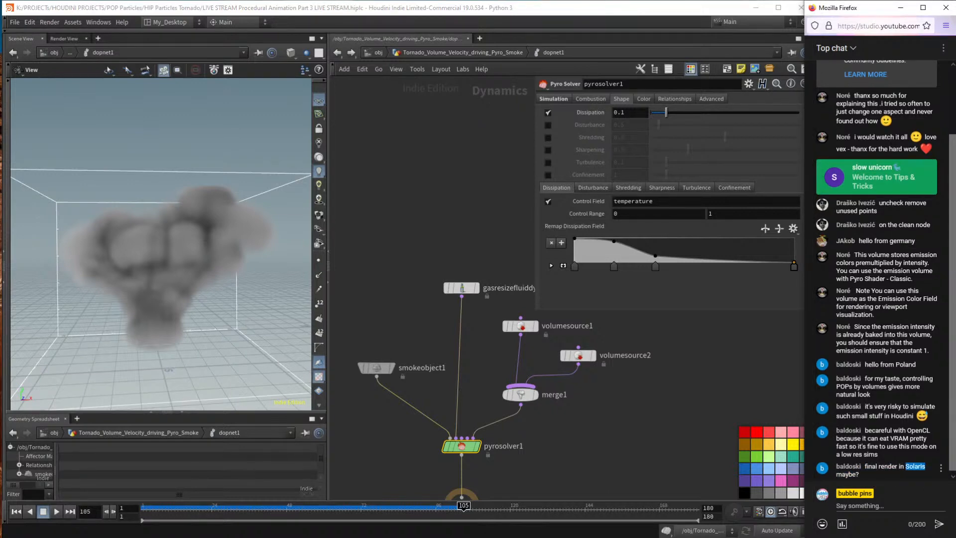
{"action": "left_click", "coordinate": [918, 478]}
{"action": "double_click", "coordinate": [919, 464]}
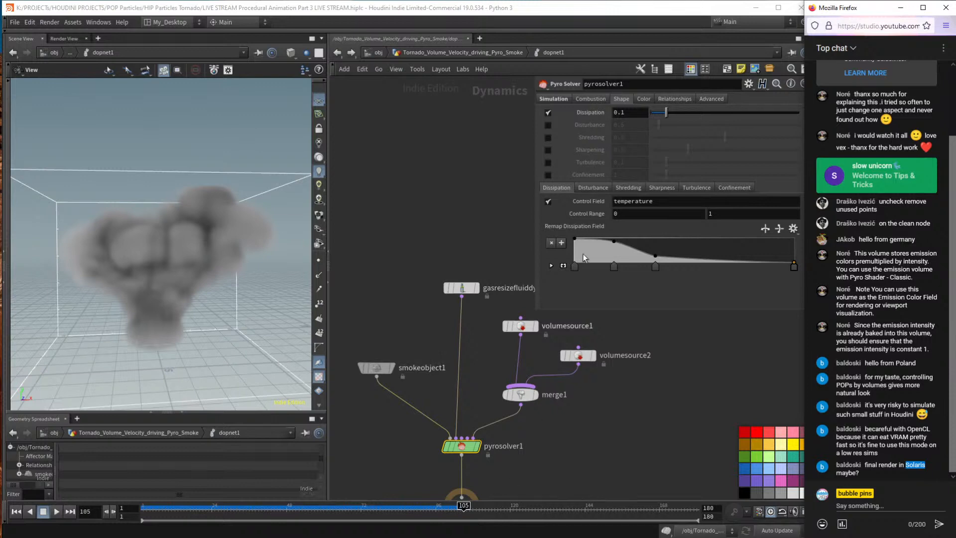
Switch to Notepad with topics part 3.txt and highlight the line about empty areas in Volume Velocity.
{"action": "middle_click_drag", "start_coordinate": [600, 426], "coordinate": [584, 386]}
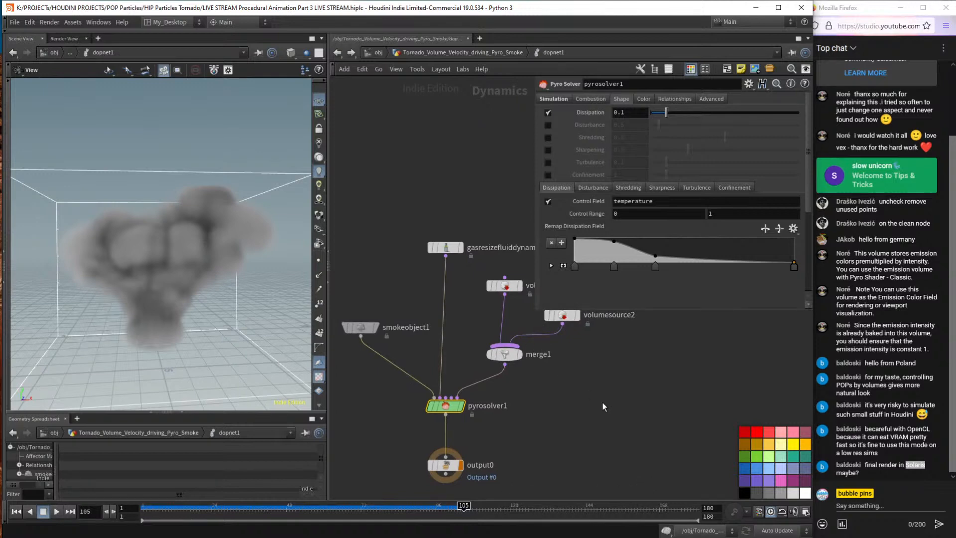
{"action": "middle_click_drag", "start_coordinate": [455, 173], "coordinate": [390, 175]}
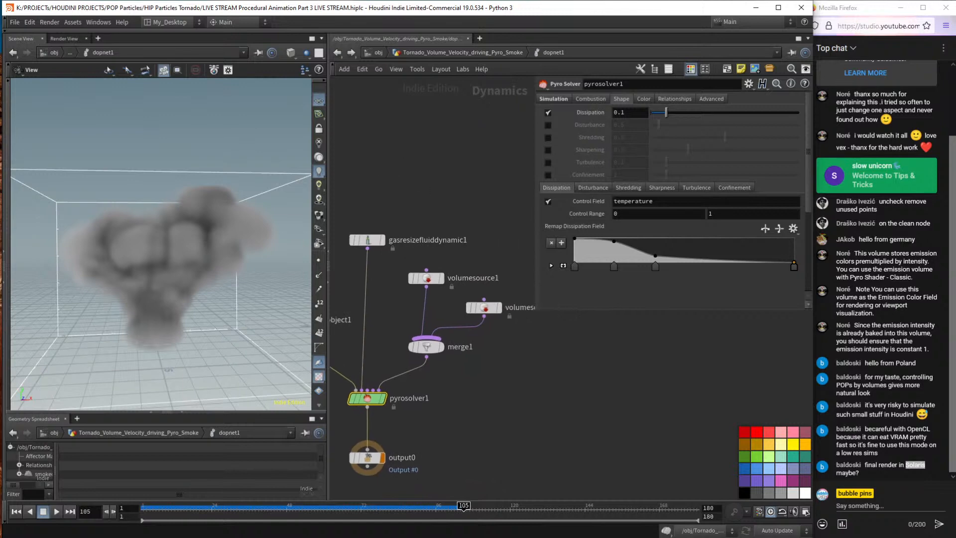
{"action": "key", "text": "alt+Tab"}
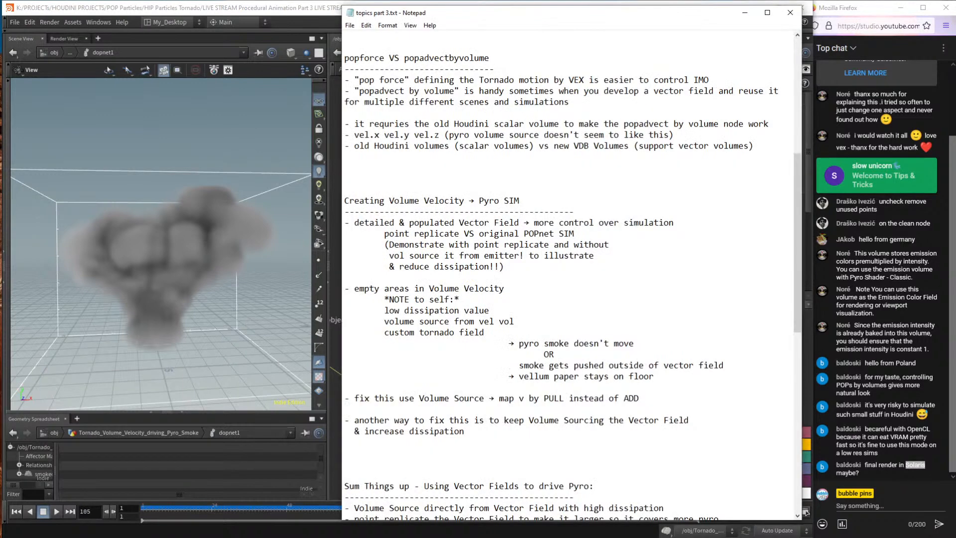
{"action": "left_click_drag", "start_coordinate": [344, 288], "coordinate": [508, 288]}
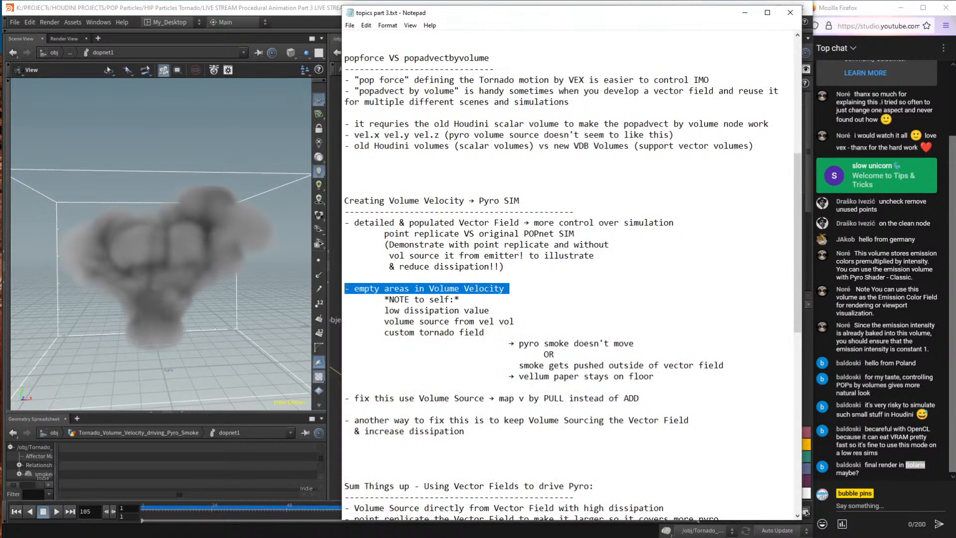
{"action": "left_click", "coordinate": [344, 278]}
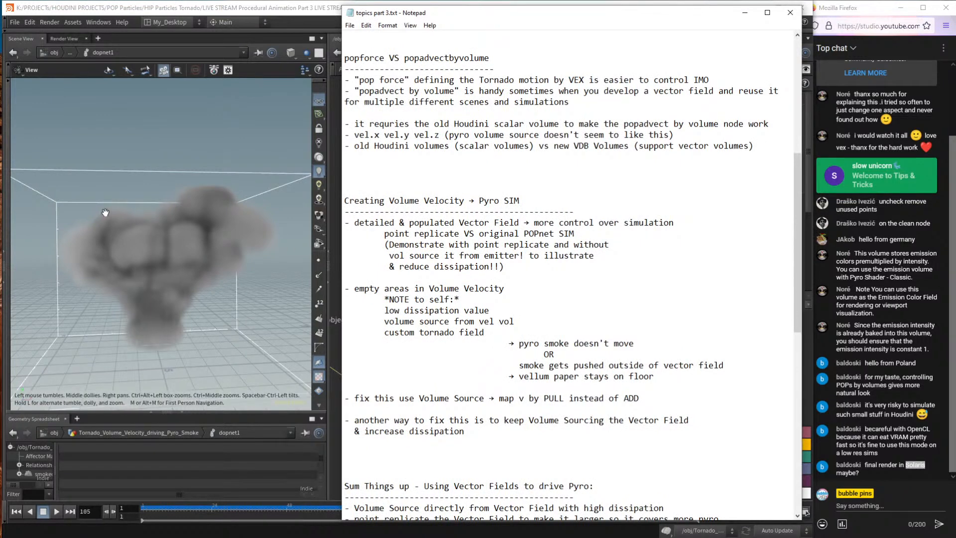
Switch back to Houdini, examine the smoke from another angle, and select smokeobject1 inside dopnet1.
{"action": "left_click_drag", "start_coordinate": [105, 212], "coordinate": [178, 222]}
{"action": "left_click_drag", "start_coordinate": [236, 222], "coordinate": [209, 214]}
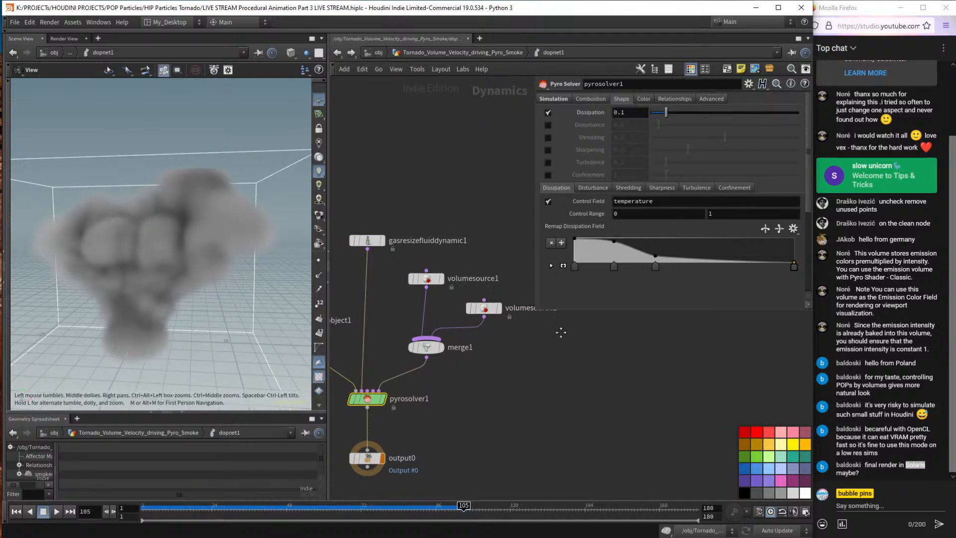
{"action": "middle_click_drag", "start_coordinate": [561, 334], "coordinate": [627, 400]}
{"action": "middle_click_drag", "start_coordinate": [385, 342], "coordinate": [435, 341]}
{"action": "left_click_drag", "start_coordinate": [417, 350], "coordinate": [358, 411]}
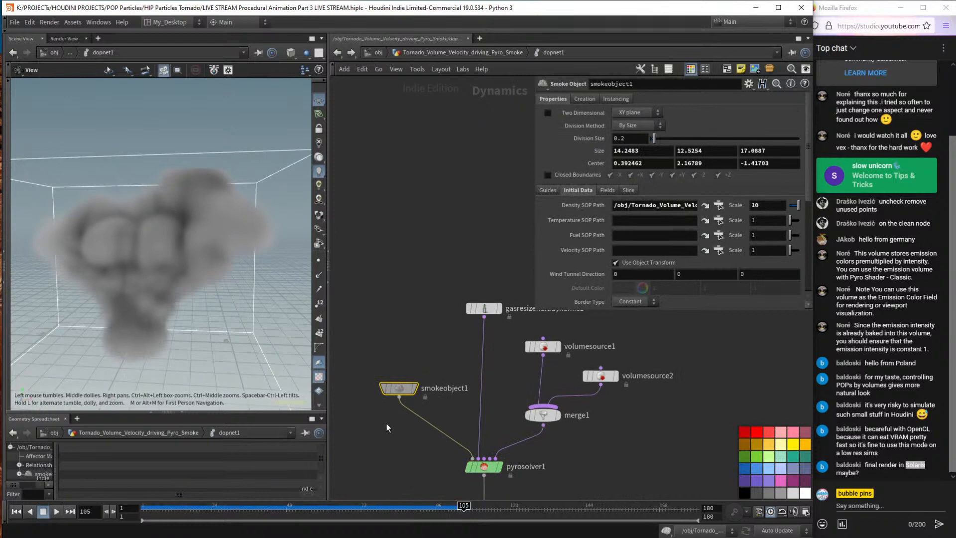
{"action": "left_click", "coordinate": [446, 50]}
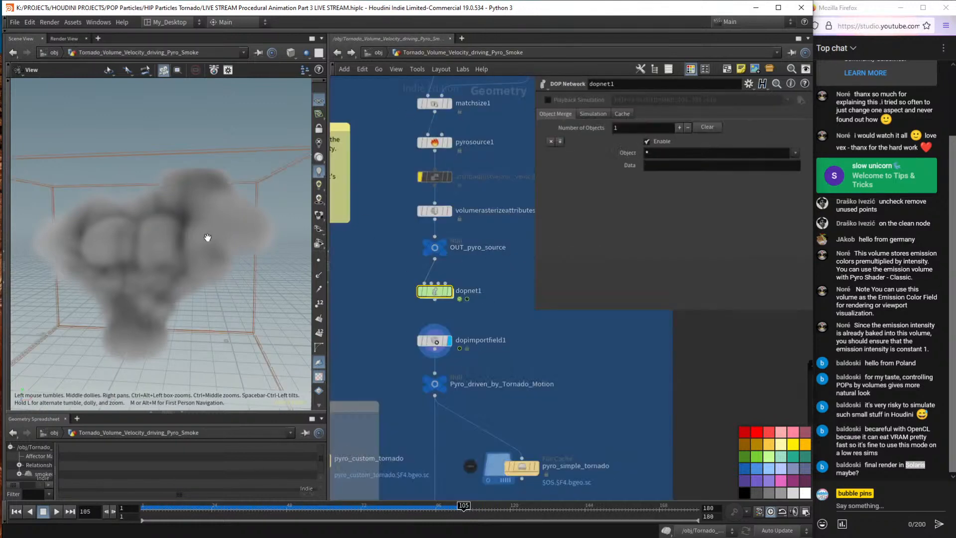
{"action": "left_click", "coordinate": [449, 292]}
{"action": "double_click", "coordinate": [438, 291]}
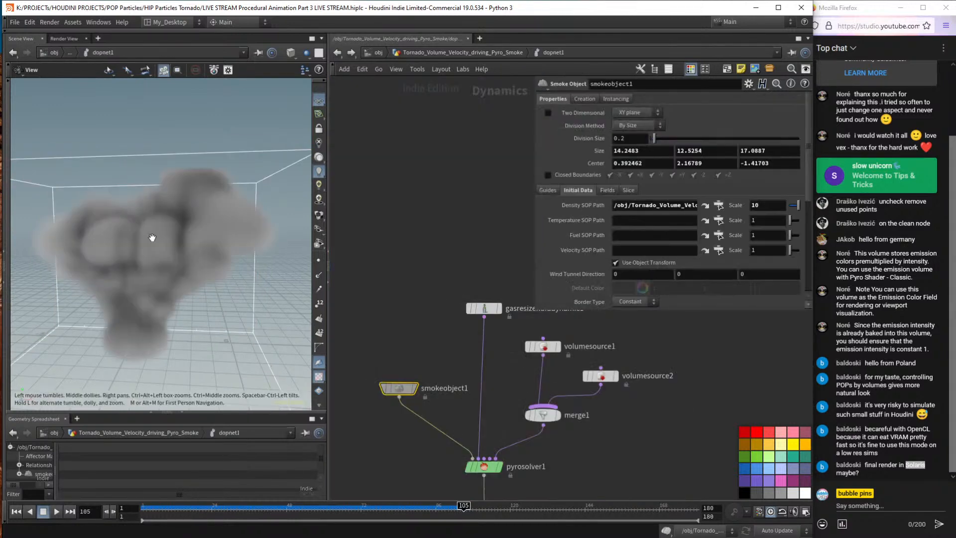
Leave dopnet1 and display the volume_velcity_custom_tornado cache to examine the shape of the source velocity volume.
{"action": "left_click", "coordinate": [477, 52]}
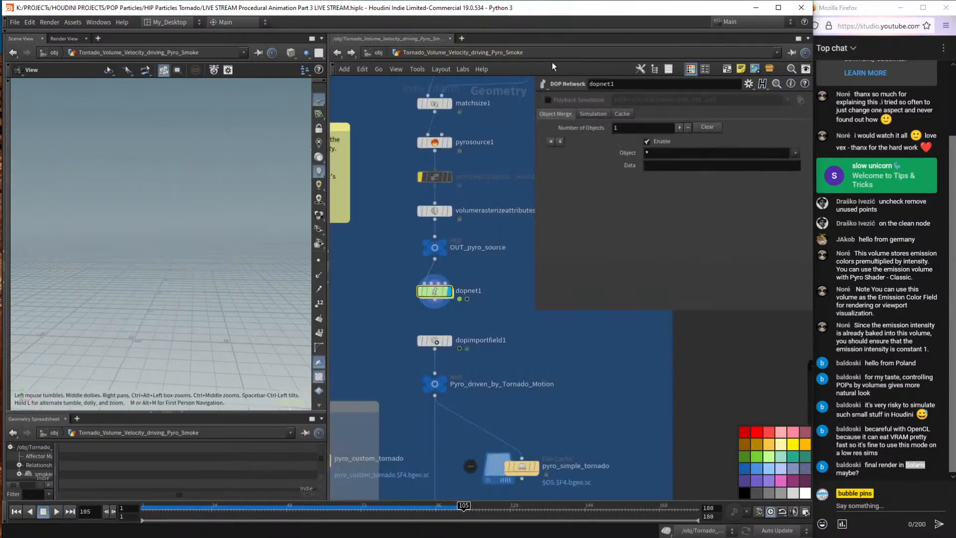
{"action": "scroll", "coordinate": [406, 402], "scroll_direction": "up", "scroll_amount": 5}
{"action": "scroll", "coordinate": [448, 401], "scroll_direction": "down", "scroll_amount": 3}
{"action": "middle_click_drag", "start_coordinate": [536, 378], "coordinate": [480, 390]}
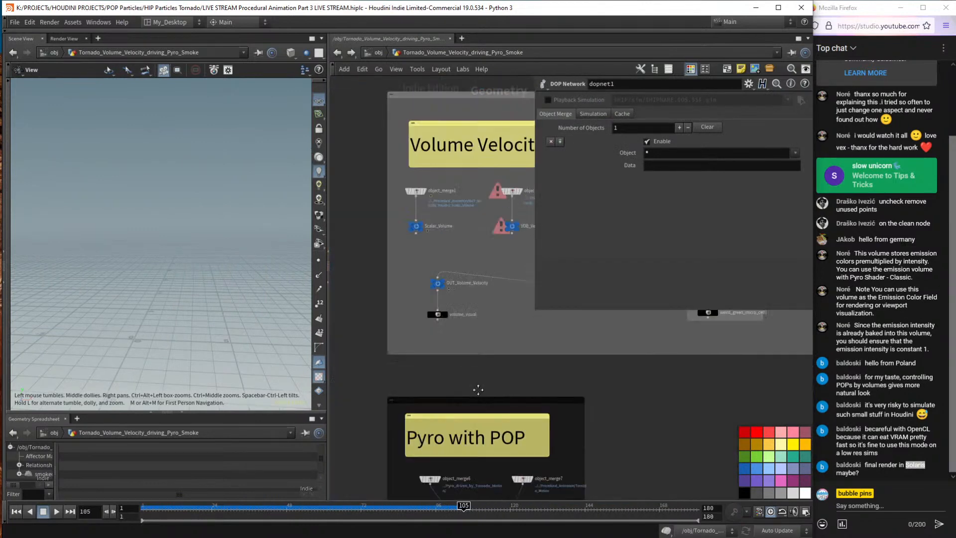
{"action": "middle_click_drag", "start_coordinate": [789, 339], "coordinate": [583, 417]}
{"action": "scroll", "coordinate": [443, 351], "scroll_direction": "up", "scroll_amount": 4}
{"action": "left_click", "coordinate": [574, 390]}
{"action": "scroll", "coordinate": [558, 393], "scroll_direction": "up", "scroll_amount": 1}
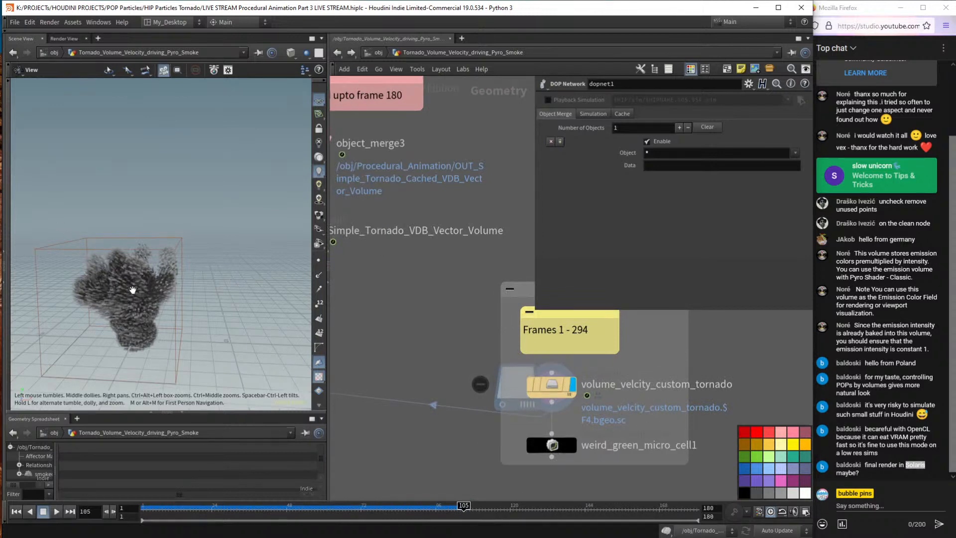
{"action": "scroll", "coordinate": [493, 354], "scroll_direction": "down", "scroll_amount": 3}
{"action": "middle_click_drag", "start_coordinate": [494, 328], "coordinate": [628, 332]}
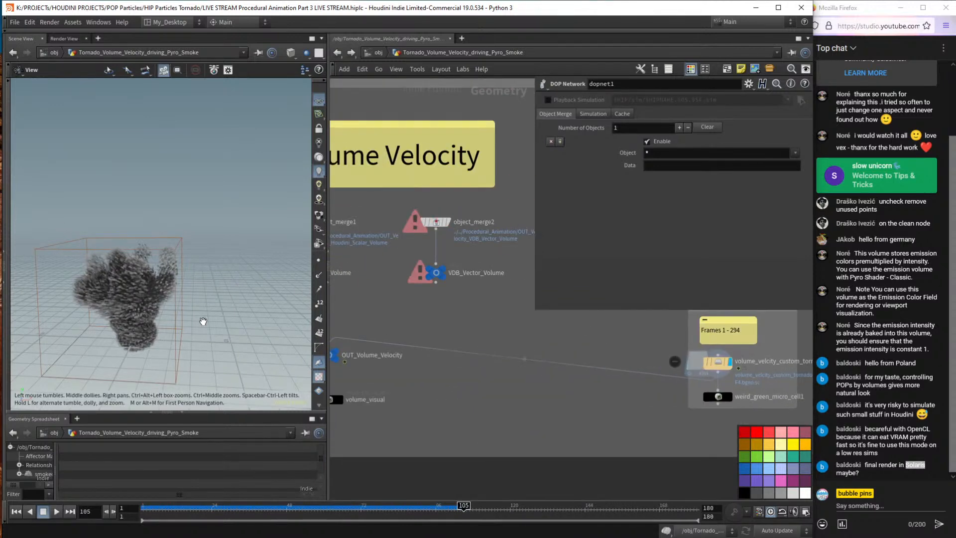
Re-enter dopnet1 and draw cyan rectangles around smokeobject1 and its Density SOP Path setting.
{"action": "middle_click_drag", "start_coordinate": [457, 425], "coordinate": [753, 342]}
{"action": "middle_click_drag", "start_coordinate": [479, 390], "coordinate": [644, 356]}
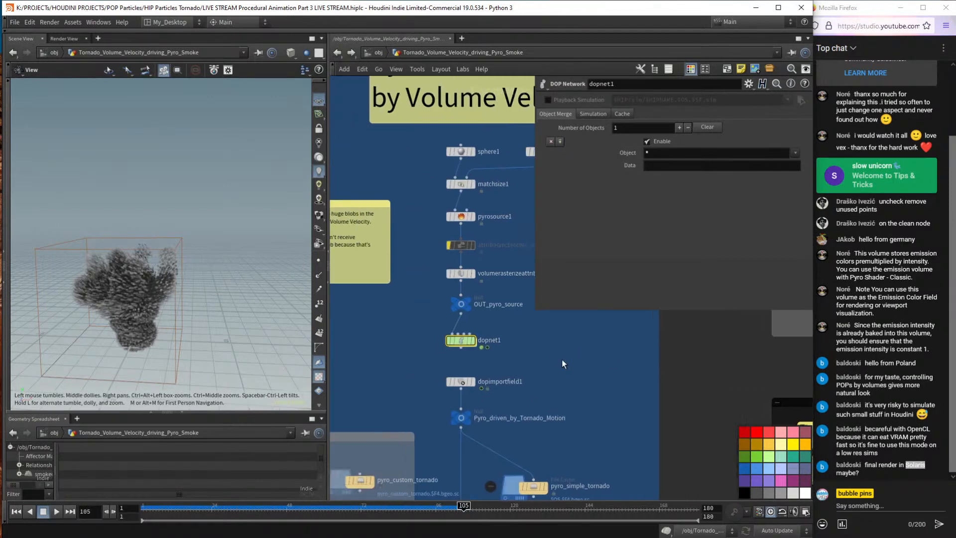
{"action": "scroll", "coordinate": [485, 336], "scroll_direction": "up", "scroll_amount": 3}
{"action": "mouse_move", "coordinate": [461, 351]}
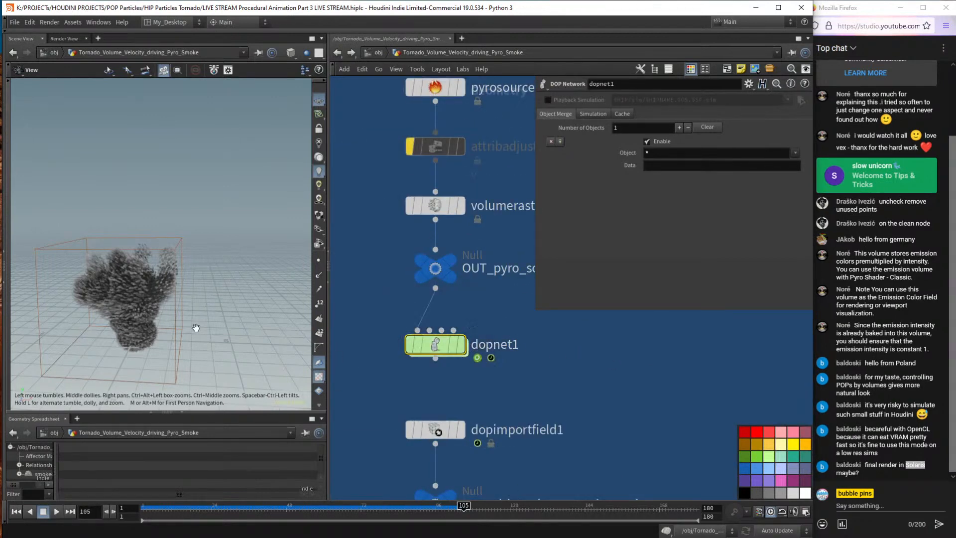
{"action": "double_click", "coordinate": [463, 348]}
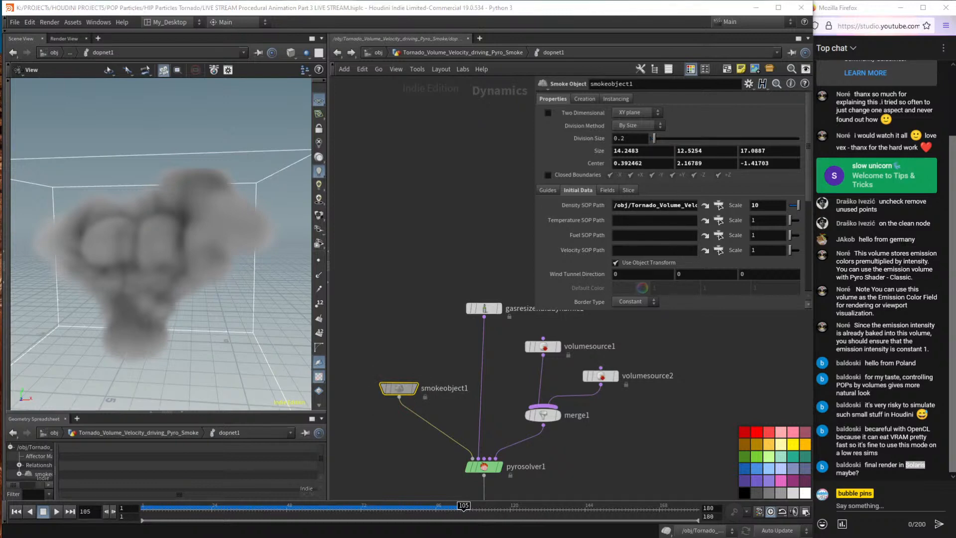
{"action": "left_click_drag", "start_coordinate": [365, 357], "coordinate": [475, 404]}
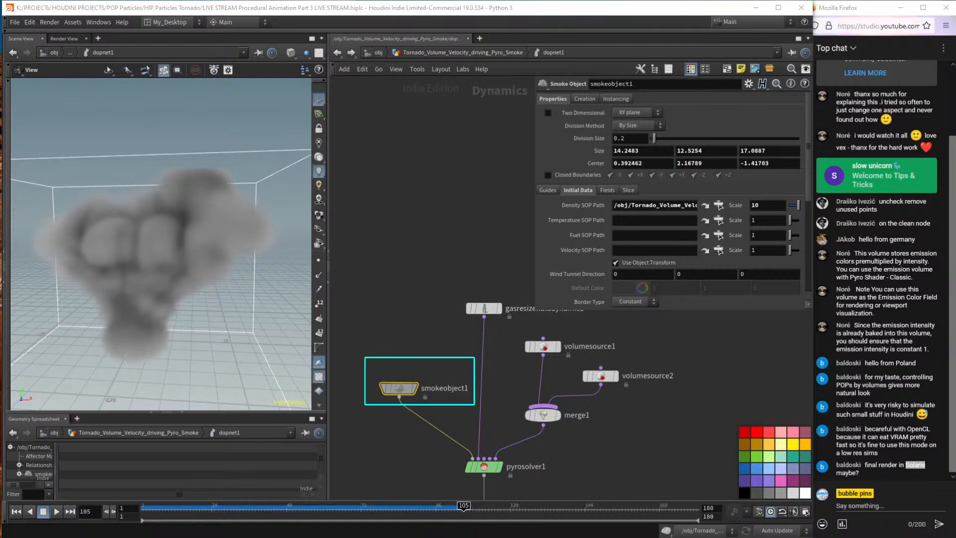
{"action": "left_click_drag", "start_coordinate": [554, 182], "coordinate": [786, 215]}
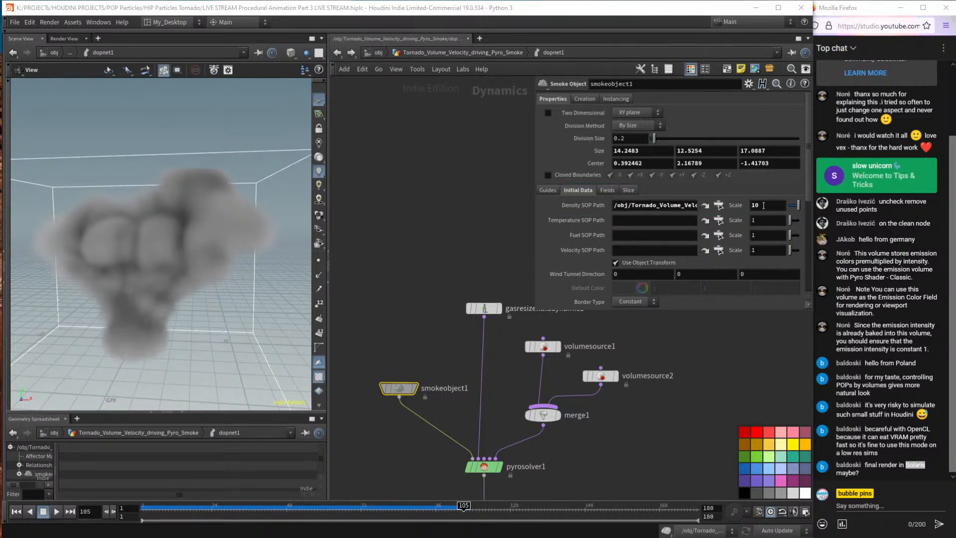
Set smokeobject1's initial density Scale to 0 and clear its Density SOP Path.
{"action": "left_click_drag", "start_coordinate": [763, 205], "coordinate": [719, 205]}
{"action": "type", "text": "0"}
{"action": "key", "text": "Return"}
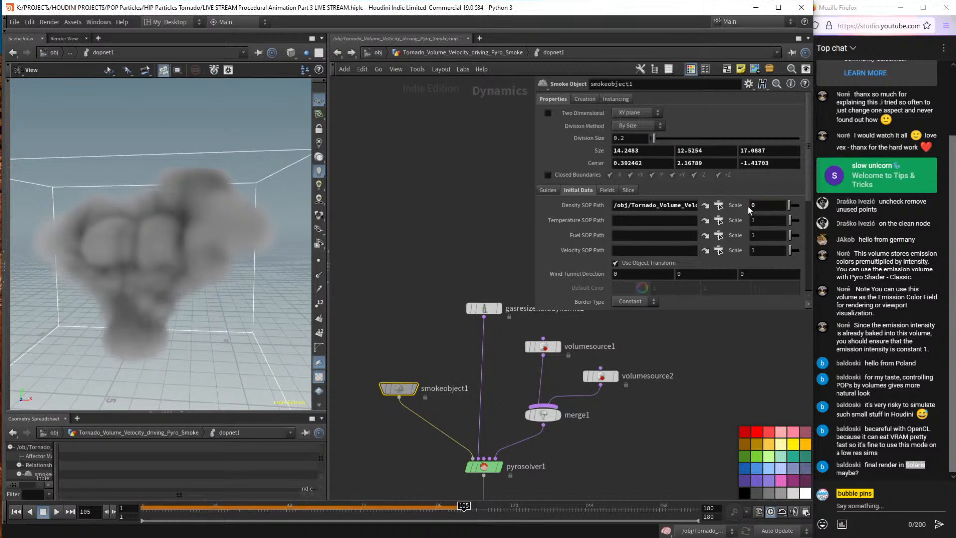
{"action": "left_click", "coordinate": [680, 206]}
{"action": "double_click", "coordinate": [678, 205]}
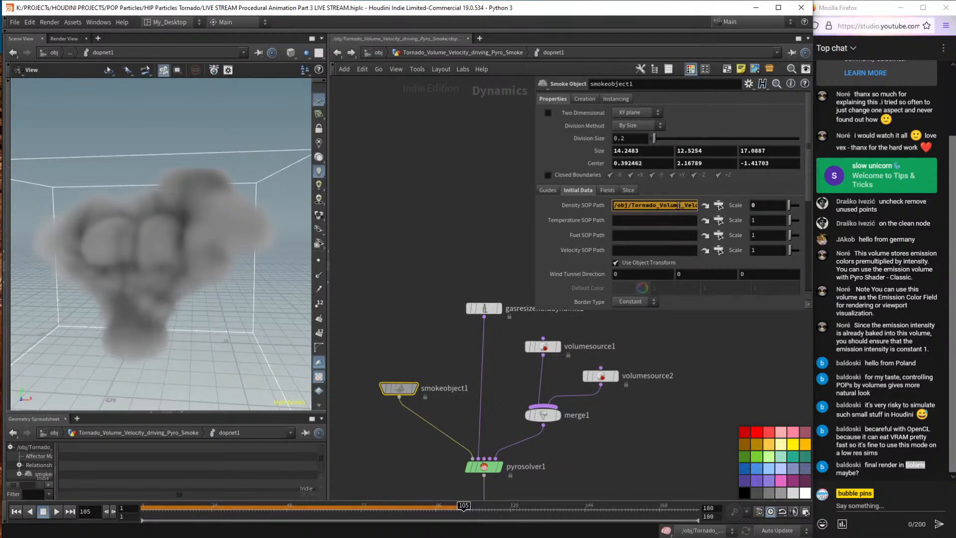
{"action": "key", "text": "BackSpace"}
Examine volumesource1's operations and SOP Path, and display OUT_pyro_source outside dopnet1 to view the small emitter.
{"action": "middle_click_drag", "start_coordinate": [497, 357], "coordinate": [462, 357]}
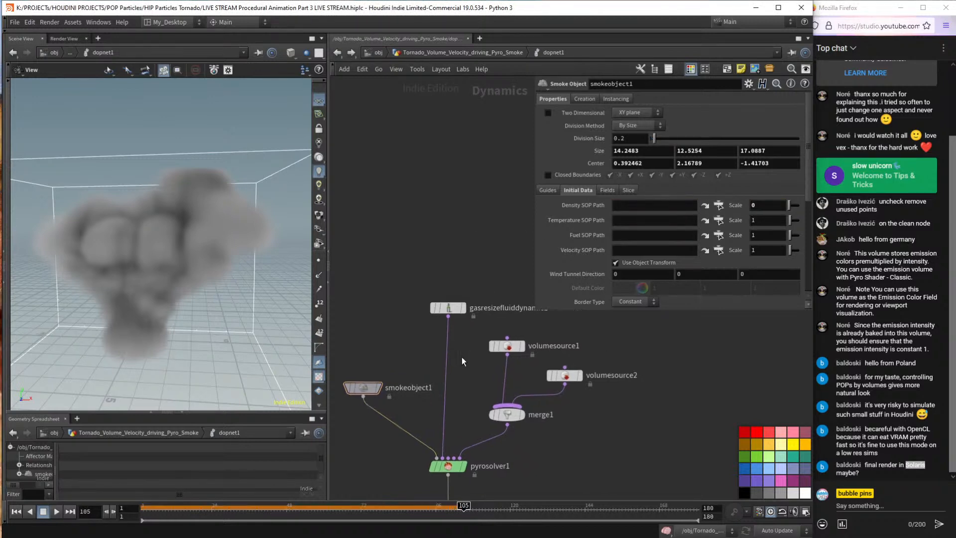
{"action": "left_click_drag", "start_coordinate": [491, 372], "coordinate": [508, 346]}
{"action": "left_click", "coordinate": [515, 352]}
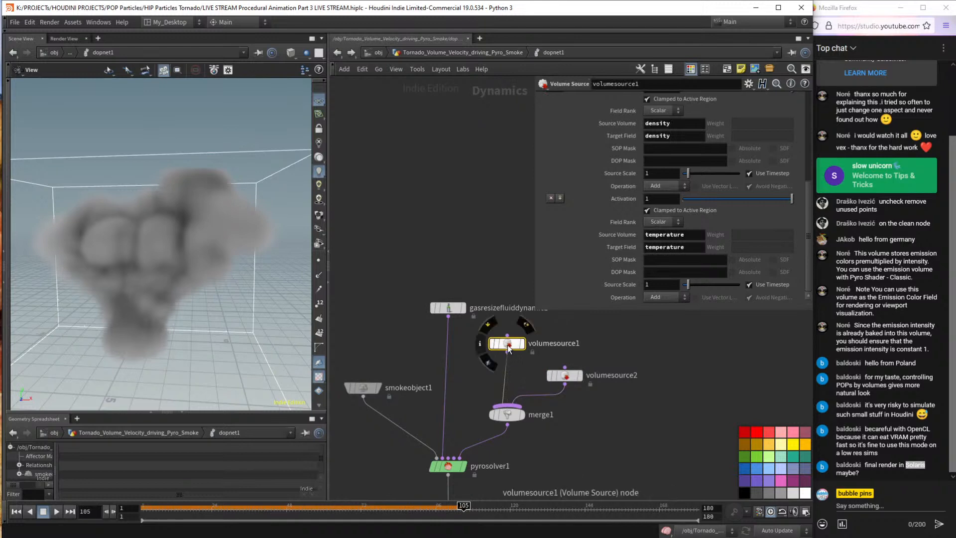
{"action": "scroll", "coordinate": [686, 174], "scroll_direction": "up", "scroll_amount": 4}
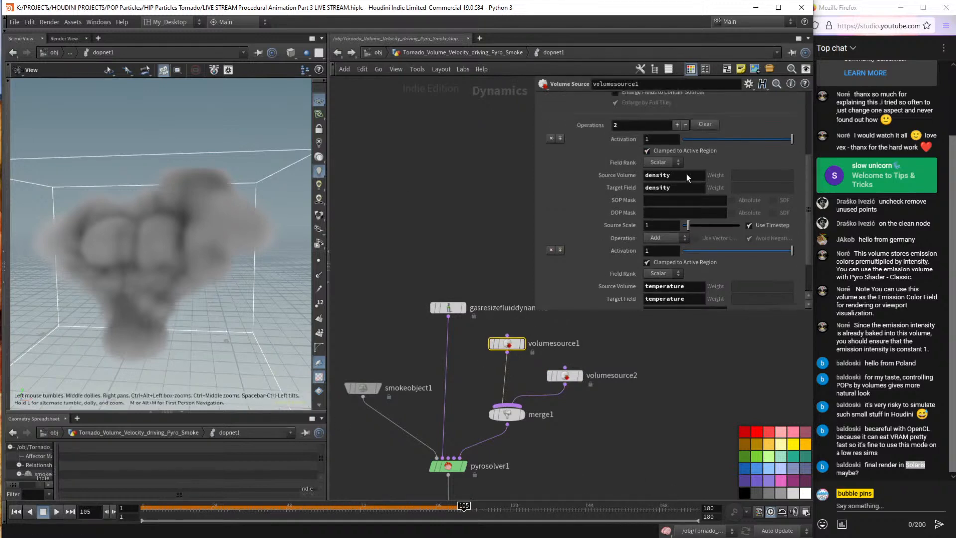
{"action": "scroll", "coordinate": [707, 183], "scroll_direction": "up", "scroll_amount": 2}
{"action": "left_click", "coordinate": [731, 139]}
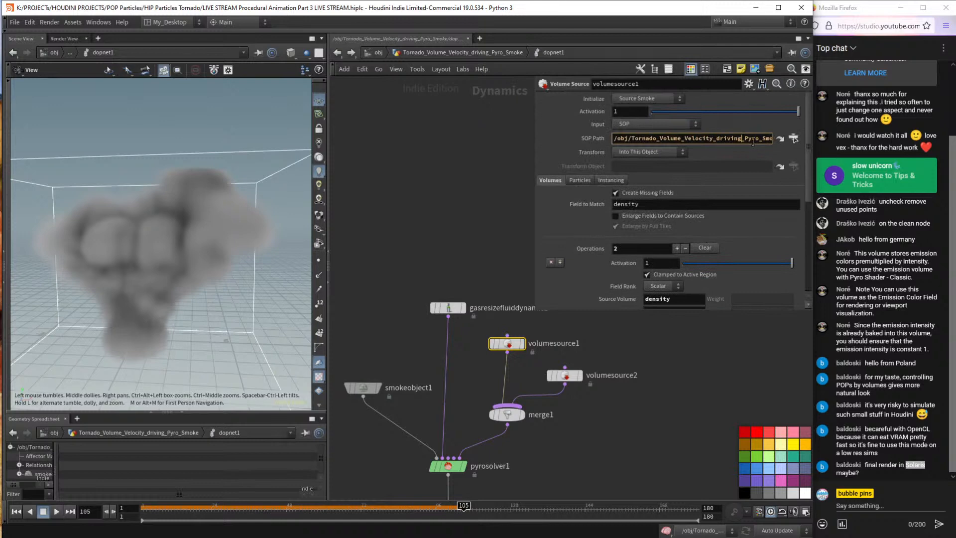
{"action": "left_click_drag", "start_coordinate": [573, 317], "coordinate": [456, 360]}
{"action": "left_click", "coordinate": [437, 52]}
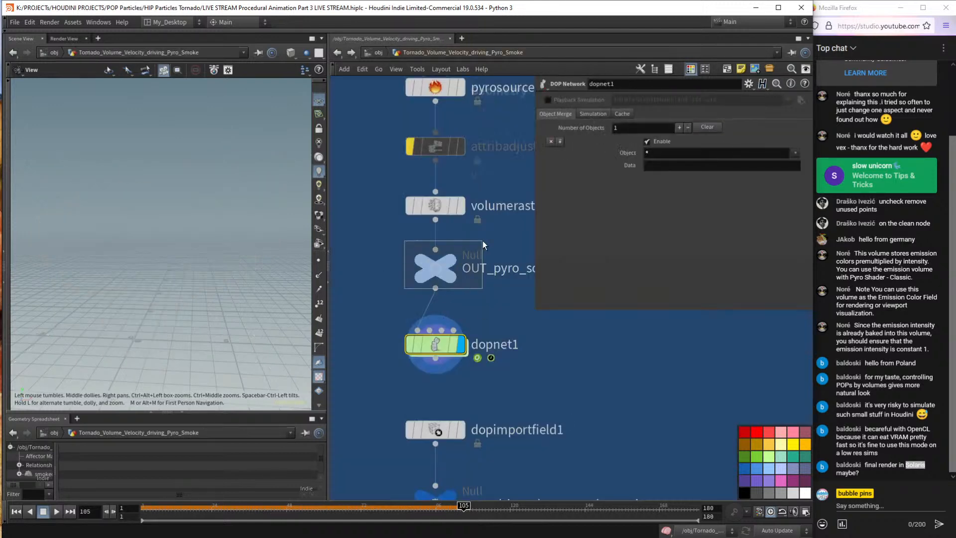
{"action": "left_click", "coordinate": [435, 268]}
{"action": "scroll", "coordinate": [438, 373], "scroll_direction": "down", "scroll_amount": 2}
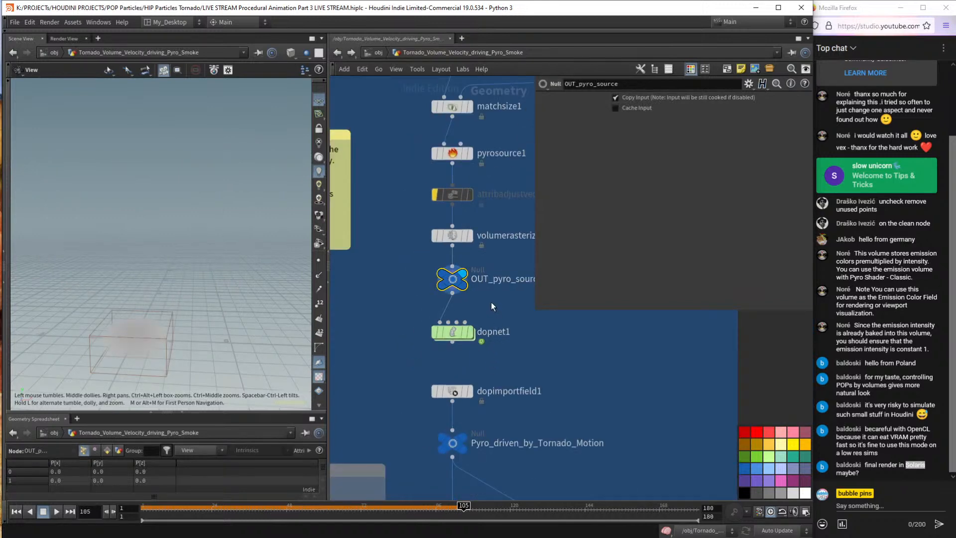
Re-enter dopnet1 and delete volumesource1 and merge1, leaving volumesource2 wired directly into pyrosolver1.
{"action": "double_click", "coordinate": [435, 366]}
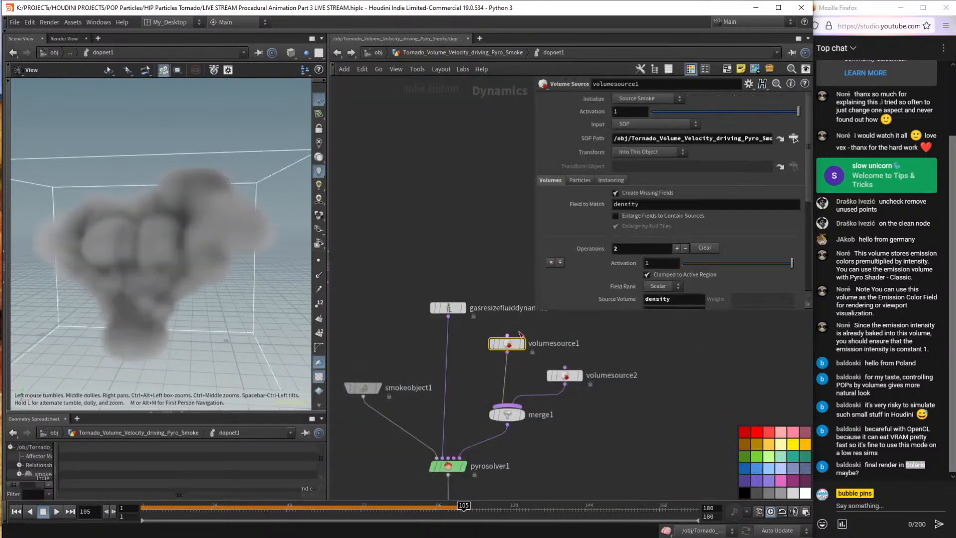
{"action": "key", "text": "Delete"}
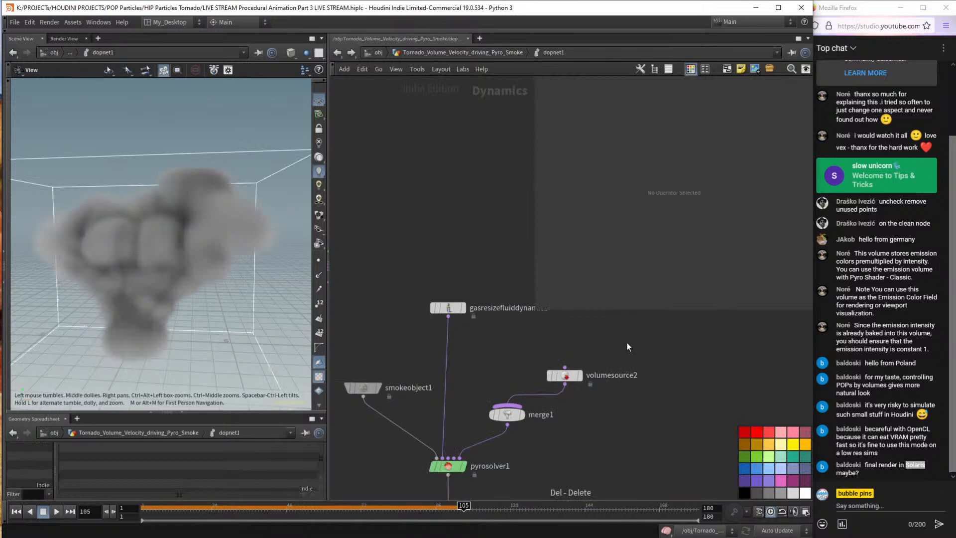
{"action": "left_click", "coordinate": [506, 414]}
{"action": "key", "text": "Delete"}
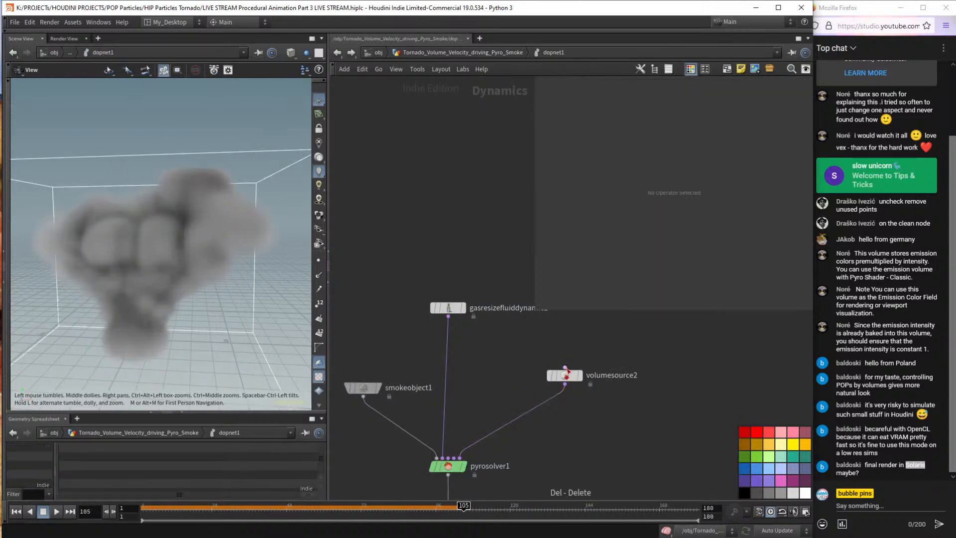
Move volumesource2 closer above pyrosolver1 and check the OUT_Volume_Velocity end of its SOP Path.
{"action": "left_click_drag", "start_coordinate": [567, 371], "coordinate": [521, 369]}
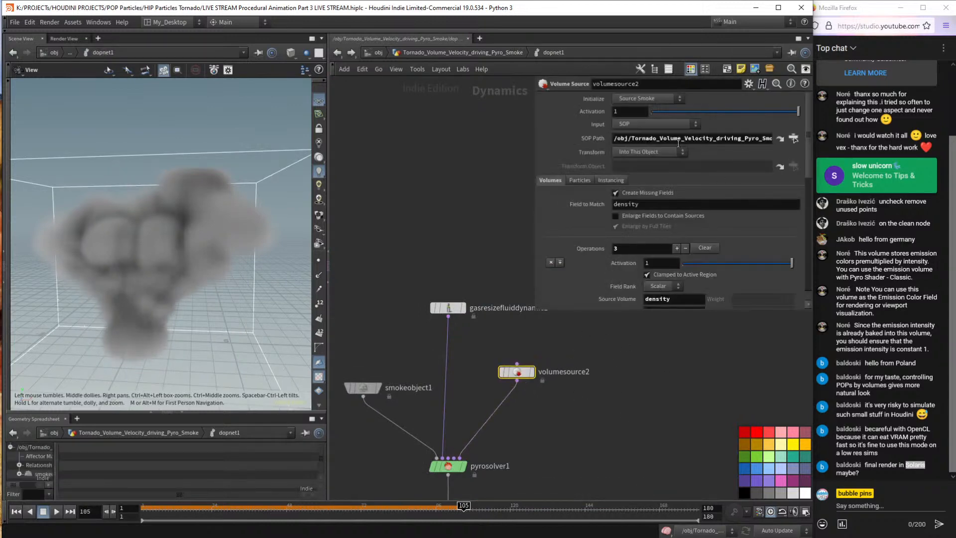
{"action": "left_click_drag", "start_coordinate": [732, 139], "coordinate": [791, 139]}
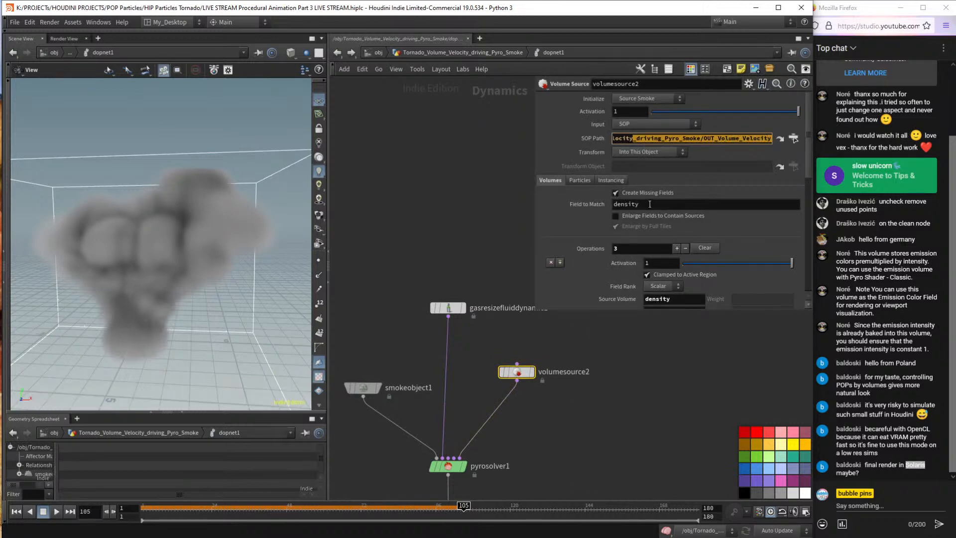
{"action": "middle_click_drag", "start_coordinate": [612, 354], "coordinate": [545, 319]}
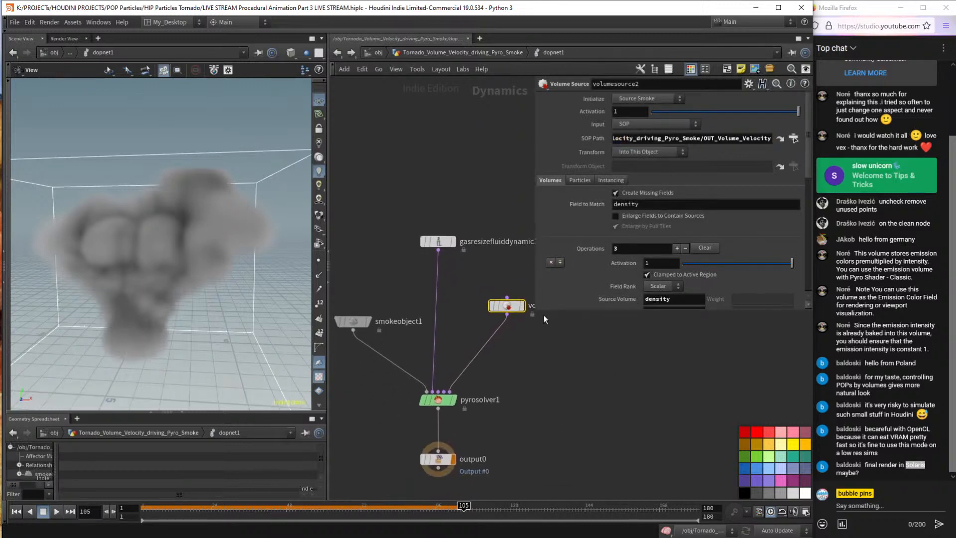
Set volumesource2's density Source Scale to 1 and replay the simulation from the first frame.
{"action": "left_click_drag", "start_coordinate": [555, 309], "coordinate": [556, 456]}
{"action": "double_click", "coordinate": [653, 348]}
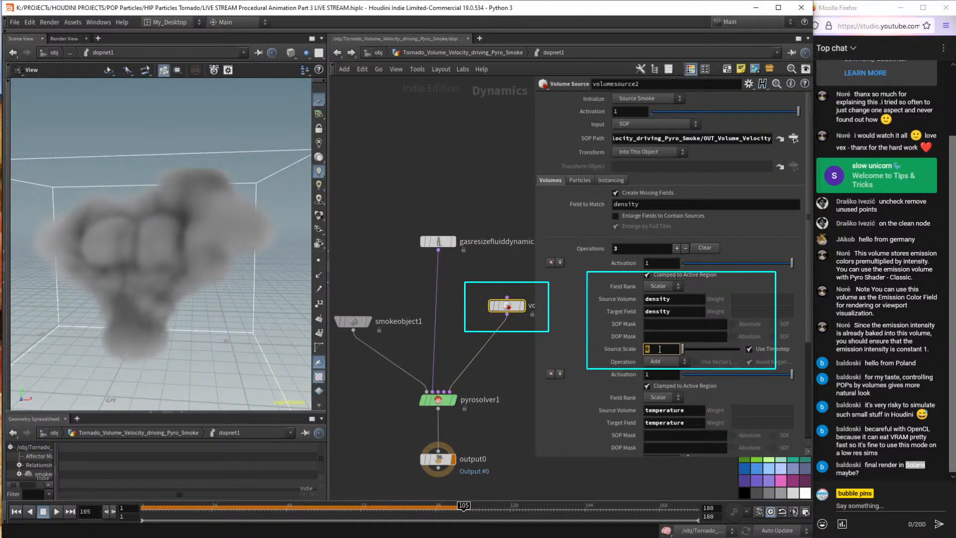
{"action": "type", "text": "1"}
{"action": "key", "text": "Return"}
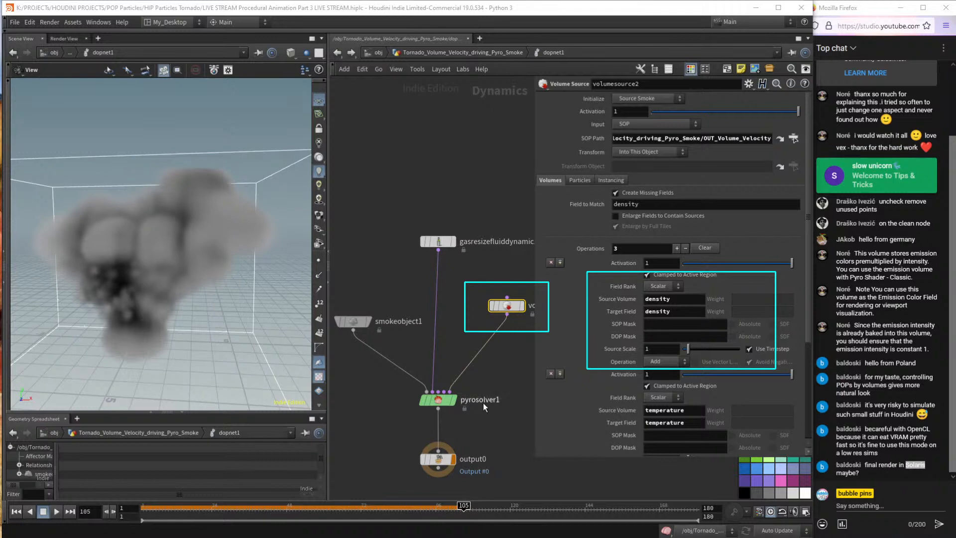
{"action": "key", "text": "ctrl+Up"}
{"action": "key", "text": "Up"}
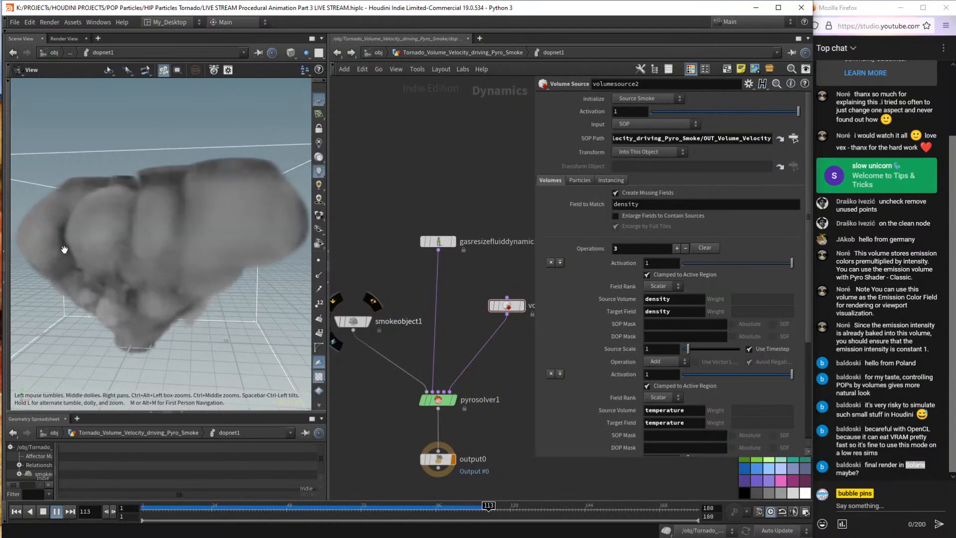
Set pyrosolver1's Dissipation to 0.8 and replay the simulation from the first frame, inspecting the smoke from closer angles.
{"action": "key", "text": "ctrl+Up"}
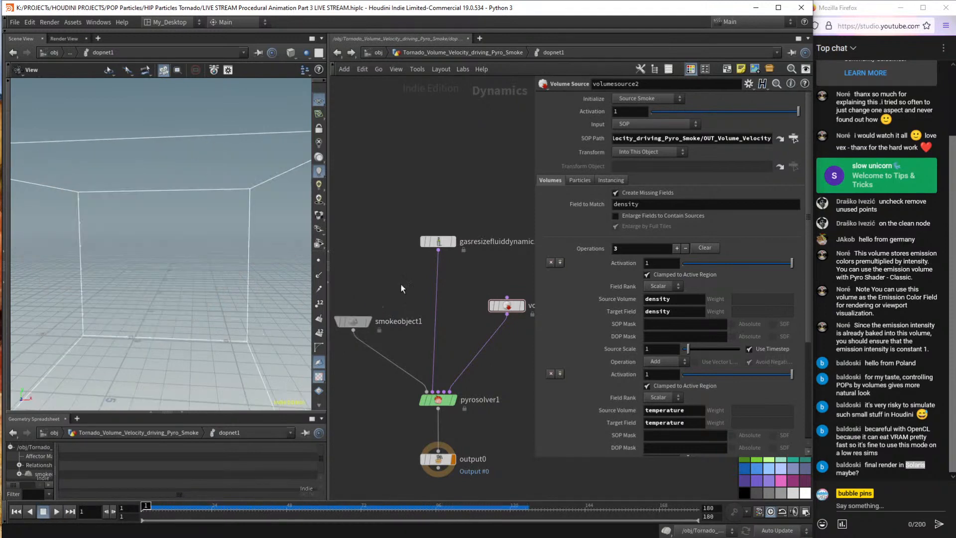
{"action": "left_click", "coordinate": [438, 399]}
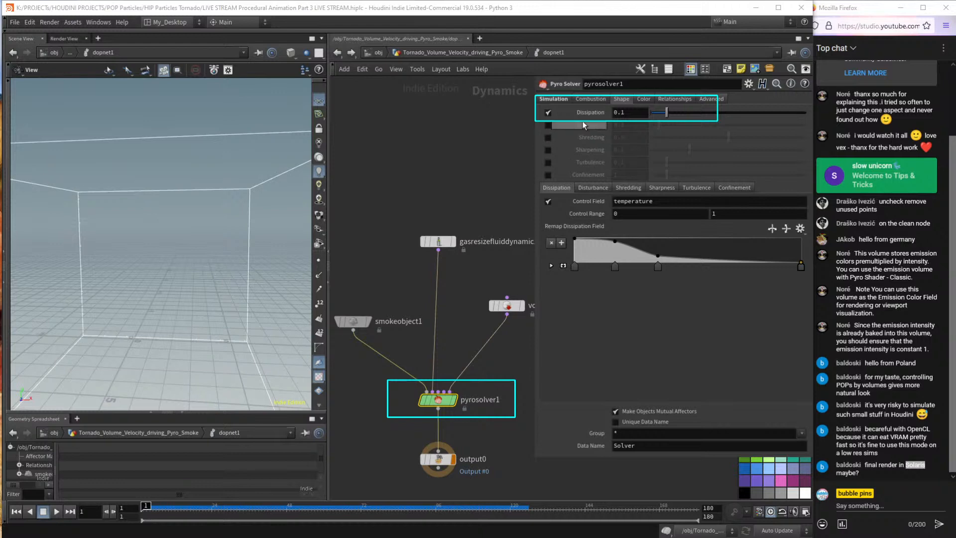
{"action": "left_click", "coordinate": [630, 112]}
{"action": "type", "text": "0.8"}
{"action": "key", "text": "Return"}
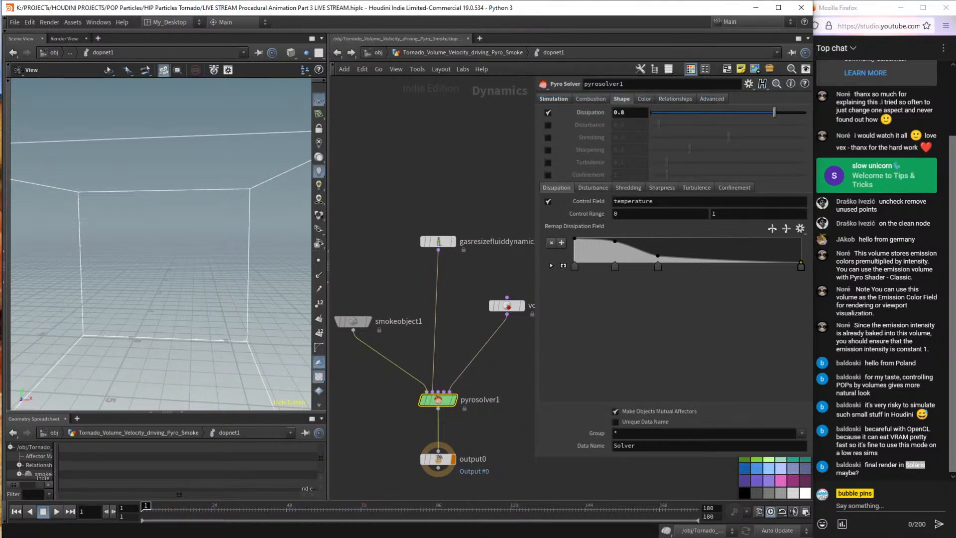
{"action": "left_click", "coordinate": [459, 317]}
{"action": "key", "text": "Up"}
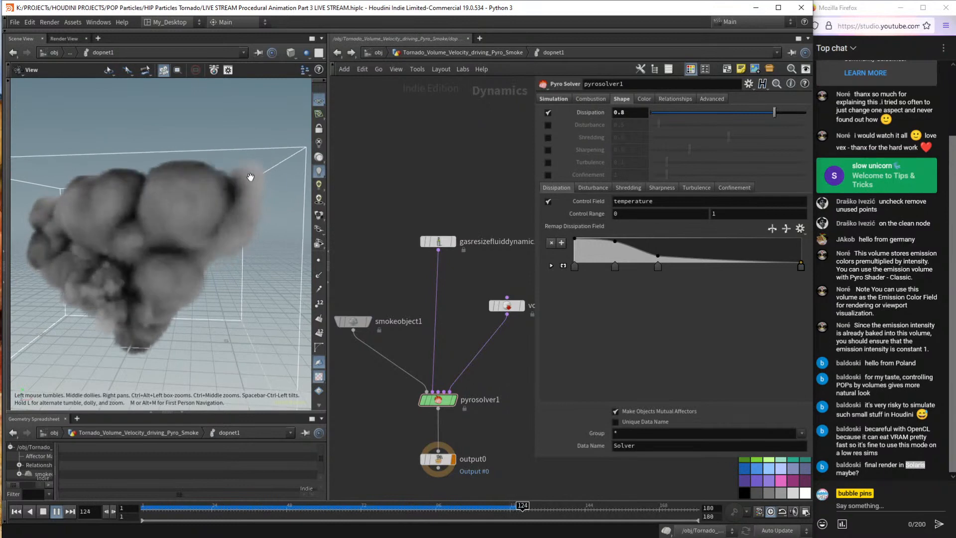
{"action": "left_click_drag", "start_coordinate": [234, 214], "coordinate": [255, 263]}
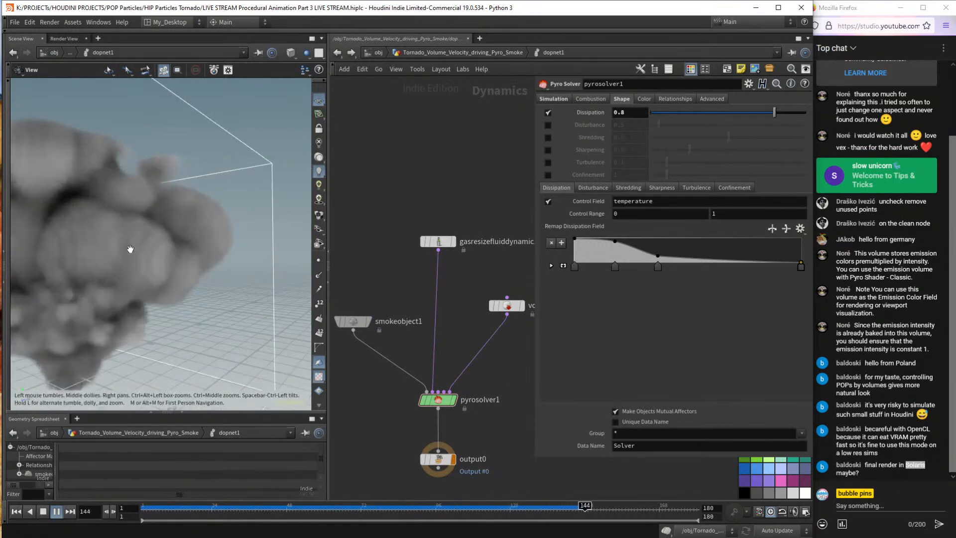
{"action": "left_click_drag", "start_coordinate": [122, 266], "coordinate": [216, 246]}
{"action": "scroll", "coordinate": [207, 292], "scroll_direction": "down", "scroll_amount": 3}
{"action": "key", "text": "ctrl+Up"}
Reposition volumesource2 nearer to its input on pyrosolver1 in the dopnet1 network.
{"action": "left_click", "coordinate": [507, 305]}
{"action": "scroll", "coordinate": [475, 327], "scroll_direction": "down", "scroll_amount": 3}
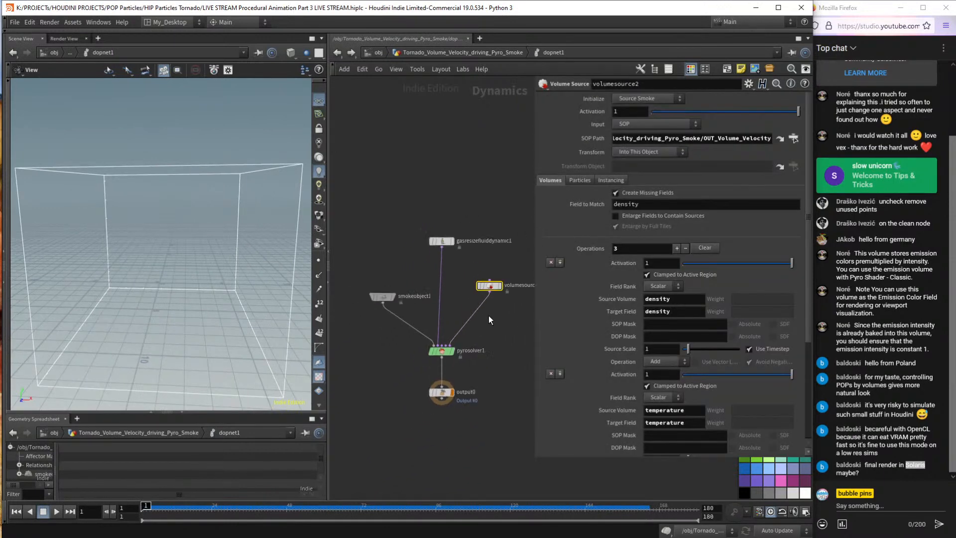
{"action": "mouse_move", "coordinate": [489, 293]}
{"action": "left_mouse_down"}
{"action": "mouse_move", "coordinate": [464, 284]}
{"action": "mouse_move", "coordinate": [474, 302]}
{"action": "left_mouse_up"}
{"action": "middle_click_drag", "start_coordinate": [483, 279], "coordinate": [460, 286]}
{"action": "scroll", "coordinate": [458, 292], "scroll_direction": "up", "scroll_amount": 2}
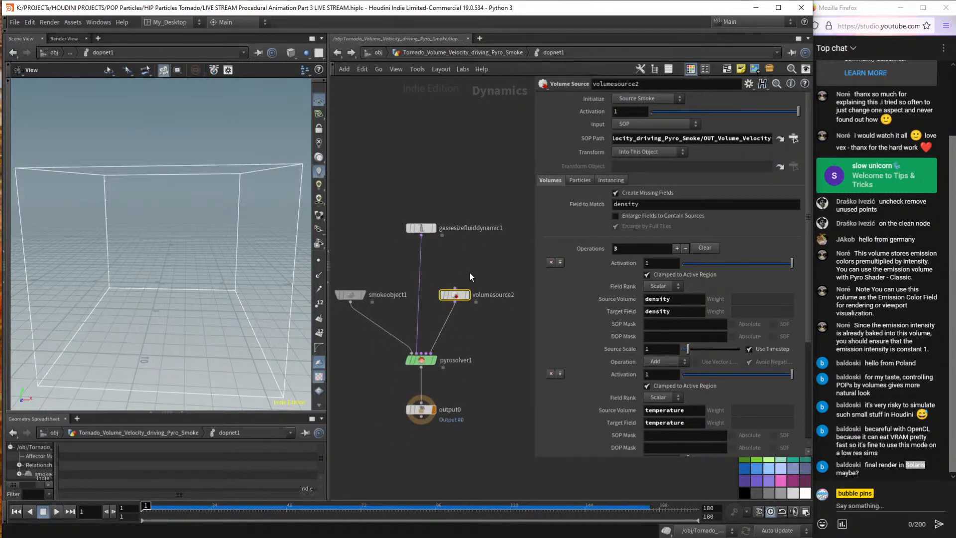
Set volumesource2's density Source Scale to 0.1 and replay the simulation, then rewind to the first frame.
{"action": "double_click", "coordinate": [667, 349]}
{"action": "type", "text": "0.1"}
{"action": "key", "text": "Return"}
{"action": "key", "text": "Up"}
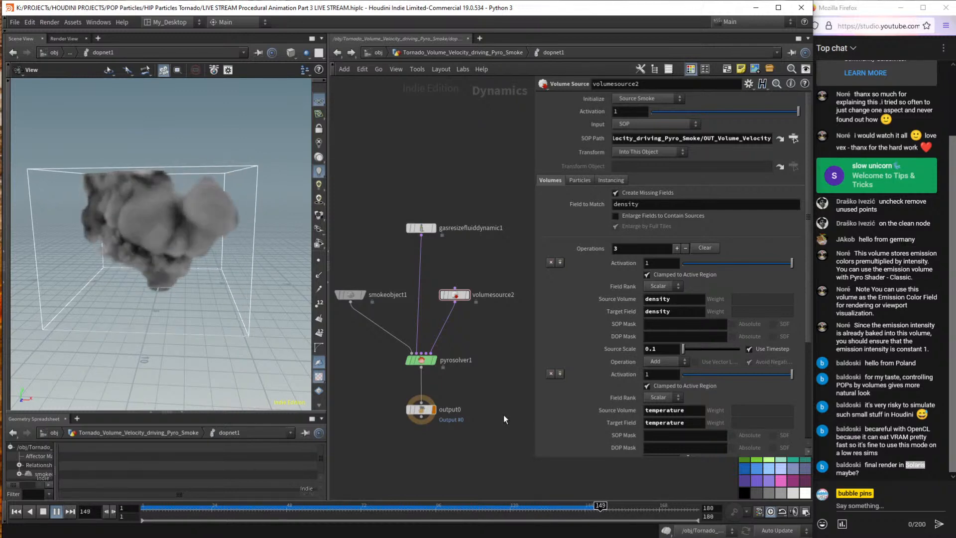
{"action": "key", "text": "ctrl+Up"}
{"action": "left_click_drag", "start_coordinate": [199, 264], "coordinate": [177, 252]}
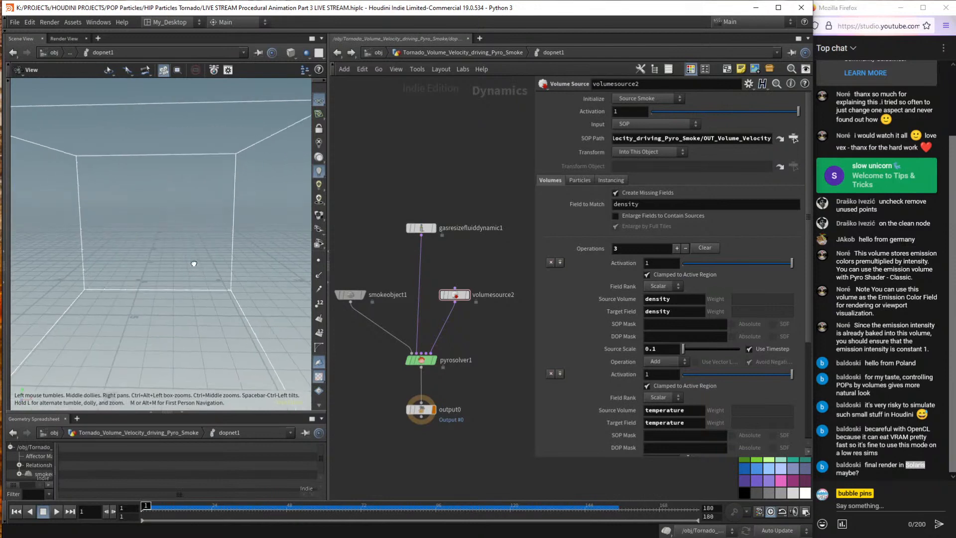
Set the Source Scale of volumesource2's v-to-vel operation to 0.2, replay the simulation and rewind it.
{"action": "scroll", "coordinate": [603, 366], "scroll_direction": "down", "scroll_amount": 5}
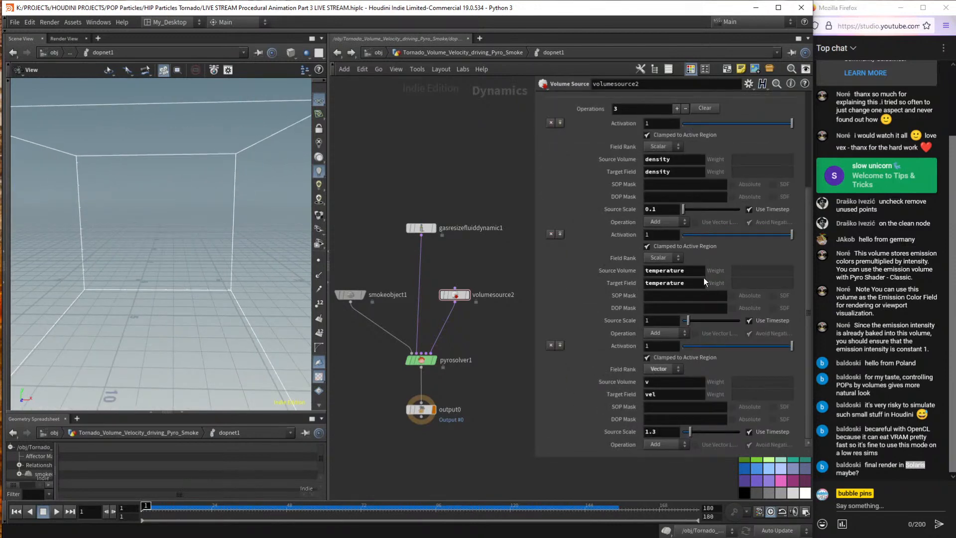
{"action": "scroll", "coordinate": [663, 432], "scroll_direction": "down", "scroll_amount": 5}
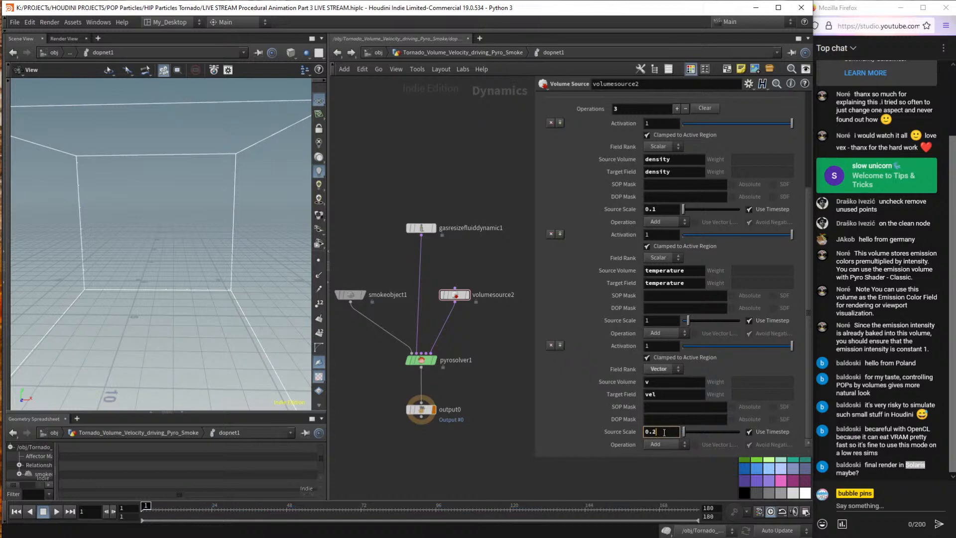
{"action": "key", "text": "Return"}
{"action": "key", "text": "Up"}
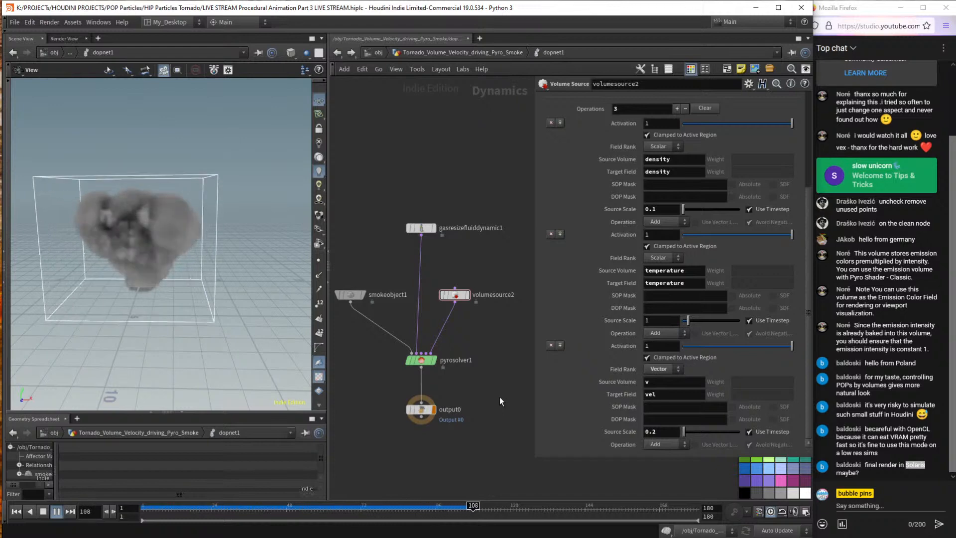
{"action": "key", "text": "ctrl+Up"}
Set pyrosolver1's Dissipation to 0.95, replay the simulation and rewind to the first frame.
{"action": "left_click", "coordinate": [421, 360]}
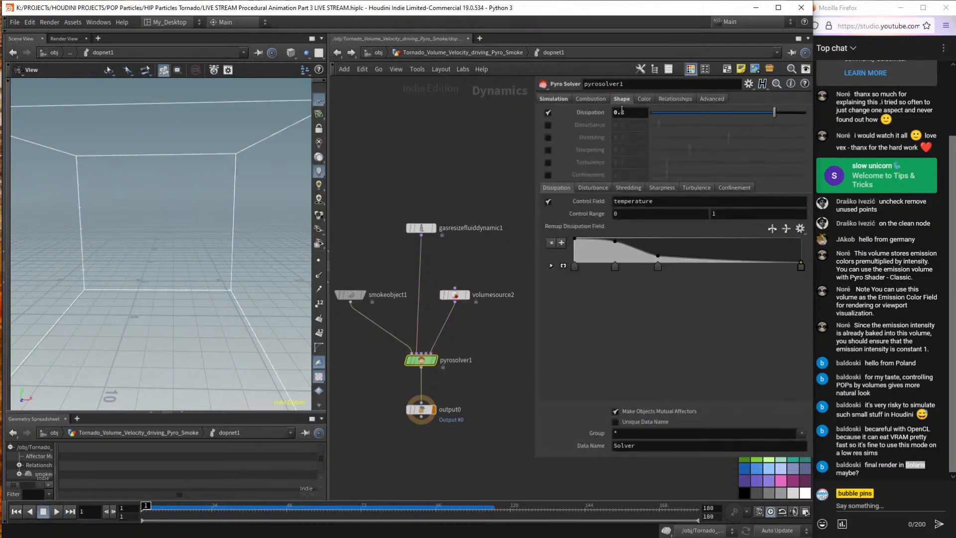
{"action": "key", "text": "Up"}
{"action": "type", "text": "5"}
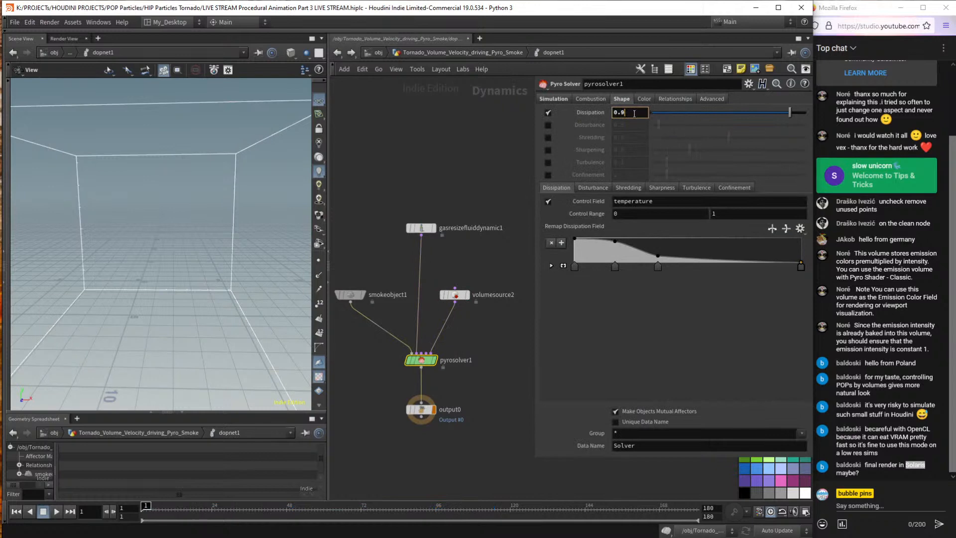
{"action": "key", "text": "Return"}
{"action": "key", "text": "Up"}
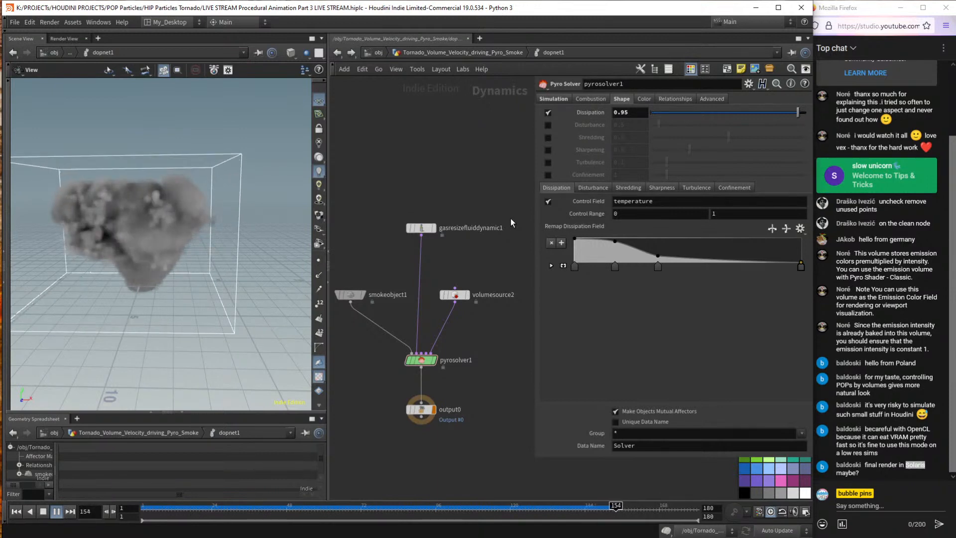
{"action": "key", "text": "ctrl+Up"}
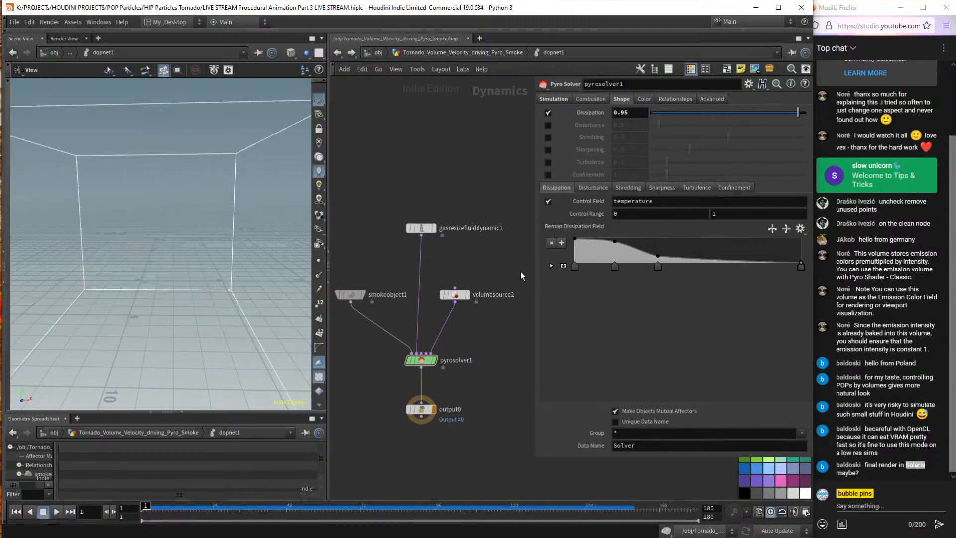
Leave dopnet1, follow object_merge3's Object 1 reference to the Simple Tornado Cached network, and shrink the parameter pane to reveal the nodes.
{"action": "left_click", "coordinate": [462, 52]}
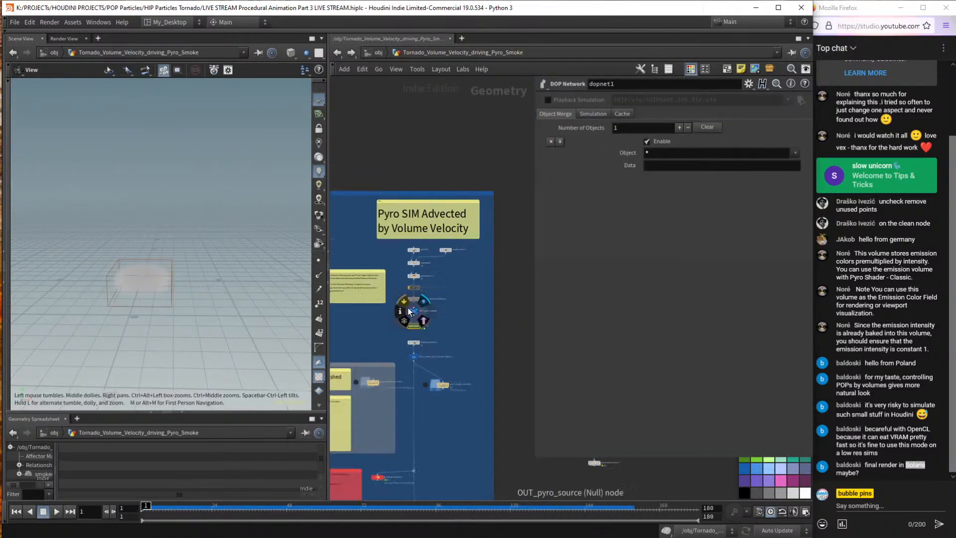
{"action": "scroll", "coordinate": [459, 265], "scroll_direction": "up", "scroll_amount": 6}
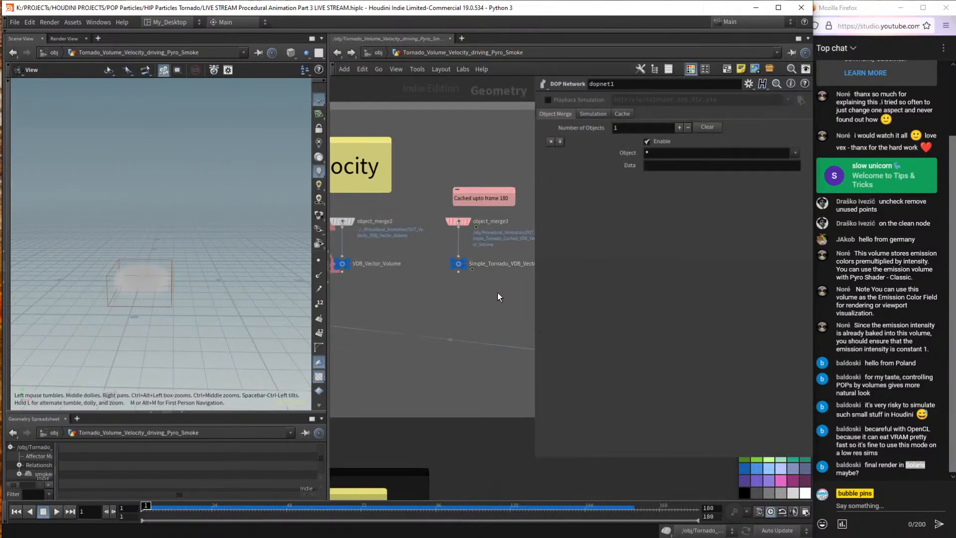
{"action": "left_click", "coordinate": [417, 226]}
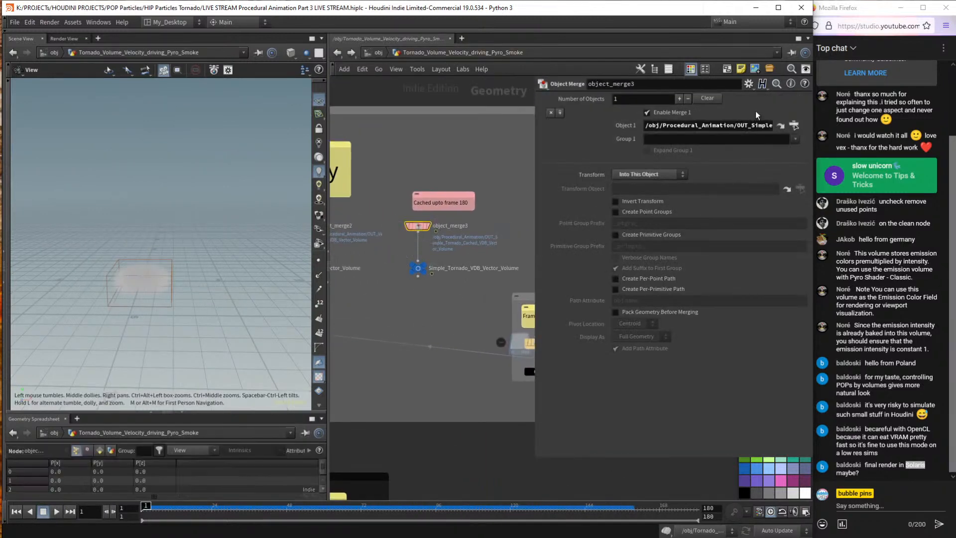
{"action": "left_click", "coordinate": [779, 126]}
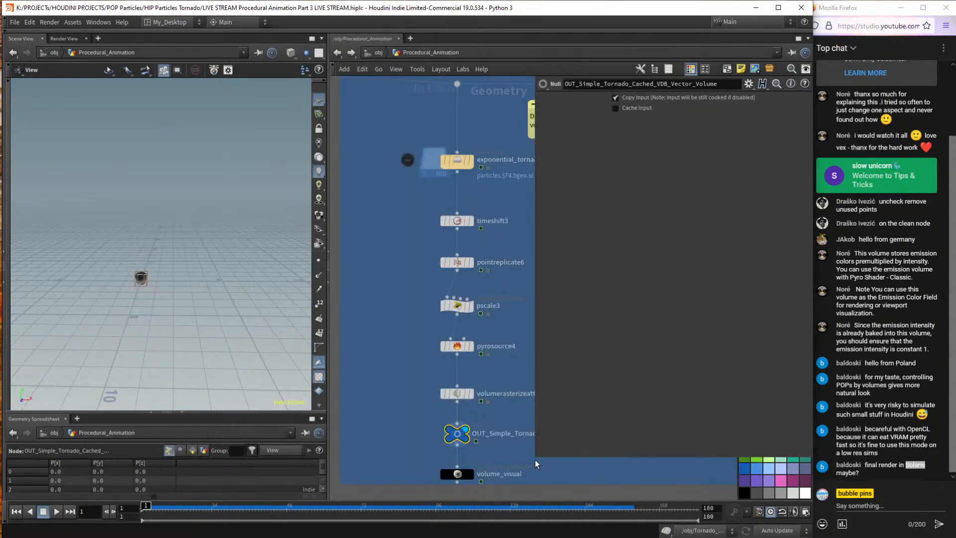
{"action": "left_click_drag", "start_coordinate": [535, 459], "coordinate": [617, 297]}
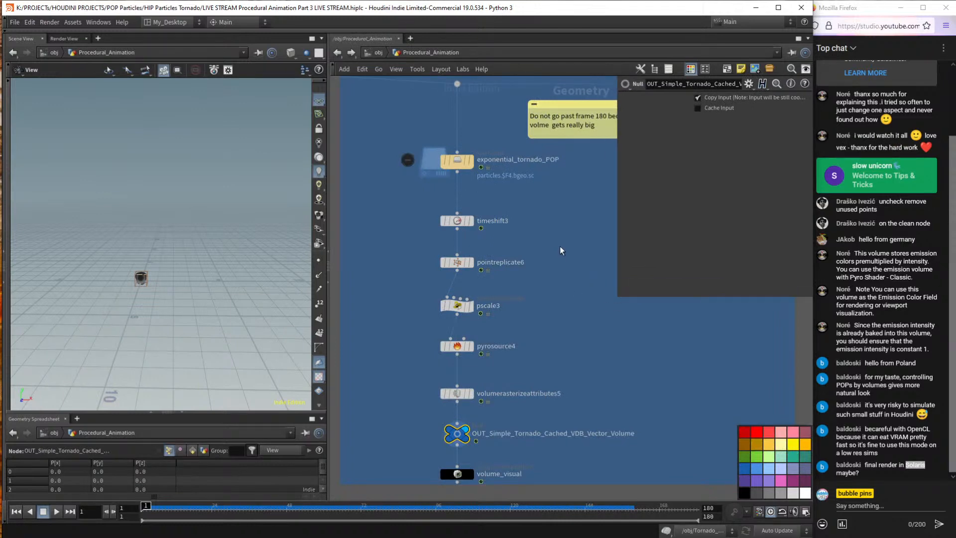
{"action": "scroll", "coordinate": [553, 247], "scroll_direction": "down", "scroll_amount": 6}
{"action": "middle_click_drag", "start_coordinate": [553, 247], "coordinate": [494, 253]}
{"action": "scroll", "coordinate": [453, 241], "scroll_direction": "up", "scroll_amount": 5}
{"action": "scroll", "coordinate": [517, 249], "scroll_direction": "up", "scroll_amount": 3}
{"action": "scroll", "coordinate": [517, 247], "scroll_direction": "down", "scroll_amount": 6}
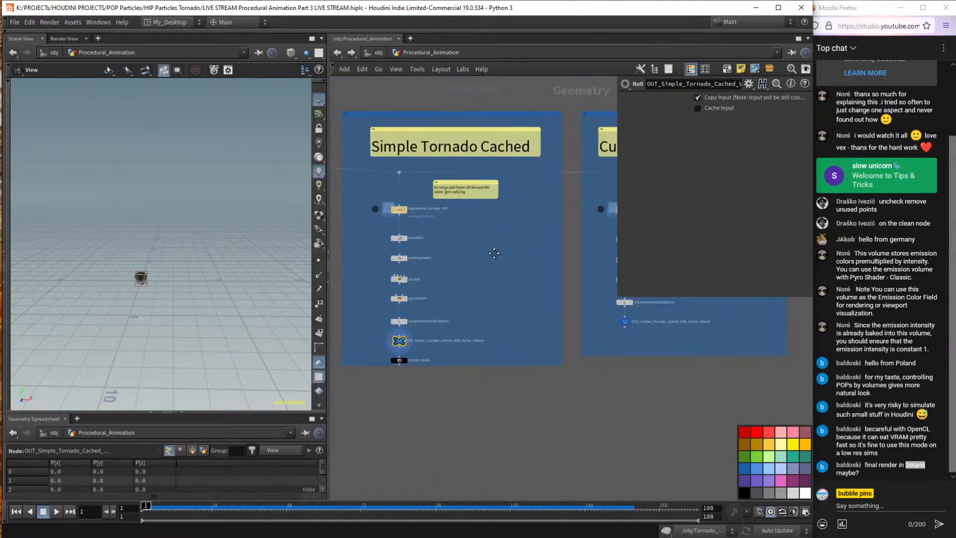
Set timeshift3's Frame to $F+100 in the Simple Tornado Cached network and preview the volume up to frame 43.
{"action": "left_click", "coordinate": [398, 237]}
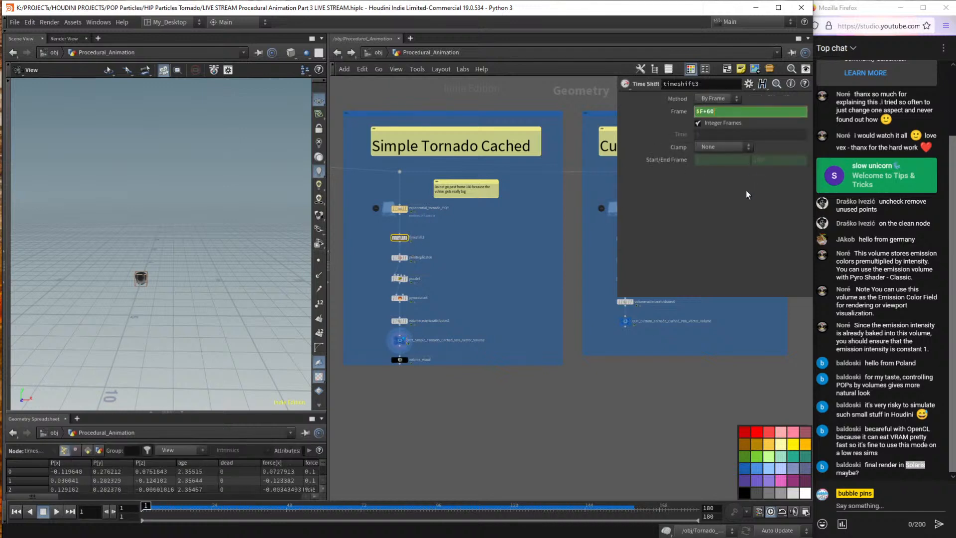
{"action": "type", "text": "10"}
{"action": "key", "text": "Return"}
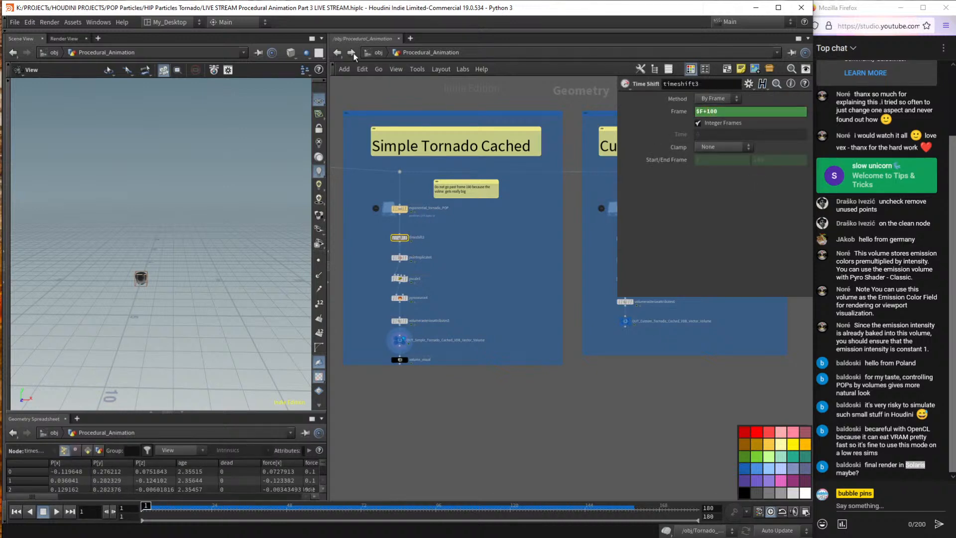
{"action": "left_click_drag", "start_coordinate": [159, 506], "coordinate": [107, 498]}
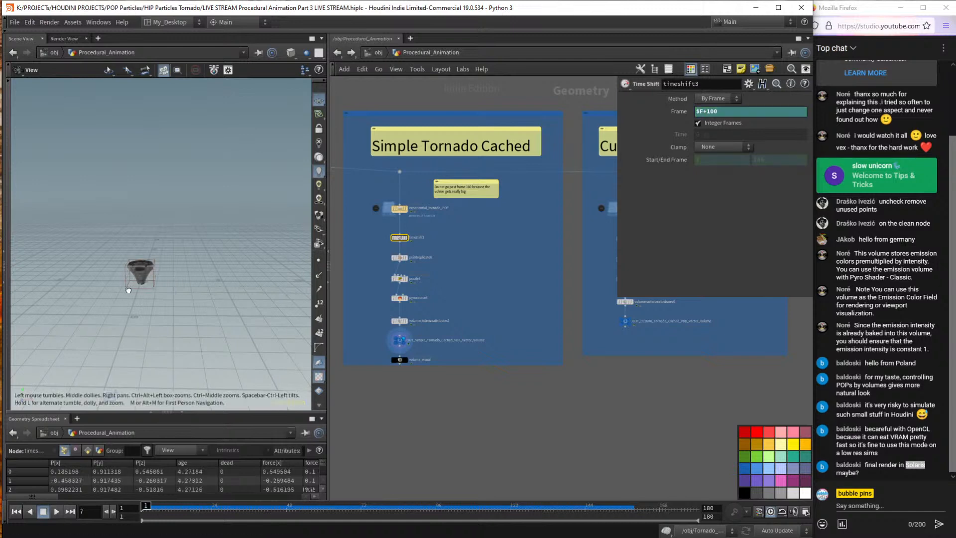
{"action": "left_click_drag", "start_coordinate": [160, 256], "coordinate": [170, 289]}
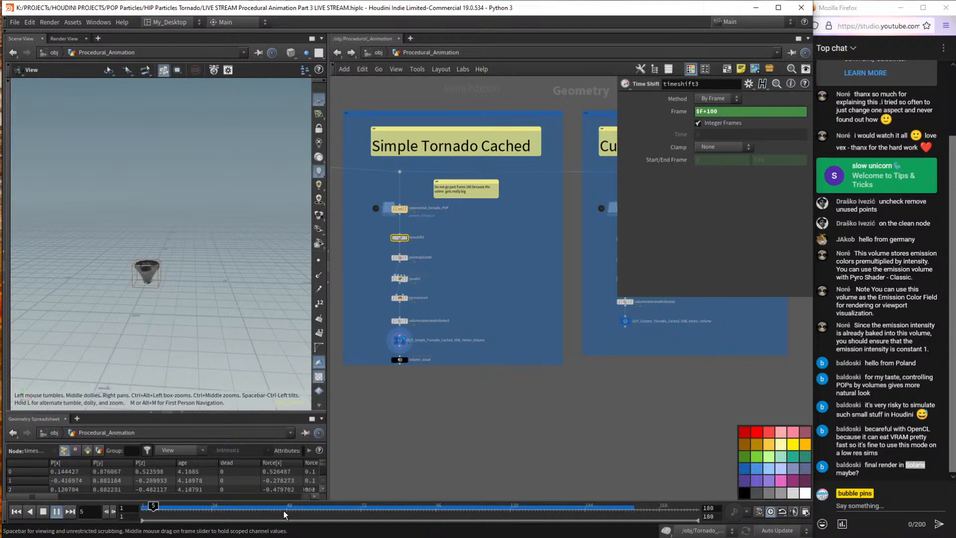
{"action": "key", "text": "Up"}
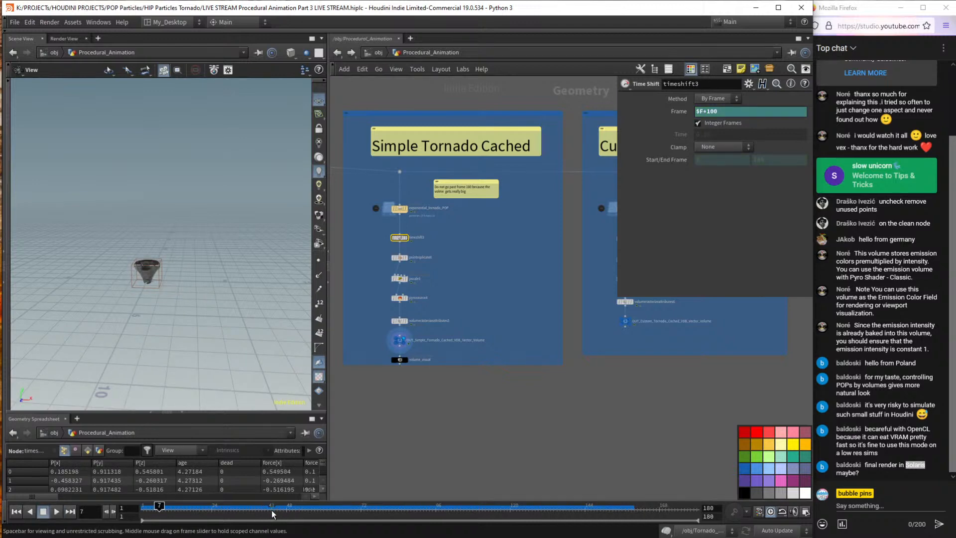
{"action": "left_click", "coordinate": [271, 509]}
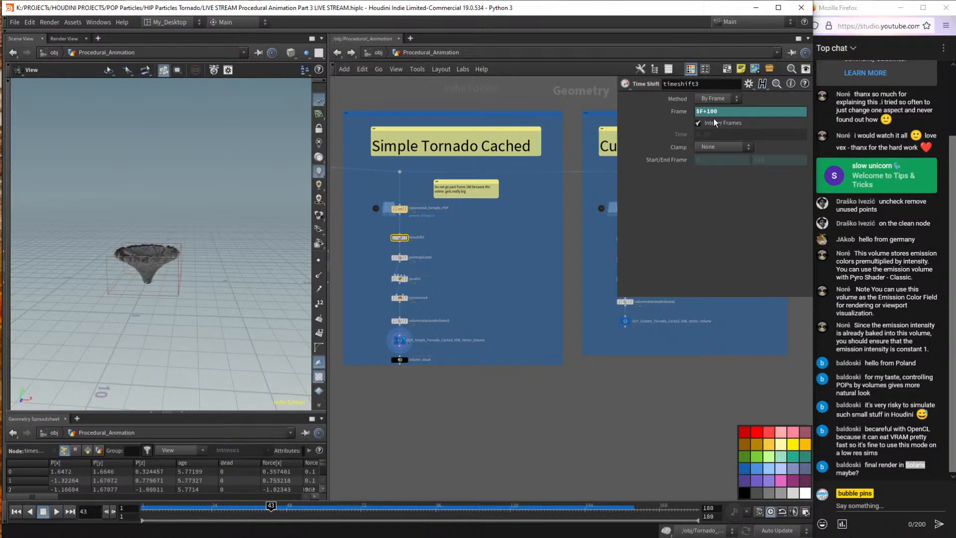
Set timeshift3's Frame expression to $F+120 so the cached tornado starts further into its growth.
{"action": "type", "text": "0"}
{"action": "key", "text": "BackSpace"}
{"action": "key", "text": "BackSpace"}
{"action": "type", "text": "20"}
{"action": "key", "text": "Return"}
Rewind to the first frame and return to dopnet1 inside Tornado_Volume_Velocity_driving_Pyro_Smoke.
{"action": "key", "text": "u"}
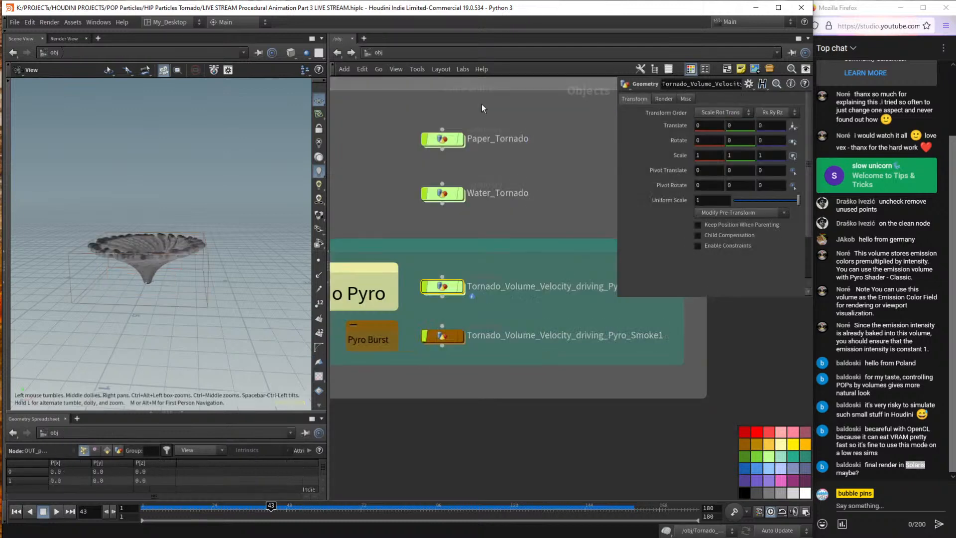
{"action": "key", "text": "ctrl+Up"}
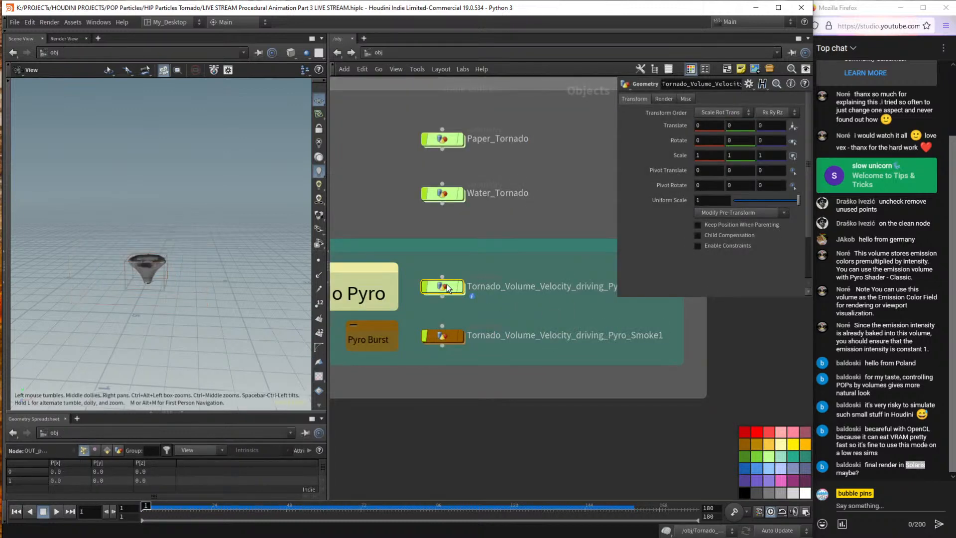
{"action": "double_click", "coordinate": [444, 286]}
{"action": "middle_click_drag", "start_coordinate": [446, 303], "coordinate": [737, 224]}
{"action": "middle_click_drag", "start_coordinate": [454, 327], "coordinate": [675, 287]}
{"action": "middle_click_drag", "start_coordinate": [640, 389], "coordinate": [625, 354]}
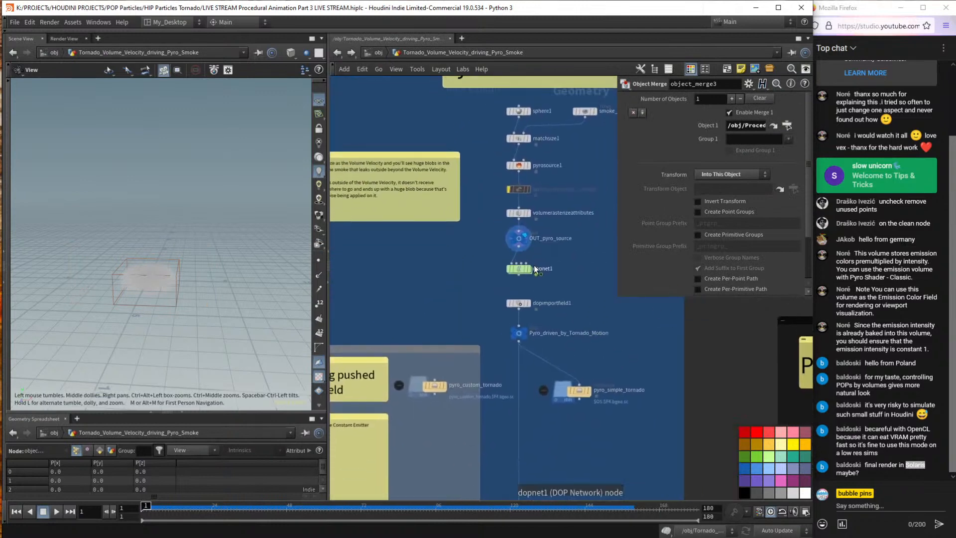
{"action": "double_click", "coordinate": [519, 270]}
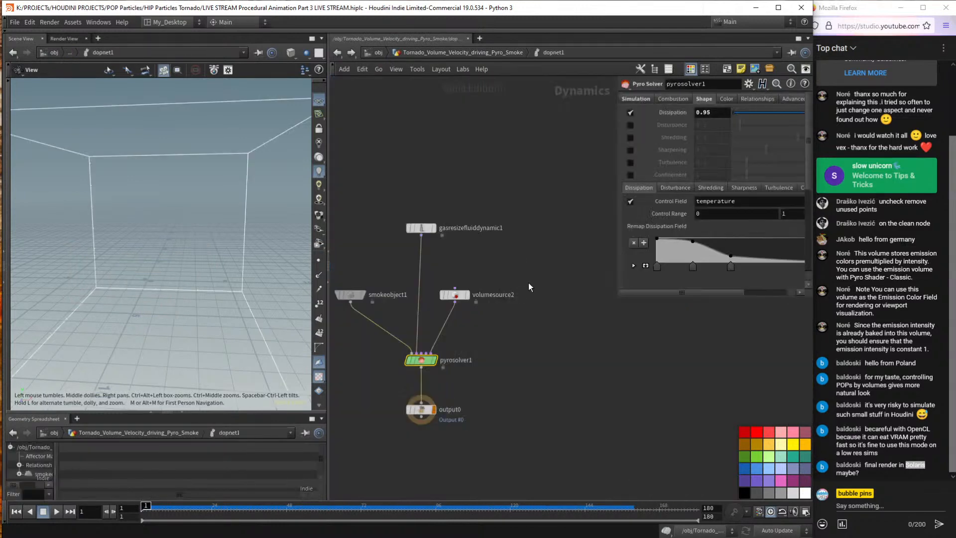
Examine volumesource2's density, temperature and velocity operations in an enlarged parameter pane, and go back up out of dopnet1.
{"action": "left_click", "coordinate": [455, 294]}
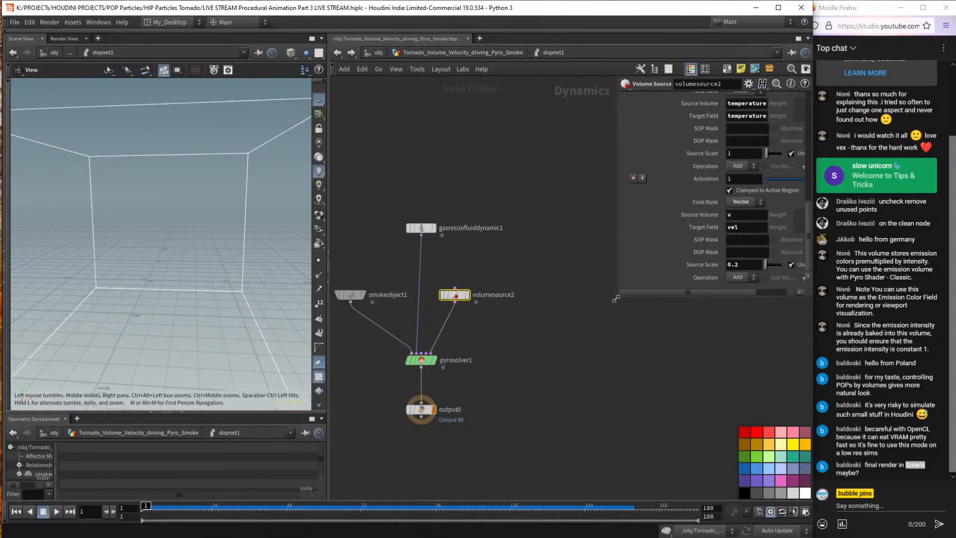
{"action": "left_click_drag", "start_coordinate": [616, 298], "coordinate": [496, 433]}
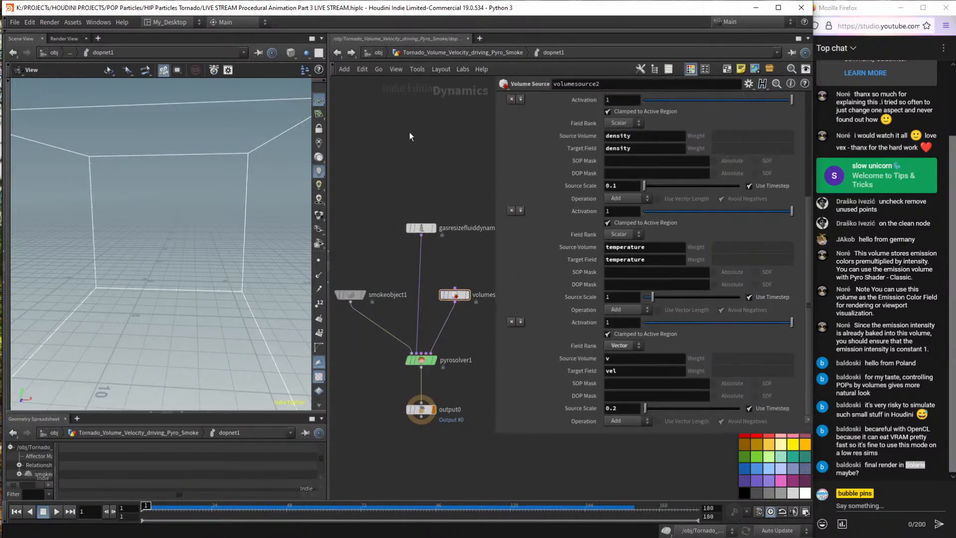
{"action": "left_click", "coordinate": [479, 53]}
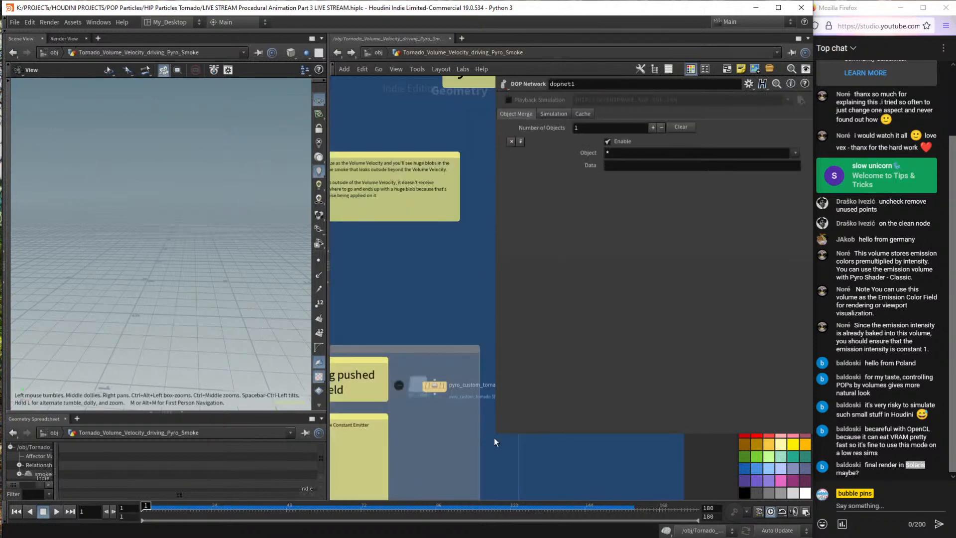
Hide the parameter pane and wire the Simple_Tornado vector volume into OUT_Volume_Velocity in the Volume Velocity group.
{"action": "key", "text": "p"}
{"action": "scroll", "coordinate": [550, 280], "scroll_direction": "down", "scroll_amount": 3}
{"action": "middle_click_drag", "start_coordinate": [617, 280], "coordinate": [426, 320]}
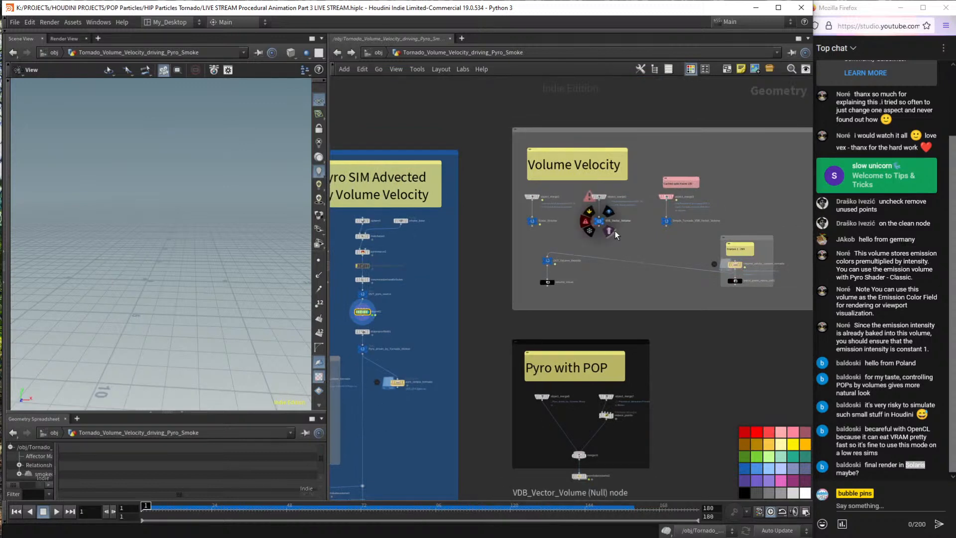
{"action": "scroll", "coordinate": [616, 225], "scroll_direction": "up", "scroll_amount": 5}
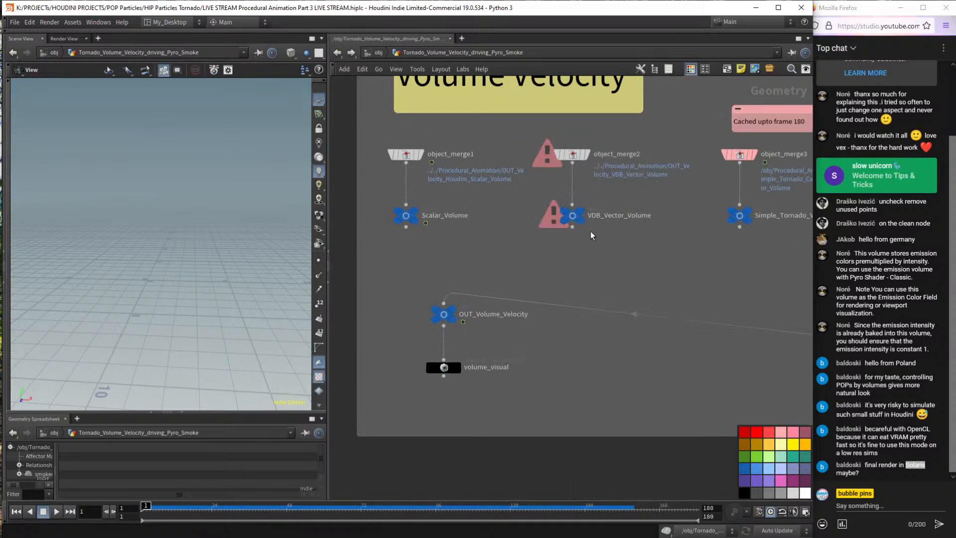
{"action": "left_click", "coordinate": [739, 227]}
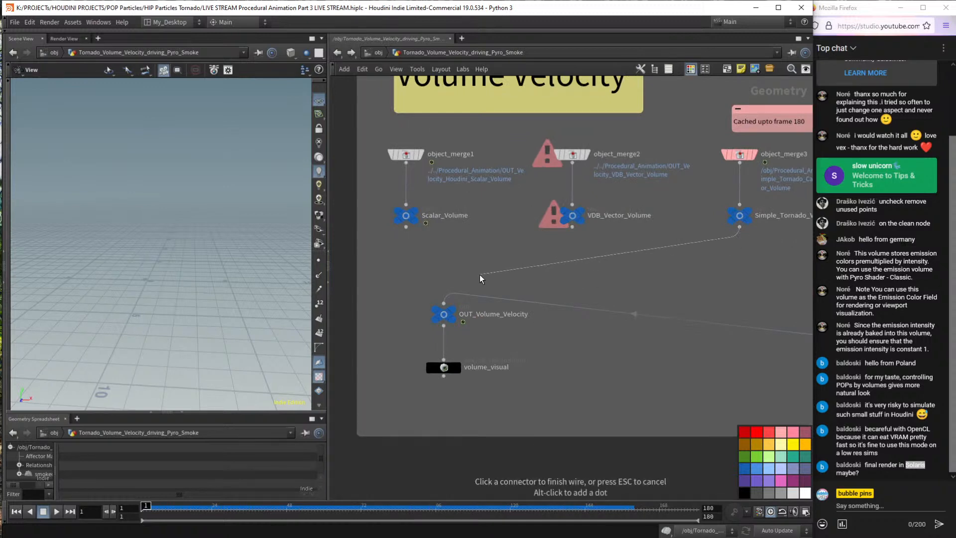
{"action": "left_click", "coordinate": [448, 309]}
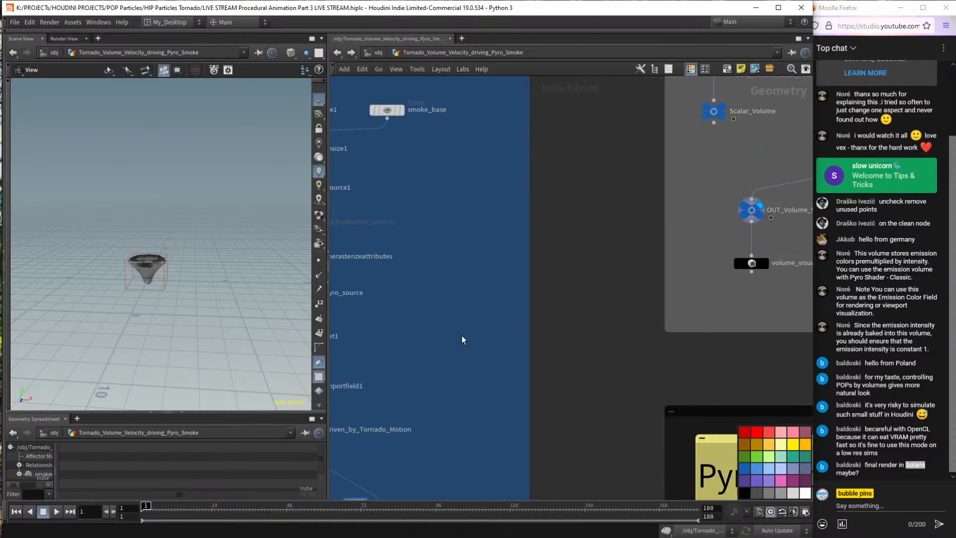
Enter dopnet1 and simulate the smoke, pausing at frame 19 to inspect its shape before resuming playback.
{"action": "double_click", "coordinate": [441, 263]}
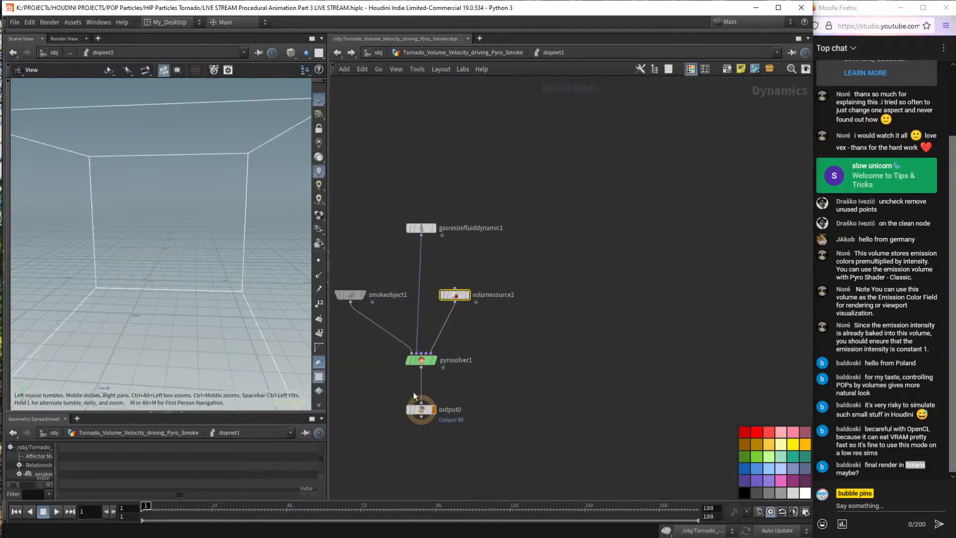
{"action": "key", "text": "Up"}
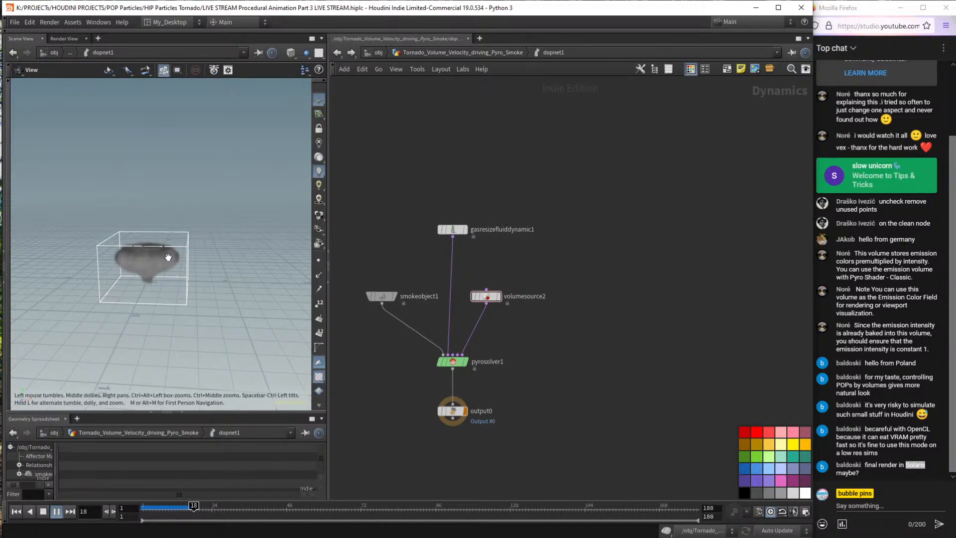
{"action": "key", "text": "Up"}
{"action": "scroll", "coordinate": [153, 265], "scroll_direction": "up", "scroll_amount": 10}
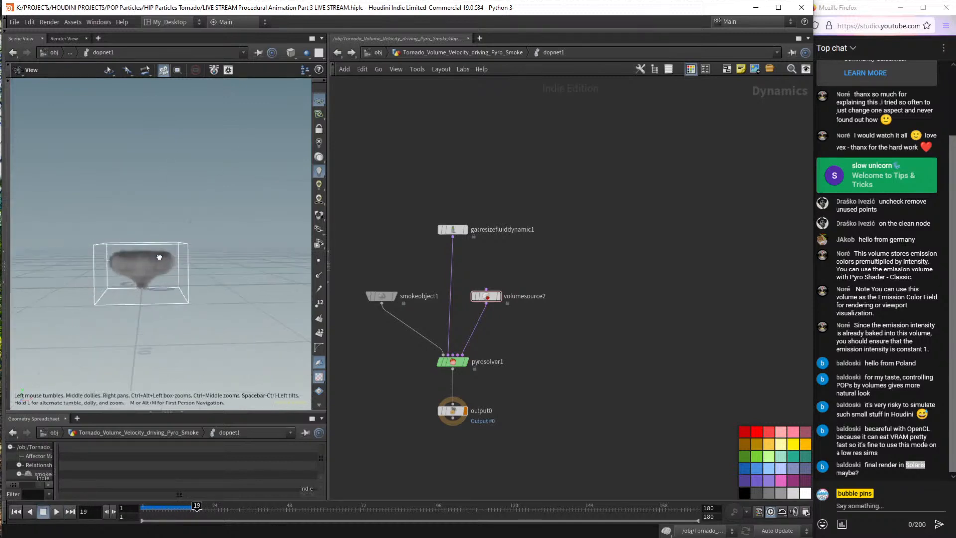
{"action": "scroll", "coordinate": [158, 253], "scroll_direction": "up", "scroll_amount": 3}
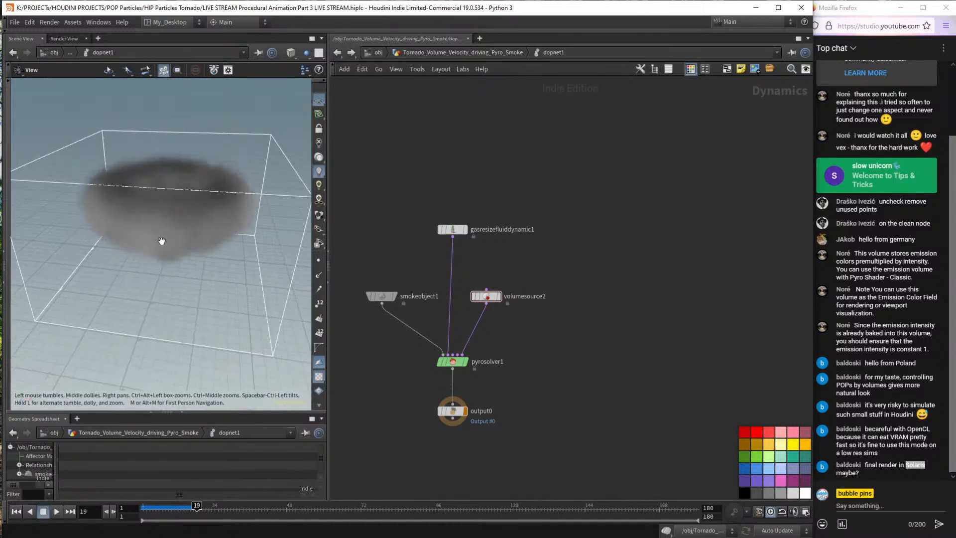
{"action": "scroll", "coordinate": [169, 249], "scroll_direction": "down", "scroll_amount": 6}
{"action": "left_click_drag", "start_coordinate": [172, 248], "coordinate": [178, 238]}
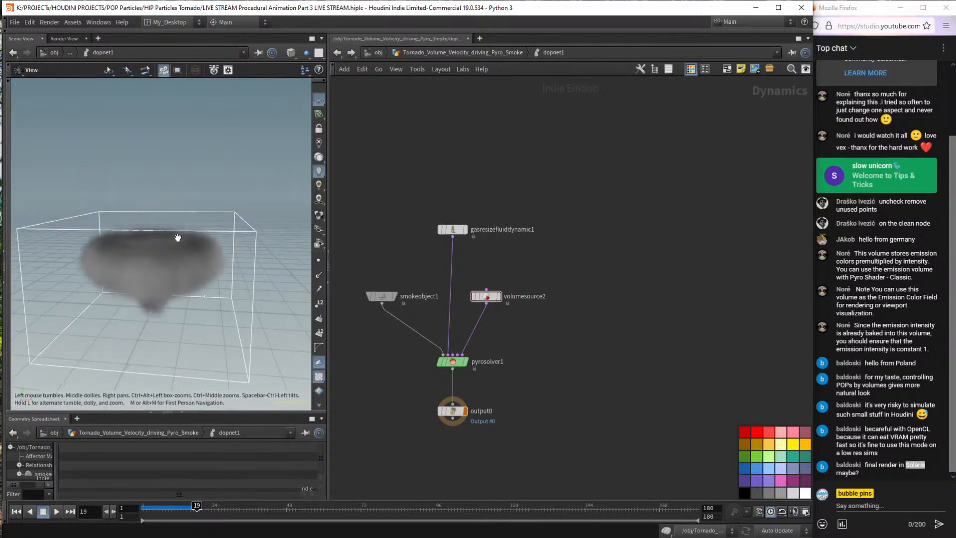
{"action": "key", "text": "Up"}
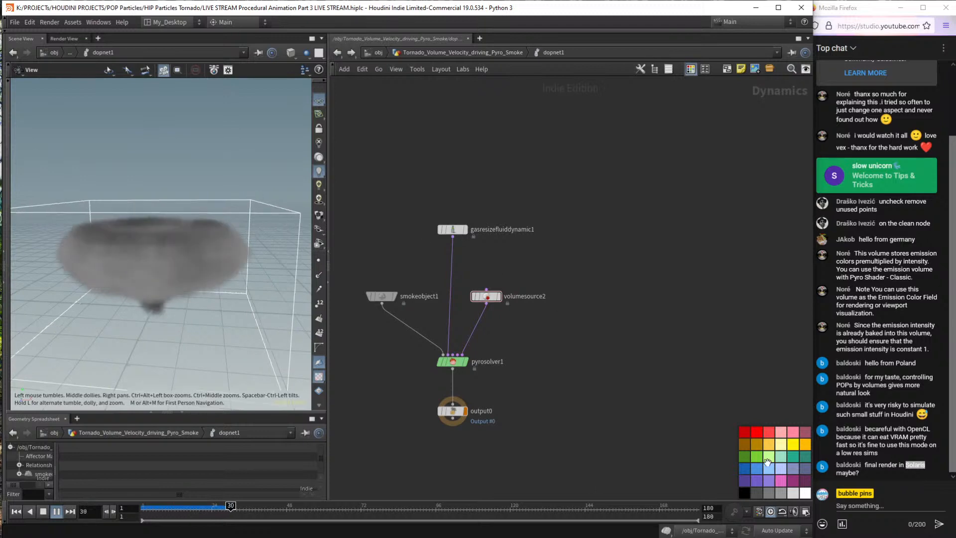
Switch to topics part 3.txt in Notepad, review the notes on empty areas in Volume Velocity and mapping v by PULL, and return to Houdini.
{"action": "left_click", "coordinate": [903, 457]}
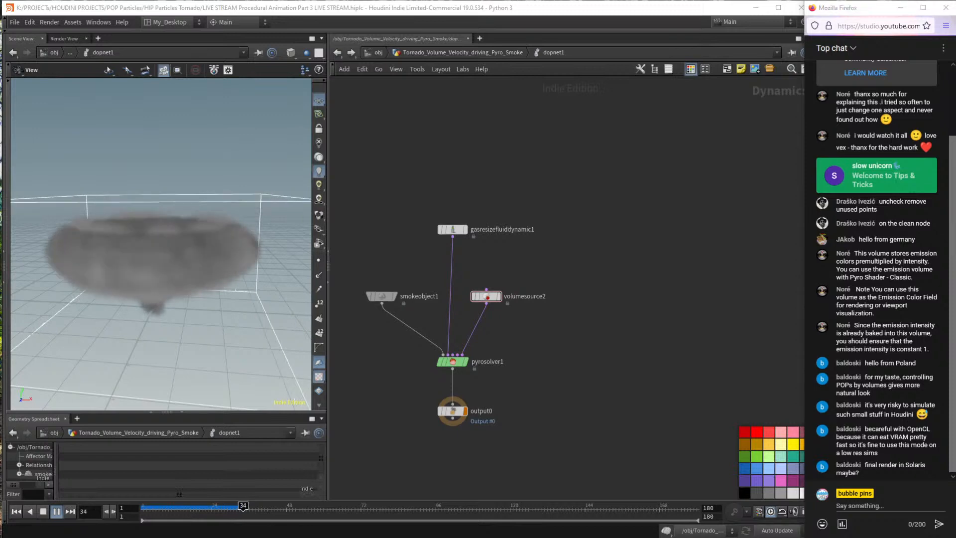
{"action": "key", "text": "alt+Tab"}
{"action": "left_click_drag", "start_coordinate": [484, 332], "coordinate": [344, 289]}
{"action": "left_click", "coordinate": [484, 332]}
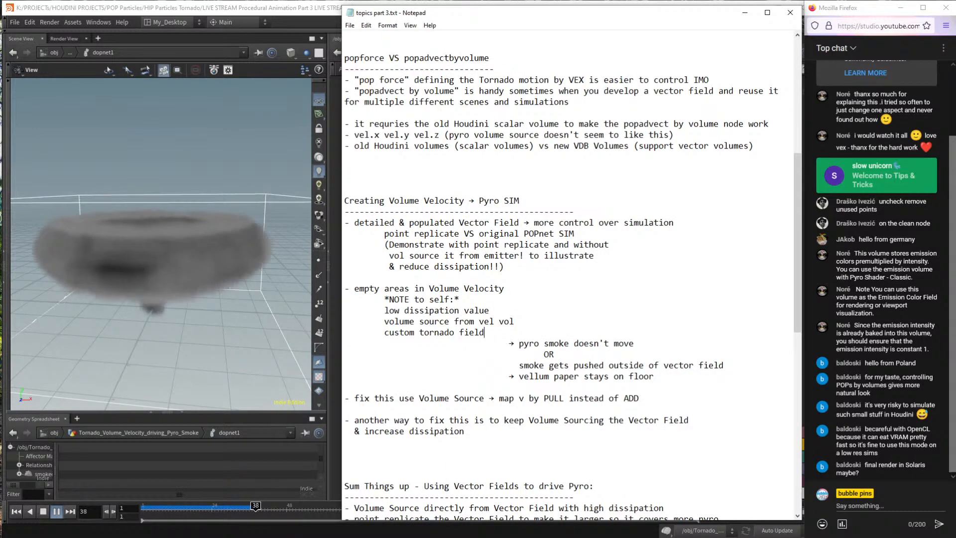
{"action": "left_click_drag", "start_coordinate": [724, 365], "coordinate": [514, 365]}
{"action": "left_click_drag", "start_coordinate": [653, 375], "coordinate": [514, 376]}
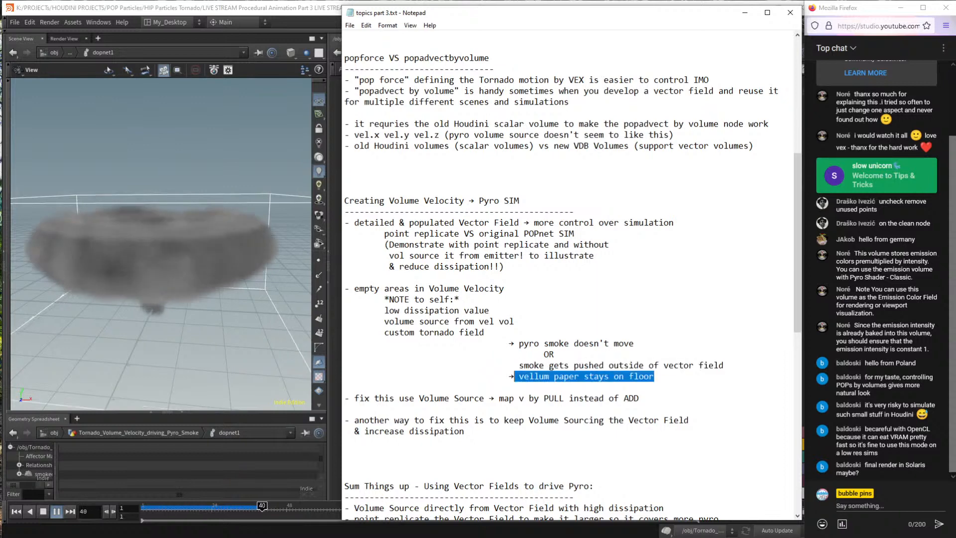
{"action": "left_click_drag", "start_coordinate": [639, 398], "coordinate": [374, 398]}
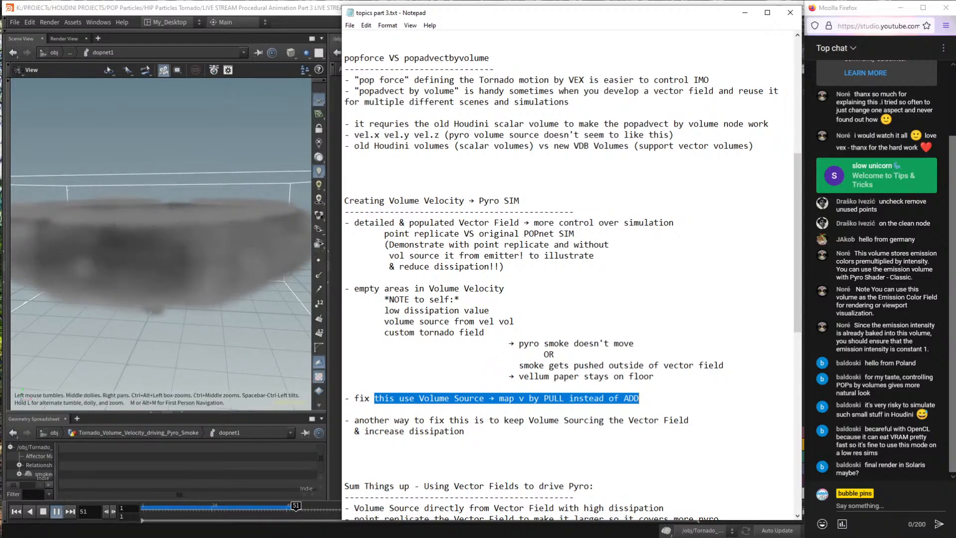
{"action": "left_click", "coordinate": [236, 14]}
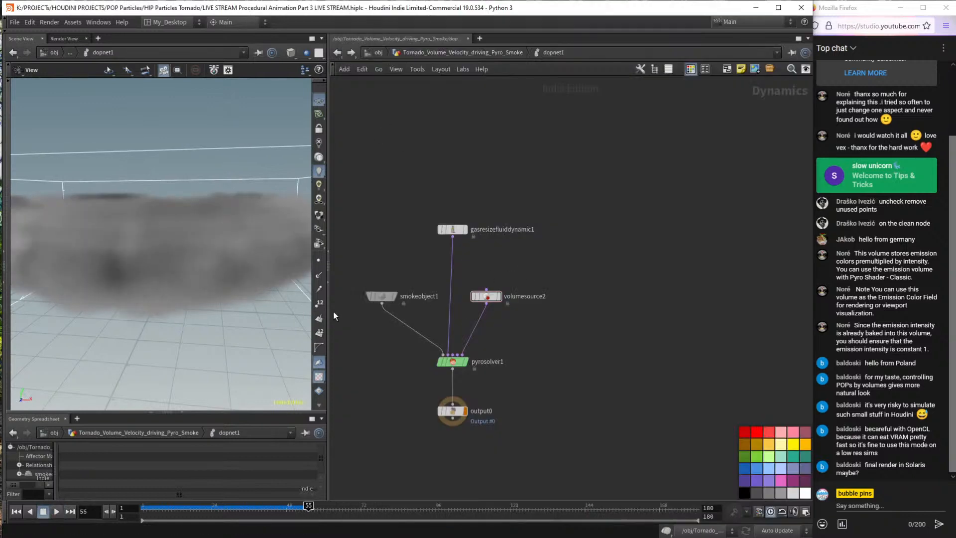
View the smoke funnel from a lower angle and replay the pyro simulation from the first frame.
{"action": "left_click_drag", "start_coordinate": [205, 257], "coordinate": [220, 280]}
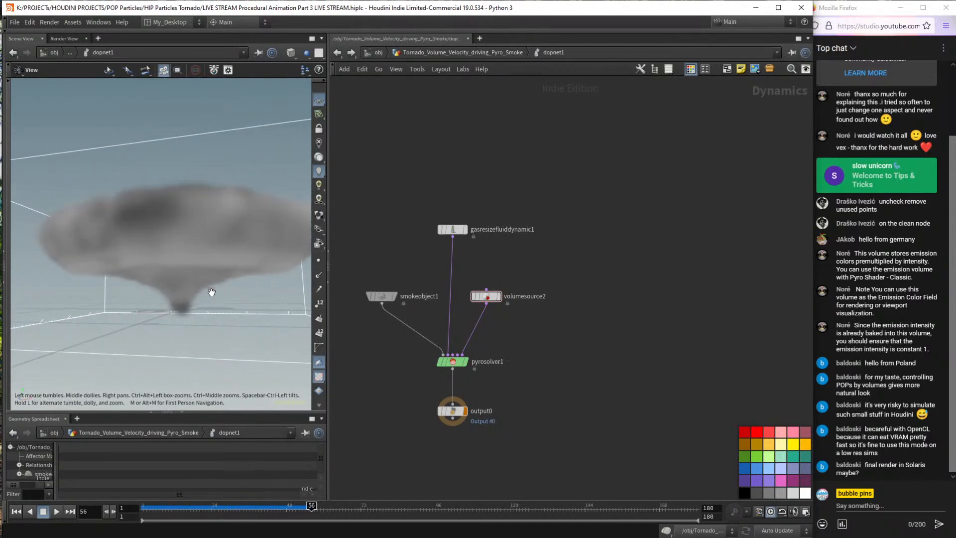
{"action": "key", "text": "ctrl+Up"}
{"action": "scroll", "coordinate": [449, 427], "scroll_direction": "up", "scroll_amount": 2}
{"action": "key", "text": "Up"}
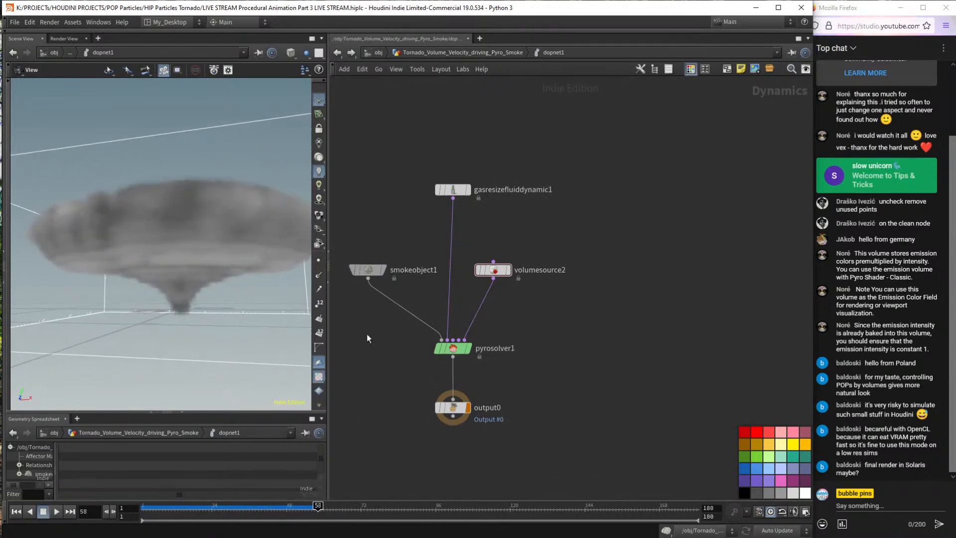
{"action": "key", "text": "ctrl+Up"}
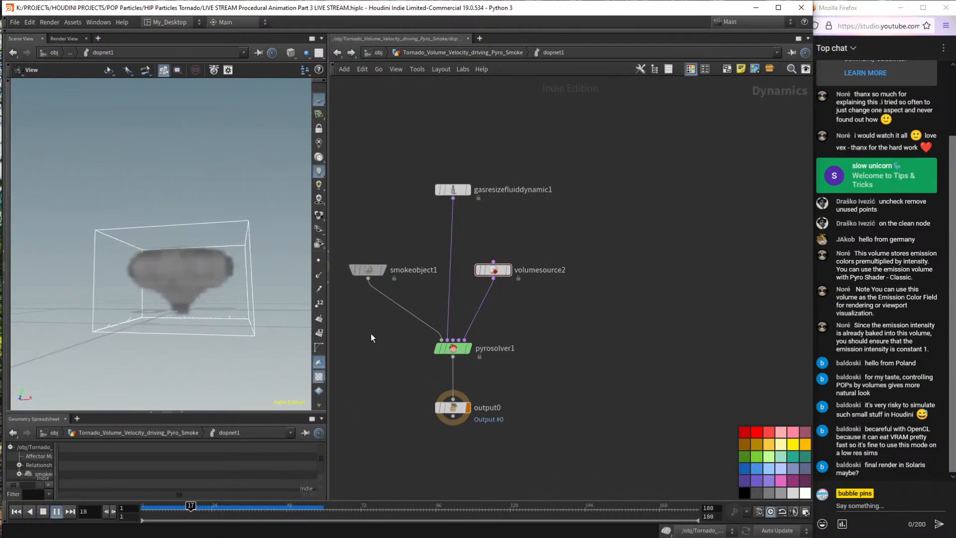
Show smokeobject1's parameters to check its Division Size, and simulate the smoke up to frame 61.
{"action": "left_click", "coordinate": [377, 269]}
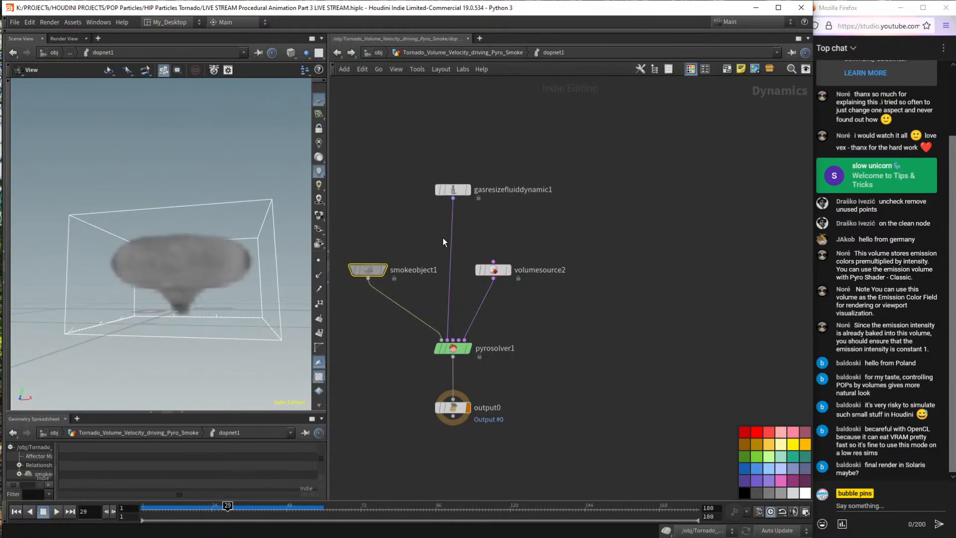
{"action": "key", "text": "p"}
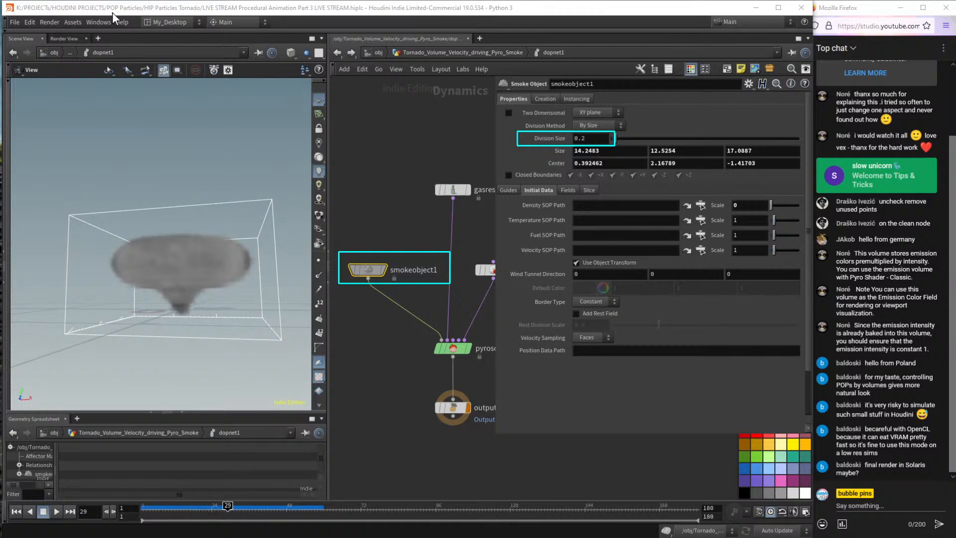
{"action": "left_click", "coordinate": [599, 141]}
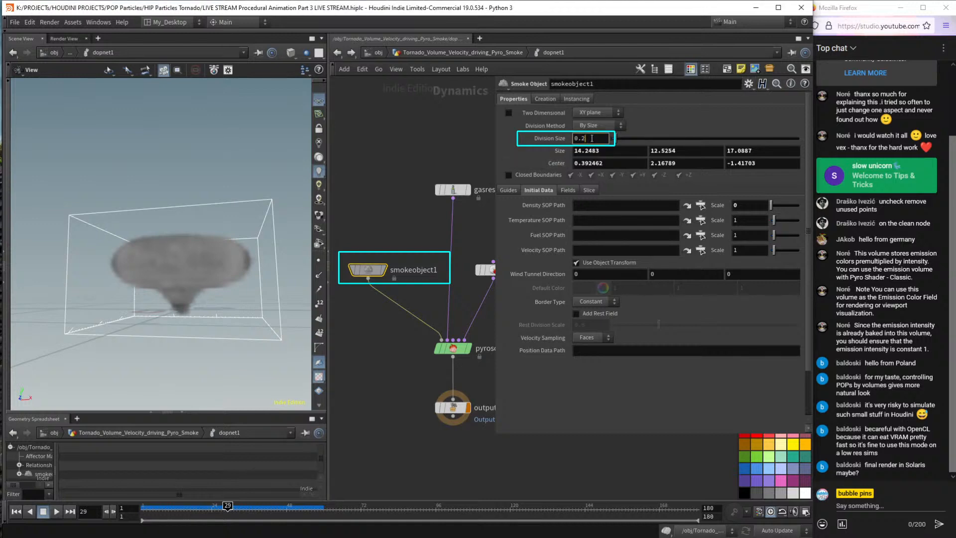
{"action": "left_click_drag", "start_coordinate": [177, 239], "coordinate": [215, 258]}
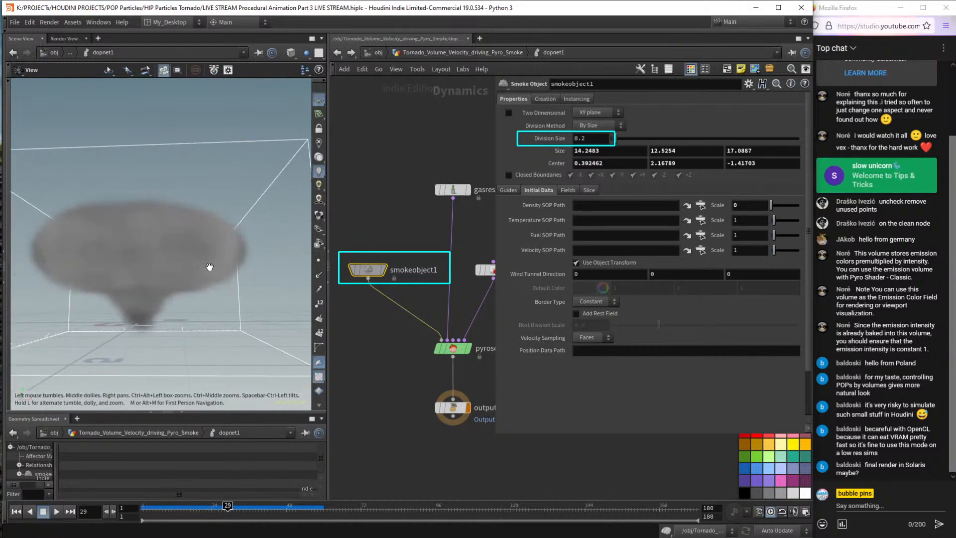
{"action": "key", "text": "Up"}
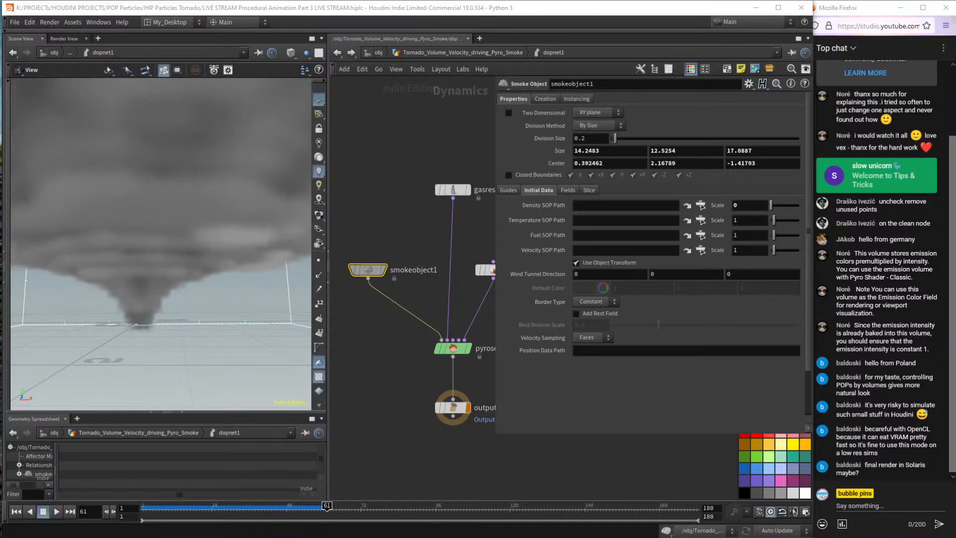
Play custom tornado pyro.mp4 in VLC media player to examine the smoke blobs, and close the player.
{"action": "left_click_drag", "start_coordinate": [613, 211], "coordinate": [169, 100]}
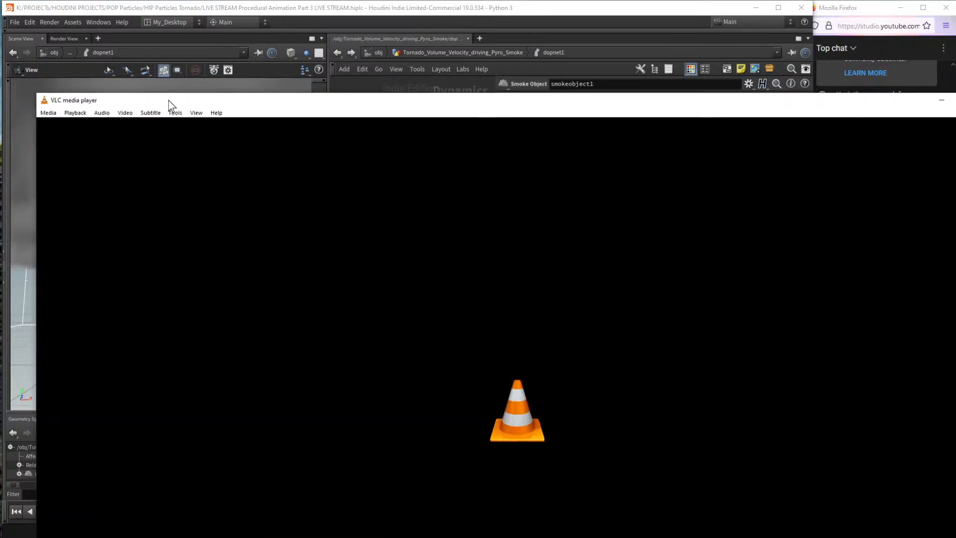
{"action": "left_click_drag", "start_coordinate": [38, 93], "coordinate": [465, 324]}
{"action": "left_click_drag", "start_coordinate": [780, 334], "coordinate": [574, 82]}
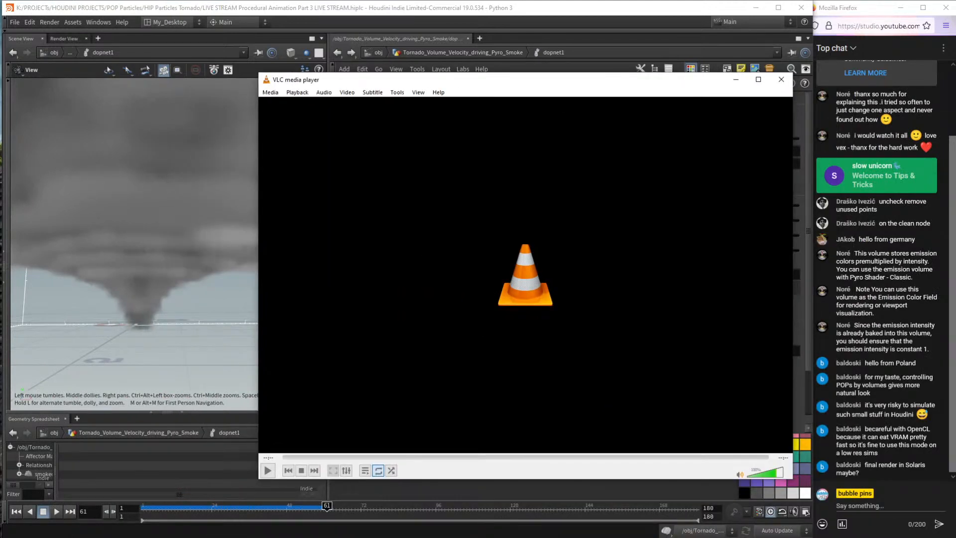
{"action": "left_click_drag", "start_coordinate": [686, 536], "coordinate": [575, 286]}
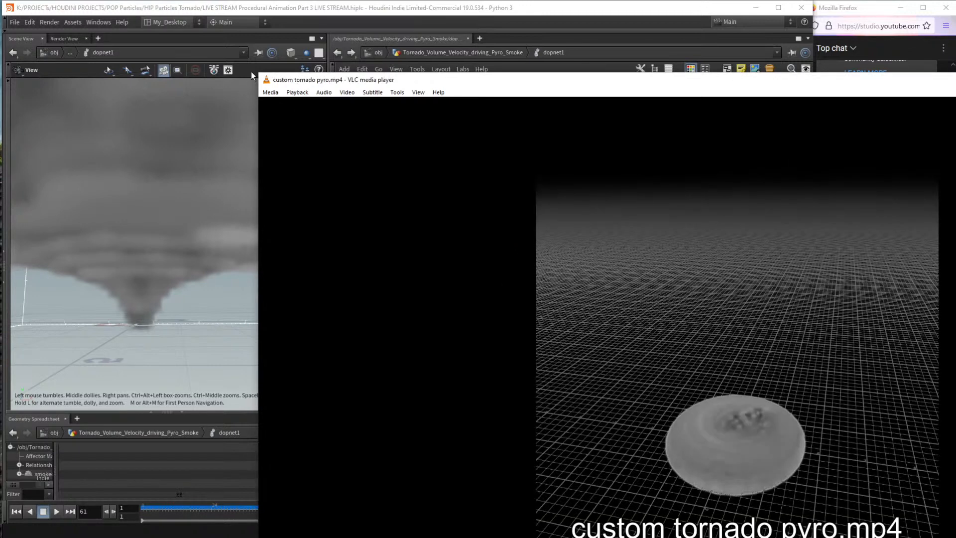
{"action": "left_click_drag", "start_coordinate": [498, 79], "coordinate": [453, 105]}
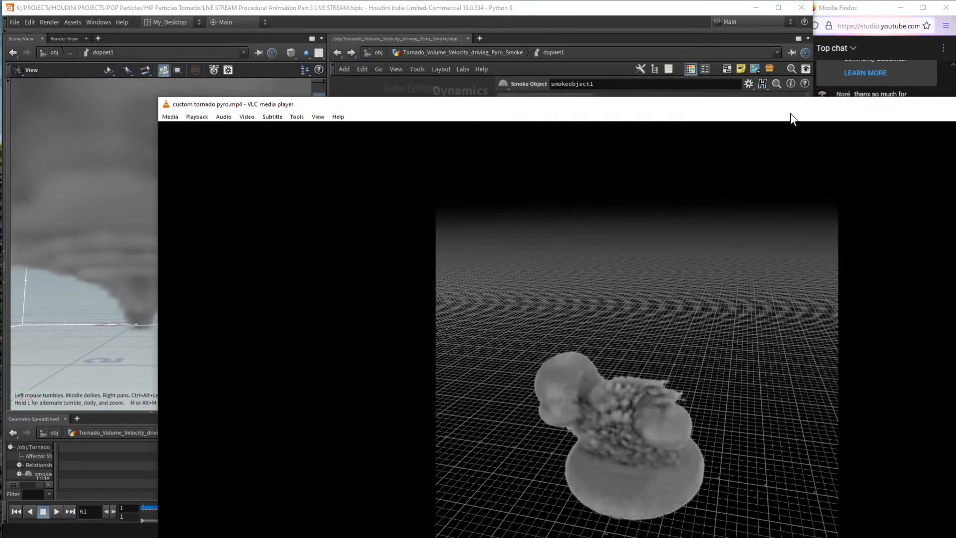
{"action": "left_click_drag", "start_coordinate": [565, 103], "coordinate": [420, 45]}
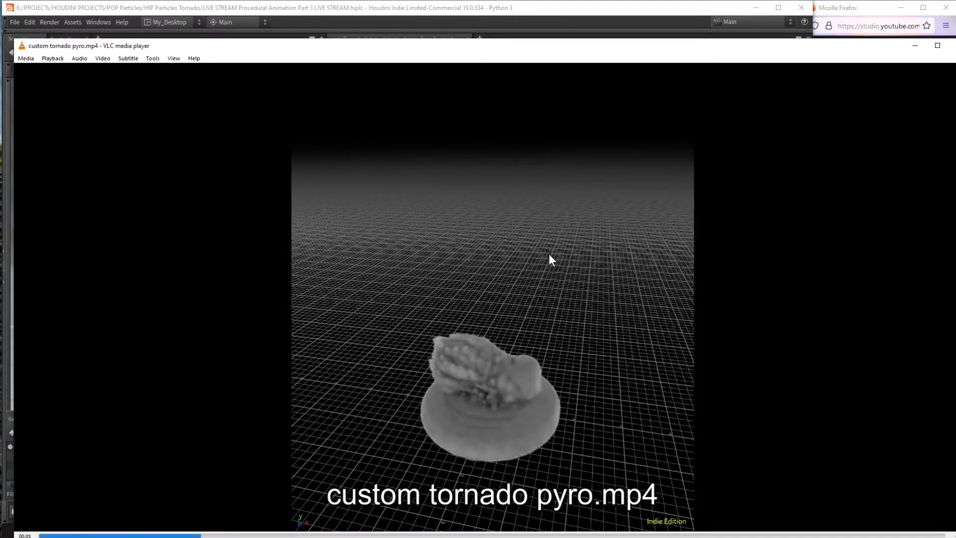
{"action": "left_click_drag", "start_coordinate": [928, 51], "coordinate": [833, 85]}
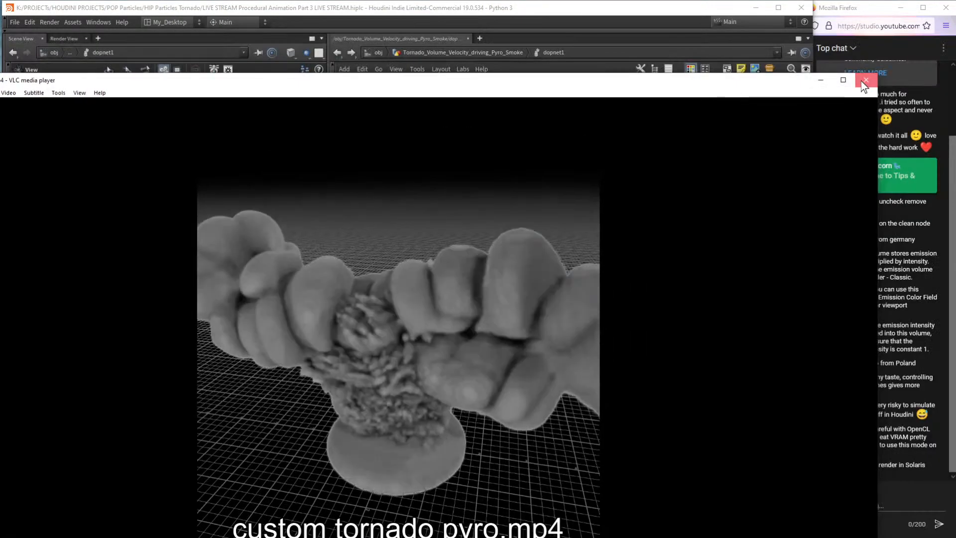
{"action": "left_click", "coordinate": [865, 79]}
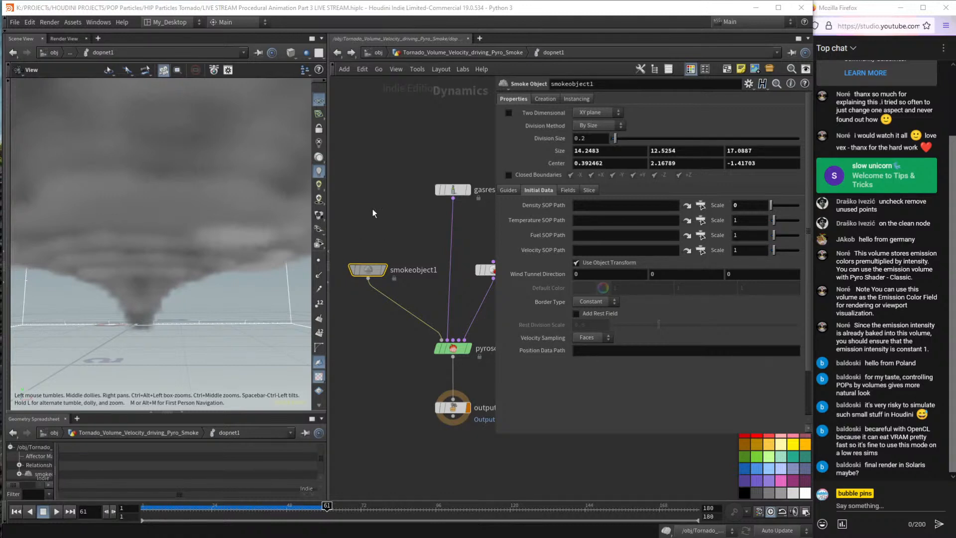
Set smokeobject1's Division Size to 0.1 to raise the smoke resolution.
{"action": "left_click_drag", "start_coordinate": [228, 213], "coordinate": [205, 269]}
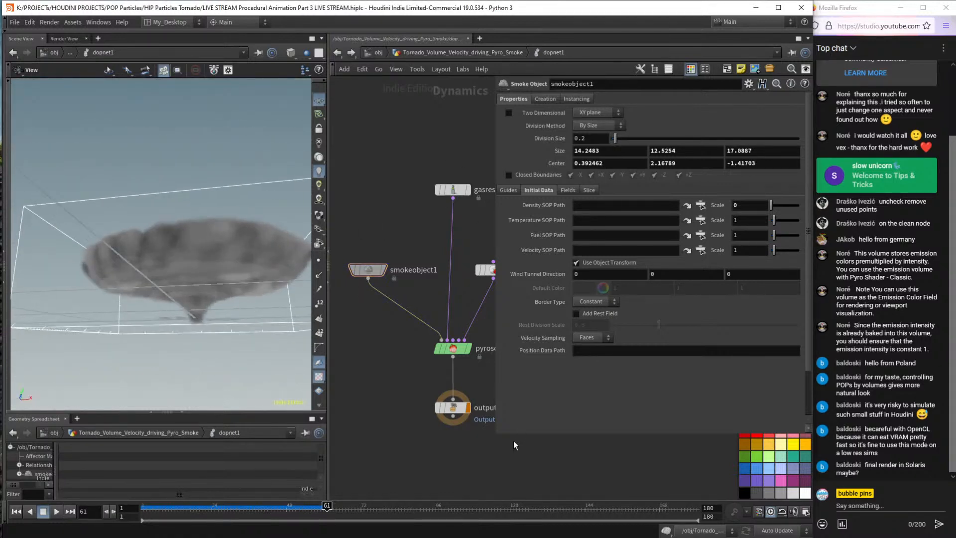
{"action": "left_click_drag", "start_coordinate": [496, 434], "coordinate": [586, 353]}
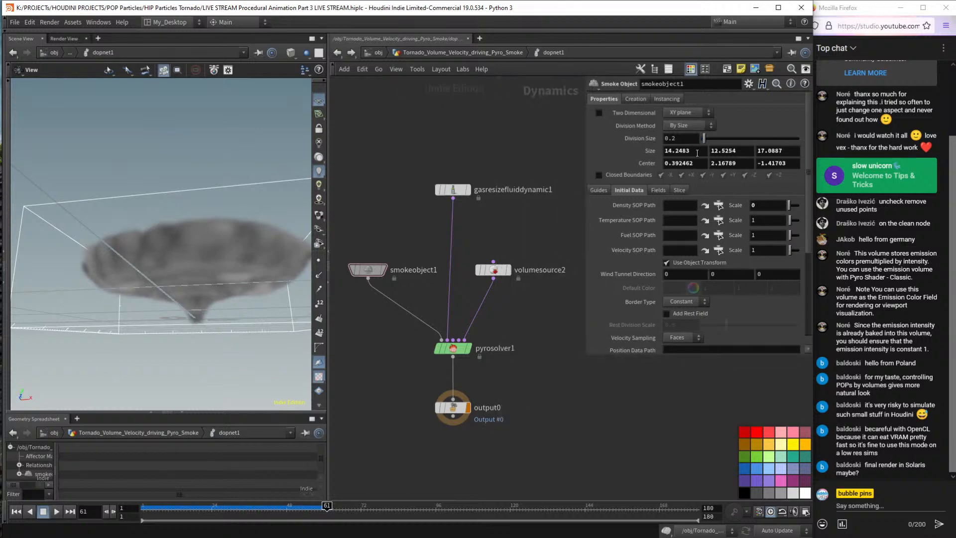
{"action": "left_click", "coordinate": [685, 139]}
{"action": "key", "text": "BackSpace"}
{"action": "type", "text": "1"}
{"action": "key", "text": "Return"}
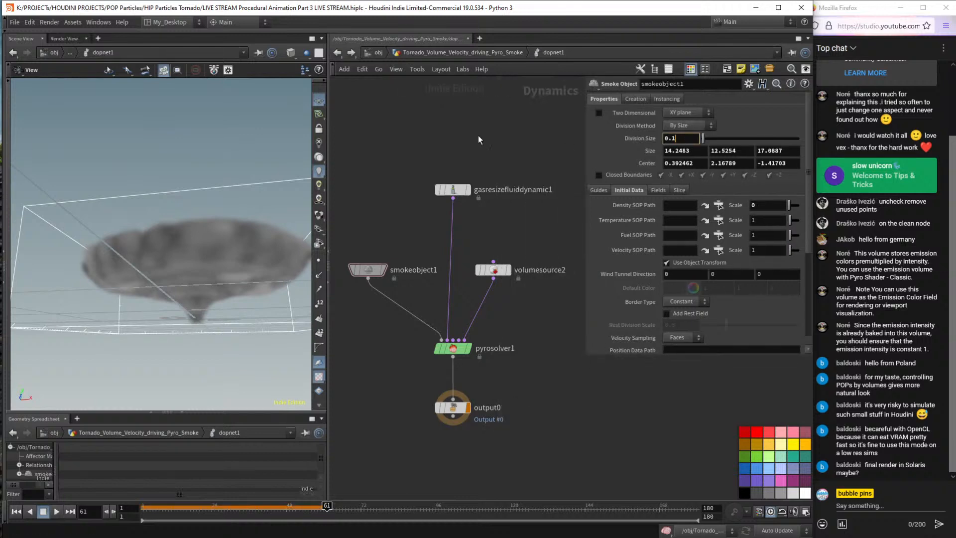
Simulate the smoke from the first frame to about frame 27 and examine the funnel's shape up close.
{"action": "left_click_drag", "start_coordinate": [170, 240], "coordinate": [181, 251]}
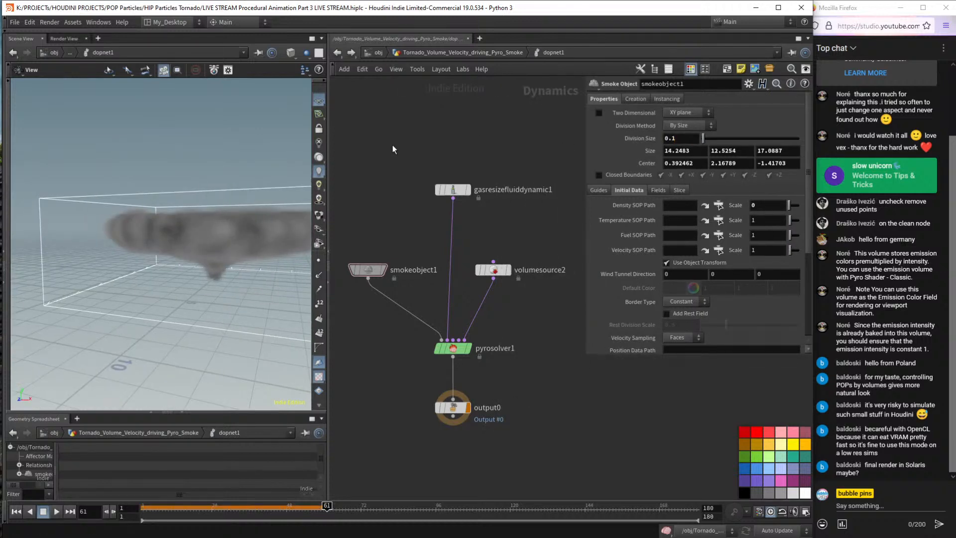
{"action": "key", "text": "ctrl+Up"}
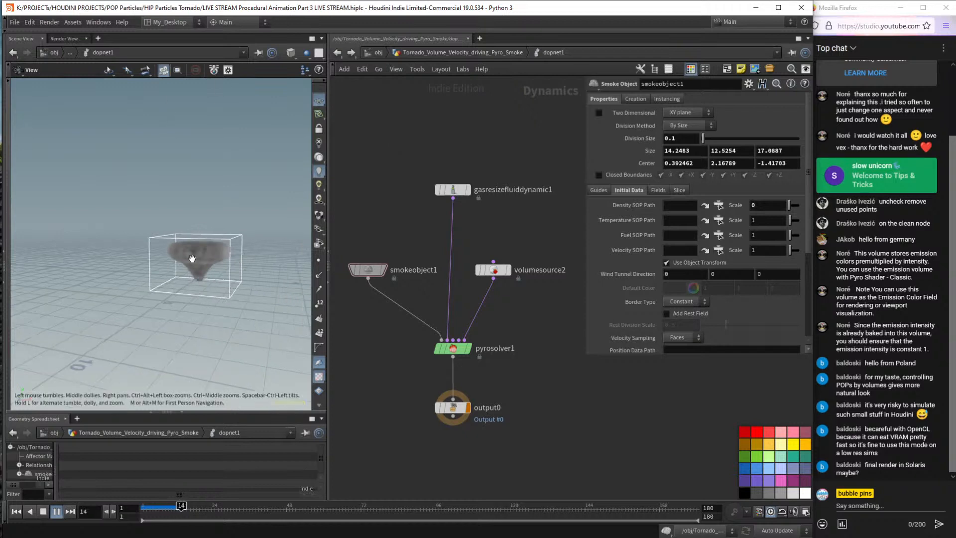
{"action": "right_click_drag", "start_coordinate": [204, 258], "coordinate": [166, 268]}
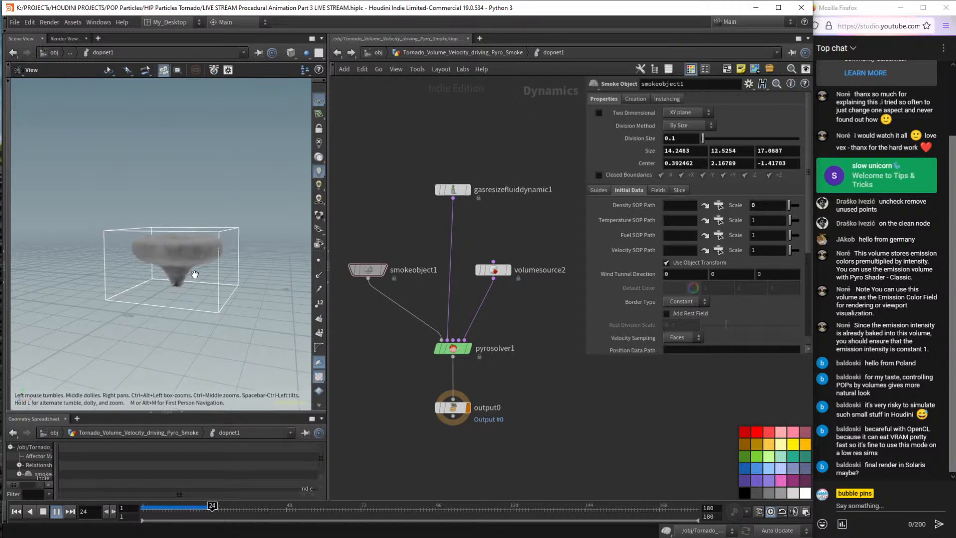
{"action": "key", "text": "Up"}
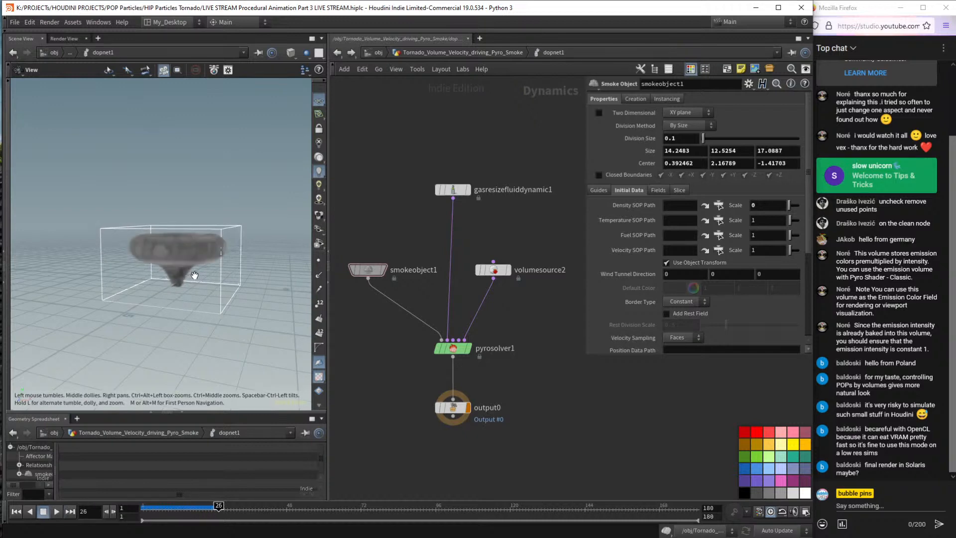
{"action": "left_click_drag", "start_coordinate": [194, 275], "coordinate": [186, 238]}
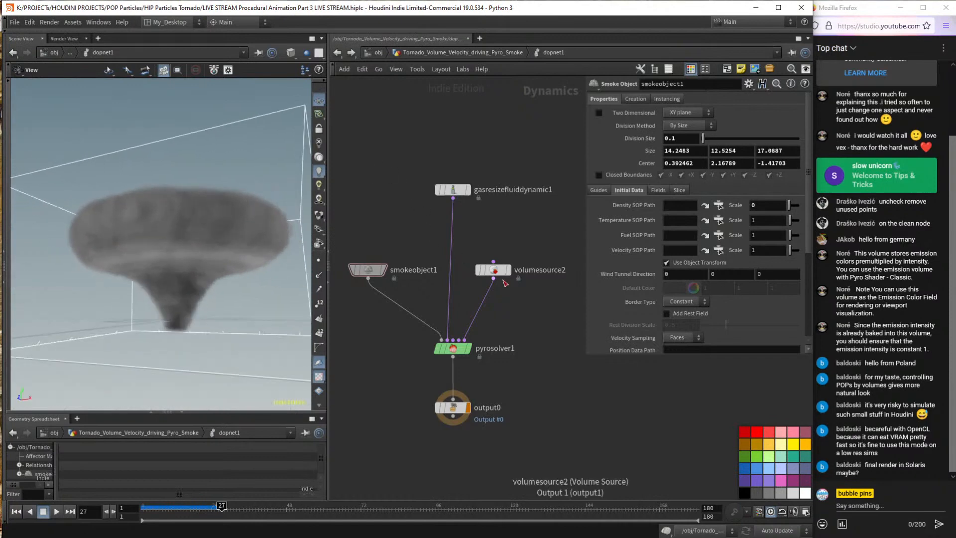
Return to the first frame and set the density Source Scale in volumesource2 to 0.
{"action": "mouse_move", "coordinate": [491, 272]}
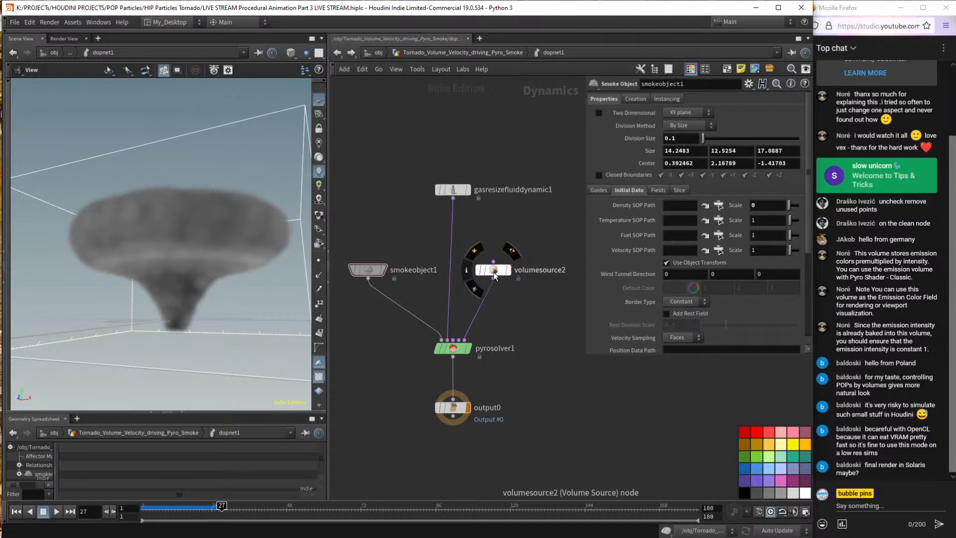
{"action": "left_click_drag", "start_coordinate": [493, 271], "coordinate": [482, 289]}
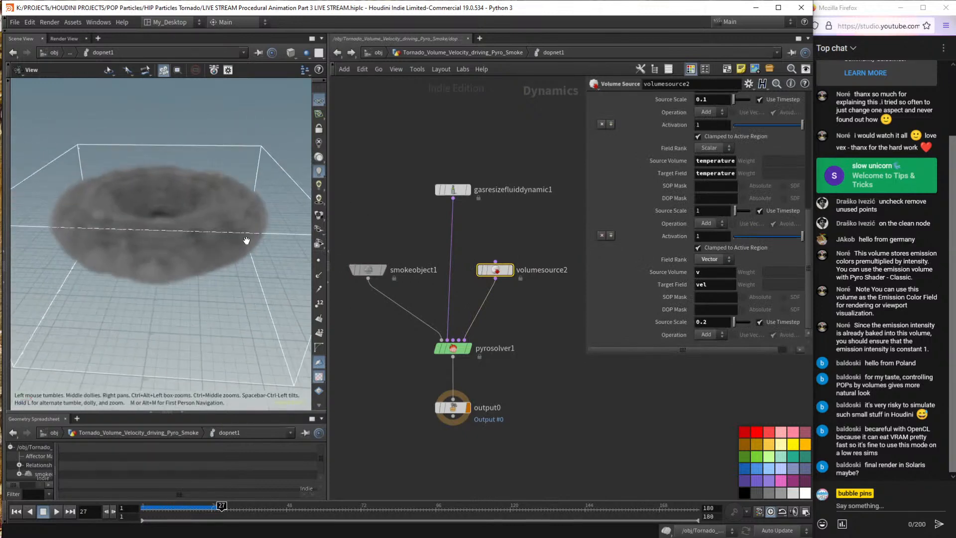
{"action": "left_click_drag", "start_coordinate": [209, 234], "coordinate": [209, 195]}
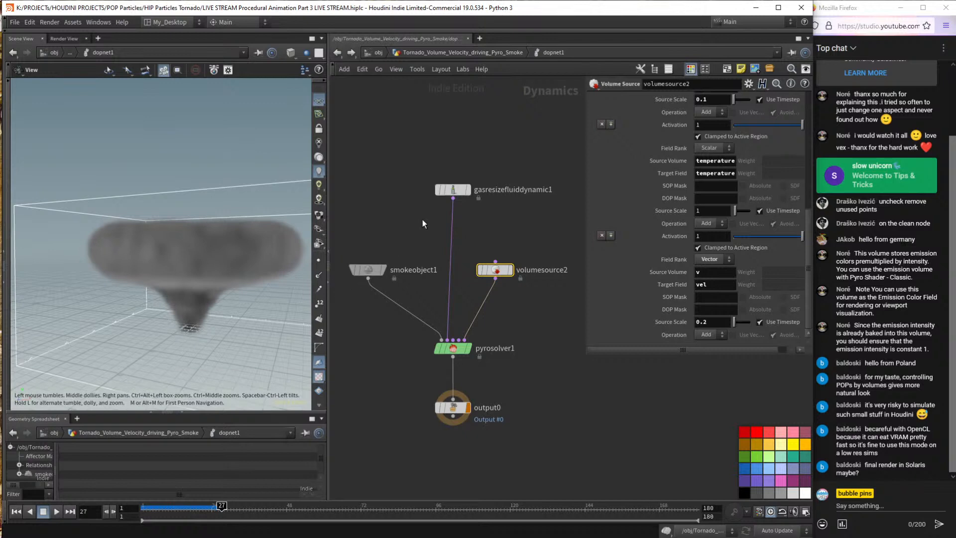
{"action": "key", "text": "ctrl+Up"}
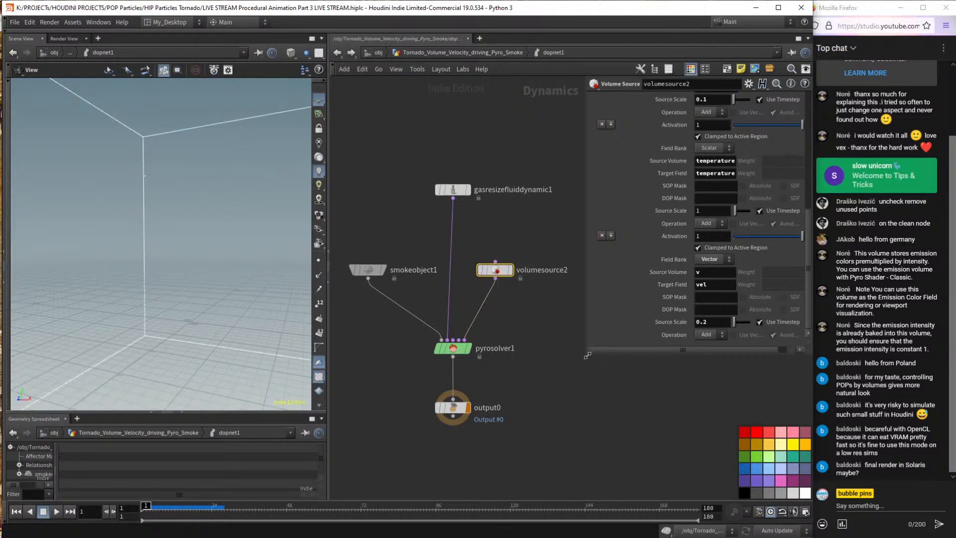
{"action": "left_click_drag", "start_coordinate": [587, 356], "coordinate": [578, 452]}
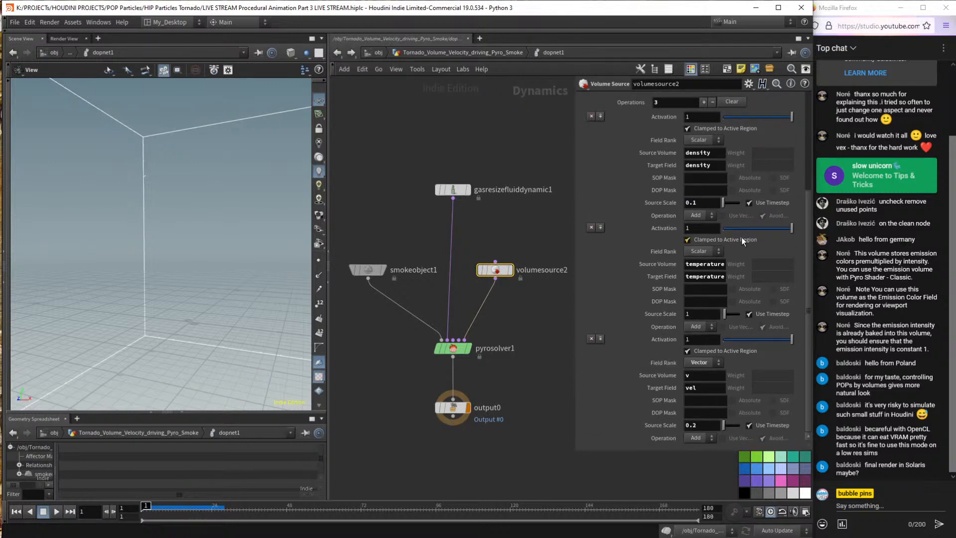
{"action": "left_click", "coordinate": [684, 204]}
{"action": "type", "text": "0"}
{"action": "key", "text": "Return"}
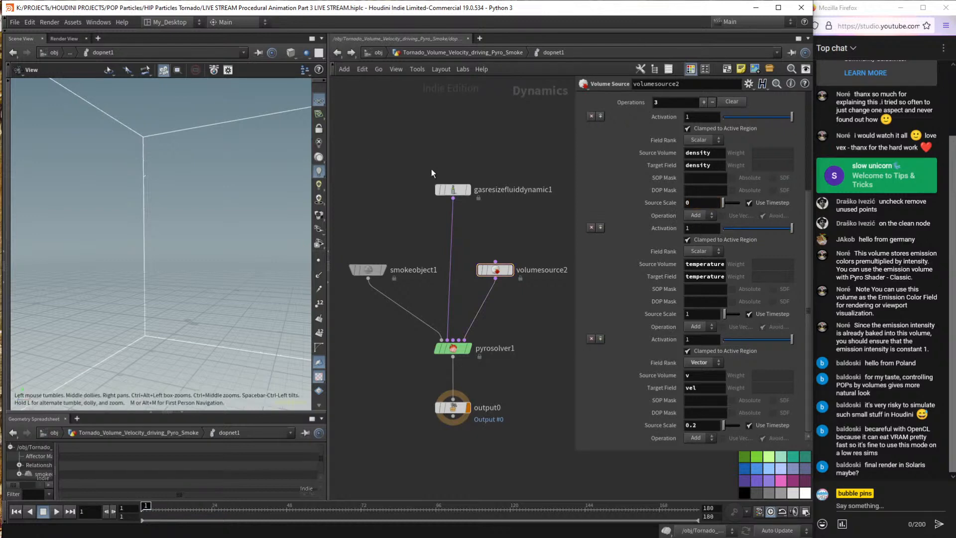
Display OUT_pyro_source in the parent network to examine the source volume, and return to smokeobject1's initial data in dopnet1.
{"action": "left_click", "coordinate": [487, 52]}
{"action": "left_click", "coordinate": [429, 208]}
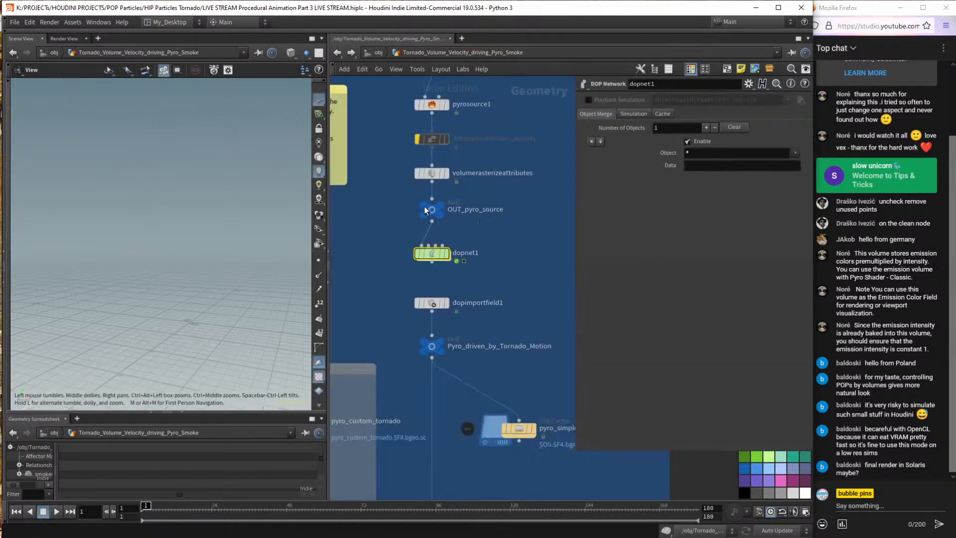
{"action": "left_click", "coordinate": [439, 203]}
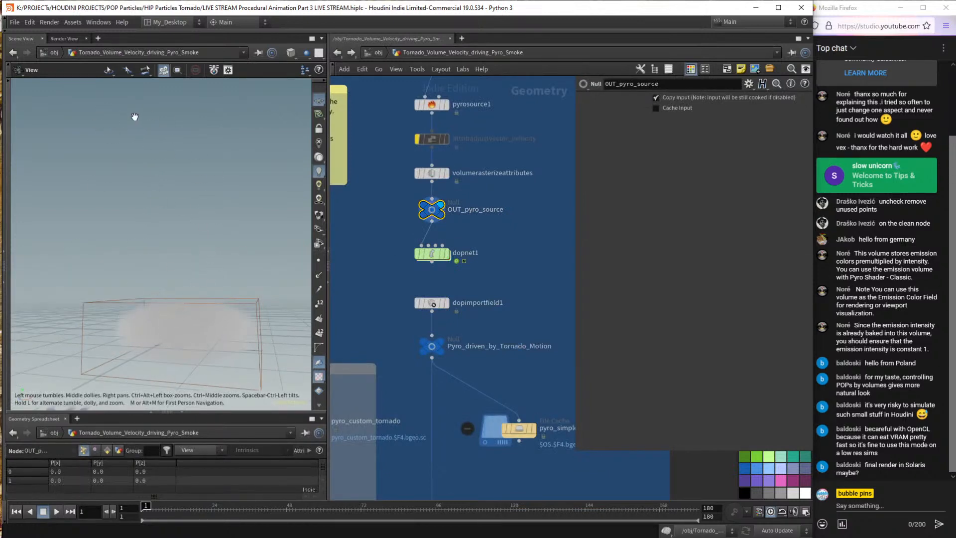
{"action": "double_click", "coordinate": [441, 254]}
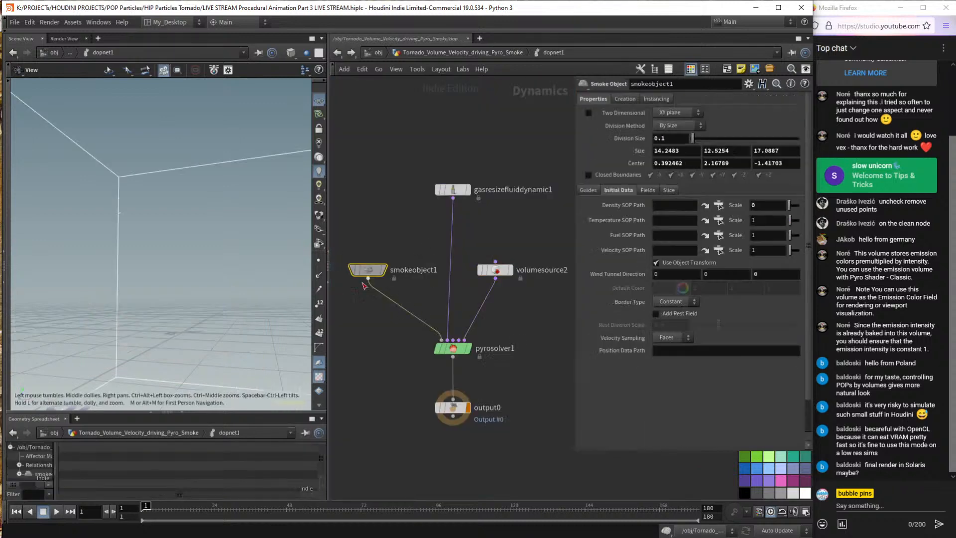
{"action": "left_click", "coordinate": [672, 207]}
{"action": "left_click_drag", "start_coordinate": [415, 254], "coordinate": [342, 300]}
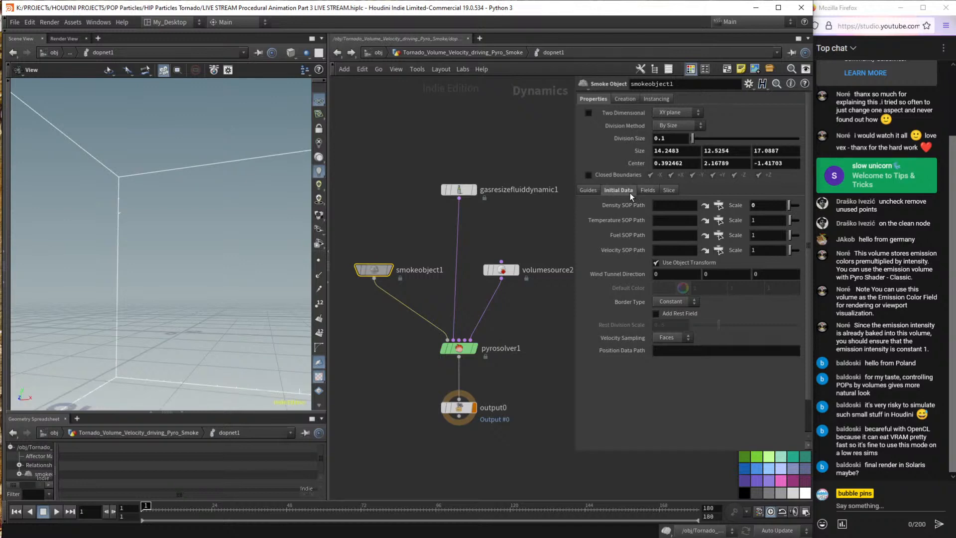
Set smokeobject1's Density SOP Path to /obj/Tornado_Volume_Velocity_driving_Pyro_Smoke/OUT_pyro_source by copying the null from the parent network.
{"action": "left_click", "coordinate": [660, 205]}
{"action": "left_click", "coordinate": [451, 55]}
{"action": "left_click", "coordinate": [457, 206]}
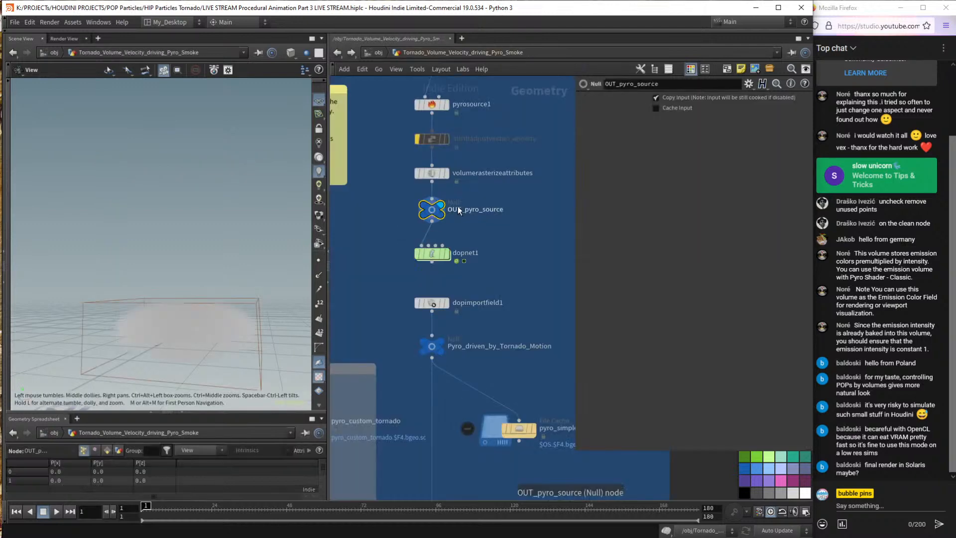
{"action": "key", "text": "ctrl+c"}
{"action": "double_click", "coordinate": [429, 255]}
{"action": "left_click", "coordinate": [670, 204]}
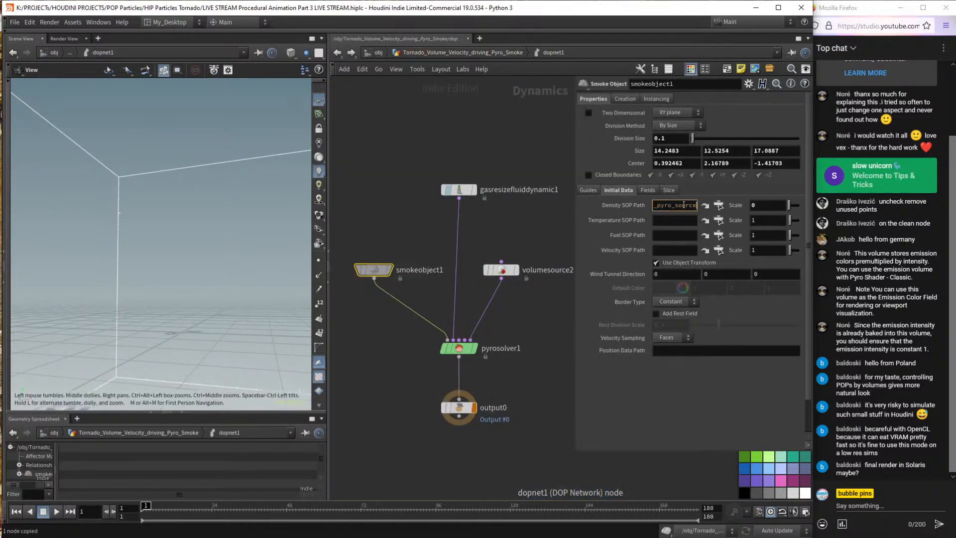
{"action": "key", "text": "ctrl+v"}
Set the initial density Scale of smokeobject1 to 1, and raise it to 5.
{"action": "key", "text": "Tab"}
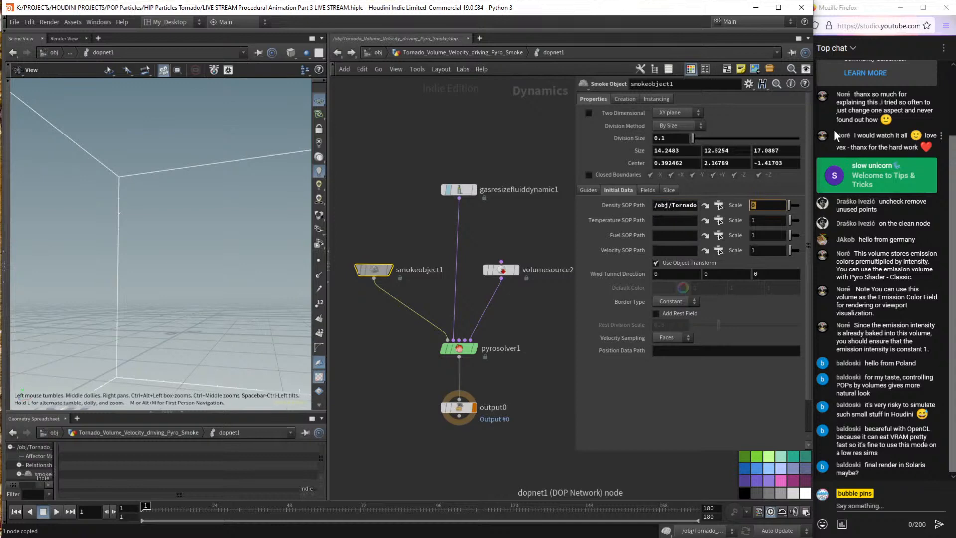
{"action": "type", "text": "1"}
{"action": "key", "text": "Return"}
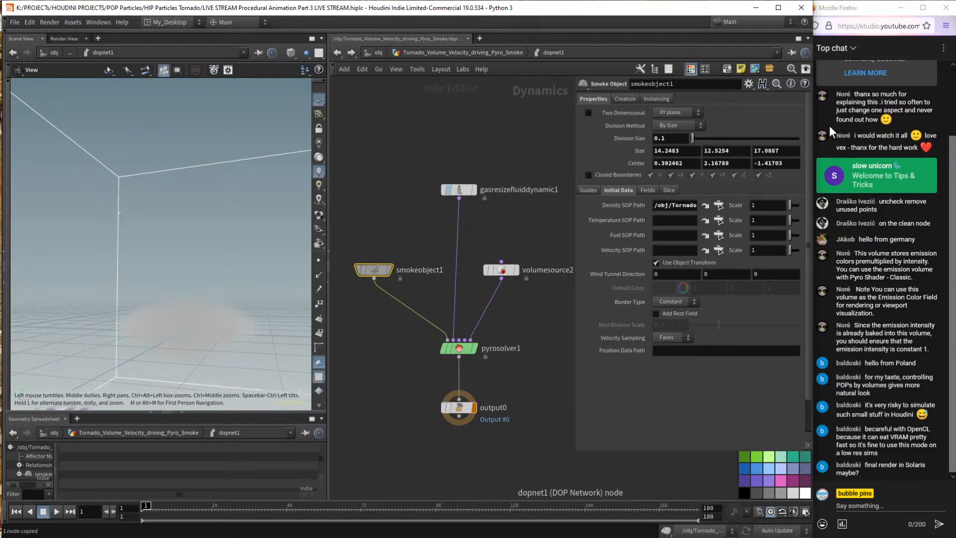
{"action": "left_click", "coordinate": [768, 205]}
{"action": "type", "text": "5"}
{"action": "key", "text": "Return"}
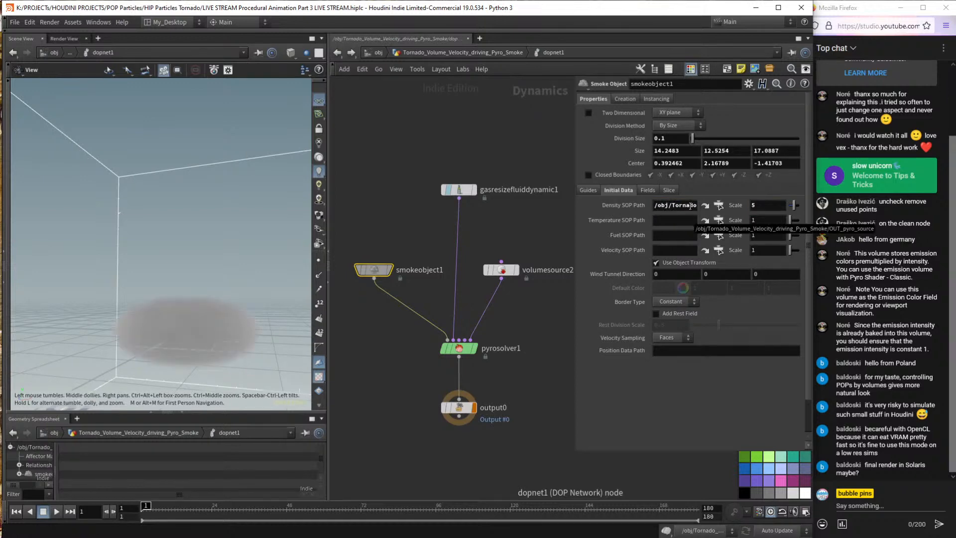
In volumesource2, set the v to vel velocity source to a Source Scale of 1.3 with the Pull operation.
{"action": "left_click", "coordinate": [508, 269]}
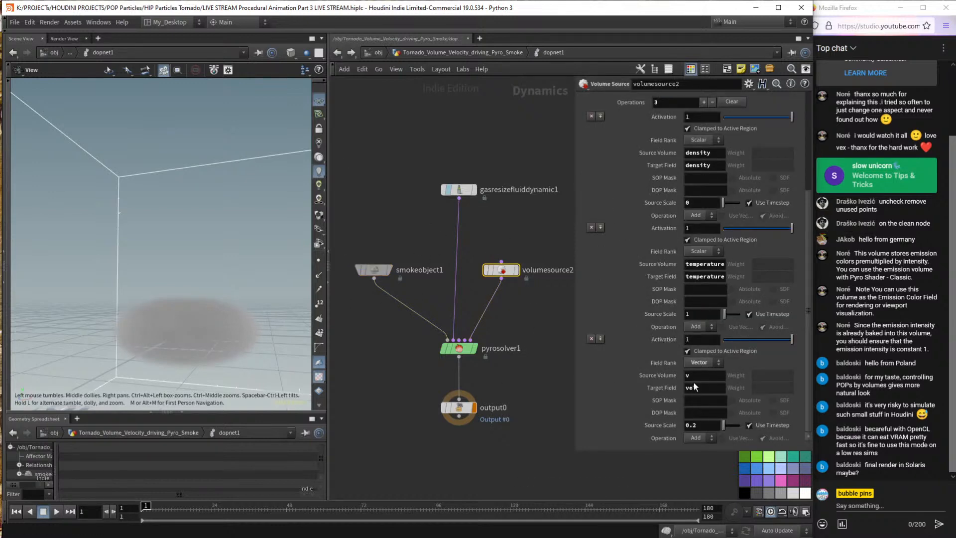
{"action": "left_click_drag", "start_coordinate": [701, 425], "coordinate": [684, 424]}
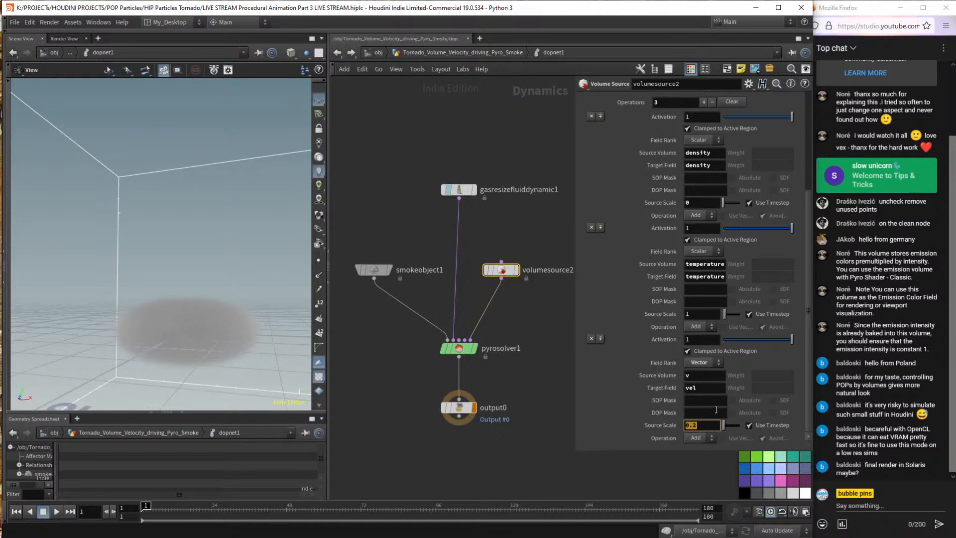
{"action": "type", "text": "1.3"}
{"action": "key", "text": "Return"}
{"action": "left_click", "coordinate": [706, 437]}
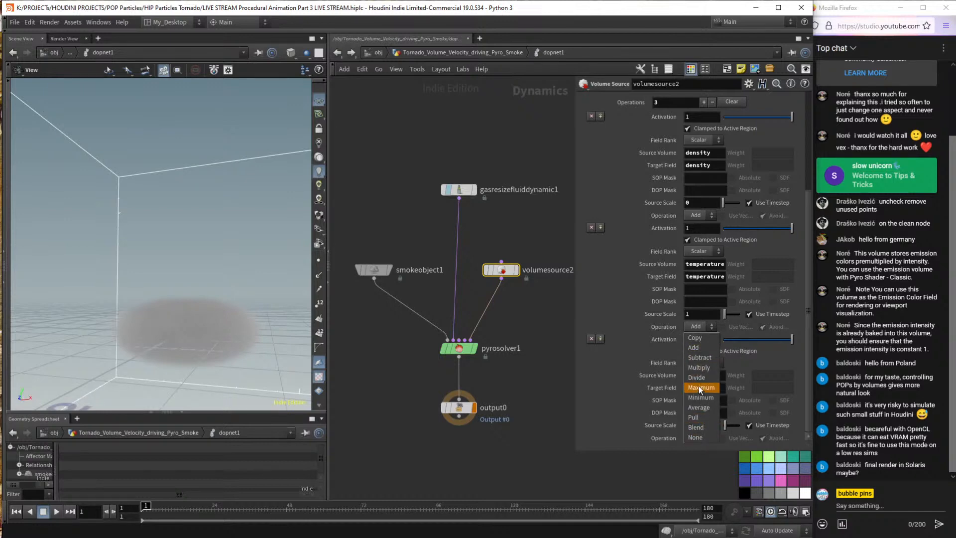
{"action": "left_click", "coordinate": [697, 418]}
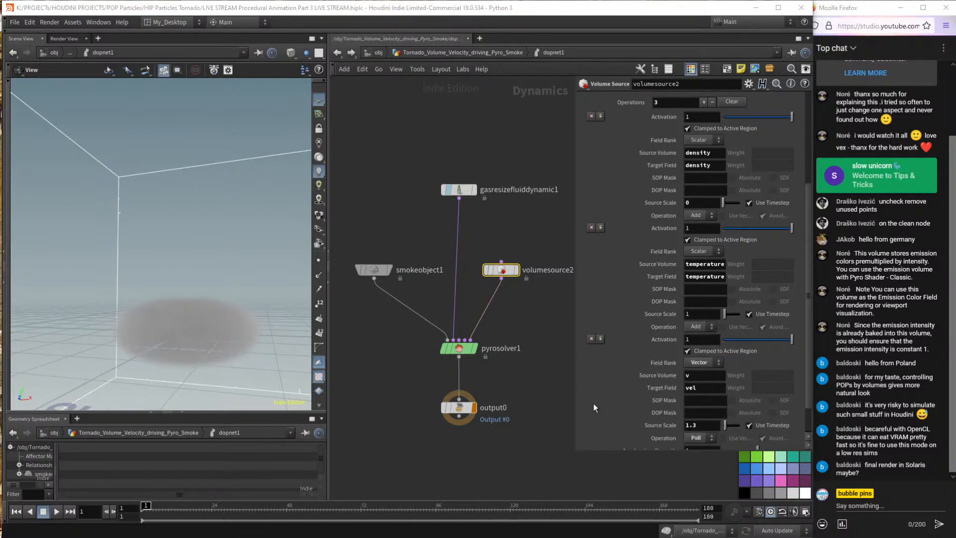
Set the velocity source's Acceleration Strength to 2, test the simulation for a few frames, and return to the first frame.
{"action": "scroll", "coordinate": [592, 402], "scroll_direction": "down", "scroll_amount": 3}
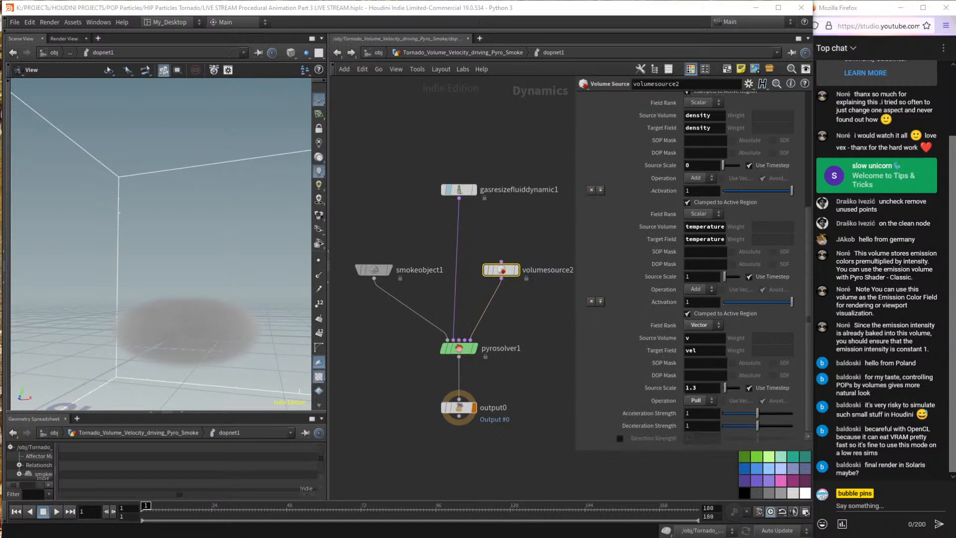
{"action": "left_click_drag", "start_coordinate": [475, 247], "coordinate": [591, 293]}
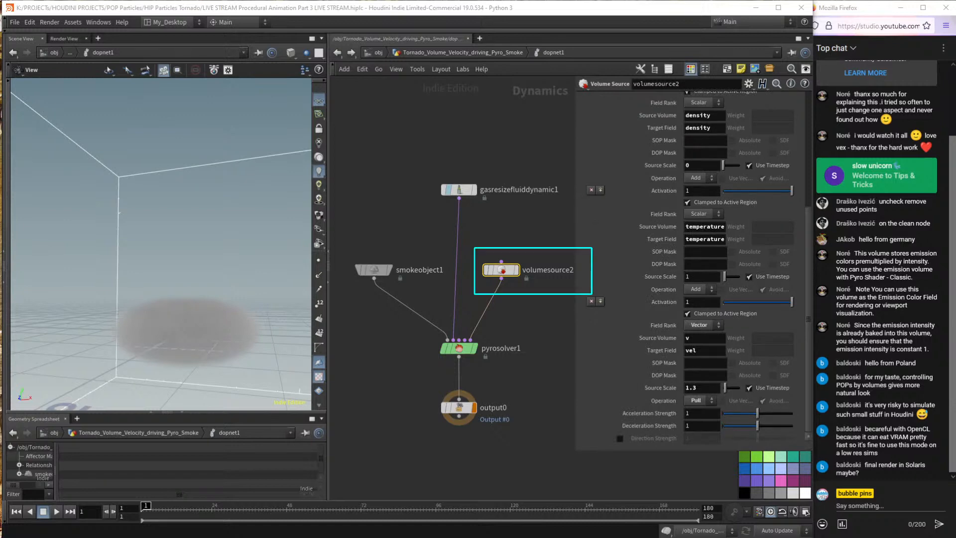
{"action": "left_click_drag", "start_coordinate": [619, 312], "coordinate": [754, 432]}
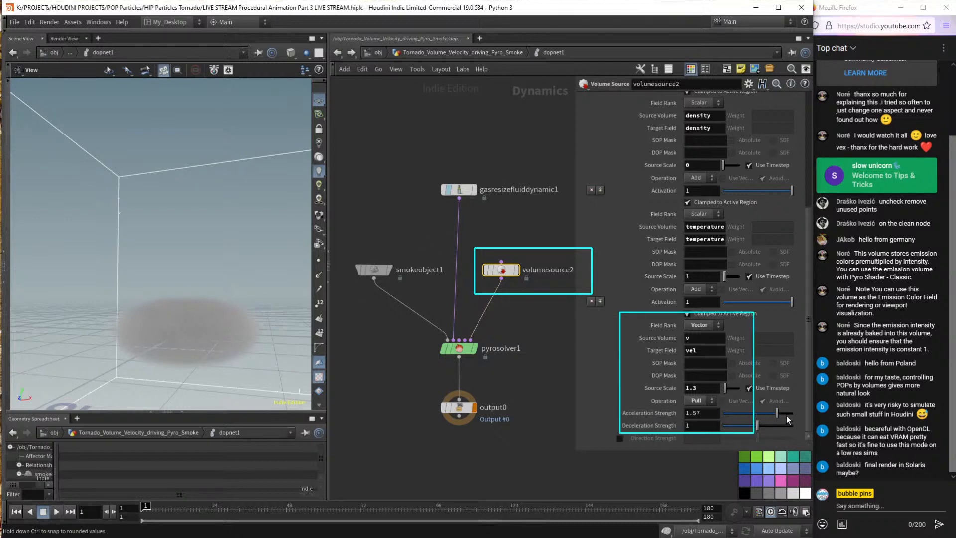
{"action": "left_click_drag", "start_coordinate": [786, 417], "coordinate": [807, 419]}
{"action": "left_click", "coordinate": [519, 384]}
{"action": "key", "text": "Up"}
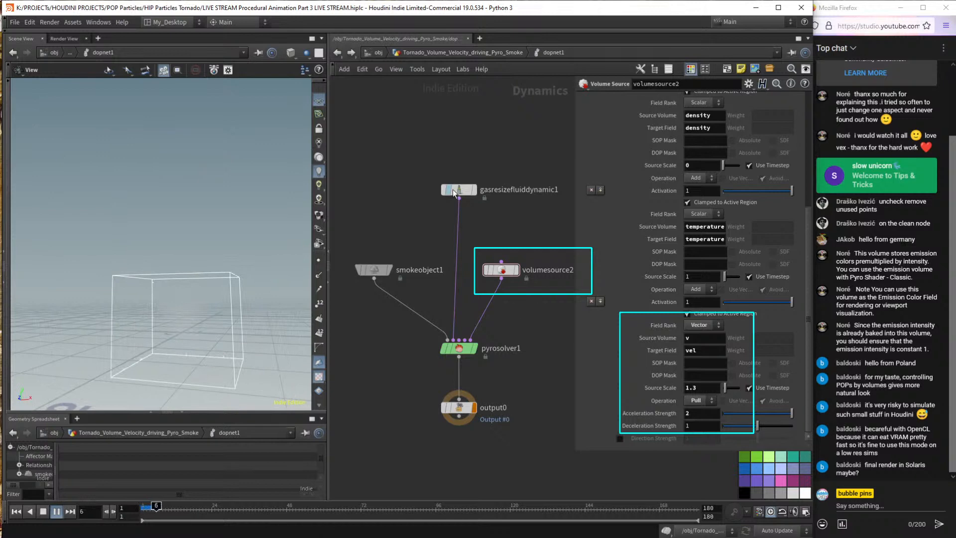
{"action": "key", "text": "Escape"}
{"action": "key", "text": "ctrl+Up"}
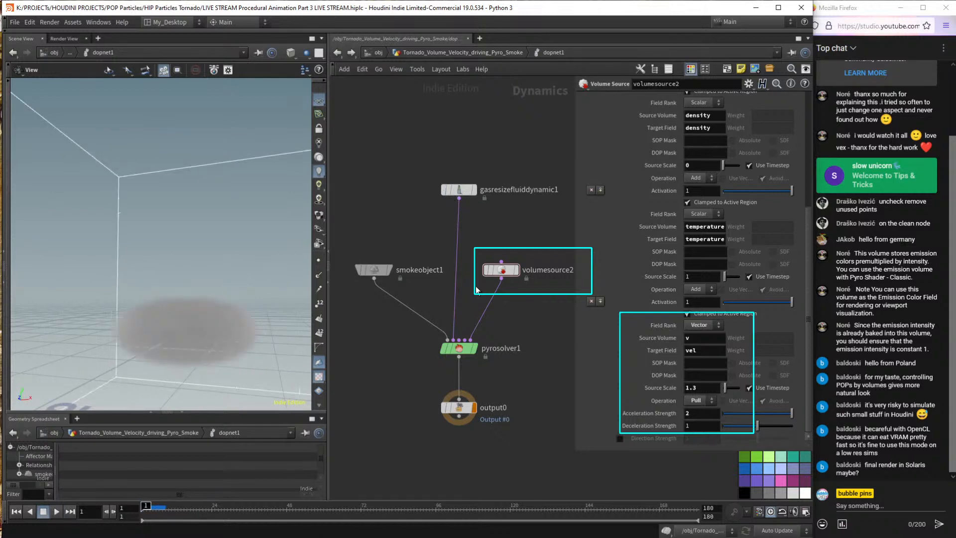
Add a Volume Source node to dopnet1, placed just above volumesource2.
{"action": "left_click", "coordinate": [373, 269]}
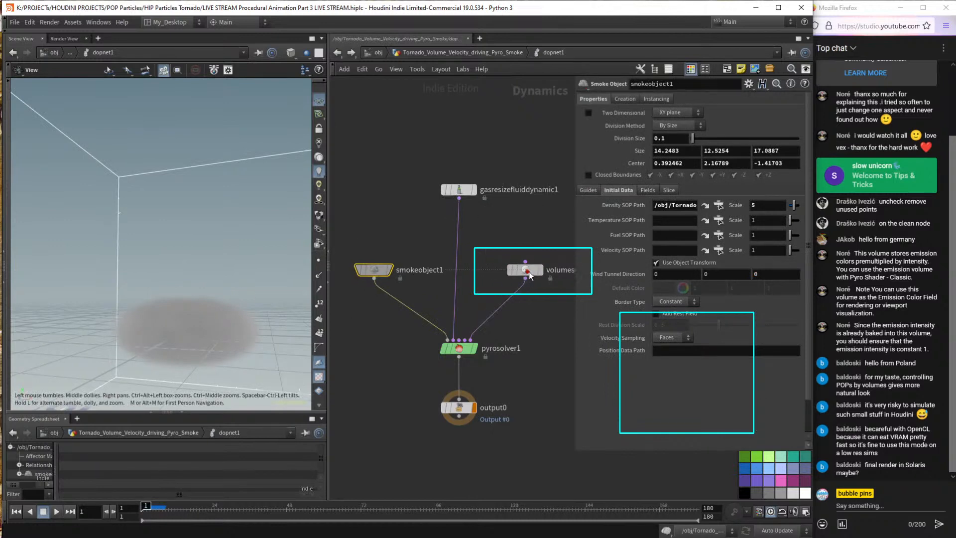
{"action": "middle_click_drag", "start_coordinate": [551, 238], "coordinate": [485, 242]}
{"action": "key", "text": "Tab"}
{"action": "type", "text": "volu"}
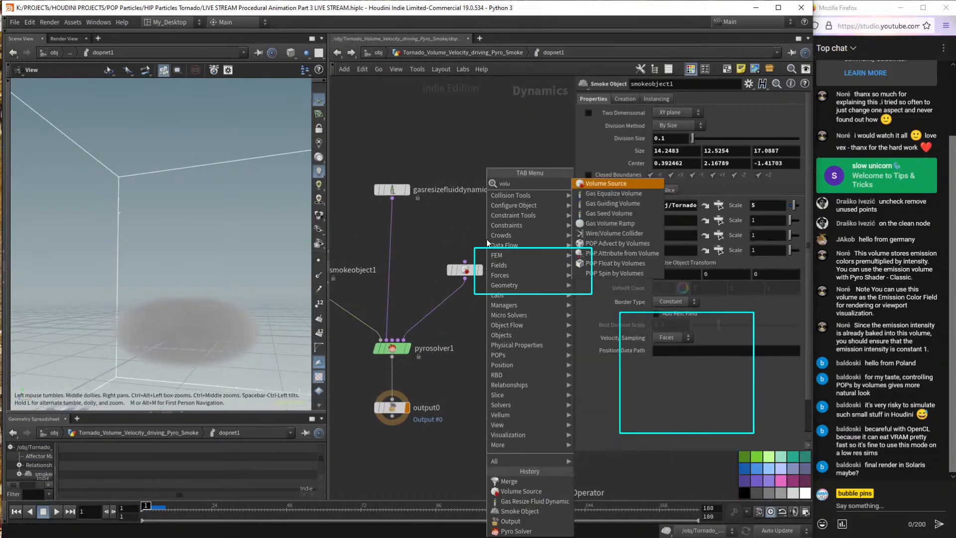
{"action": "key", "text": "Return"}
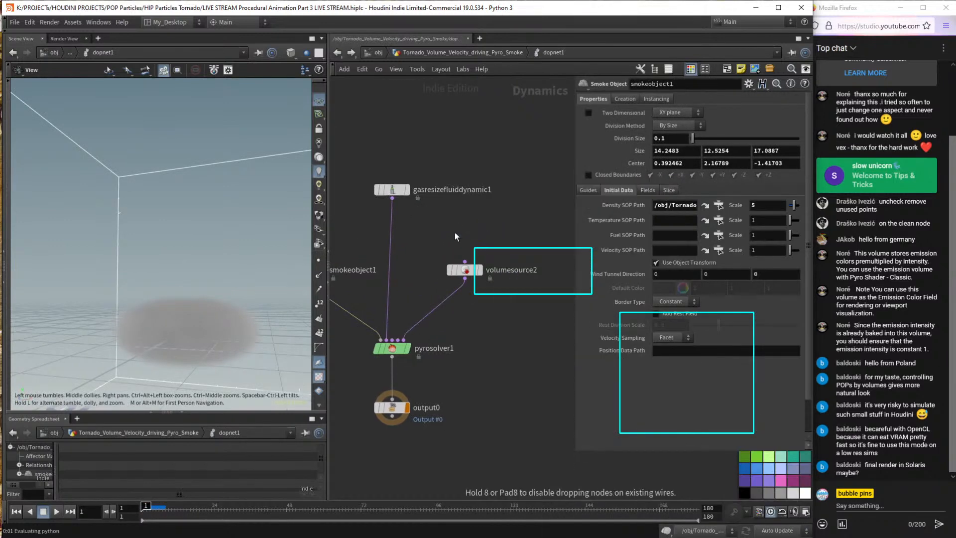
{"action": "left_click", "coordinate": [455, 224]}
{"action": "left_click_drag", "start_coordinate": [465, 270], "coordinate": [500, 265]}
{"action": "middle_click_drag", "start_coordinate": [435, 256], "coordinate": [482, 264]}
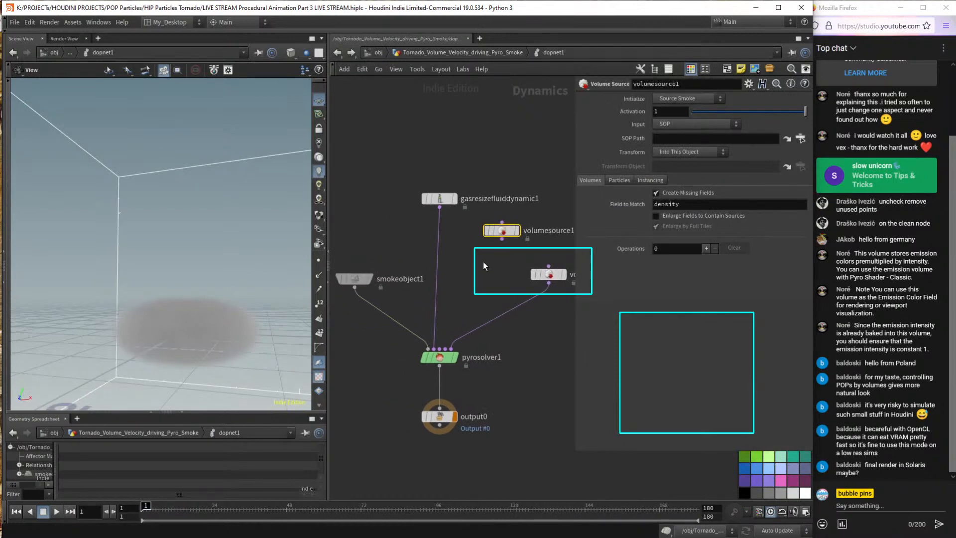
Add a Merge node below the new volume source and connect volumesource1 and volumesource2 into it.
{"action": "key", "text": "Tab"}
{"action": "type", "text": "me"}
{"action": "key", "text": "Return"}
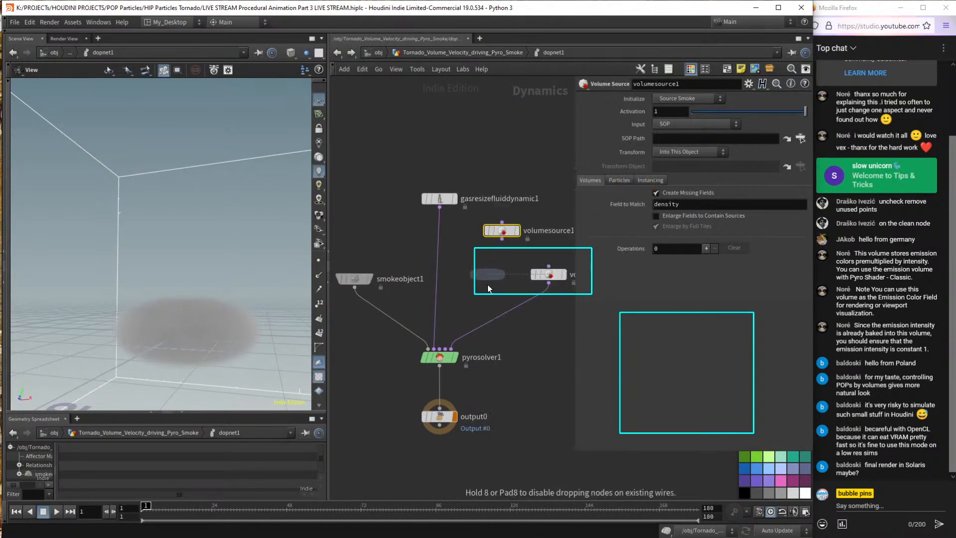
{"action": "left_click", "coordinate": [492, 294]}
{"action": "mouse_move", "coordinate": [503, 230]}
{"action": "left_mouse_down"}
{"action": "mouse_move", "coordinate": [493, 274]}
{"action": "mouse_move", "coordinate": [493, 232]}
{"action": "left_mouse_up"}
{"action": "left_click", "coordinate": [492, 240]}
{"action": "left_click", "coordinate": [493, 284]}
{"action": "left_click_drag", "start_coordinate": [548, 283], "coordinate": [492, 285]}
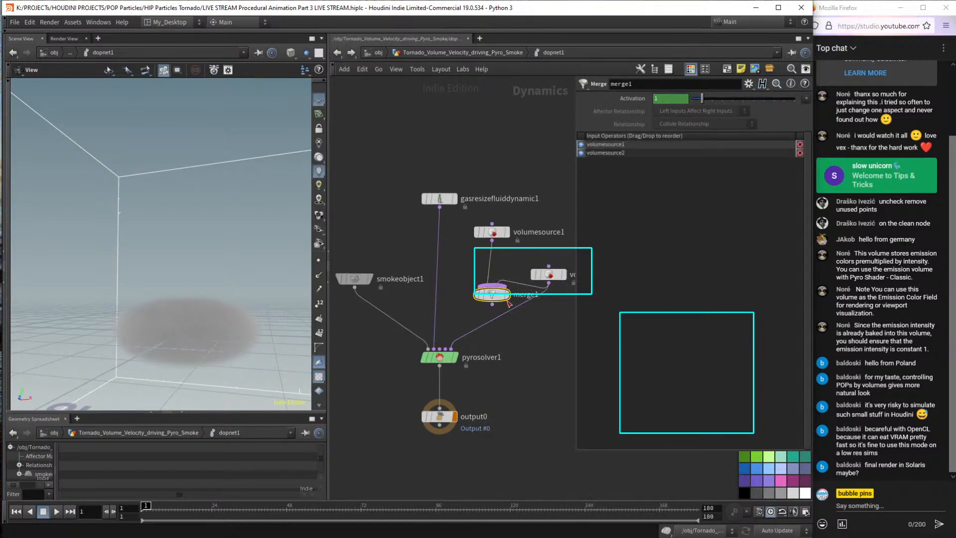
Connect merge1 to pyrosolver1's sourcing input in place of volumesource2, and move volumesource2 up beside the merge.
{"action": "left_click", "coordinate": [492, 304]}
{"action": "left_click", "coordinate": [455, 349]}
{"action": "middle_click_drag", "start_coordinate": [533, 327], "coordinate": [490, 318]}
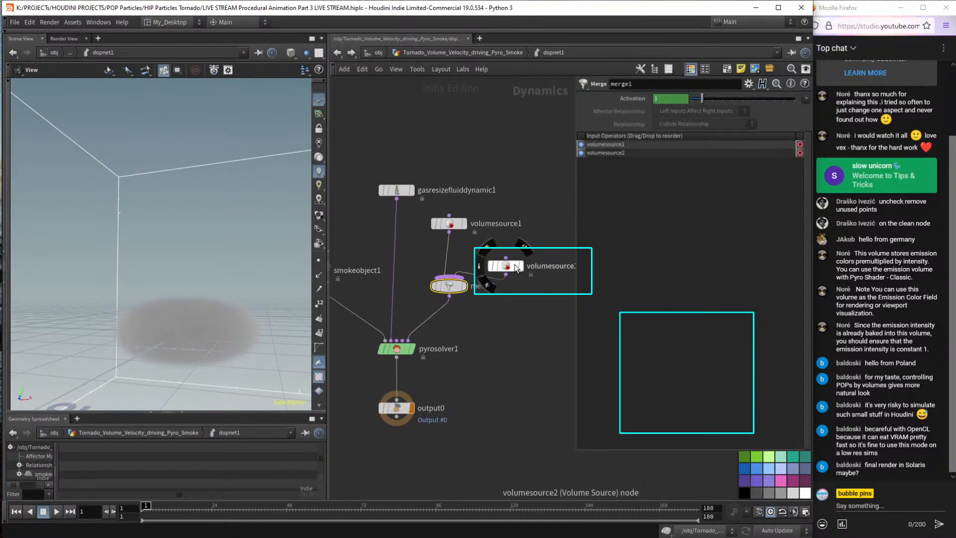
{"action": "mouse_move", "coordinate": [506, 264]}
{"action": "left_mouse_down"}
{"action": "mouse_move", "coordinate": [522, 250]}
{"action": "mouse_move", "coordinate": [510, 250]}
{"action": "left_mouse_up"}
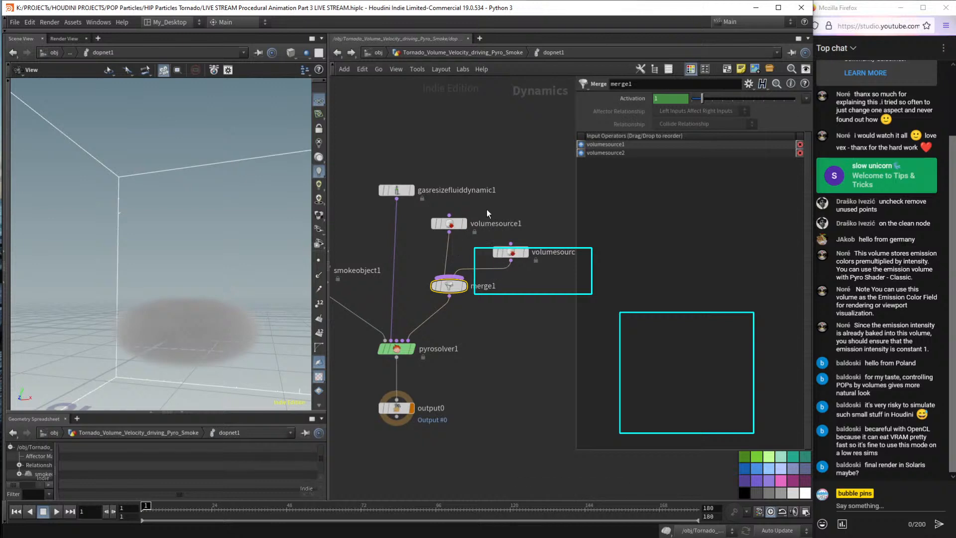
Set volumesource1's SOP Path to the copied source path and initialize it as Source Smoke.
{"action": "left_click_drag", "start_coordinate": [486, 204], "coordinate": [431, 244]}
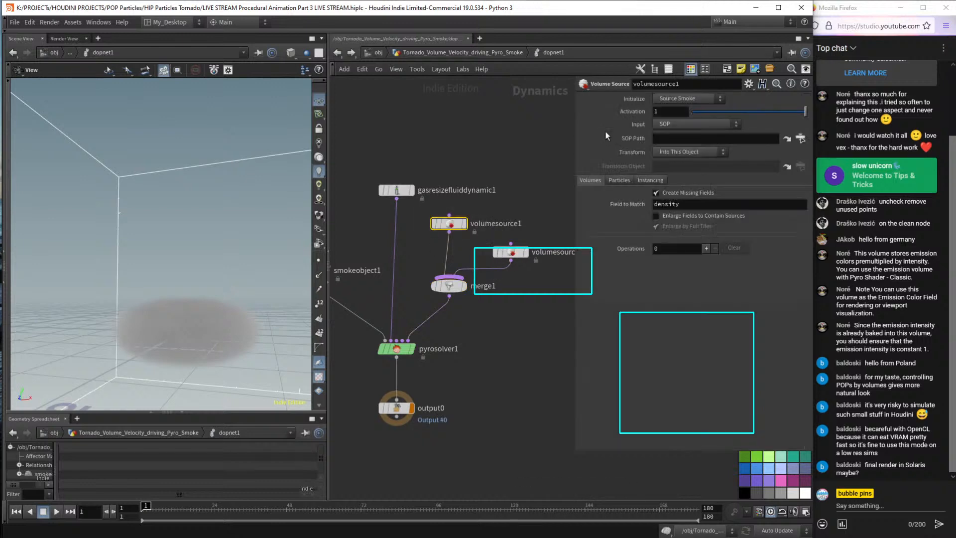
{"action": "middle_click_drag", "start_coordinate": [403, 219], "coordinate": [368, 216]}
{"action": "left_click", "coordinate": [397, 276]}
{"action": "left_click_drag", "start_coordinate": [417, 194], "coordinate": [391, 225]}
{"action": "left_click", "coordinate": [681, 142]}
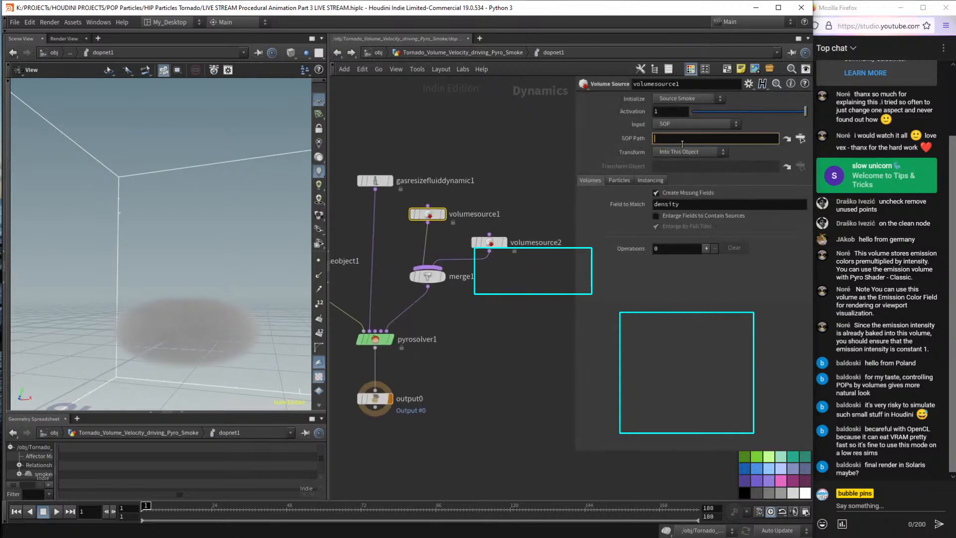
{"action": "key", "text": "ctrl+v"}
{"action": "left_click", "coordinate": [686, 99]}
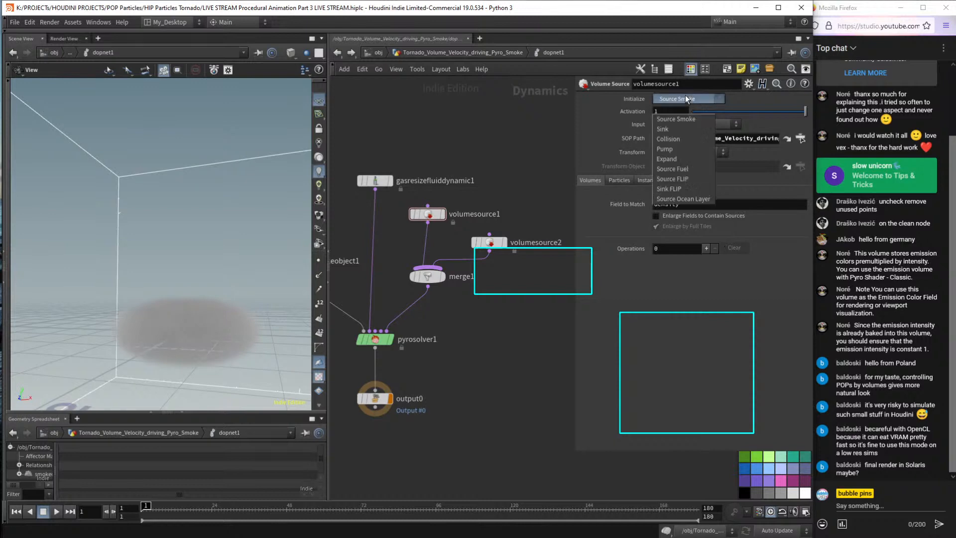
{"action": "left_click", "coordinate": [677, 120]}
{"action": "scroll", "coordinate": [718, 207], "scroll_direction": "down", "scroll_amount": 3}
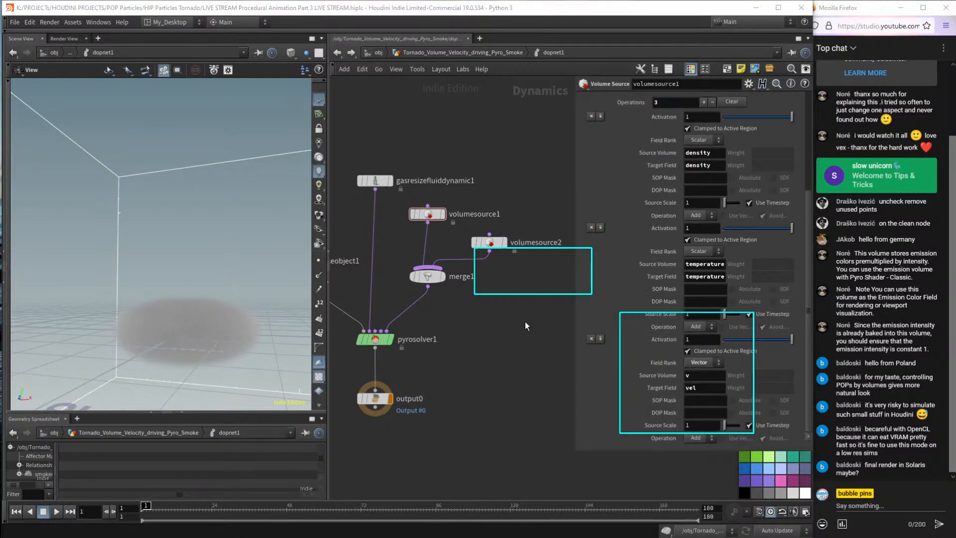
Keep volumesource1's density Source Scale at 1 and play the simulation with both volume sources merged.
{"action": "left_click", "coordinate": [694, 204]}
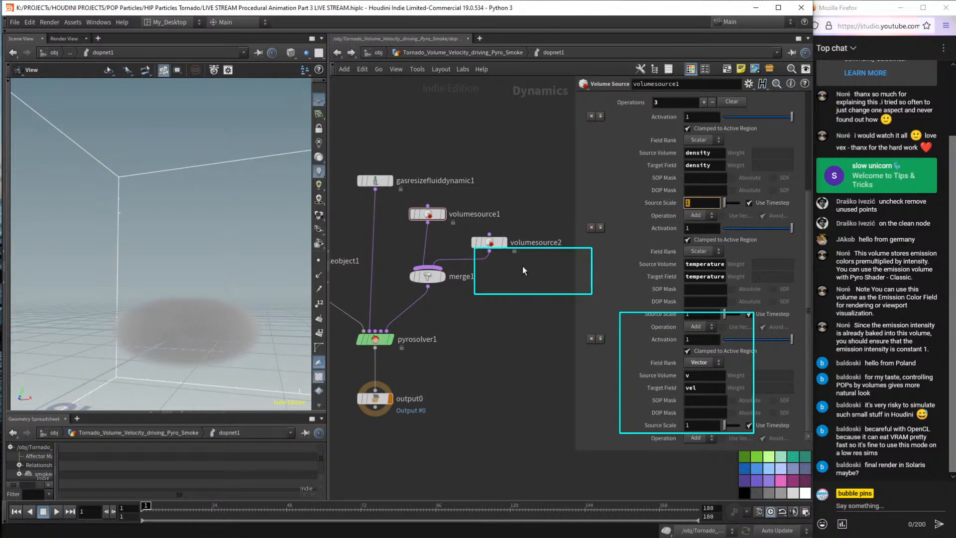
{"action": "left_click", "coordinate": [519, 366]}
{"action": "key", "text": "Up"}
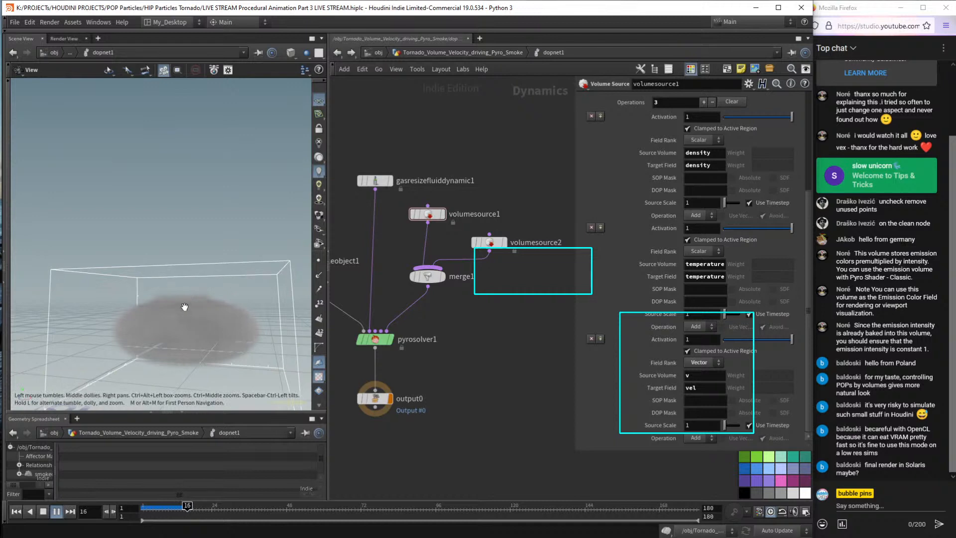
In the parent geometry network, hide the parameters, template Simple_Tornado_VDB_Vector_Volume over the displayed dopimportfield1, and play the simulation to frame 62.
{"action": "left_click", "coordinate": [455, 56]}
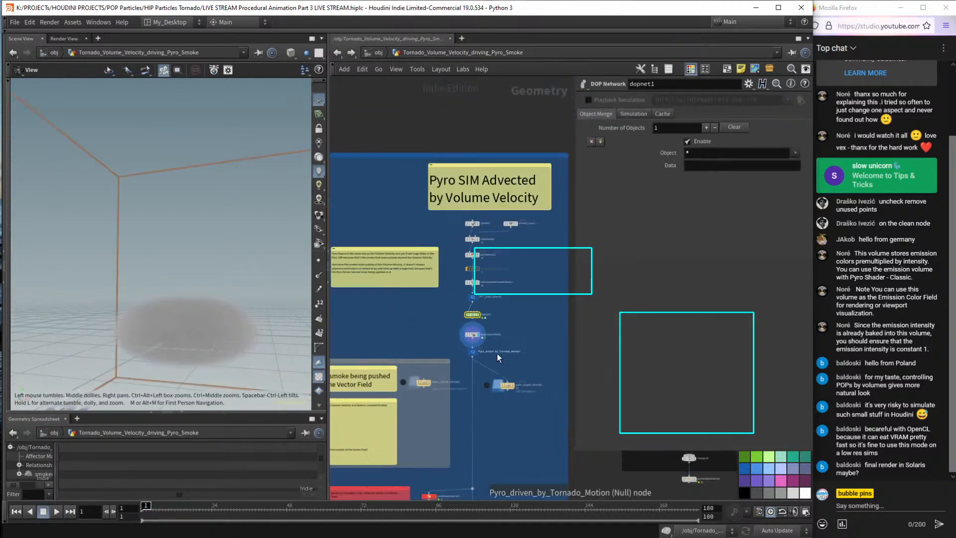
{"action": "middle_click_drag", "start_coordinate": [496, 353], "coordinate": [374, 380]}
{"action": "key", "text": "p"}
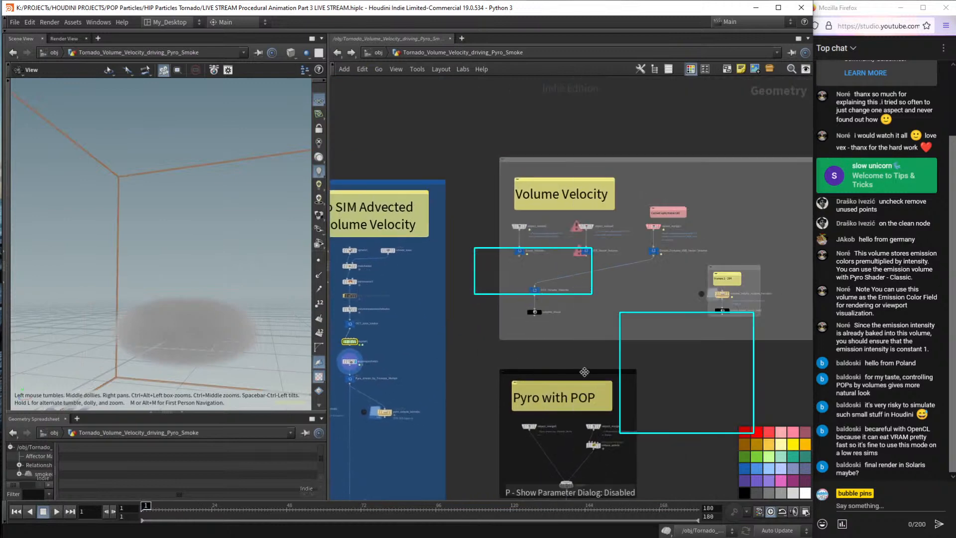
{"action": "middle_click_drag", "start_coordinate": [584, 372], "coordinate": [651, 375]}
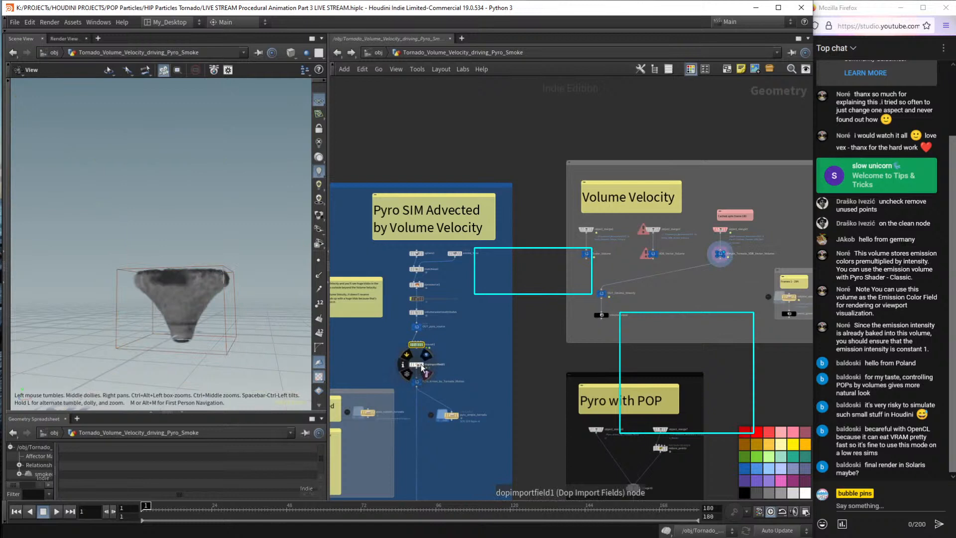
{"action": "left_click", "coordinate": [426, 354]}
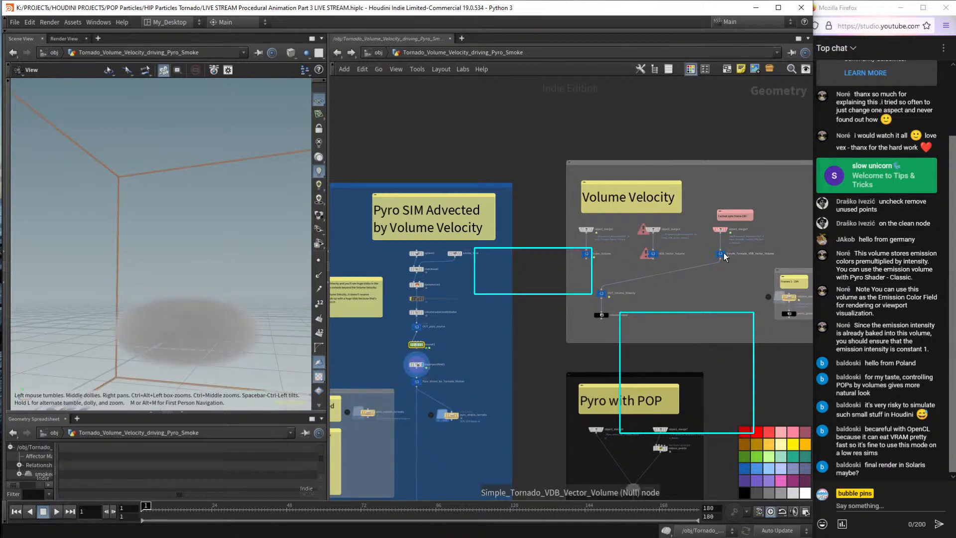
{"action": "key", "text": "Up"}
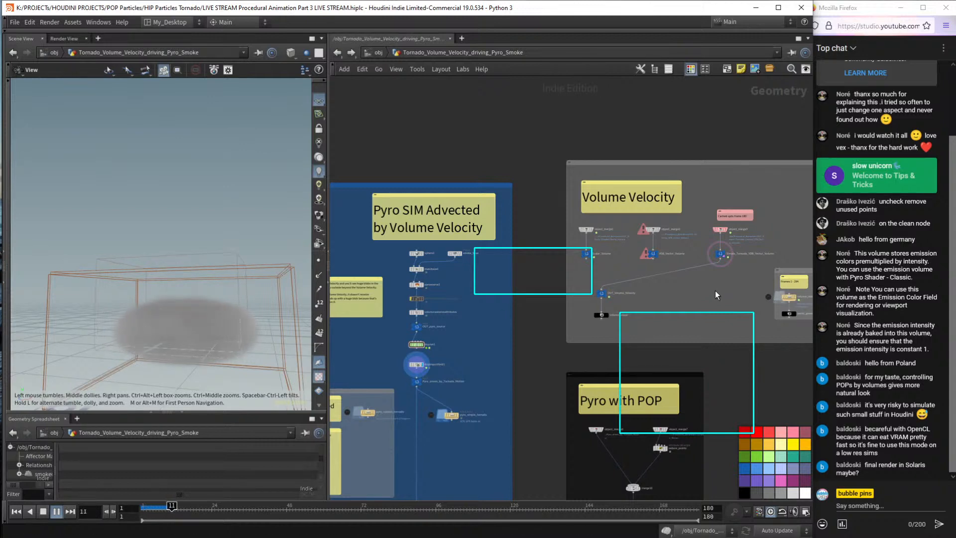
{"action": "key", "text": "Escape"}
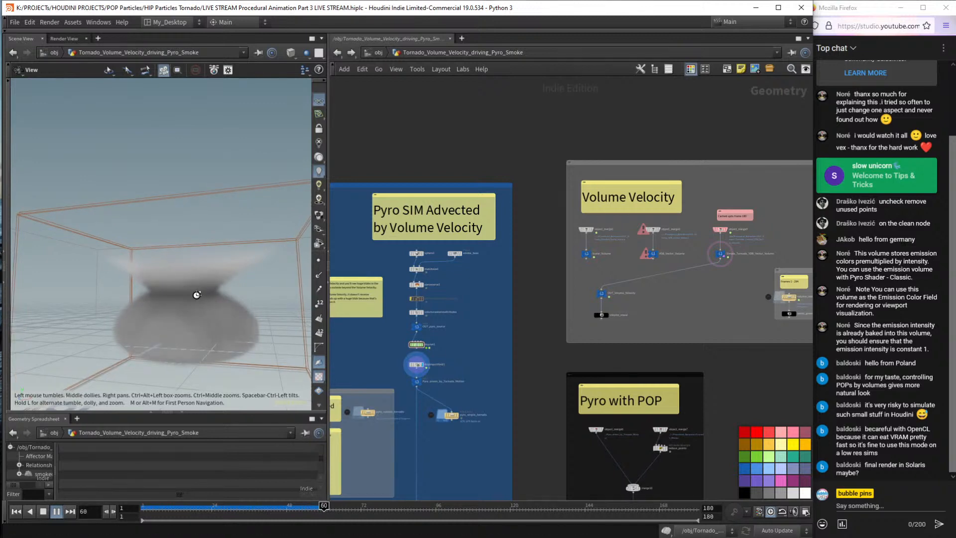
{"action": "key", "text": "Up"}
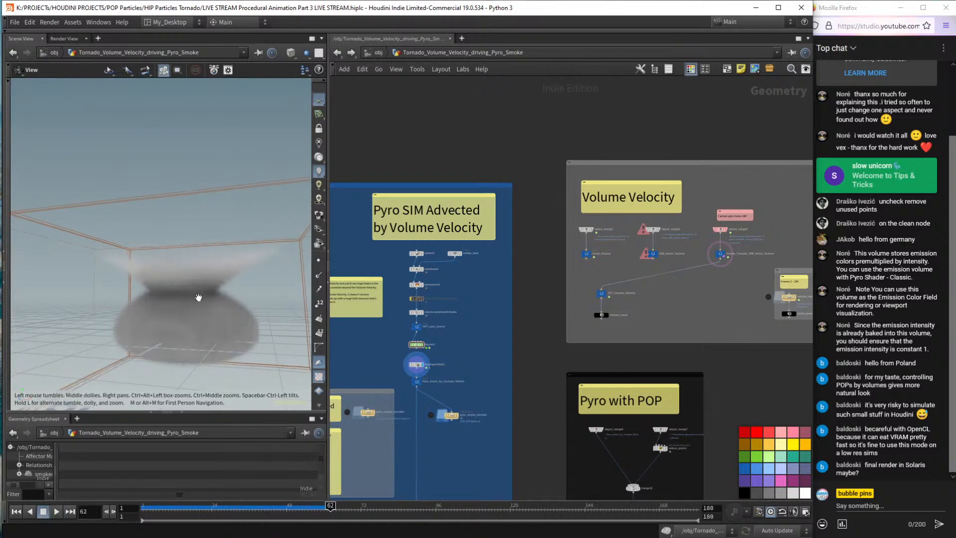
Replay the cached simulation from the first frame and examine the smoke's shape up close at frame 58.
{"action": "left_click", "coordinate": [17, 511]}
{"action": "key", "text": "Up"}
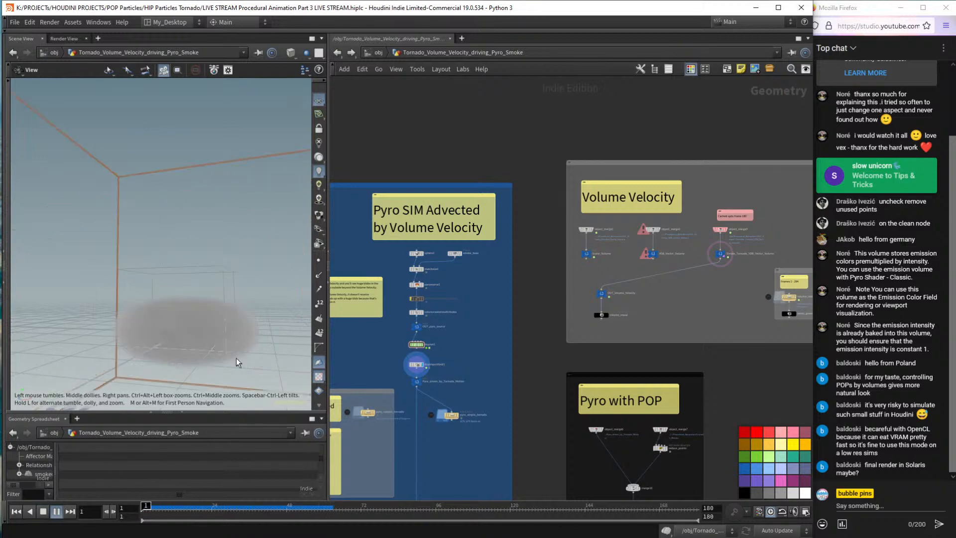
{"action": "left_click_drag", "start_coordinate": [189, 305], "coordinate": [212, 310]}
{"action": "key", "text": "Up"}
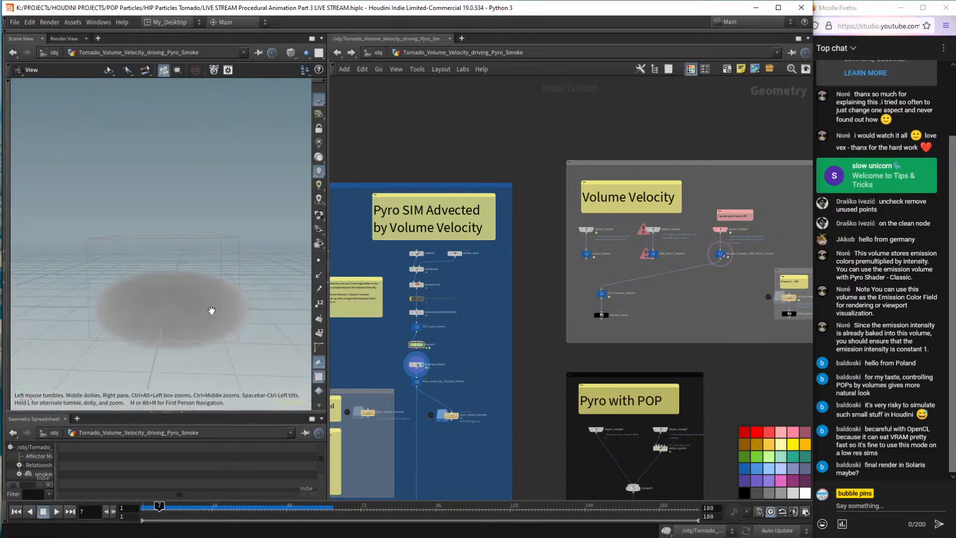
{"action": "left_click", "coordinate": [318, 507]}
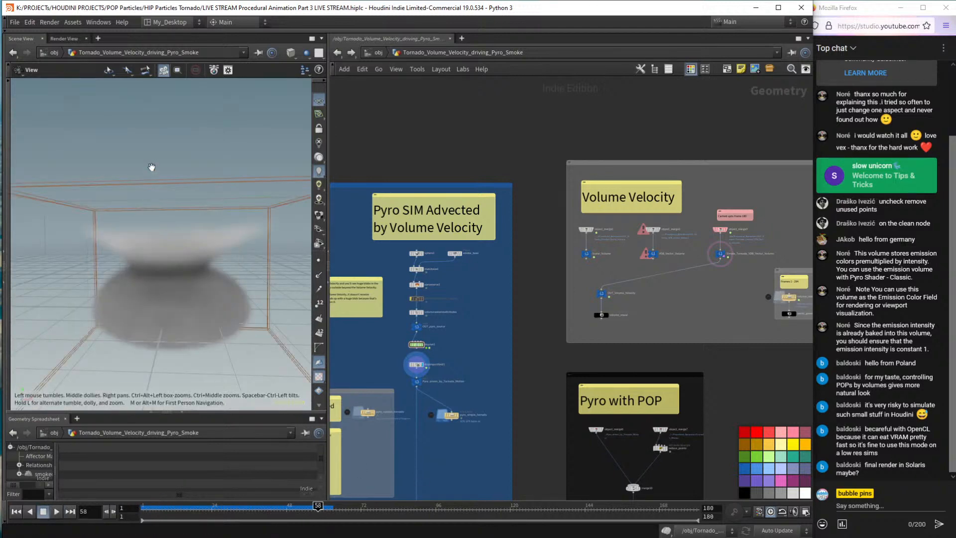
{"action": "mouse_move", "coordinate": [187, 238]}
{"action": "middle_mouse_down"}
{"action": "mouse_move", "coordinate": [181, 219]}
{"action": "mouse_move", "coordinate": [200, 231]}
{"action": "middle_mouse_up"}
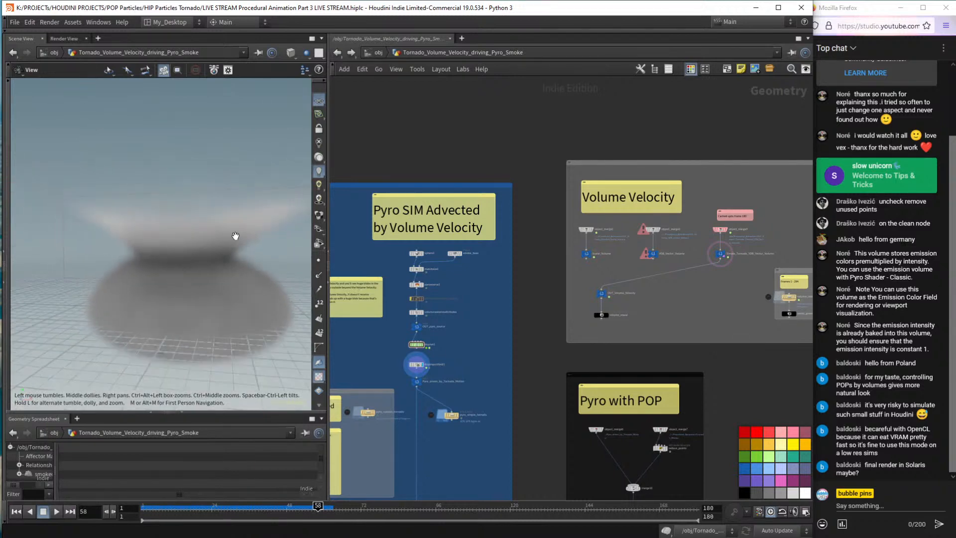
Widen the scene view, go inside dopnet1, and examine the smoke from volumesource1 against the simulation bounds.
{"action": "left_click_drag", "start_coordinate": [327, 229], "coordinate": [386, 229]}
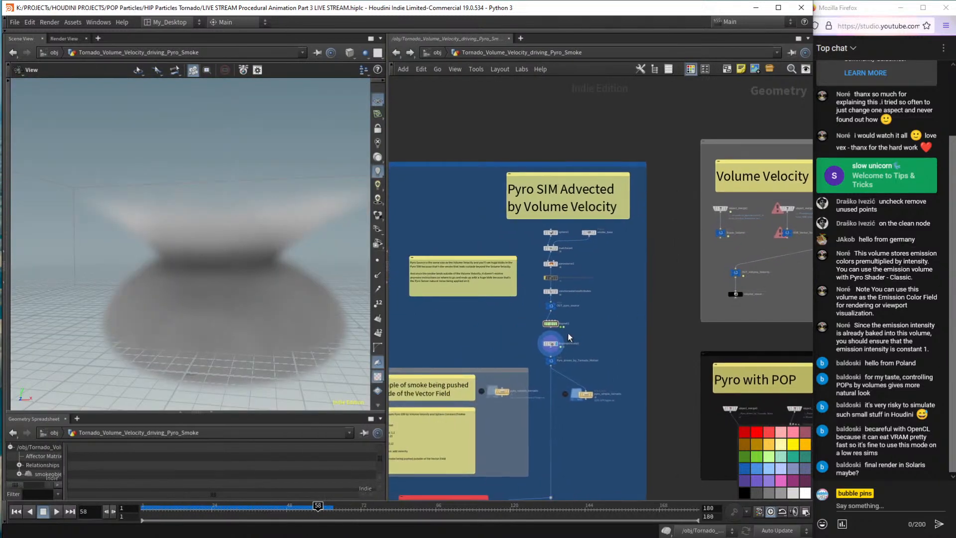
{"action": "key", "text": "i"}
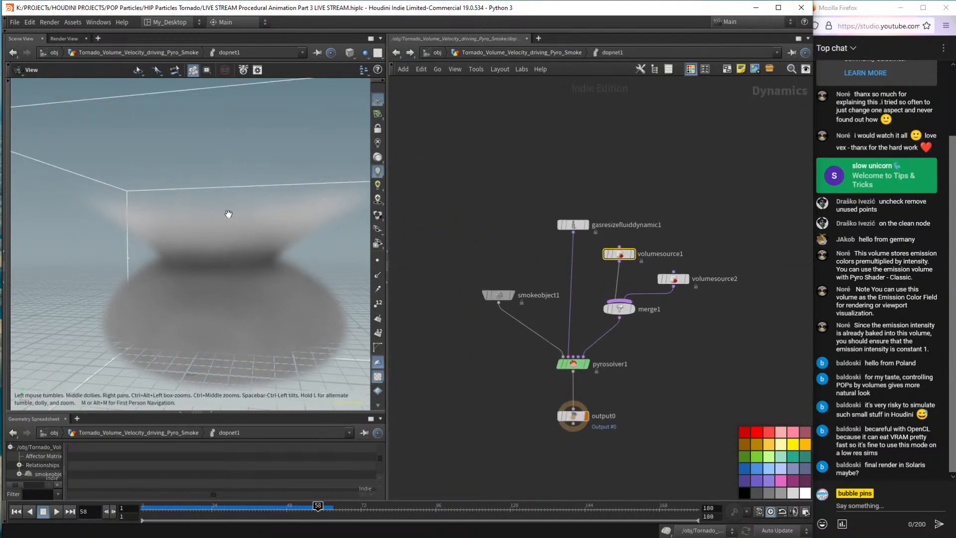
{"action": "left_click_drag", "start_coordinate": [227, 230], "coordinate": [266, 250]}
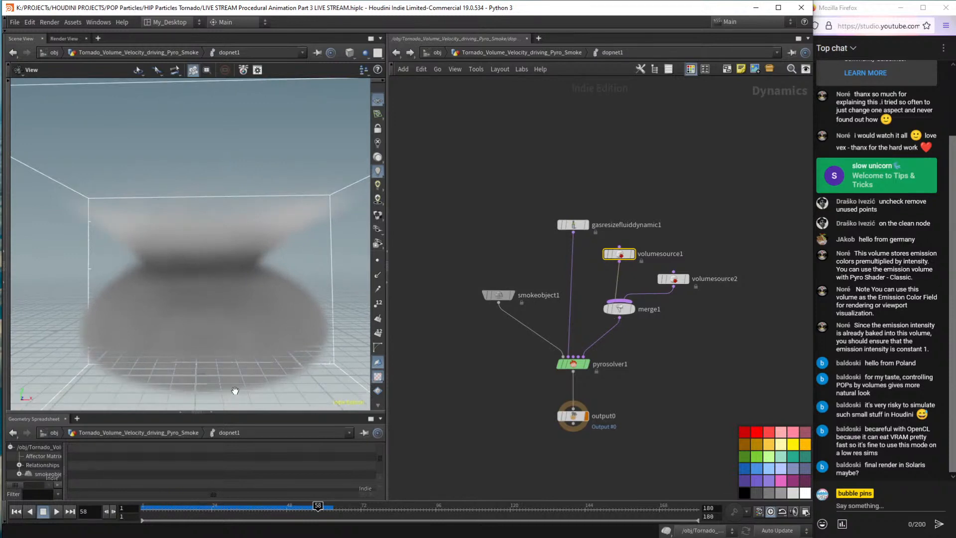
{"action": "left_click_drag", "start_coordinate": [625, 259], "coordinate": [621, 256]}
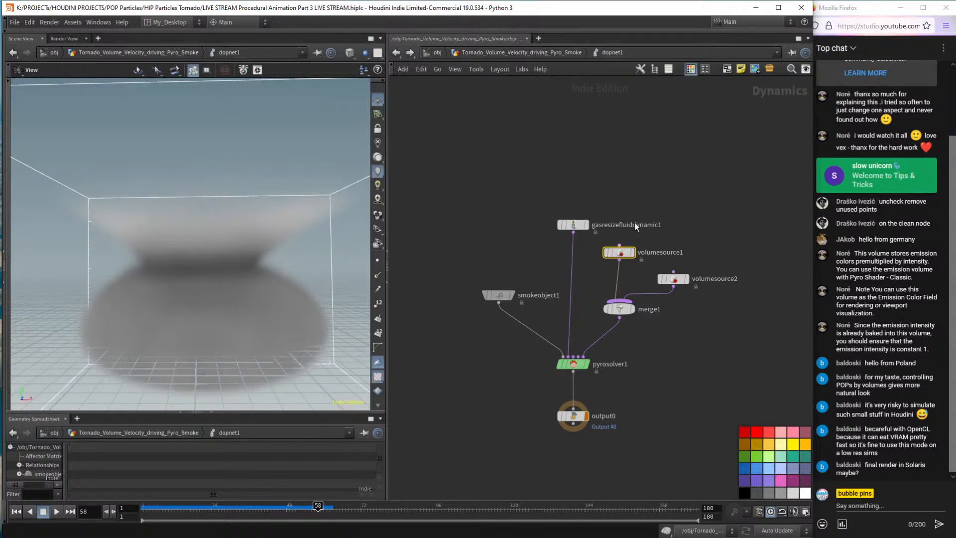
Review the Notepad notes in topics part 3.txt on mapping v by PULL instead of ADD, and return to Houdini's parent geometry network.
{"action": "key", "text": "alt+Tab"}
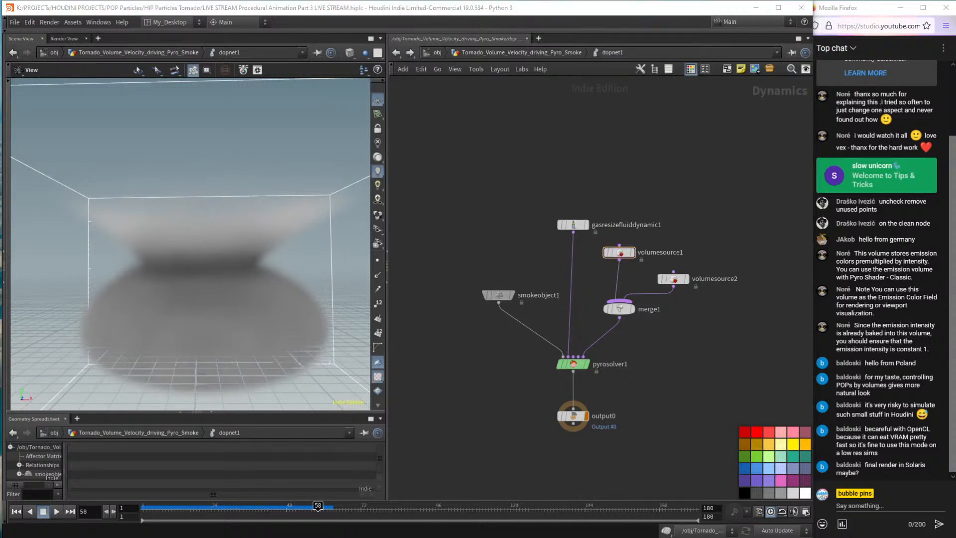
{"action": "left_click_drag", "start_coordinate": [642, 399], "coordinate": [559, 398]}
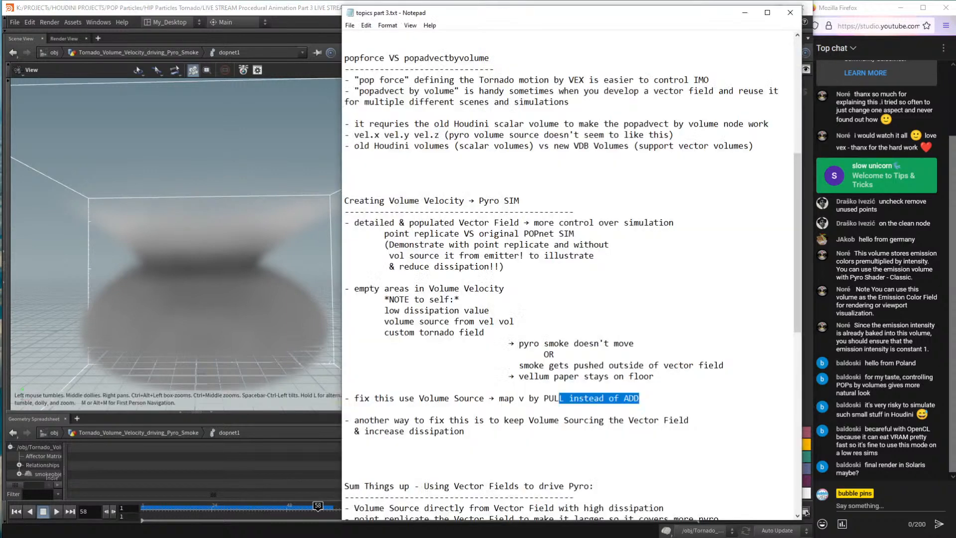
{"action": "left_click", "coordinate": [464, 431]}
{"action": "left_click_drag", "start_coordinate": [640, 398], "coordinate": [489, 399]}
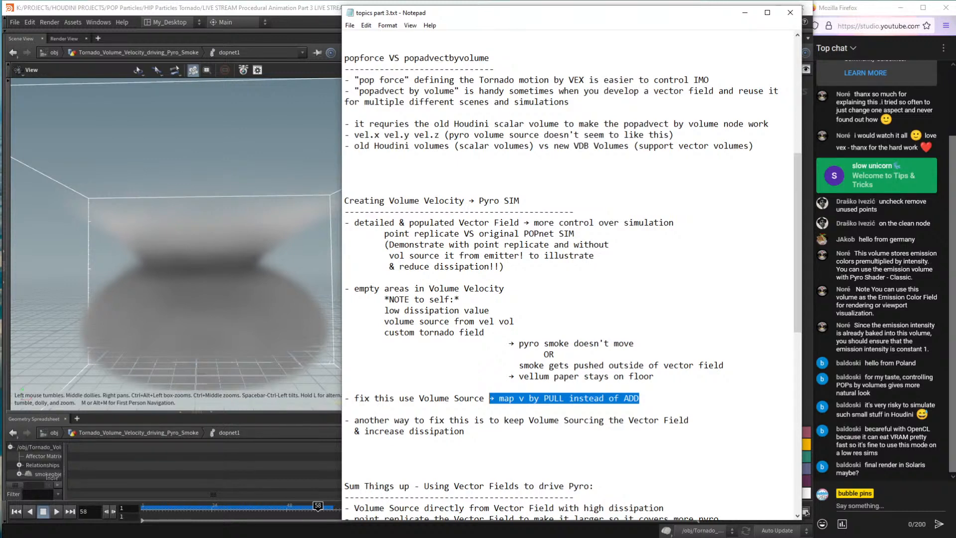
{"action": "left_click", "coordinate": [464, 431]}
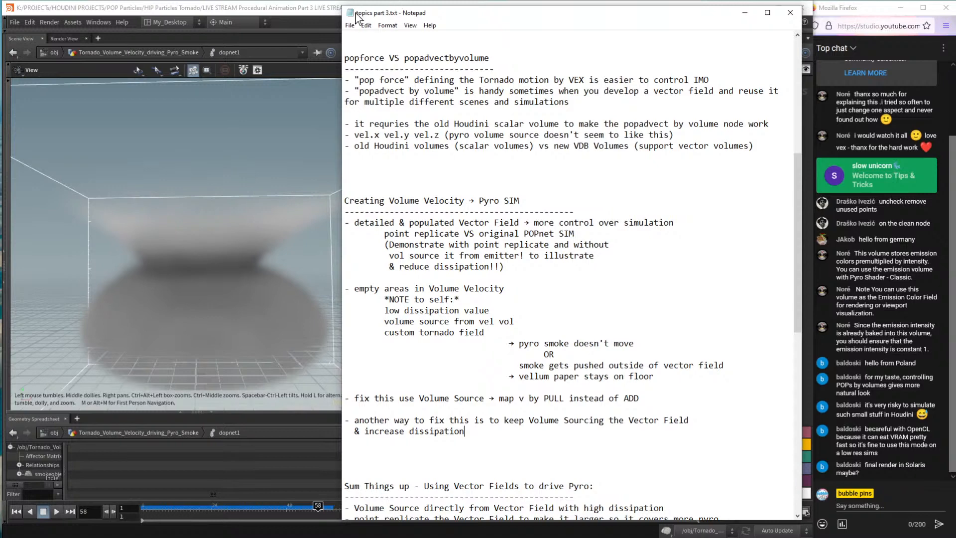
{"action": "left_click", "coordinate": [327, 13]}
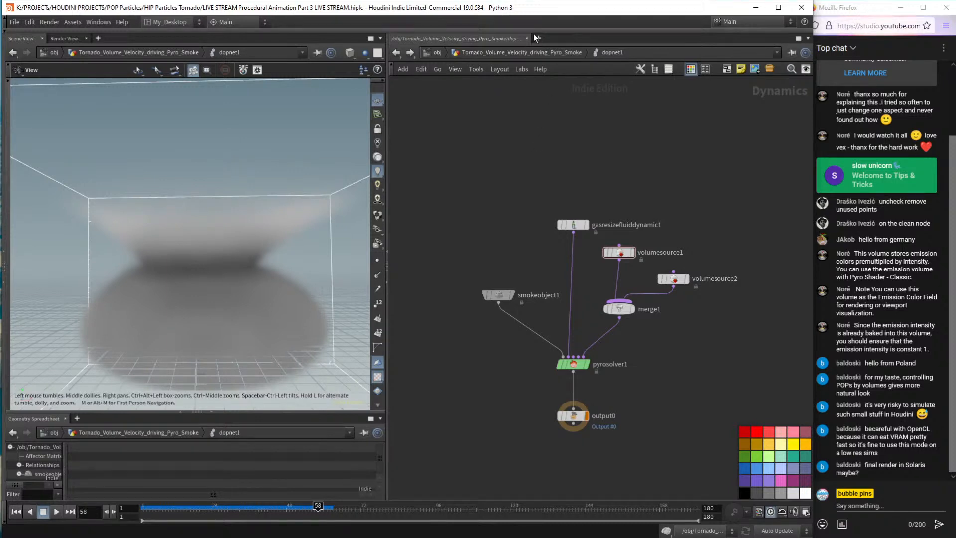
{"action": "left_click", "coordinate": [527, 53]}
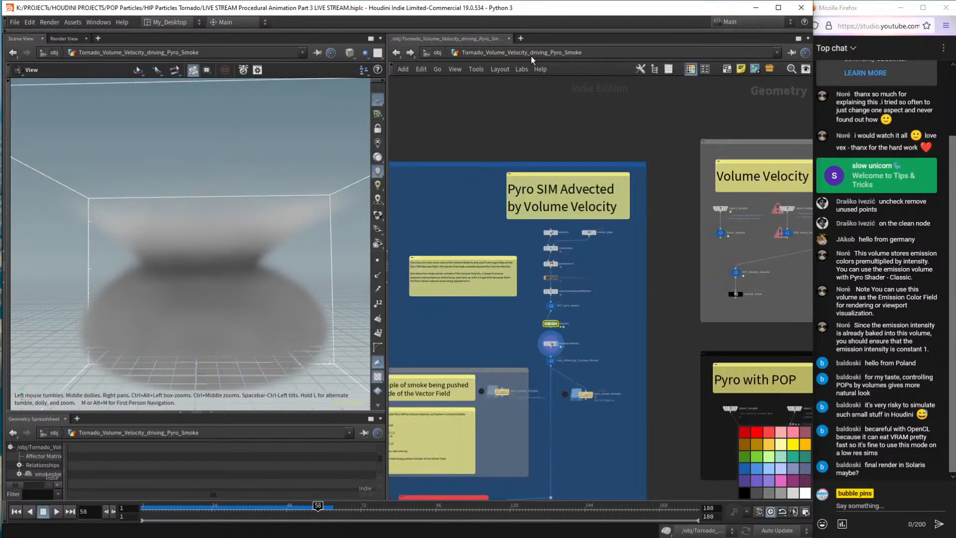
Show the parameters of object_merge3 in the Volume Velocity network and jump to the Procedural_Animation null it references.
{"action": "middle_click_drag", "start_coordinate": [643, 289], "coordinate": [530, 271]}
{"action": "scroll", "coordinate": [612, 221], "scroll_direction": "up", "scroll_amount": 10}
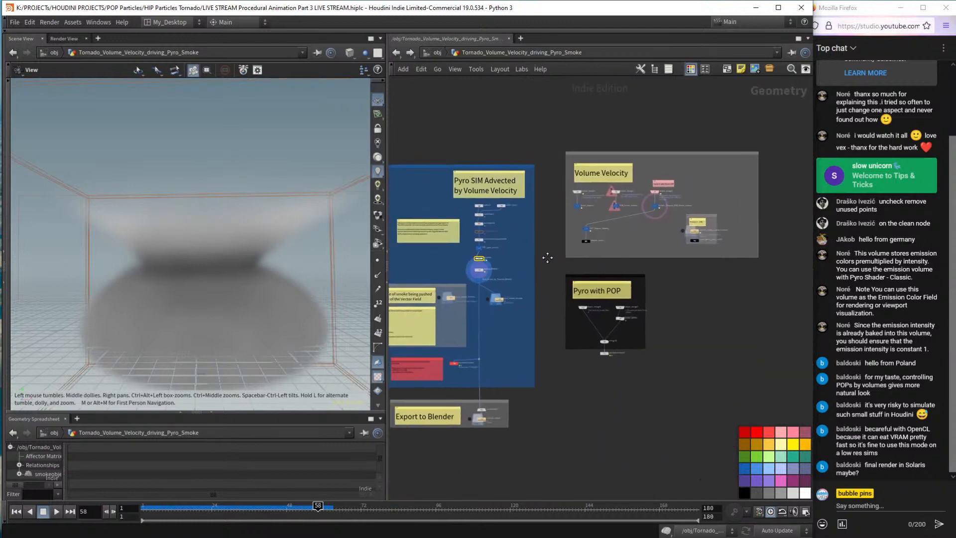
{"action": "middle_click_drag", "start_coordinate": [638, 226], "coordinate": [502, 266]}
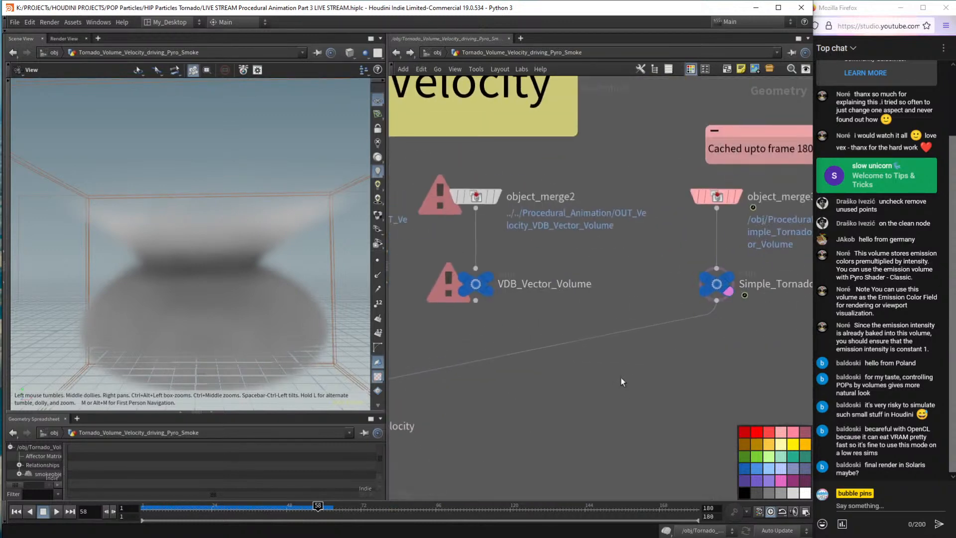
{"action": "left_click_drag", "start_coordinate": [676, 218], "coordinate": [748, 175]}
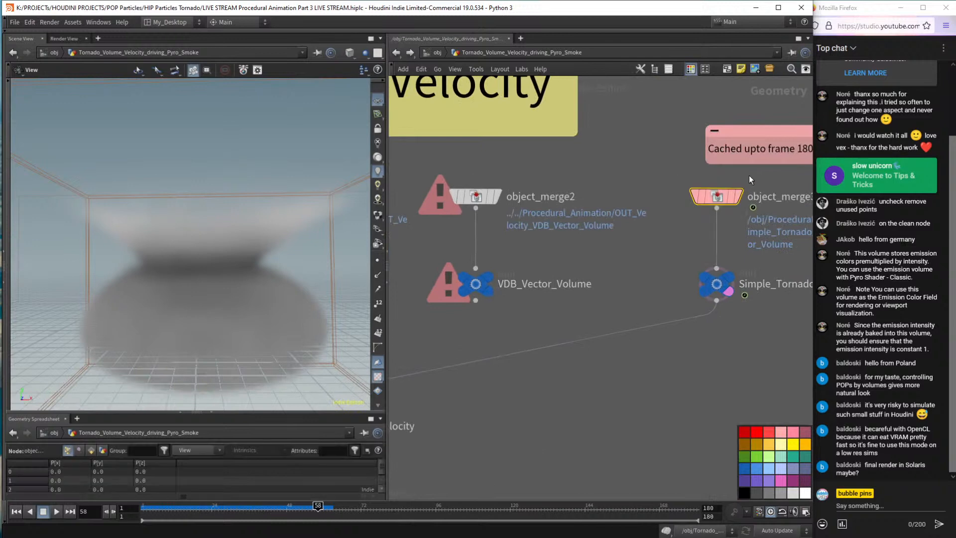
{"action": "key", "text": "p"}
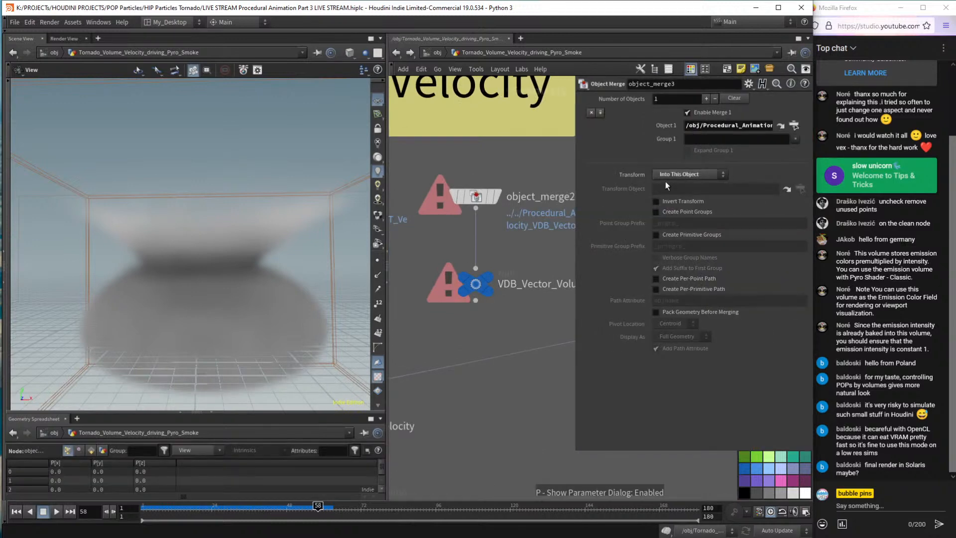
{"action": "left_click", "coordinate": [779, 131]}
{"action": "scroll", "coordinate": [517, 282], "scroll_direction": "up", "scroll_amount": 5}
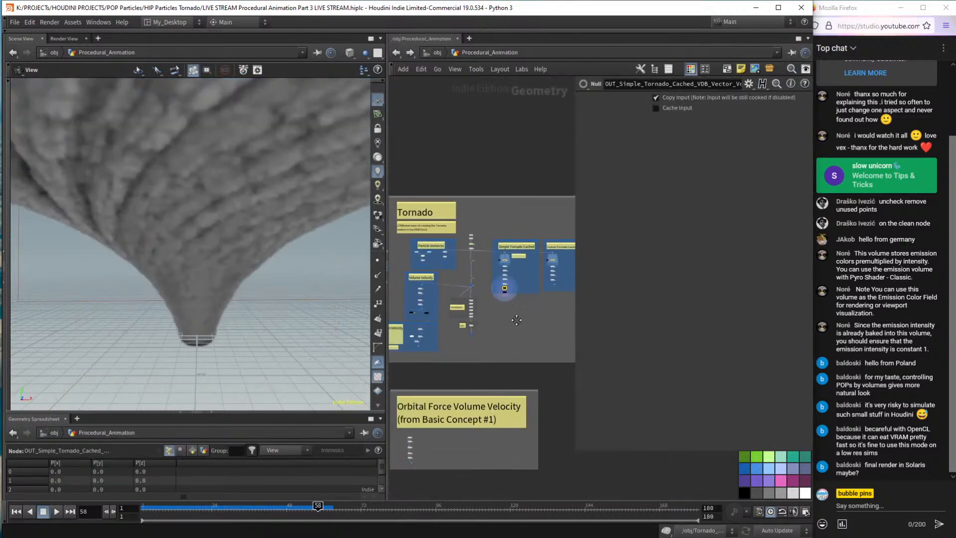
Display OUT_Velocity_VDB_Vector_Volume, then OUT_Velocity_Houdini_Scalar_Volume, widen the network view, and inspect the scalar volume's node info.
{"action": "middle_click_drag", "start_coordinate": [454, 257], "coordinate": [538, 275]}
{"action": "scroll", "coordinate": [518, 309], "scroll_direction": "up", "scroll_amount": 4}
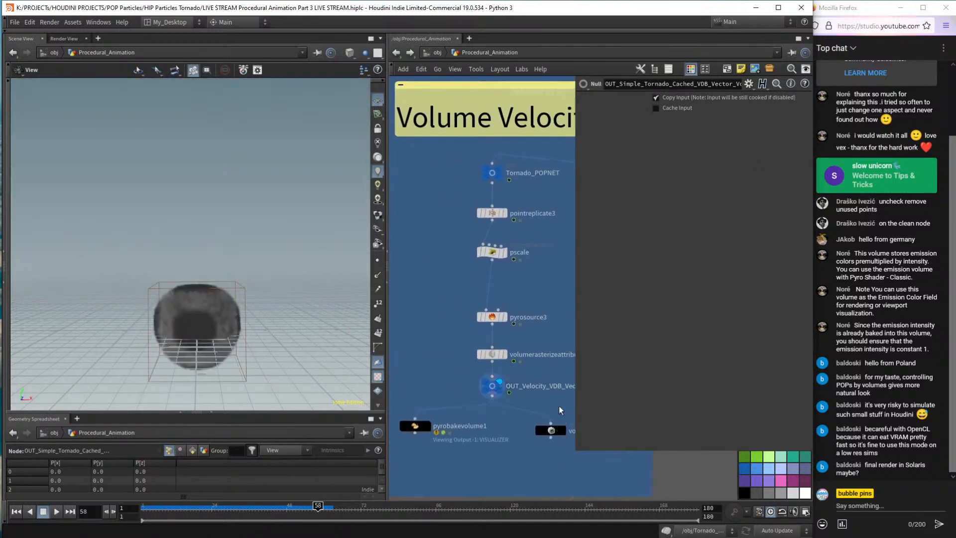
{"action": "key", "text": "2"}
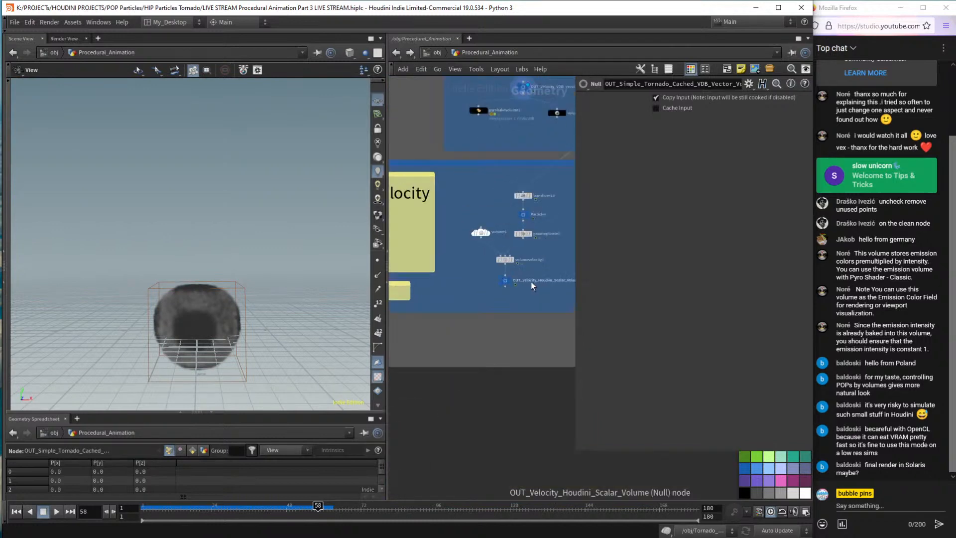
{"action": "left_click", "coordinate": [515, 268]}
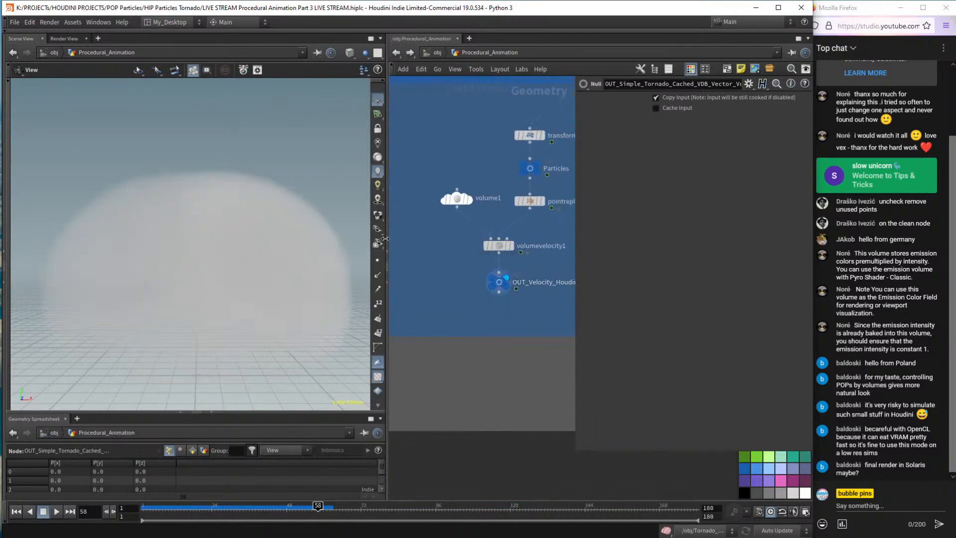
{"action": "left_click_drag", "start_coordinate": [340, 241], "coordinate": [271, 241]}
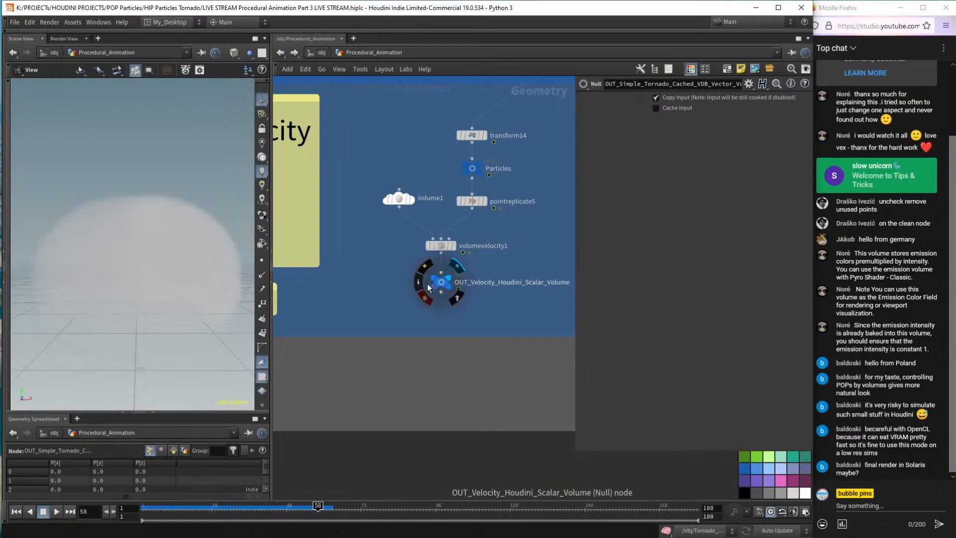
{"action": "left_click", "coordinate": [419, 282]}
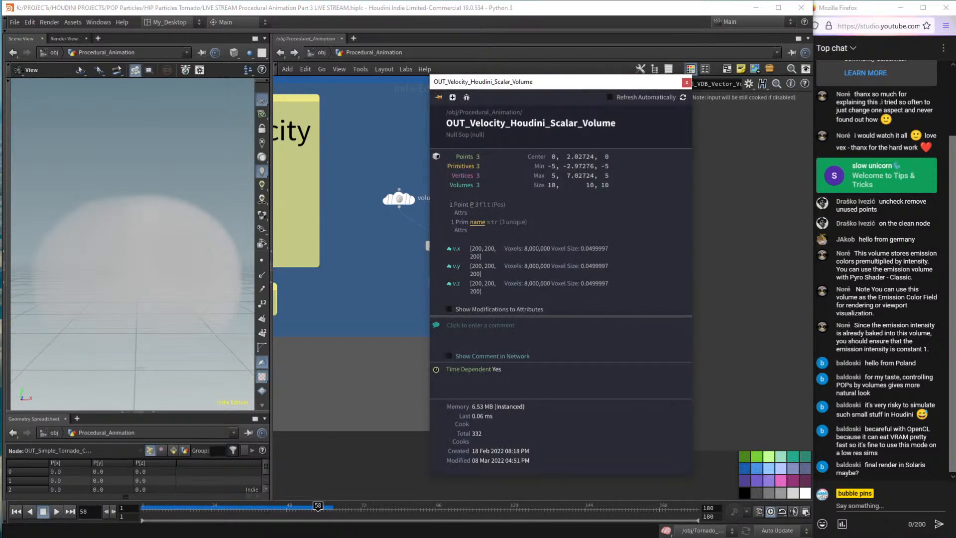
{"action": "scroll", "coordinate": [389, 298], "scroll_direction": "down", "scroll_amount": 5}
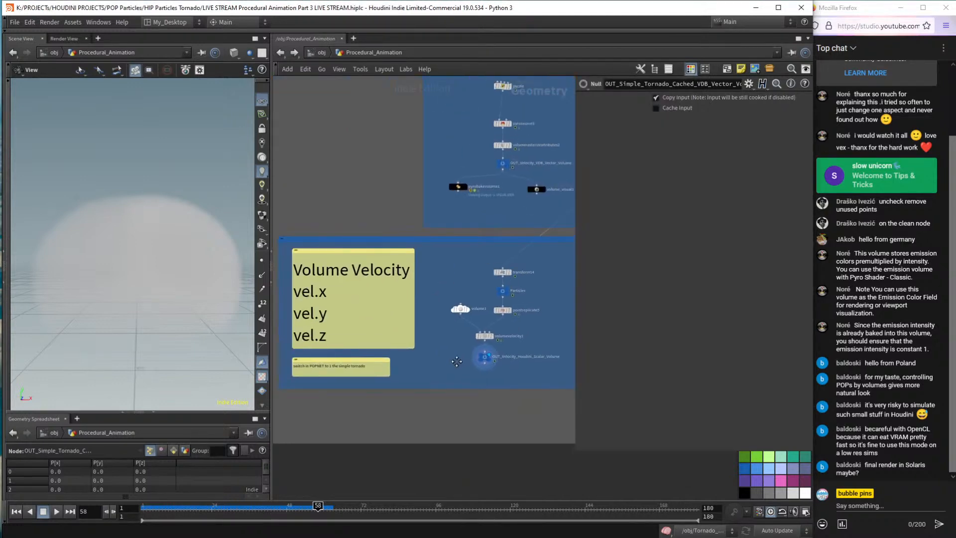
Highlight the vel.x, vel.y, vel.z node chain, select OUT_Velocity_VDB_Vector_Volume above it, and return the timeline to the first frame.
{"action": "left_click_drag", "start_coordinate": [559, 248], "coordinate": [295, 374]}
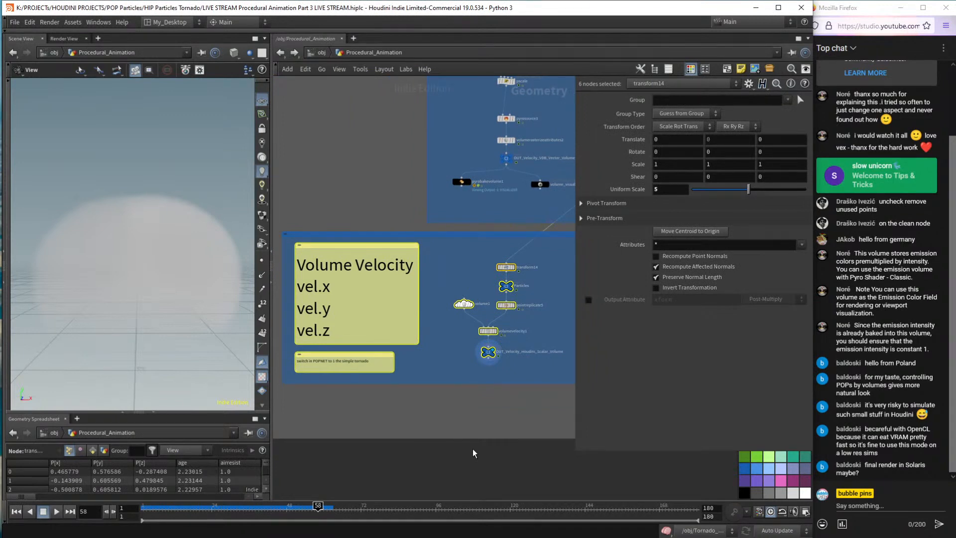
{"action": "middle_click_drag", "start_coordinate": [478, 265], "coordinate": [447, 410]}
{"action": "left_click", "coordinate": [490, 316]}
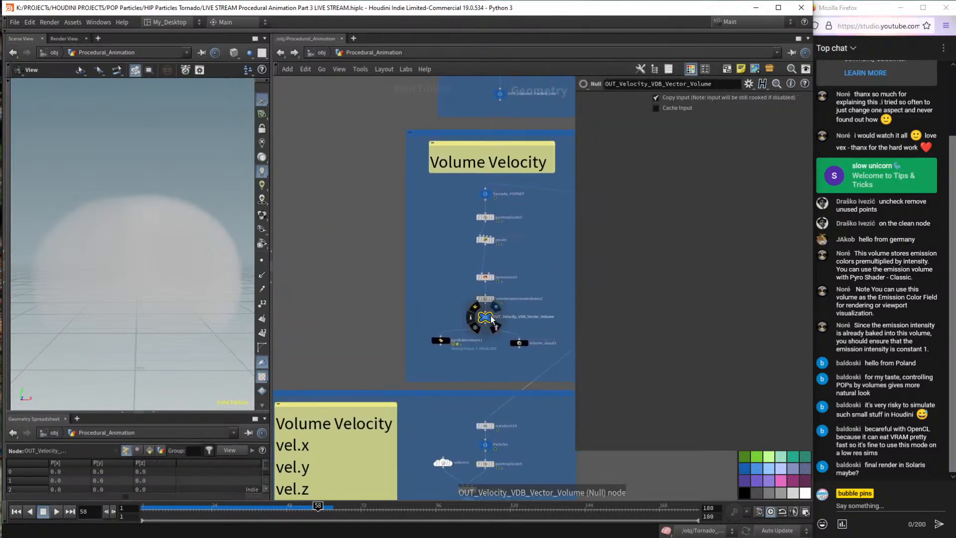
{"action": "left_click", "coordinate": [491, 316]}
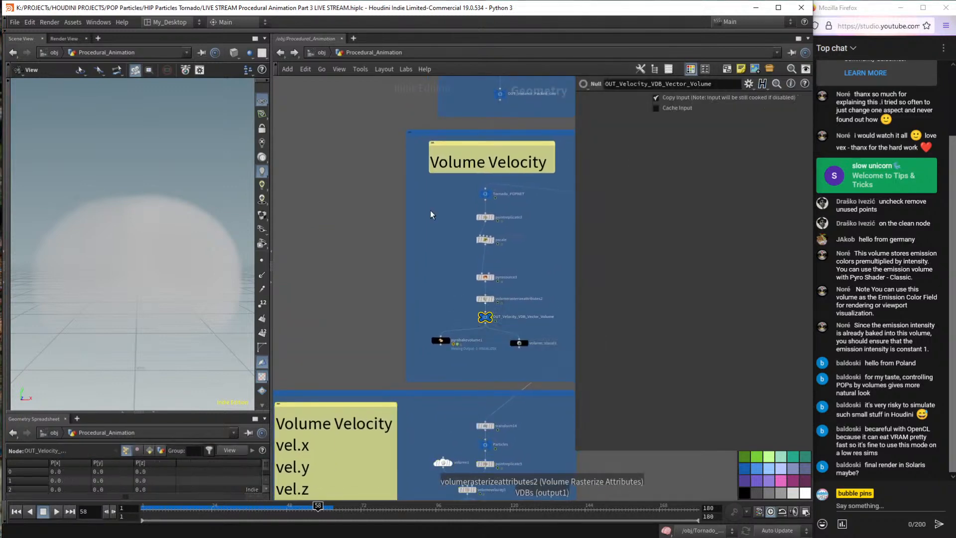
{"action": "key", "text": "ctrl+Left"}
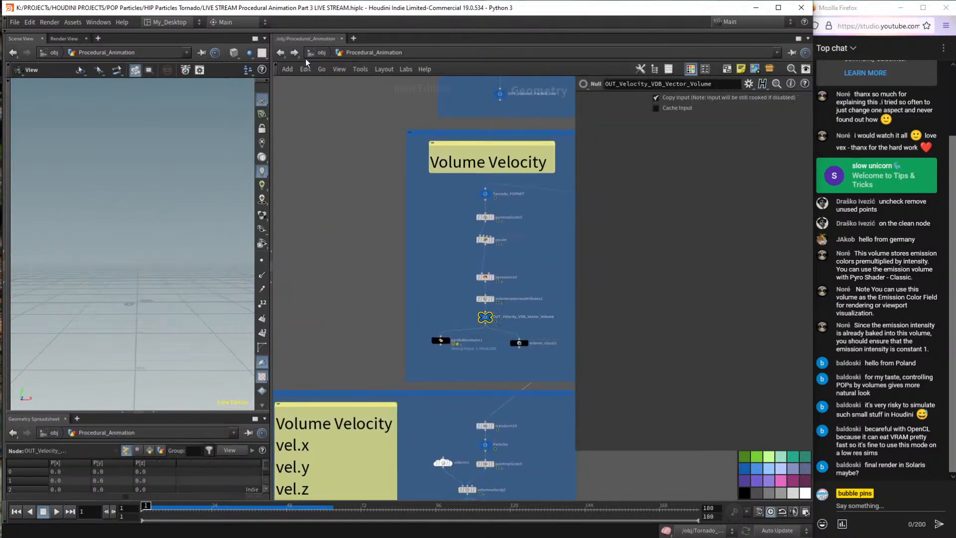
Go back to the Tornado_Volume_Velocity_driving_Pyro_Smoke network and examine the settings of dopnet1 and pyrosource1.
{"action": "left_click", "coordinate": [279, 53]}
{"action": "scroll", "coordinate": [485, 282], "scroll_direction": "down", "scroll_amount": 5}
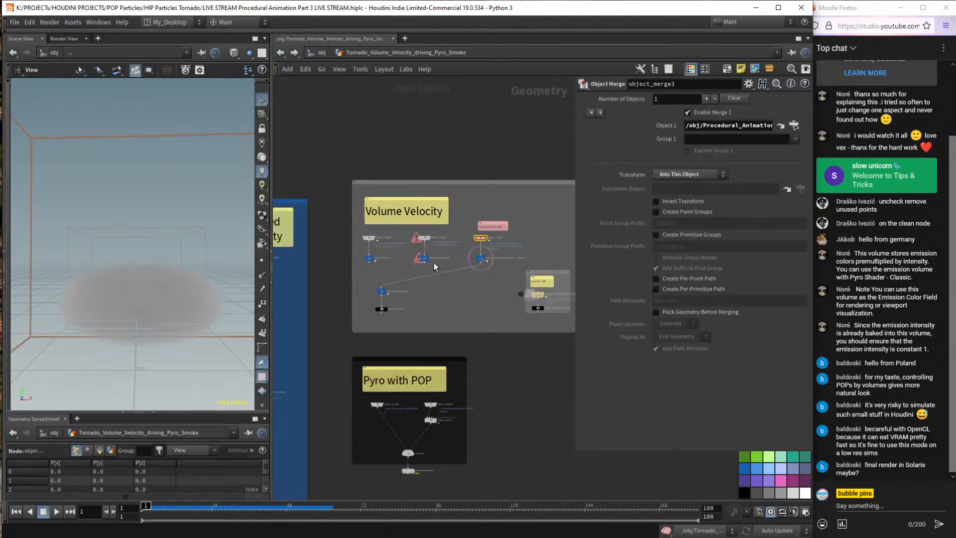
{"action": "scroll", "coordinate": [442, 304], "scroll_direction": "up", "scroll_amount": 4}
{"action": "scroll", "coordinate": [450, 302], "scroll_direction": "up", "scroll_amount": 4}
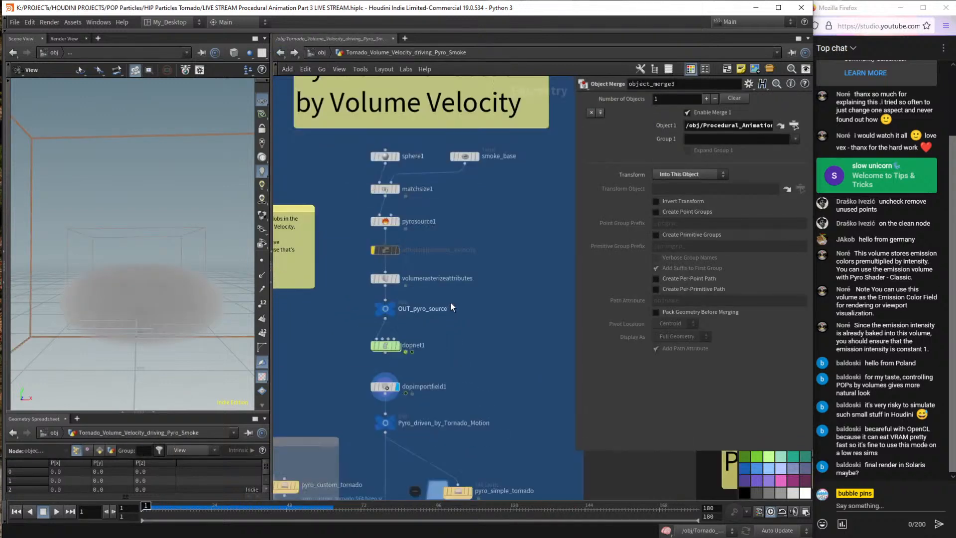
{"action": "left_click", "coordinate": [384, 344]}
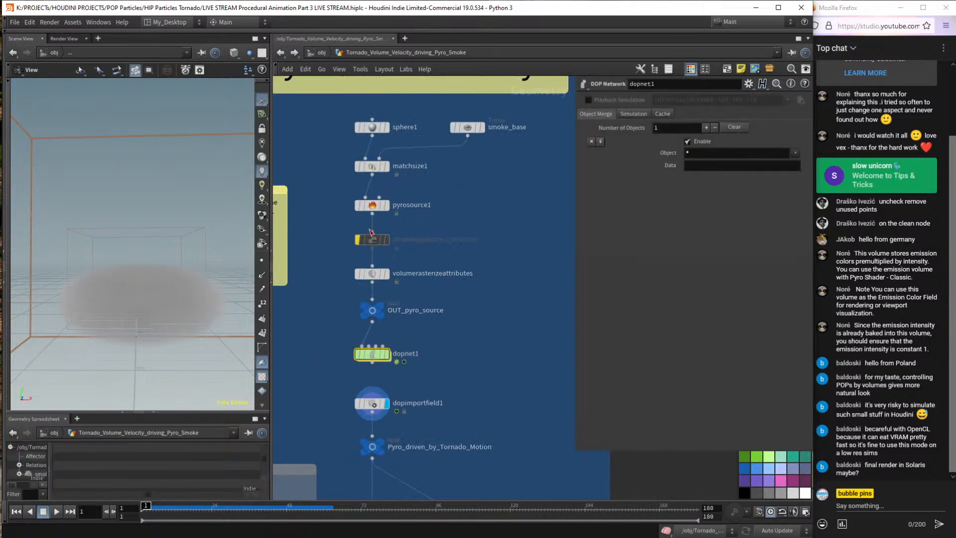
{"action": "left_click", "coordinate": [372, 204]}
{"action": "scroll", "coordinate": [411, 219], "scroll_direction": "down", "scroll_amount": 6}
Display Simple_Tornado_VDB_Vector_Volume in the Volume Velocity network and inspect its node info.
{"action": "middle_click_drag", "start_coordinate": [550, 263], "coordinate": [460, 280]}
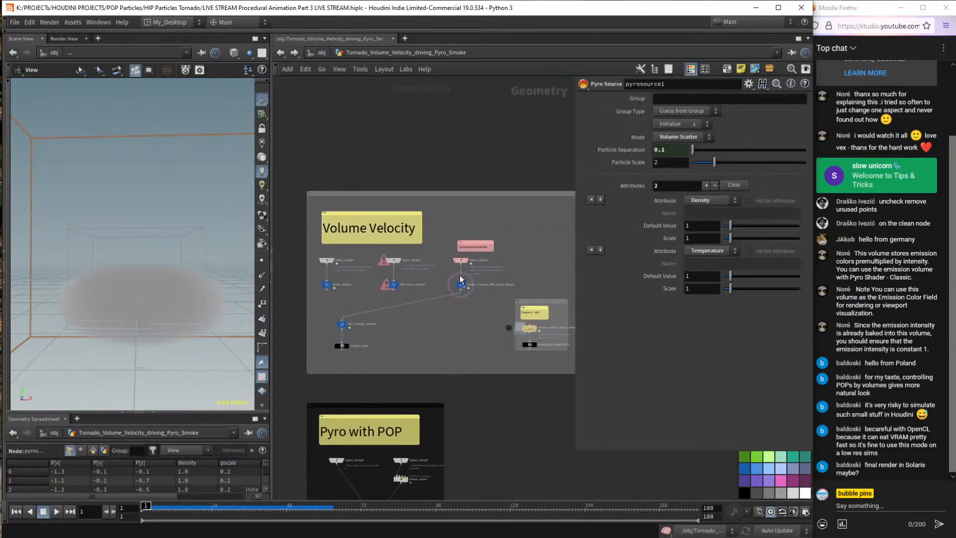
{"action": "scroll", "coordinate": [457, 284], "scroll_direction": "up", "scroll_amount": 5}
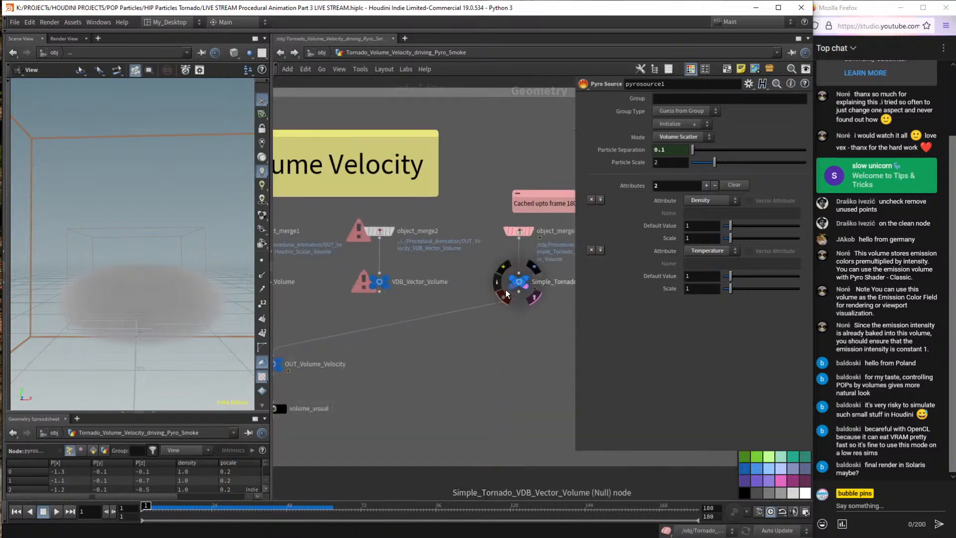
{"action": "left_click", "coordinate": [439, 266]}
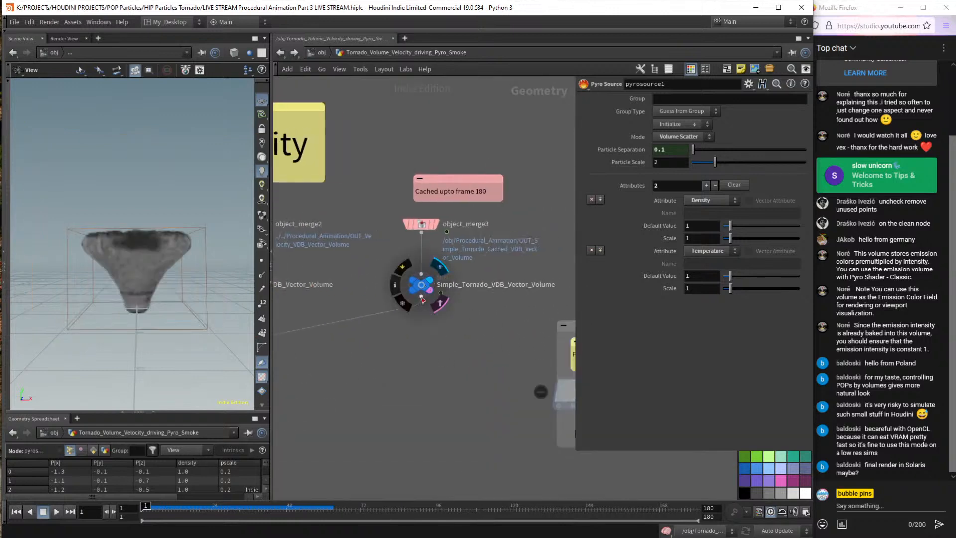
{"action": "left_click", "coordinate": [393, 287]}
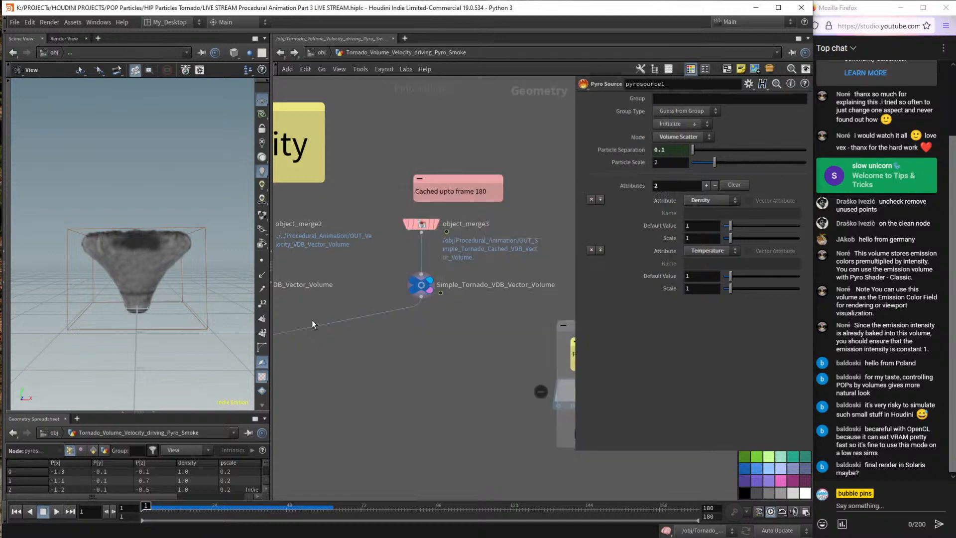
Display the Scalar_Volume null, connect it to OUT_Volume_Velocity in place of the simple tornado volume, and inspect its node info.
{"action": "middle_click_drag", "start_coordinate": [311, 320], "coordinate": [560, 325]}
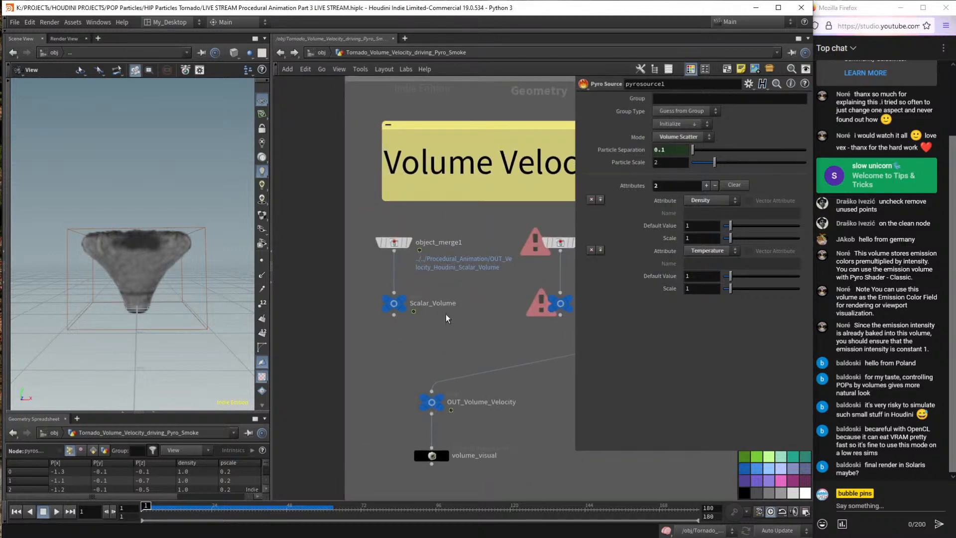
{"action": "left_click", "coordinate": [403, 298]}
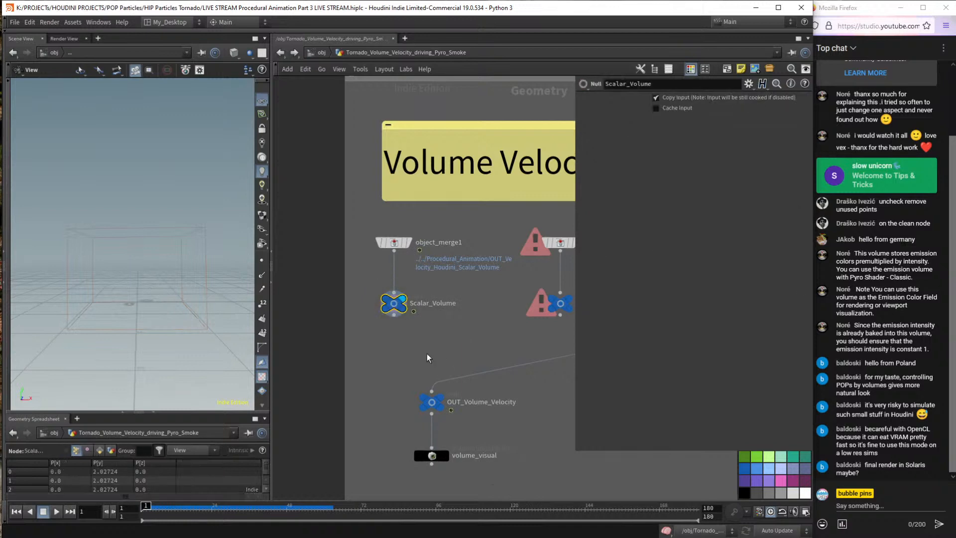
{"action": "left_click_drag", "start_coordinate": [393, 314], "coordinate": [431, 392]}
{"action": "left_click", "coordinate": [367, 303]}
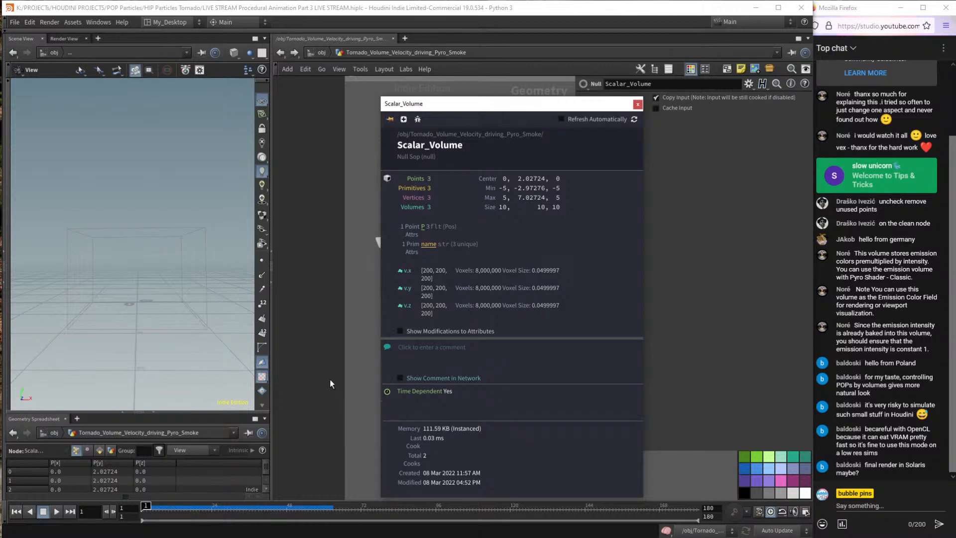
Review the Pyro SIM Advected by Volume Velocity network, hide the parameters, and open the Procedural_Animation object from the object level.
{"action": "scroll", "coordinate": [337, 351], "scroll_direction": "down", "scroll_amount": 3}
{"action": "middle_click_drag", "start_coordinate": [338, 351], "coordinate": [487, 238]}
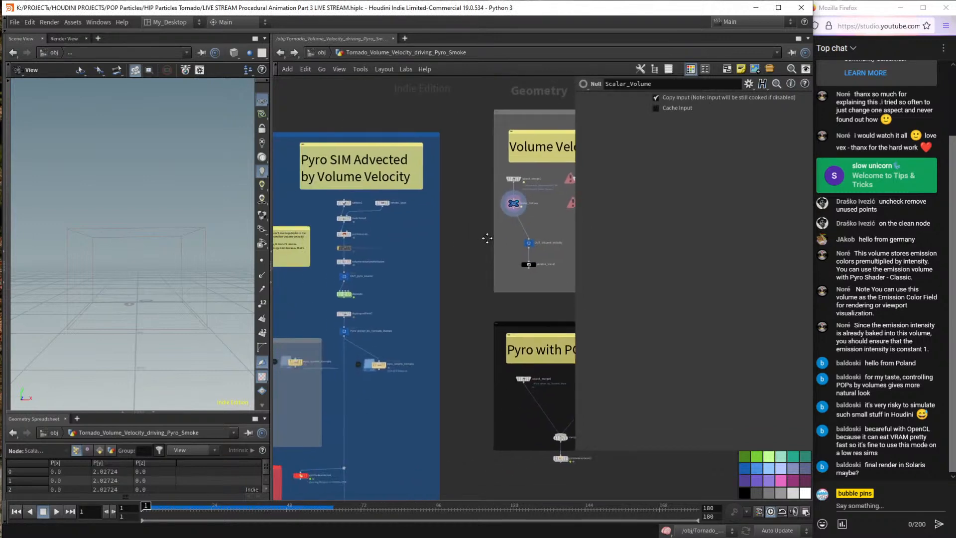
{"action": "scroll", "coordinate": [398, 297], "scroll_direction": "up", "scroll_amount": 5}
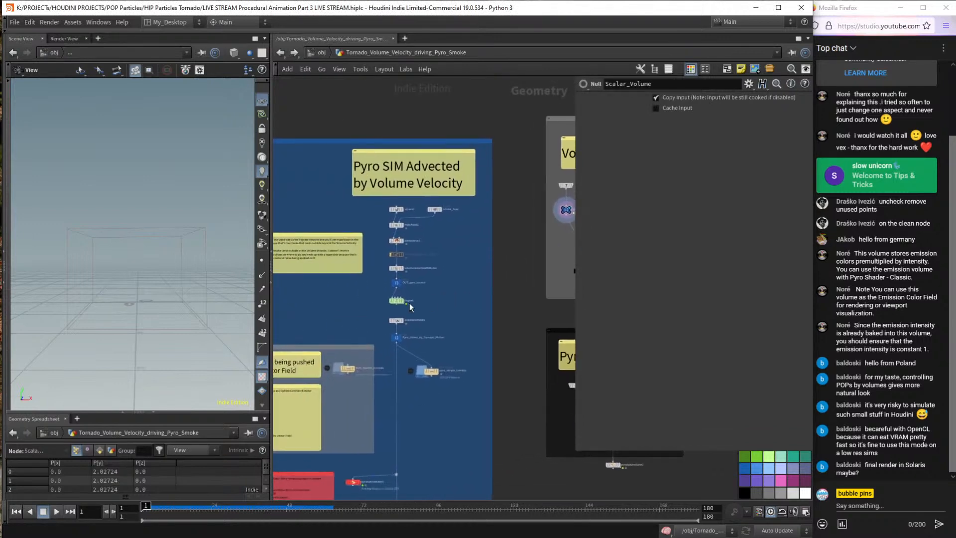
{"action": "middle_click_drag", "start_coordinate": [503, 333], "coordinate": [487, 358]}
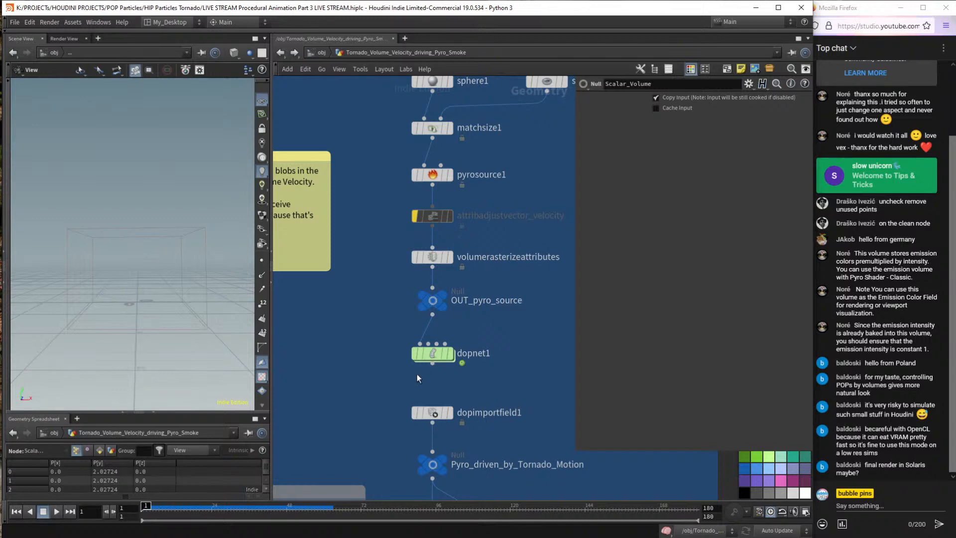
{"action": "key", "text": "h"}
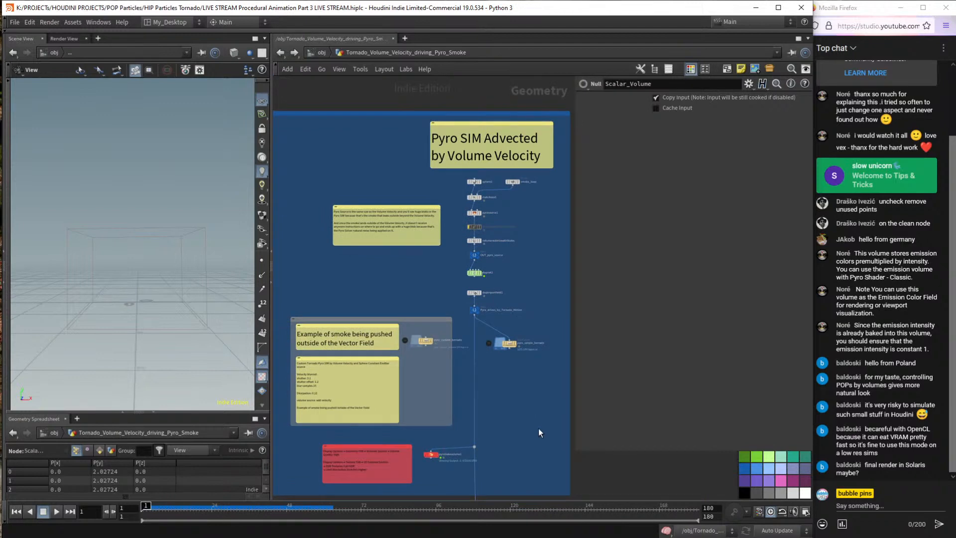
{"action": "left_click", "coordinate": [327, 55]}
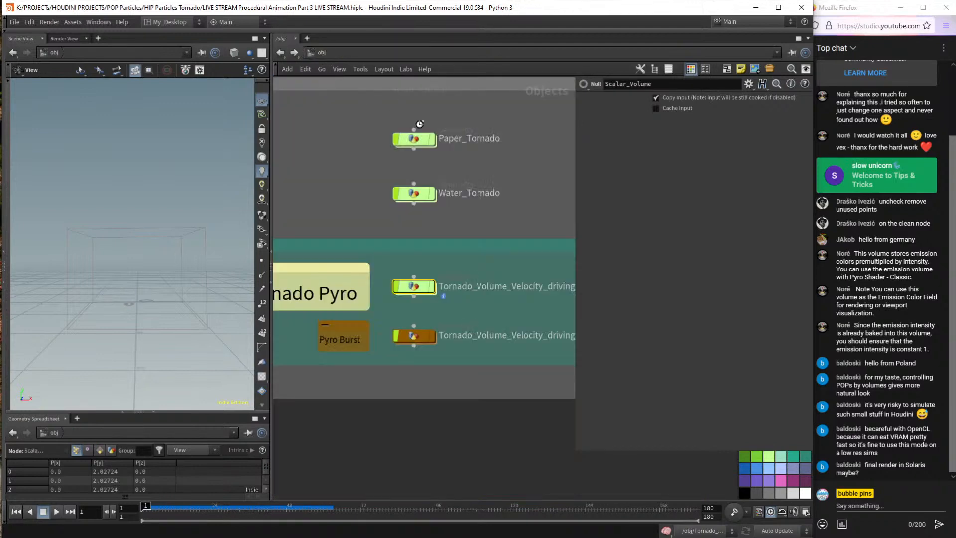
{"action": "key", "text": "p"}
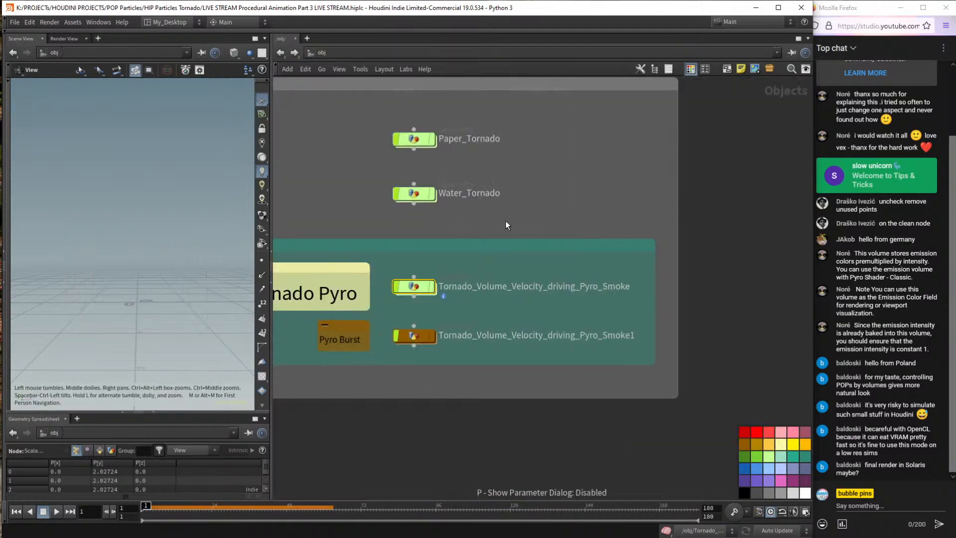
{"action": "middle_click_drag", "start_coordinate": [521, 170], "coordinate": [592, 441]}
{"action": "double_click", "coordinate": [481, 305]}
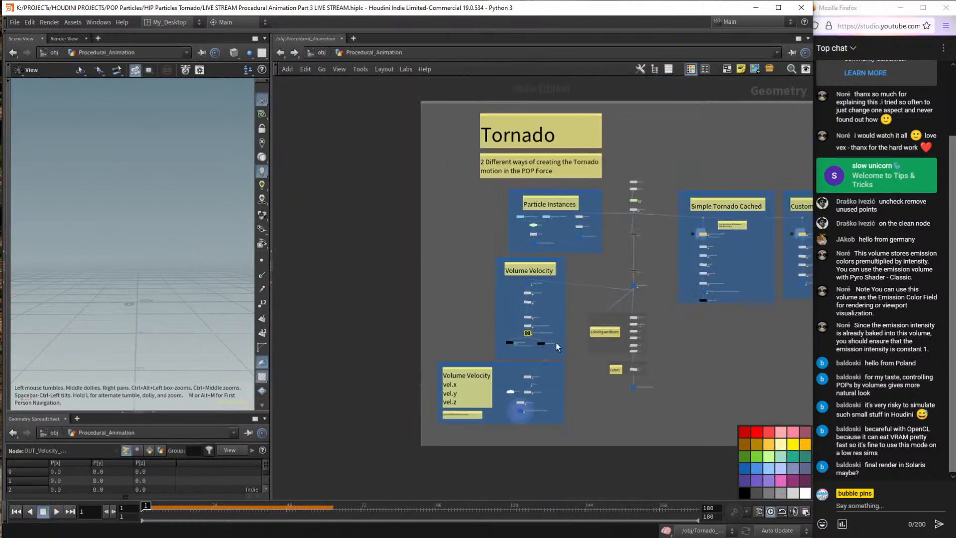
Compare the two Volume Velocity node groups in the Tornado section, and switch to the Notepad notes in topics part 3.txt.
{"action": "left_click_drag", "start_coordinate": [484, 276], "coordinate": [569, 355]}
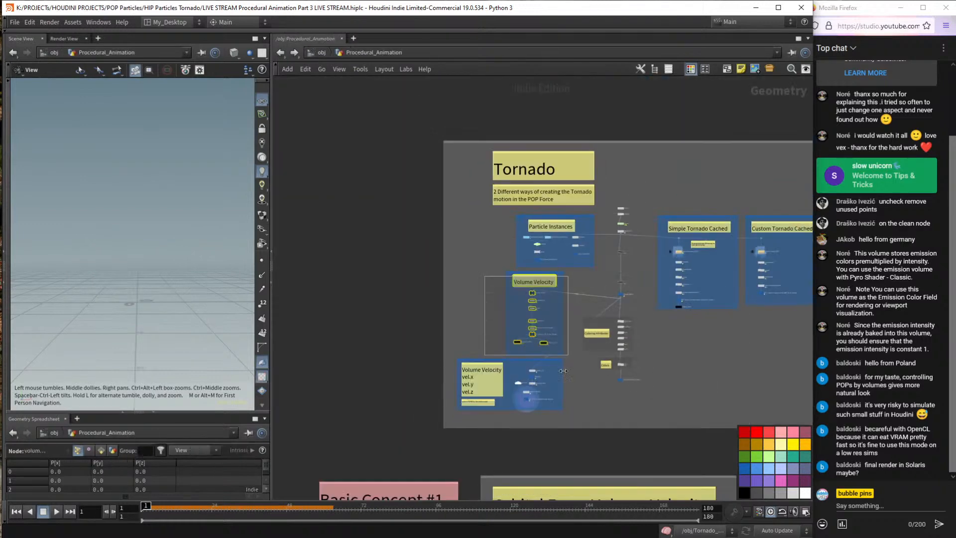
{"action": "left_click_drag", "start_coordinate": [452, 363], "coordinate": [564, 418]}
{"action": "left_click_drag", "start_coordinate": [463, 270], "coordinate": [579, 411]}
{"action": "left_click", "coordinate": [600, 455]}
{"action": "scroll", "coordinate": [552, 368], "scroll_direction": "up", "scroll_amount": 5}
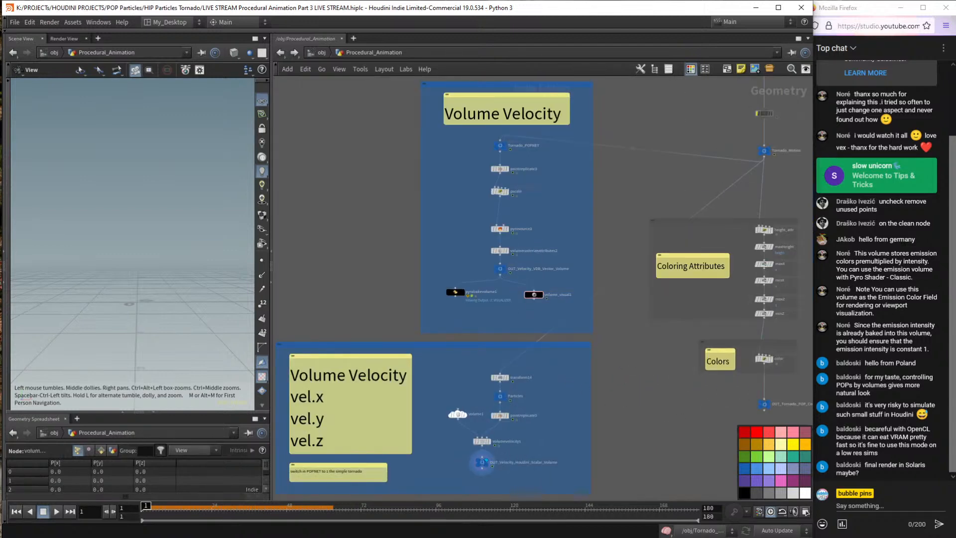
{"action": "key", "text": "alt+Tab"}
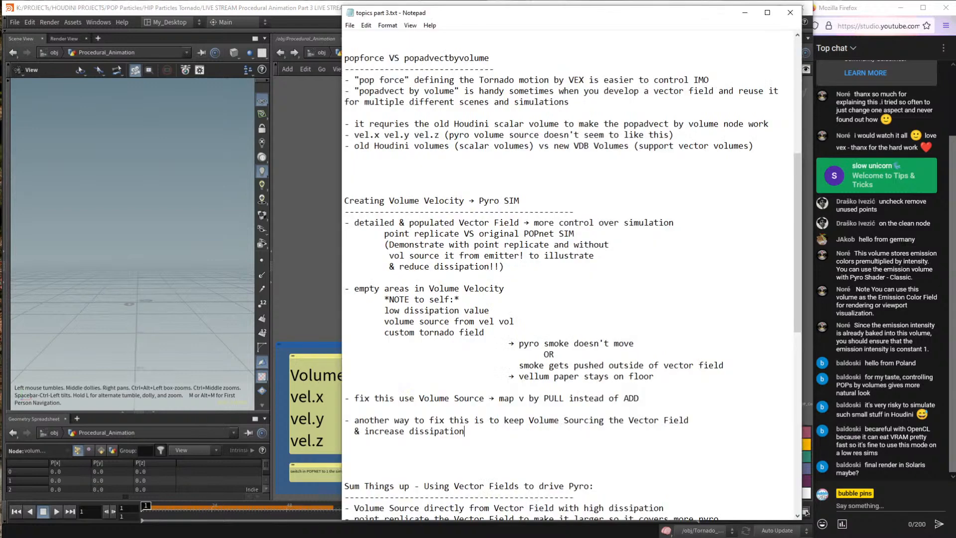
Review the remaining notes down to the Volume Visualization node settings and the Pyro Bake Volume node heading, highlighting both sections.
{"action": "scroll", "coordinate": [567, 273], "scroll_direction": "down", "scroll_amount": 9}
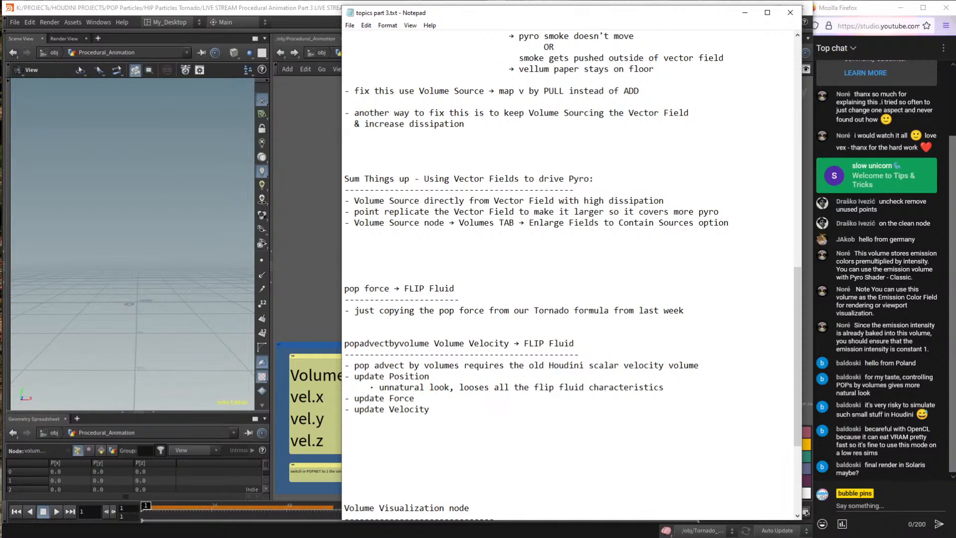
{"action": "scroll", "coordinate": [568, 274], "scroll_direction": "down", "scroll_amount": 5}
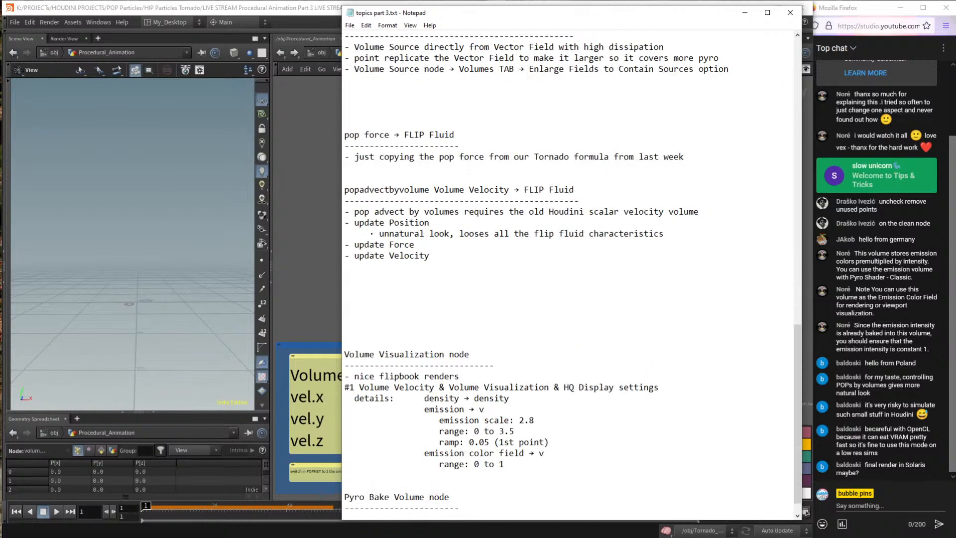
{"action": "scroll", "coordinate": [567, 274], "scroll_direction": "down", "scroll_amount": 1}
{"action": "left_click_drag", "start_coordinate": [506, 443], "coordinate": [338, 333]}
{"action": "left_click", "coordinate": [338, 333]}
{"action": "left_click", "coordinate": [544, 431]}
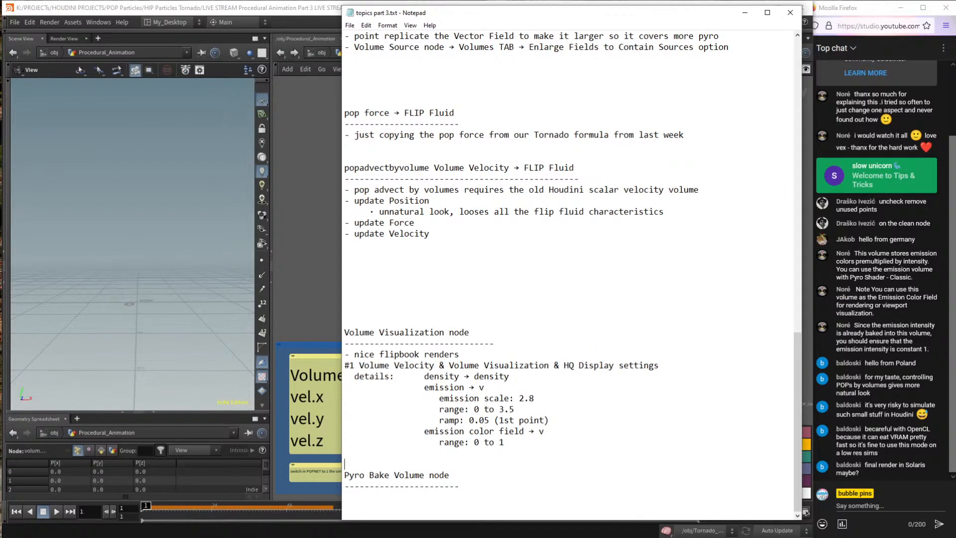
{"action": "left_click_drag", "start_coordinate": [504, 442], "coordinate": [344, 332]}
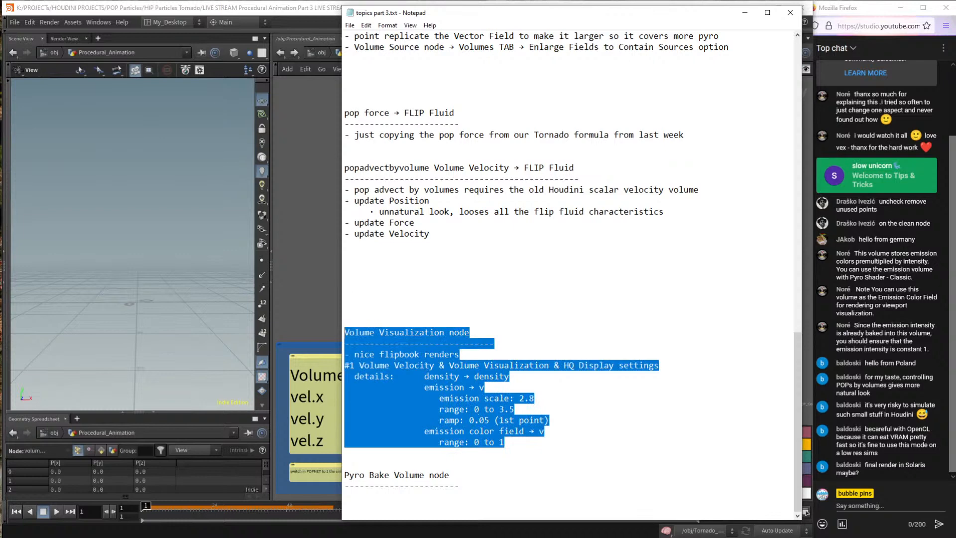
{"action": "left_click", "coordinate": [504, 442]}
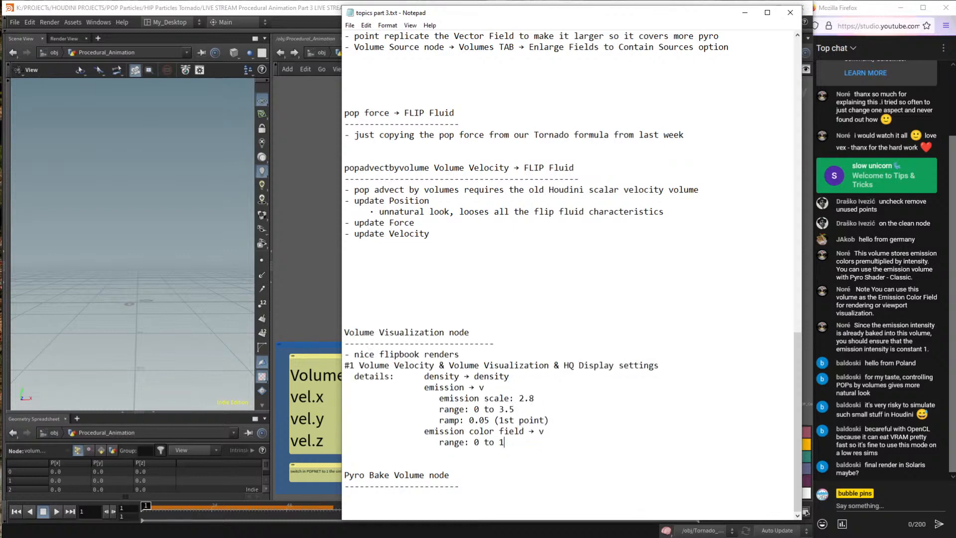
{"action": "left_click_drag", "start_coordinate": [504, 442], "coordinate": [344, 333]}
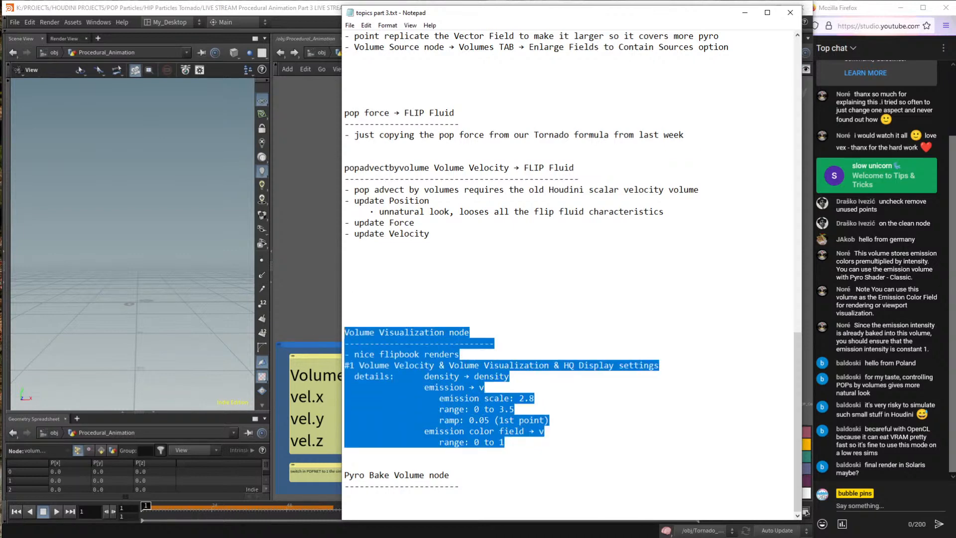
{"action": "left_click_drag", "start_coordinate": [449, 474], "coordinate": [345, 475]}
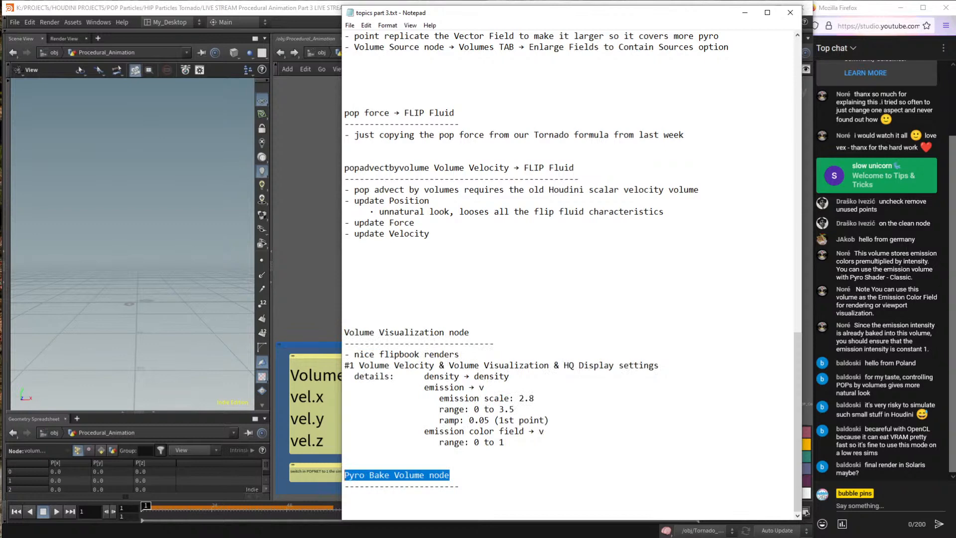
Switch to Houdini, display the pyrobakevolume1 node in the upper Volume Velocity network, and advance to frame 32 to inspect the volume.
{"action": "left_click", "coordinate": [299, 270]}
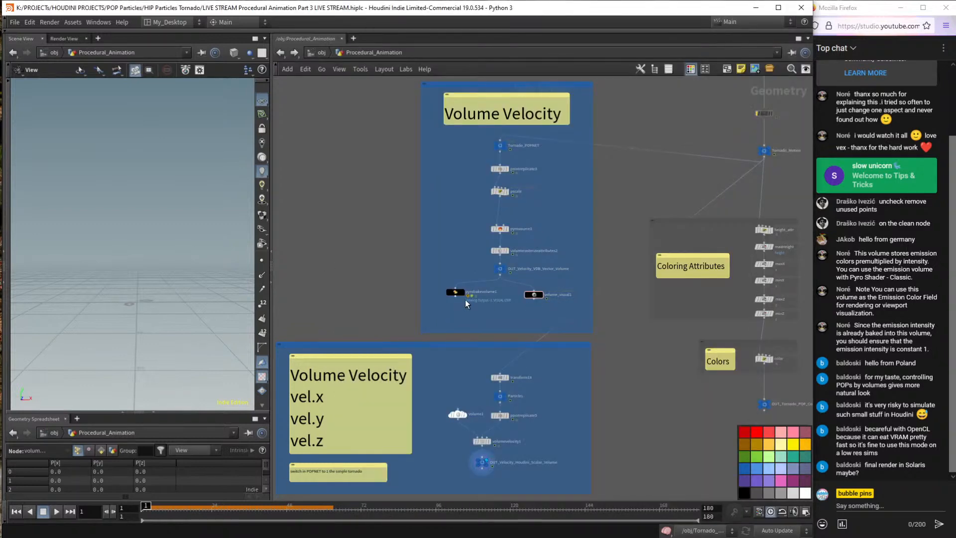
{"action": "left_click", "coordinate": [462, 294]}
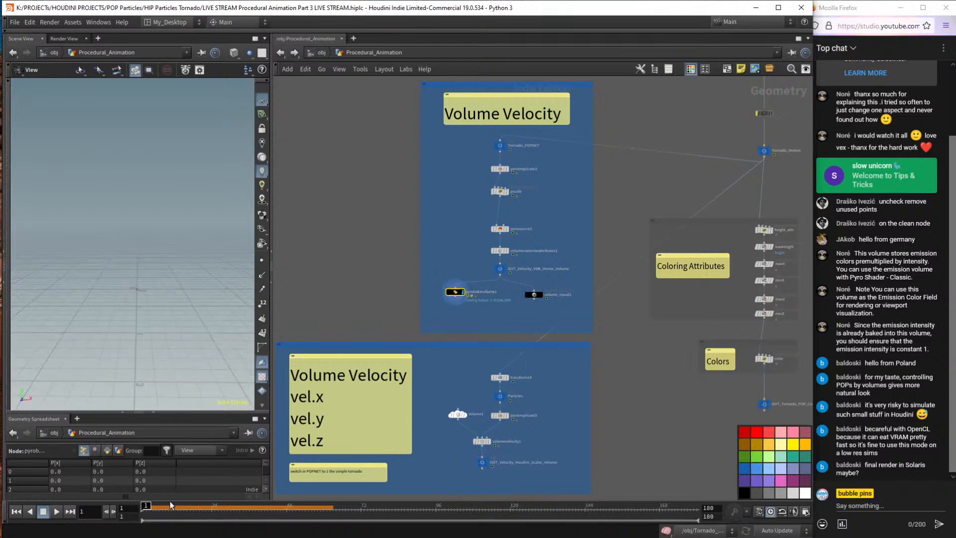
{"action": "left_click_drag", "start_coordinate": [173, 507], "coordinate": [257, 508]}
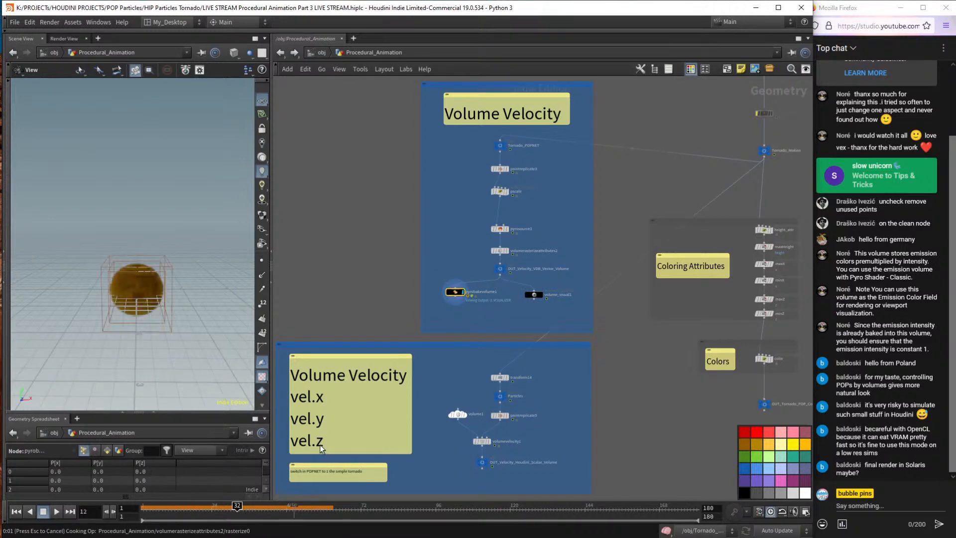
{"action": "left_click_drag", "start_coordinate": [175, 279], "coordinate": [189, 249]}
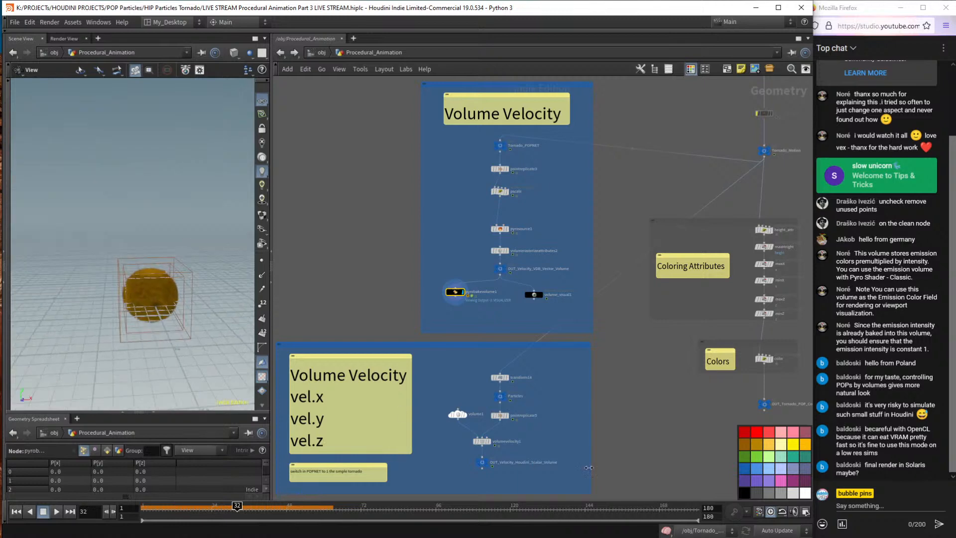
{"action": "scroll", "coordinate": [502, 306], "scroll_direction": "up", "scroll_amount": 2}
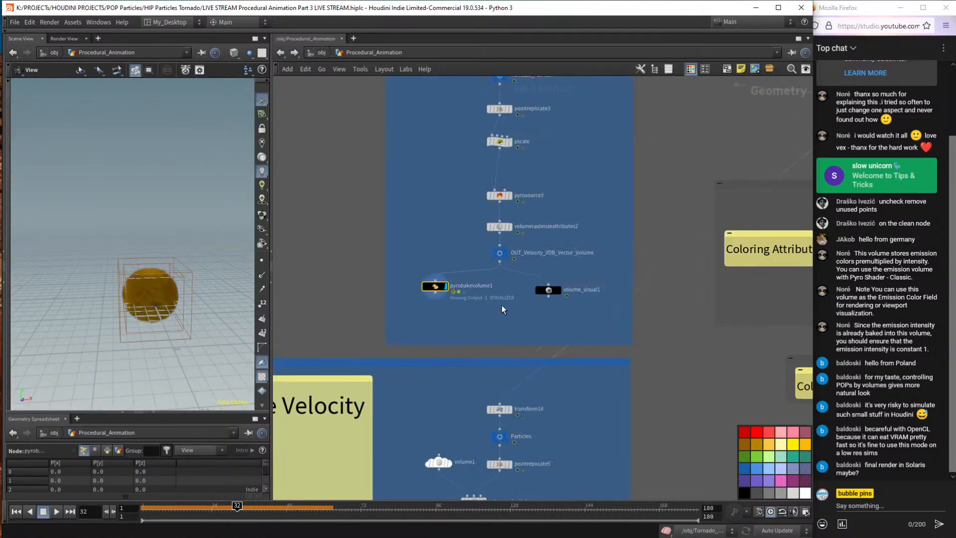
{"action": "left_click", "coordinate": [501, 306]}
Switch to the YouTube live chat in Firefox and read through the recent viewer messages.
{"action": "left_click", "coordinate": [881, 428]}
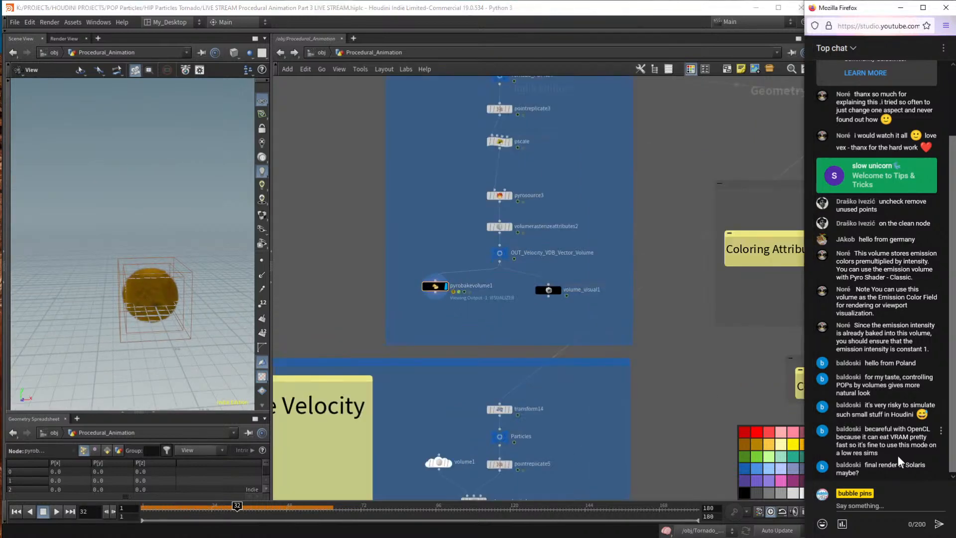
{"action": "scroll", "coordinate": [899, 462], "scroll_direction": "up", "scroll_amount": 1}
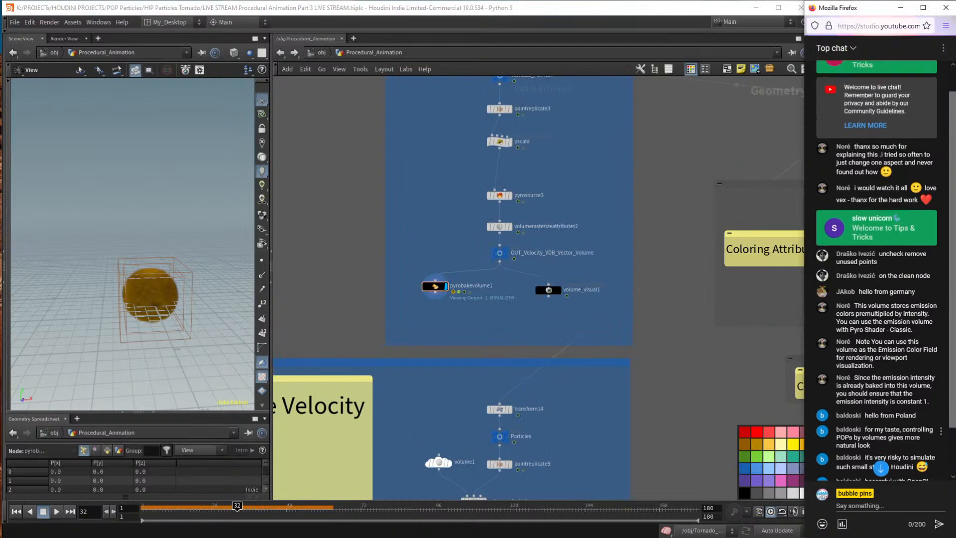
{"action": "scroll", "coordinate": [876, 423], "scroll_direction": "down", "scroll_amount": 1}
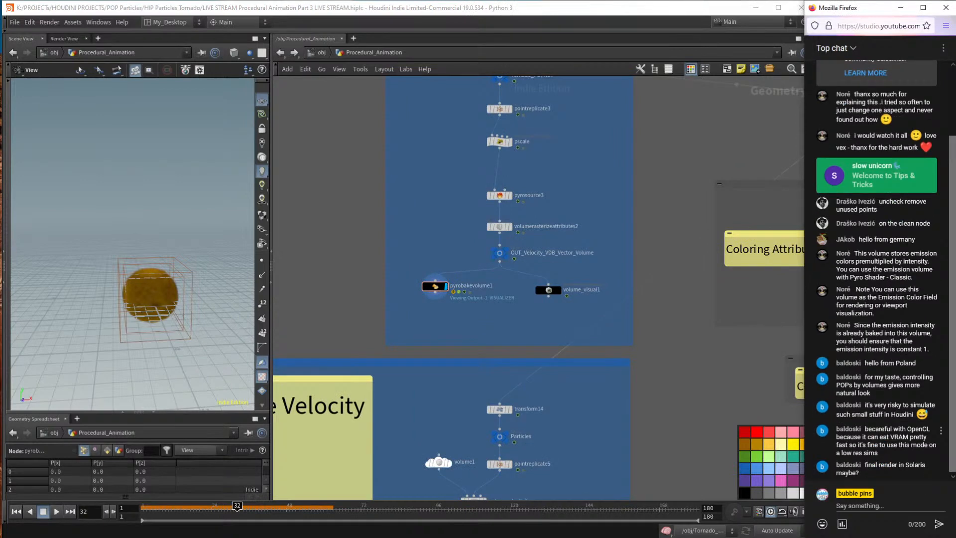